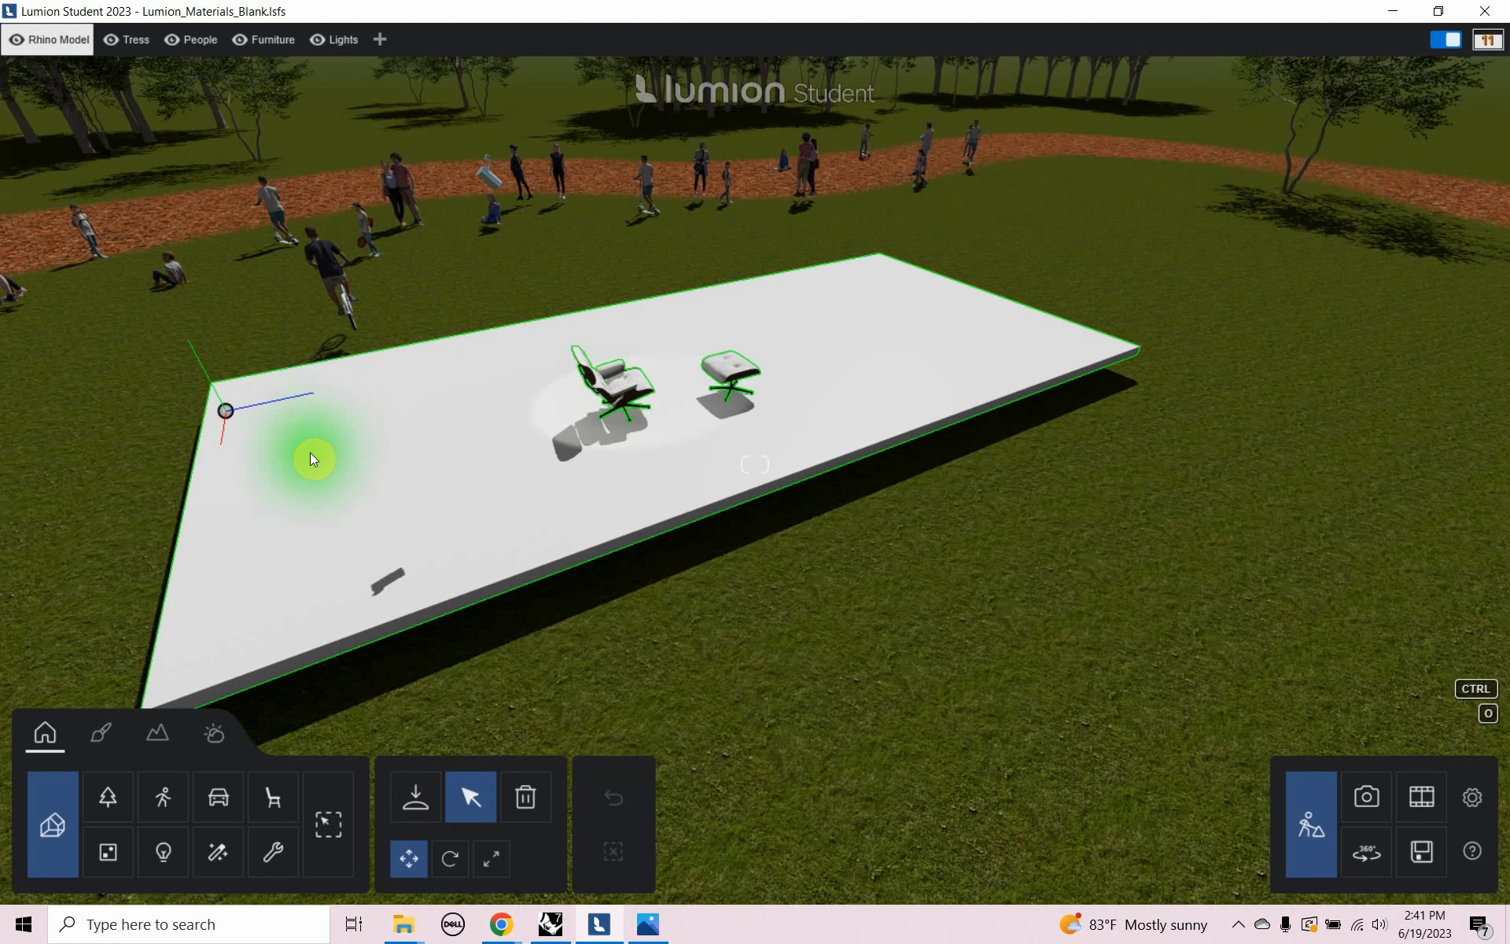
# Open the floor slab's material for editing and load WoodFloor051_1K_Color from the WoodFloor051_1K-JPG folder as its color texture map
pyautogui.click(117, 746)
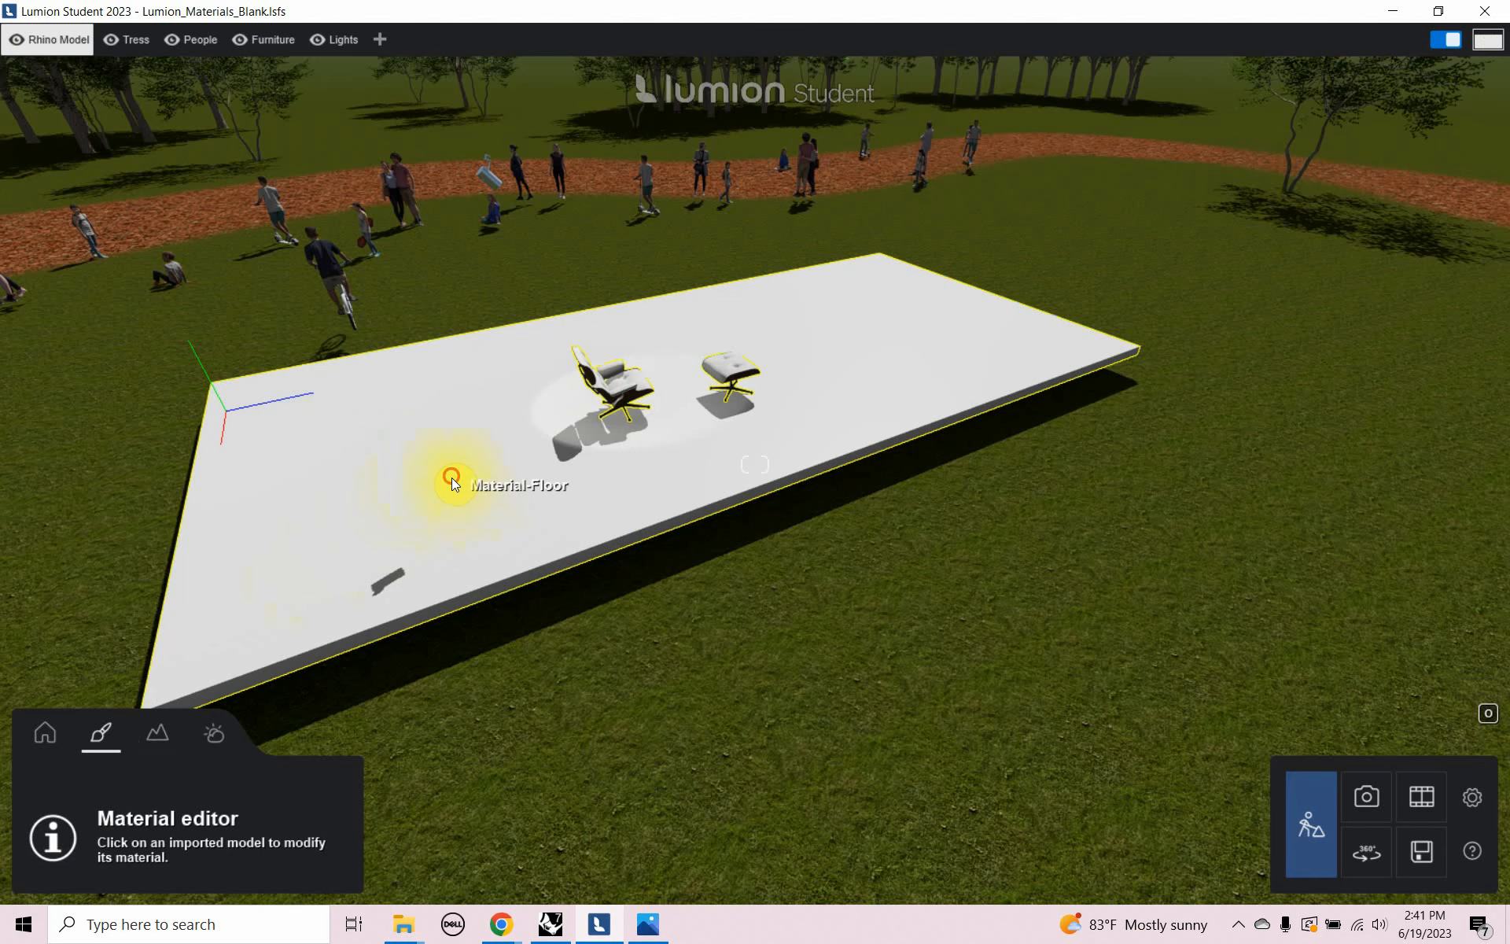
pyautogui.click(453, 481)
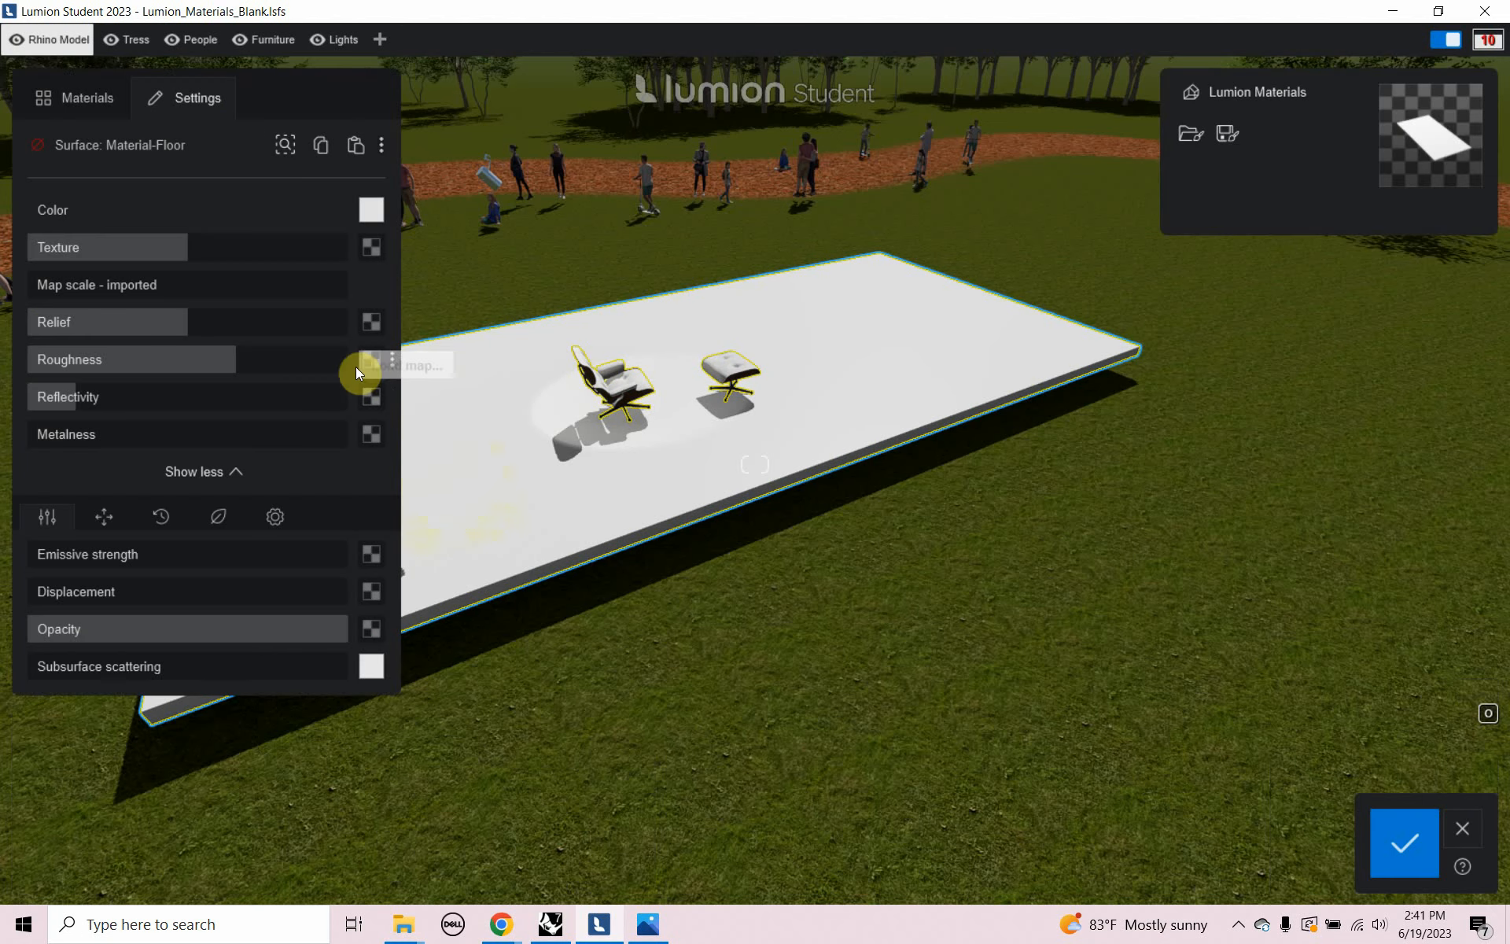
pyautogui.click(374, 250)
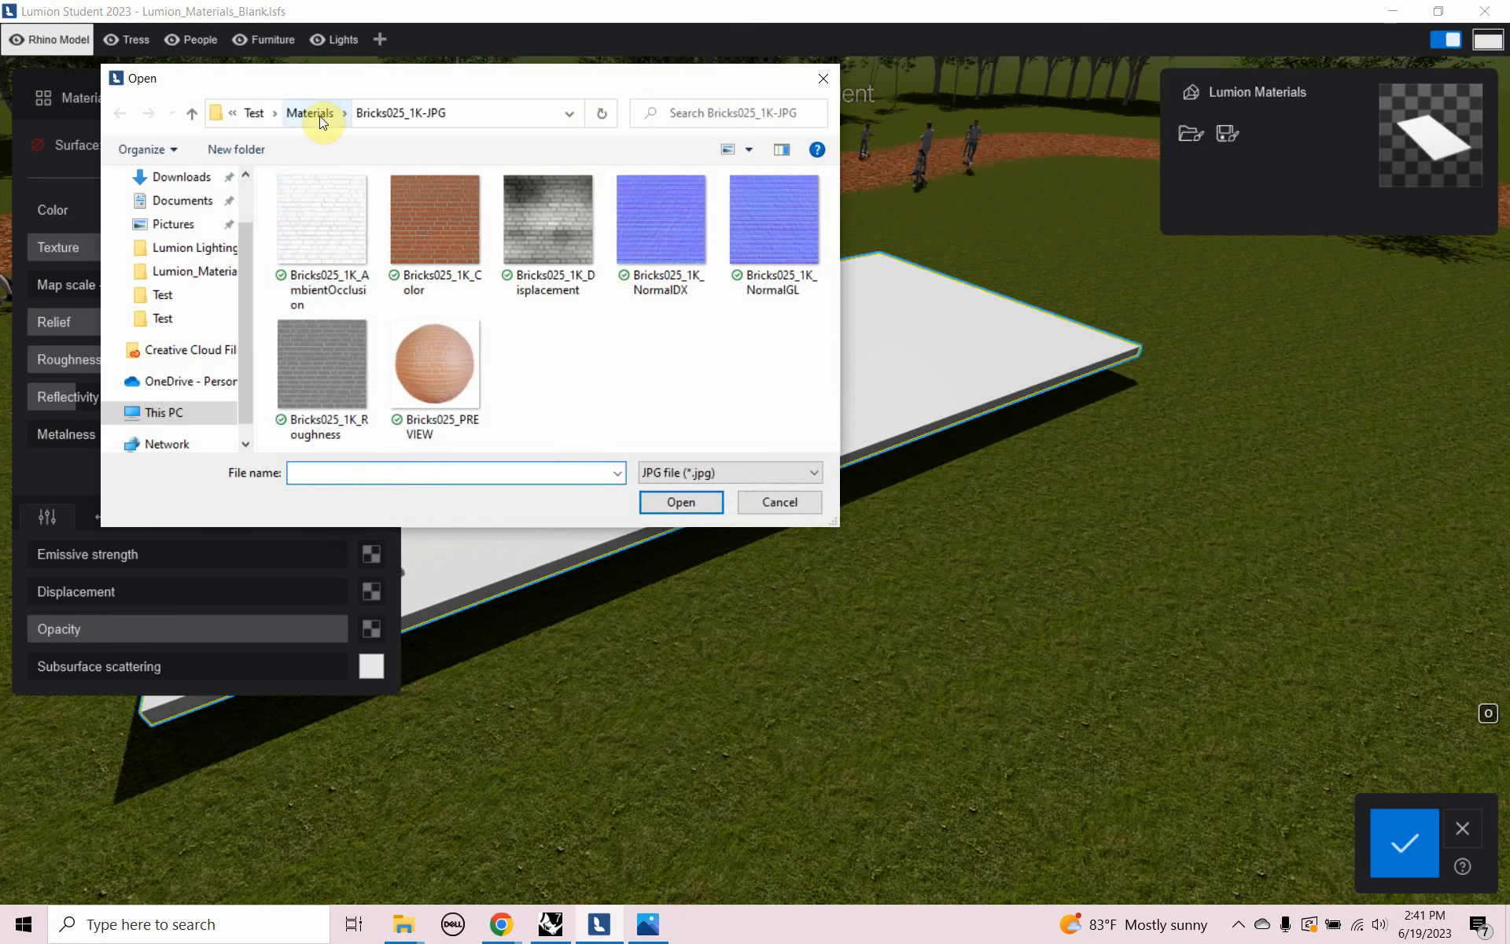
pyautogui.click(261, 114)
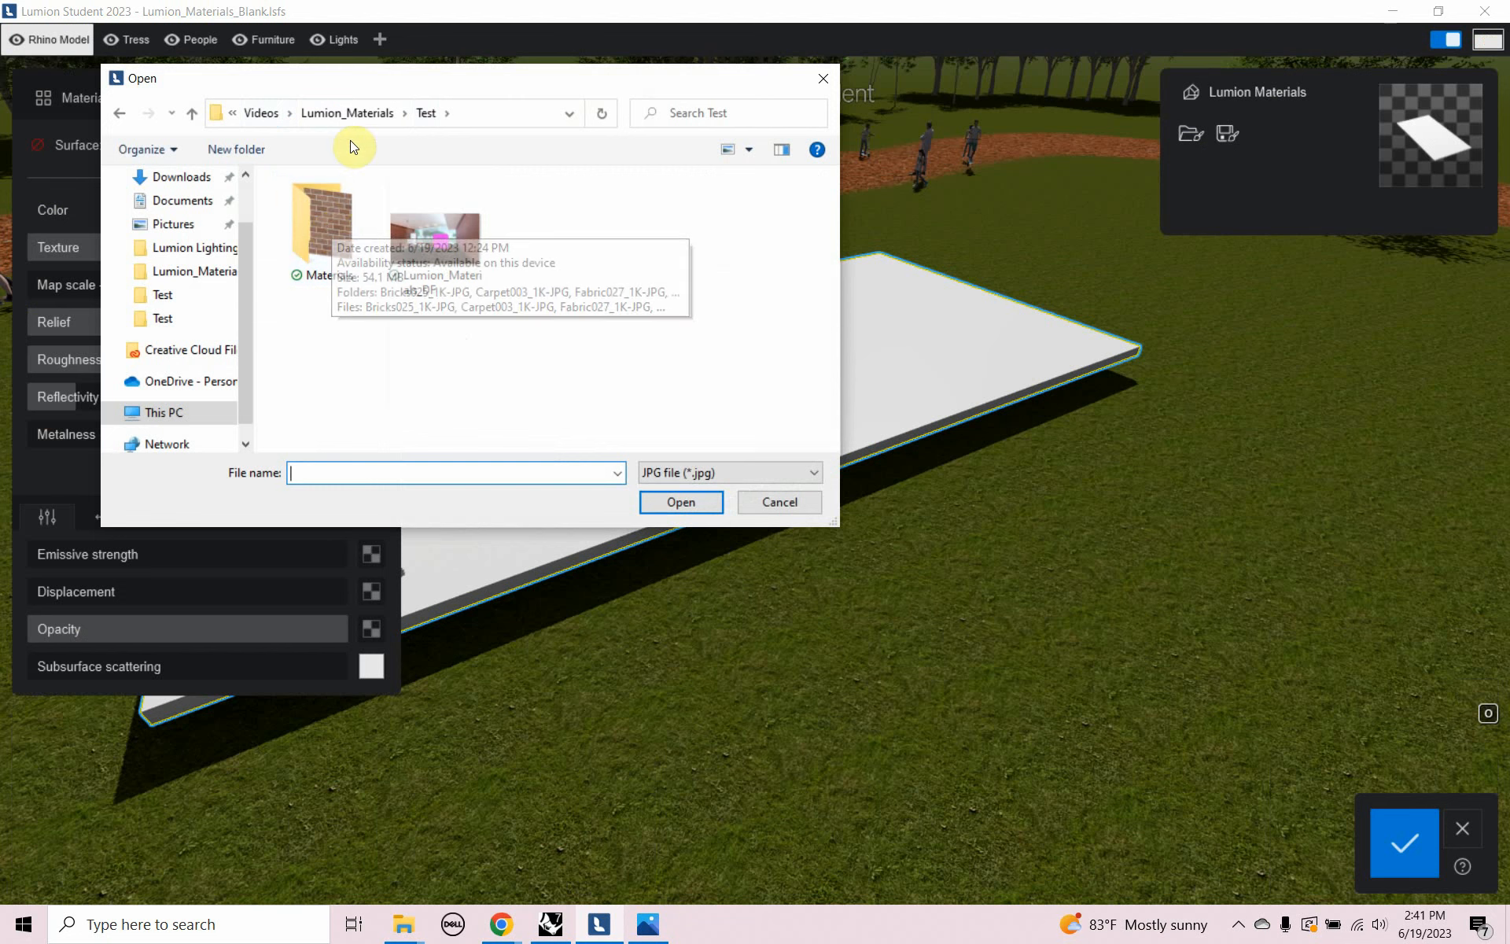
pyautogui.click(350, 114)
pyautogui.doubleClick(333, 207)
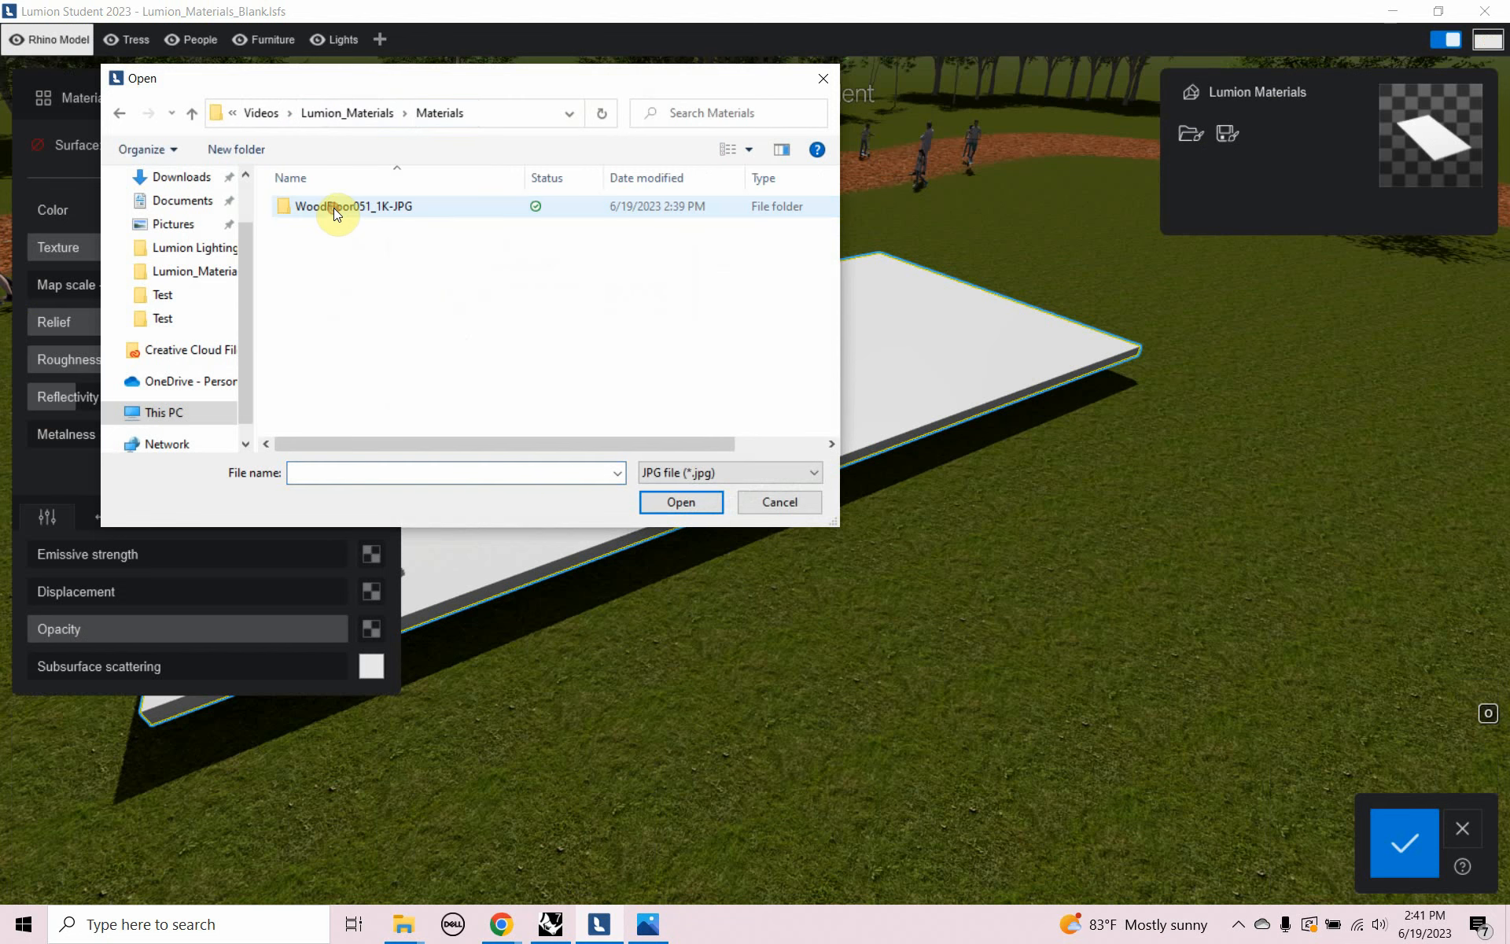
pyautogui.click(335, 207)
pyautogui.doubleClick(334, 205)
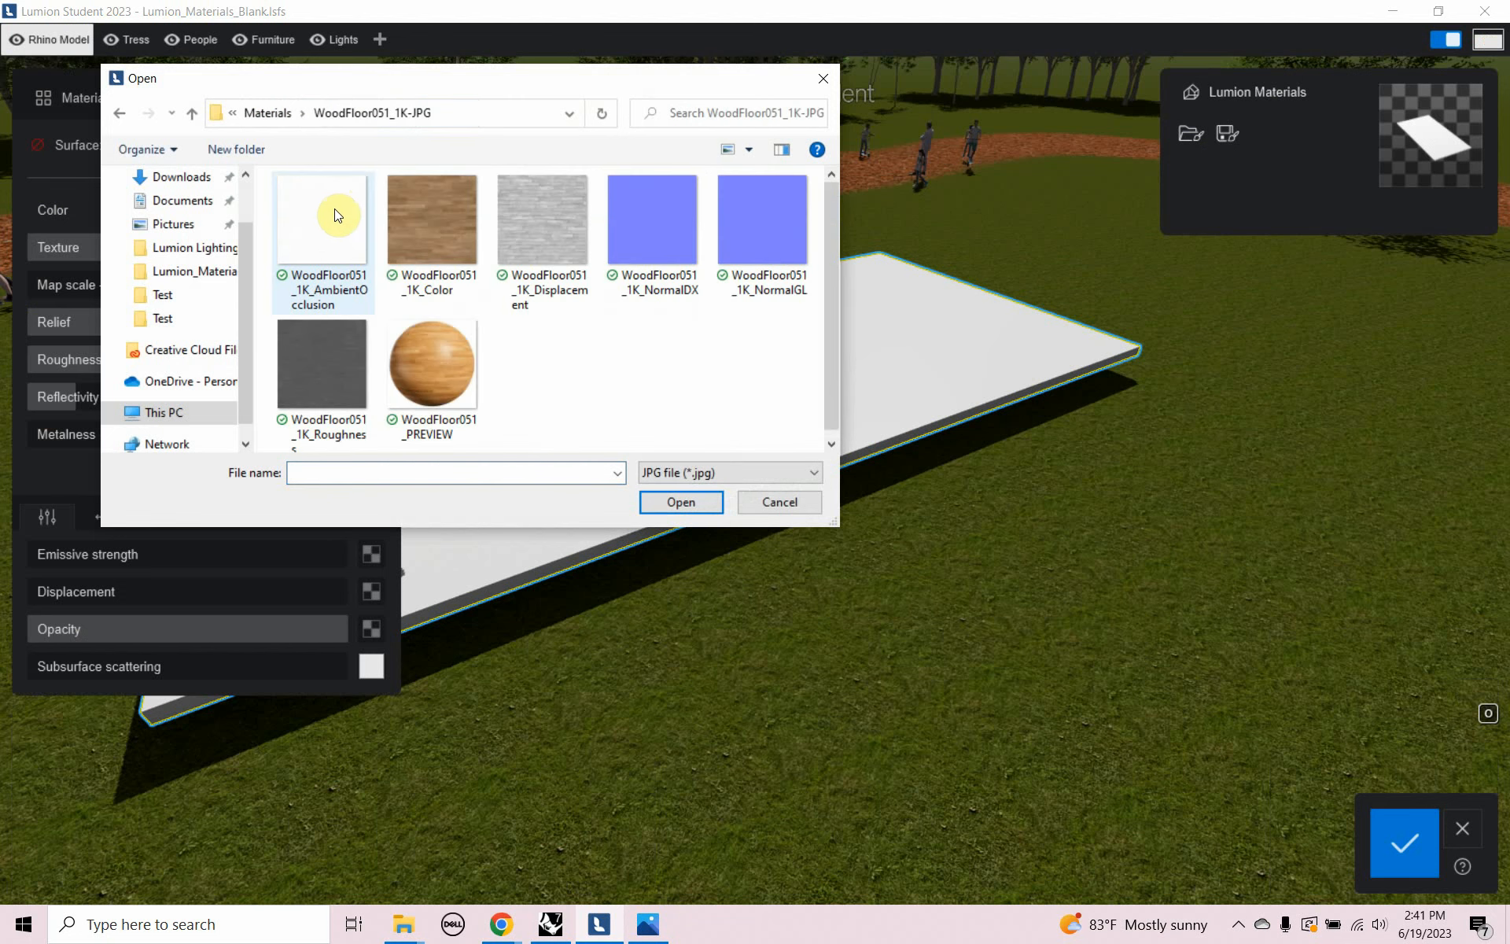
pyautogui.click(427, 243)
pyautogui.click(705, 504)
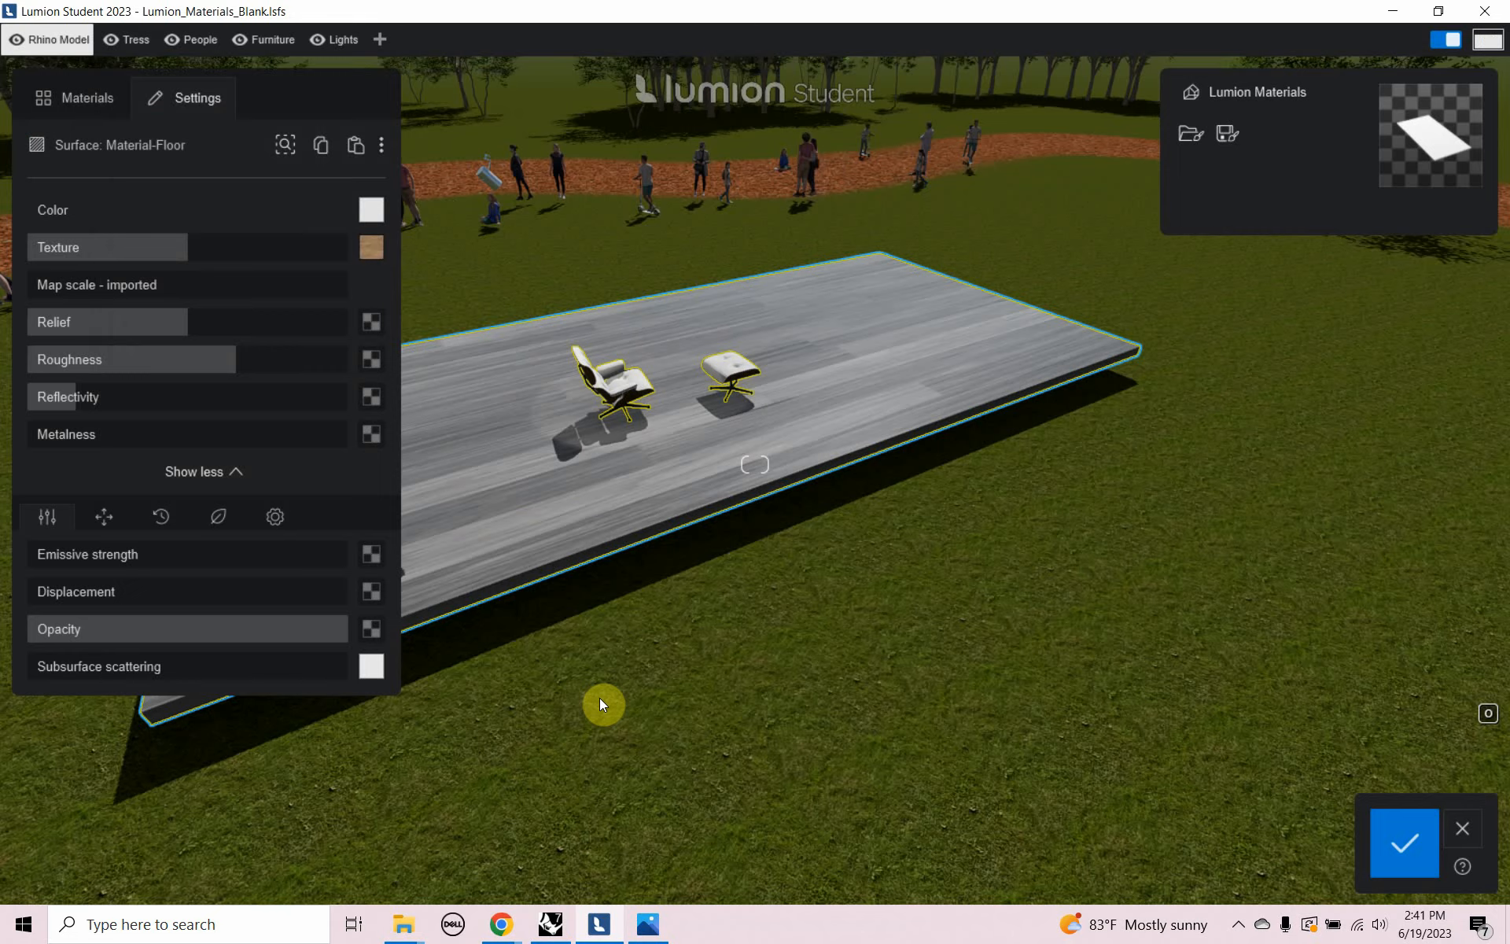
# Raise the Texture strength of the floor material to its maximum
pyautogui.press('a')
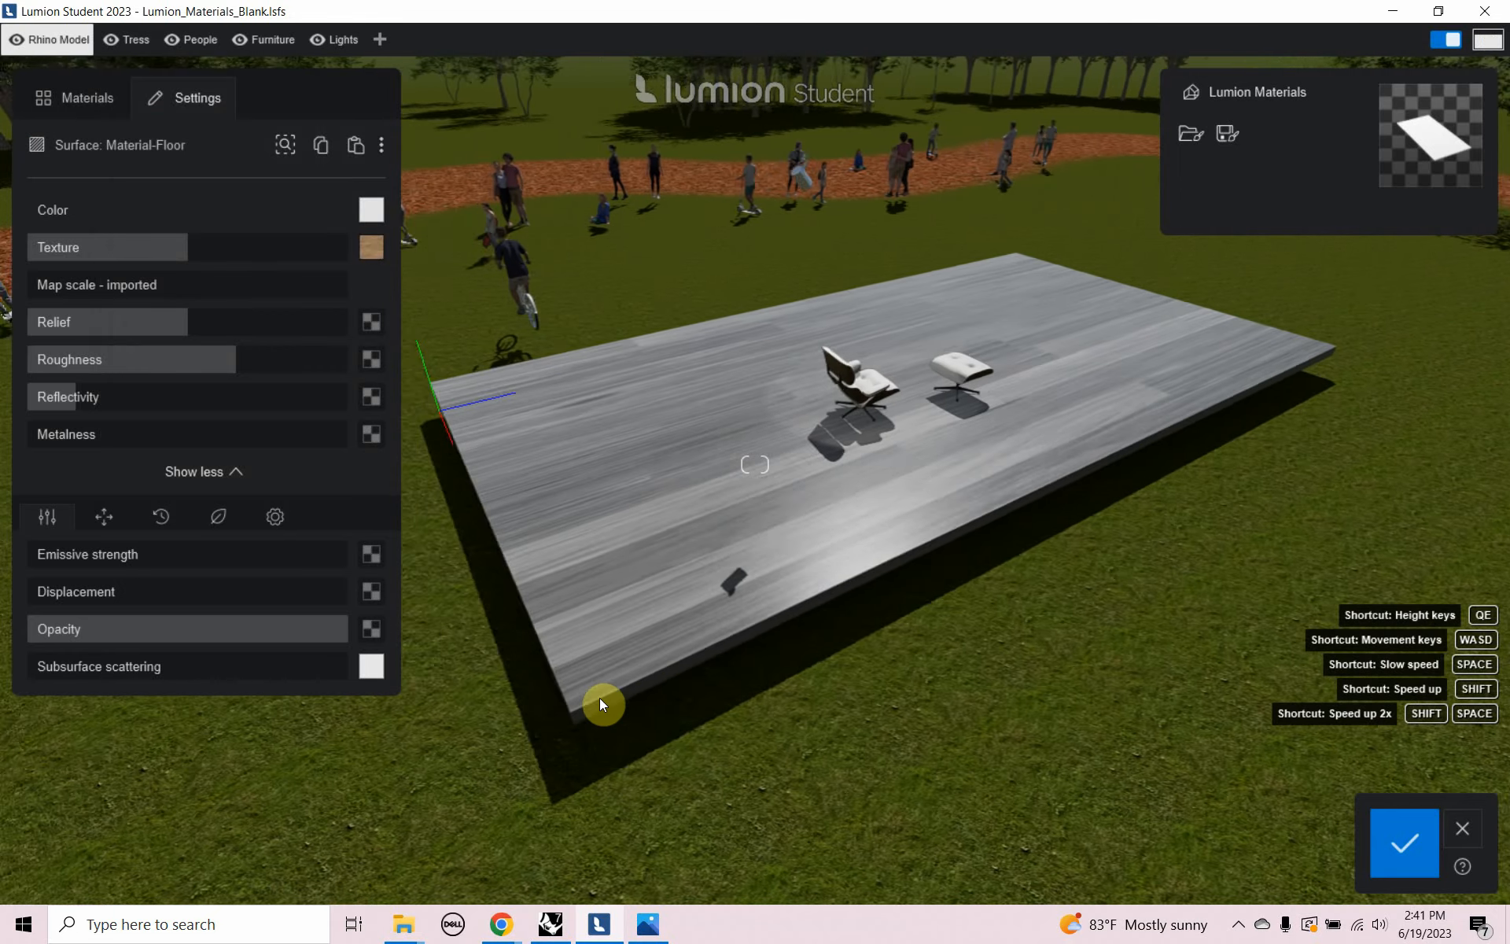
pyautogui.press('d')
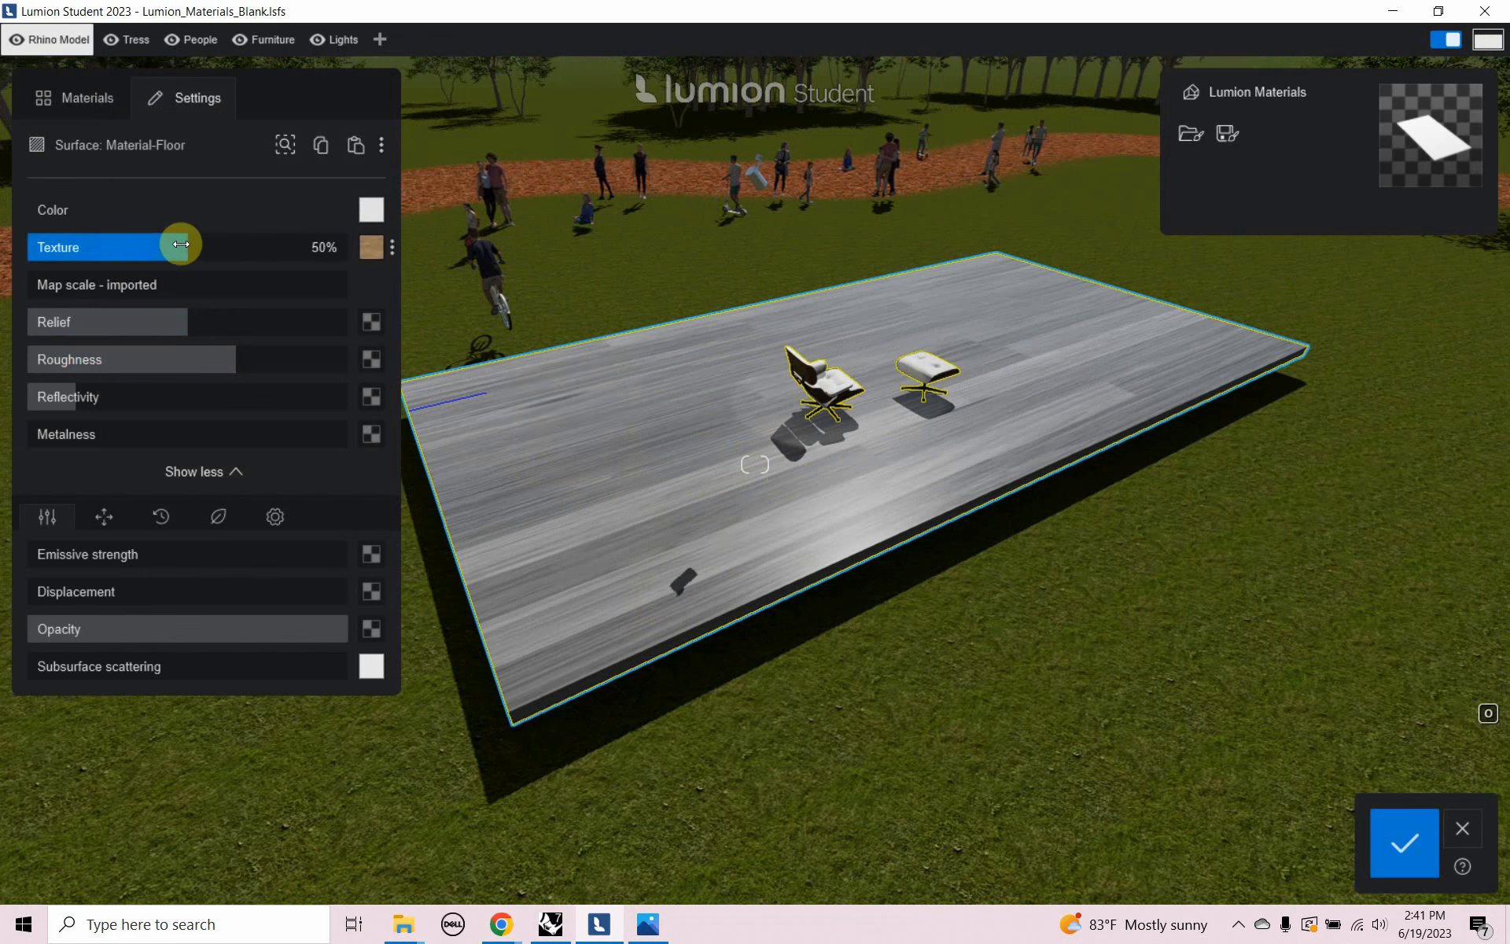
pyautogui.moveTo(181, 243); pyautogui.dragTo(387, 259)
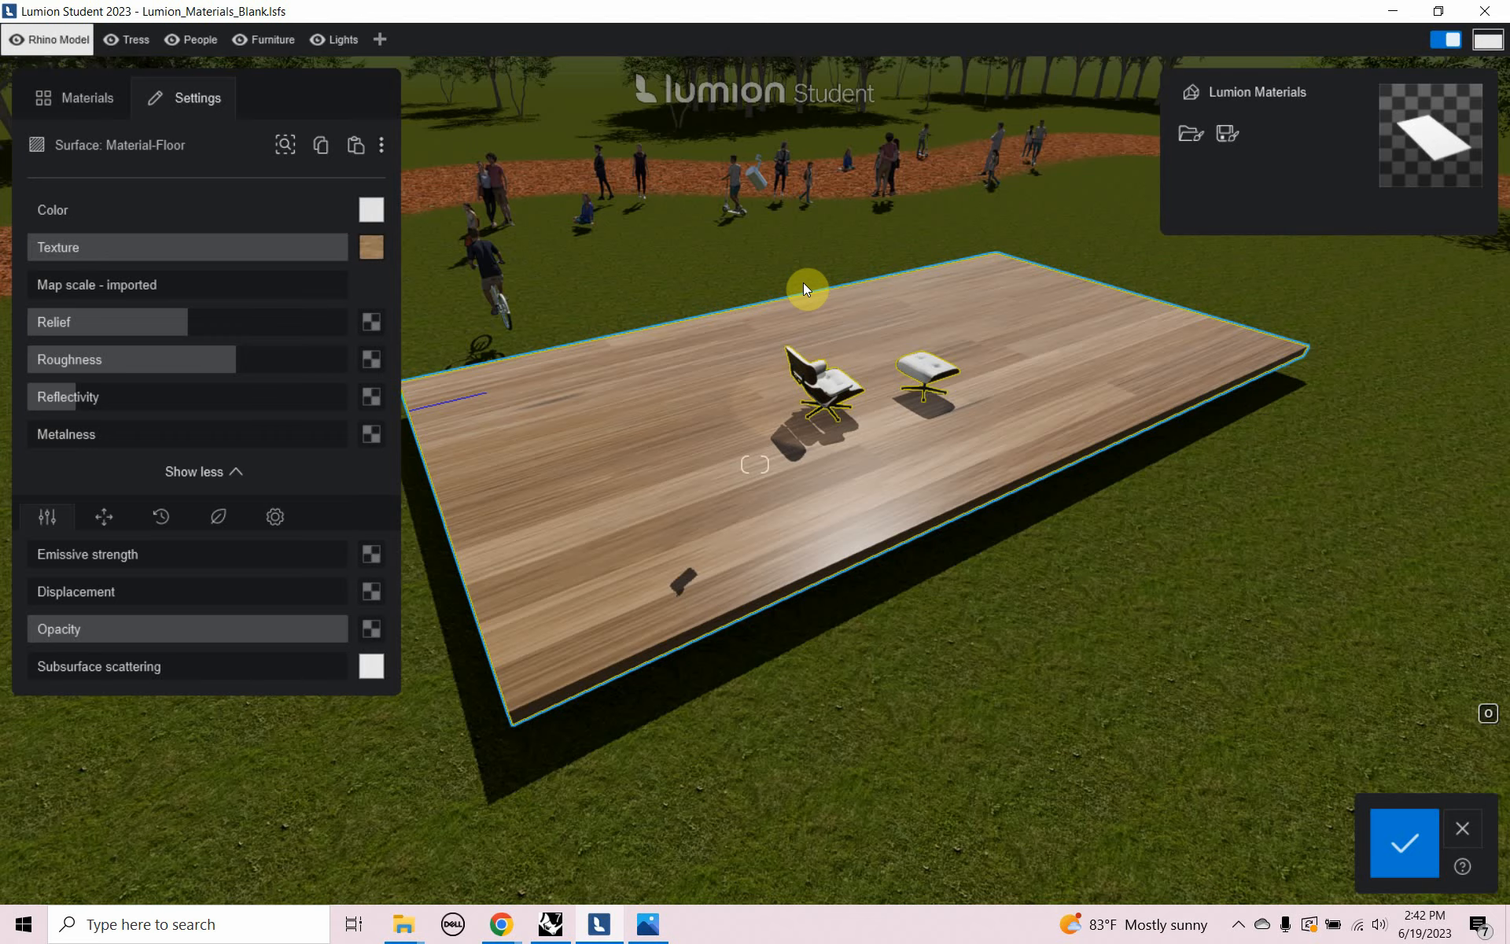
# Switch to Rhino and apply a capped box texture mapping of about 91 x 107 x 85 inches to the floor slab
pyautogui.click(551, 925)
pyautogui.moveTo(990, 716)
pyautogui.keyDown('shift'); pyautogui.mouseDown(button='right')
pyautogui.moveTo(1034, 690)
pyautogui.moveTo(1011, 708)
pyautogui.mouseUp(button='right'); pyautogui.keyUp('shift')
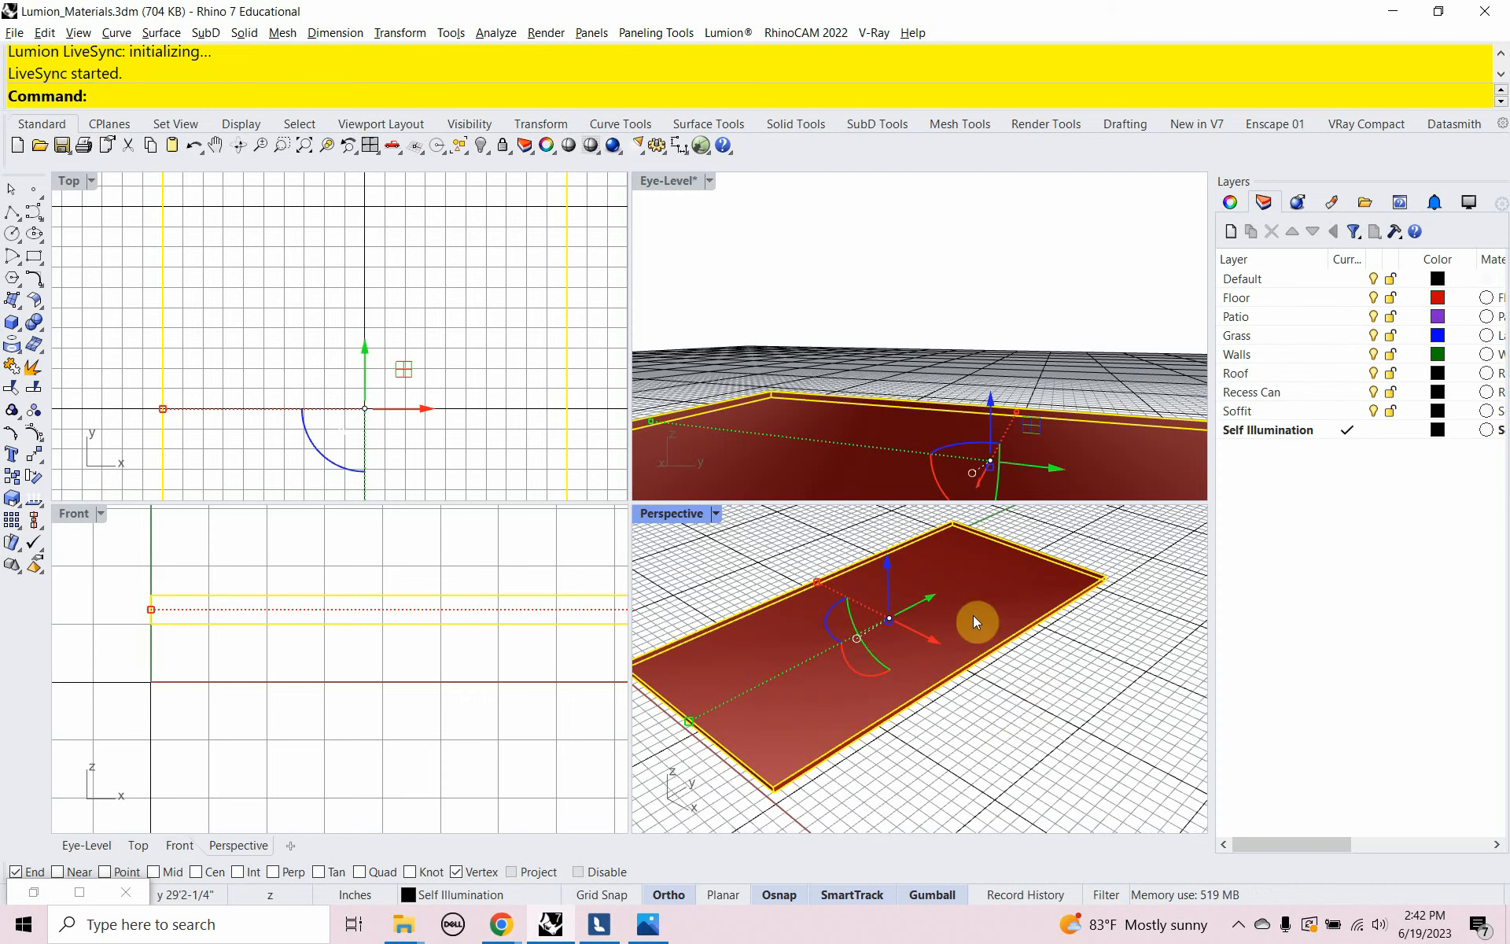
pyautogui.click(1230, 203)
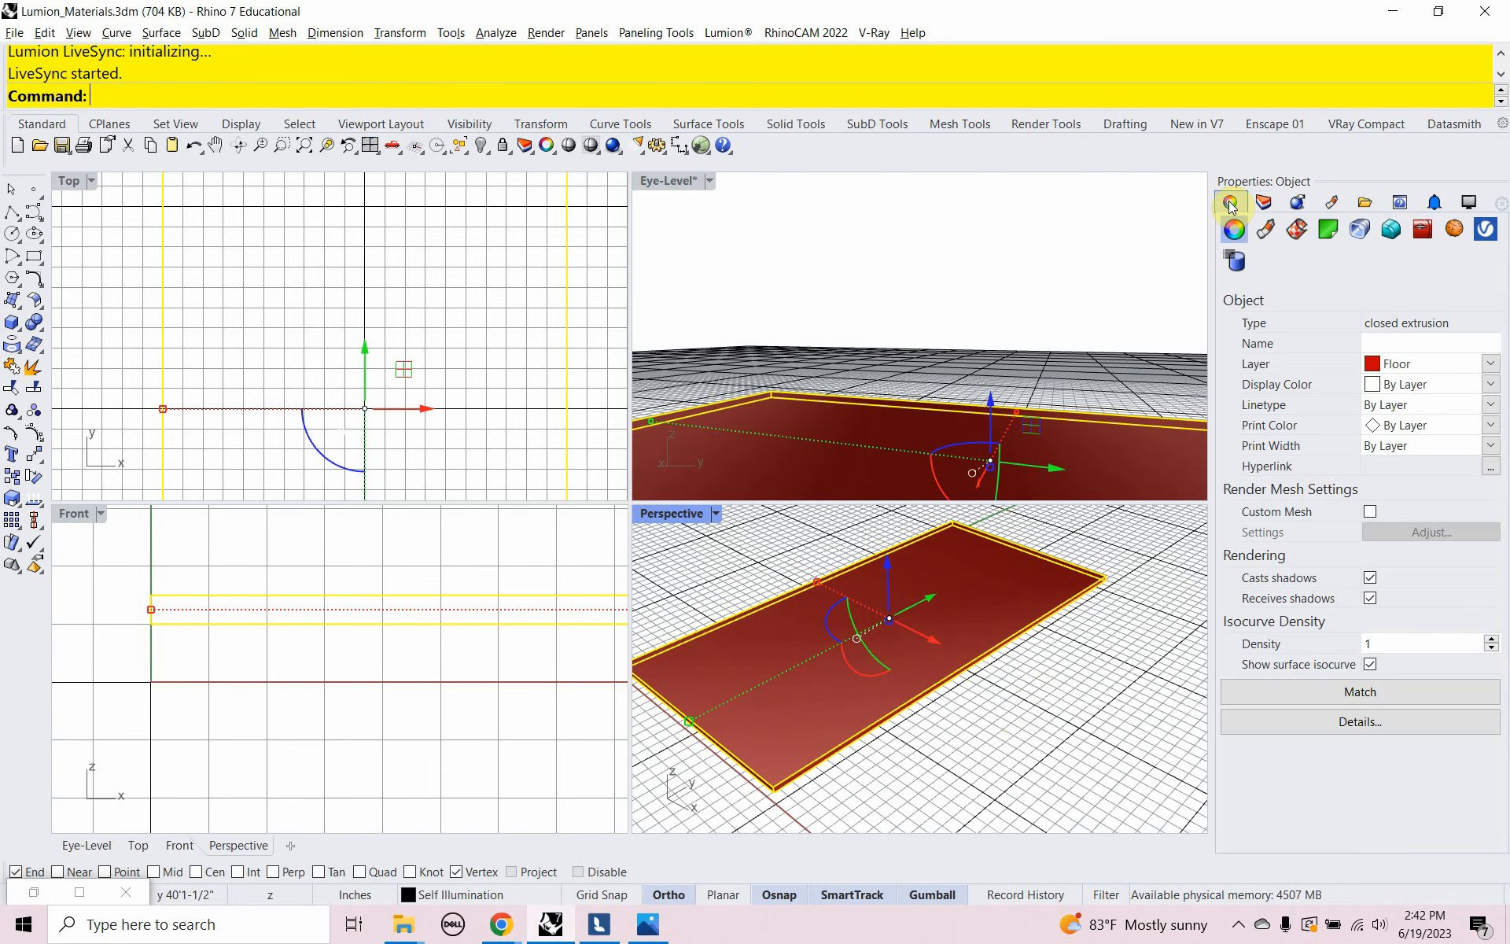
pyautogui.click(1302, 233)
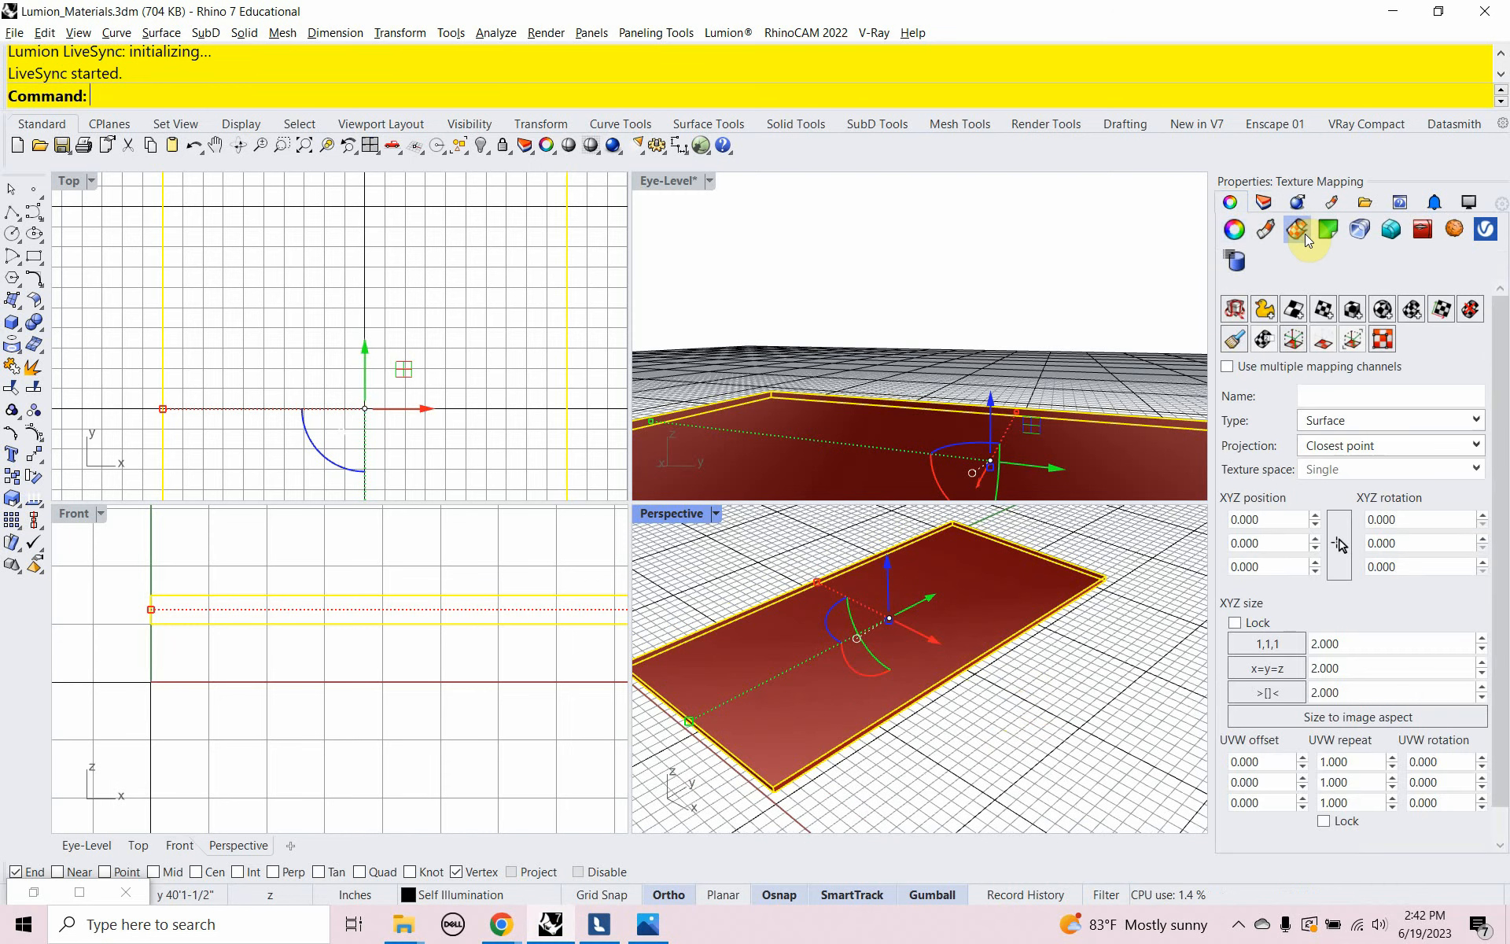
pyautogui.click(1352, 309)
pyautogui.click(1072, 774)
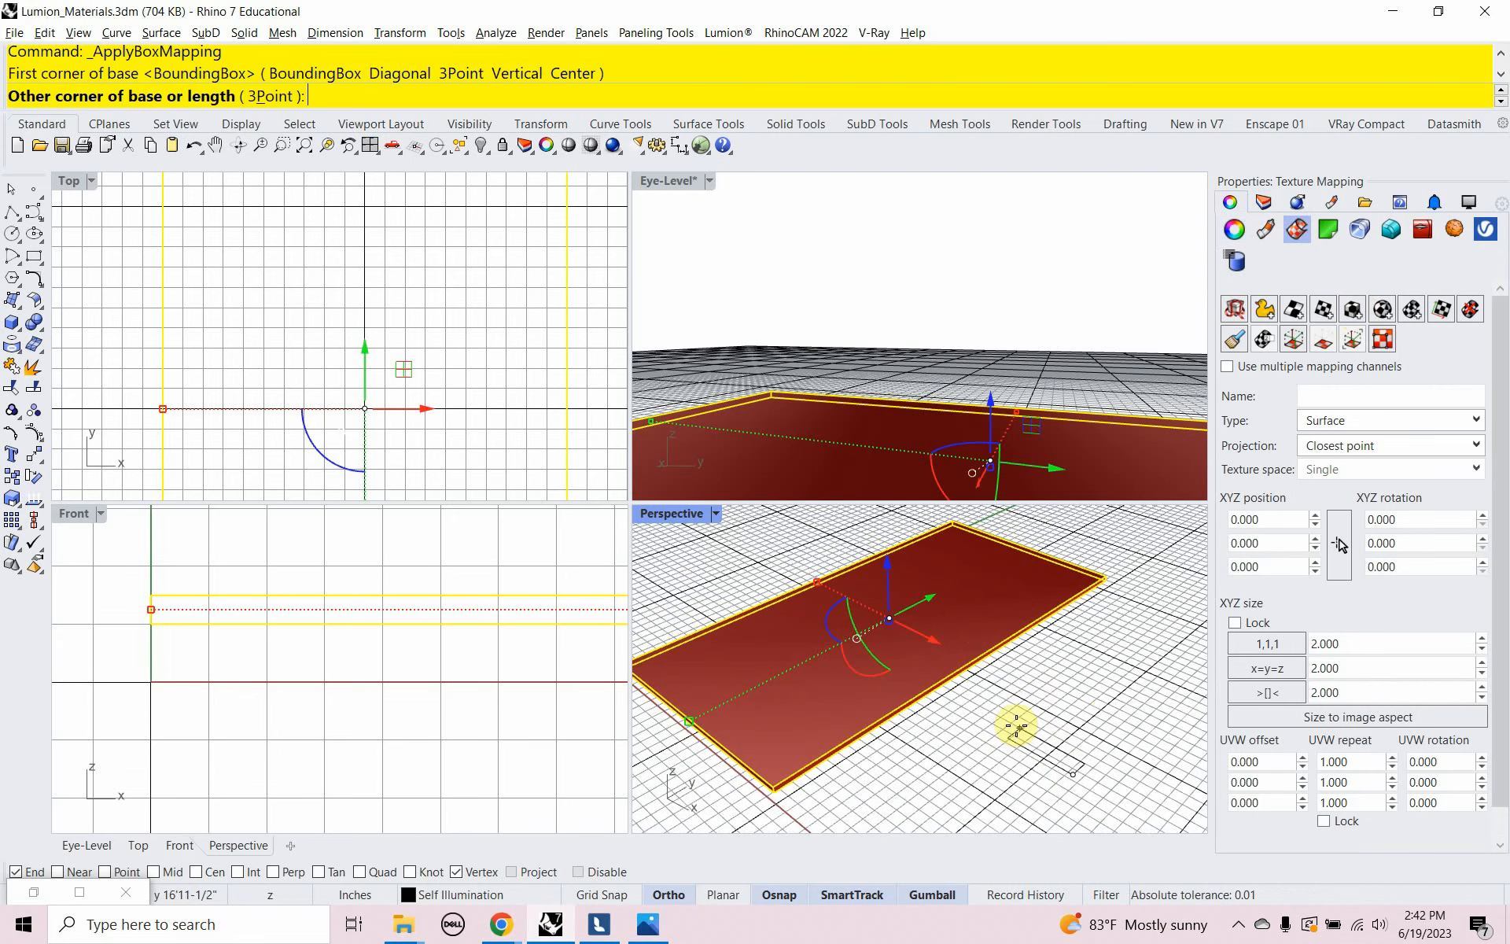
pyautogui.click(1056, 674)
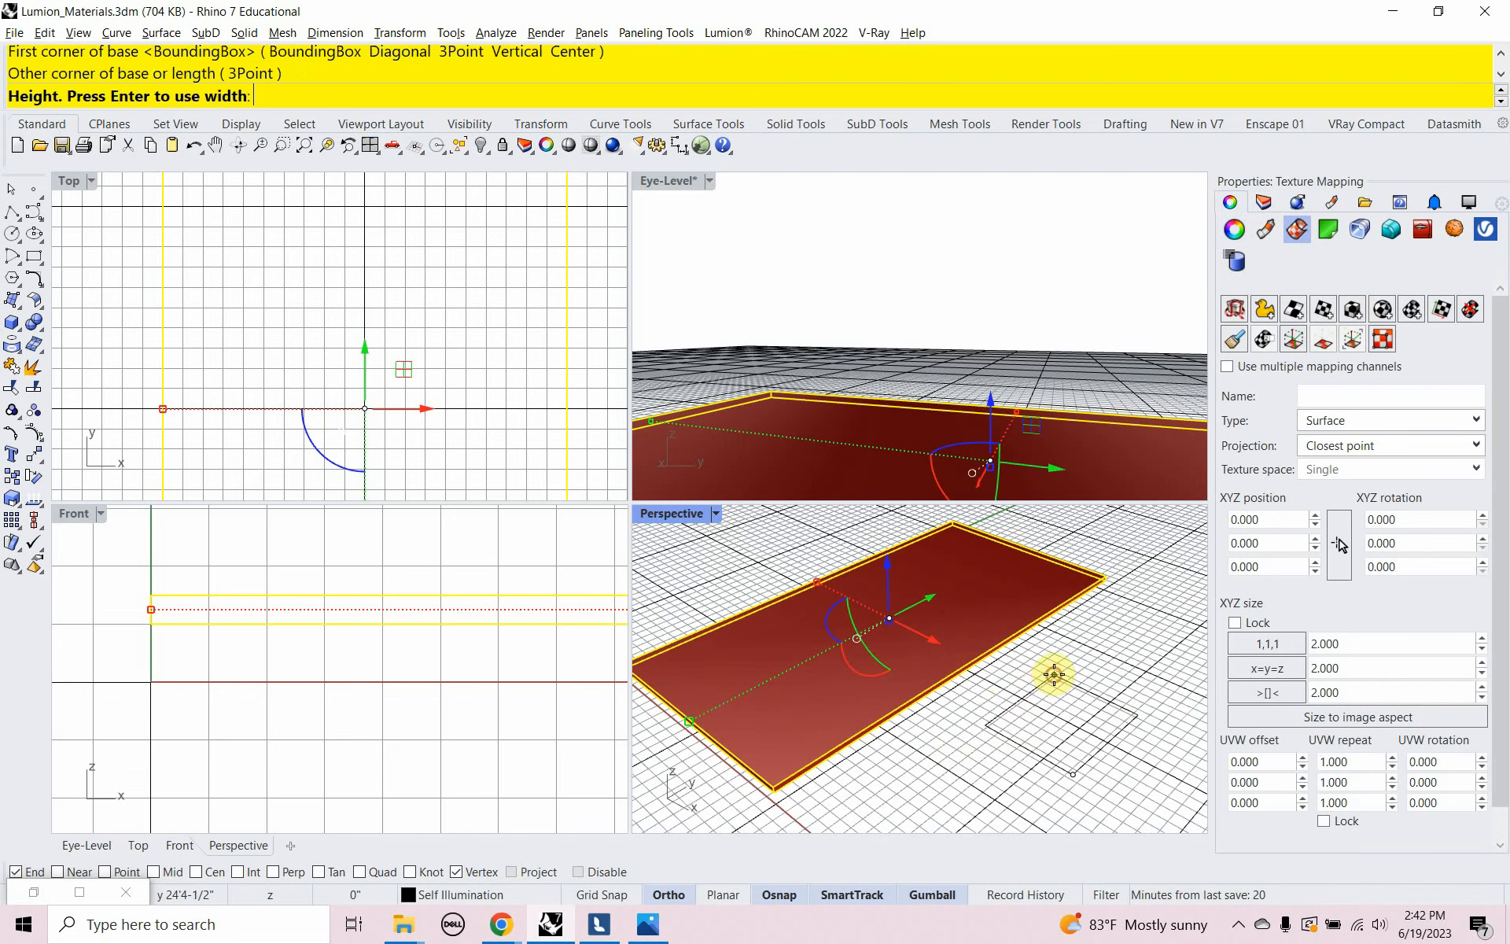
pyautogui.click(1077, 605)
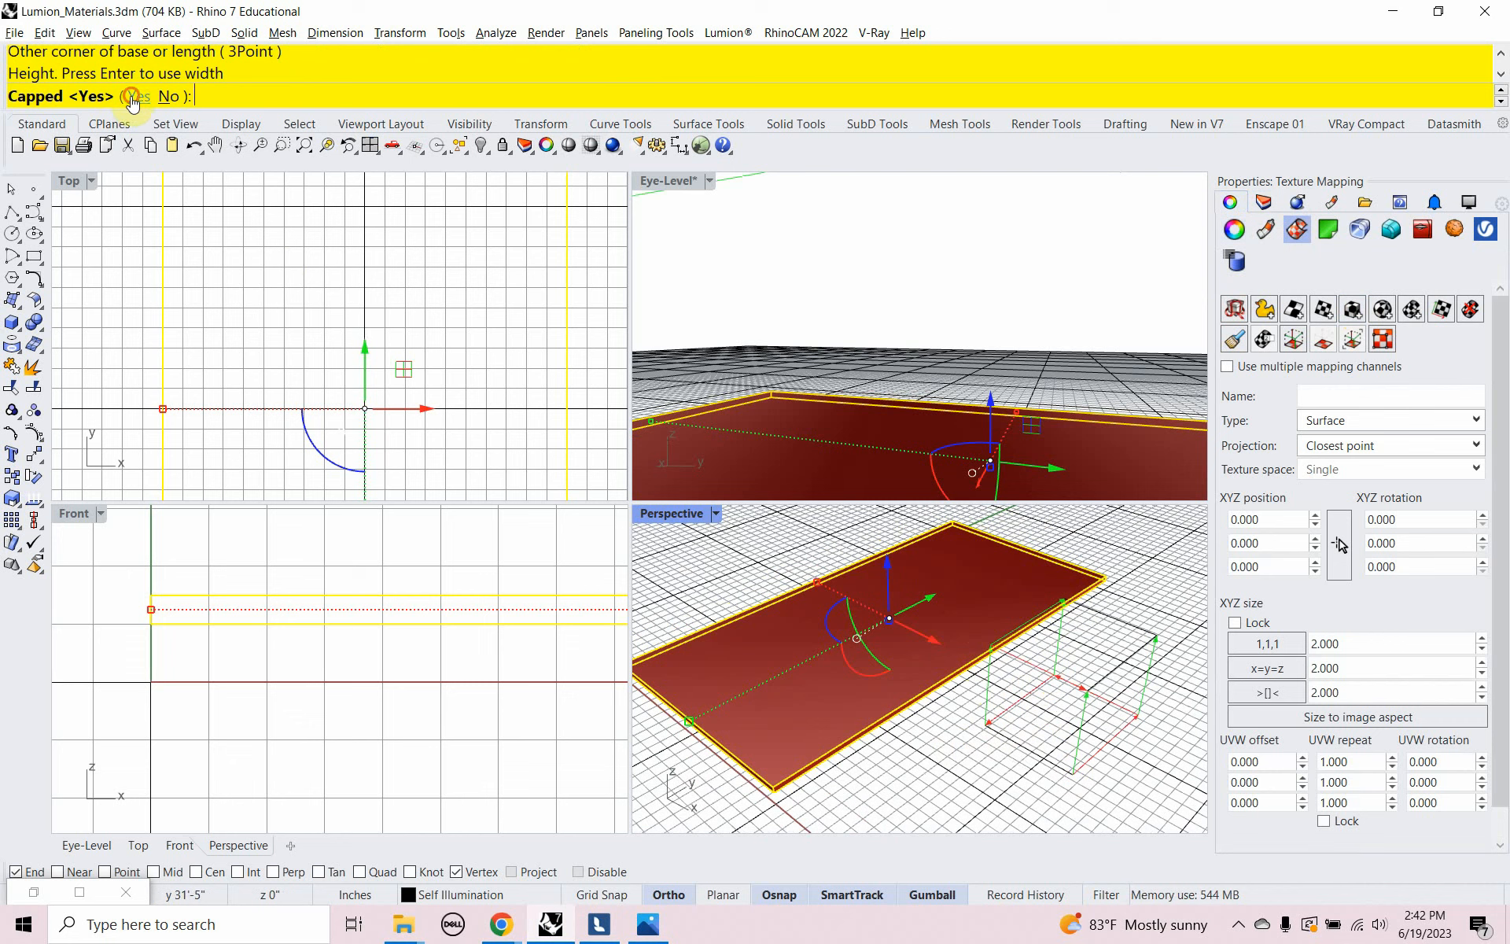
pyautogui.click(131, 96)
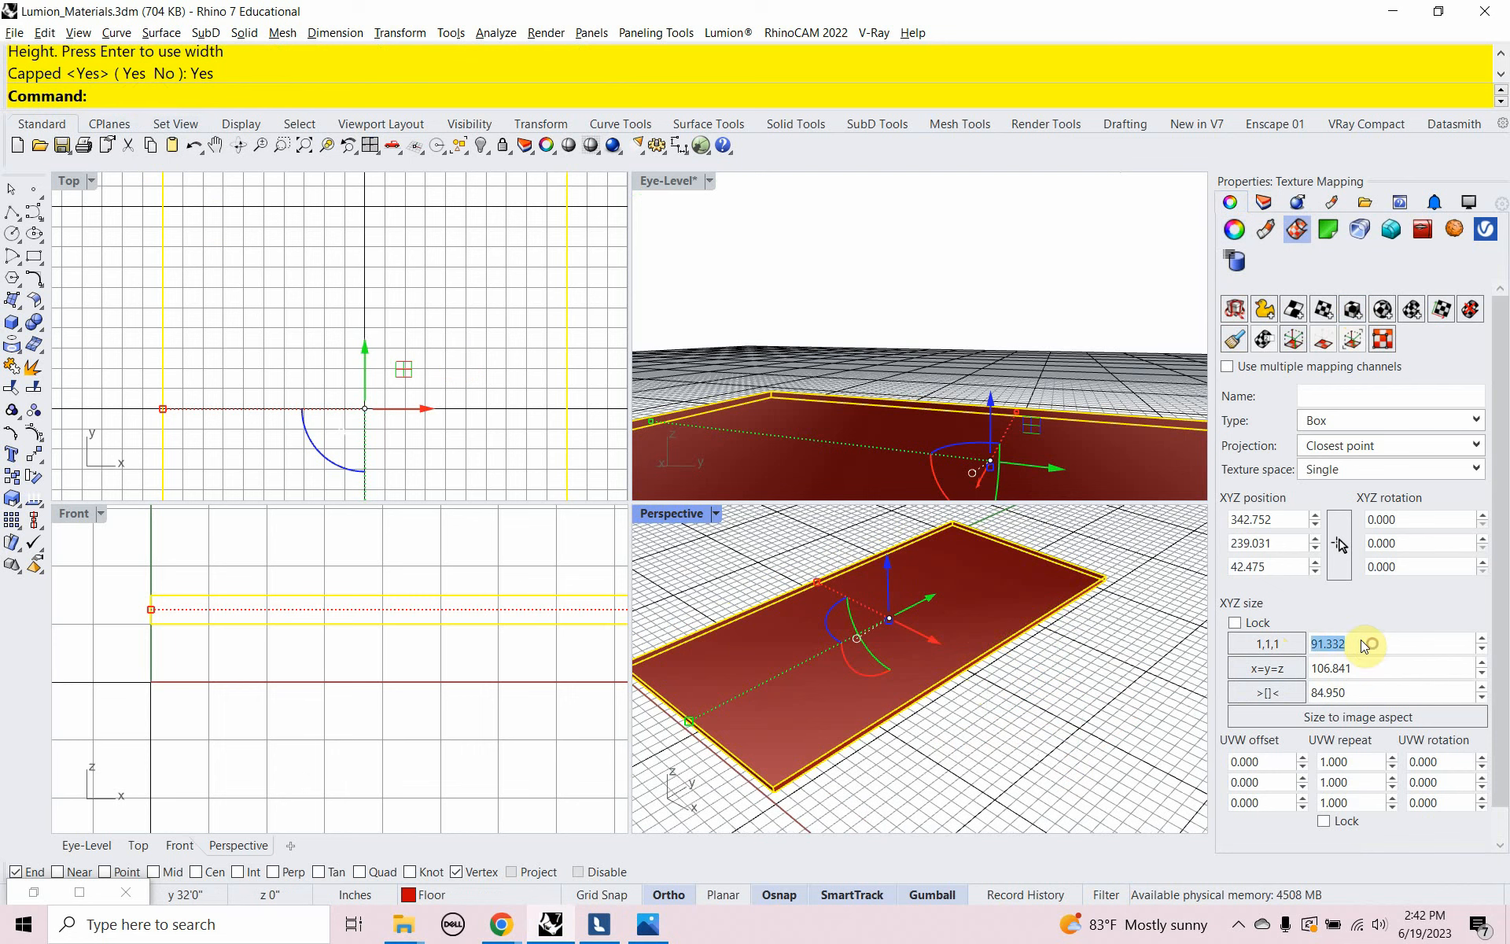
# Set the floor's box mapping size to 96 in X, Y and Z, and lock the size proportions
pyautogui.click(1309, 645)
pyautogui.write('9')
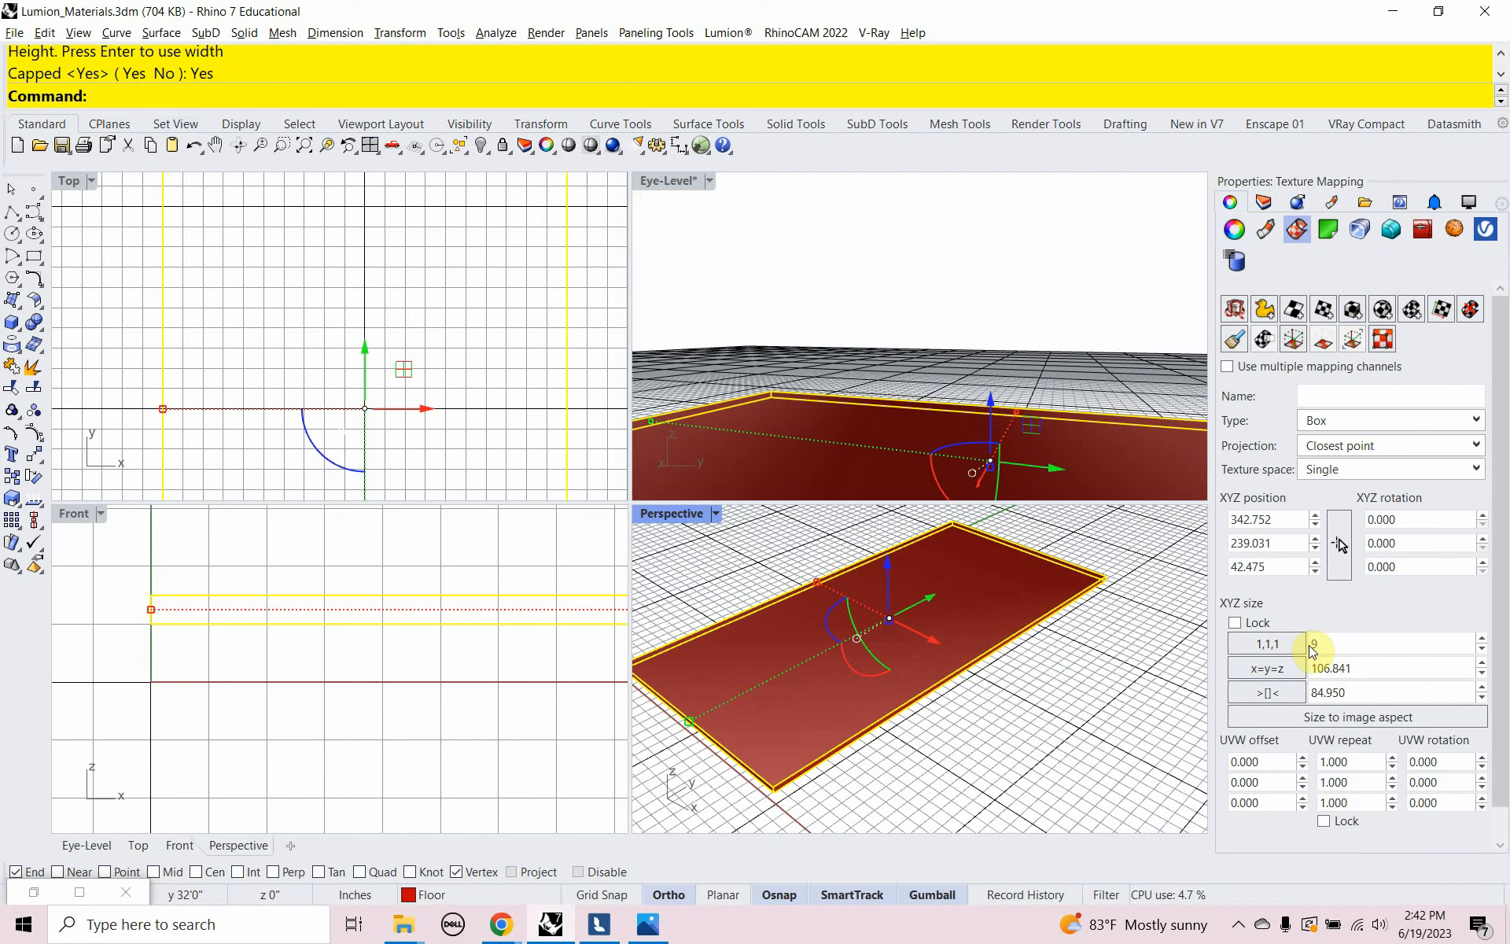
pyautogui.write('6')
pyautogui.click(1363, 669)
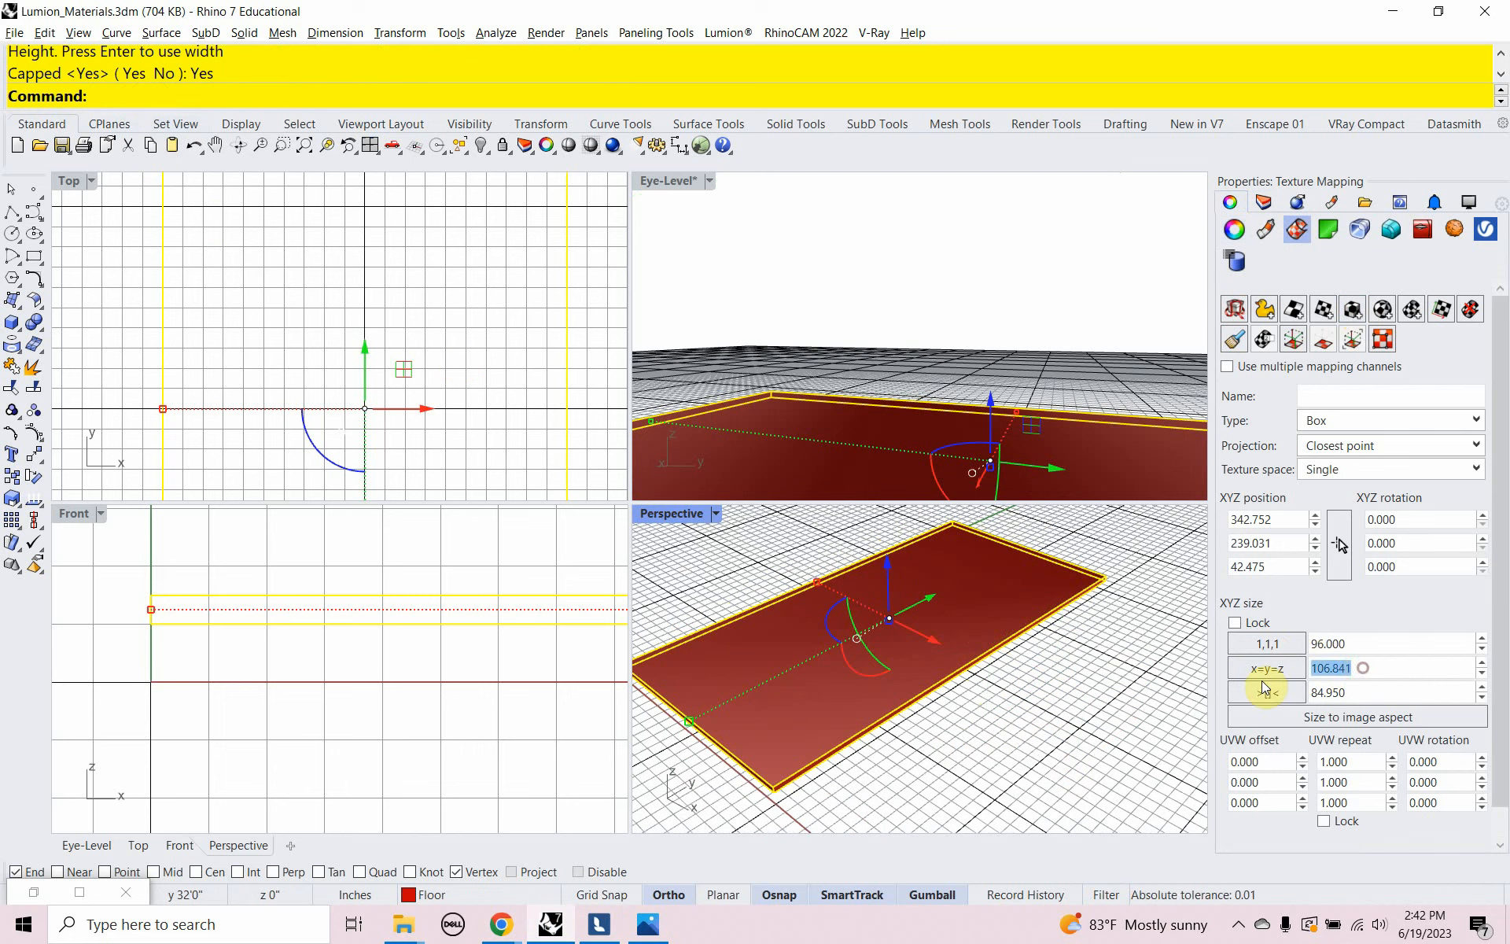
pyautogui.write('96')
pyautogui.click(1358, 696)
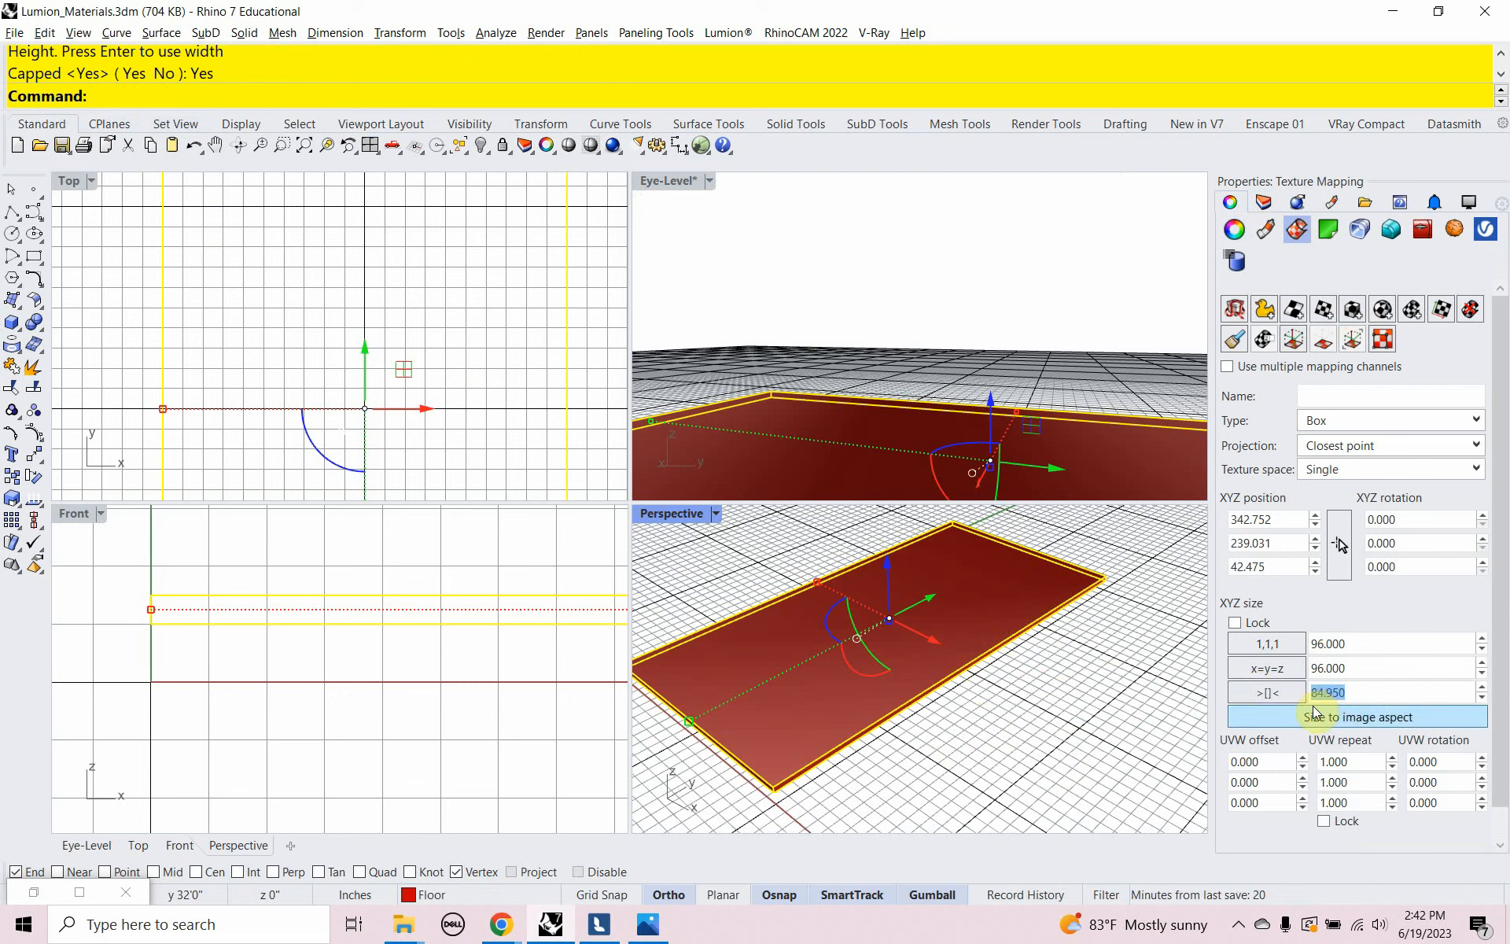
pyautogui.write('96')
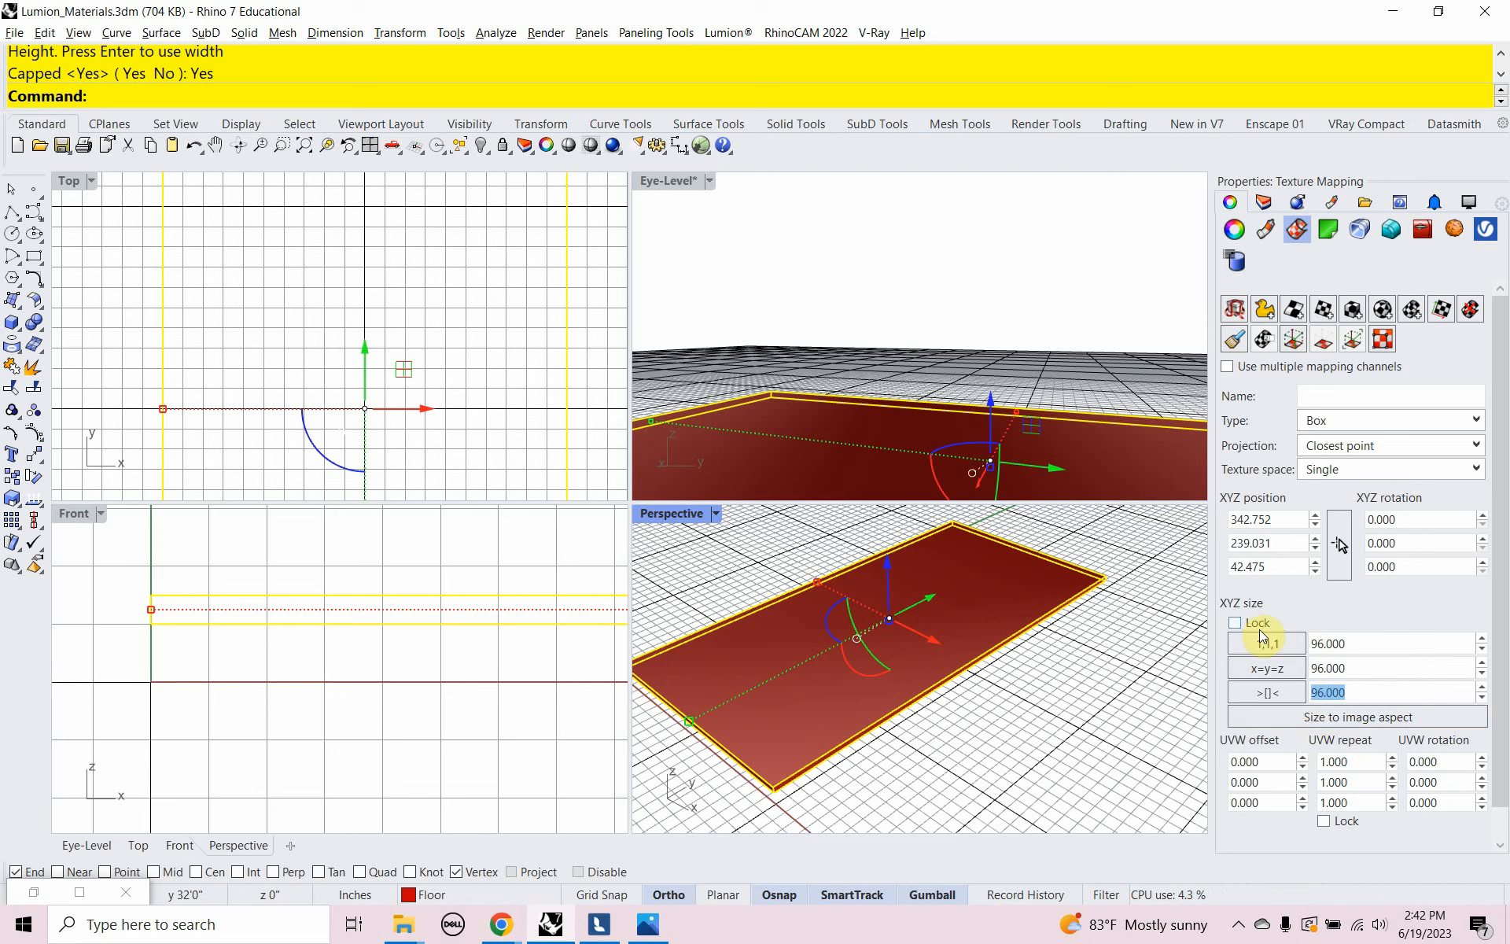
pyautogui.click(1235, 623)
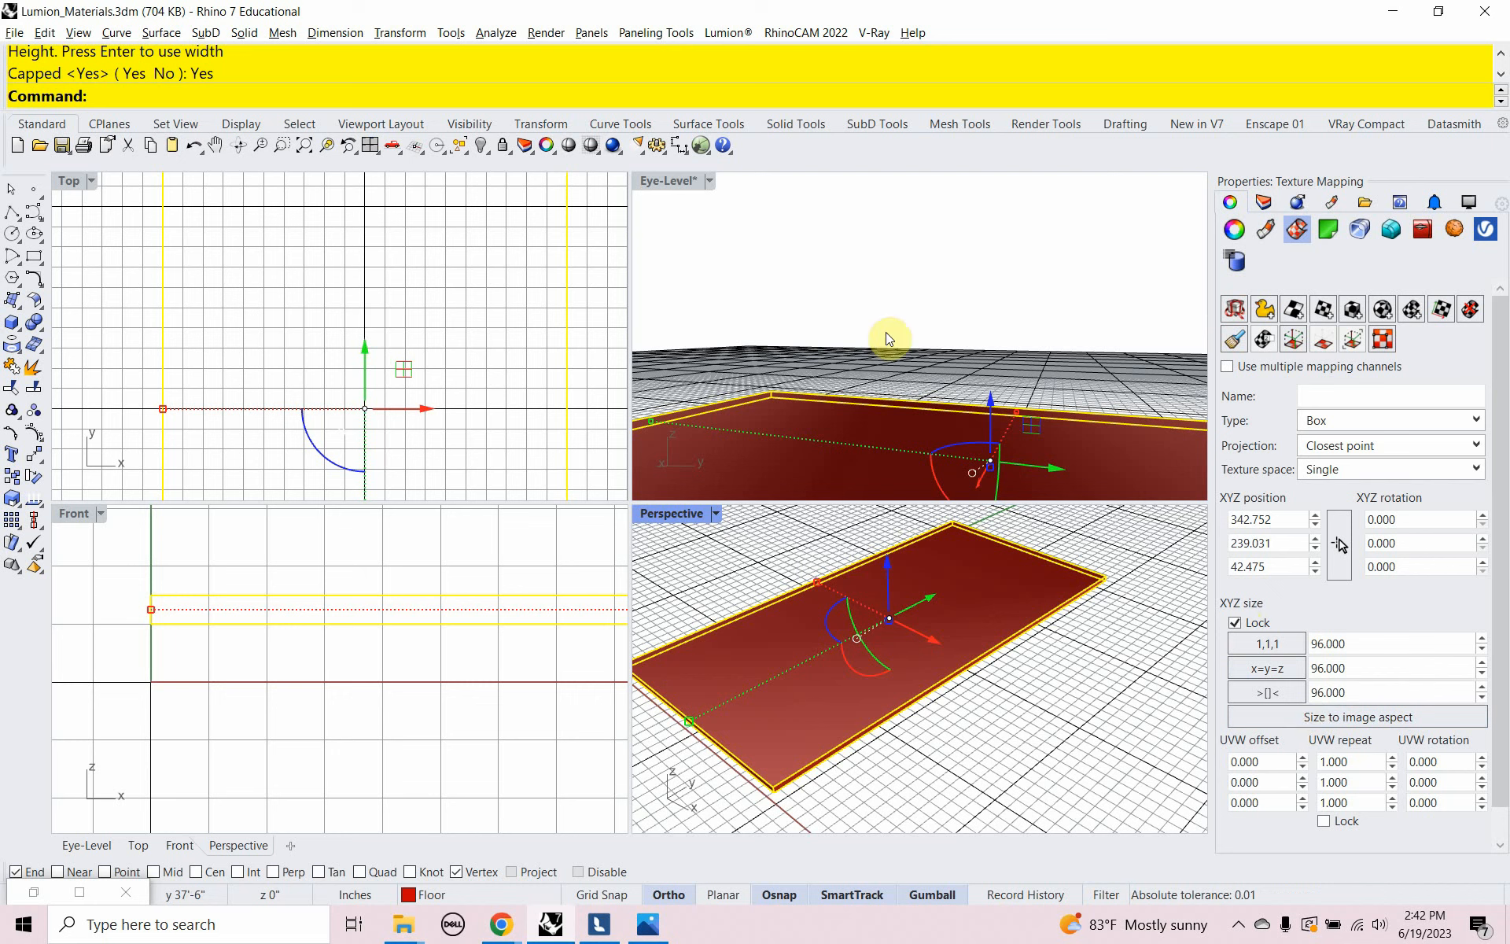
# Switch to Lumion and examine the floor's plank scale and the placement settings of its material
pyautogui.click(724, 33)
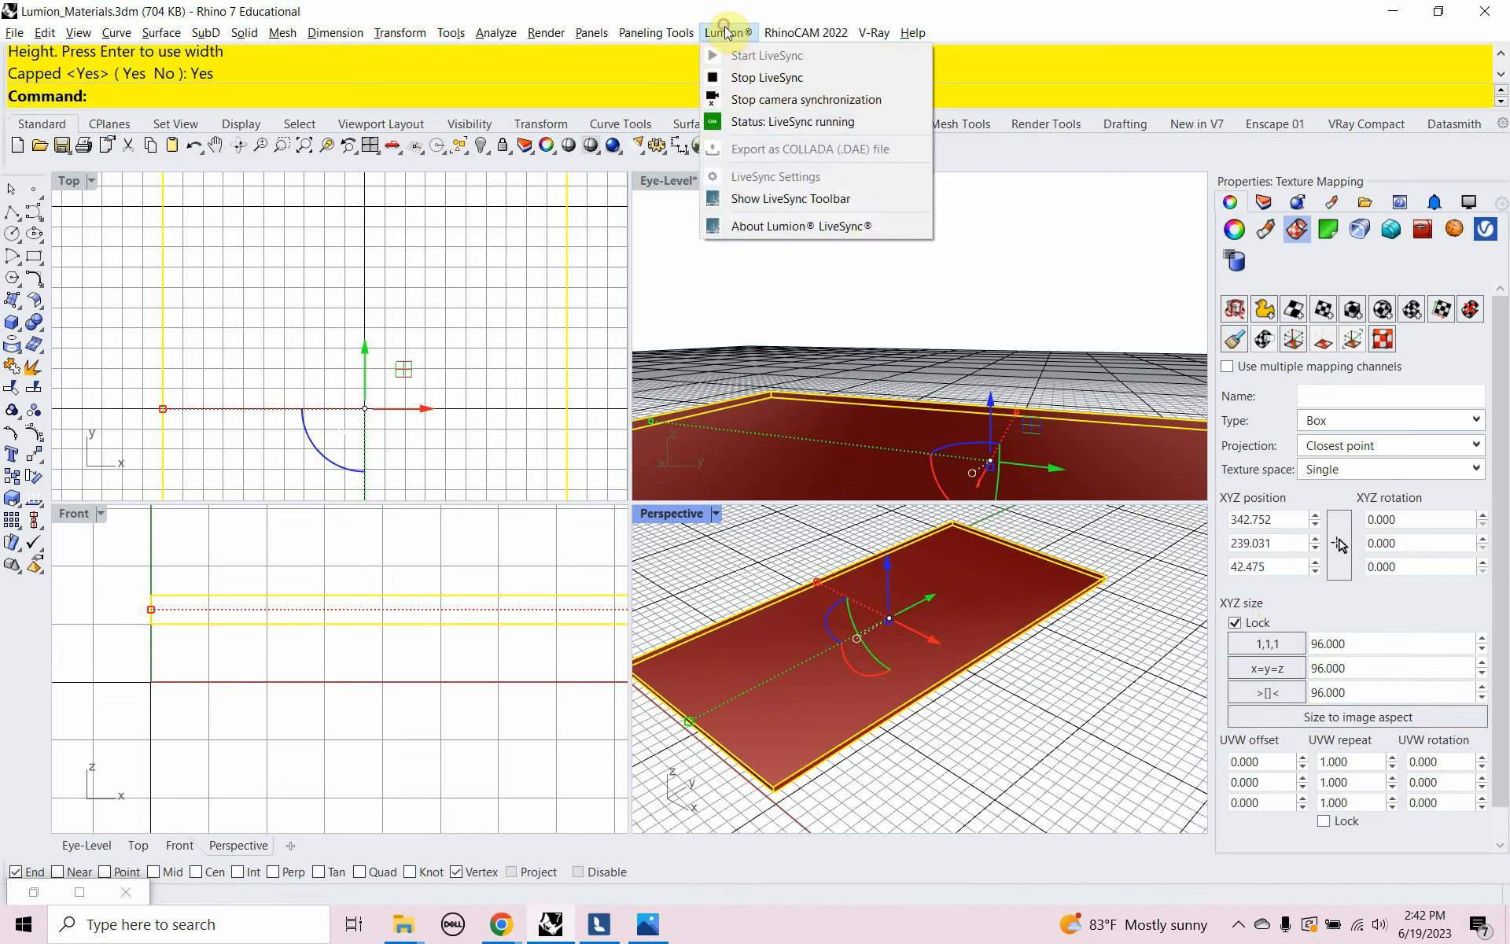
pyautogui.click(989, 18)
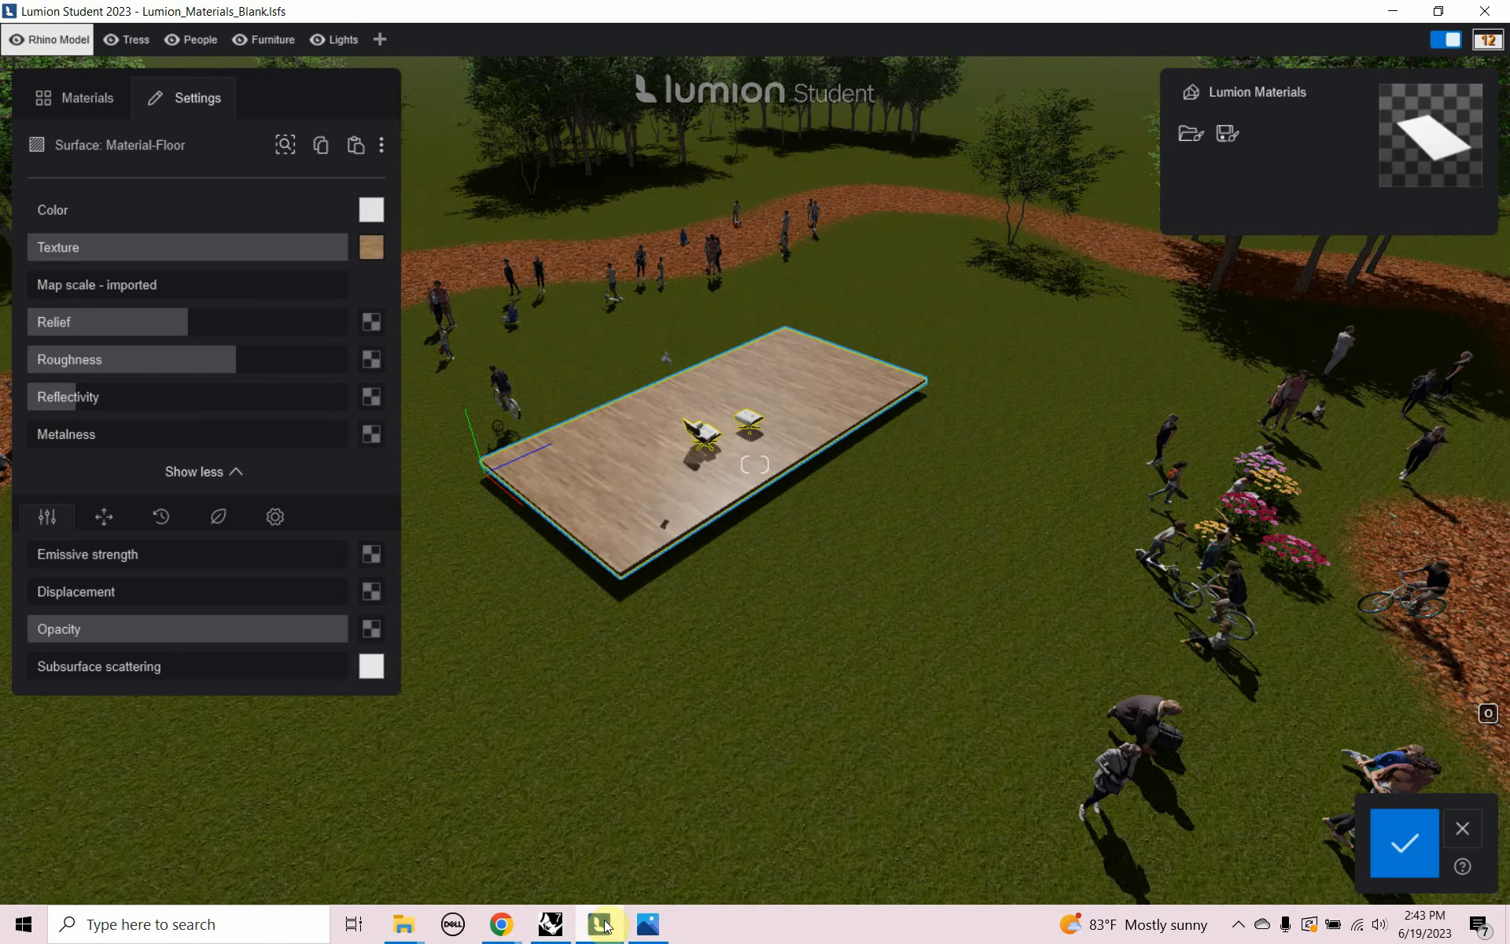
pyautogui.scroll(3, 610, 445)
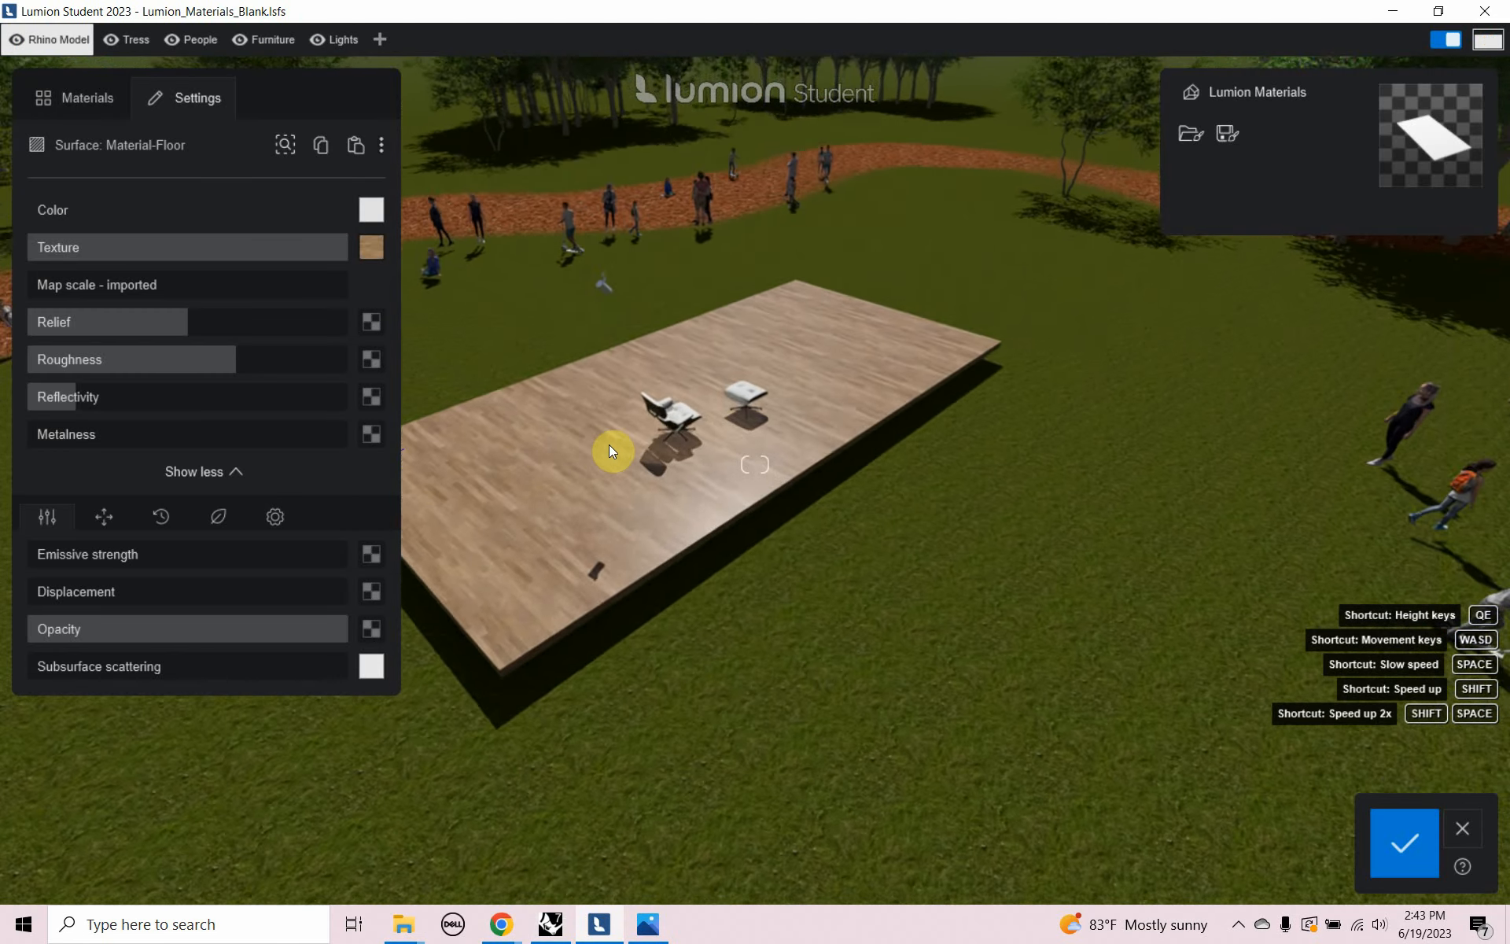
pyautogui.scroll(5, 606, 442)
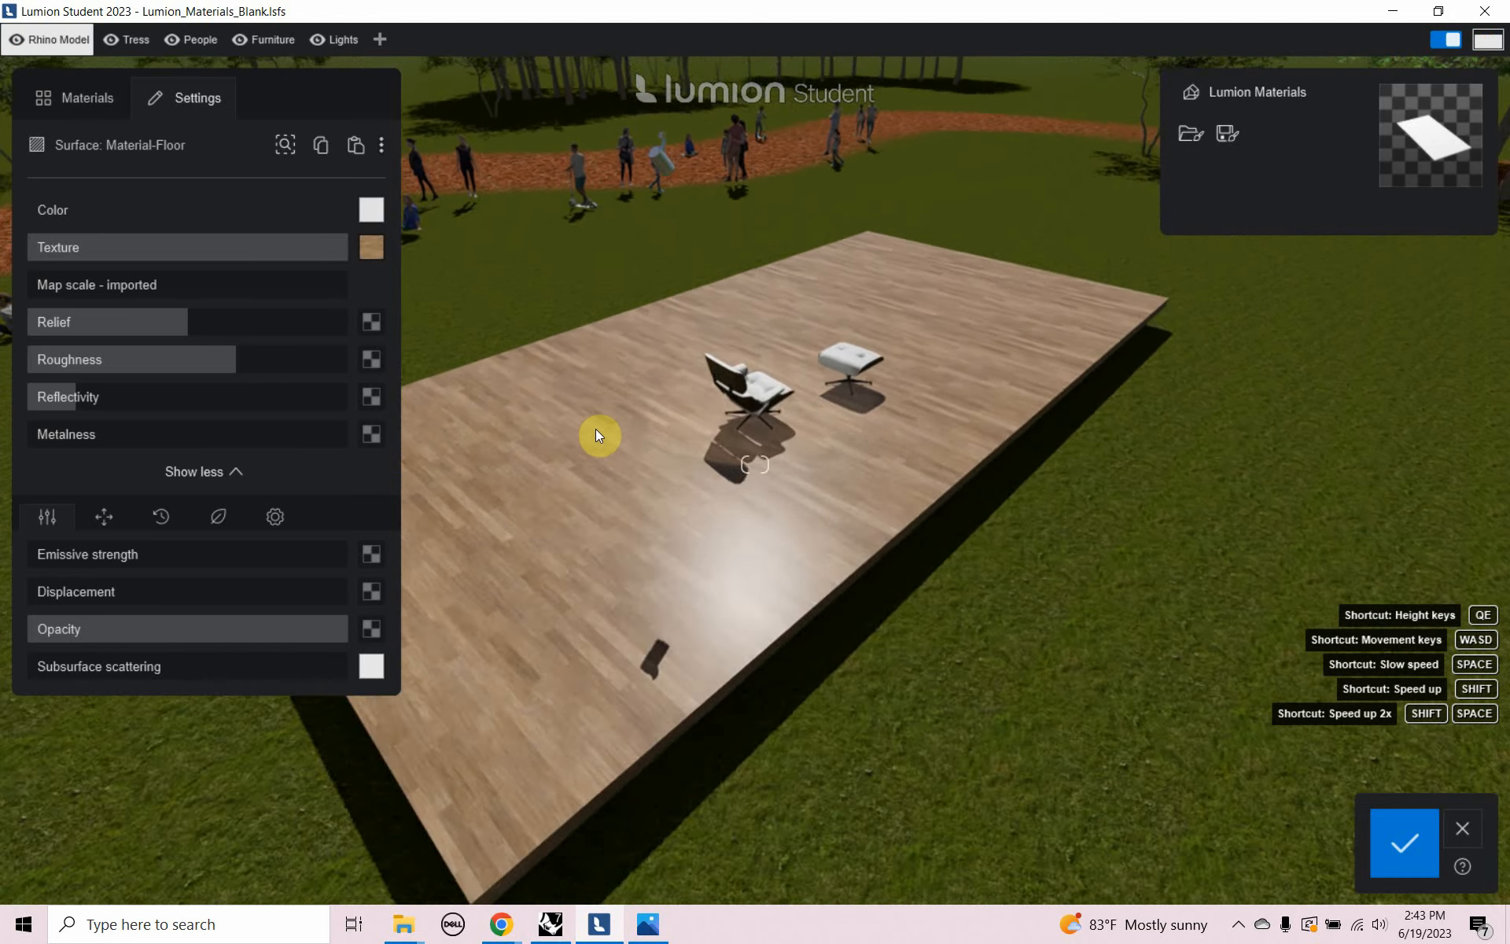
pyautogui.scroll(-3, 596, 428)
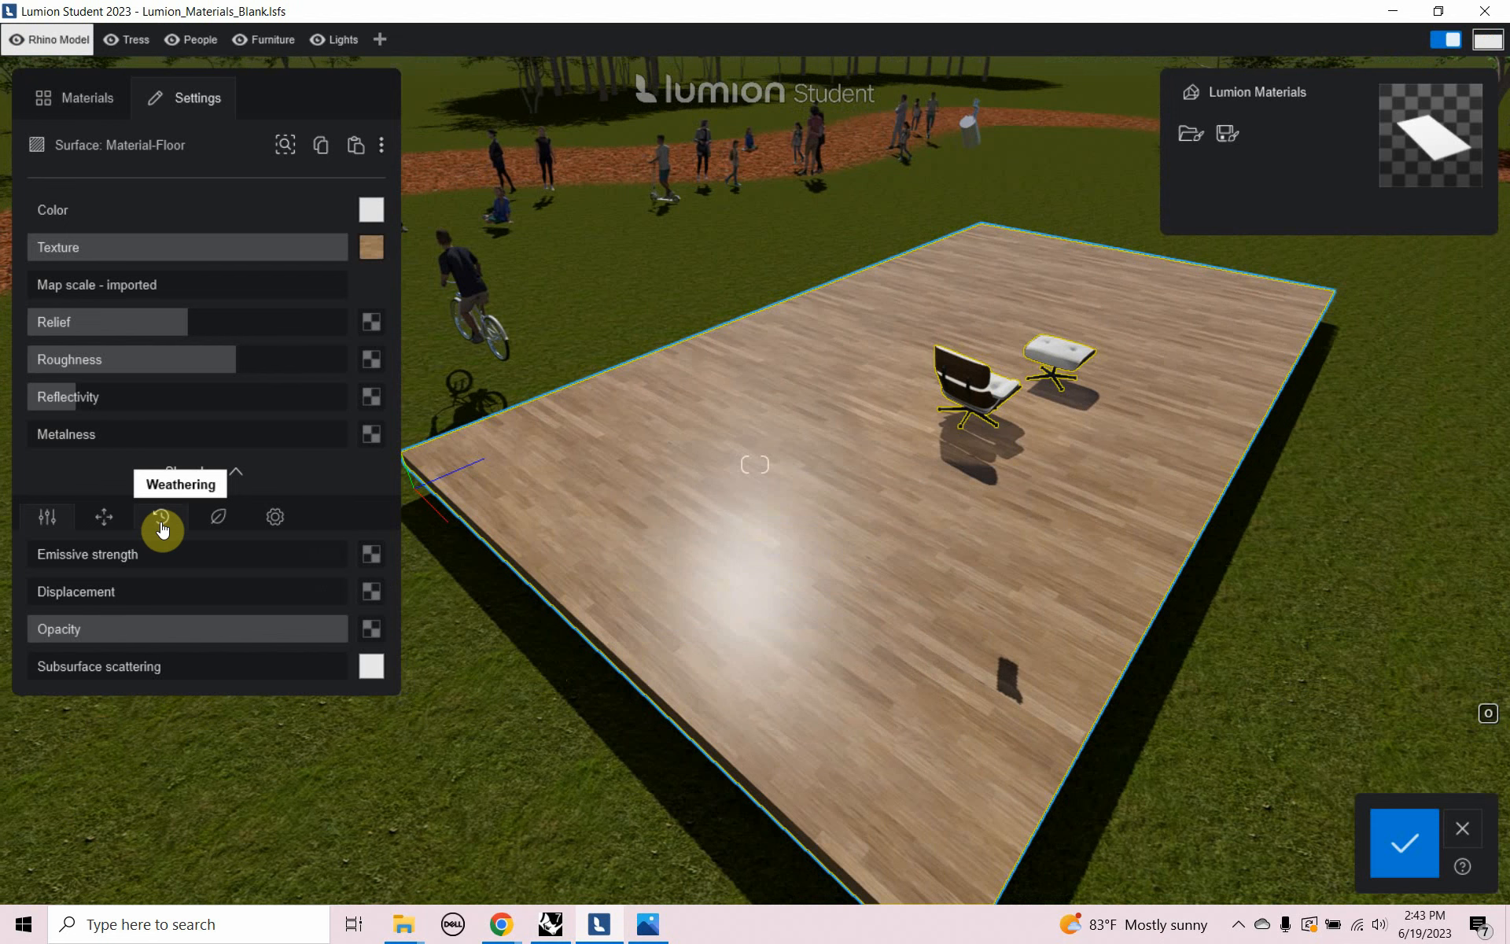
pyautogui.click(105, 521)
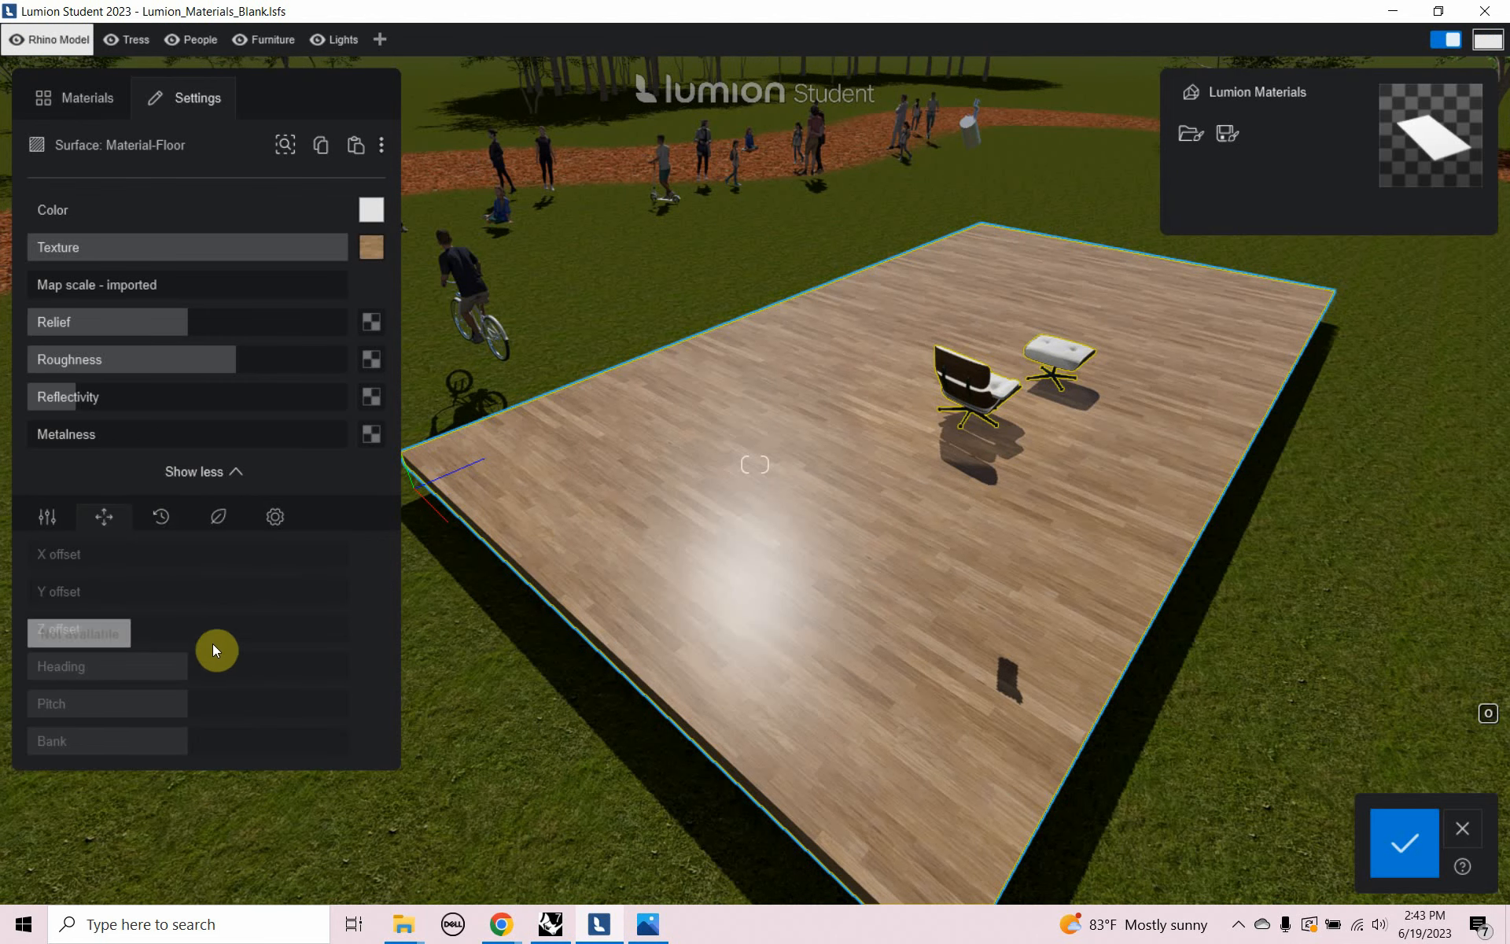
pyautogui.click(49, 519)
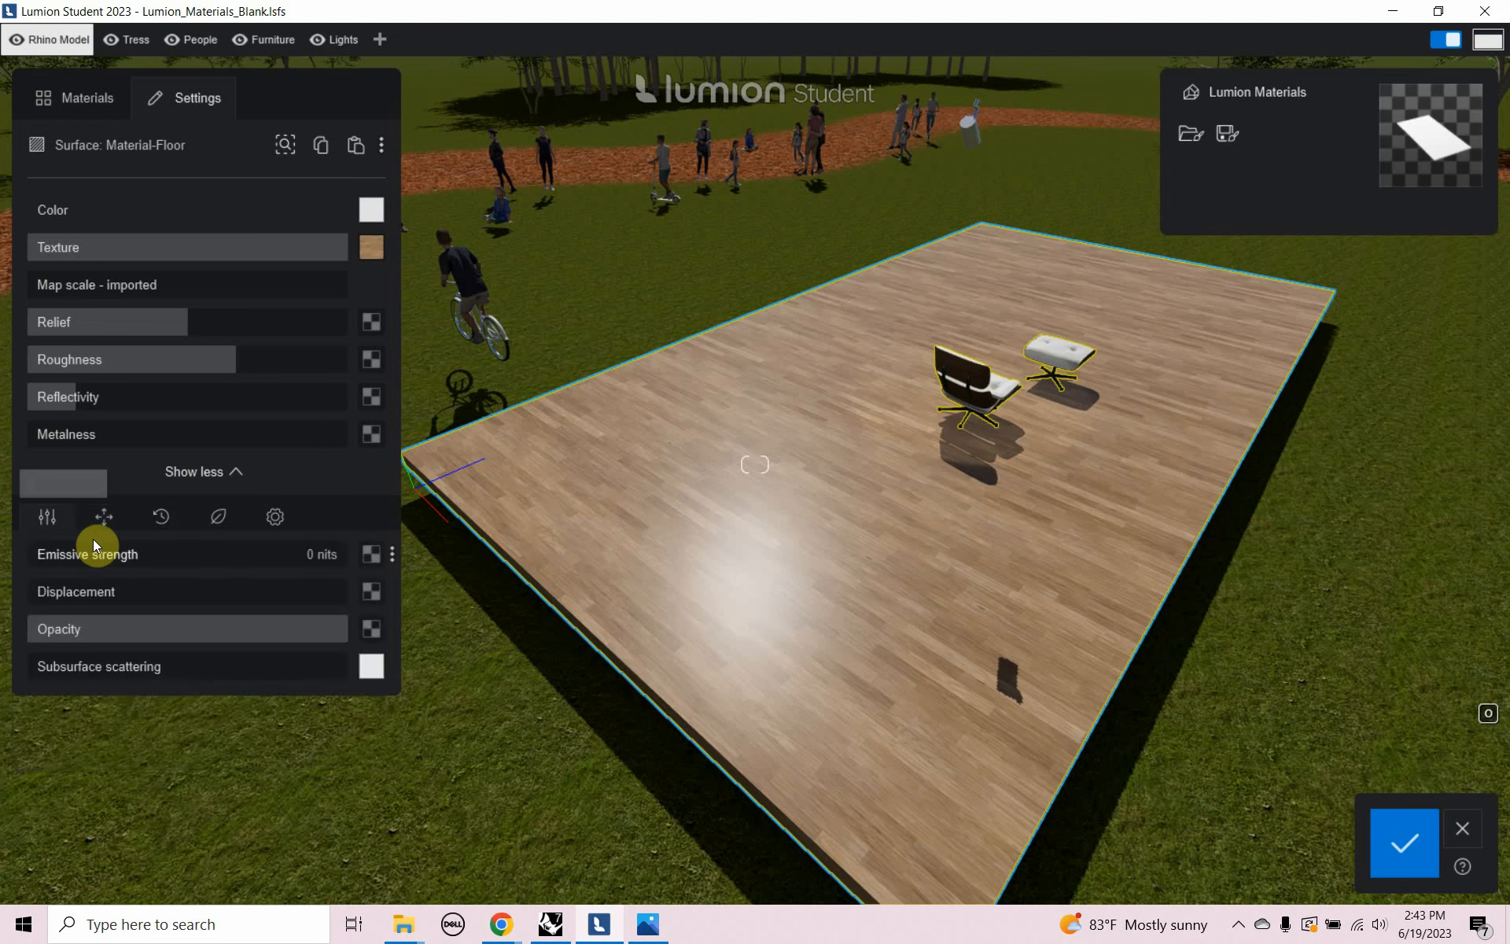
pyautogui.click(105, 519)
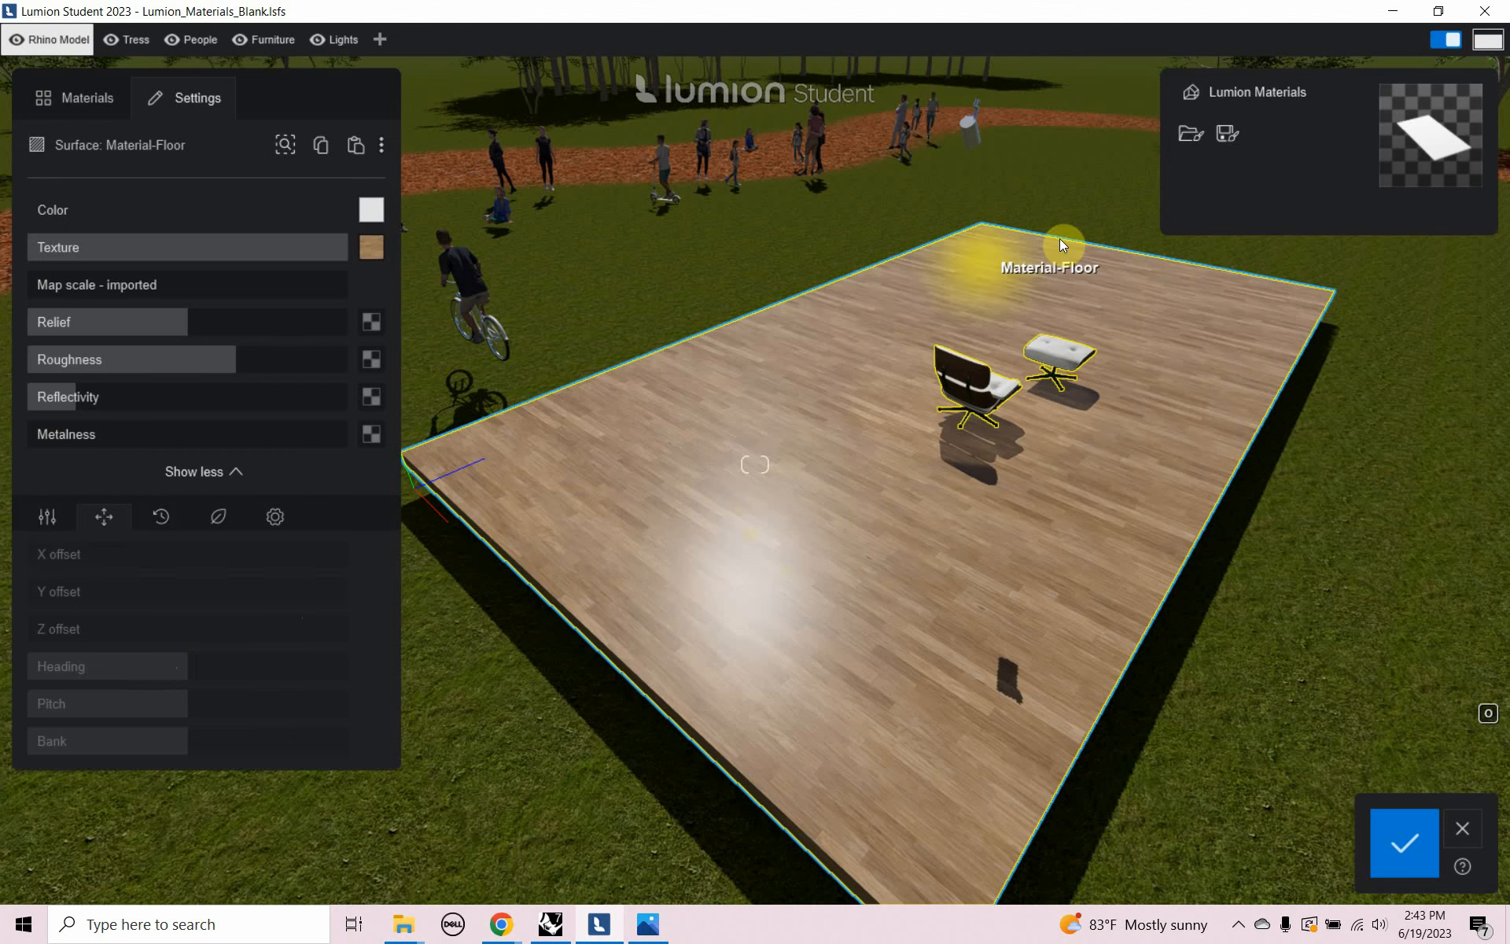
# In Rhino, set the floor texture mapping's Z rotation to 90 degrees, and view the plank direction in Lumion
pyautogui.click(534, 924)
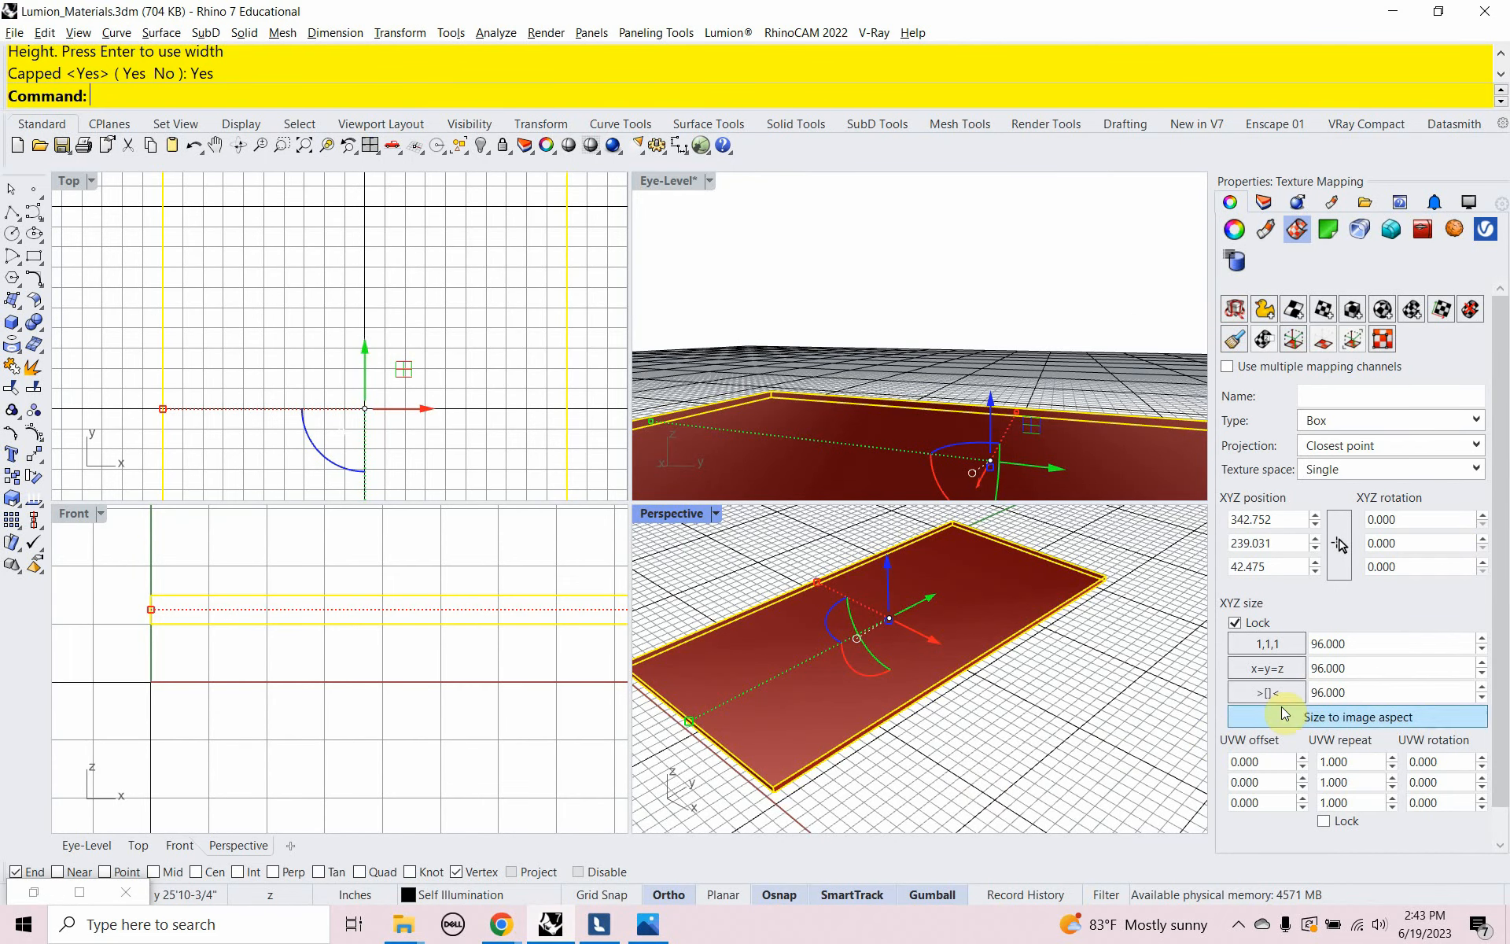
pyautogui.click(1419, 564)
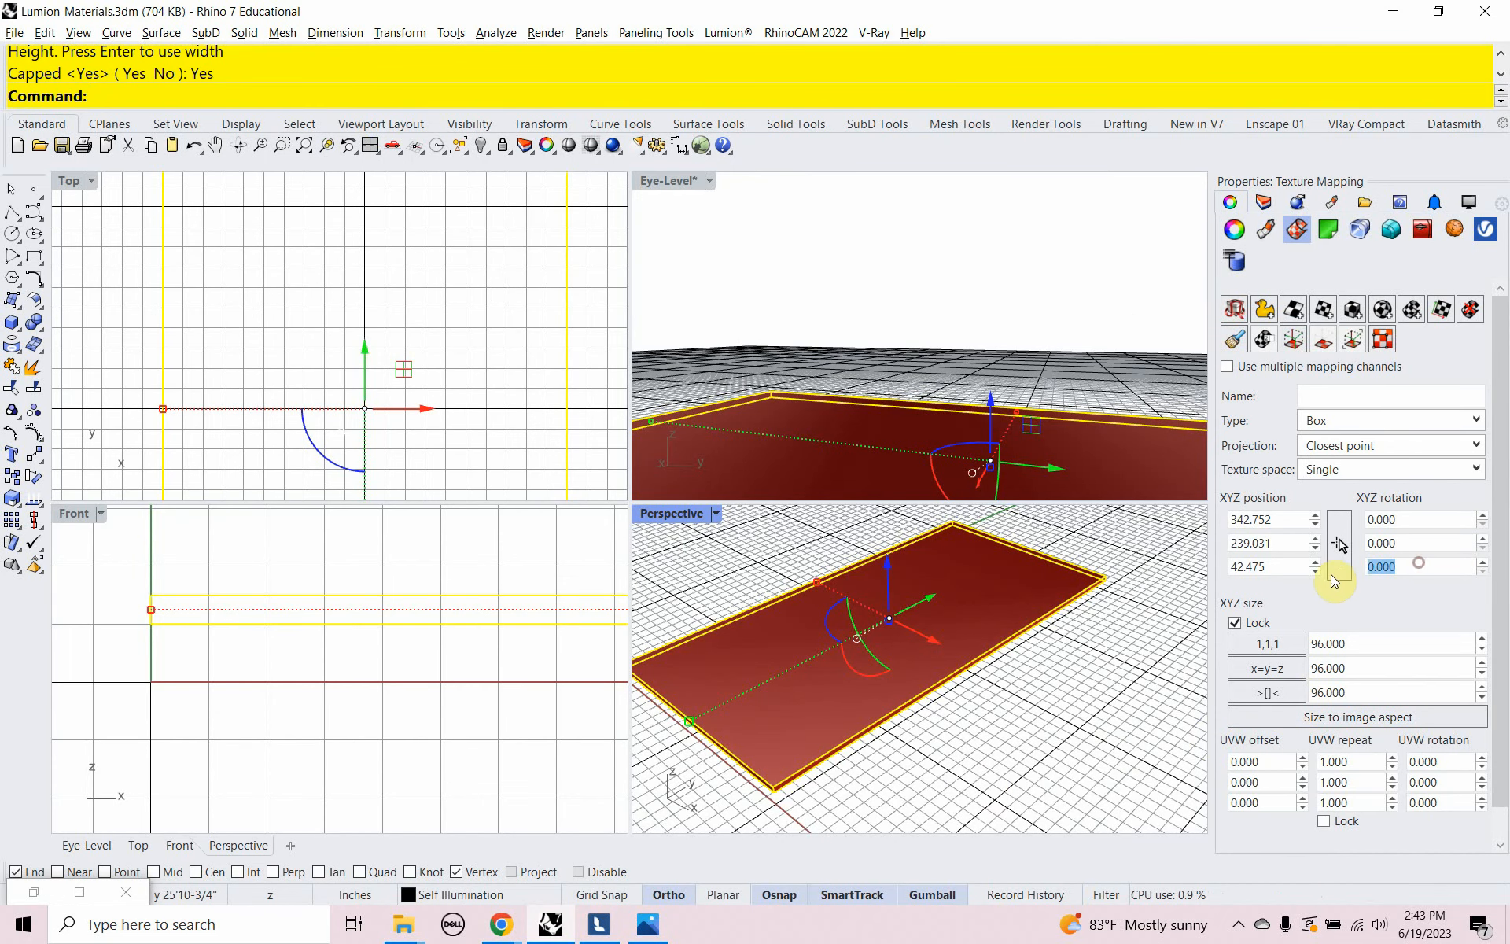
pyautogui.write('90')
pyautogui.press('Return')
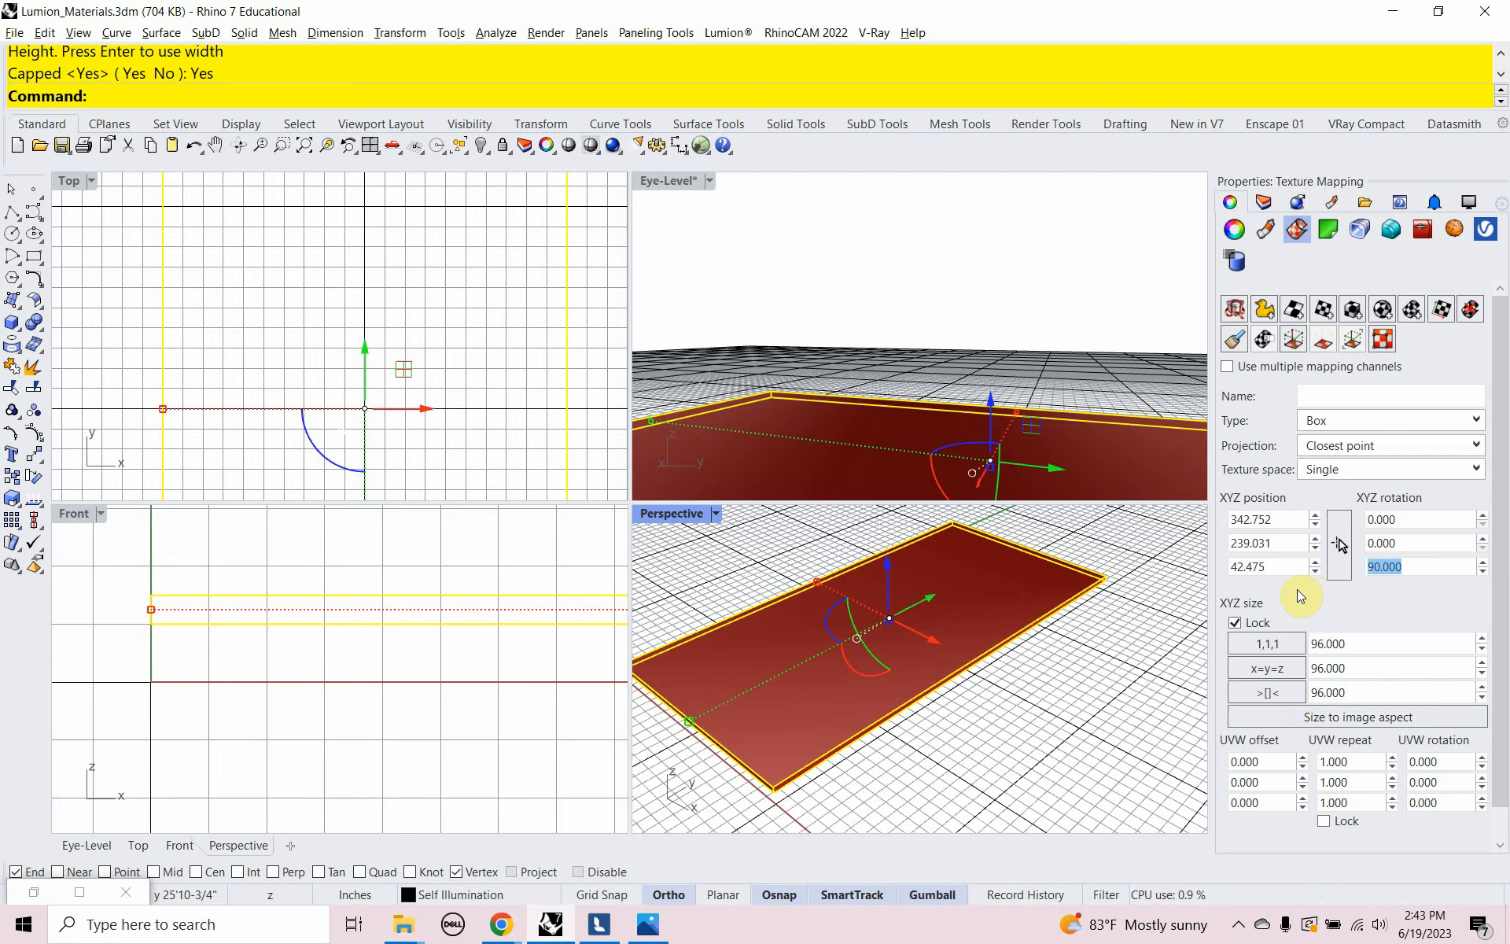
pyautogui.click(595, 924)
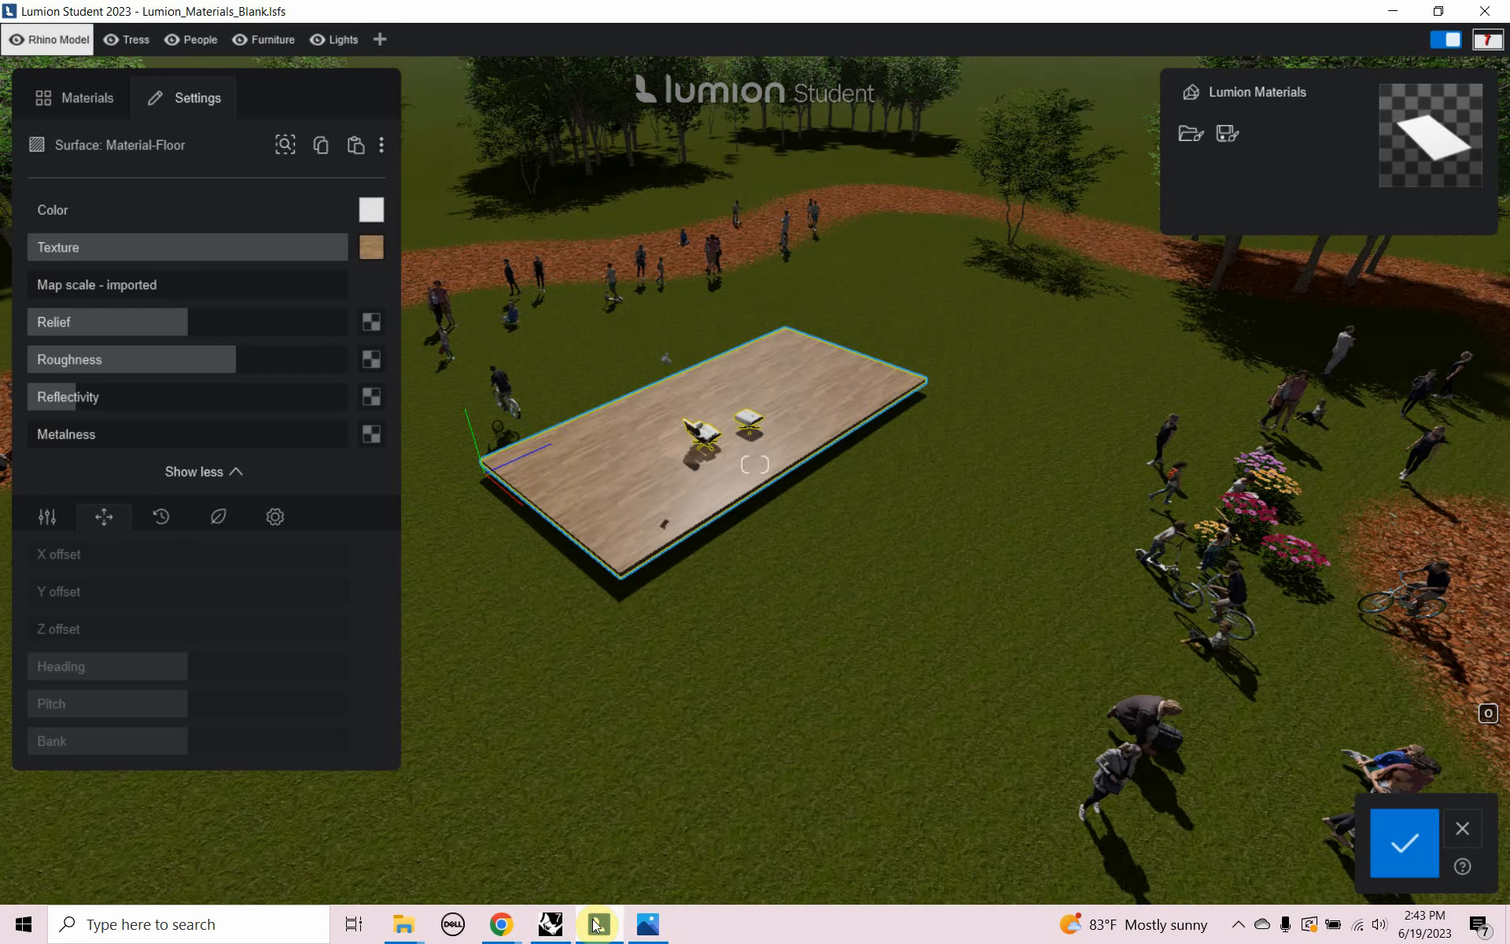
pyautogui.scroll(5, 596, 463)
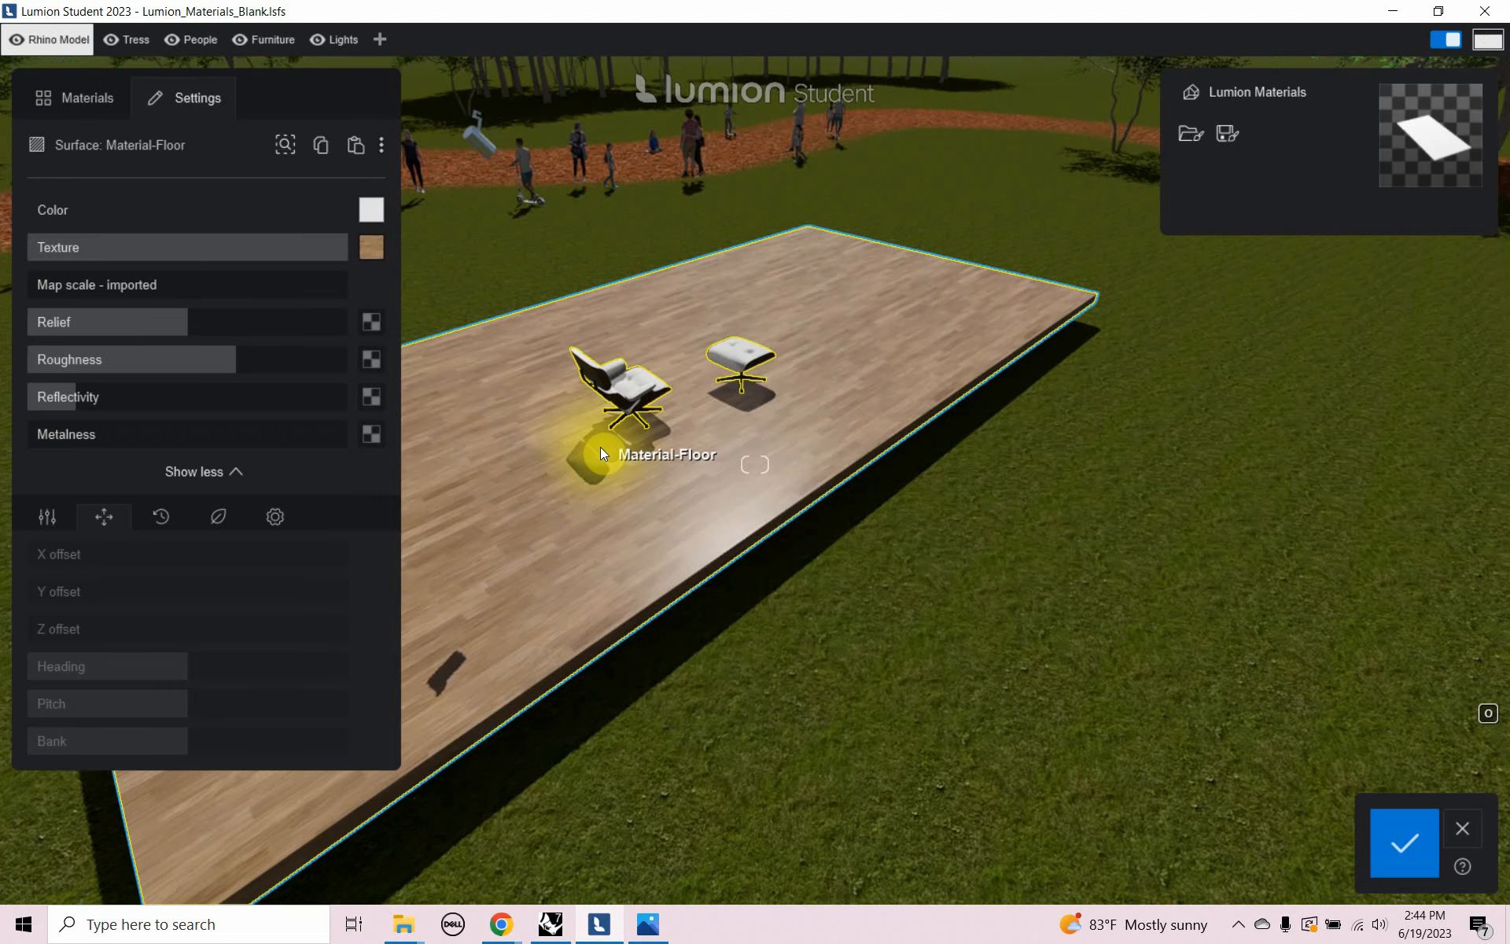
# Examine the rotated plank direction and scale on the floor slab, both up close and from farther away
pyautogui.scroll(-5, 601, 447)
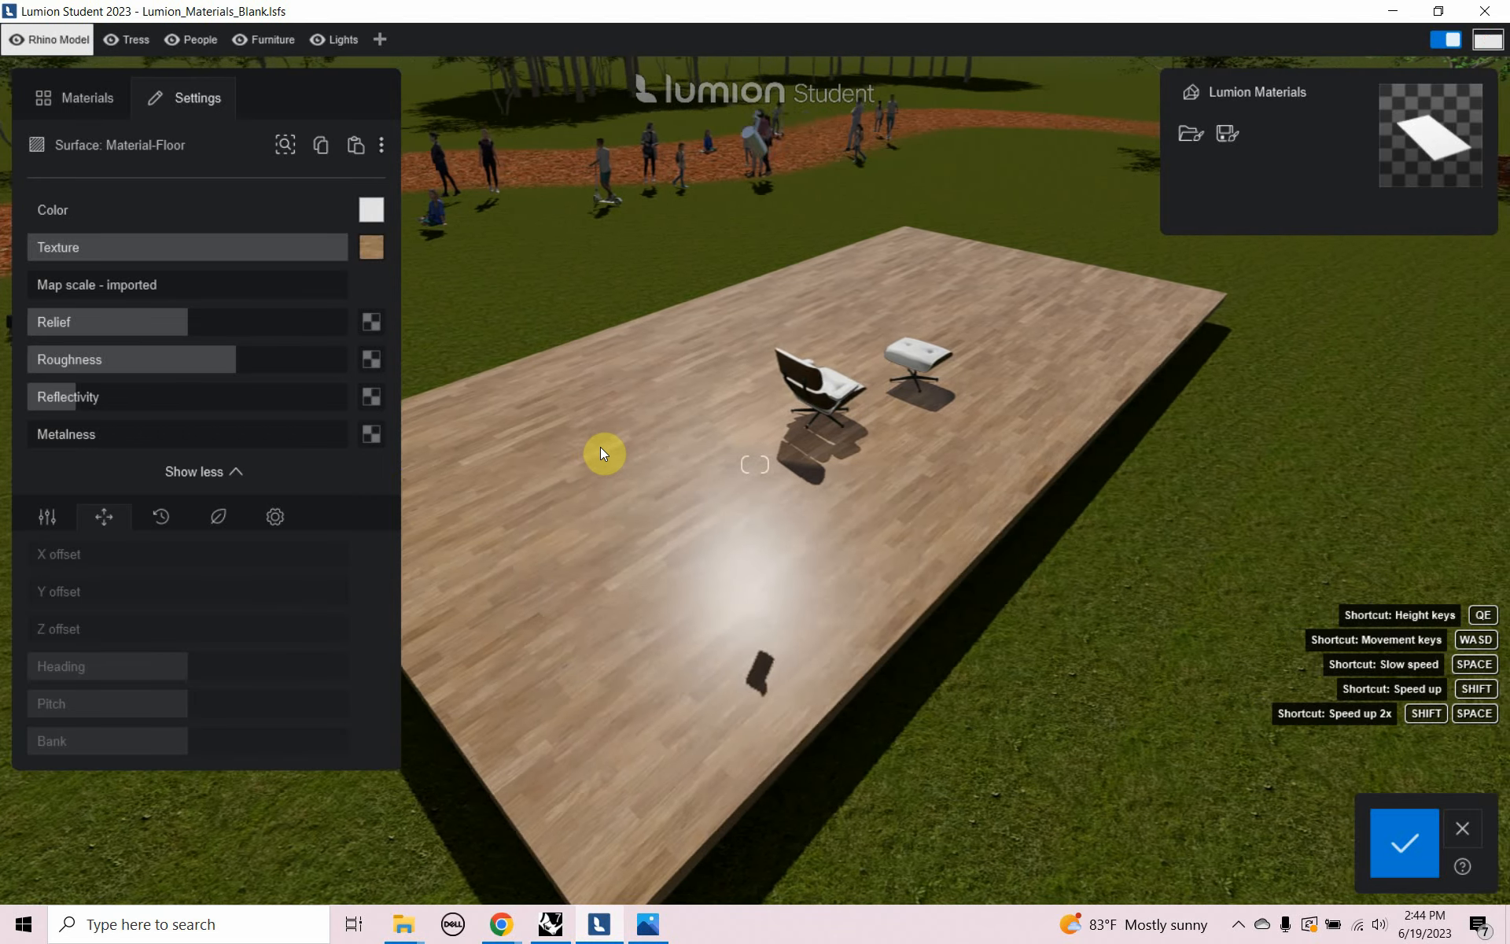
pyautogui.press('o')
pyautogui.scroll(5, 601, 453)
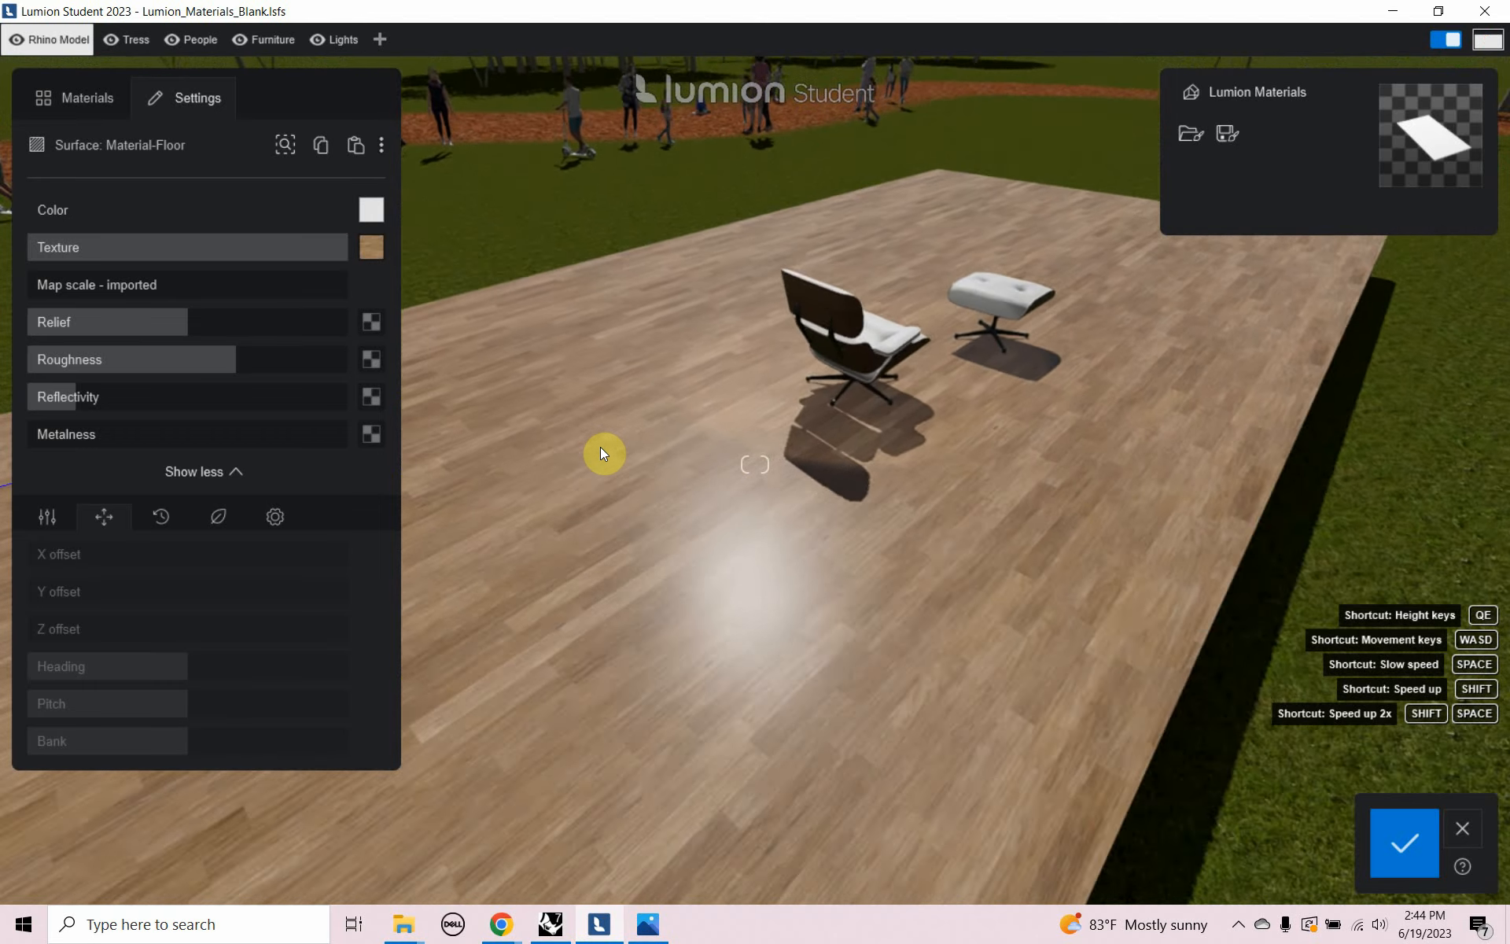
pyautogui.press('o')
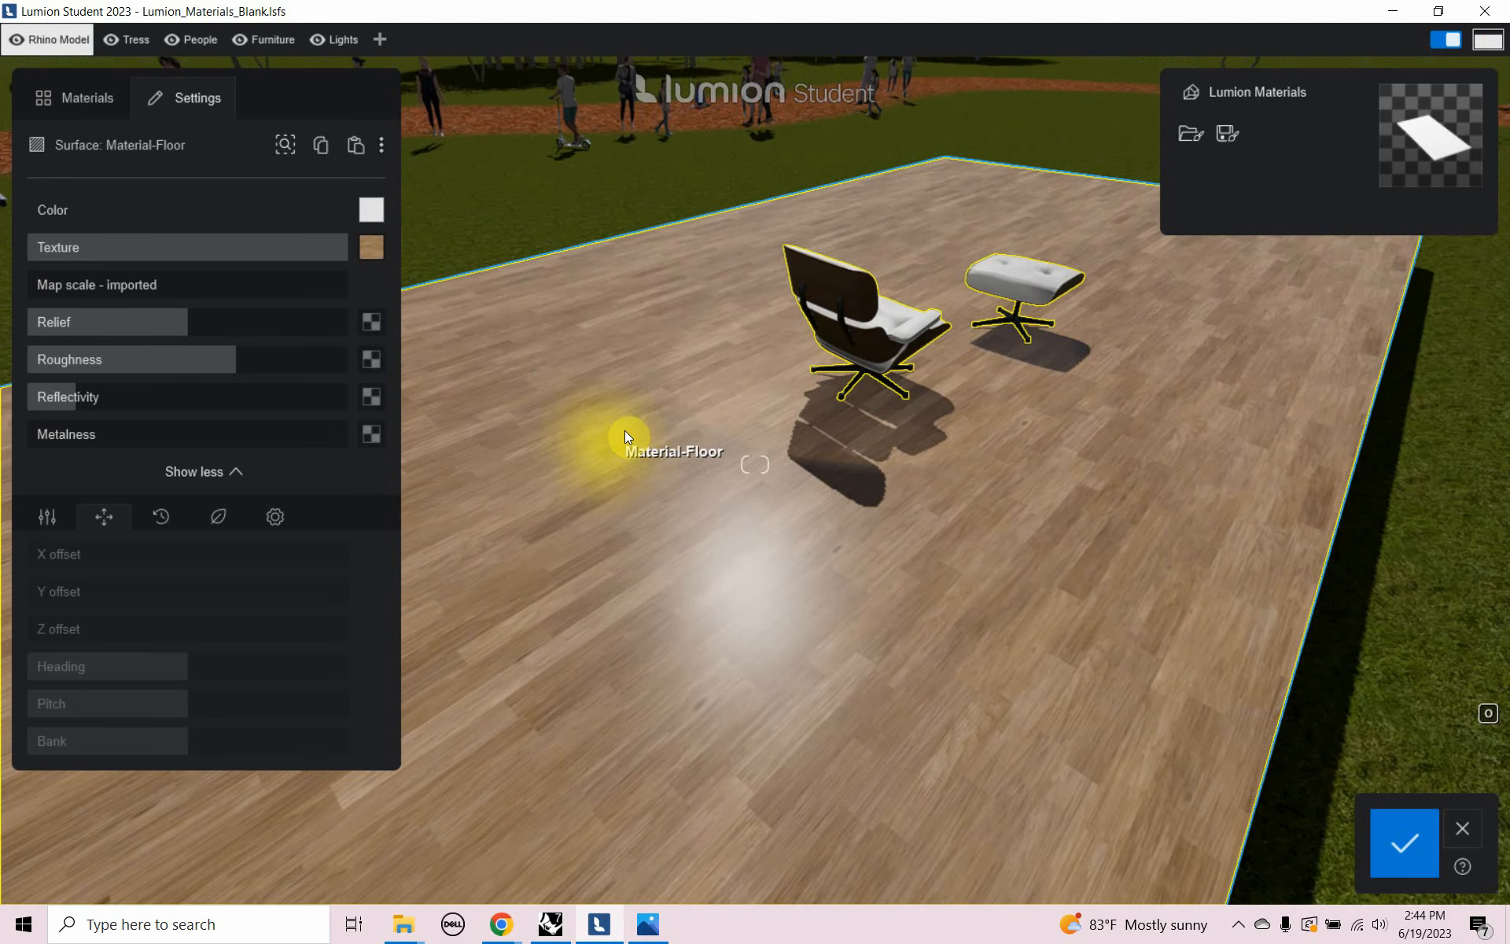
pyautogui.scroll(-3, 672, 437)
pyautogui.scroll(-3, 673, 437)
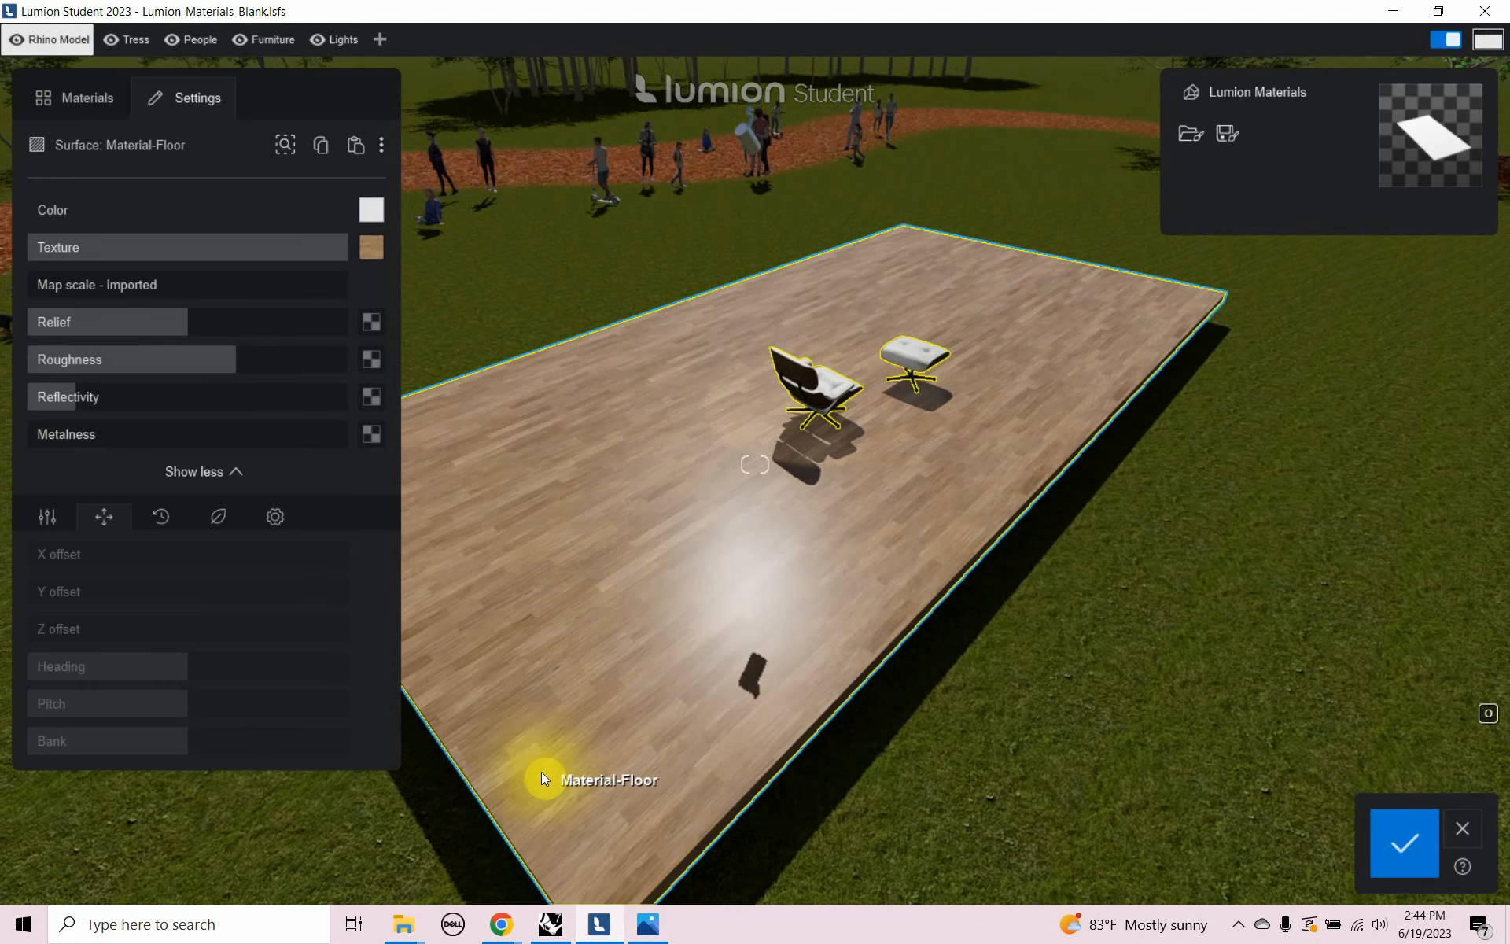
# Switch to Chrome, go to the open Architextures site, and filter its seamless textures to the Brick category
pyautogui.moveTo(497, 928)
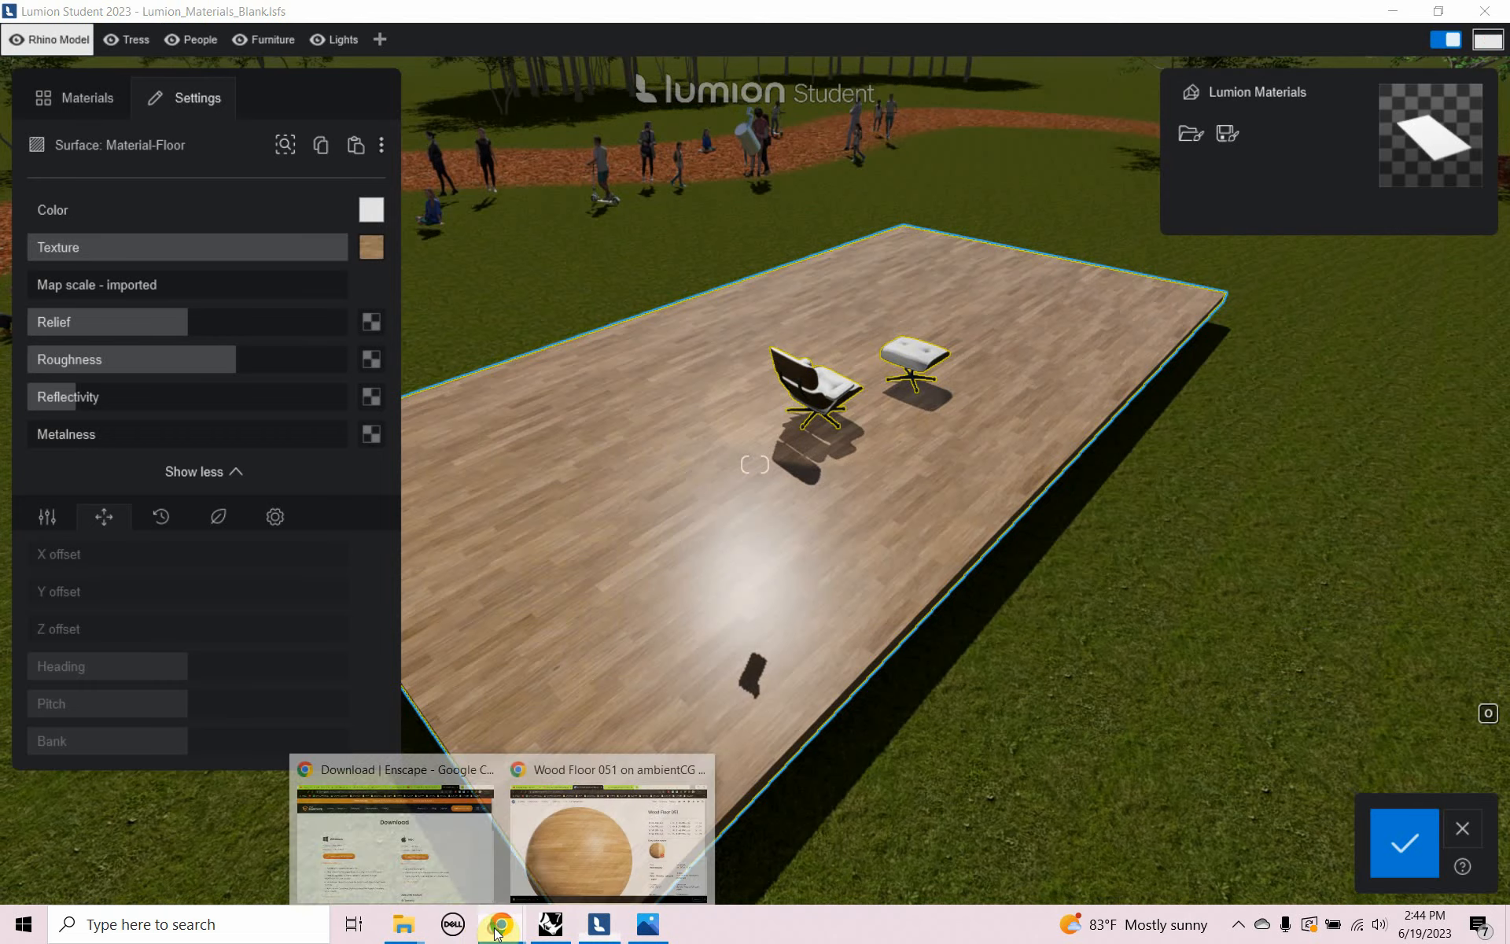
pyautogui.click(567, 775)
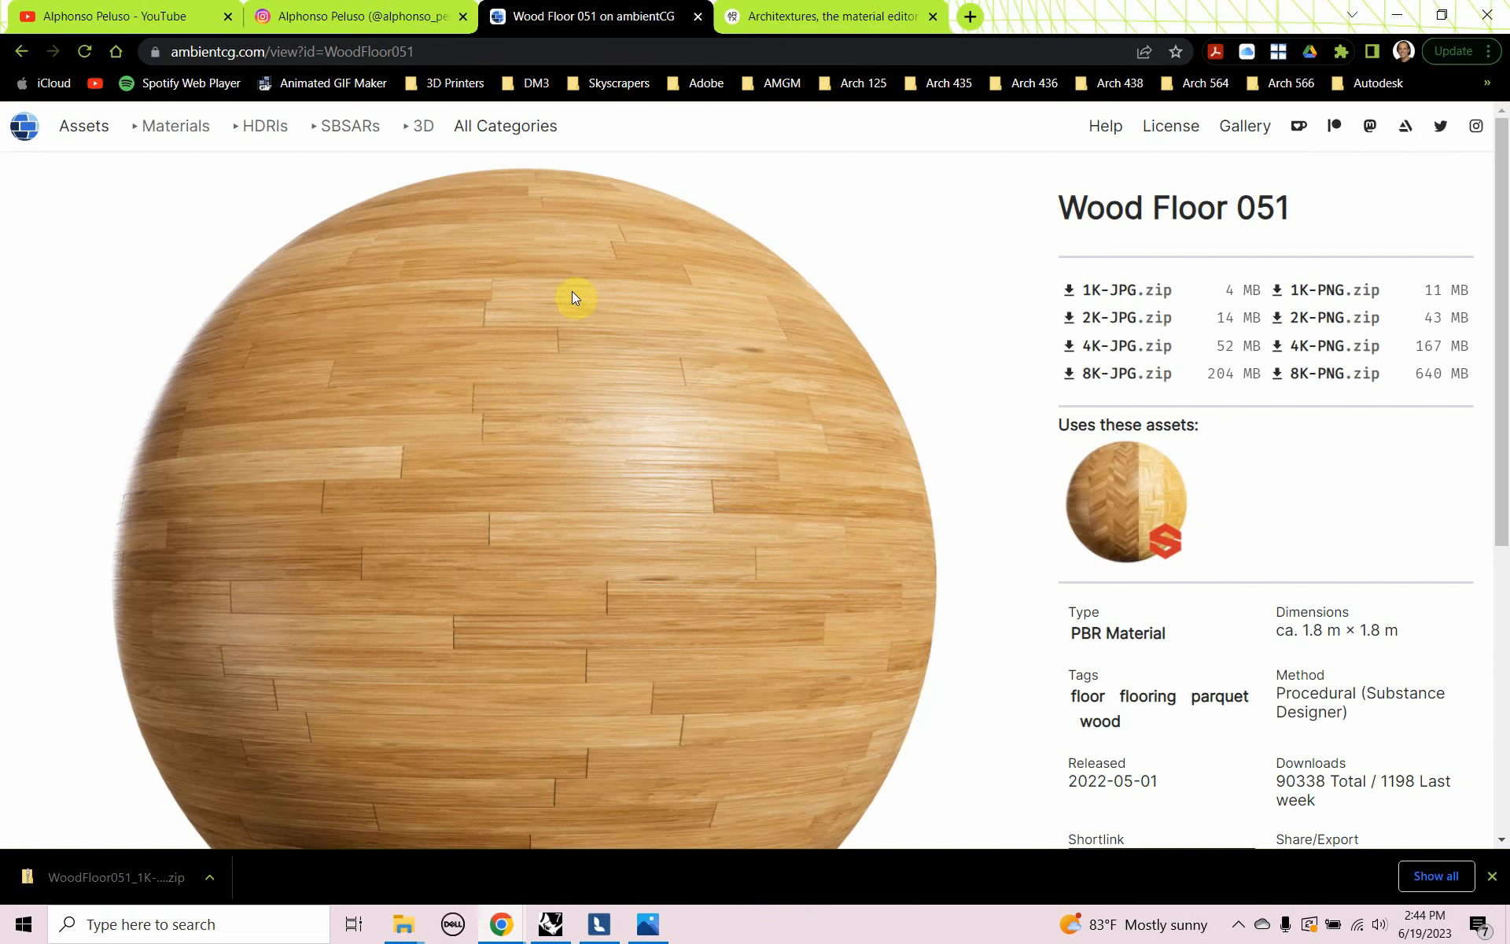
pyautogui.click(779, 24)
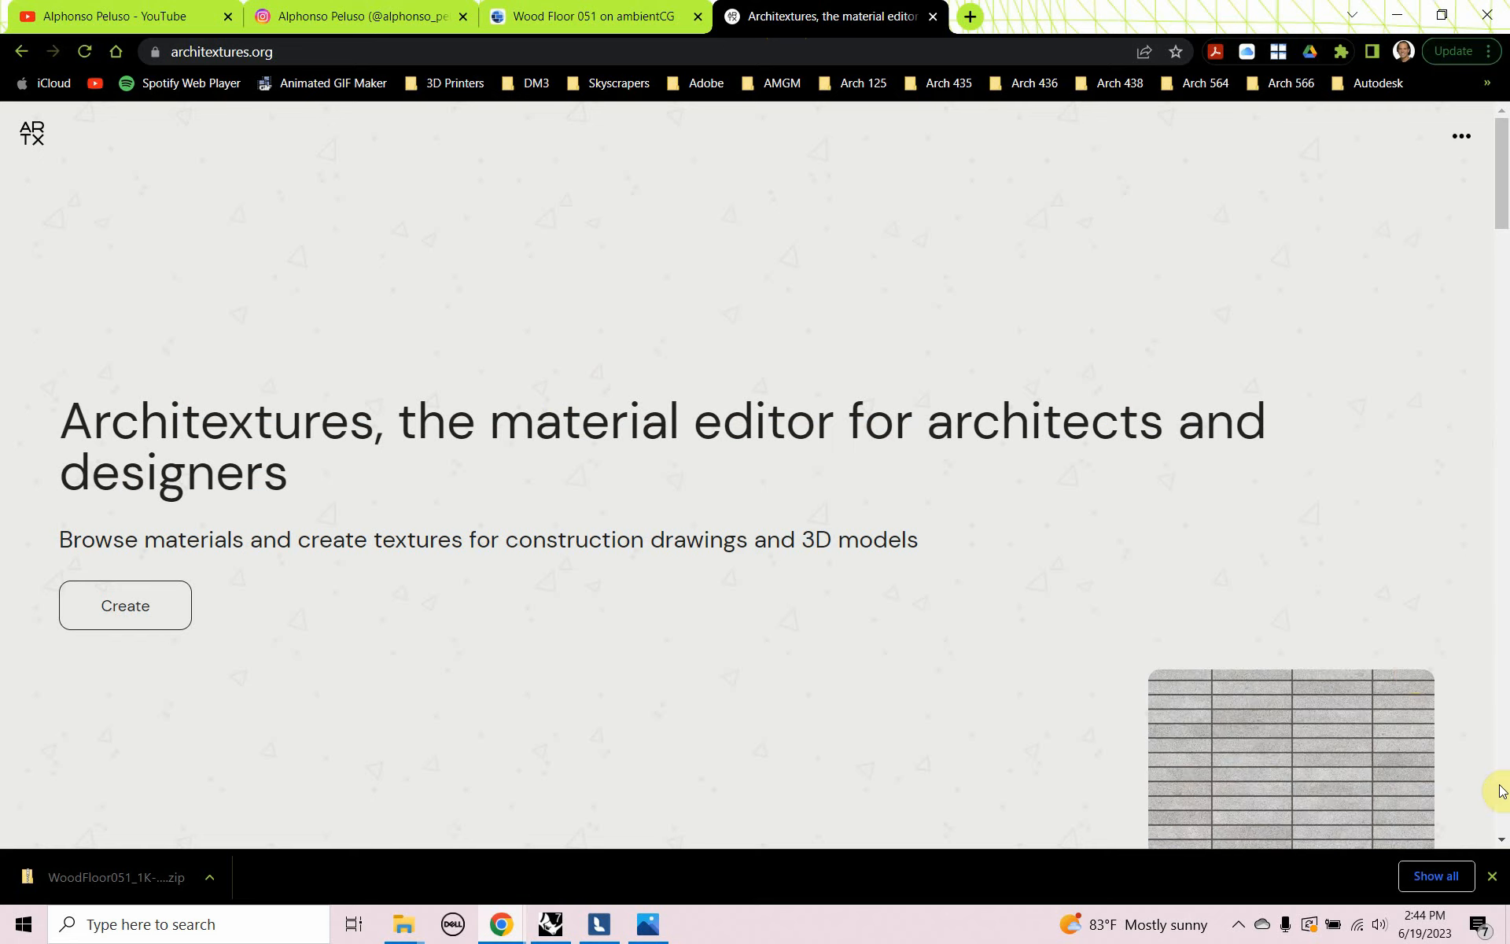
pyautogui.click(1491, 876)
pyautogui.scroll(-7, 616, 551)
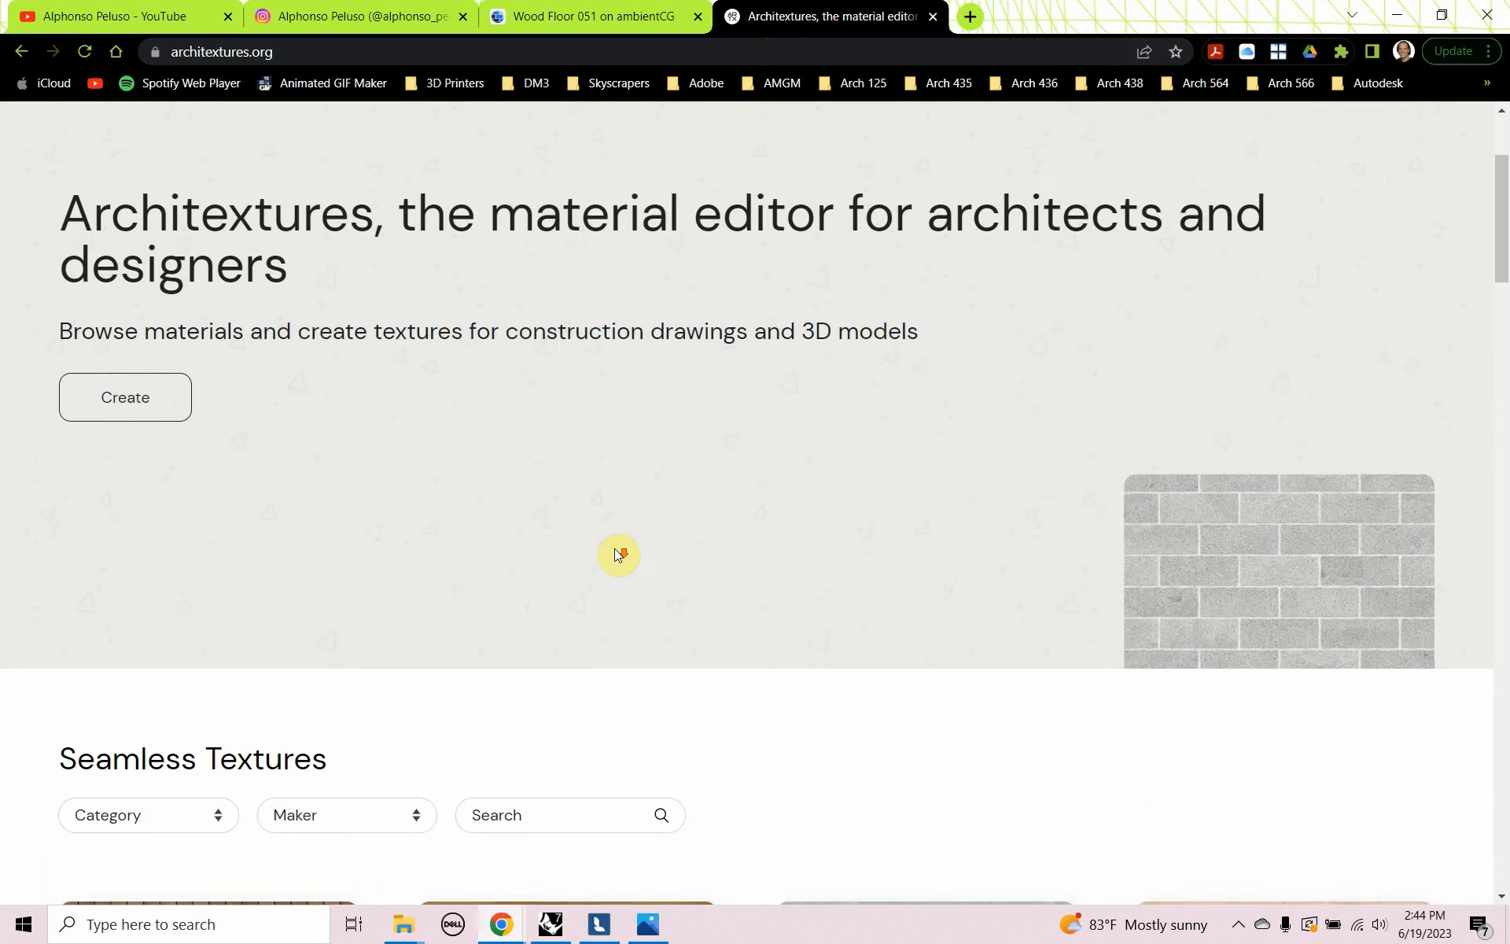
pyautogui.scroll(-3, 210, 465)
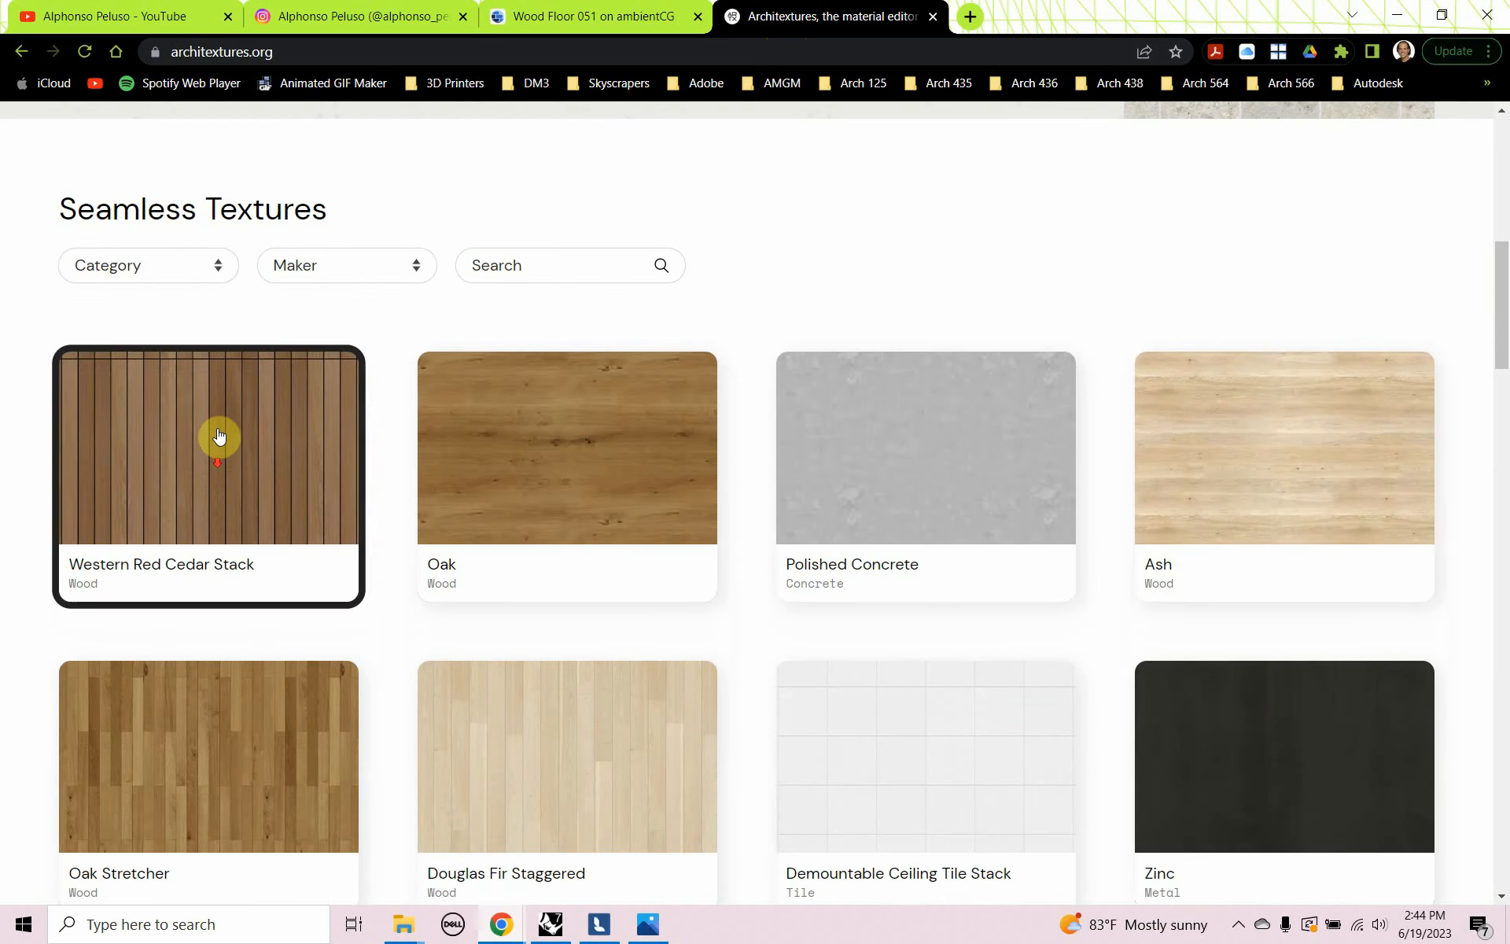
pyautogui.click(210, 269)
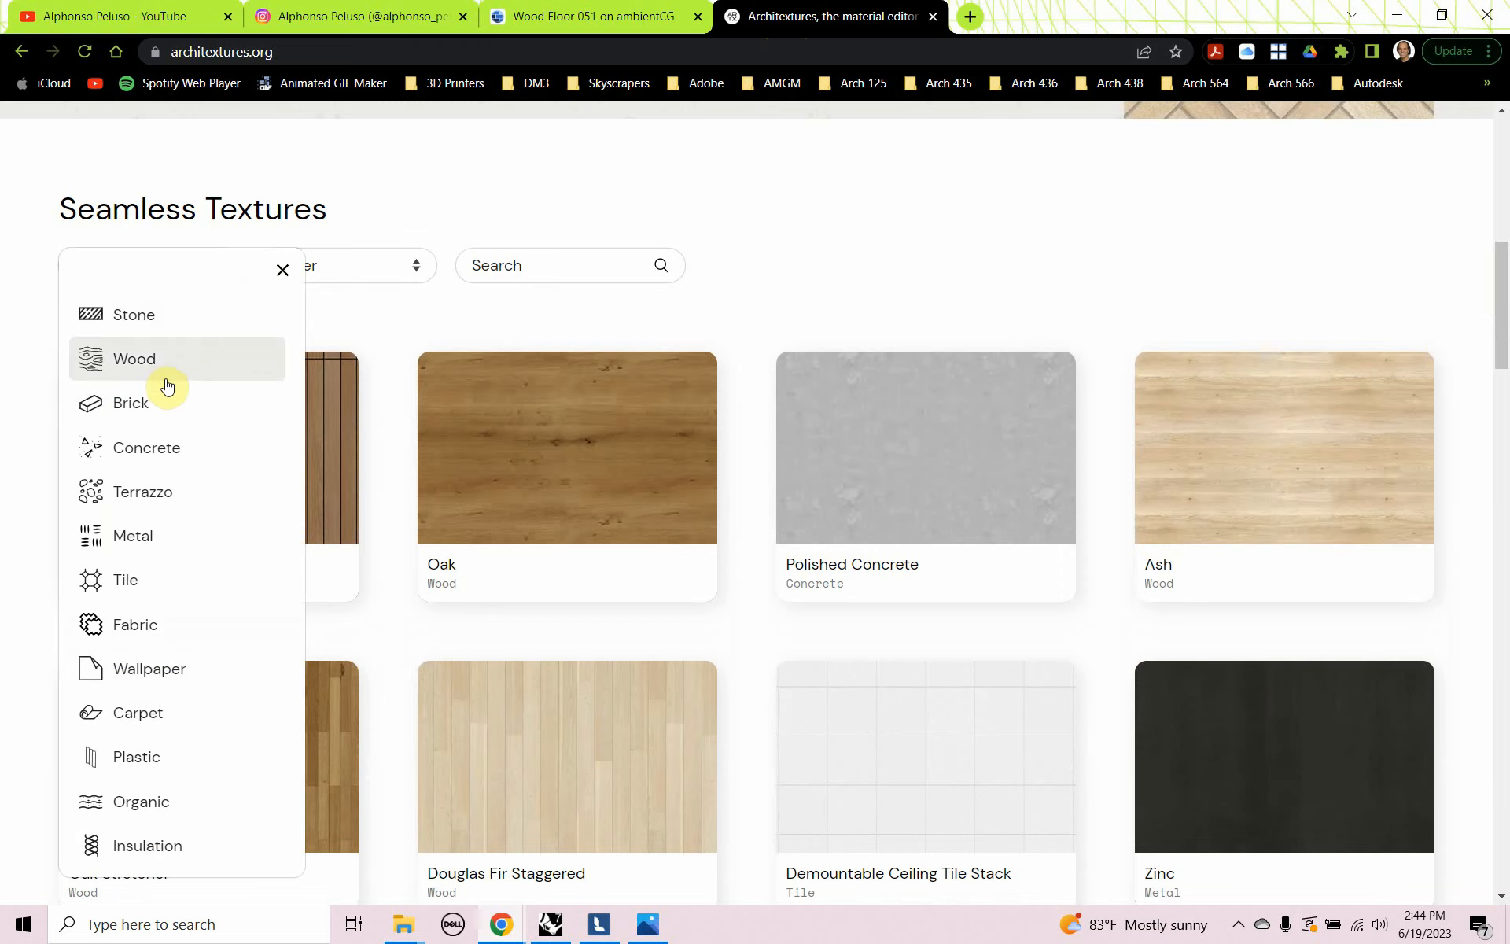
pyautogui.click(208, 394)
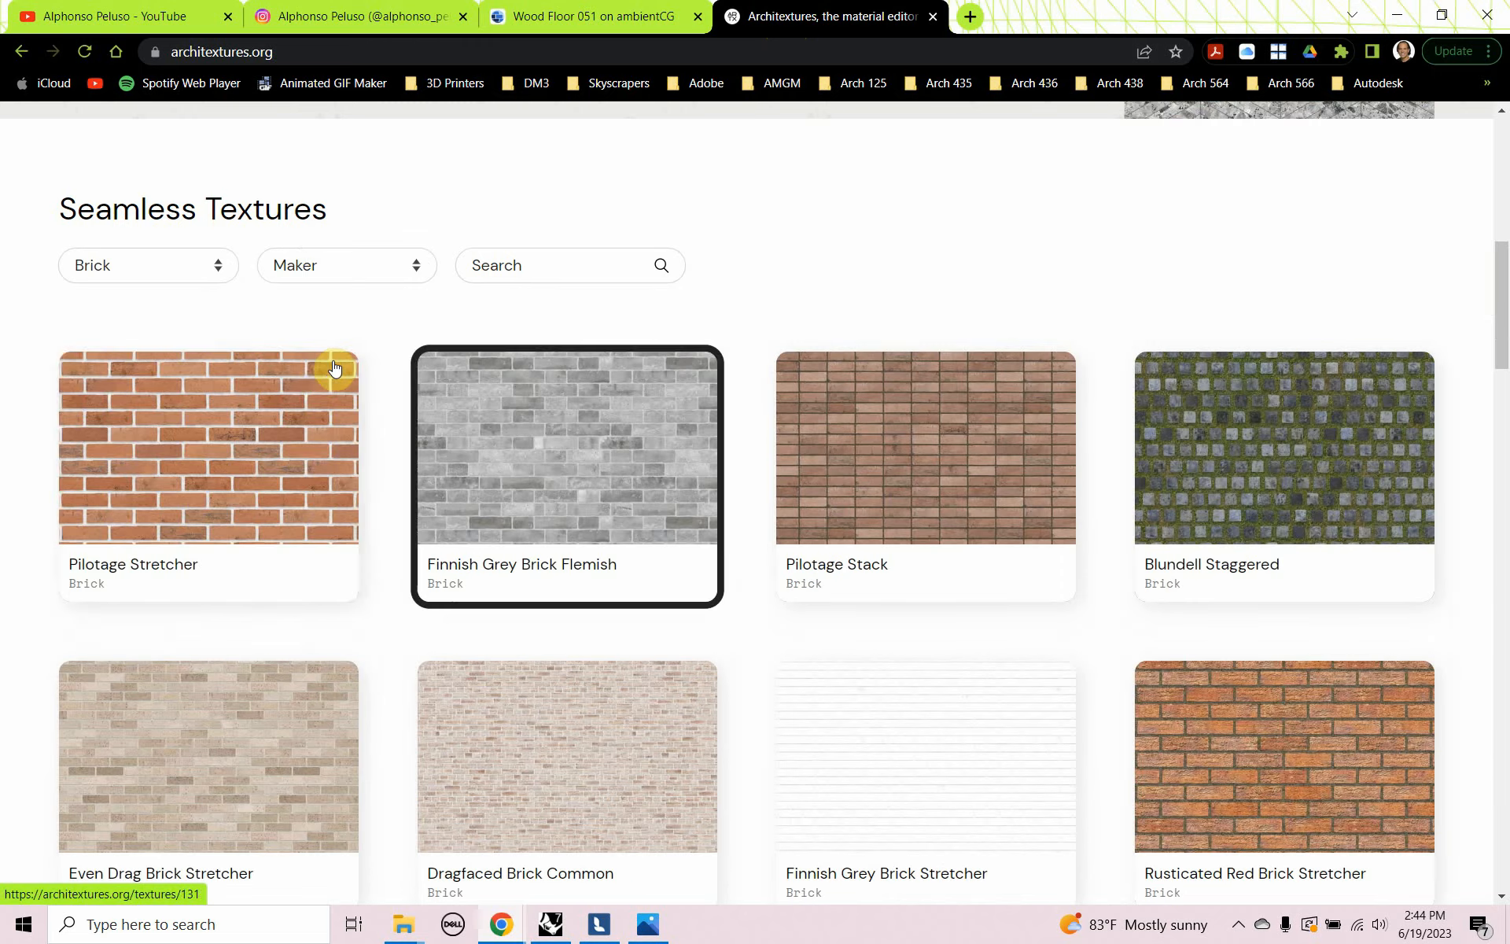
# Load more brick textures and open the Rusticated Red Brick Stretcher with the small brick pattern (texture 1096)
pyautogui.scroll(-6, 768, 442)
pyautogui.scroll(-7, 767, 441)
pyautogui.scroll(5, 768, 441)
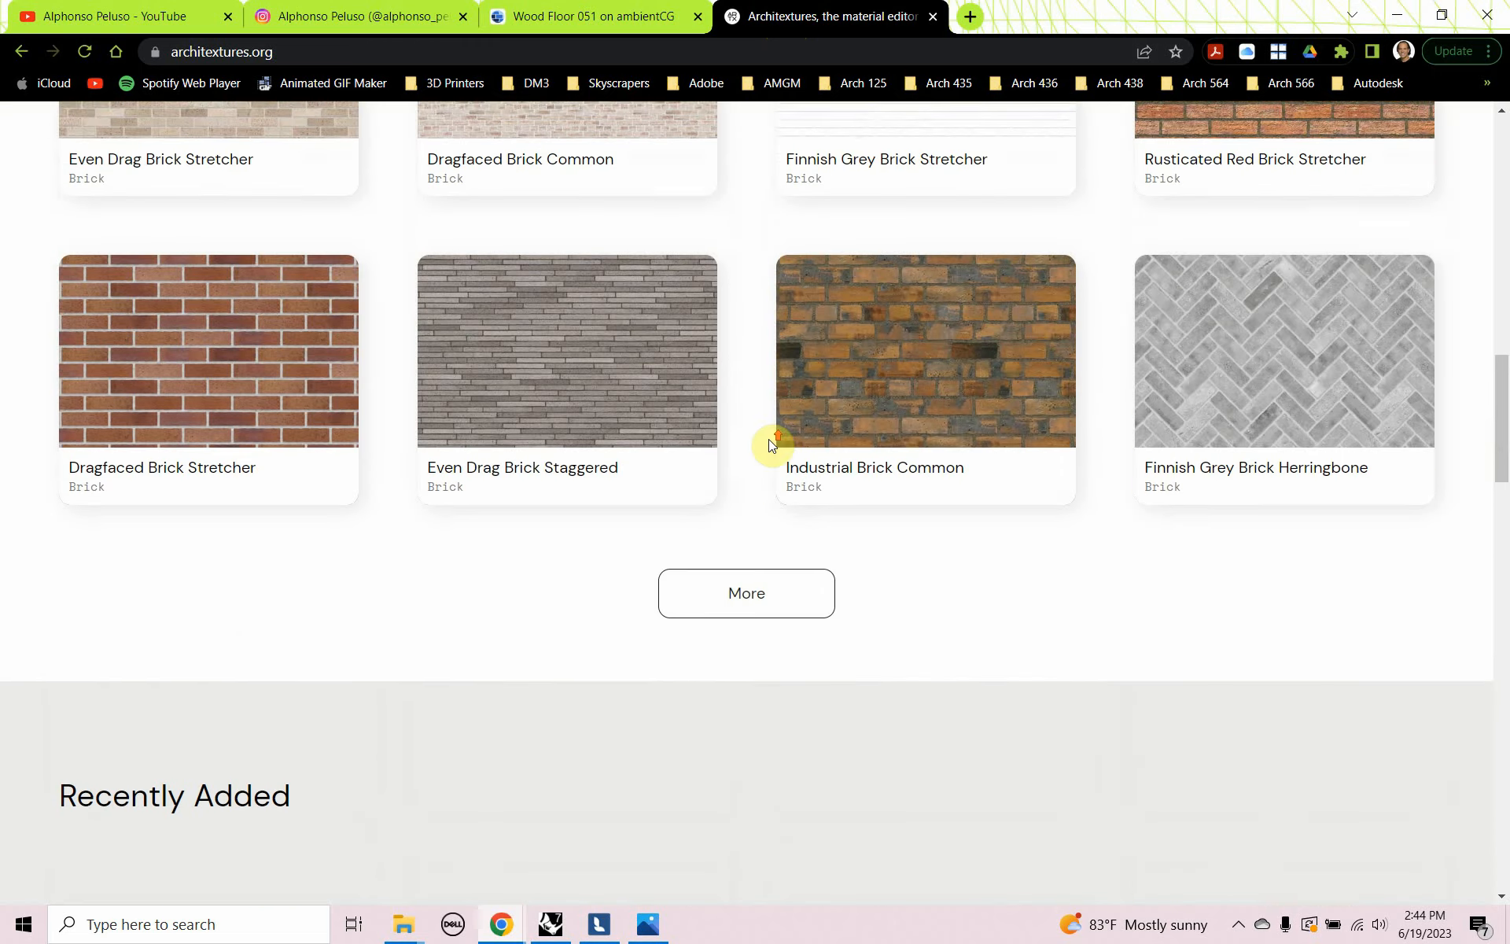
pyautogui.click(732, 623)
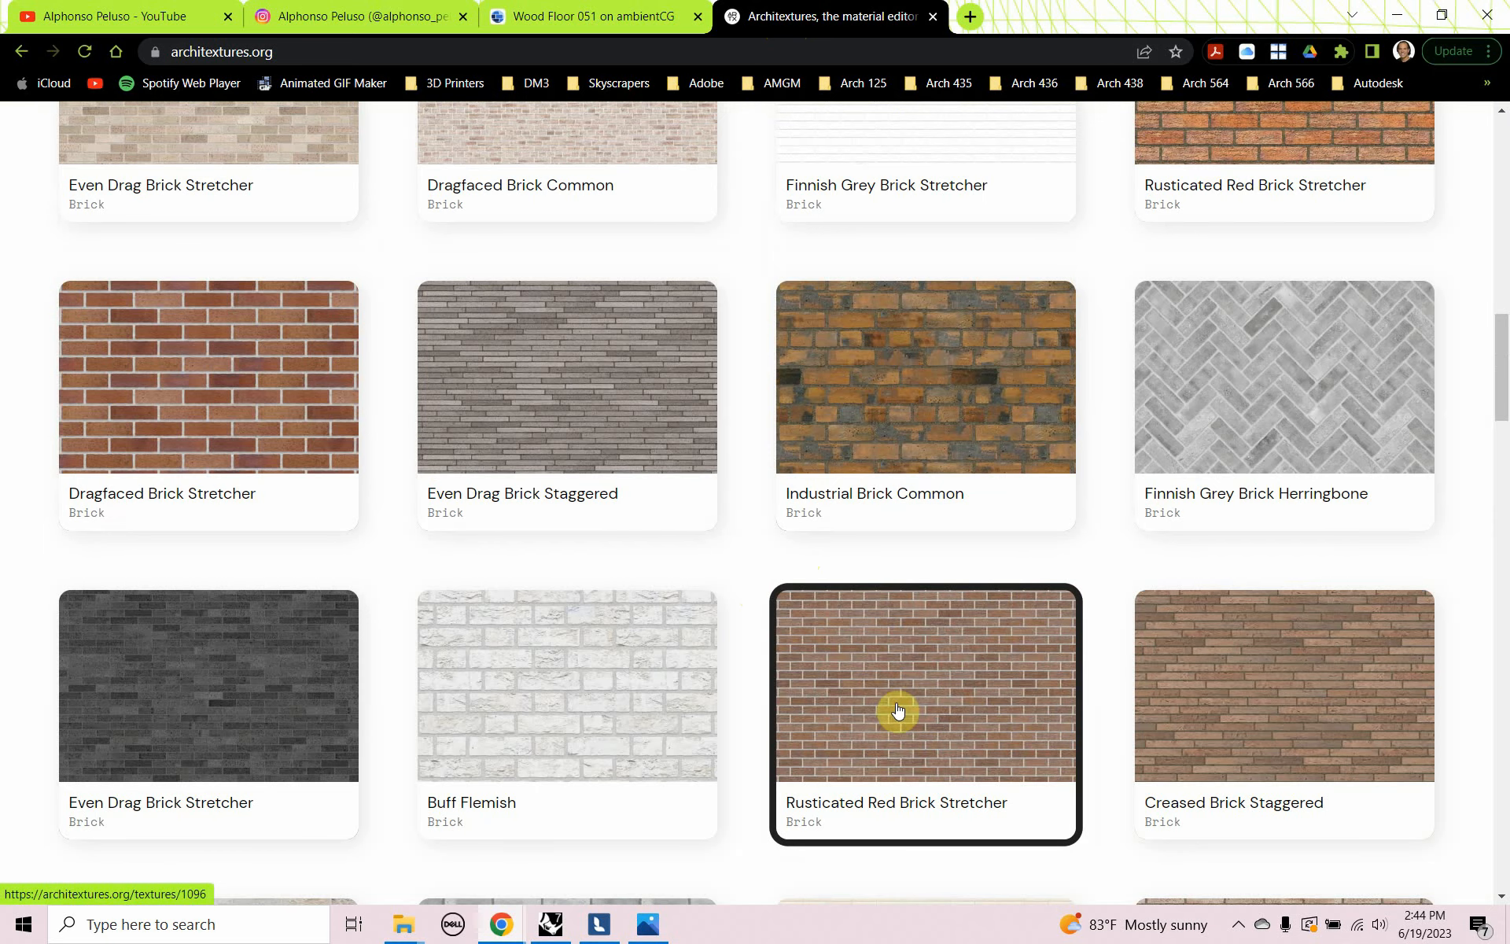
pyautogui.click(958, 662)
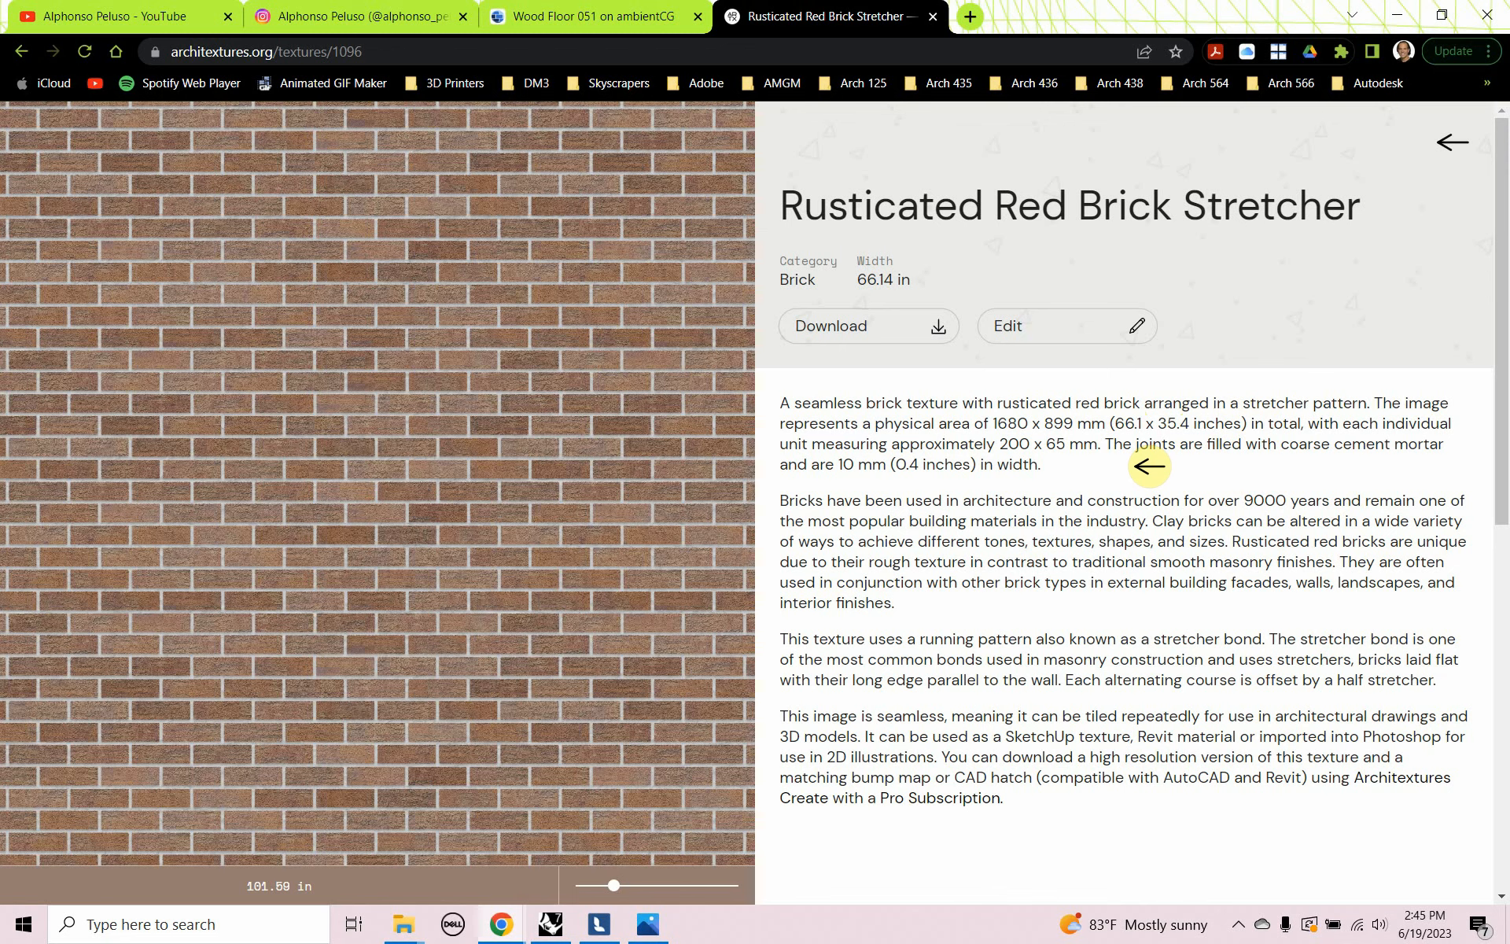
# Download the small version of the brick texture as a JPEG named rusticated-red-brick-stretcher-6614-in-architextures into the Materials folder
pyautogui.click(887, 324)
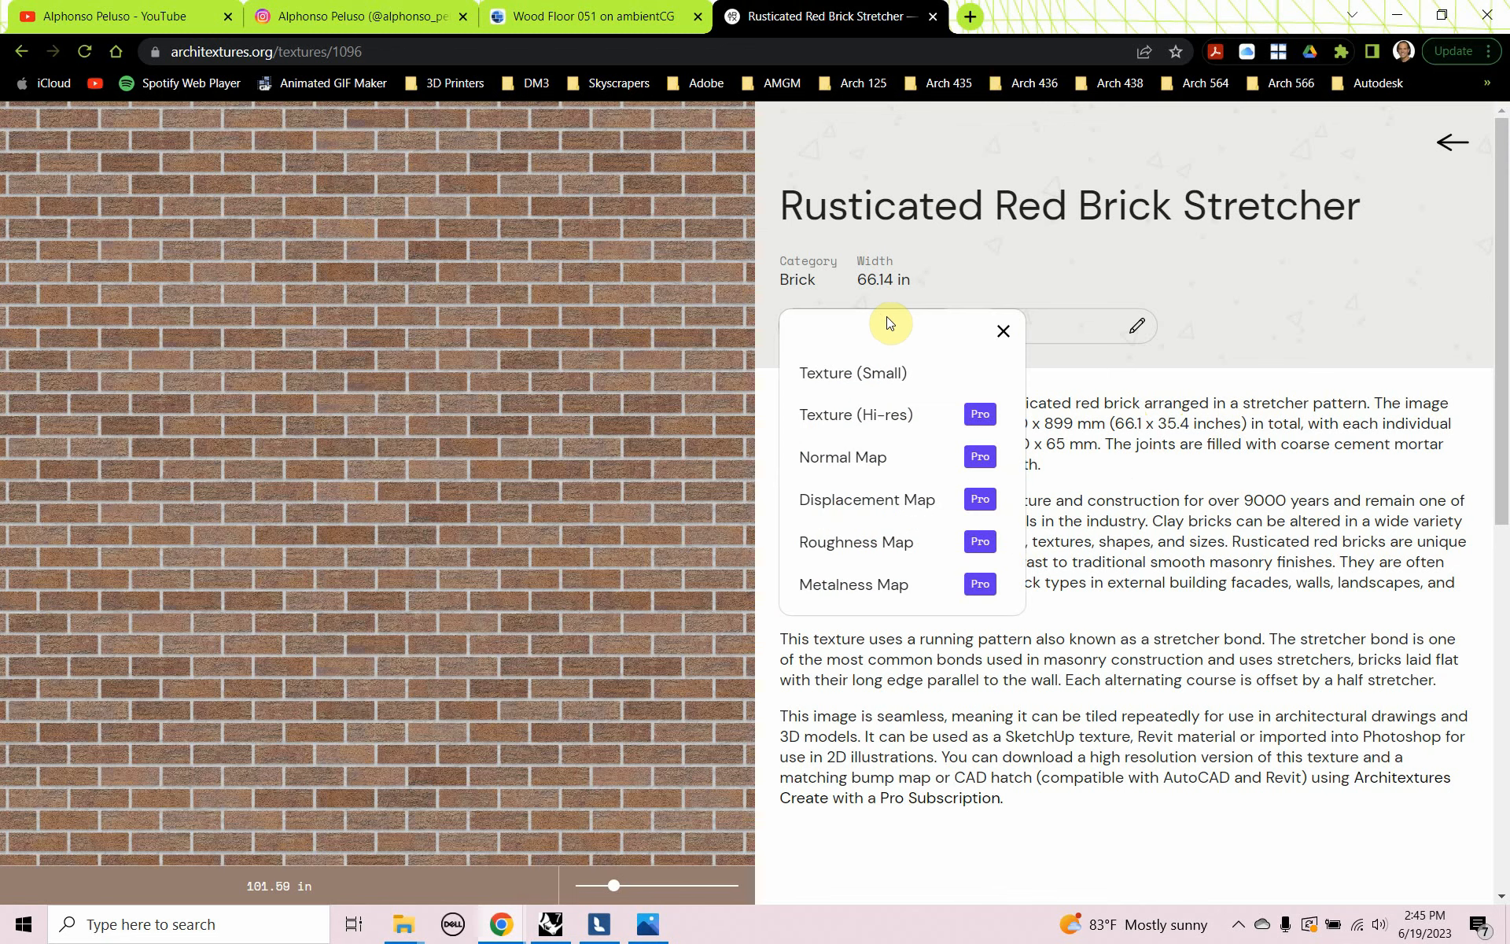
pyautogui.click(881, 374)
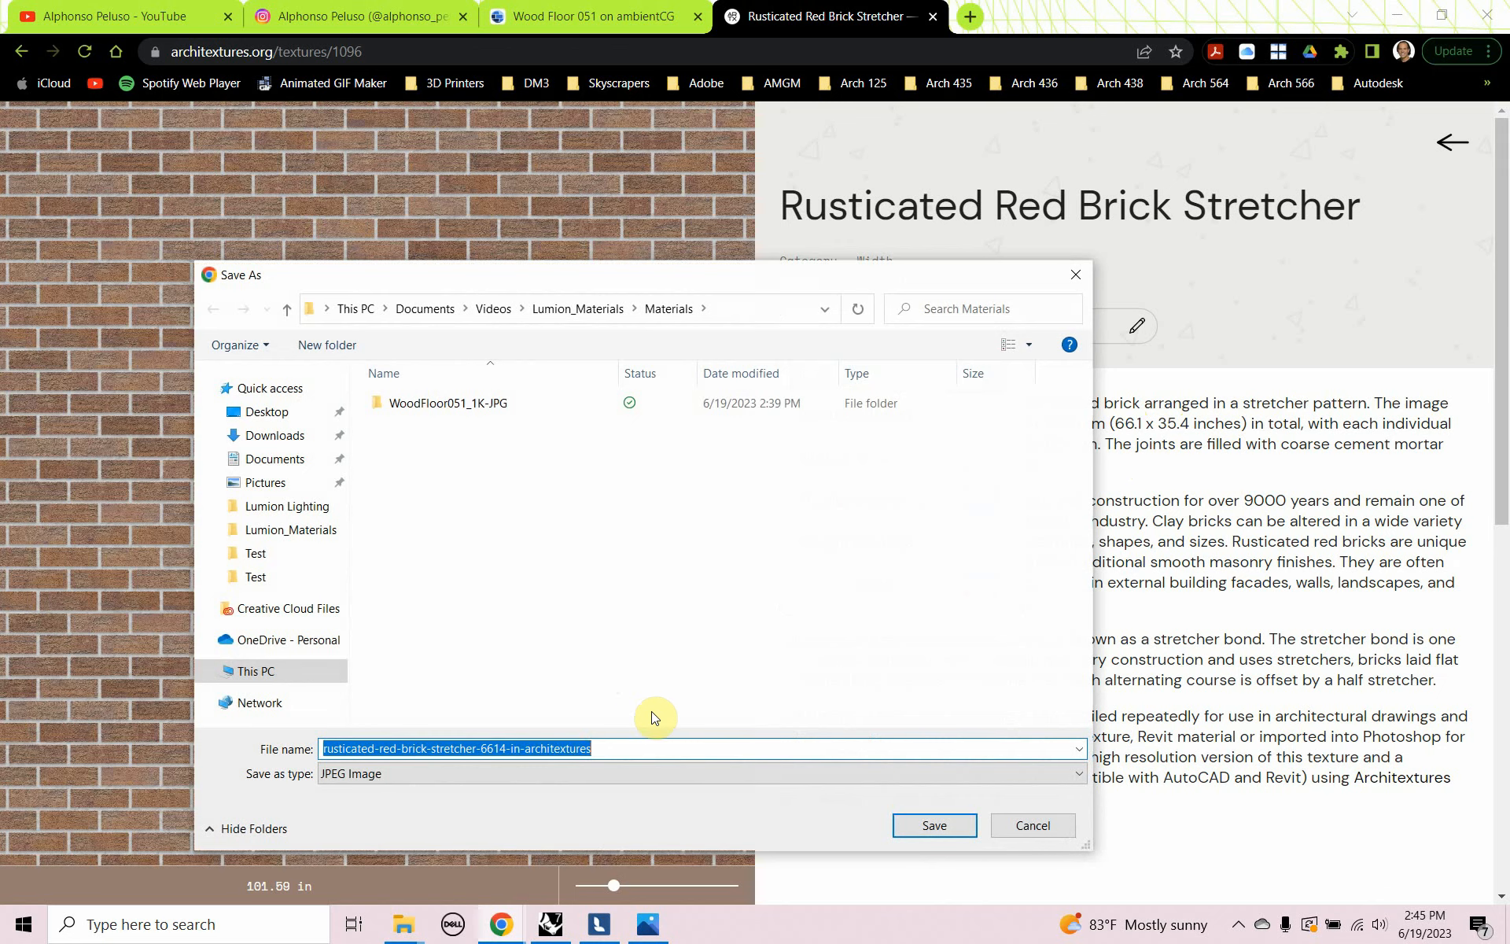
pyautogui.click(925, 827)
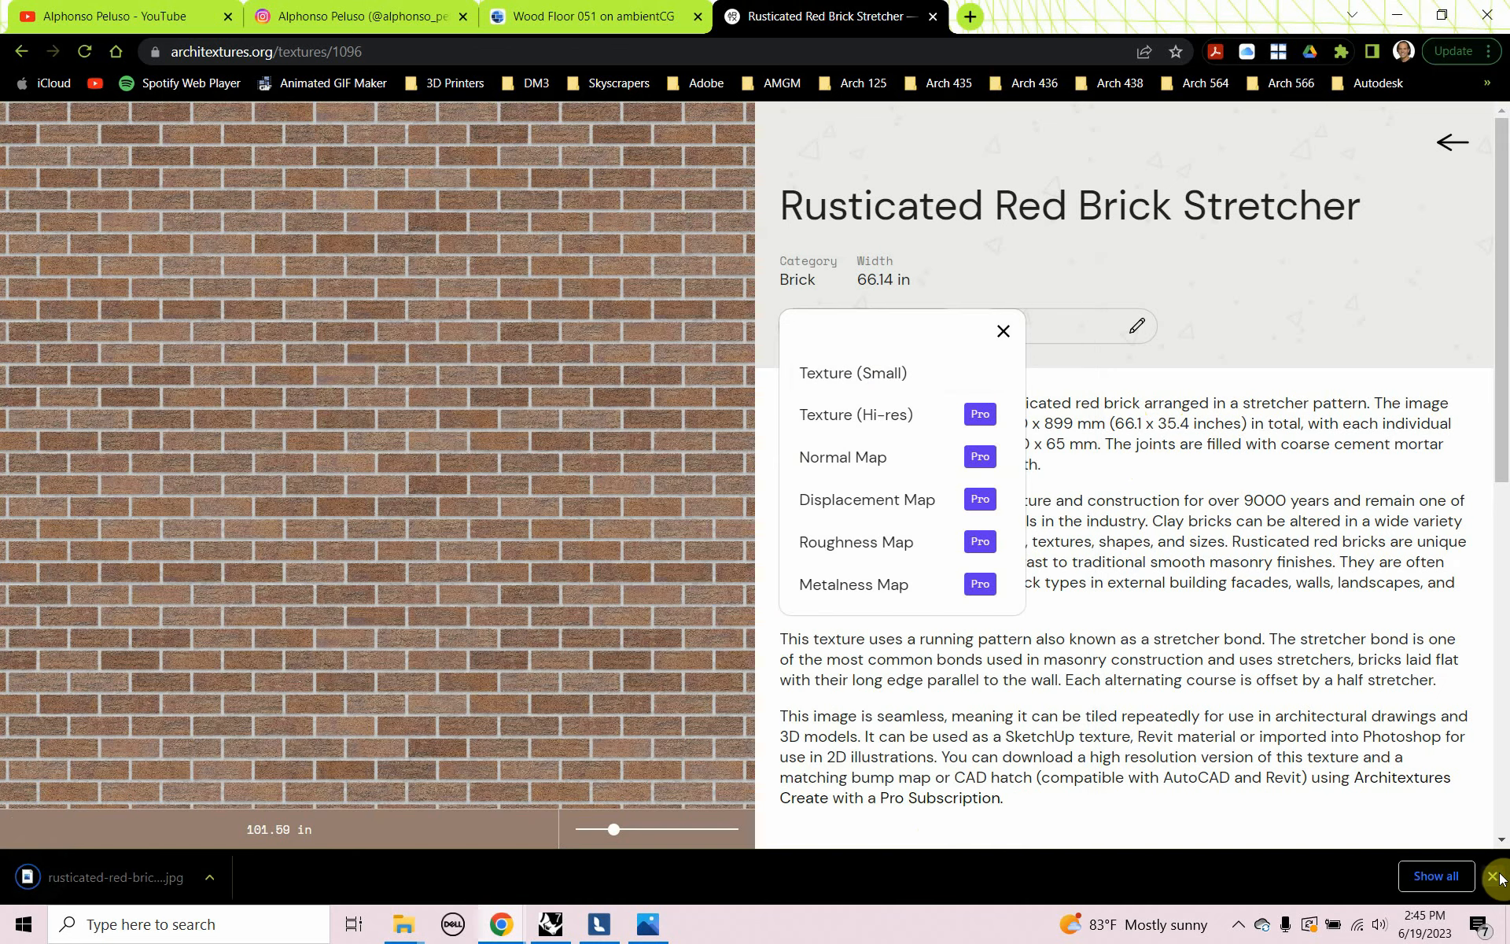
pyautogui.click(1494, 876)
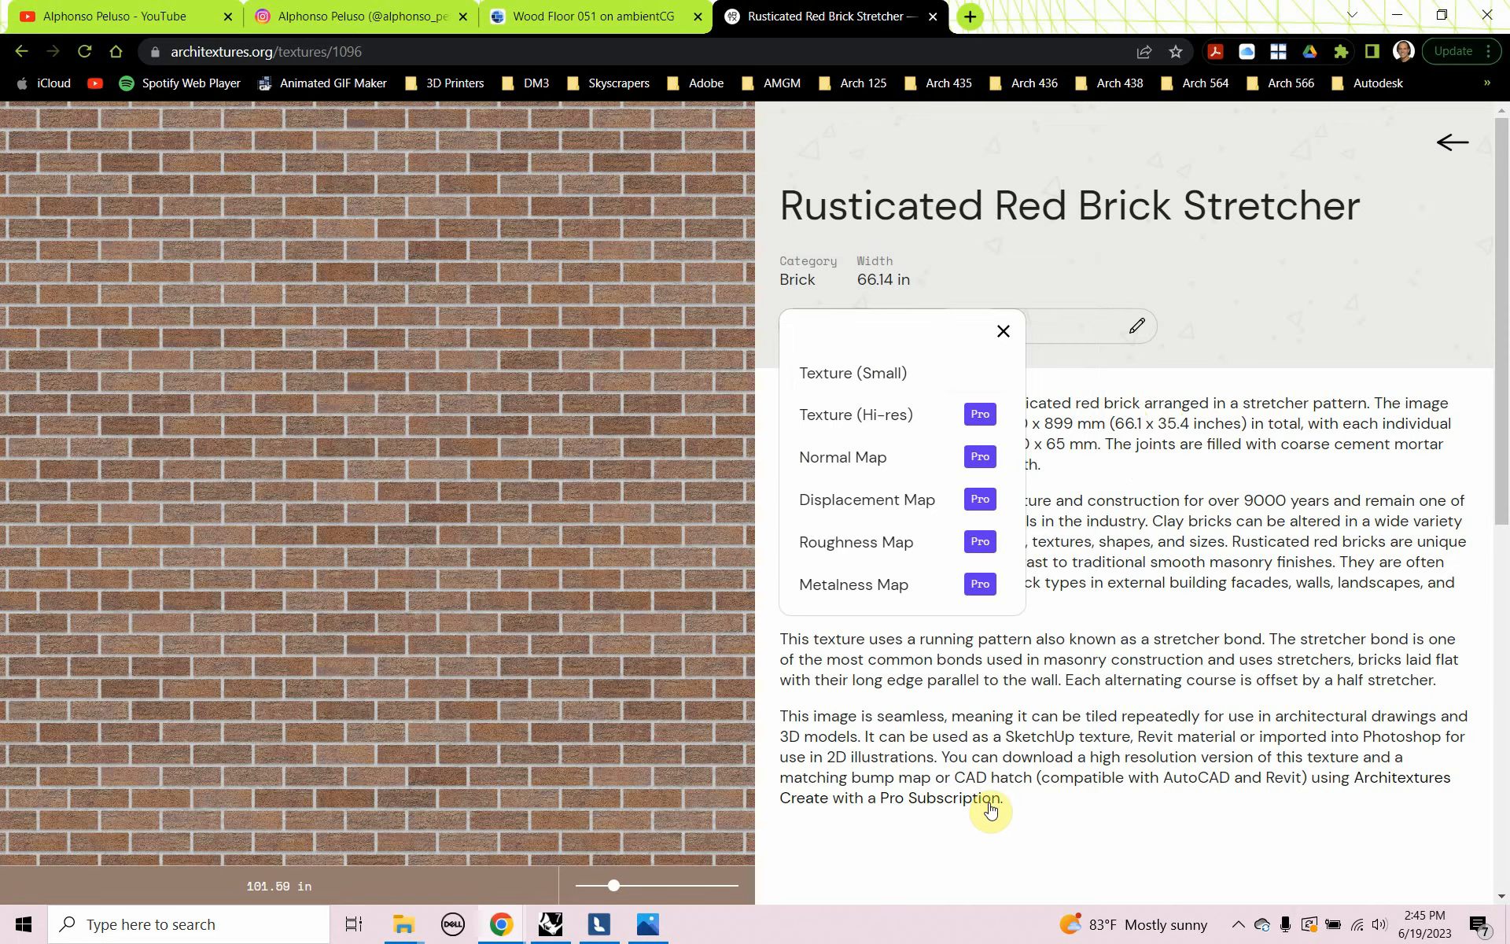
# Switch to Rhino and show all hidden objects of the model
pyautogui.click(553, 925)
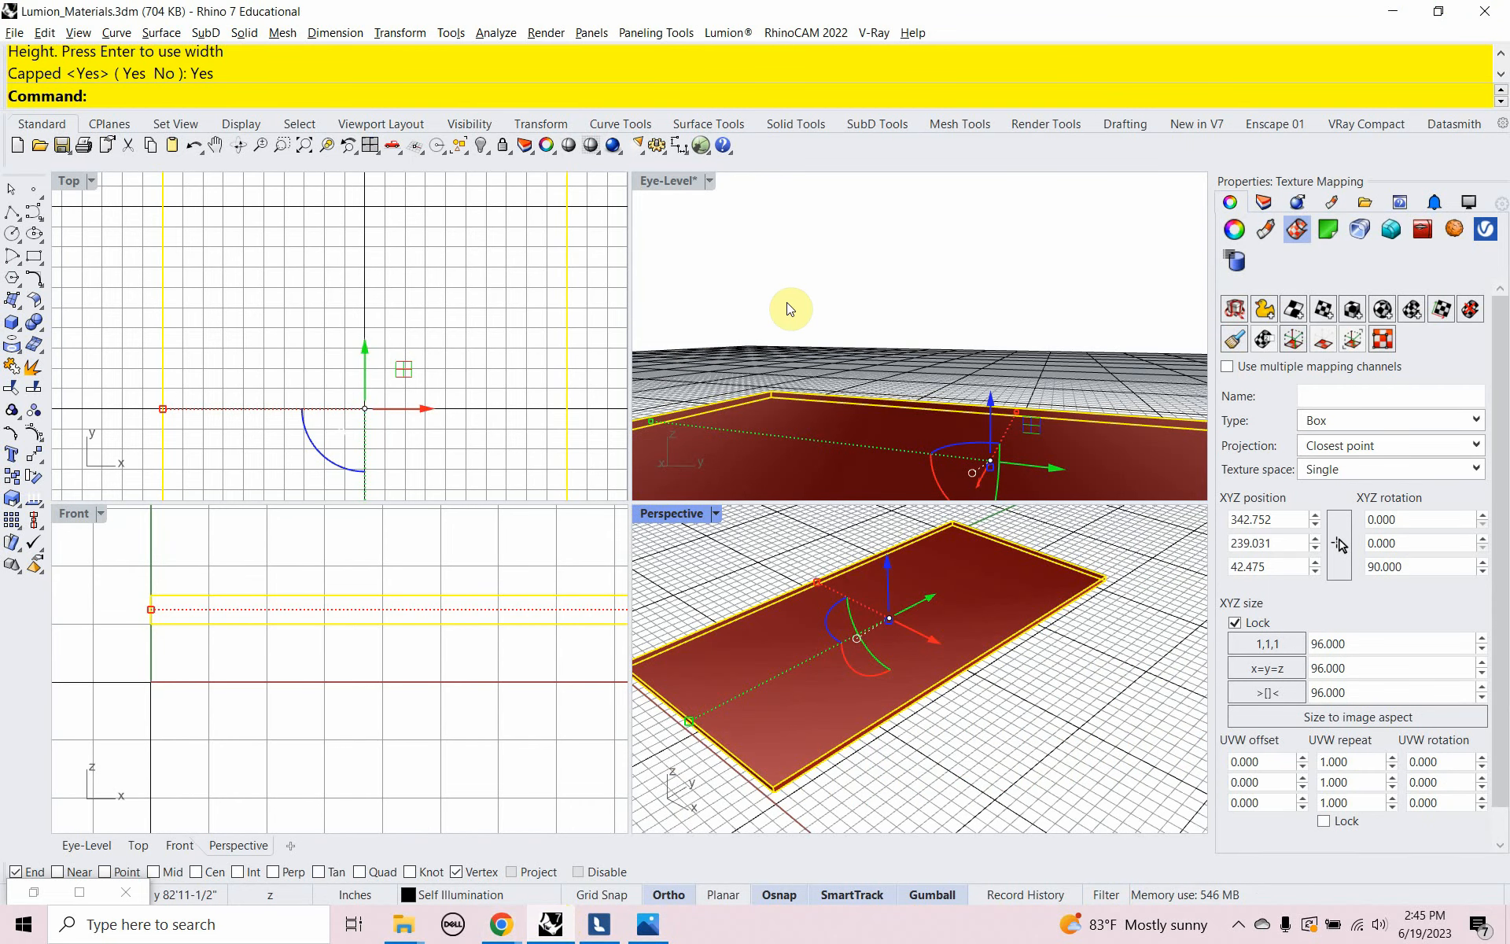
pyautogui.write('Show')
pyautogui.press('Return')
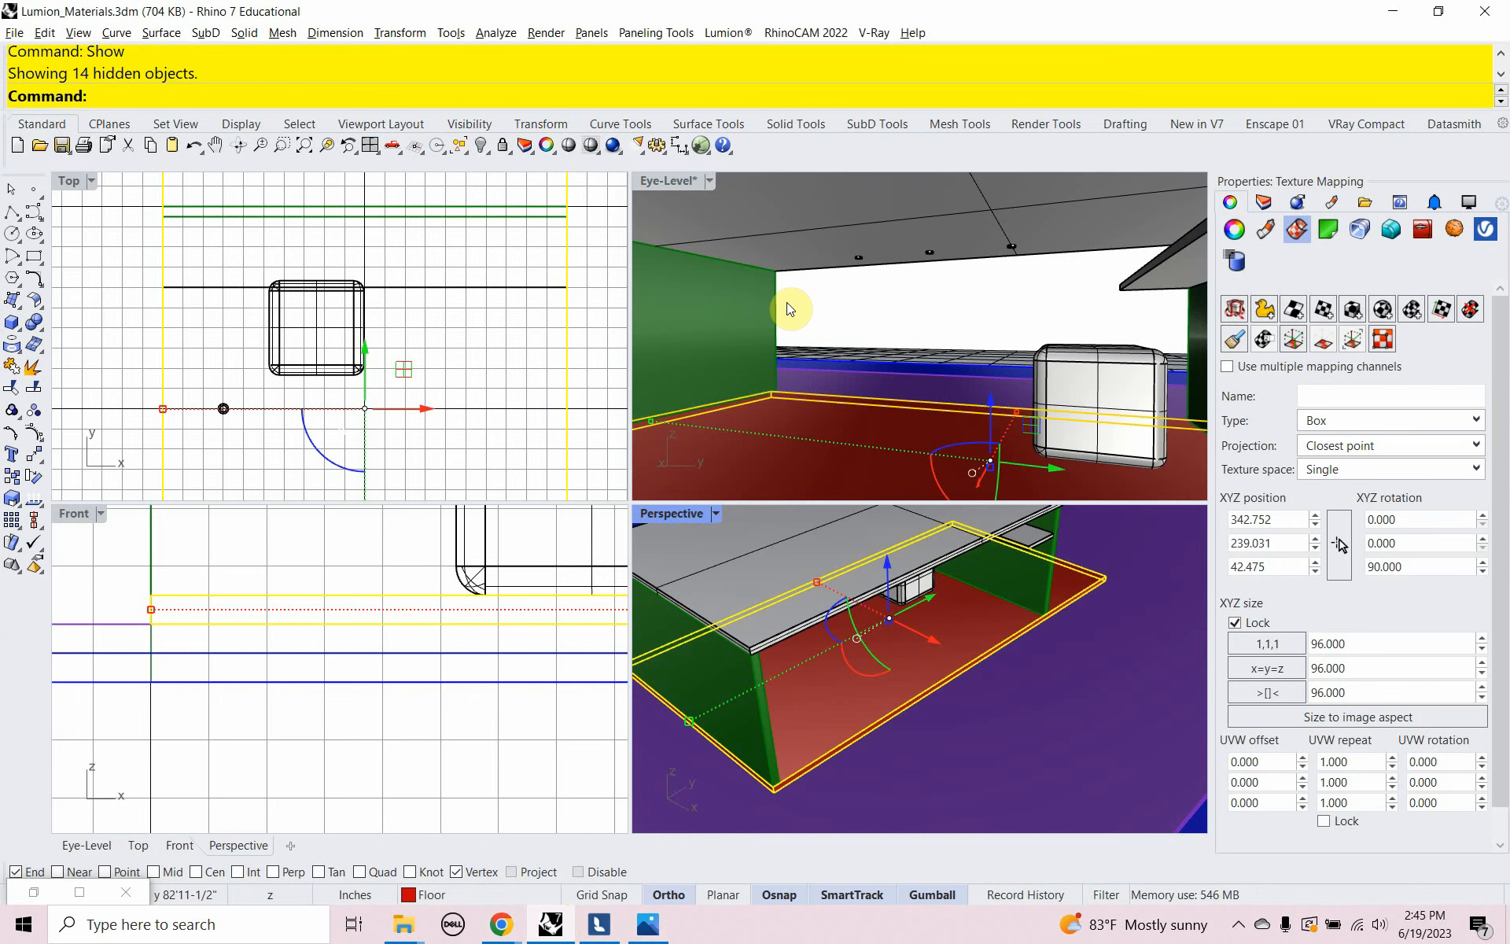
# Isolate the two green side walls, bring both fully into the perspective view, and clear the selection
pyautogui.click(680, 307)
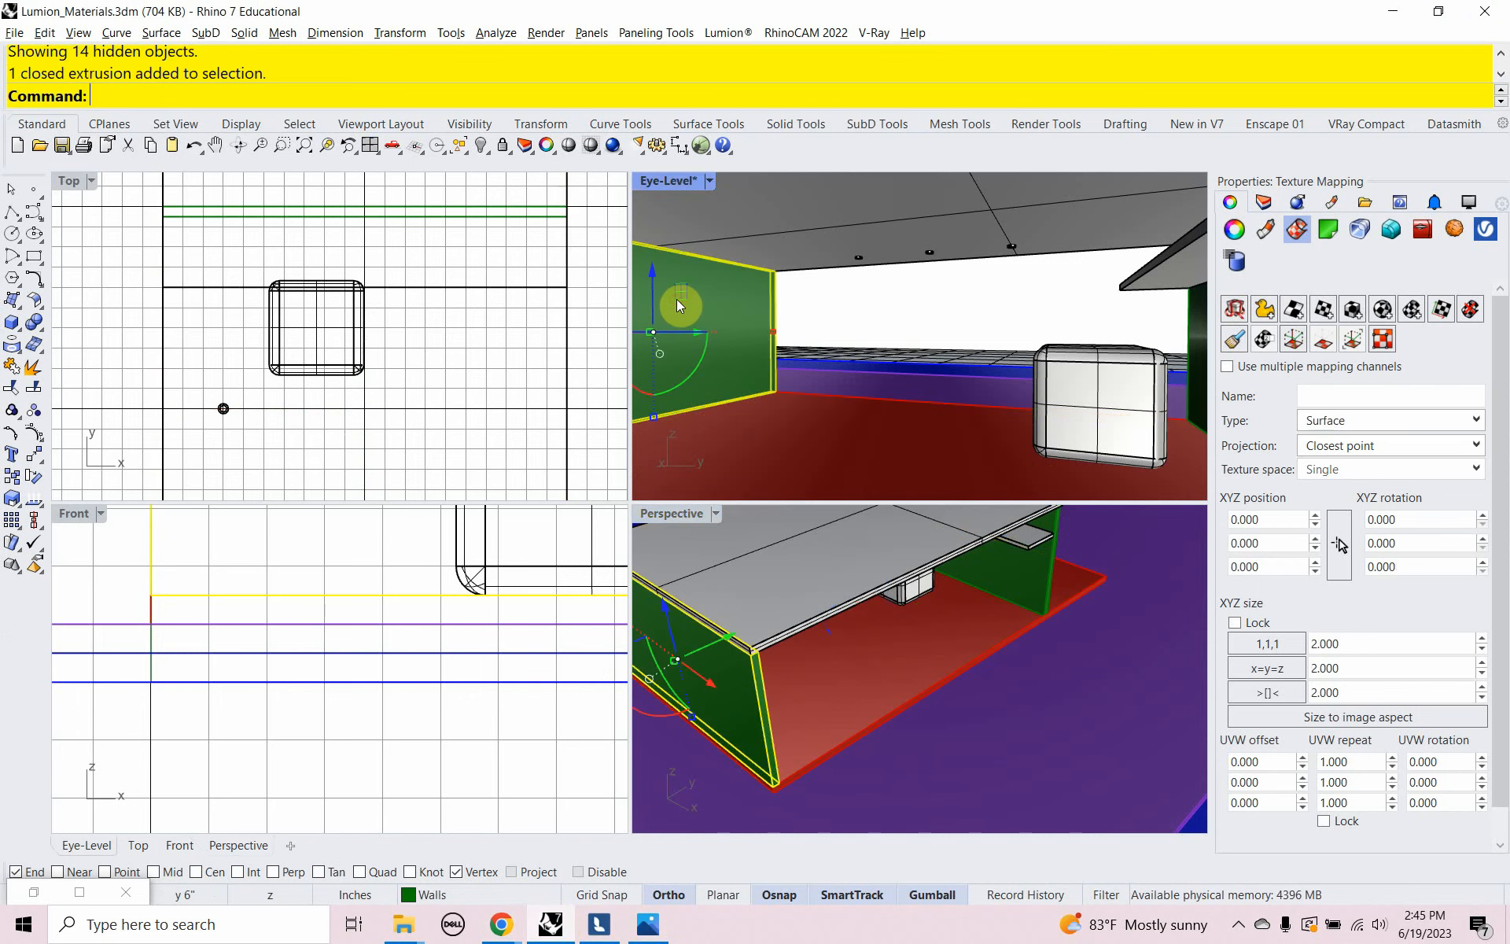
pyautogui.keyDown('shift'); pyautogui.click(1202, 367); pyautogui.keyUp('shift')
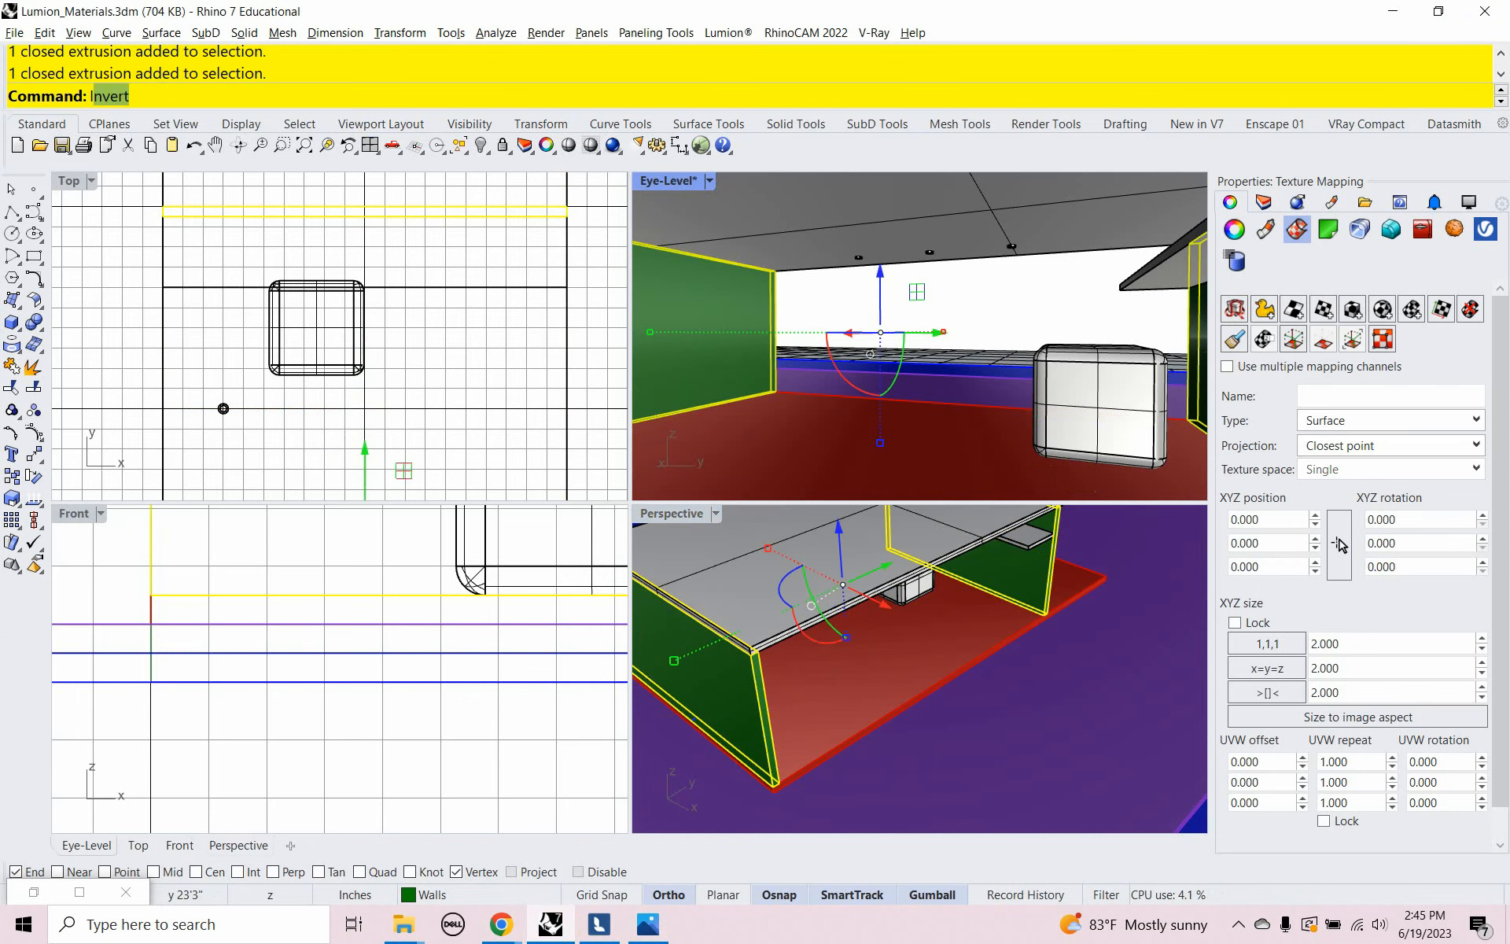
pyautogui.write('Isolate')
pyautogui.press('Return')
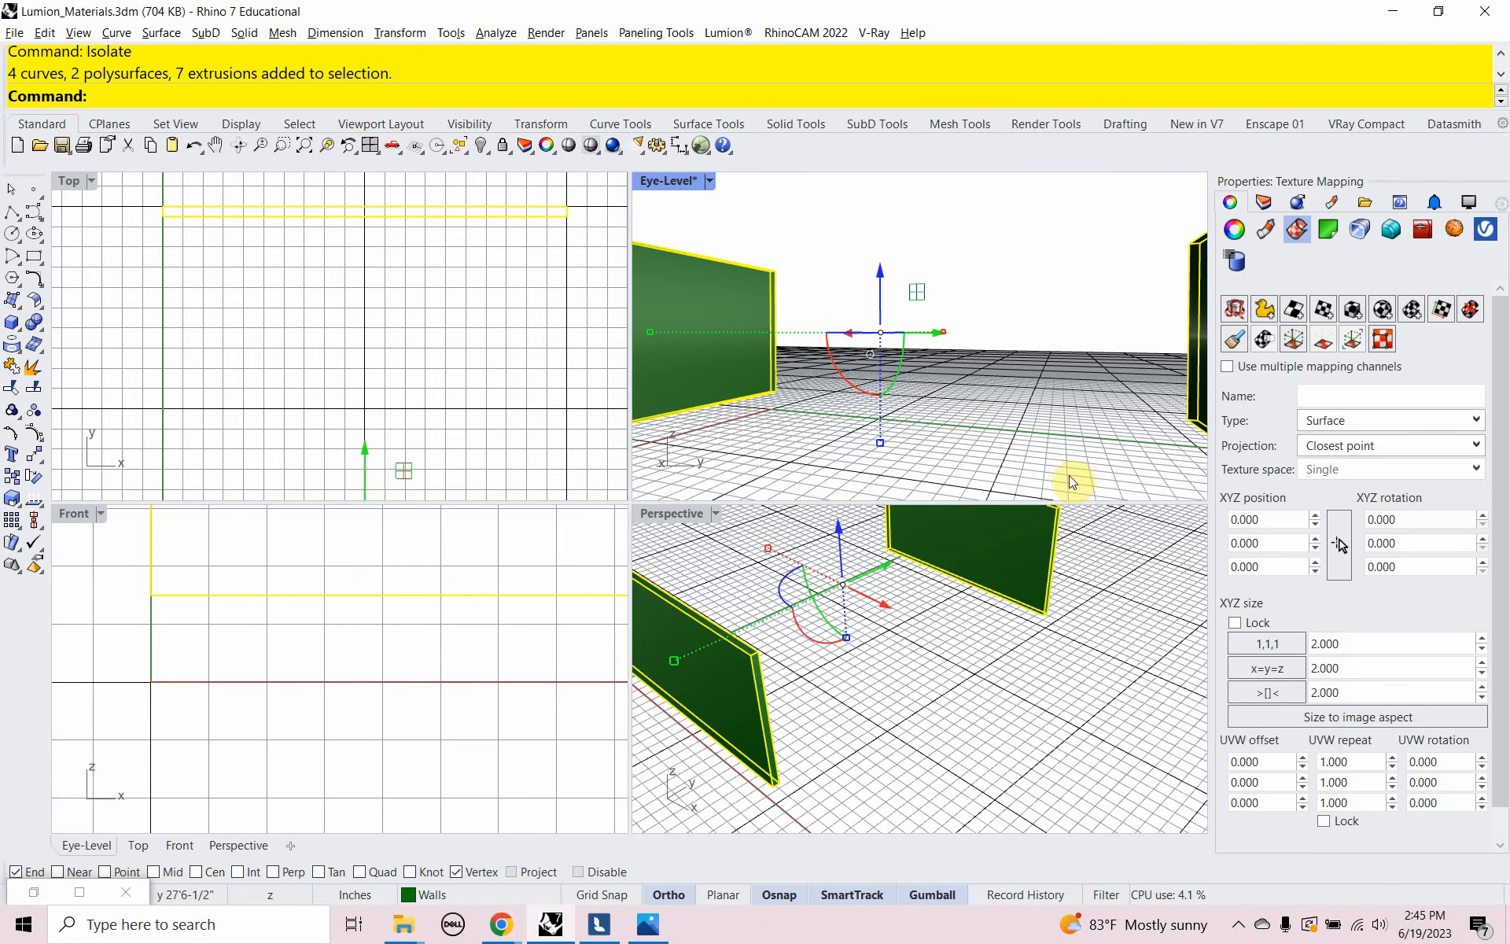
pyautogui.moveTo(987, 683); pyautogui.dragTo(964, 615, button='right')
pyautogui.press('Escape')
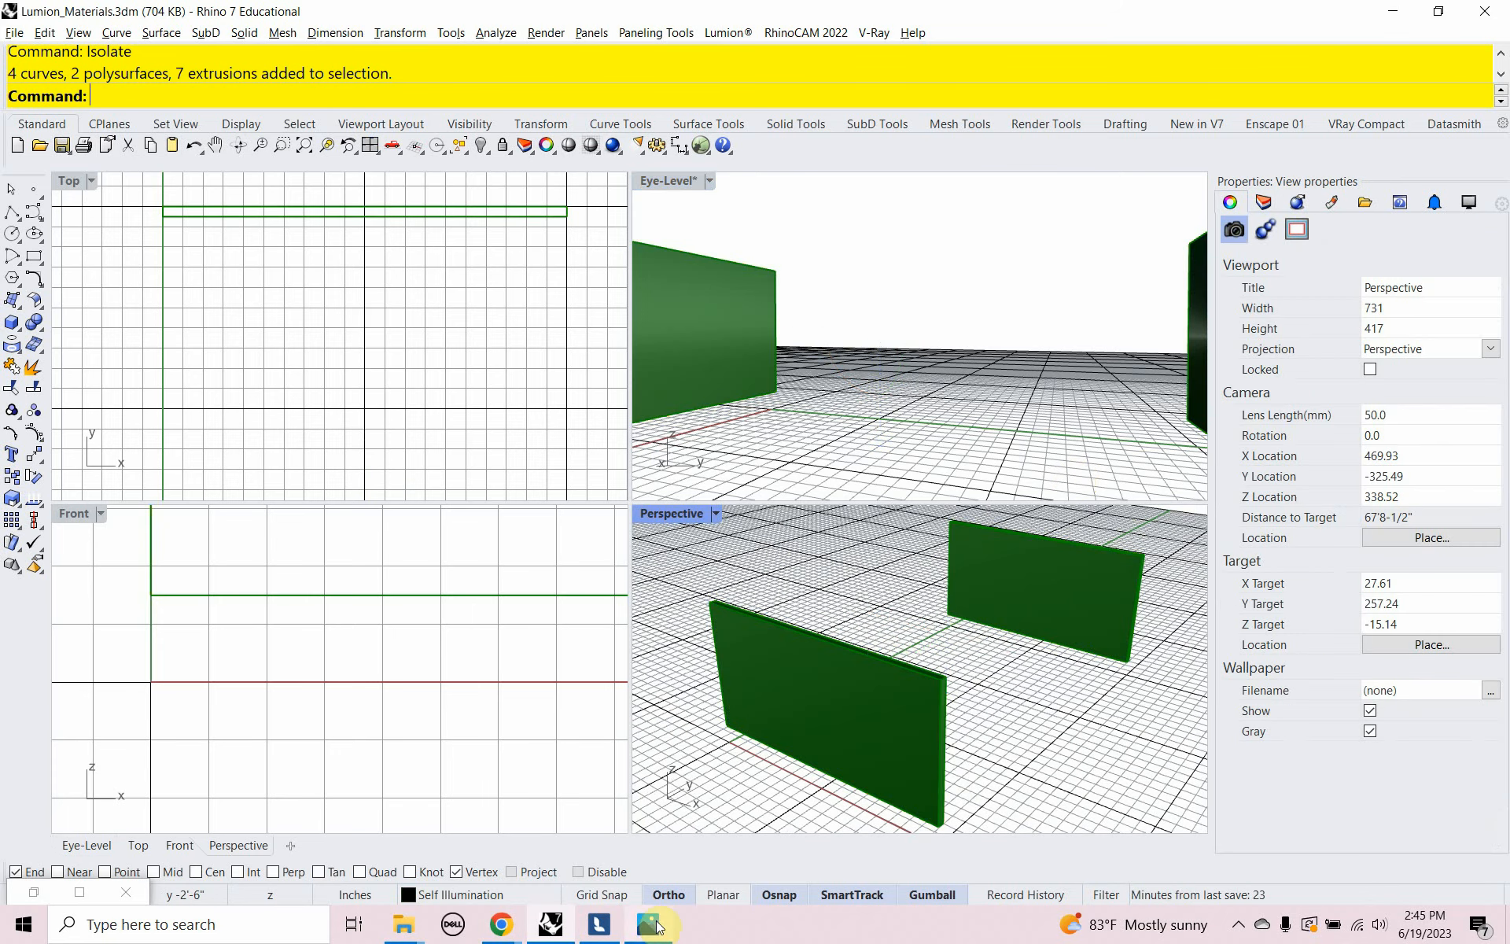
# In Lumion, load the rusticated-red-brick-stretcher-6614-in-architextures image from the Materials folder as the texture of the walls' material
pyautogui.click(598, 925)
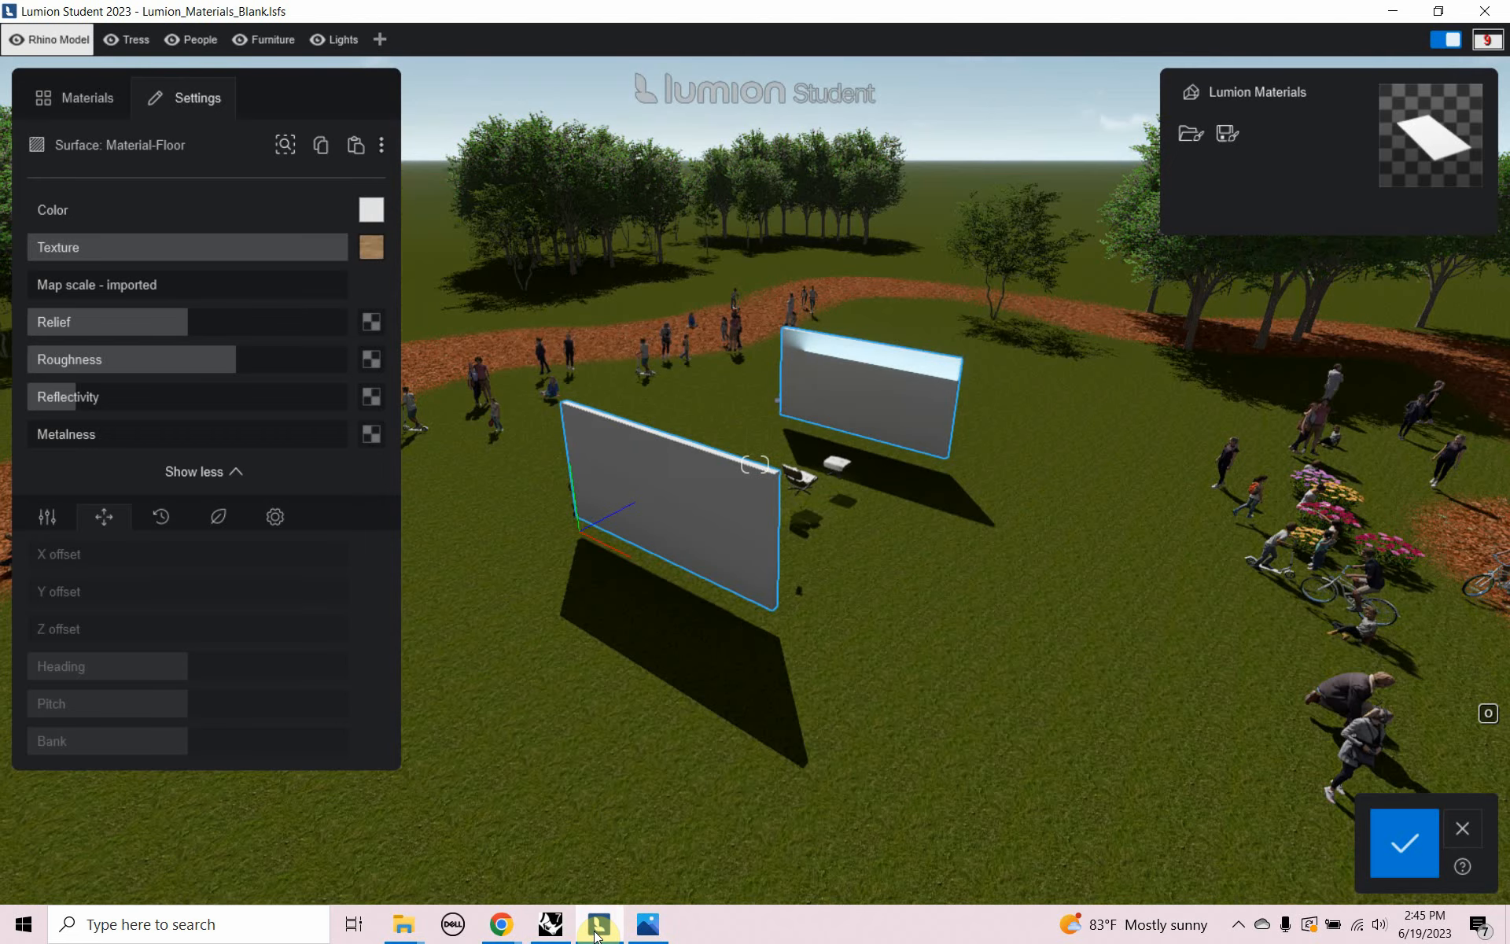
pyautogui.press('w')
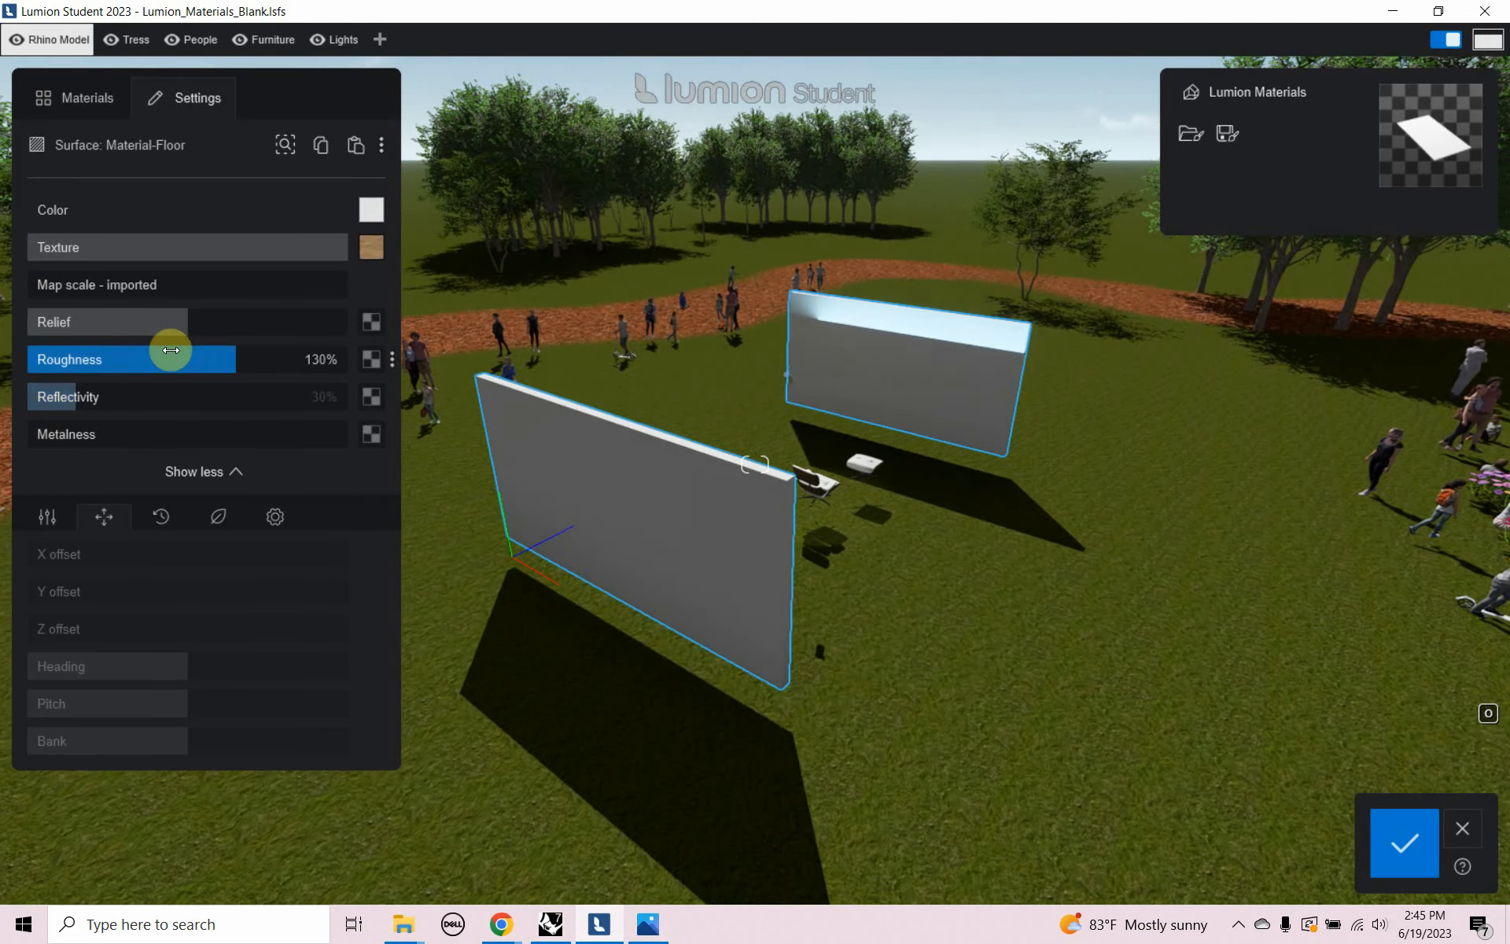
pyautogui.click(580, 460)
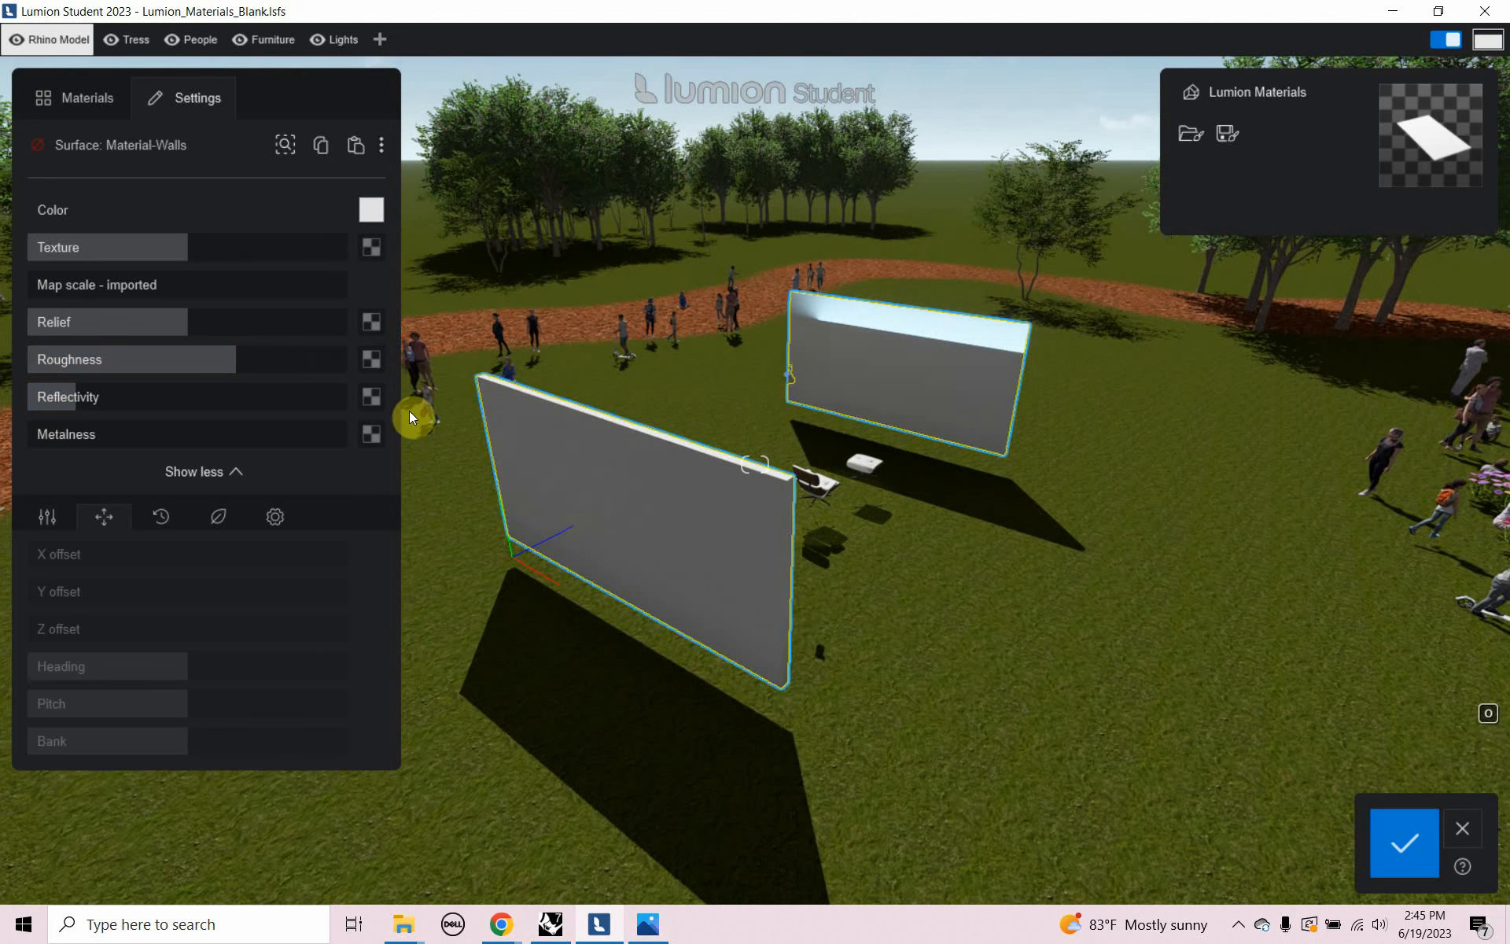
pyautogui.click(370, 253)
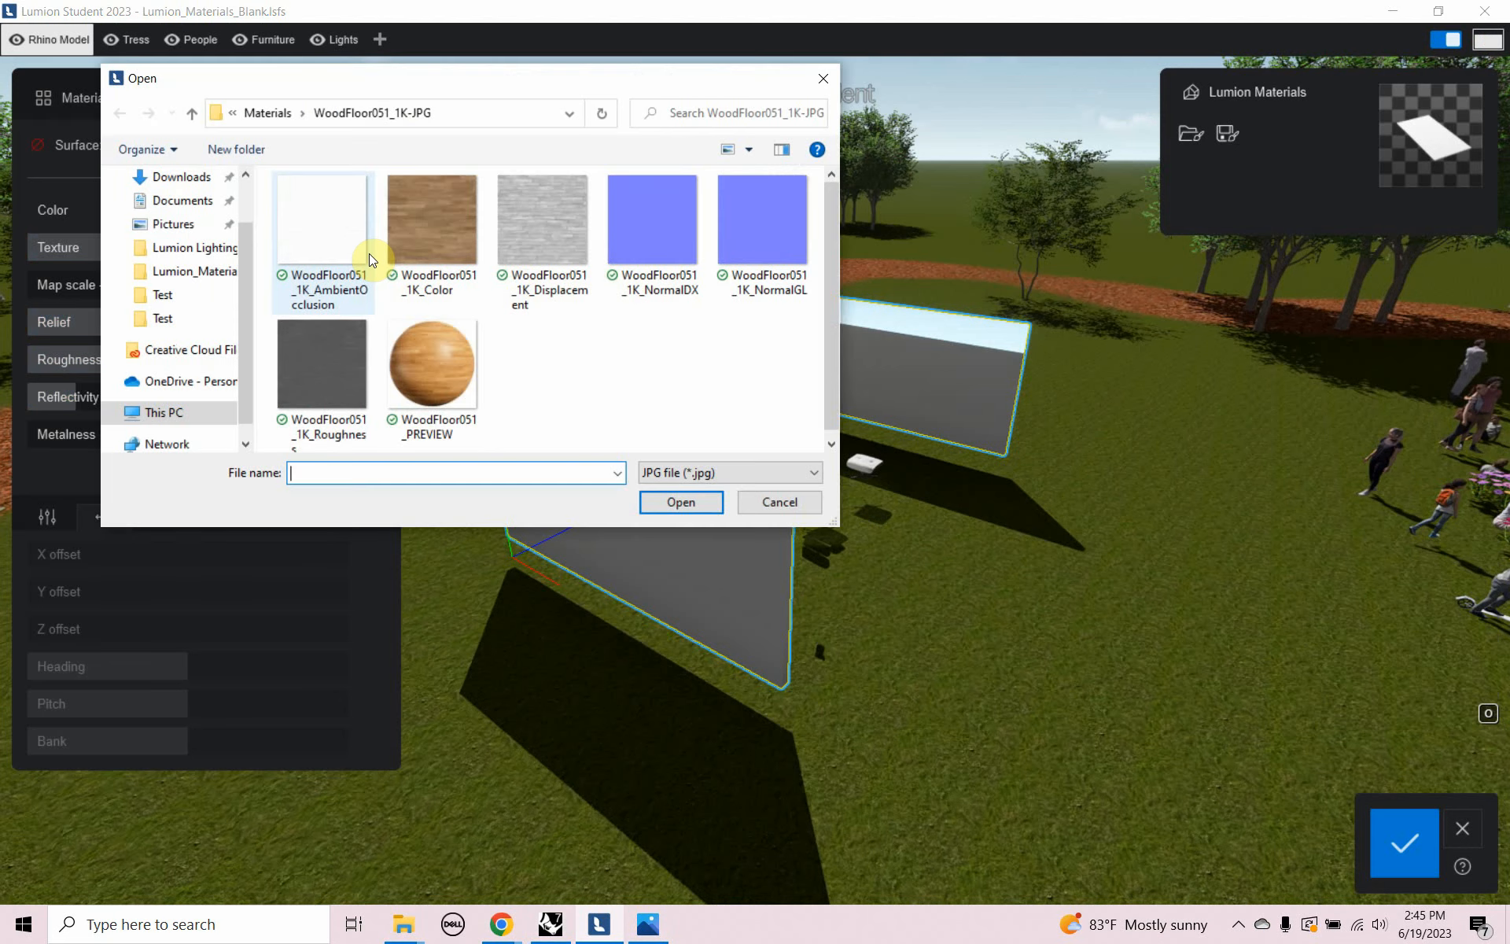
pyautogui.click(264, 113)
pyautogui.doubleClick(434, 260)
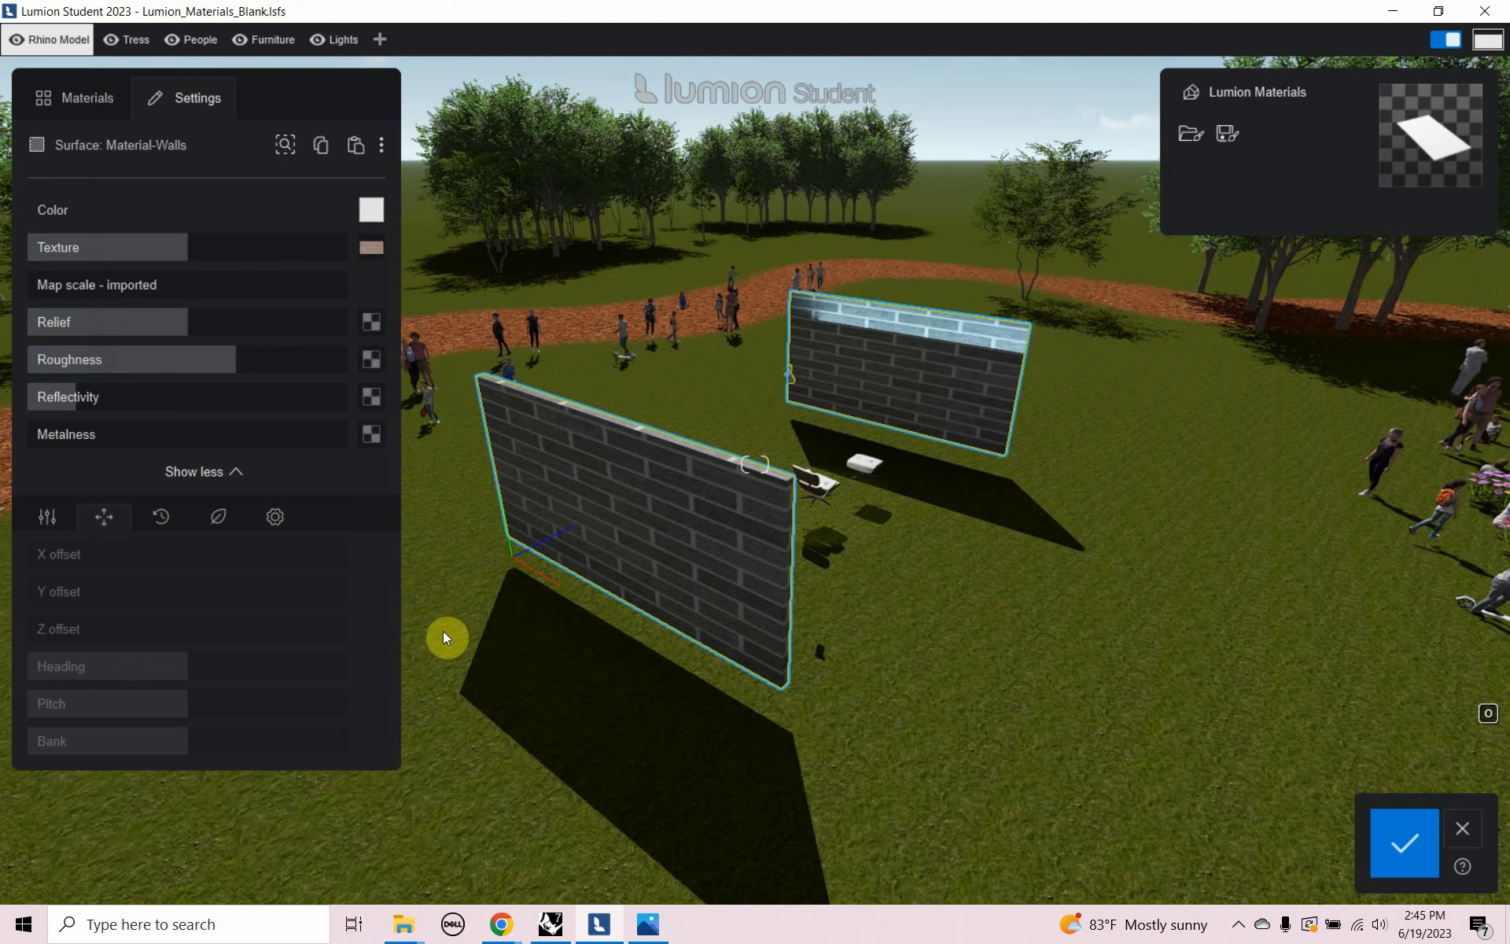
# Raise the texture strength of the walls' material to its maximum, and check the brick image's file name without replacing it
pyautogui.moveTo(189, 246); pyautogui.dragTo(384, 273)
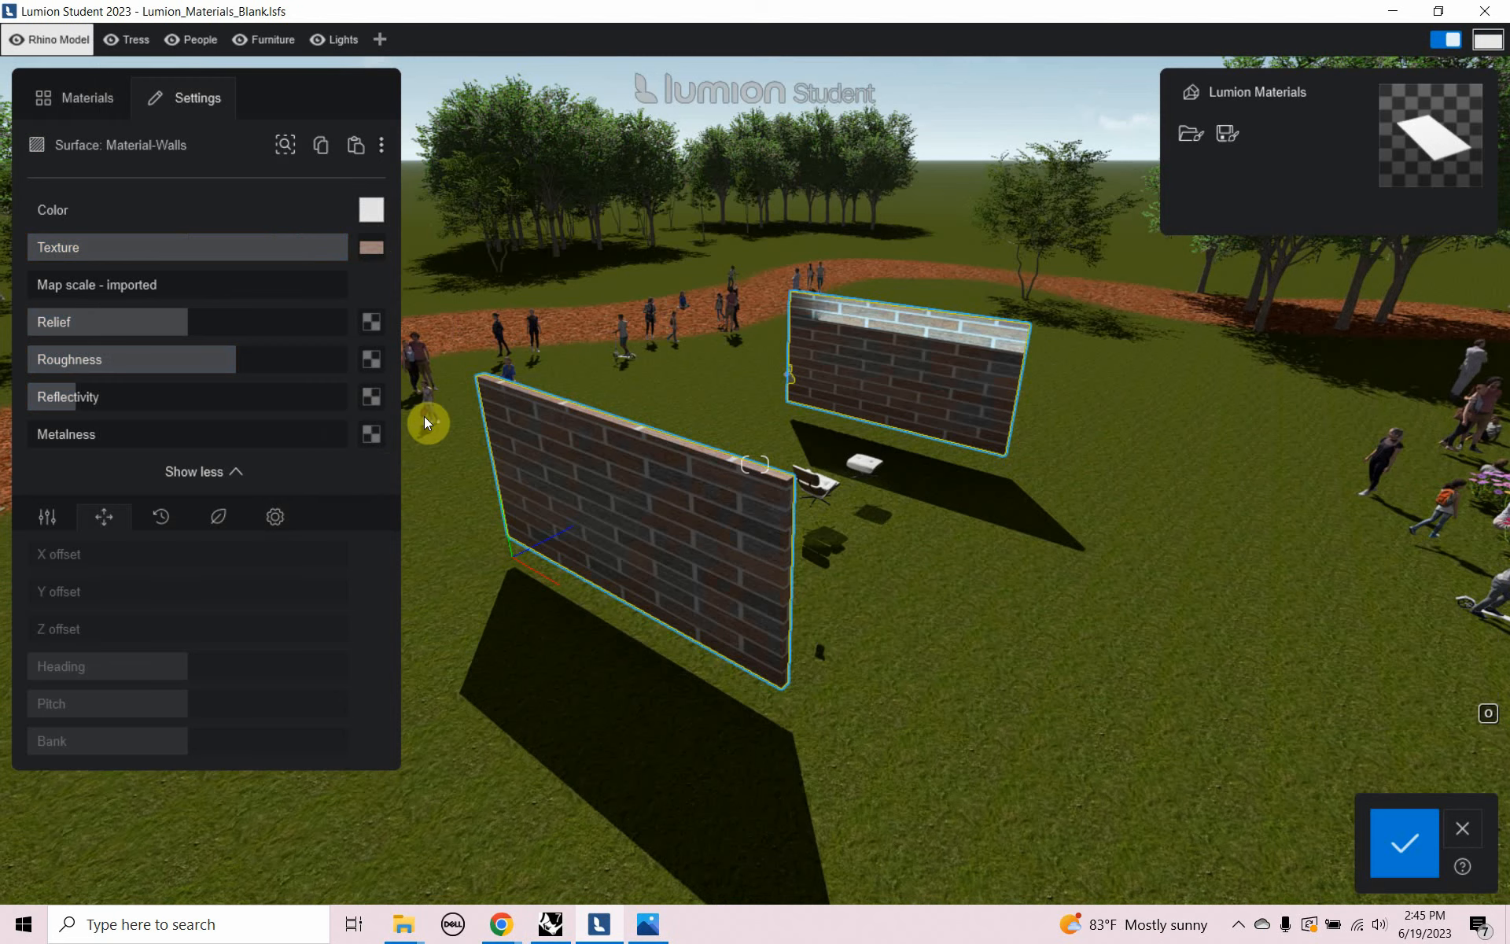
pyautogui.click(366, 246)
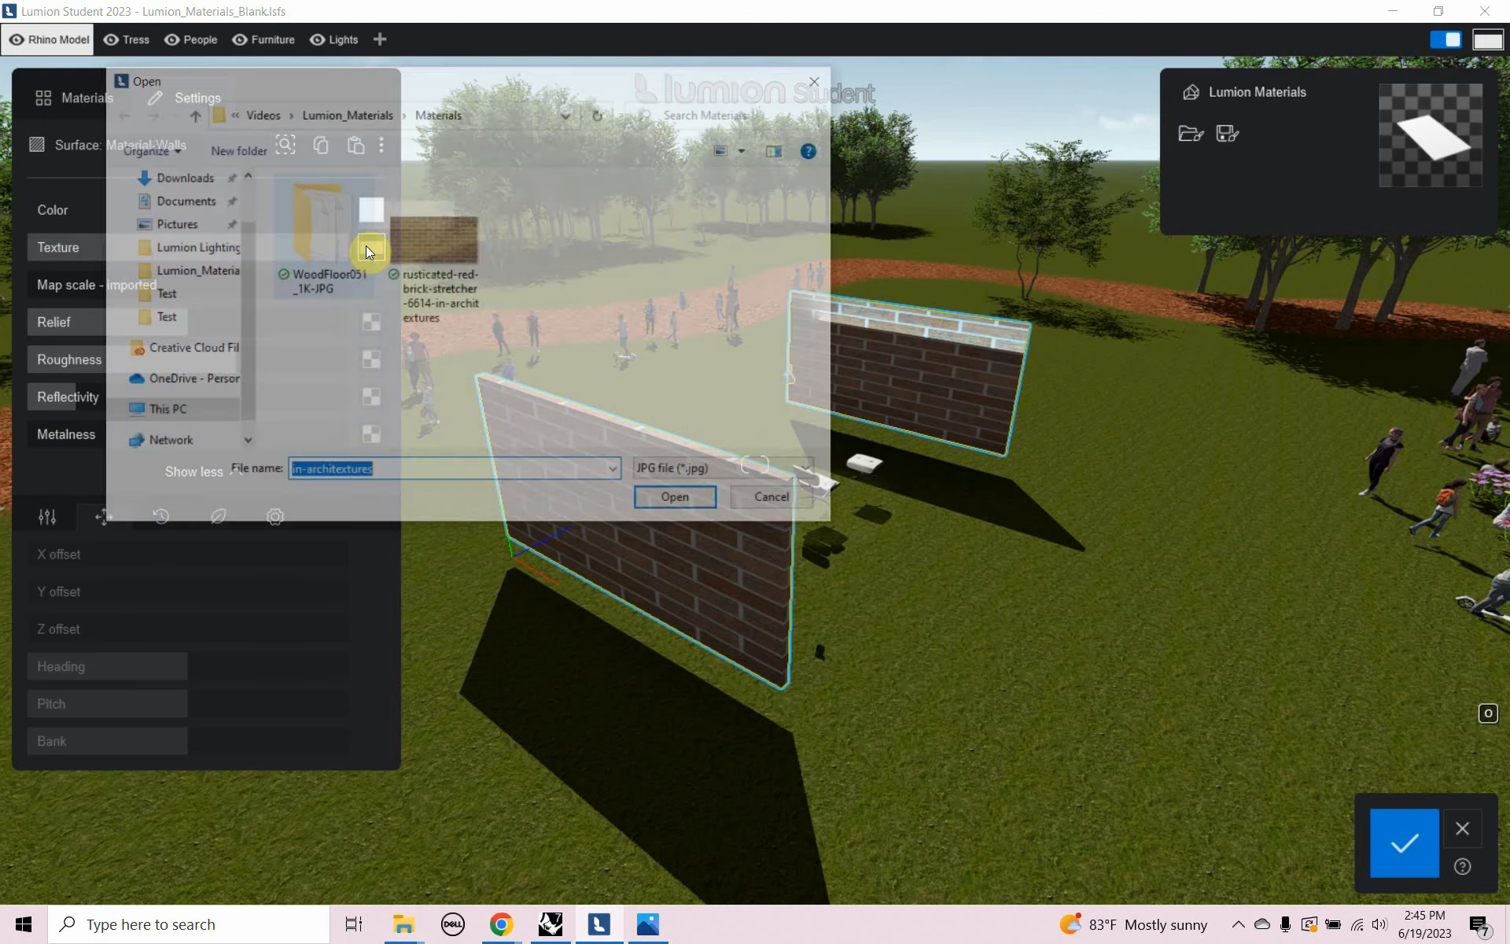
pyautogui.click(771, 501)
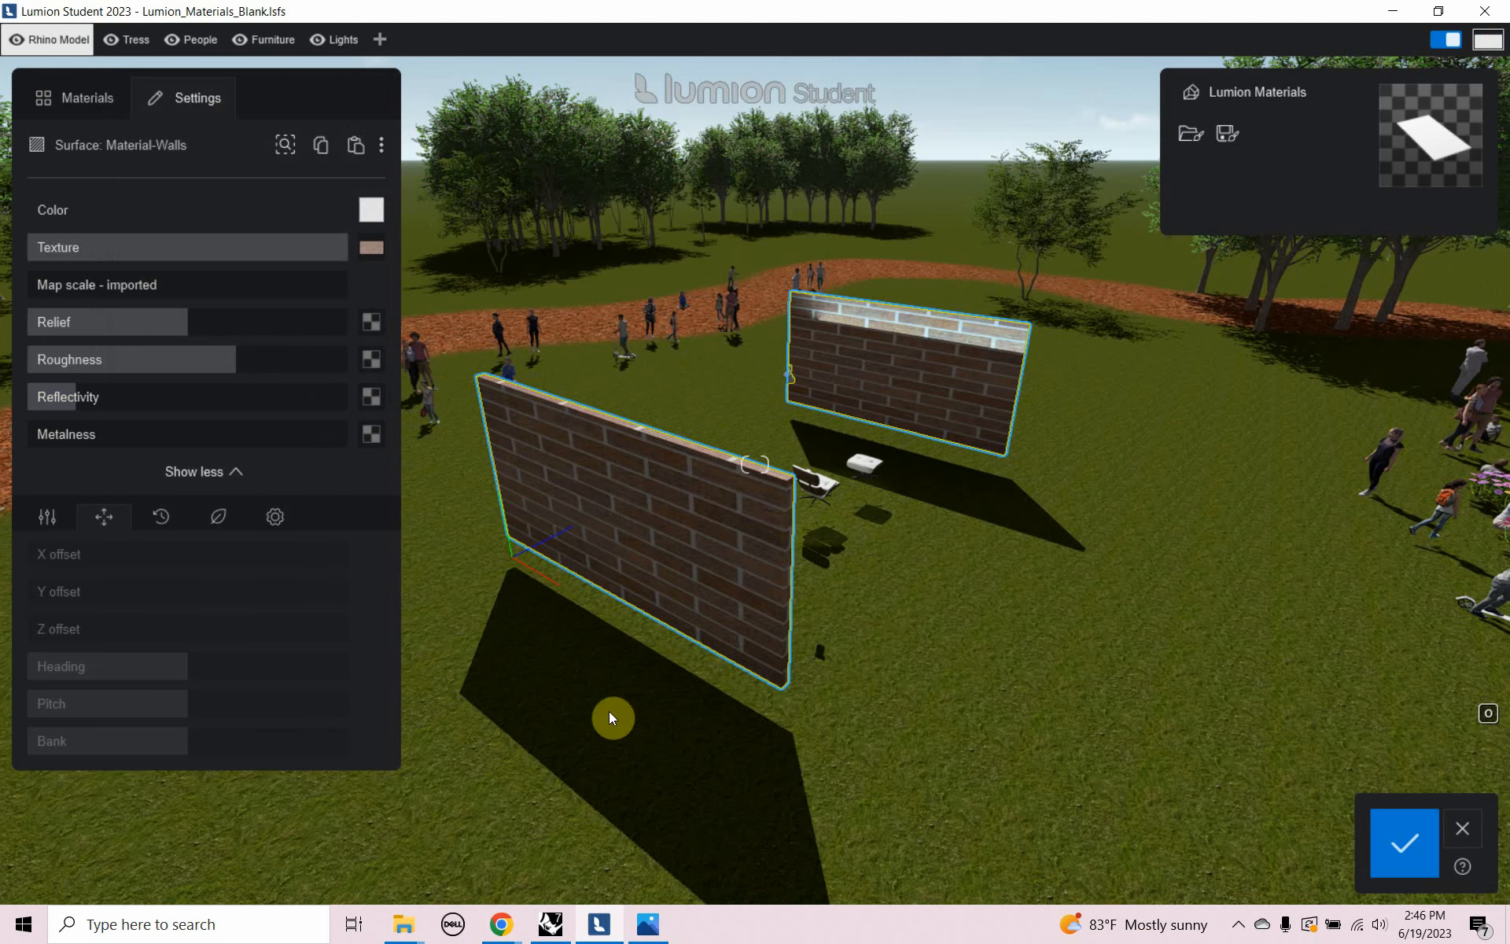
# In Rhino, select both green walls and apply a capped box mapping drawn about 84 by 66 by 60 inches in the perspective view
pyautogui.click(550, 904)
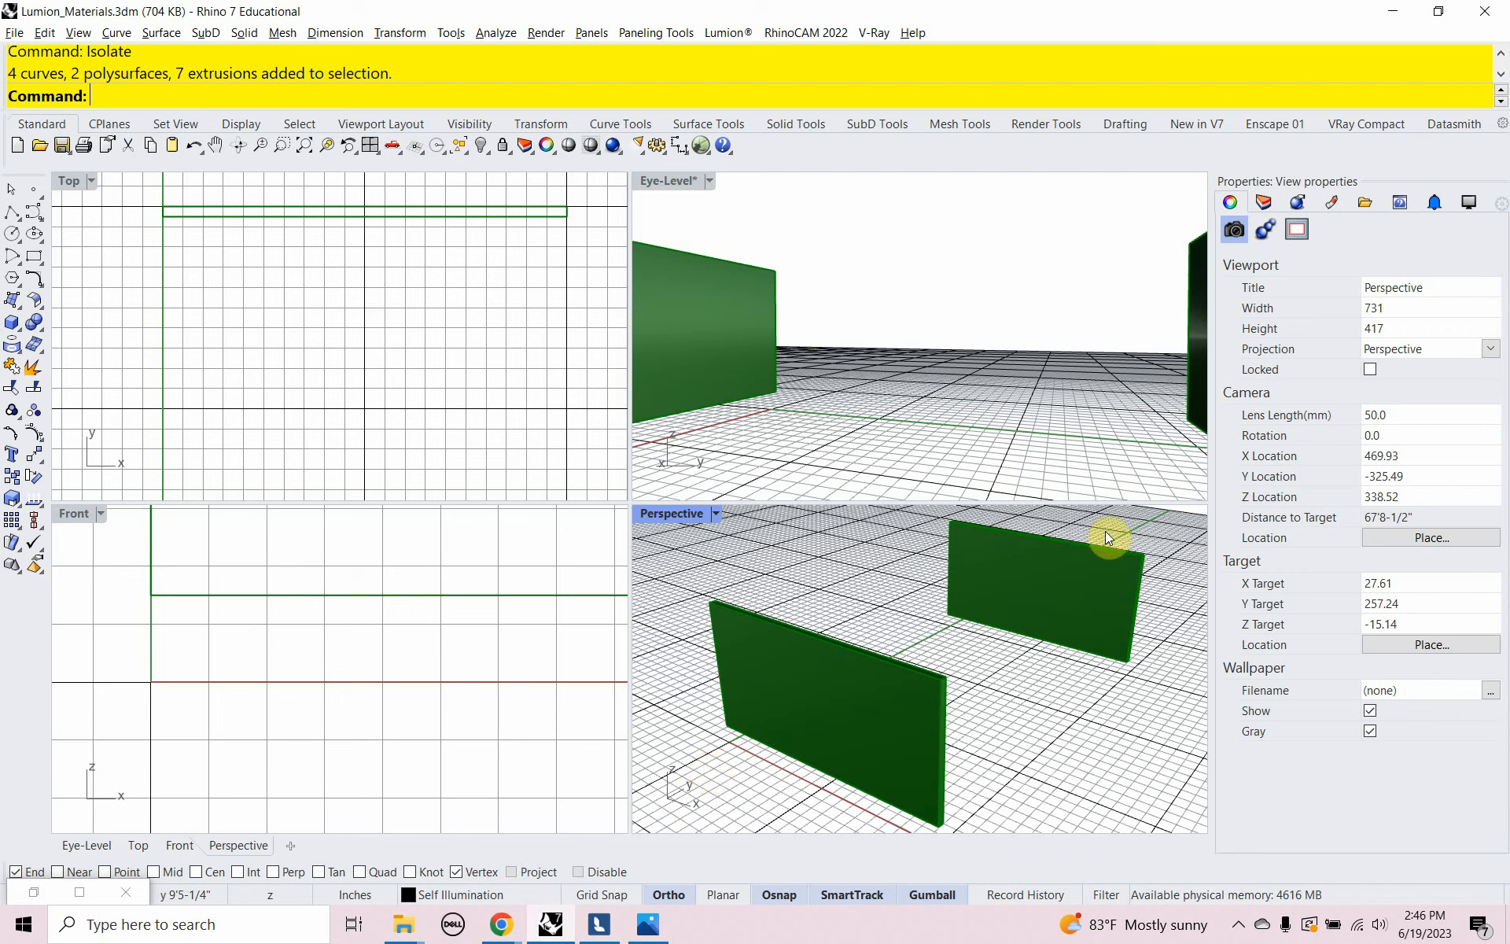
pyautogui.moveTo(1094, 788); pyautogui.dragTo(870, 620)
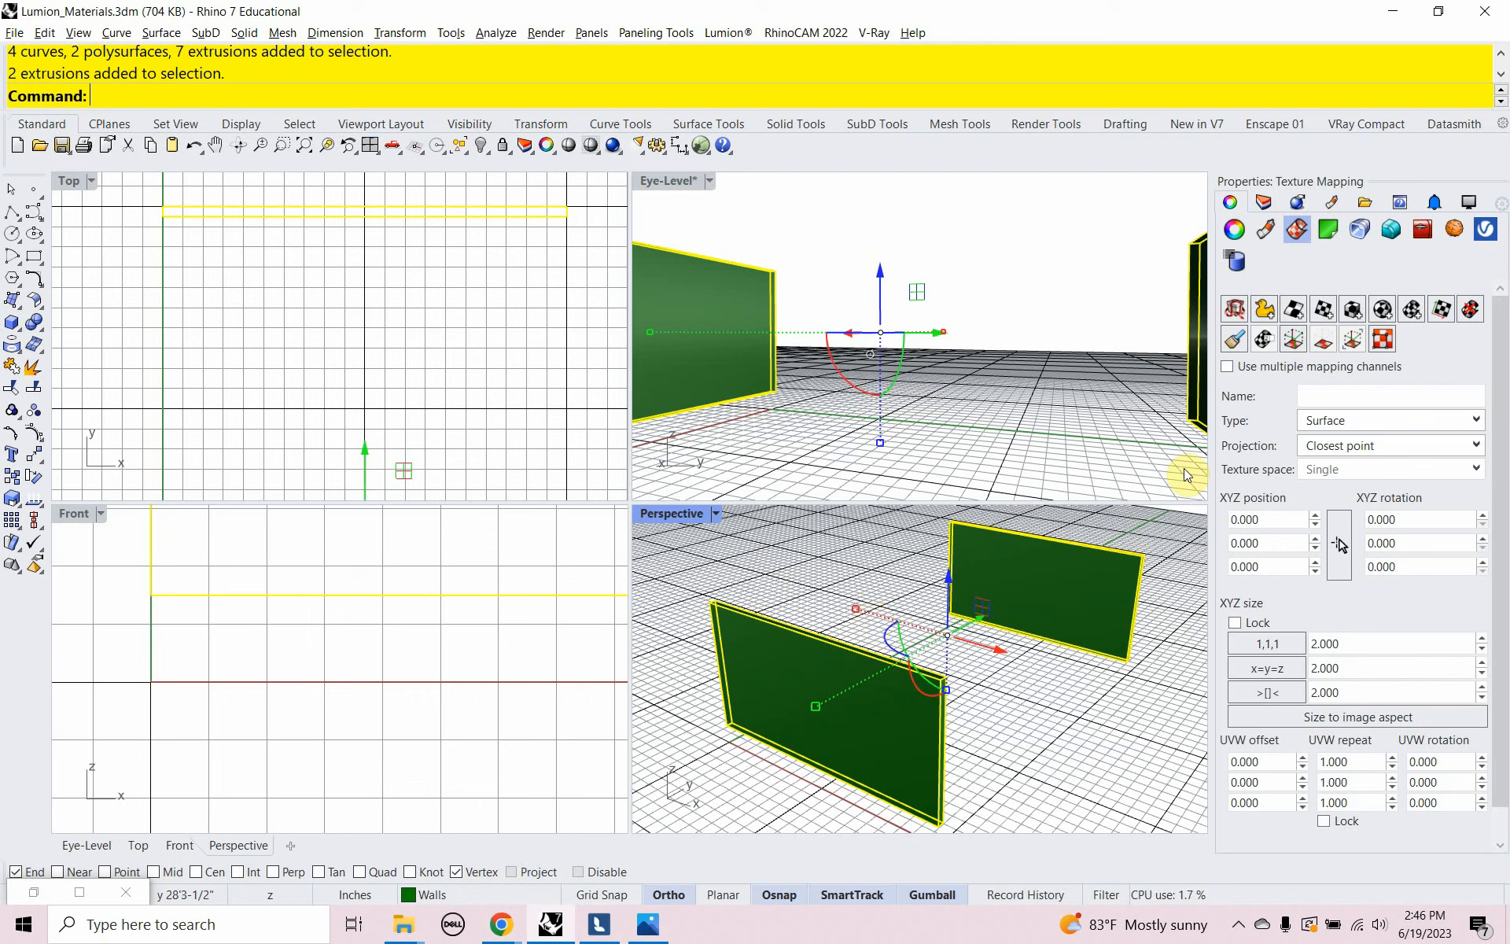
pyautogui.click(1352, 311)
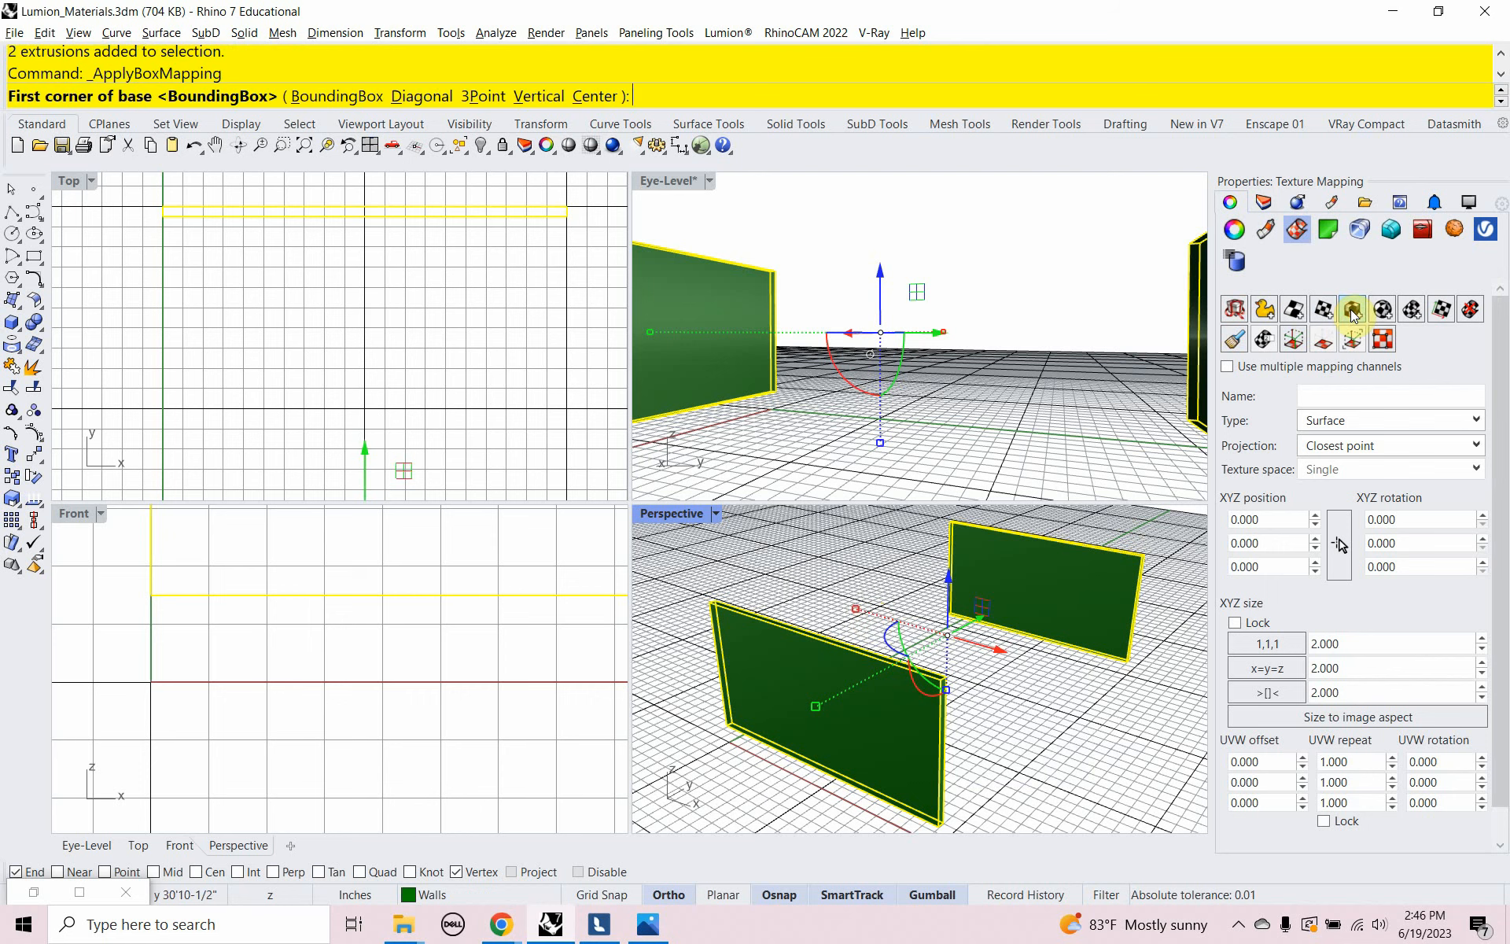
pyautogui.click(1081, 777)
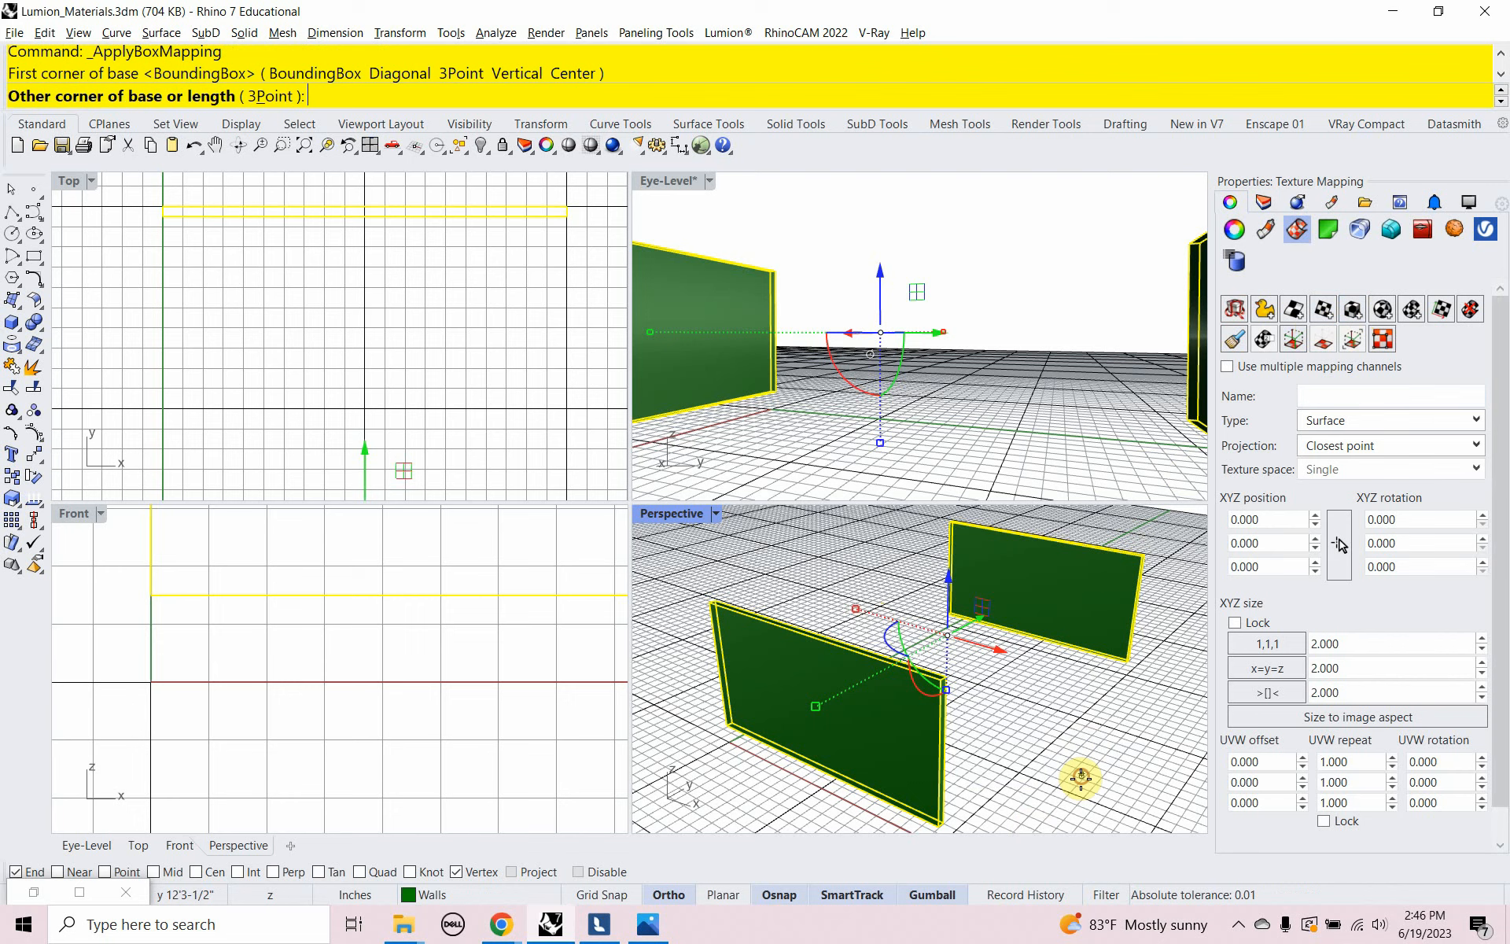
pyautogui.click(1046, 711)
pyautogui.click(968, 681)
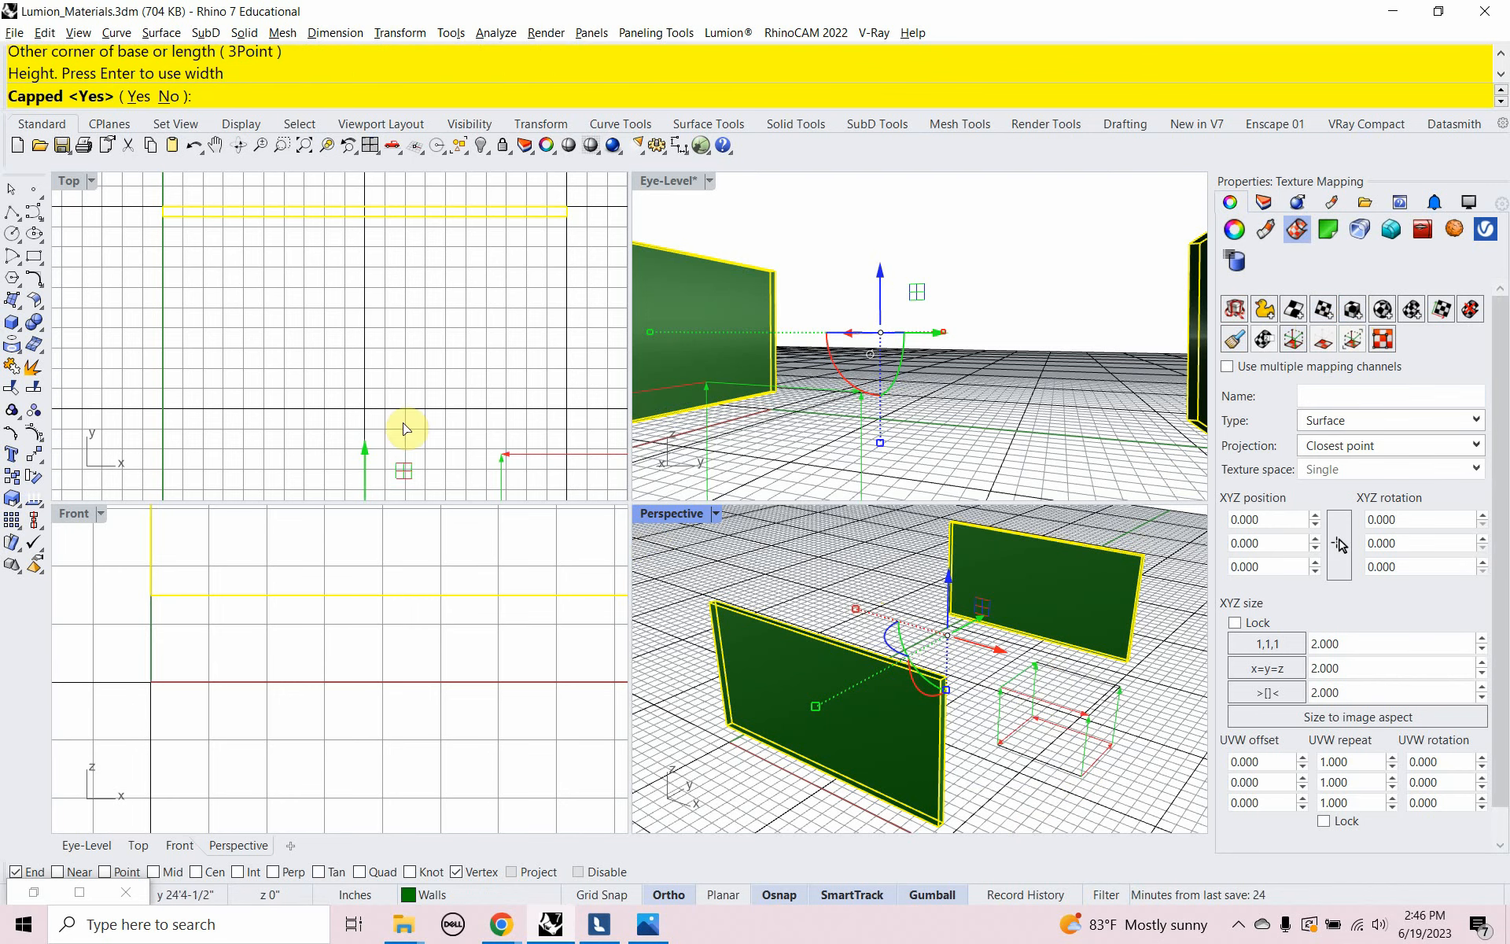
pyautogui.click(139, 96)
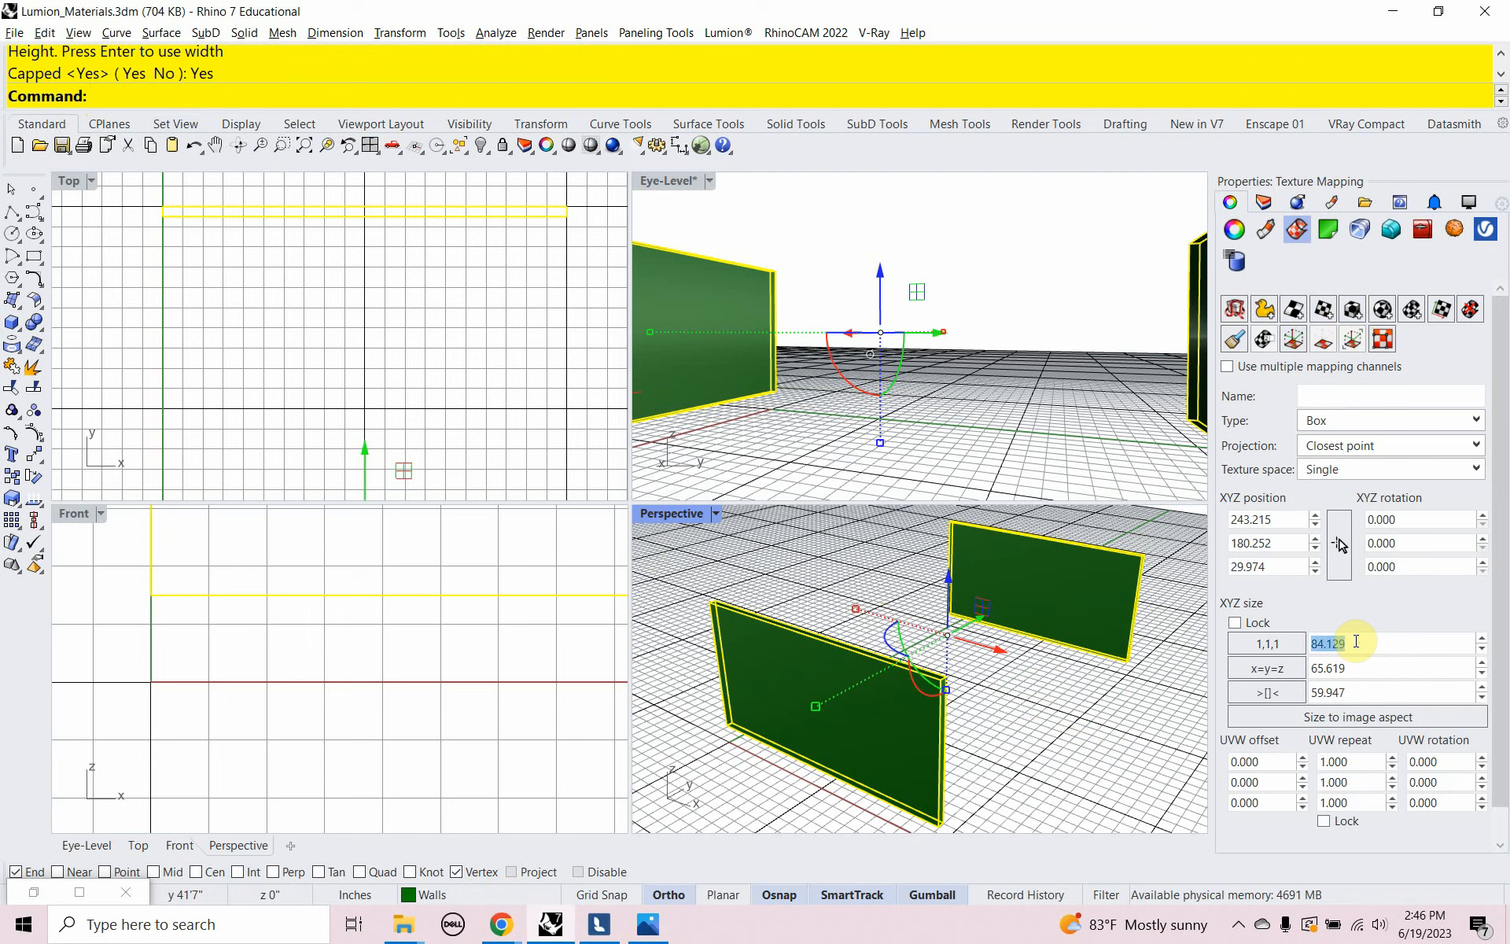
# Set the walls' box mapping XYZ size to 66.1, 35.4 and 66.1
pyautogui.press('Return')
pyautogui.click(1355, 668)
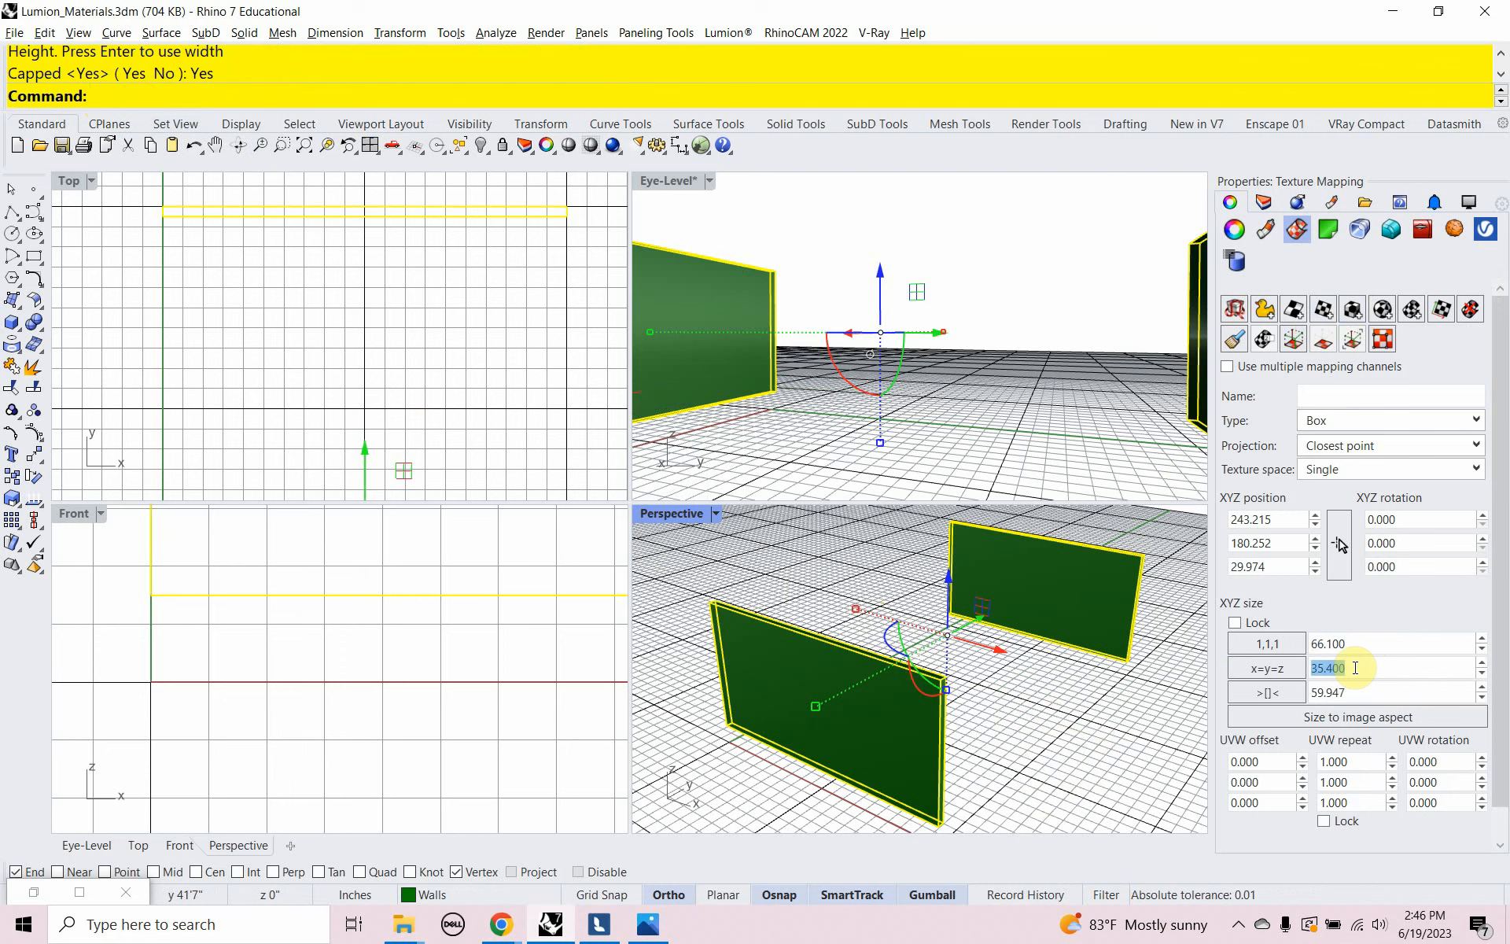
pyautogui.click(1351, 692)
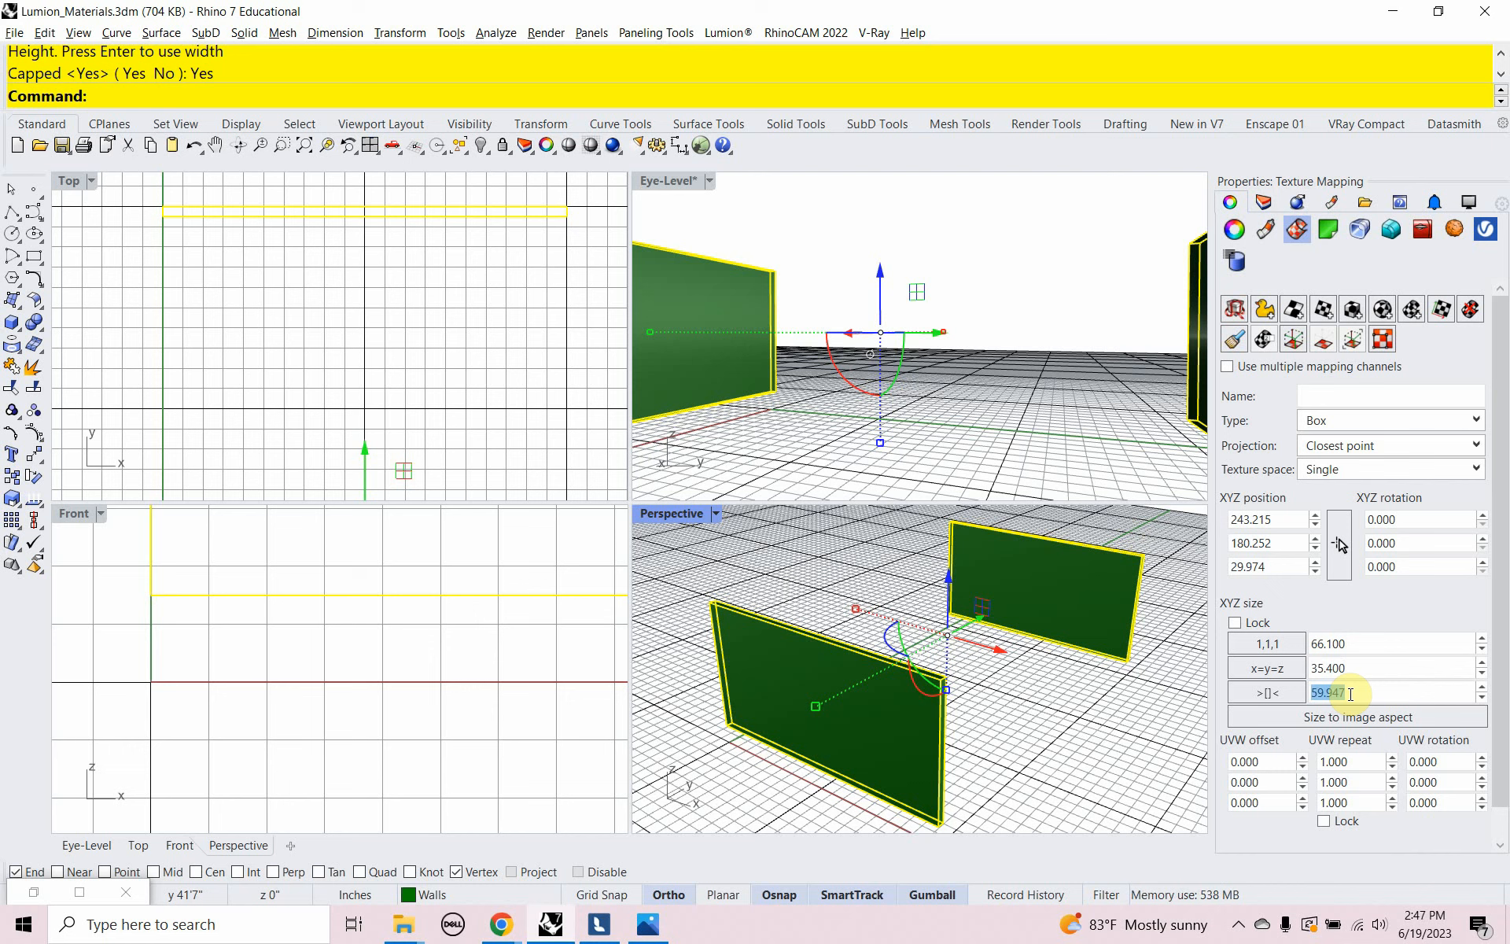
pyautogui.press('Return')
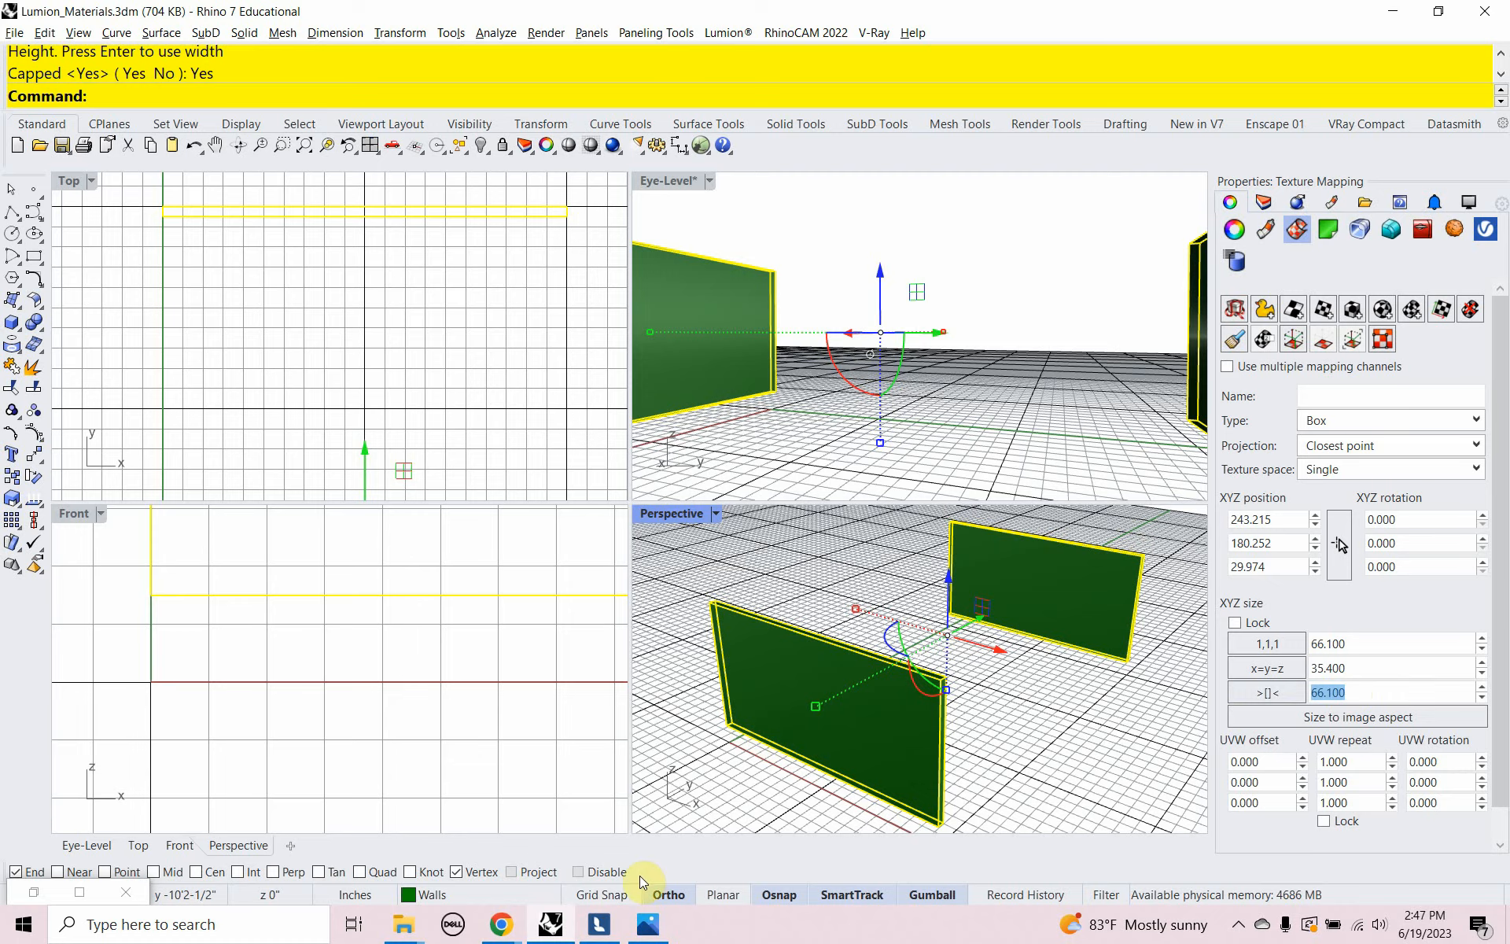
# Switch to Lumion and examine the brick scale up close on the front wall's face and end
pyautogui.click(600, 924)
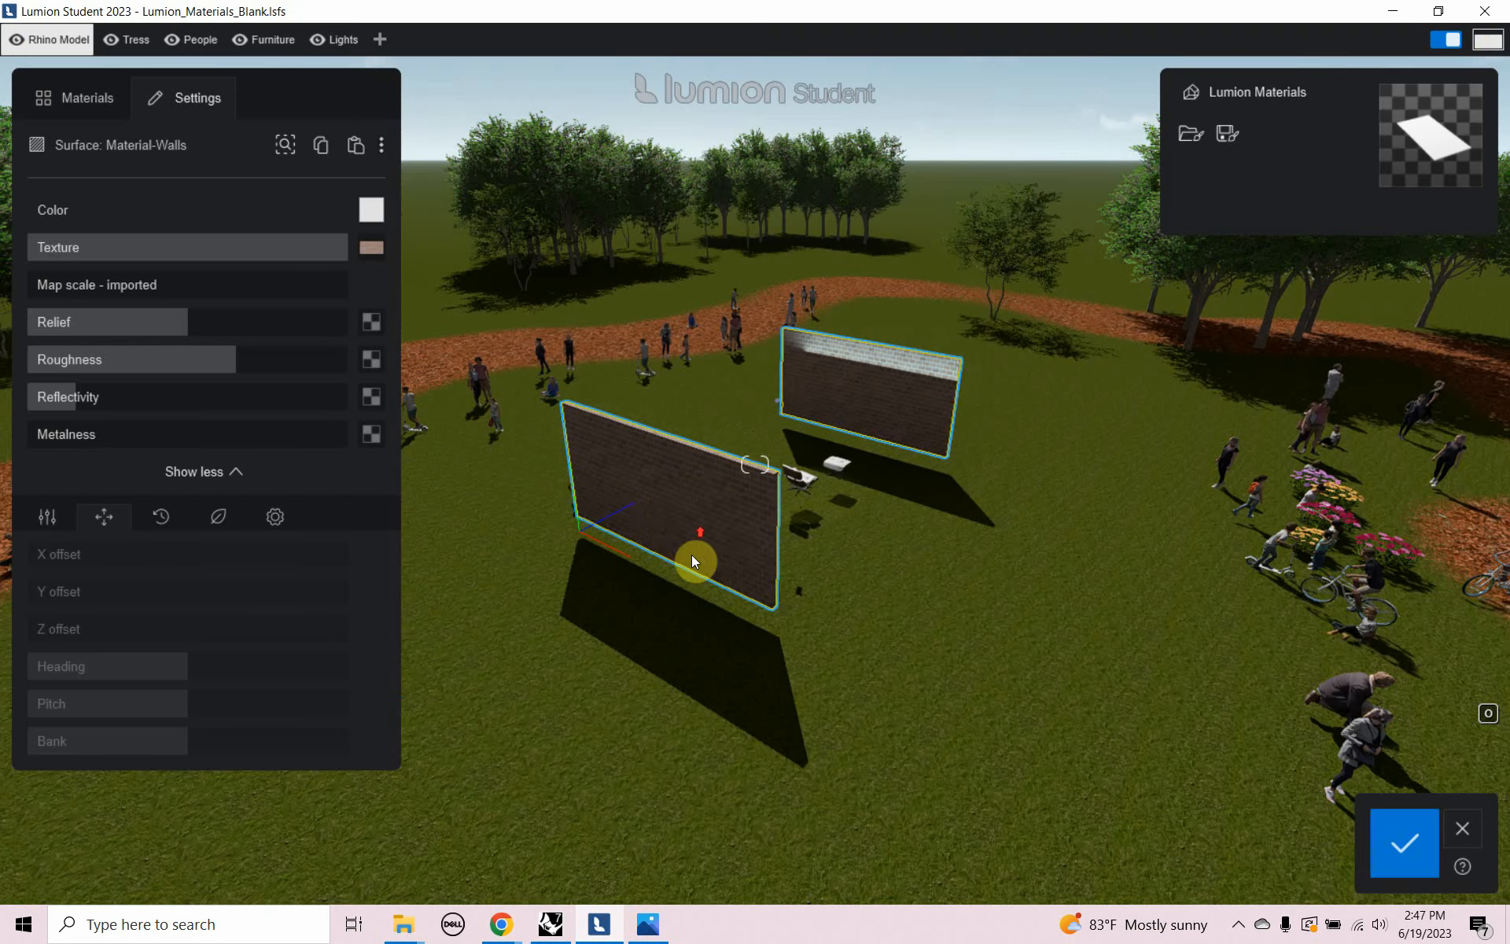
pyautogui.scroll(3, 692, 528)
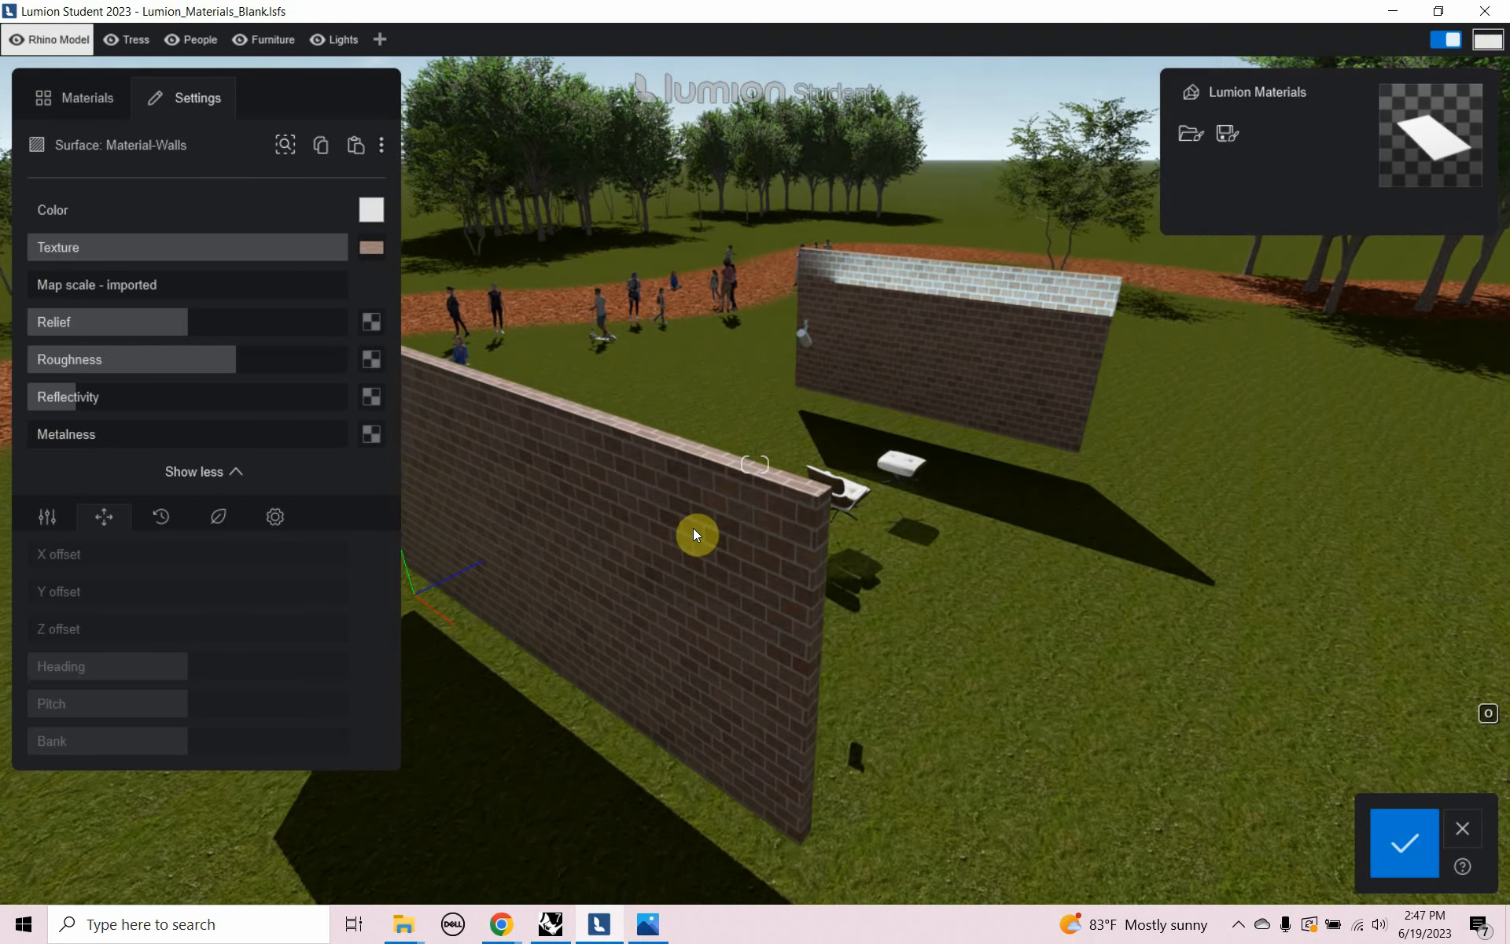
pyautogui.scroll(5, 692, 526)
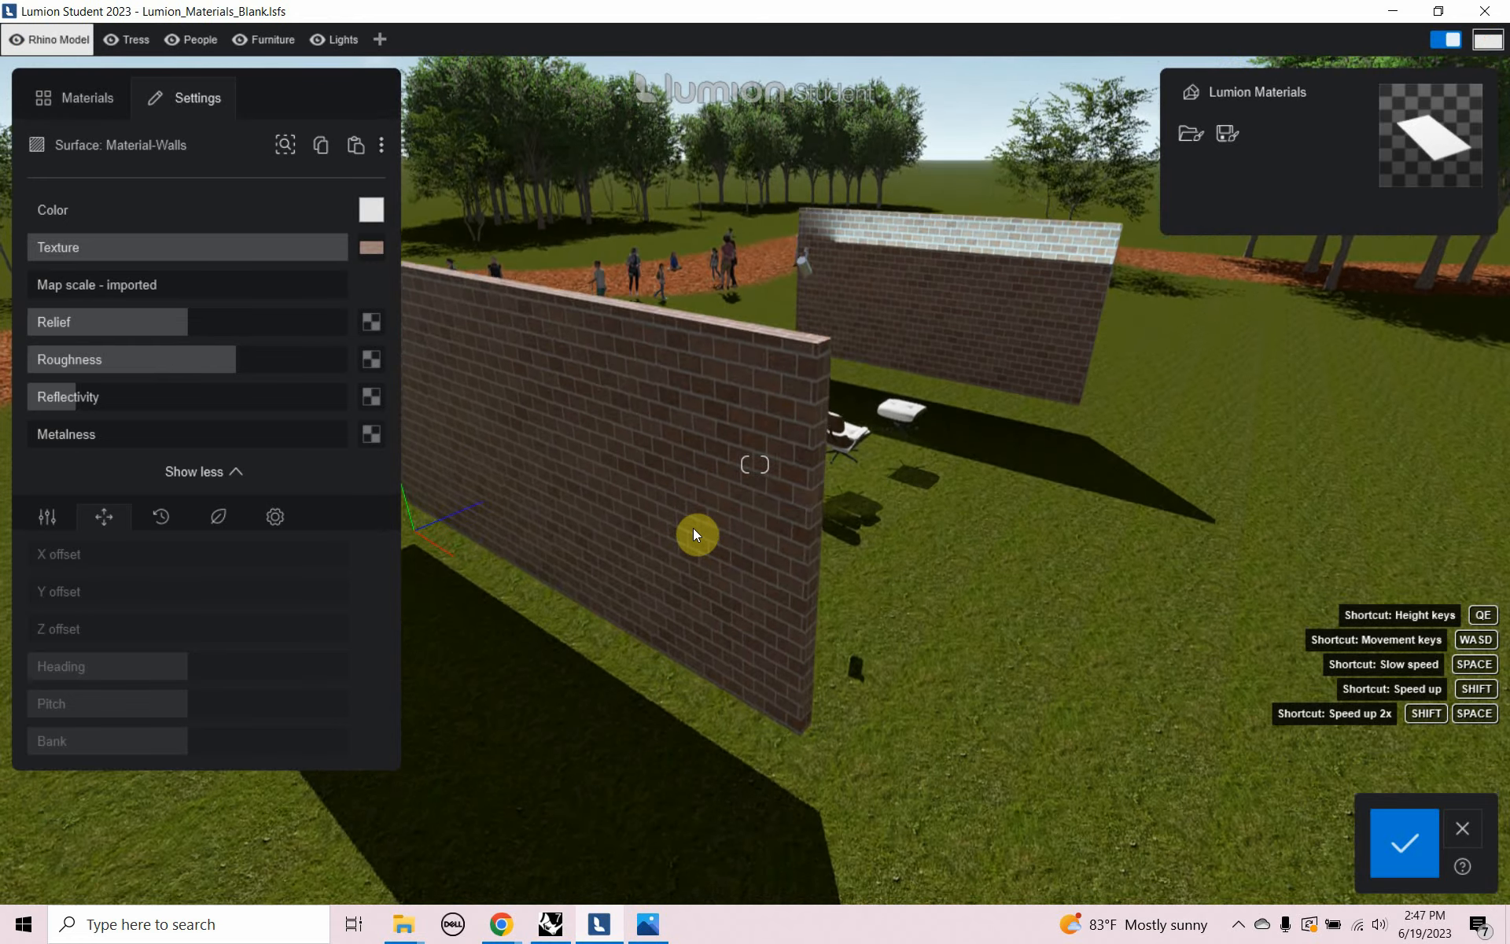
pyautogui.scroll(5, 665, 333)
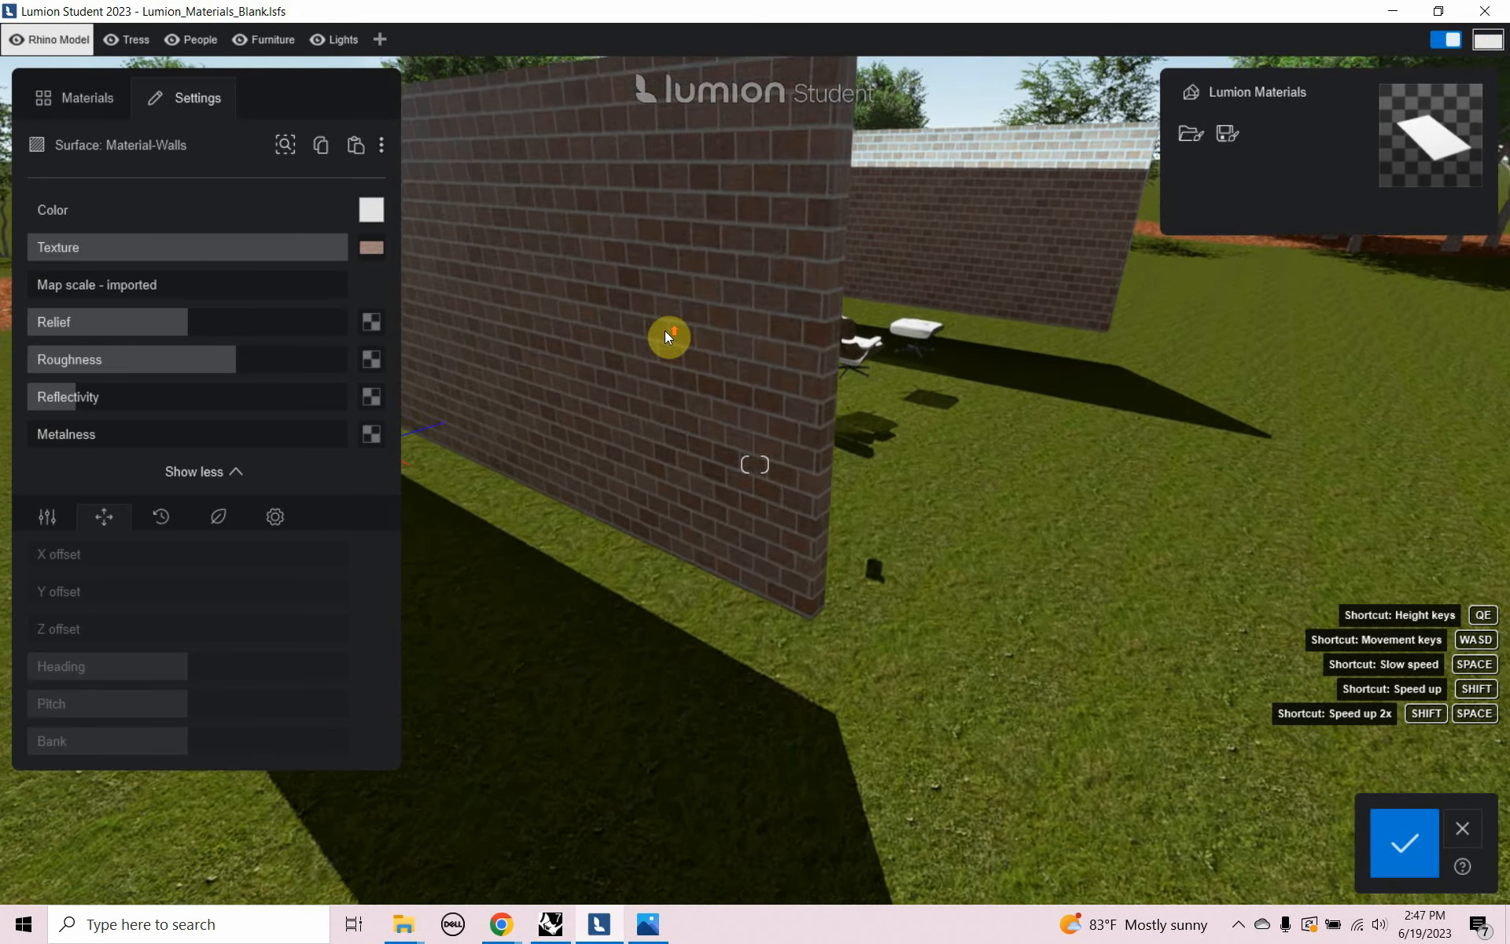
pyautogui.press('q')
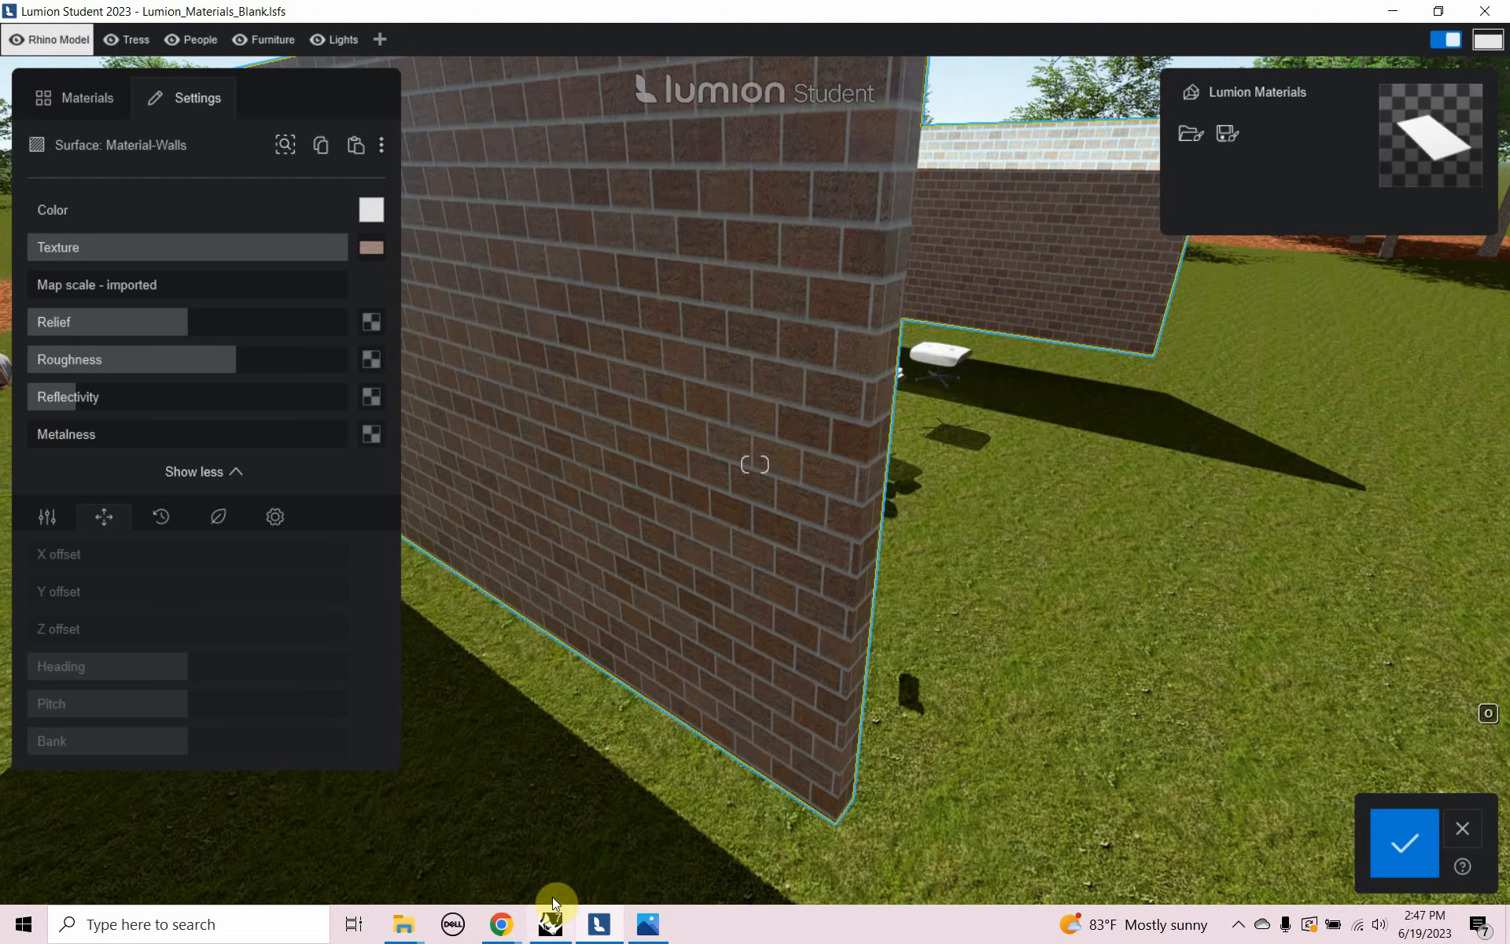
# Switch to Rhino and set the Z size of the walls' box mapping to 35.4
pyautogui.click(551, 924)
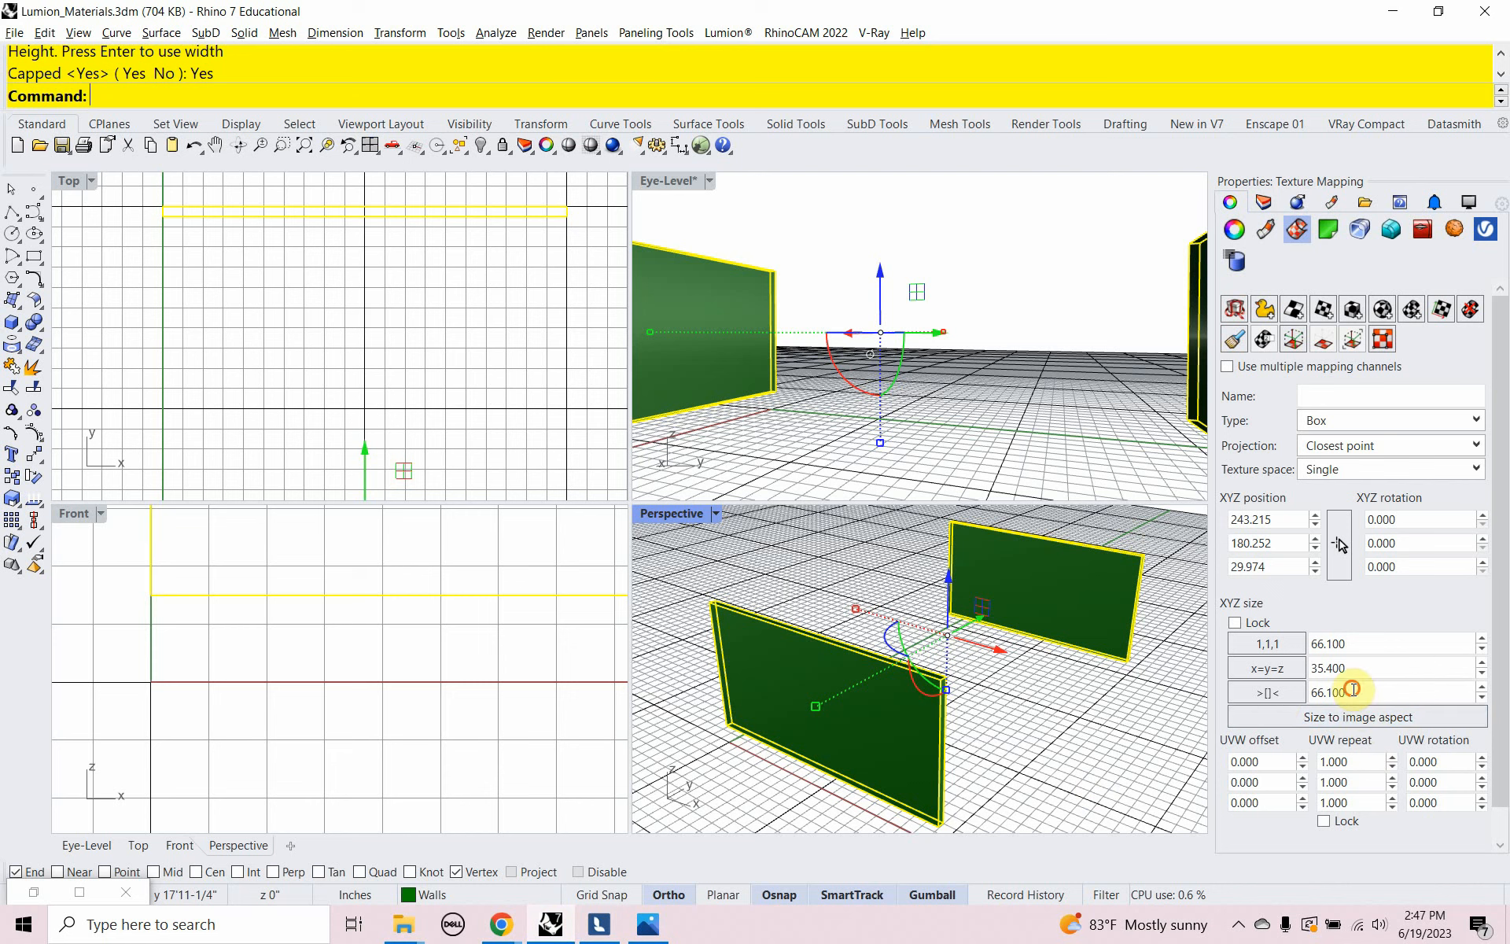
pyautogui.click(1275, 697)
pyautogui.write('35.4')
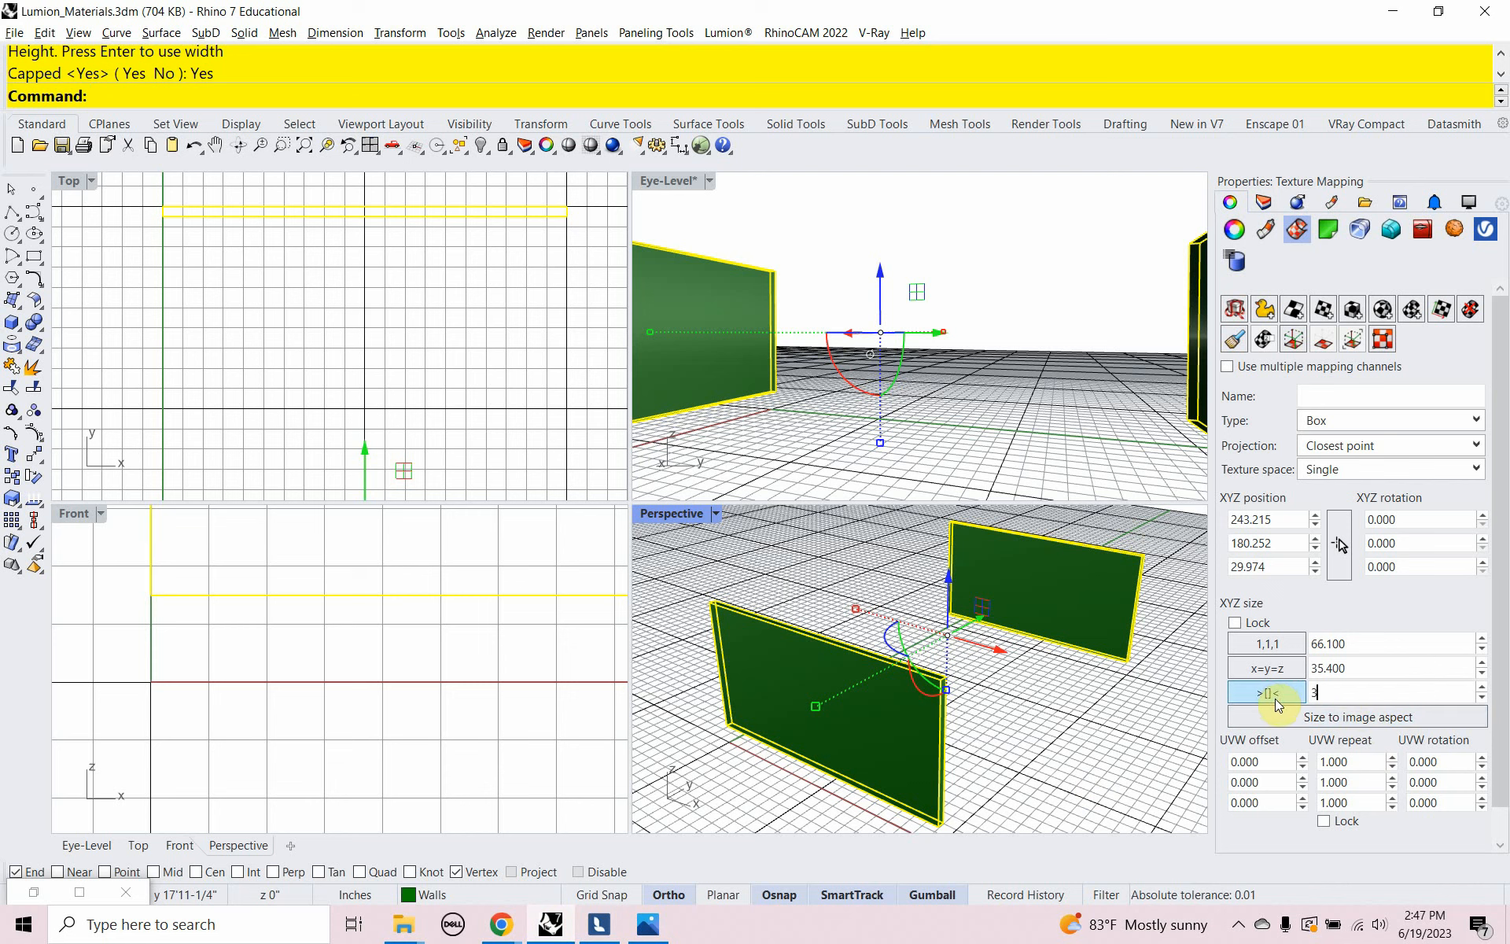
pyautogui.press('Return')
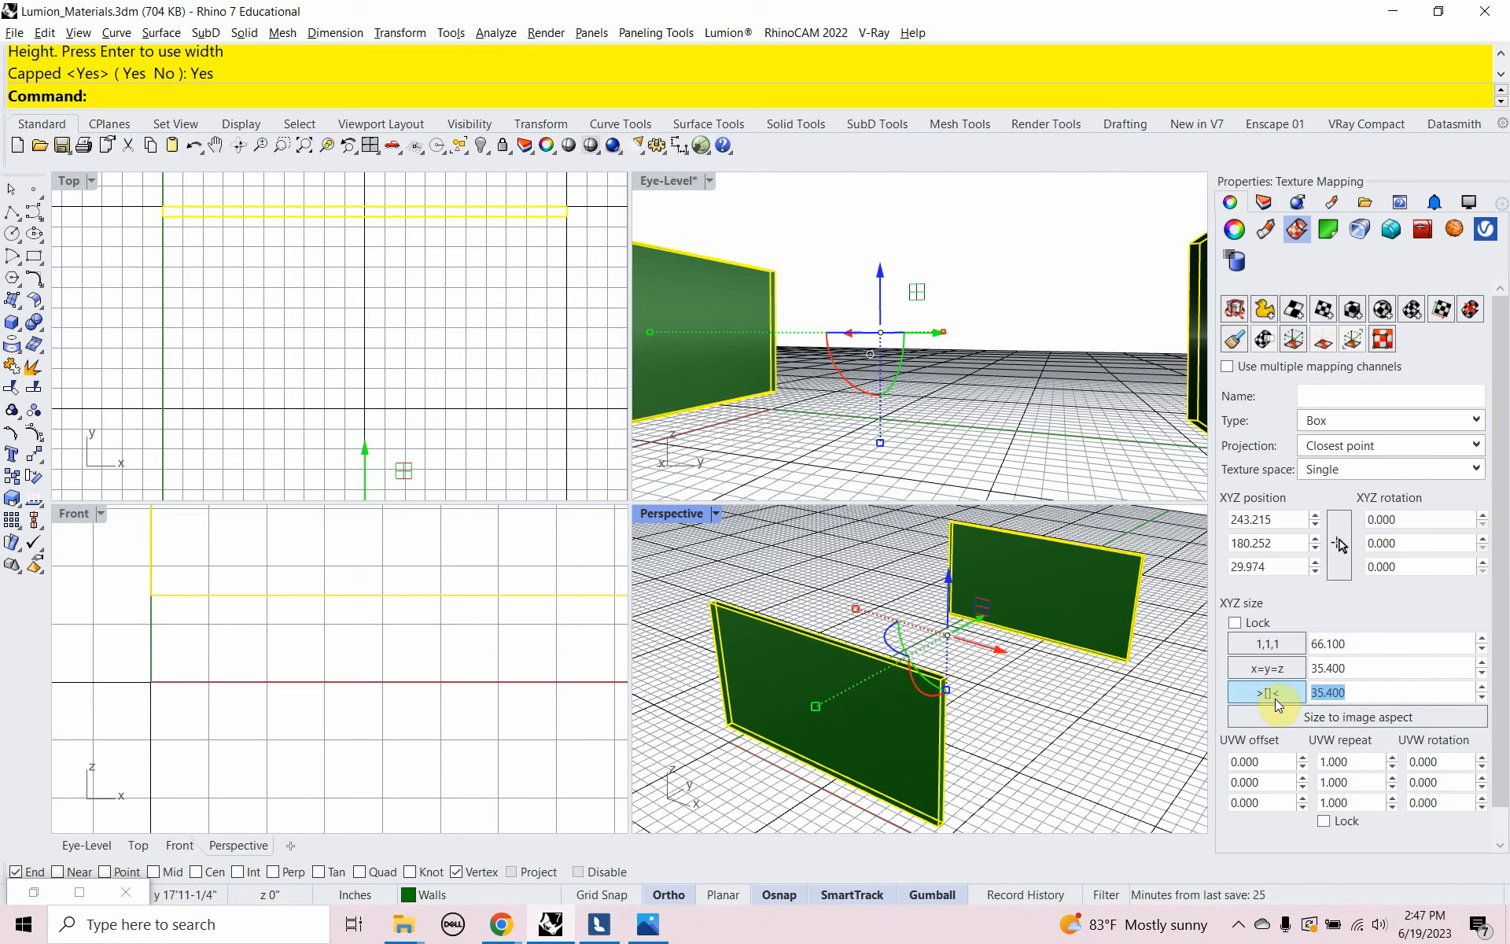
# Switch to Lumion and examine the brick proportions on the walls' faces, top edge and end, from close up and from a distance
pyautogui.click(598, 924)
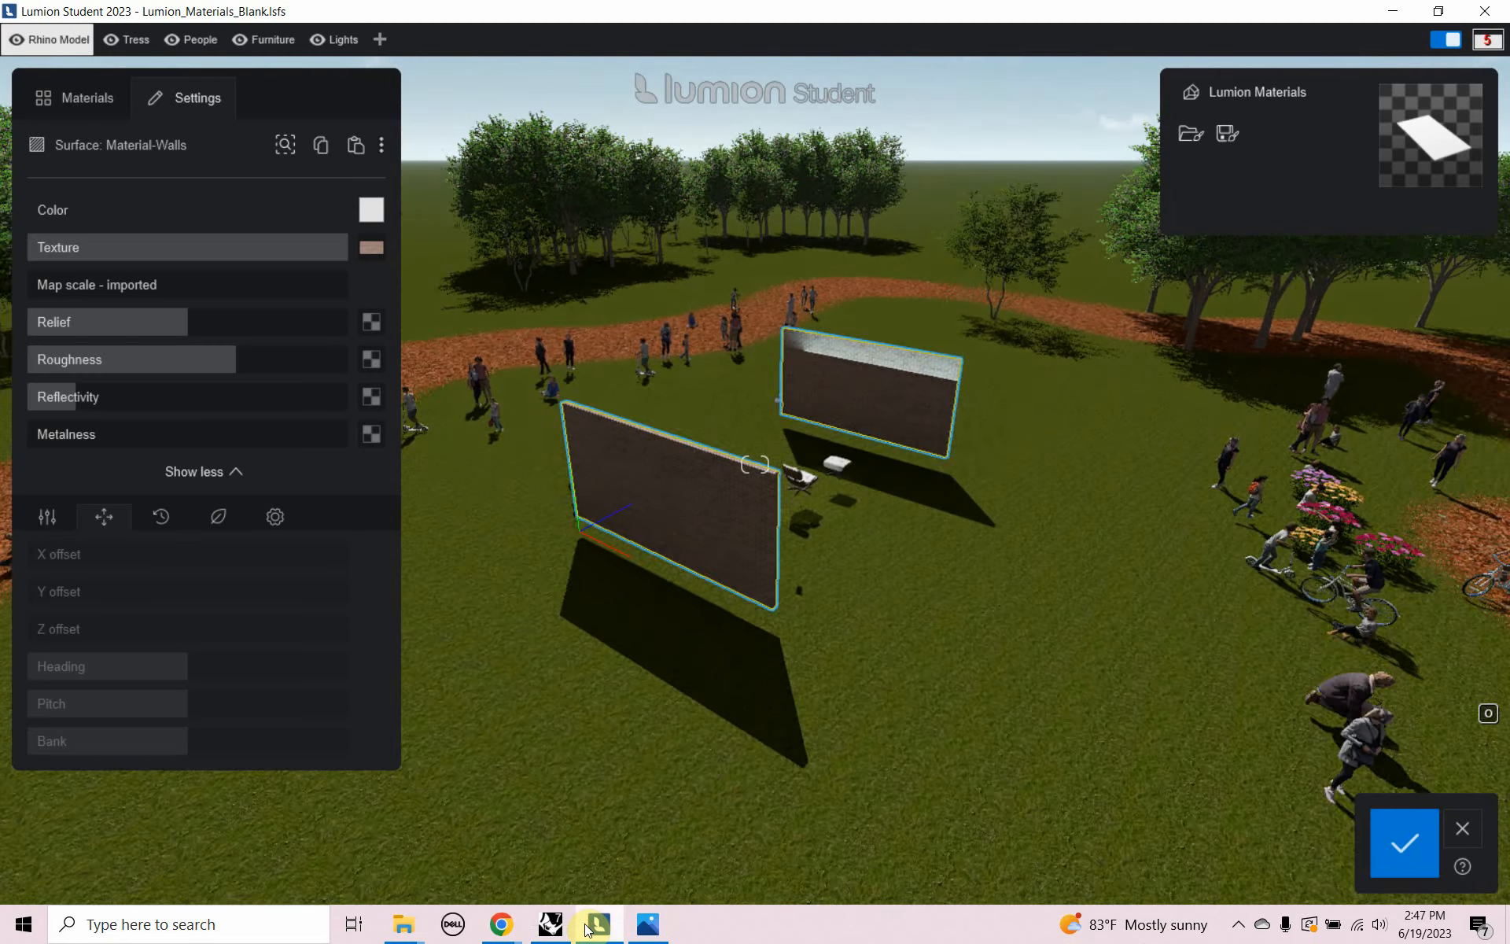
pyautogui.scroll(4, 682, 463)
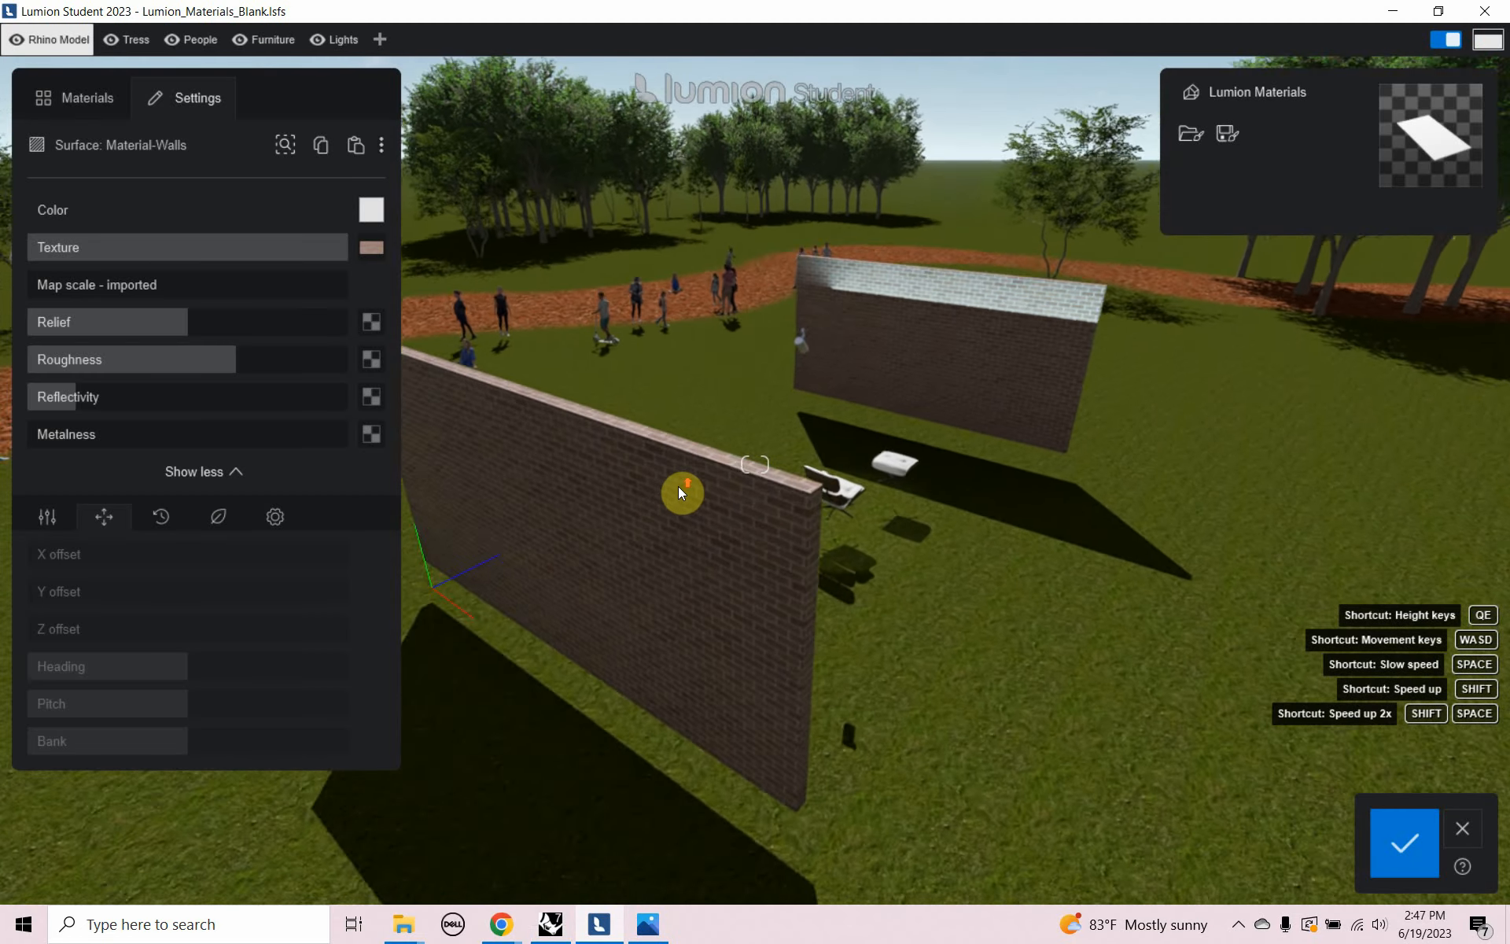
pyautogui.moveTo(659, 562); pyautogui.dragTo(672, 540, button='right')
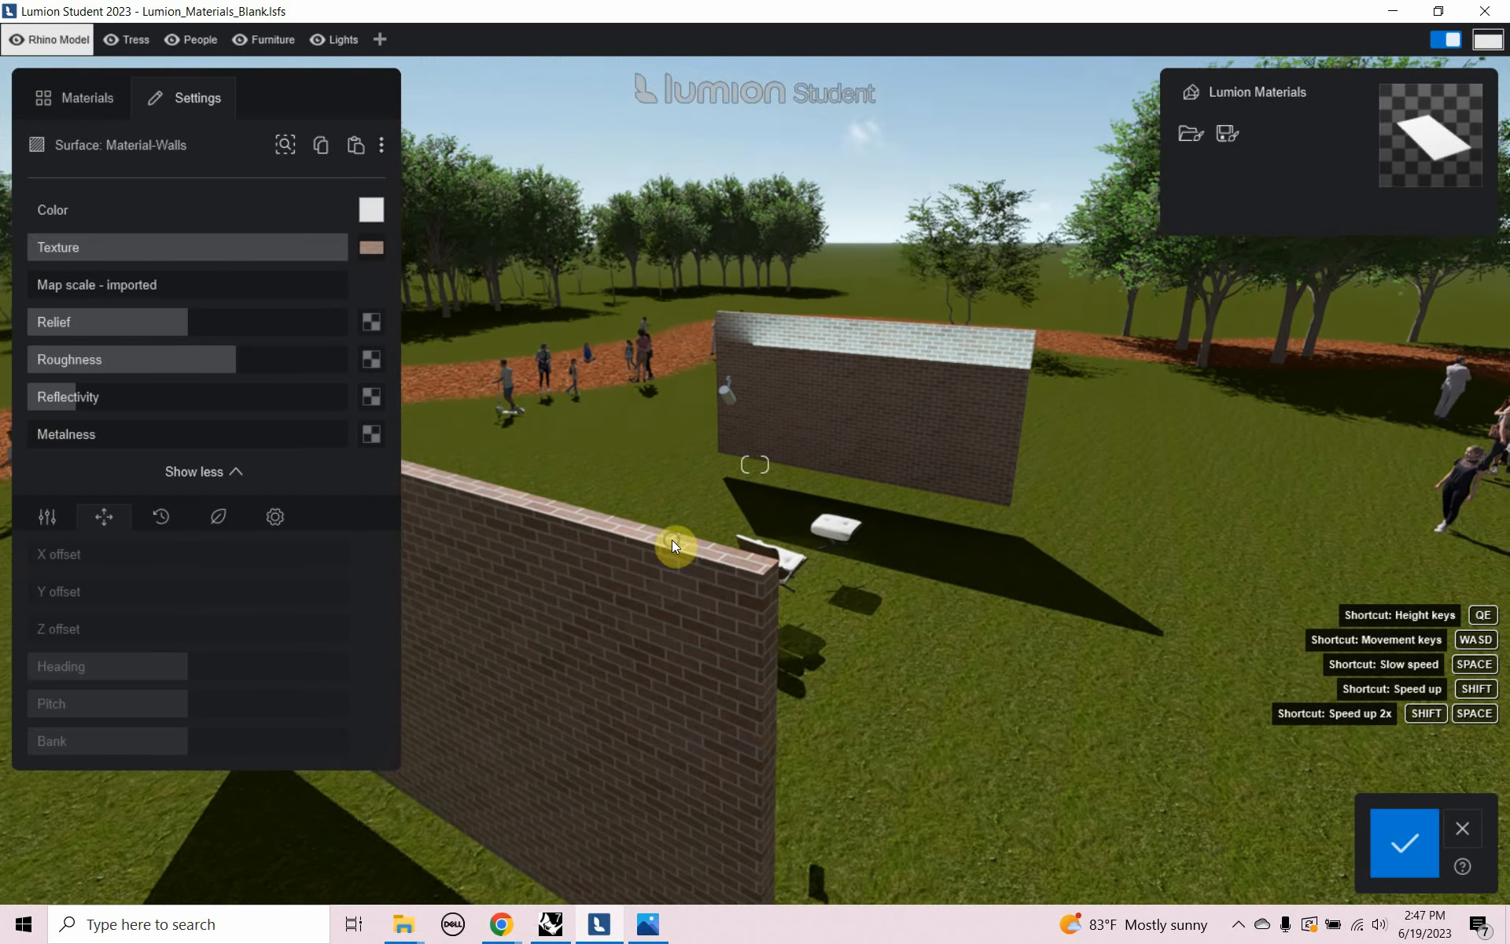
pyautogui.press('q')
pyautogui.press('e')
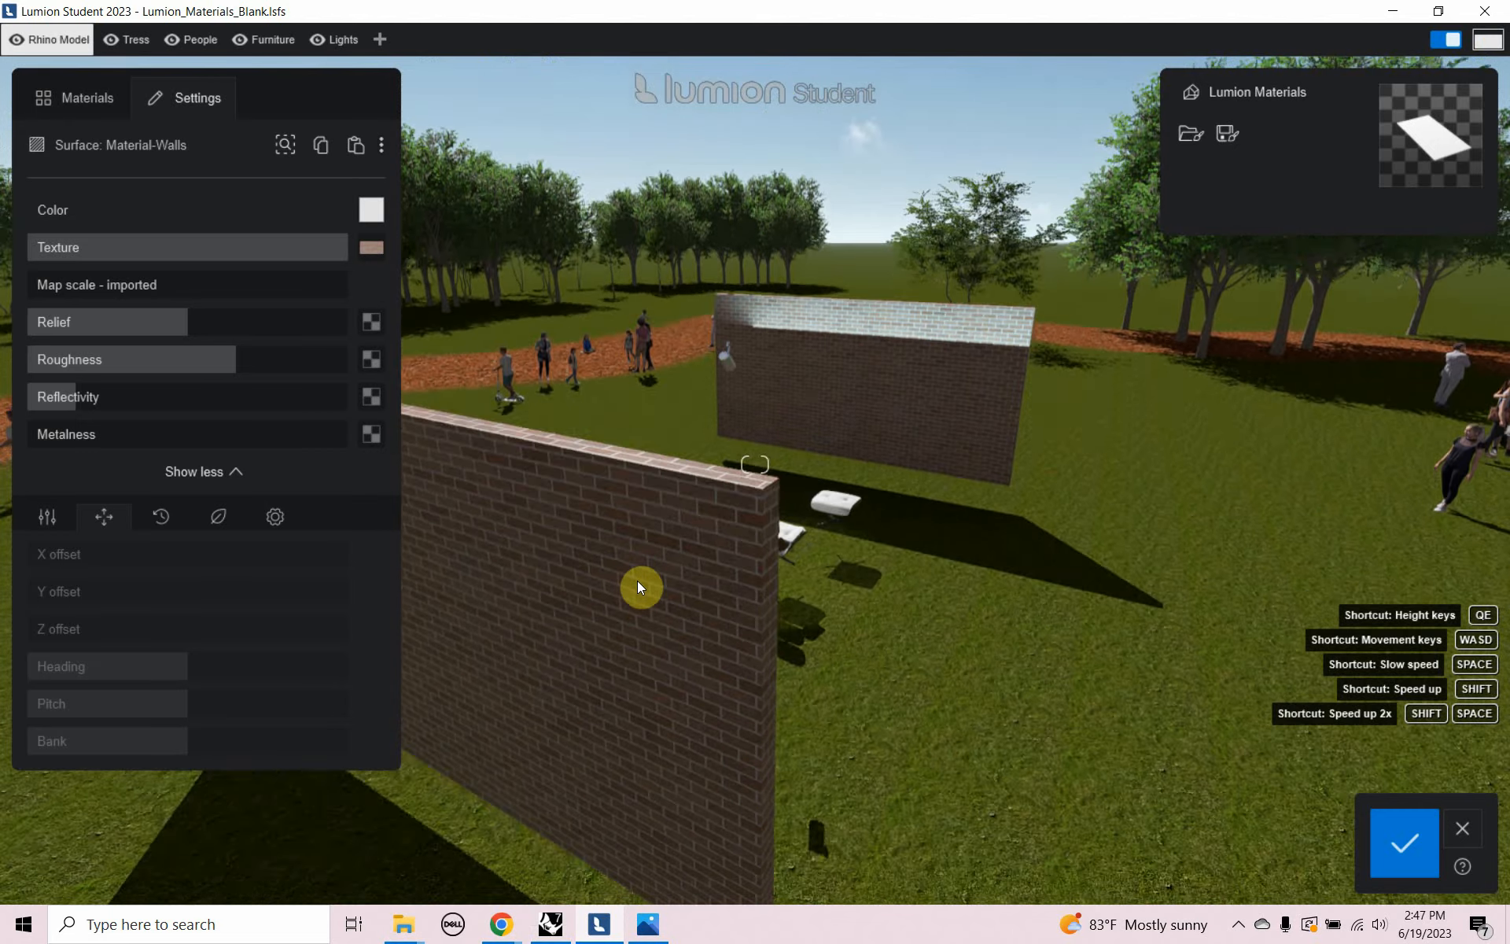
pyautogui.press('w')
pyautogui.scroll(-3, 637, 582)
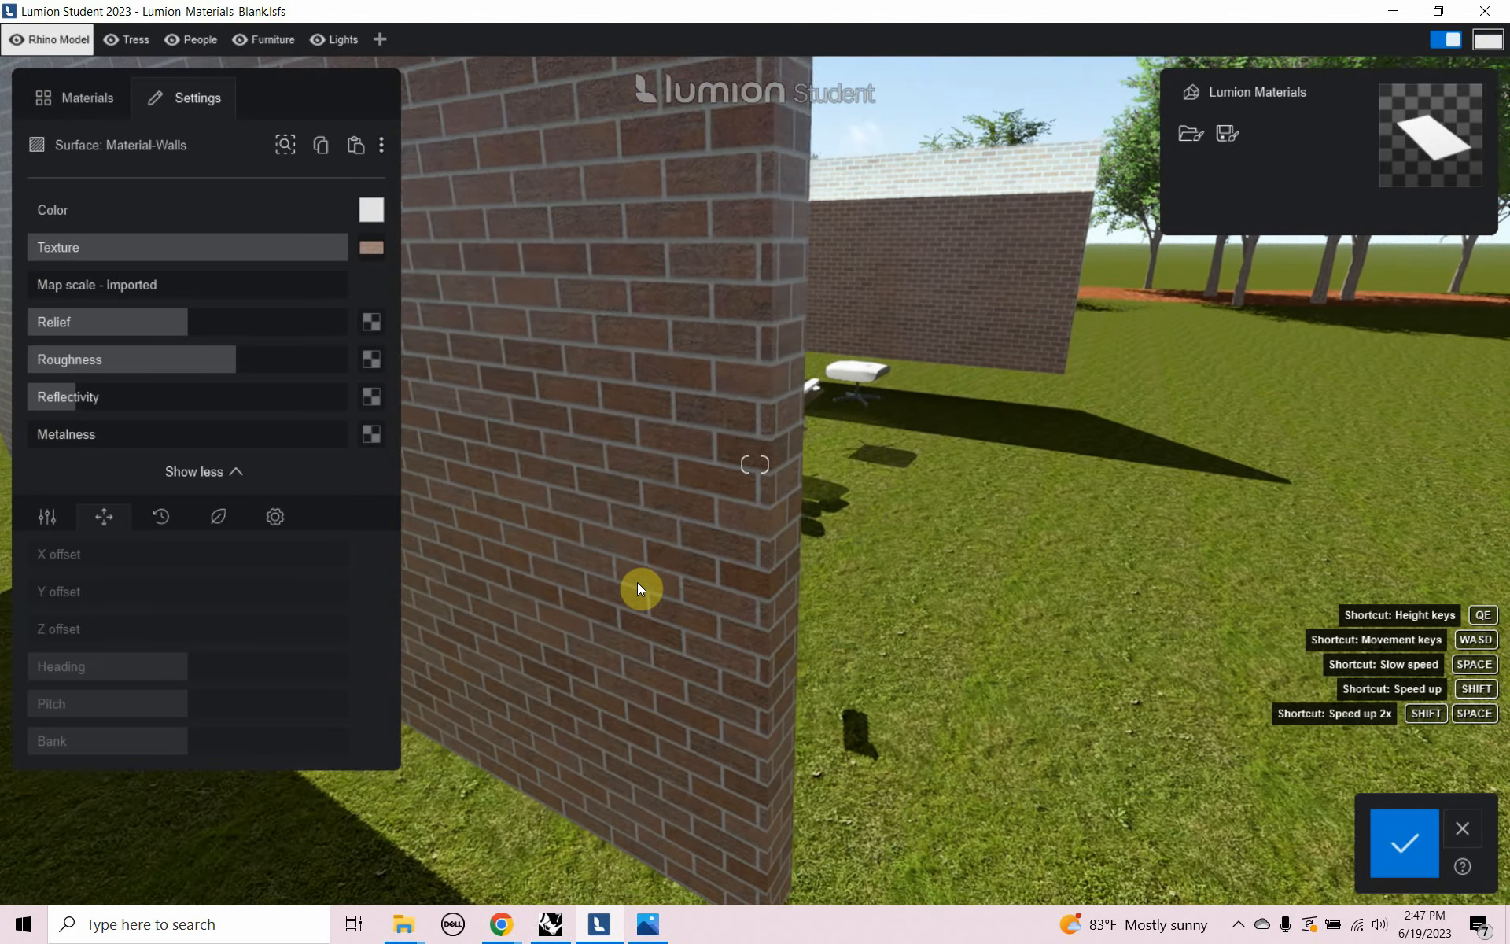
pyautogui.press('a')
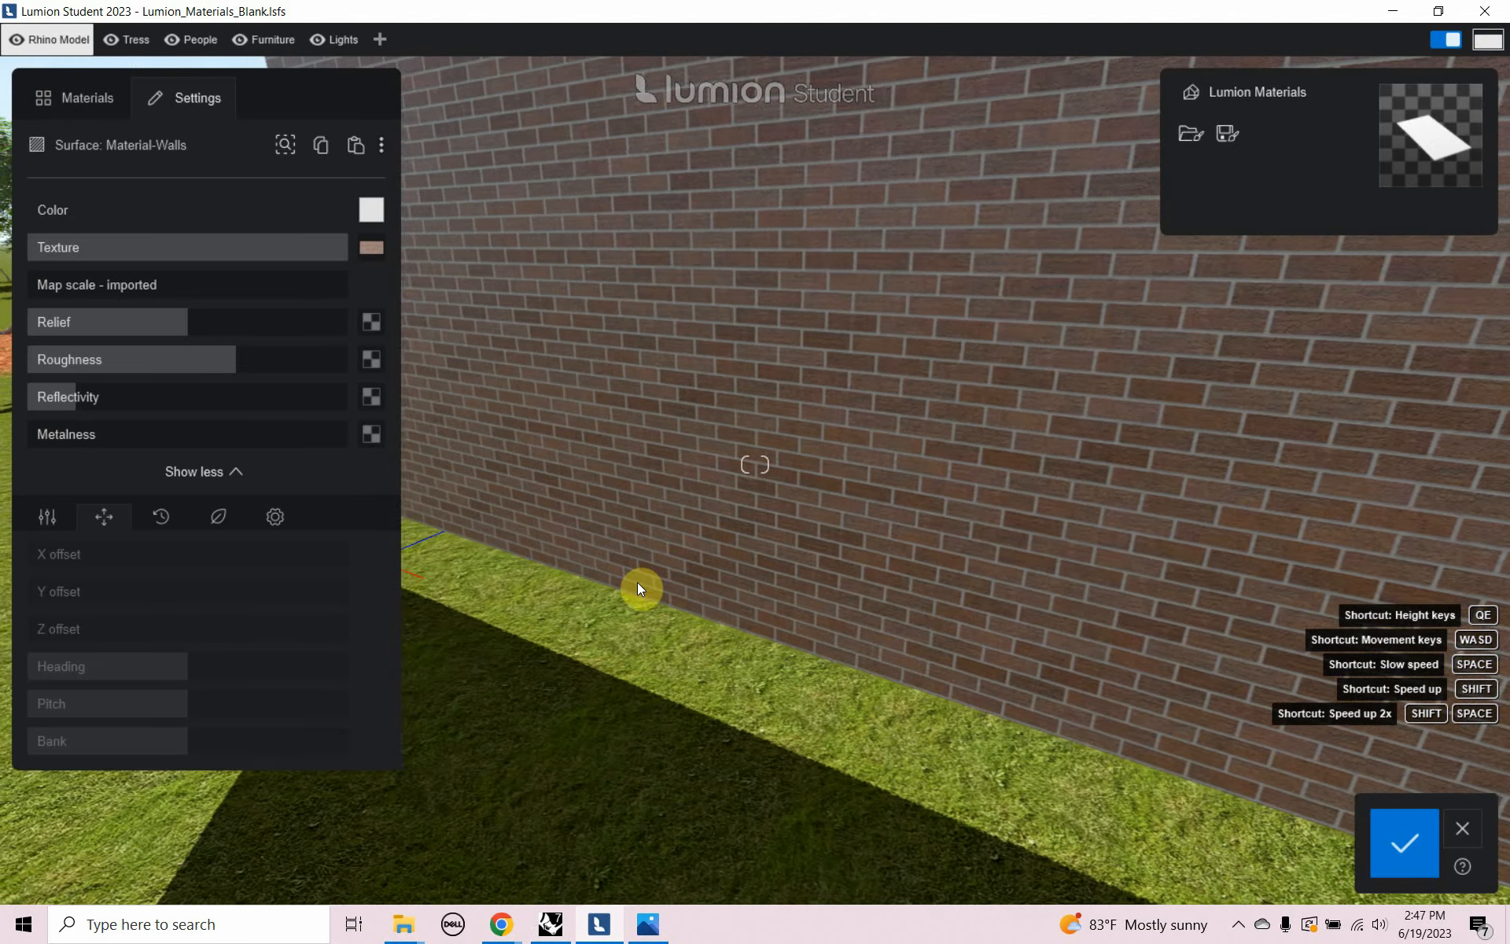
pyautogui.scroll(-3, 637, 582)
pyautogui.scroll(-5, 641, 588)
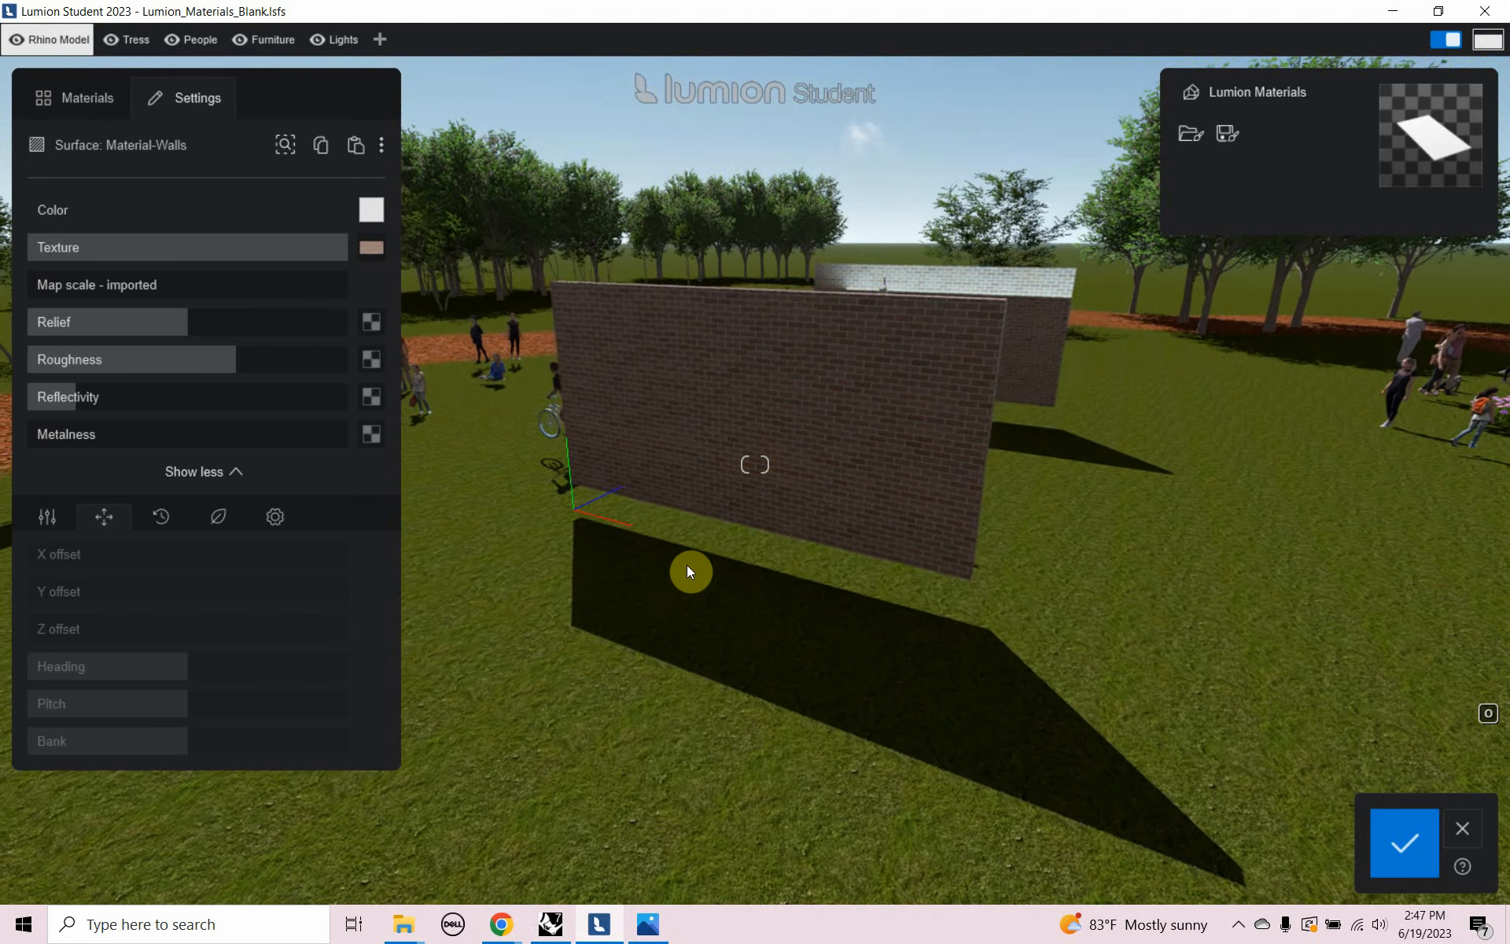
# Switch to Rhino, check the topic list in the Grasshopper window for the material after Brick Wall, and minimize that window again
pyautogui.hotkey('alt', 'Tab')
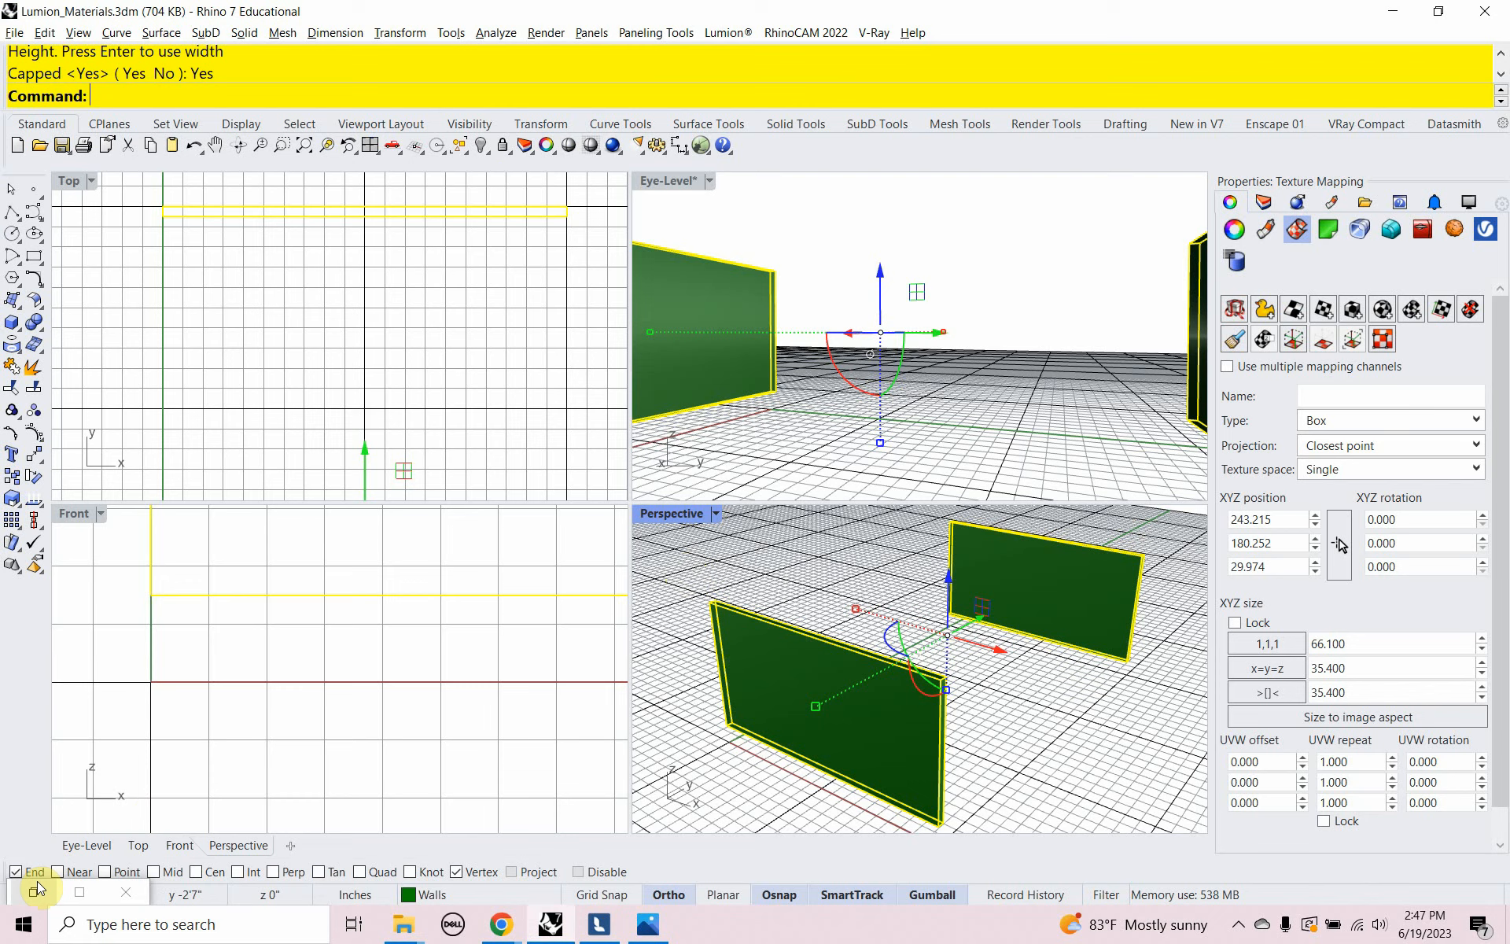
pyautogui.click(36, 889)
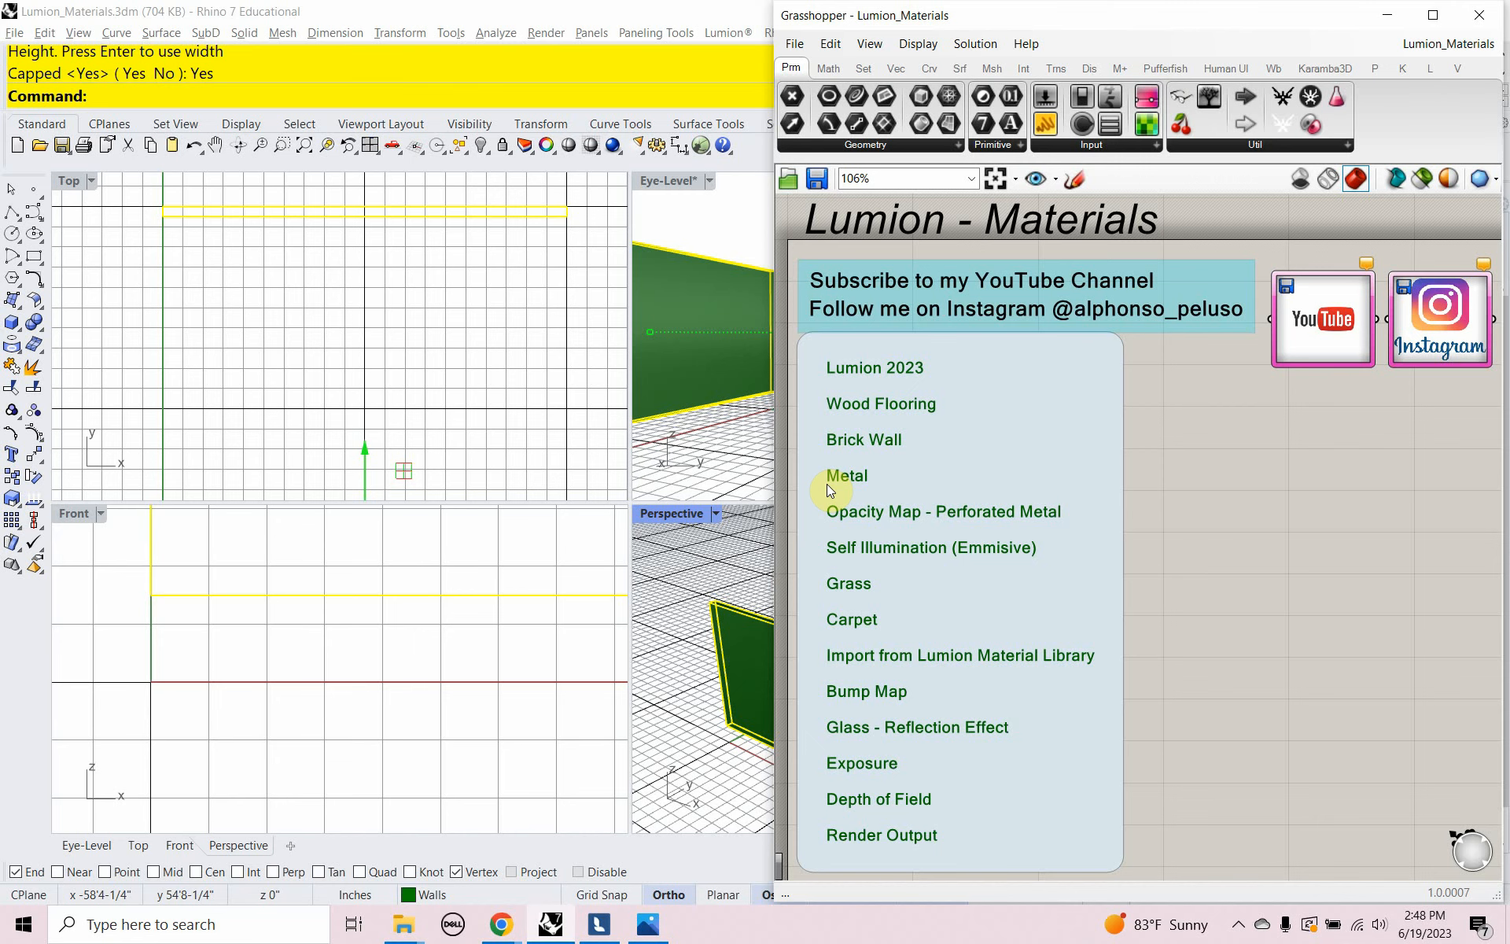
pyautogui.click(1384, 17)
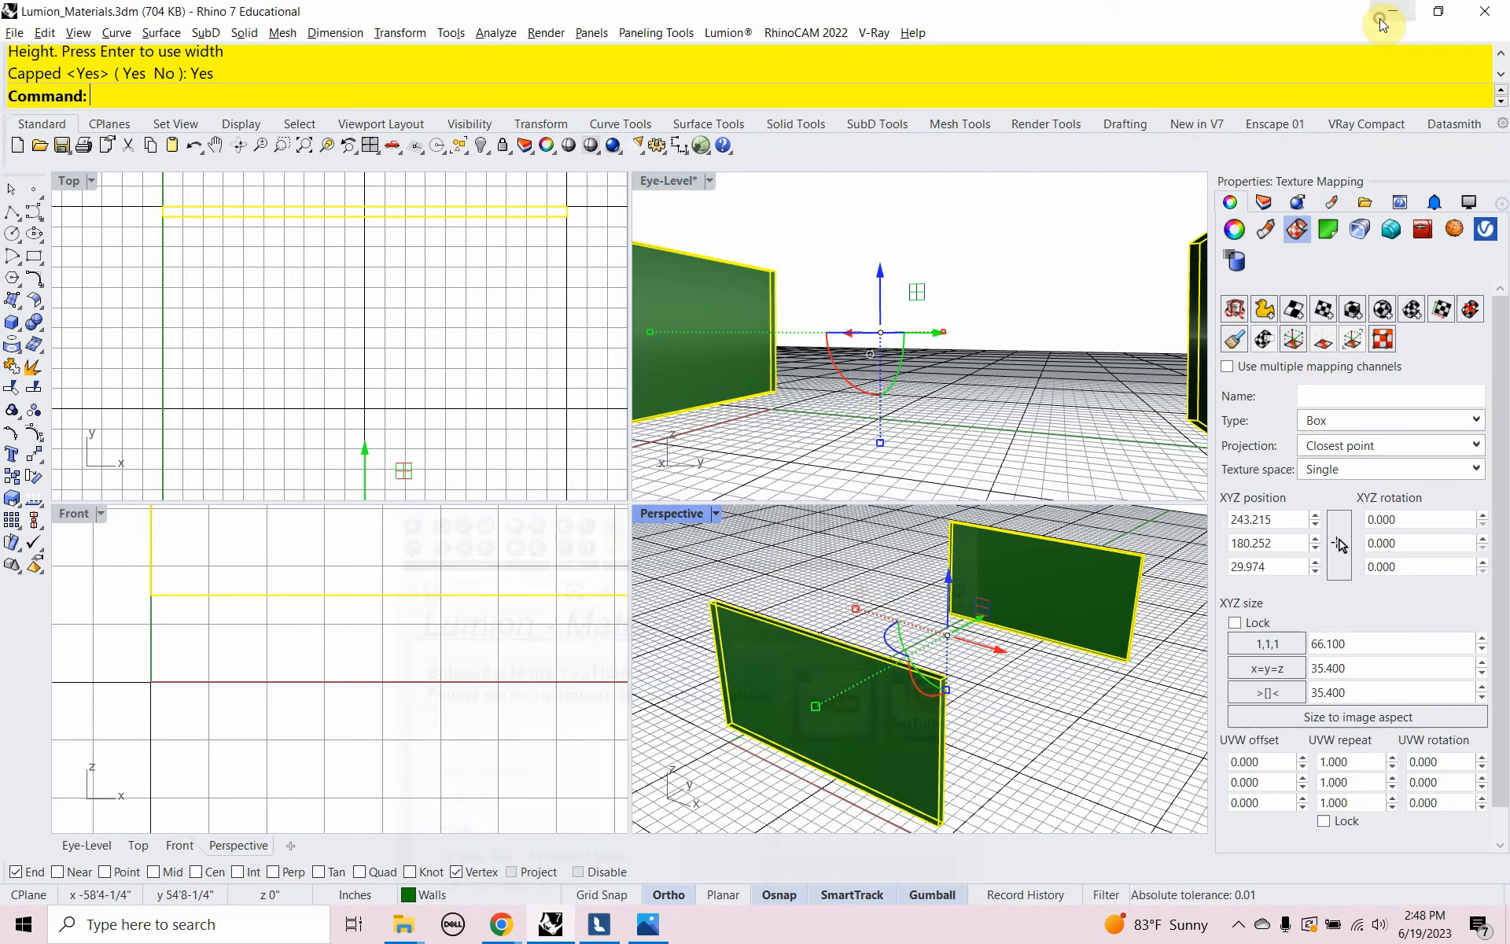
# Create a new layer named Metal below the Self Illumination layer
pyautogui.click(1262, 203)
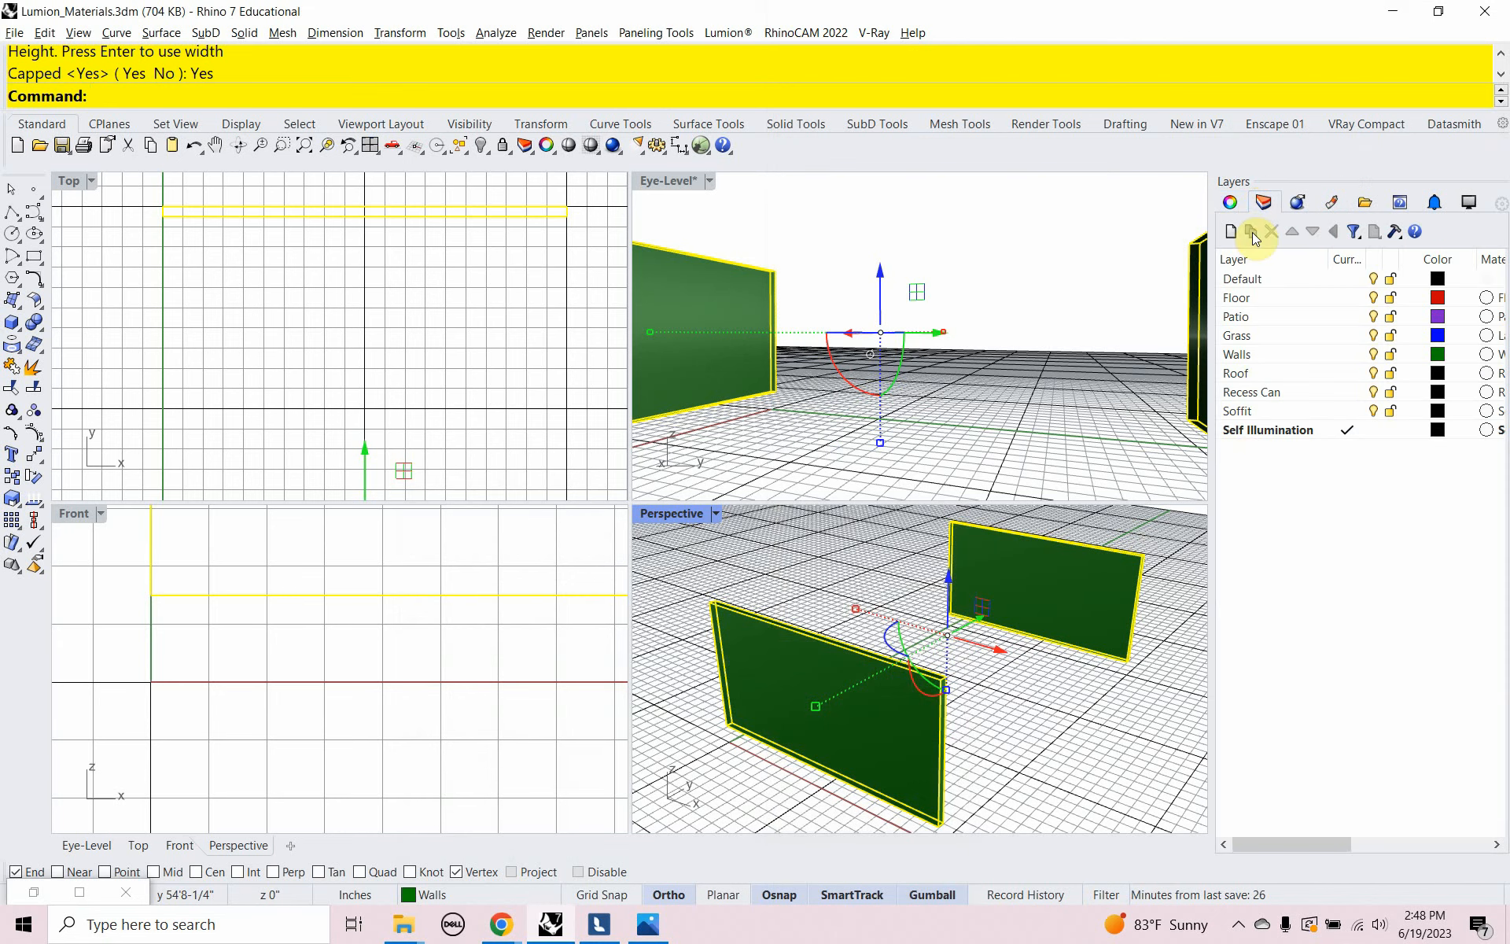
pyautogui.rightClick(1249, 467)
pyautogui.click(1283, 489)
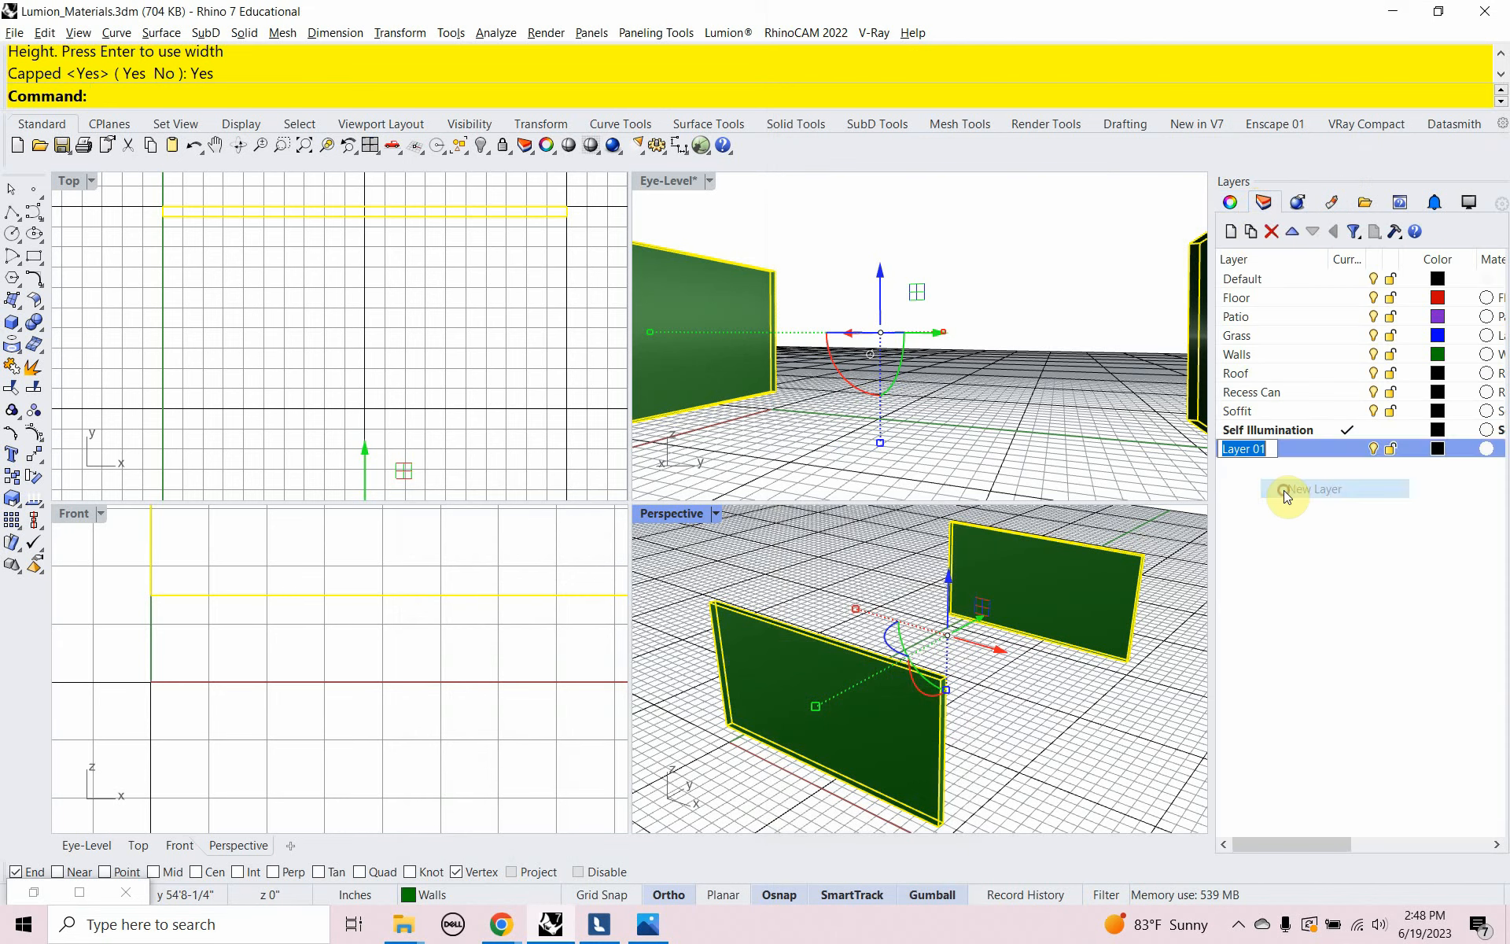
pyautogui.write('Metal')
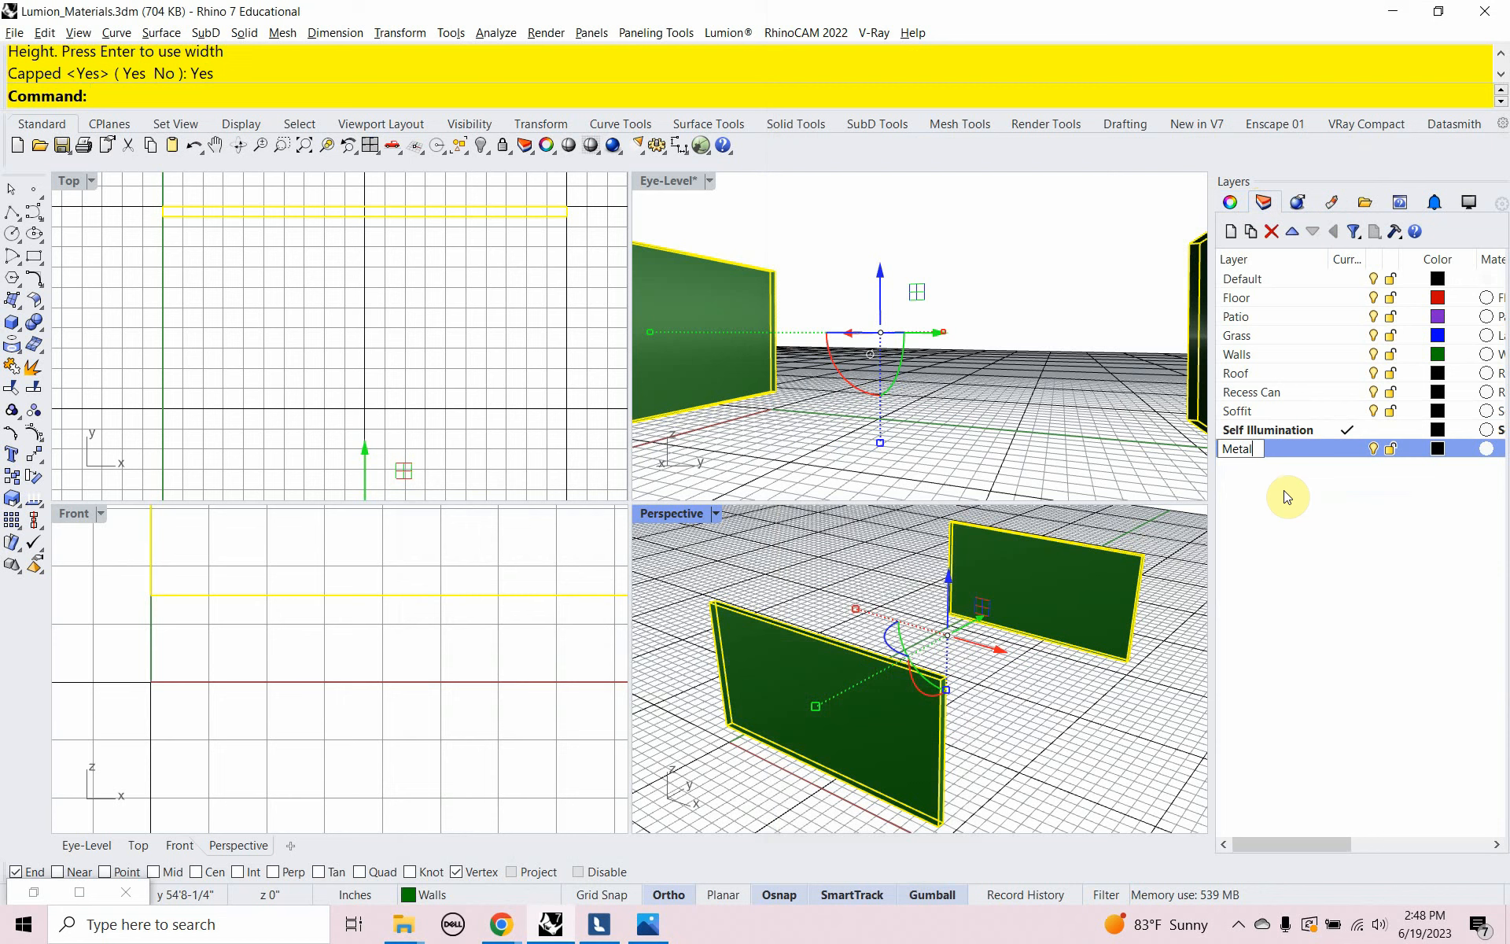
pyautogui.click(1306, 446)
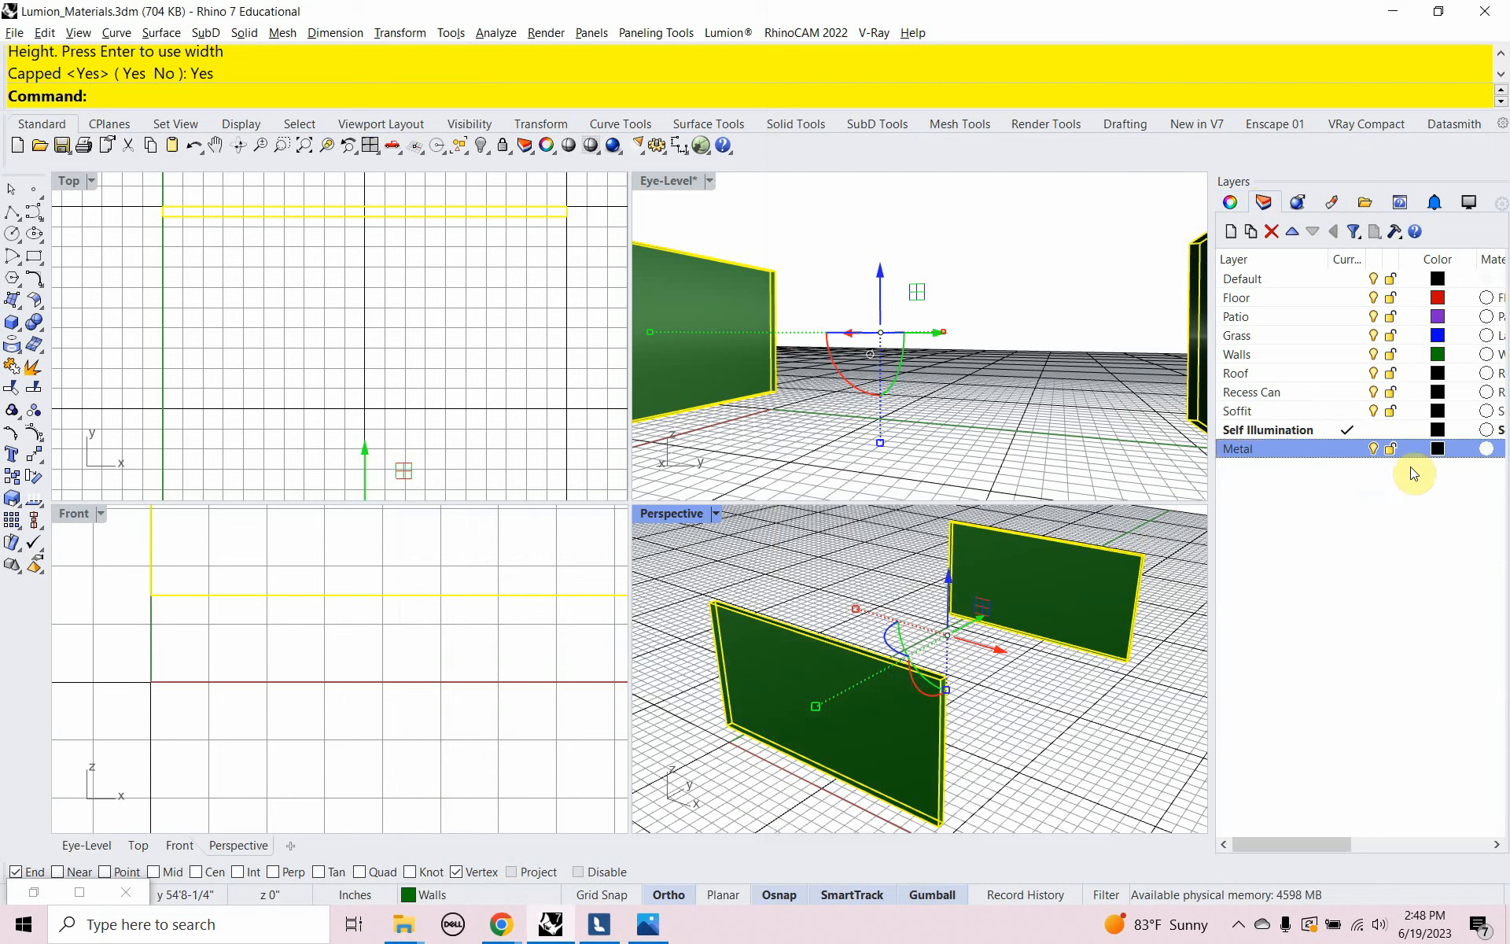
# Give the Metal layer a material named Aluminum, keeping the Plaster type
pyautogui.click(1489, 450)
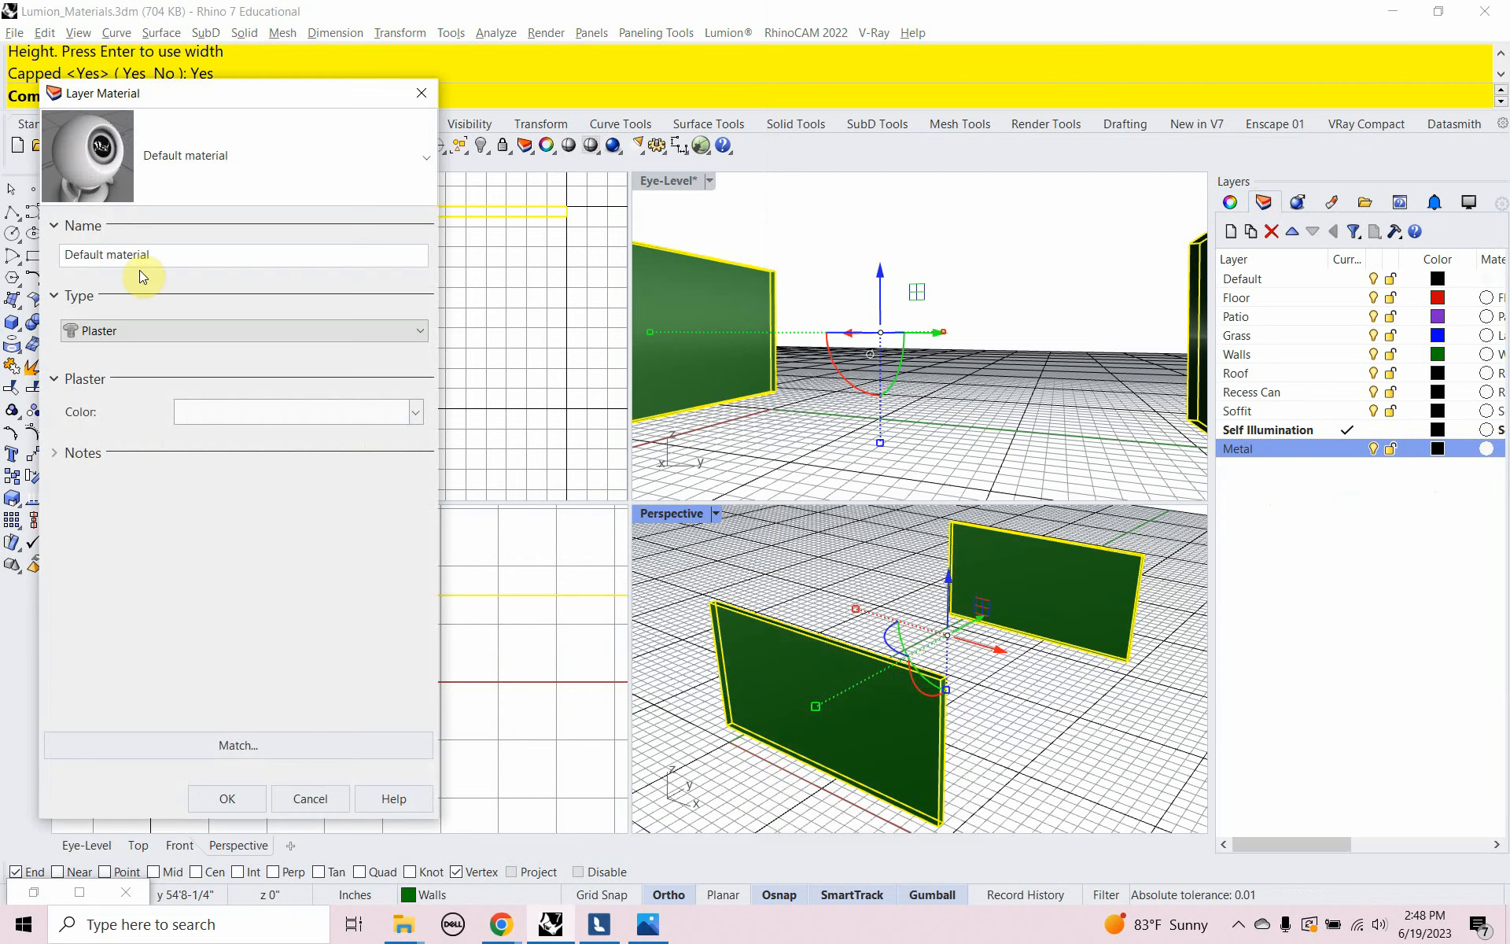
pyautogui.moveTo(134, 255); pyautogui.dragTo(57, 249)
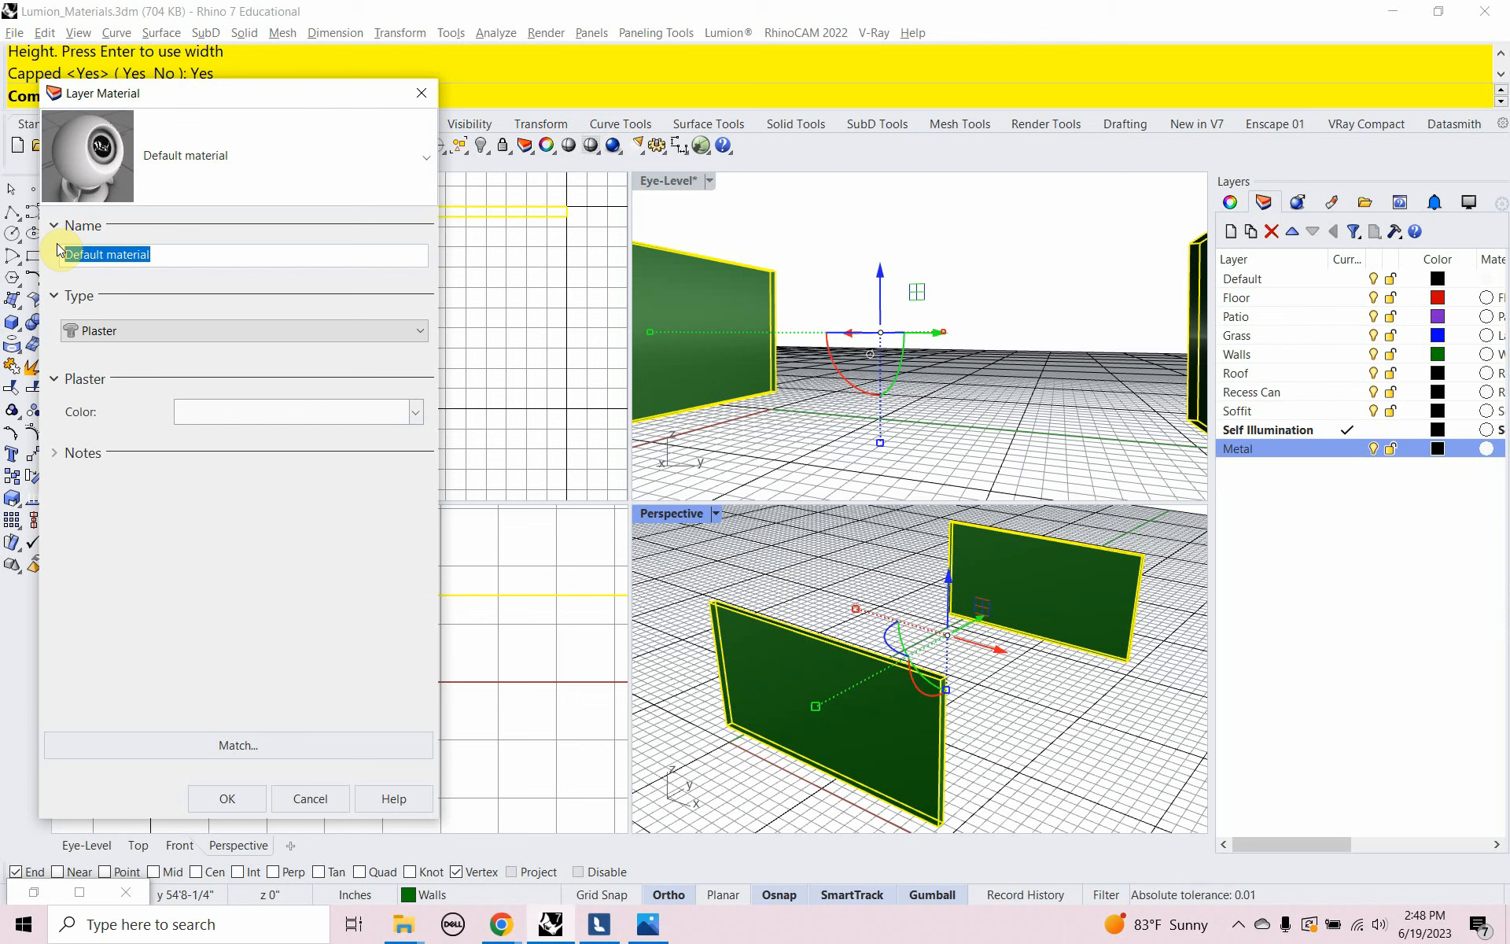
pyautogui.write('Aluminum')
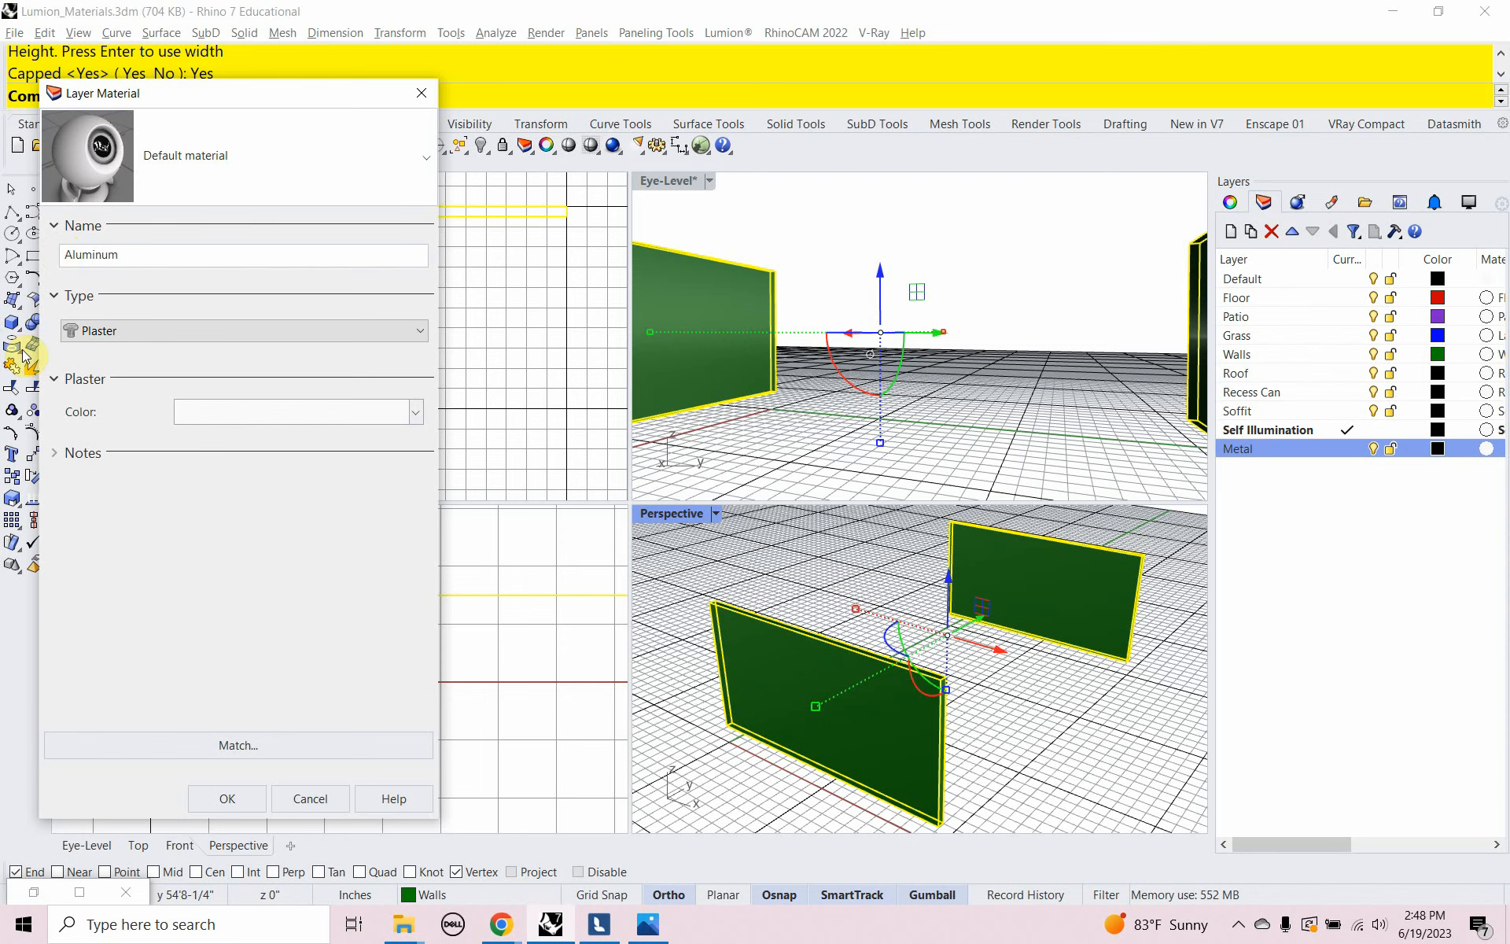
pyautogui.click(206, 799)
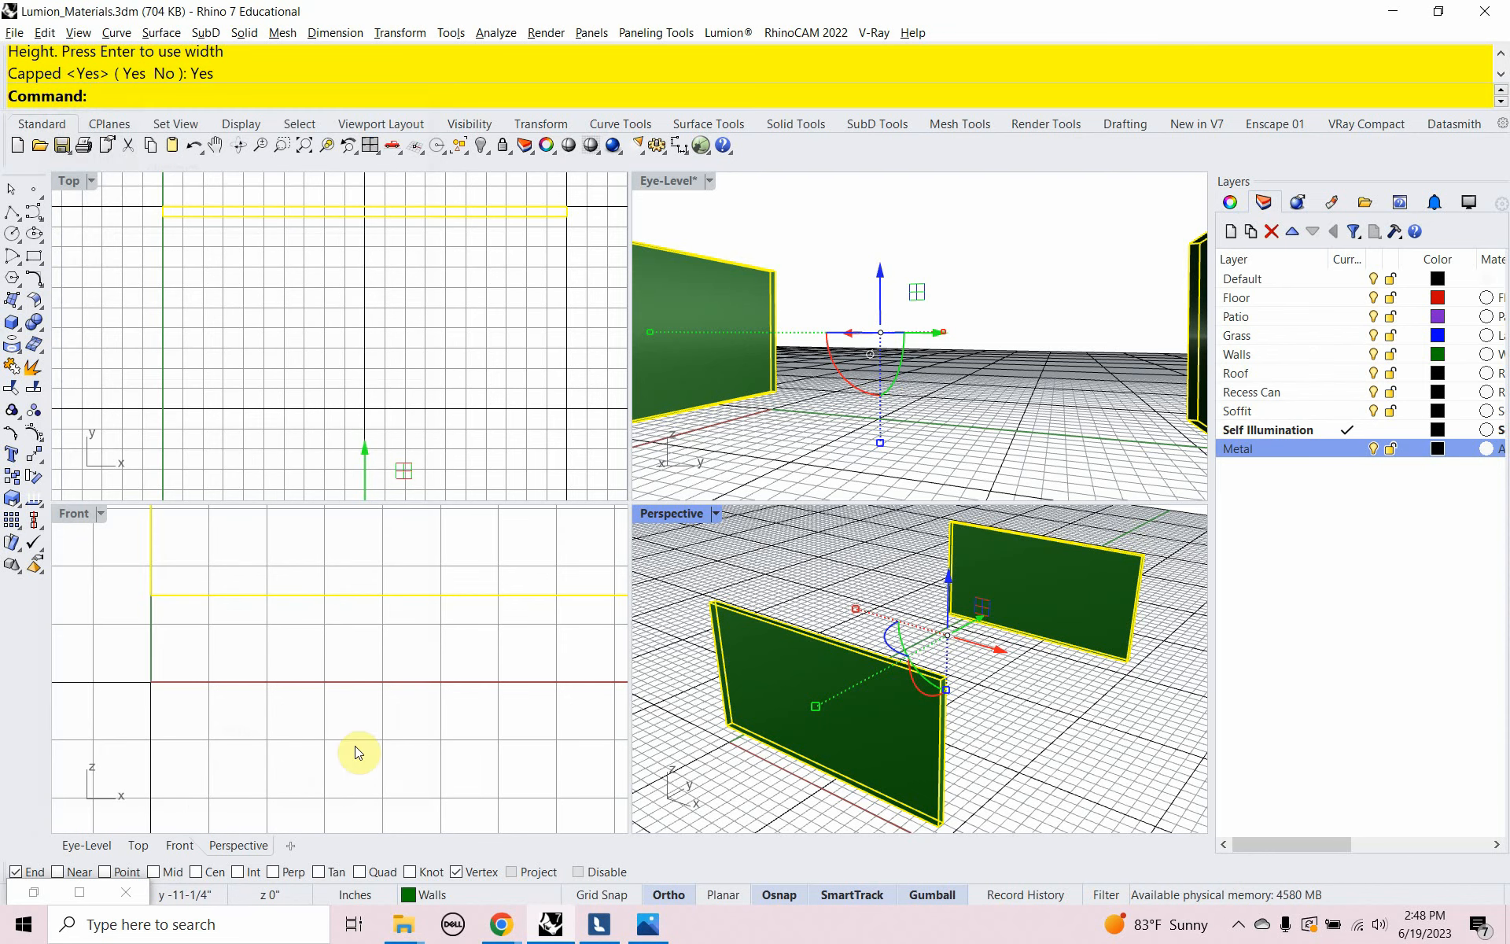
# Make Metal the current layer
pyautogui.click(1313, 448)
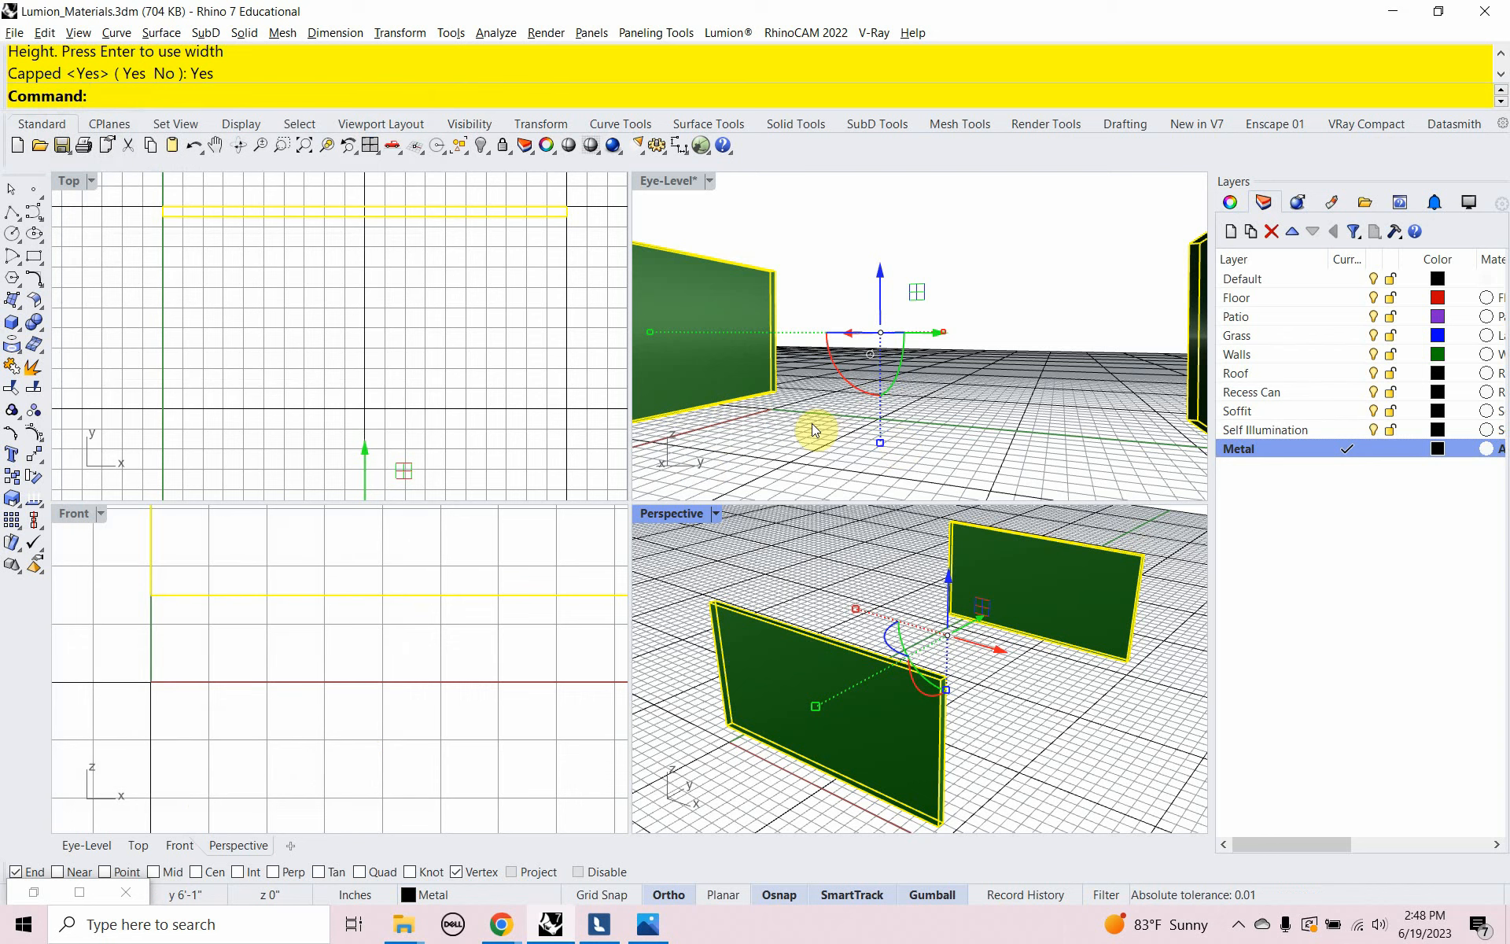
pyautogui.write('cylinder')
pyautogui.press('Return')
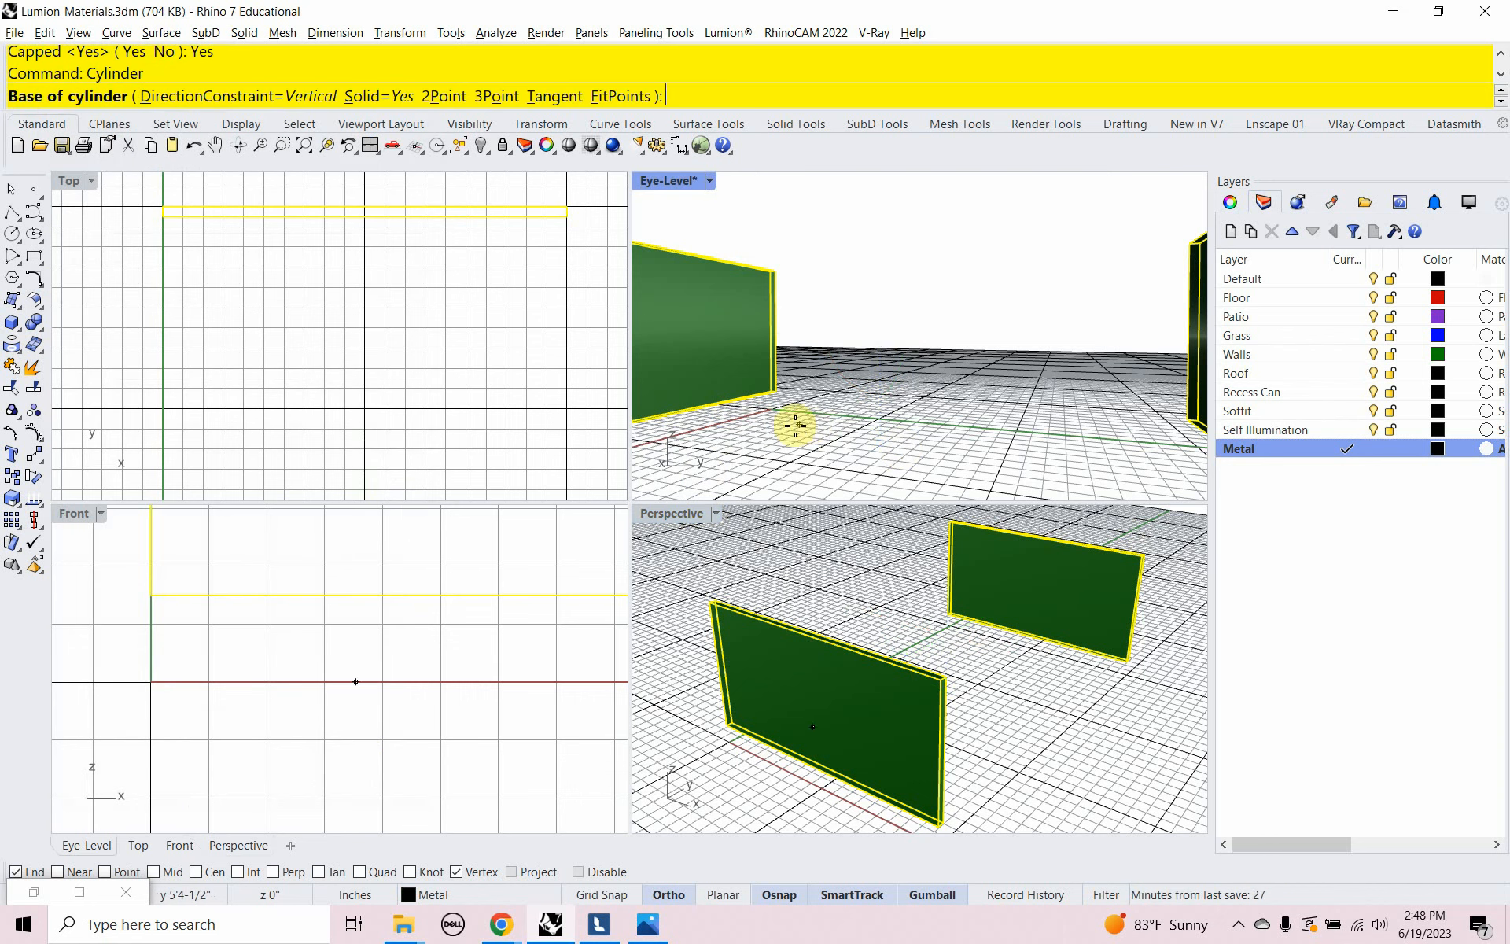
pyautogui.click(787, 425)
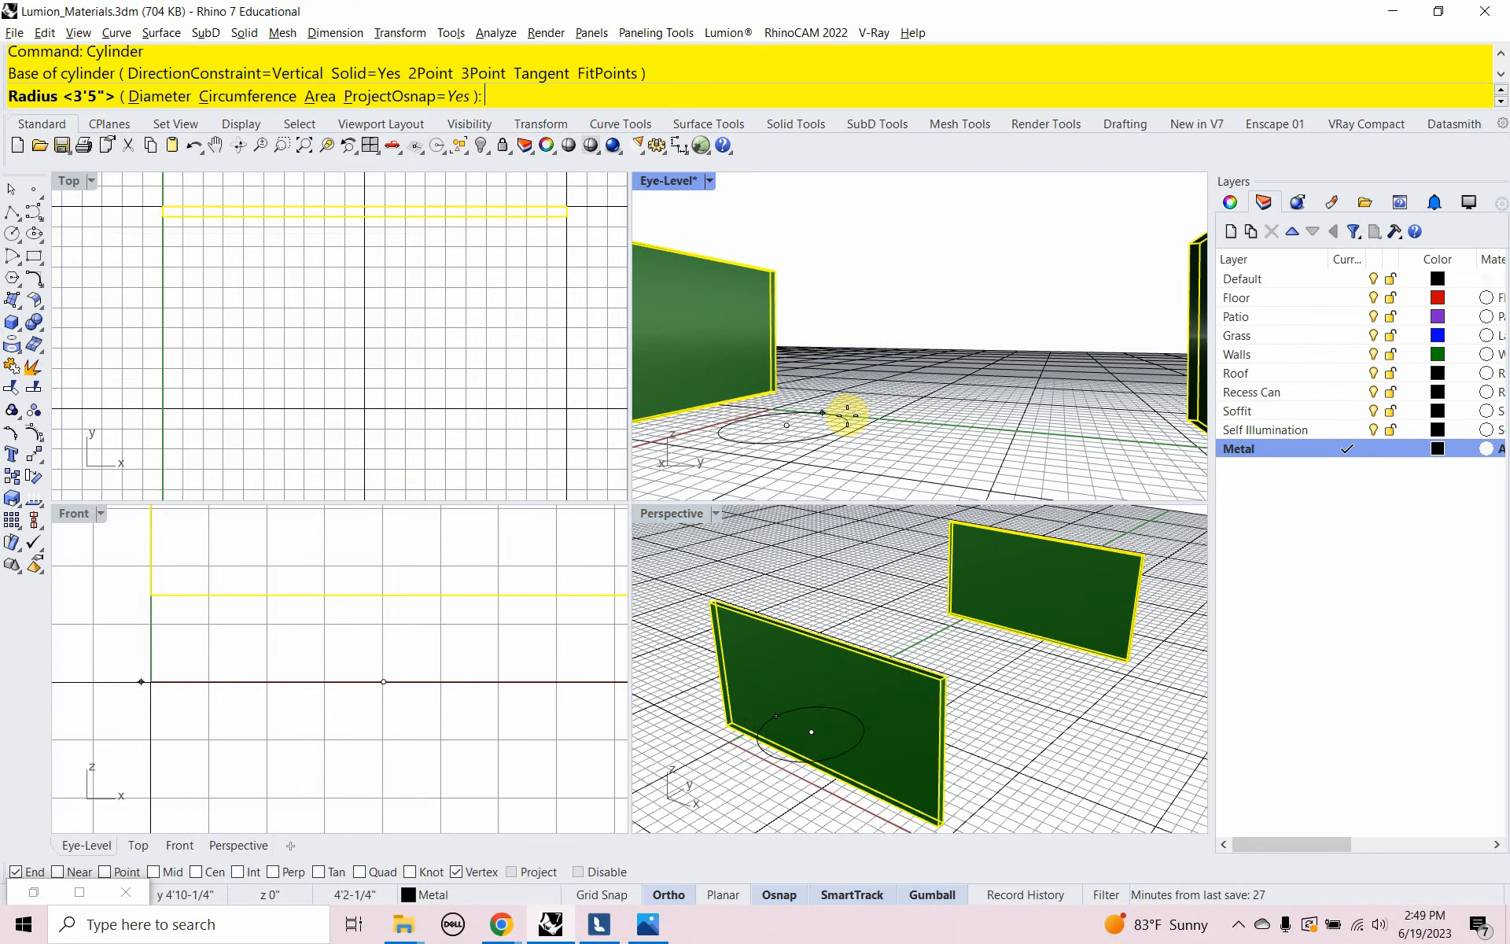
pyautogui.click(840, 414)
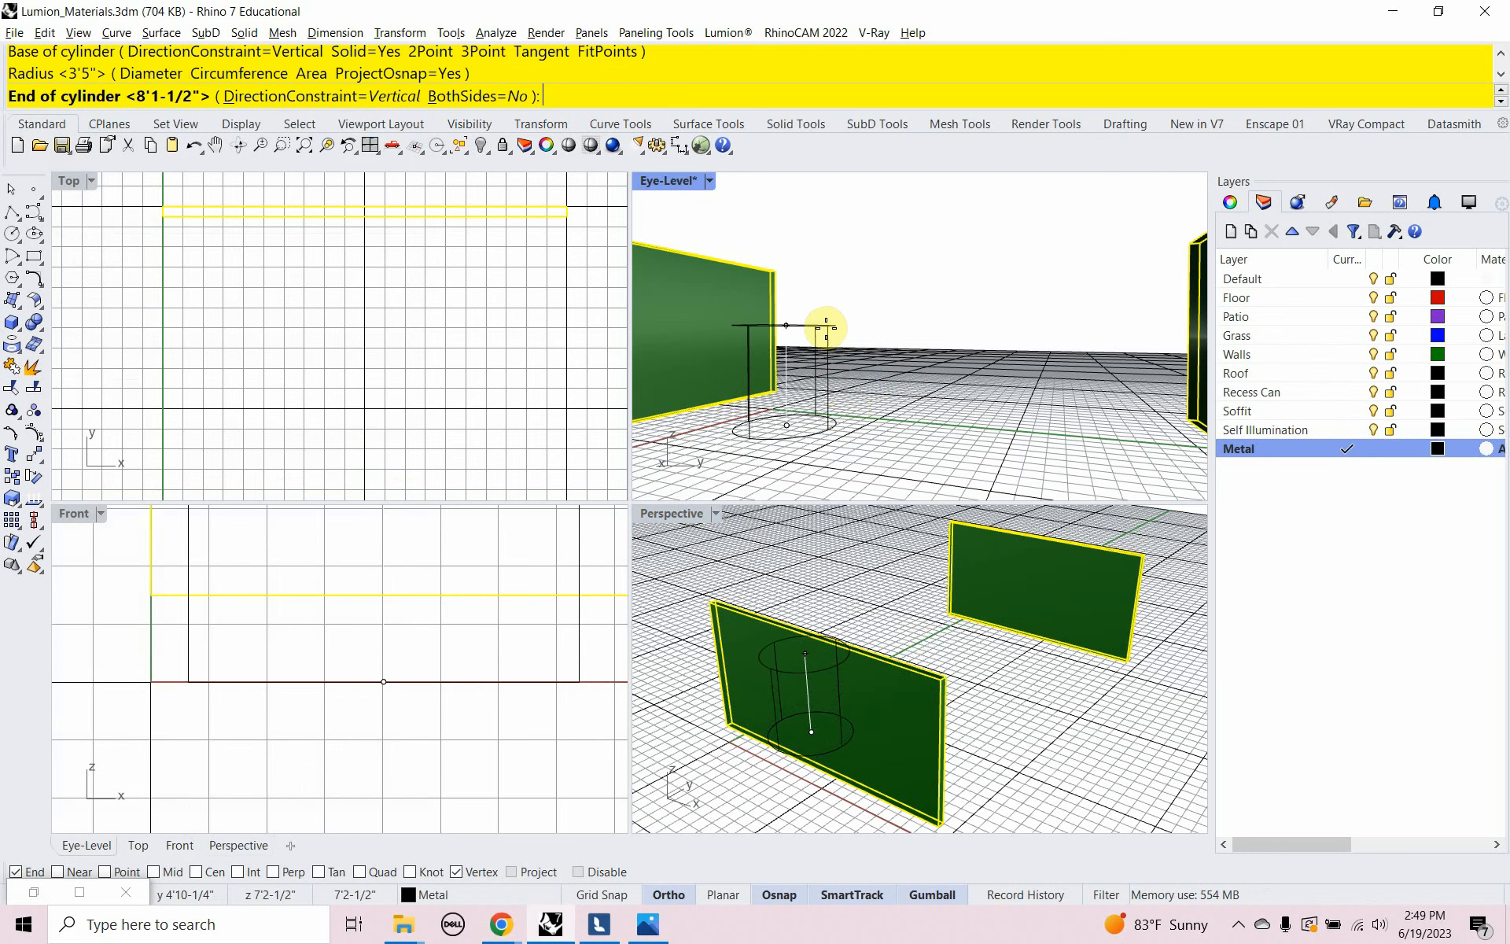
pyautogui.click(826, 323)
pyautogui.click(814, 397)
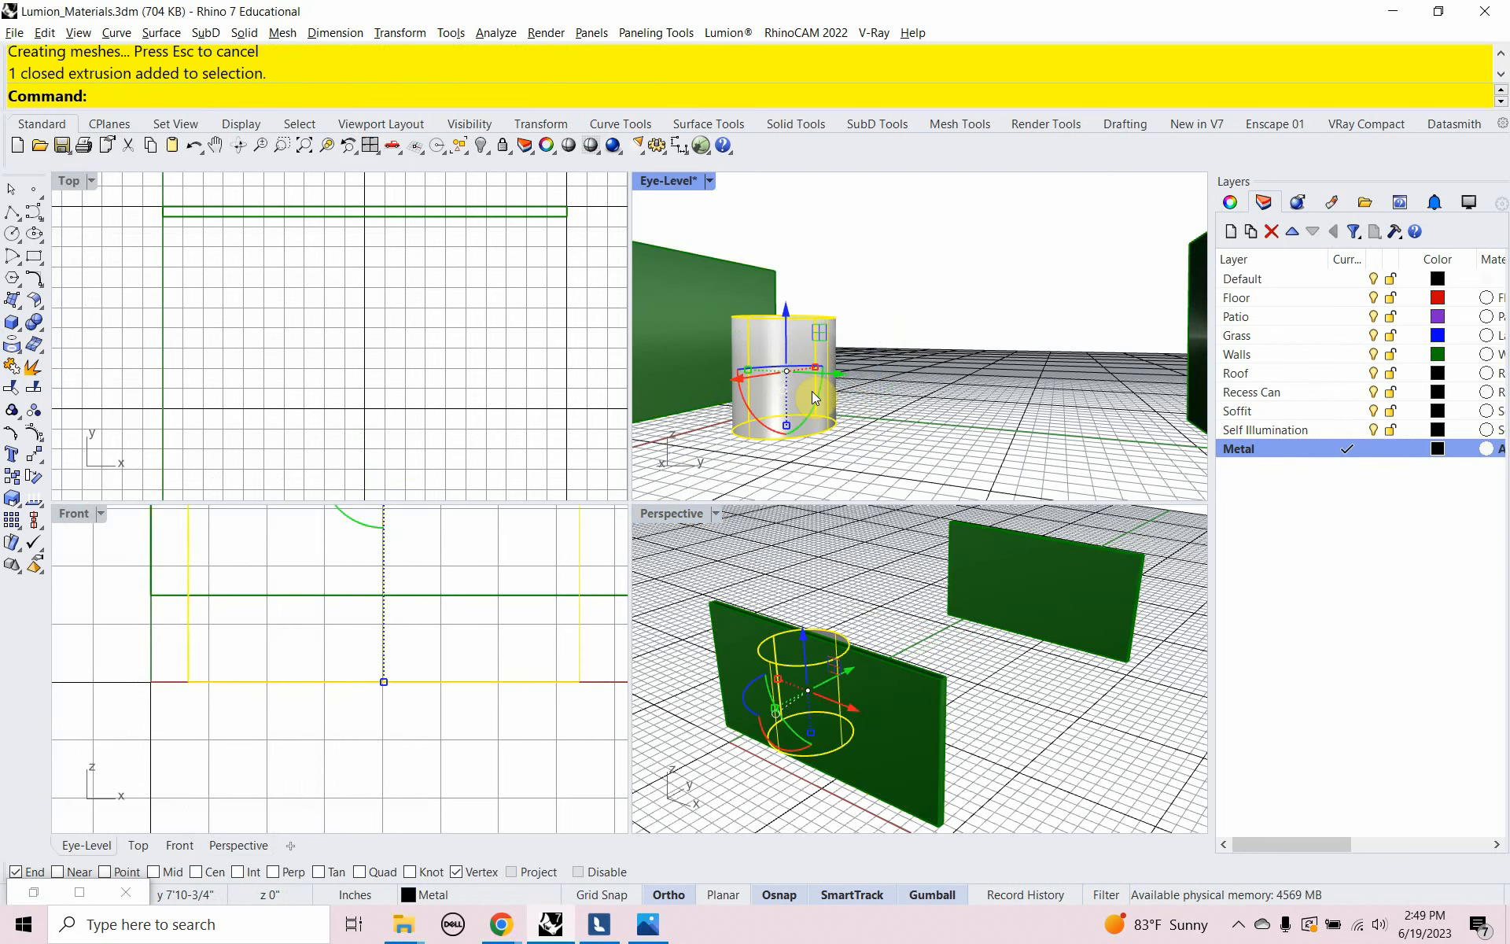
pyautogui.press('Delete')
# Draw a solid vertical cylinder on the Metal layer, standing on the ground at the near end of the first wall
pyautogui.write('Cylinder')
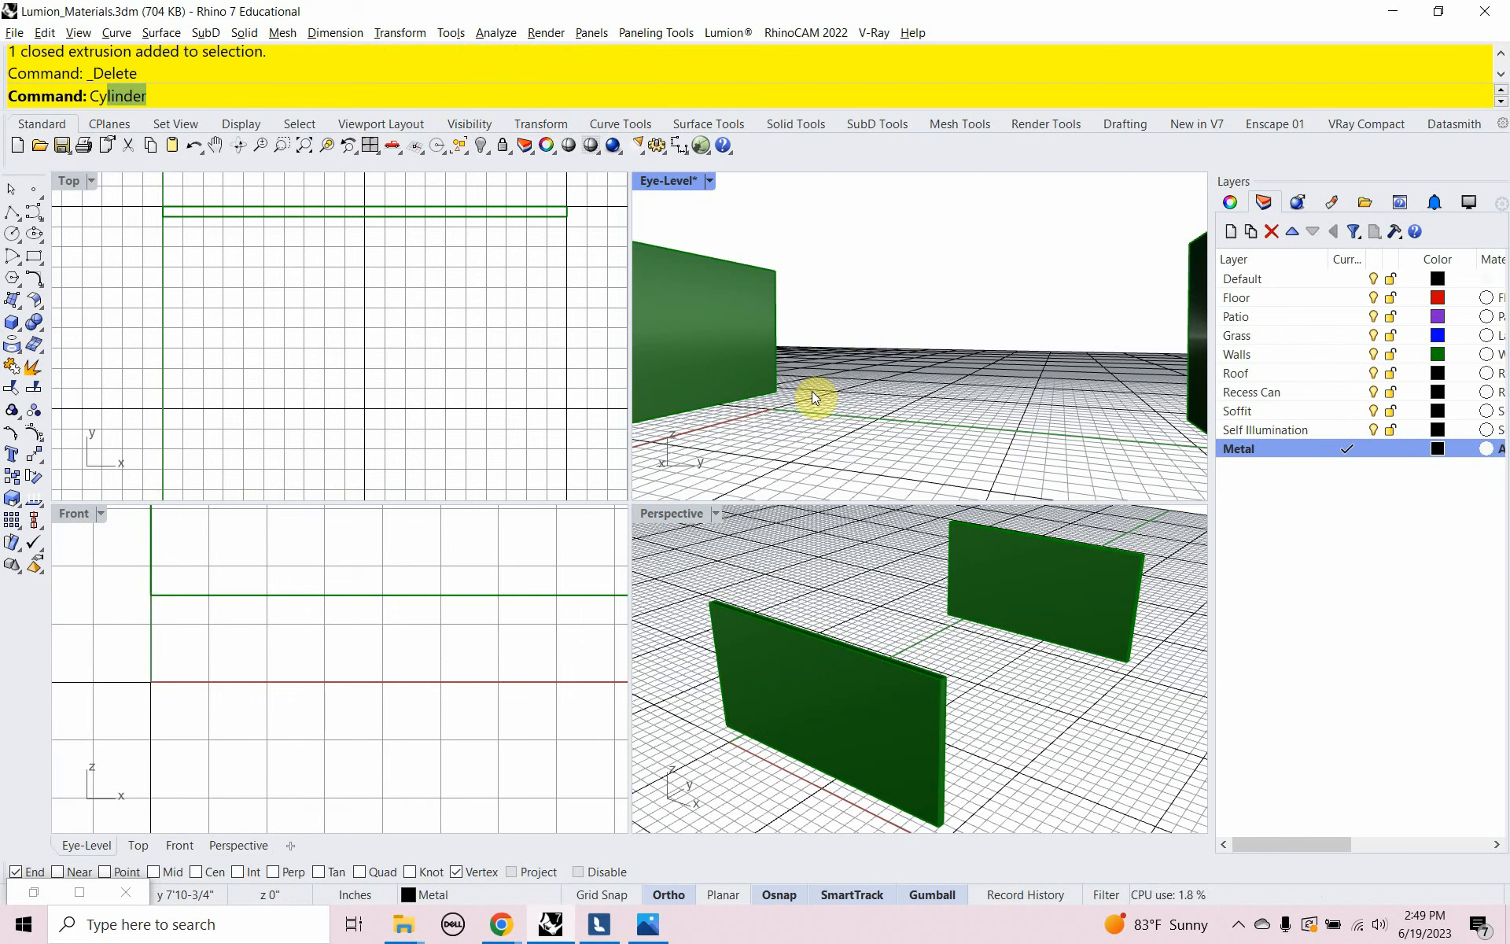
pyautogui.press('Return')
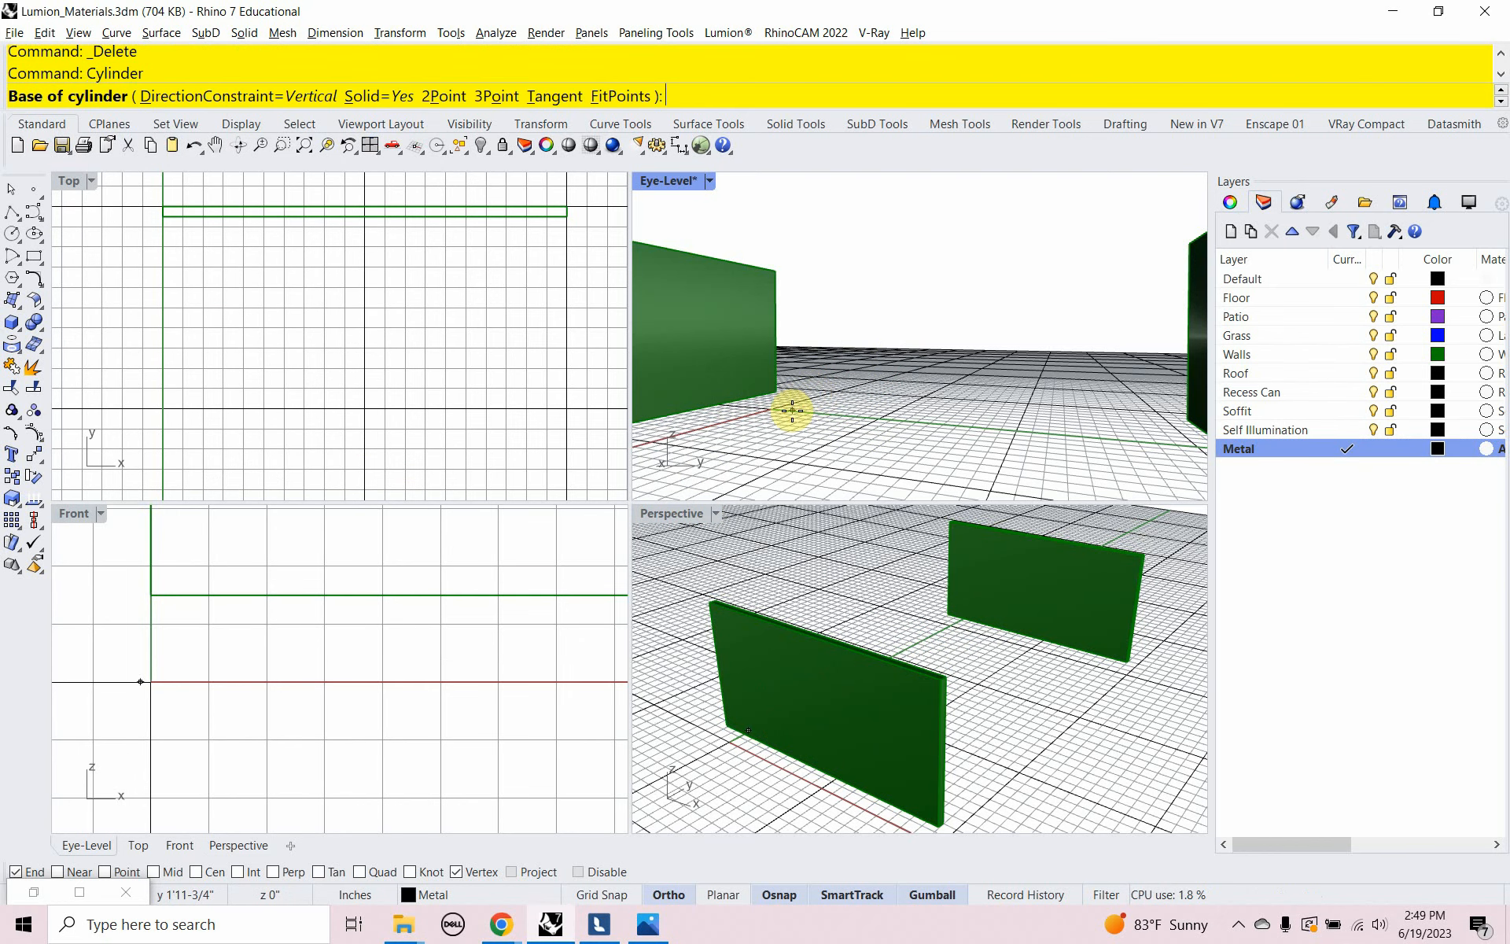
pyautogui.click(789, 408)
pyautogui.click(784, 416)
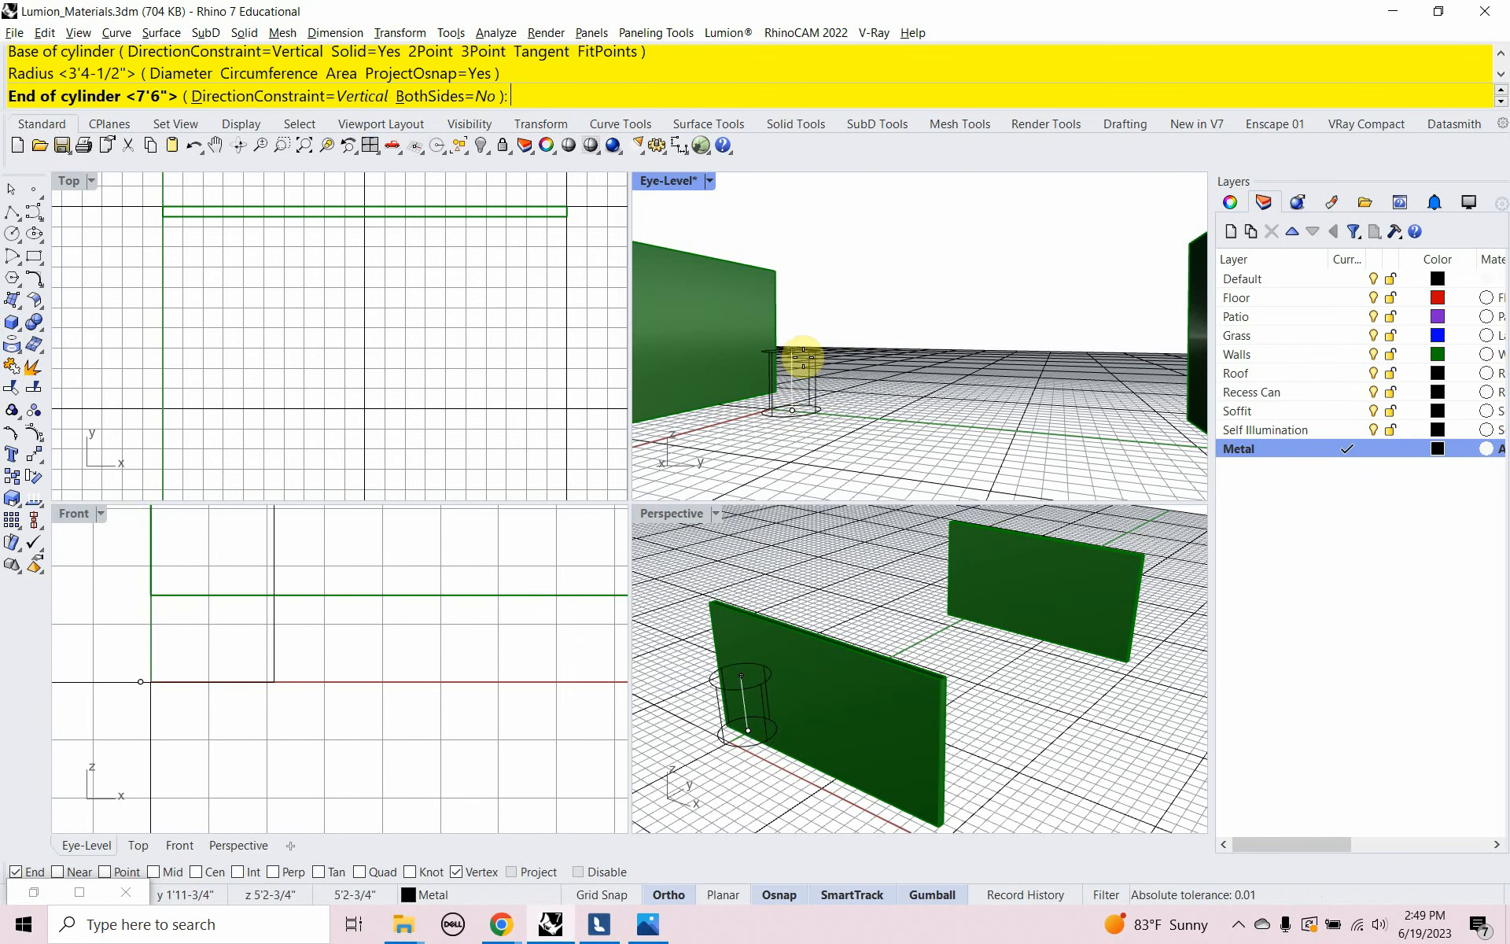
pyautogui.click(803, 316)
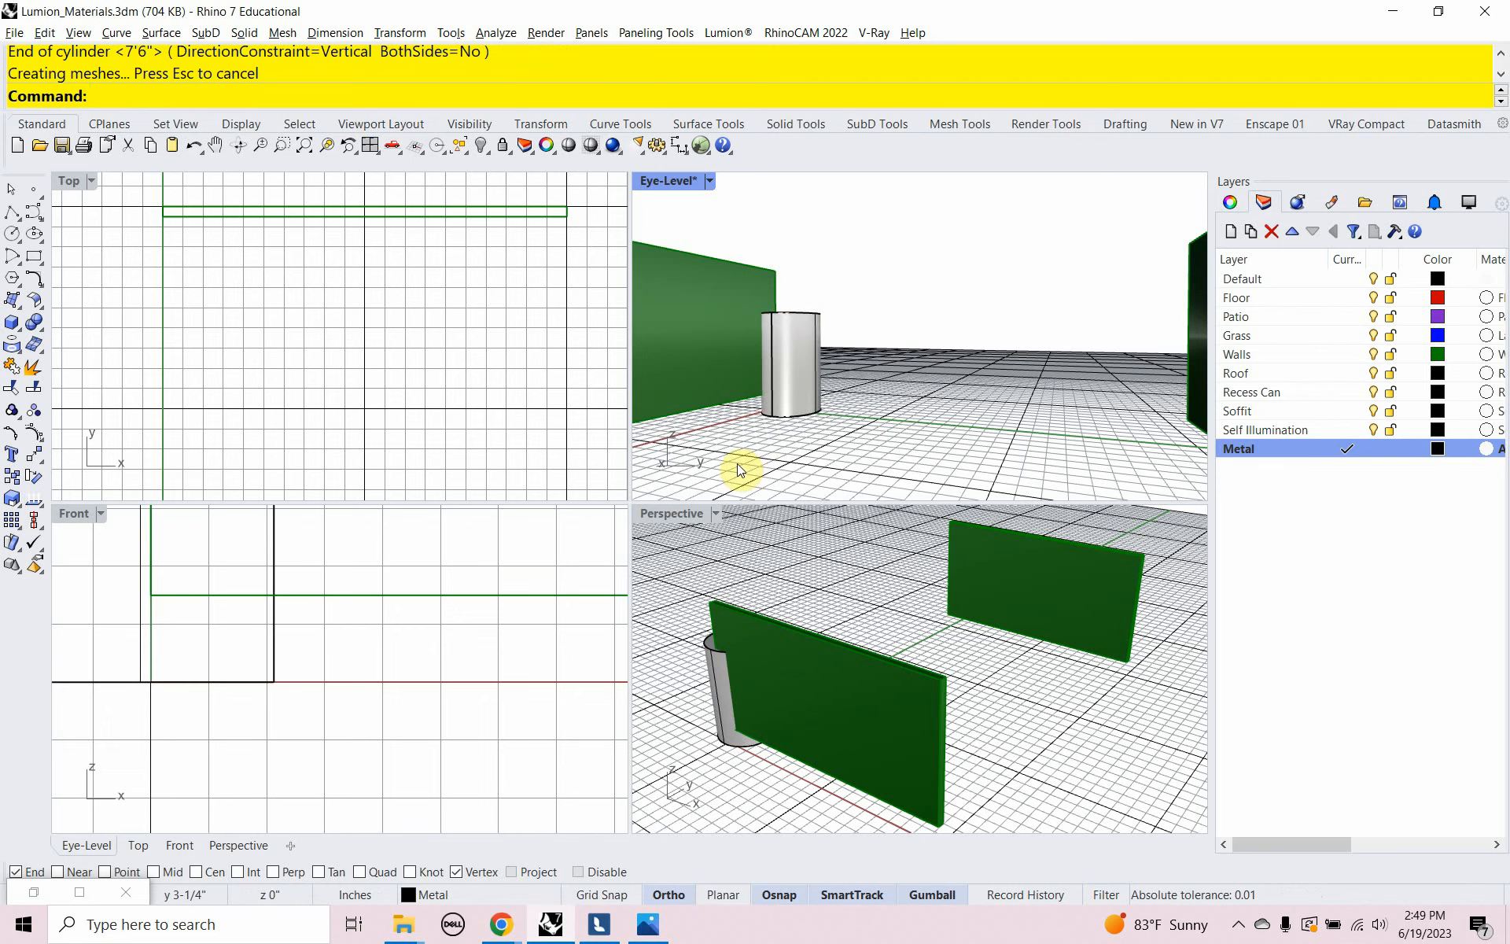
# Move the cylinder straight up so its base lines up with the wall's bottom edge
pyautogui.scroll(-4, 388, 661)
pyautogui.scroll(3, 297, 704)
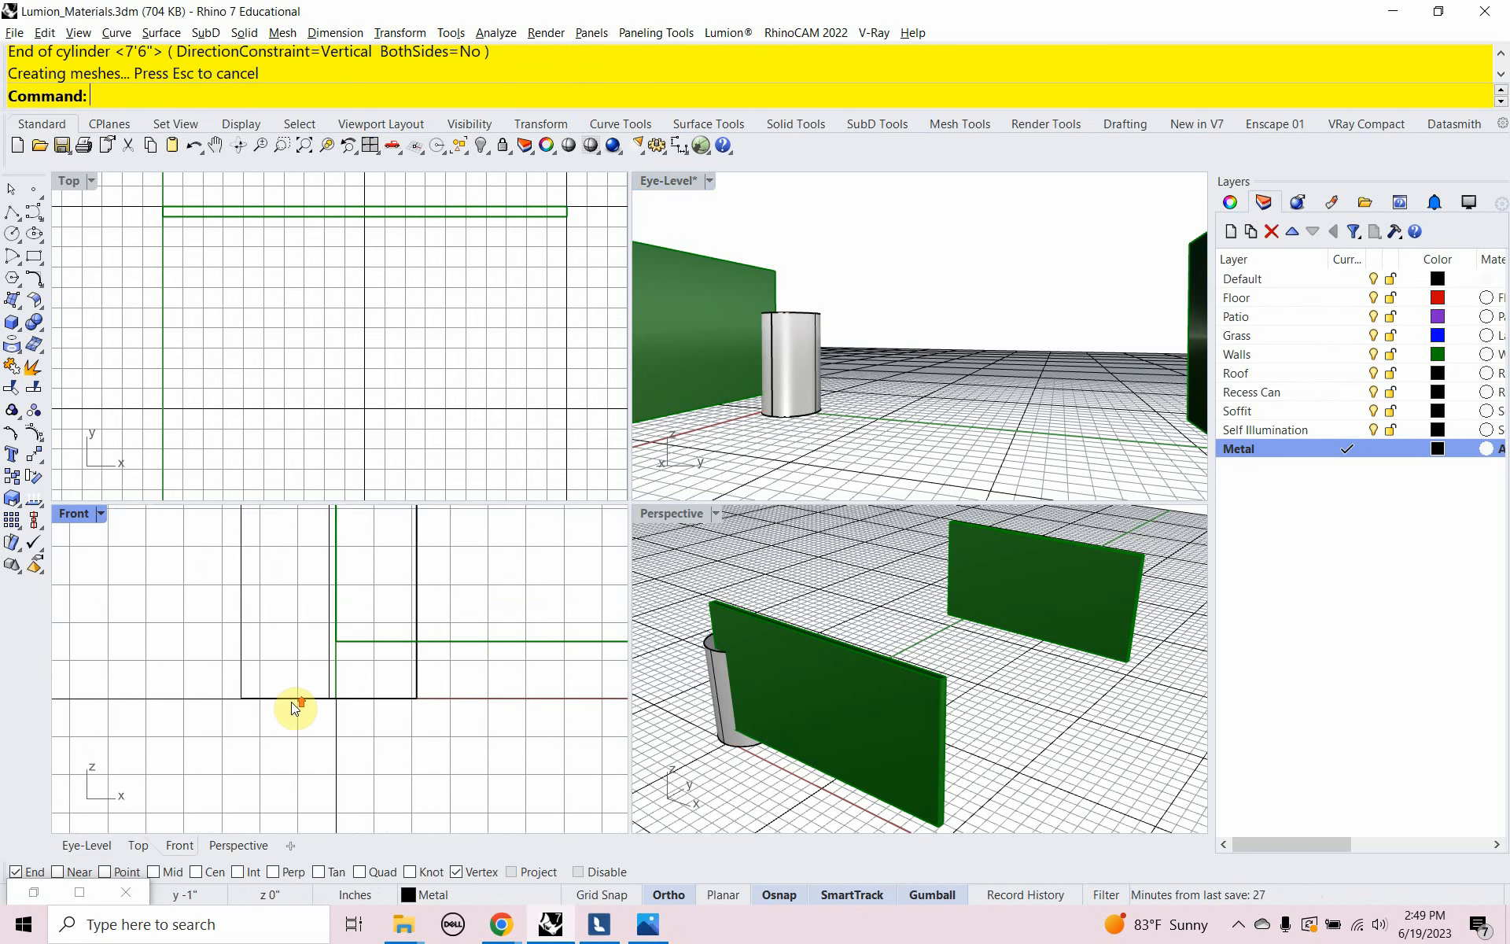
pyautogui.click(292, 699)
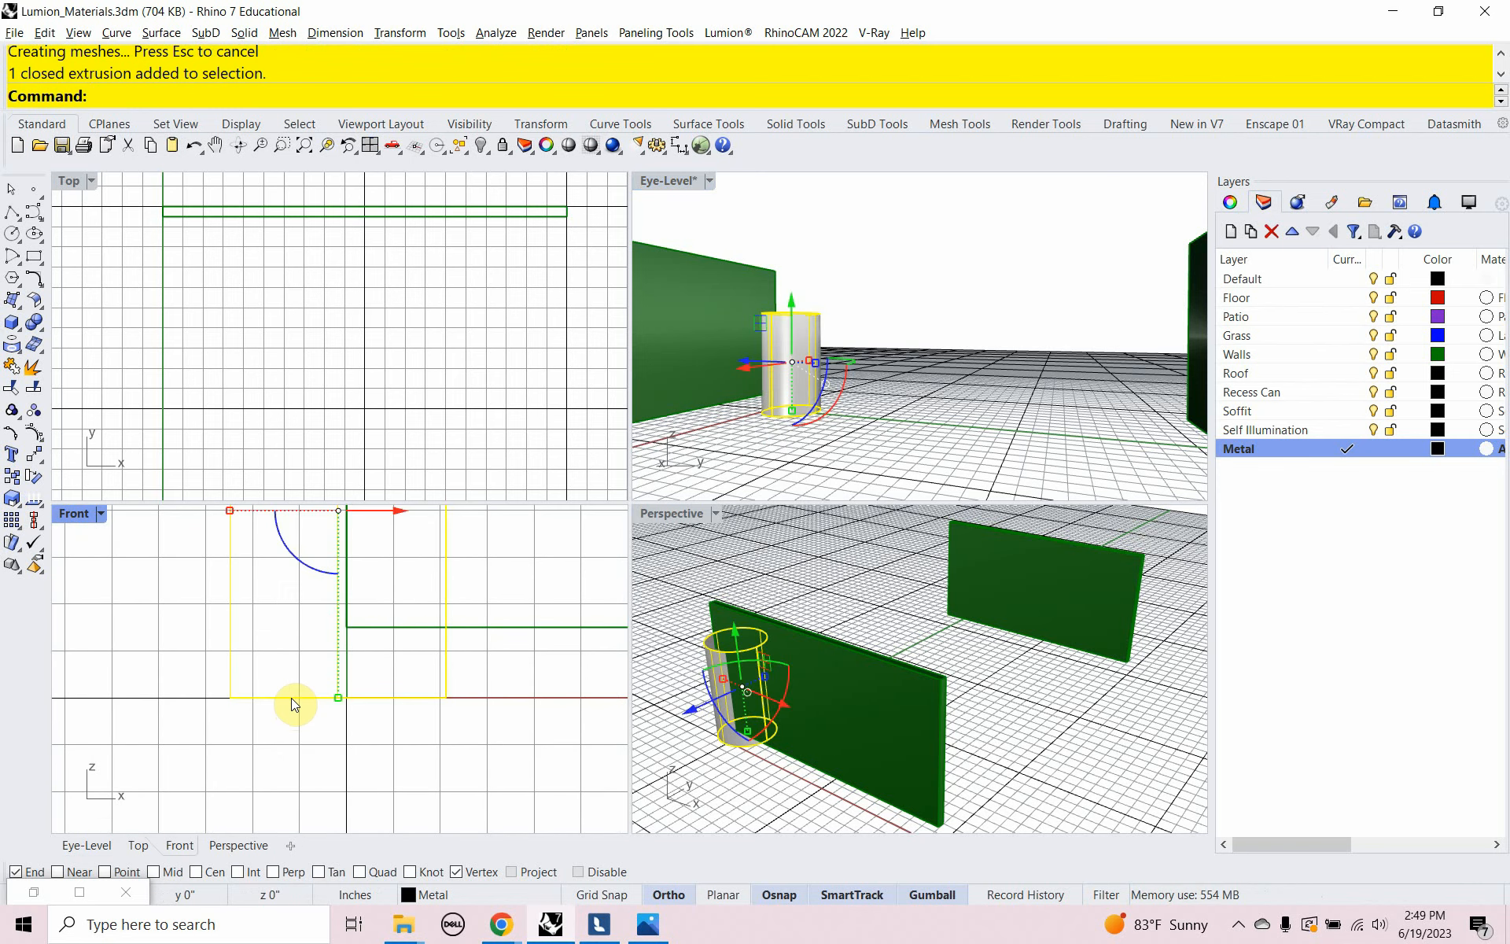
pyautogui.write('Move')
pyautogui.press('Return')
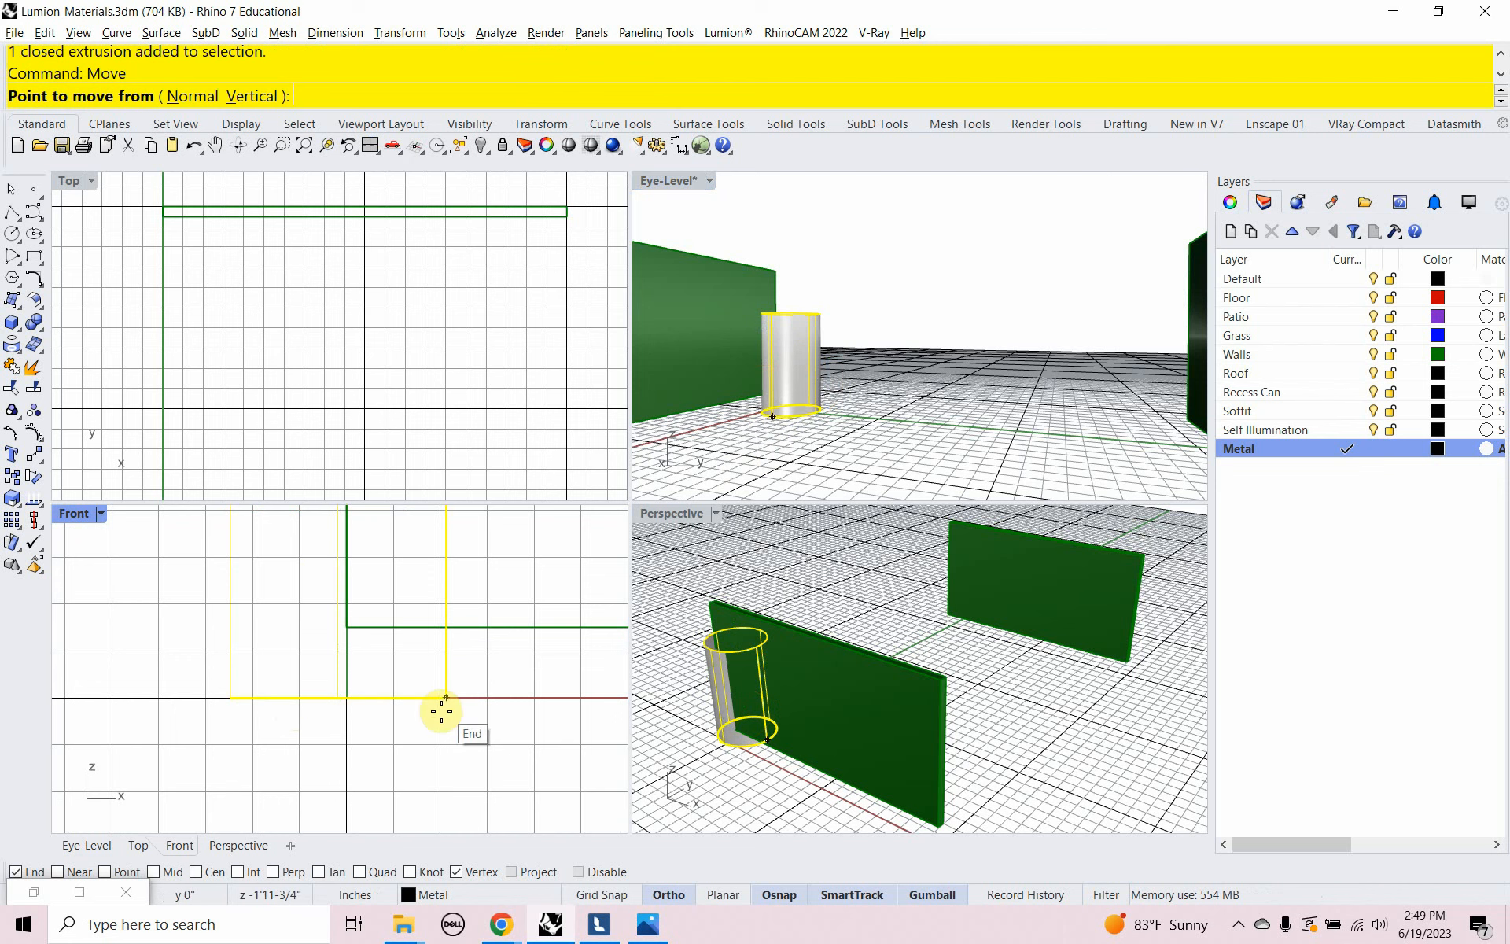
pyautogui.click(441, 711)
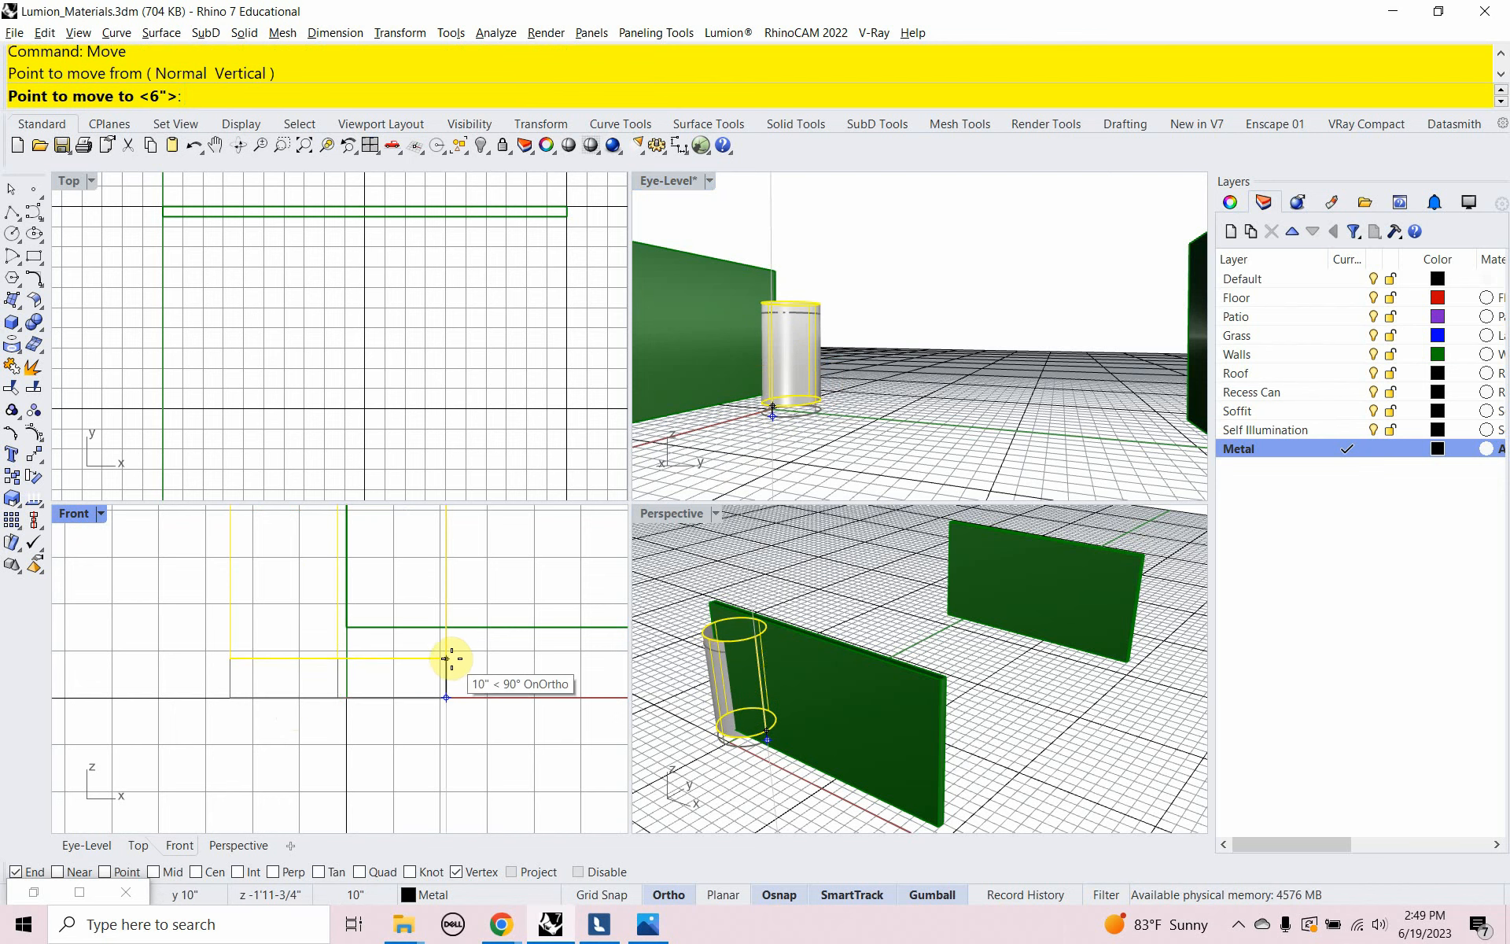
pyautogui.click(351, 627)
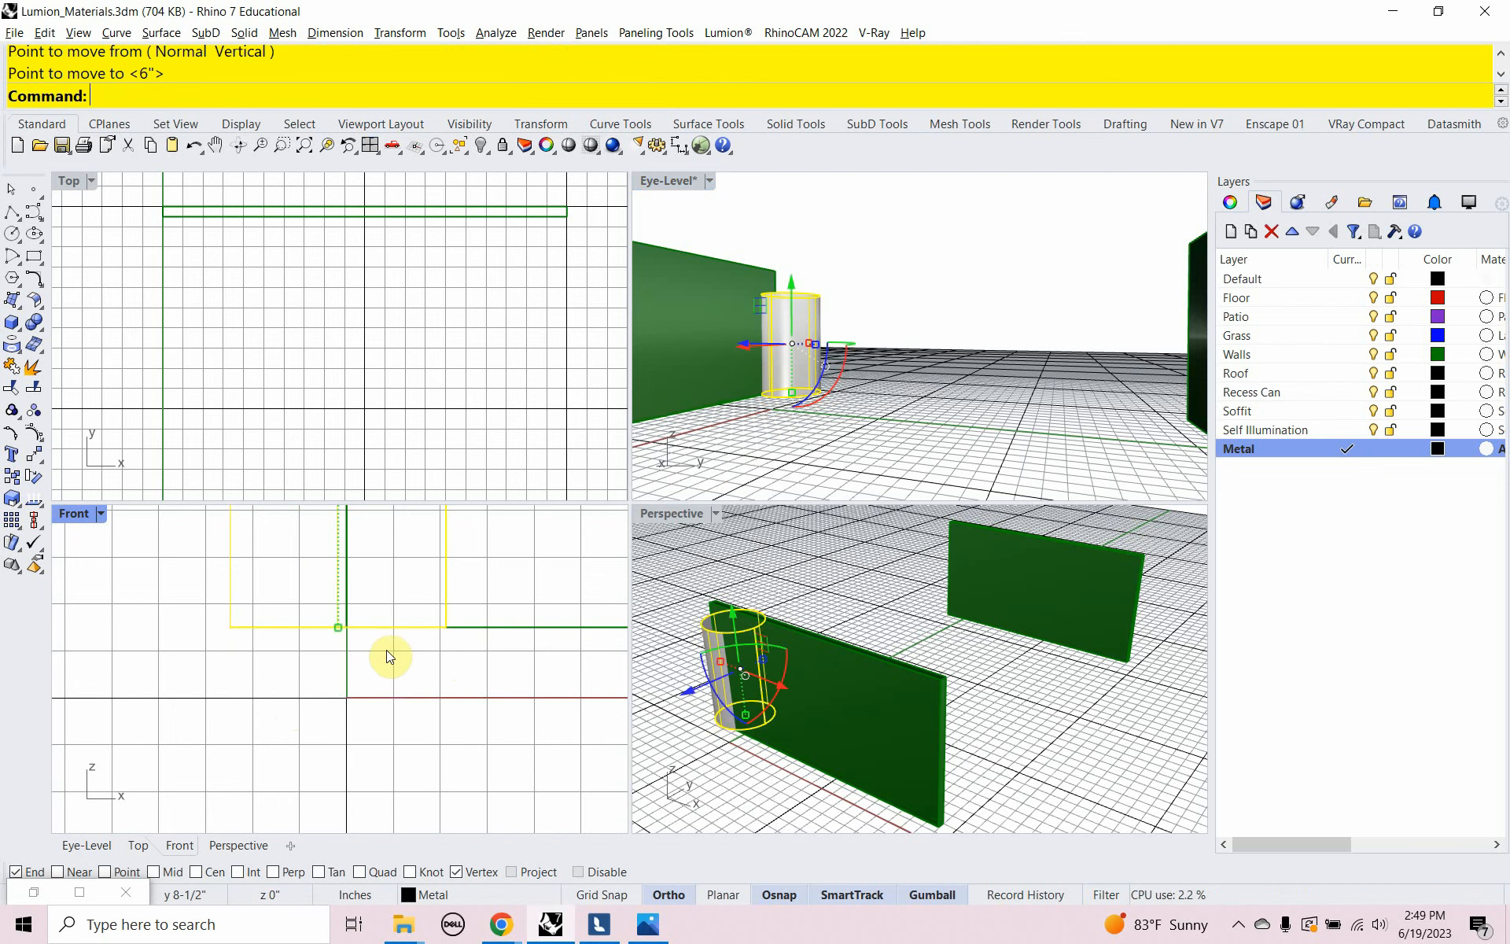
pyautogui.click(470, 662)
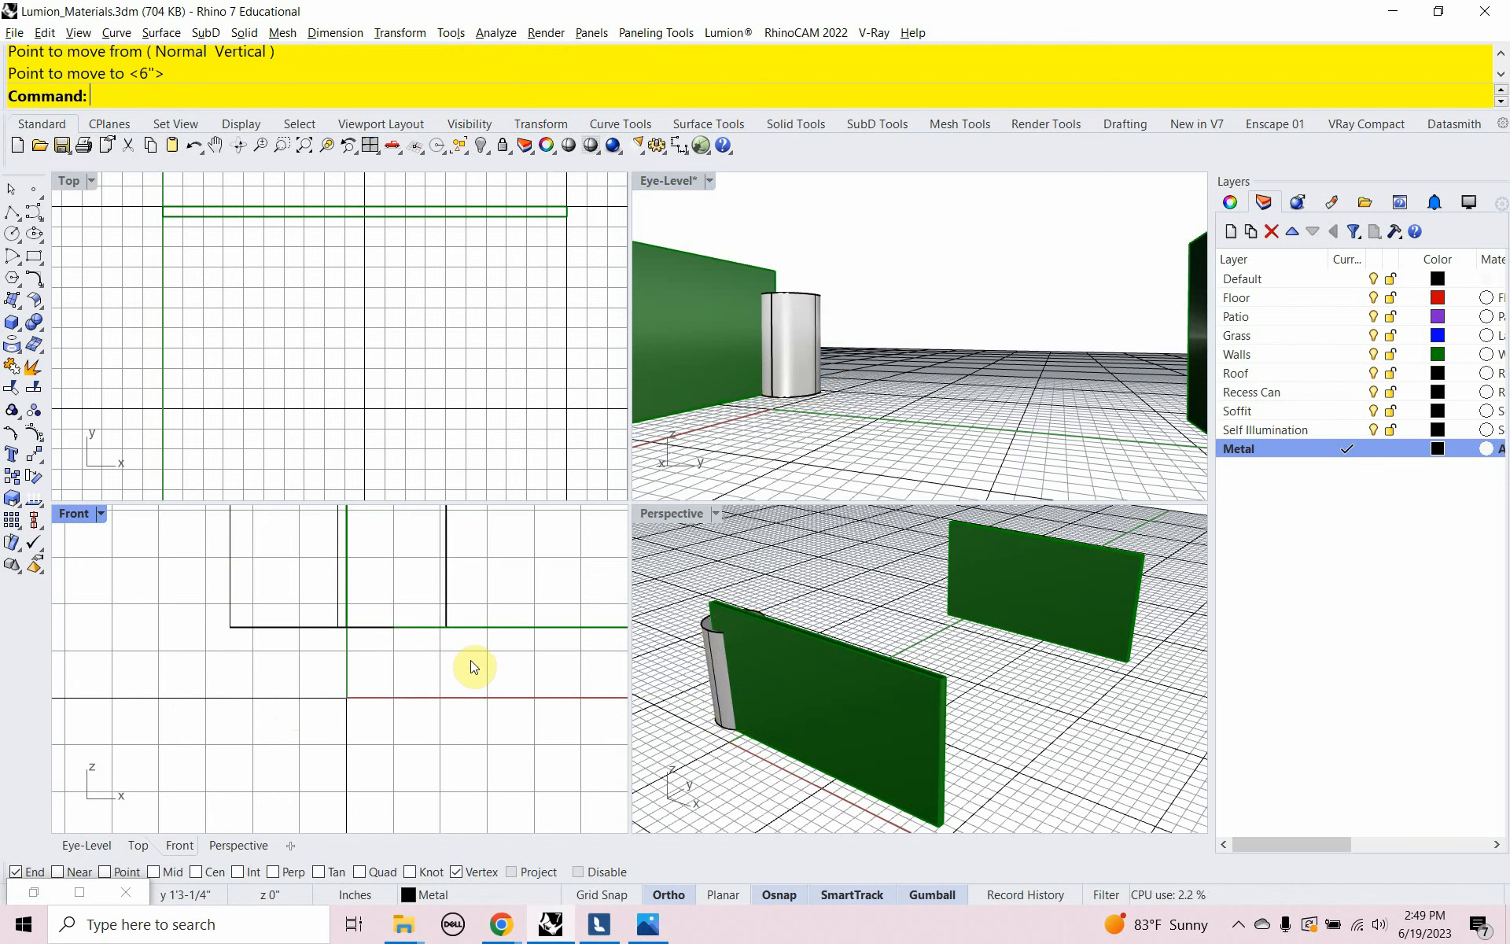
# Shift the cylinder horizontally in plan, clear of the wall and into the space between the two walls, and save the Rhino file
pyautogui.click(784, 349)
pyautogui.scroll(-4, 506, 364)
pyautogui.moveTo(506, 364); pyautogui.dragTo(507, 295, button='right')
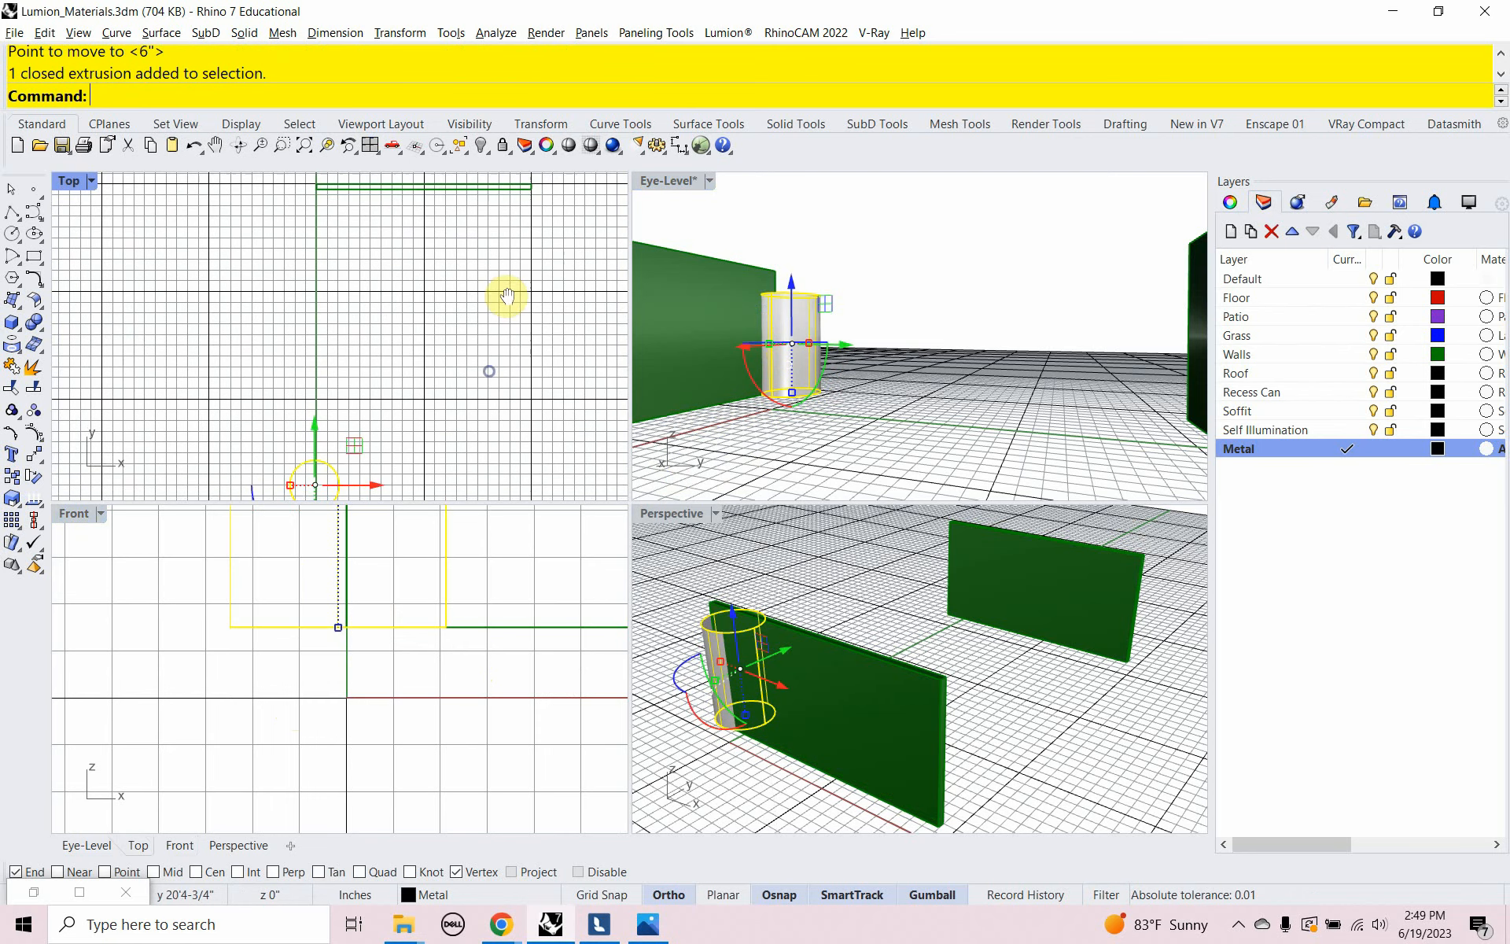
pyautogui.moveTo(444, 415); pyautogui.dragTo(465, 347, button='right')
pyautogui.scroll(2, 348, 442)
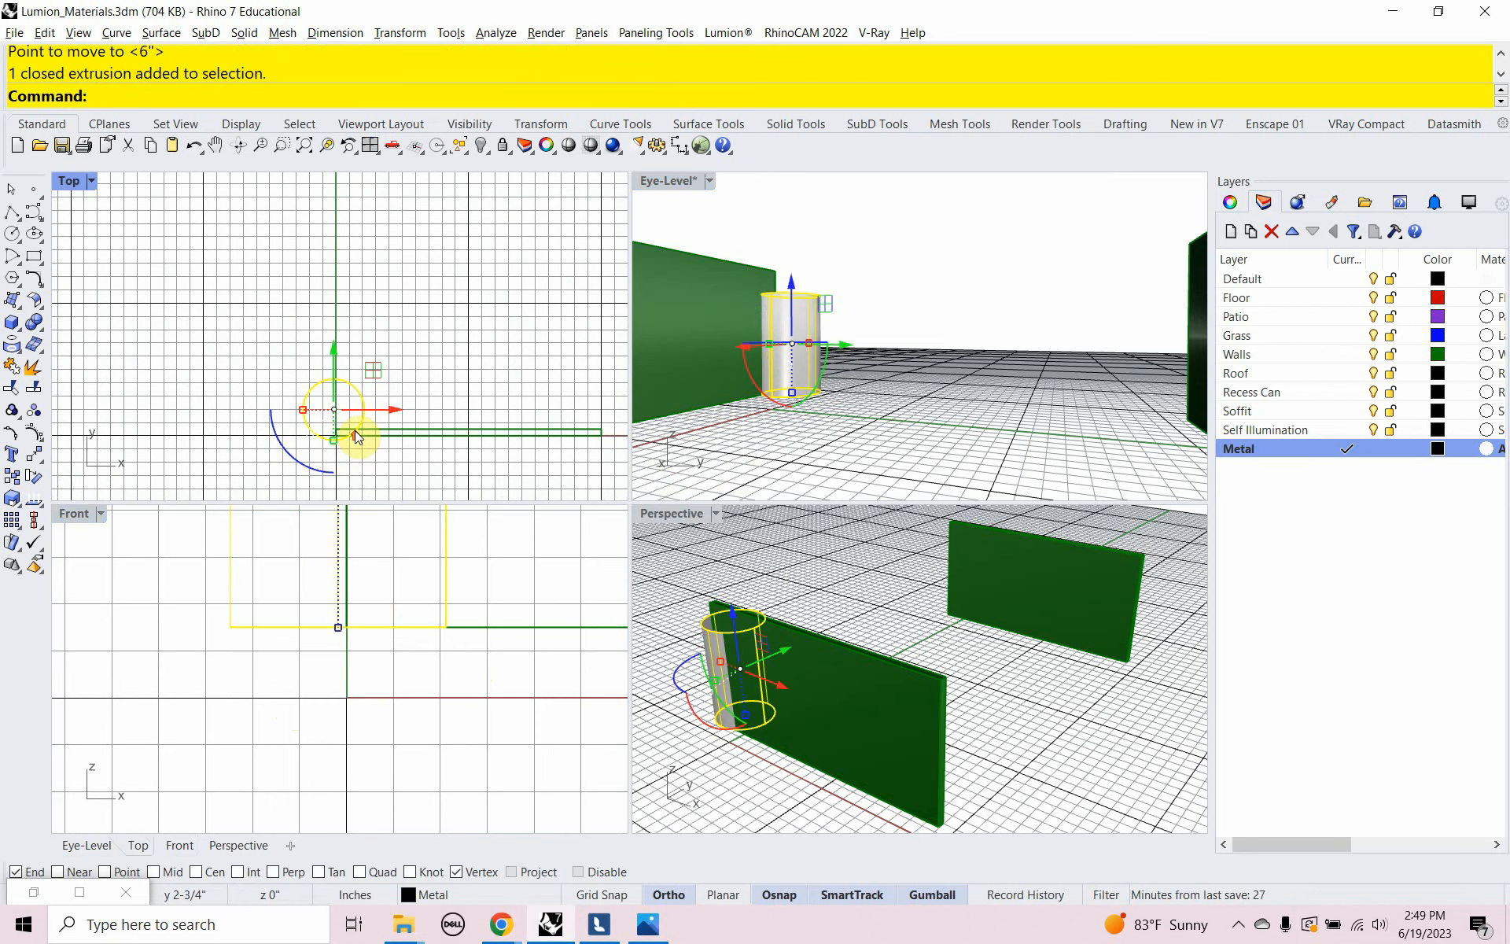
pyautogui.click(375, 394)
pyautogui.click(363, 393)
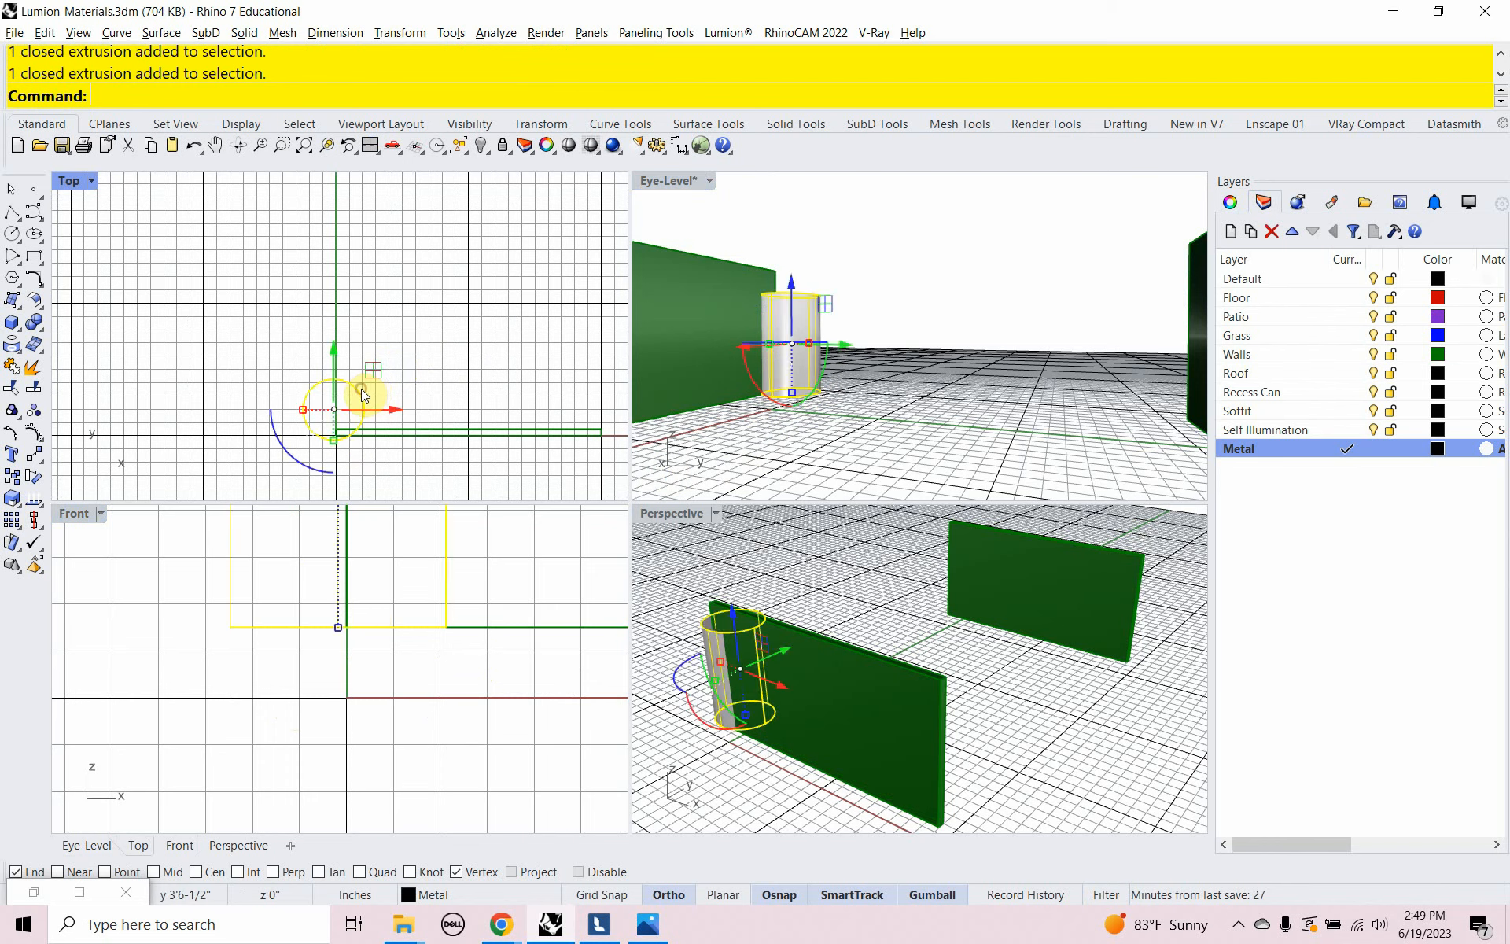
pyautogui.moveTo(379, 370); pyautogui.dragTo(448, 317)
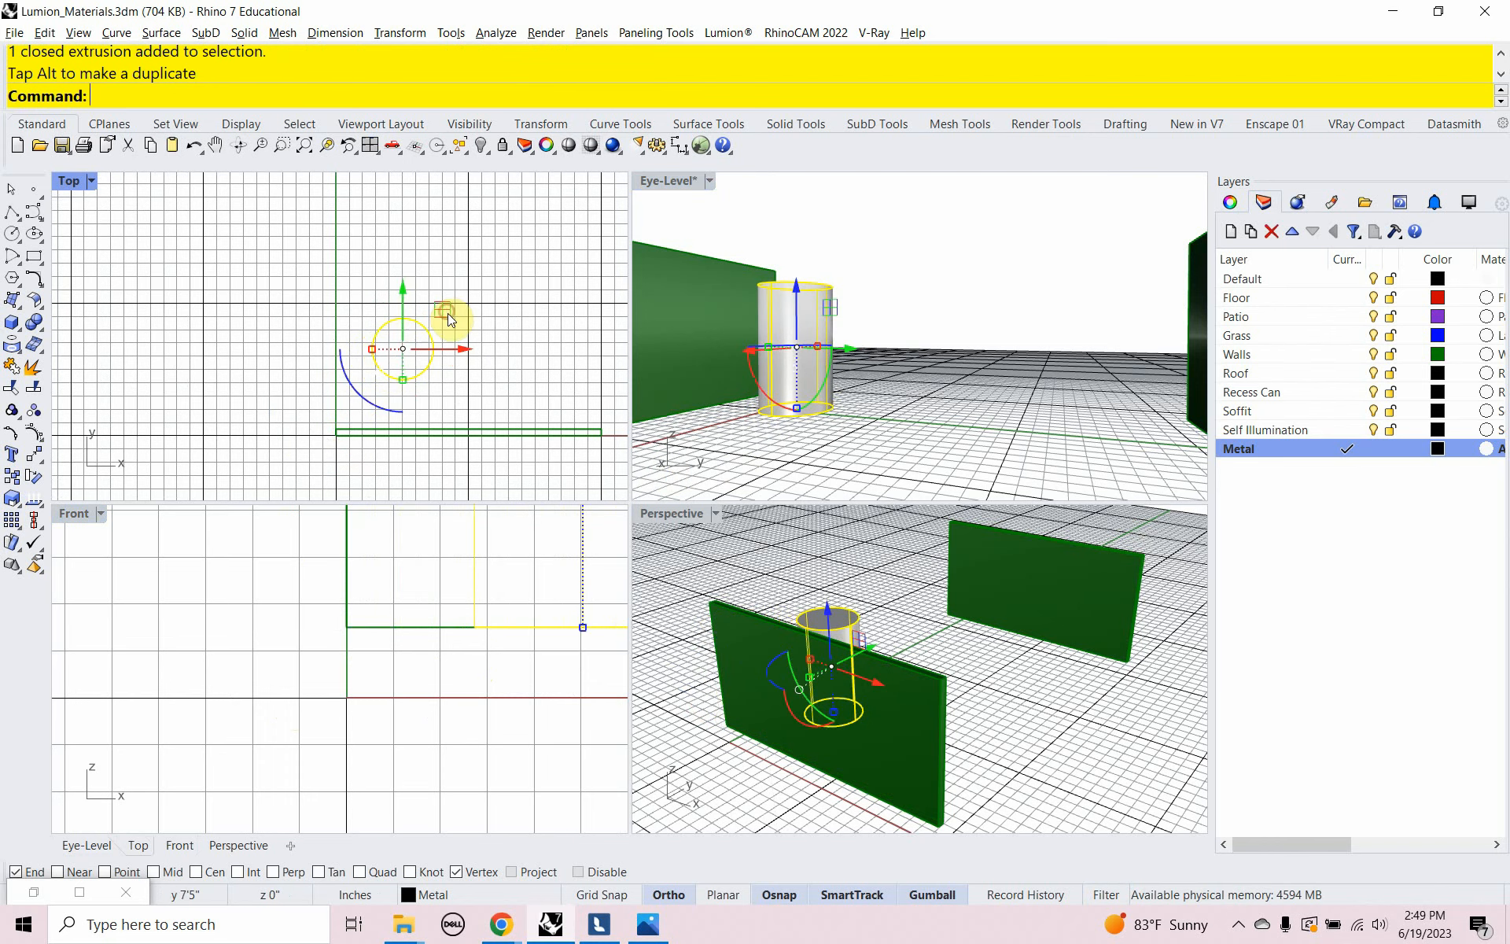
pyautogui.click(358, 469)
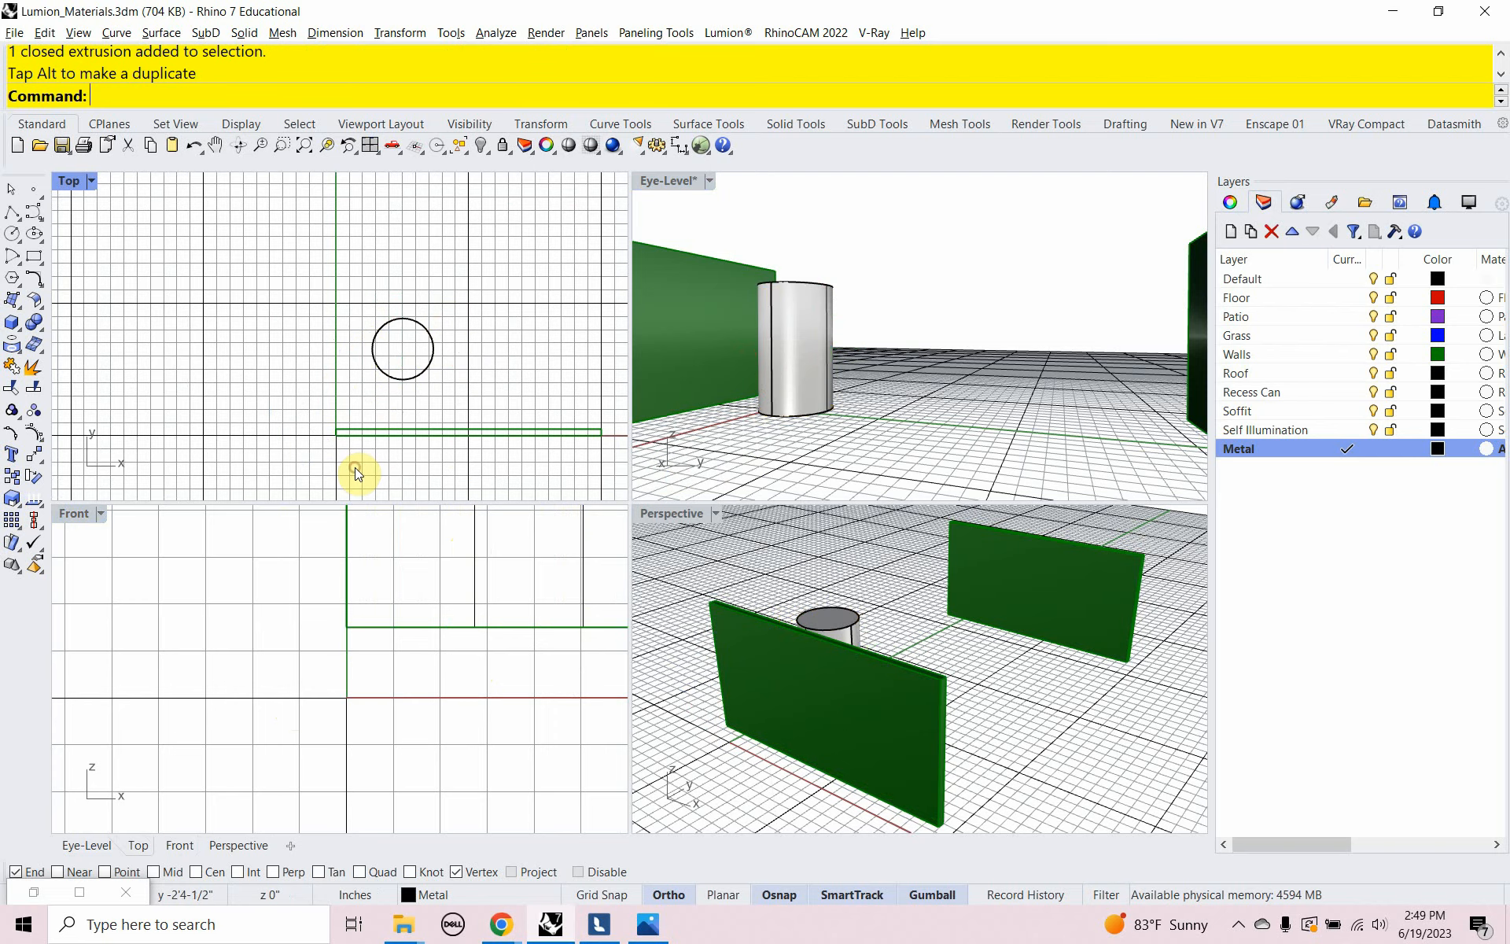
pyautogui.hotkey('ctrl', 's')
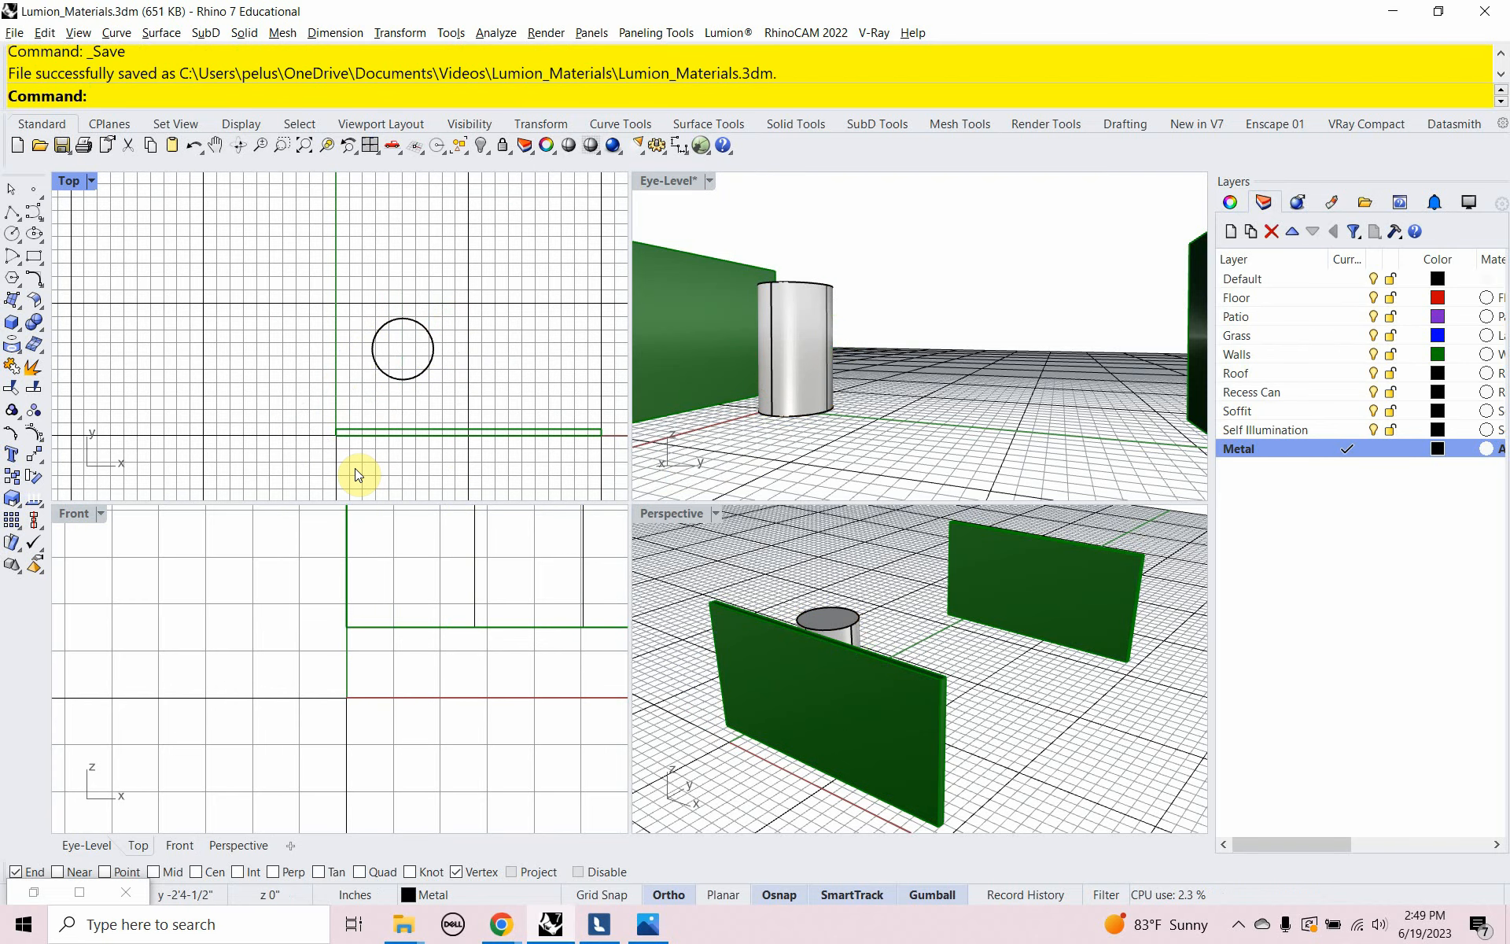
# Switch to Lumion, set the cylinder's Aluminum material to maximum metalness with slightly lower roughness, and accept the material changes
pyautogui.click(599, 928)
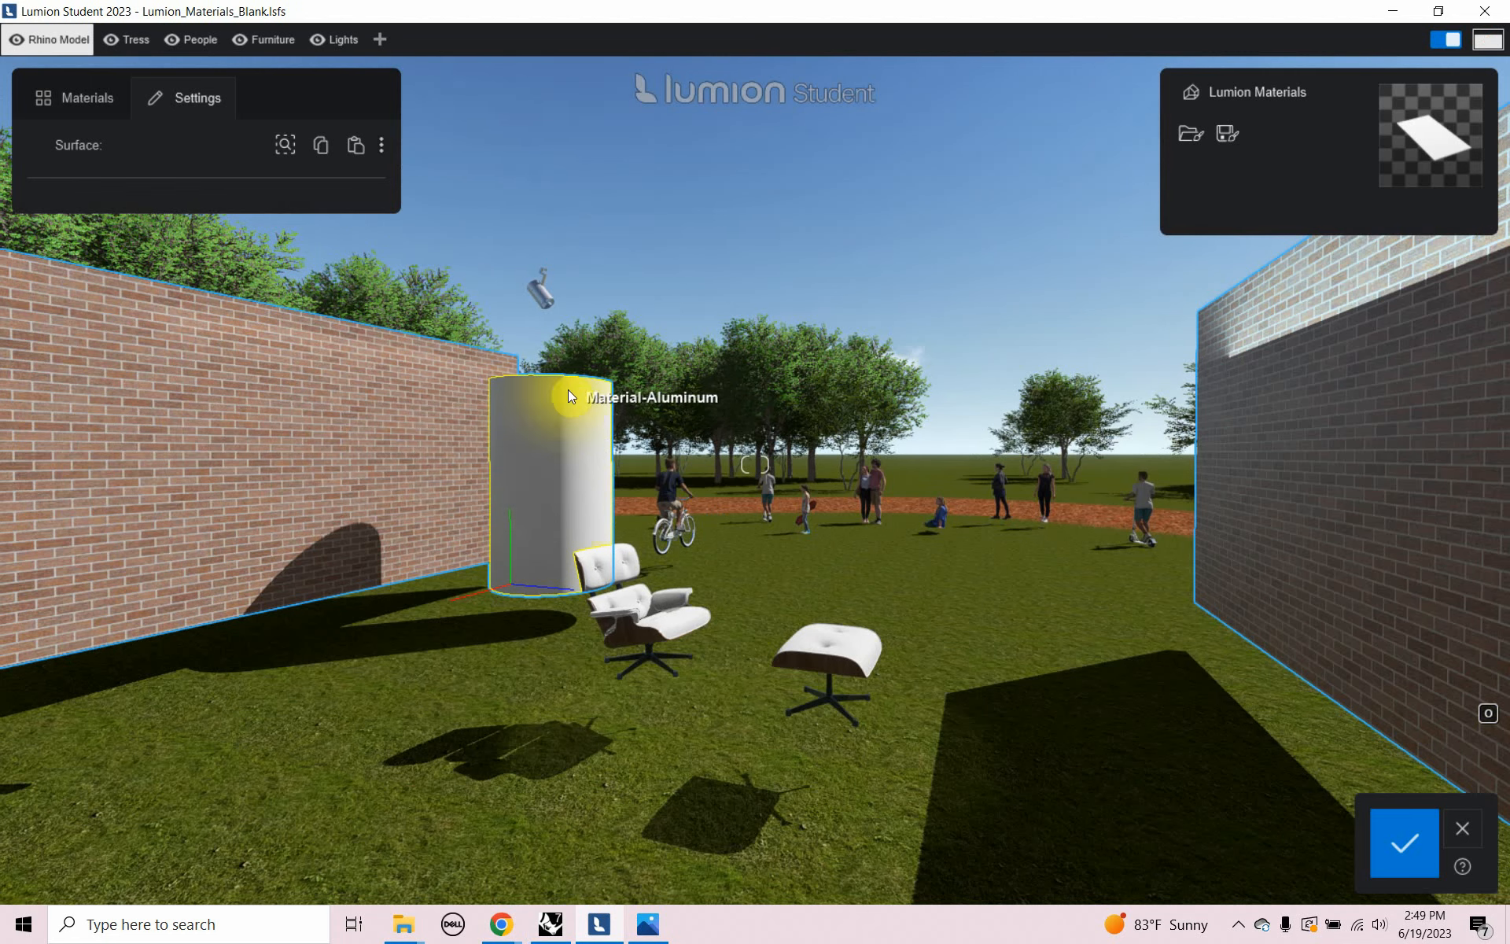
pyautogui.click(575, 461)
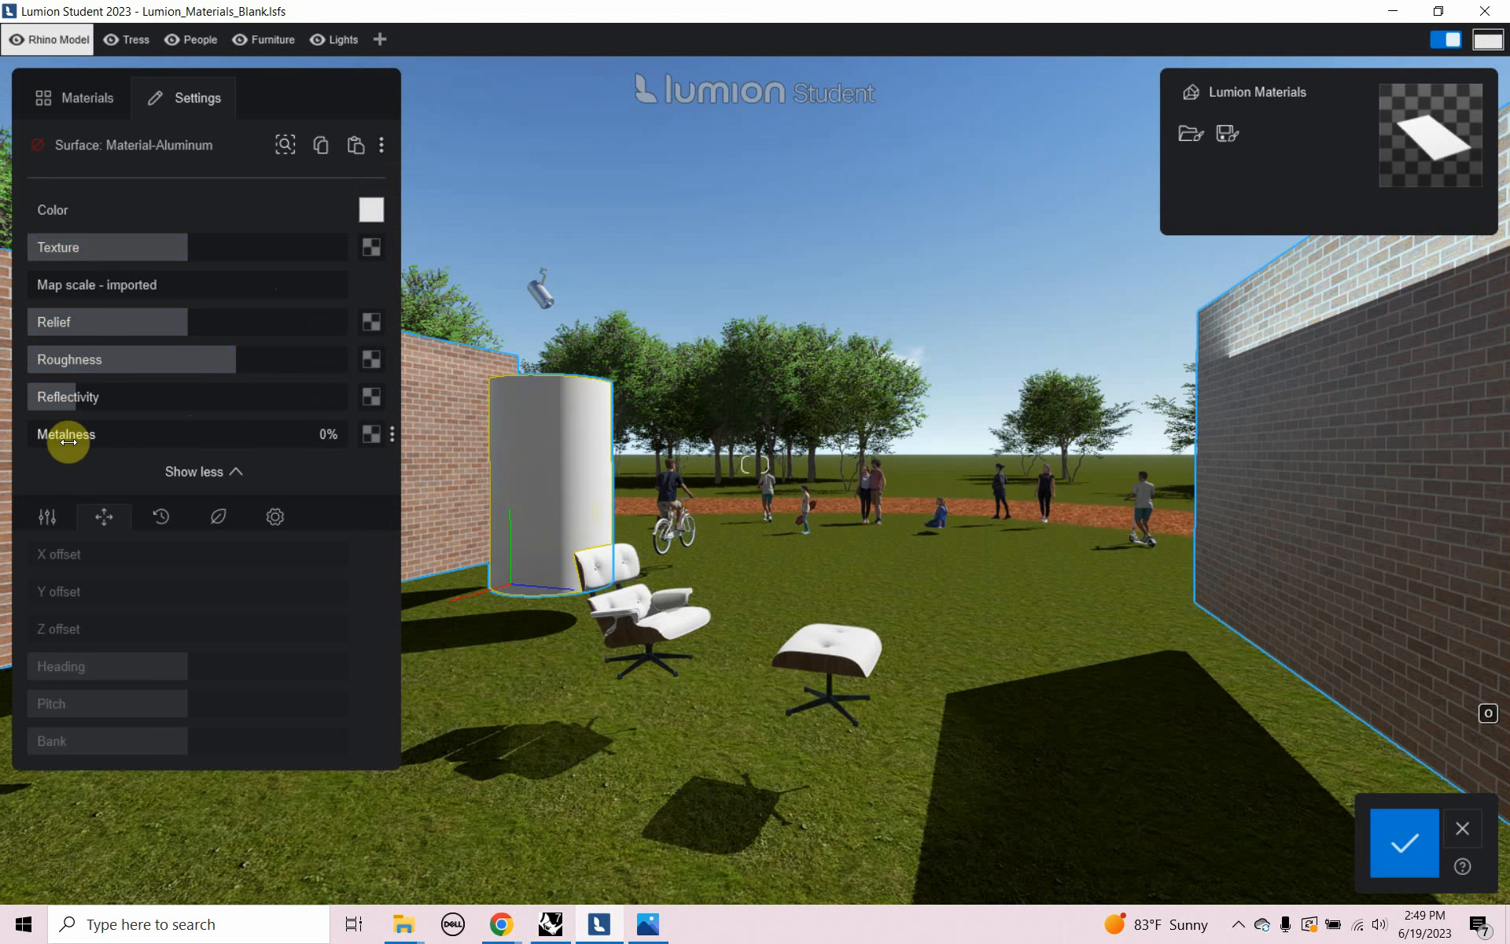
pyautogui.moveTo(36, 435); pyautogui.dragTo(395, 416)
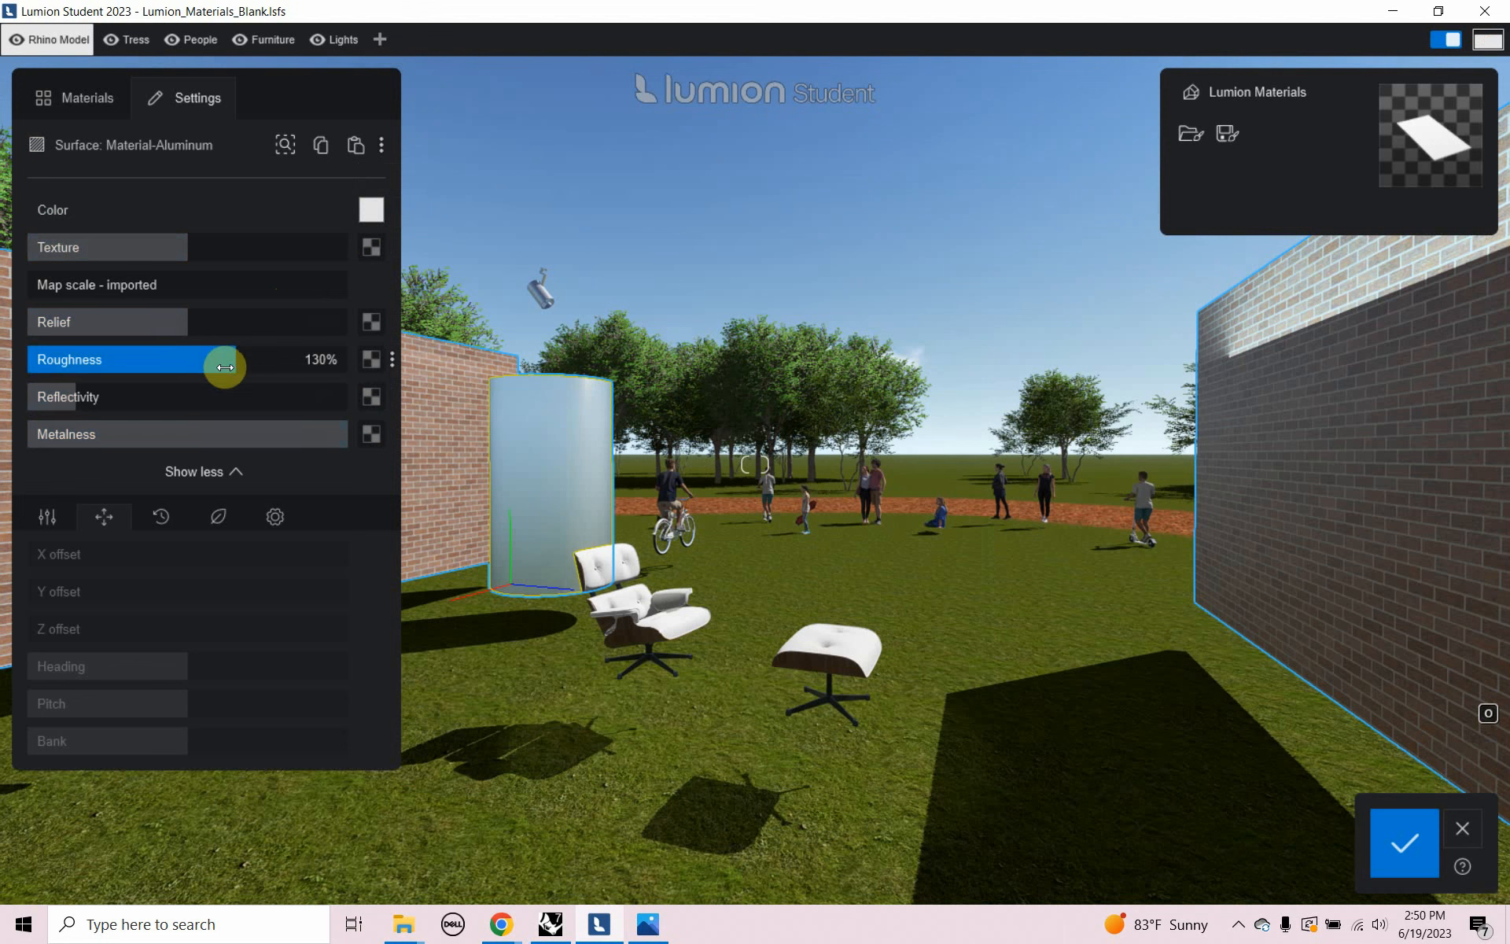
pyautogui.moveTo(229, 361)
pyautogui.mouseDown()
pyautogui.moveTo(105, 380)
pyautogui.moveTo(214, 378)
pyautogui.mouseUp()
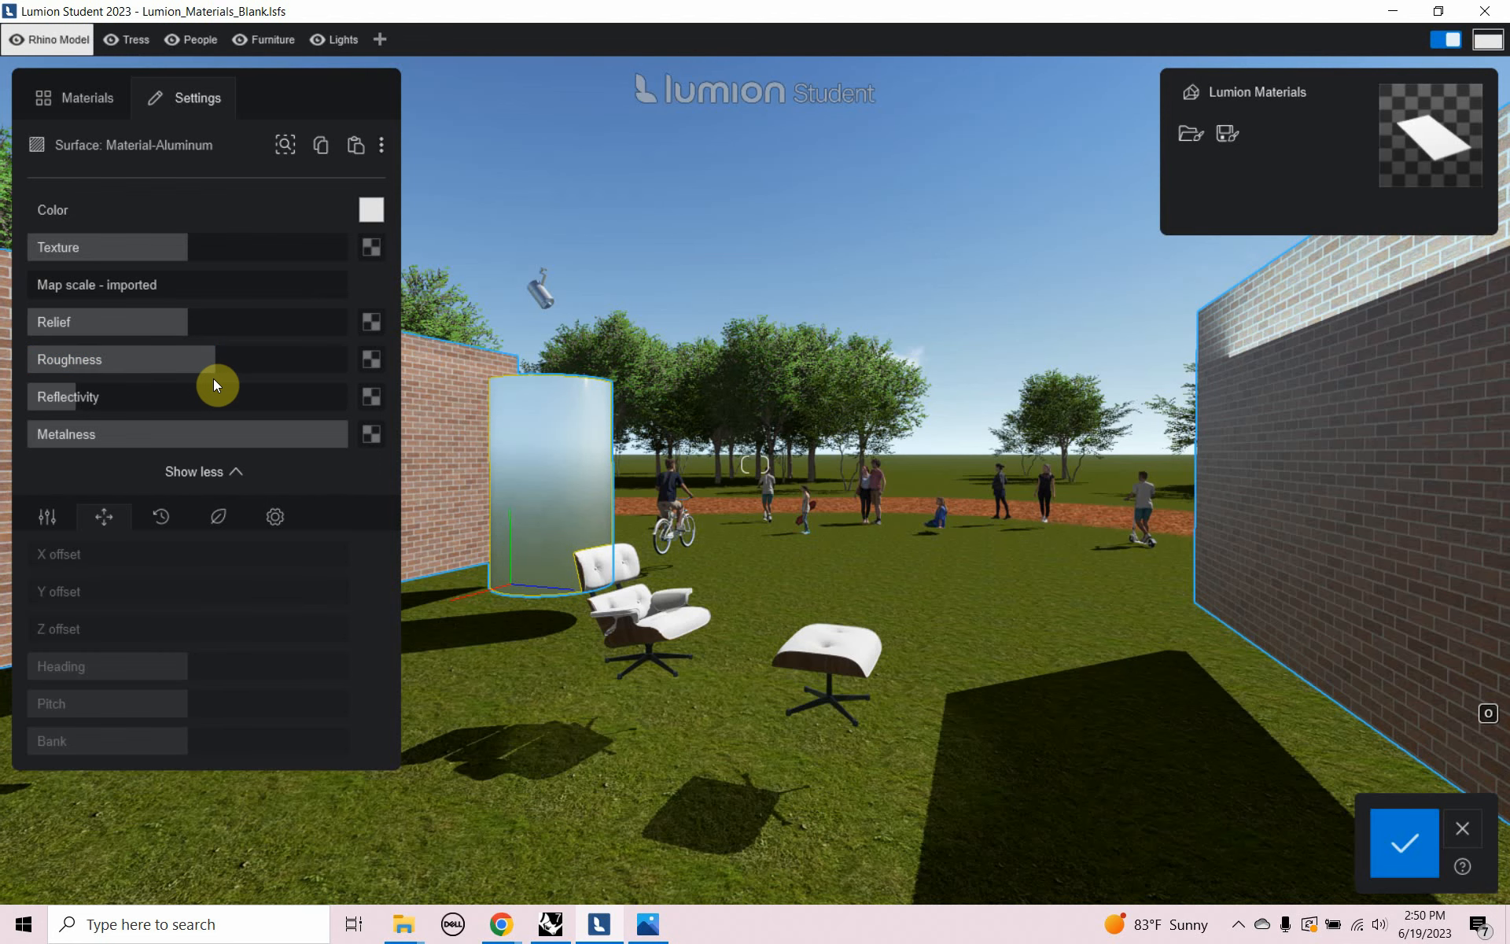
pyautogui.click(1400, 840)
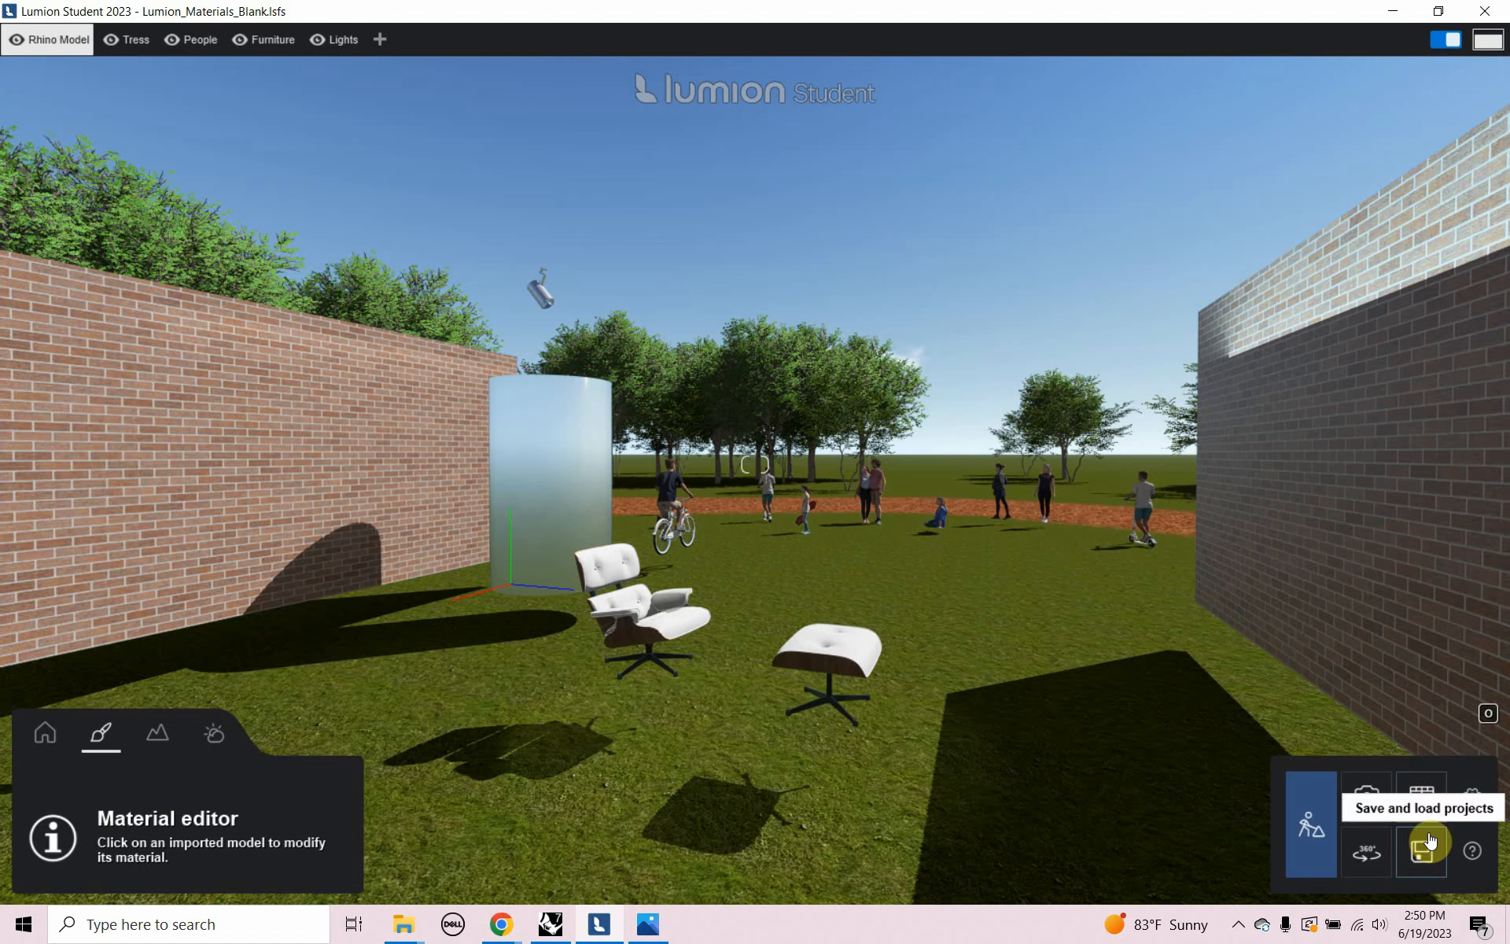
# Save the Lumion project over the existing Lumion_Materials file in the Lumion_Materials folder and return to the scene
pyautogui.click(1424, 848)
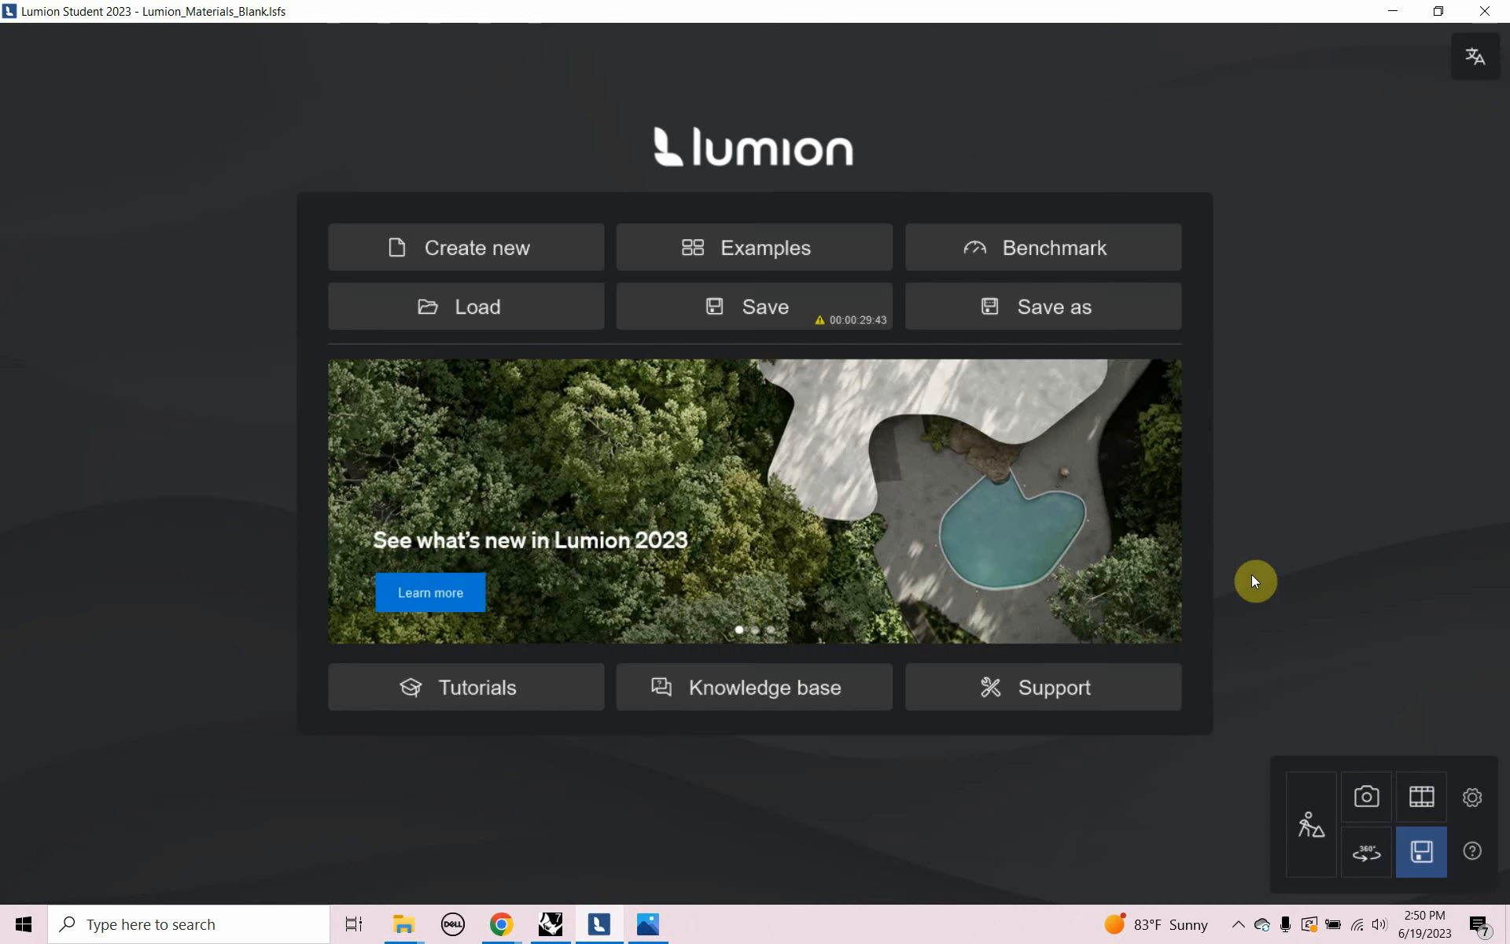
pyautogui.click(1015, 319)
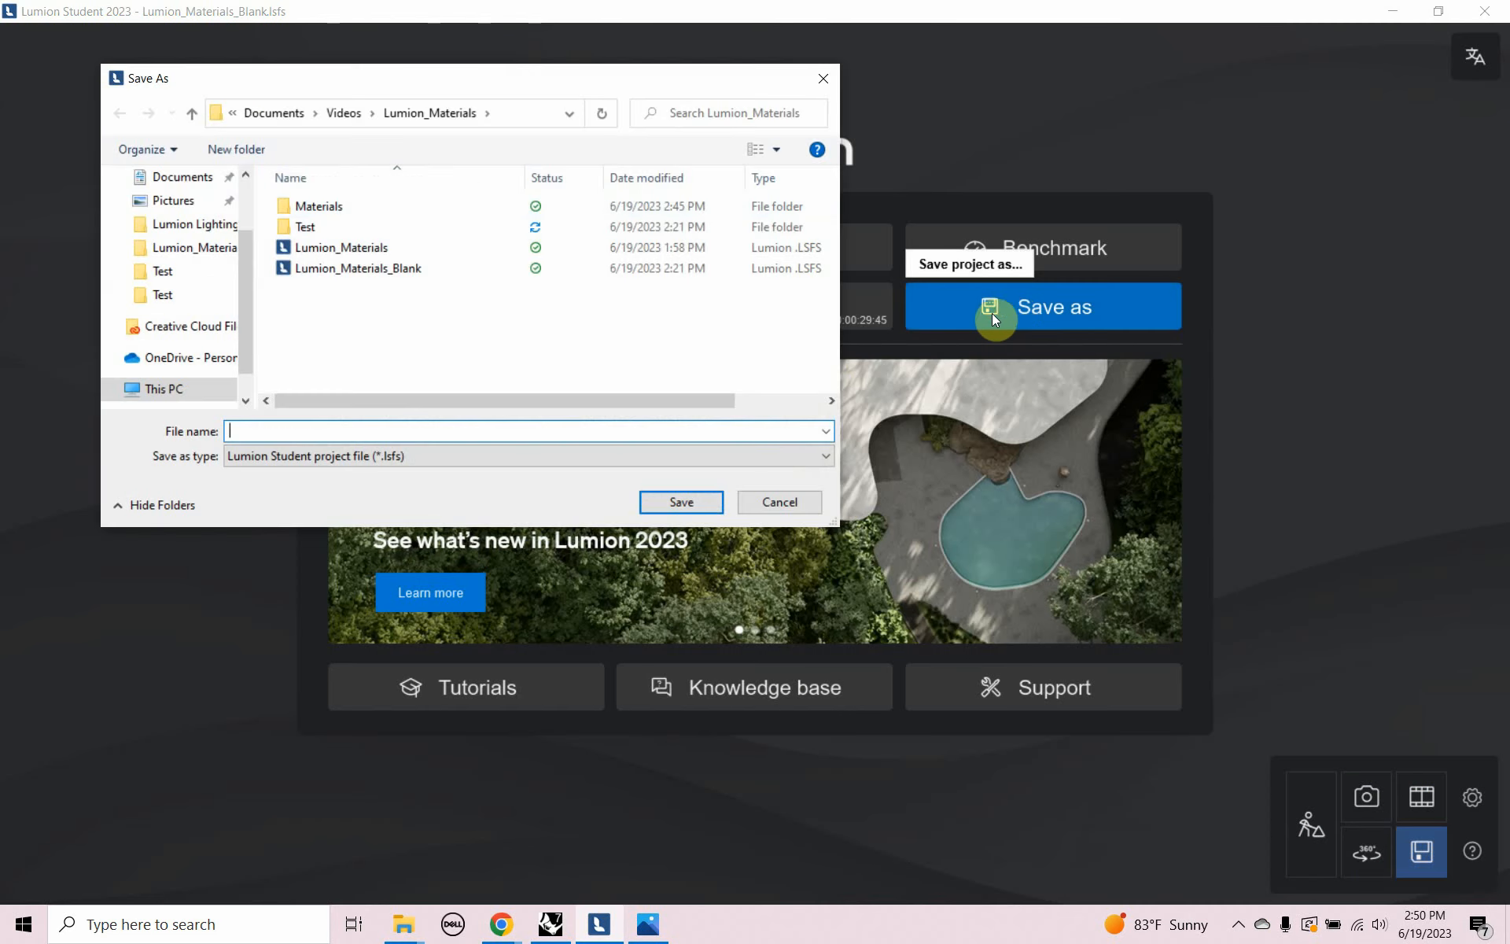
pyautogui.click(344, 114)
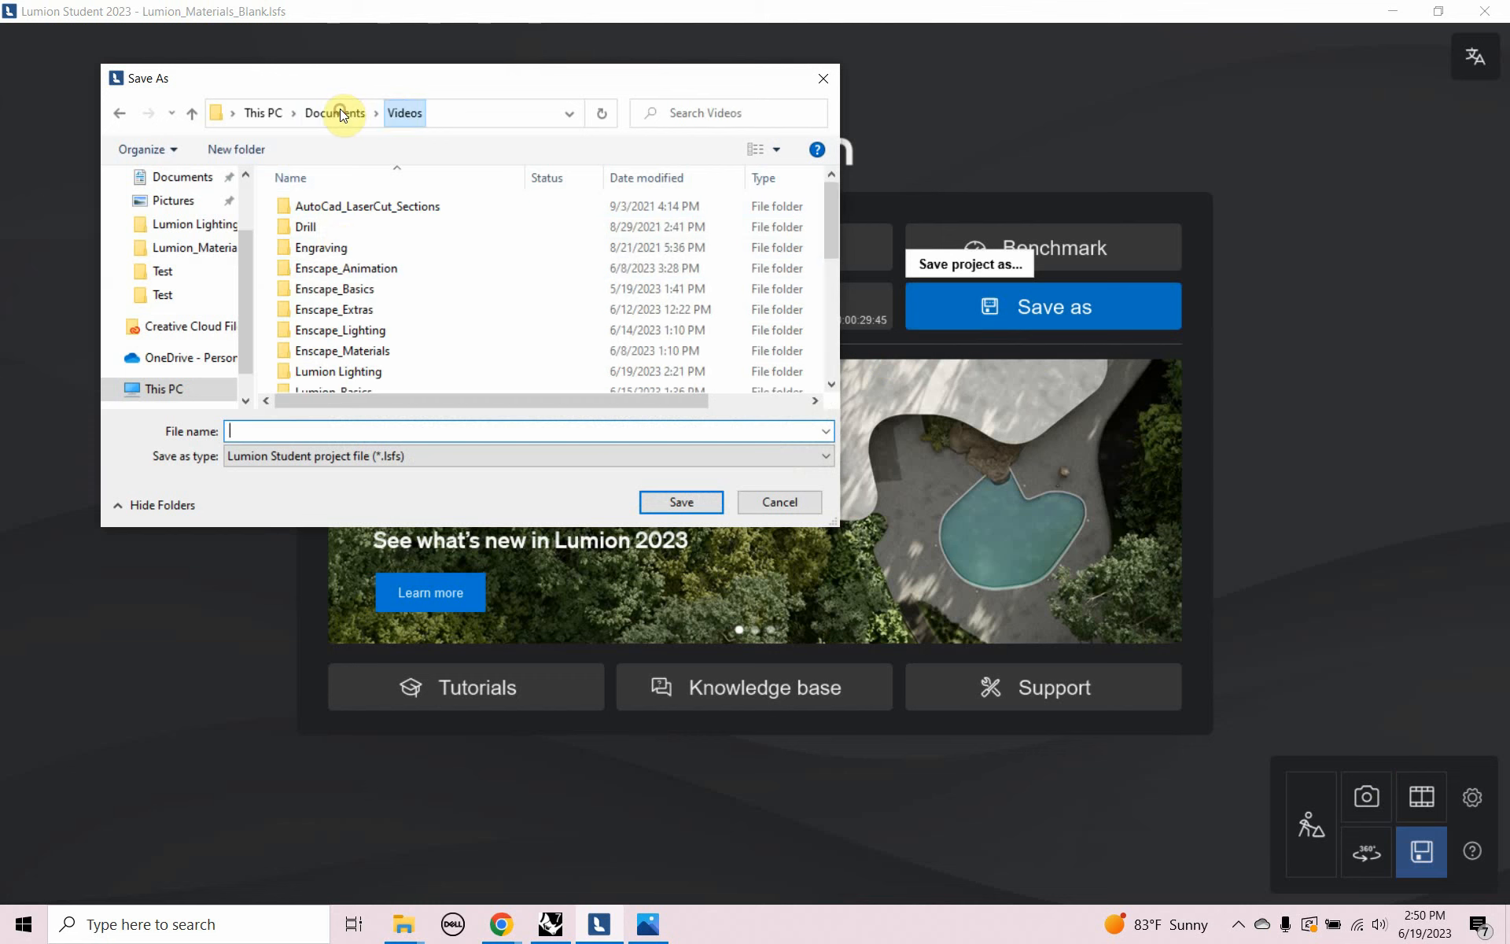
pyautogui.click(340, 354)
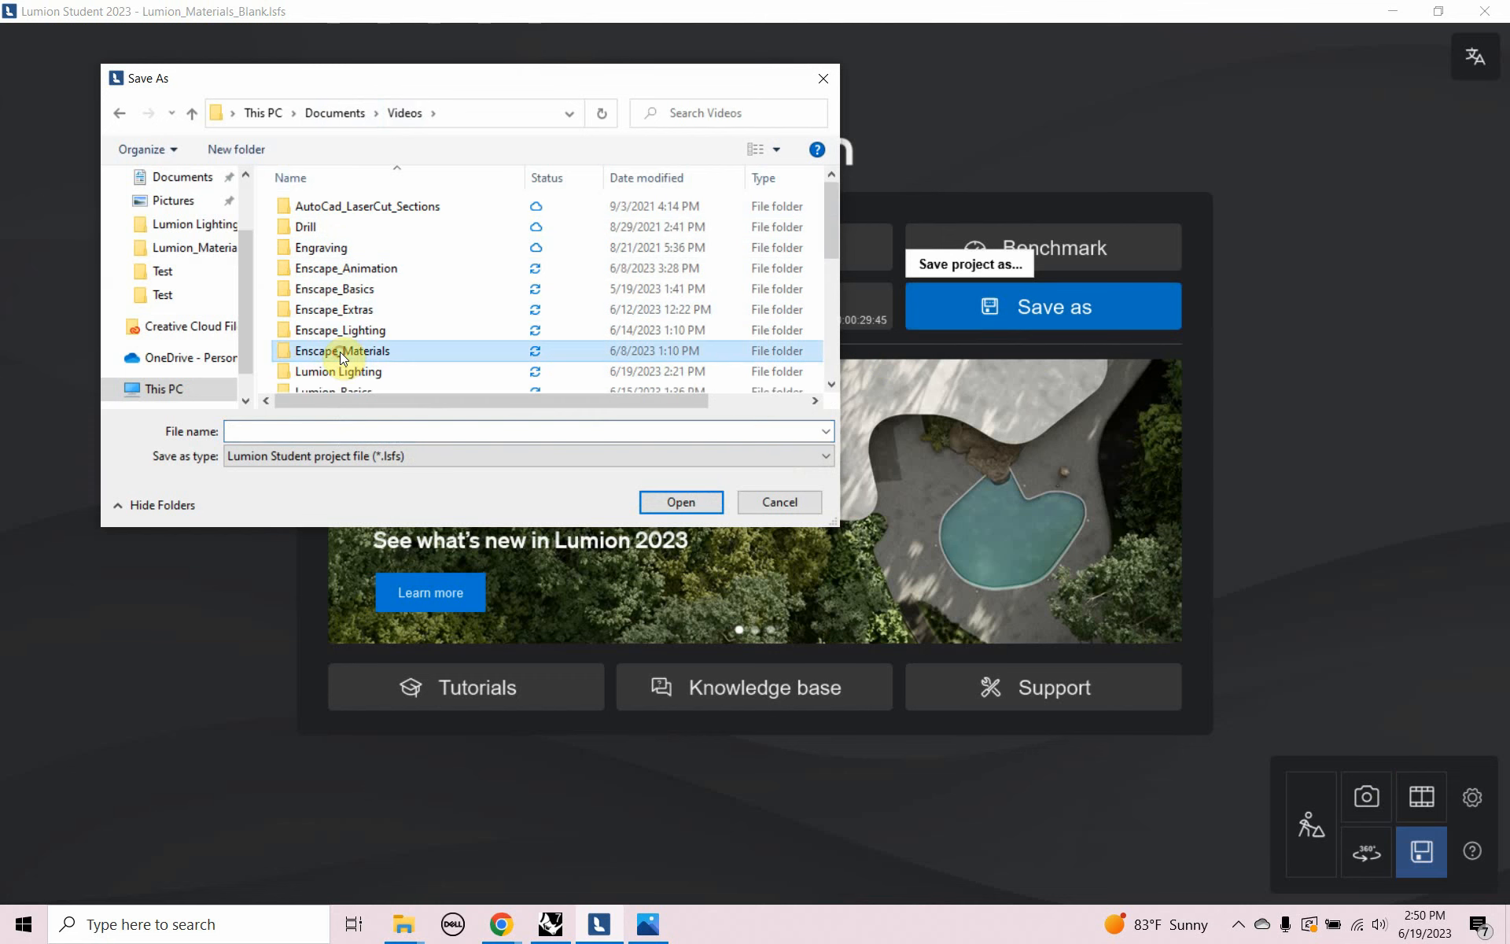
pyautogui.scroll(-2, 338, 357)
pyautogui.doubleClick(351, 301)
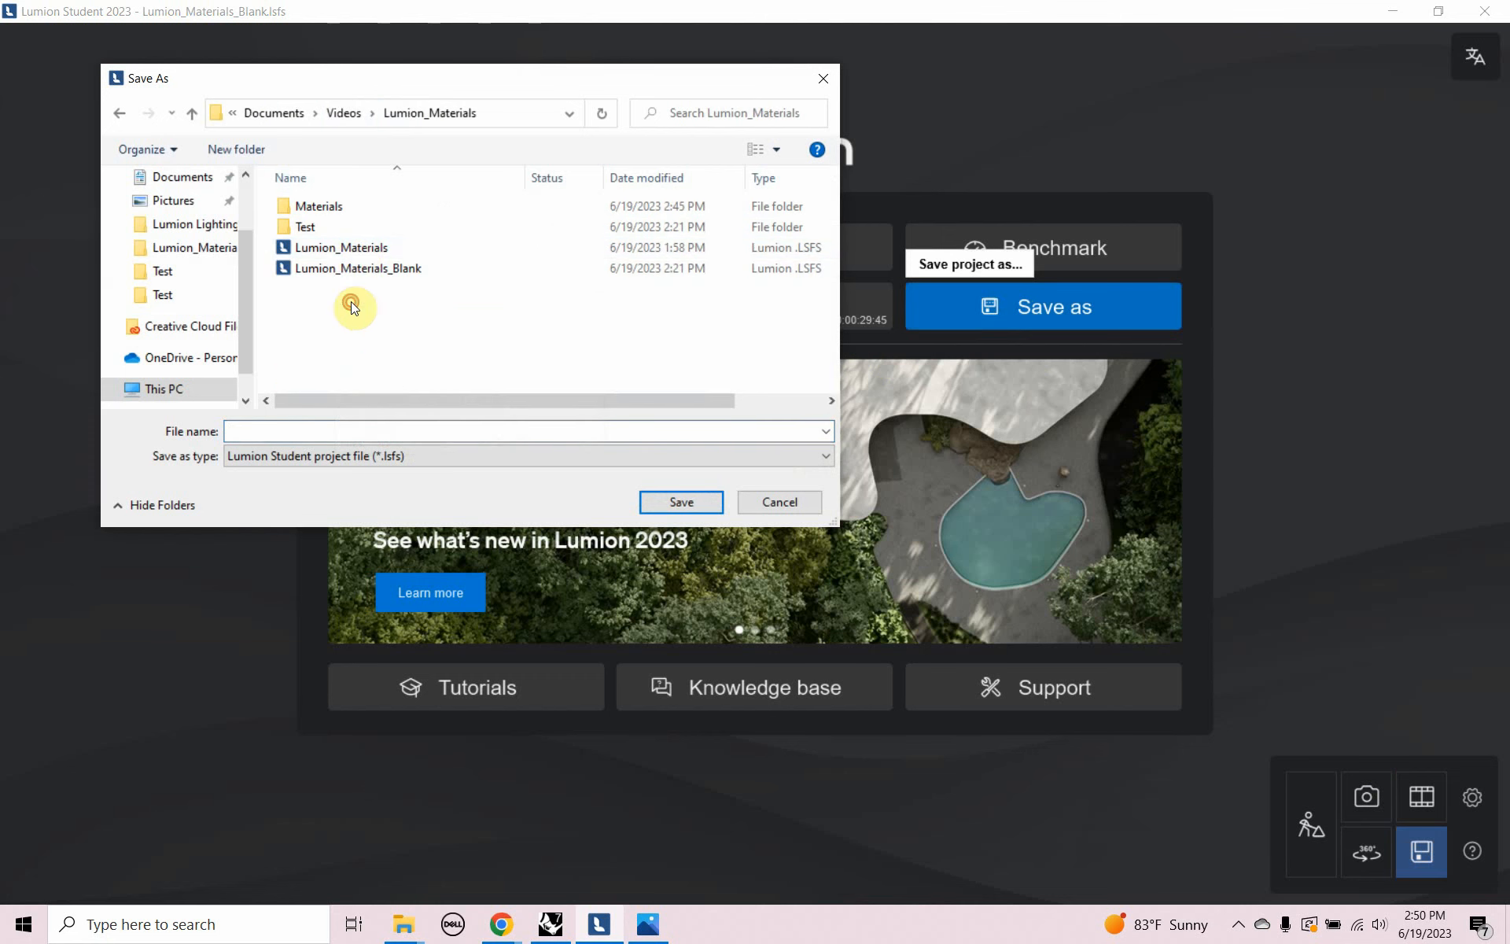
pyautogui.click(356, 249)
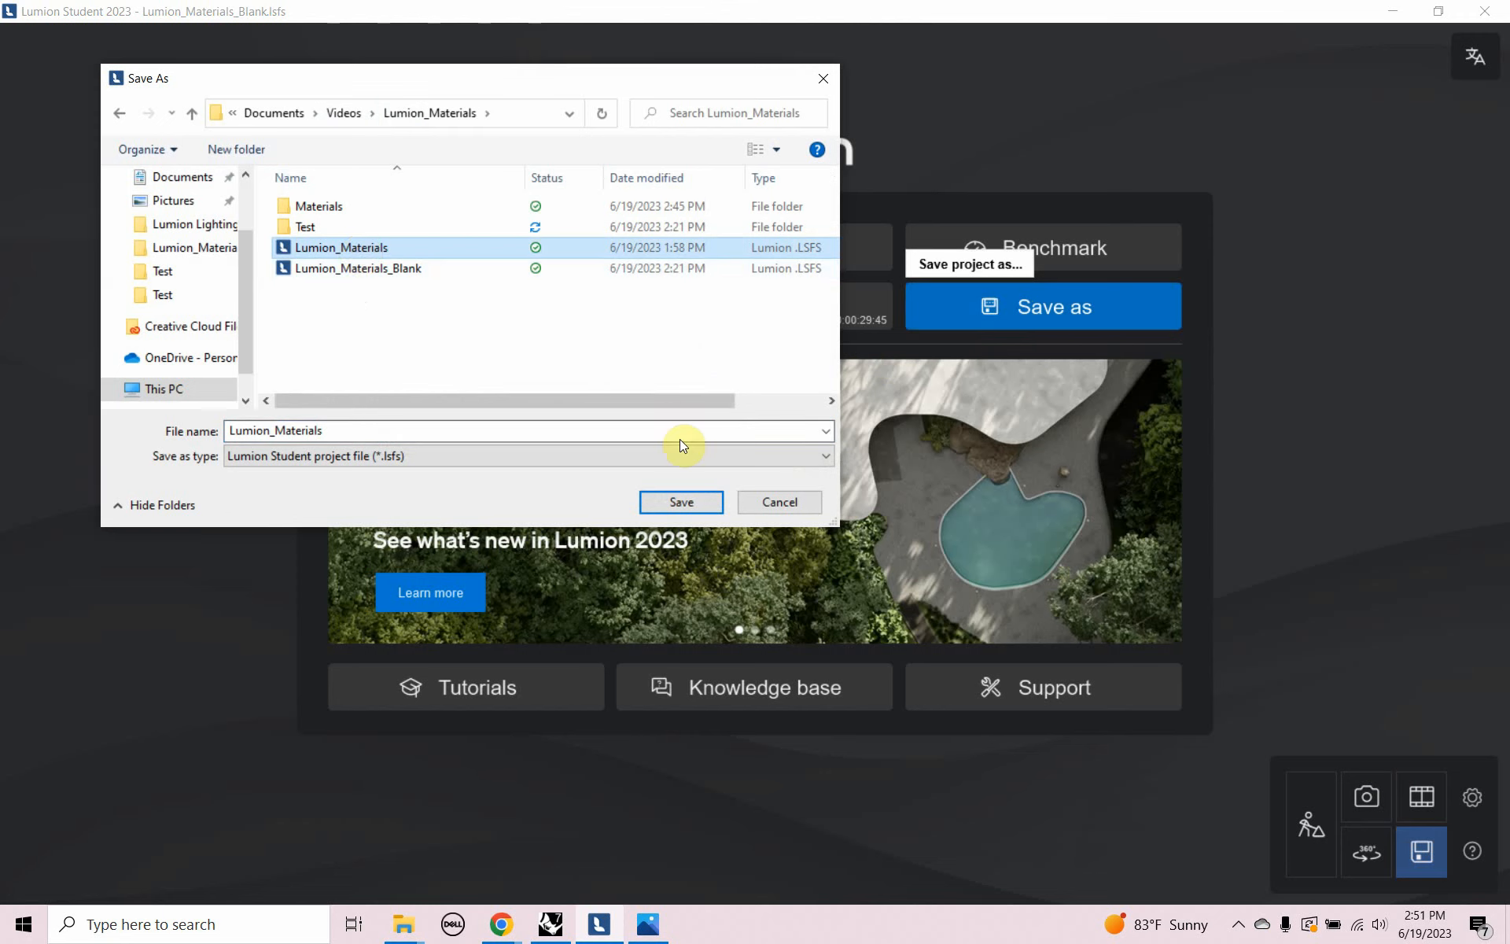
pyautogui.click(681, 503)
pyautogui.click(787, 532)
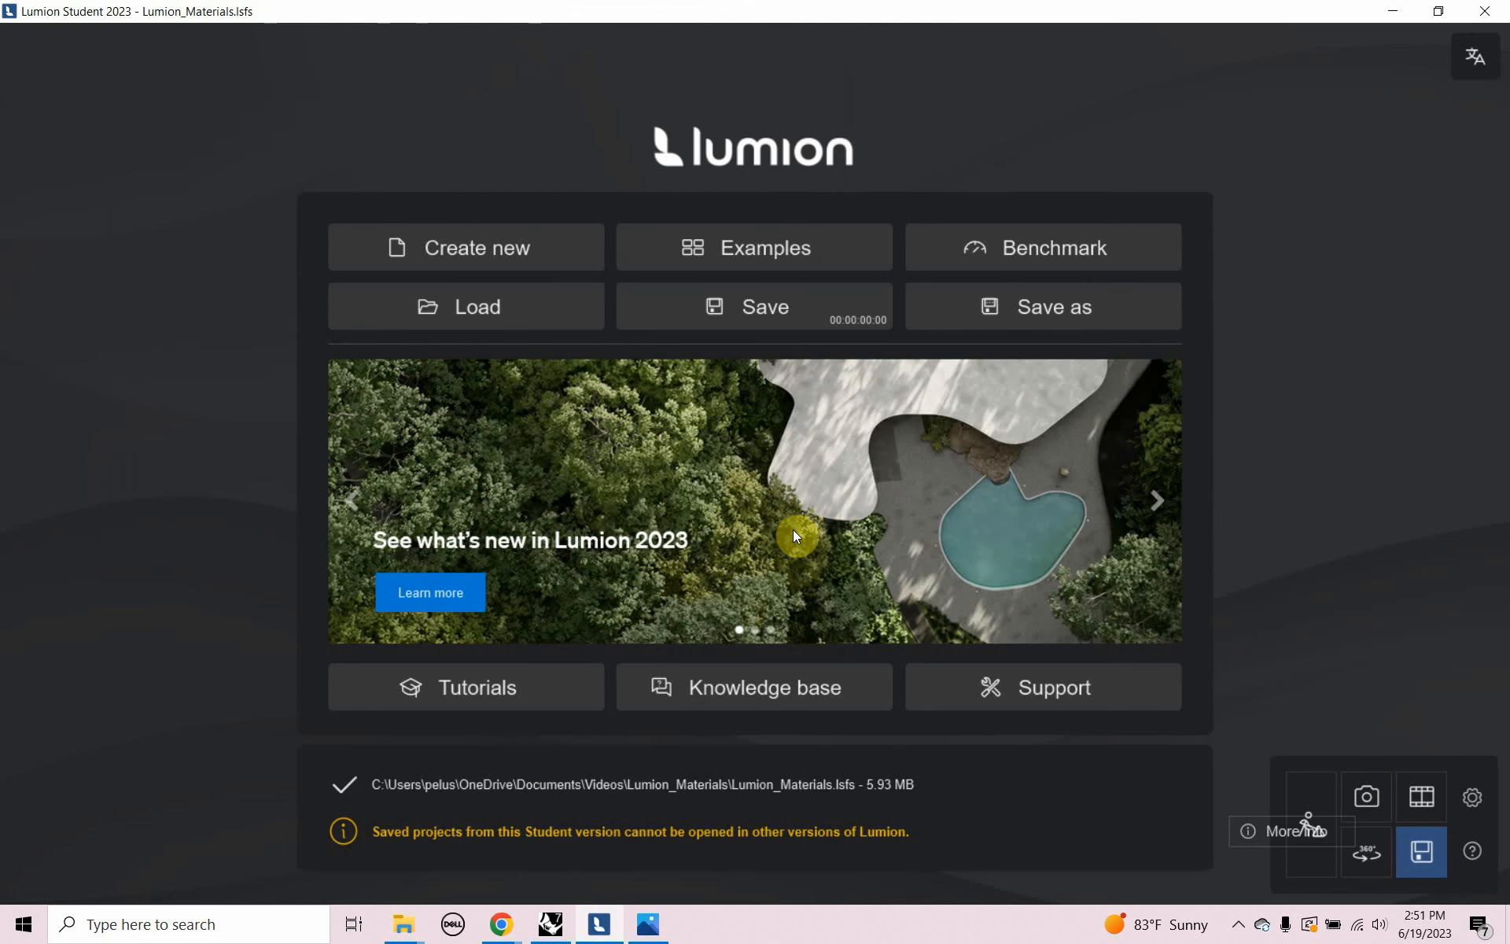
pyautogui.click(1318, 790)
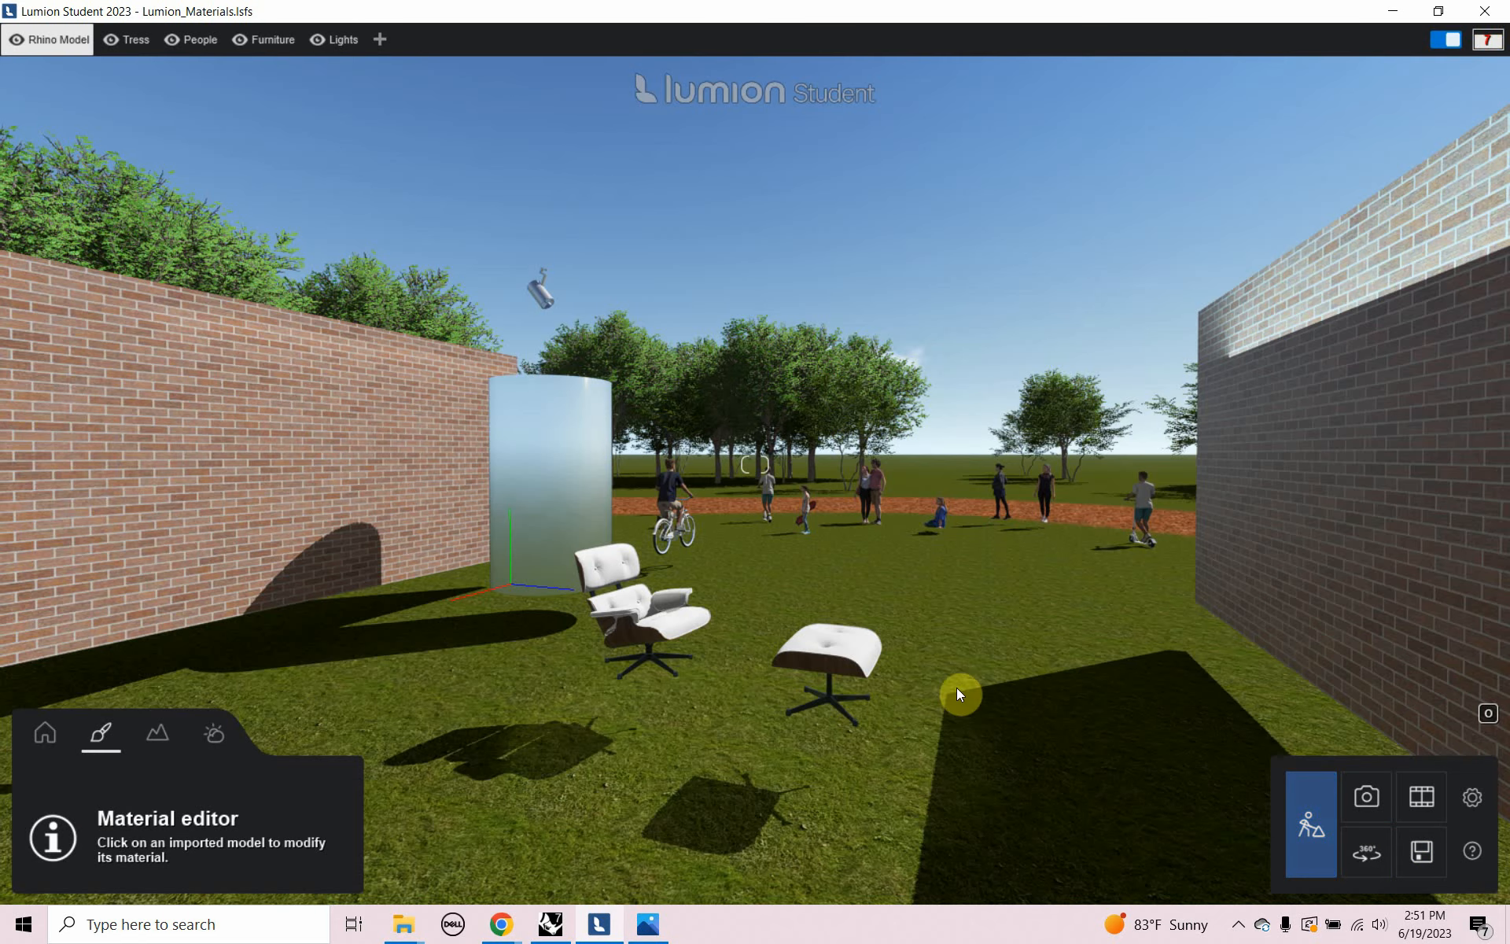
# Switch to Rhino and add a new layer named Perfrorated Metal
pyautogui.click(553, 925)
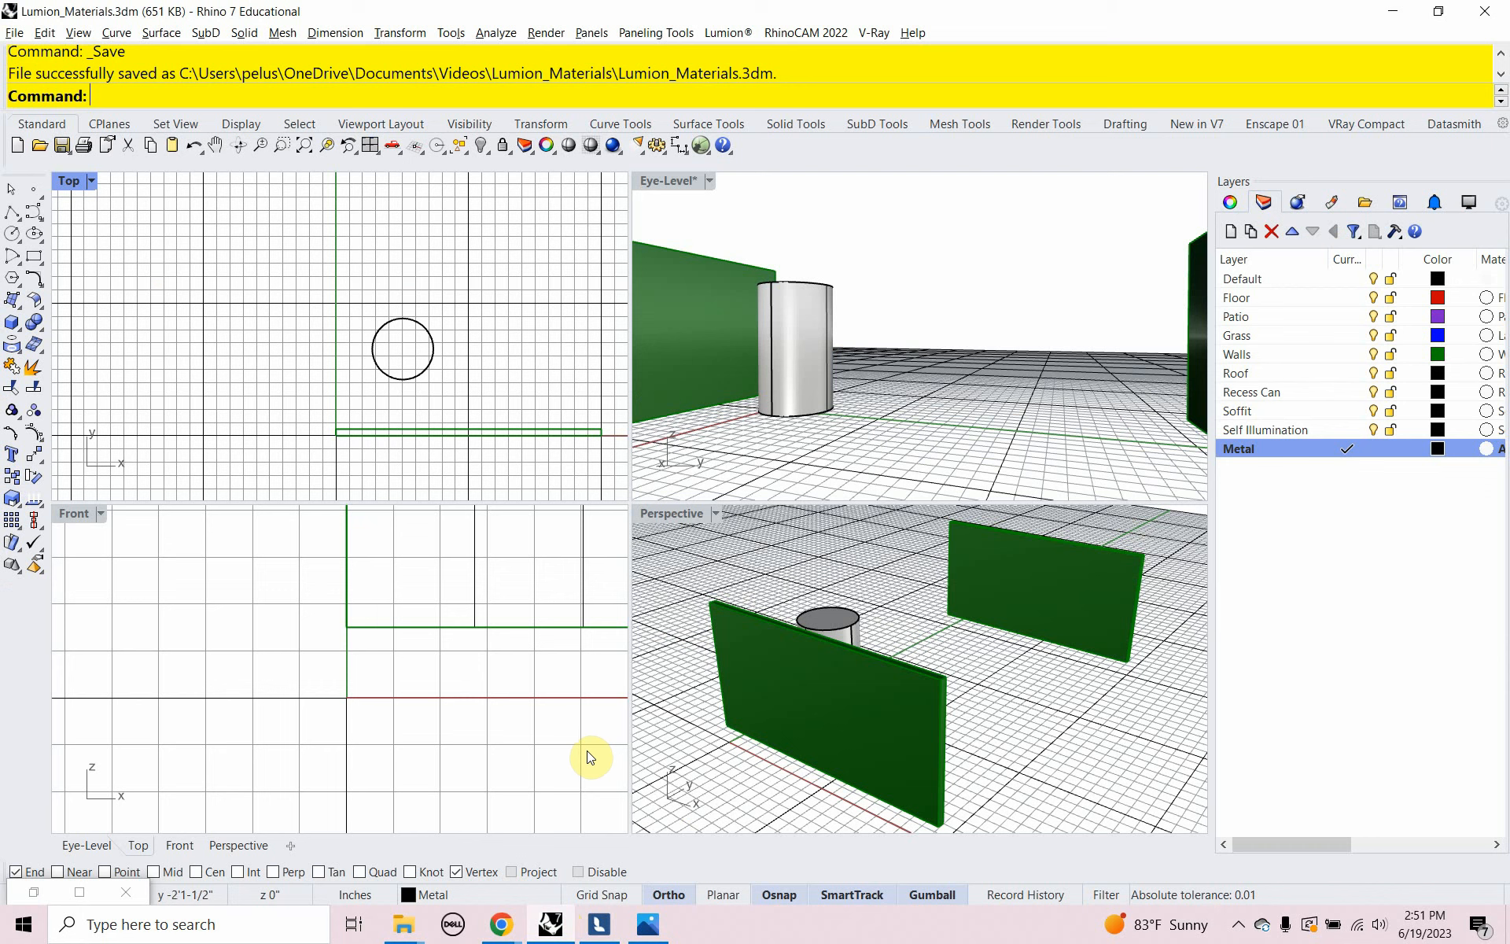
pyautogui.rightClick(1232, 492)
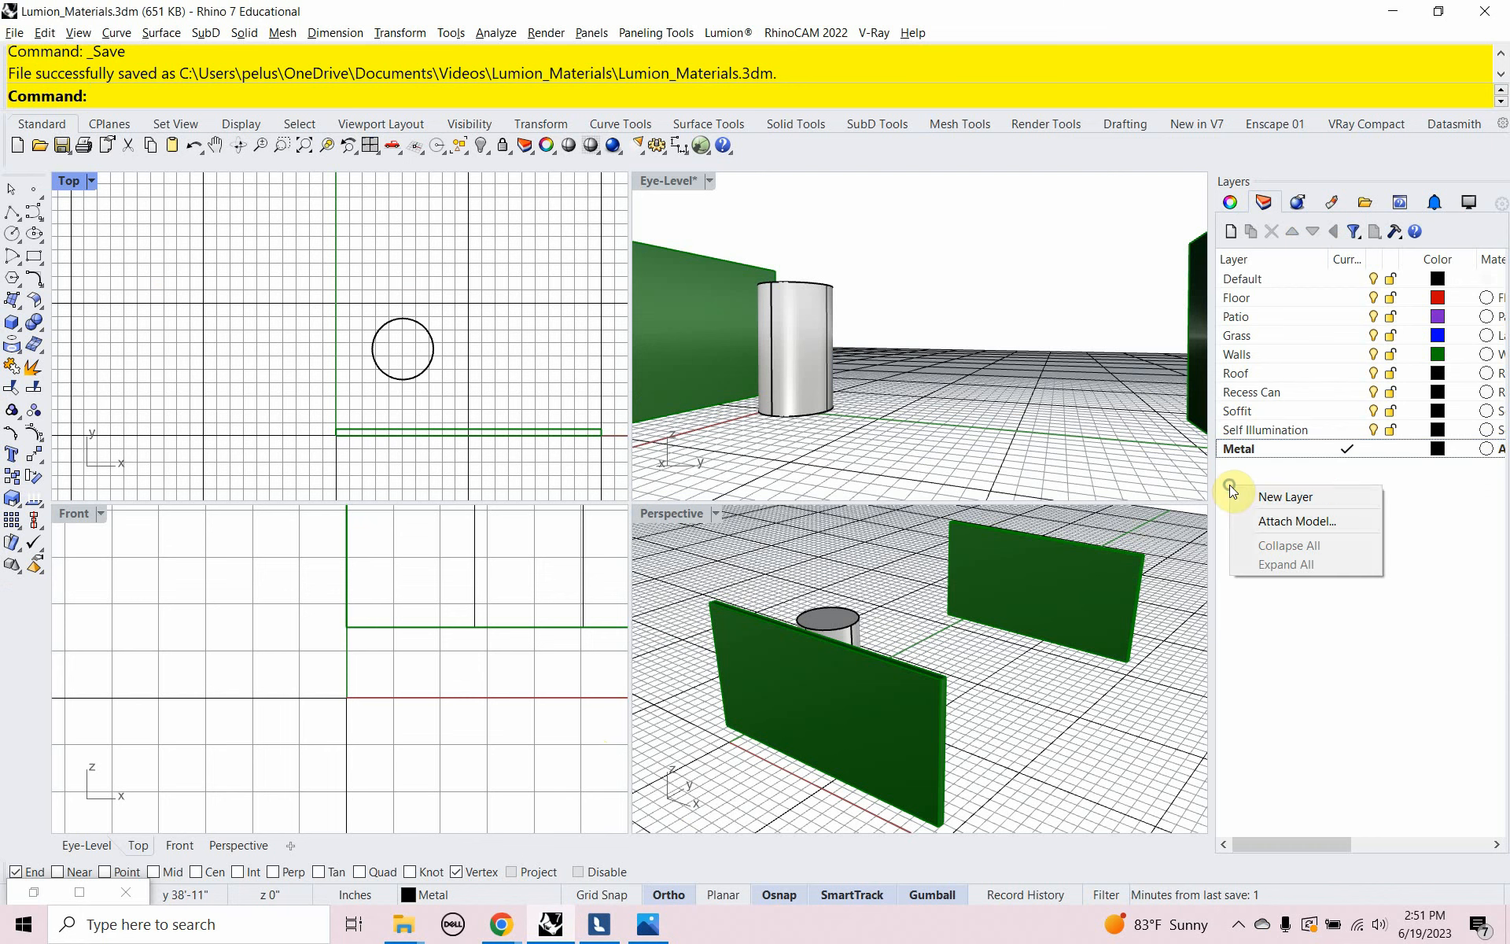
pyautogui.click(1246, 495)
pyautogui.write('Perfrorated')
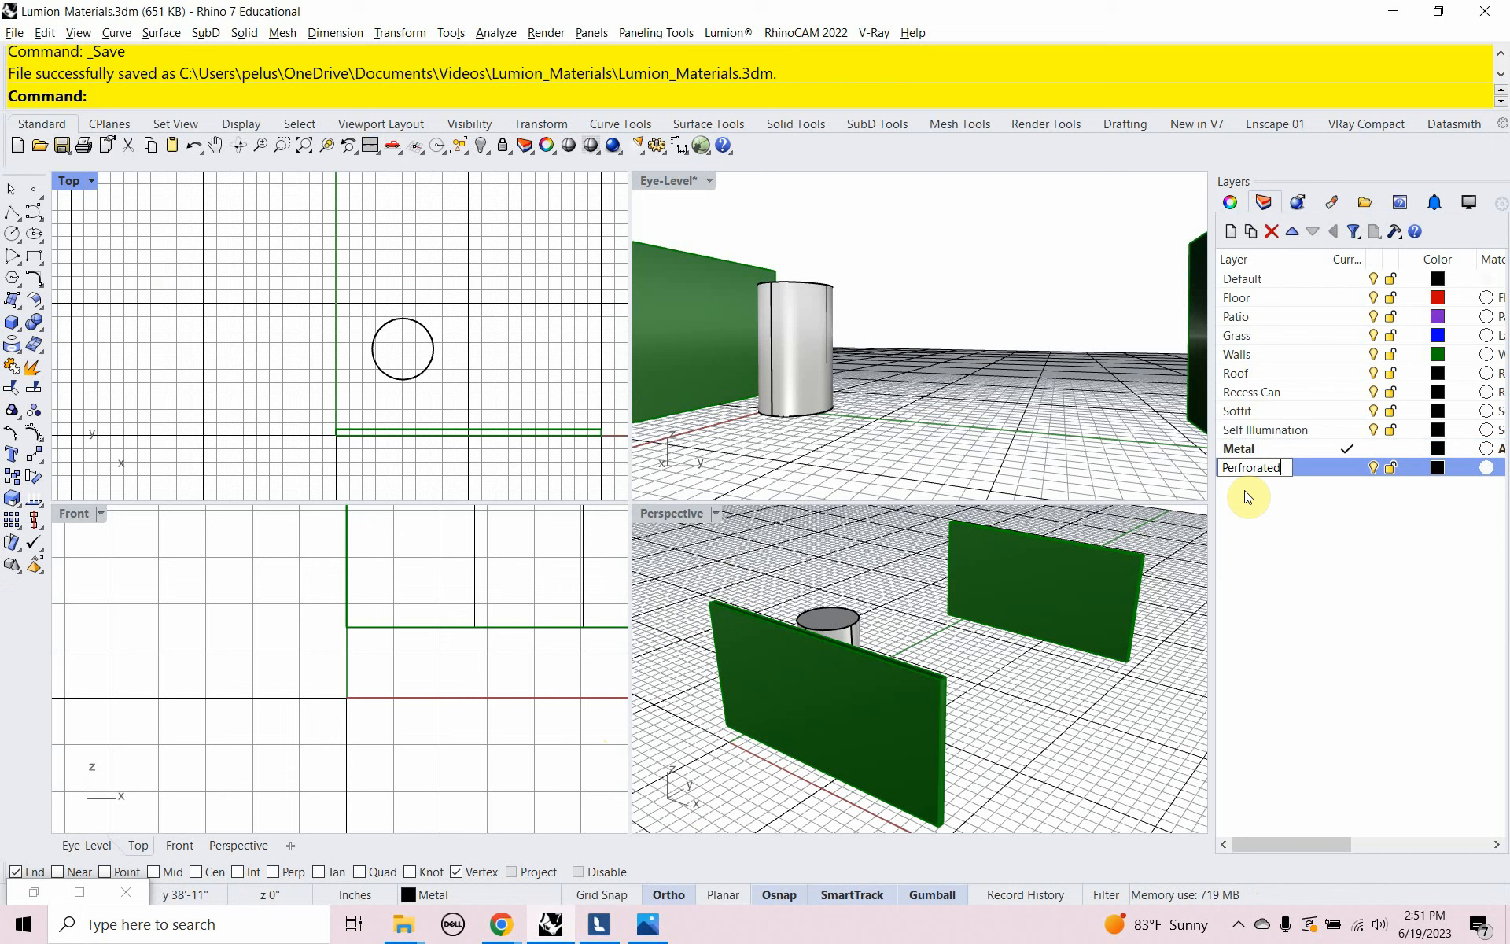
pyautogui.write(' Metalal')
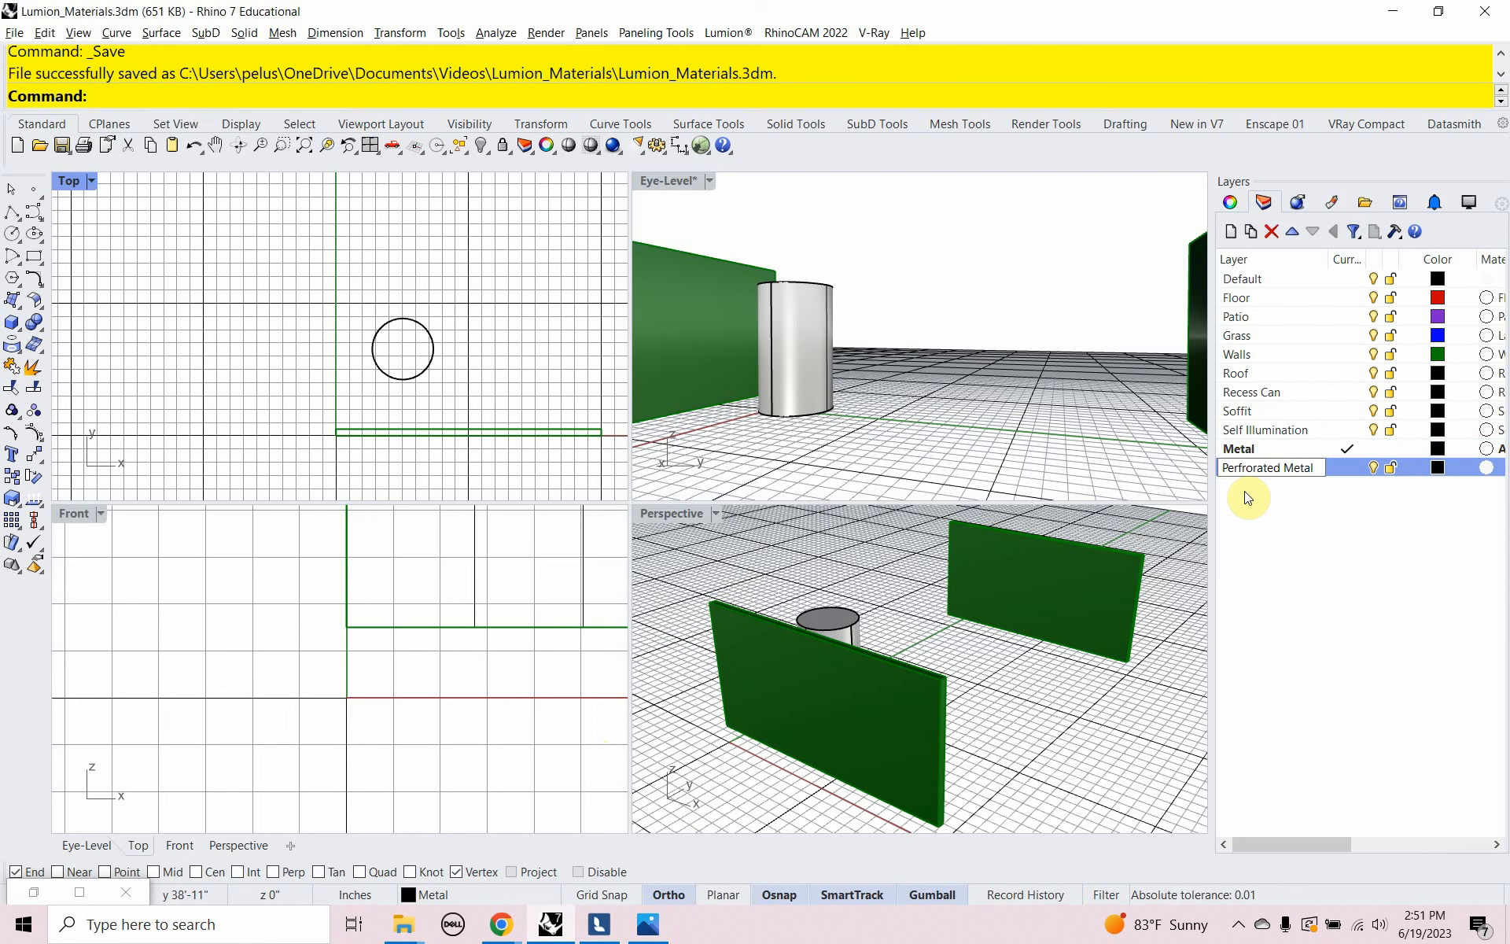
pyautogui.click(1248, 497)
# Assign the Perfrorated Metal layer a Plaster material named Opacity
pyautogui.click(1487, 467)
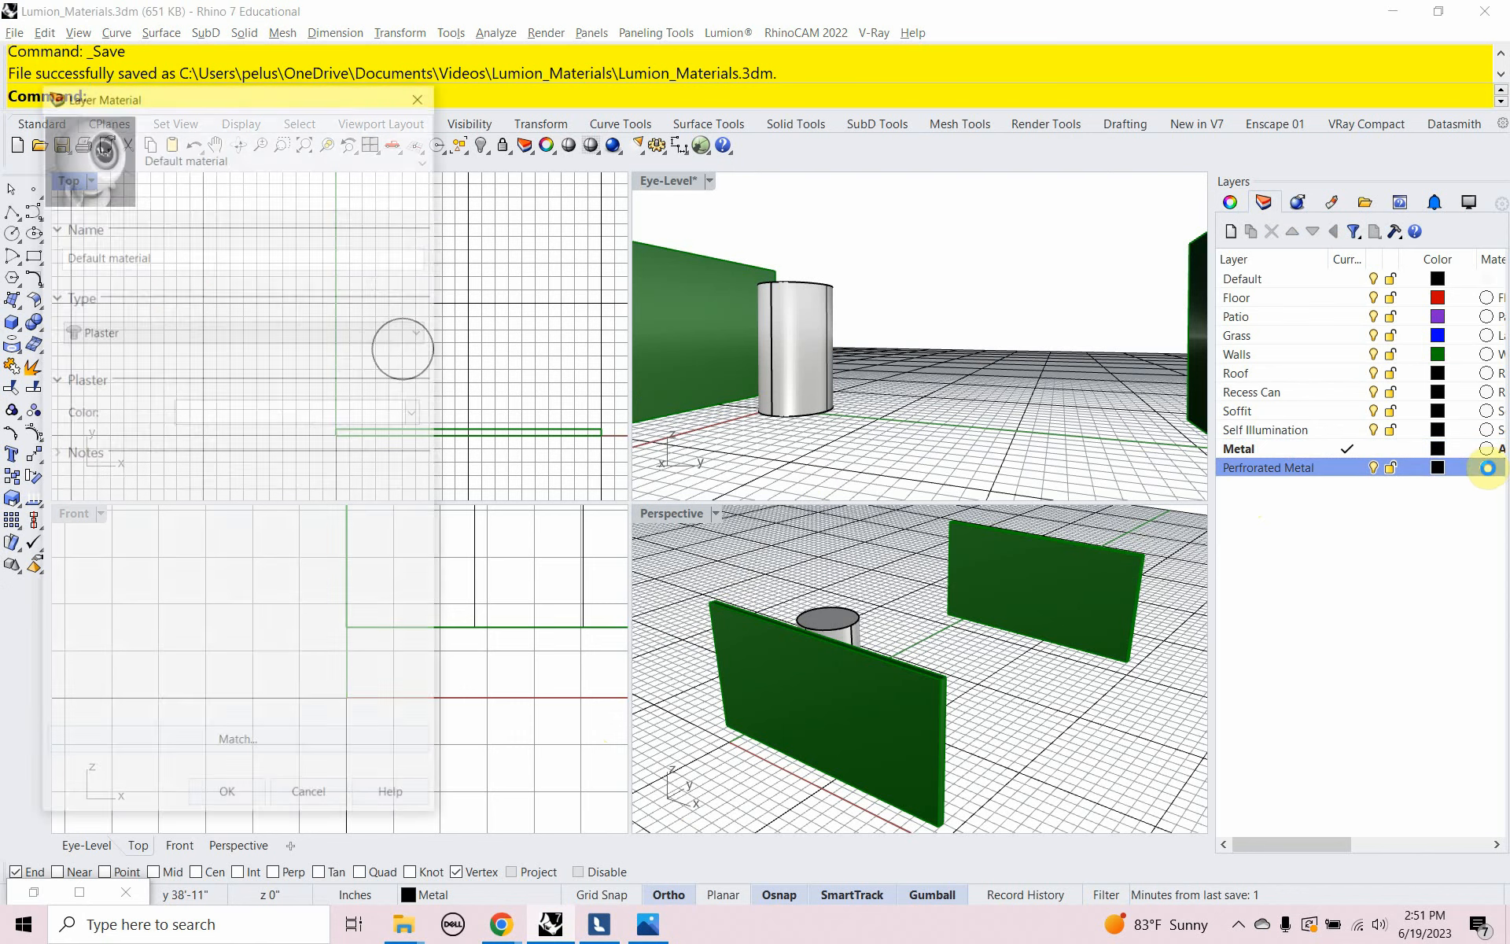
pyautogui.moveTo(72, 255); pyautogui.dragTo(49, 276)
pyautogui.write('Opacity')
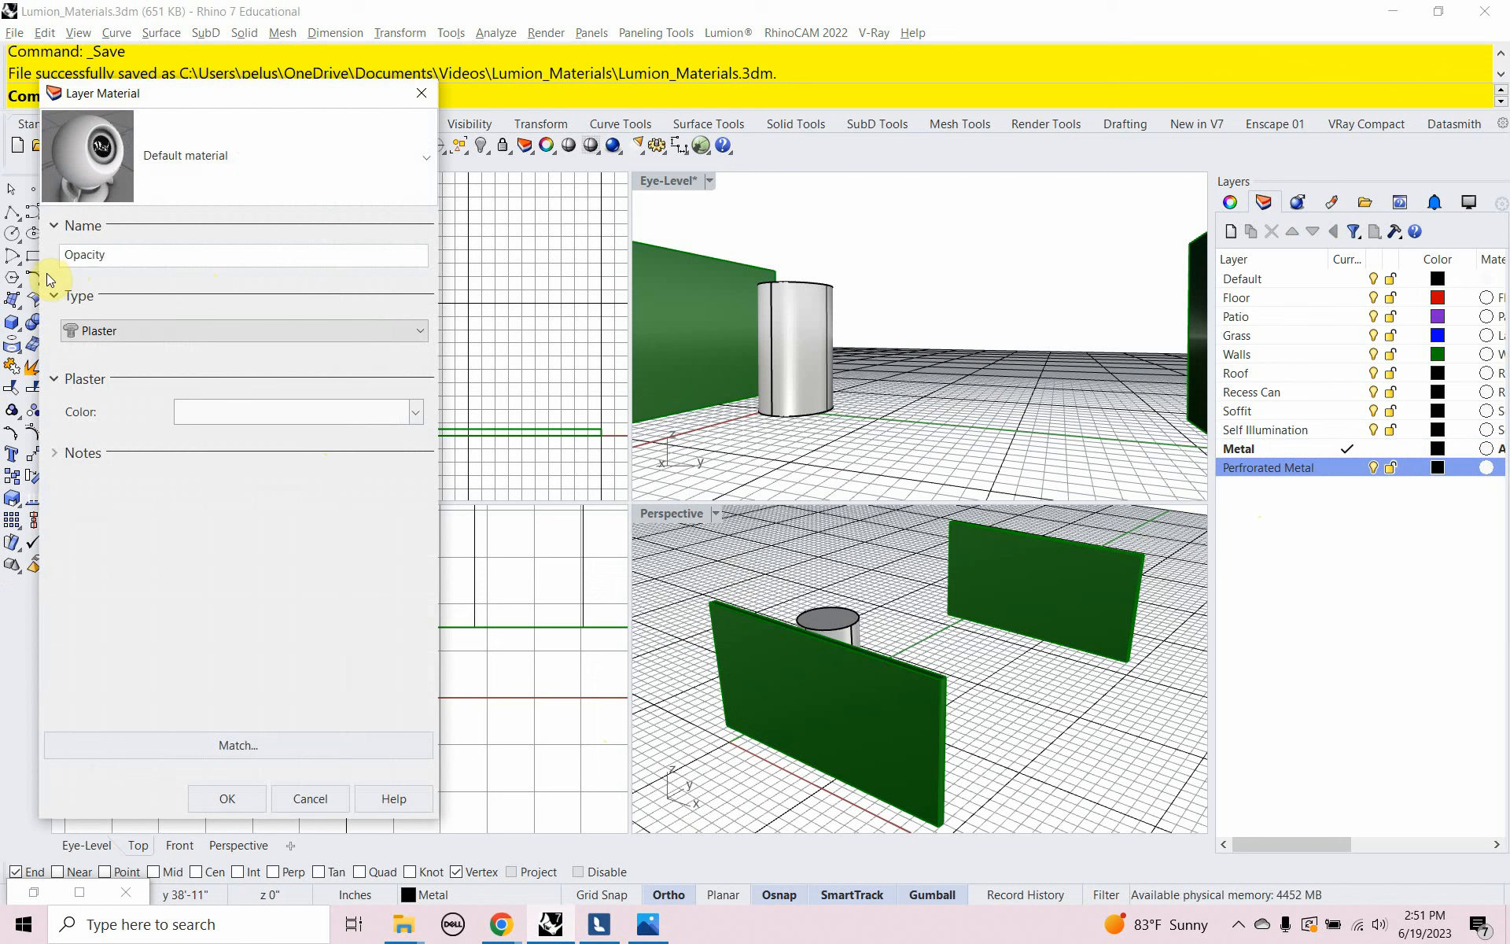
pyautogui.click(210, 800)
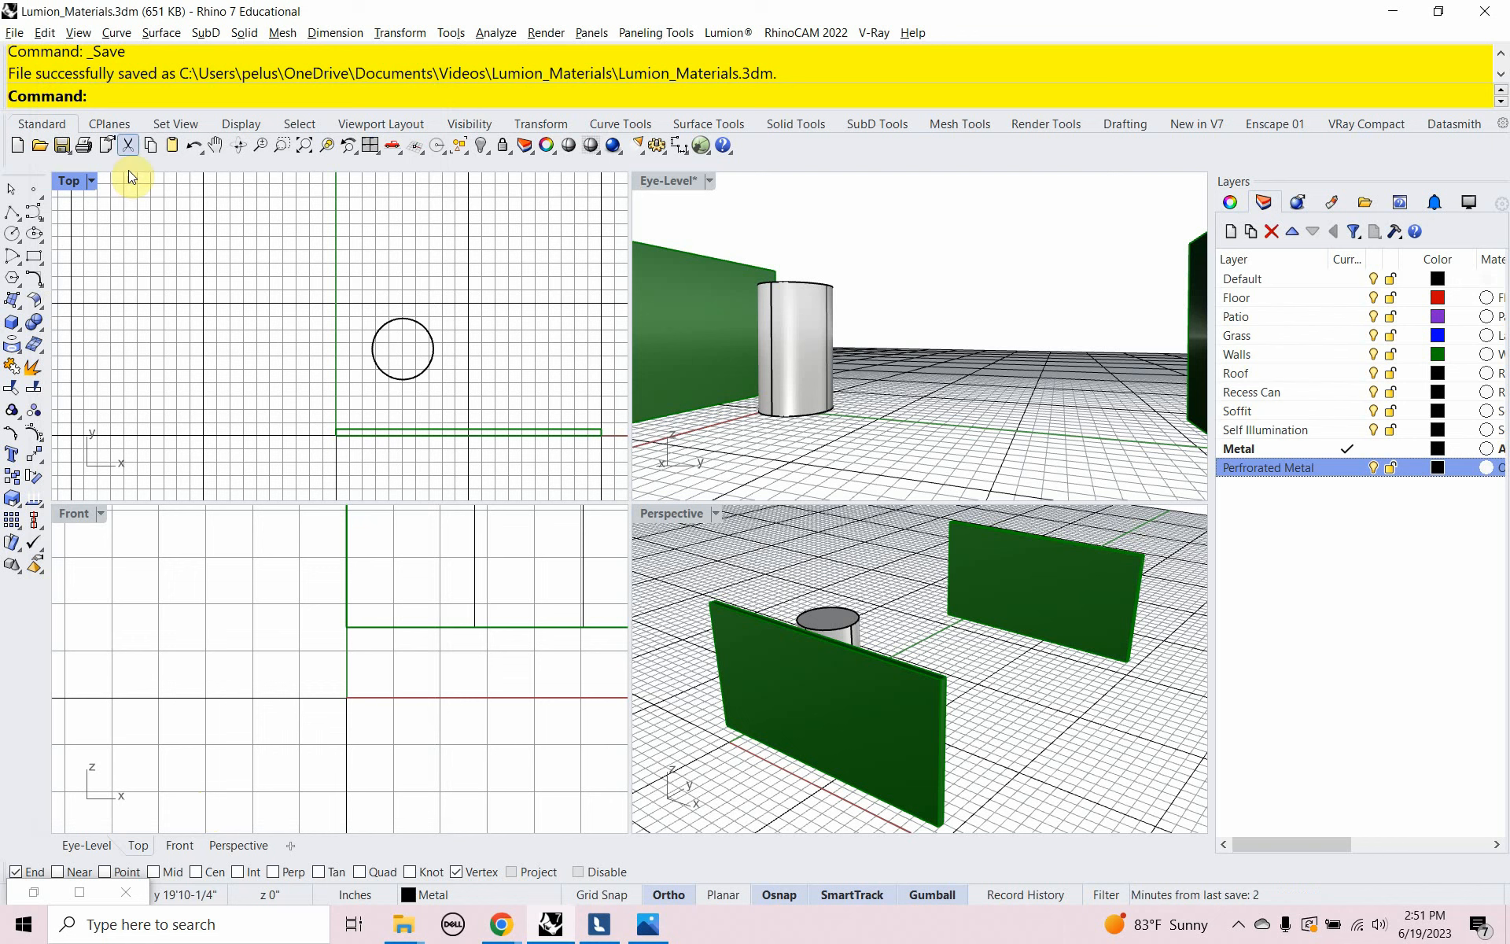
# Draw a vertical rectangular plane in the Eye-Level view beside the cylinder, using the Plane command's Vertical option
pyautogui.click(118, 95)
pyautogui.write('Plan')
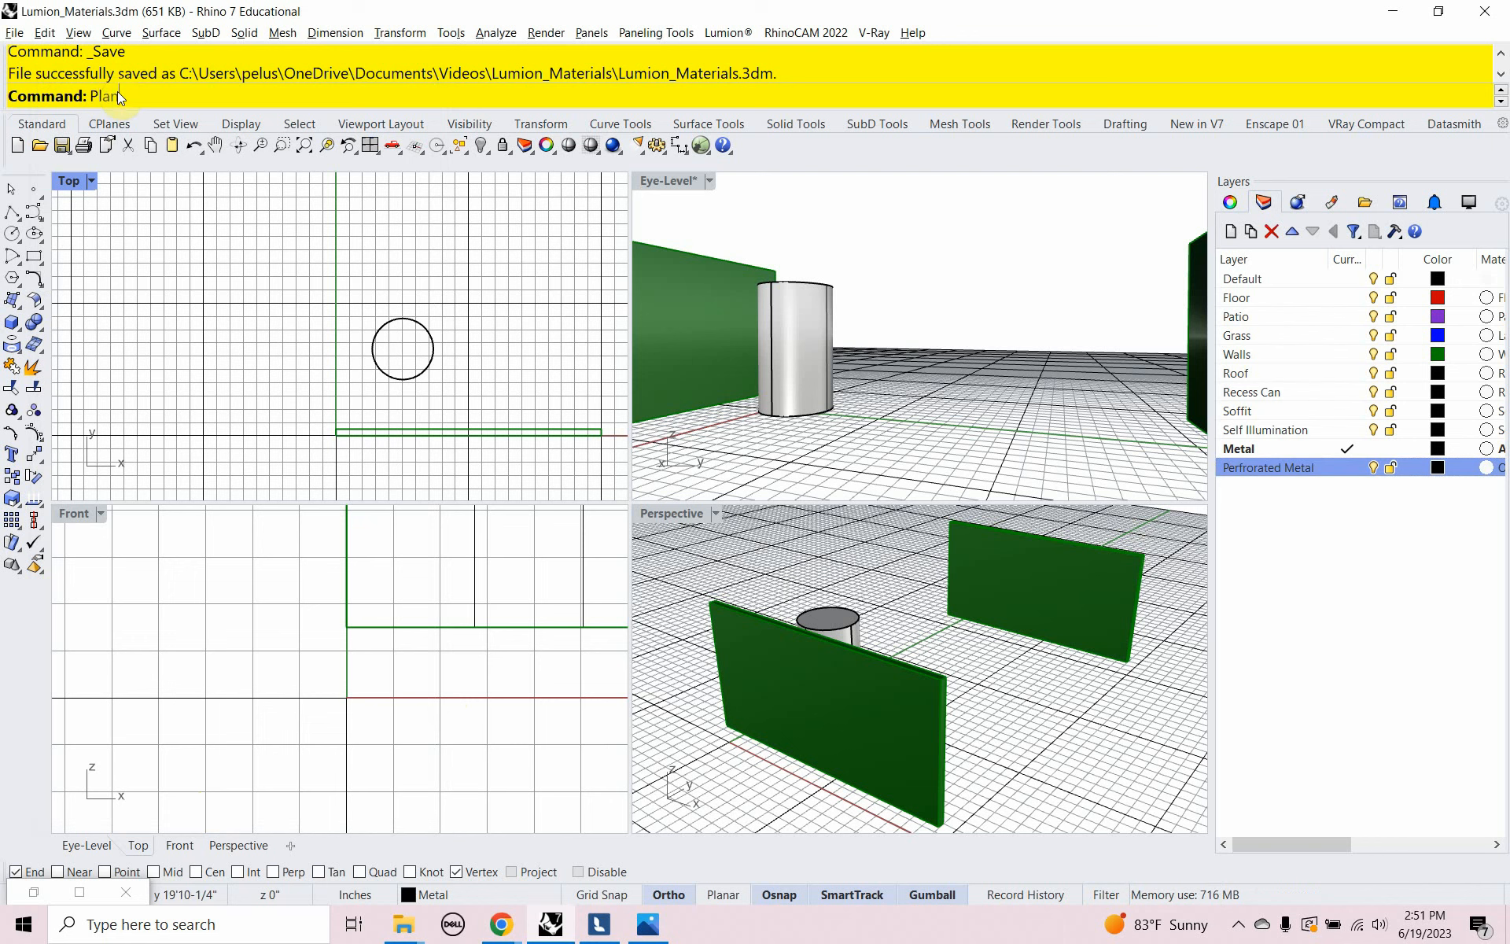
pyautogui.write('e')
pyautogui.press('Return')
pyautogui.click(248, 95)
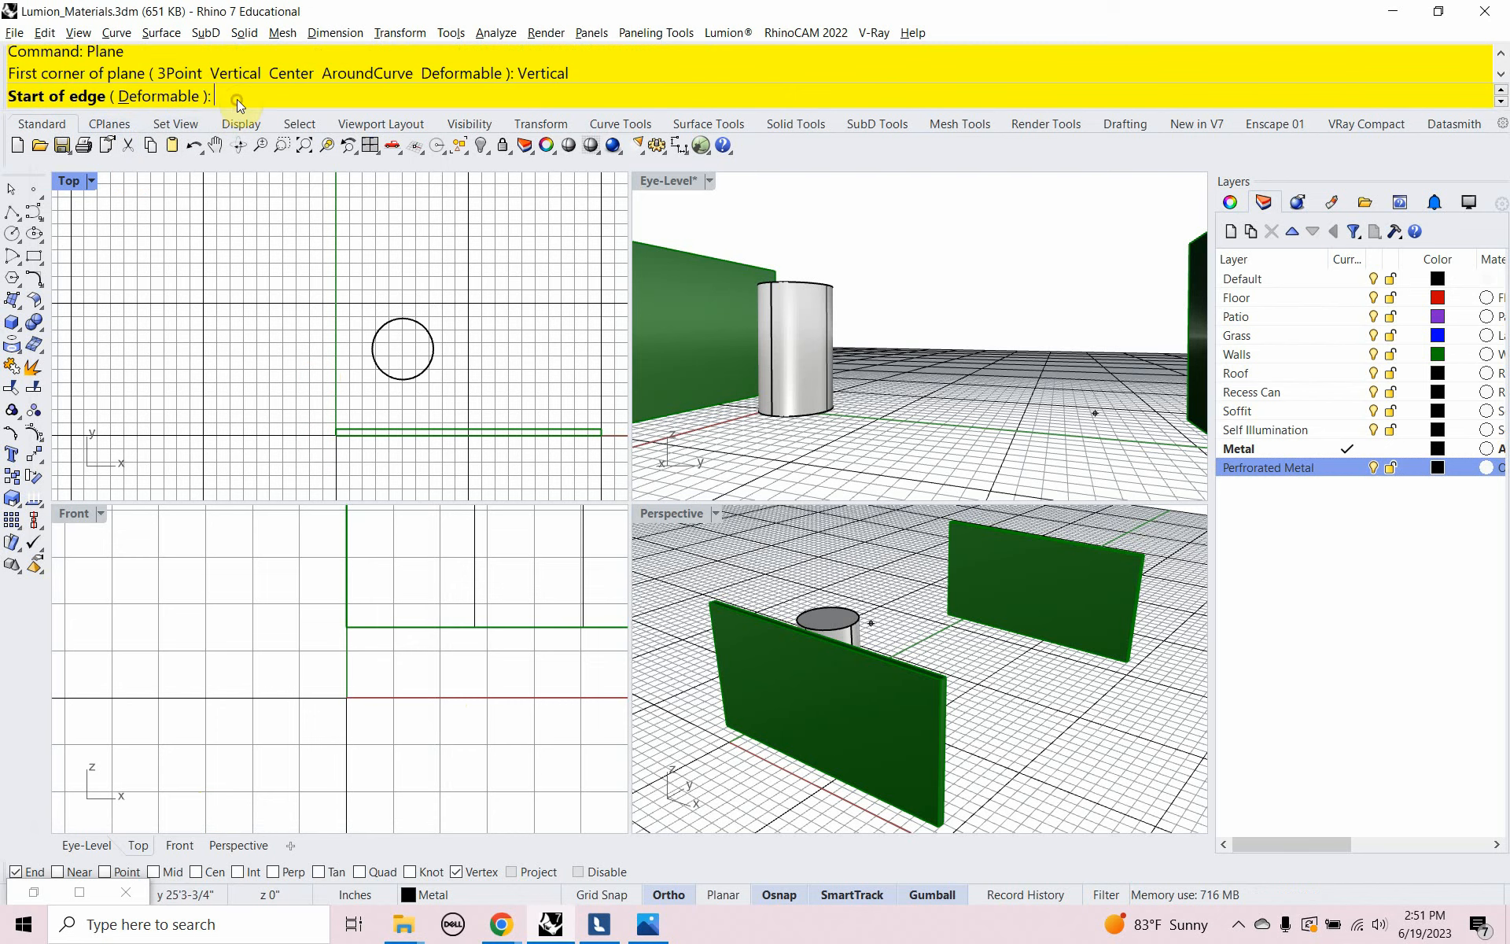
pyautogui.click(891, 388)
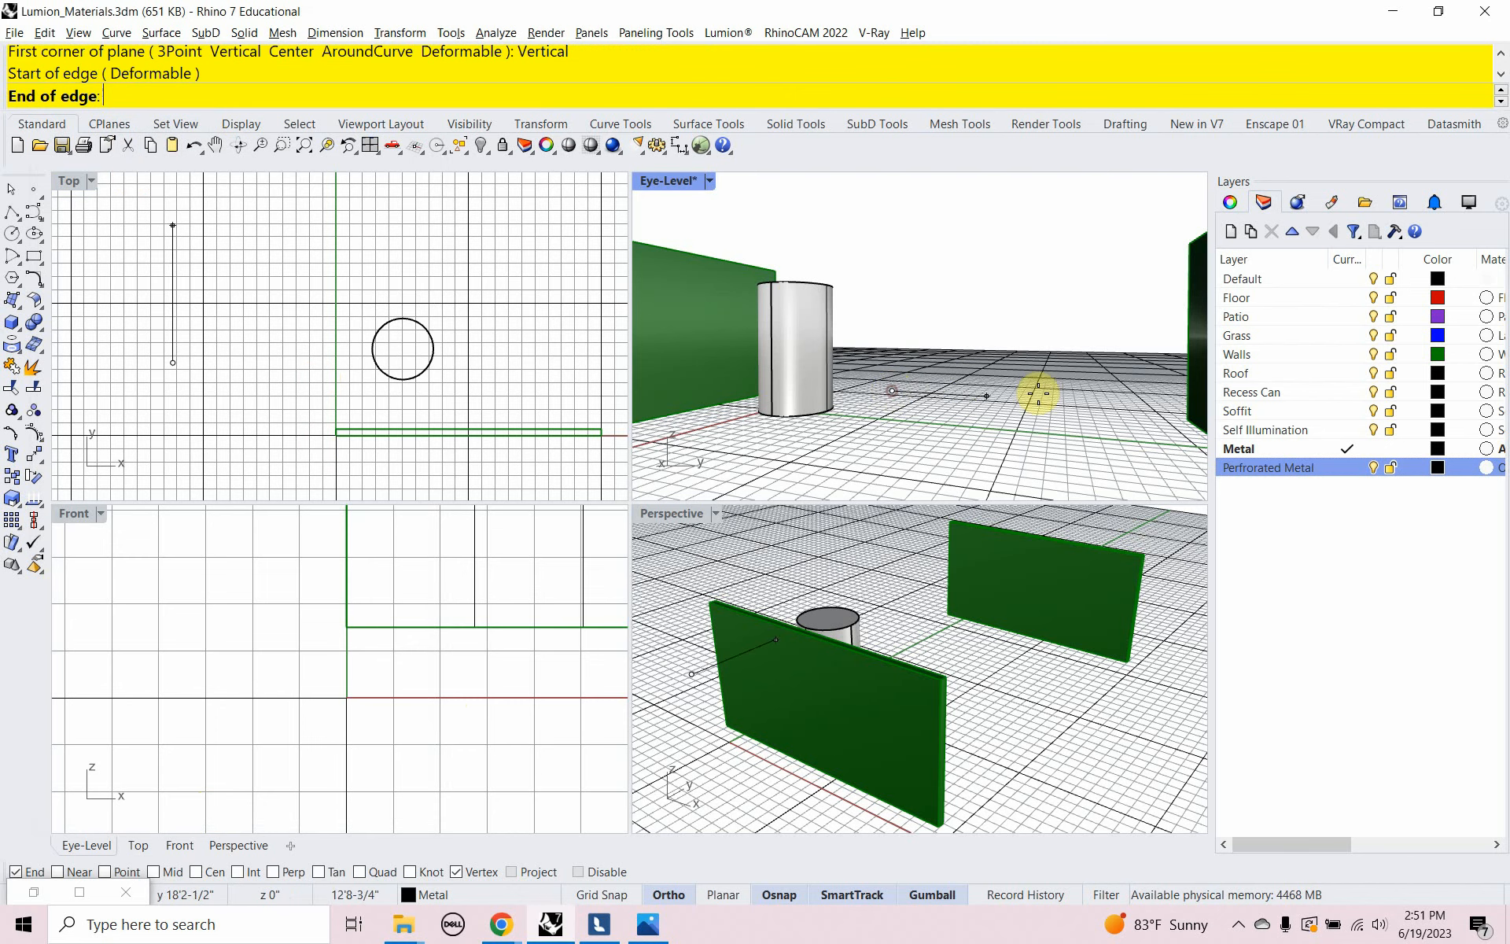
pyautogui.click(1081, 388)
pyautogui.click(1078, 318)
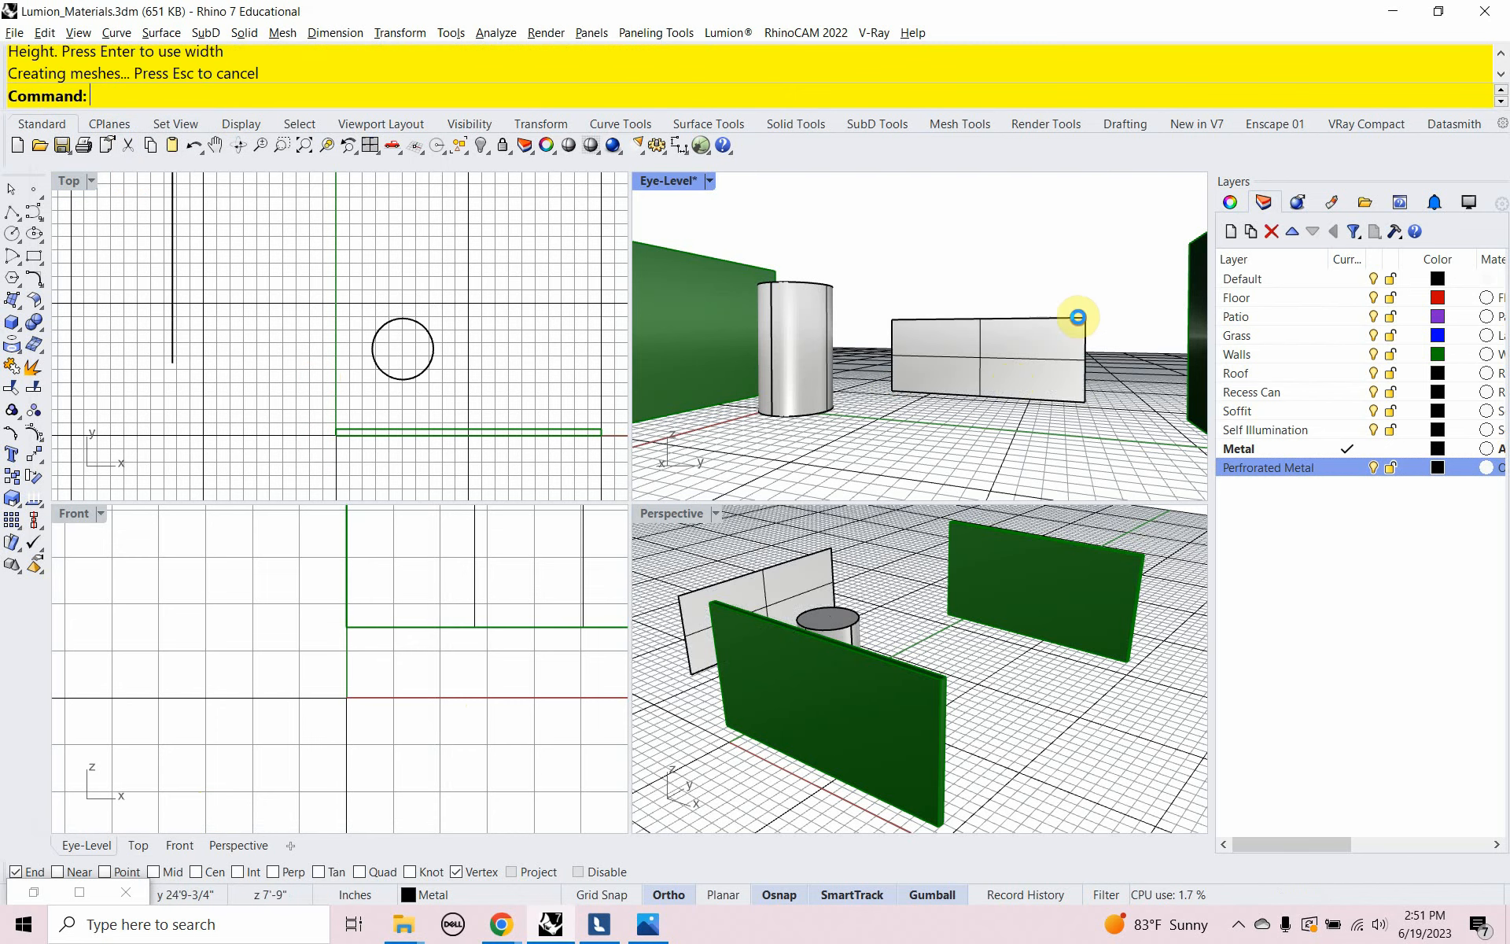
# Move the vertical plane in plan into the space between the two walls and raise it slightly above the wall's bottom edge
pyautogui.moveTo(399, 456); pyautogui.dragTo(417, 475, button='right')
pyautogui.scroll(-3, 434, 480)
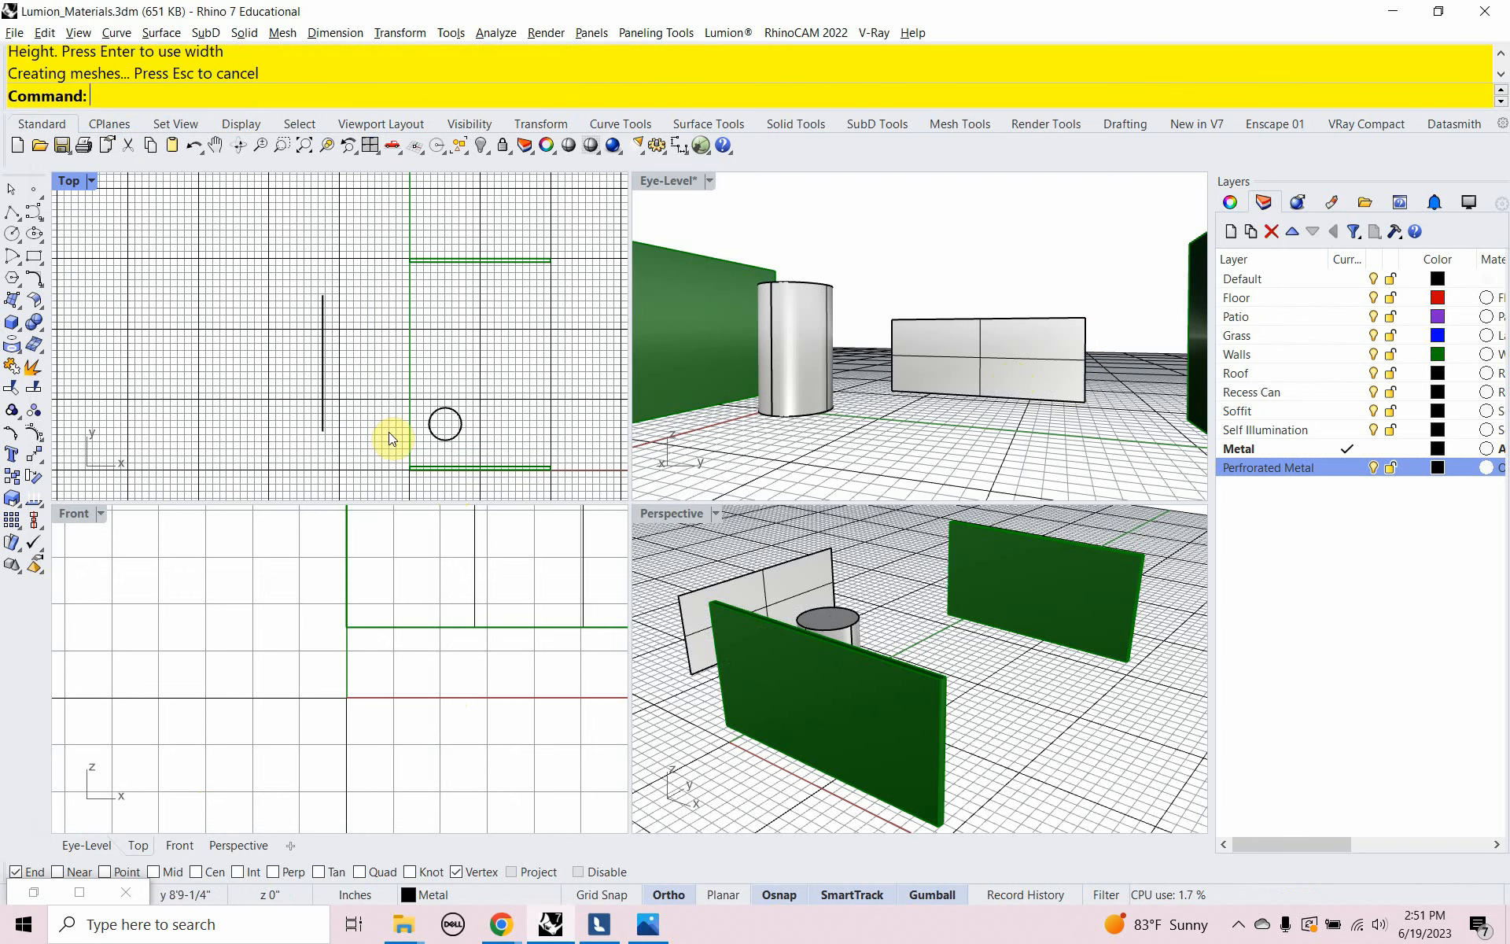
pyautogui.click(324, 370)
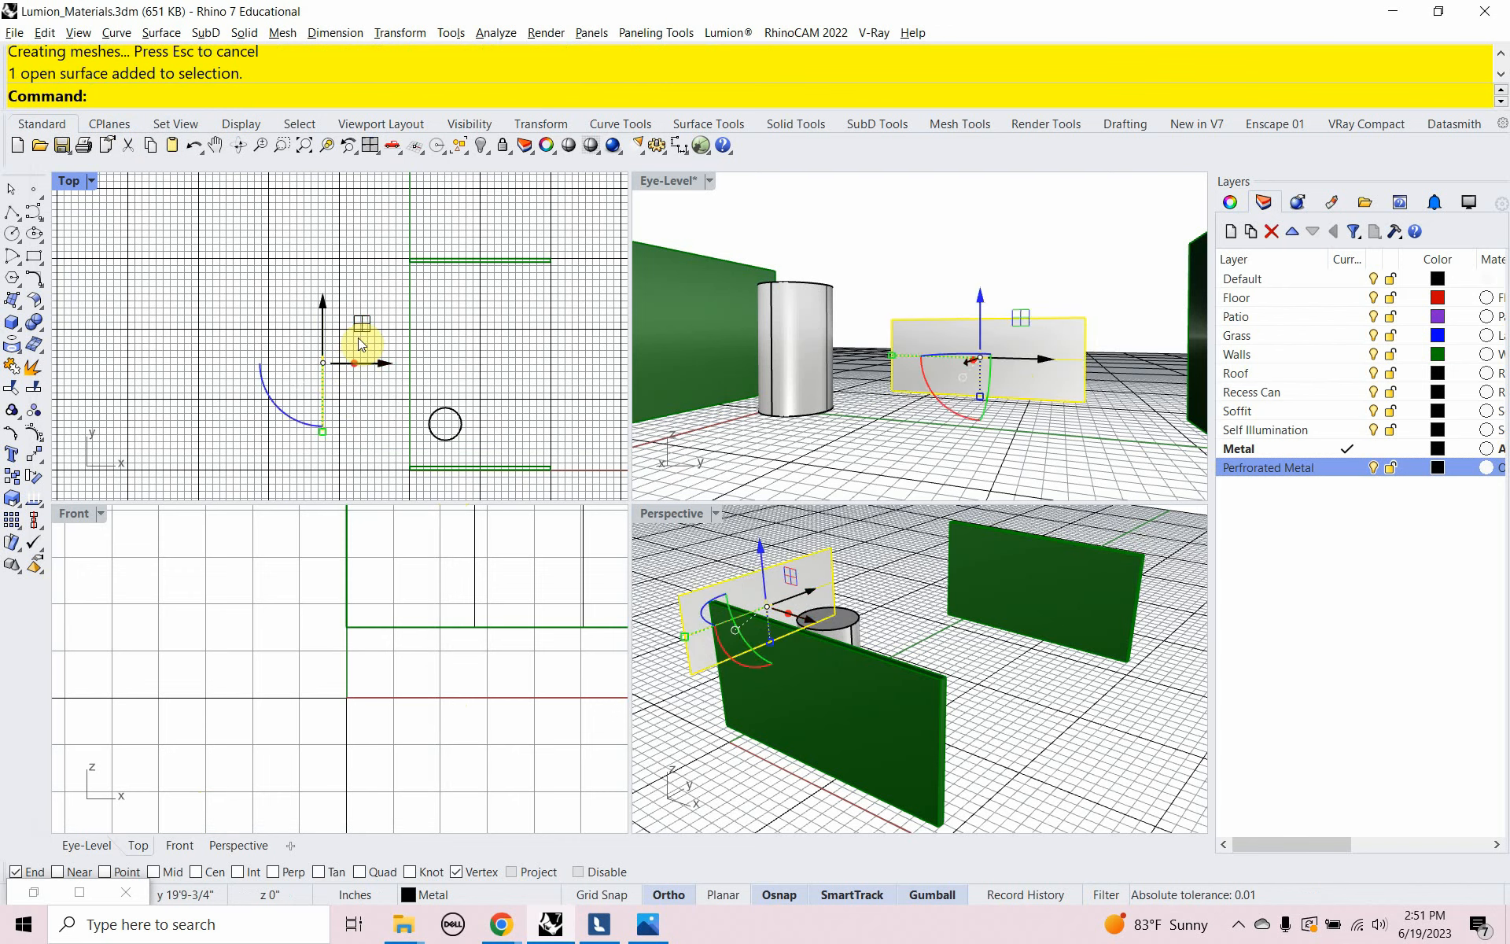
pyautogui.moveTo(358, 327); pyautogui.dragTo(455, 297)
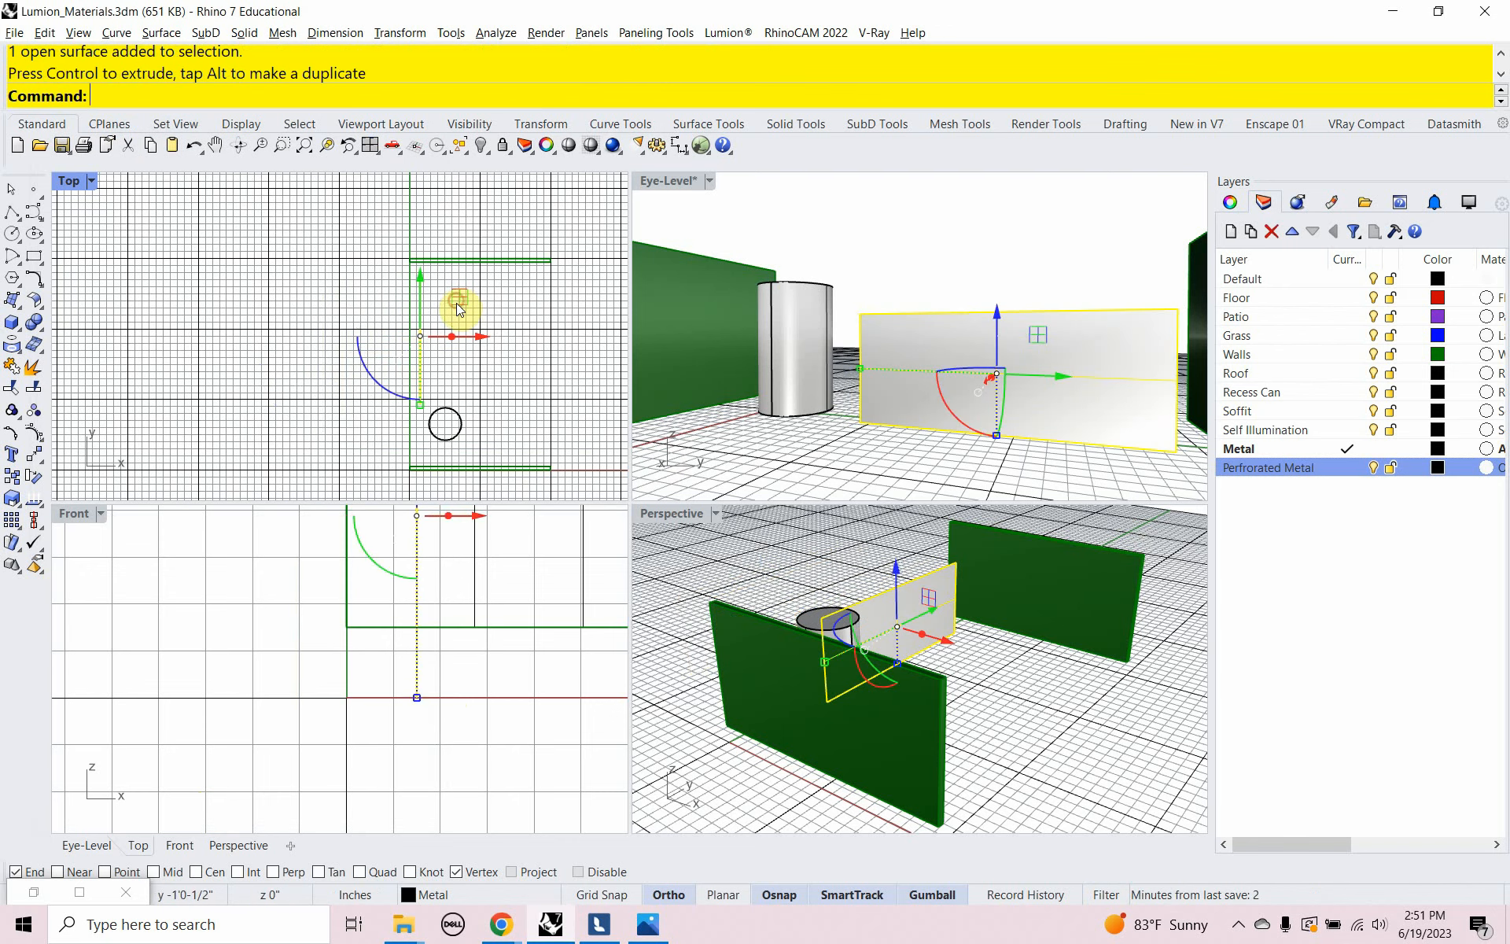
pyautogui.moveTo(424, 614); pyautogui.dragTo(404, 630, button='right')
pyautogui.scroll(-2, 397, 657)
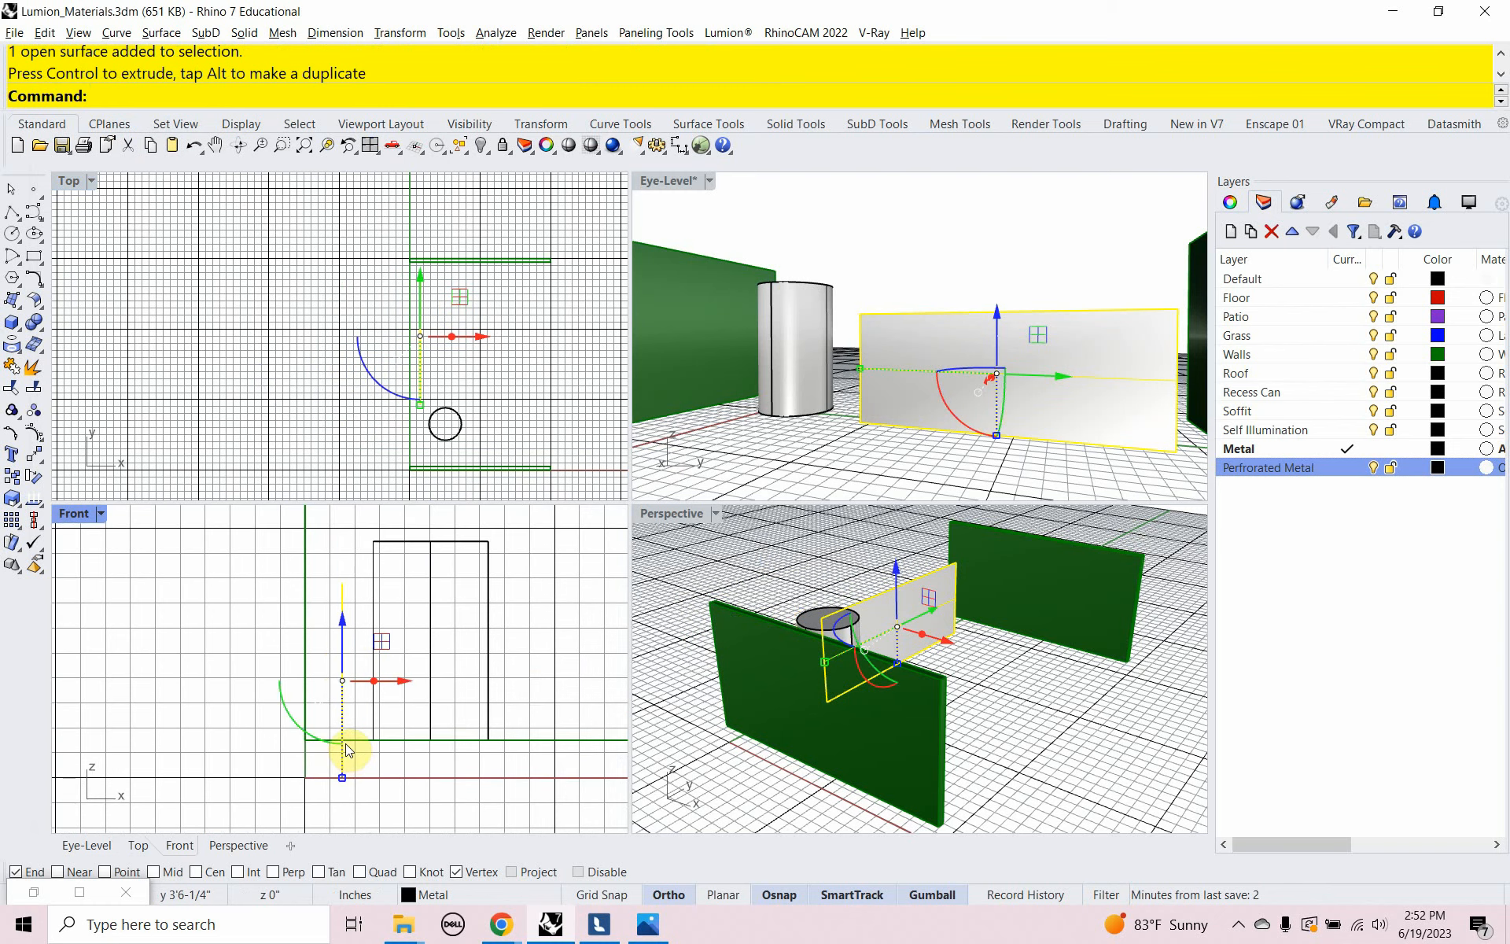
pyautogui.moveTo(347, 748); pyautogui.dragTo(341, 616)
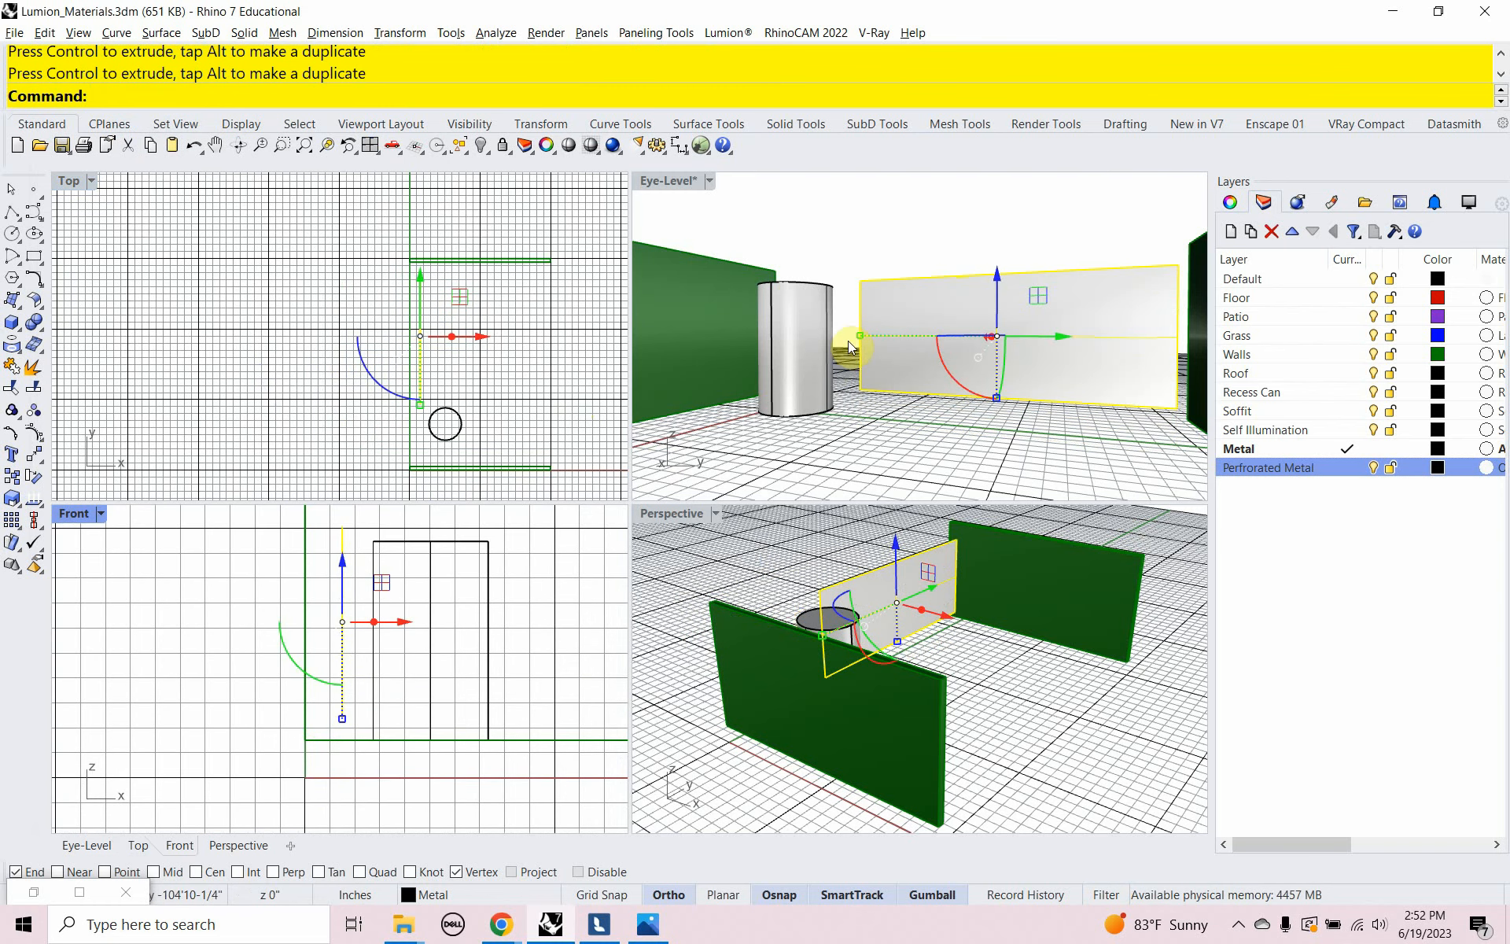
# Scale the plane narrower along its length, nudge it slightly toward the cylinder, and check it in Lumion
pyautogui.moveTo(856, 336); pyautogui.dragTo(904, 344)
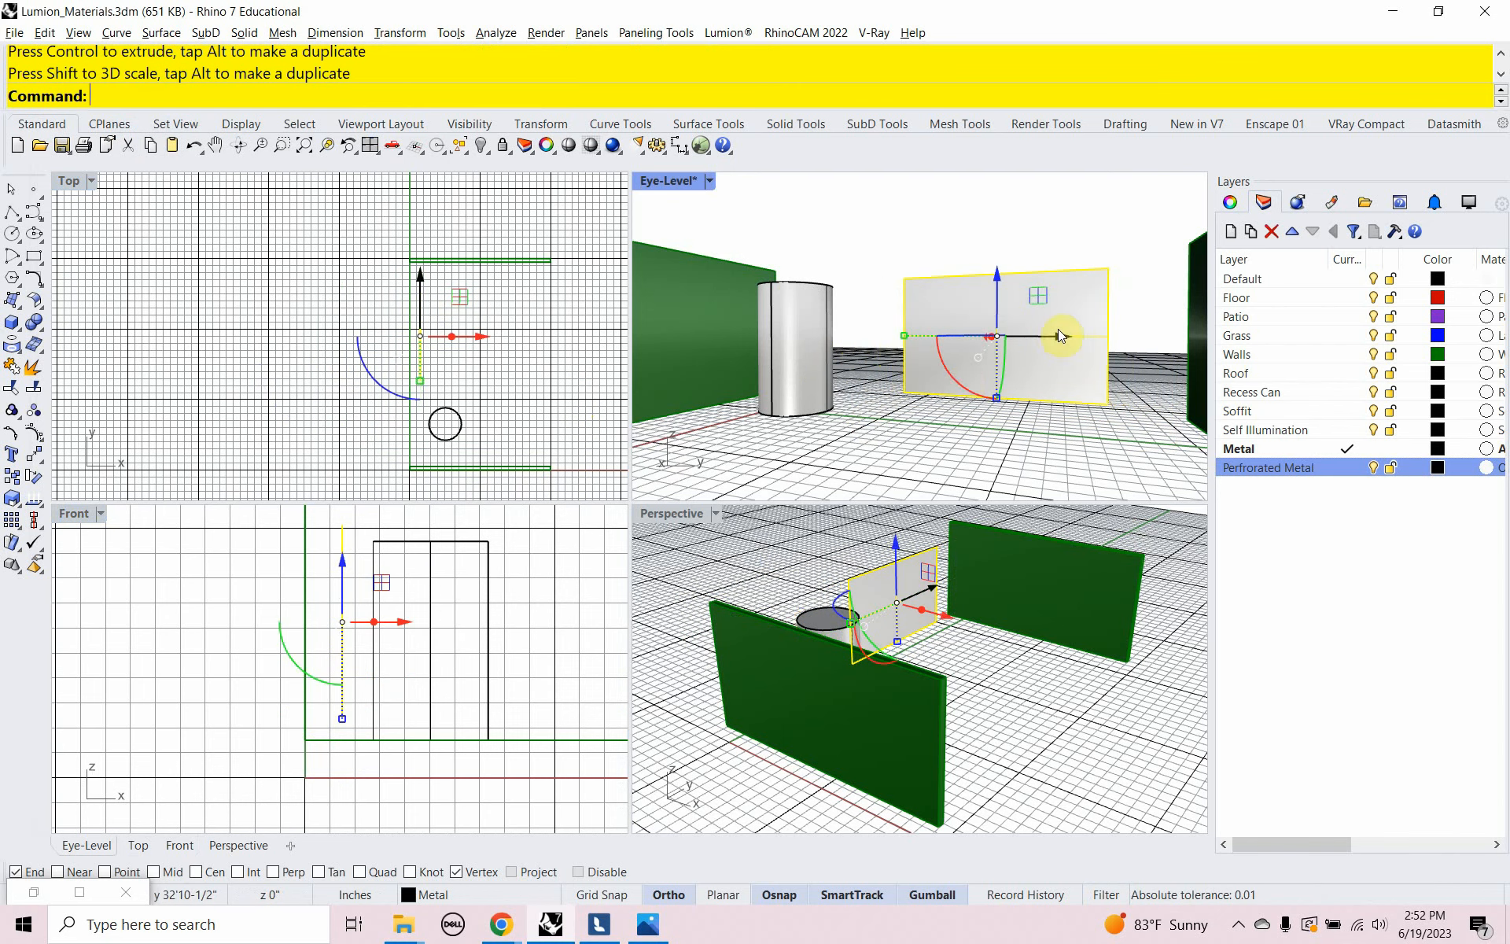
pyautogui.moveTo(1056, 337); pyautogui.dragTo(1051, 338)
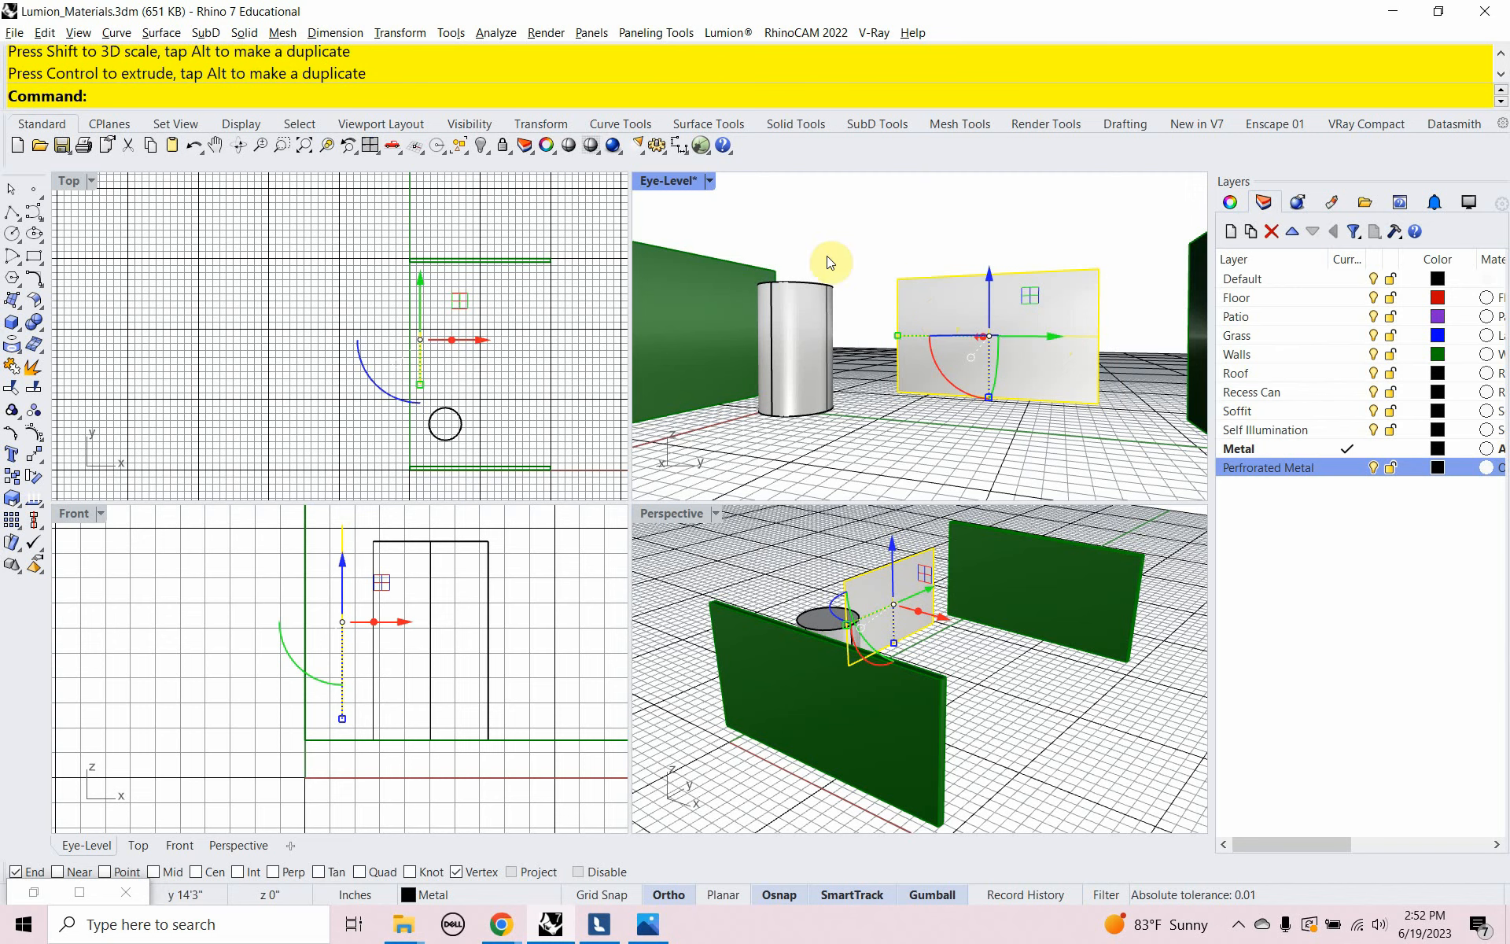
pyautogui.click(474, 406)
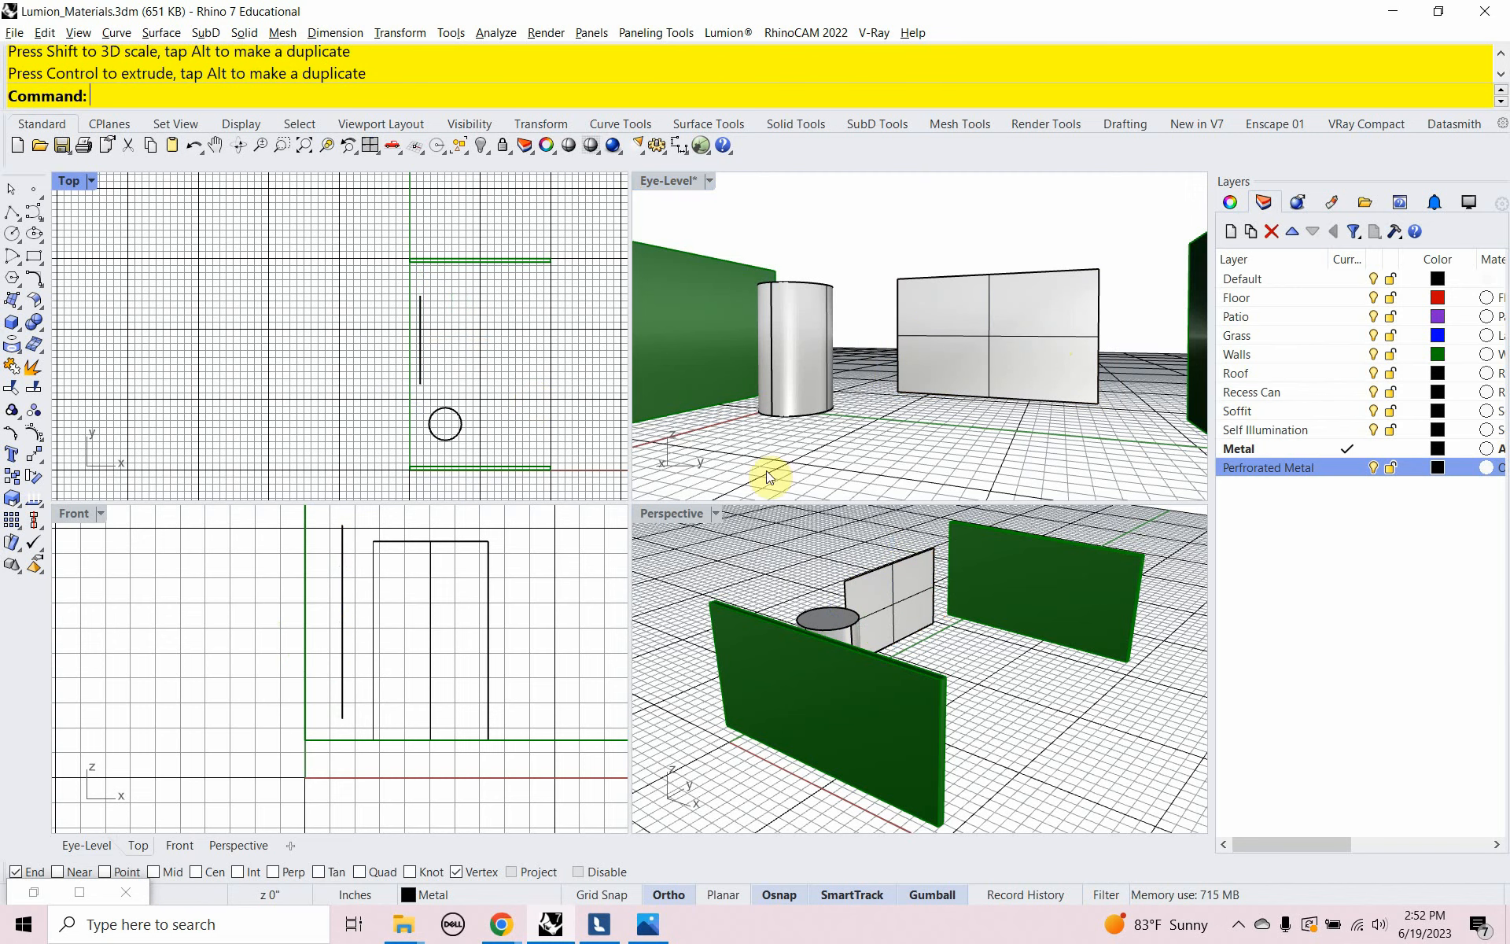
pyautogui.click(594, 924)
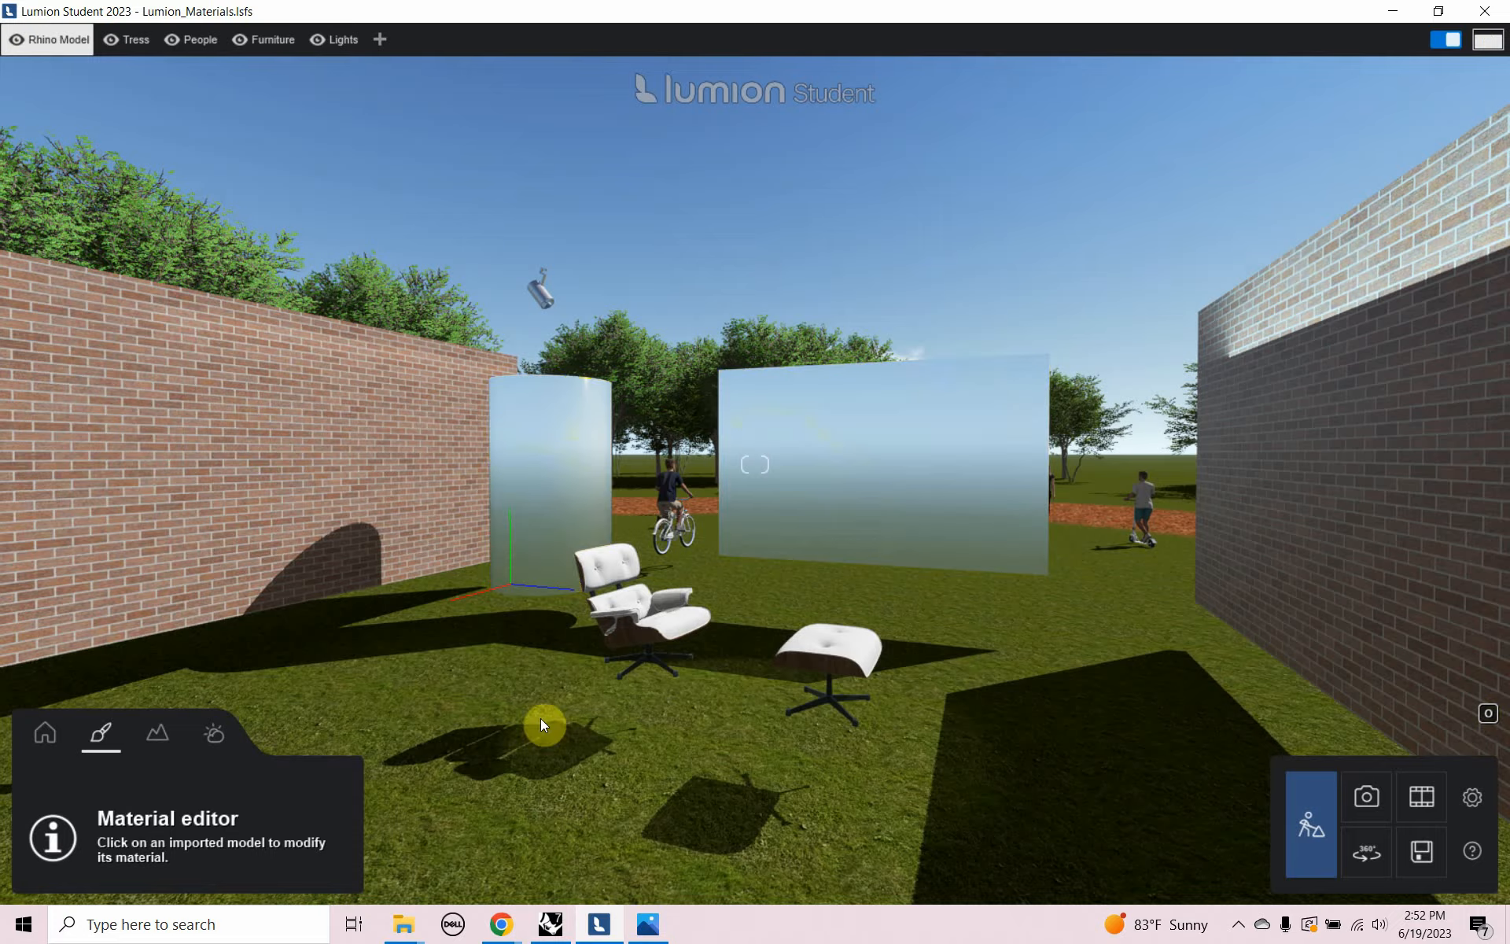
# Return to Rhino, make Perfrorated Metal the current layer, and change the vertical plane to that layer
pyautogui.click(548, 924)
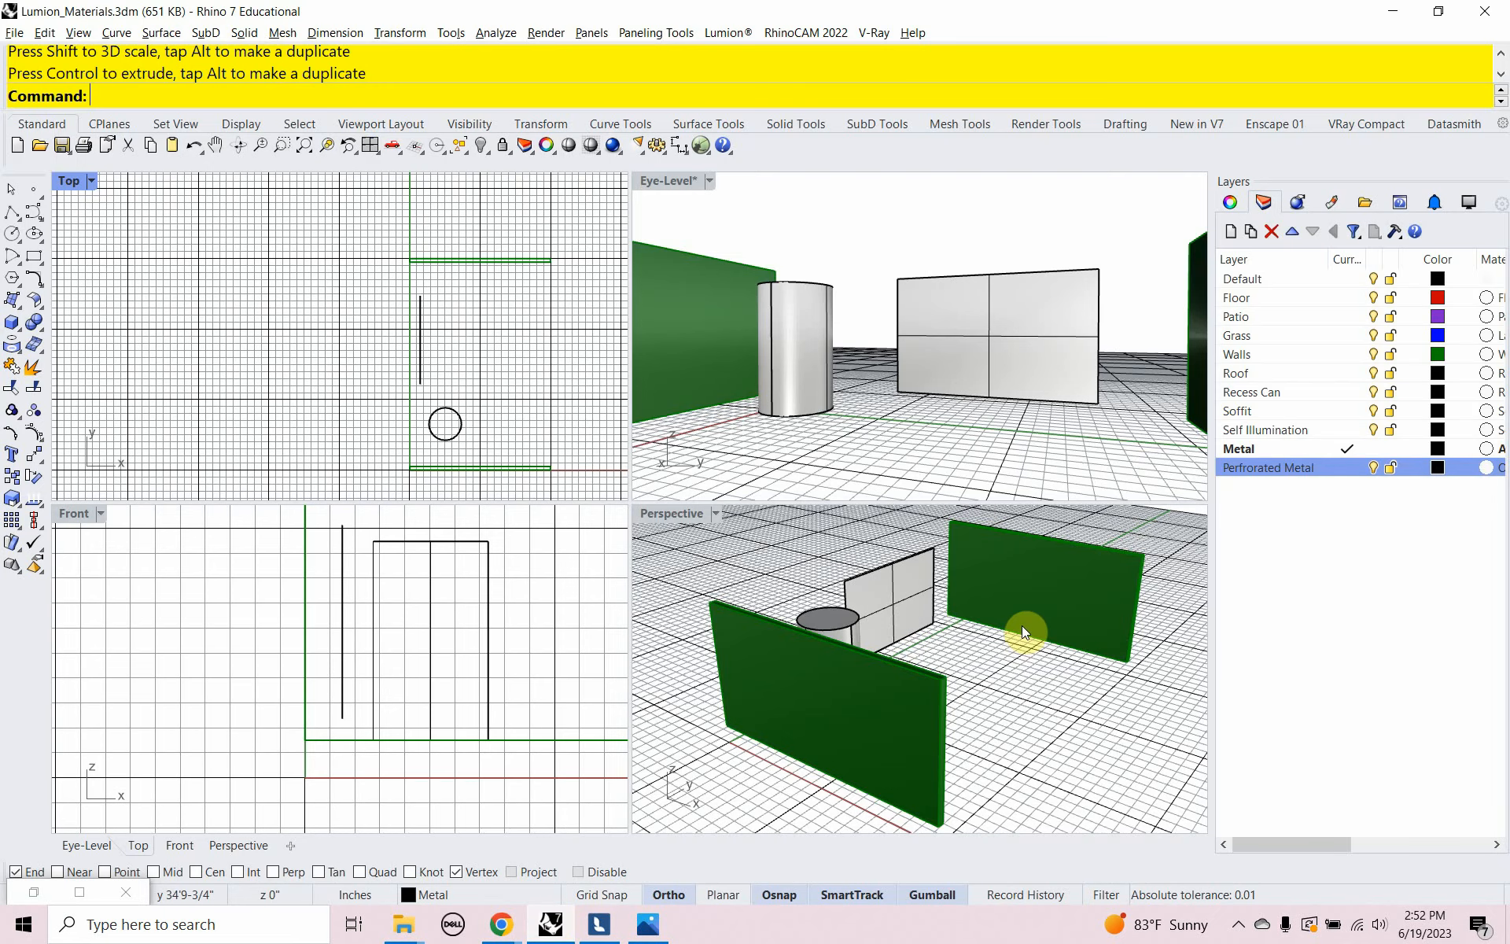
pyautogui.click(1337, 469)
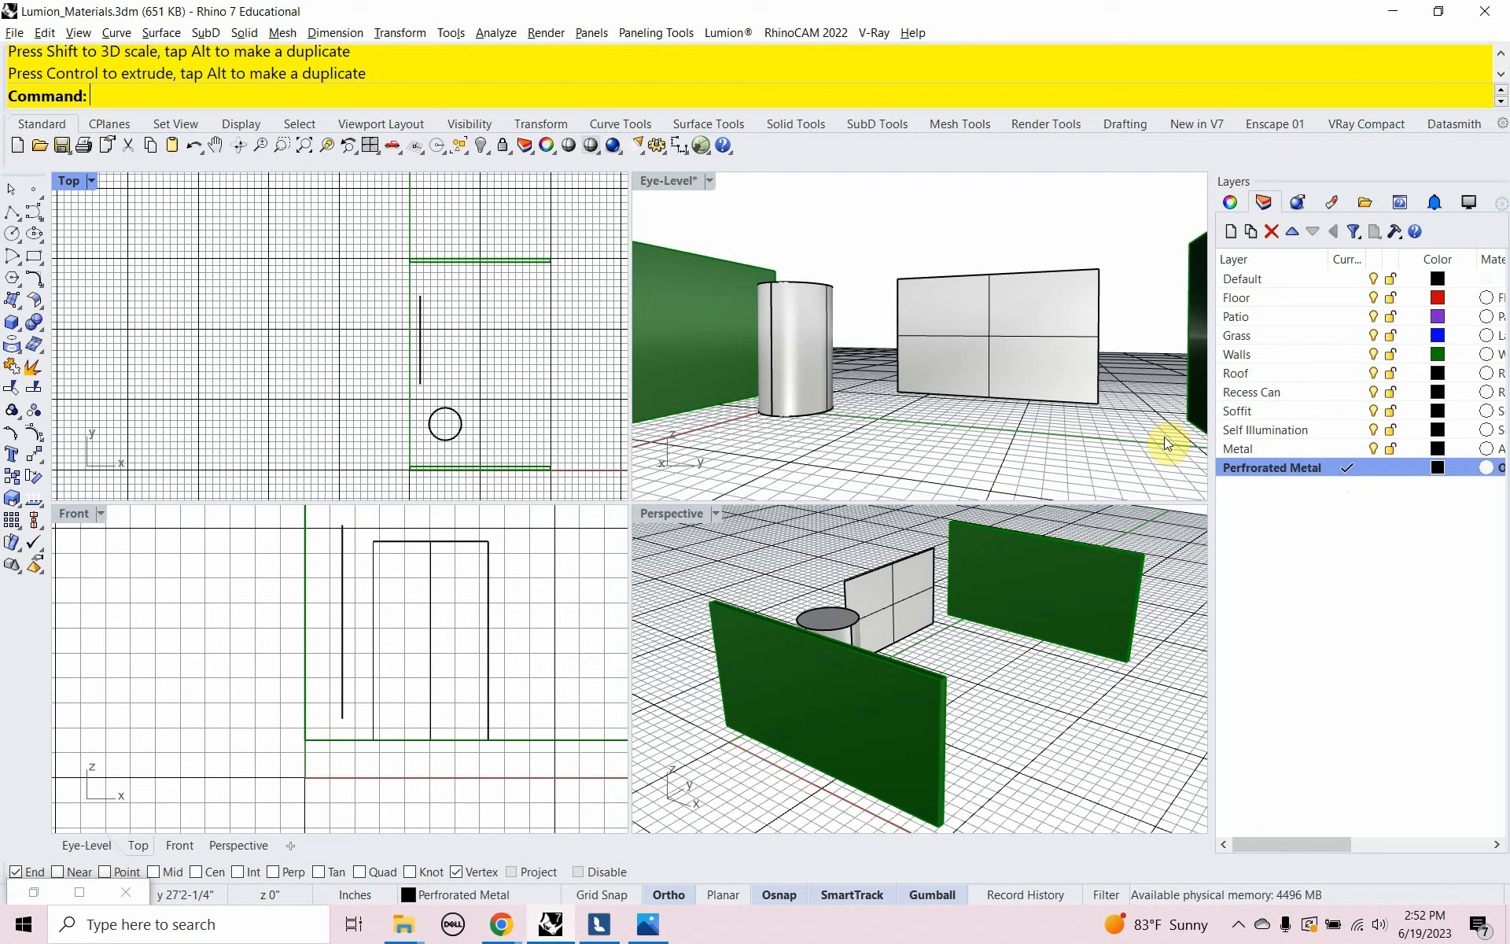
pyautogui.rightClick(1069, 377)
pyautogui.press('Escape')
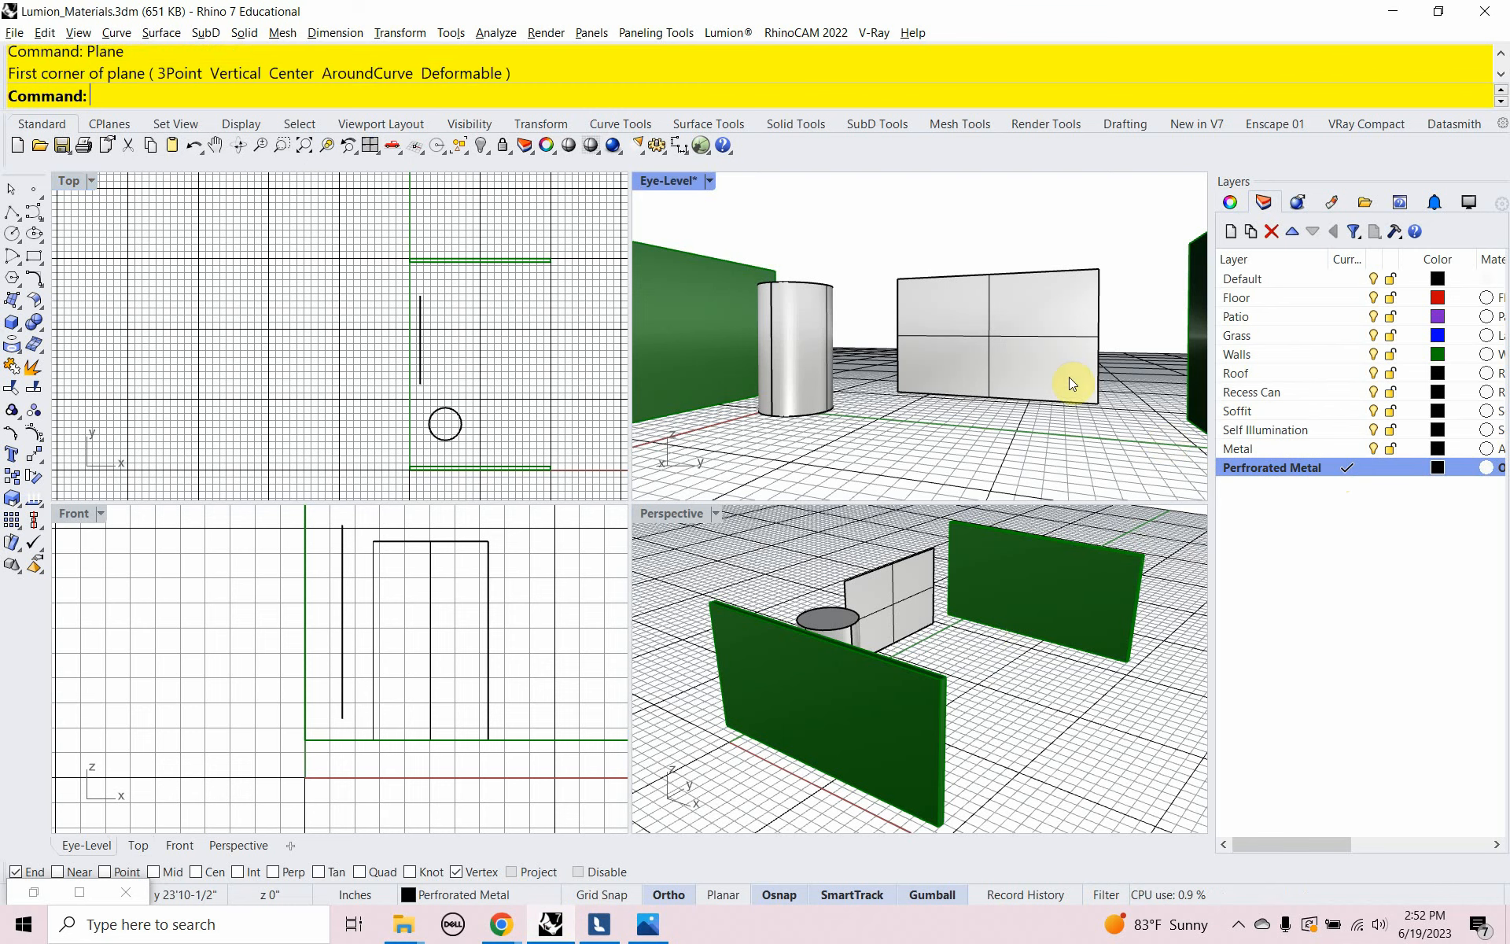
pyautogui.click(1069, 376)
pyautogui.rightClick(1069, 375)
pyautogui.rightClick(1070, 380)
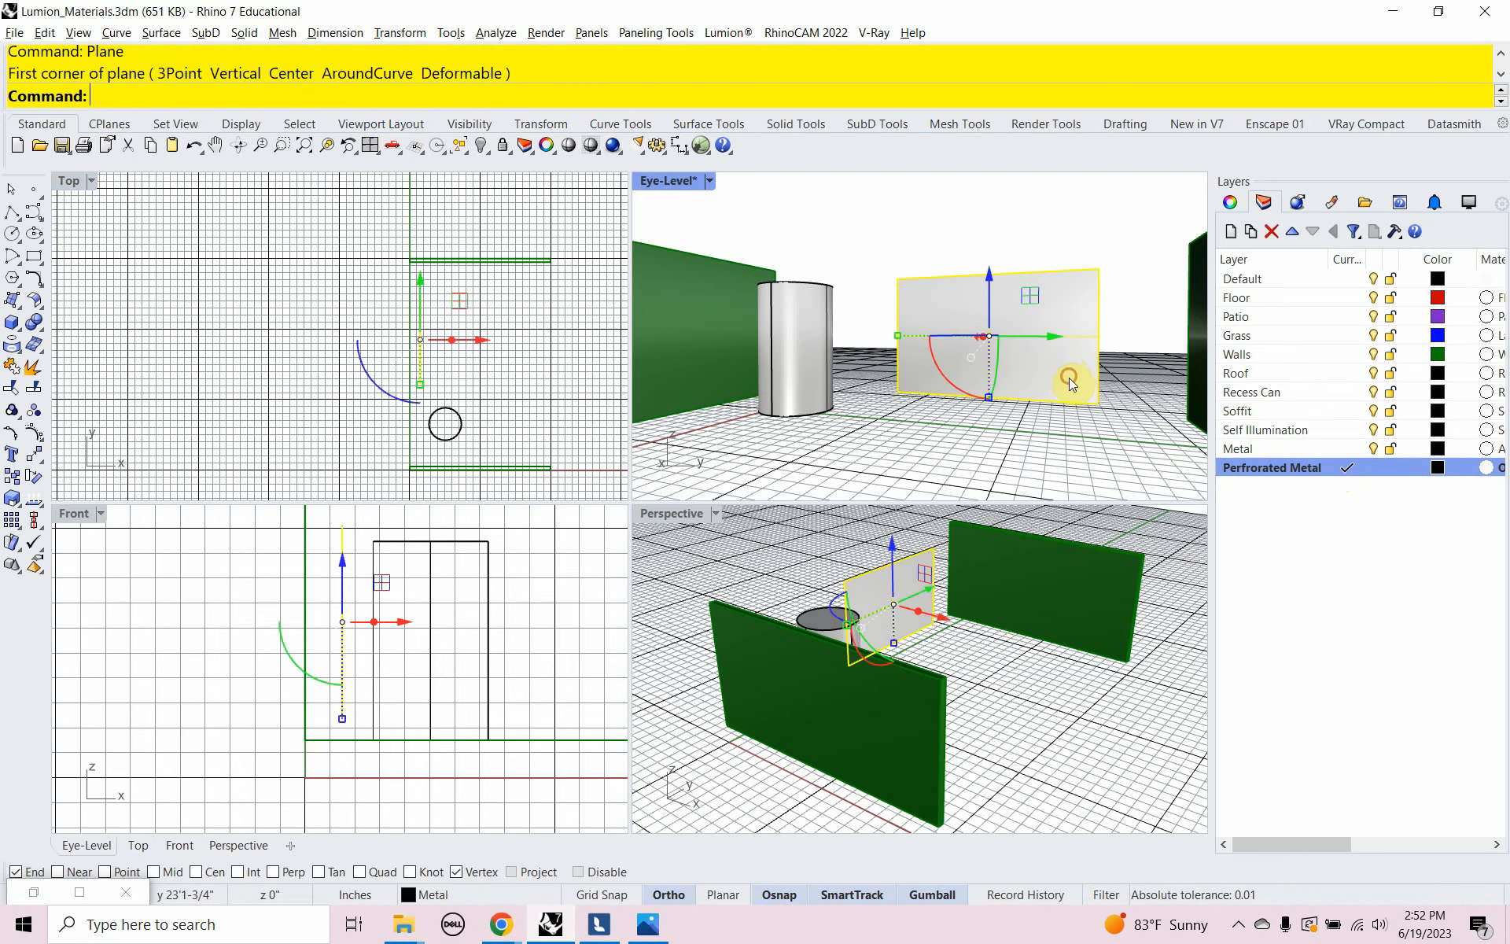
pyautogui.rightClick(1267, 469)
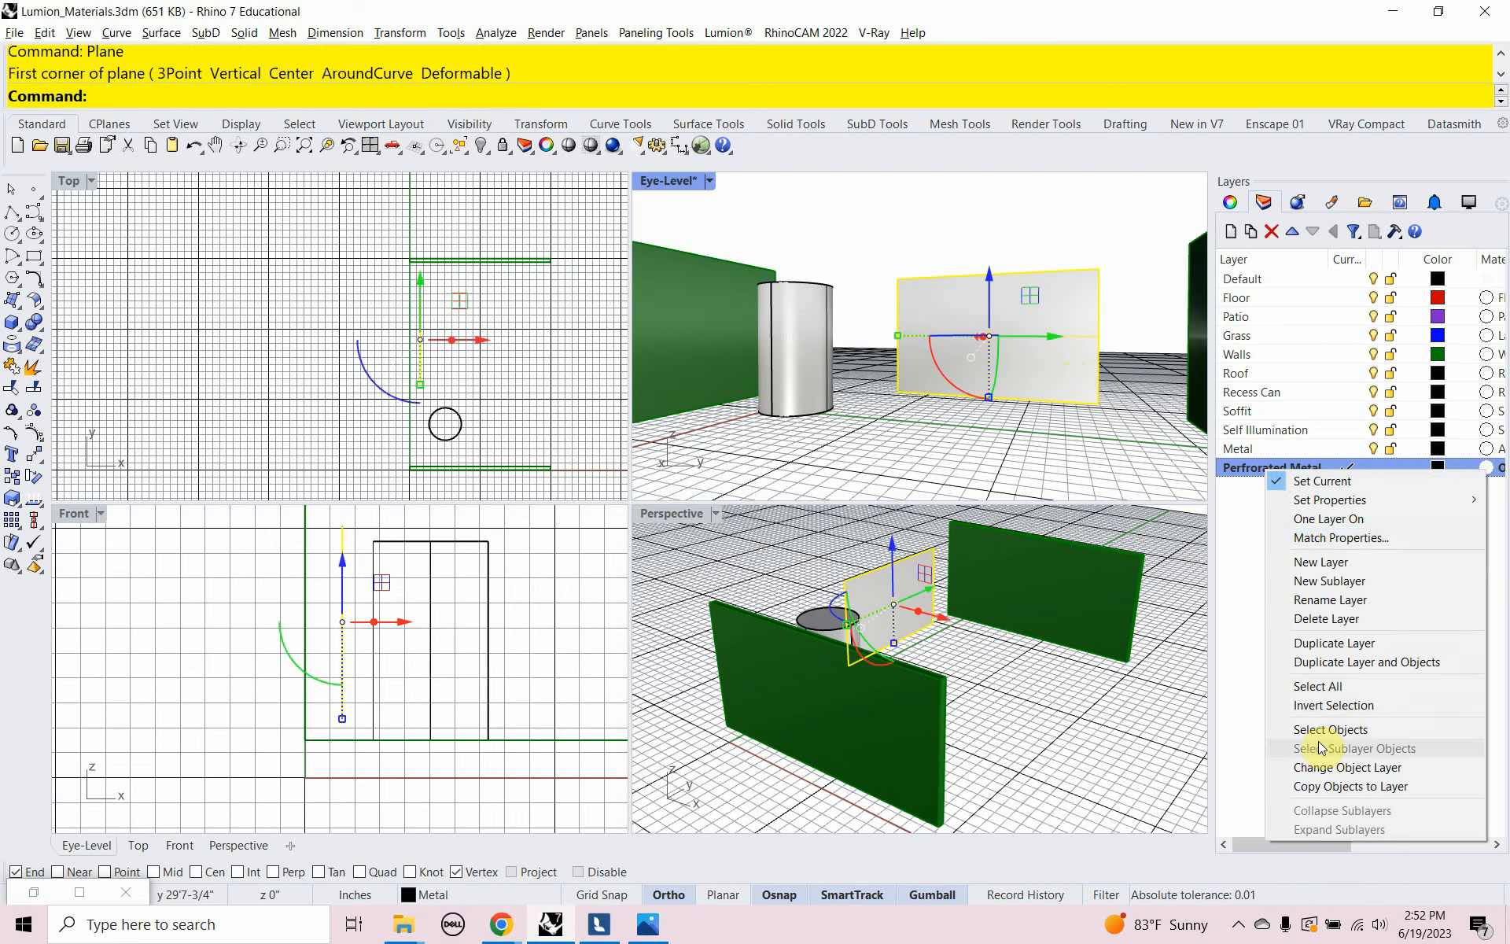
pyautogui.click(1321, 767)
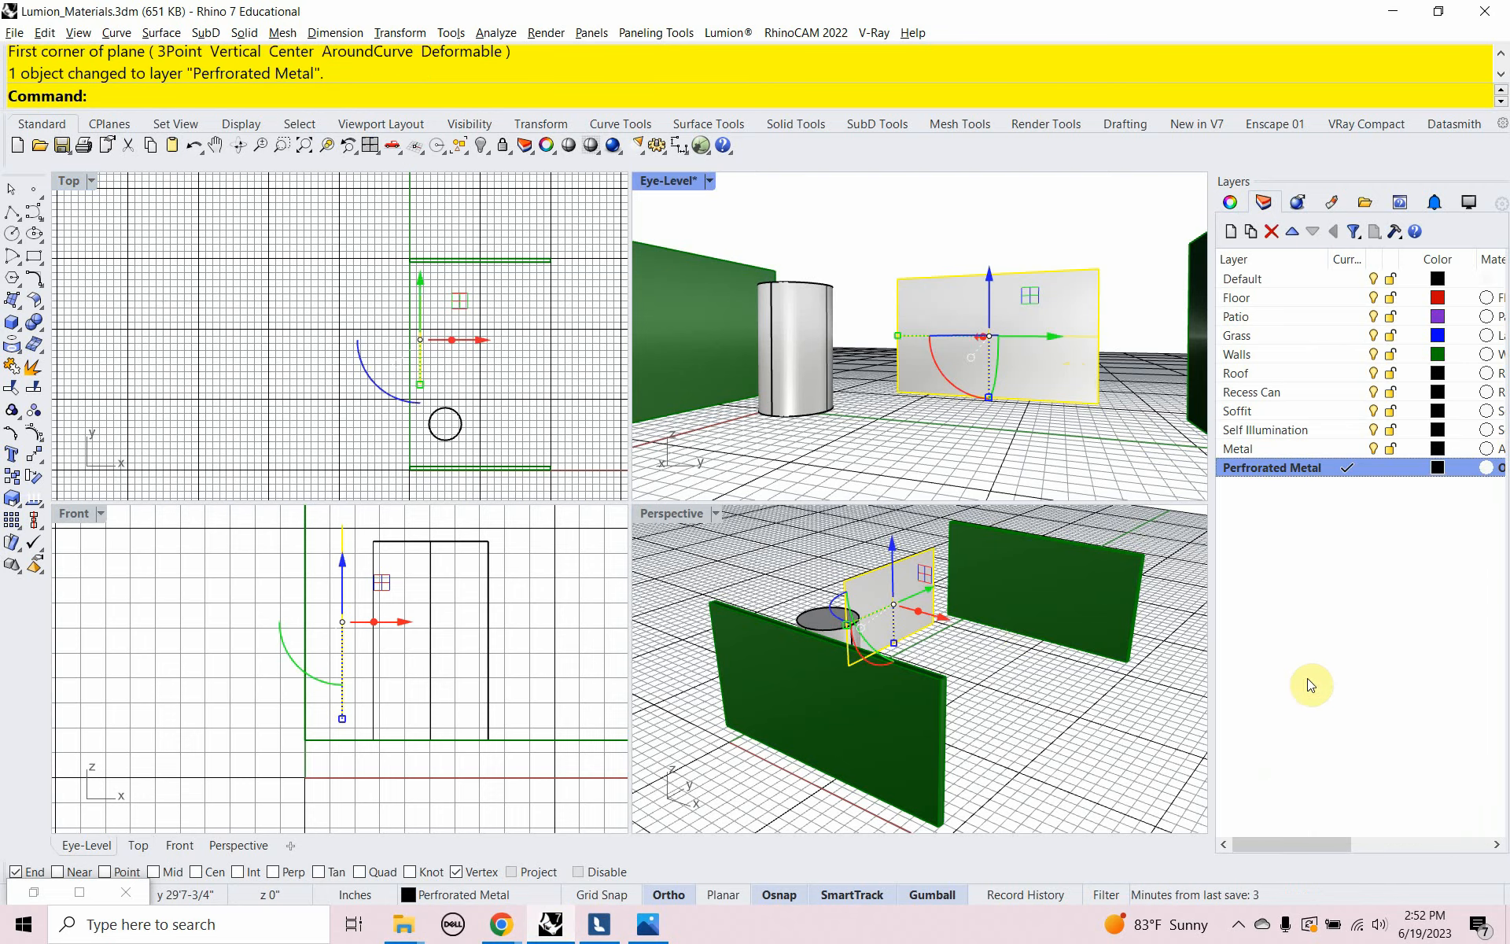
# Check the reference image Lumion_Materials_DF.jpg, close it, and look at the plane in Lumion
pyautogui.click(653, 926)
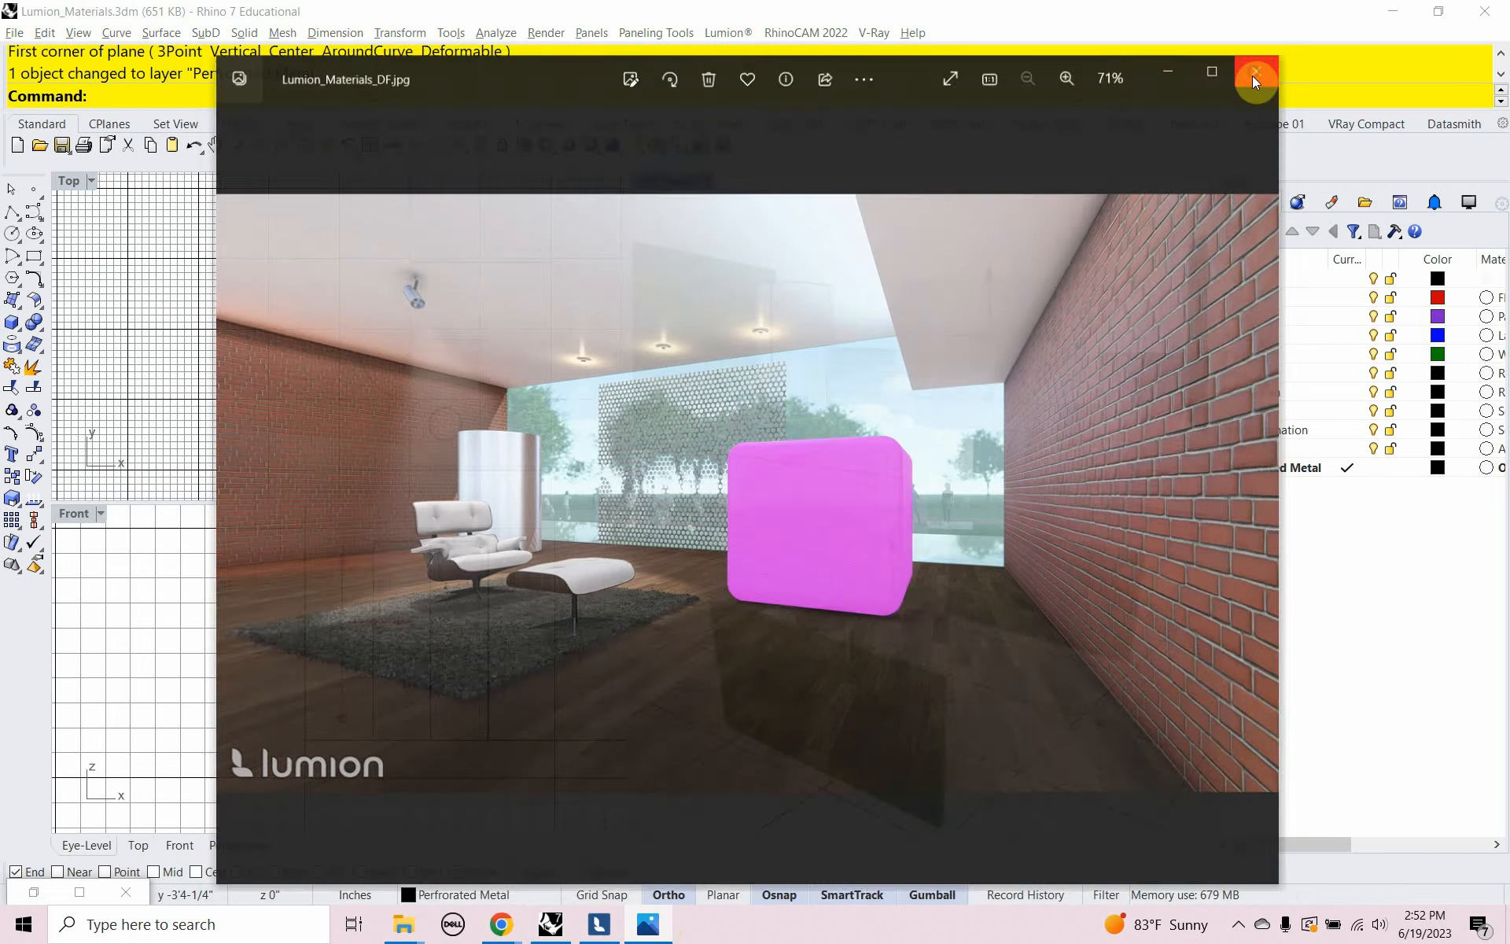
pyautogui.click(1258, 69)
pyautogui.click(601, 926)
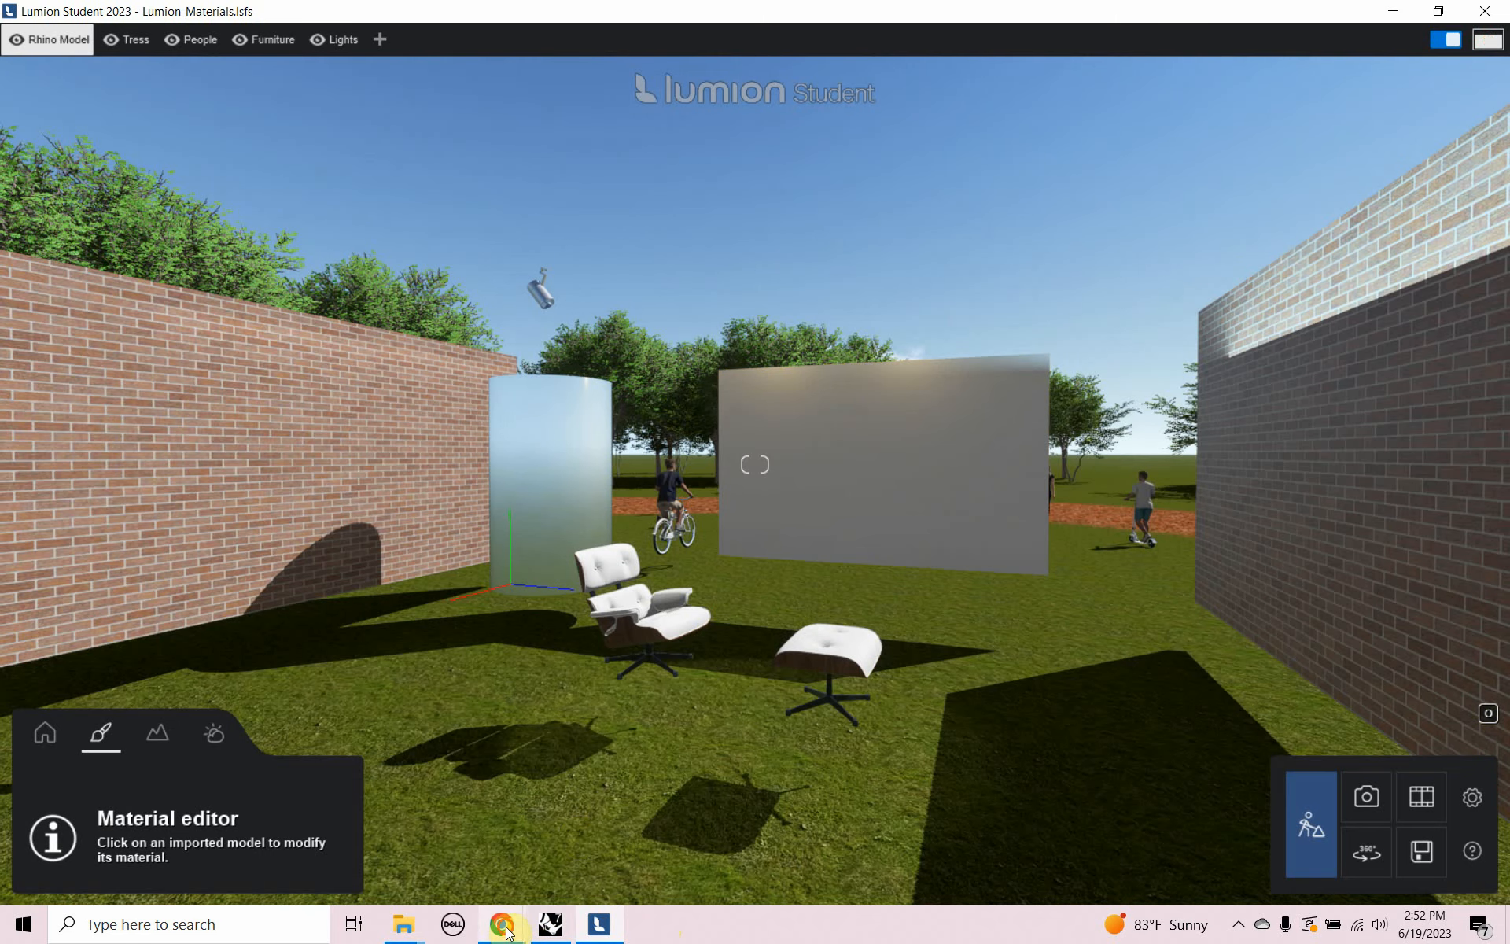
# Switch to Chrome and search the ambientCG materials for "perforated metal"
pyautogui.moveTo(504, 926)
pyautogui.click(551, 774)
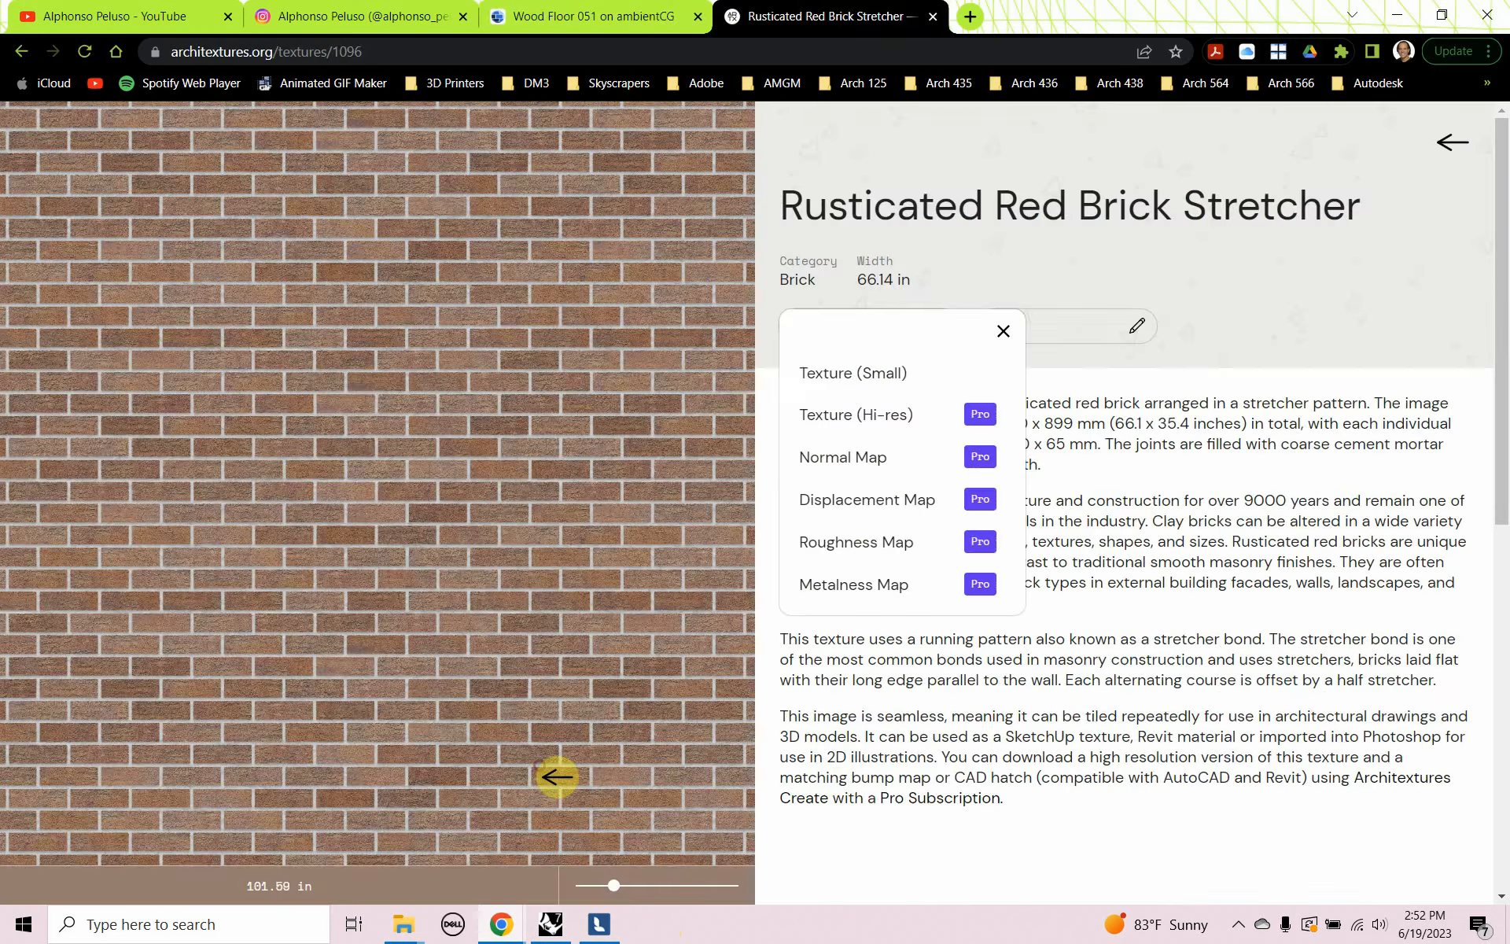
pyautogui.click(592, 30)
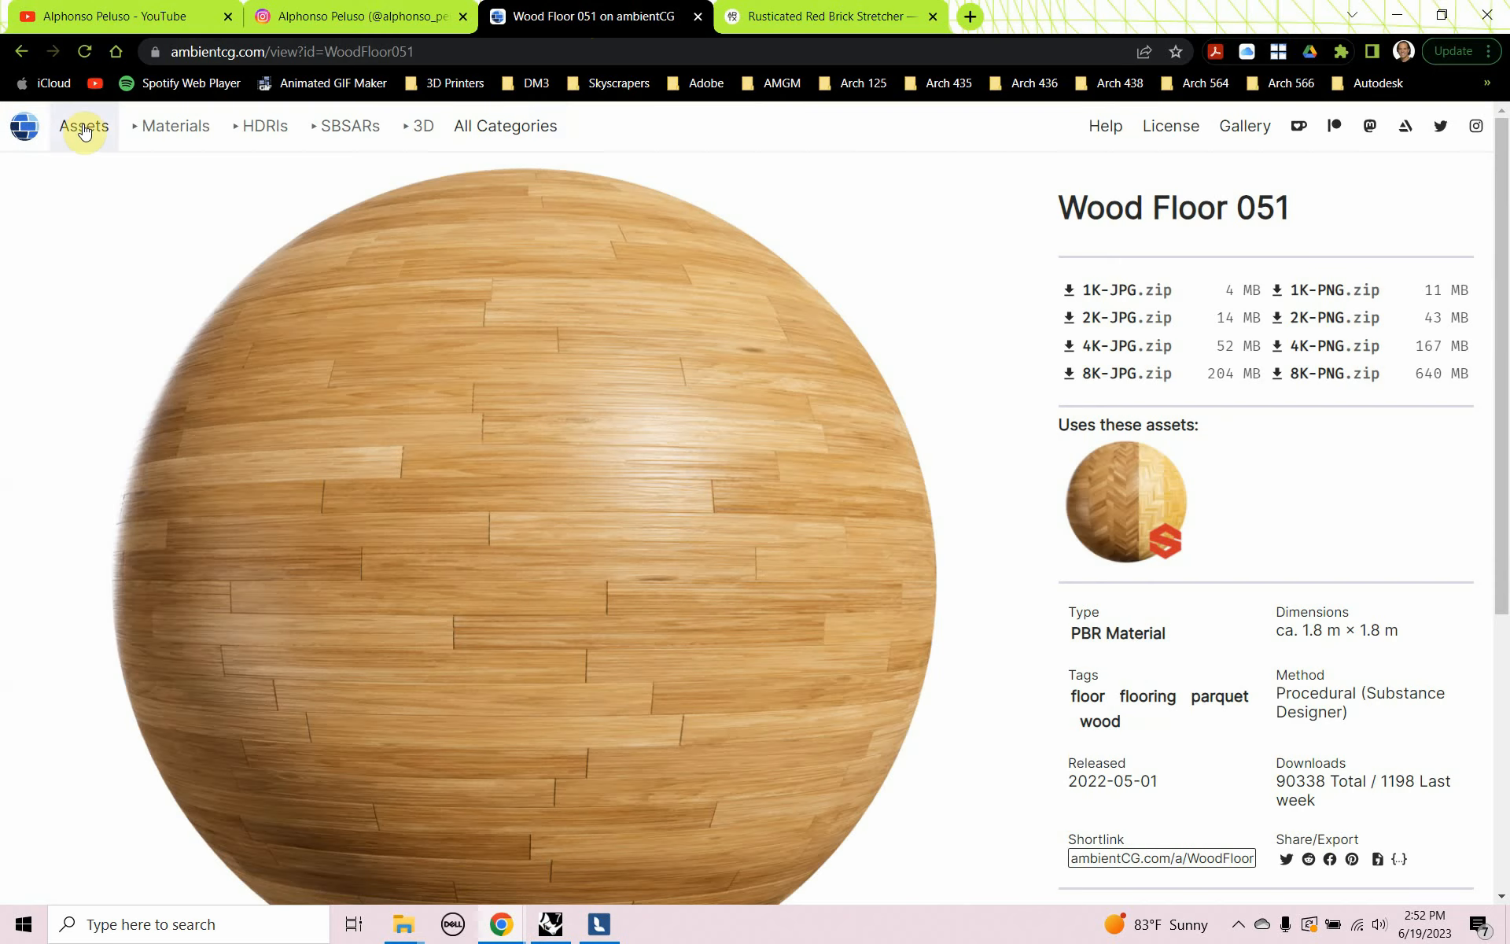
pyautogui.click(160, 129)
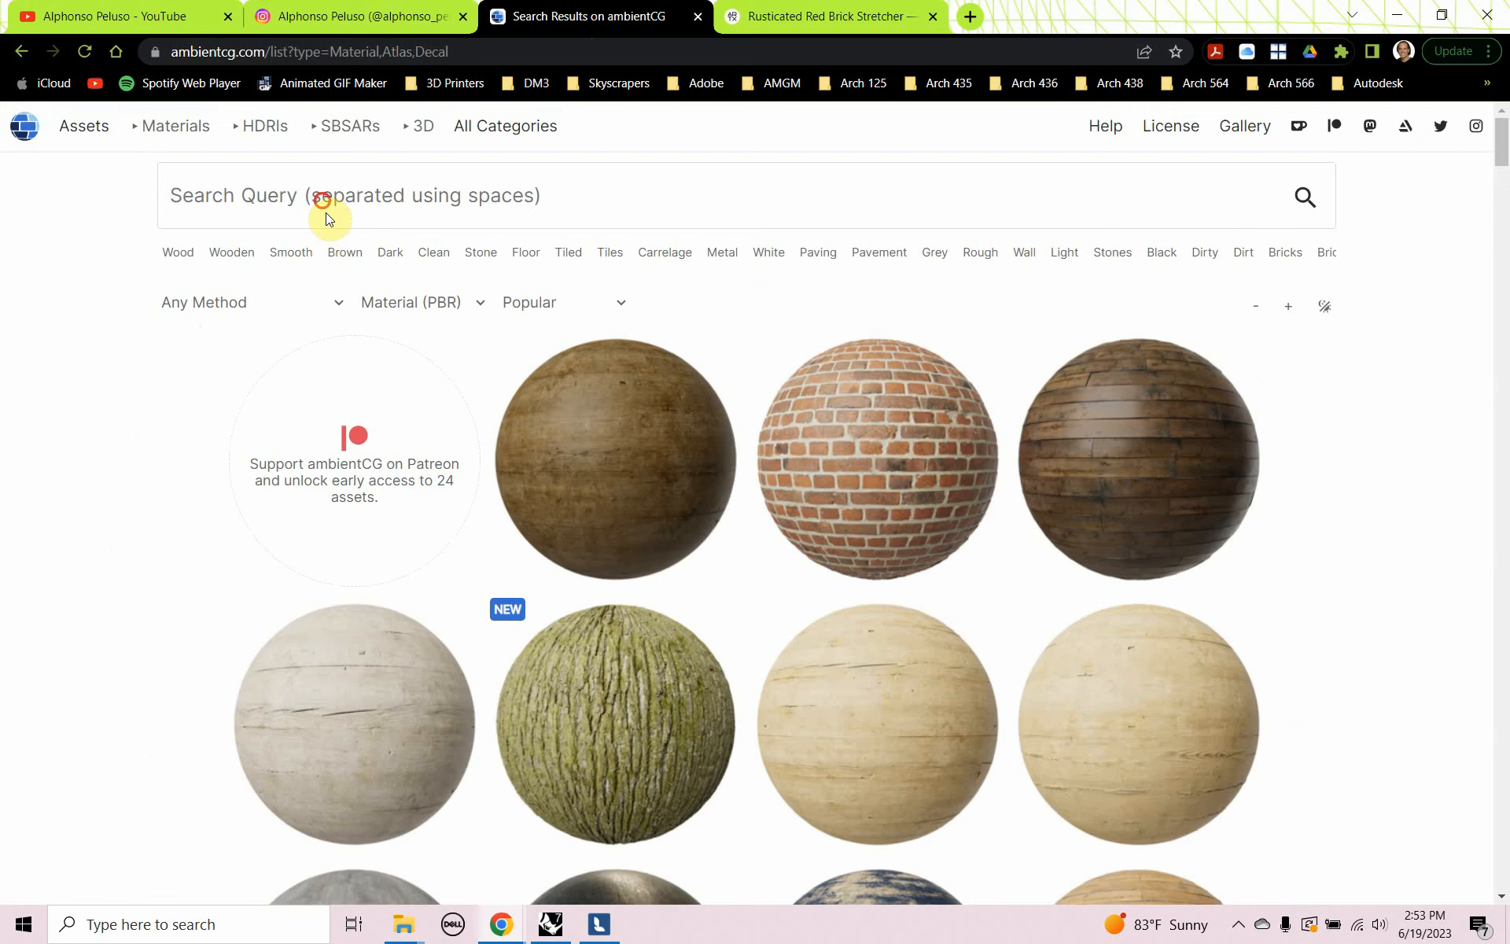
pyautogui.write('perforated metal')
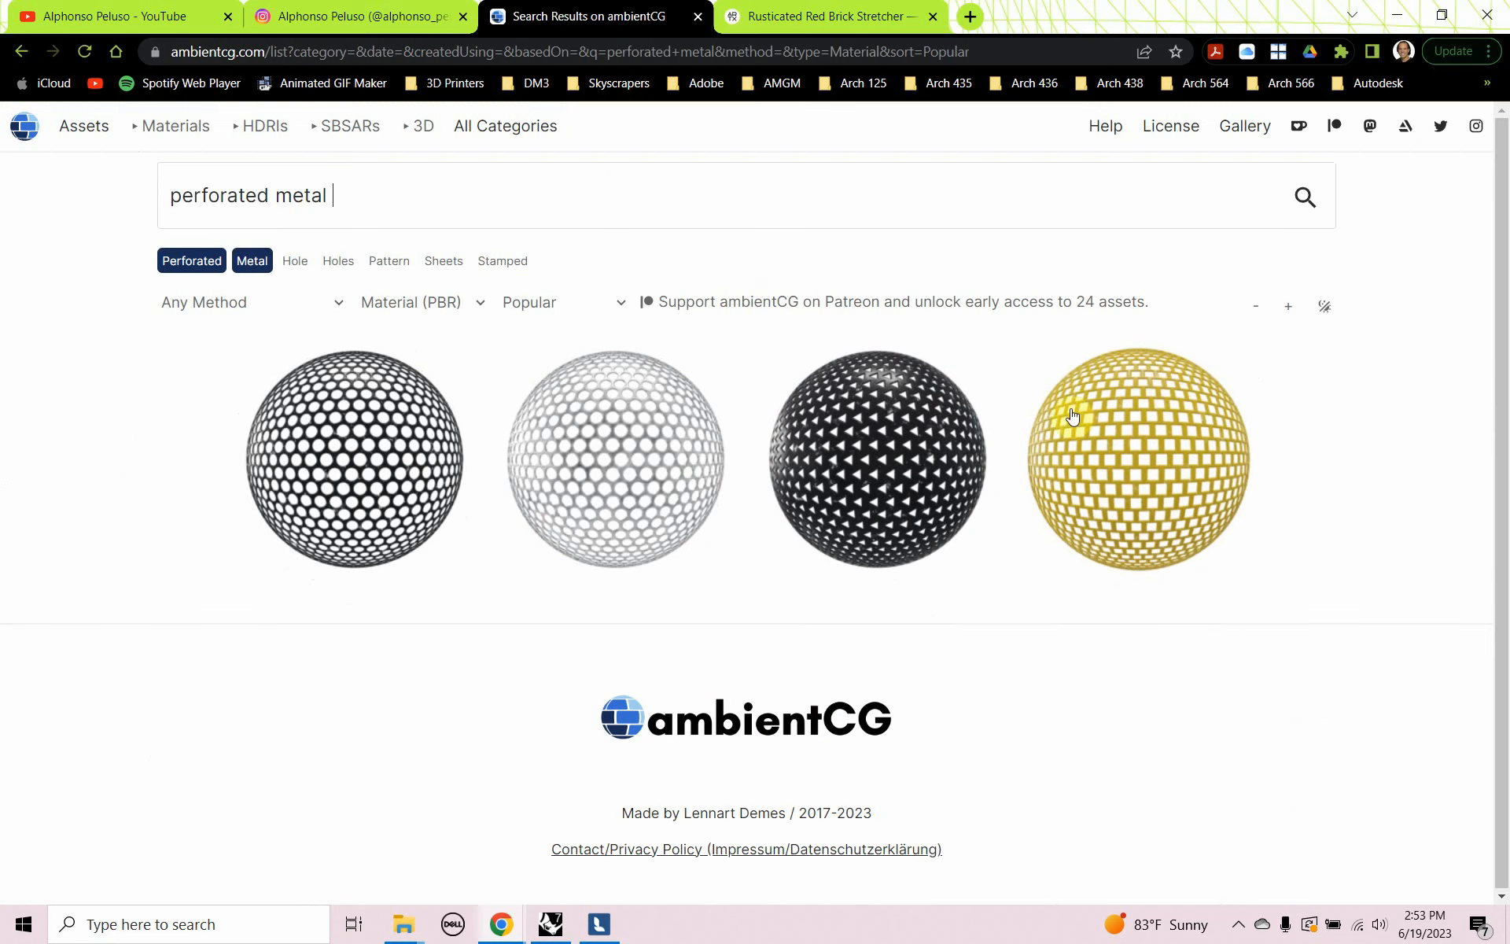
# Open the silver perforated Sheet Metal 002 material and save its 1K-JPG zip as SheetMetal002_1K-JPG in the Materials folder
pyautogui.click(591, 456)
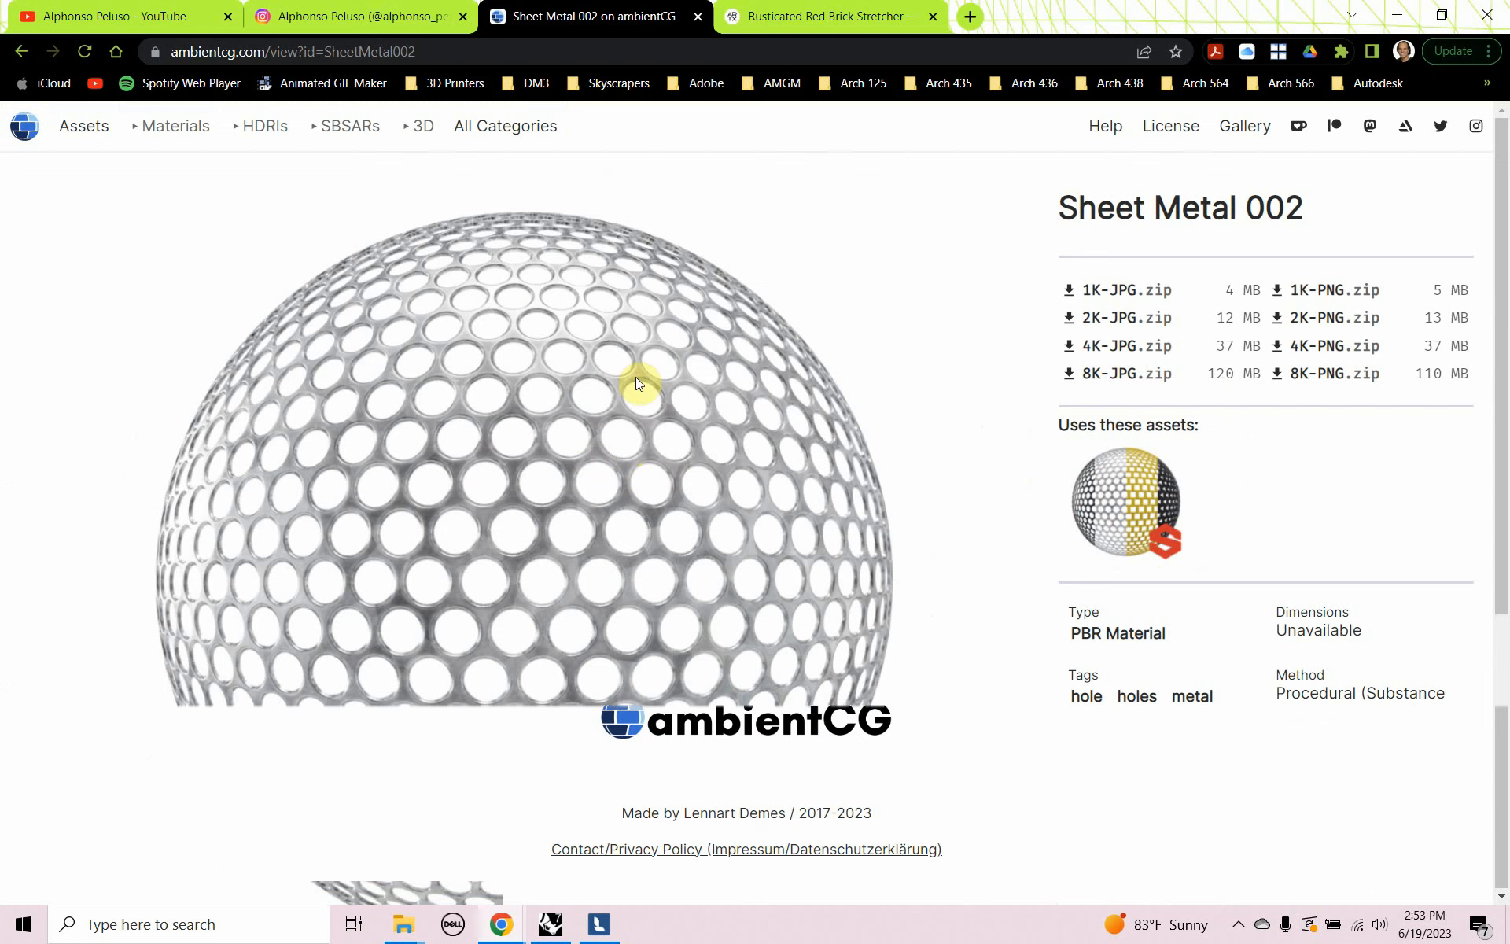
pyautogui.click(1078, 294)
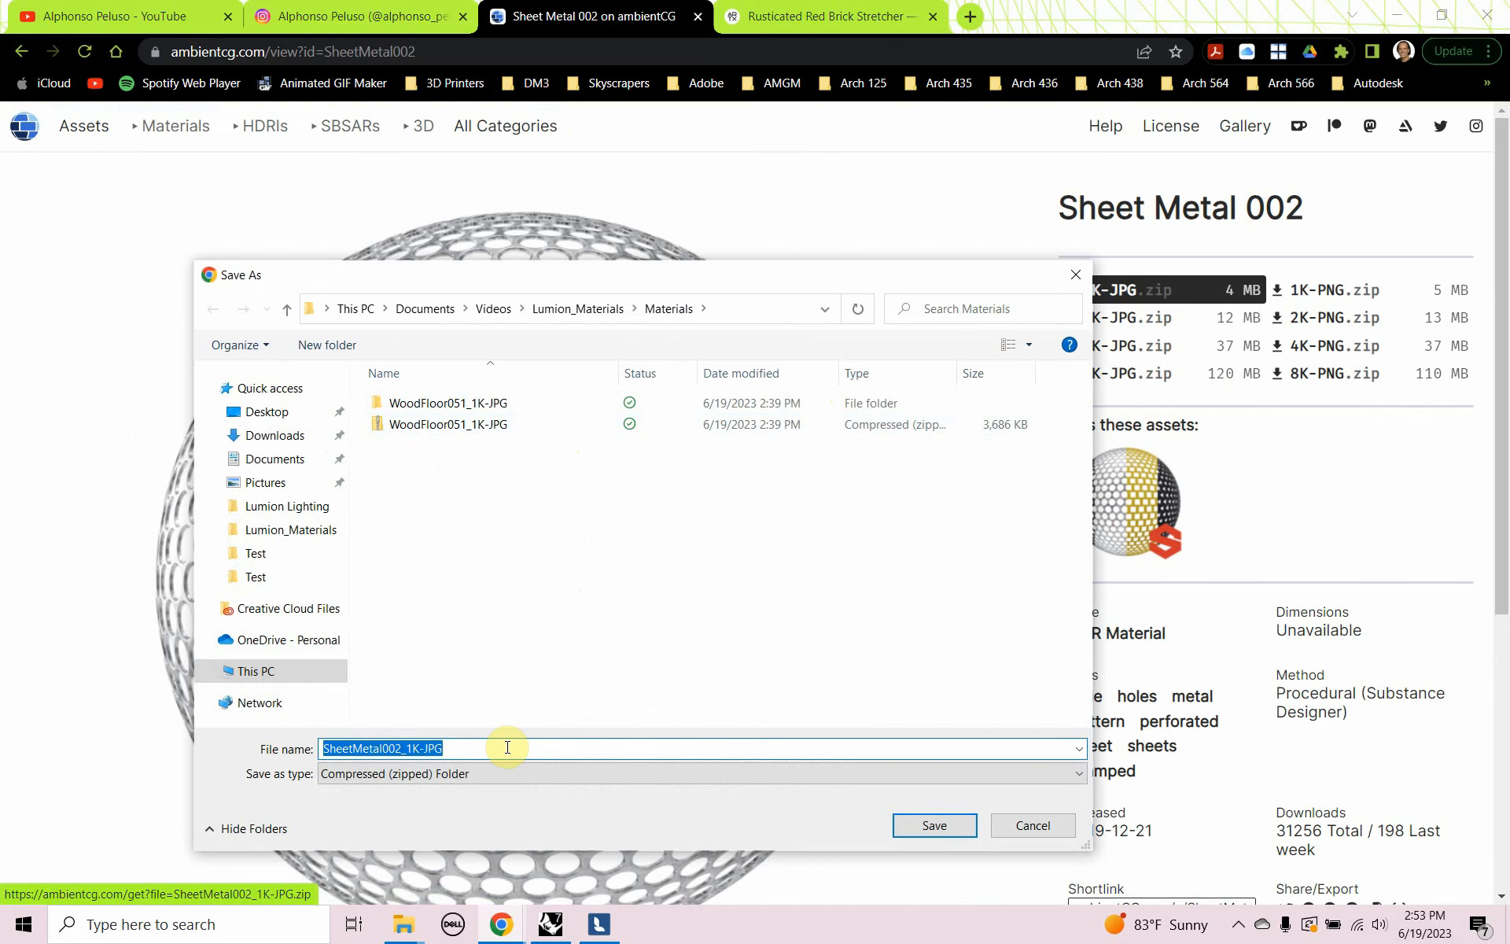
pyautogui.click(928, 825)
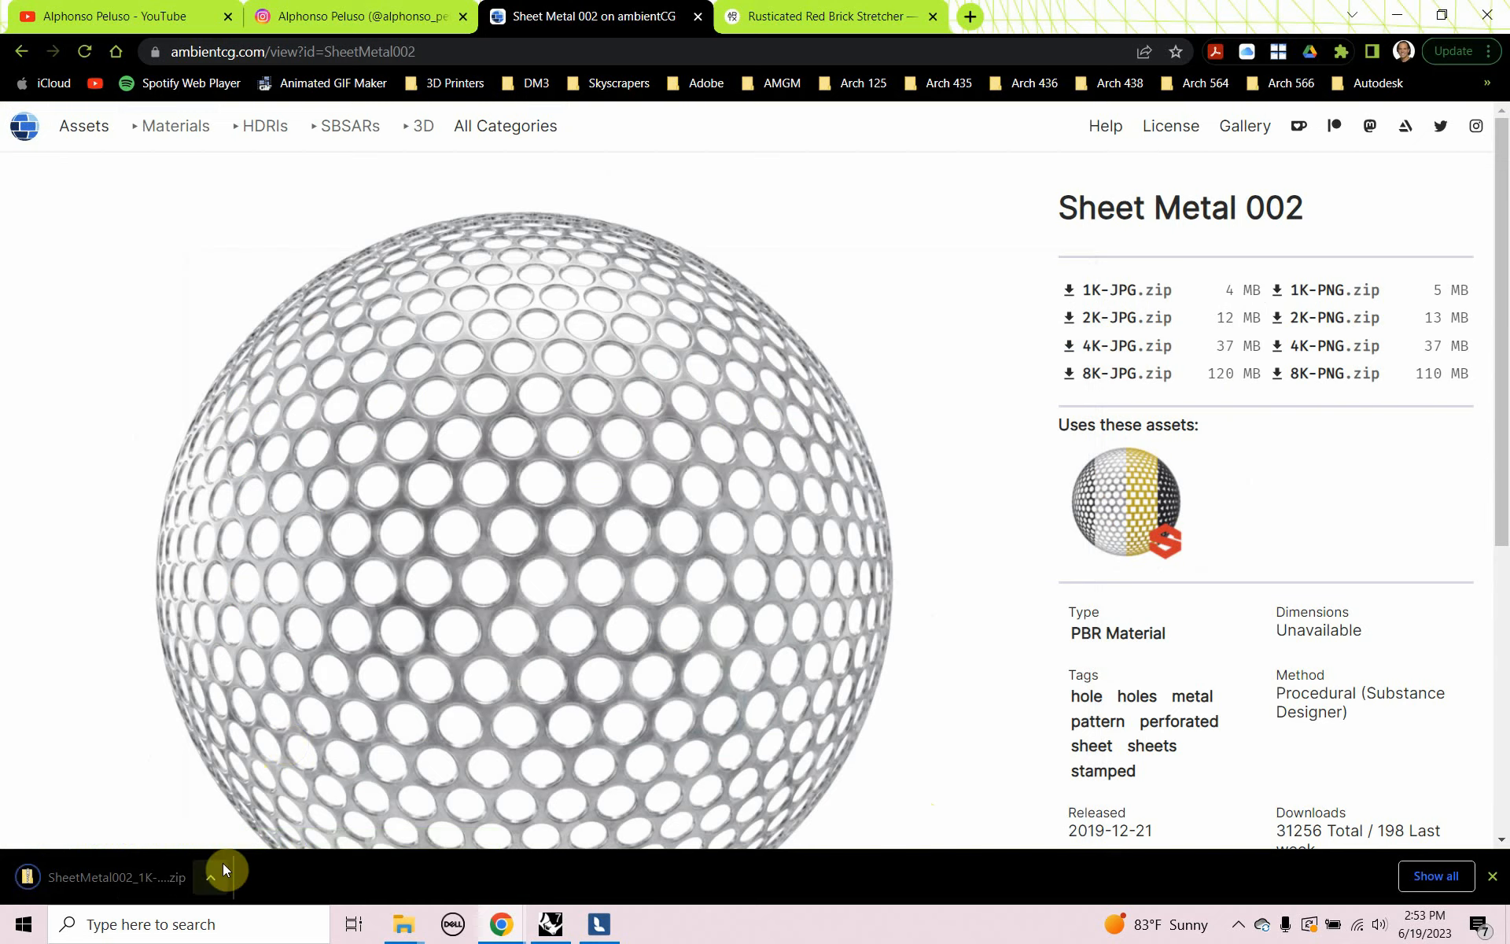
# Show the downloaded SheetMetal002_1K-JPG zip in its folder and extract it into the Materials folder
pyautogui.click(214, 876)
pyautogui.click(268, 808)
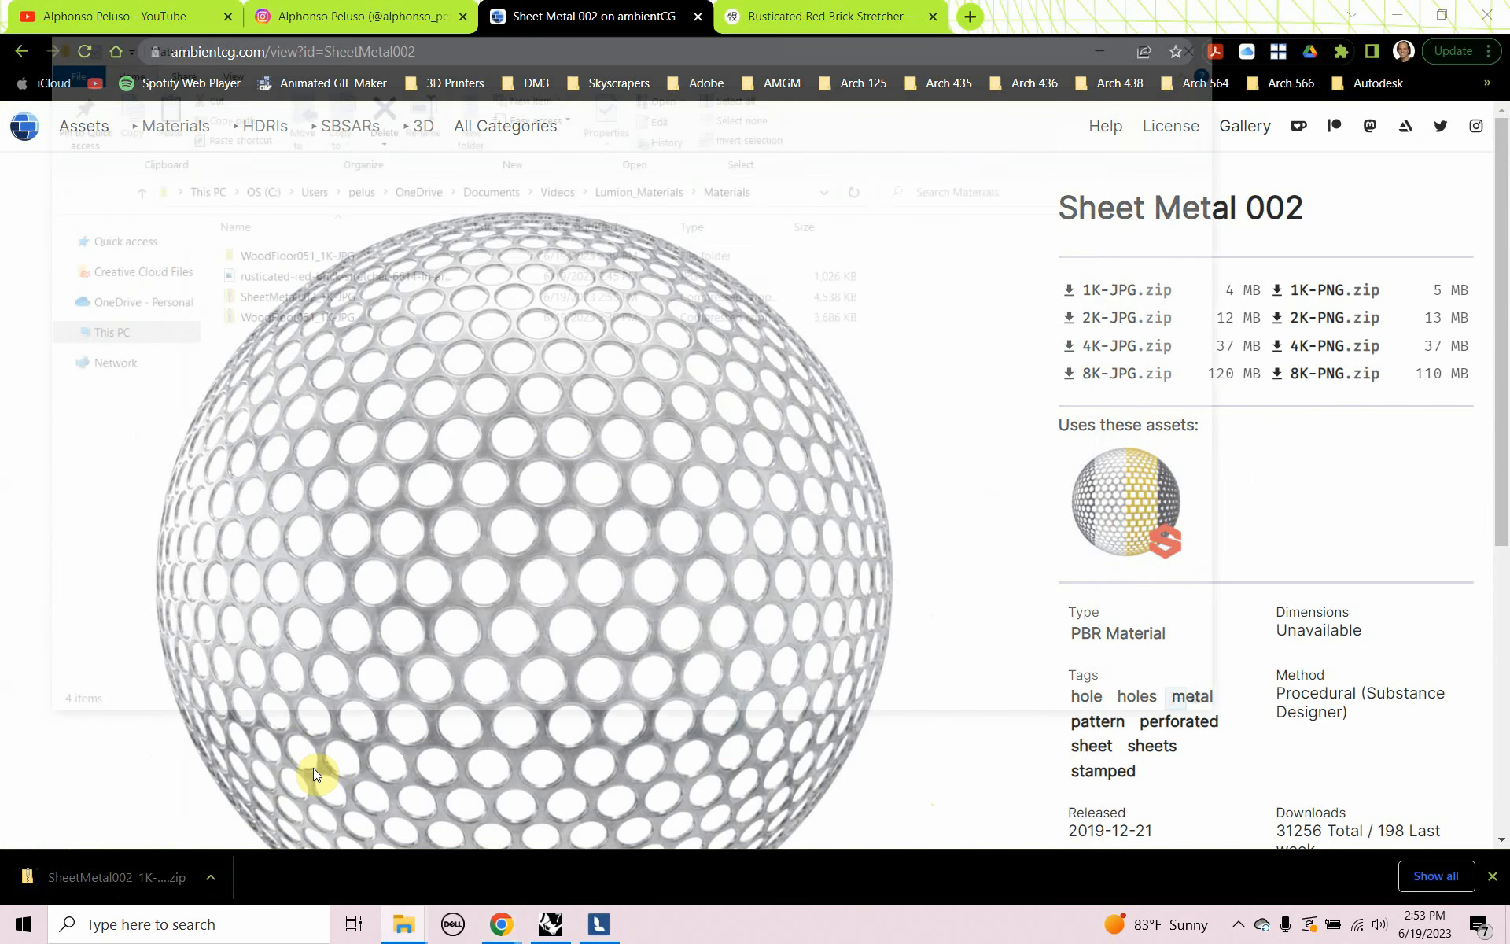
pyautogui.rightClick(317, 299)
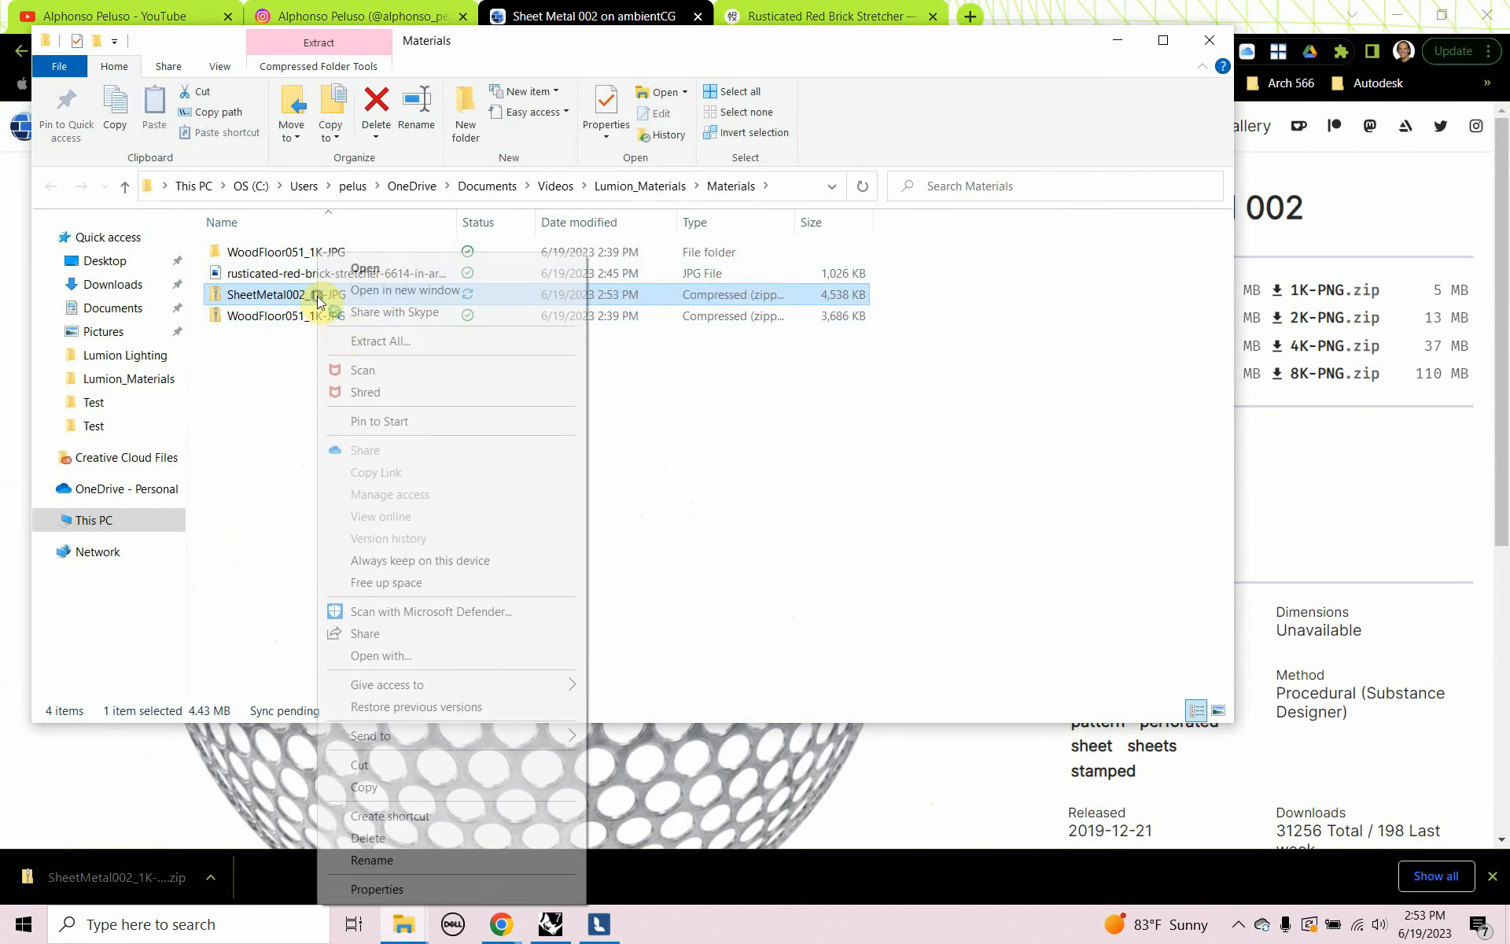
pyautogui.click(338, 340)
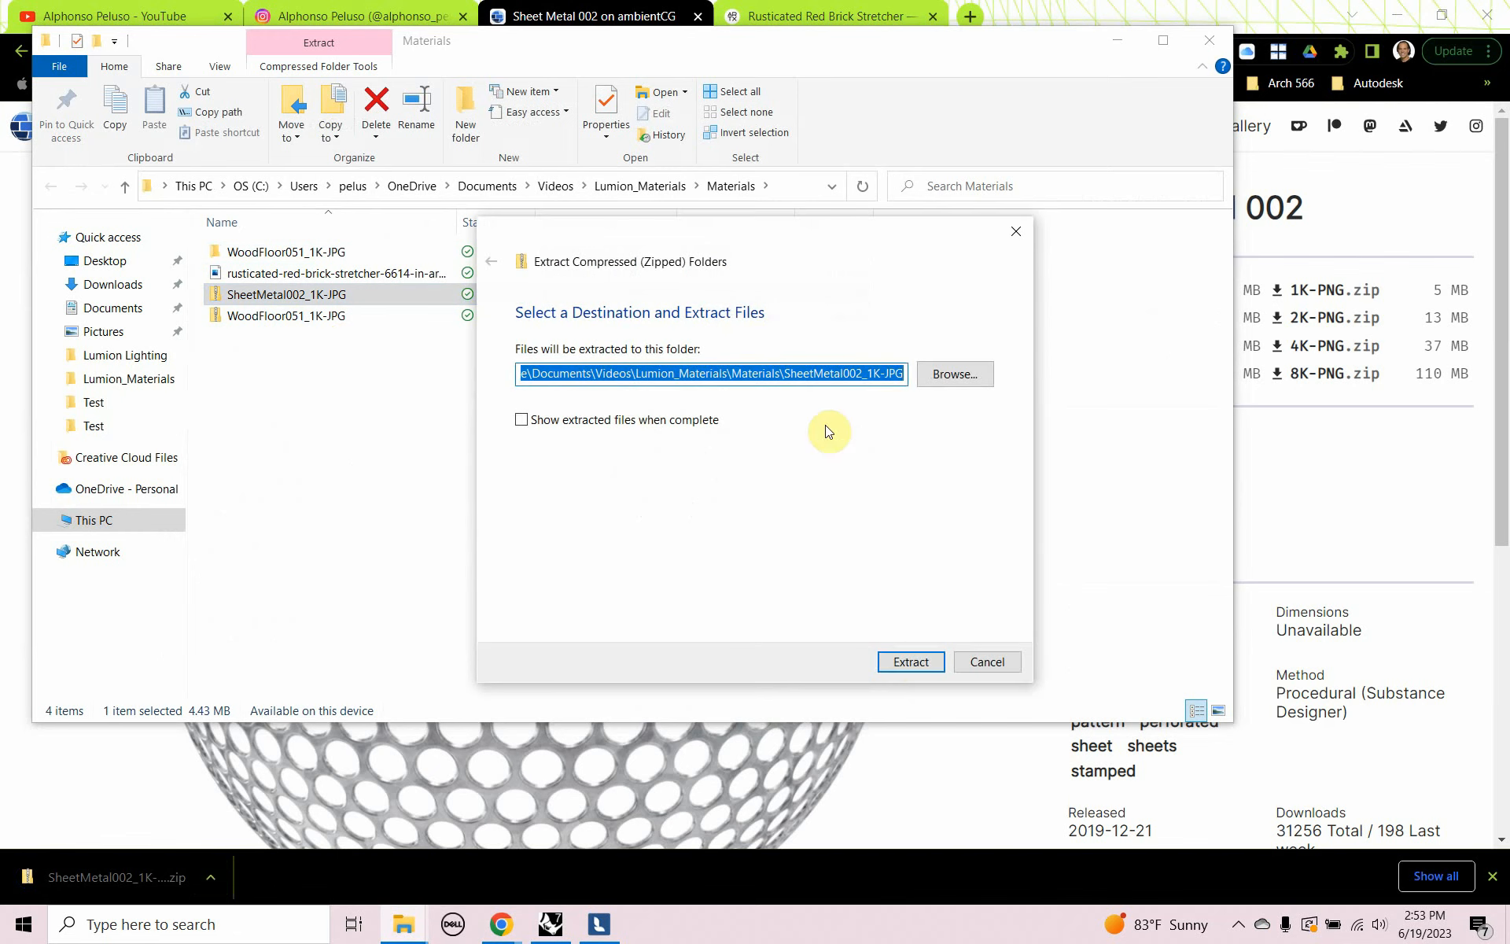
pyautogui.click(902, 657)
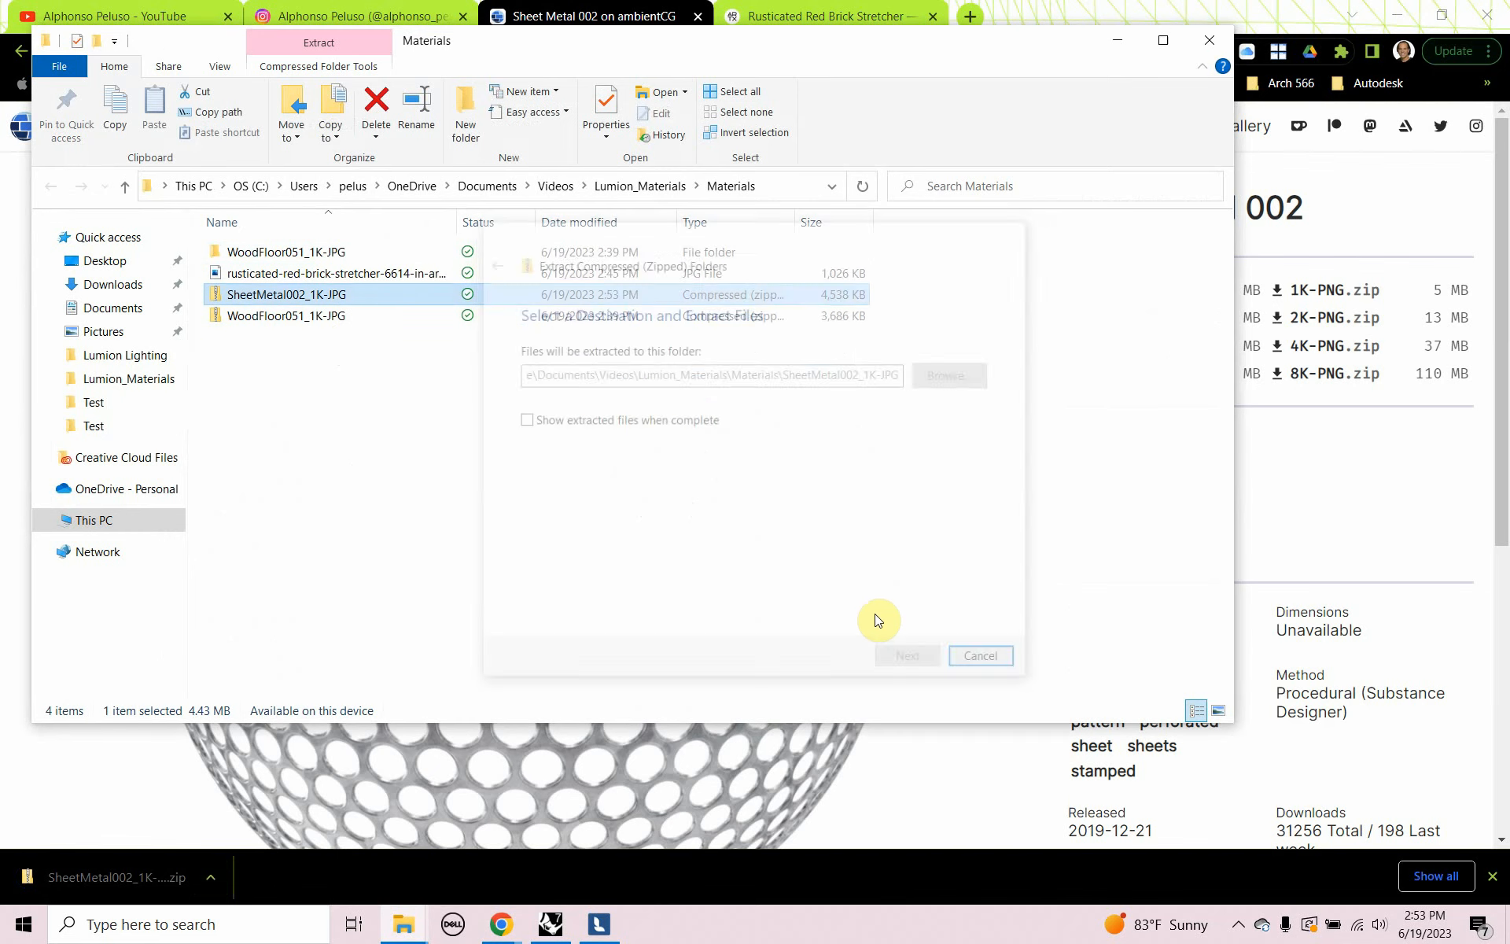
# Open the extracted SheetMetal002_1K-JPG folder, view SheetMetal002_1K_Opacity.jpg, then close the image and minimise the folder window
pyautogui.doubleClick(263, 259)
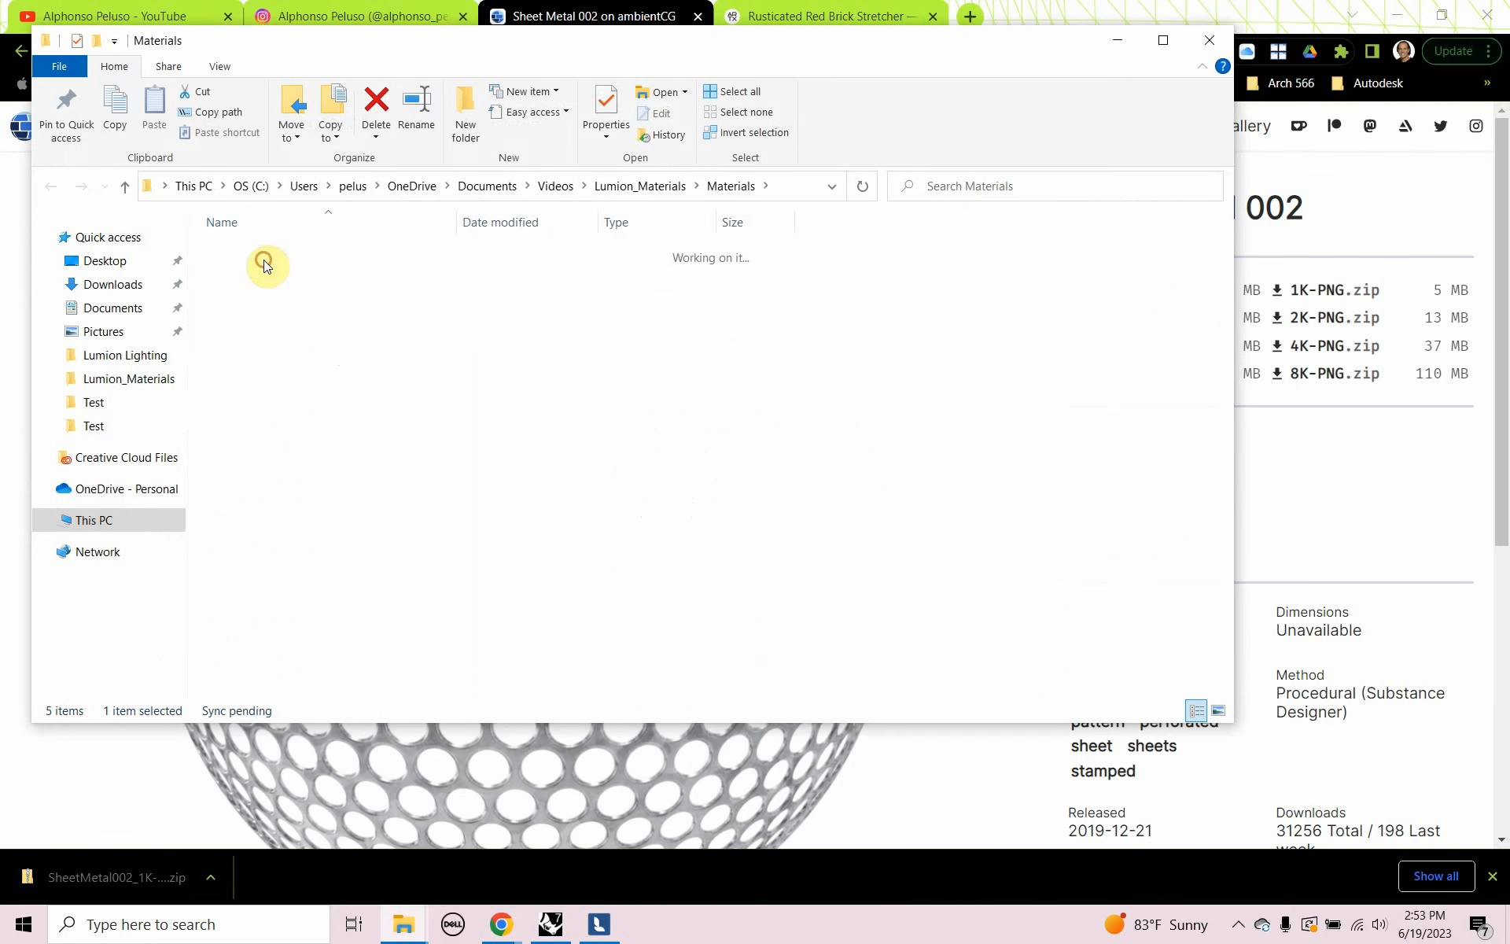
pyautogui.click(351, 279)
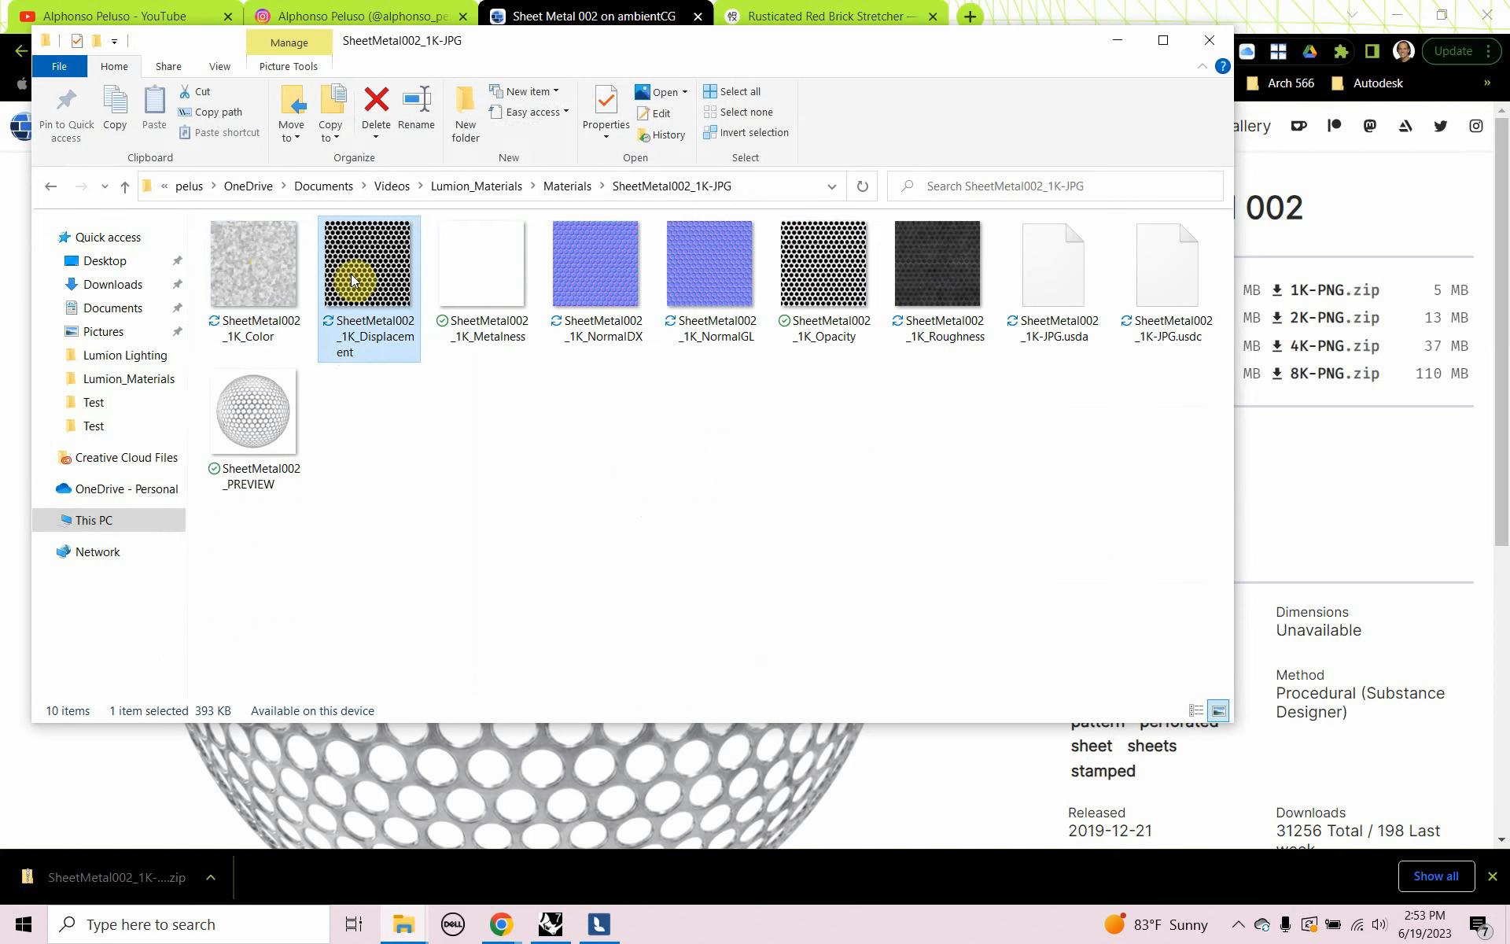
pyautogui.click(804, 272)
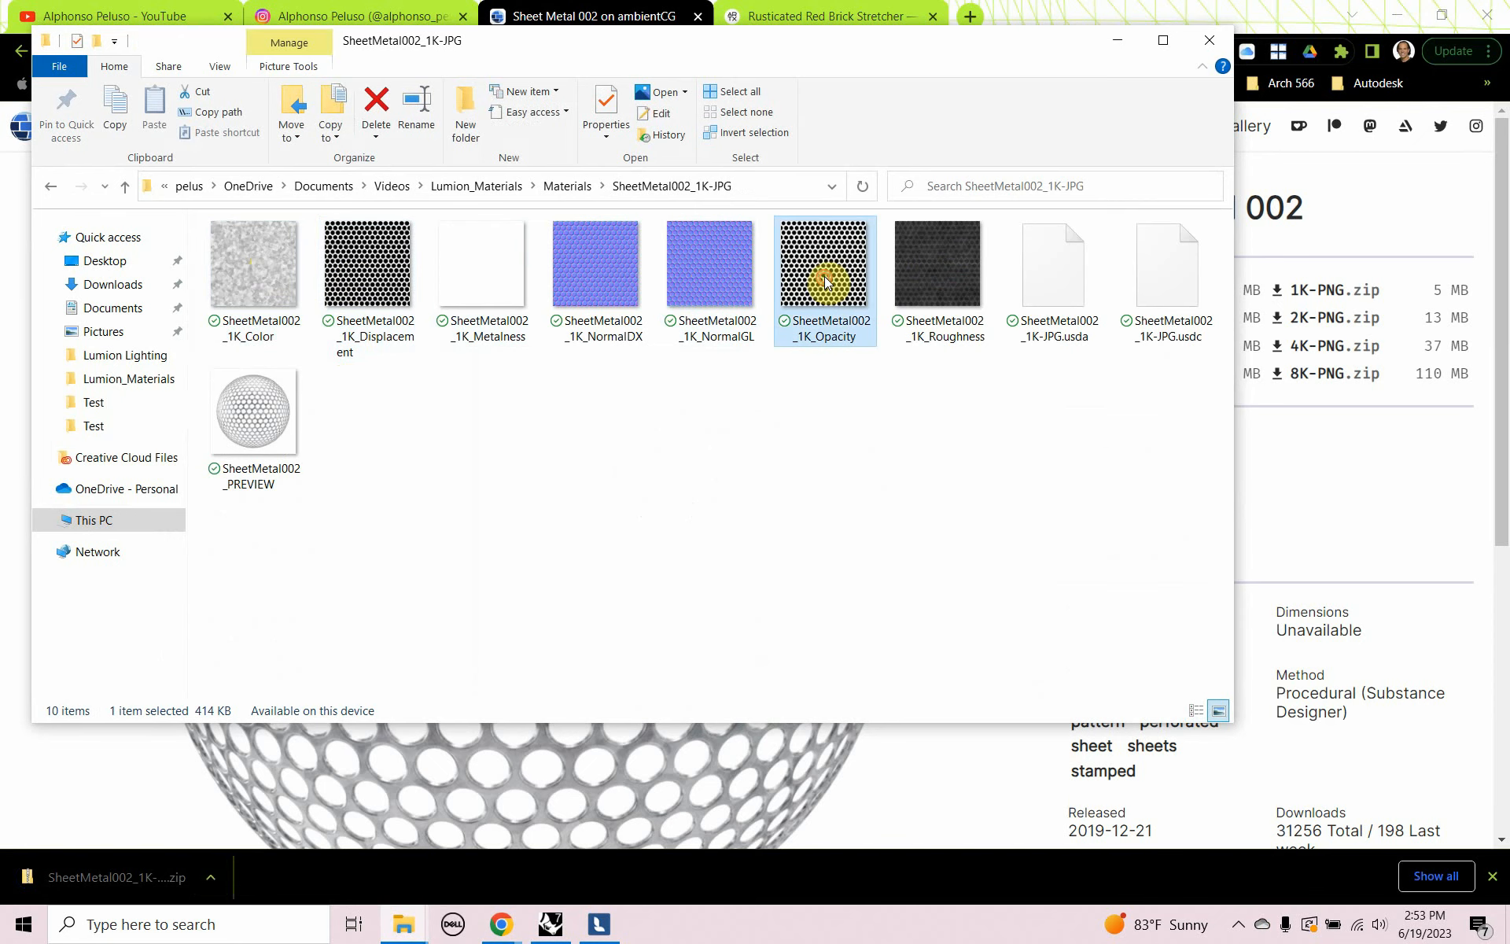
pyautogui.doubleClick(826, 282)
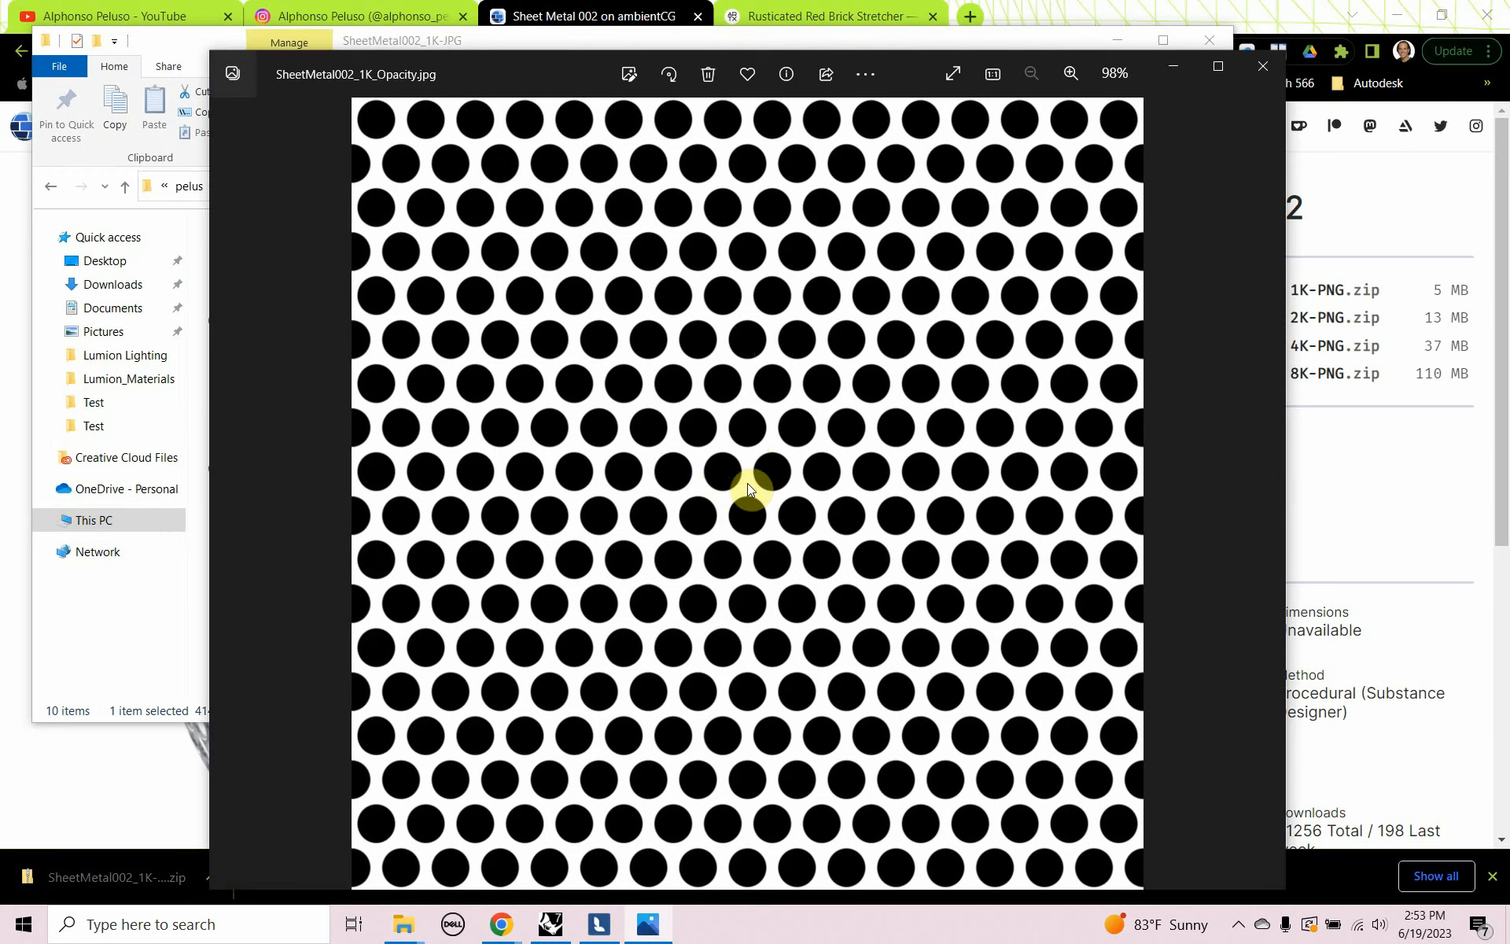
pyautogui.click(1252, 69)
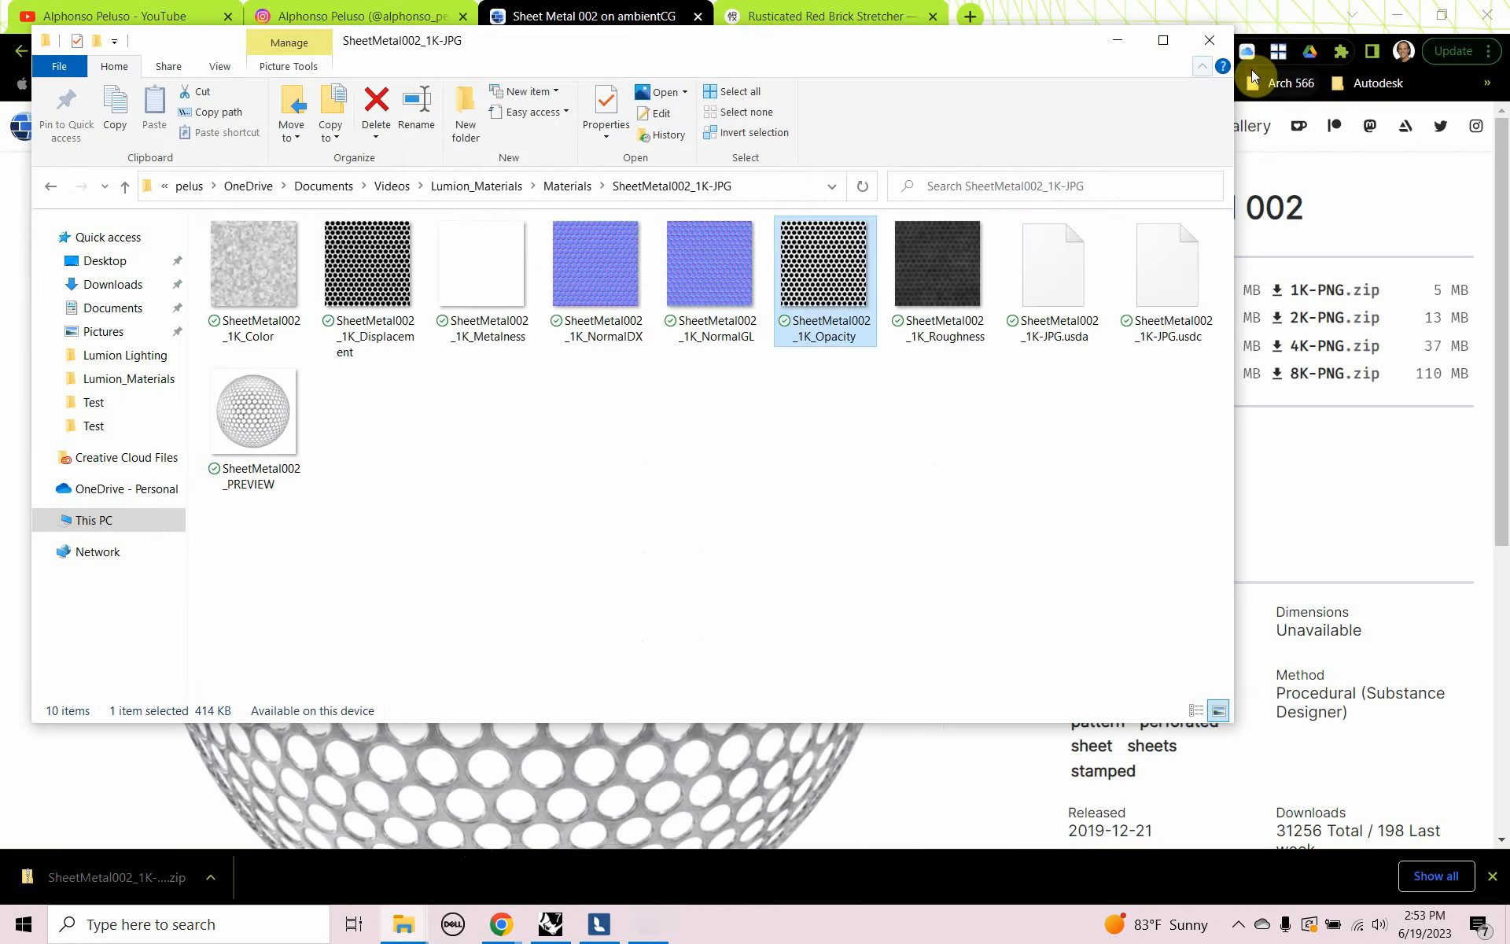
pyautogui.click(1117, 36)
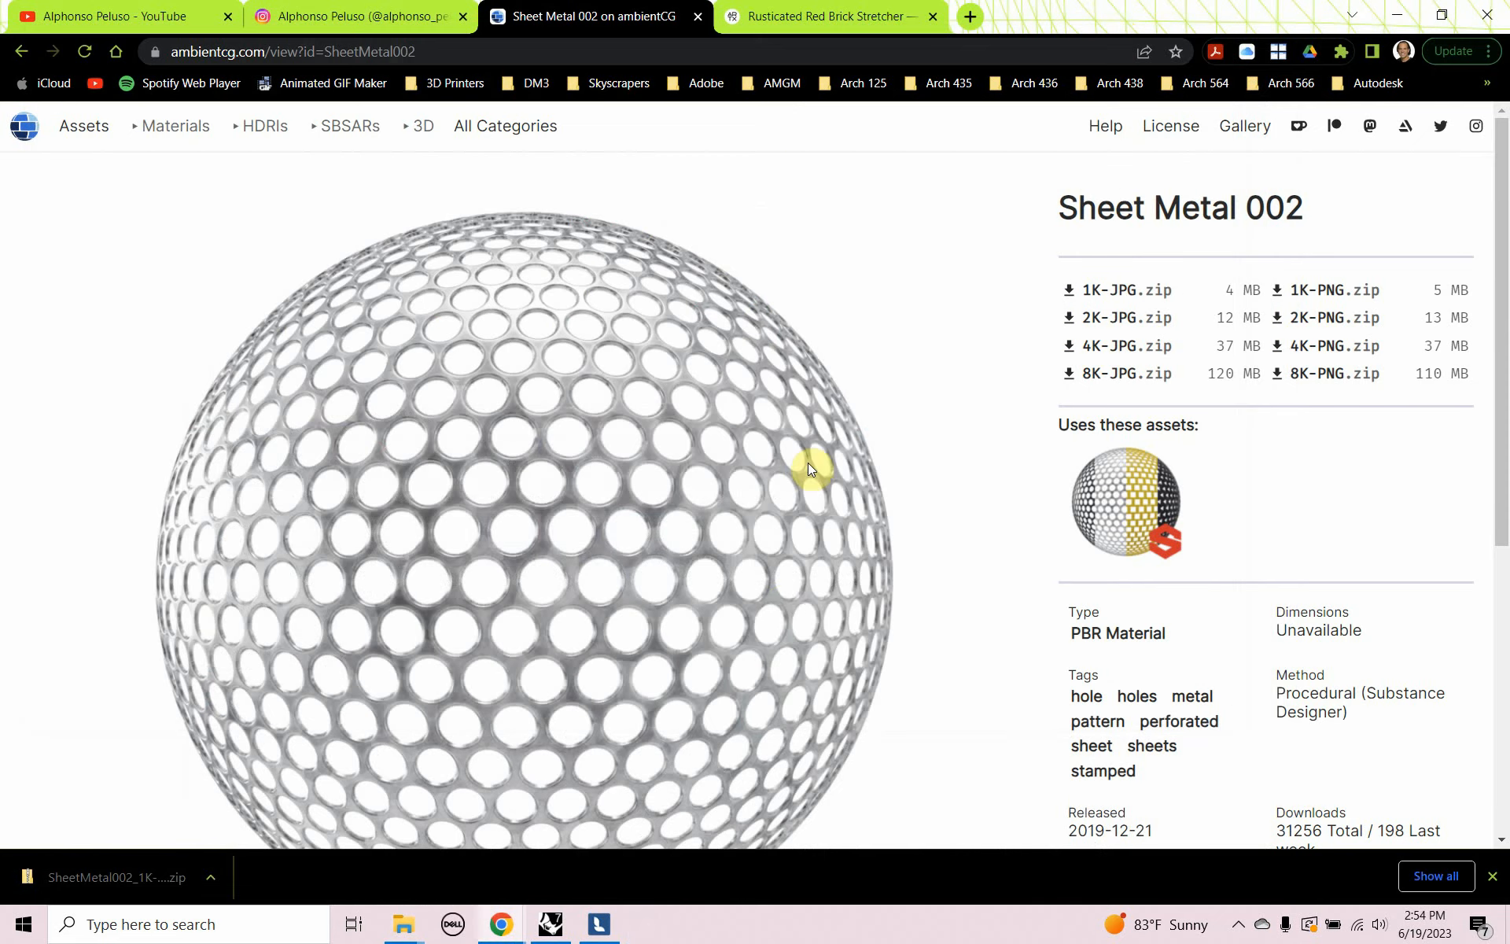
# Switch to Lumion and load SheetMetal002_1K_Color as the texture map of the vertical plane's Material-Opacity surface
pyautogui.click(599, 924)
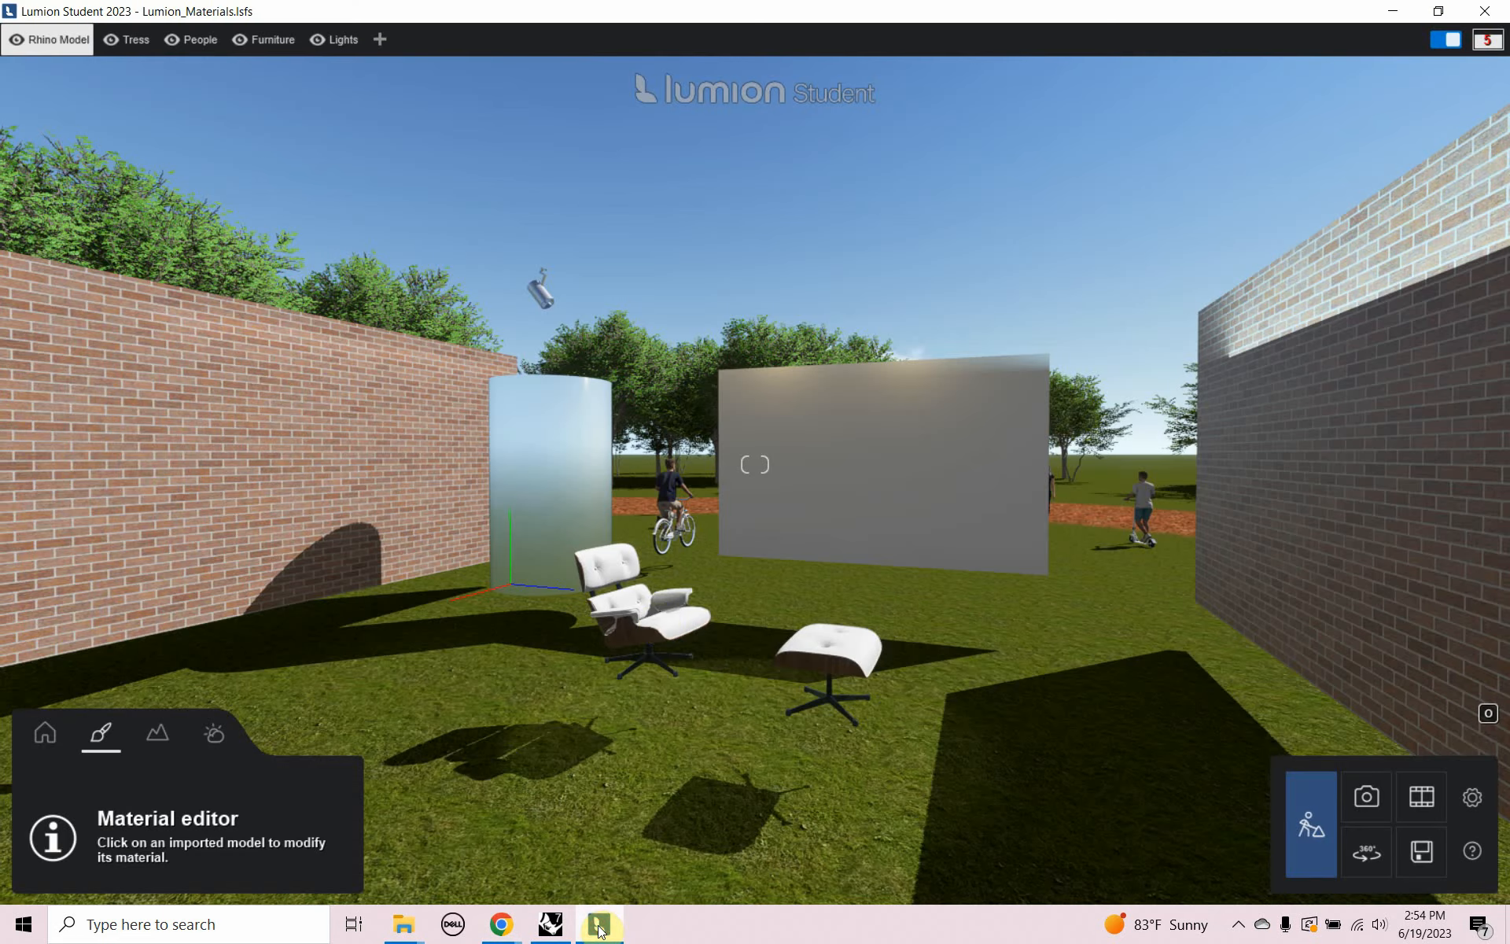
pyautogui.click(882, 433)
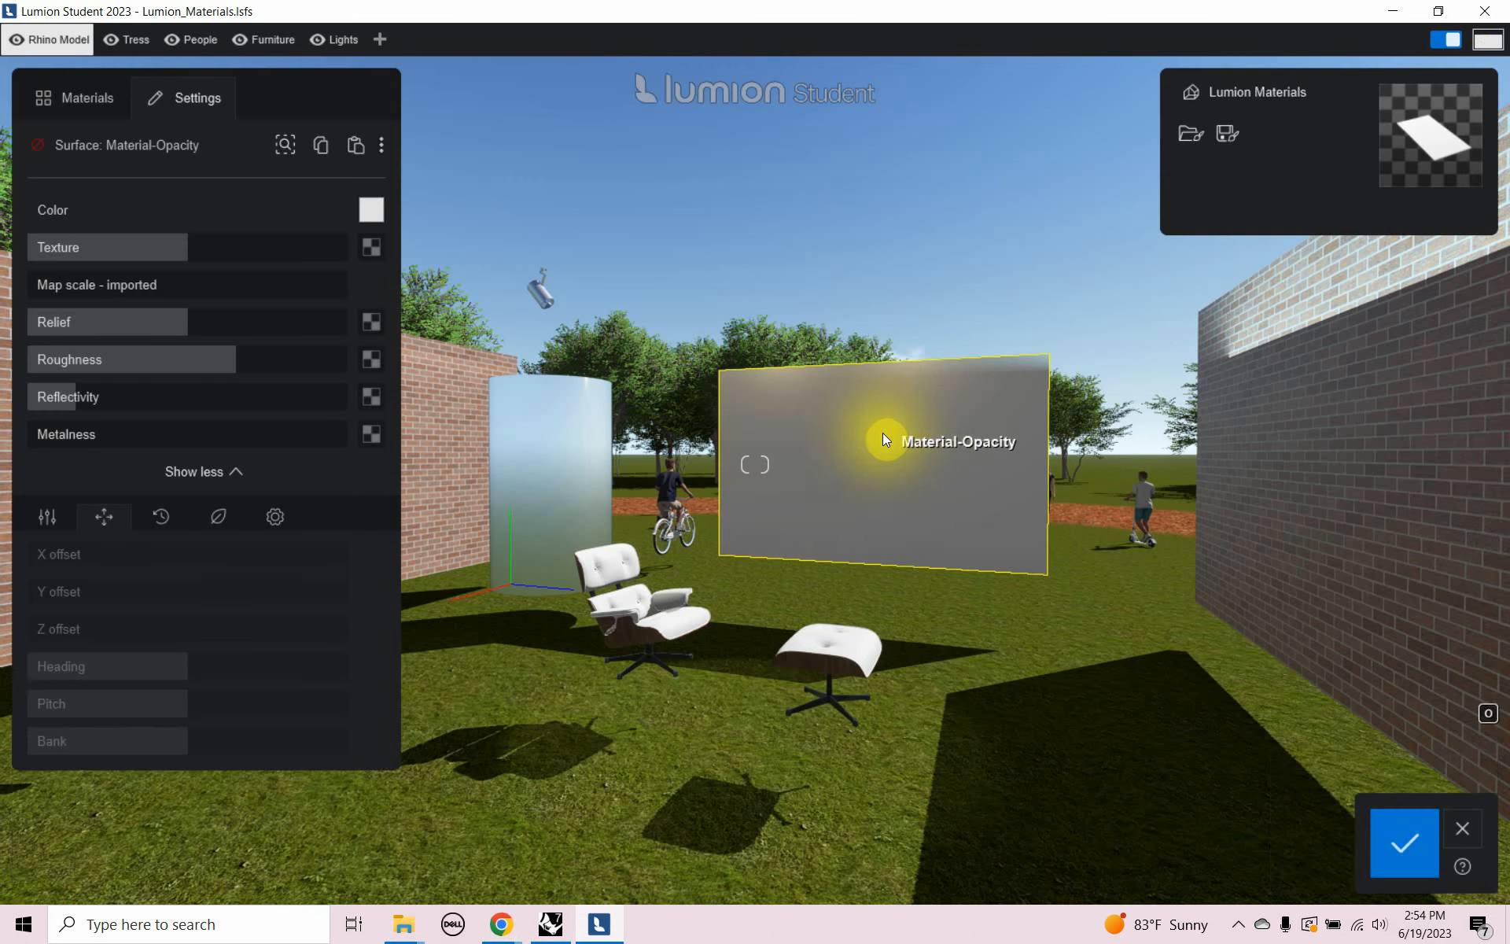
pyautogui.click(367, 248)
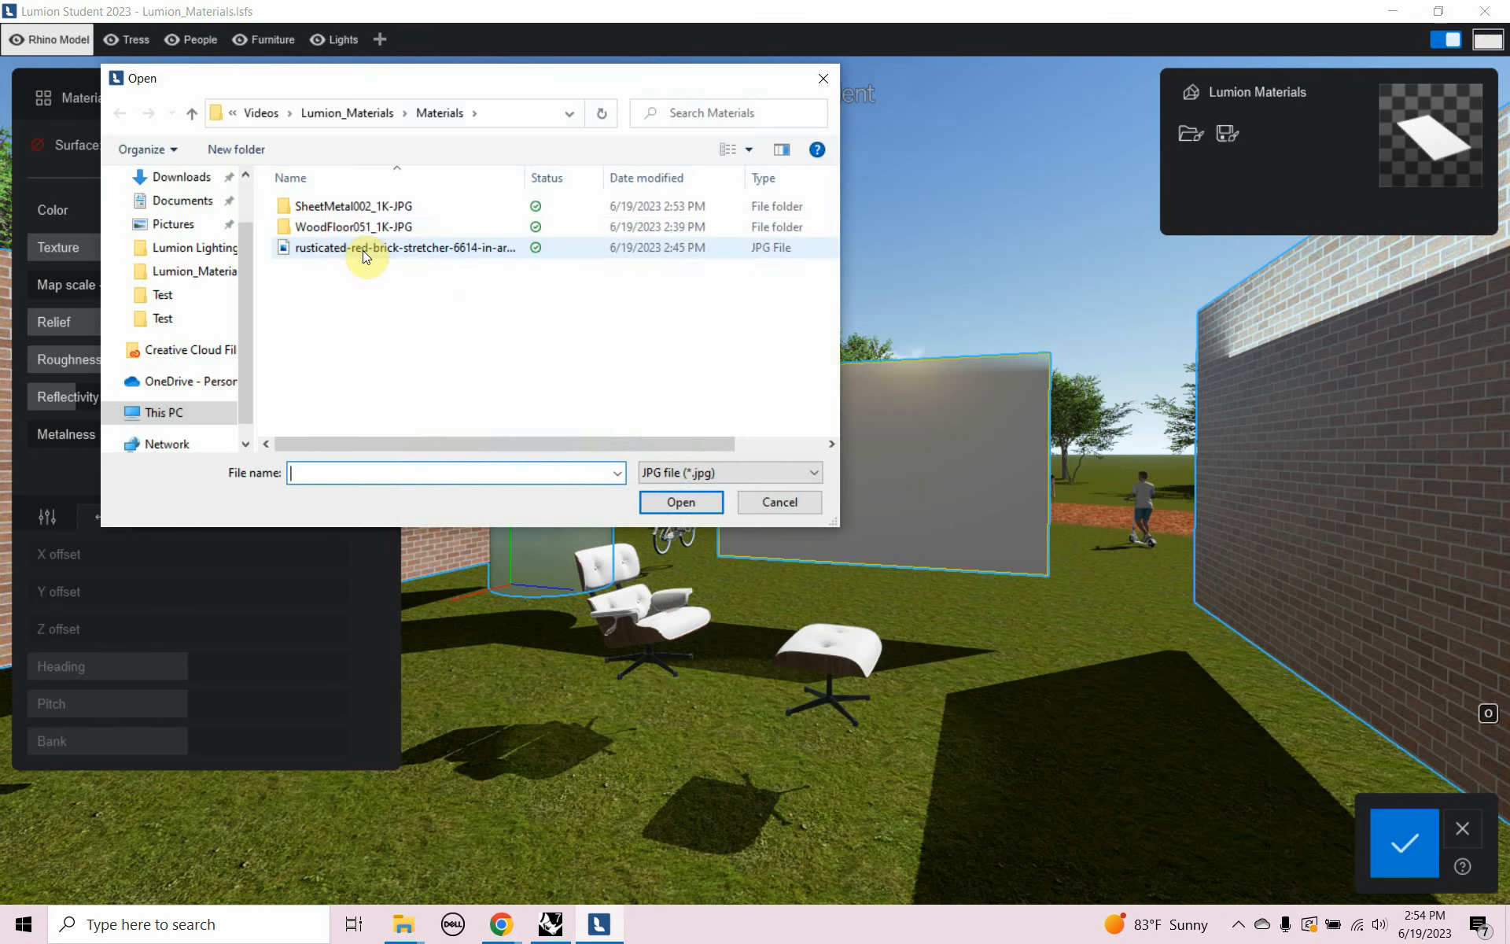
pyautogui.doubleClick(338, 214)
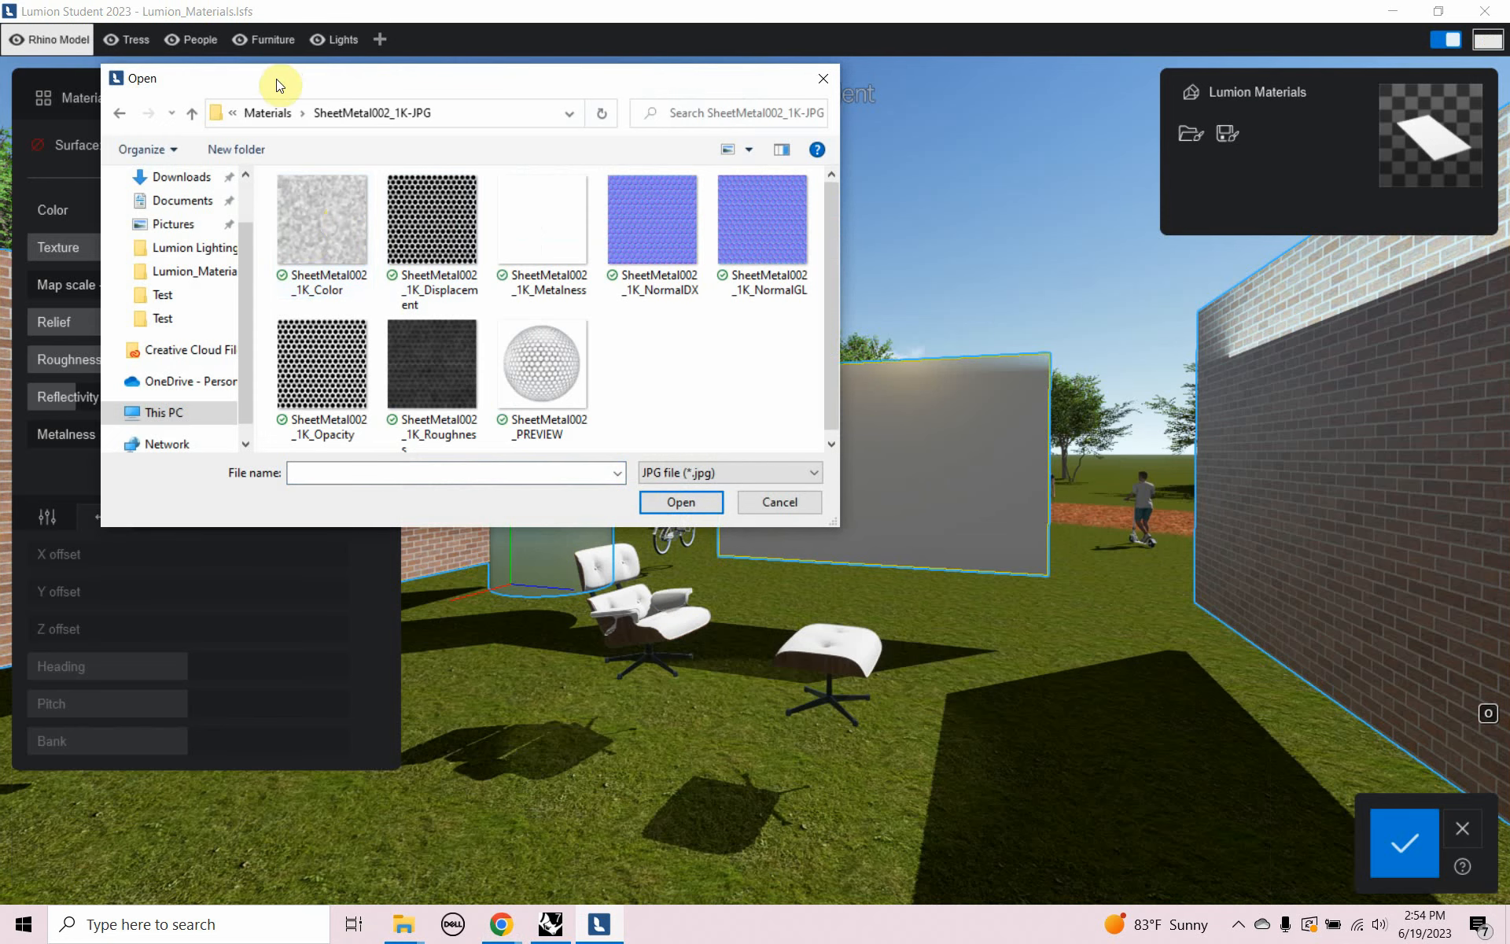
pyautogui.doubleClick(308, 234)
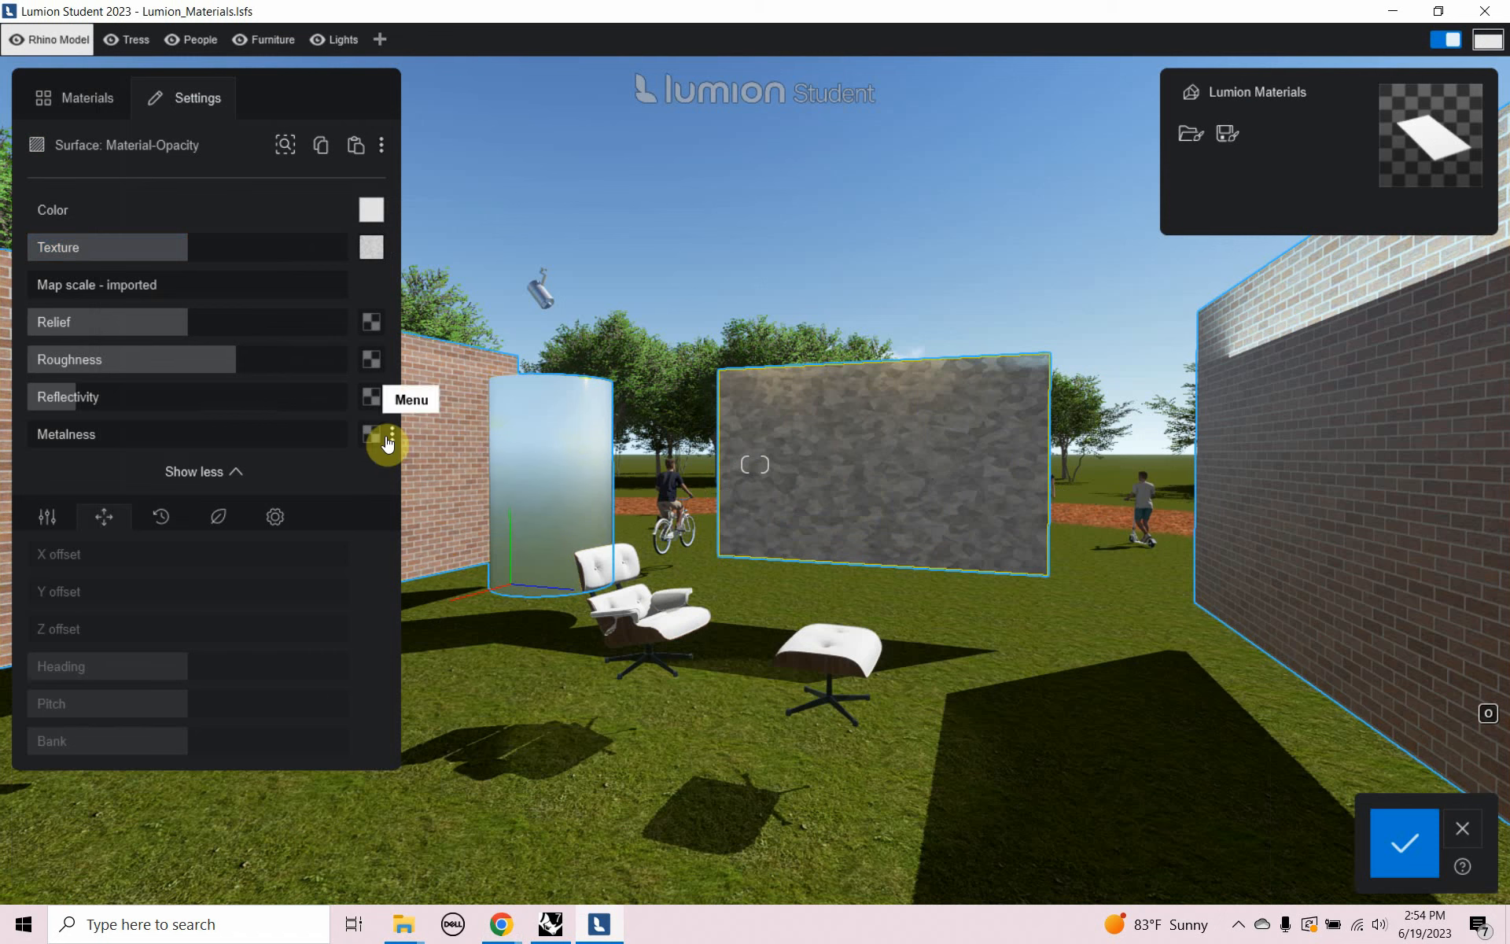
# Load SheetMetal002_1K_Opacity as the opacity map of the plane's material
pyautogui.click(47, 519)
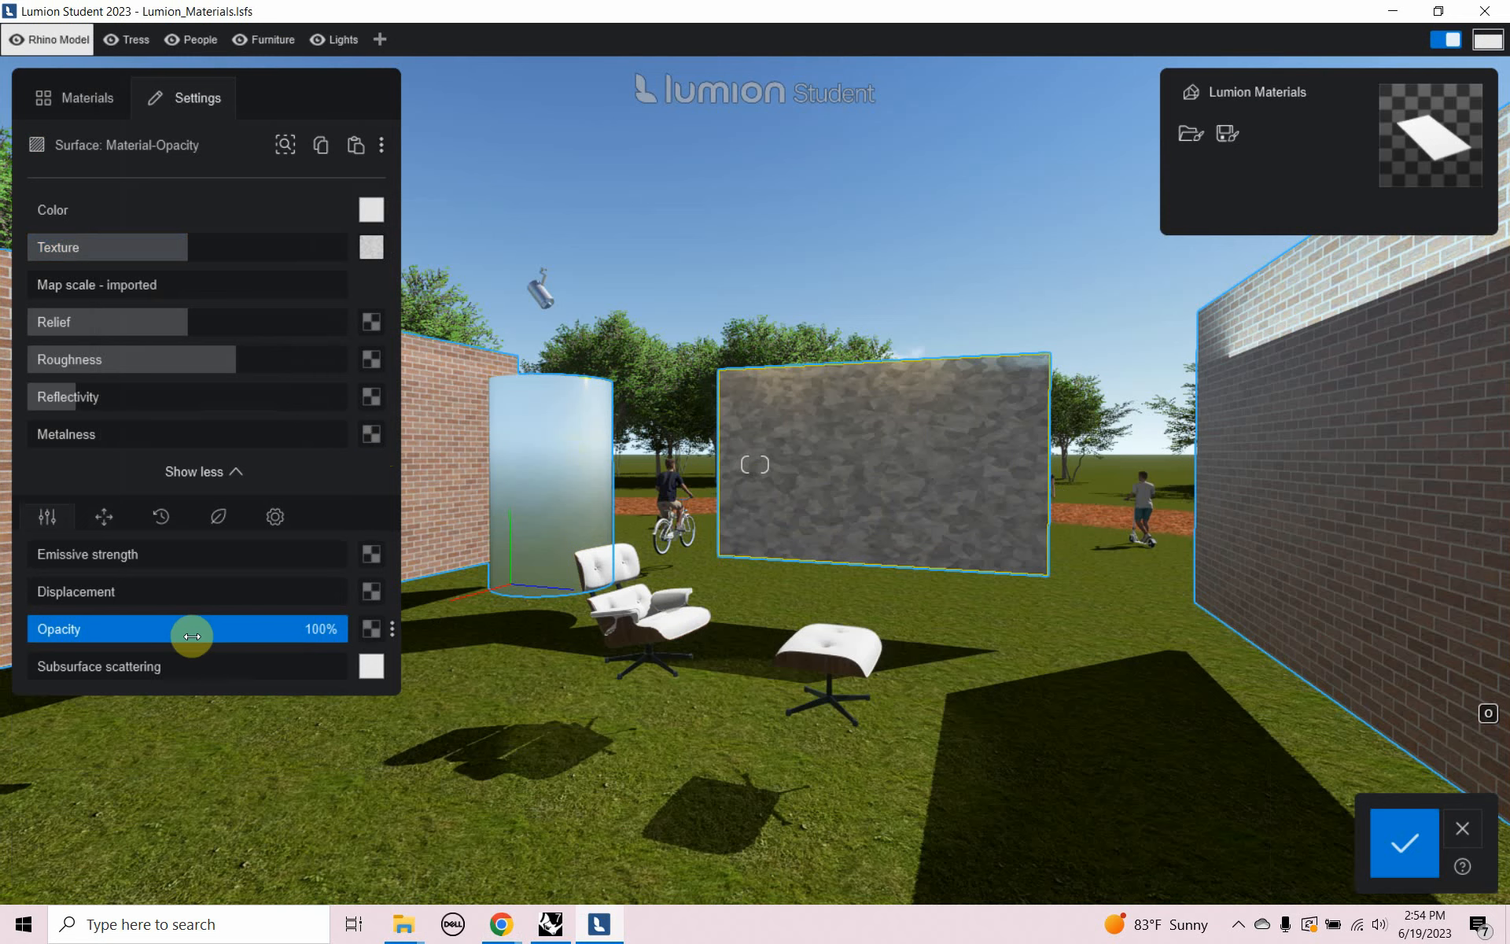
pyautogui.click(372, 634)
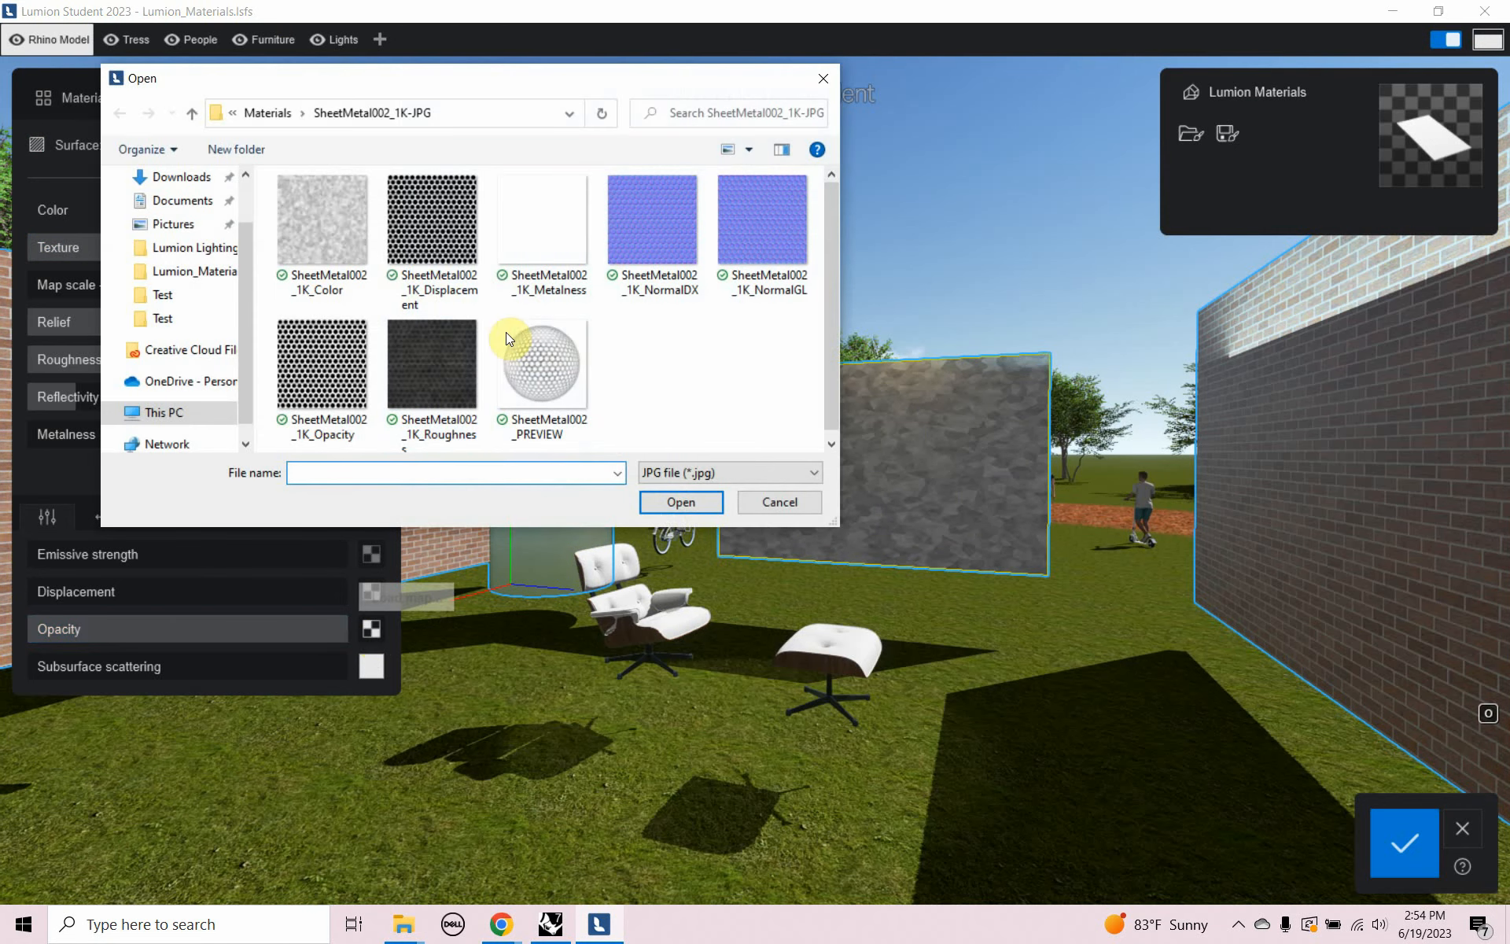
pyautogui.doubleClick(305, 382)
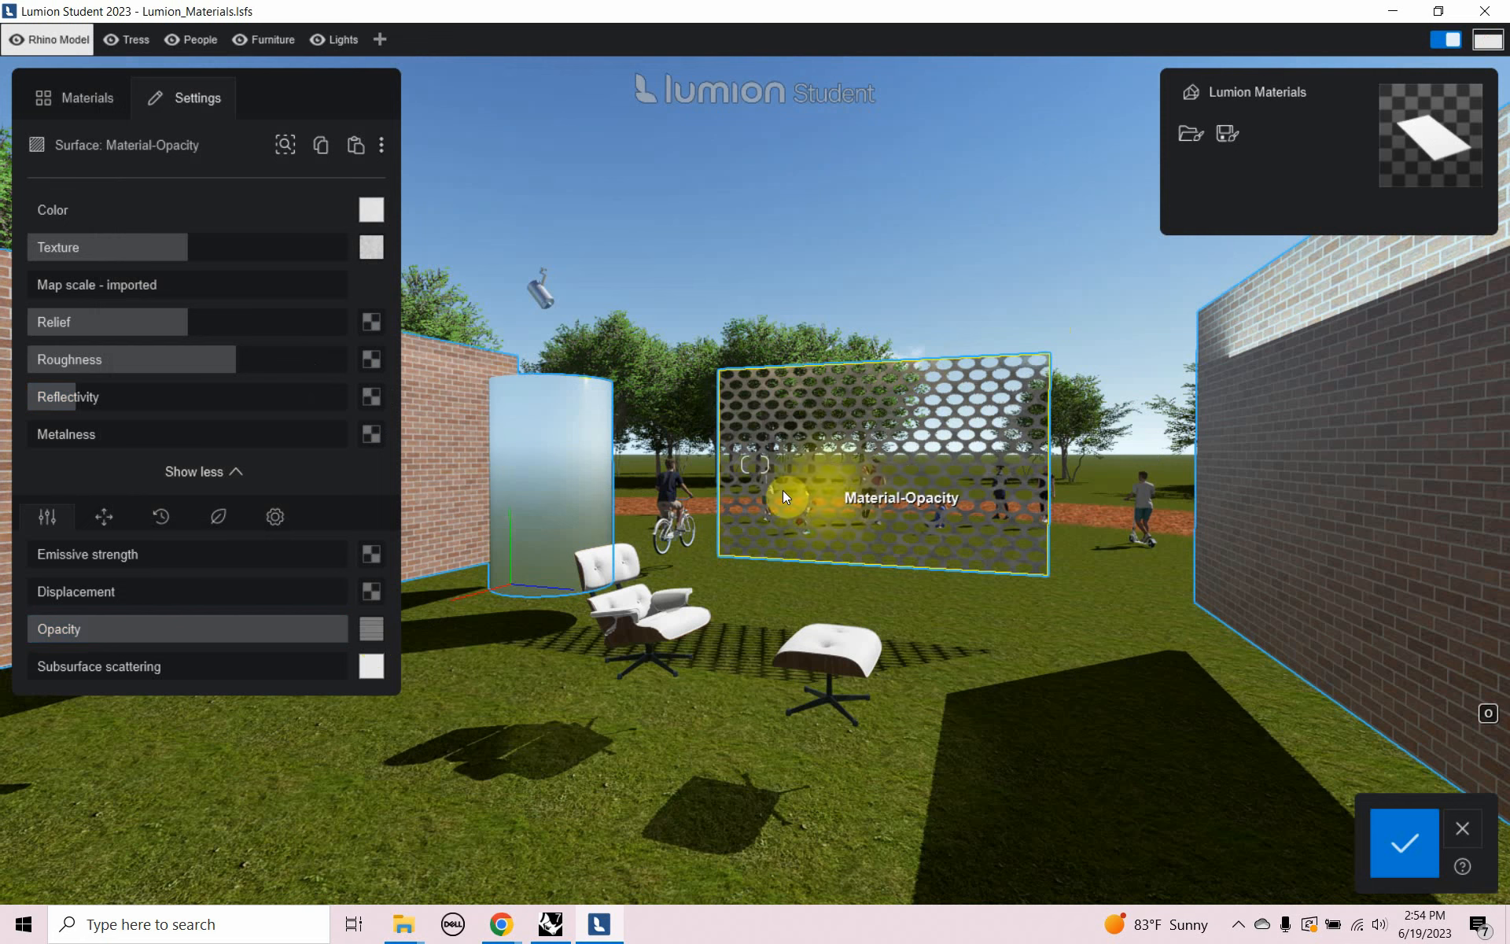
# Raise the perforated material's metalness to nearly full and lower its roughness slightly
pyautogui.moveTo(31, 438); pyautogui.dragTo(337, 441)
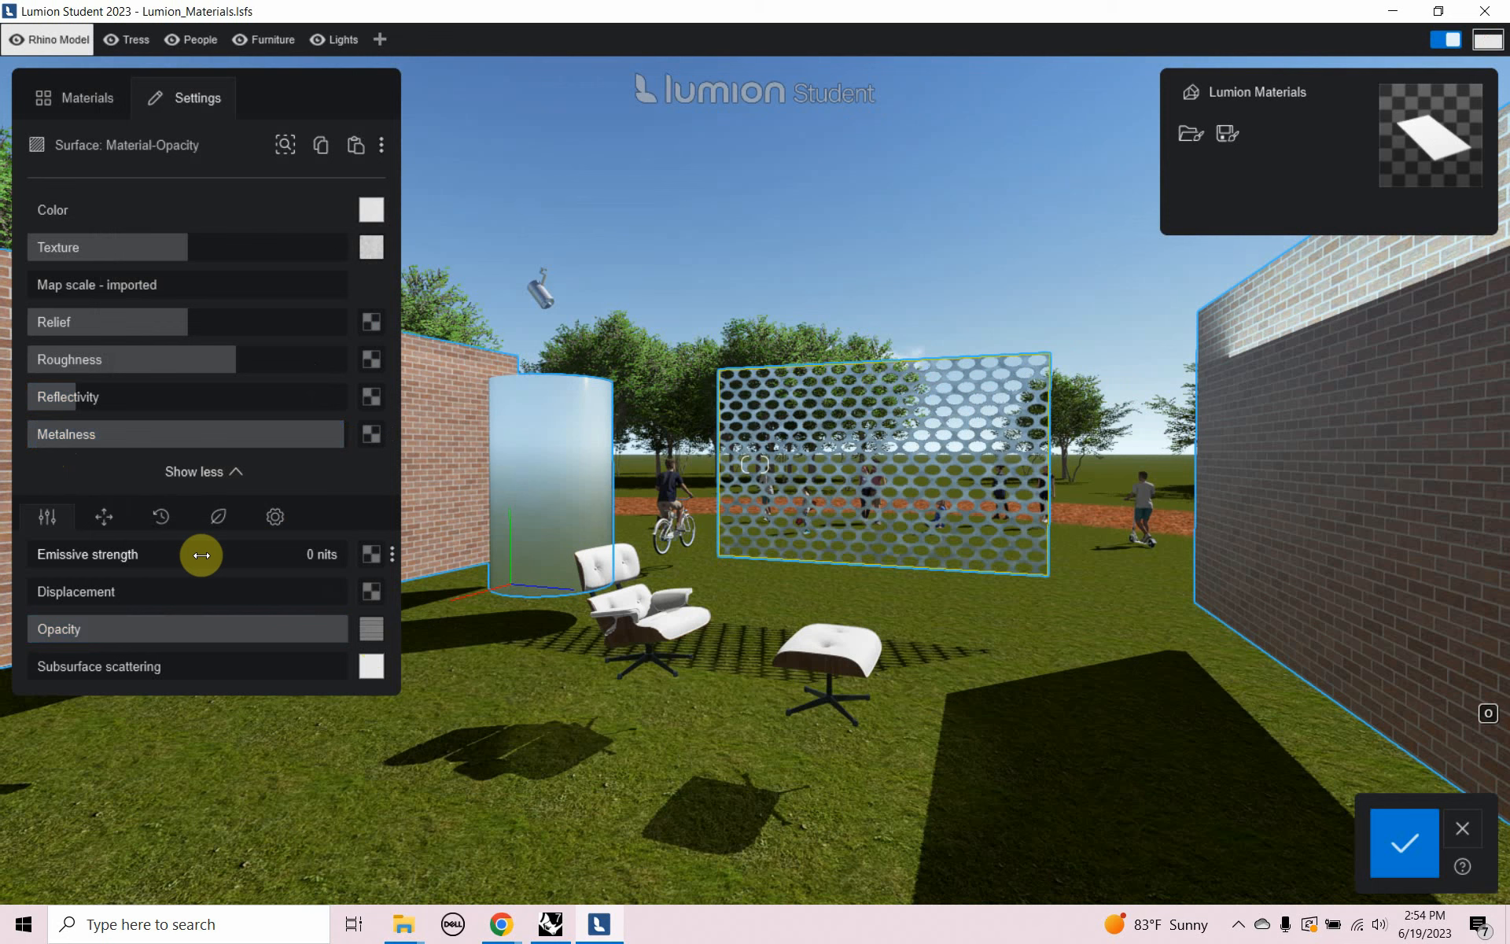
pyautogui.moveTo(236, 369); pyautogui.dragTo(201, 380)
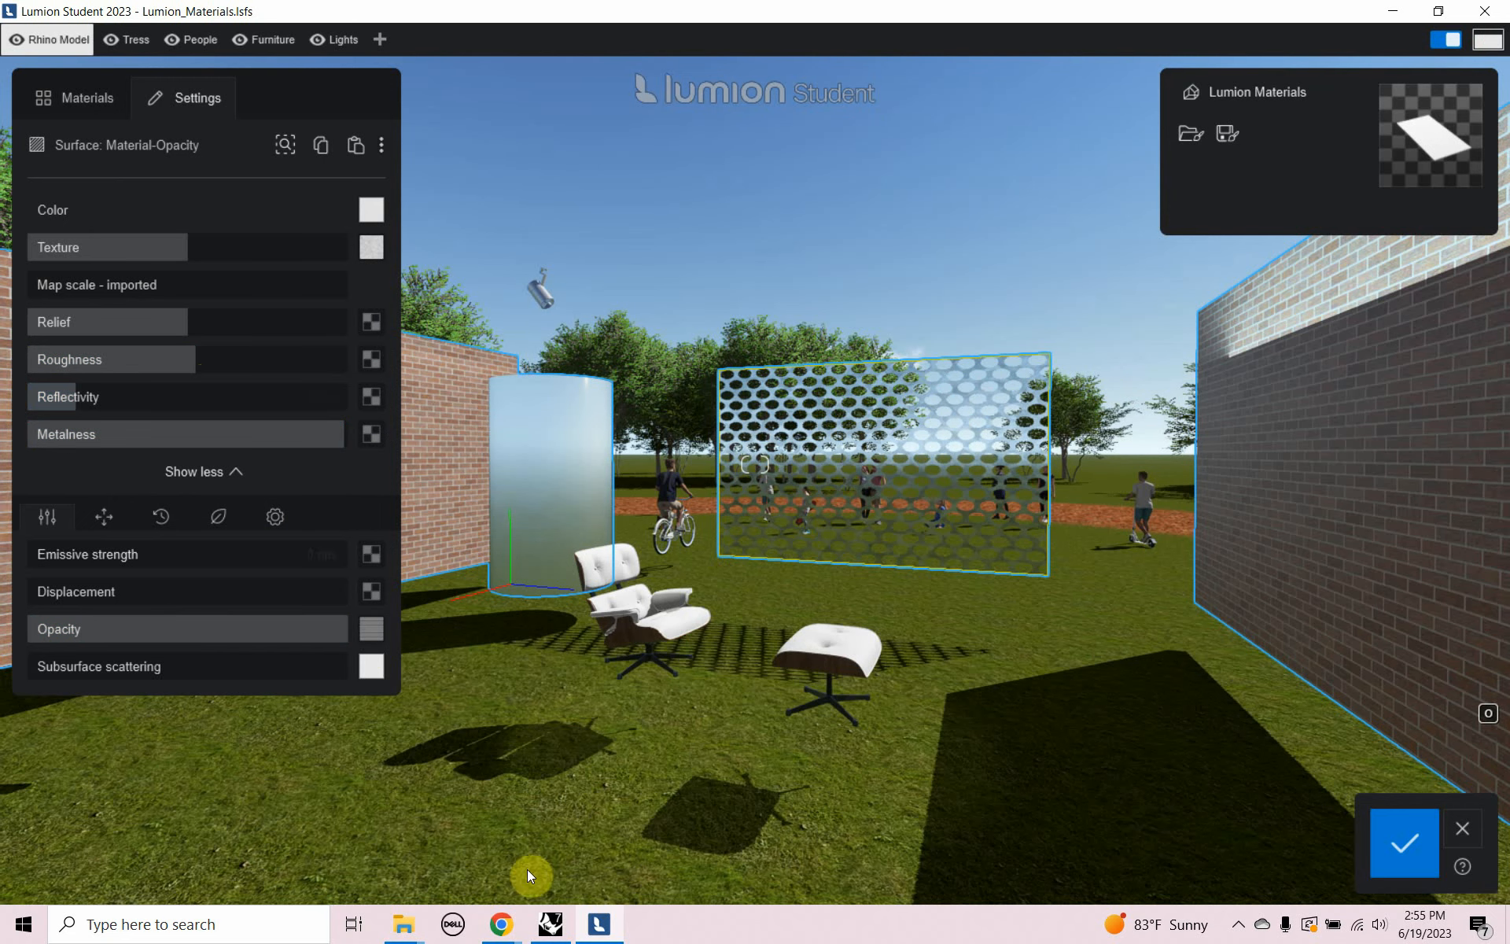
# Switch to Rhino, isolate the perforated metal plane, and reselect it in the Perspective view
pyautogui.click(551, 924)
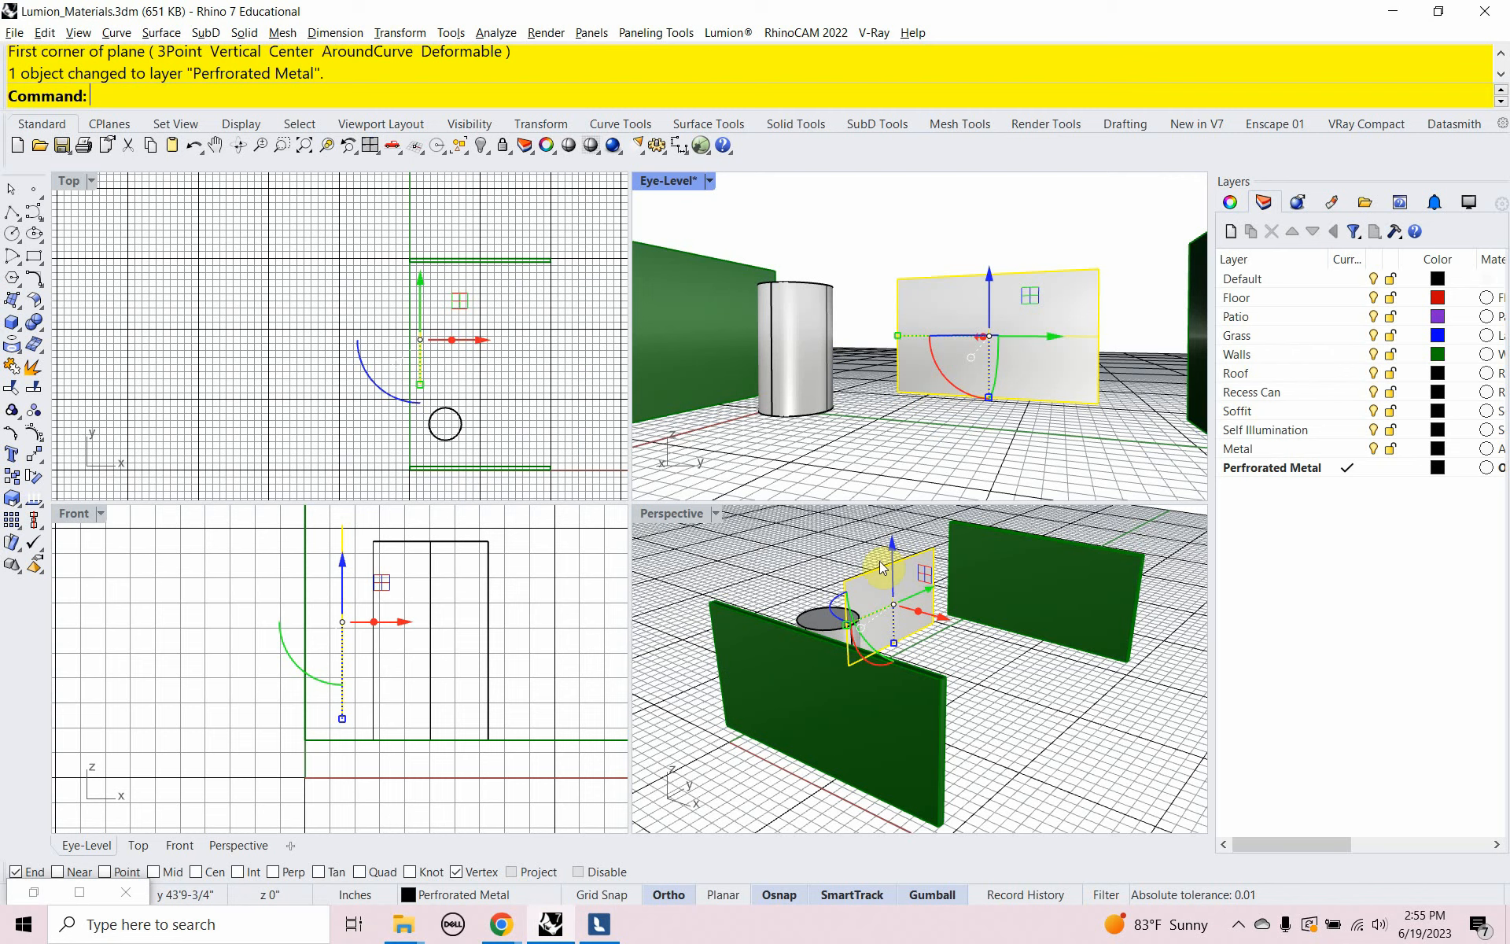
pyautogui.write('Isolate')
pyautogui.press('Return')
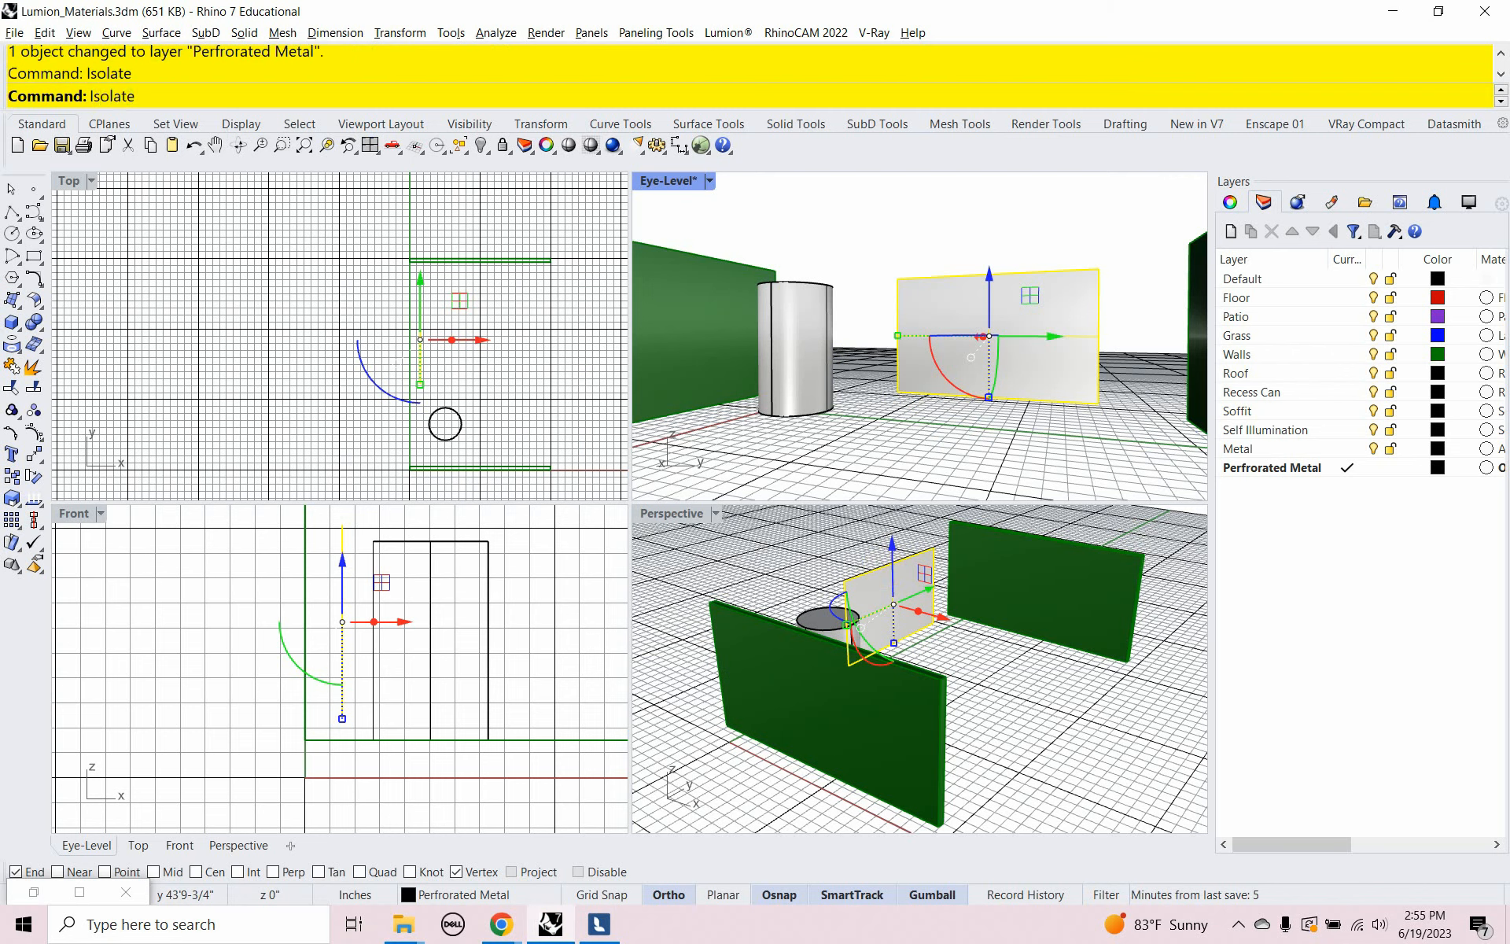
pyautogui.scroll(3, 912, 621)
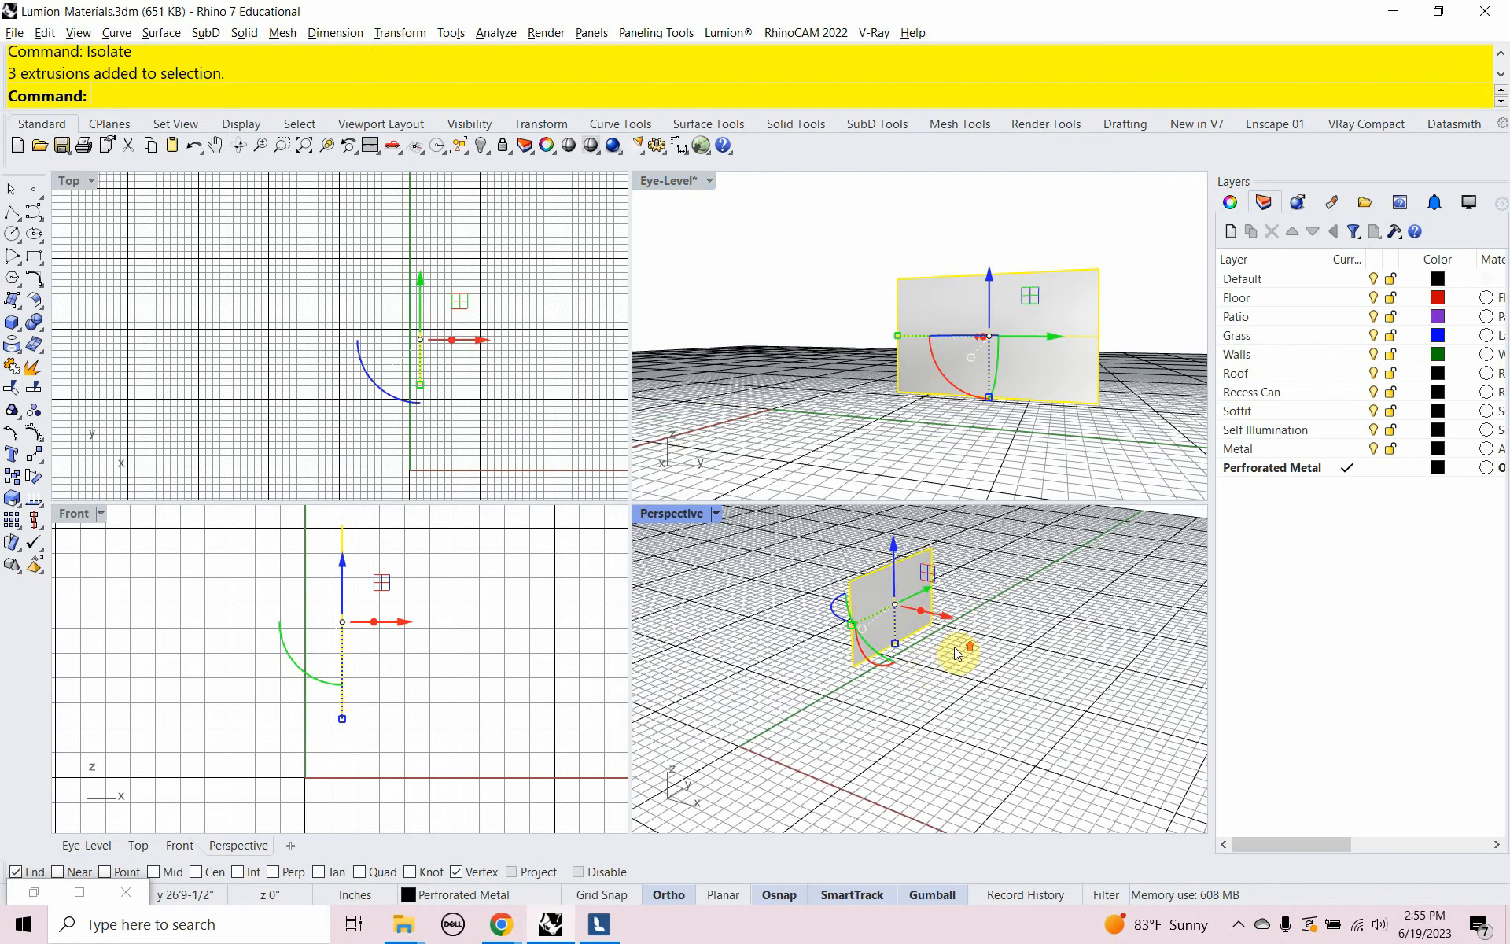
pyautogui.click(964, 647)
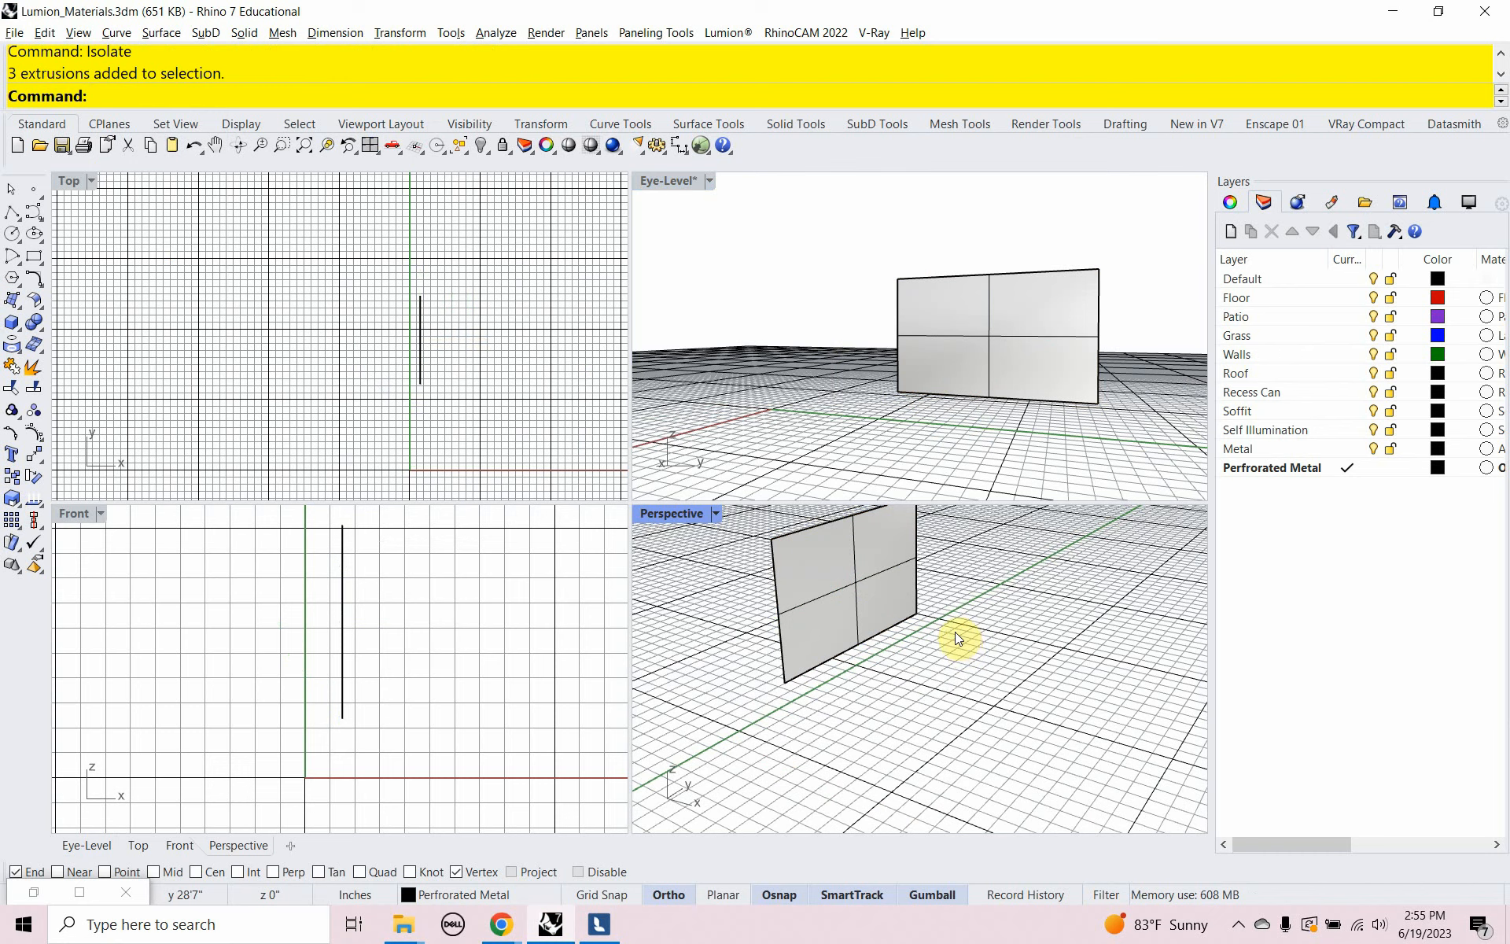
pyautogui.rightClick(957, 637)
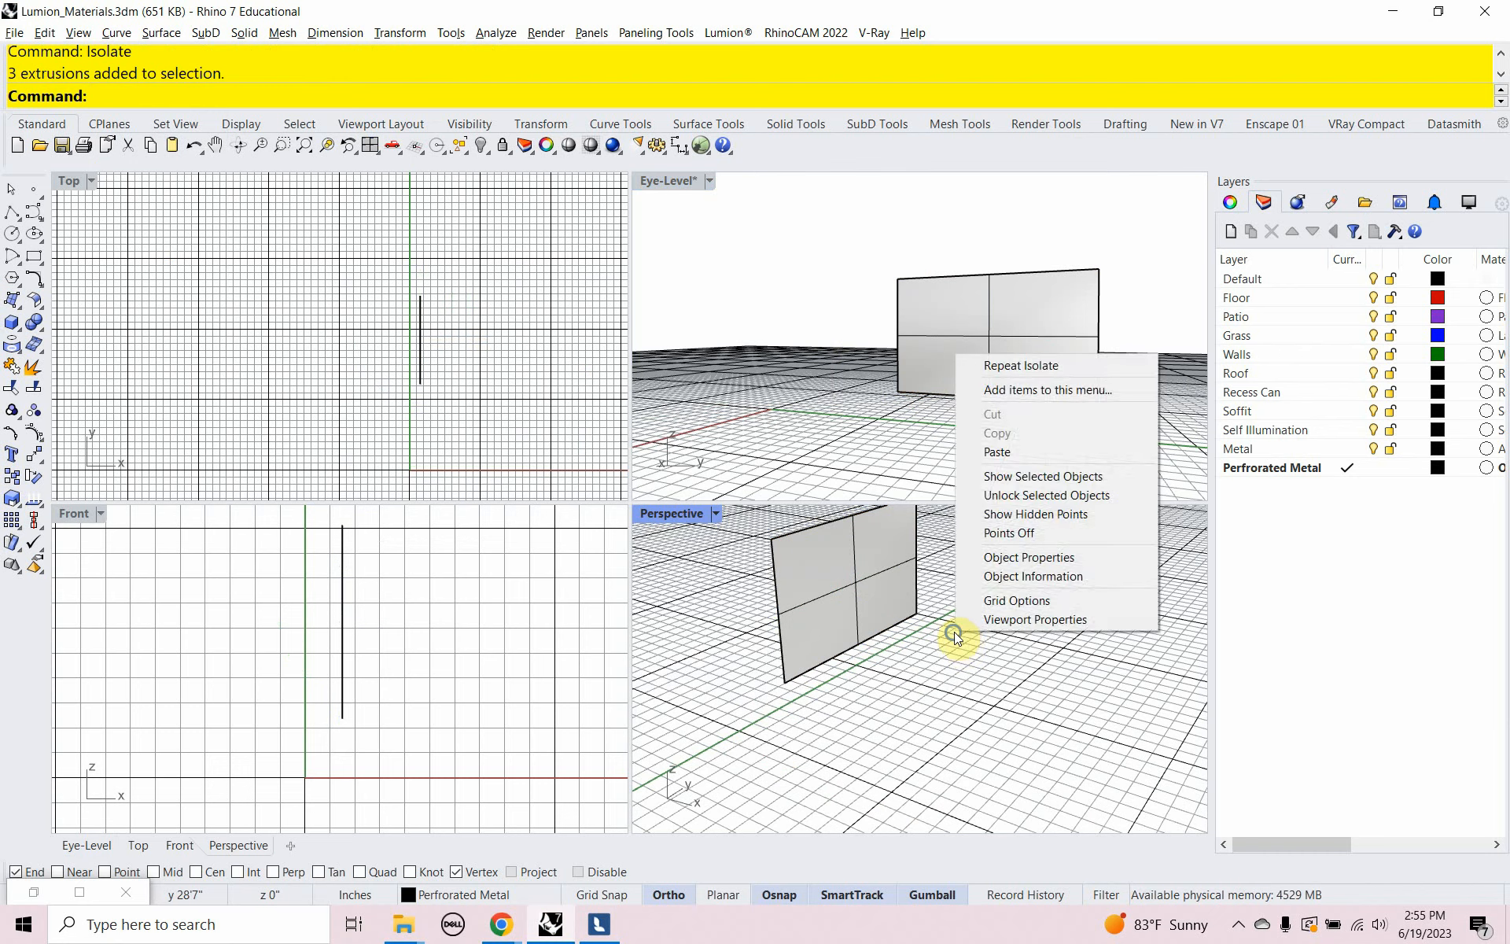
pyautogui.click(957, 677)
pyautogui.click(912, 641)
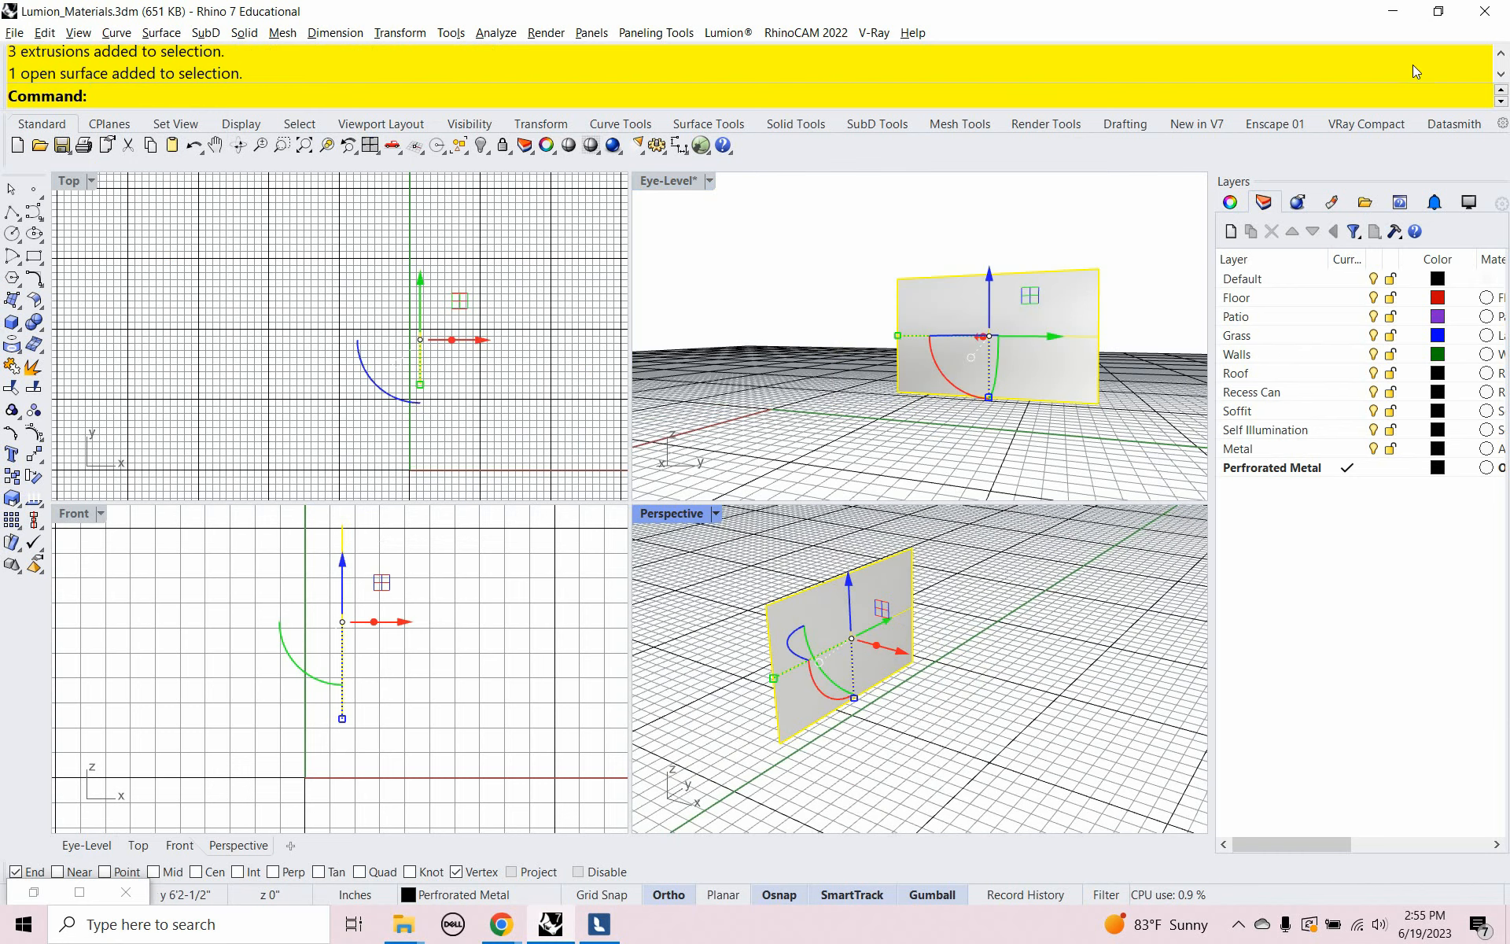
# Apply a capped box texture mapping to the selected plane, drawing the mapping box freehand beside it
pyautogui.click(1230, 203)
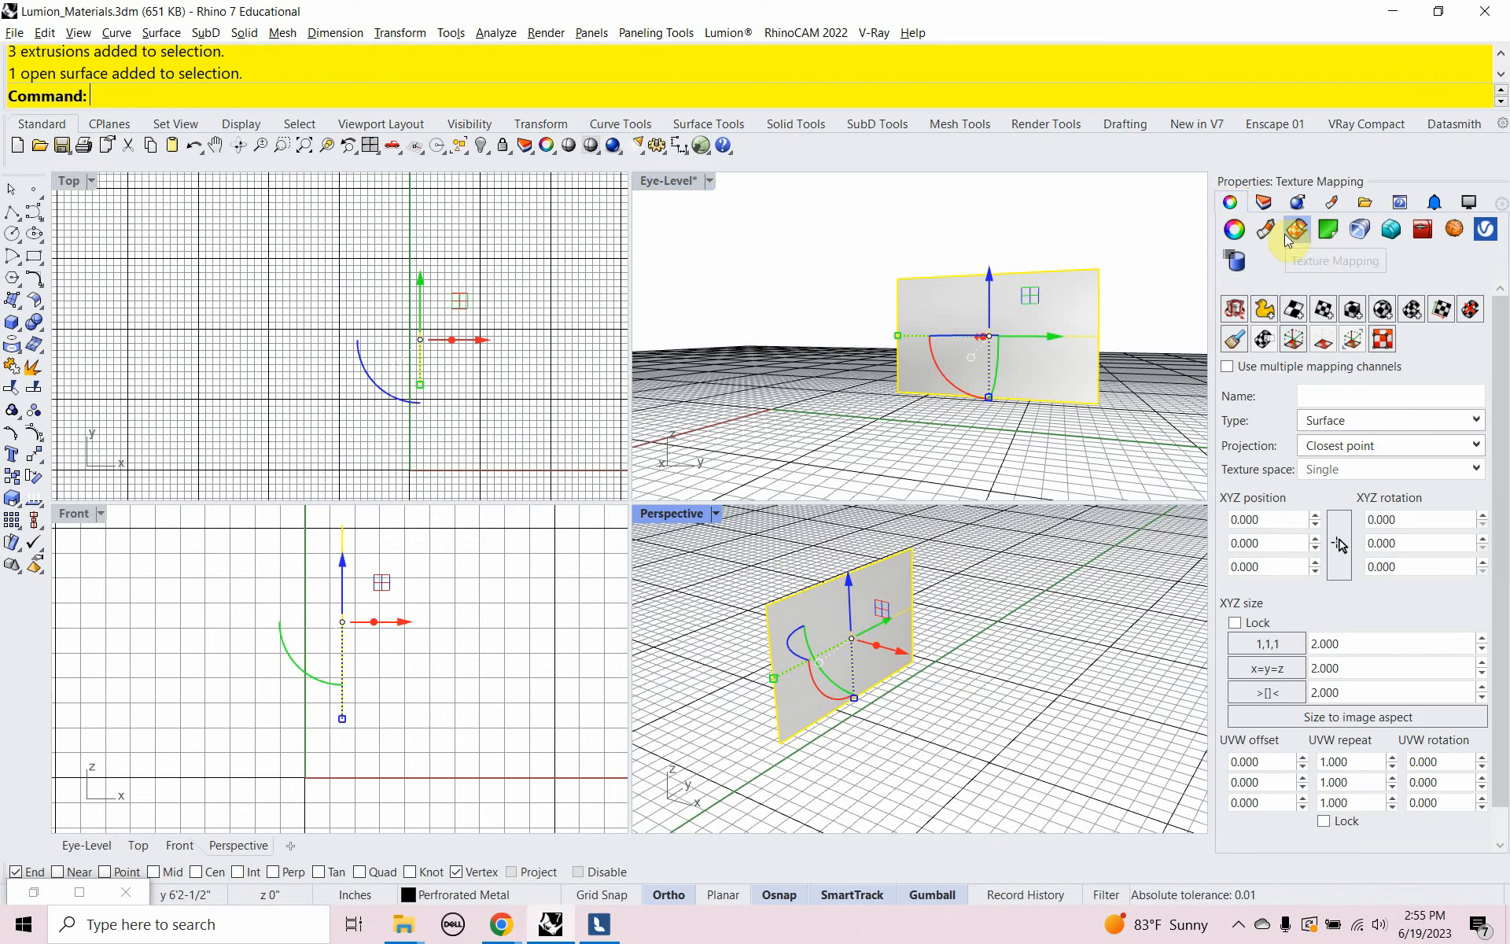
pyautogui.click(1351, 311)
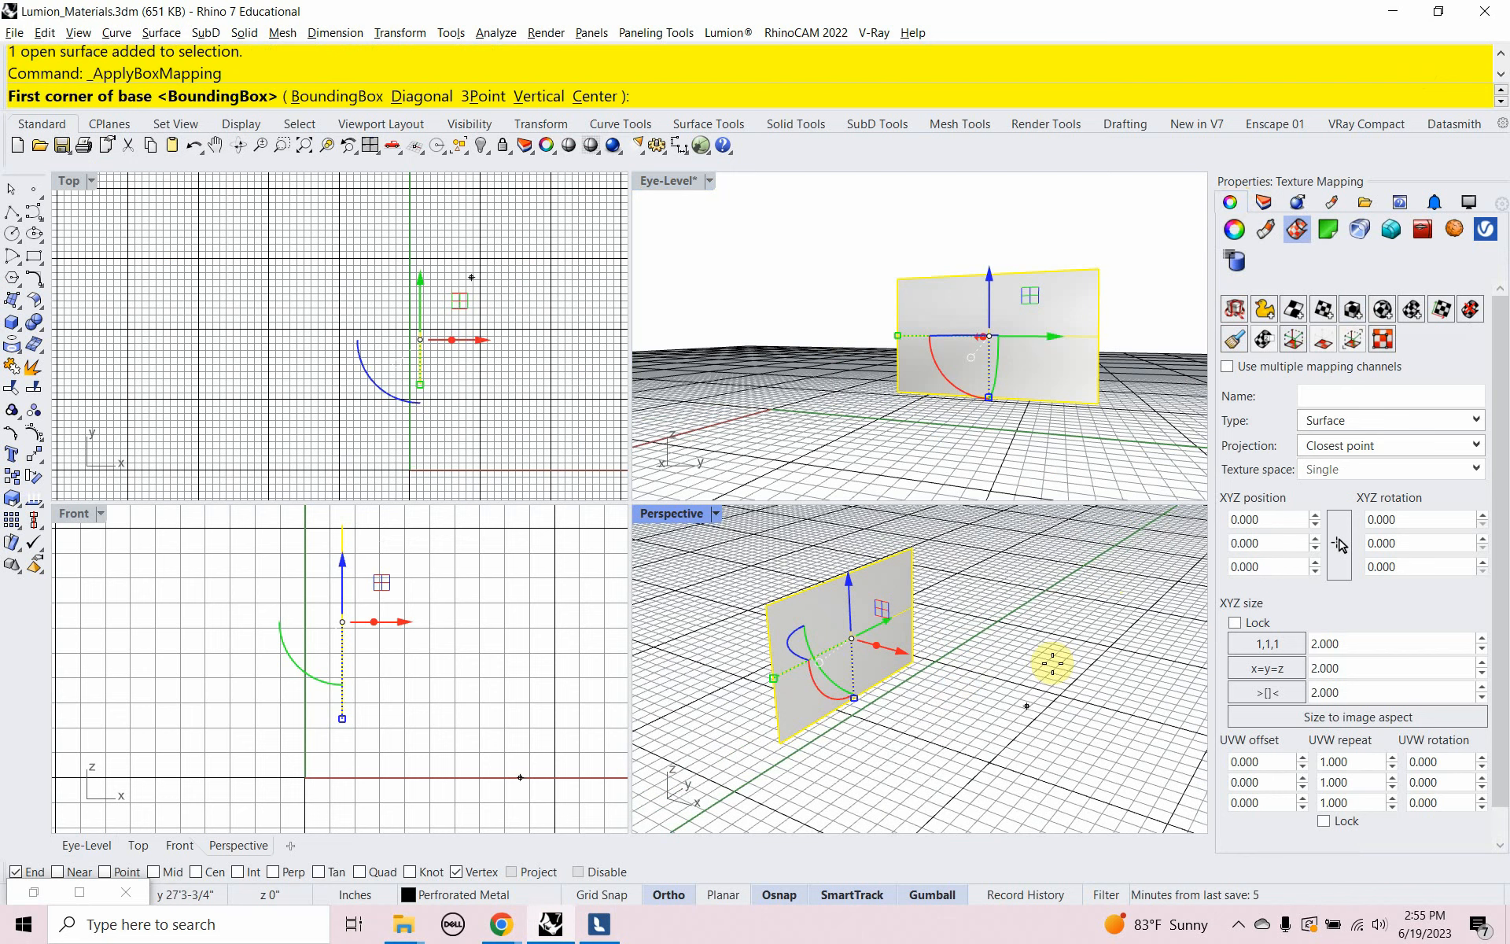
pyautogui.click(1002, 737)
pyautogui.click(961, 693)
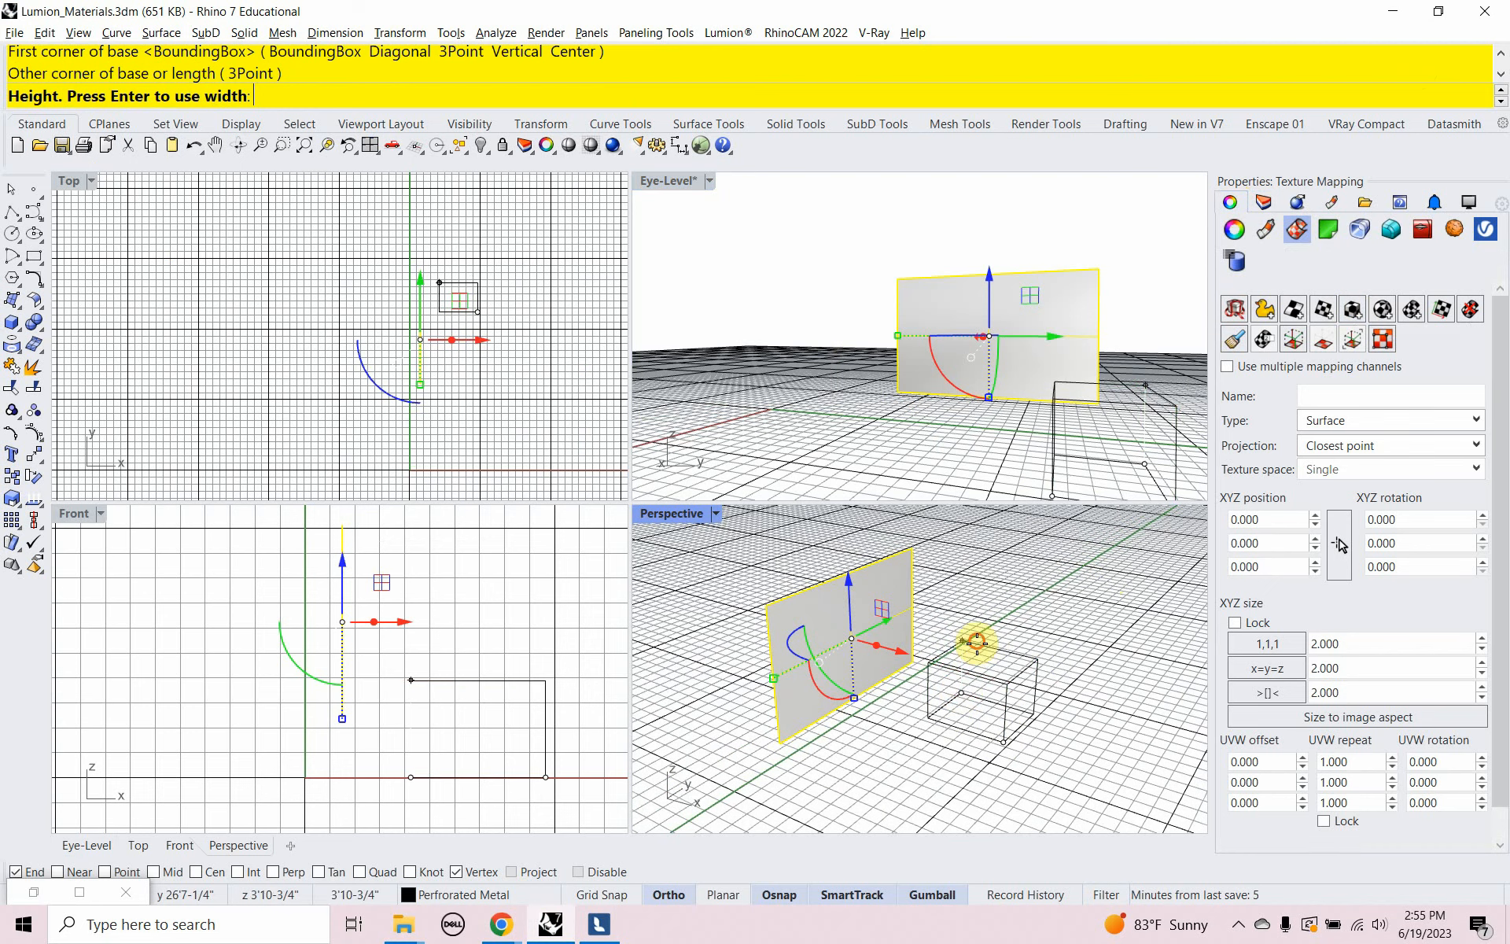
pyautogui.click(976, 643)
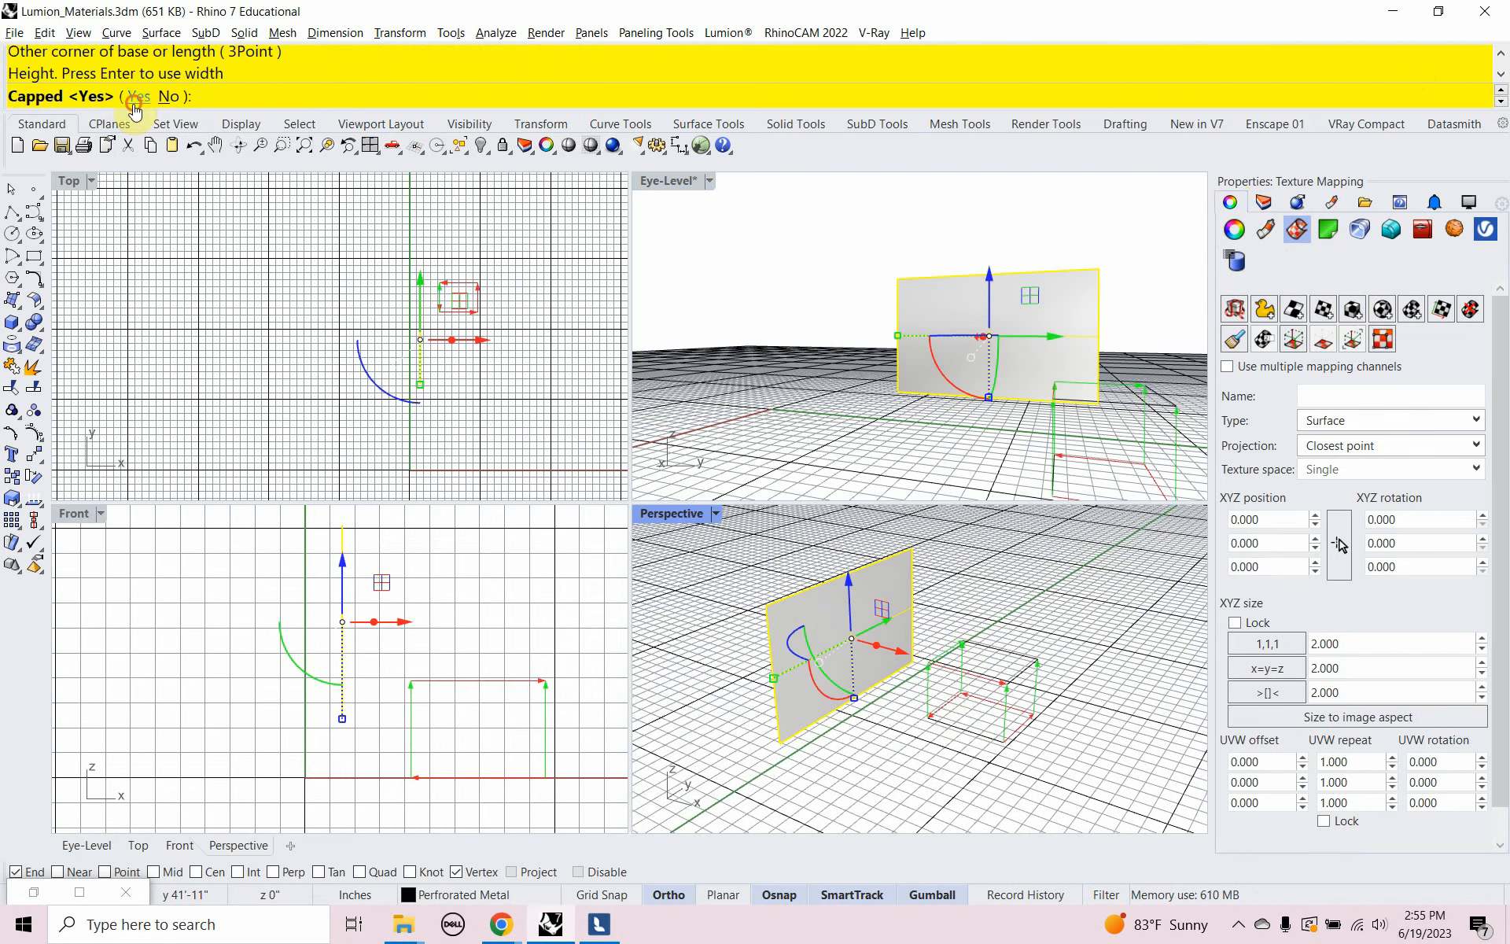
pyautogui.click(137, 98)
# Set the box mapping's XYZ size to 48 in all three directions, lock the proportions, and switch to Lumion
pyautogui.doubleClick(1351, 639)
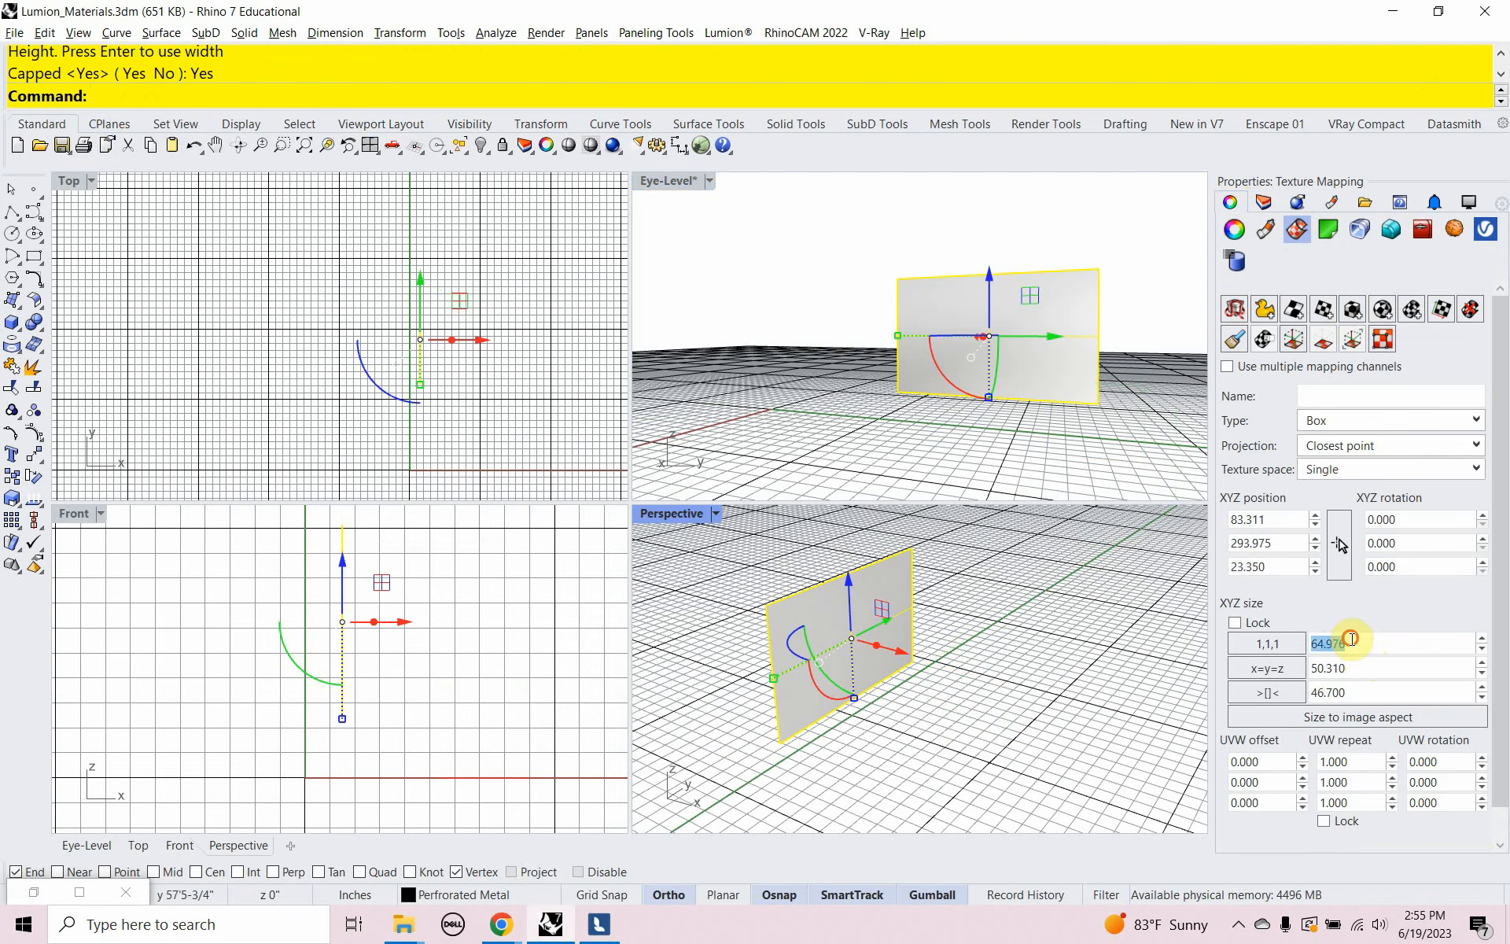
pyautogui.write('48')
pyautogui.press('Tab')
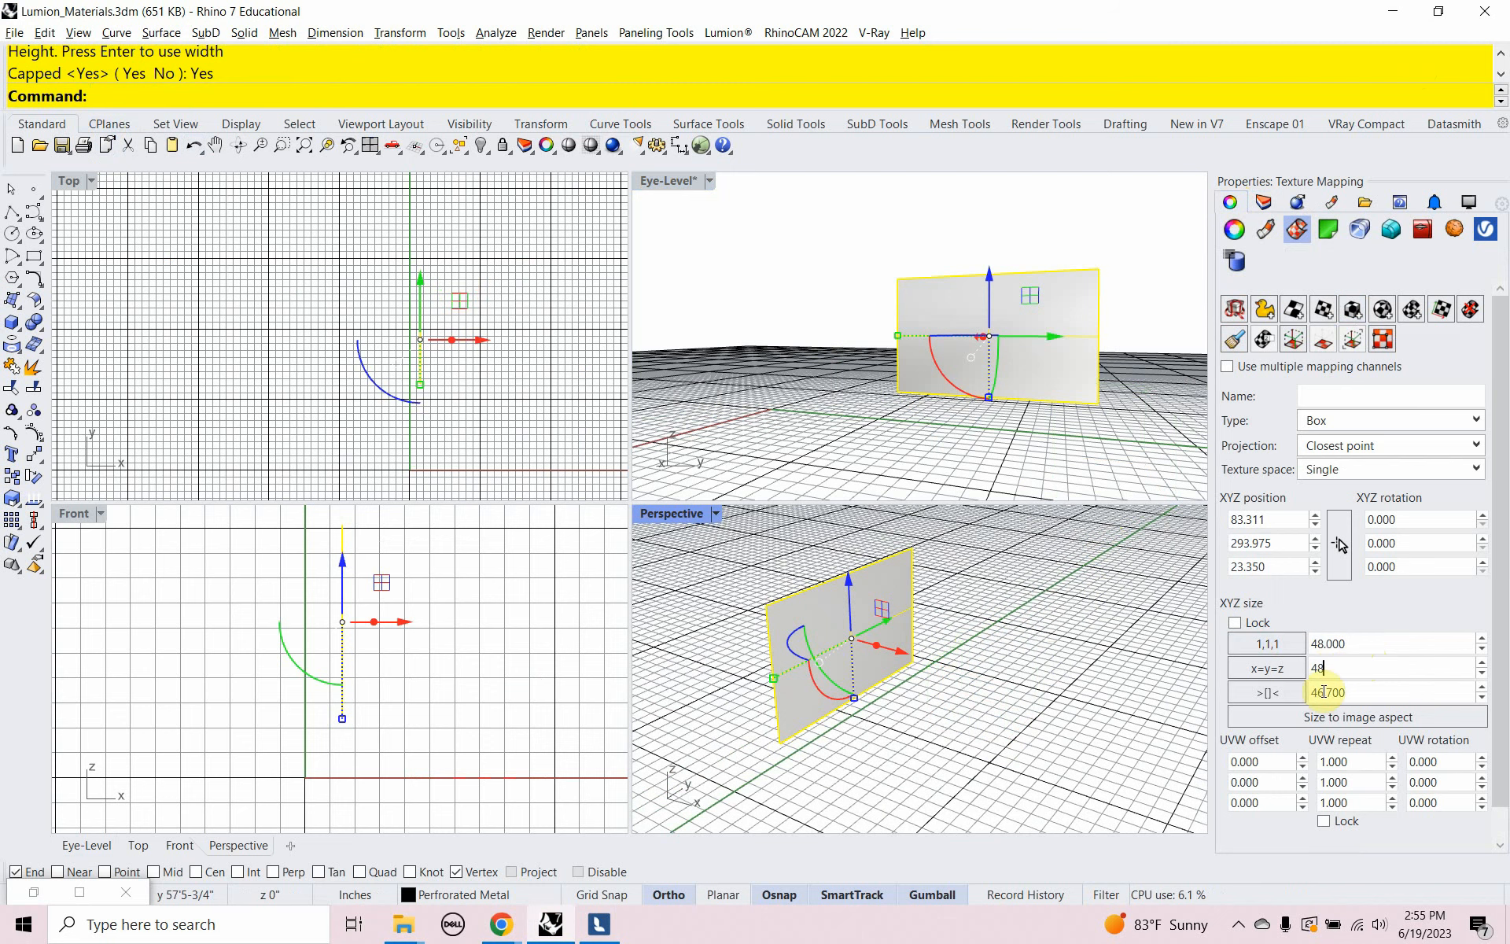
pyautogui.write('48')
pyautogui.press('Tab')
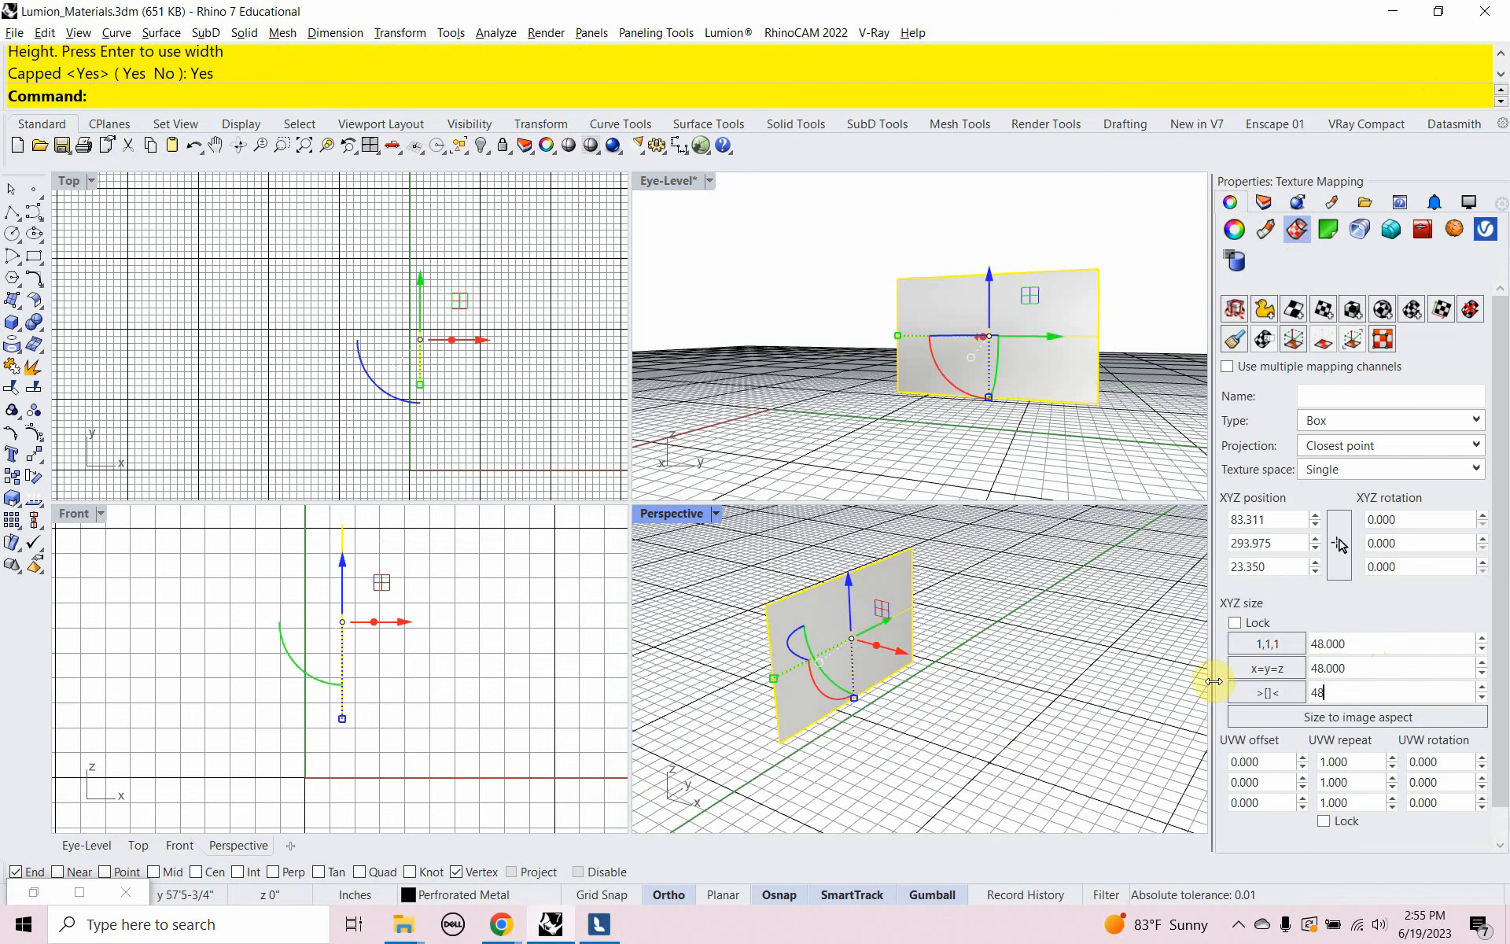
pyautogui.press('Return')
pyautogui.click(1236, 624)
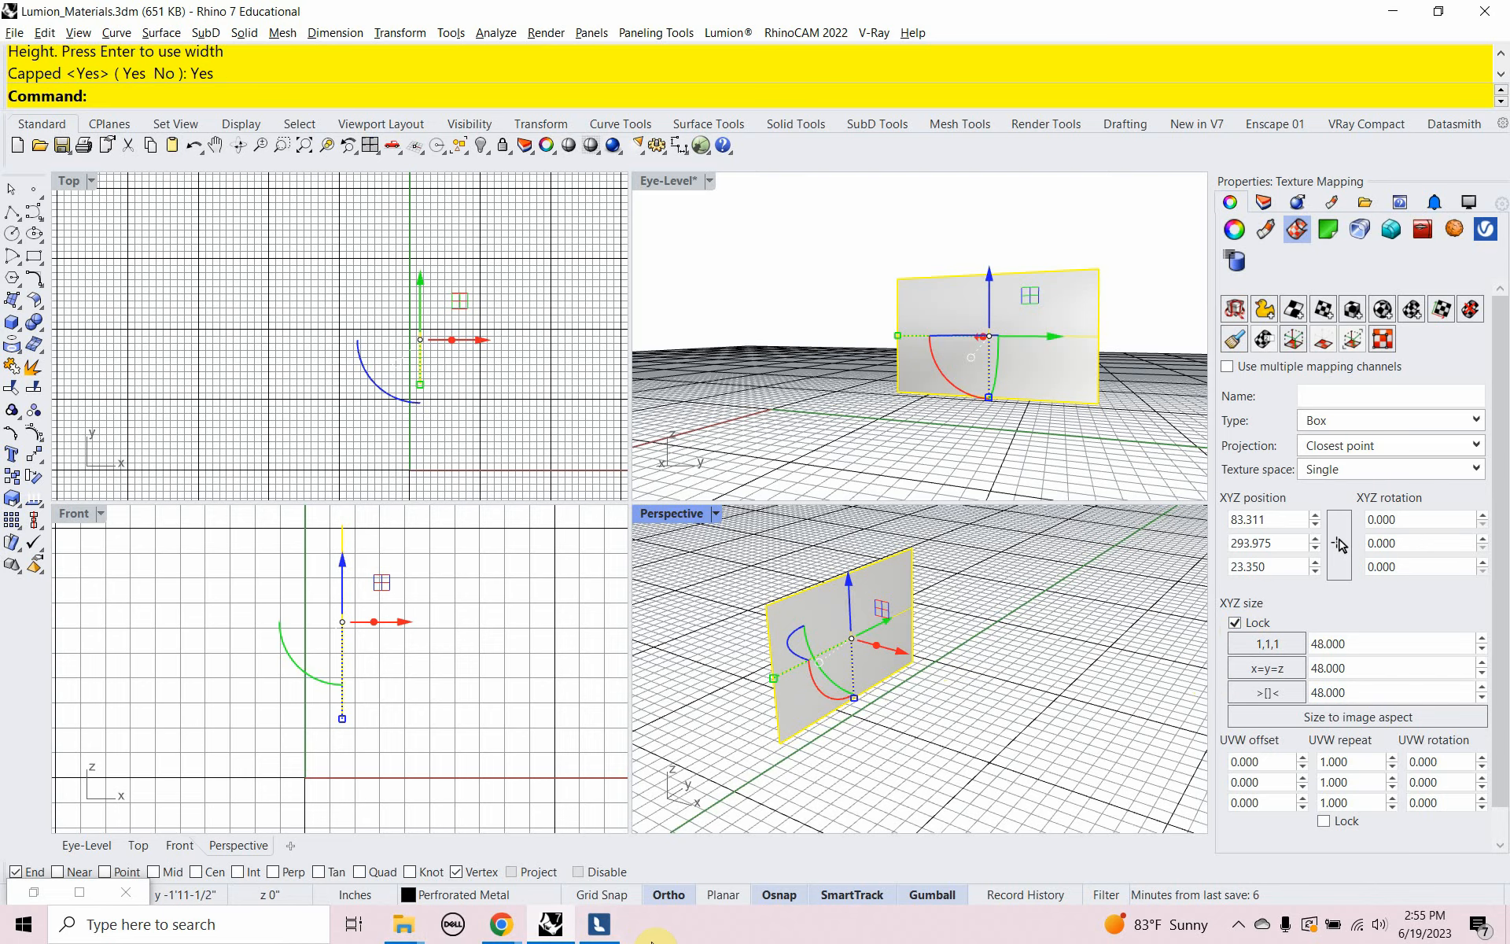
pyautogui.click(601, 922)
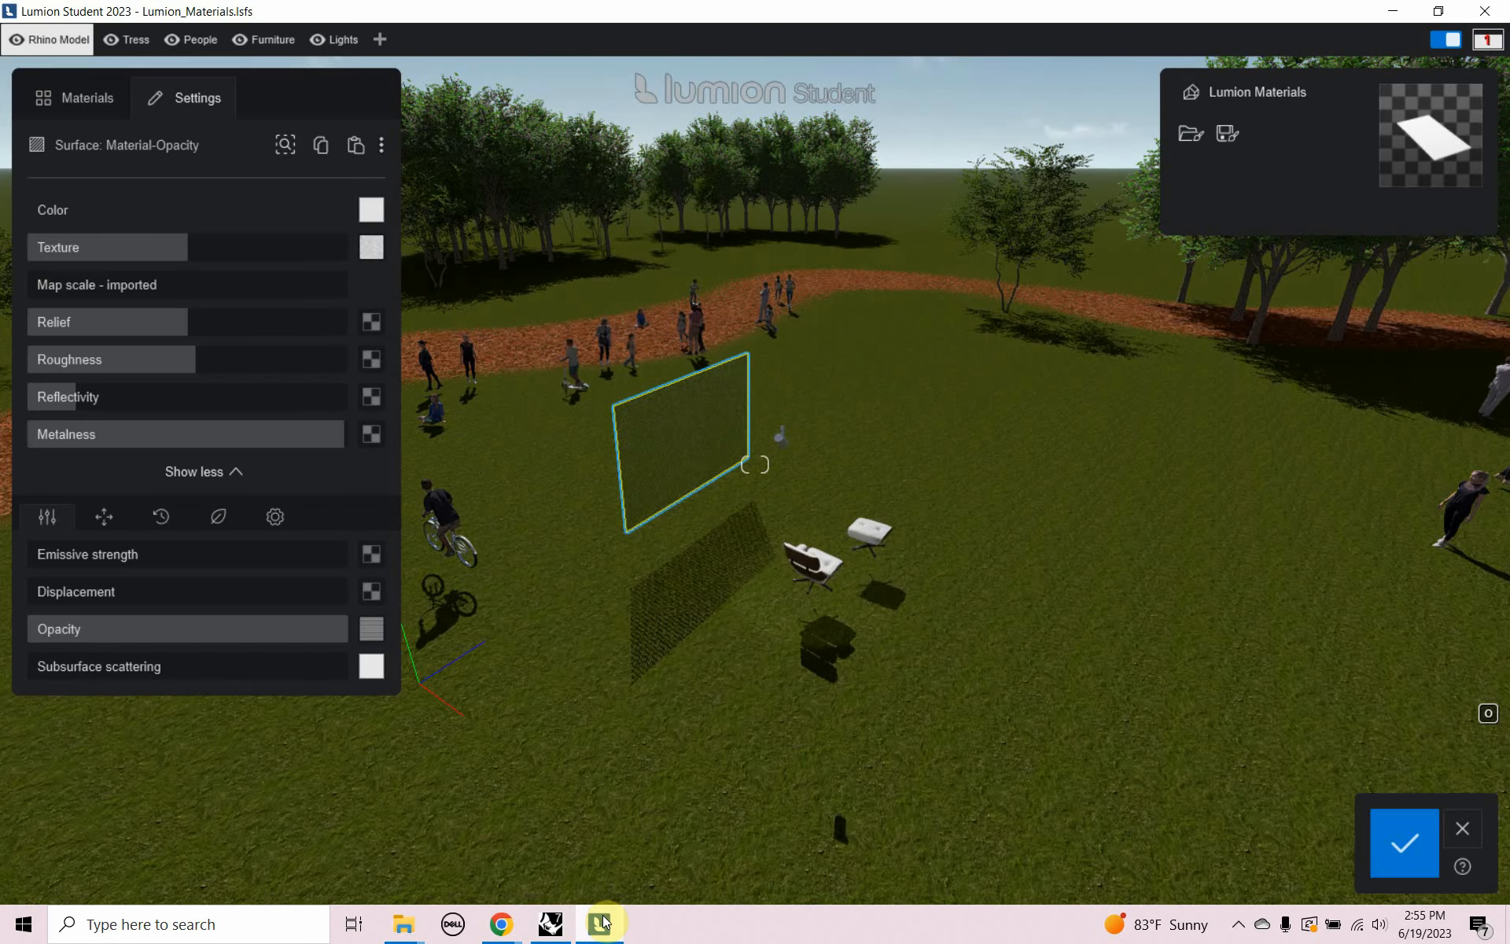
# Examine the perforated metal plane's hole pattern and shadow up close, from farther away and face-on
pyautogui.press('w')
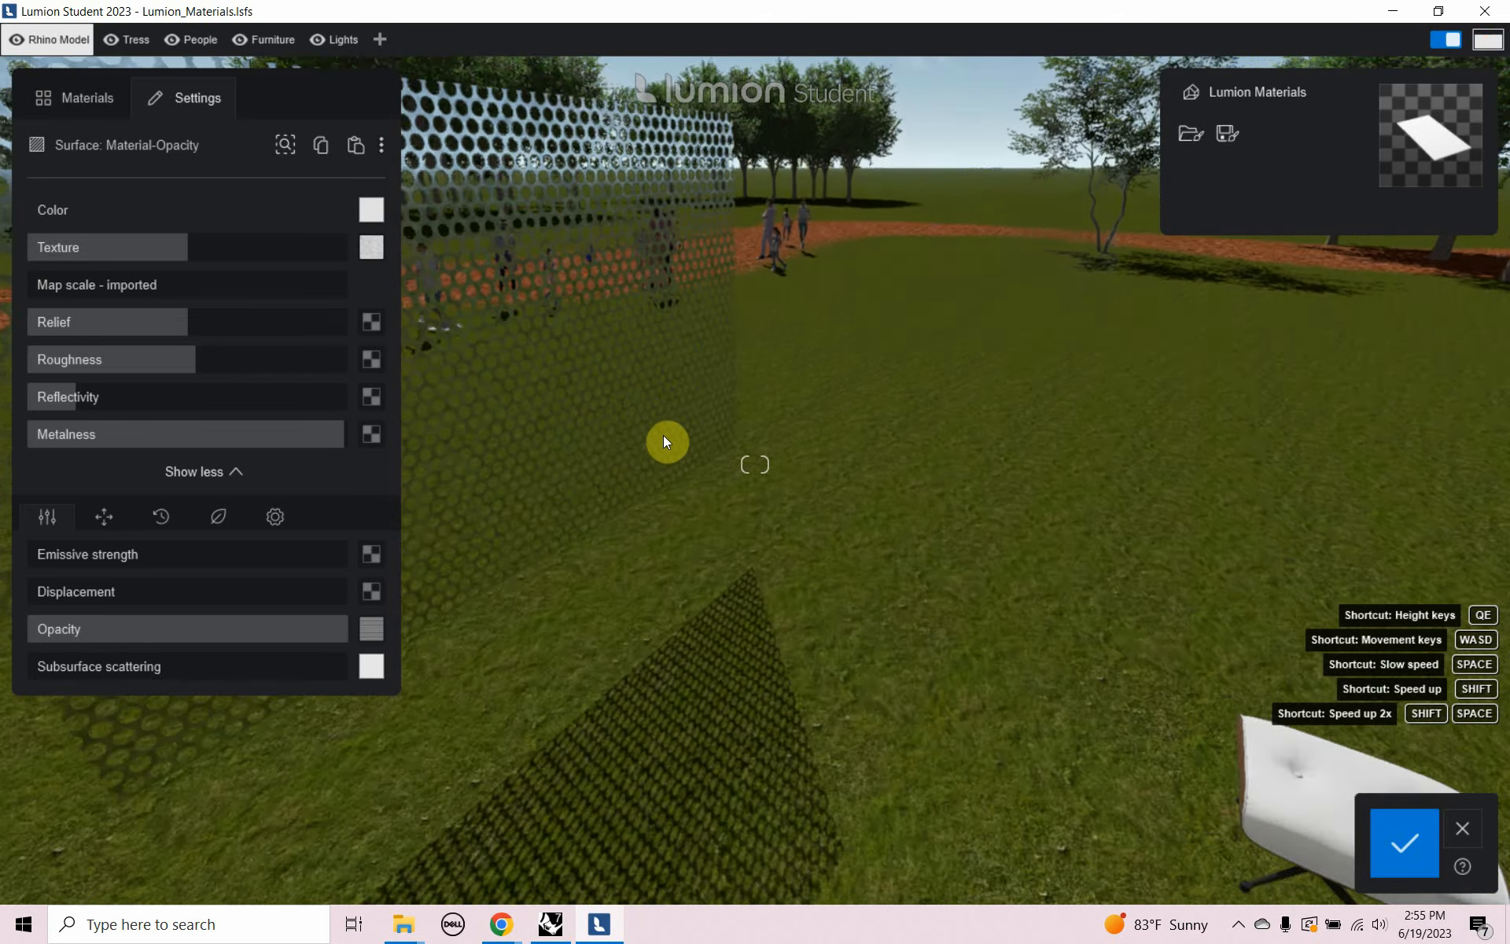
pyautogui.press('s')
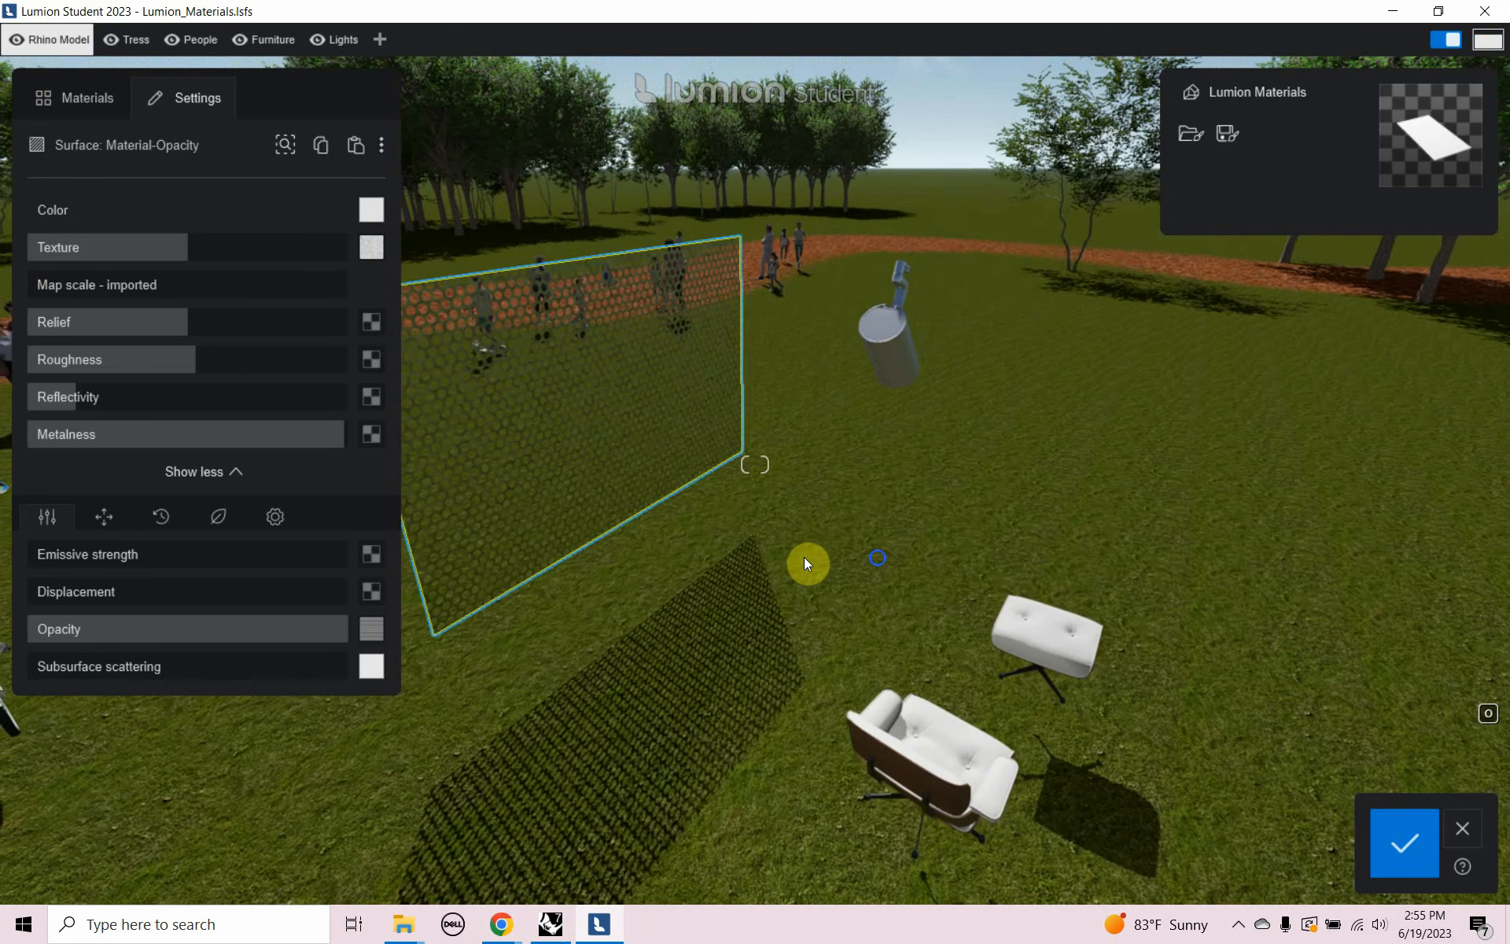
pyautogui.moveTo(804, 557); pyautogui.dragTo(598, 598, button='right')
pyautogui.moveTo(1101, 778); pyautogui.dragTo(948, 645, button='right')
pyautogui.press('s')
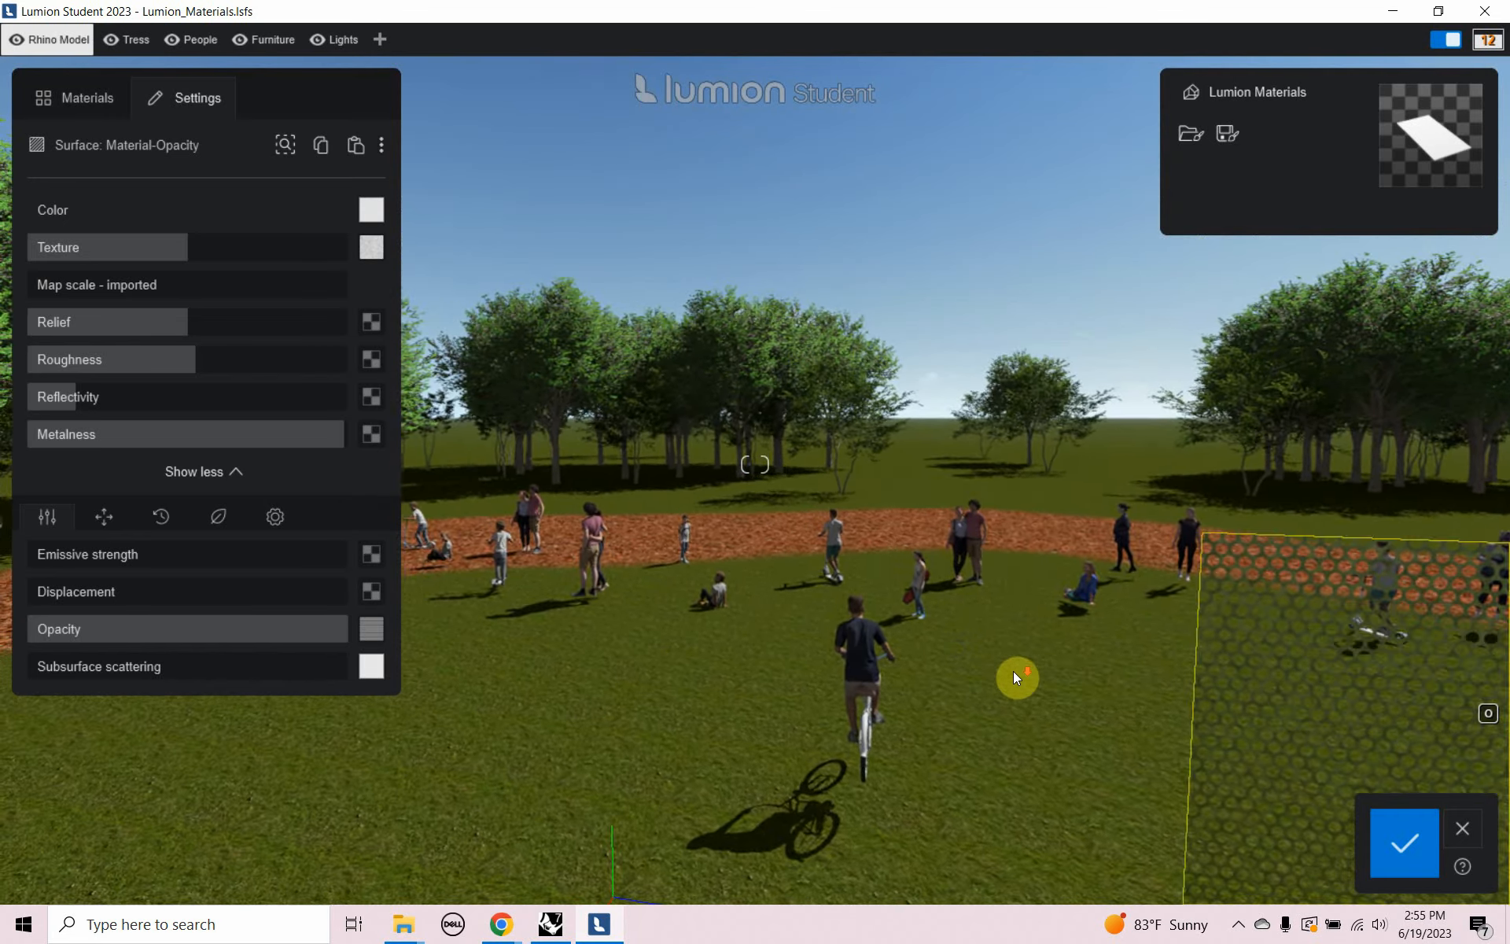
pyautogui.press('w')
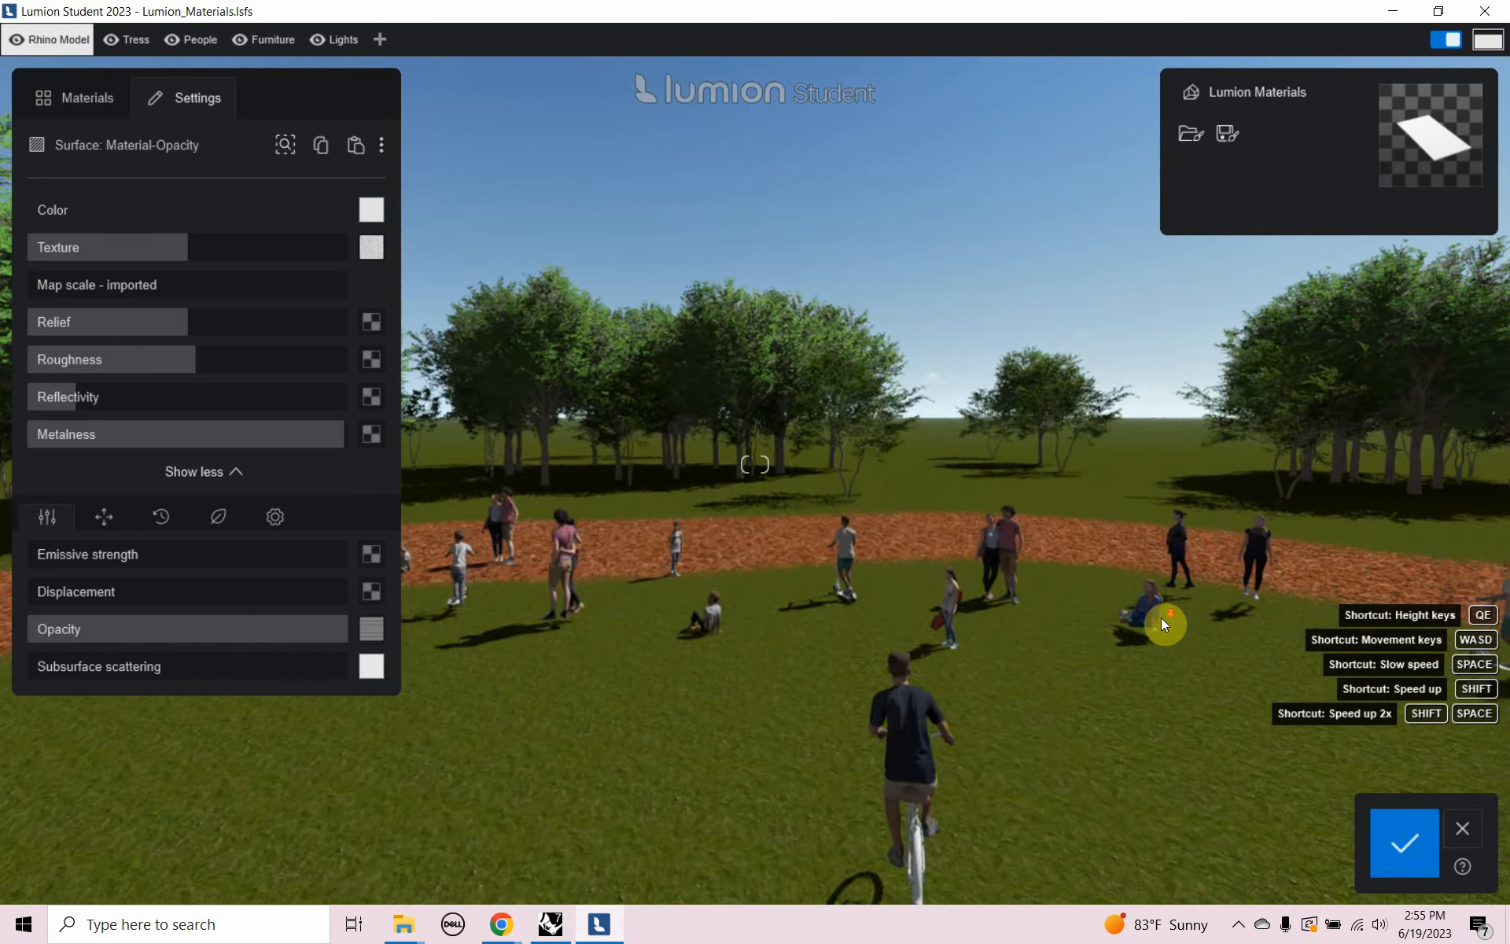
pyautogui.press('s')
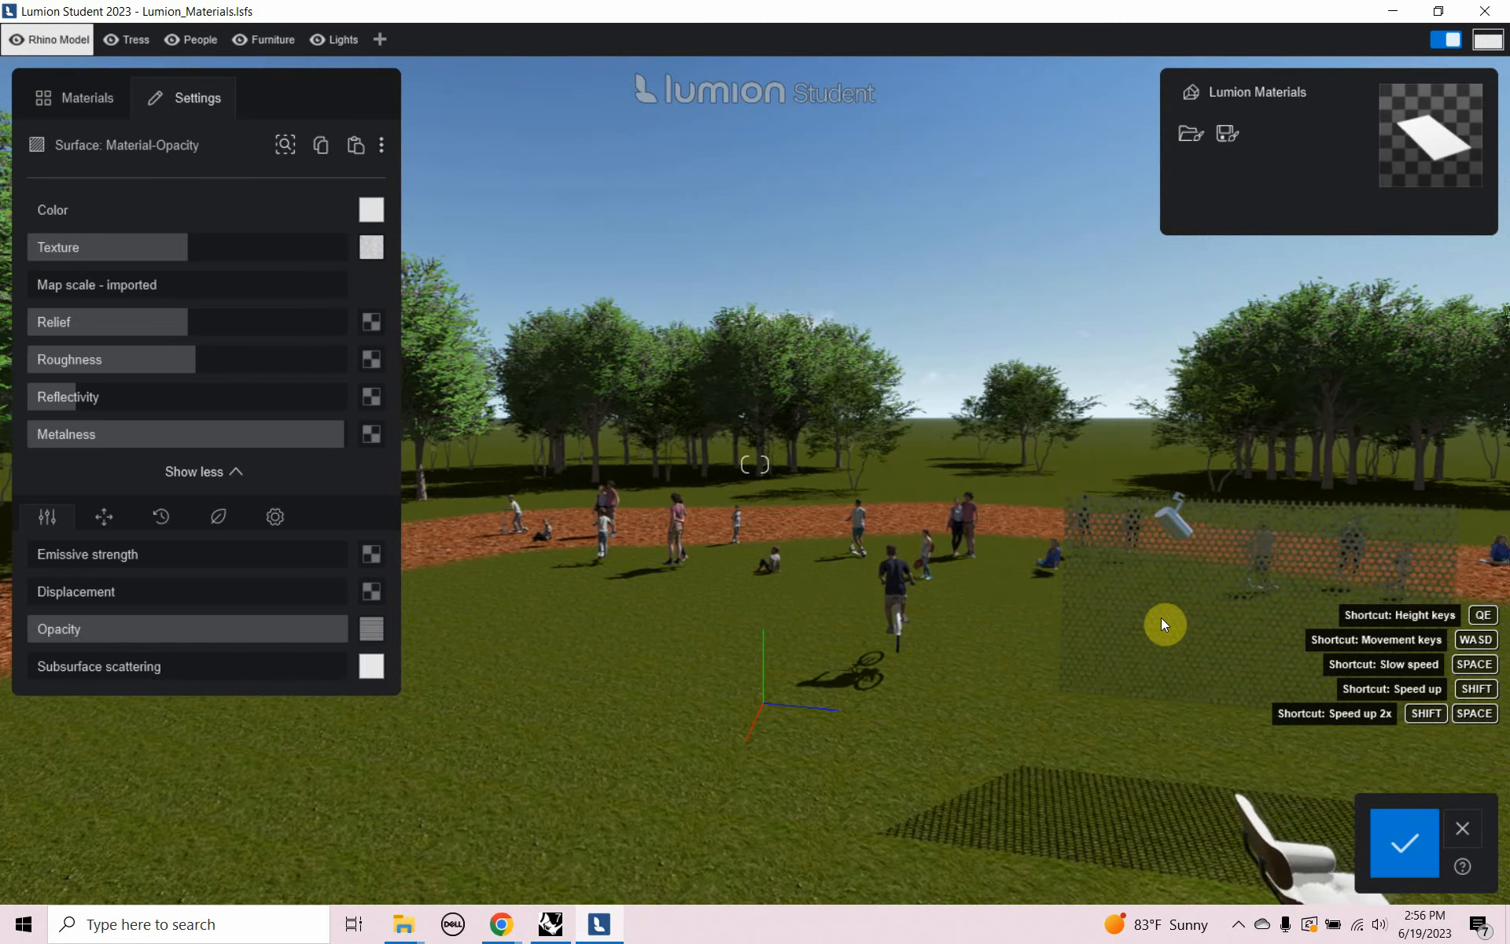
pyautogui.press('w')
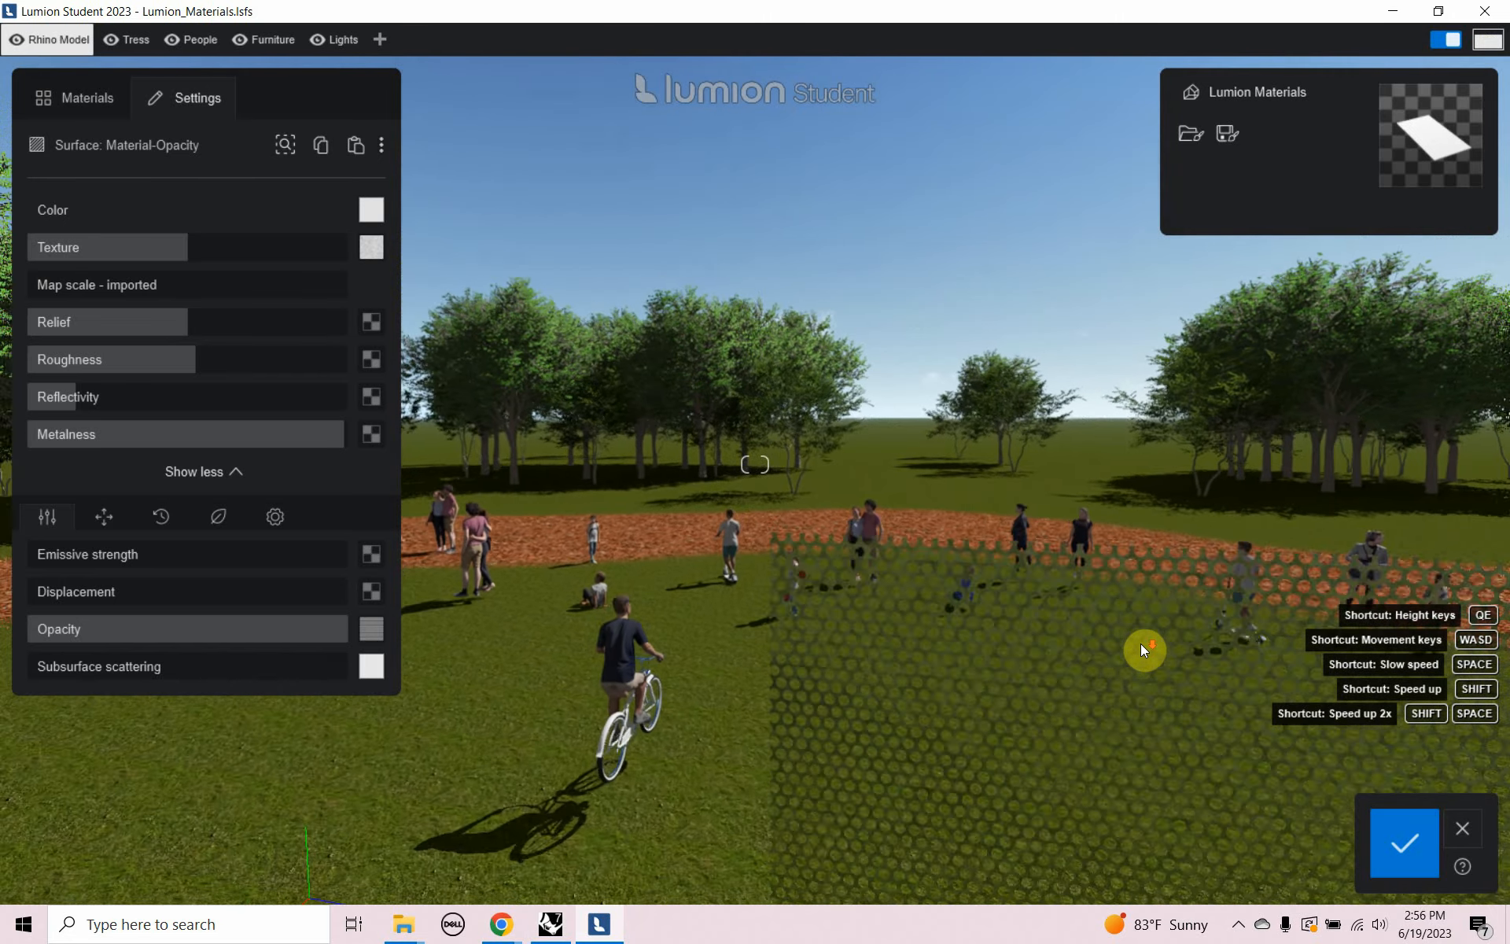
pyautogui.press('s')
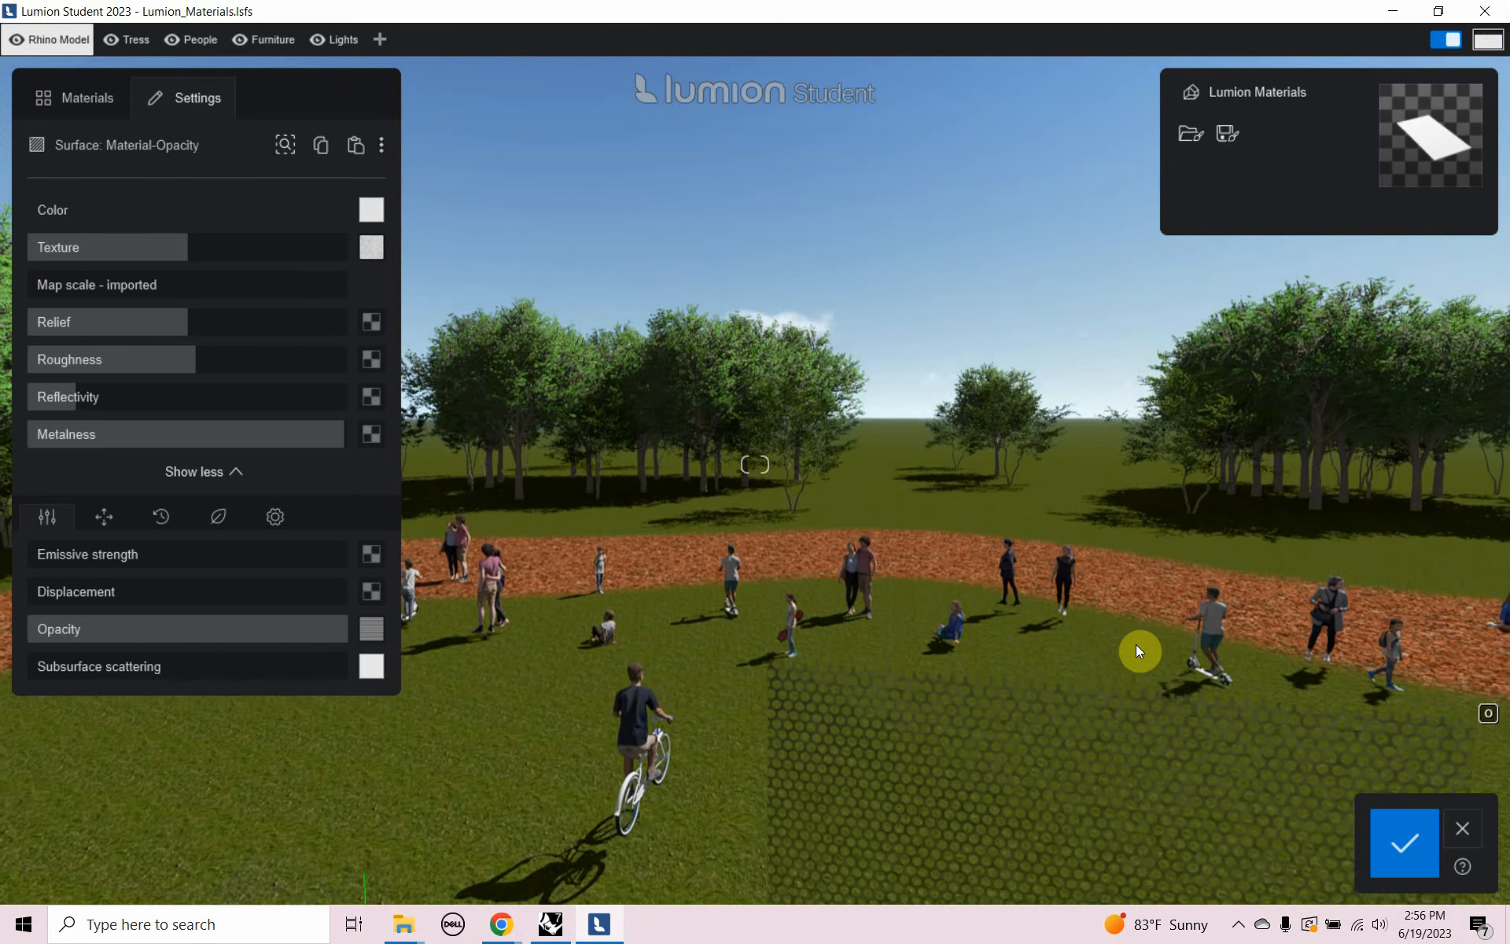
pyautogui.press('d')
pyautogui.press('e')
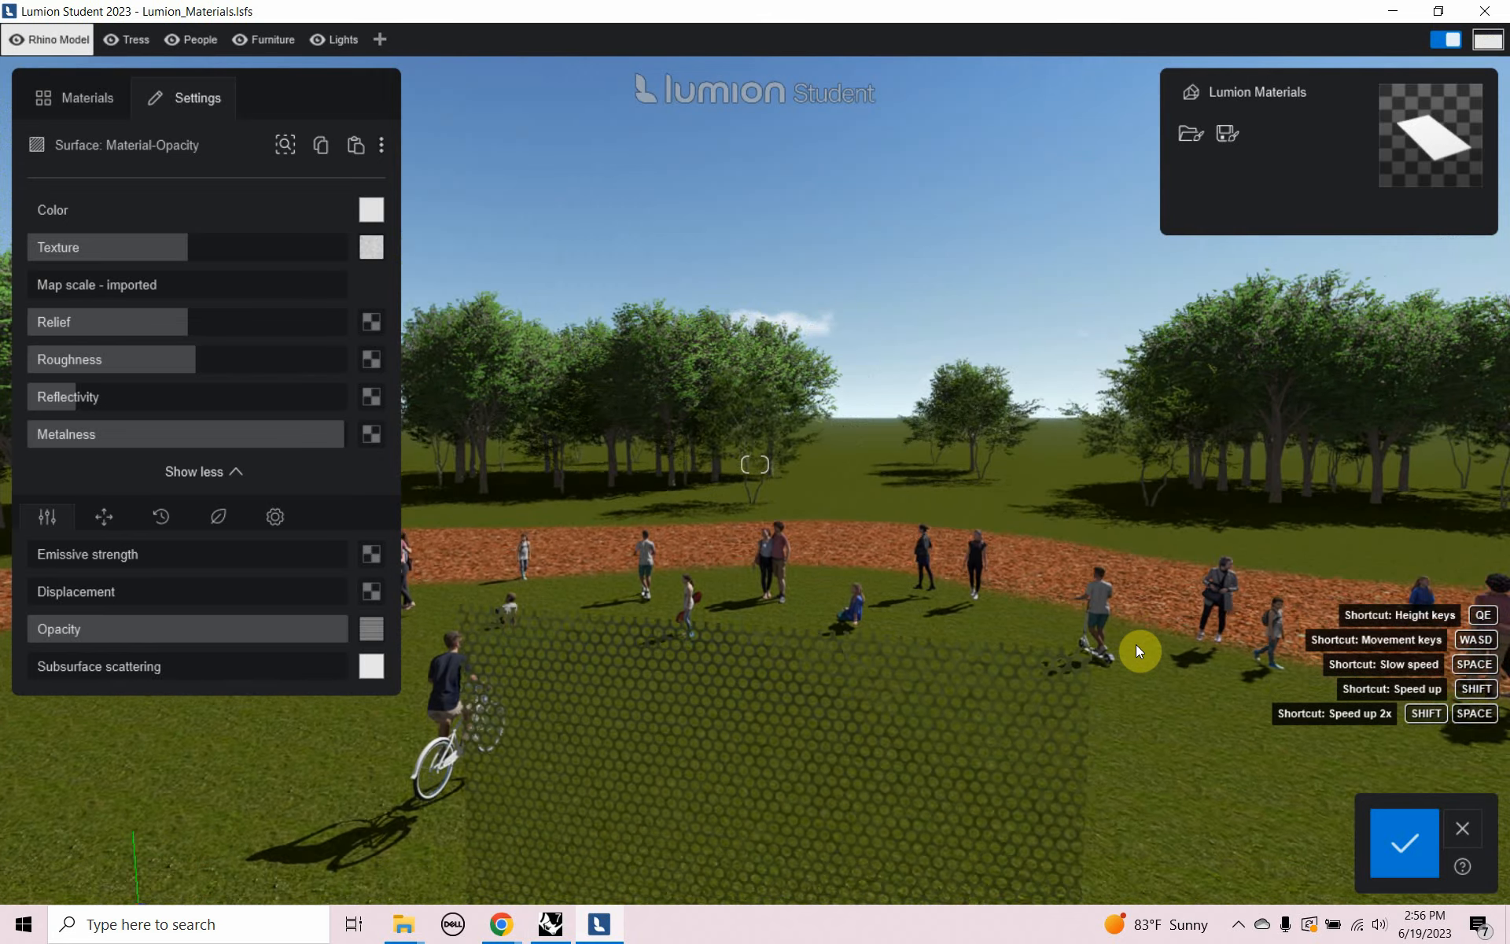
pyautogui.press('e')
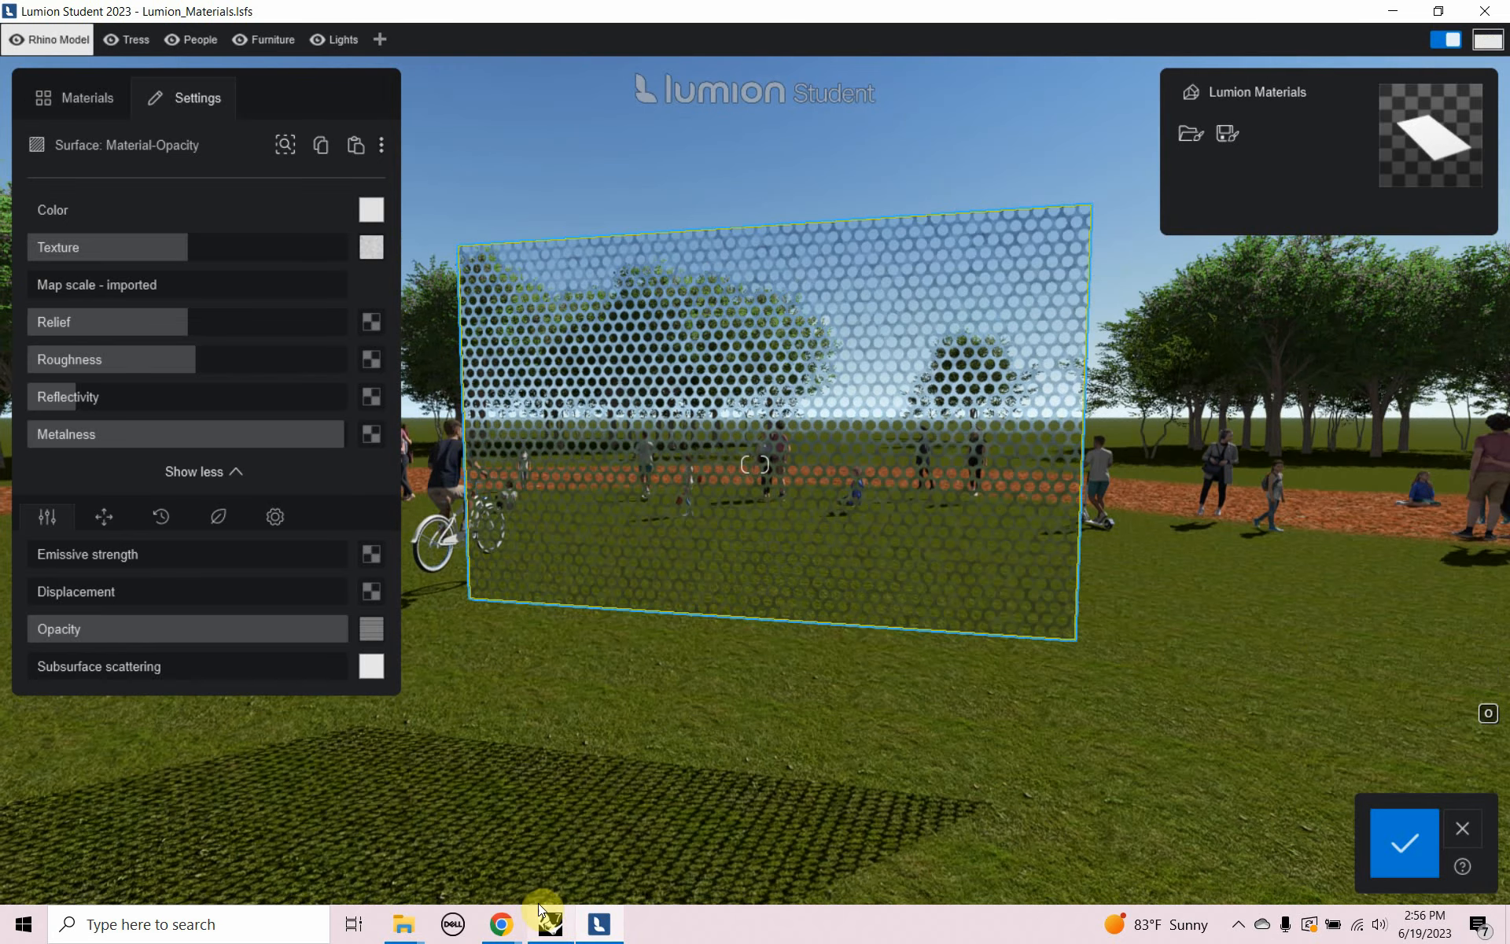
# Switch to Rhino, set the perforated plane's locked box mapping XYZ size to 96, and return to Lumion
pyautogui.click(549, 925)
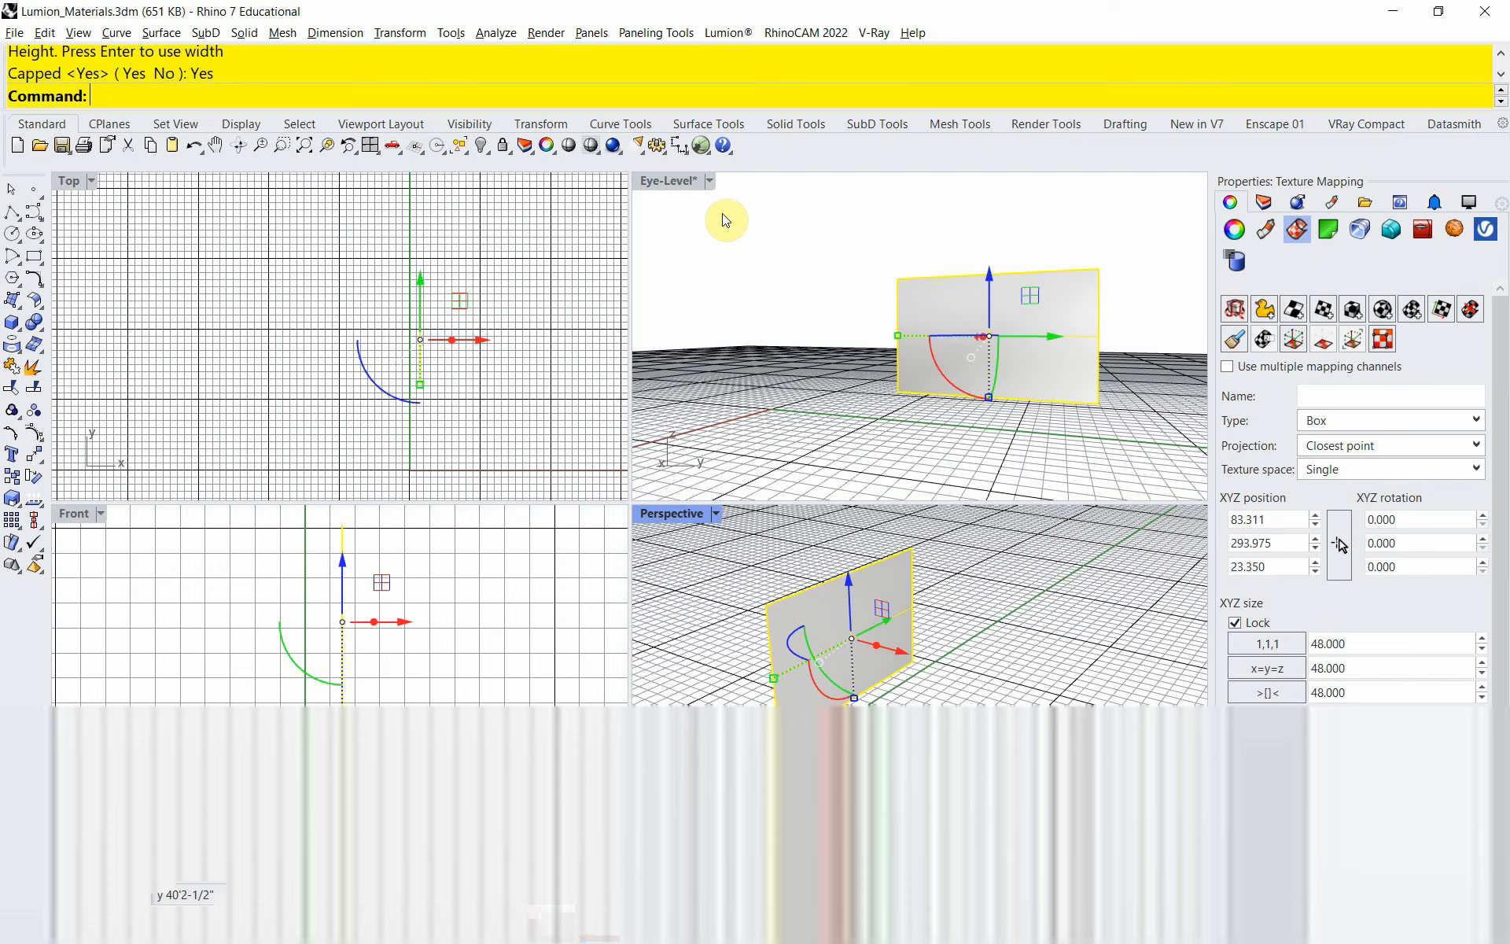
pyautogui.click(673, 182)
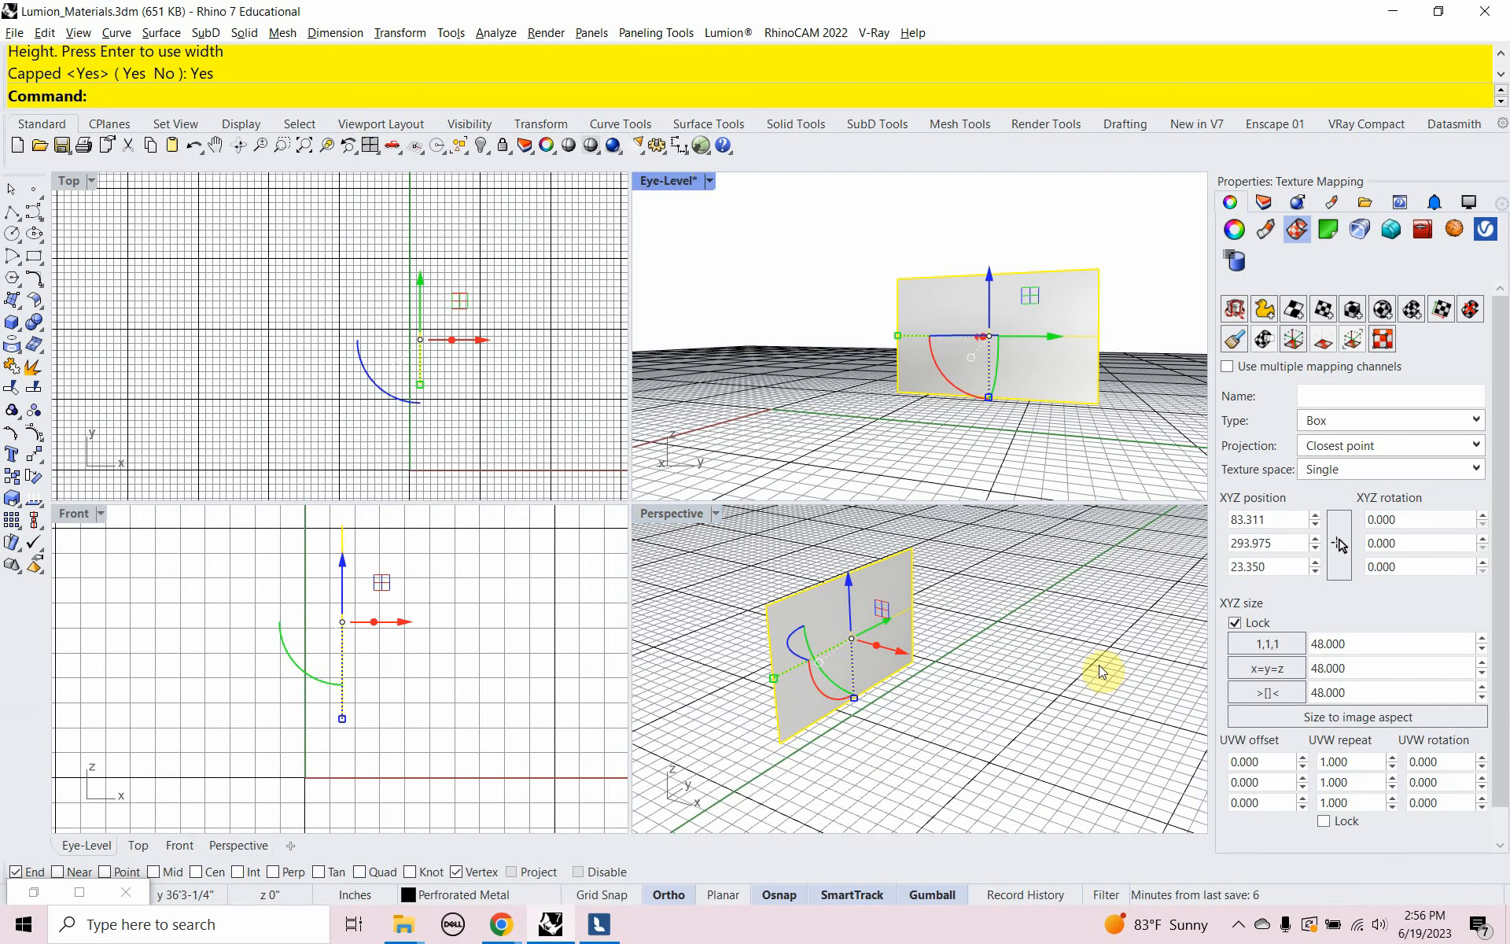
pyautogui.doubleClick(1359, 642)
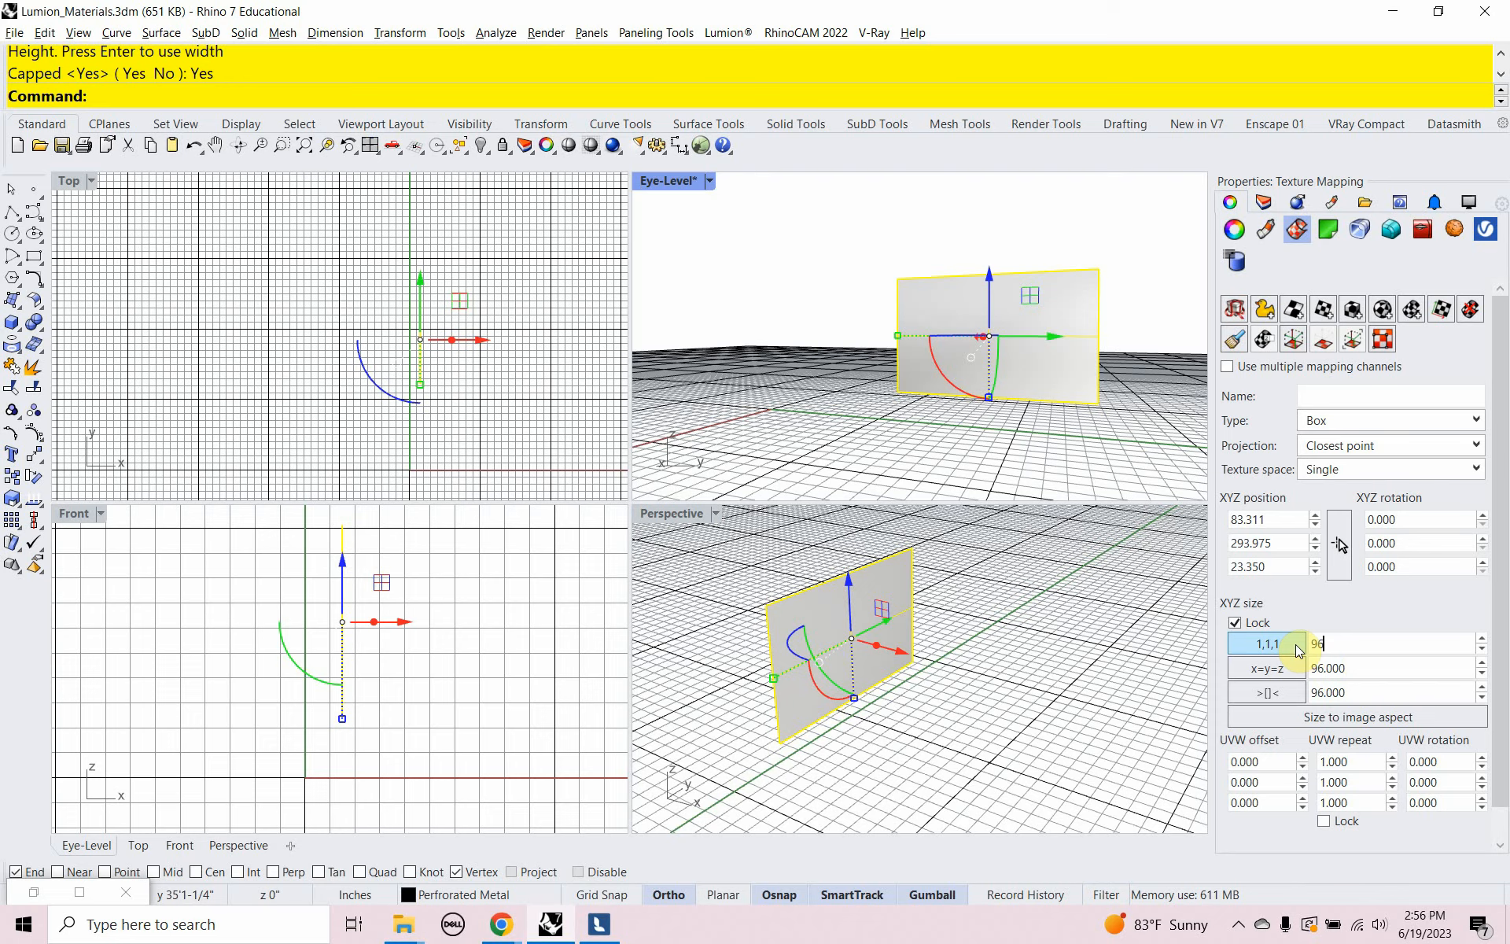
pyautogui.press('Return')
pyautogui.click(601, 928)
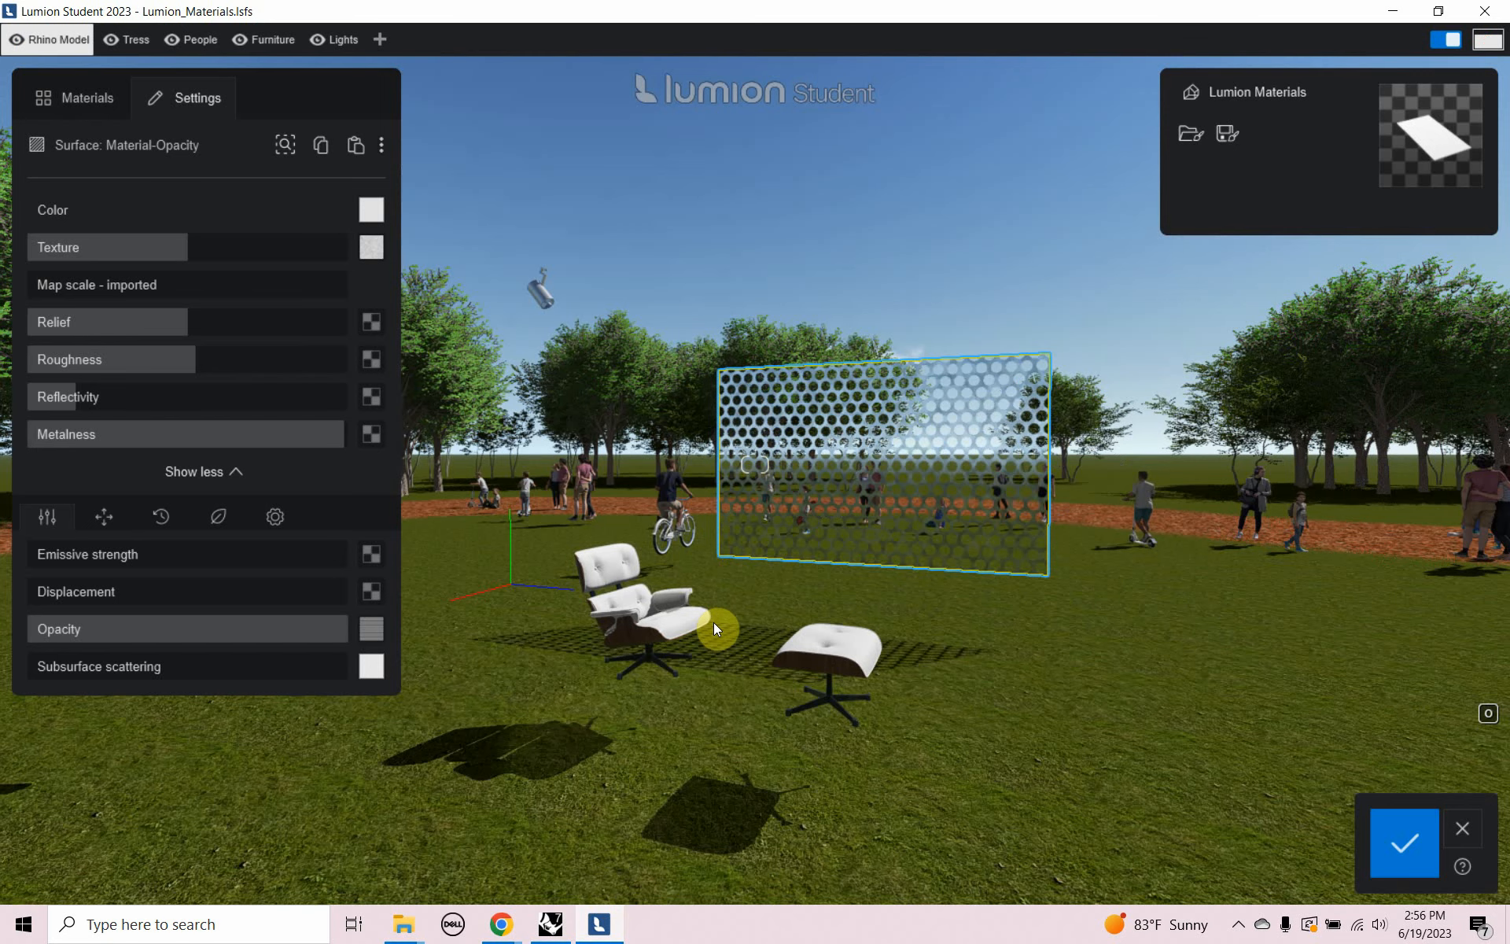
# Switch to Rhino and consult the Lumion - Materials topic outline in Grasshopper
pyautogui.hotkey('alt', 'Tab')
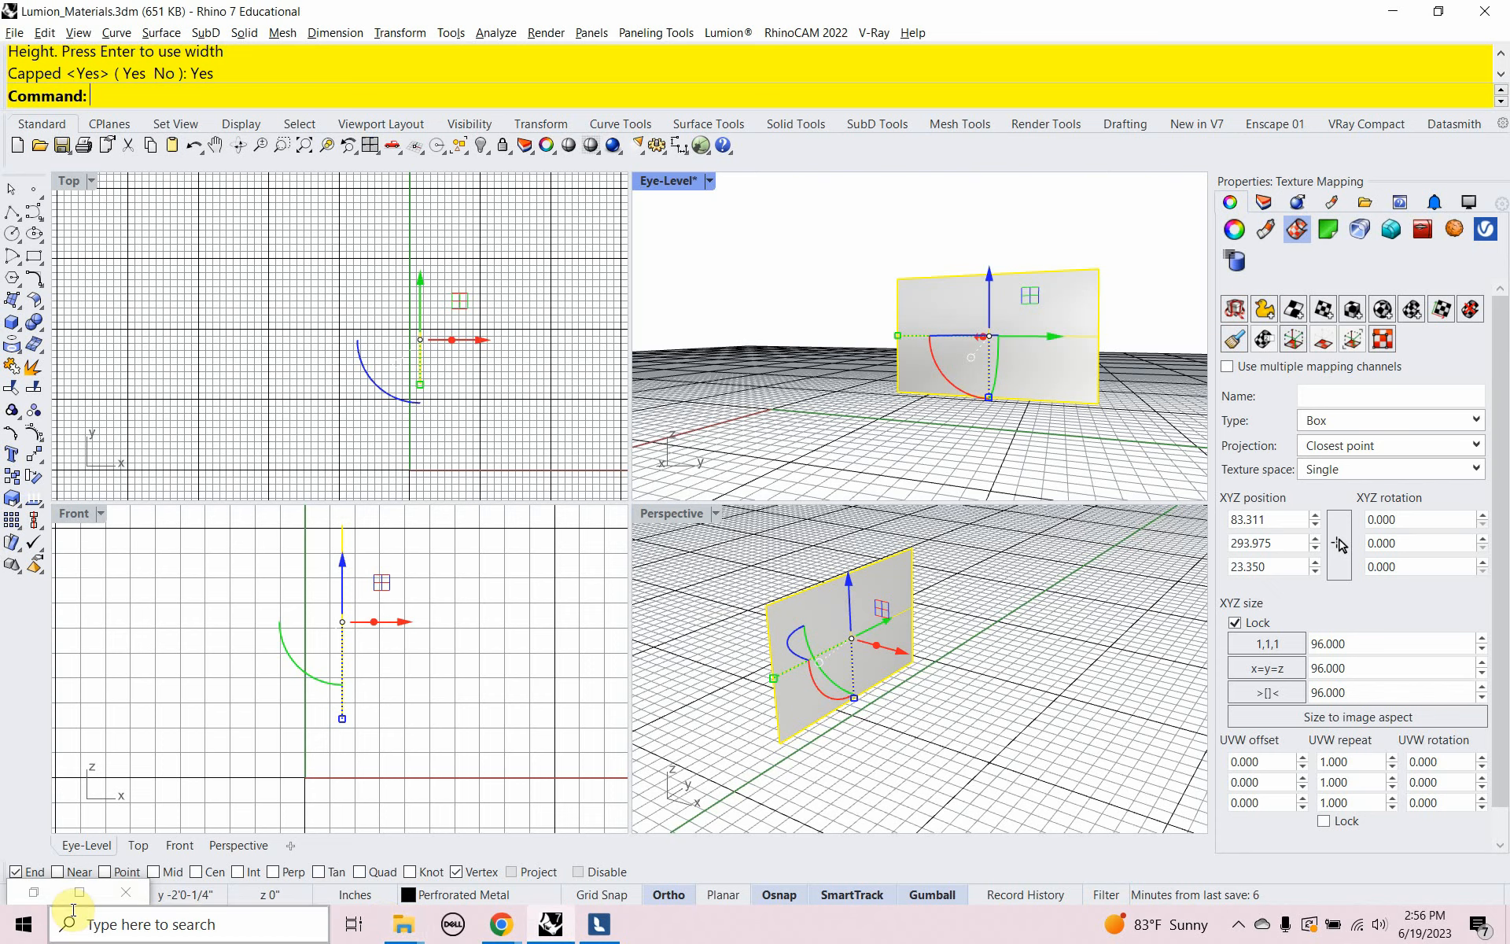
pyautogui.click(37, 896)
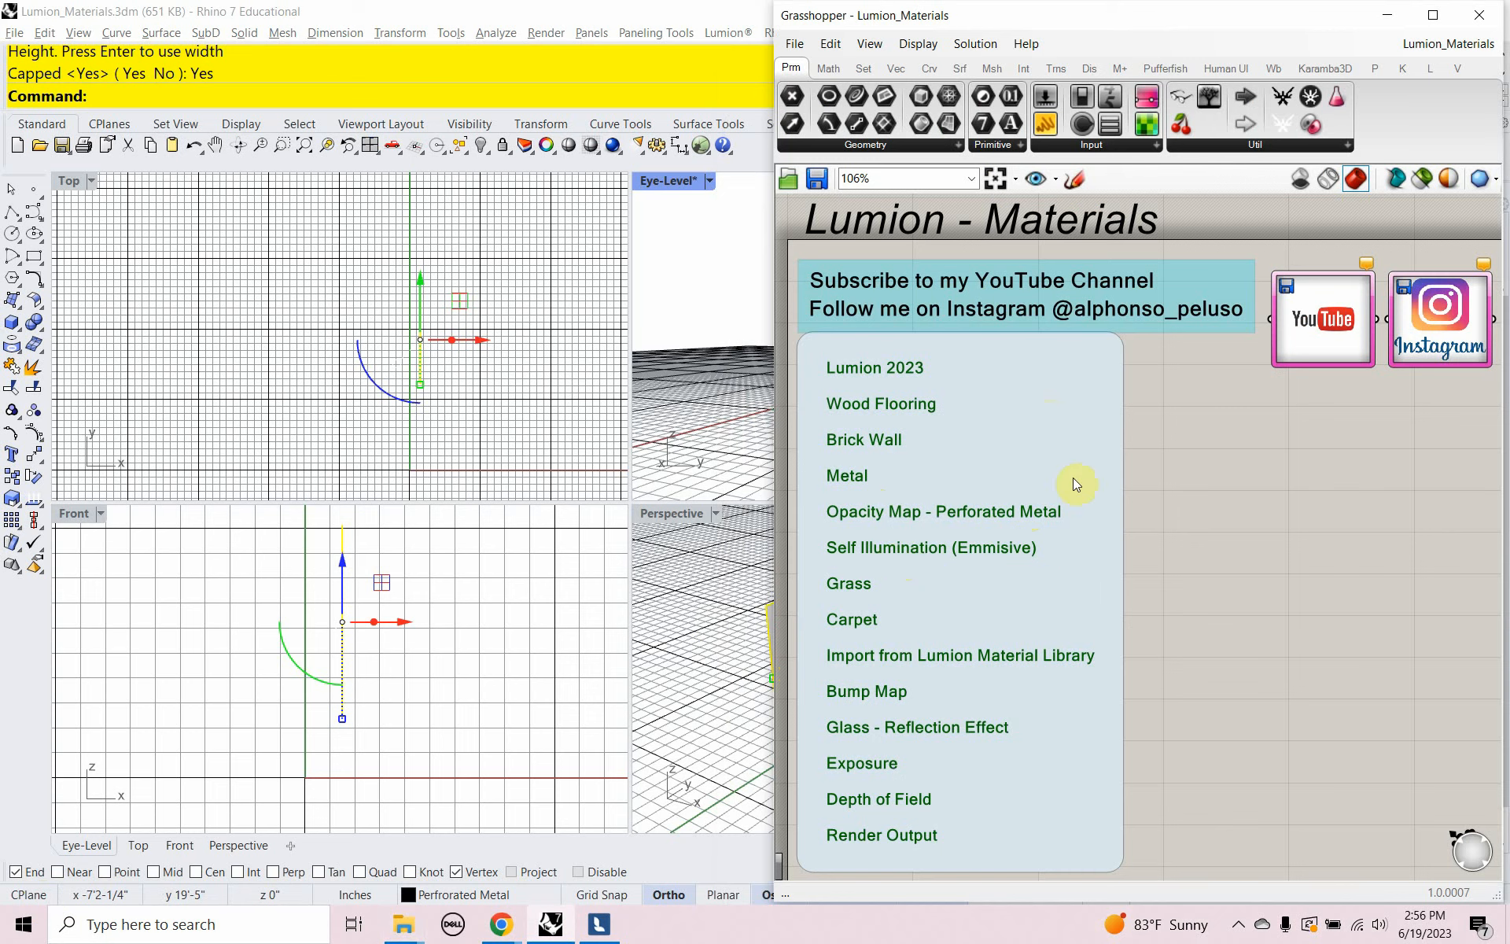
pyautogui.click(1387, 14)
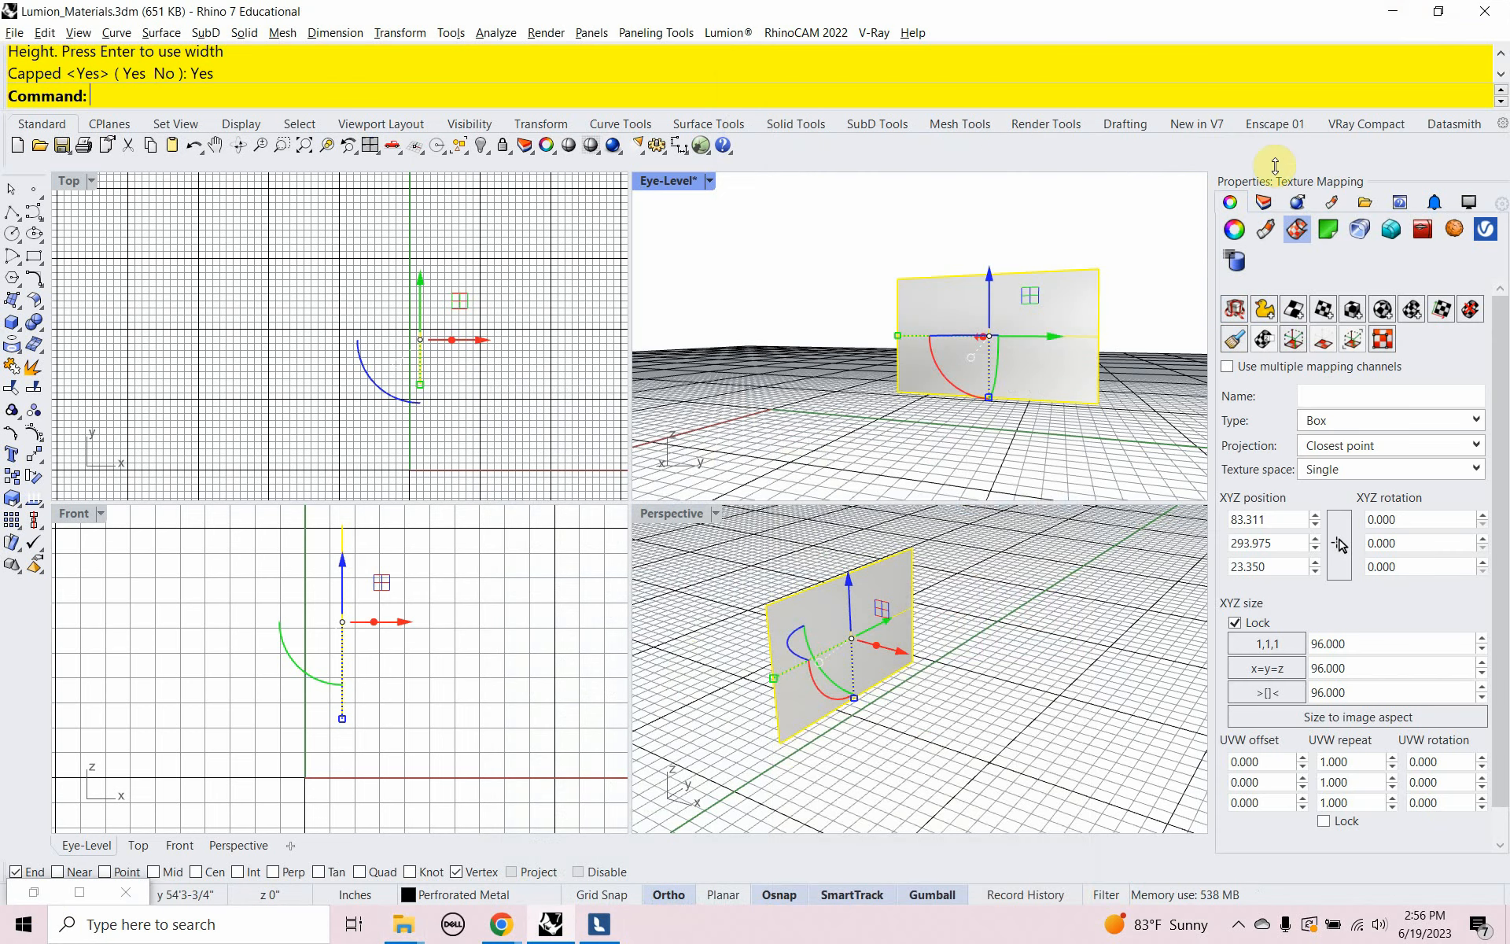
# Make Self Illumination the current layer and show all hidden objects
pyautogui.click(1265, 206)
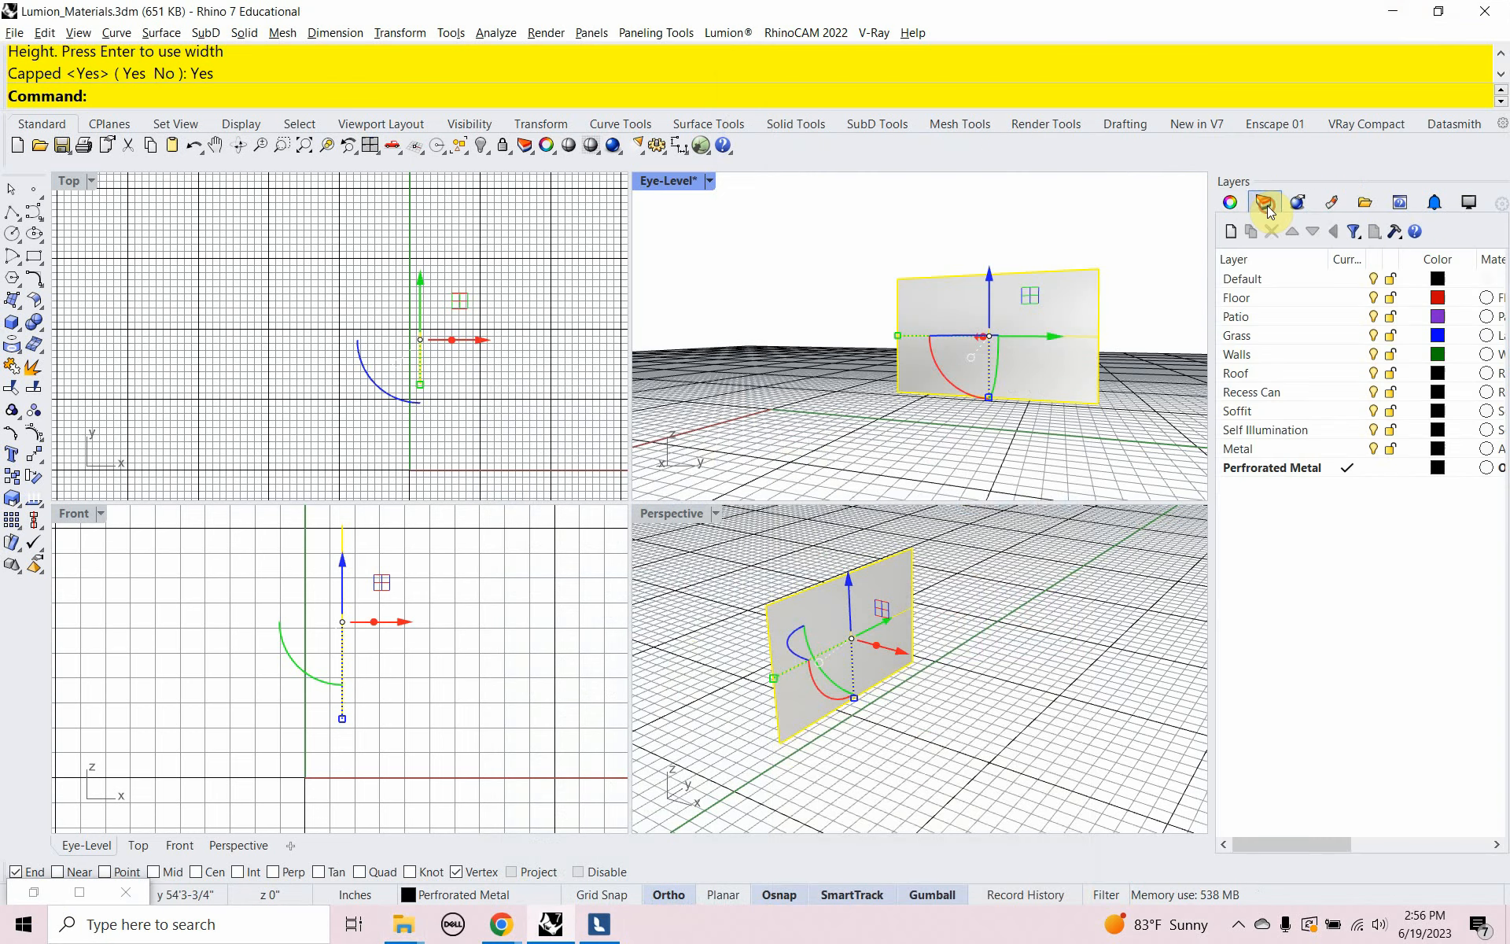
pyautogui.click(1343, 432)
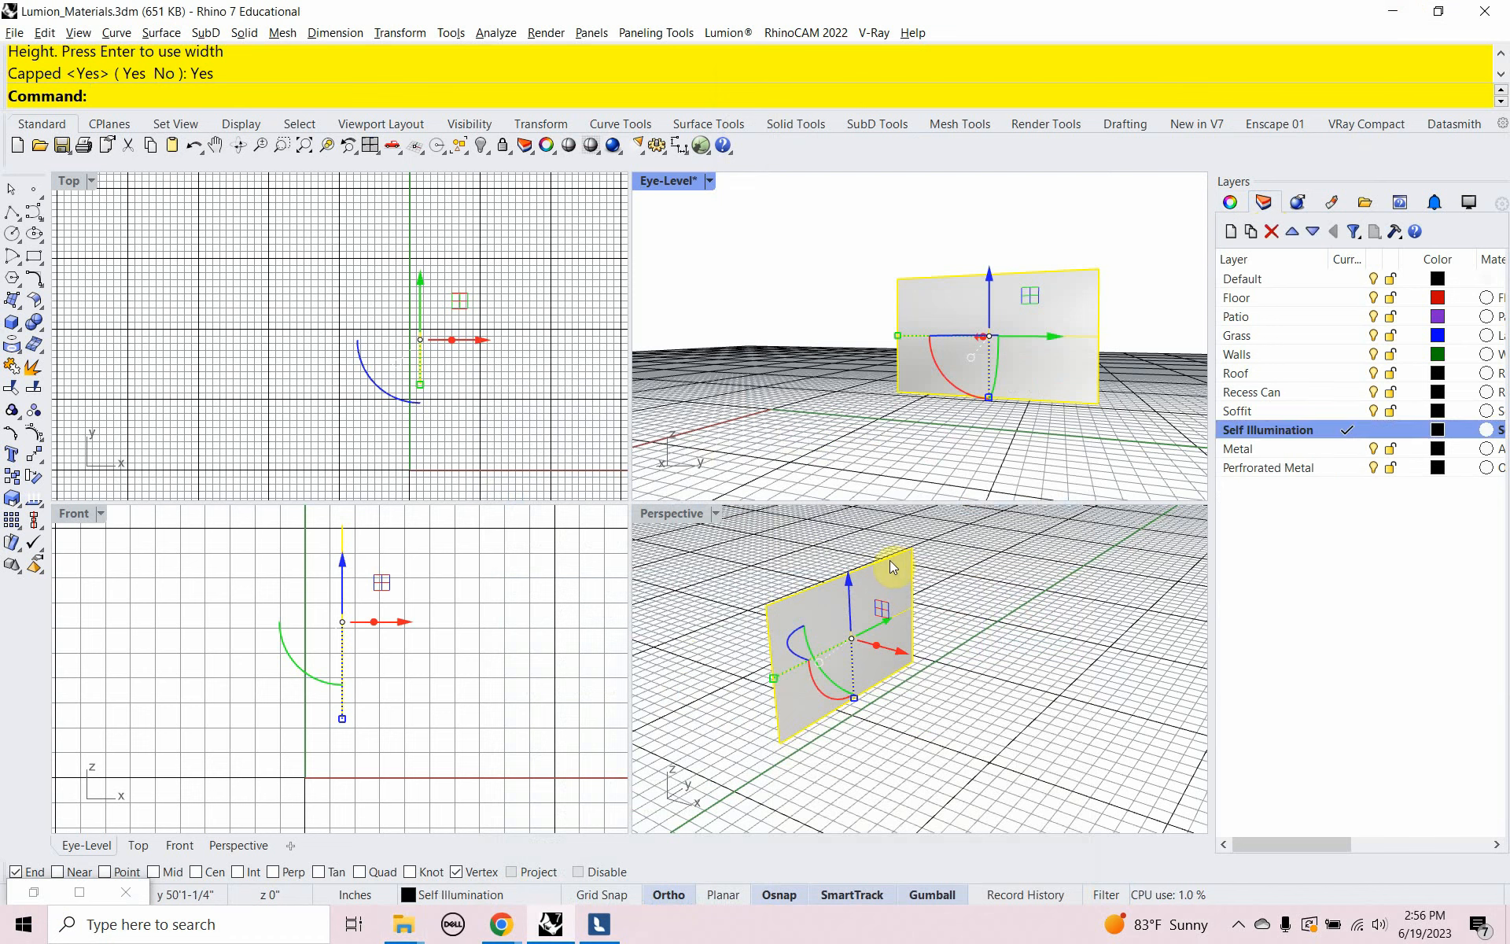
pyautogui.press('Return')
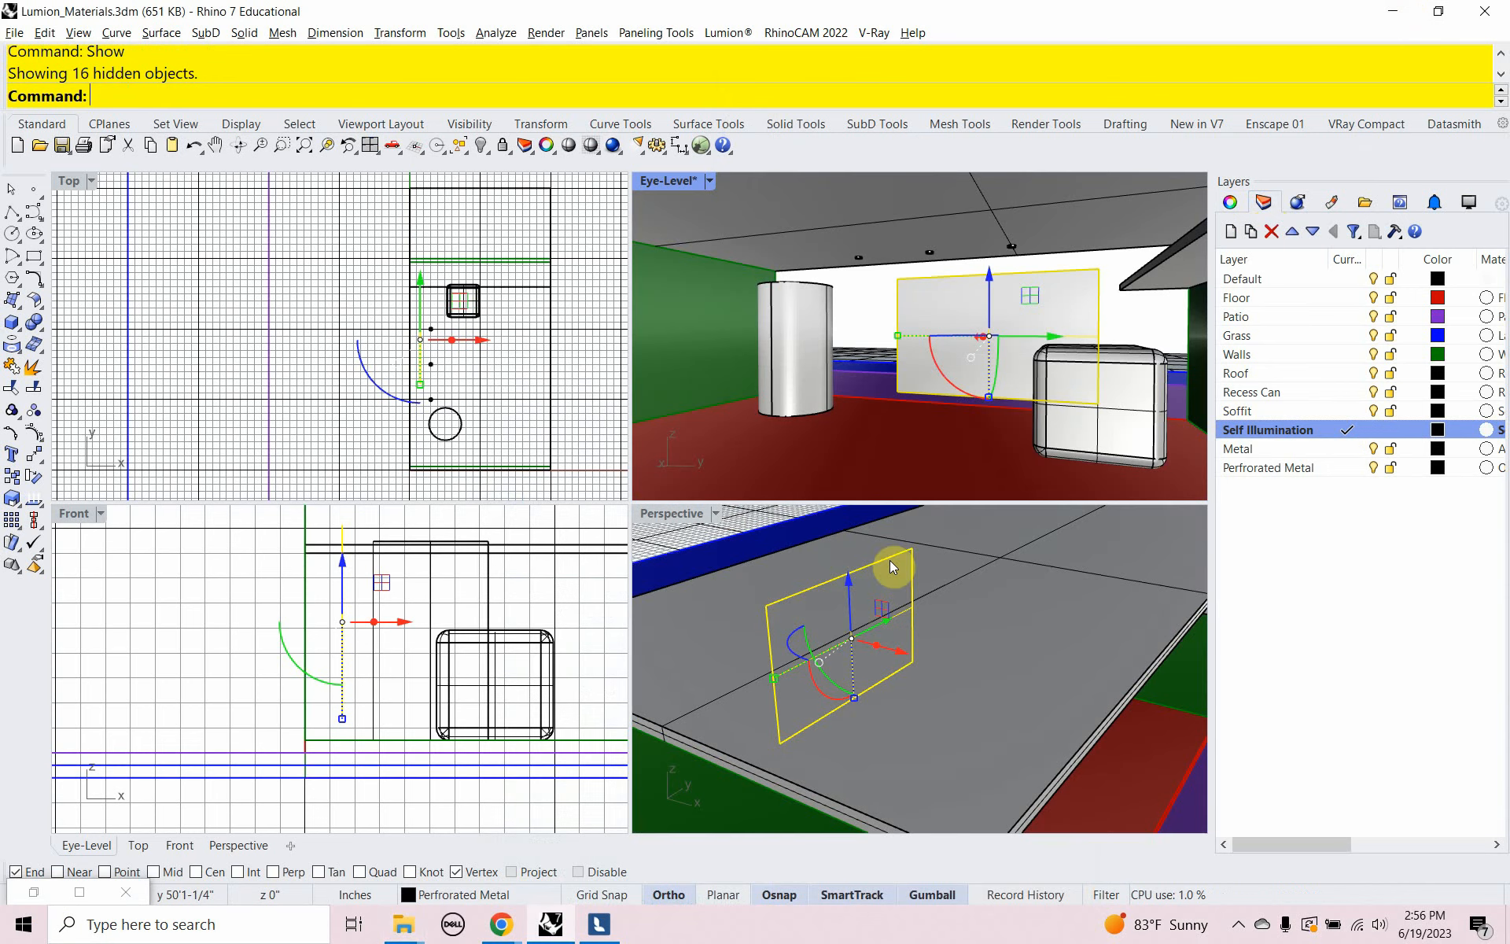
# Isolate the rounded cube, walls, ceiling, recessed cans, floor, cylinder and perforated plane, and switch to Lumion
pyautogui.click(1062, 446)
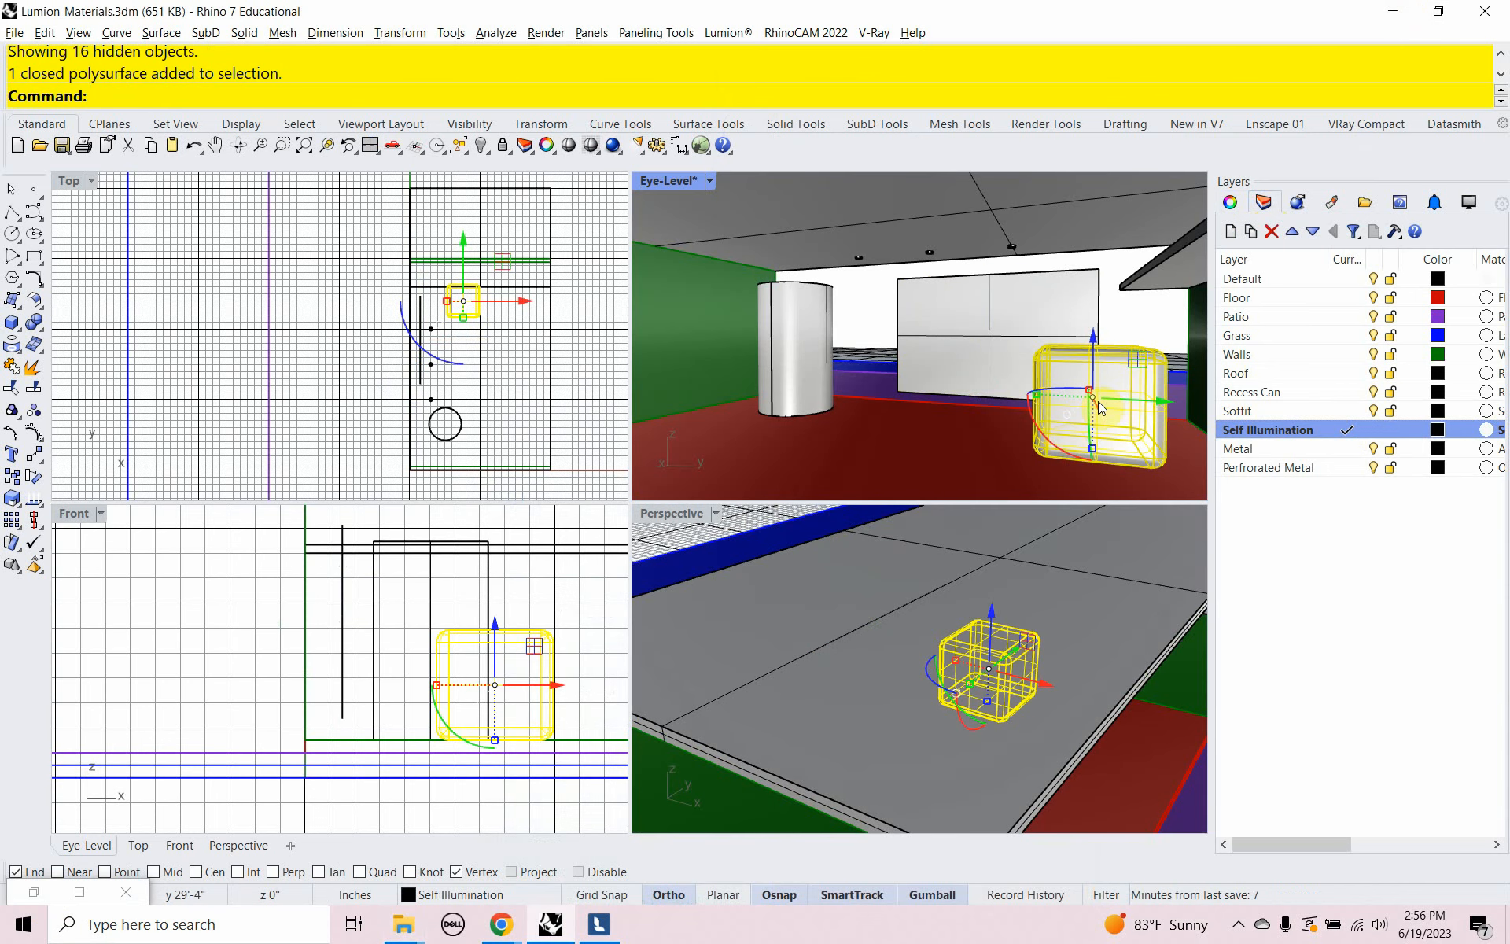
pyautogui.keyDown('shift'); pyautogui.click(1197, 358); pyautogui.keyUp('shift')
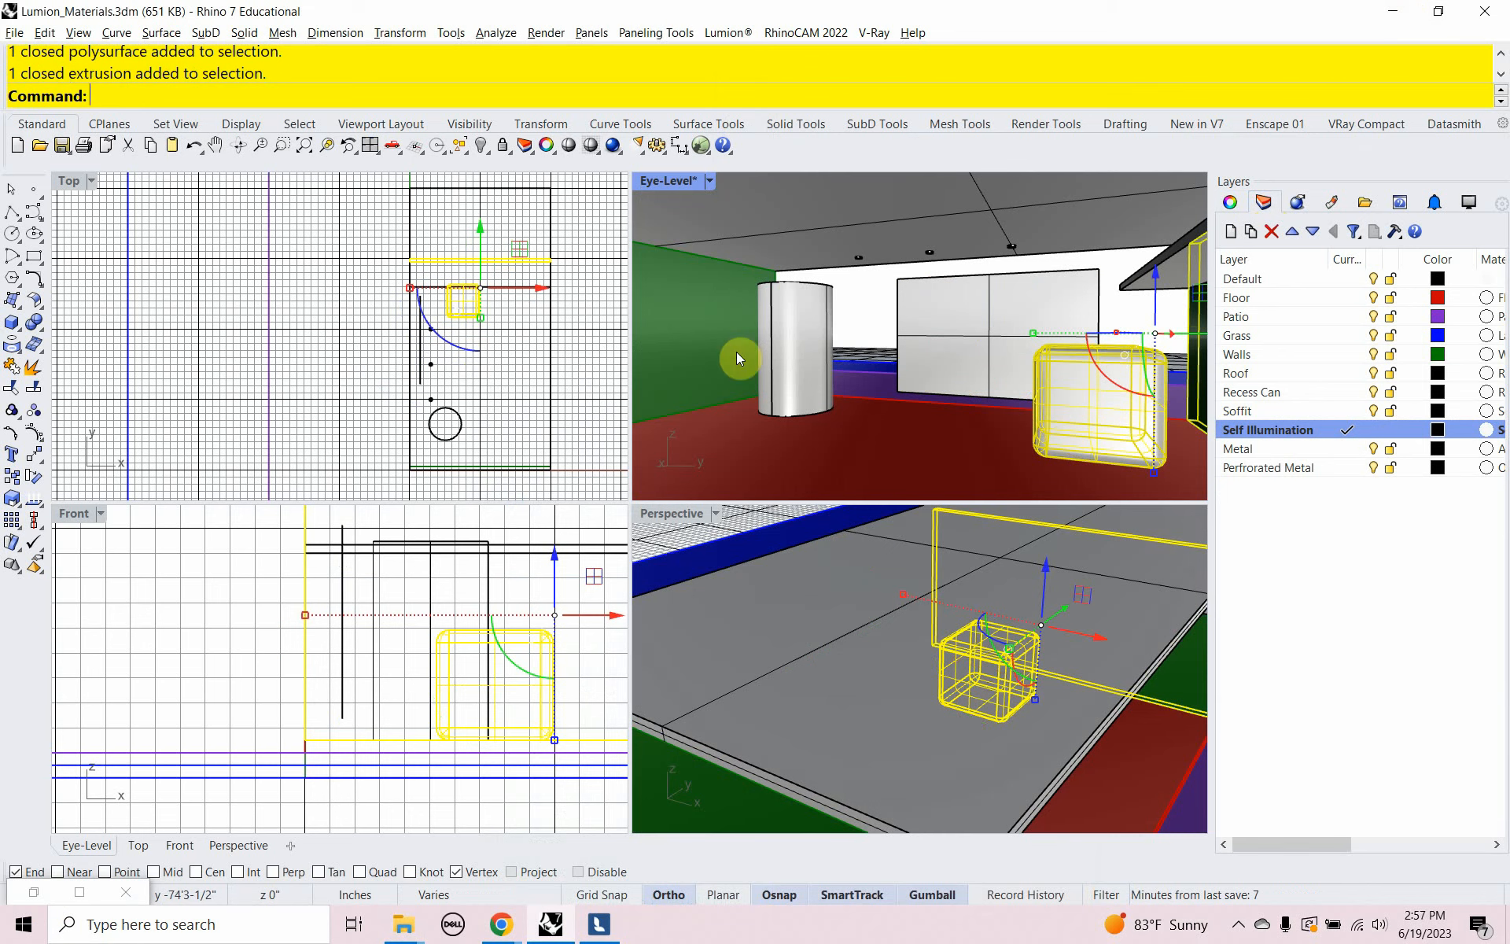
pyautogui.keyDown('shift'); pyautogui.click(814, 277); pyautogui.keyUp('shift')
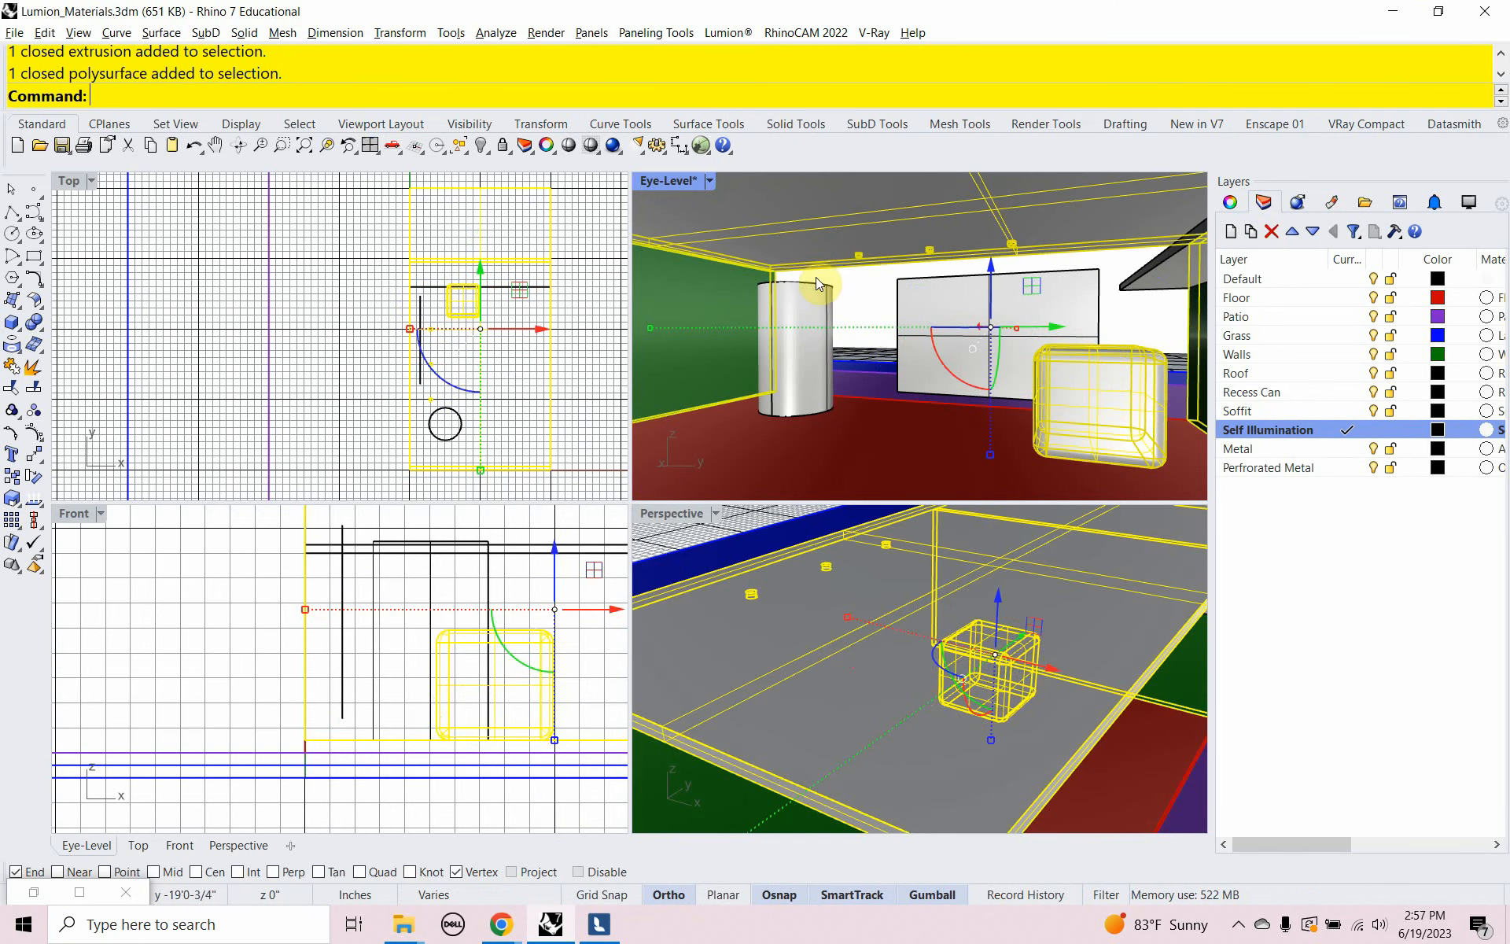
pyautogui.keyDown('shift'); pyautogui.click(835, 449); pyautogui.keyUp('shift')
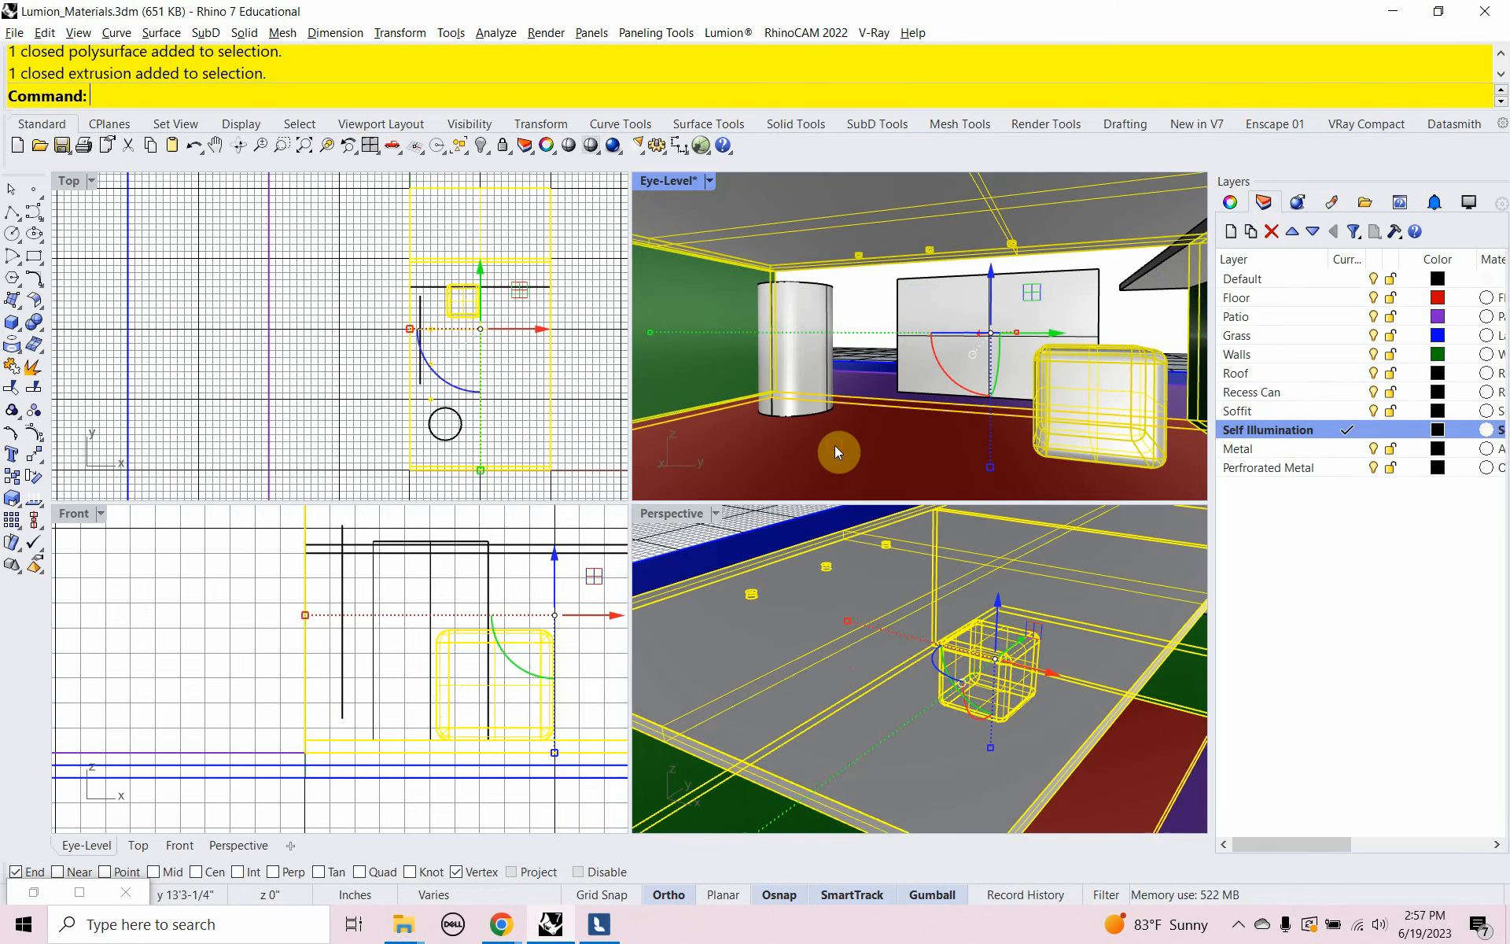
pyautogui.keyDown('shift'); pyautogui.click(817, 362); pyautogui.keyUp('shift')
pyautogui.keyDown('shift'); pyautogui.click(909, 363); pyautogui.keyUp('shift')
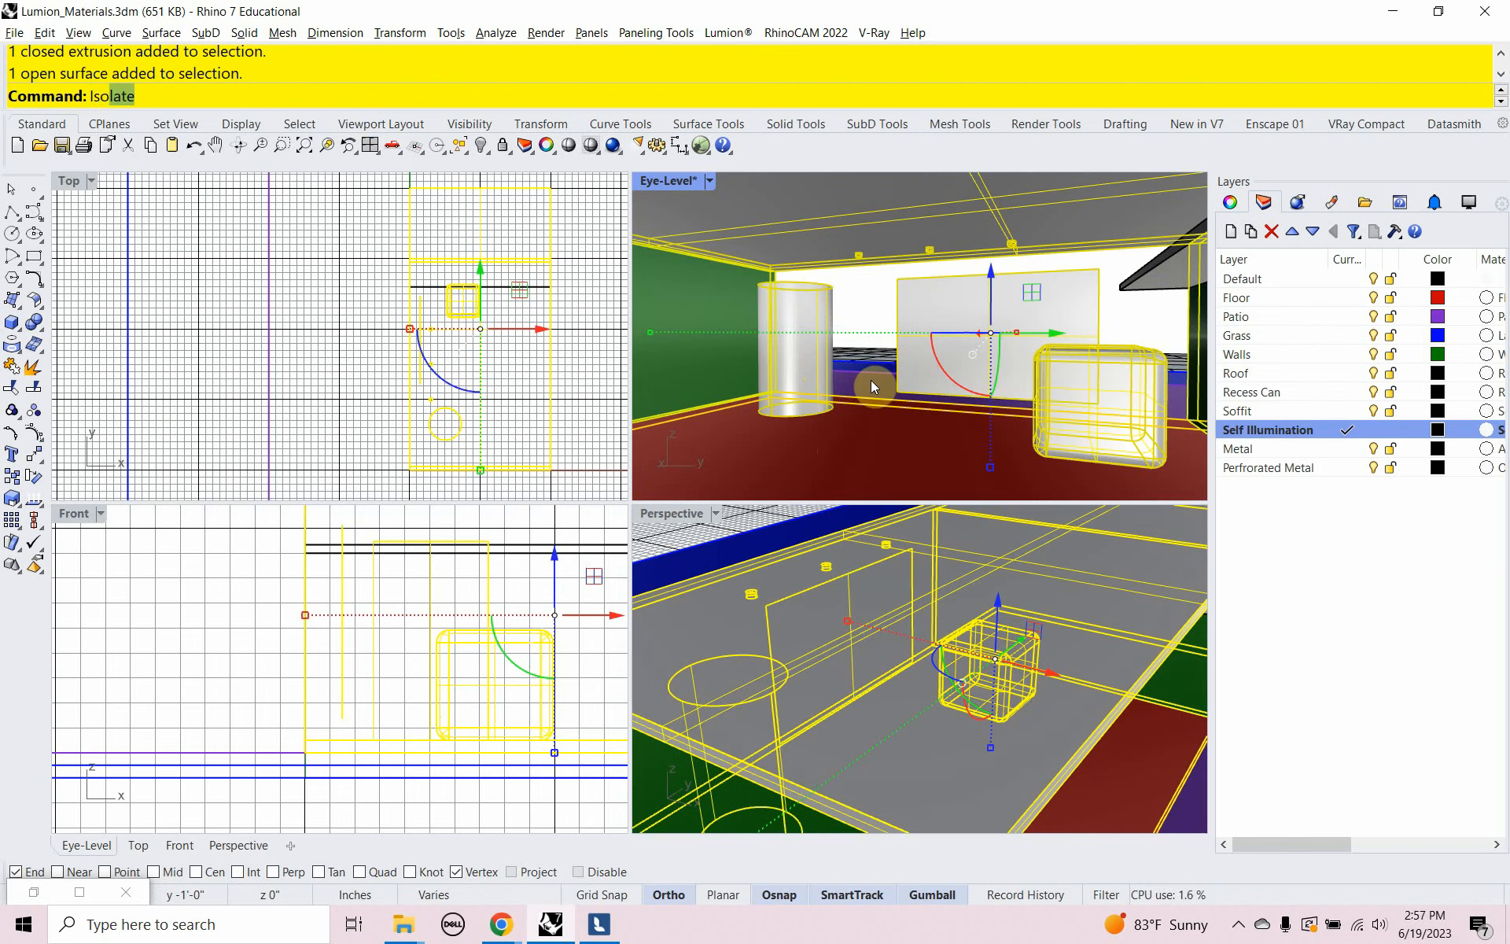
pyautogui.press('Return')
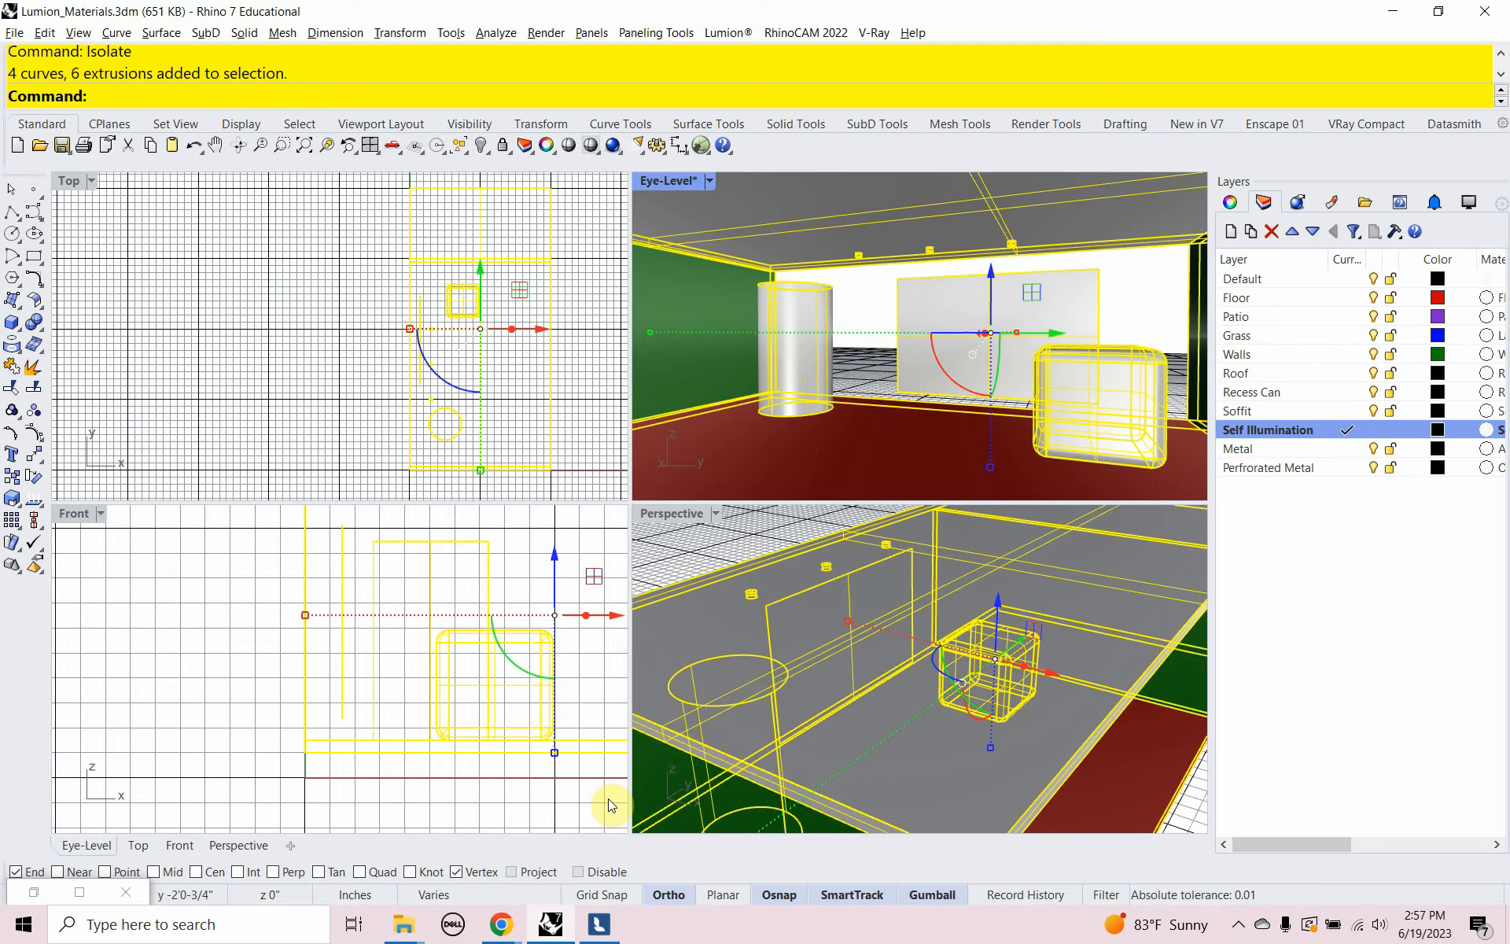
pyautogui.click(599, 924)
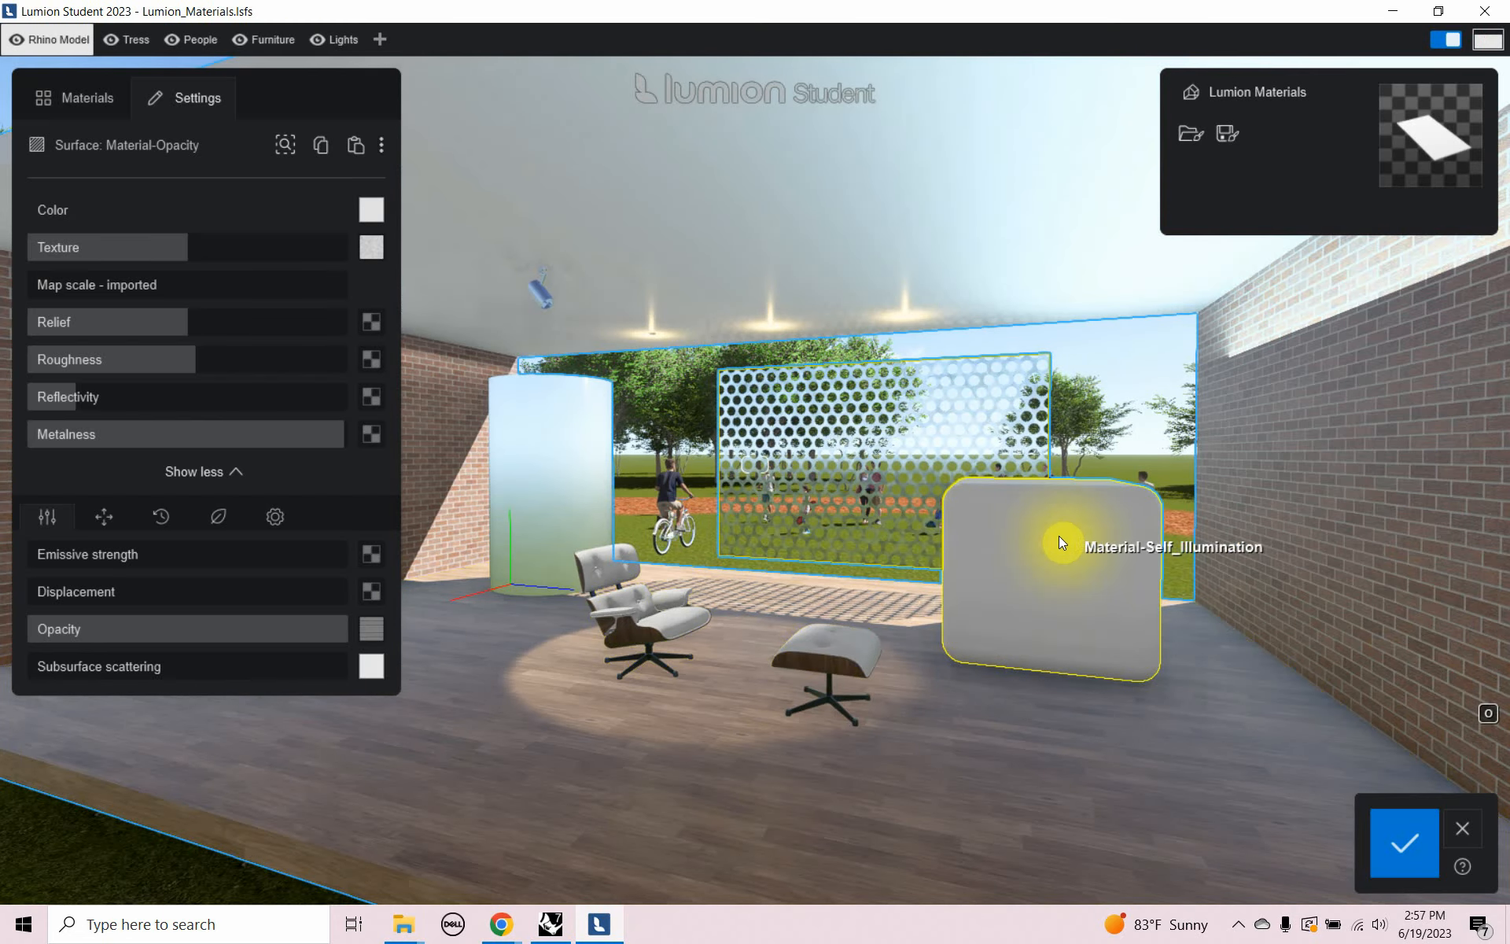
# Raise the emissive strength of the rounded cube's Material-Self_Illumination to its maximum and save the material changes
pyautogui.click(1019, 574)
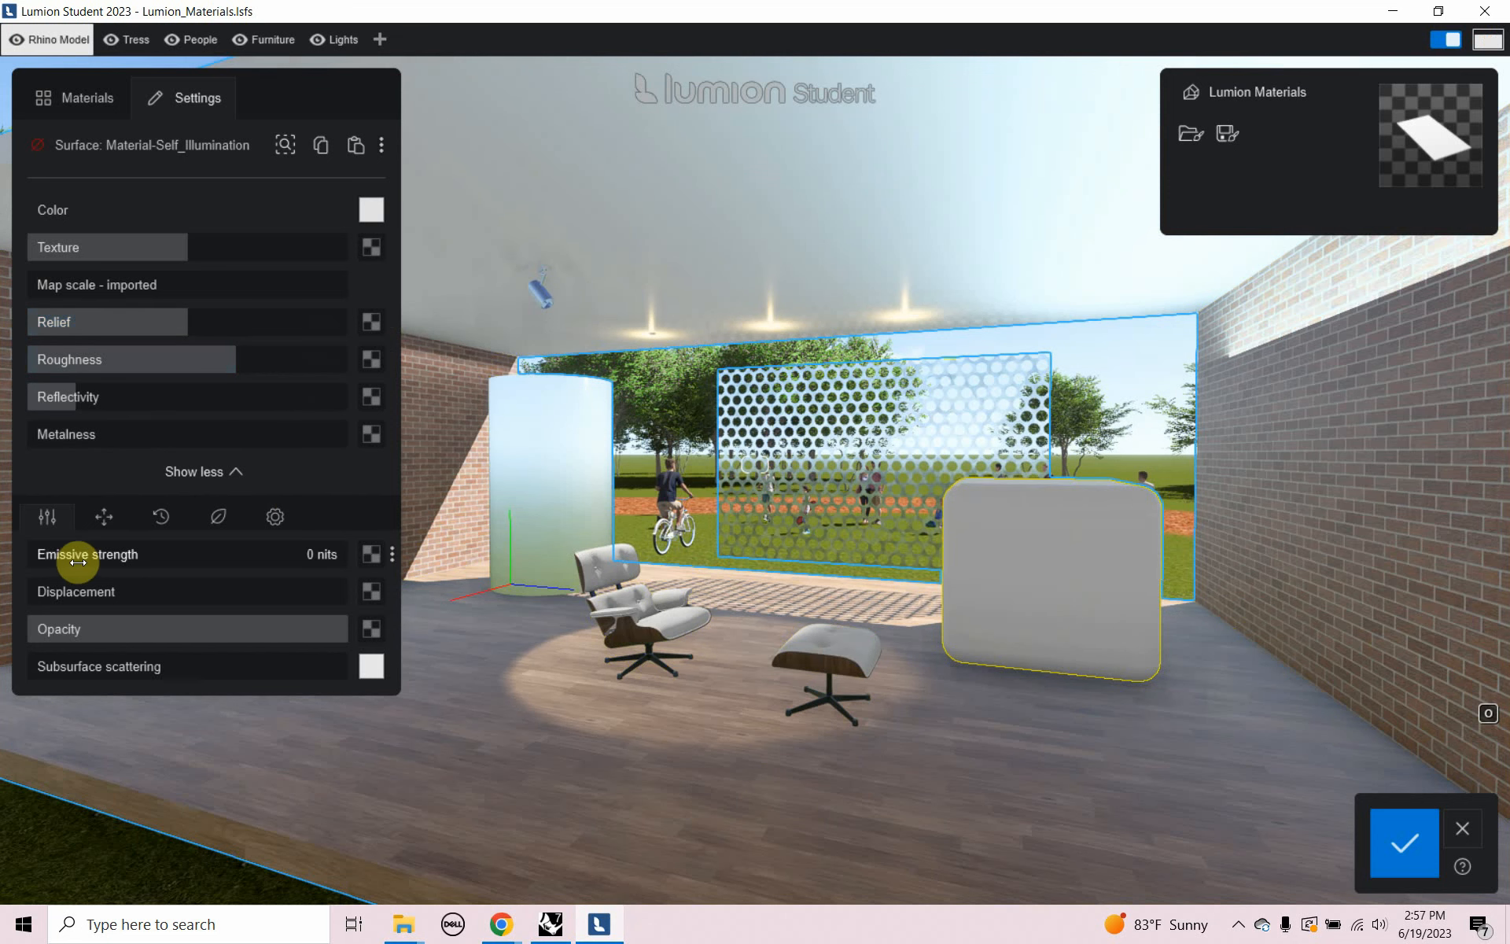
pyautogui.moveTo(31, 559); pyautogui.dragTo(467, 548)
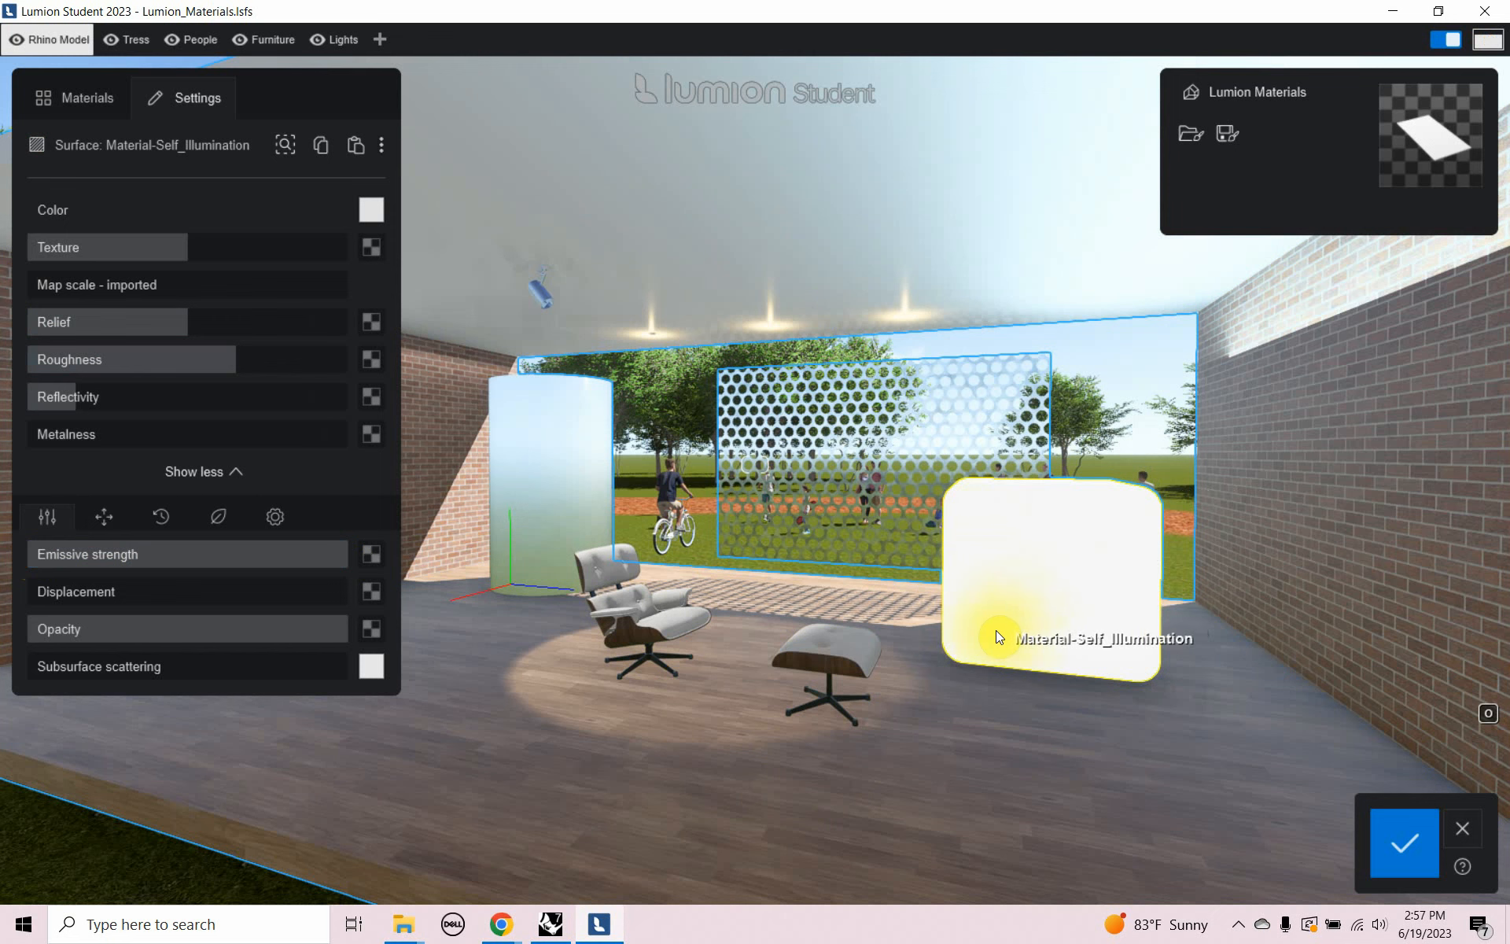
pyautogui.click(1400, 863)
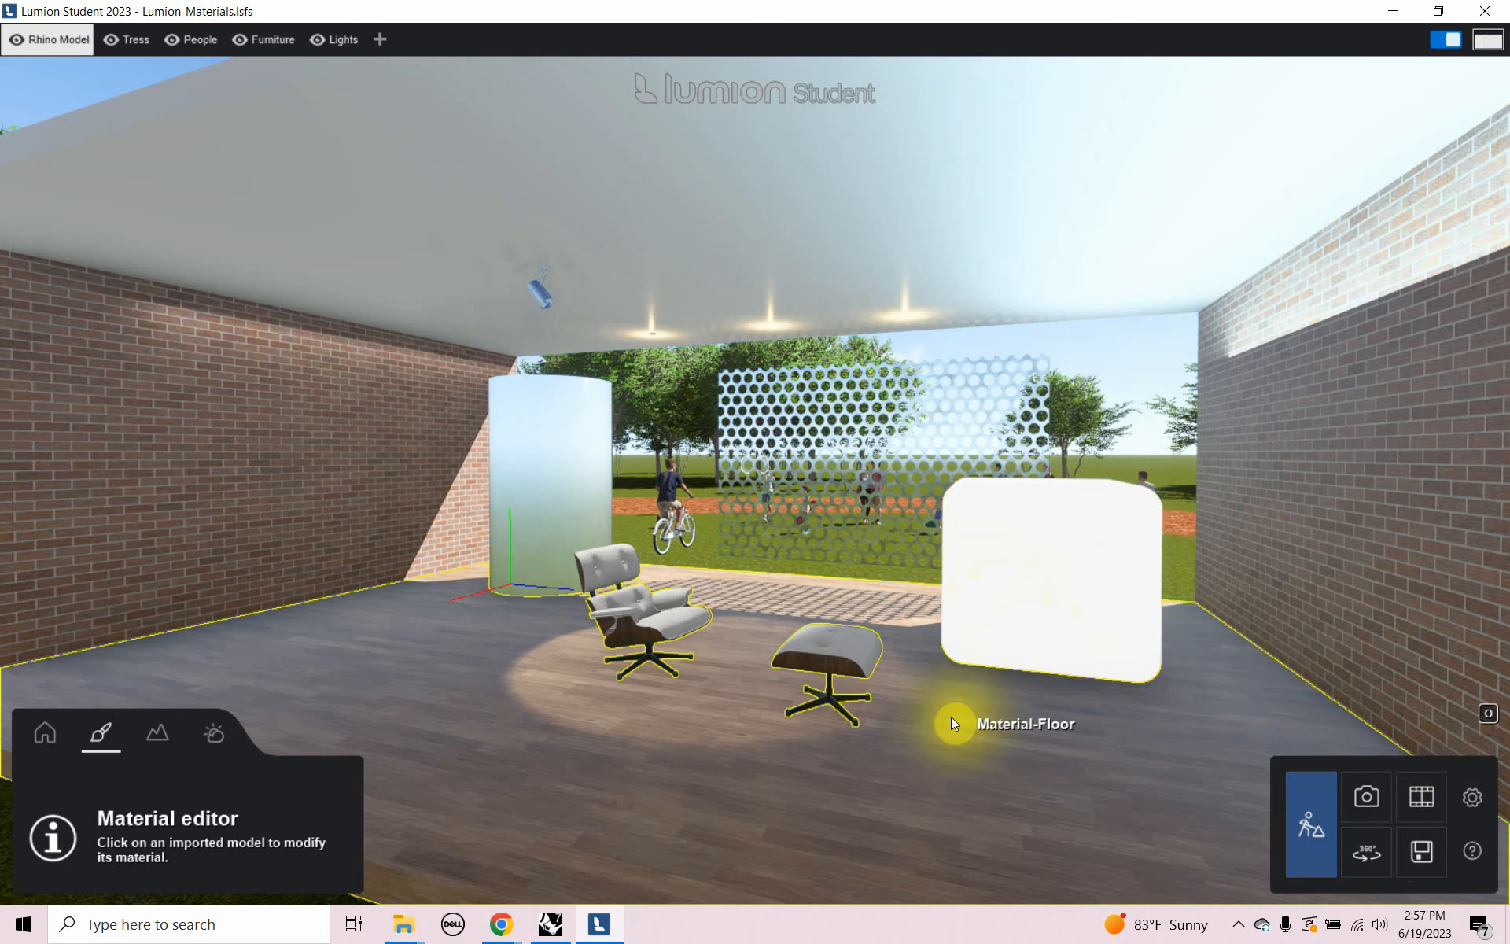
# Lower the sun below the horizon to turn the scene's weather setting to night
pyautogui.click(205, 747)
pyautogui.moveTo(330, 795); pyautogui.dragTo(332, 881)
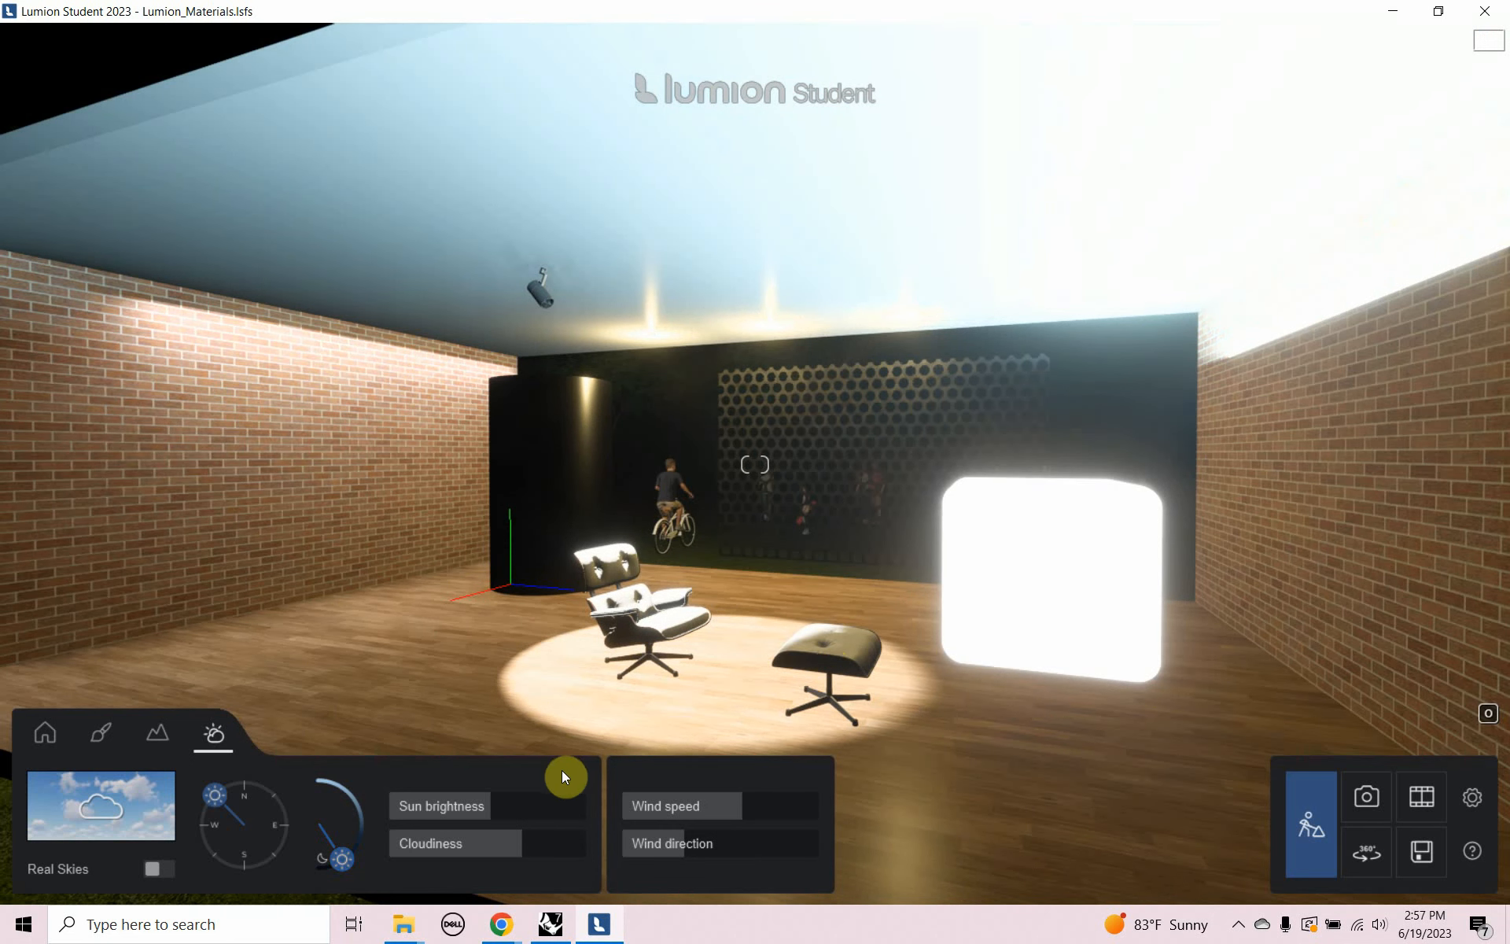
# Reopen the rounded cube's Self_Illumination material and change its color to a light magenta pink
pyautogui.click(114, 737)
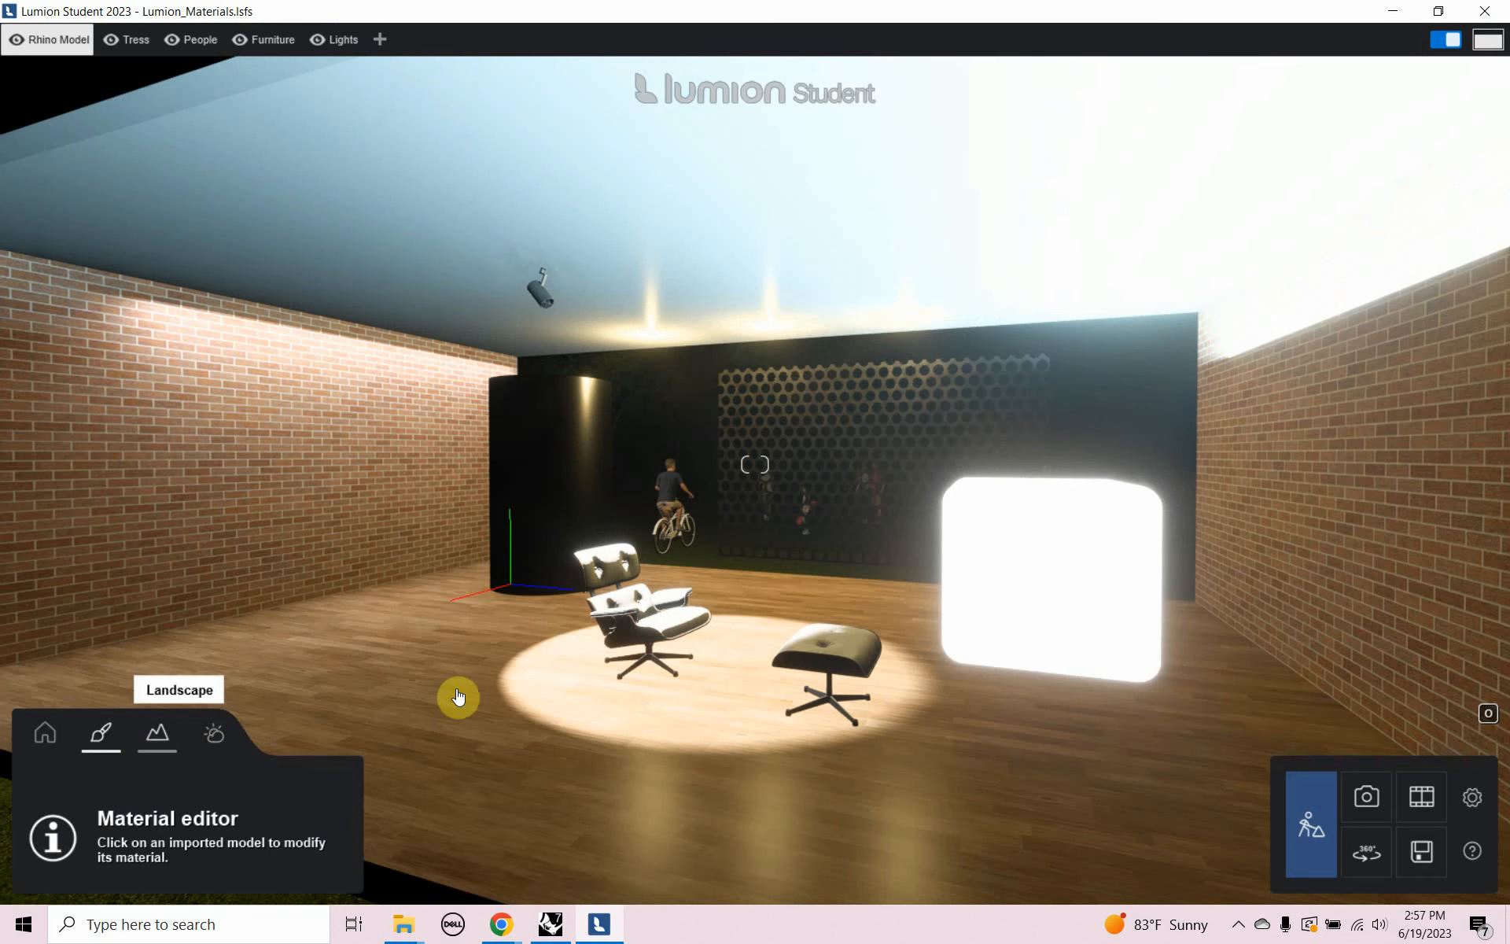
pyautogui.click(1085, 571)
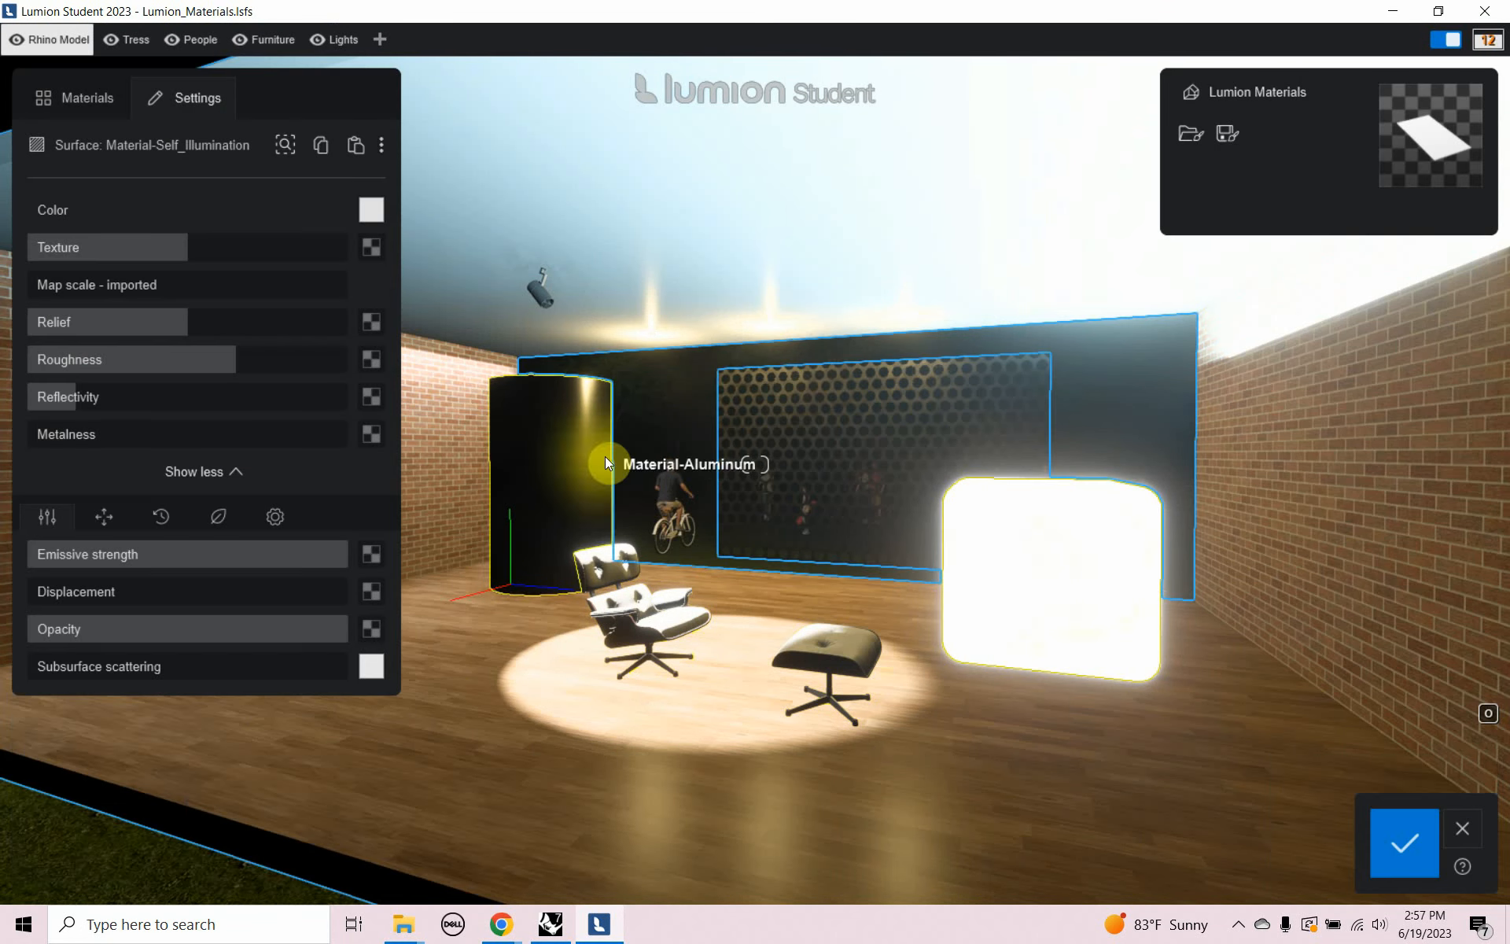
pyautogui.click(370, 211)
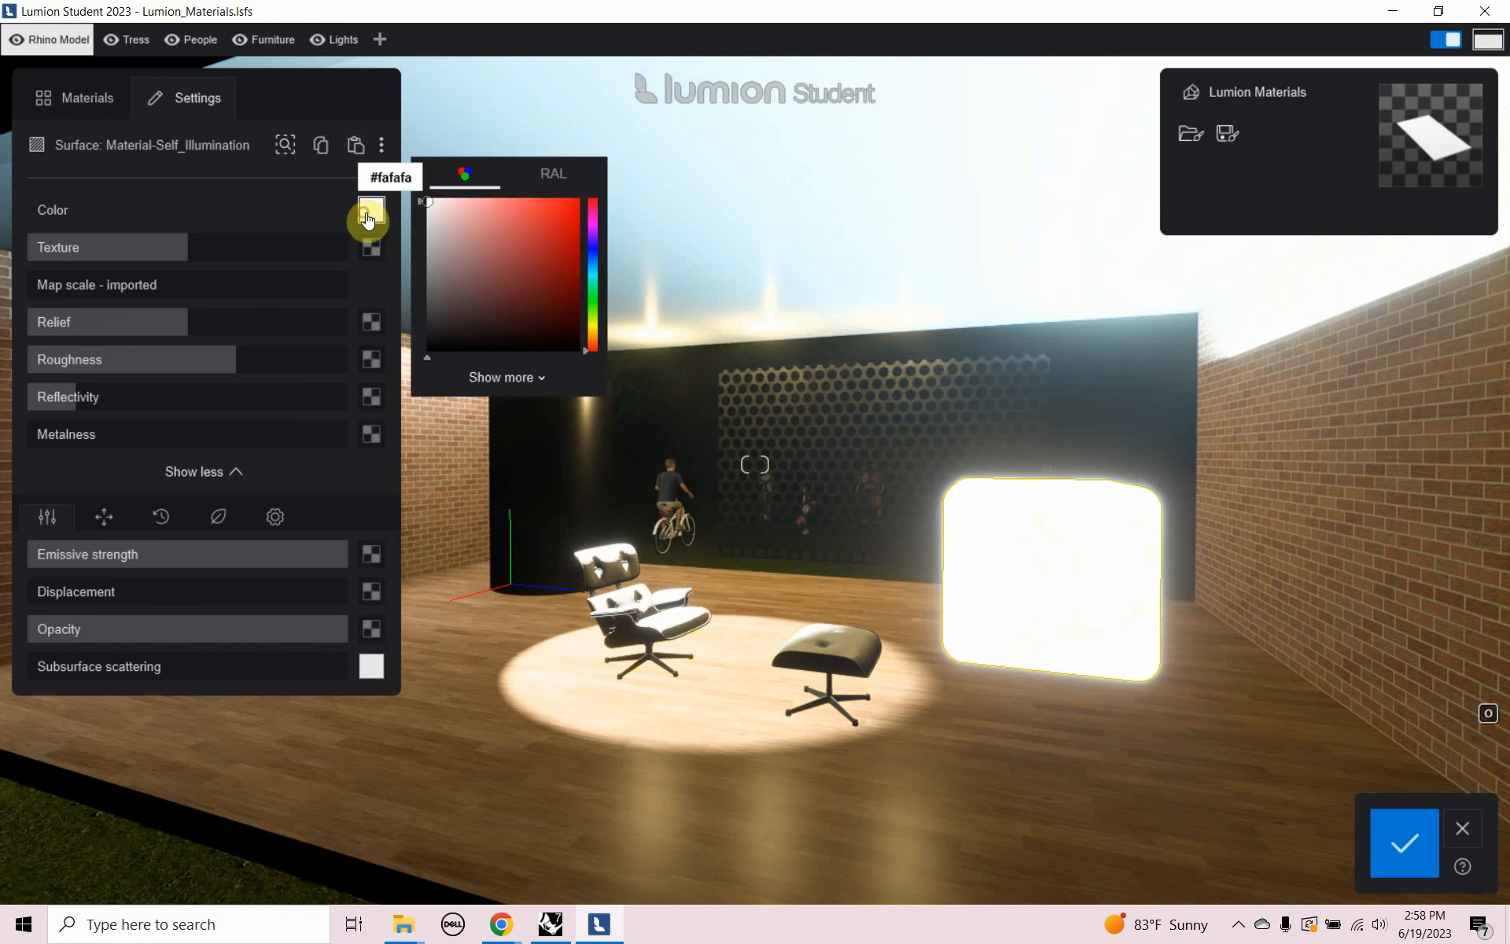
pyautogui.click(590, 228)
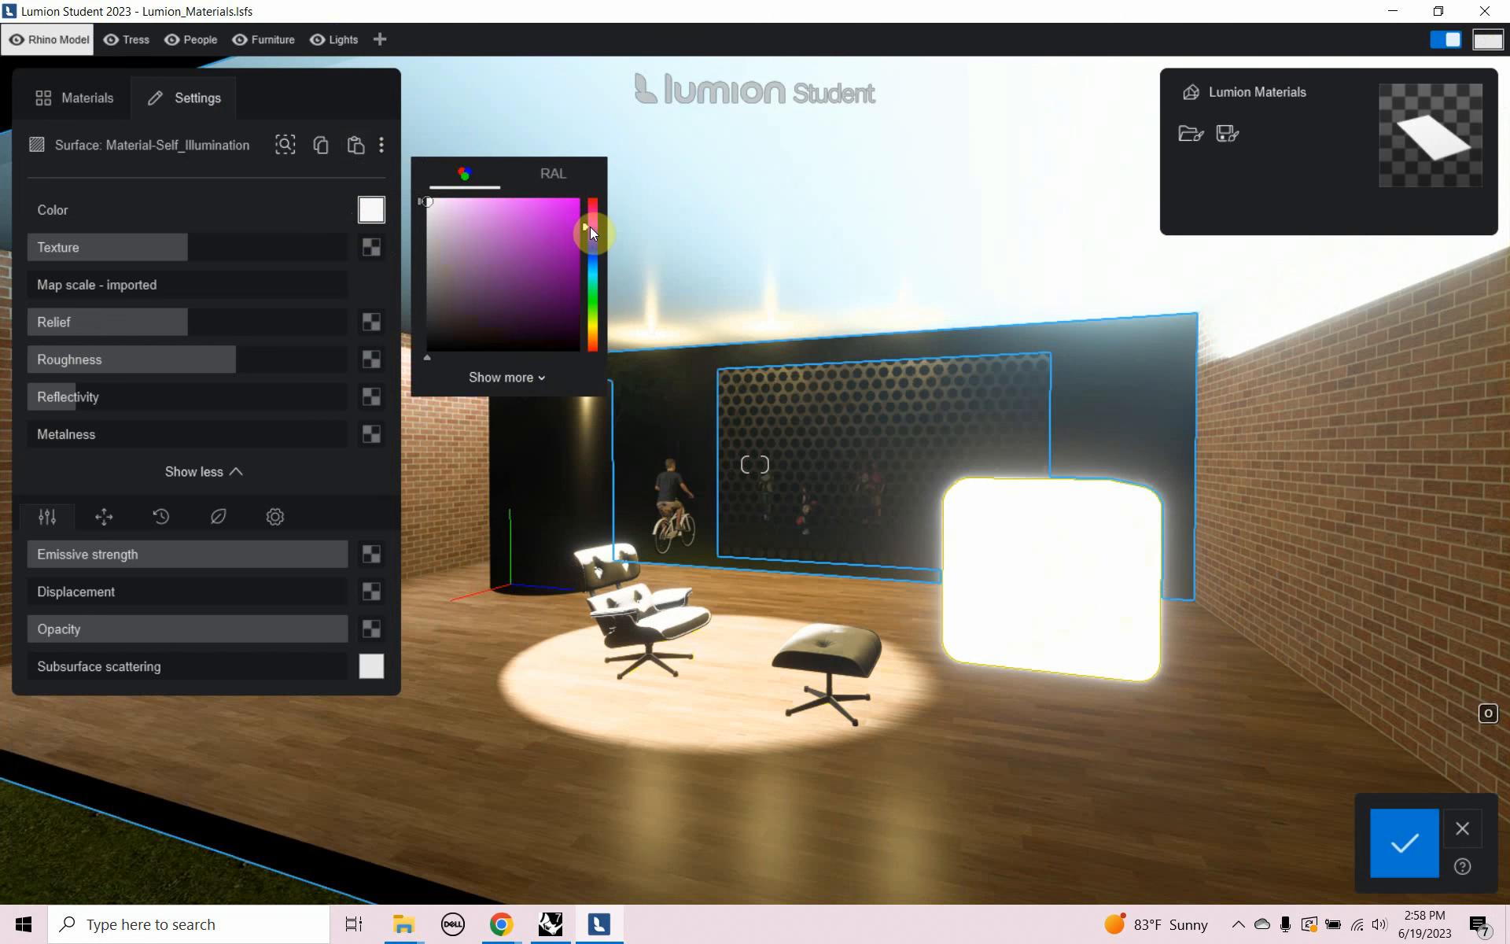
pyautogui.click(569, 216)
pyautogui.click(535, 222)
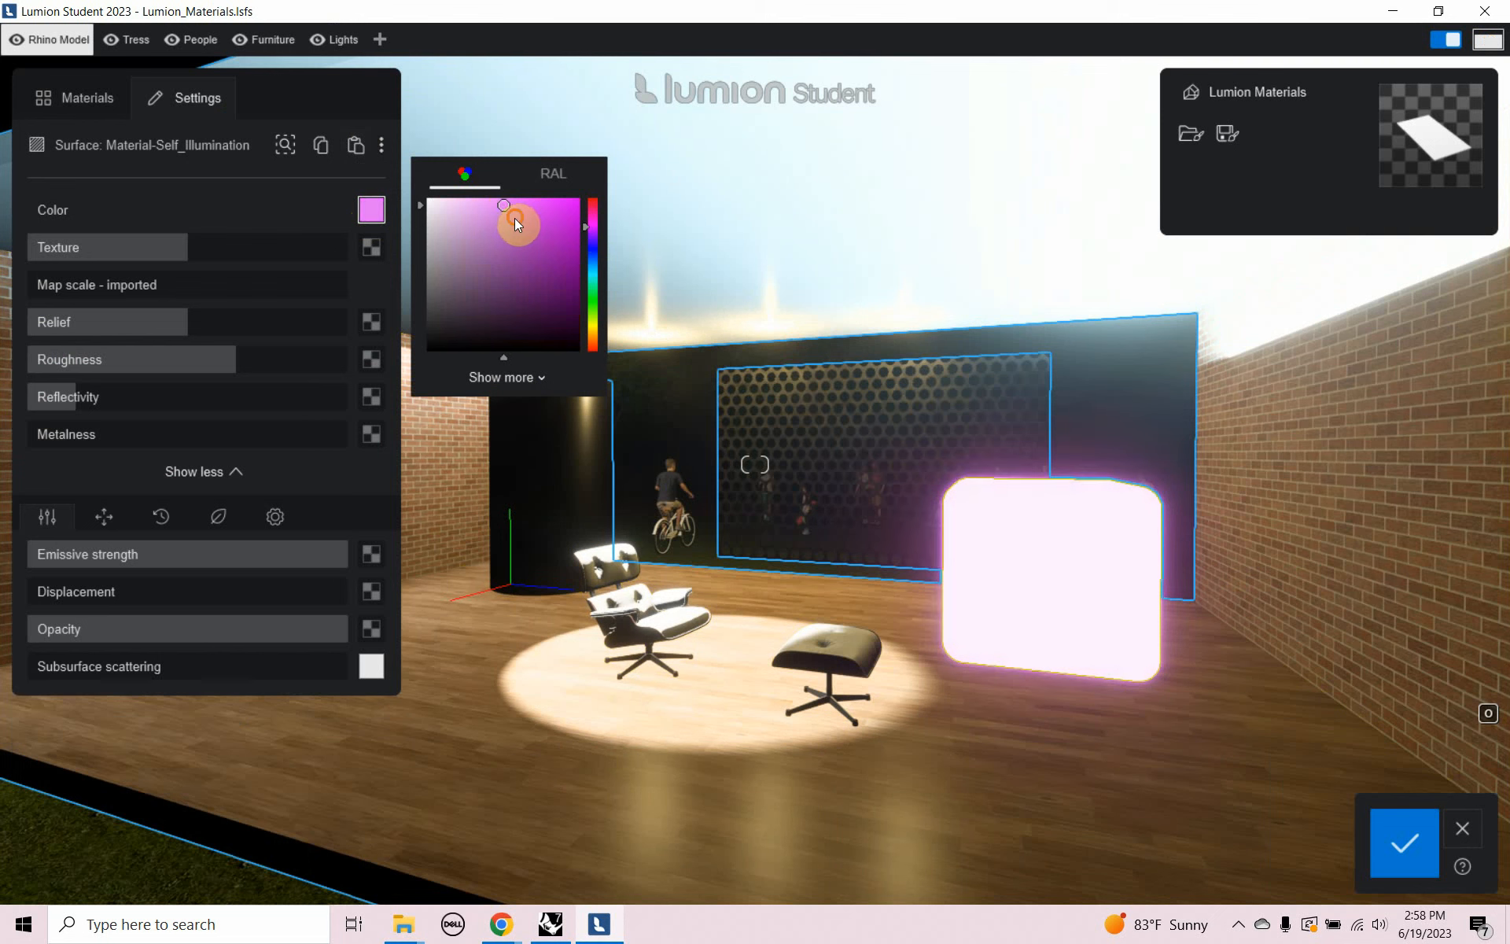
# Change the Material-Self_Illumination color to a deeper magenta and save the material changes
pyautogui.click(514, 218)
pyautogui.moveTo(529, 221); pyautogui.dragTo(533, 224)
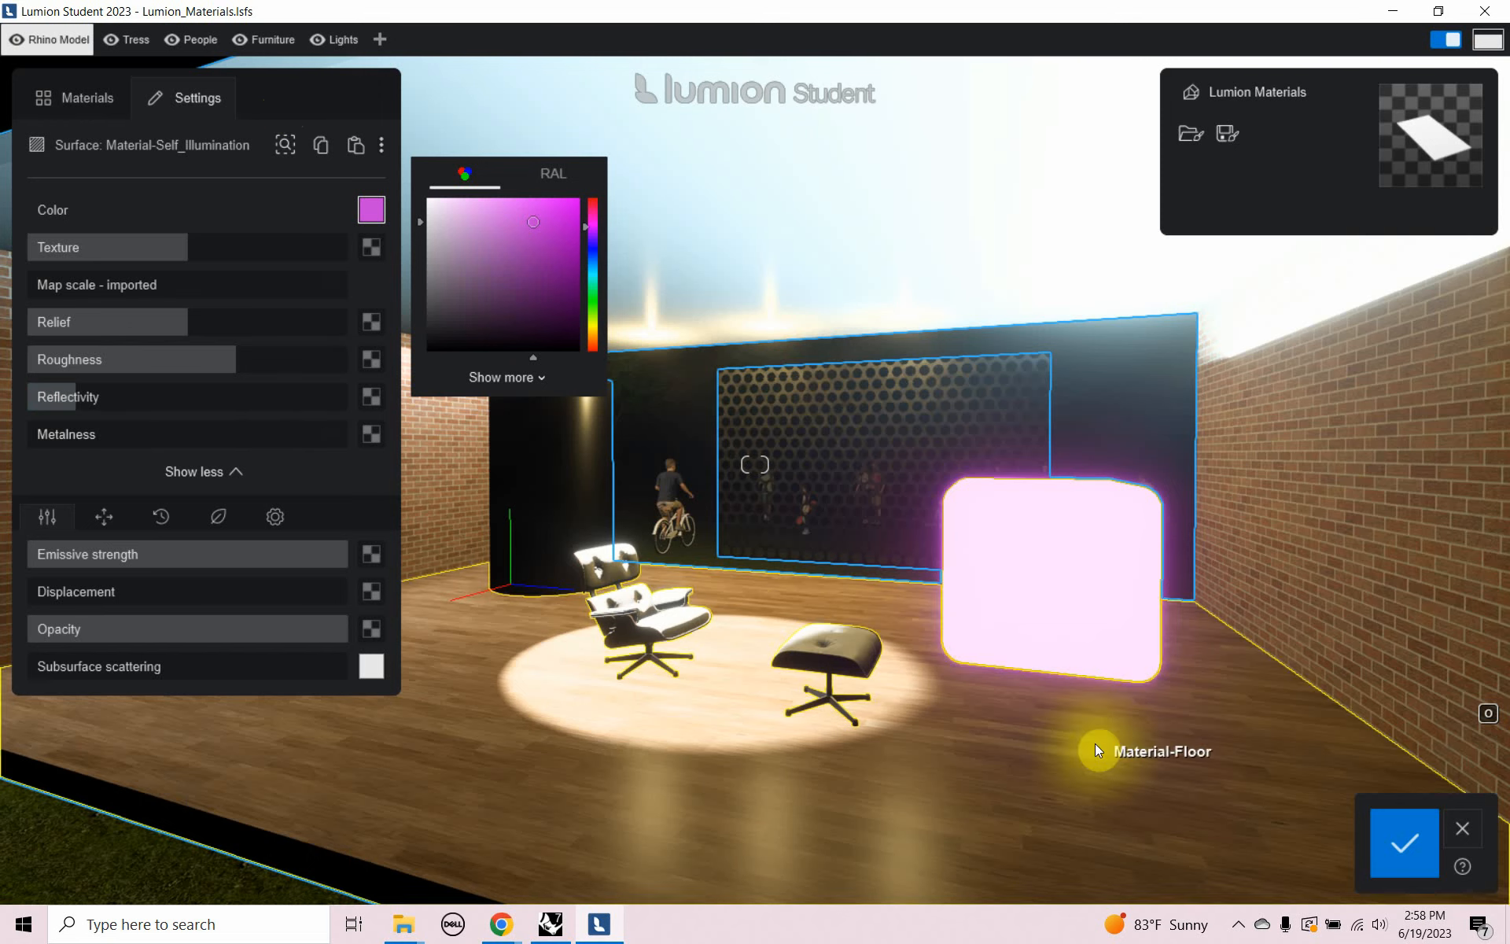
pyautogui.click(1398, 842)
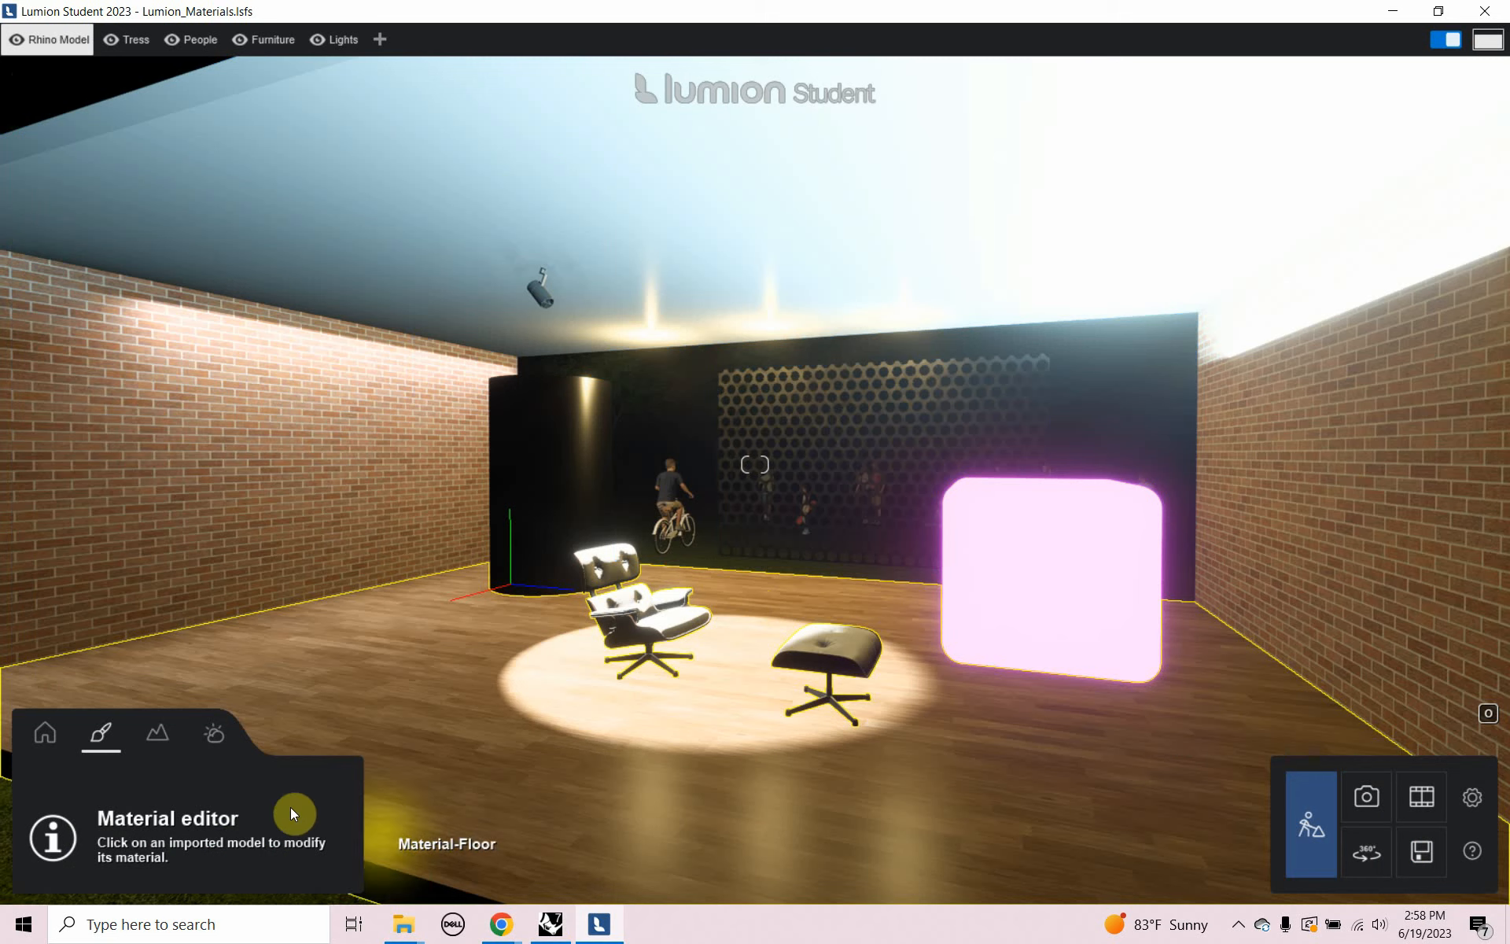
# Raise the sun above the horizon to return the scene's weather setting to daytime
pyautogui.click(213, 750)
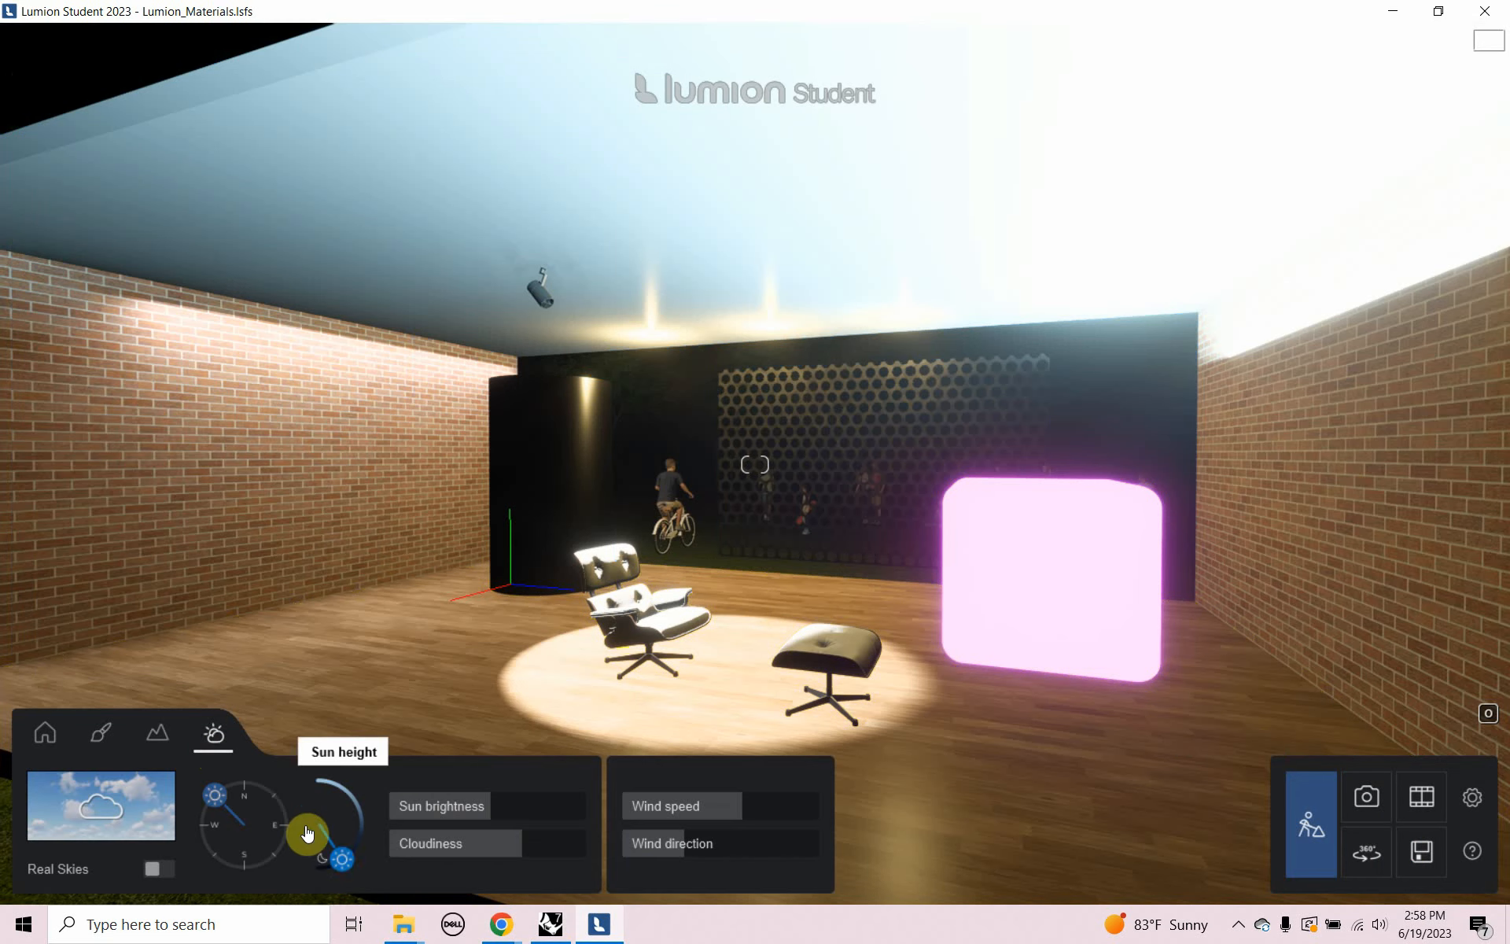
pyautogui.moveTo(338, 861); pyautogui.dragTo(353, 782)
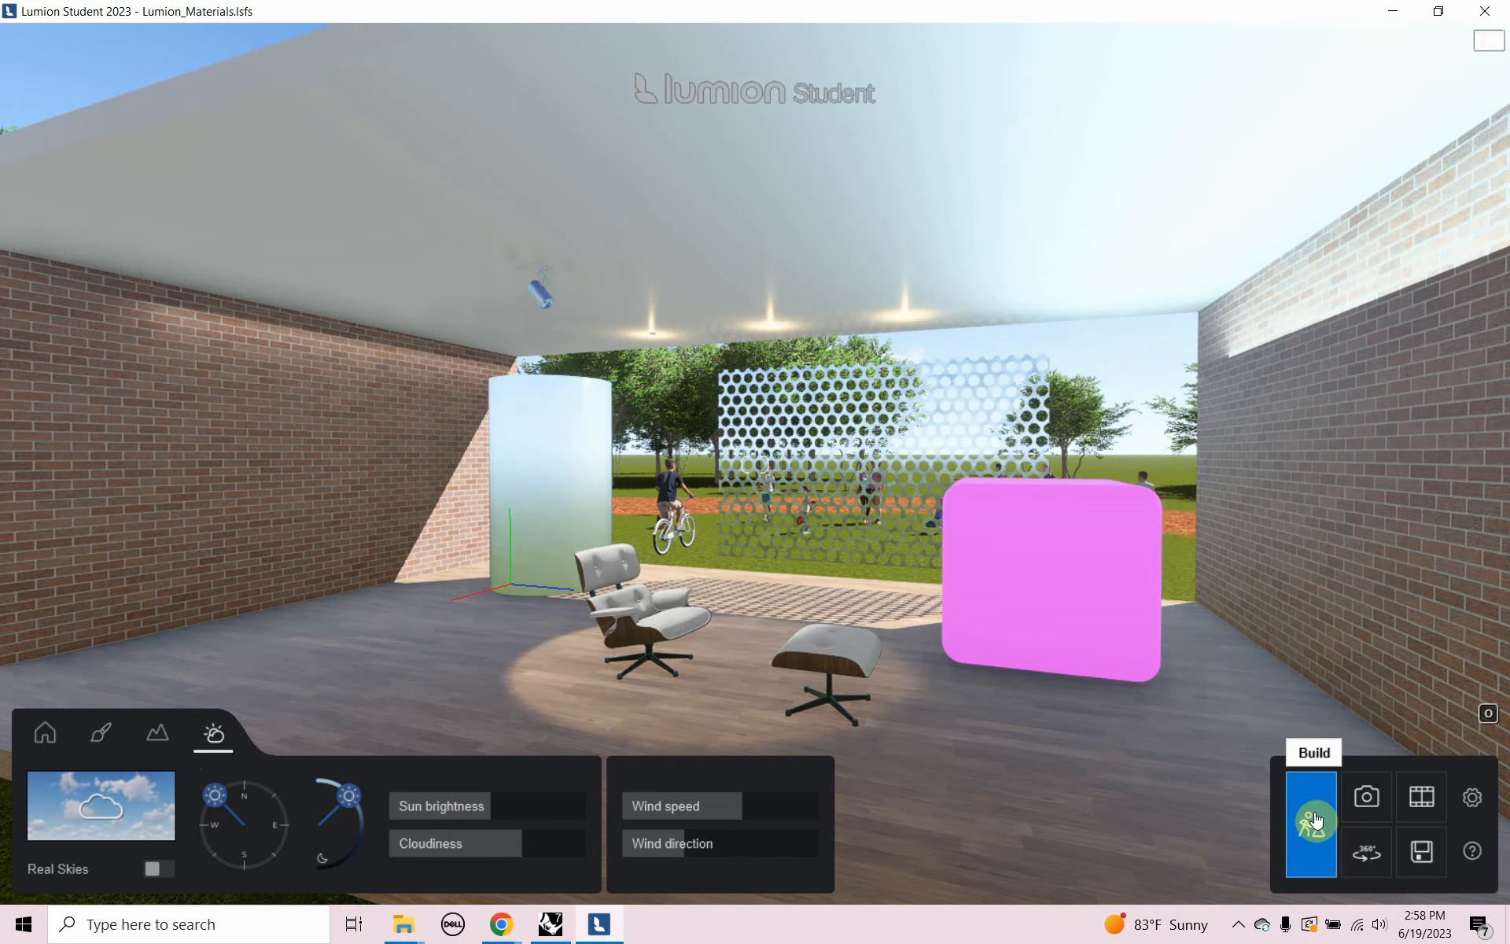
# Check the tutorial topic list in Rhino's Grasshopper window, return to Lumion and view the whole pavilion and lawn from outside
pyautogui.hotkey('alt', 'Tab')
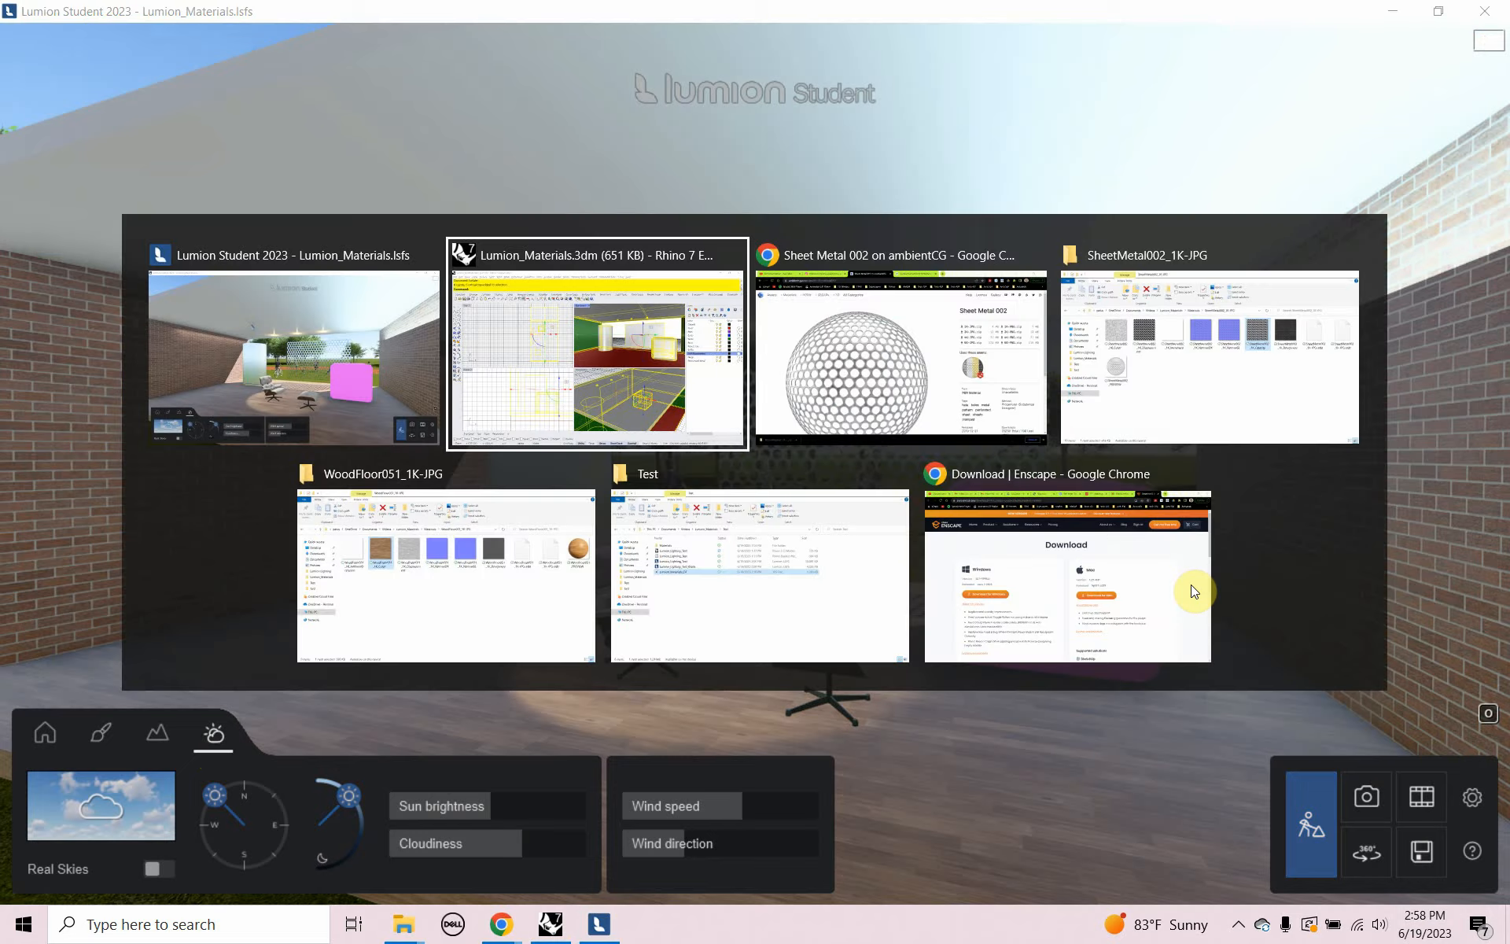
pyautogui.click(34, 892)
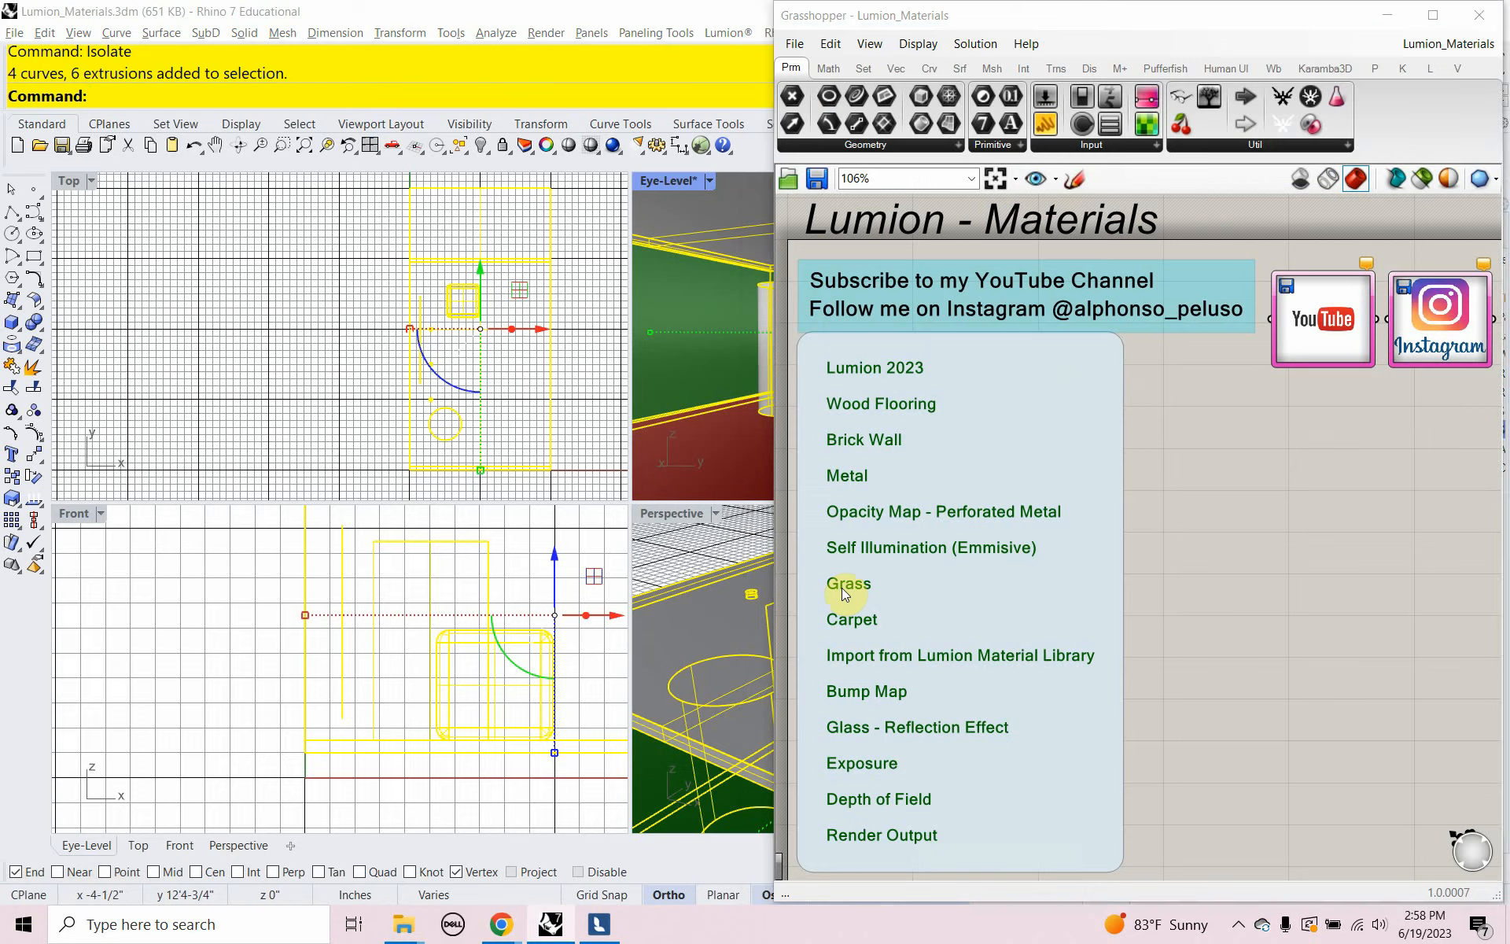
pyautogui.hotkey('alt', 'Tab')
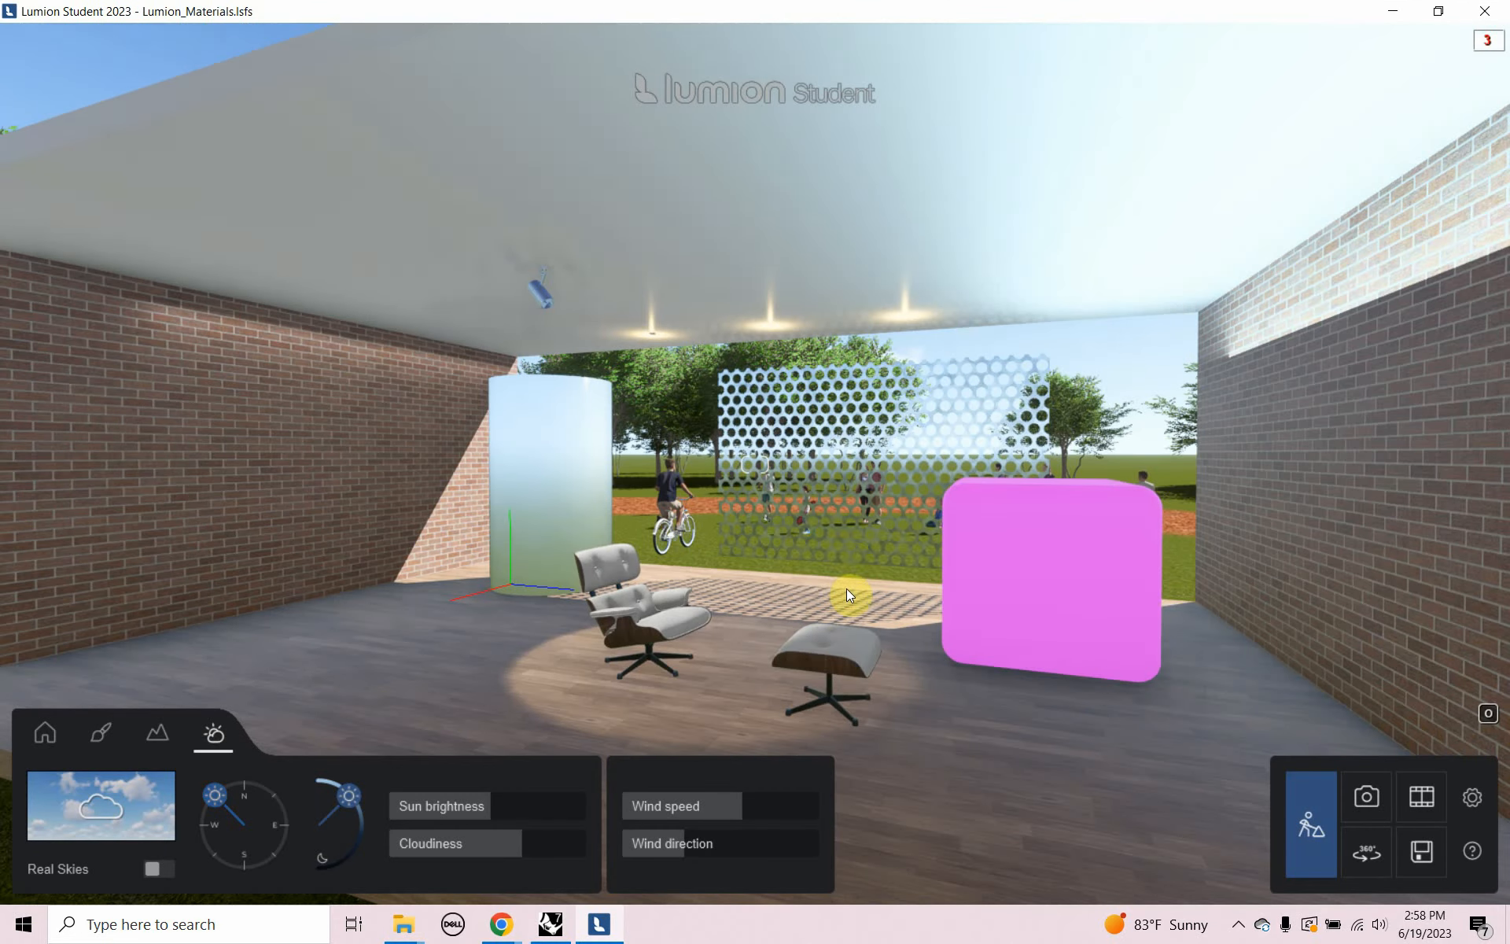
pyautogui.scroll(-5, 846, 589)
pyautogui.scroll(-5, 846, 560)
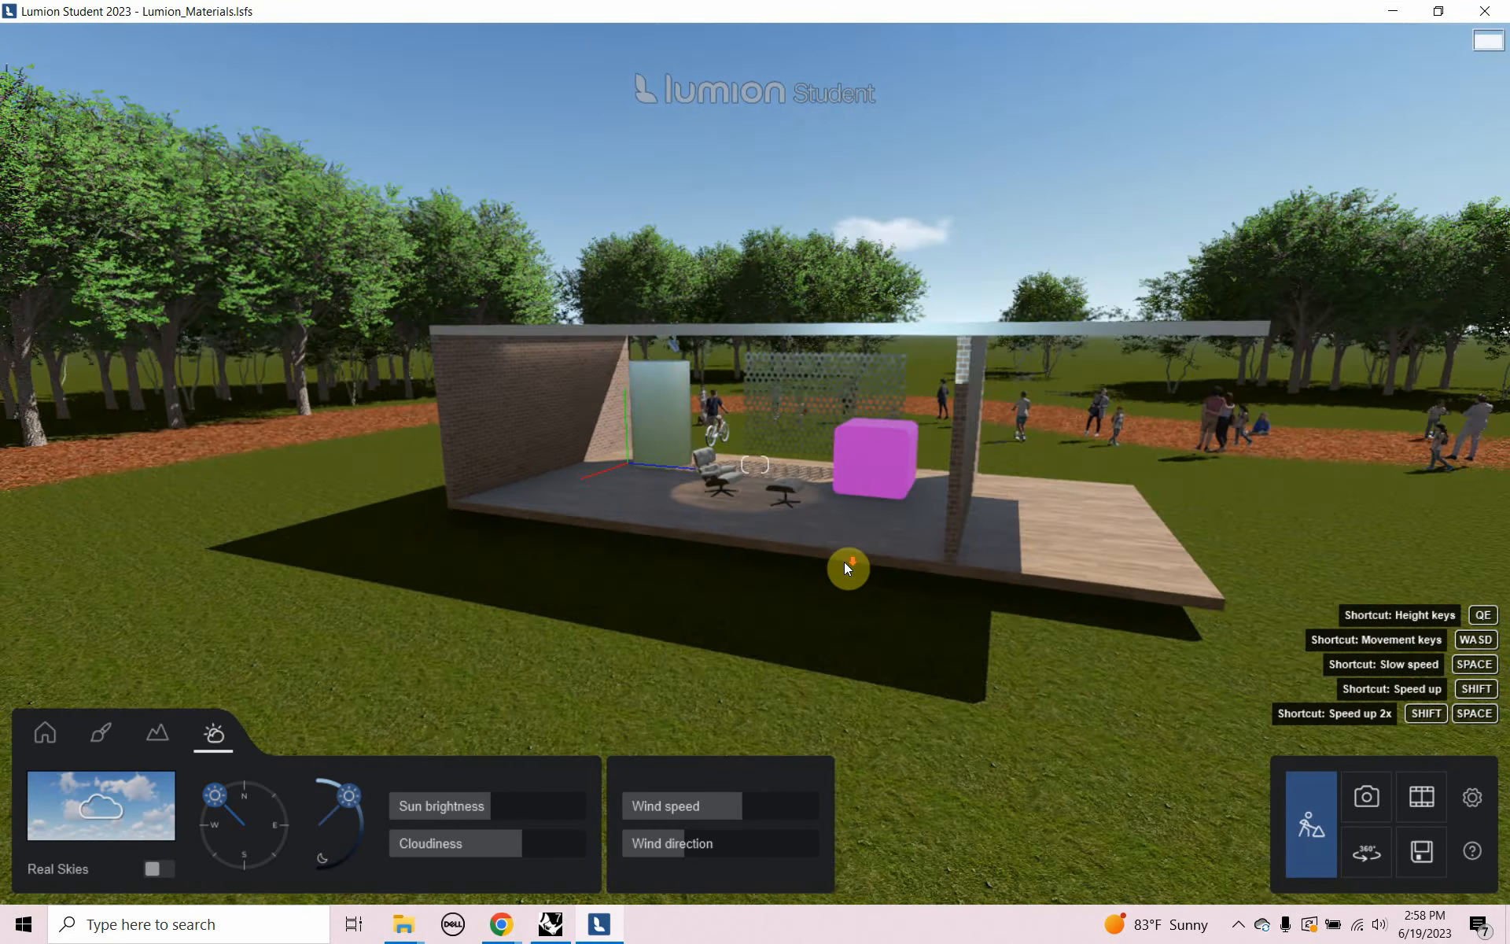
pyautogui.press('o')
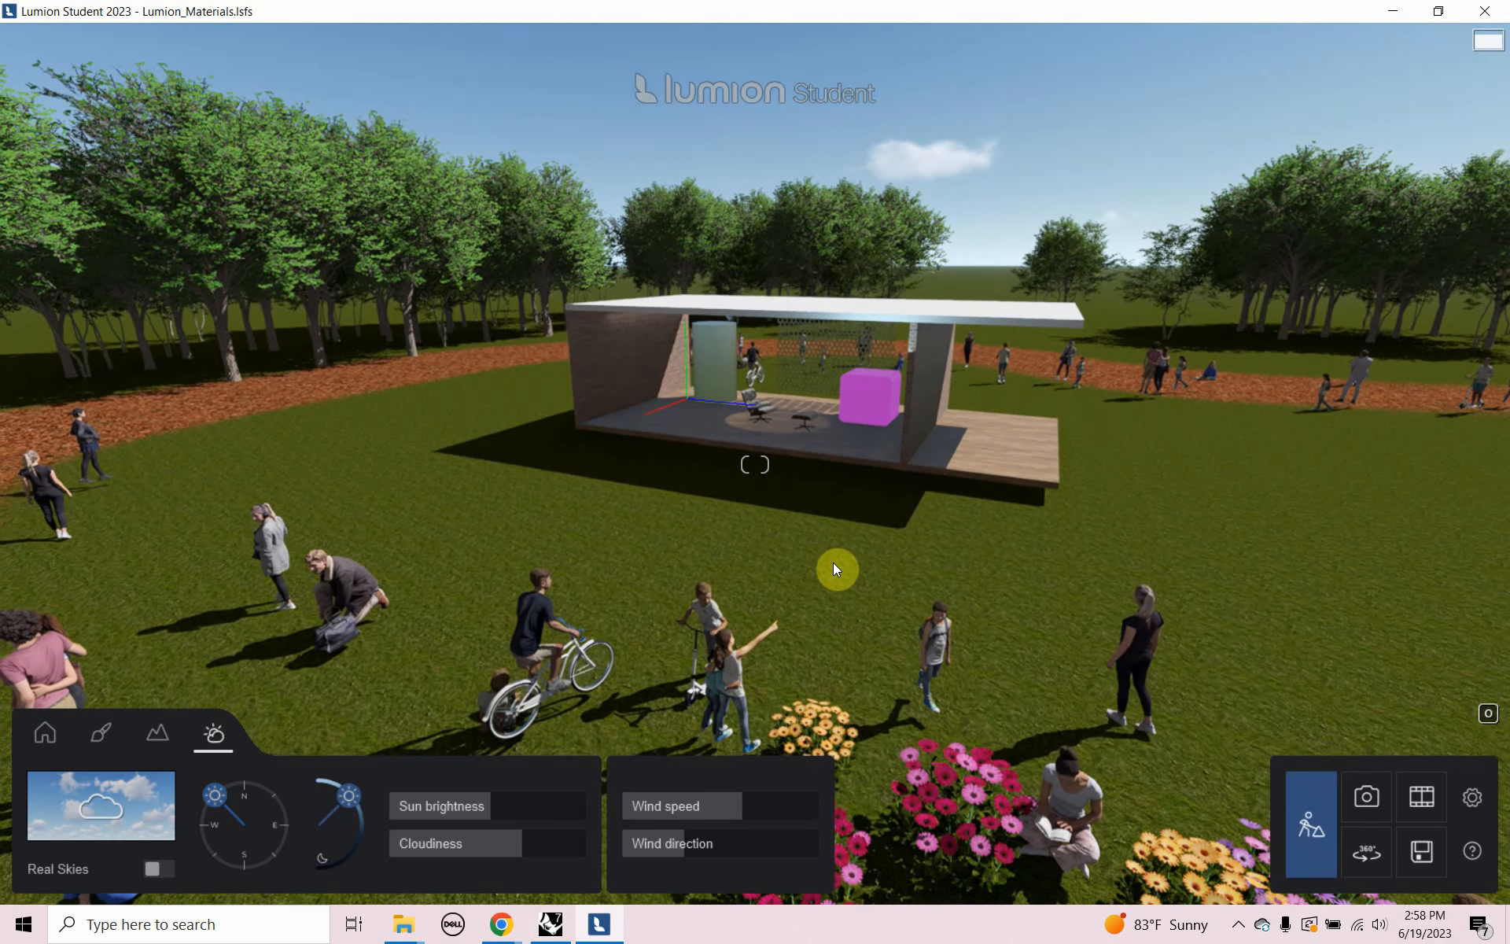
pyautogui.scroll(5, 828, 584)
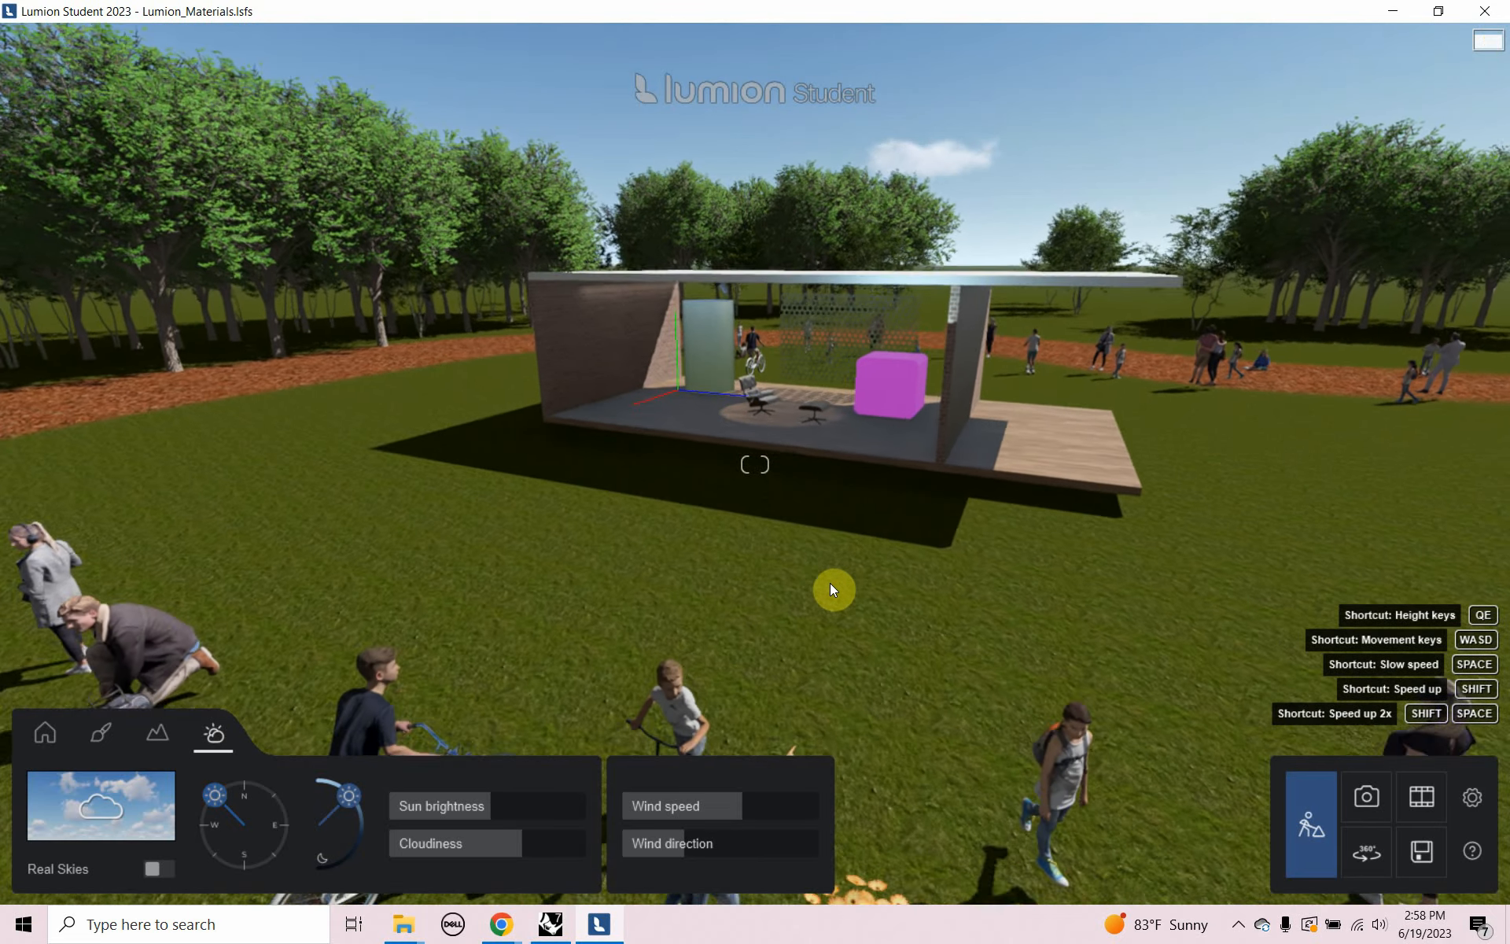
pyautogui.press('o')
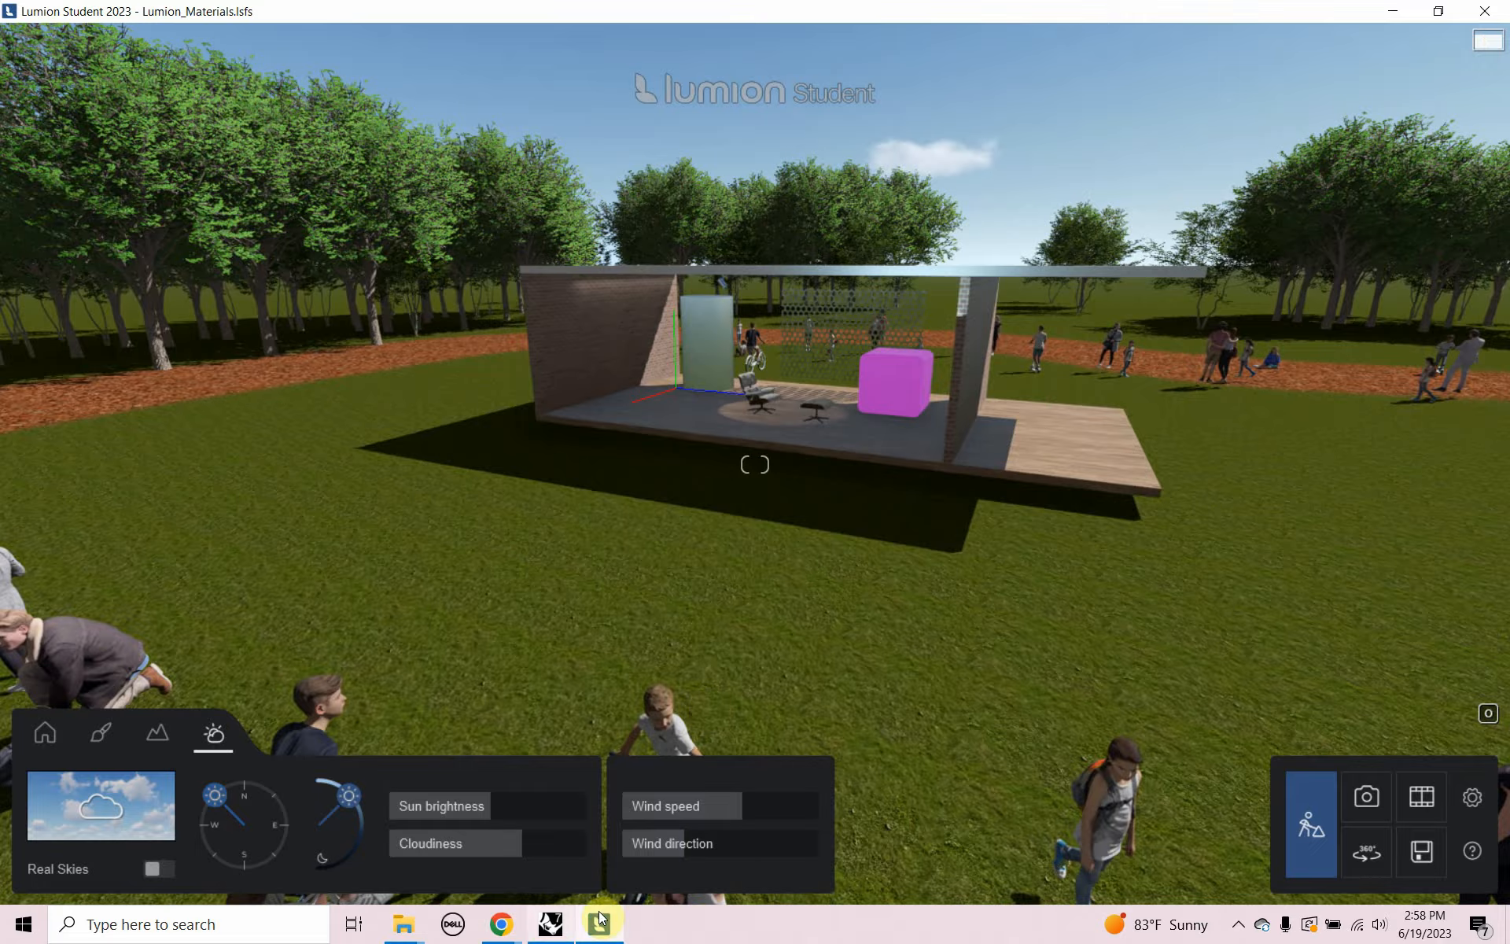
# Switch to Rhino, show all hidden objects and minimize the Grasshopper window
pyautogui.click(551, 924)
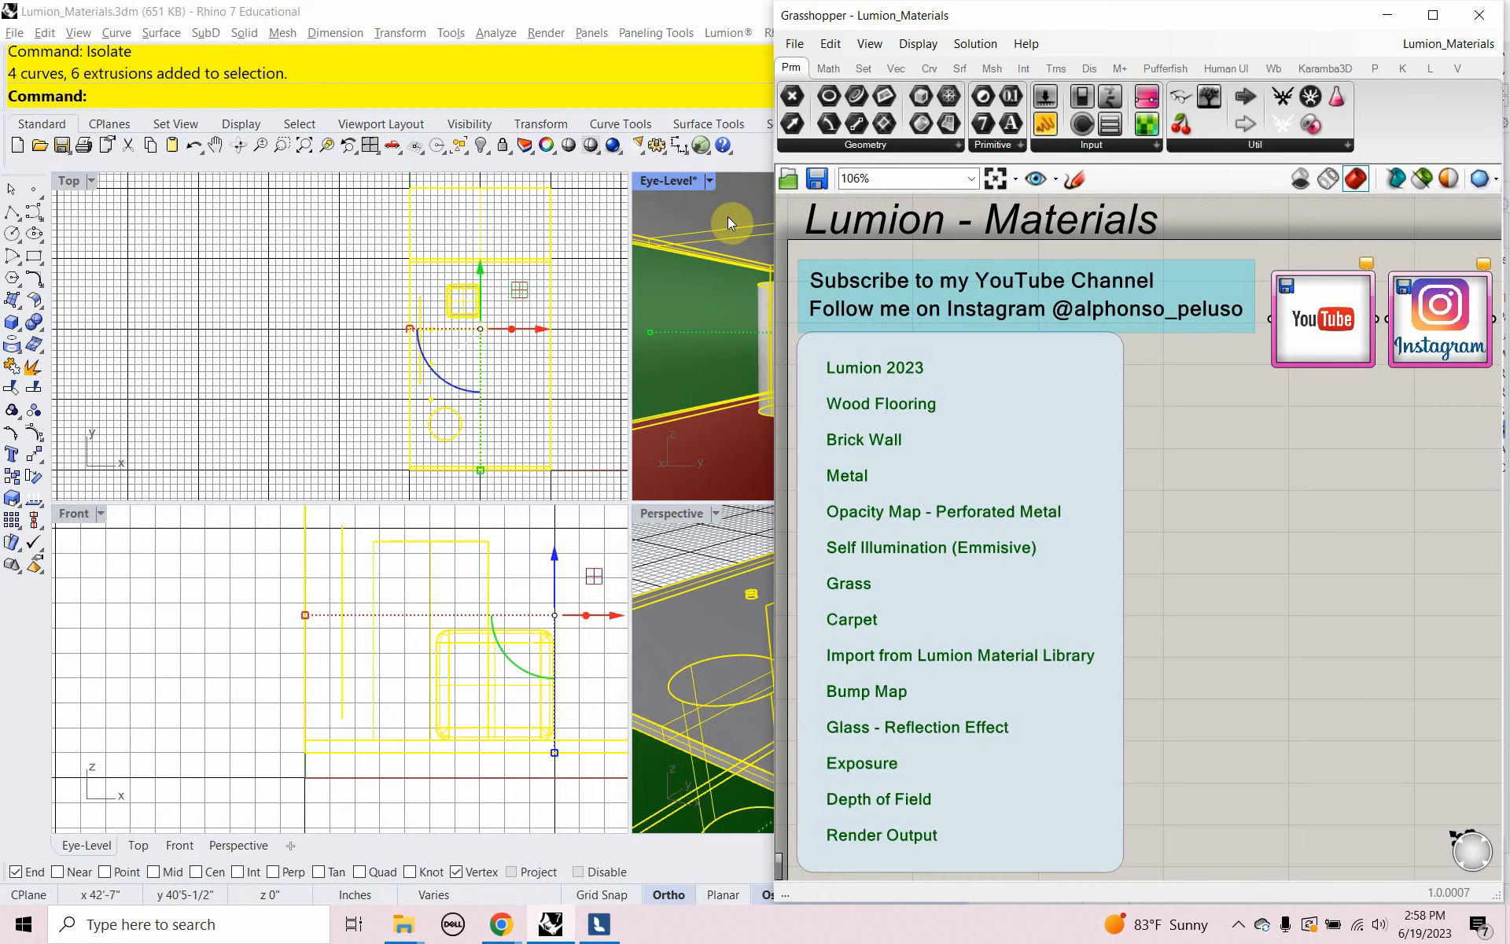
pyautogui.write('Show')
pyautogui.press('Return')
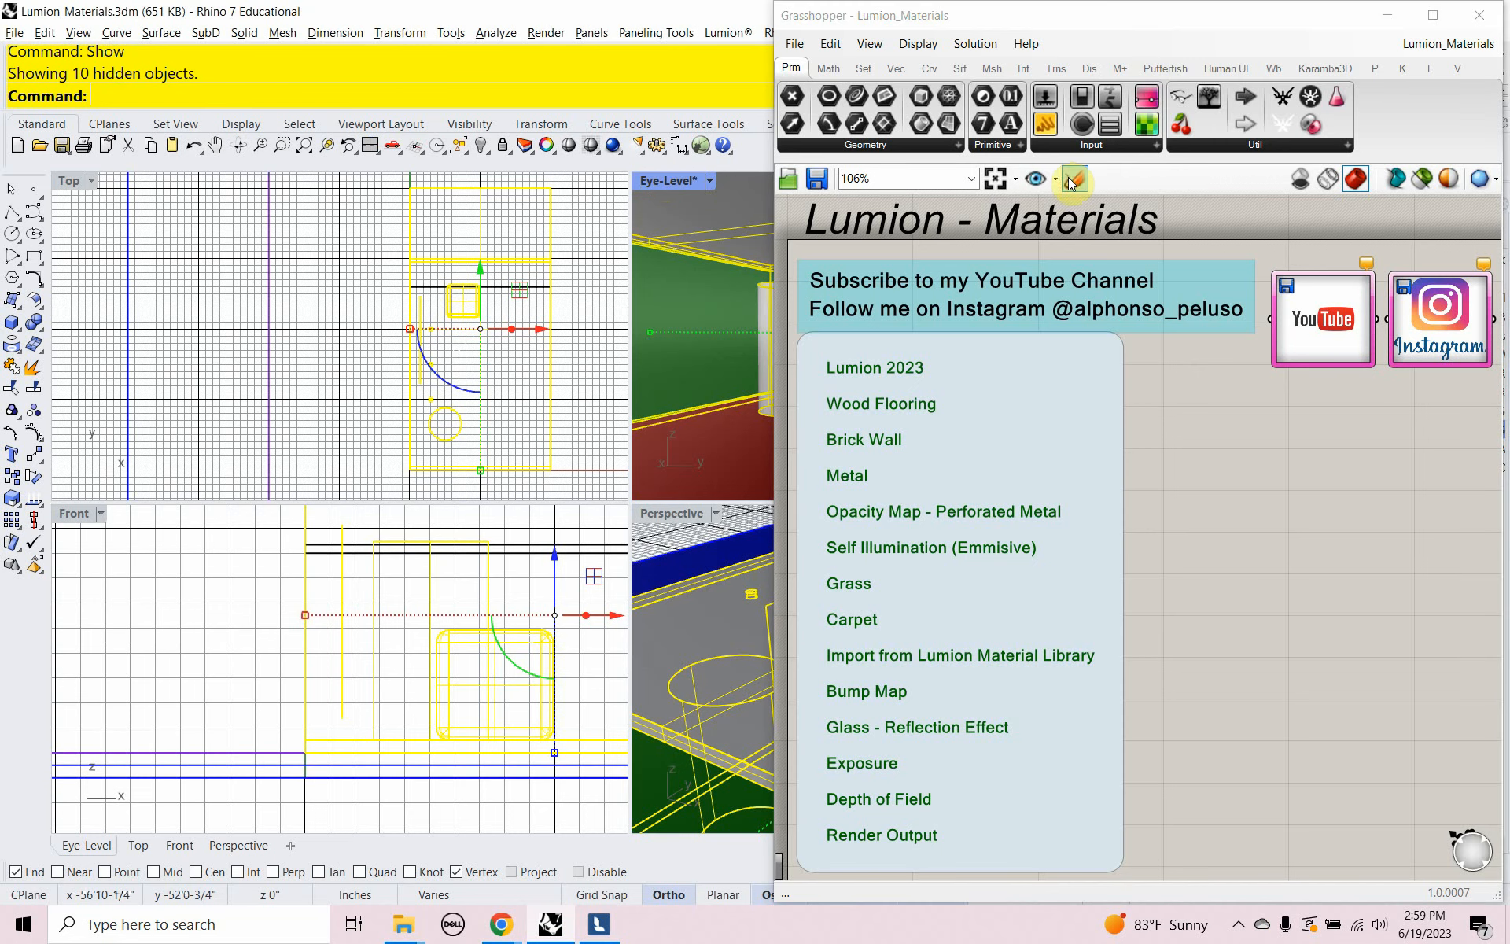
pyautogui.click(1387, 15)
# Isolate the large blue ground plane on the Grass layer and switch to Lumion
pyautogui.scroll(-10, 832, 641)
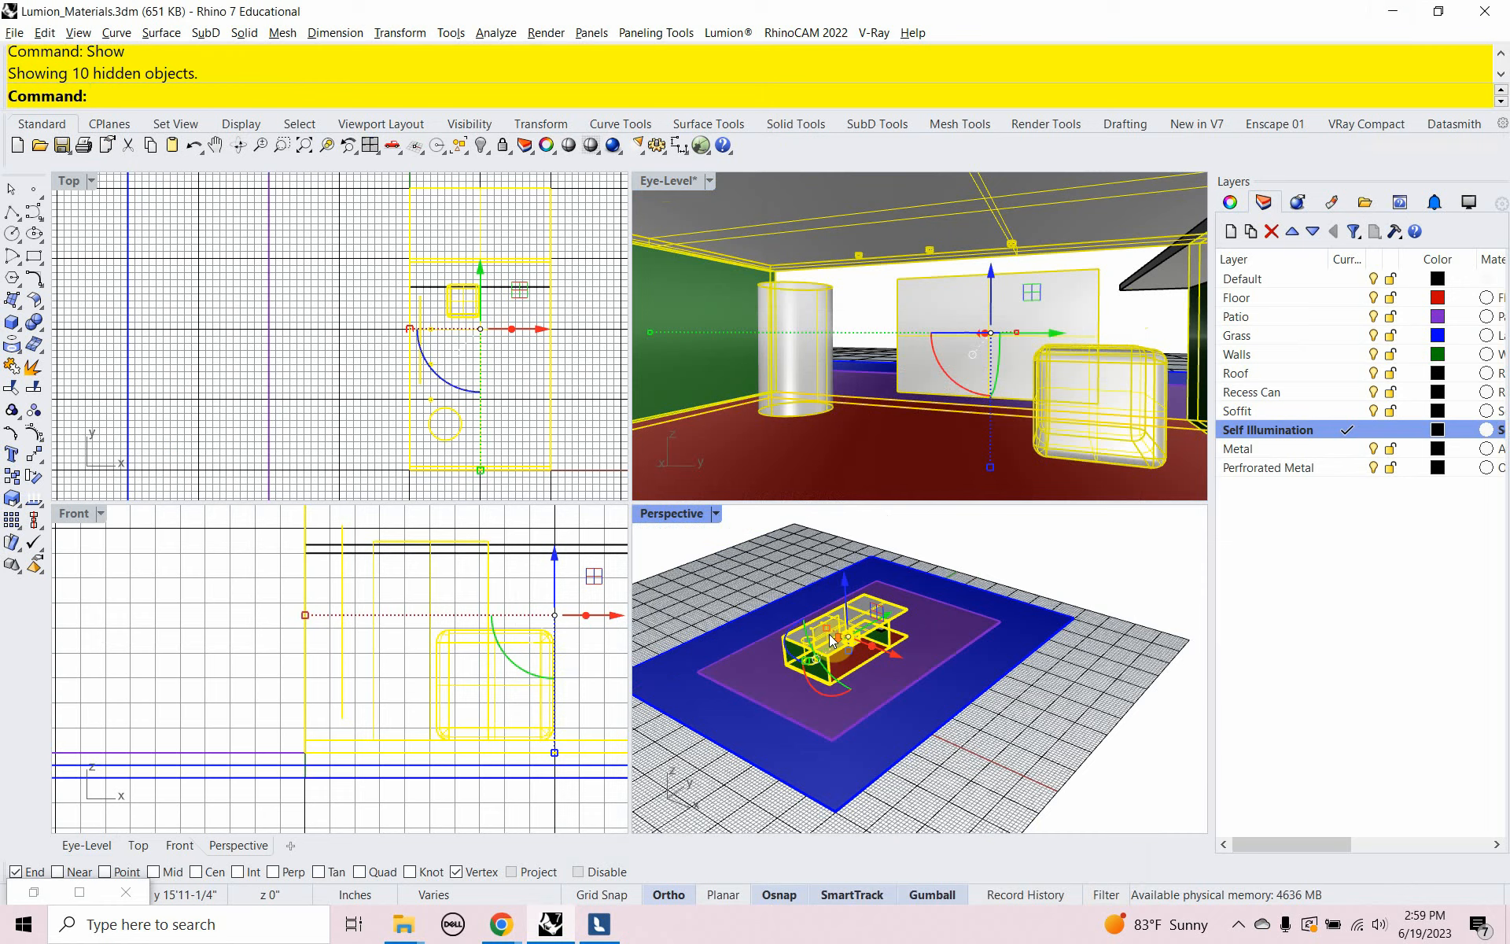
pyautogui.click(936, 710)
pyautogui.write('Isolate')
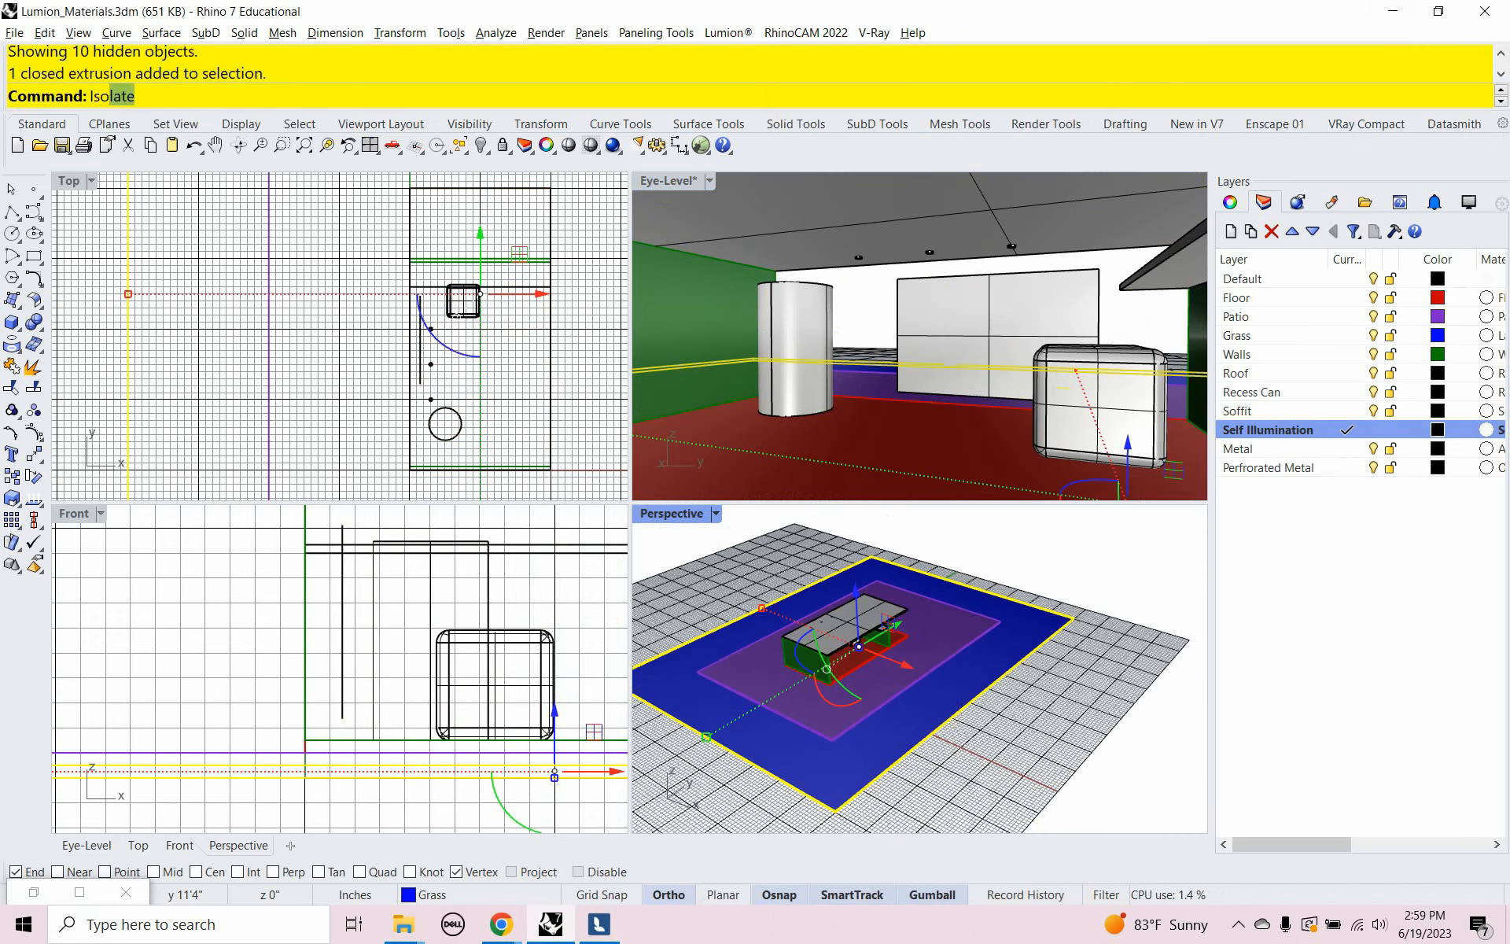
pyautogui.press('Return')
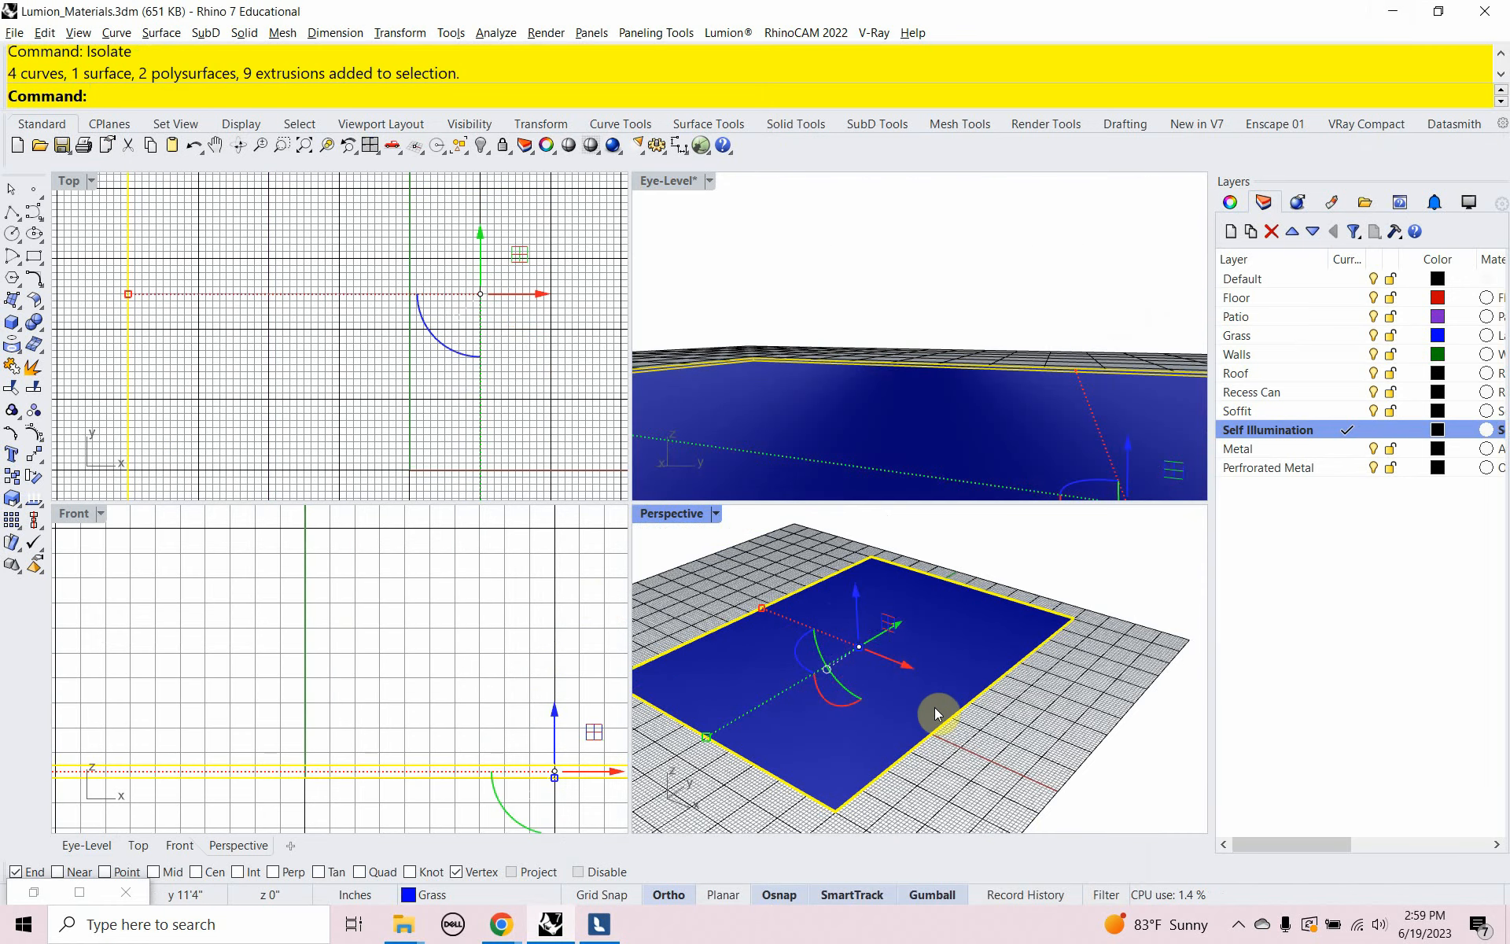
pyautogui.click(599, 926)
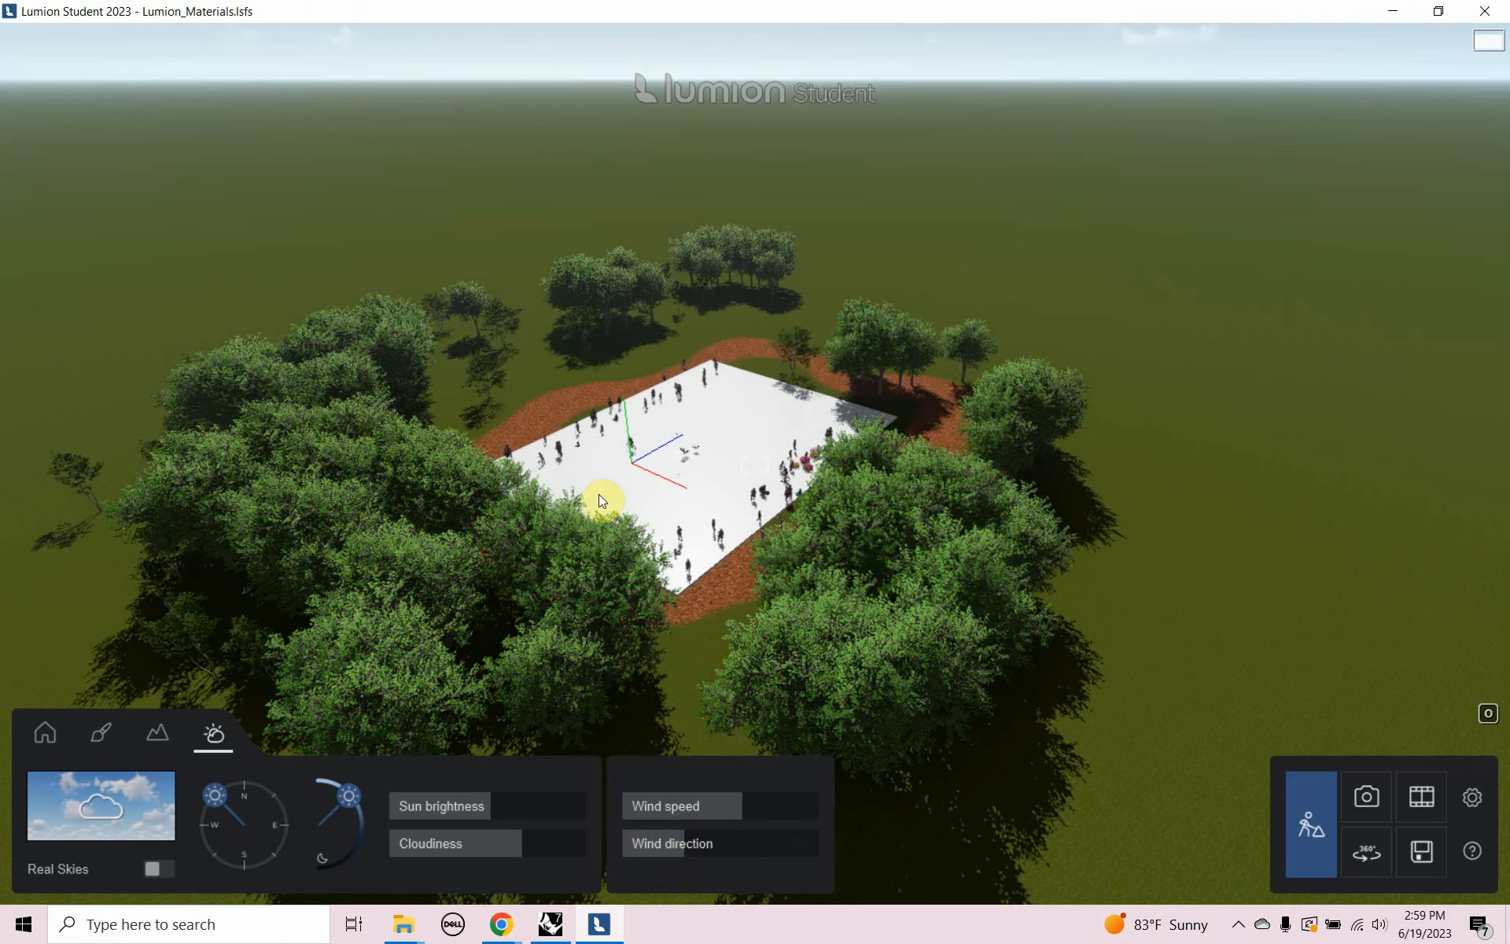
# Open the white ground plane's Material-Landscape surface in the Material editor
pyautogui.scroll(5, 591, 494)
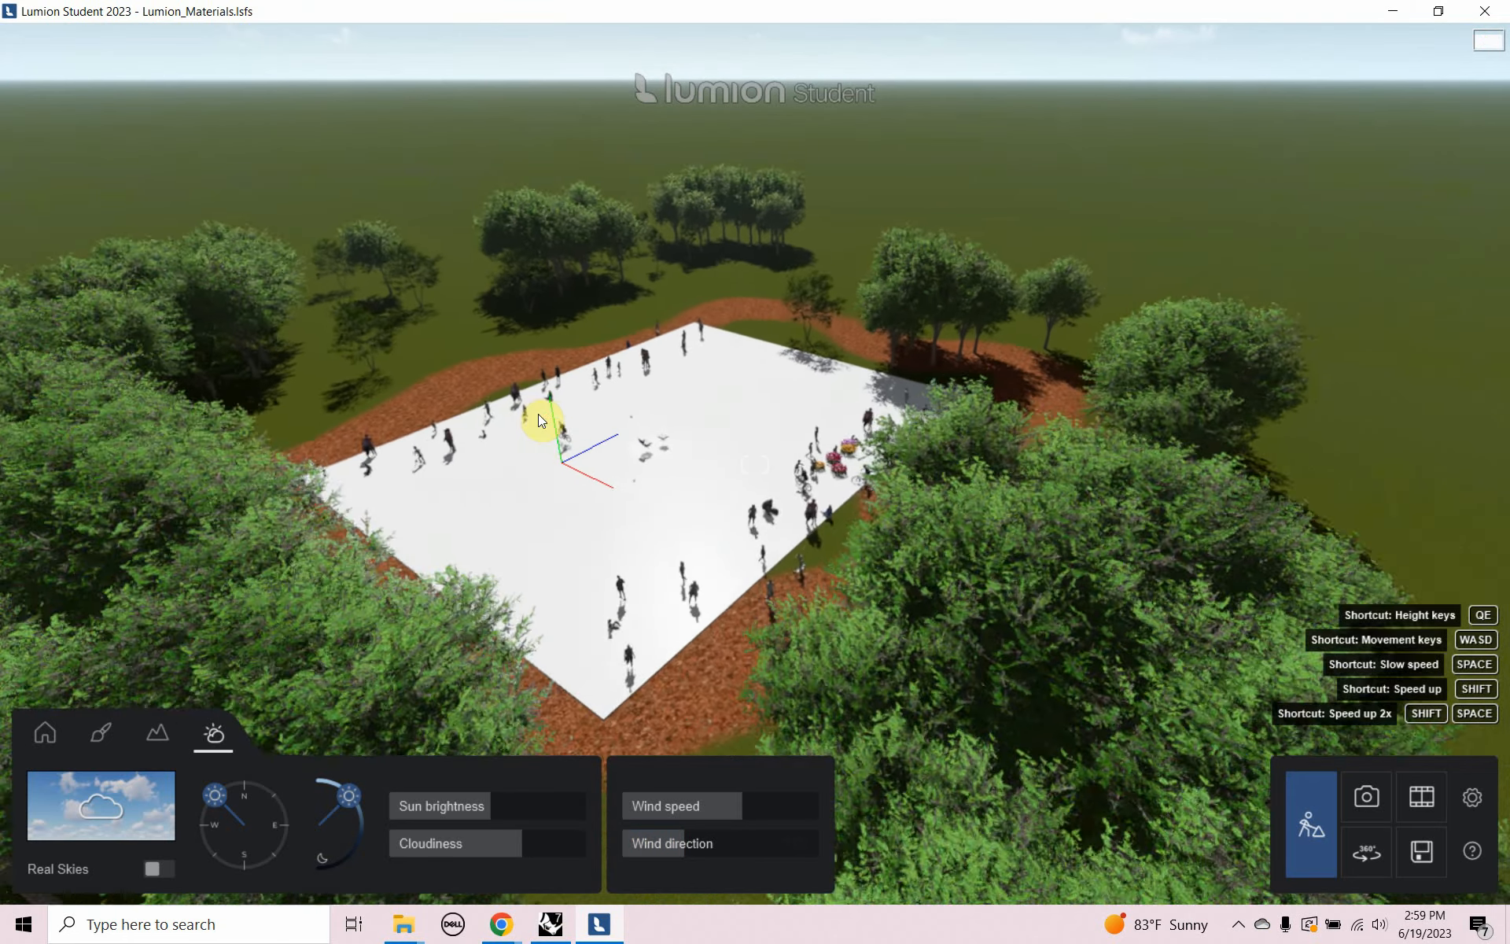
pyautogui.scroll(5, 536, 414)
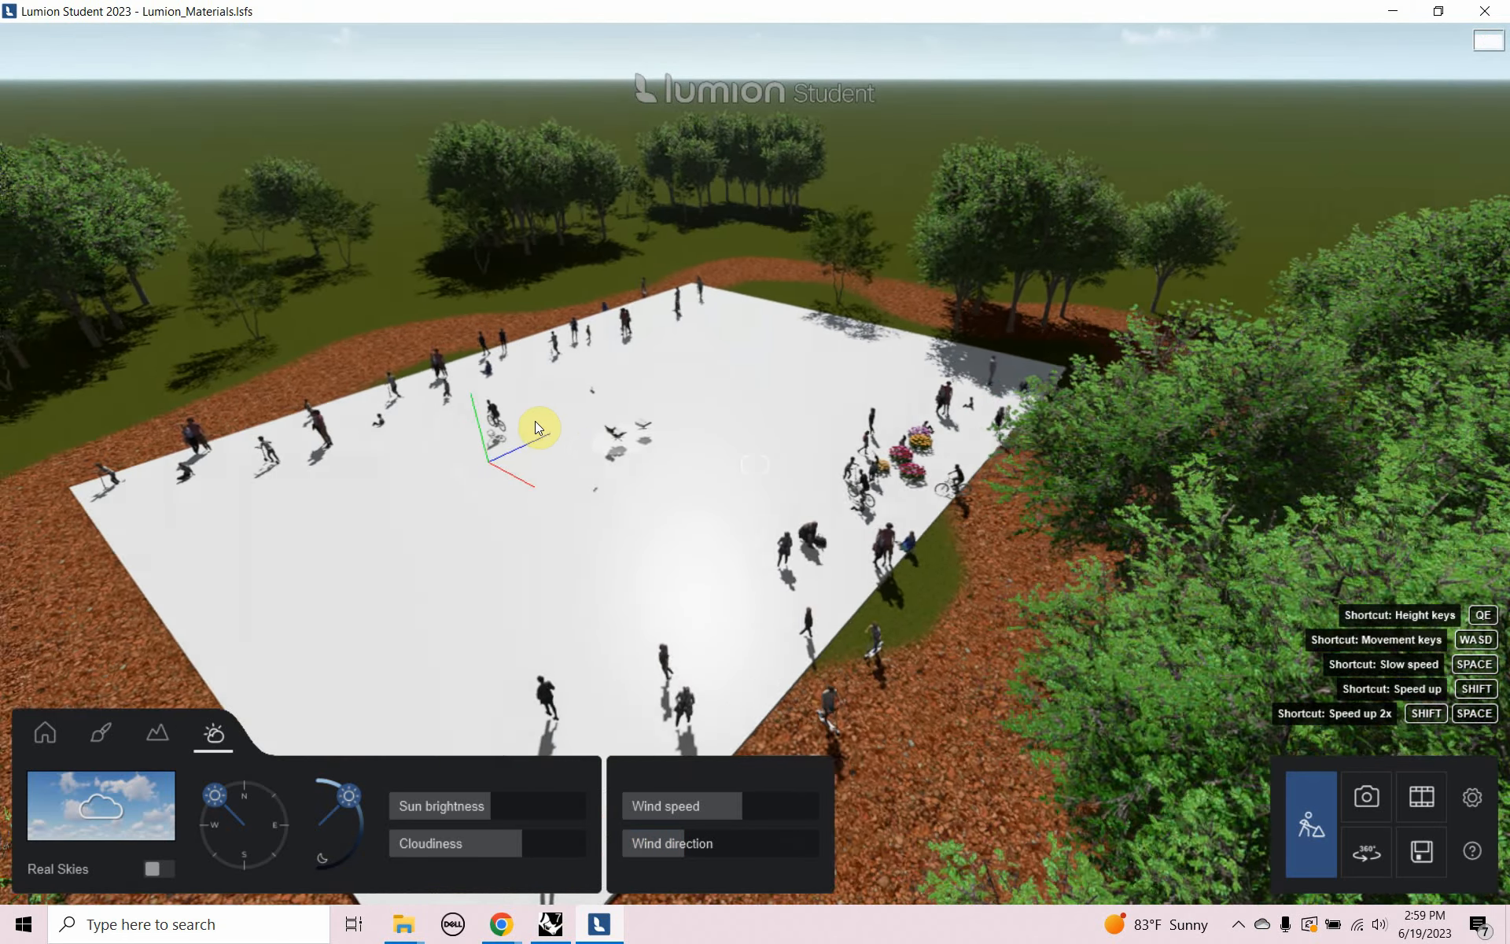
pyautogui.scroll(5, 576, 478)
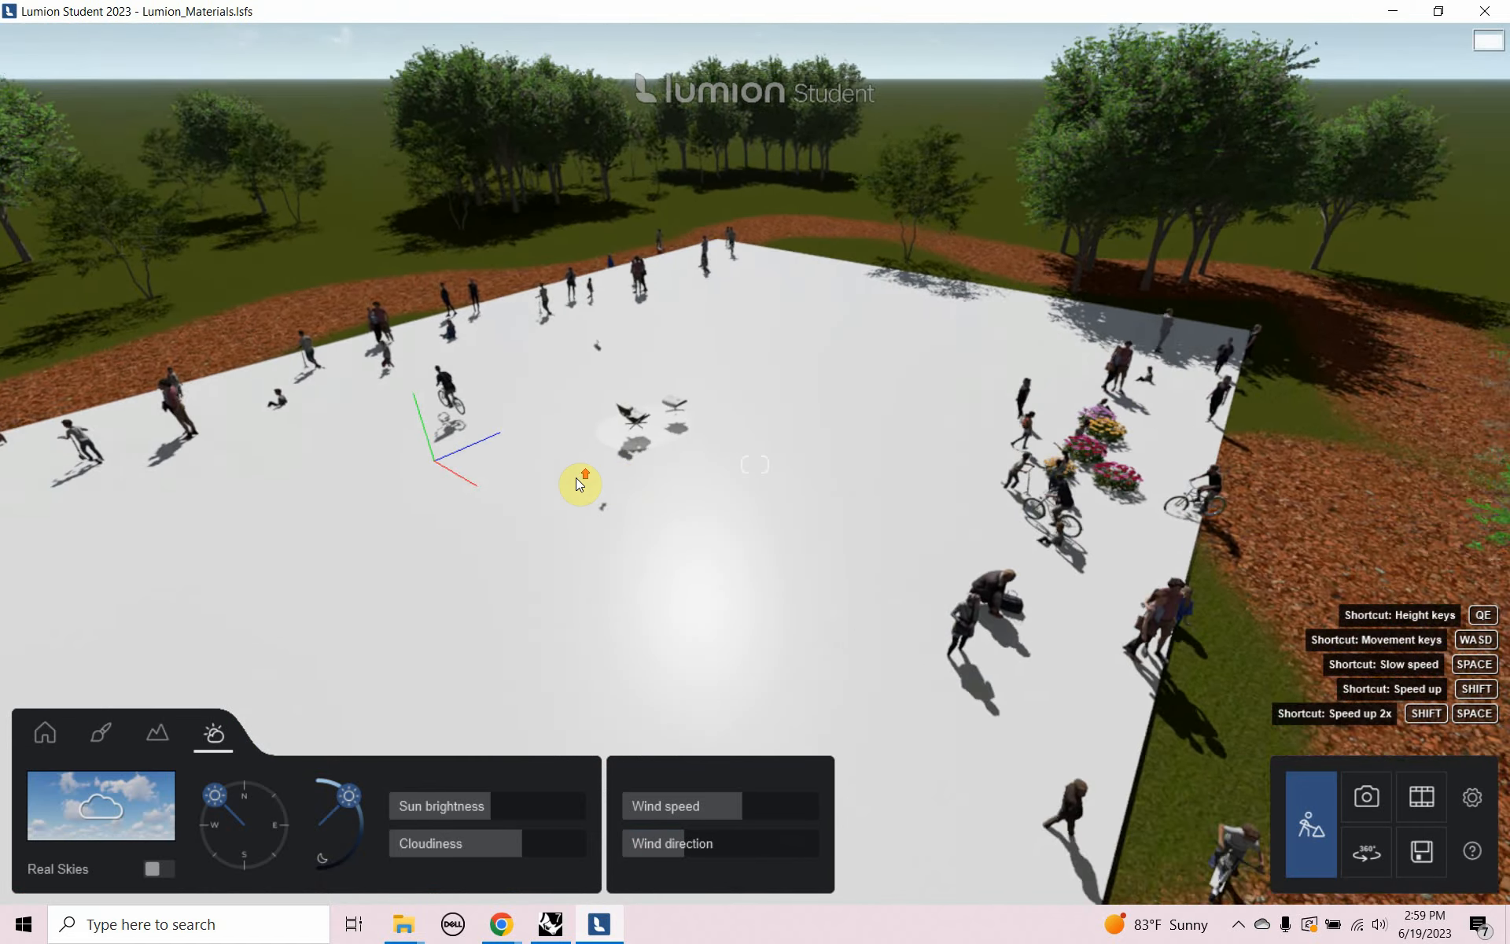
pyautogui.scroll(5, 575, 478)
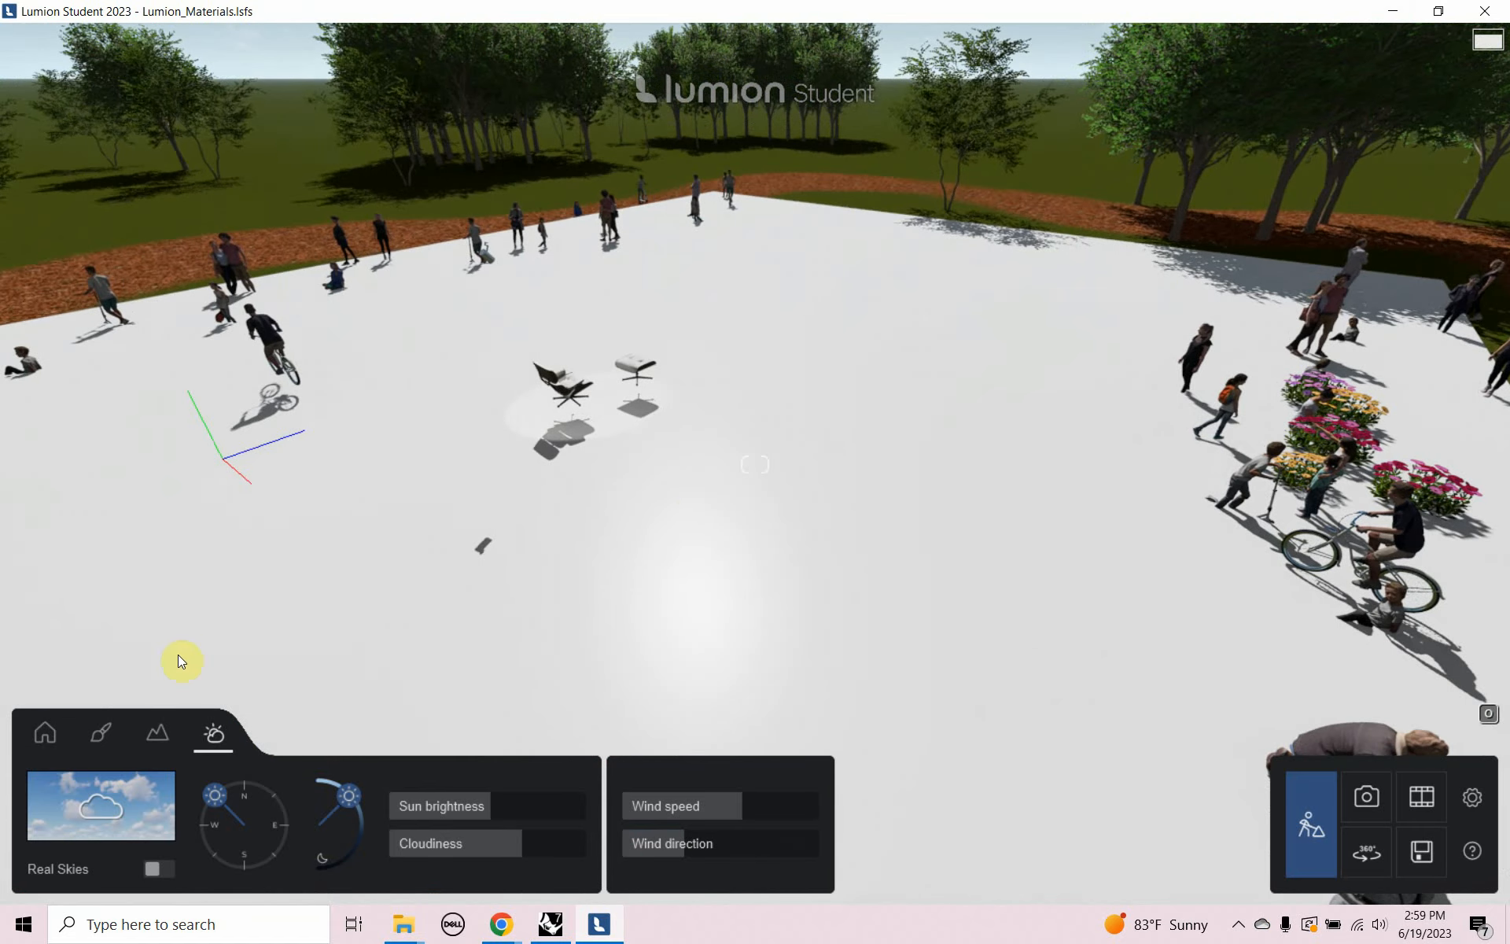
pyautogui.click(101, 732)
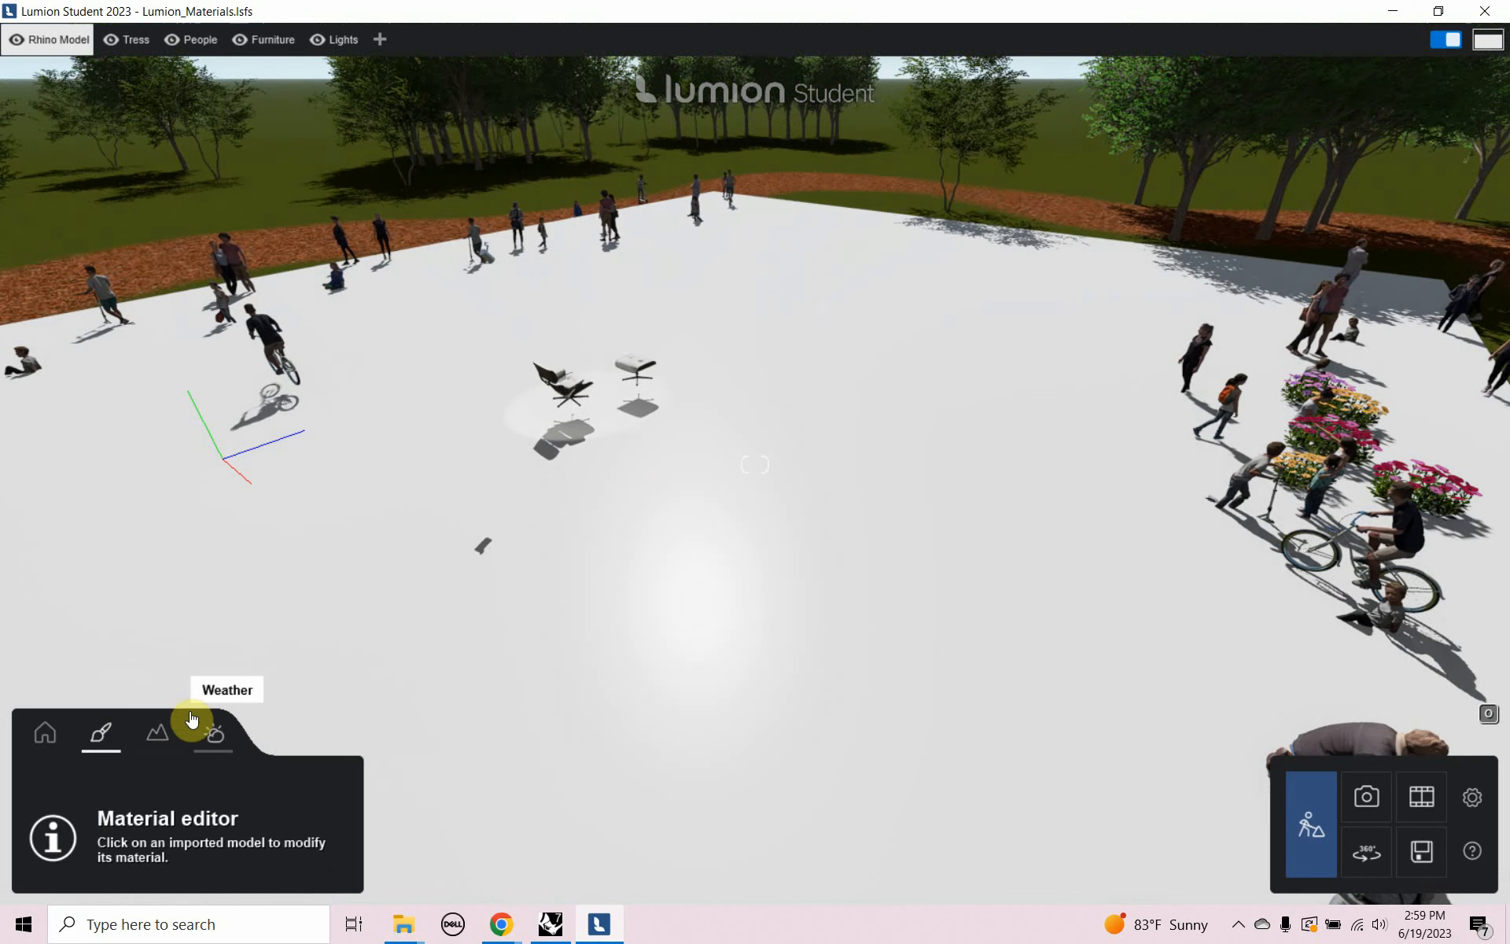
pyautogui.click(680, 602)
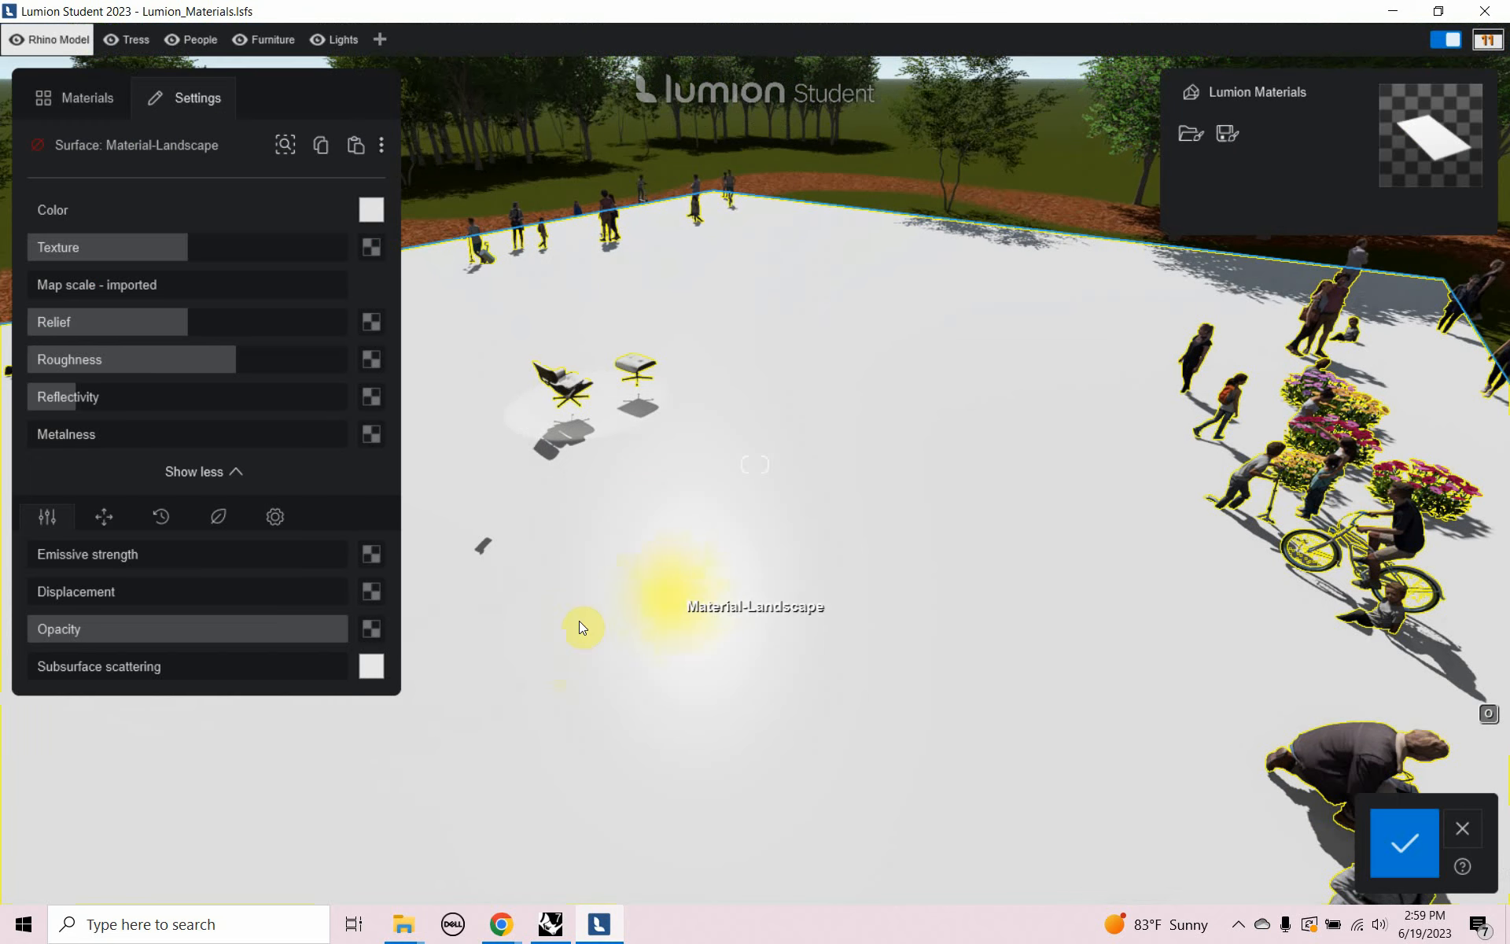
# Assign a coarse-bladed 3DGrass preset from the Landscape material library to Material-Landscape
pyautogui.click(83, 116)
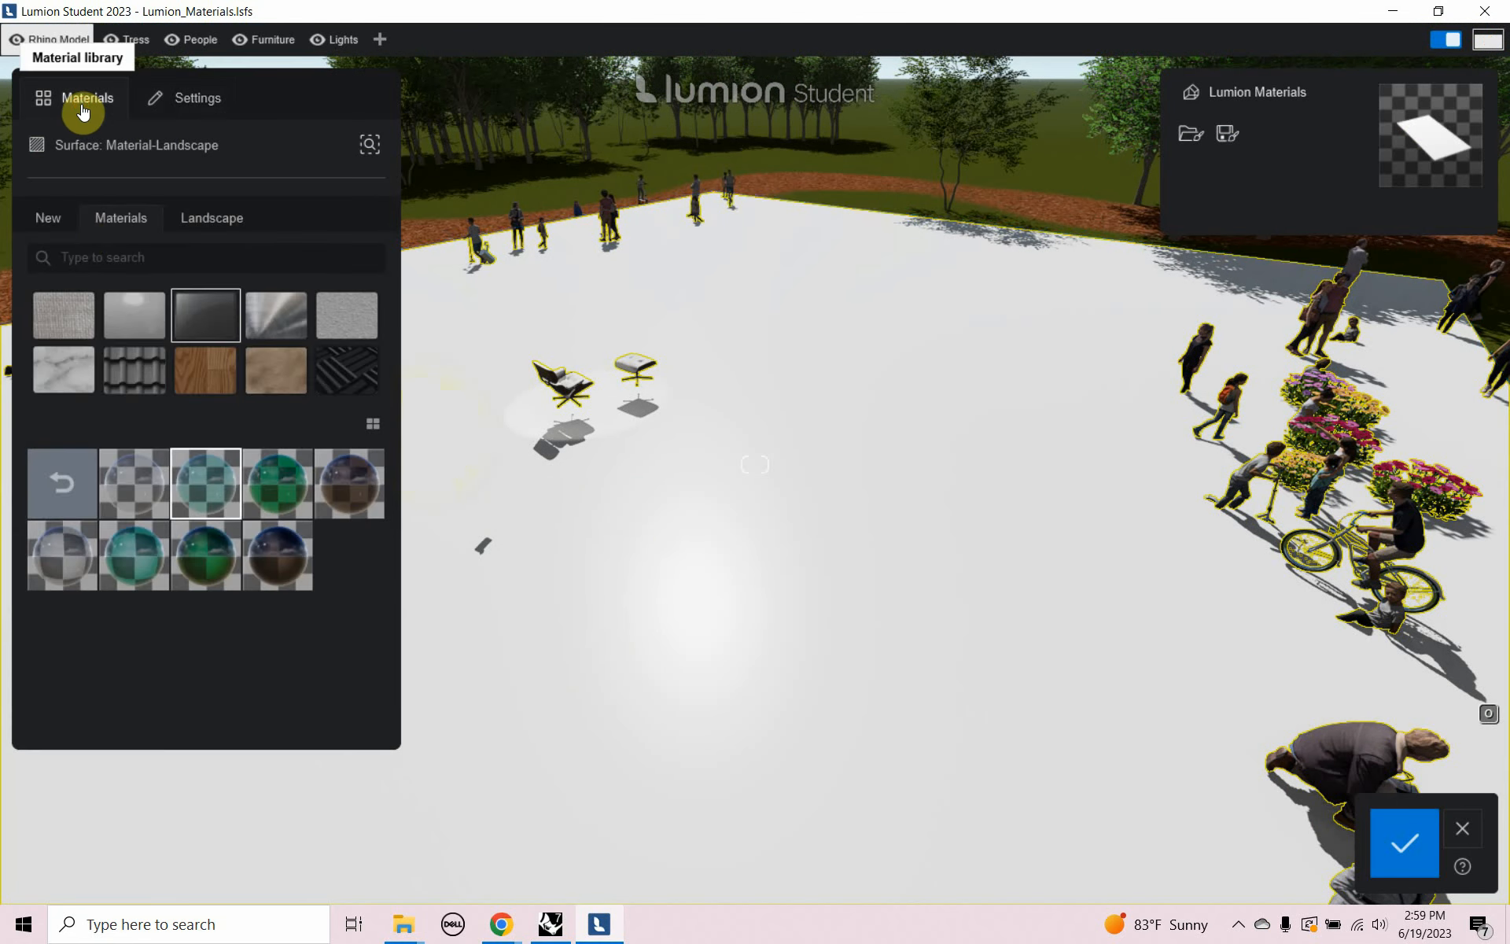
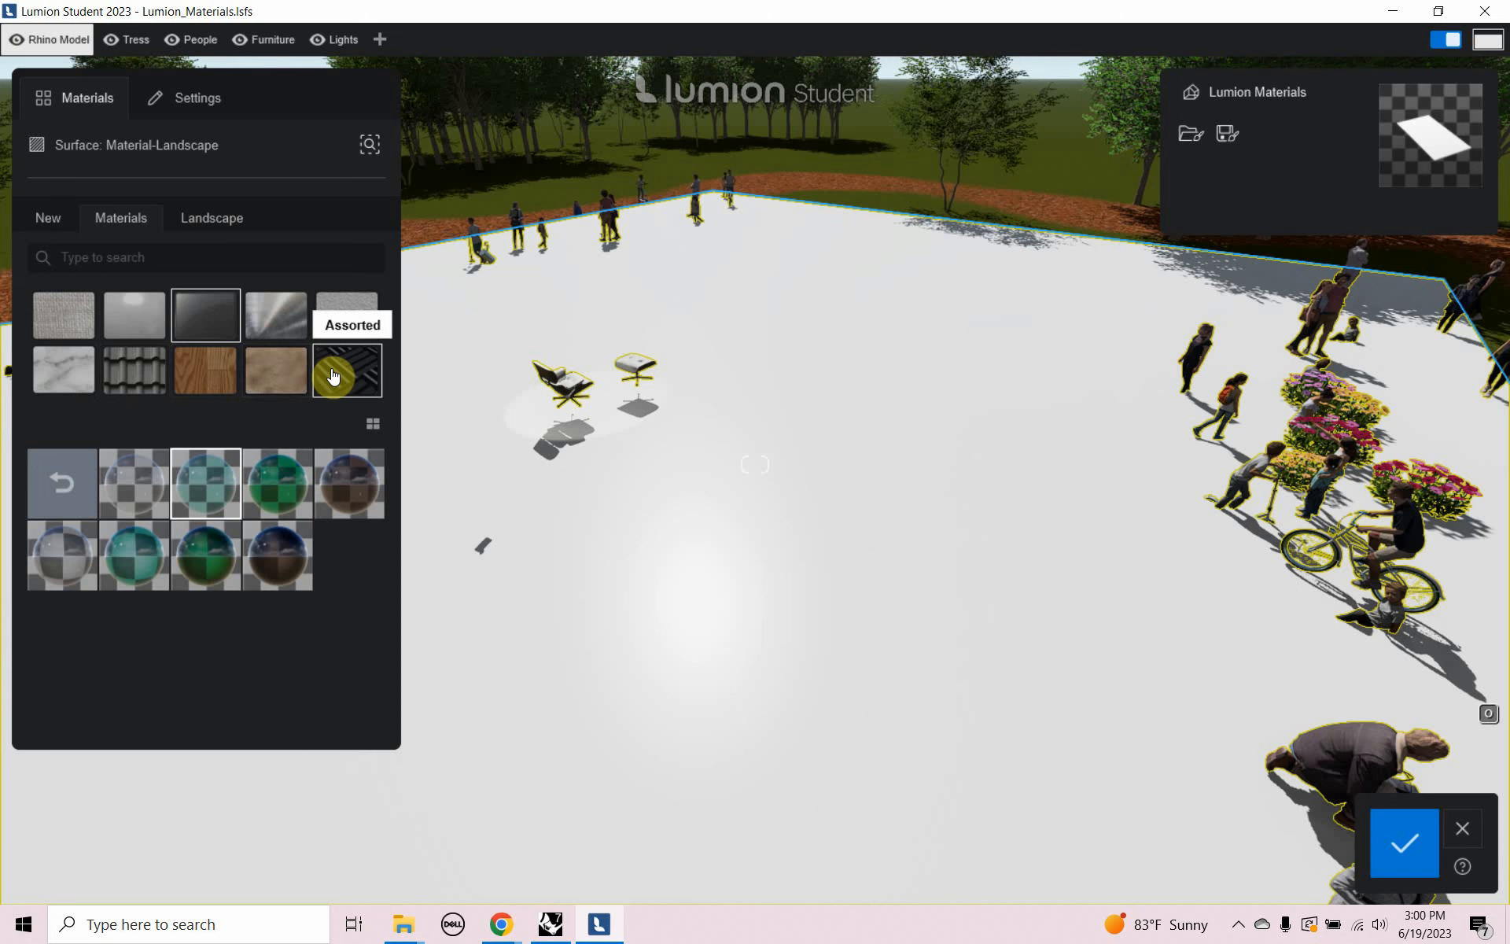
pyautogui.click(214, 227)
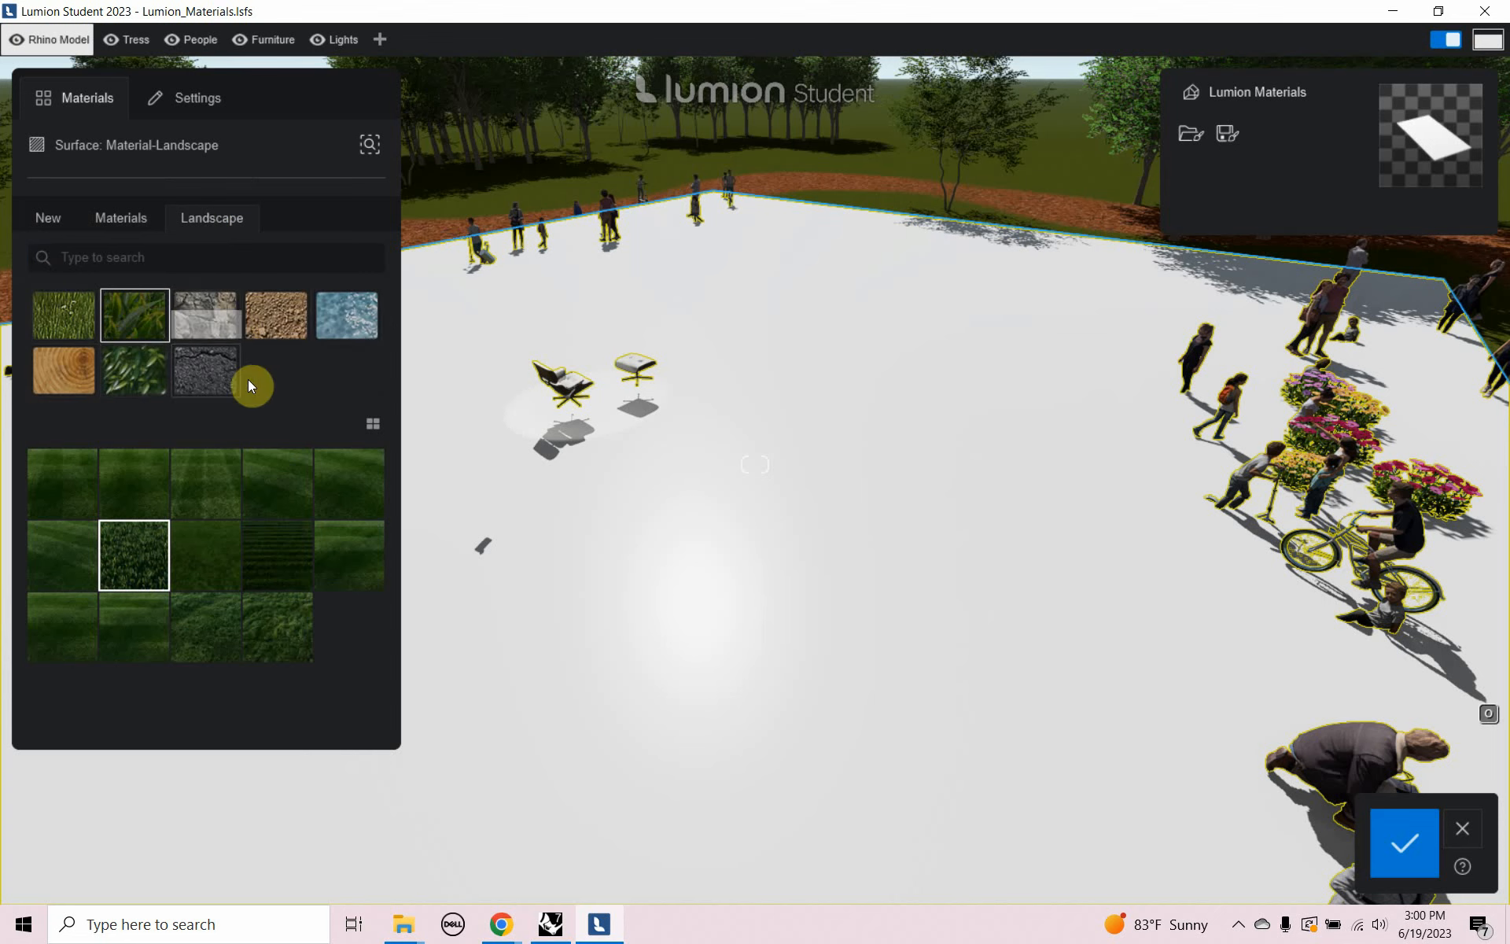
pyautogui.click(145, 312)
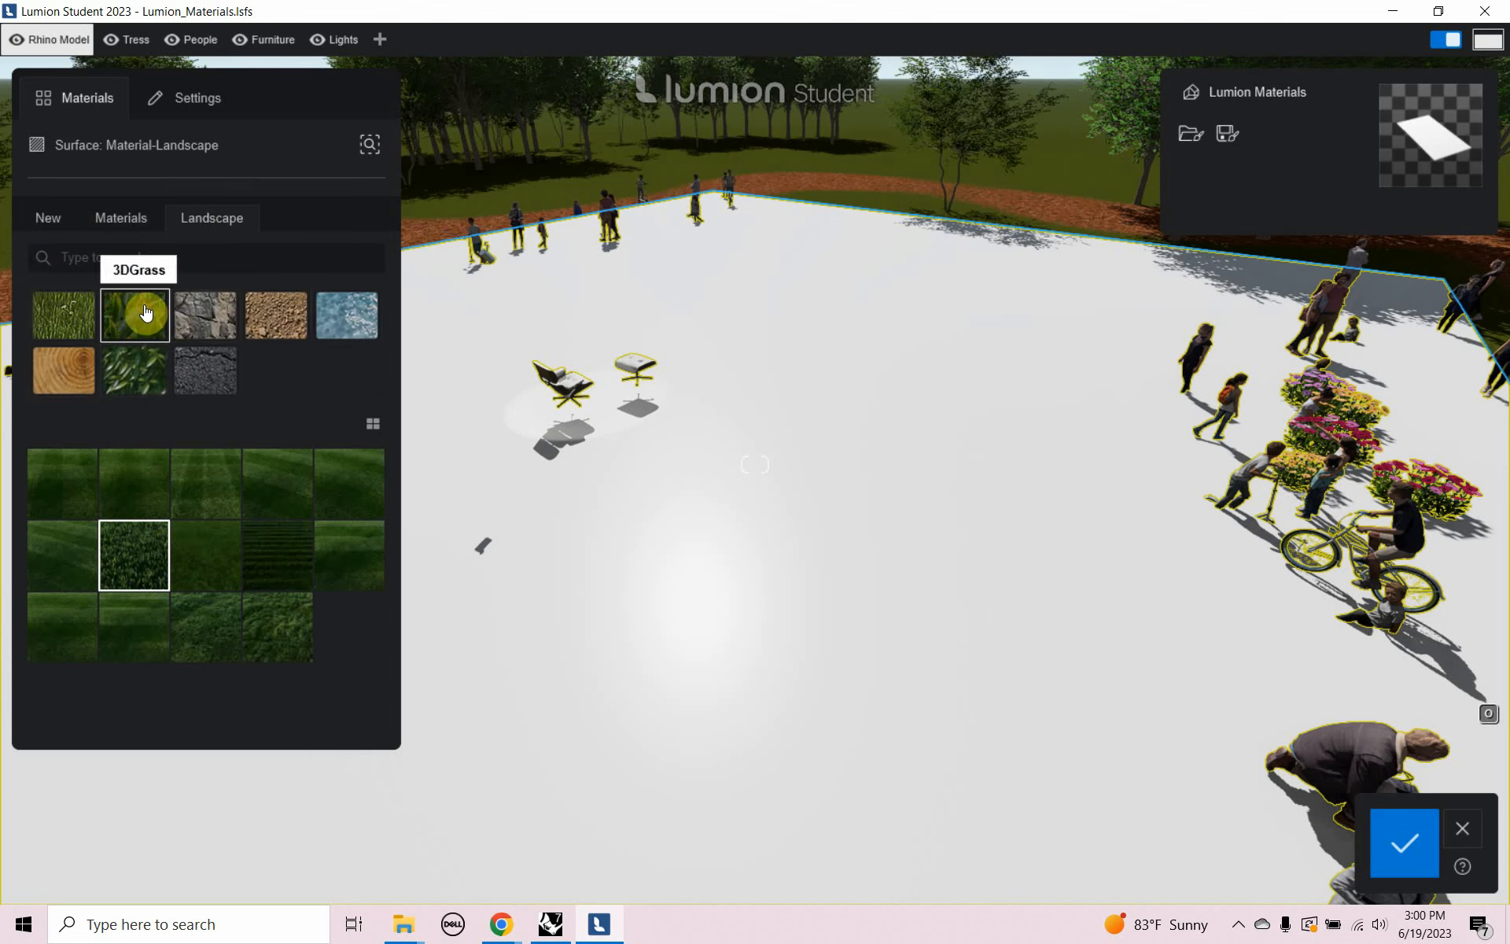
pyautogui.click(134, 554)
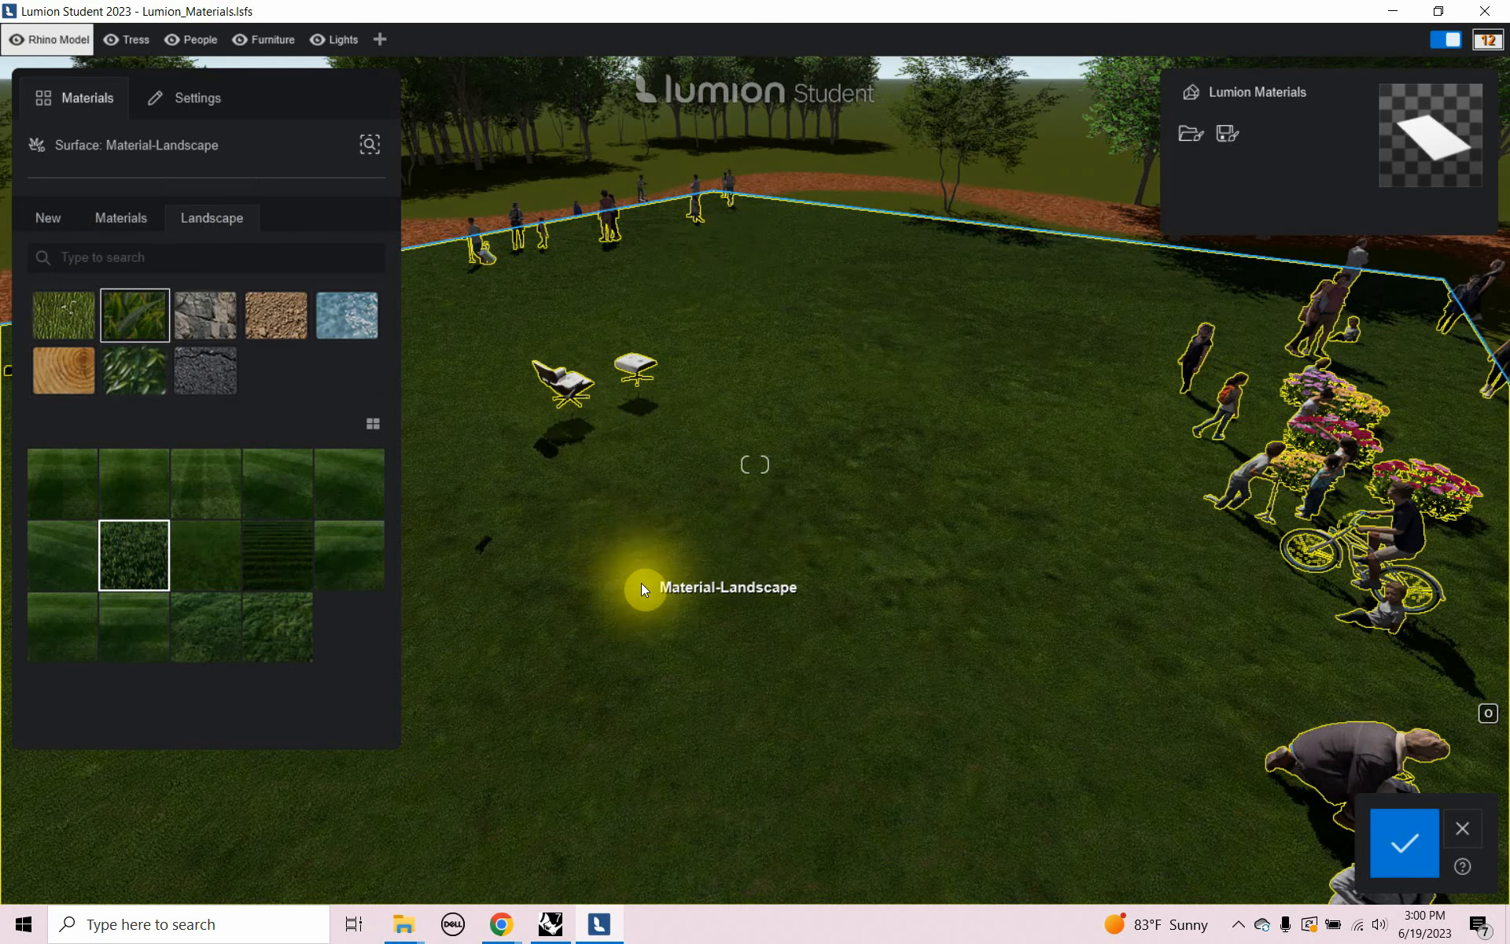
# Open Material-Landscape's grass settings and examine the 3D grass blades up close and from farther away
pyautogui.click(187, 110)
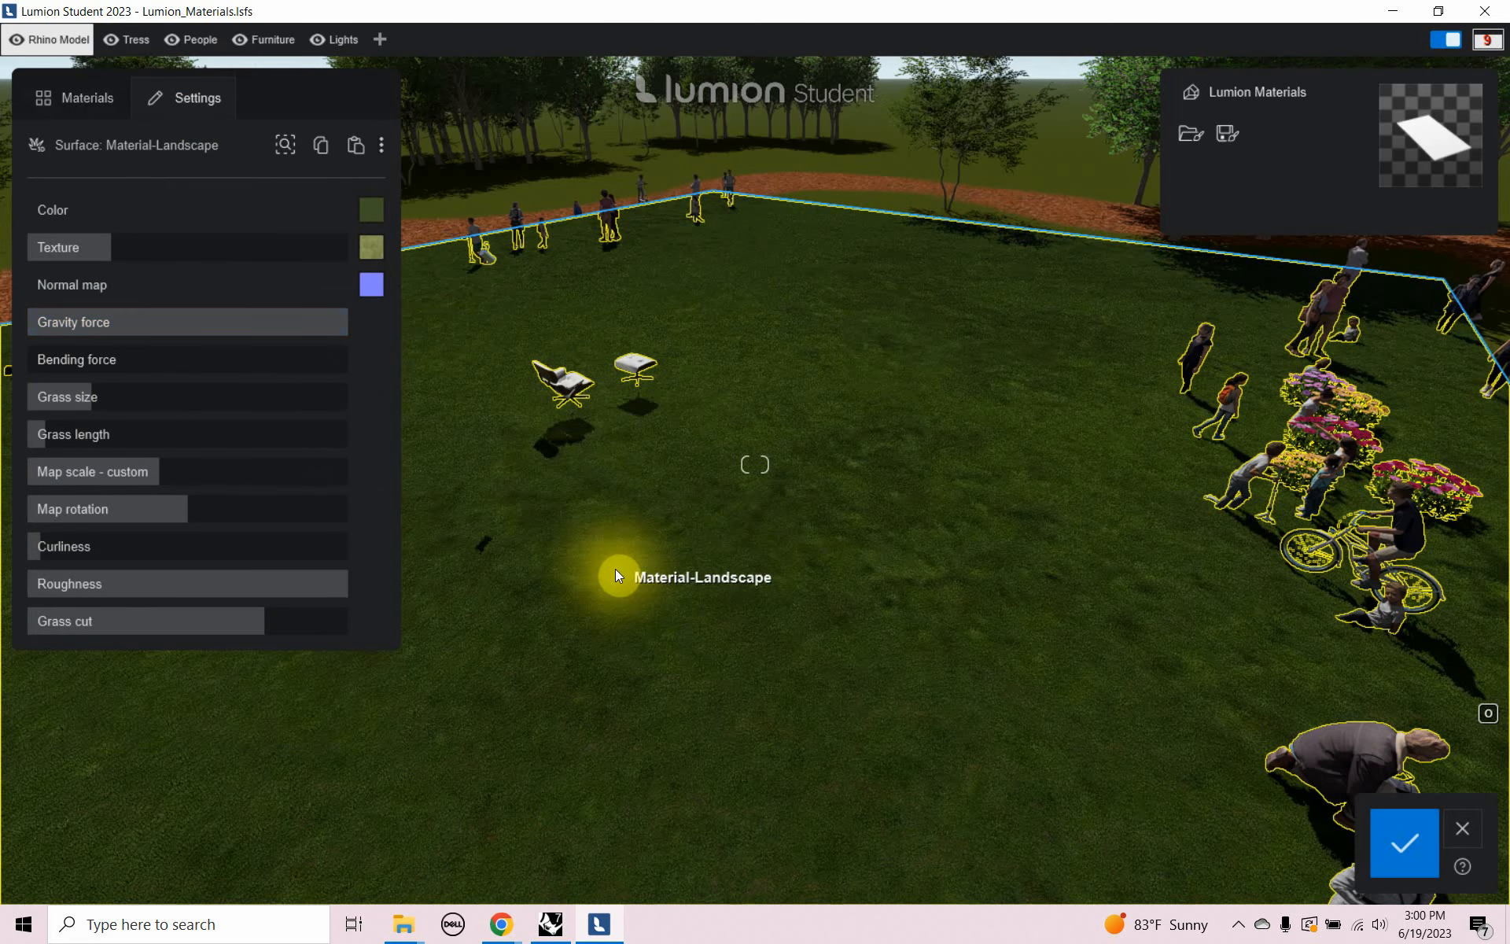
pyautogui.moveTo(656, 590); pyautogui.dragTo(559, 694, button='right')
pyautogui.scroll(8, 555, 689)
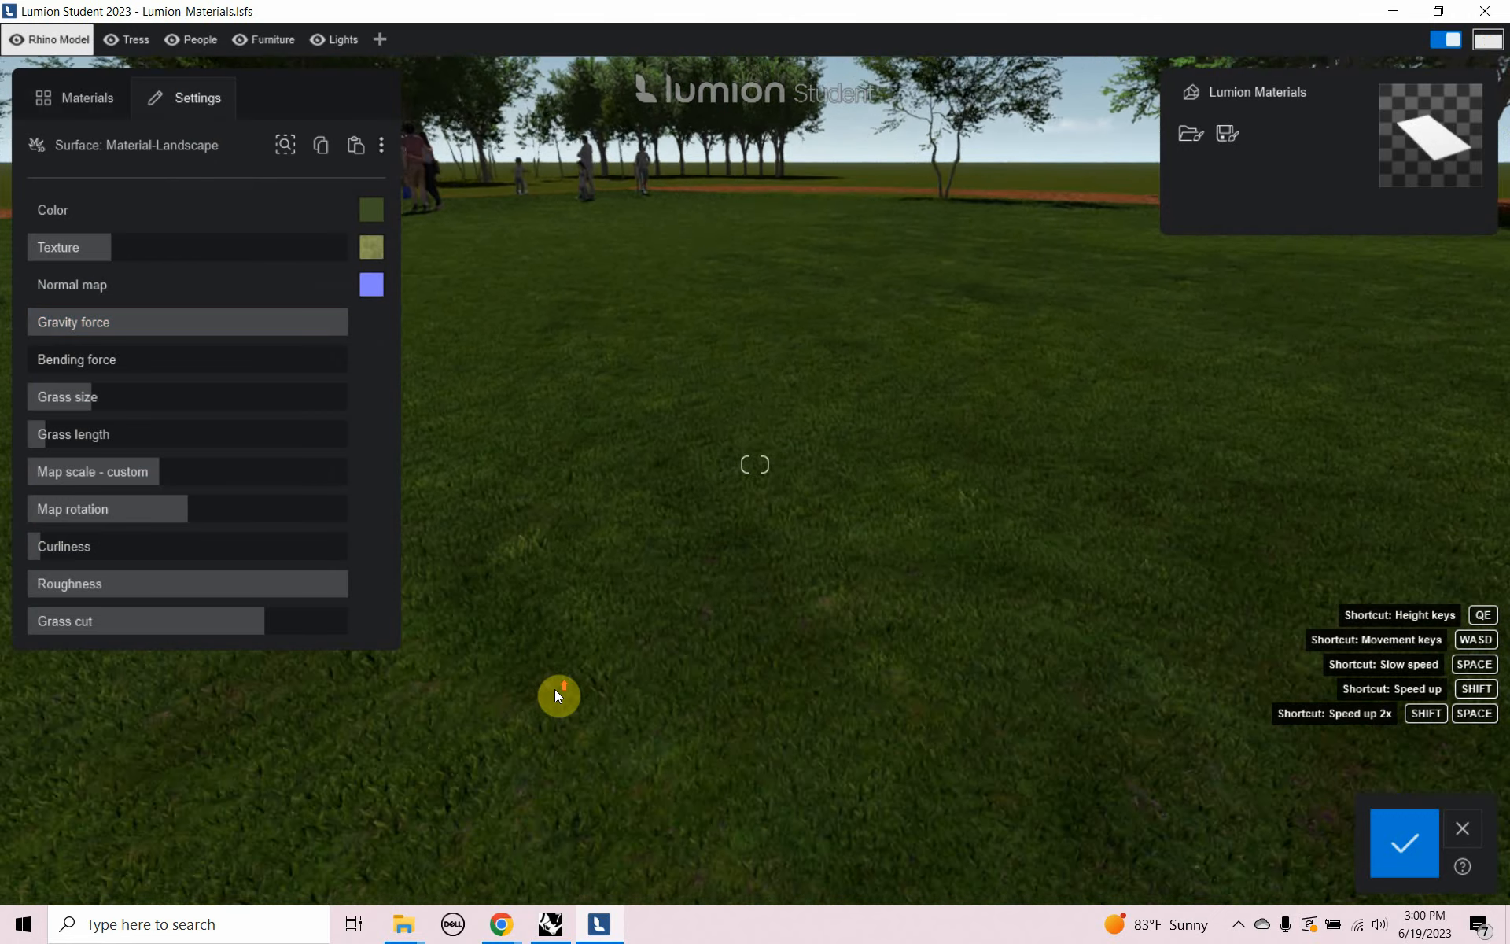
pyautogui.scroll(3, 554, 688)
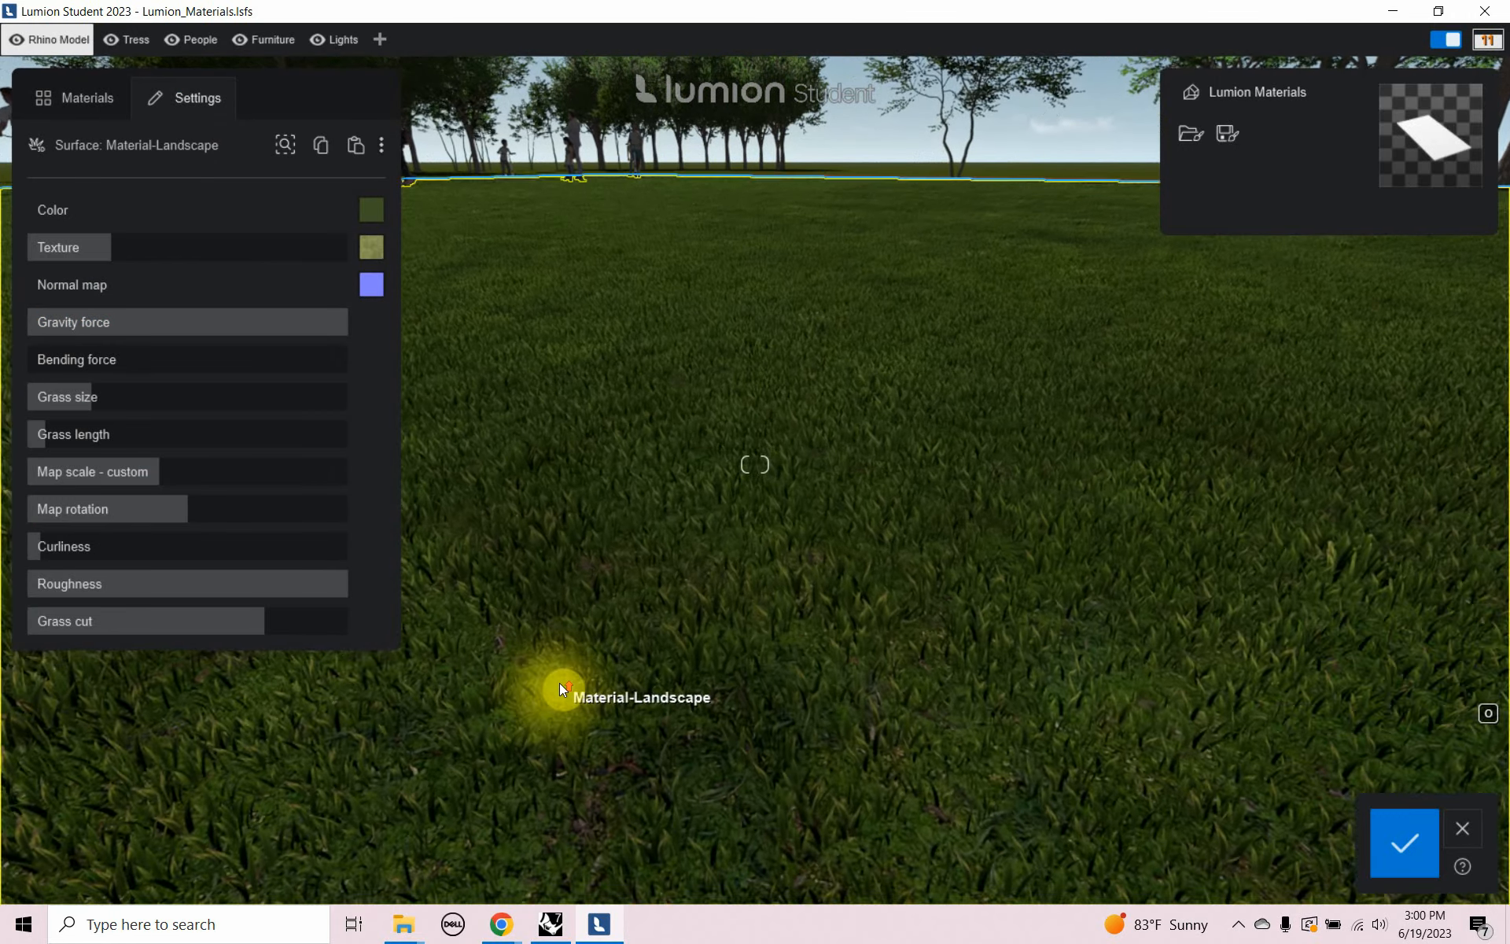
pyautogui.scroll(3, 559, 681)
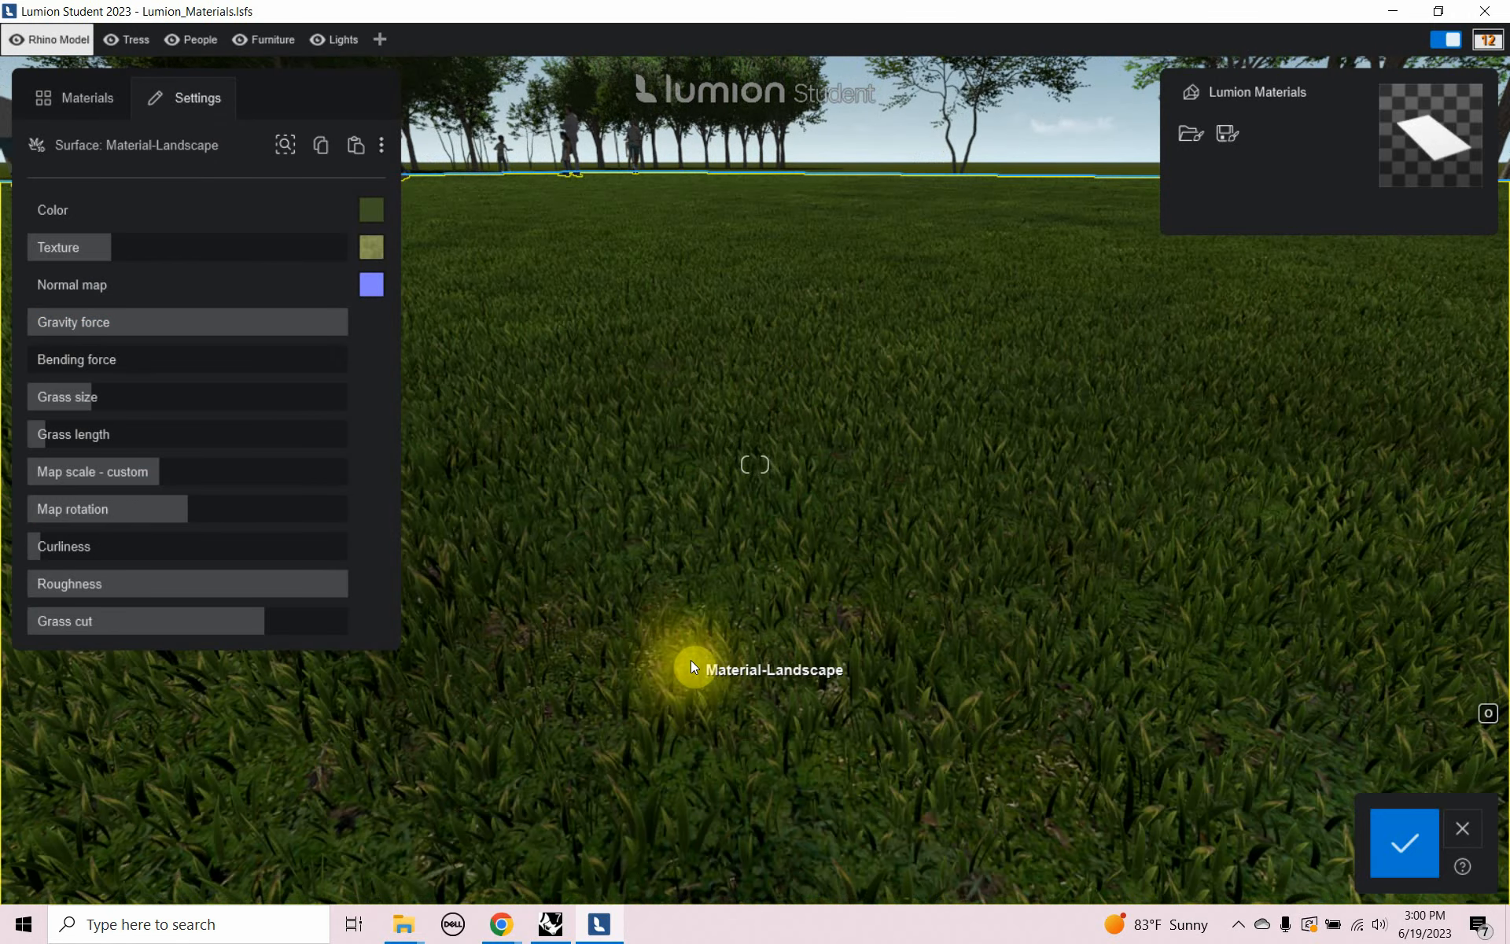
pyautogui.scroll(2, 692, 660)
pyautogui.scroll(-3, 692, 658)
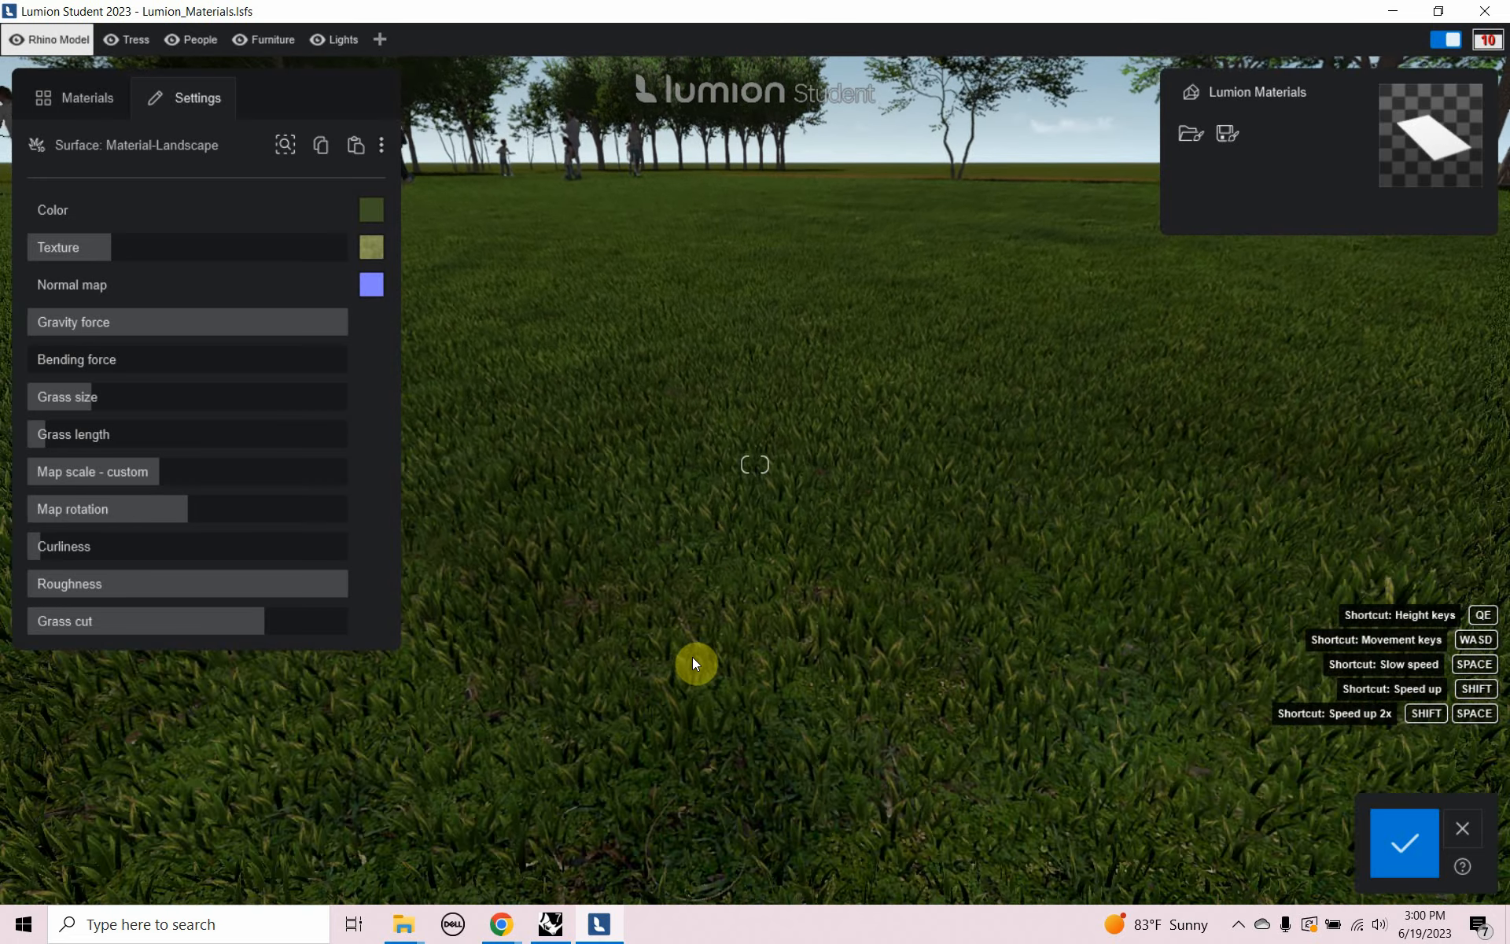
pyautogui.scroll(-3, 681, 676)
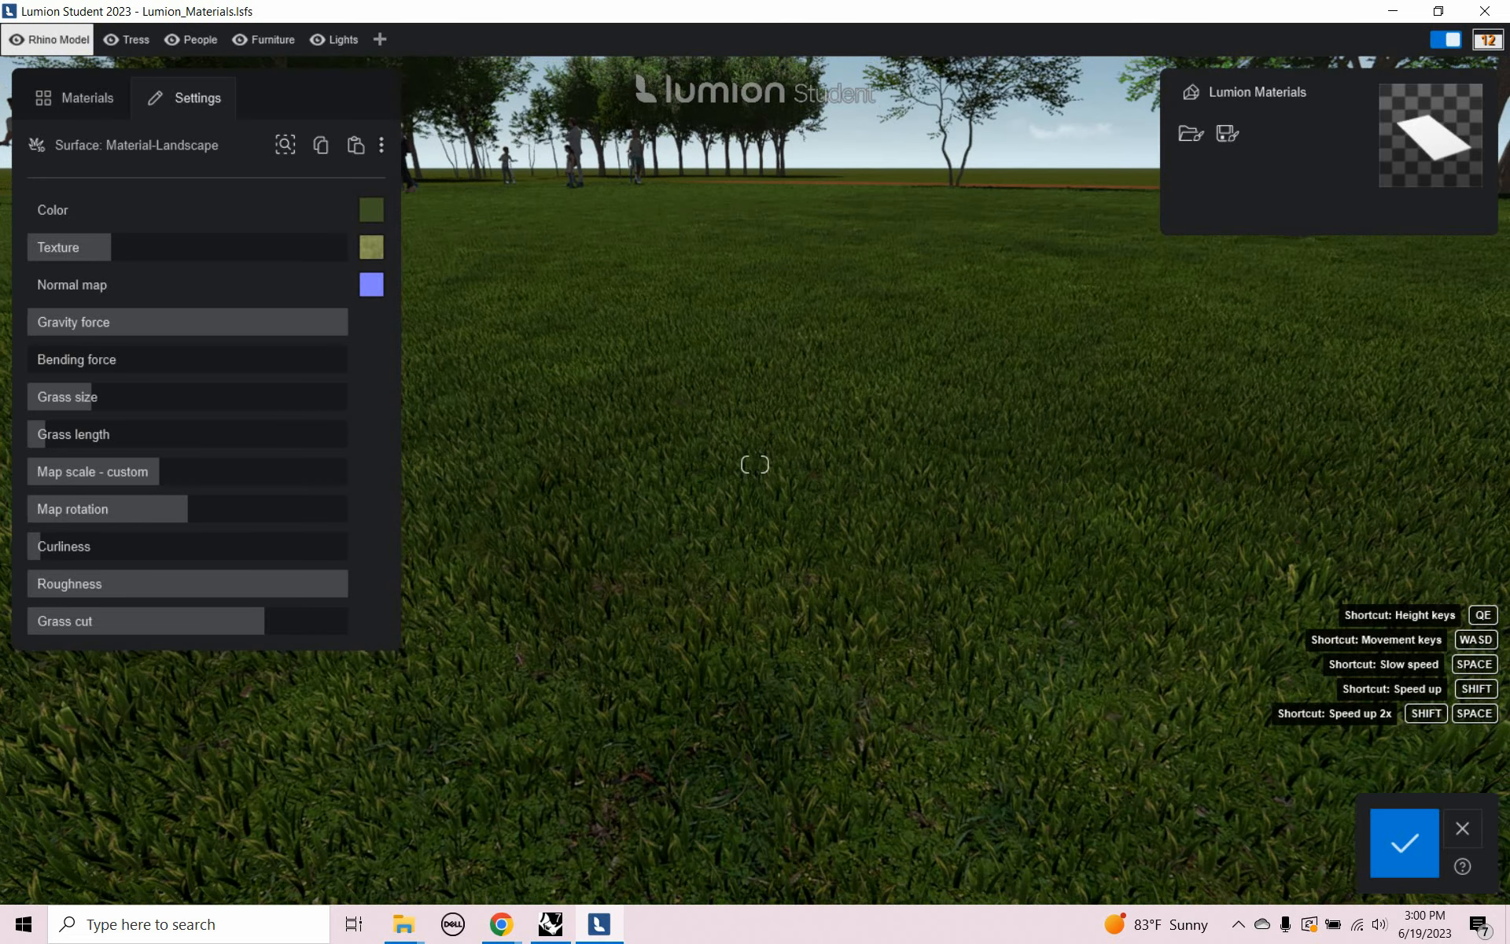
pyautogui.scroll(-3, 681, 678)
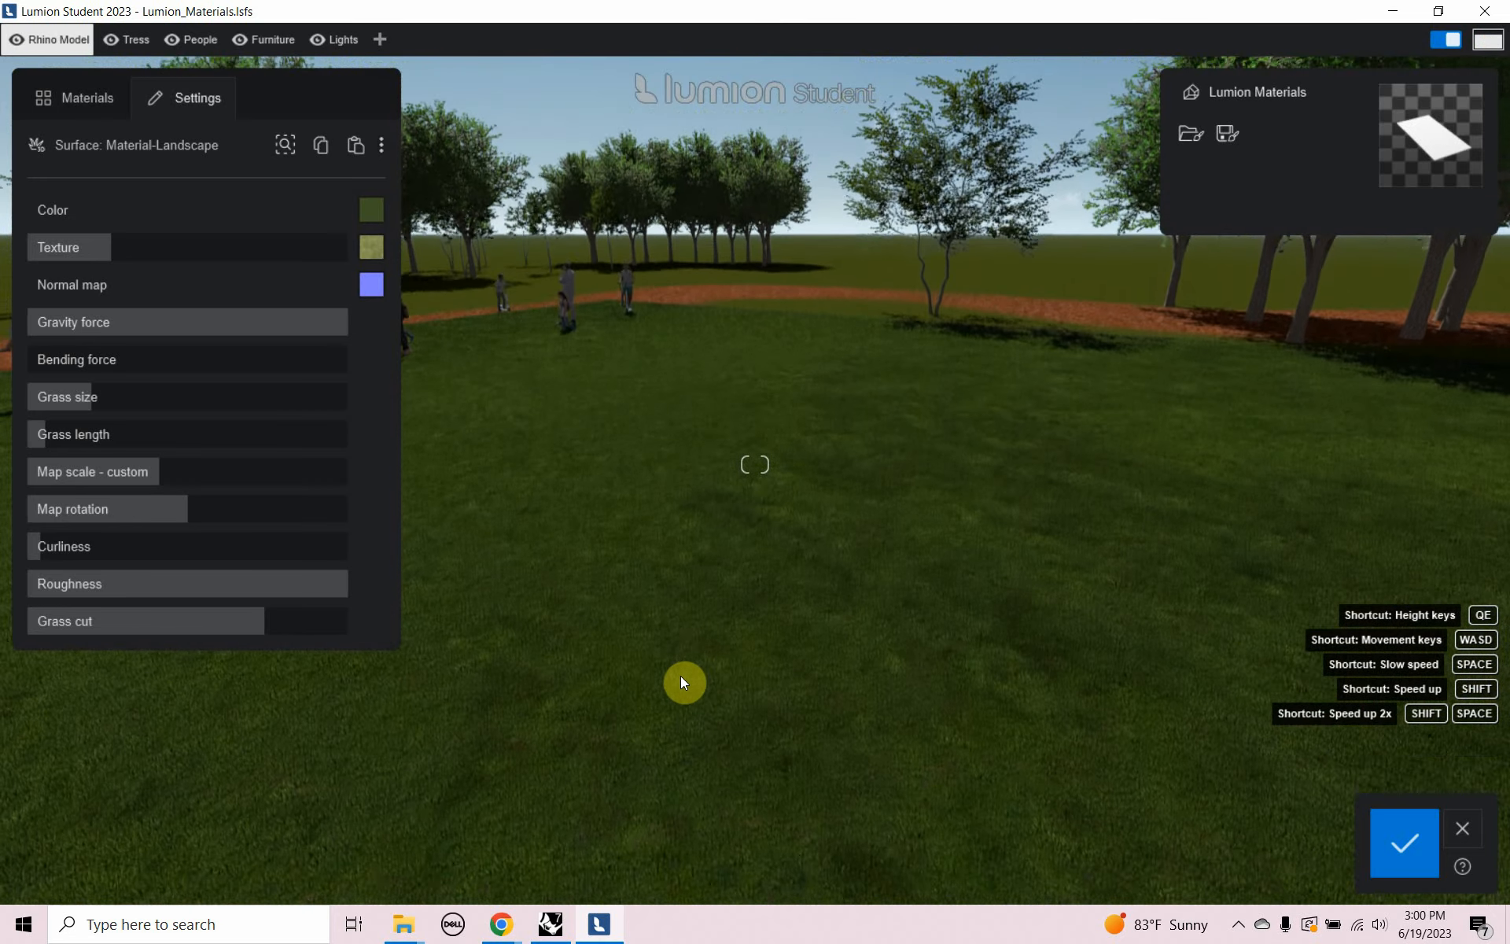
# View the grass blades close to the ground, switch to Rhino and show all hidden objects
pyautogui.scroll(3, 681, 682)
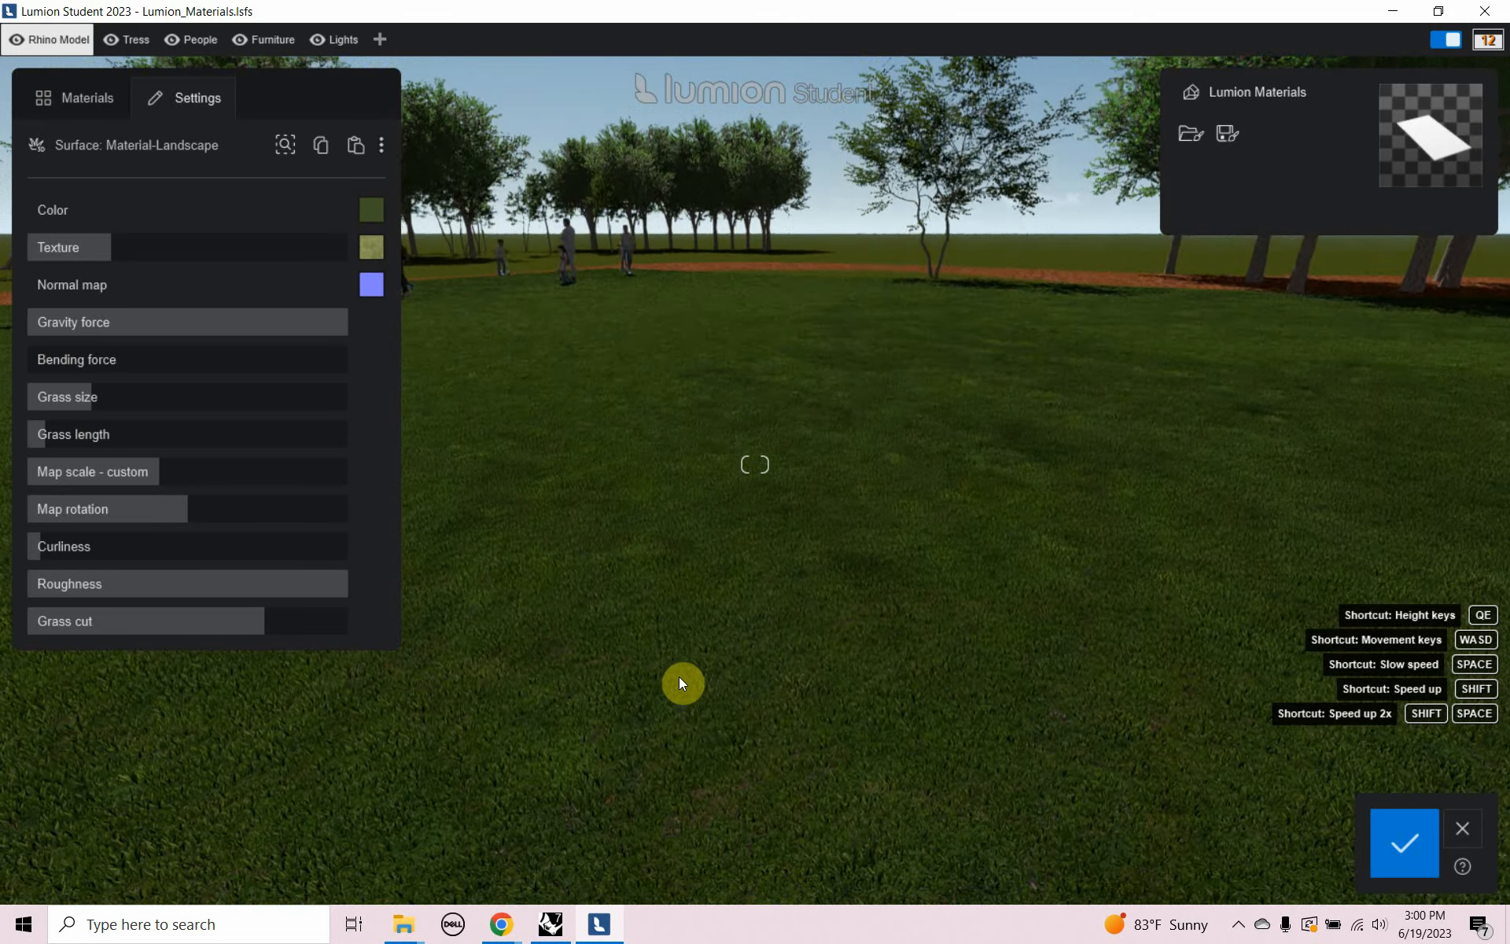
pyautogui.scroll(2, 681, 683)
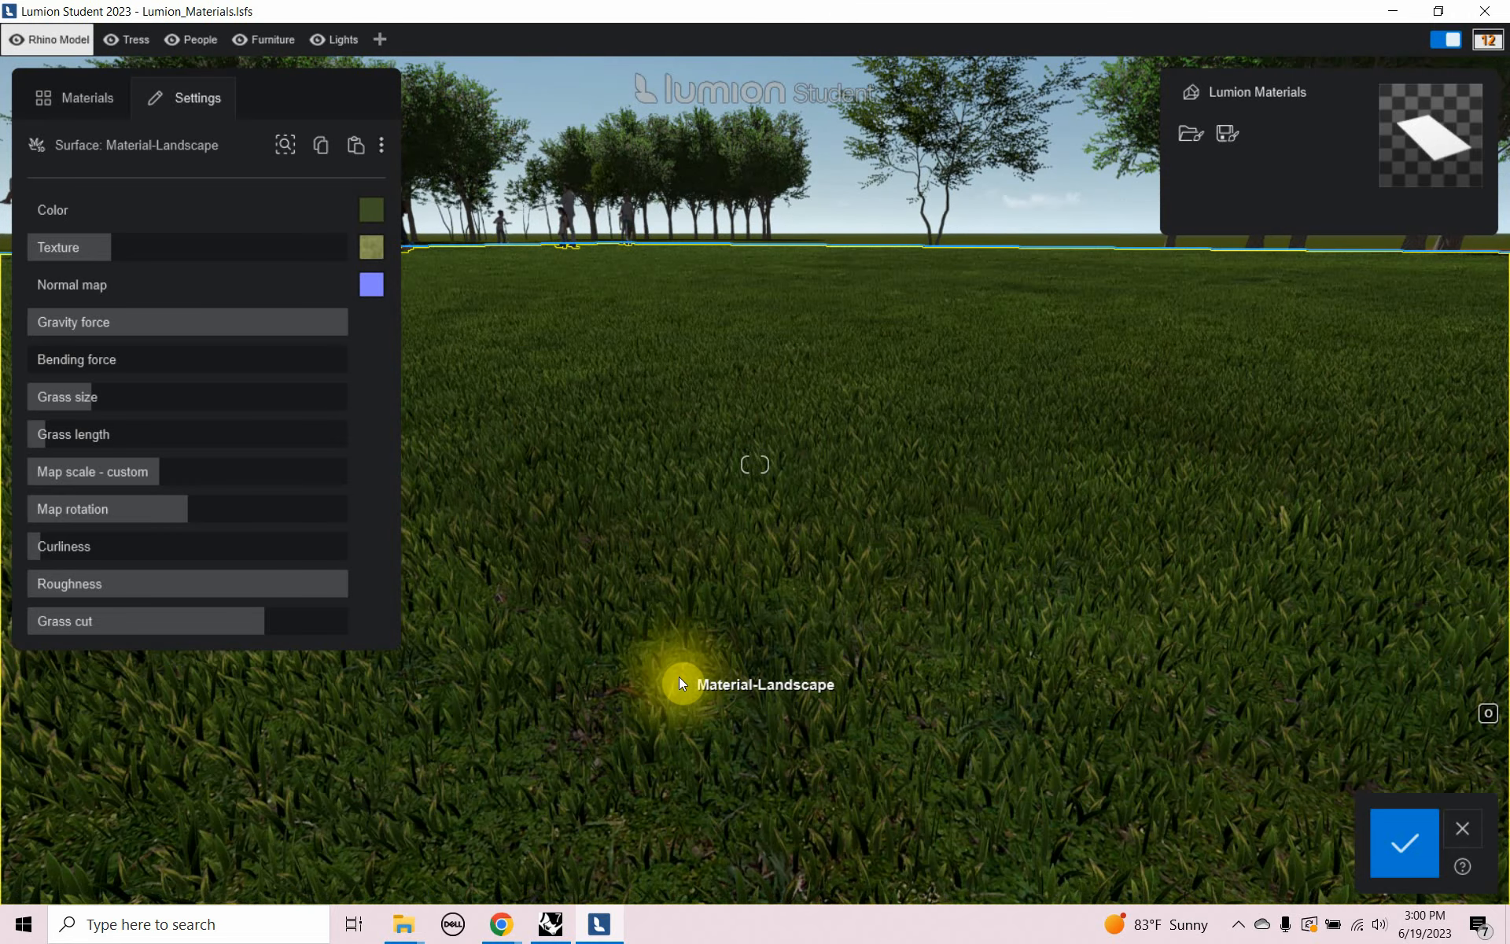
pyautogui.click(549, 922)
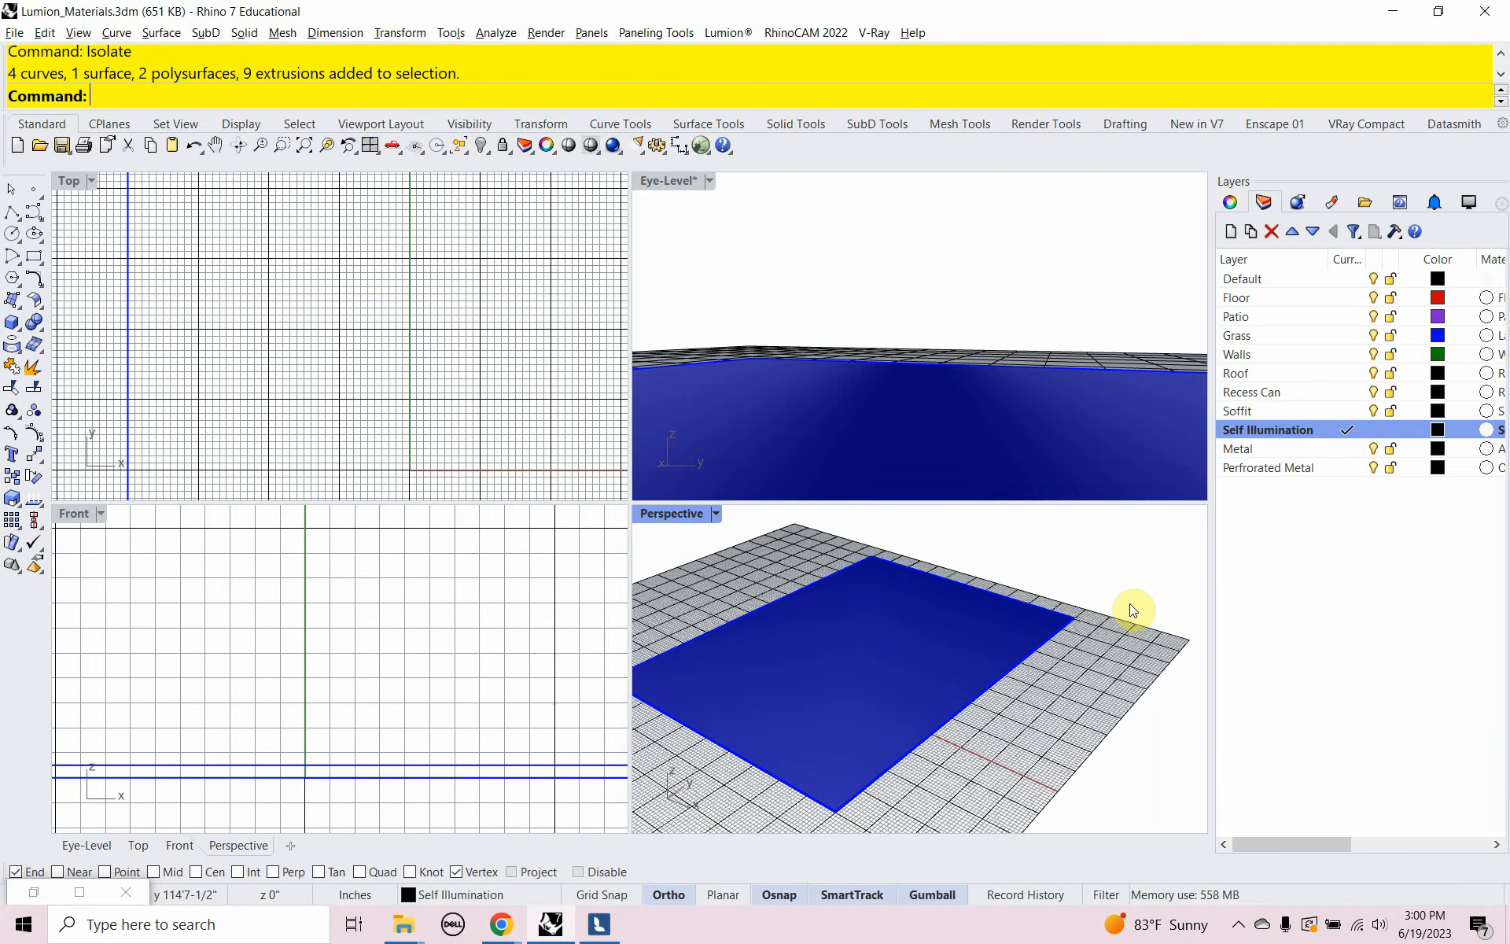
pyautogui.write('Show')
pyautogui.press('Return')
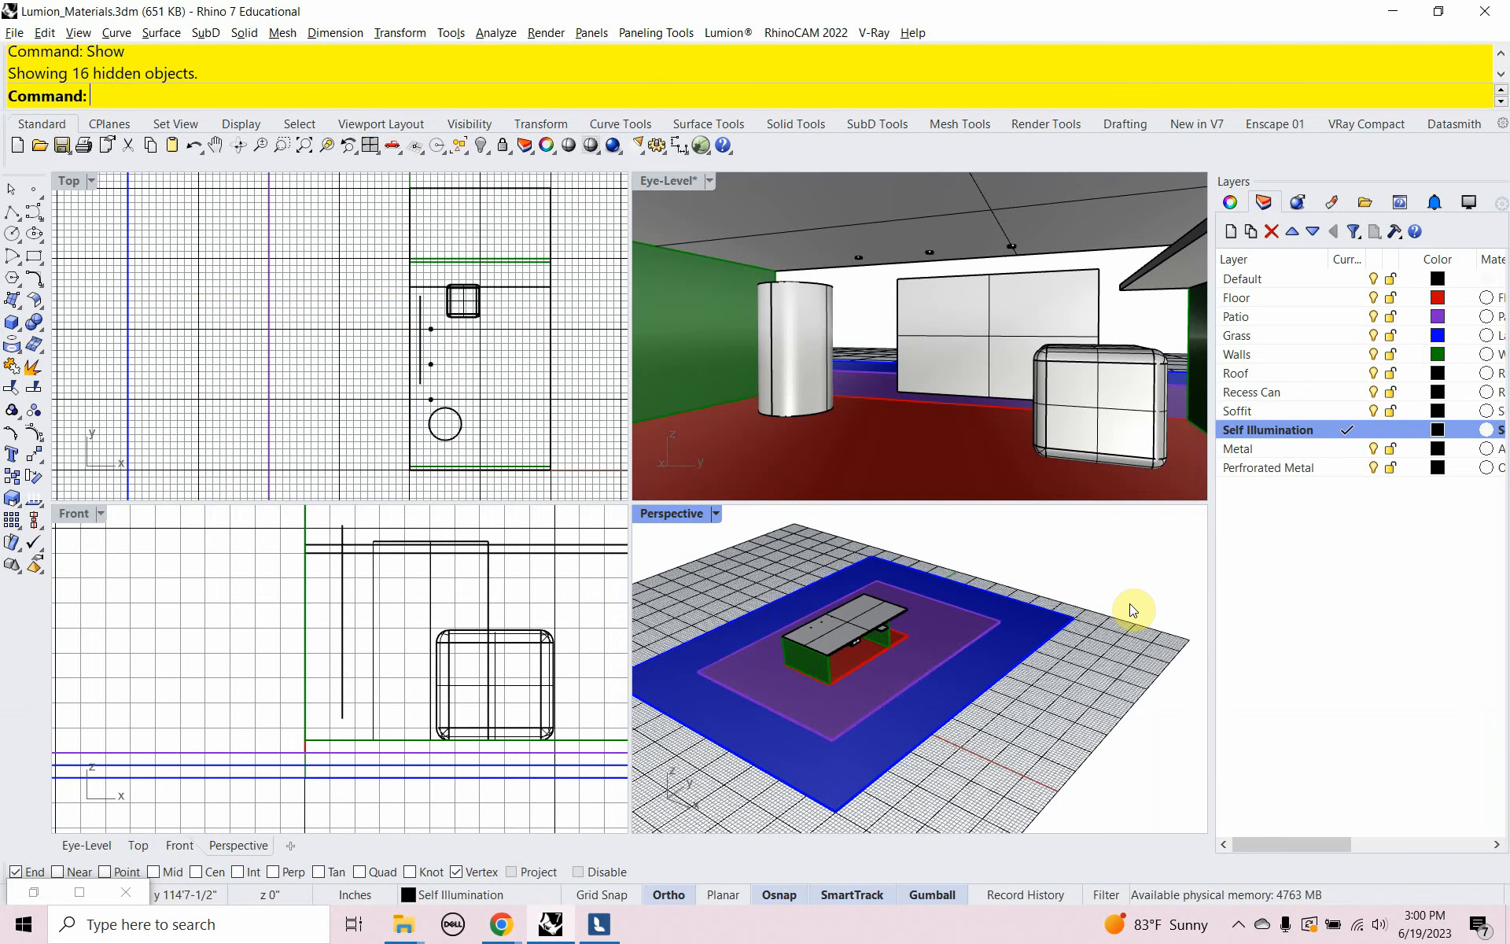
# Isolate the purple patio slab together with the blue grass ground plane and switch back to Lumion
pyautogui.click(913, 671)
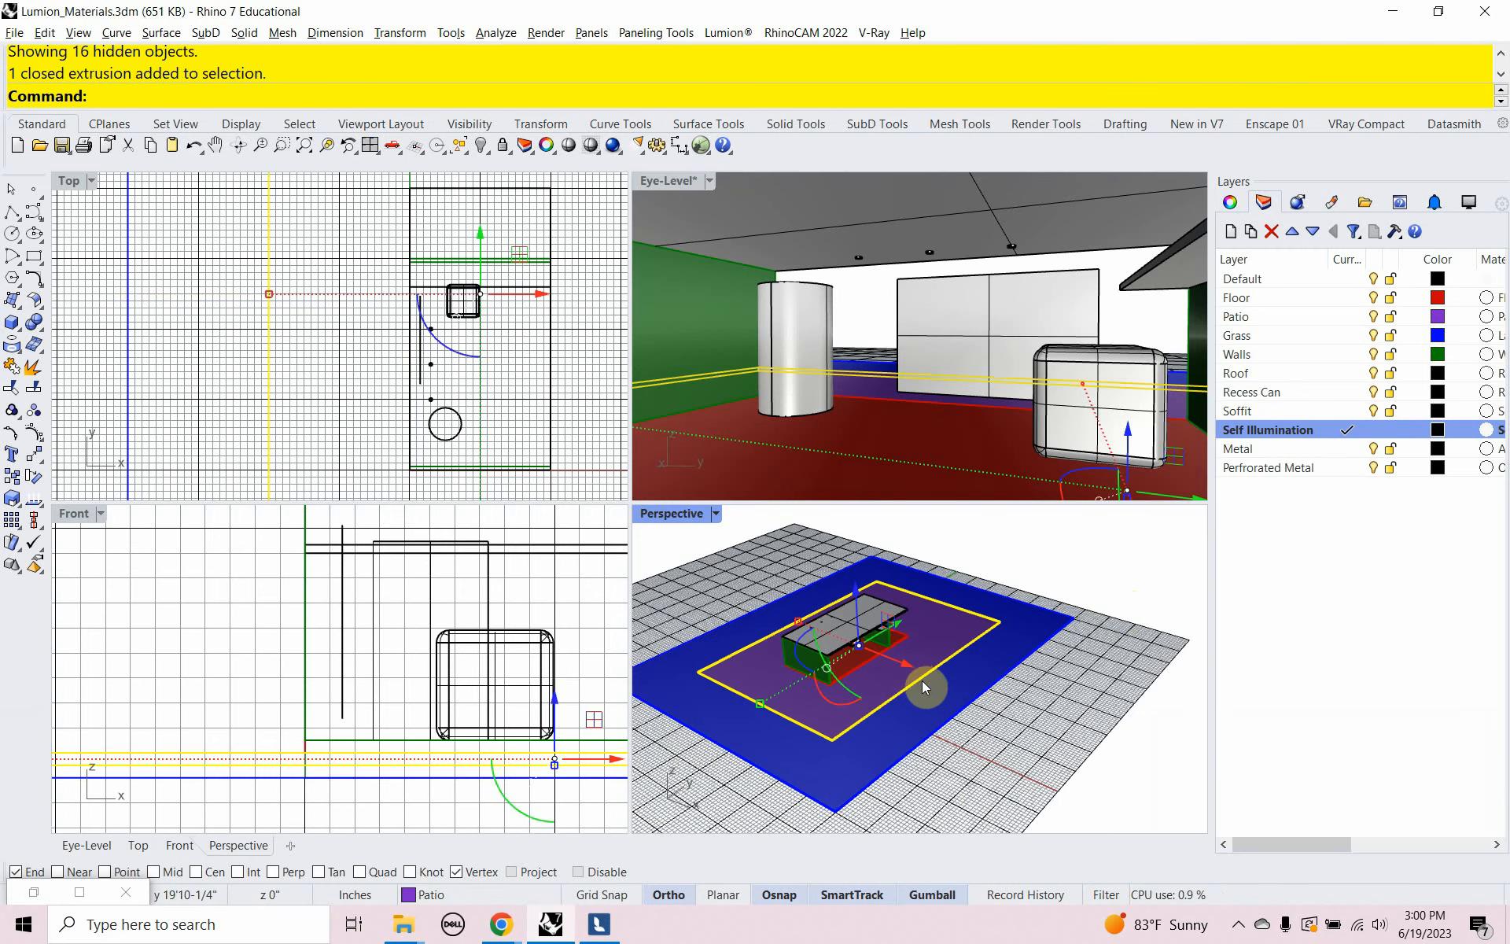
pyautogui.keyDown('shift'); pyautogui.click(946, 698); pyautogui.keyUp('shift')
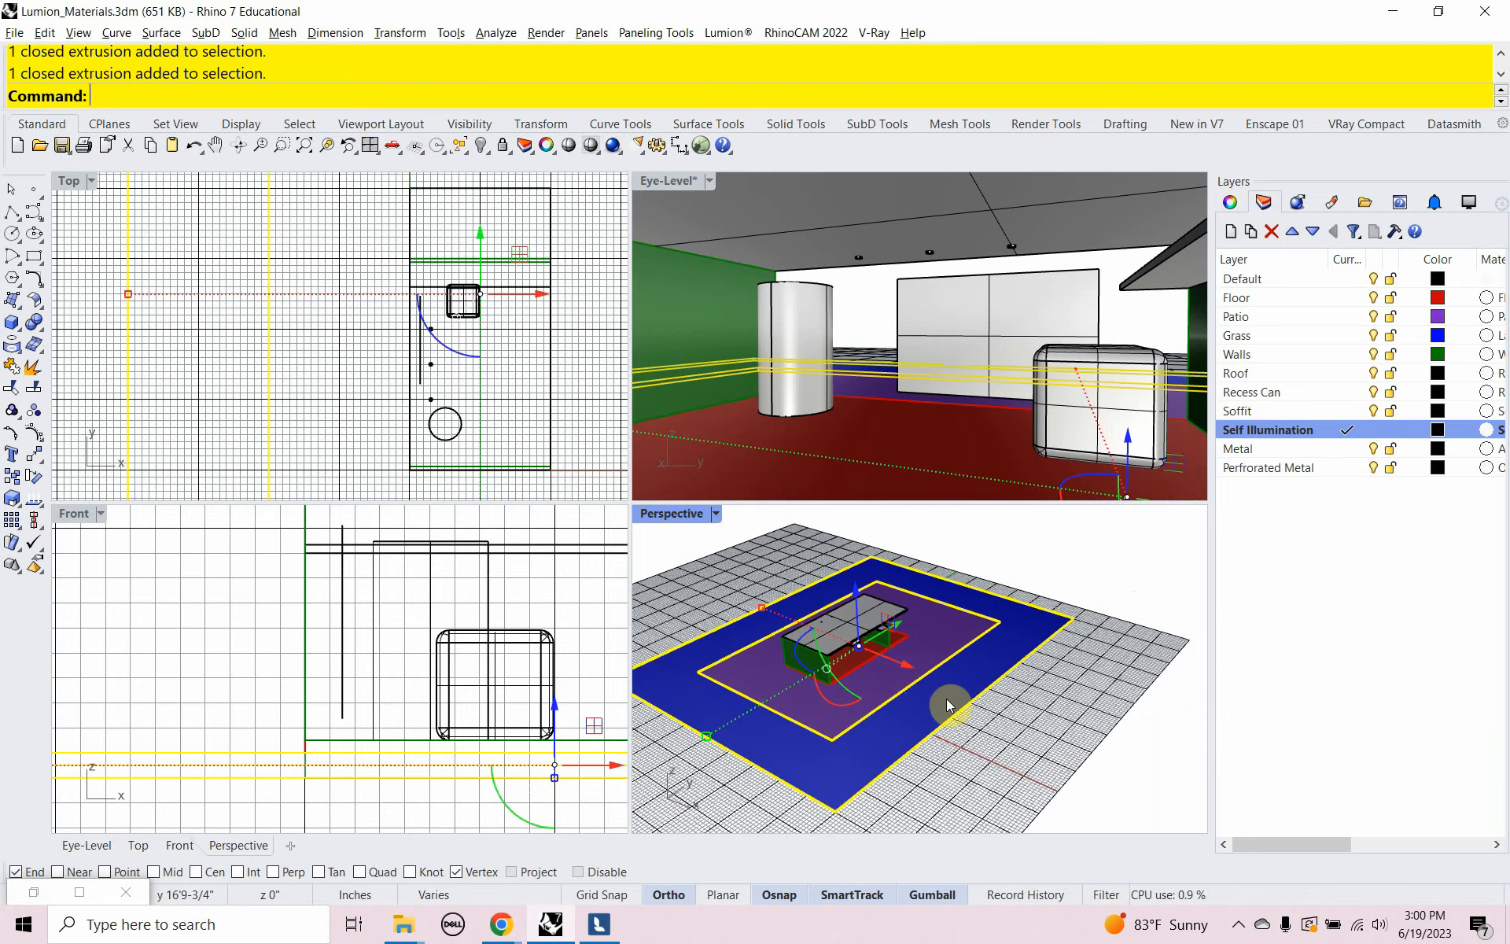
pyautogui.press('Return')
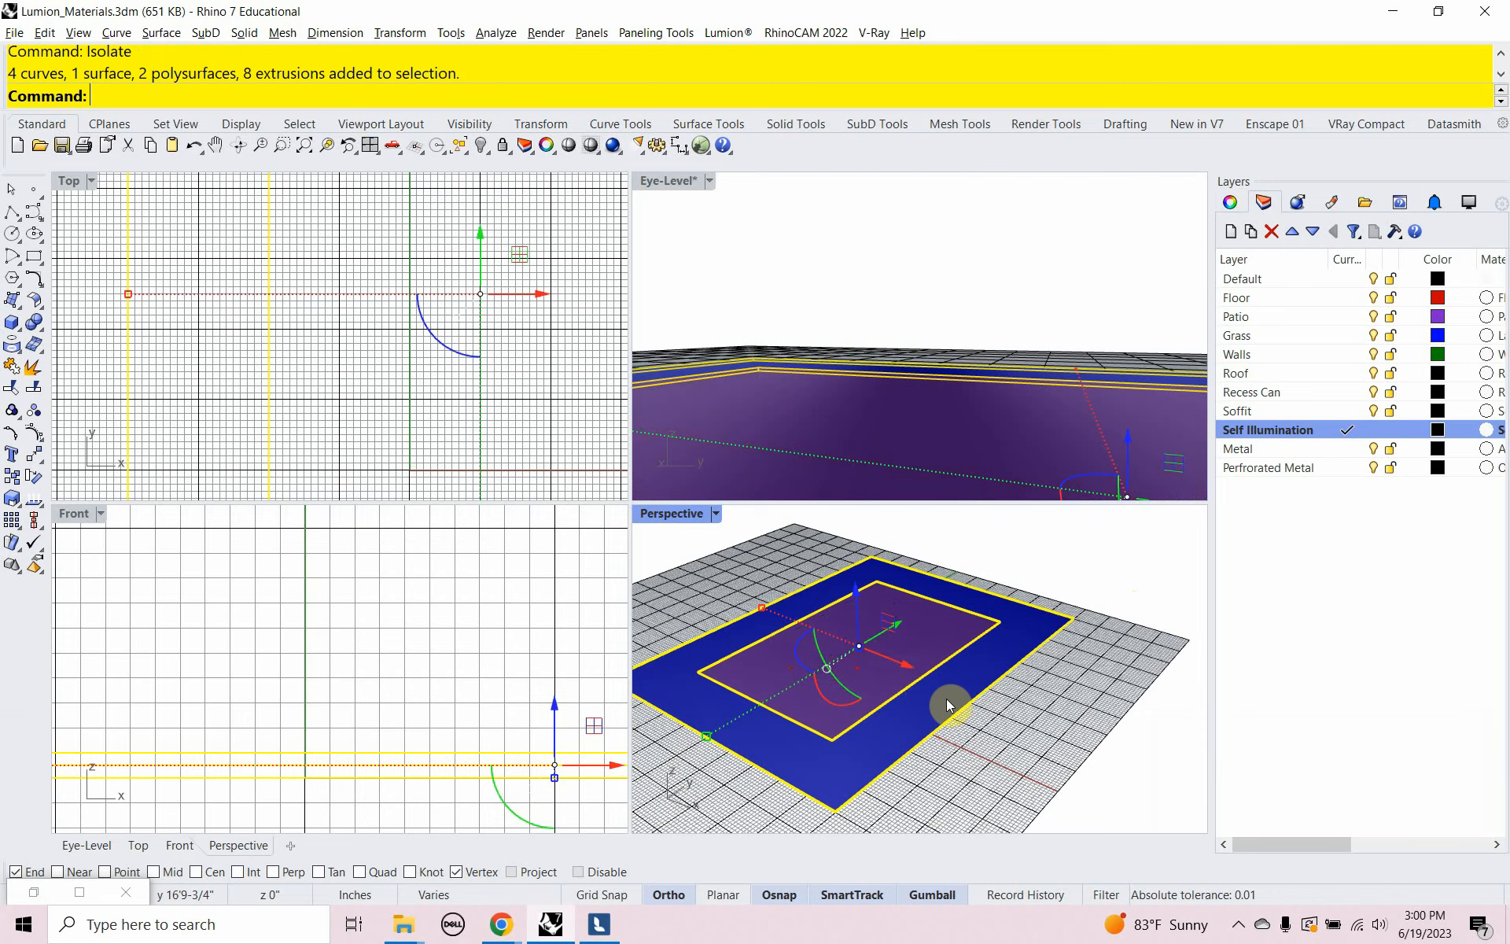
pyautogui.click(599, 924)
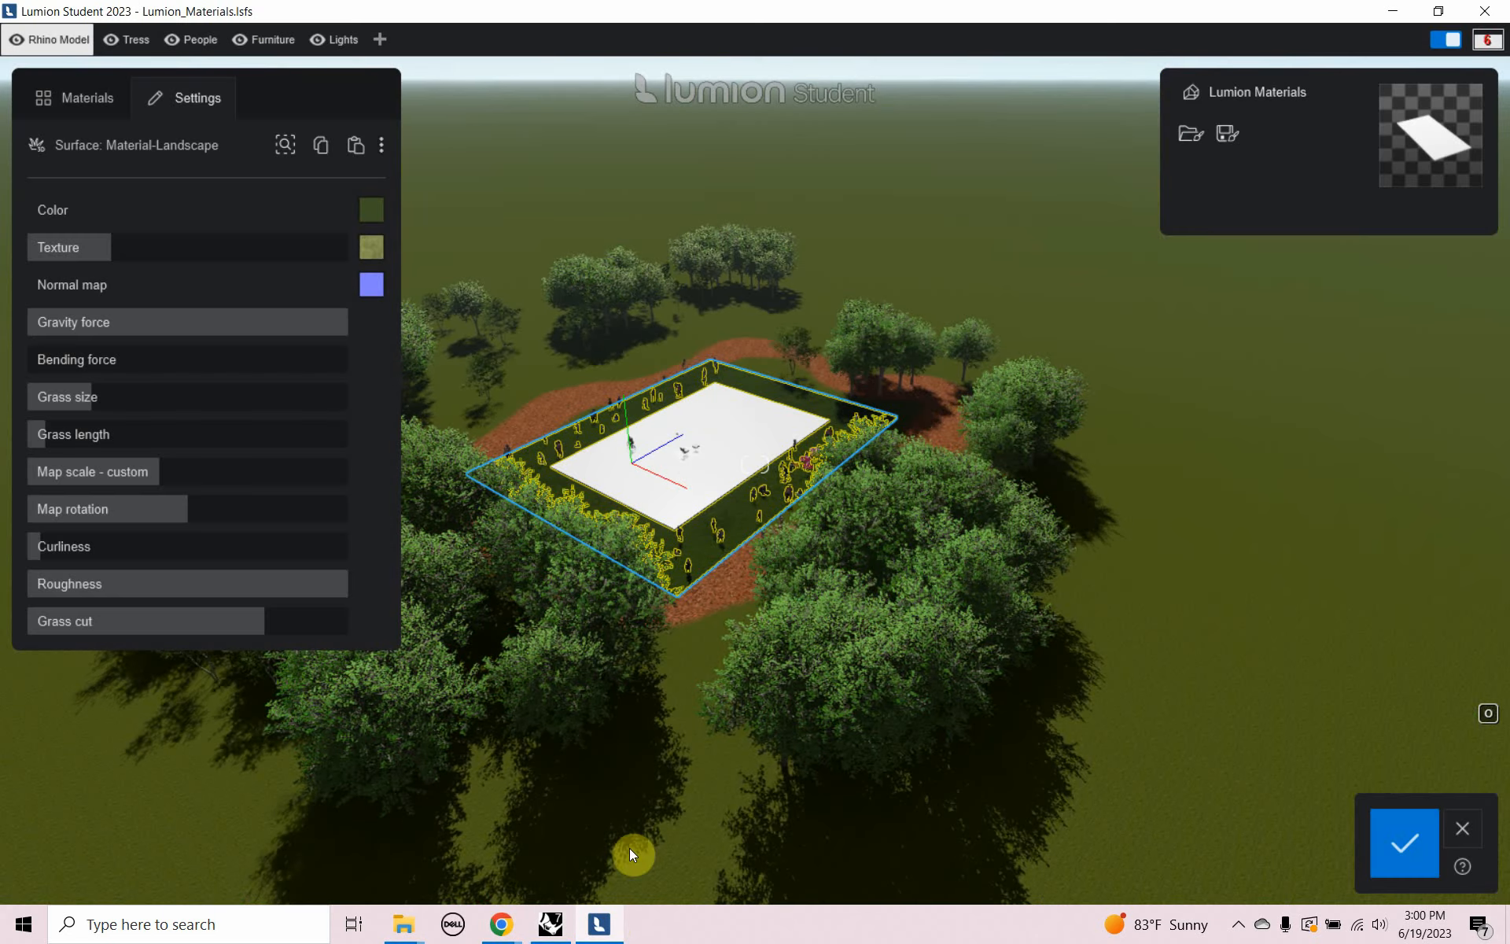
# Raise Material-Landscape's grass length to slightly under half of its range, trying 83% and 51% first
pyautogui.scroll(5, 616, 527)
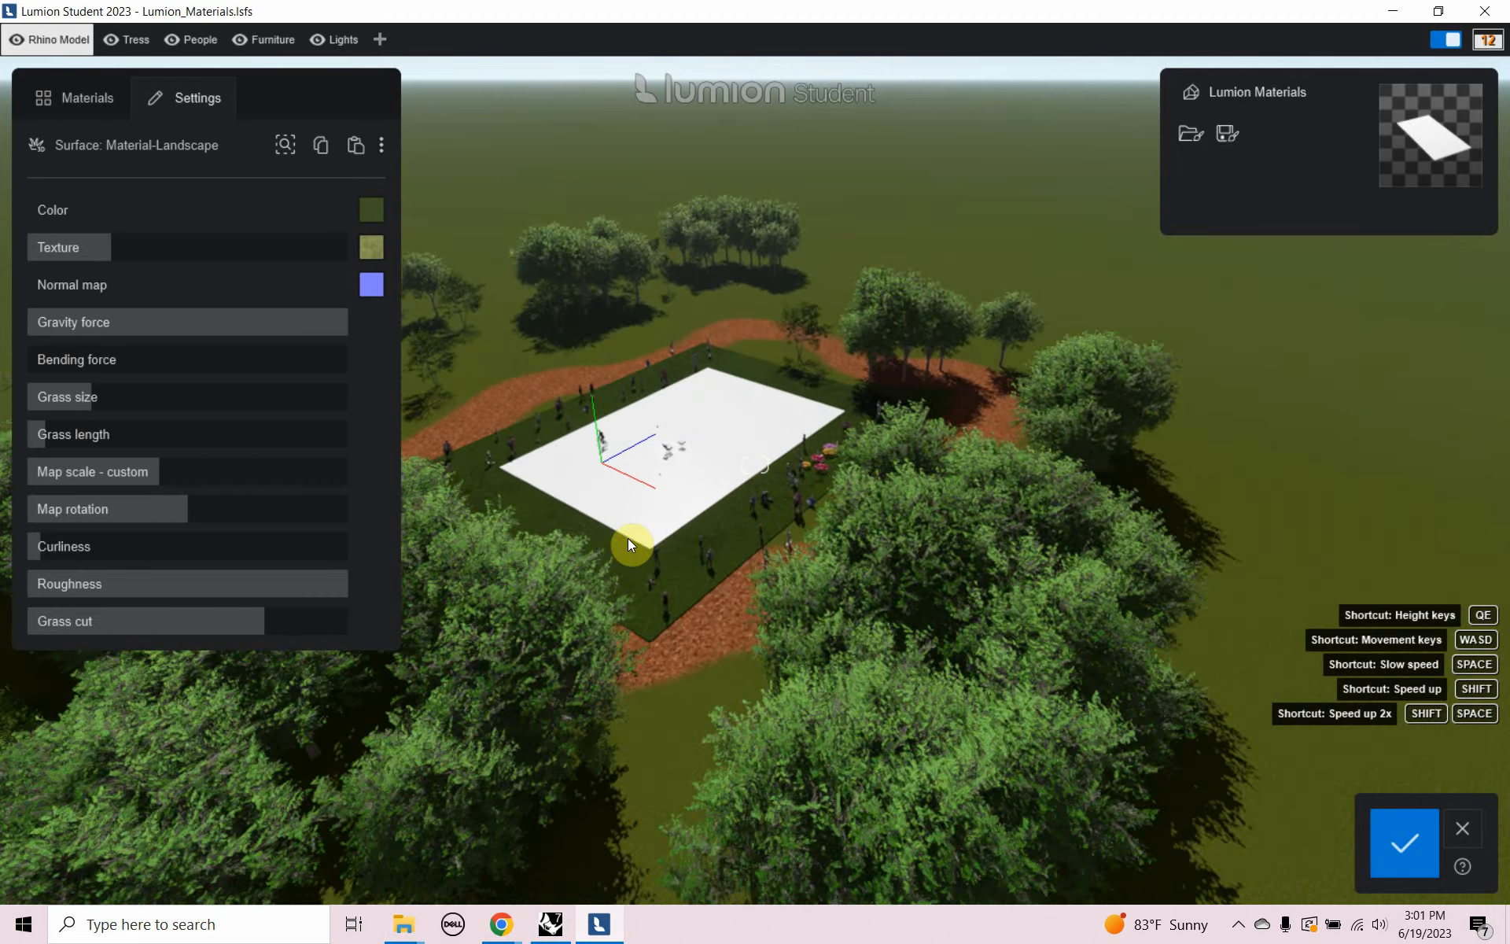
pyautogui.scroll(6, 643, 554)
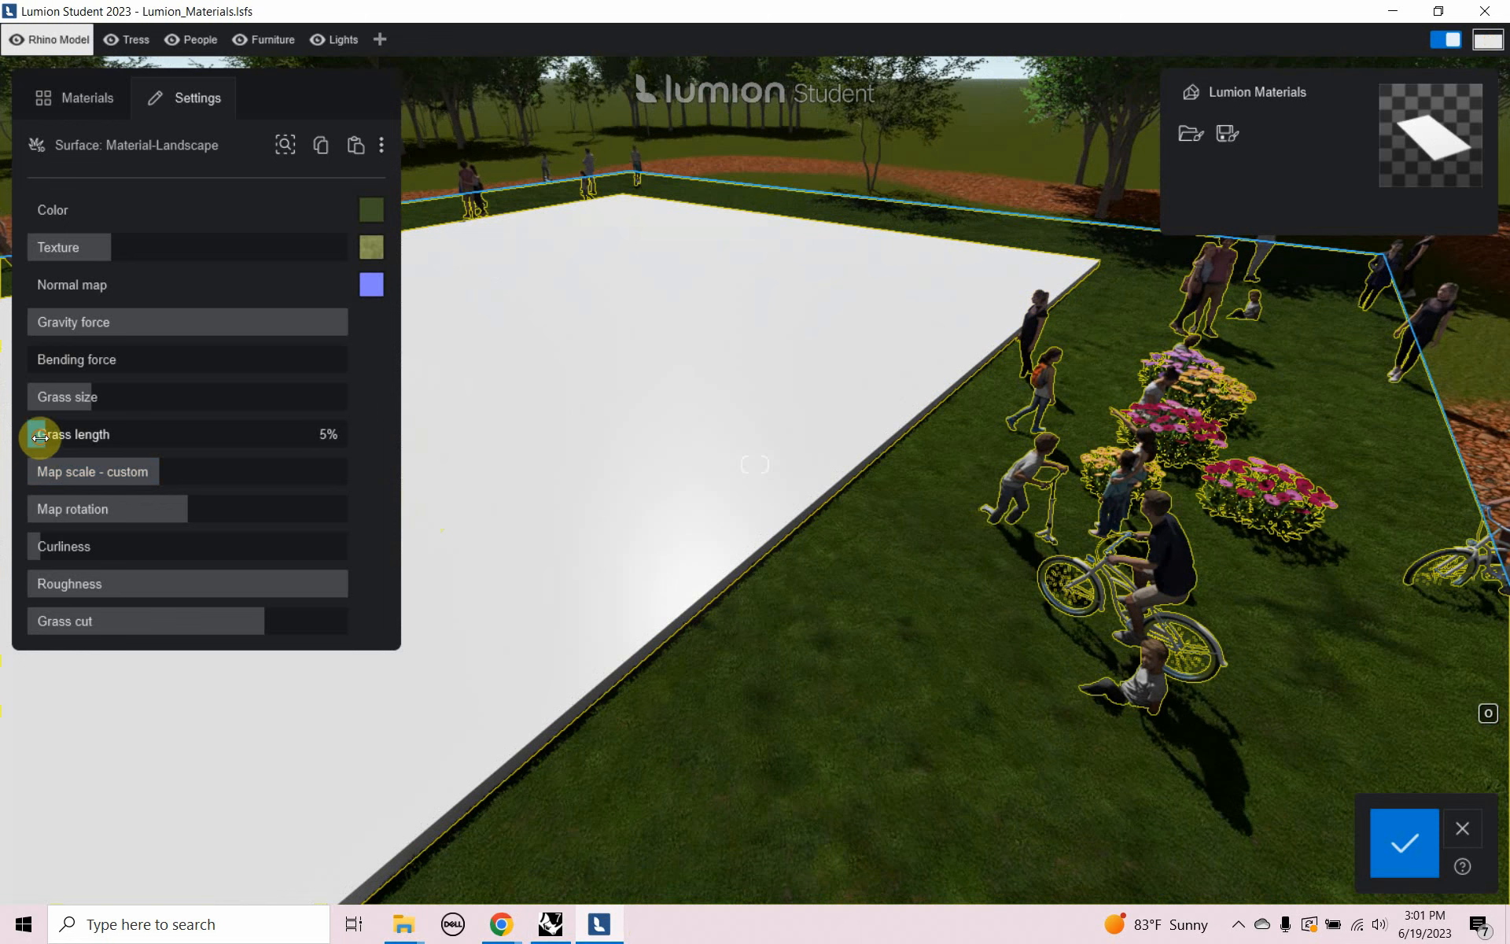
pyautogui.moveTo(47, 435); pyautogui.dragTo(293, 434)
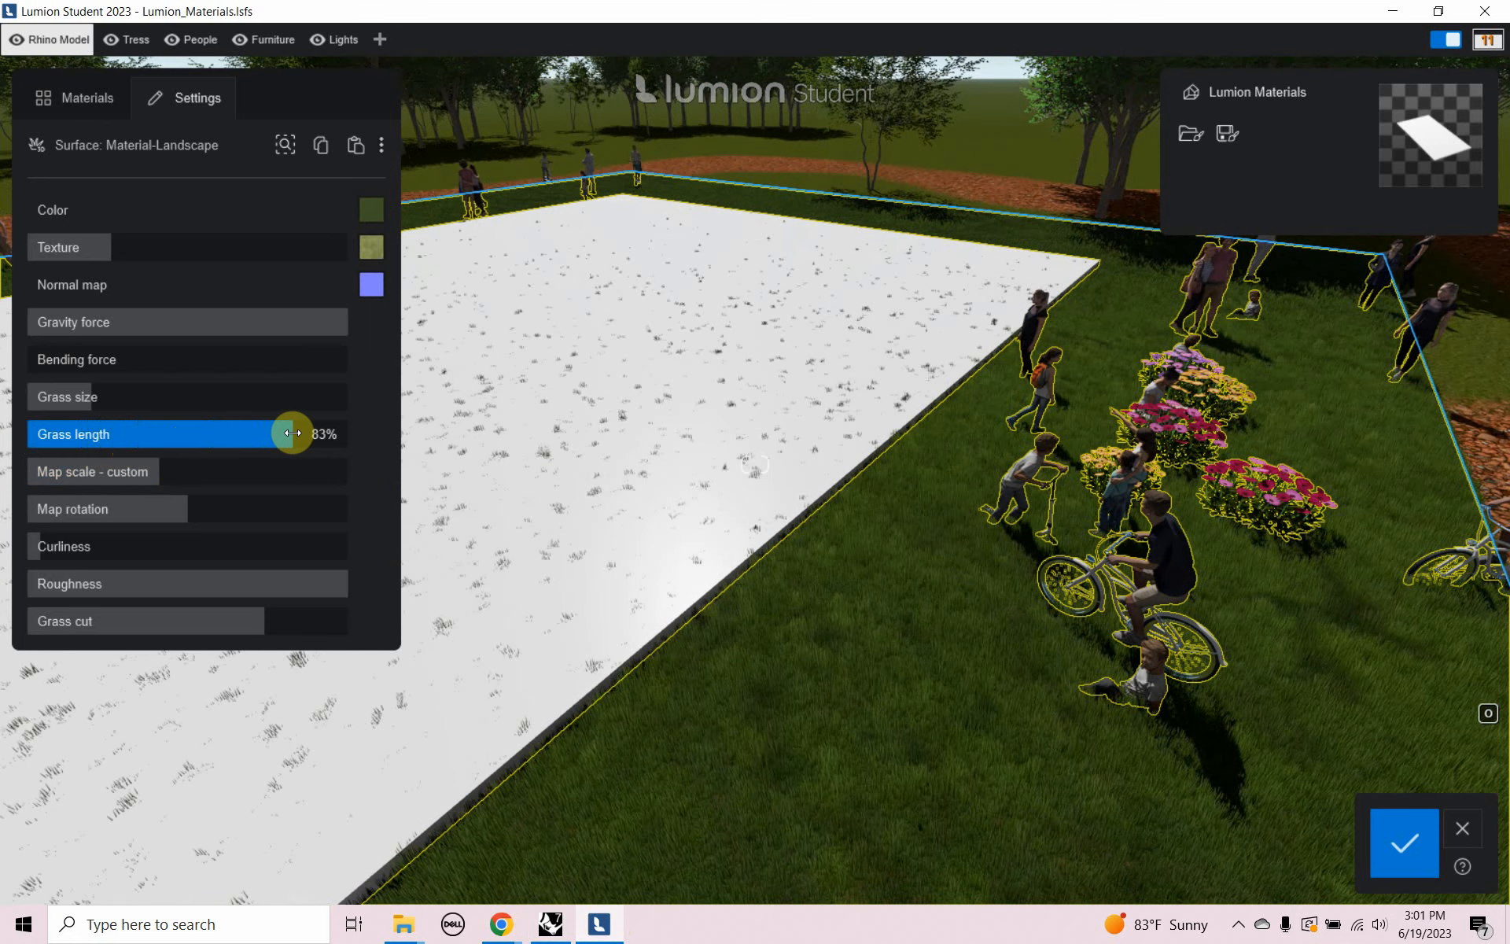
pyautogui.moveTo(292, 433); pyautogui.dragTo(209, 448)
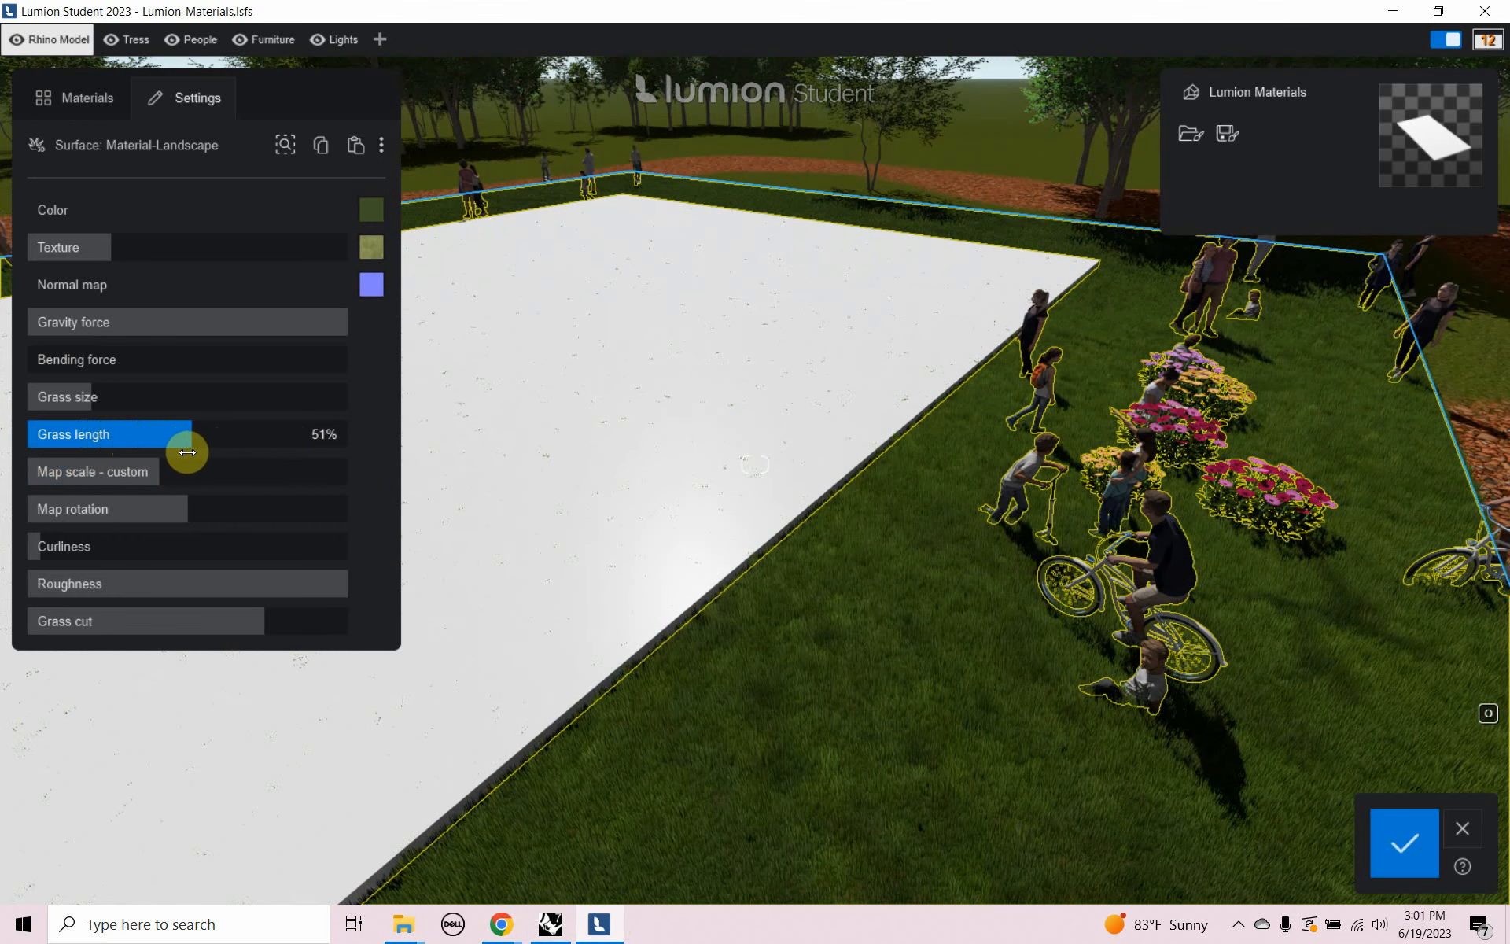
pyautogui.moveTo(178, 453); pyautogui.dragTo(180, 455)
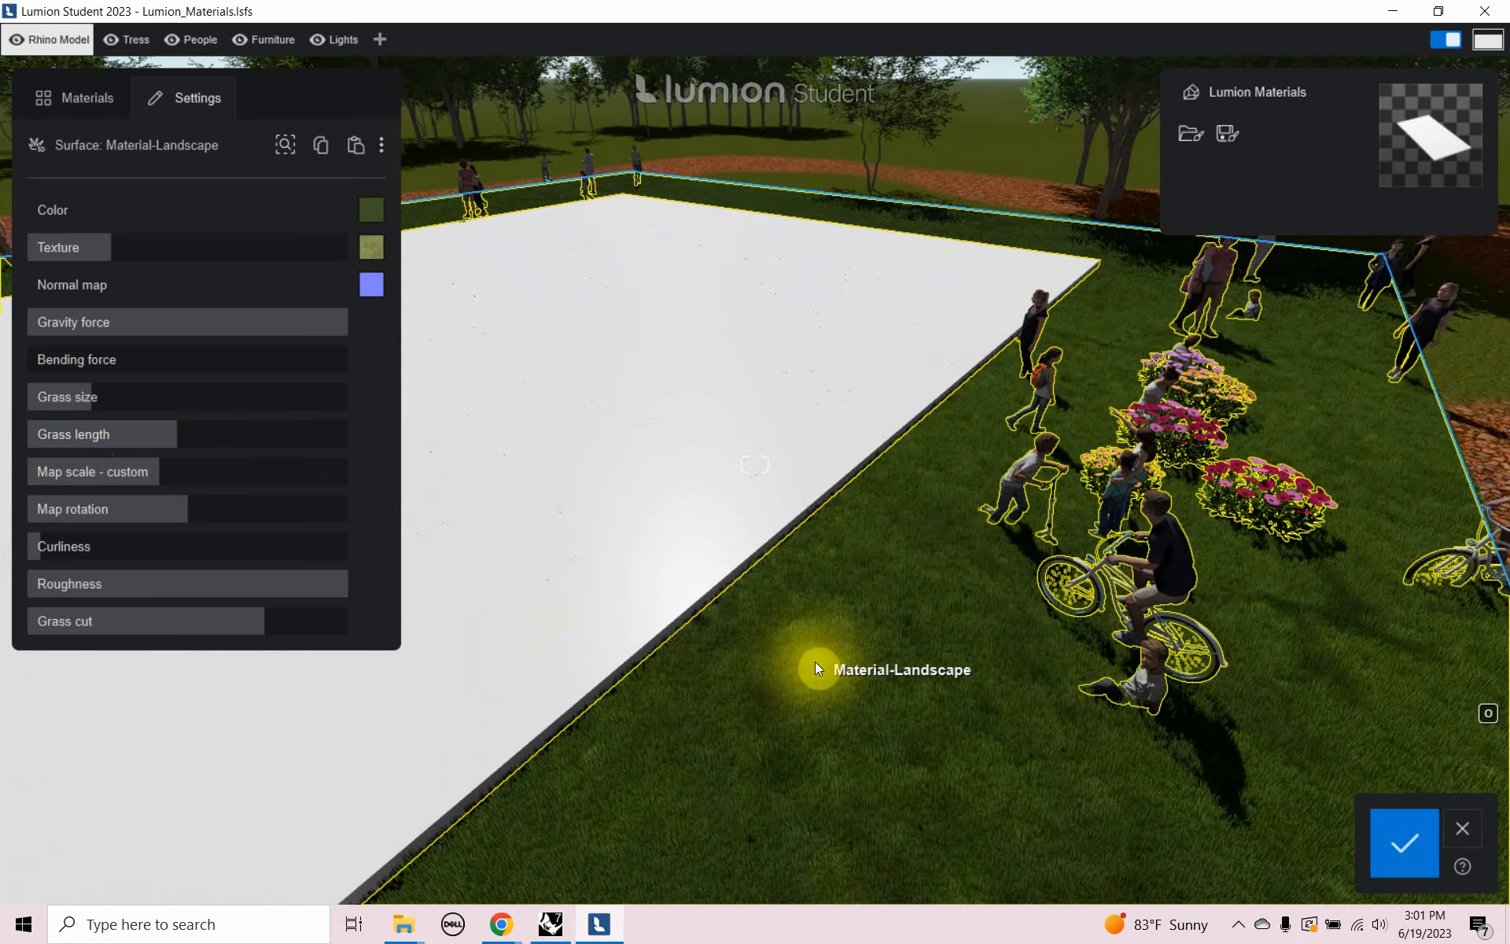
# Examine the lengthened grass blades along the patio slab's edge up close and from farther away
pyautogui.press('a')
pyautogui.moveTo(817, 662); pyautogui.dragTo(804, 668, button='right')
pyautogui.press('s')
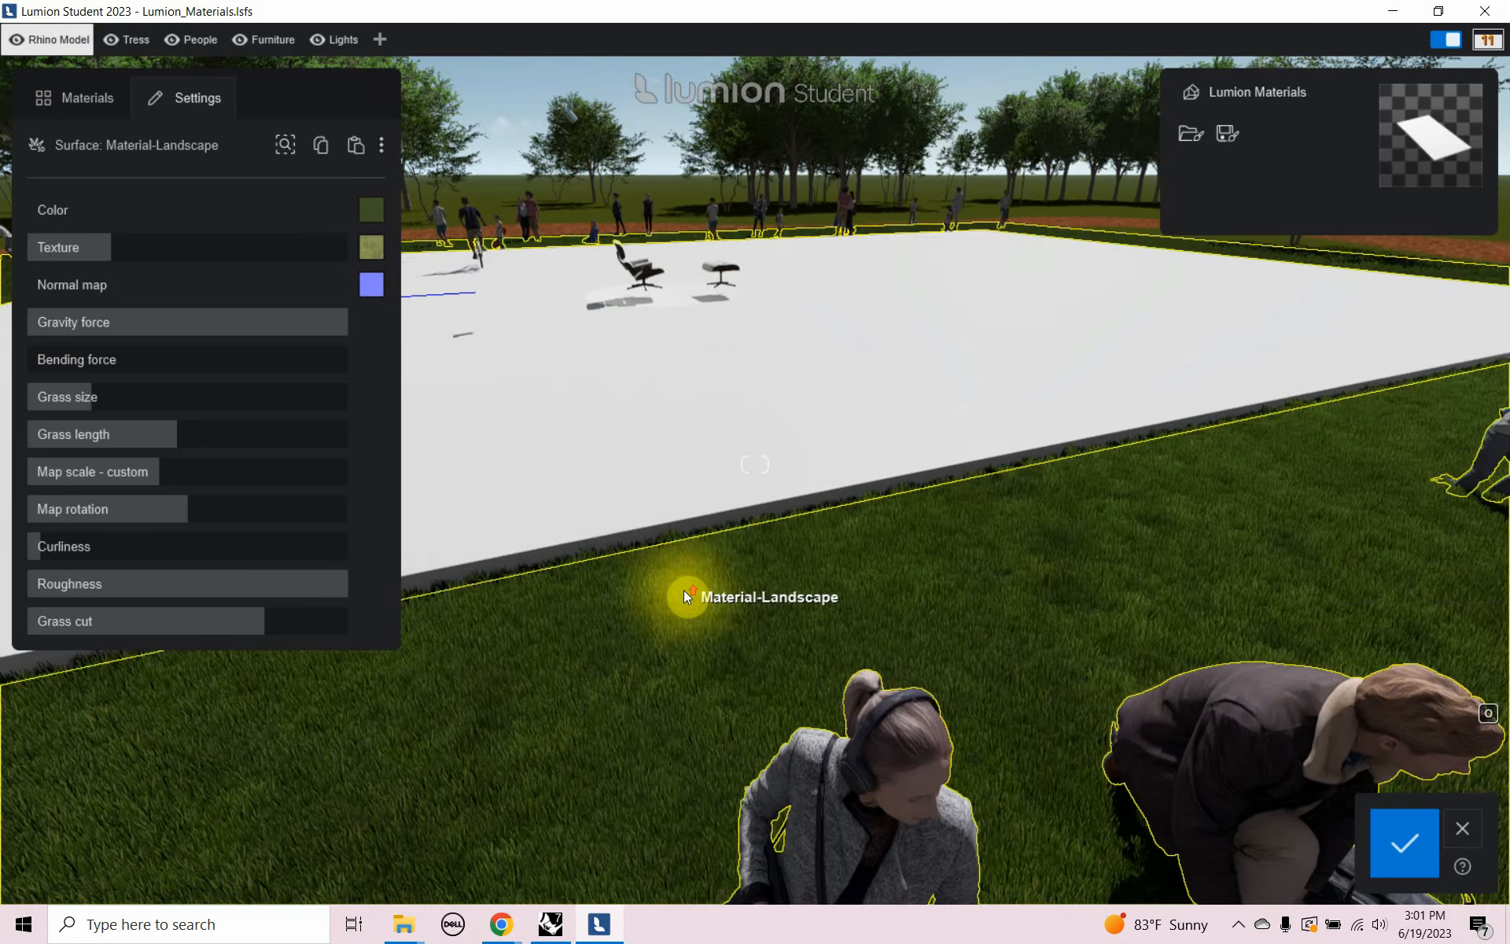
pyautogui.press('w')
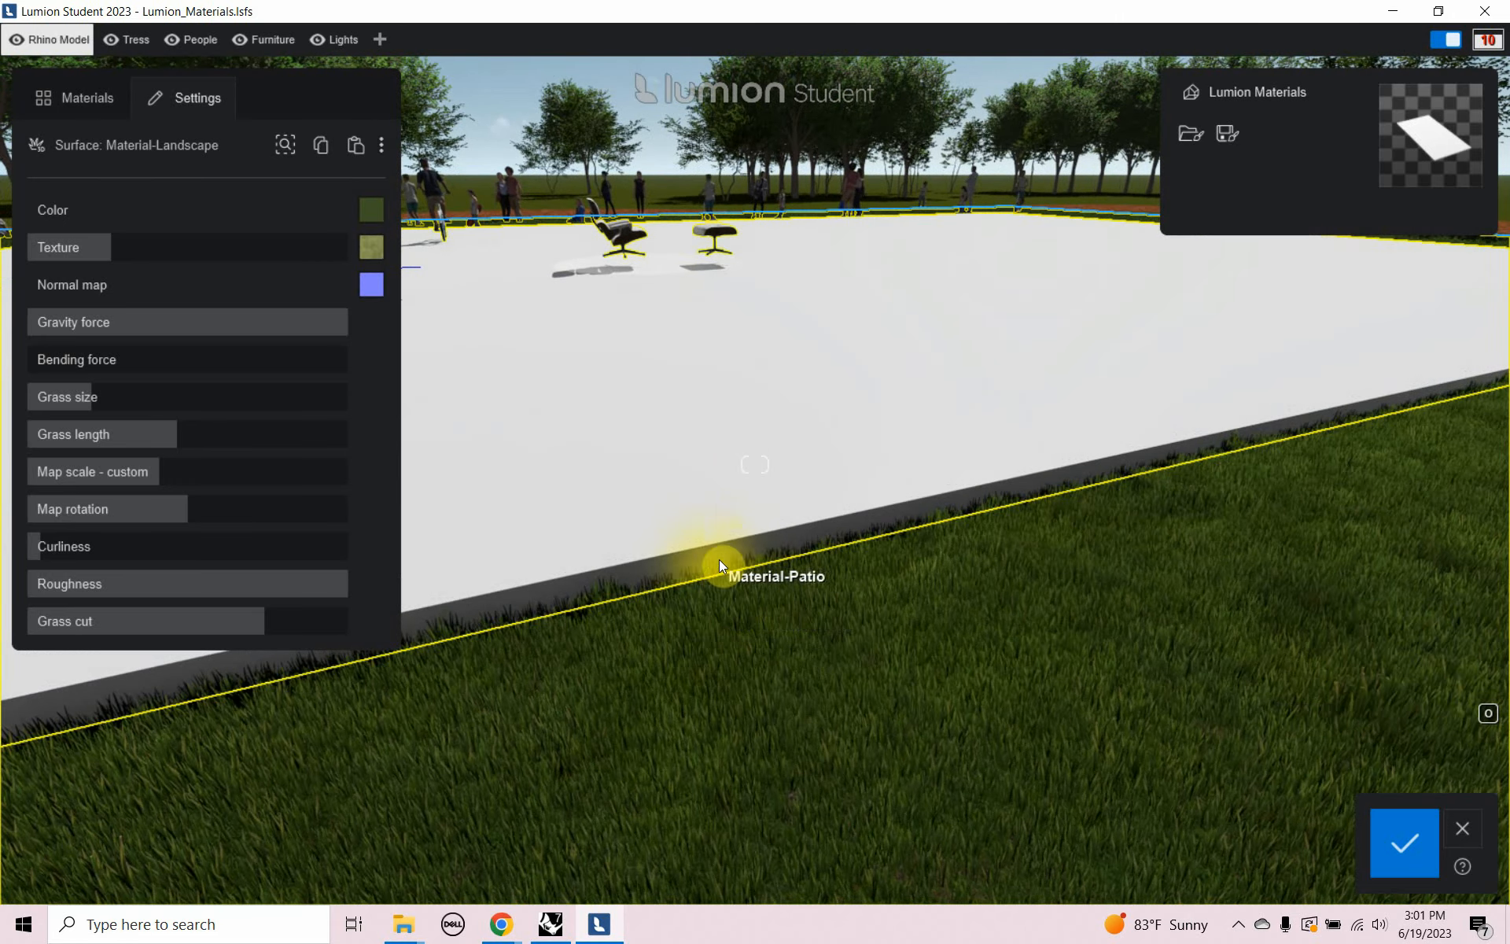
pyautogui.press('s')
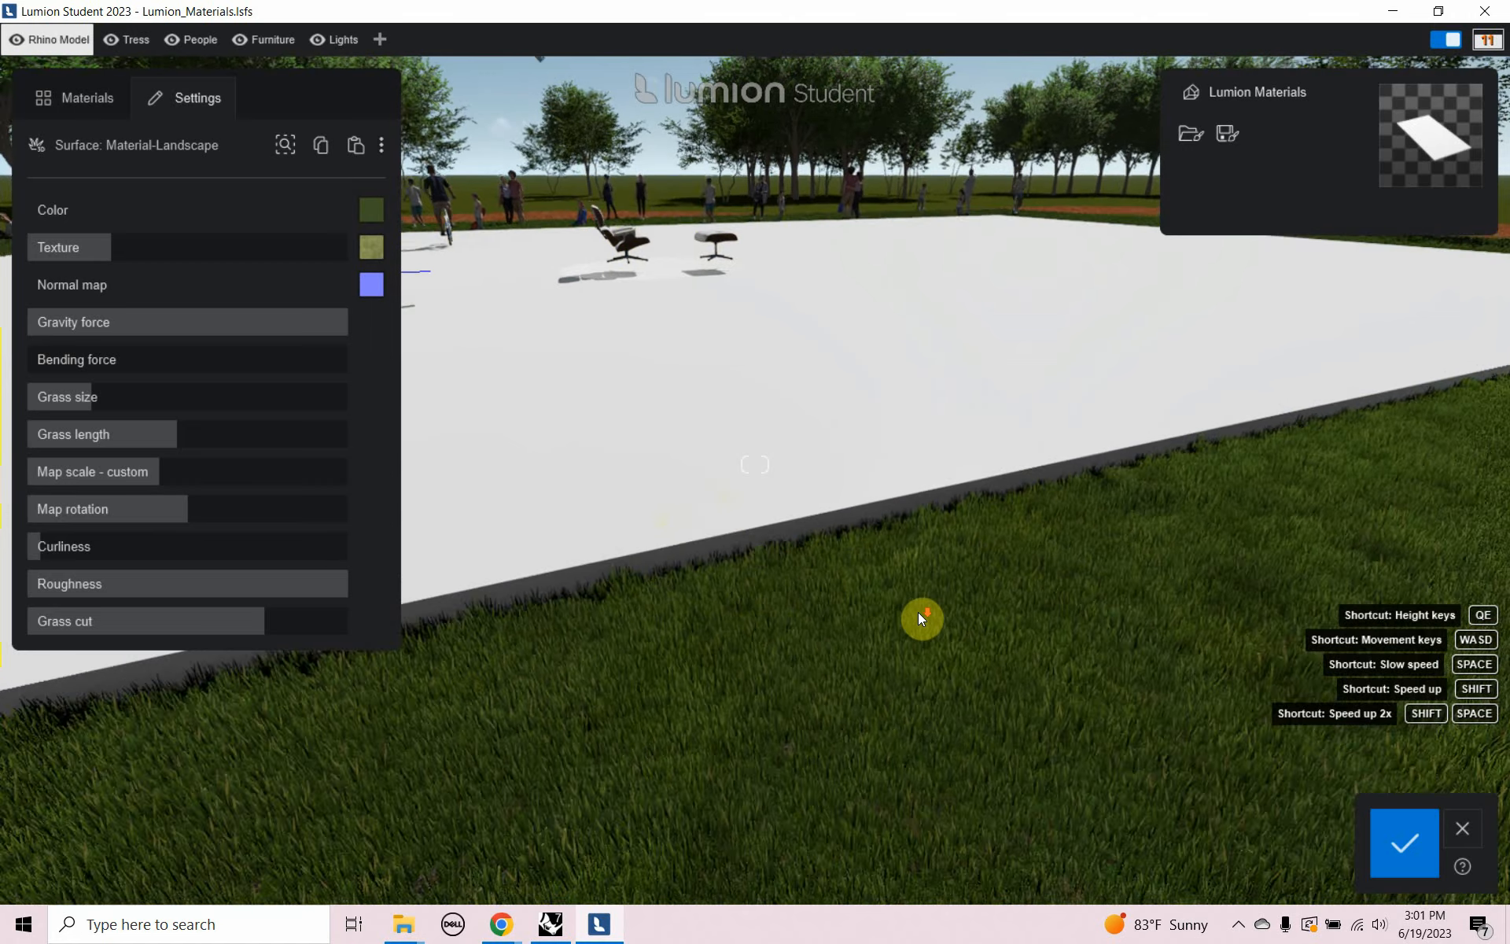
pyautogui.press('s')
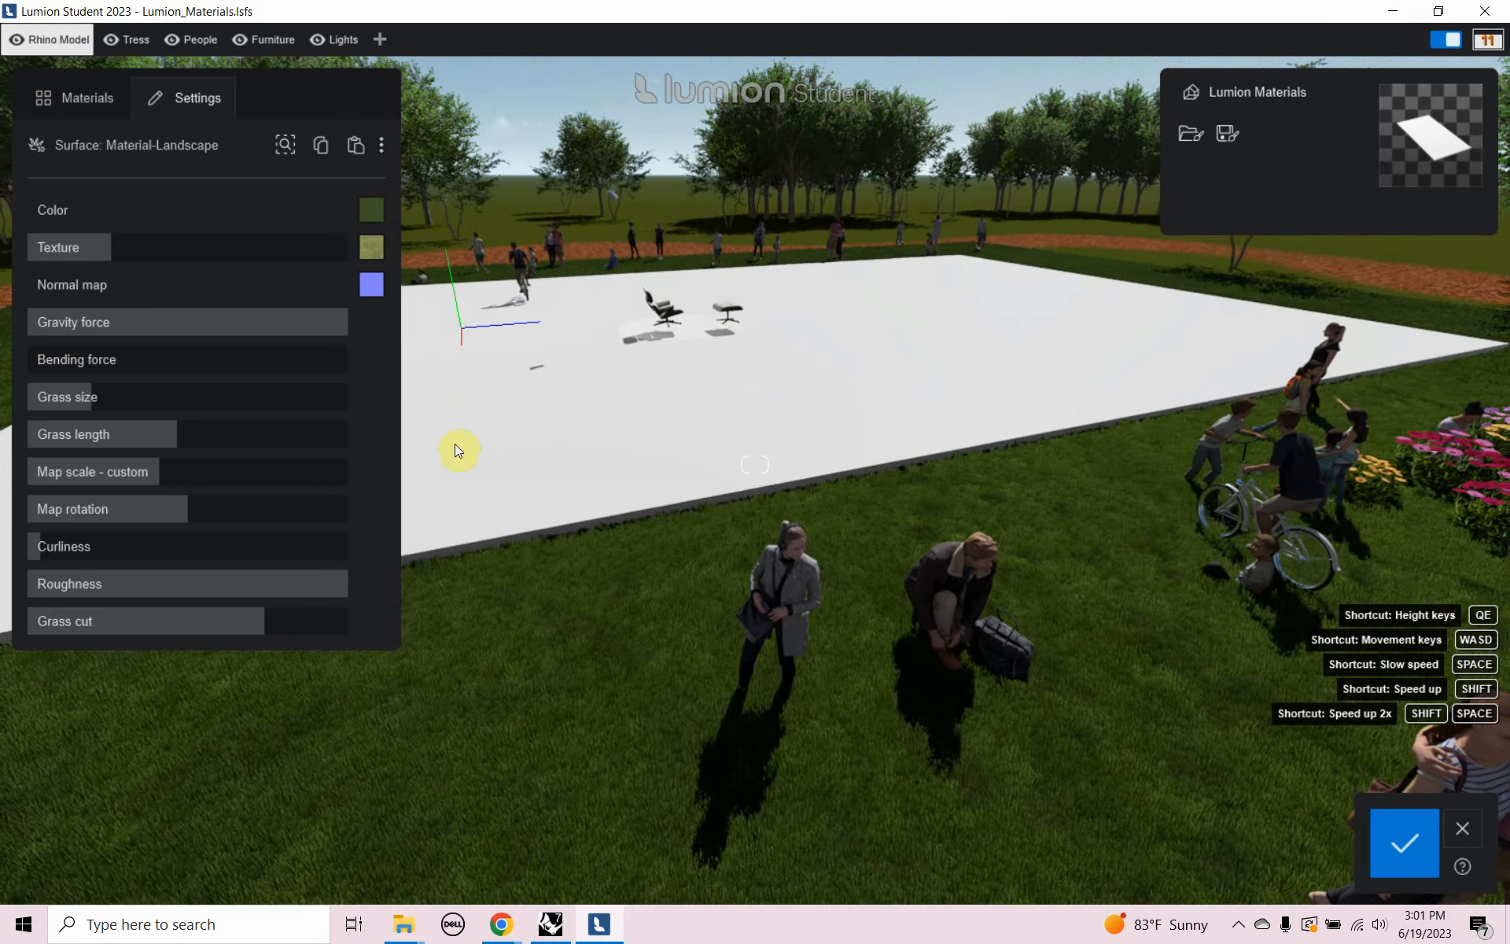
# Give the white Material-Patio surface a dark blue-grey color and lower its roughness
pyautogui.click(447, 463)
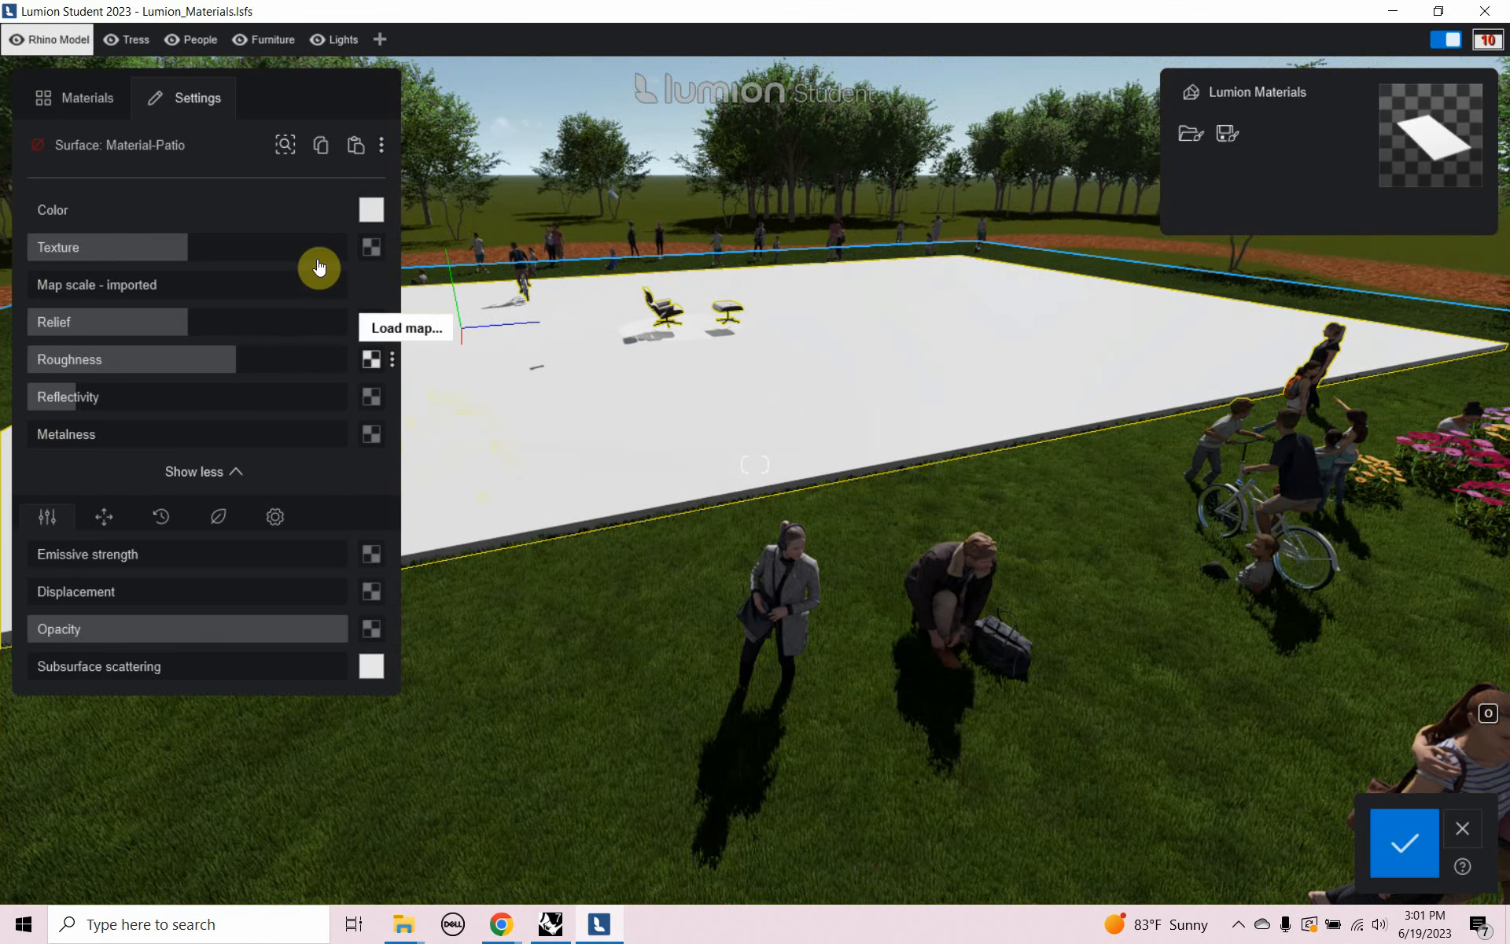
pyautogui.click(372, 210)
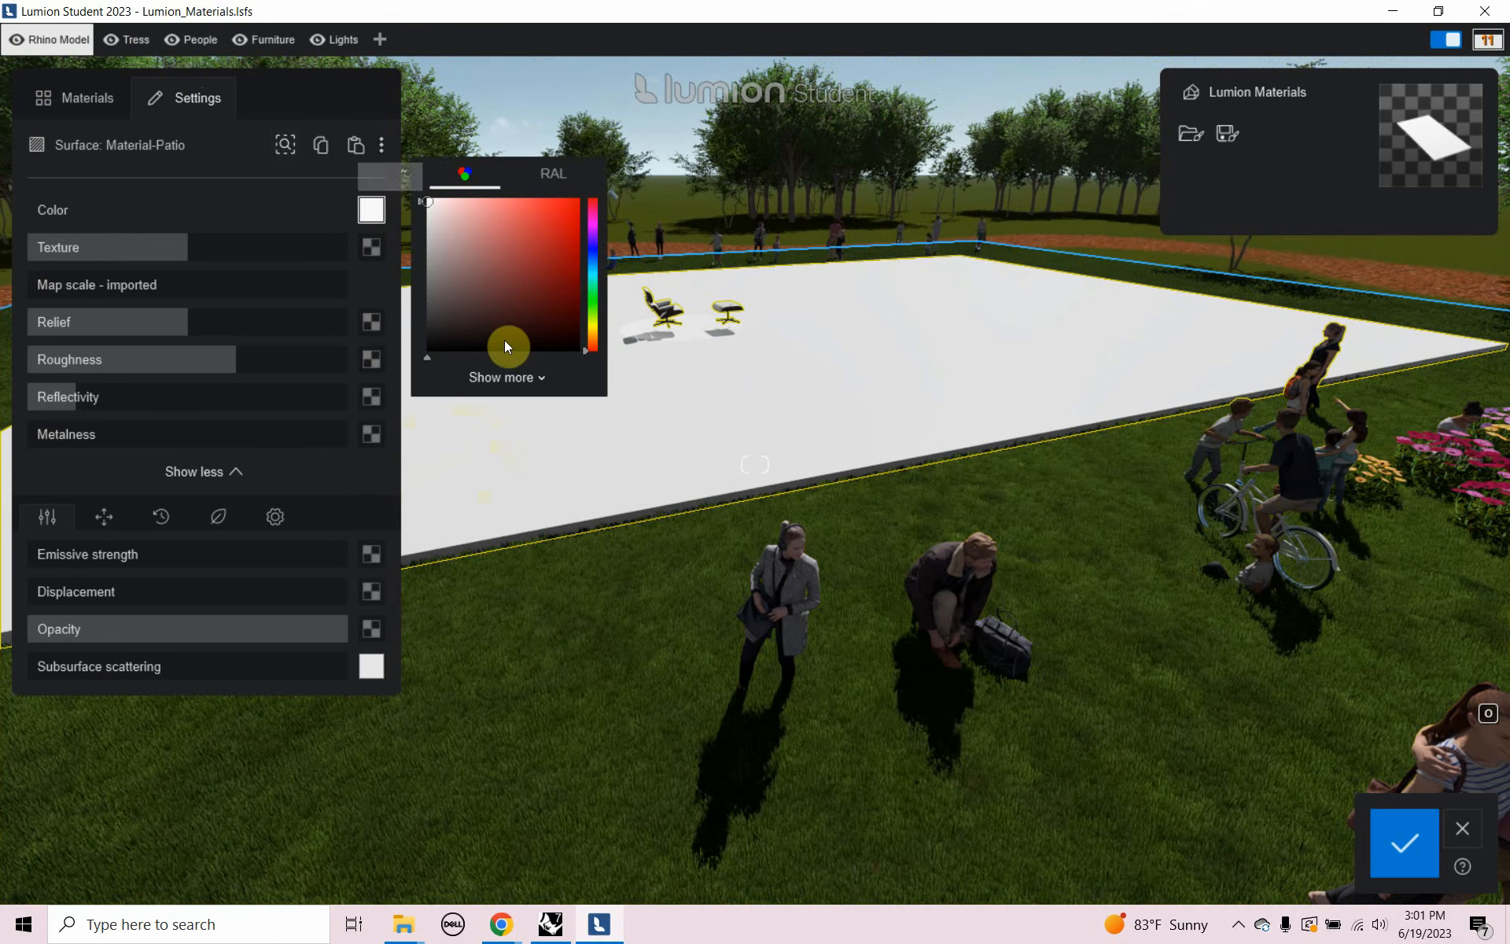
pyautogui.click(591, 260)
pyautogui.click(455, 305)
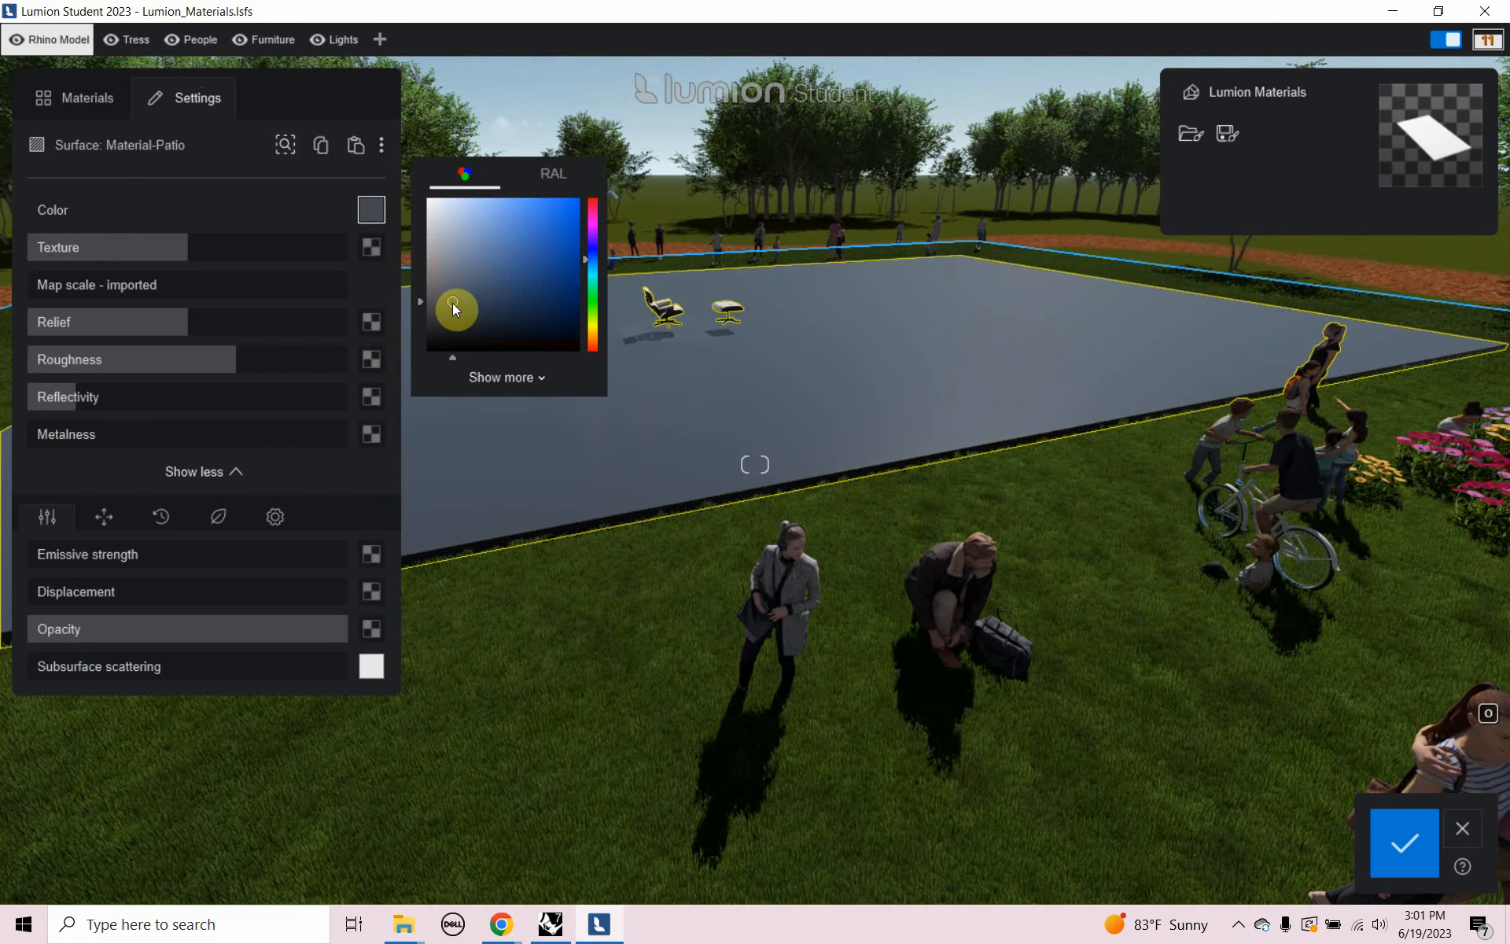
pyautogui.moveTo(234, 363); pyautogui.dragTo(161, 369)
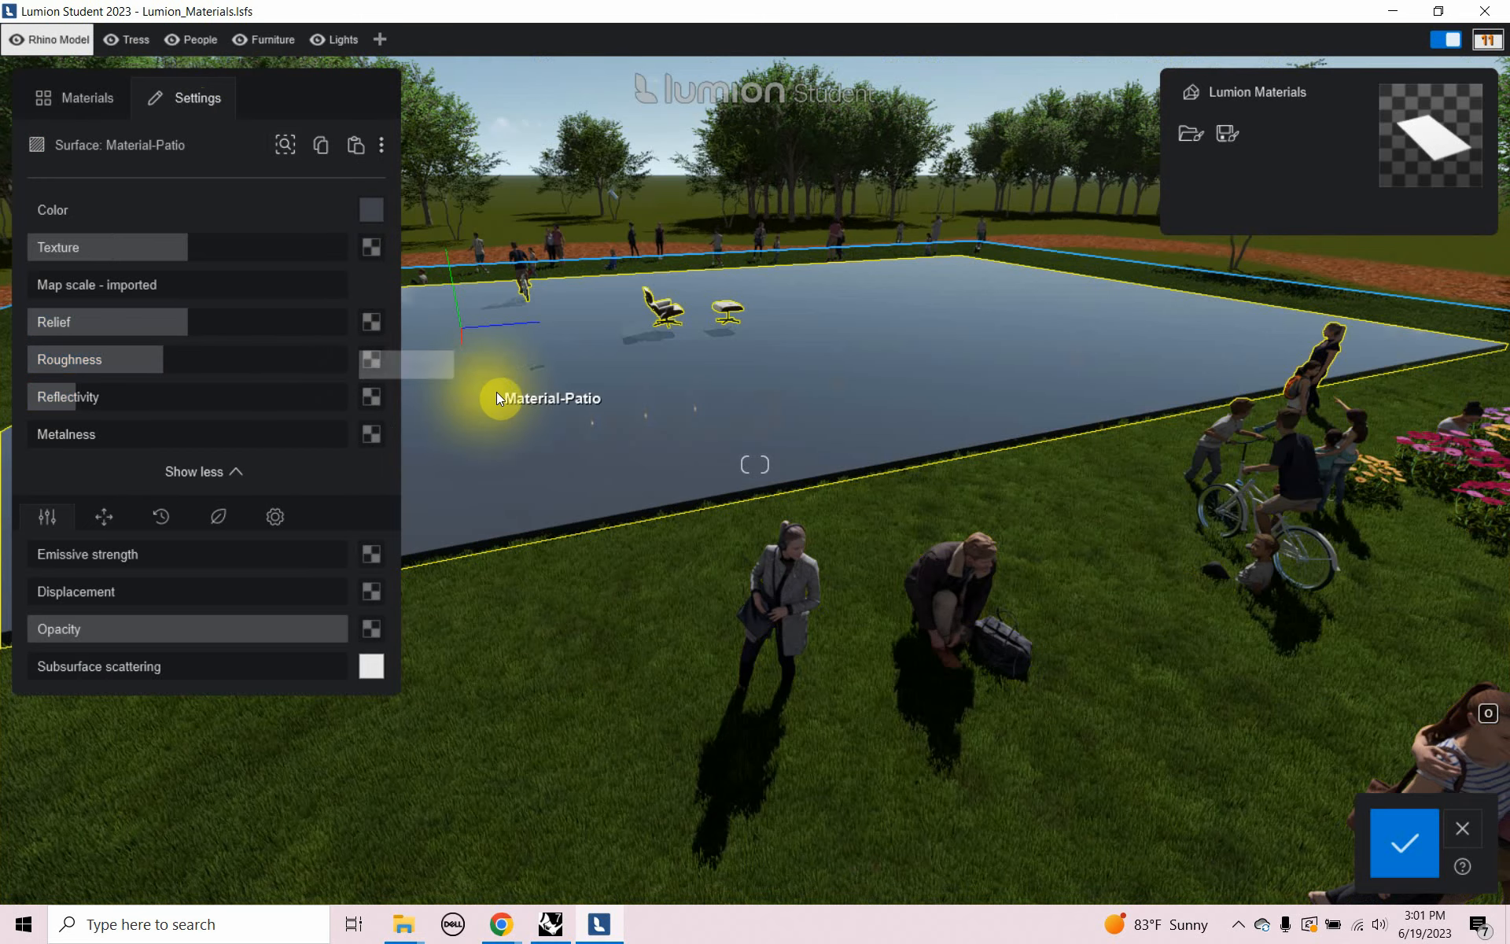
# Switch to the Grasshopper canvas to check the Lumion materials topic list, and minimize it
pyautogui.press('super+Tab')
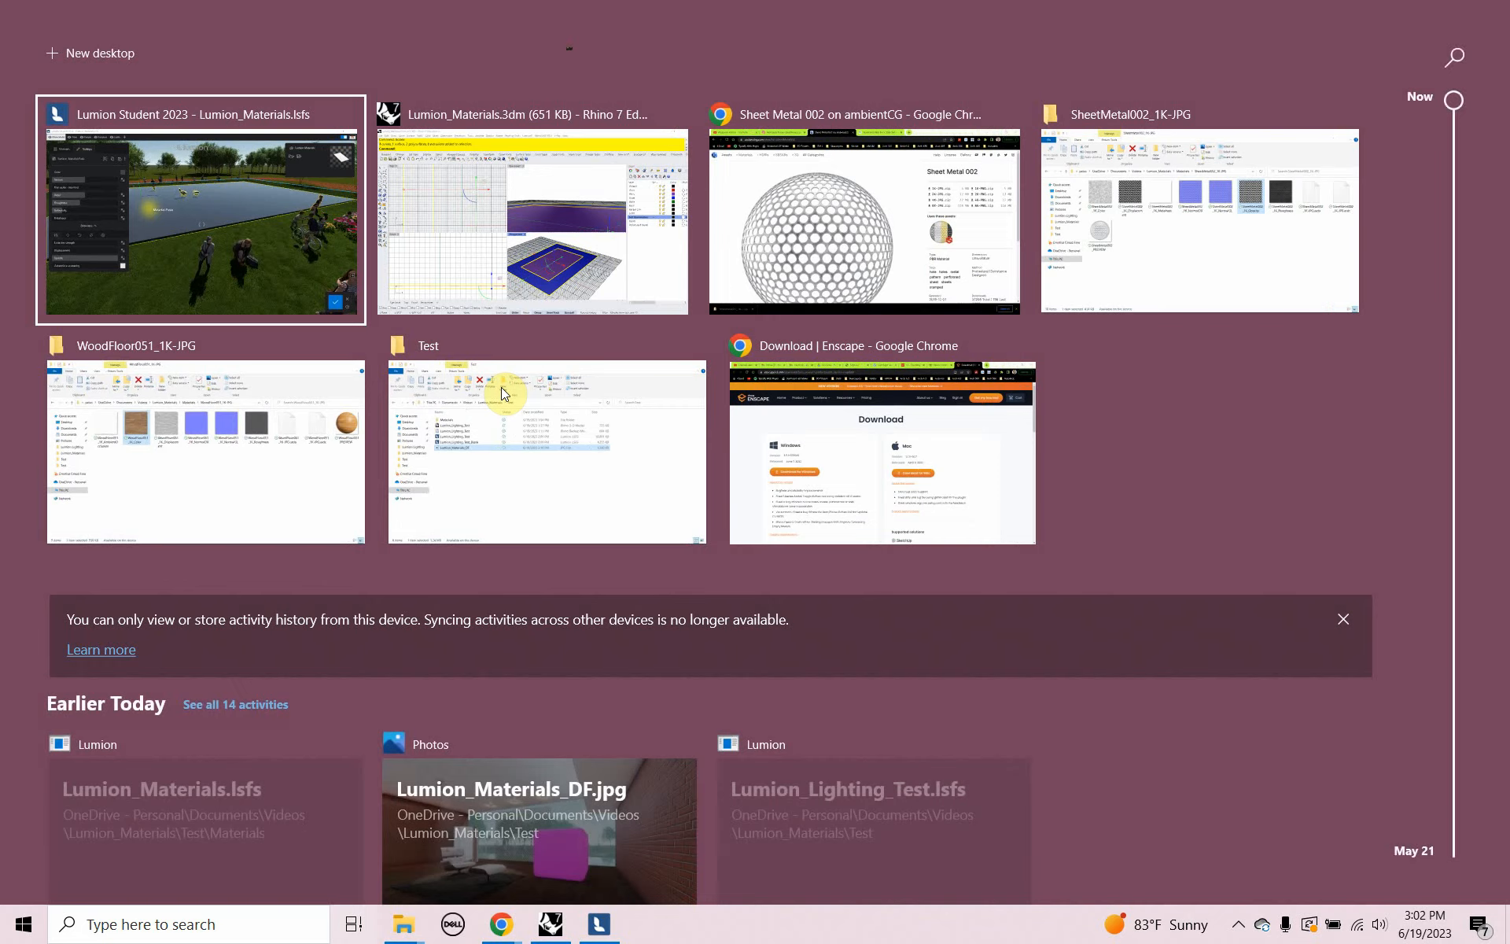
pyautogui.press('Escape')
pyautogui.hotkey('alt', 'Tab')
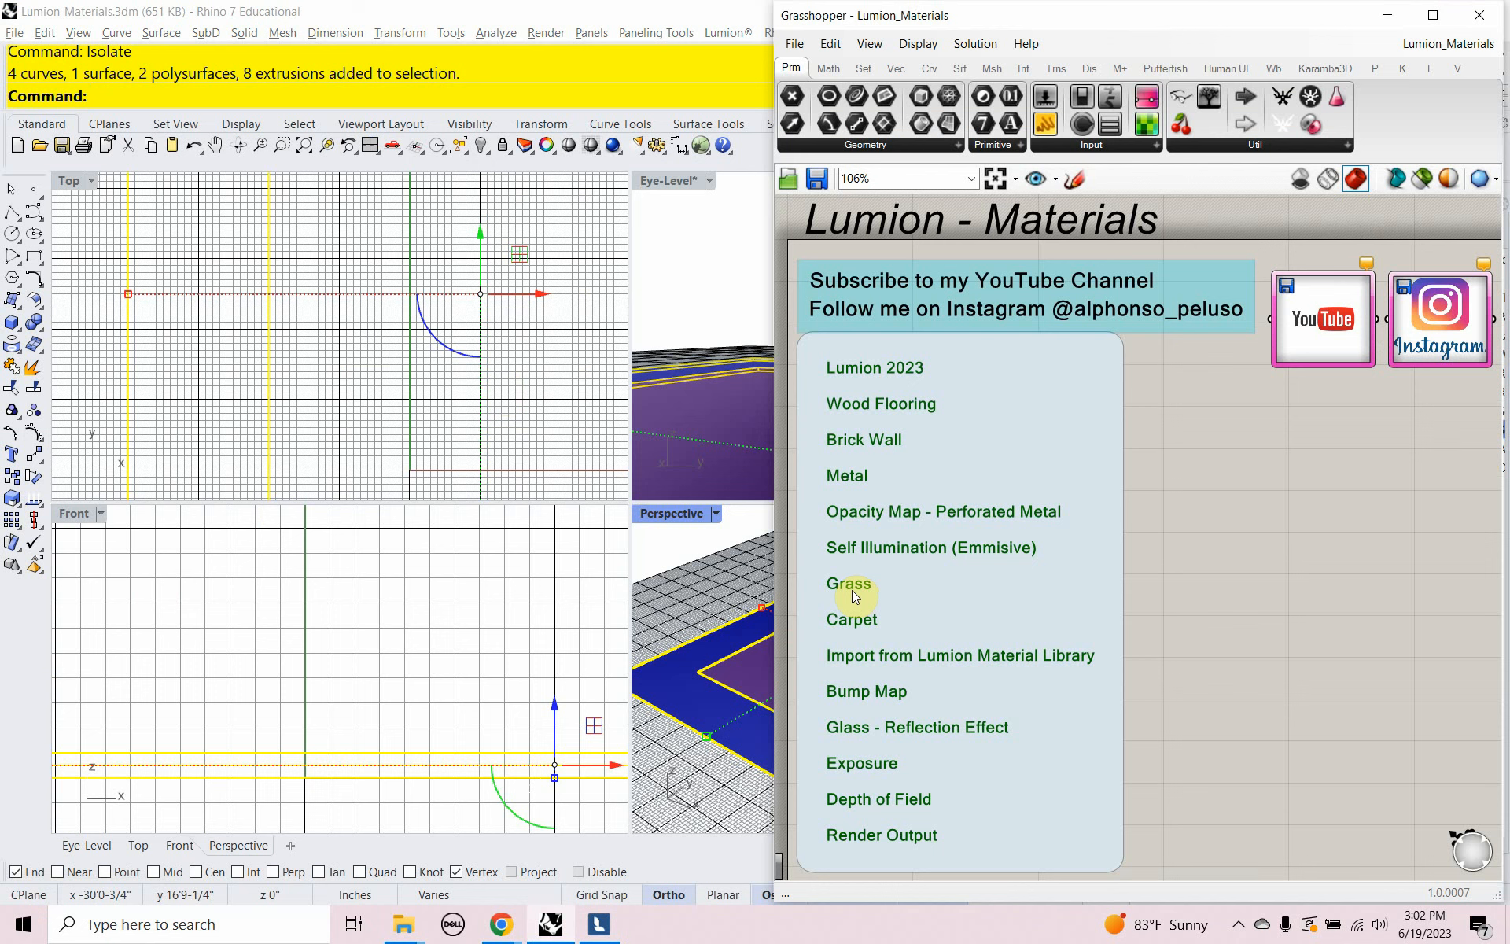
pyautogui.click(1392, 19)
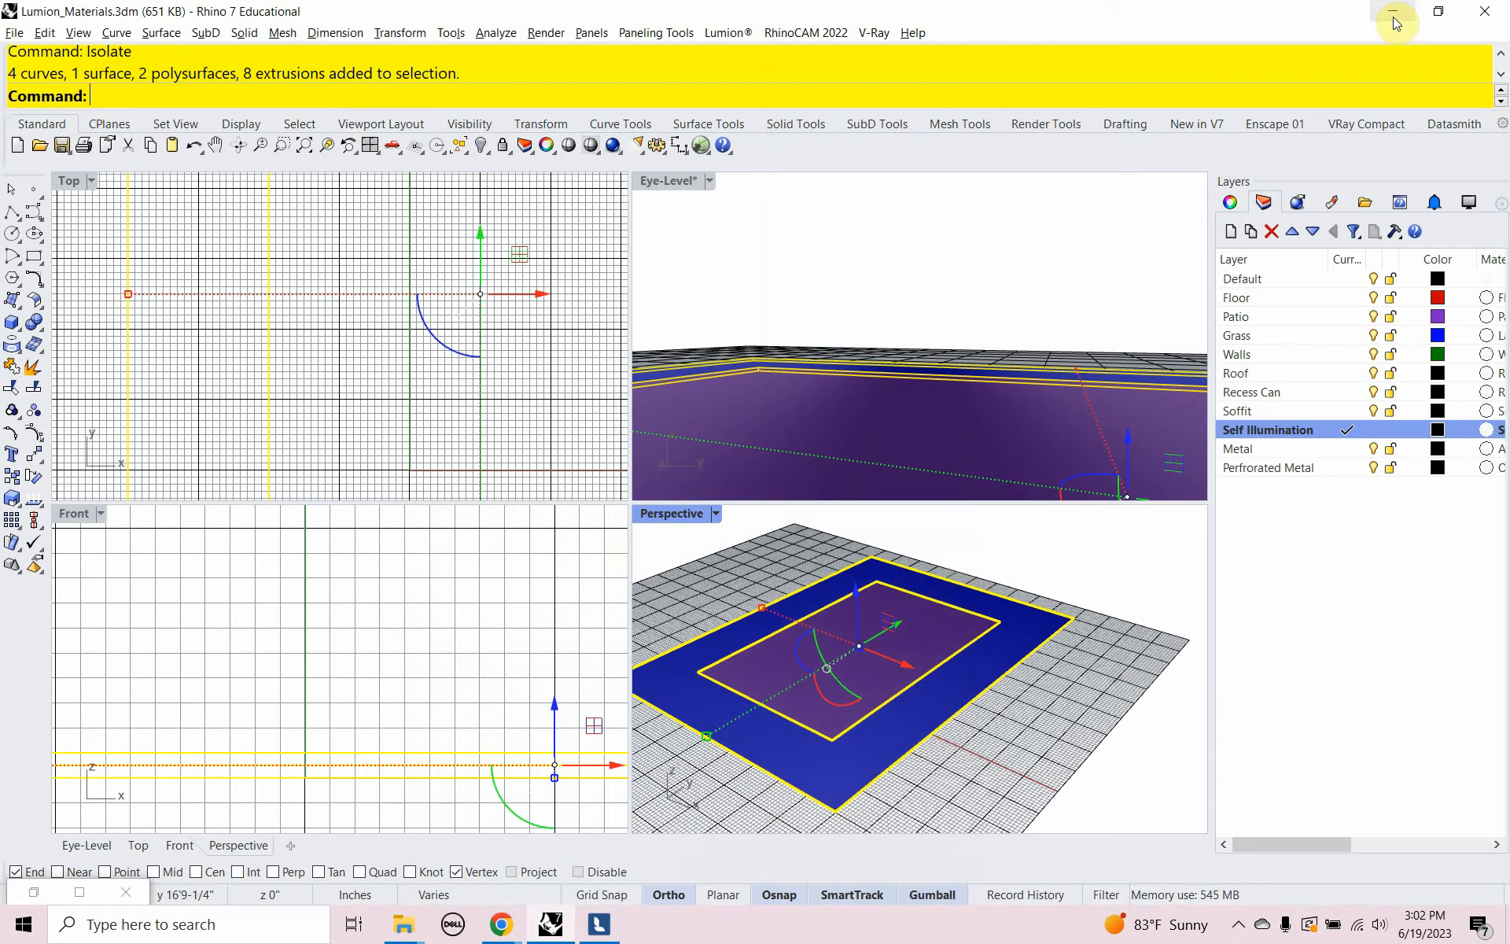
# Switch to the ambientCG site in Chrome and search its materials for "carpet"
pyautogui.click(501, 926)
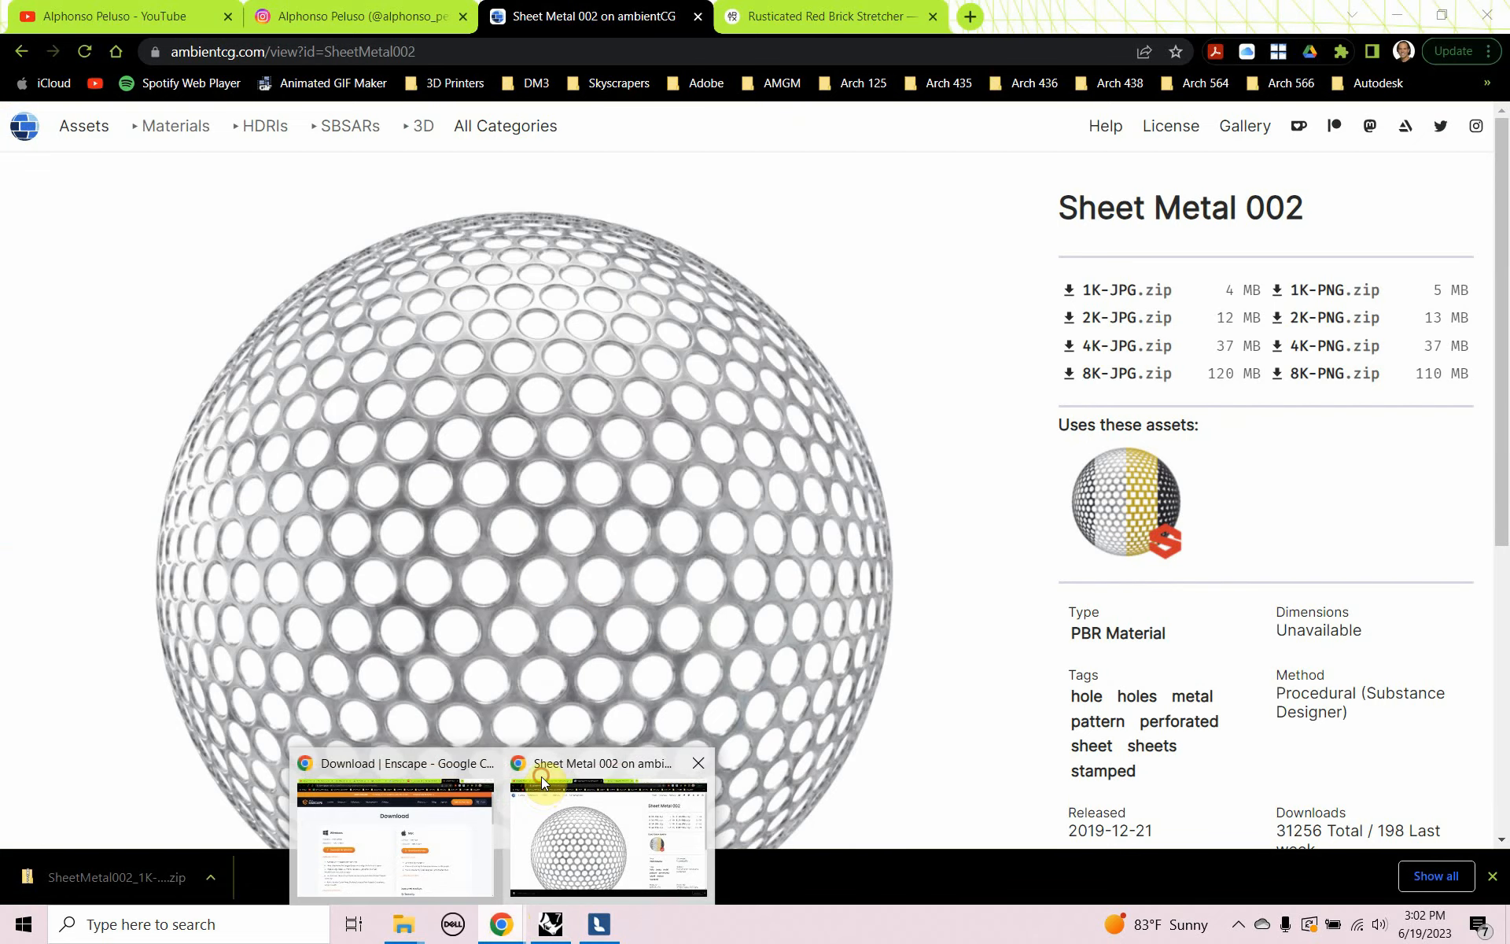
pyautogui.click(541, 779)
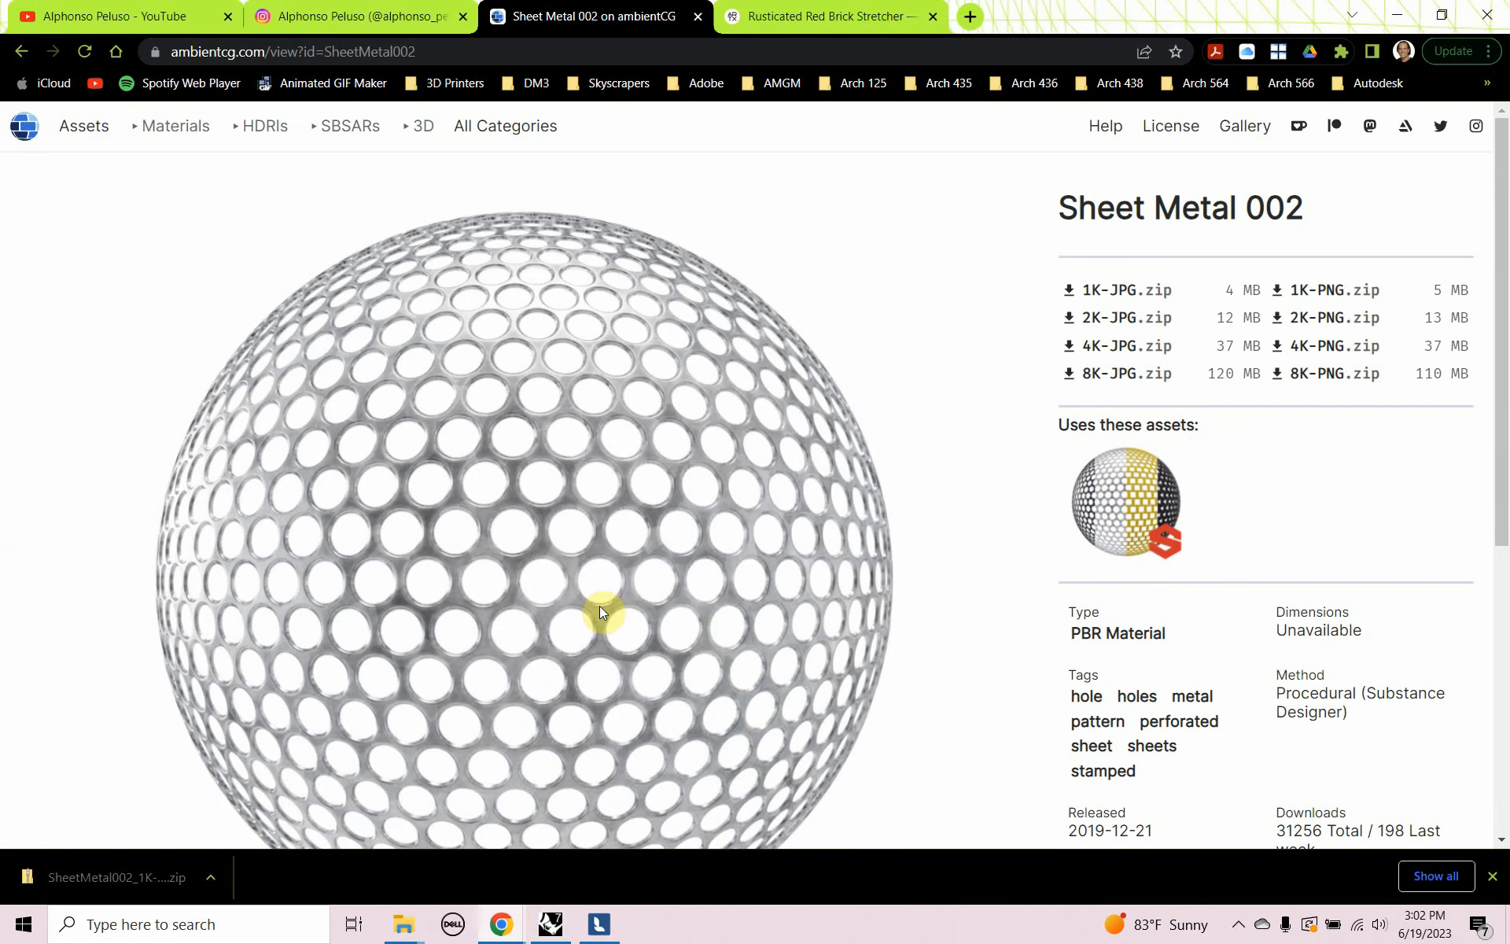
pyautogui.click(29, 140)
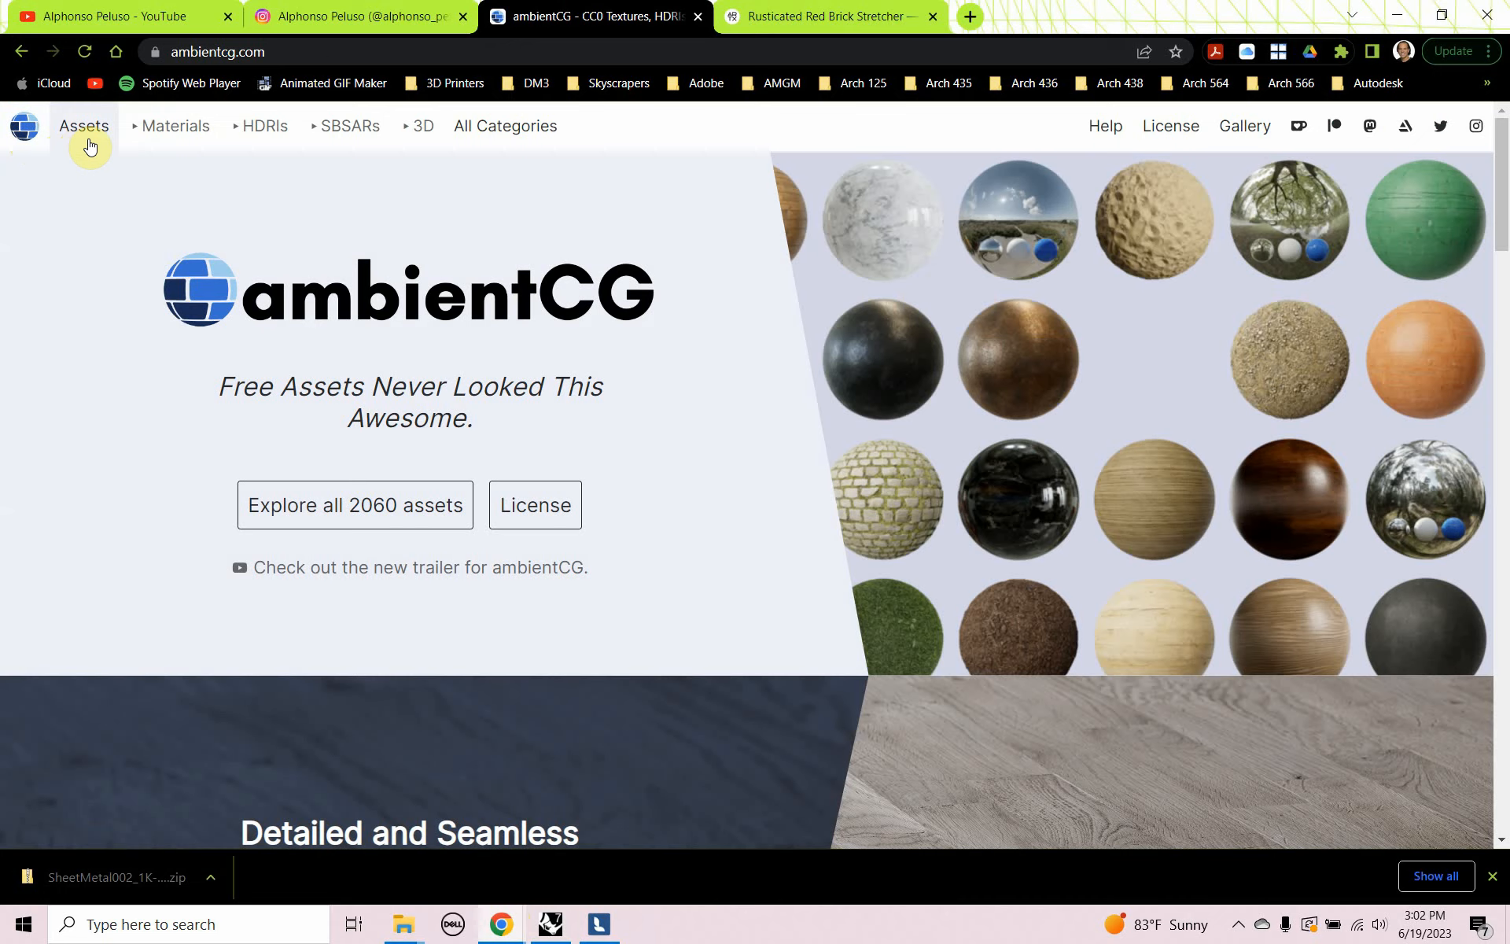
pyautogui.click(206, 135)
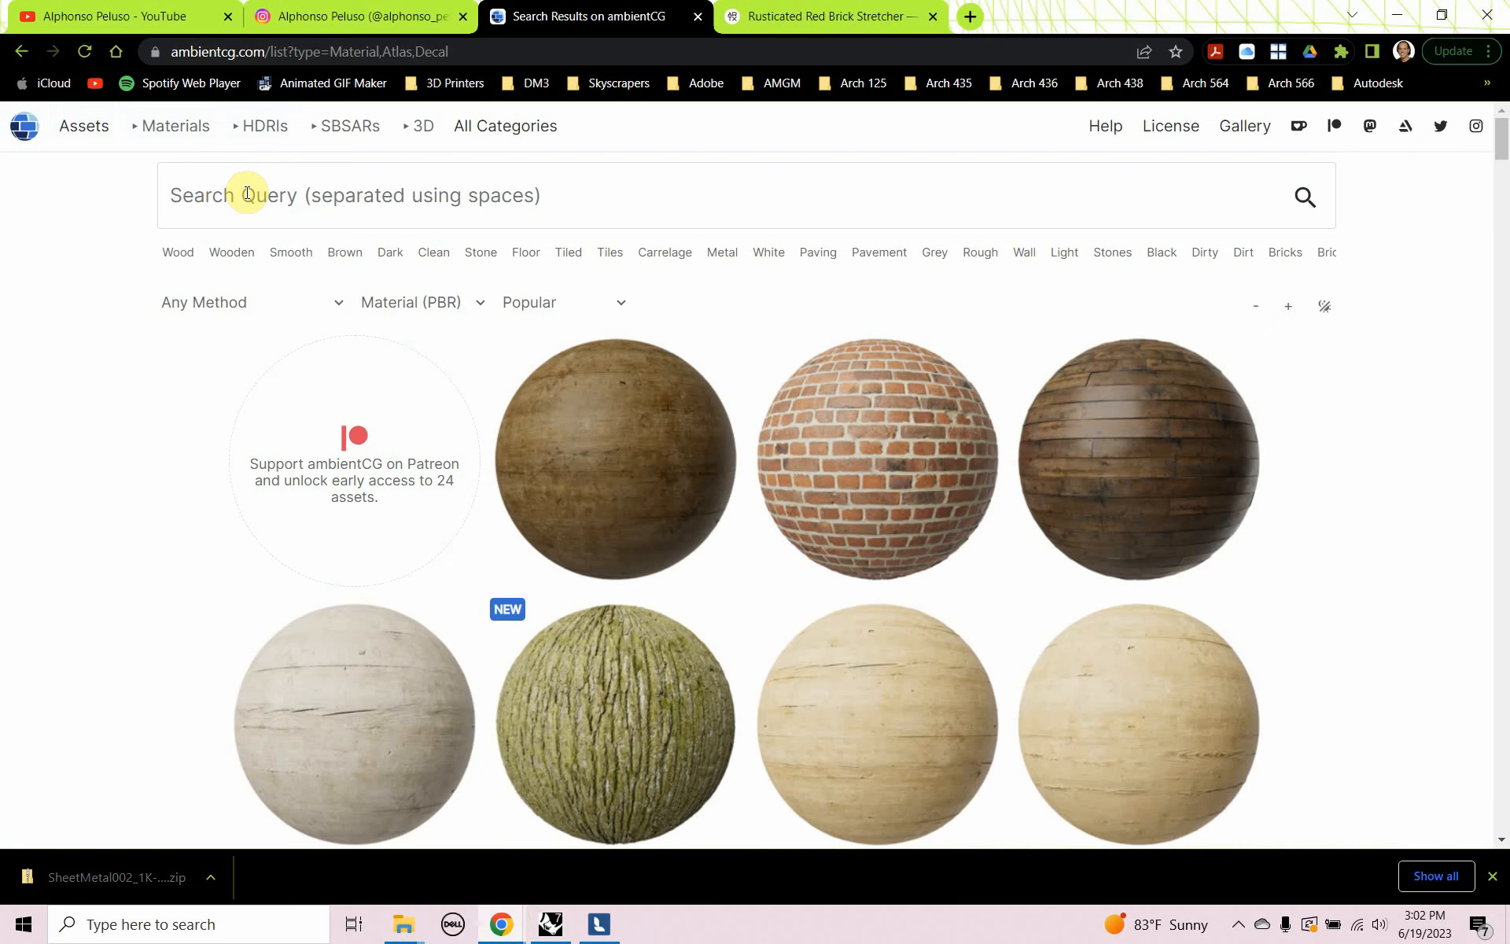
pyautogui.click(247, 194)
pyautogui.write('carpet')
pyautogui.press('Return')
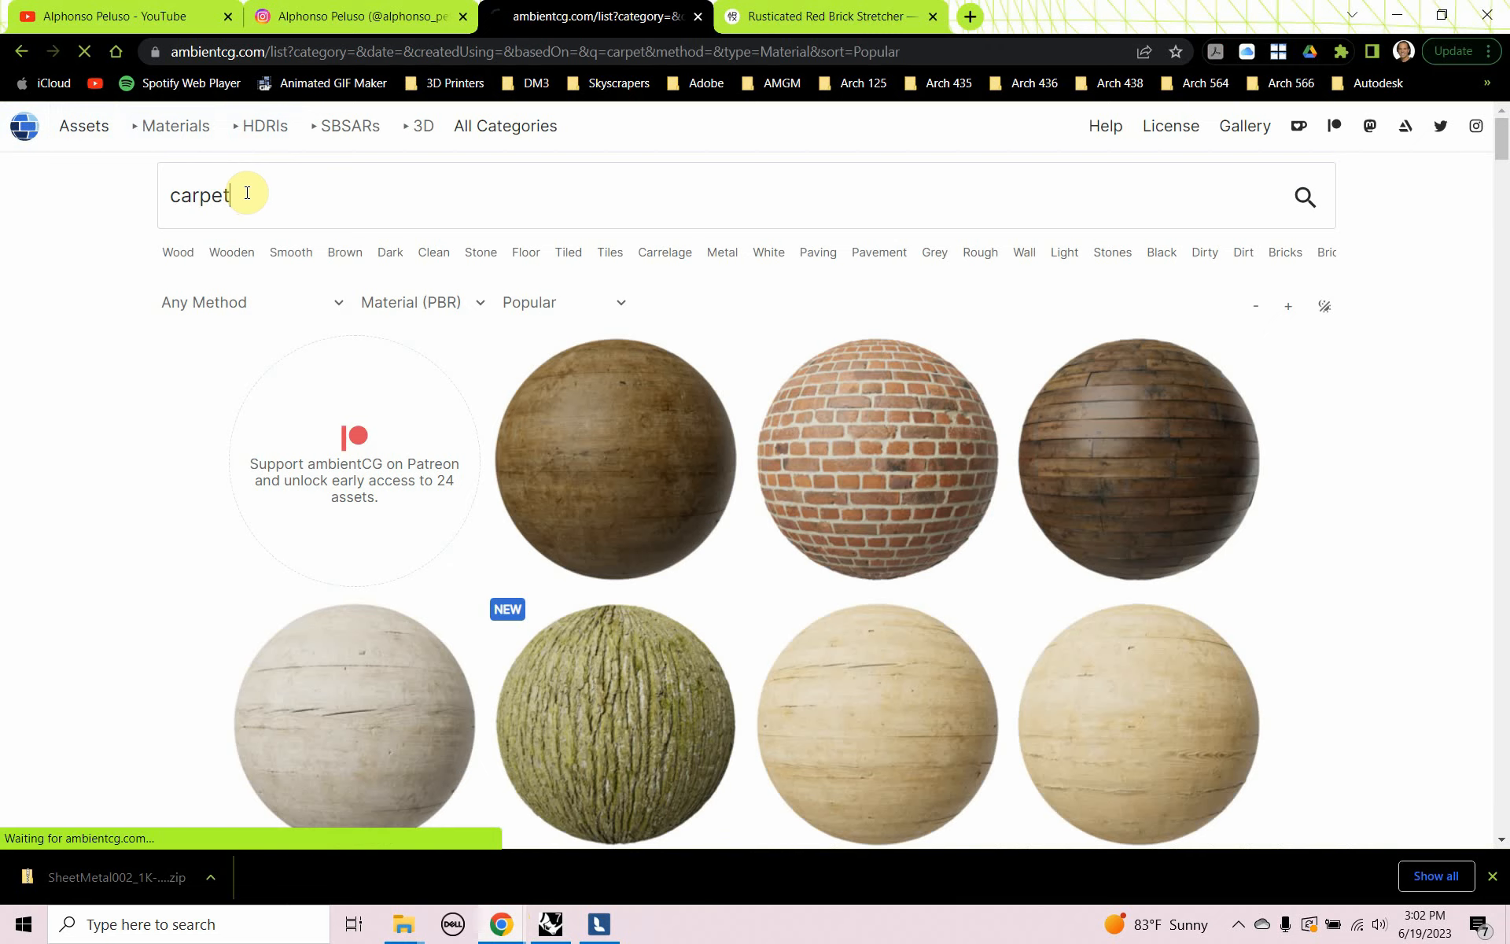
# Open the grey grid-patterned Carpet 003 material and download its 1K-JPG.zip into the Materials folder
pyautogui.scroll(-9, 550, 511)
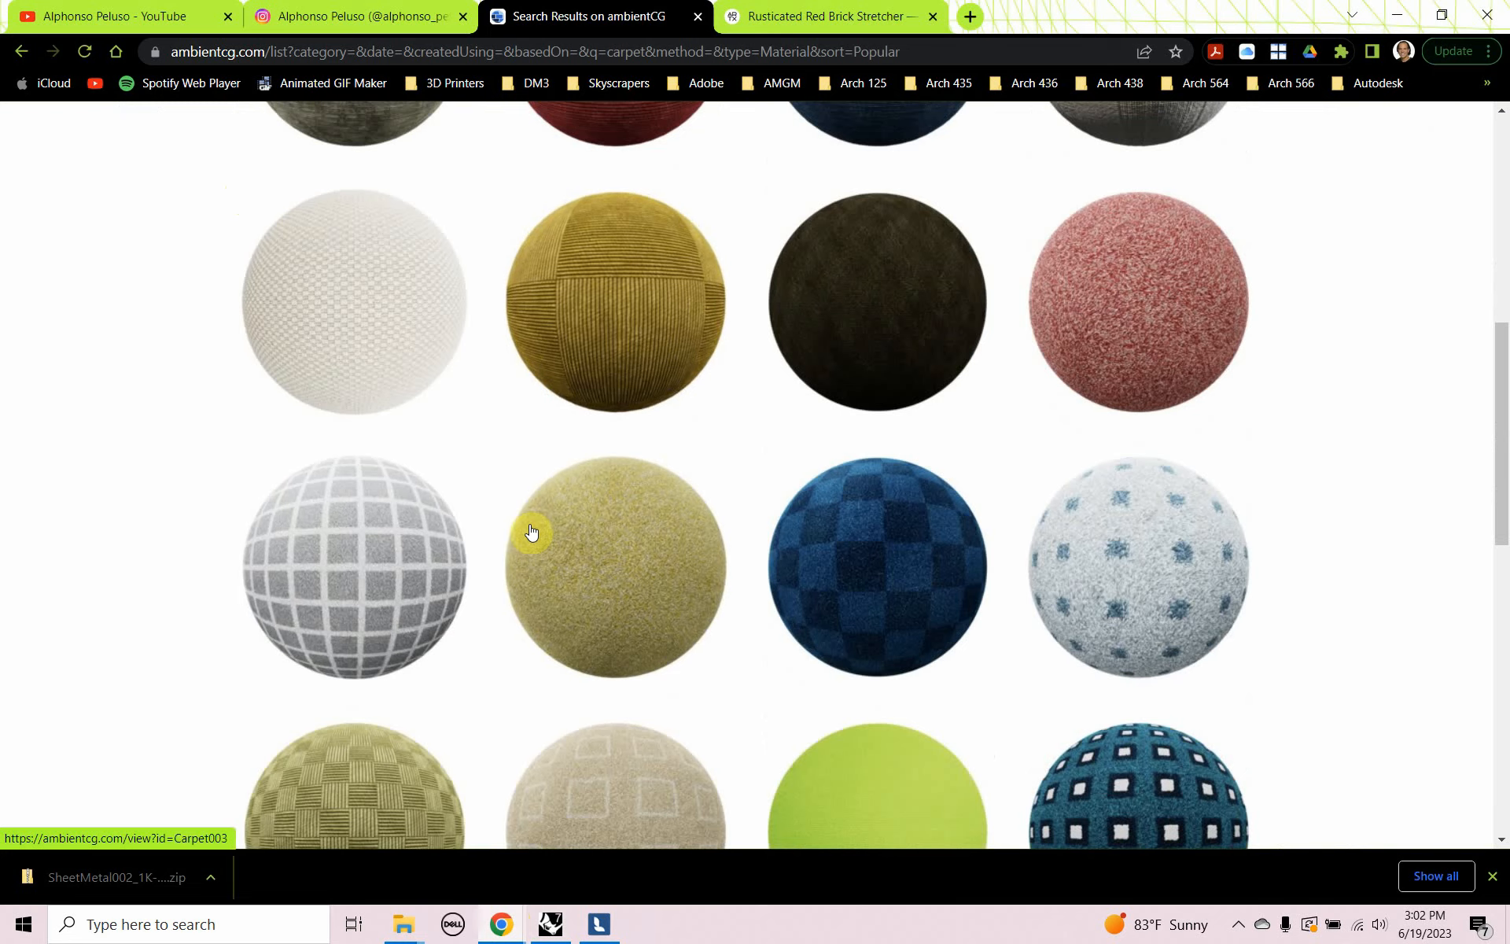
pyautogui.click(302, 544)
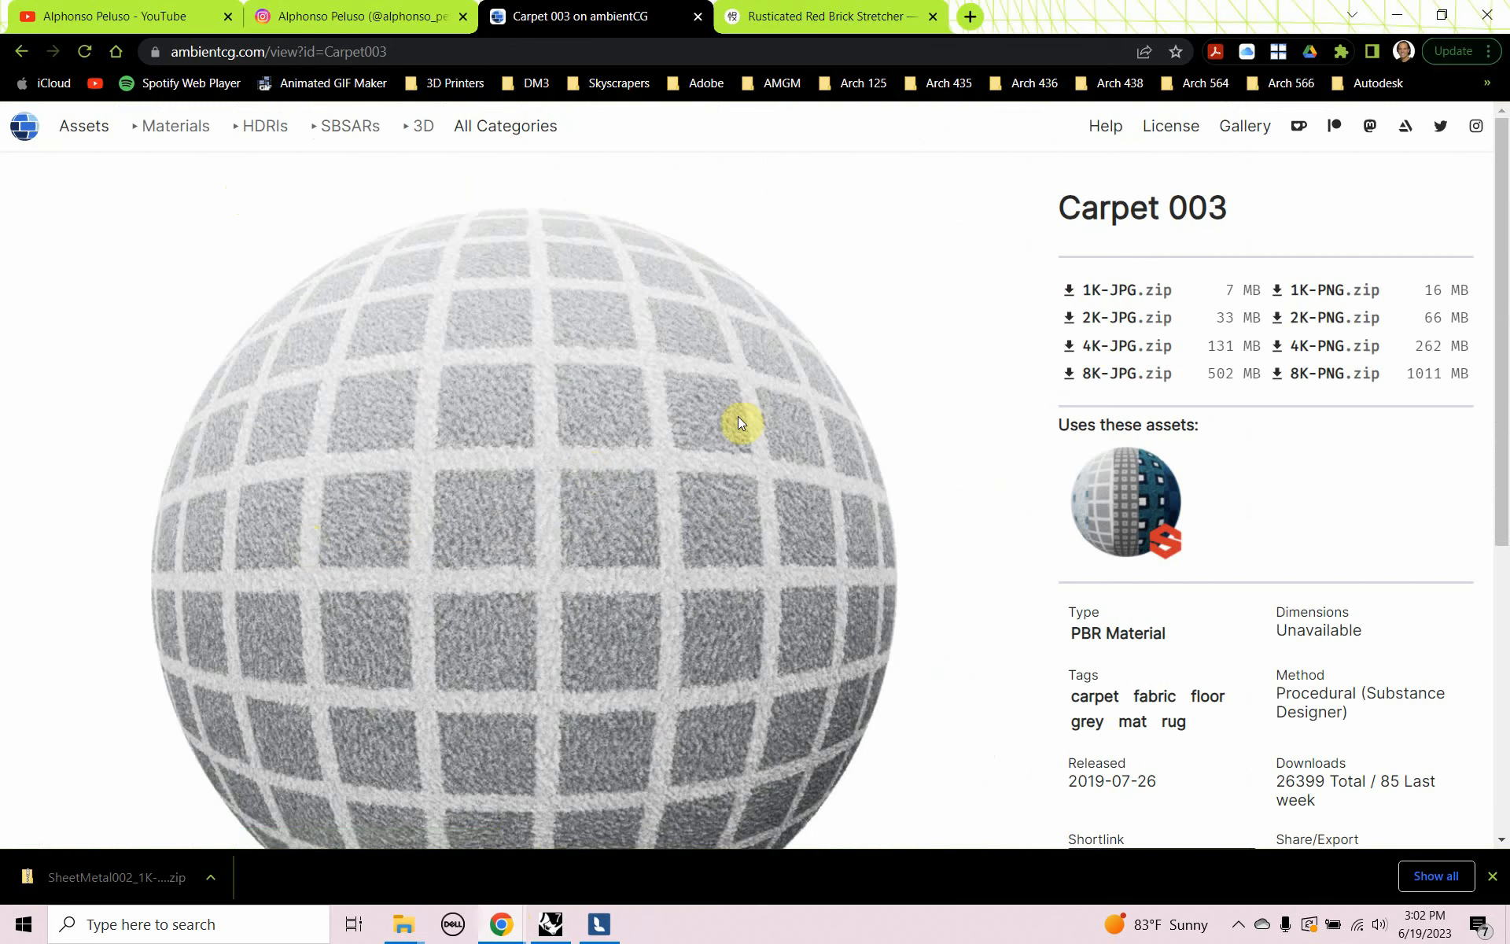
pyautogui.click(1074, 285)
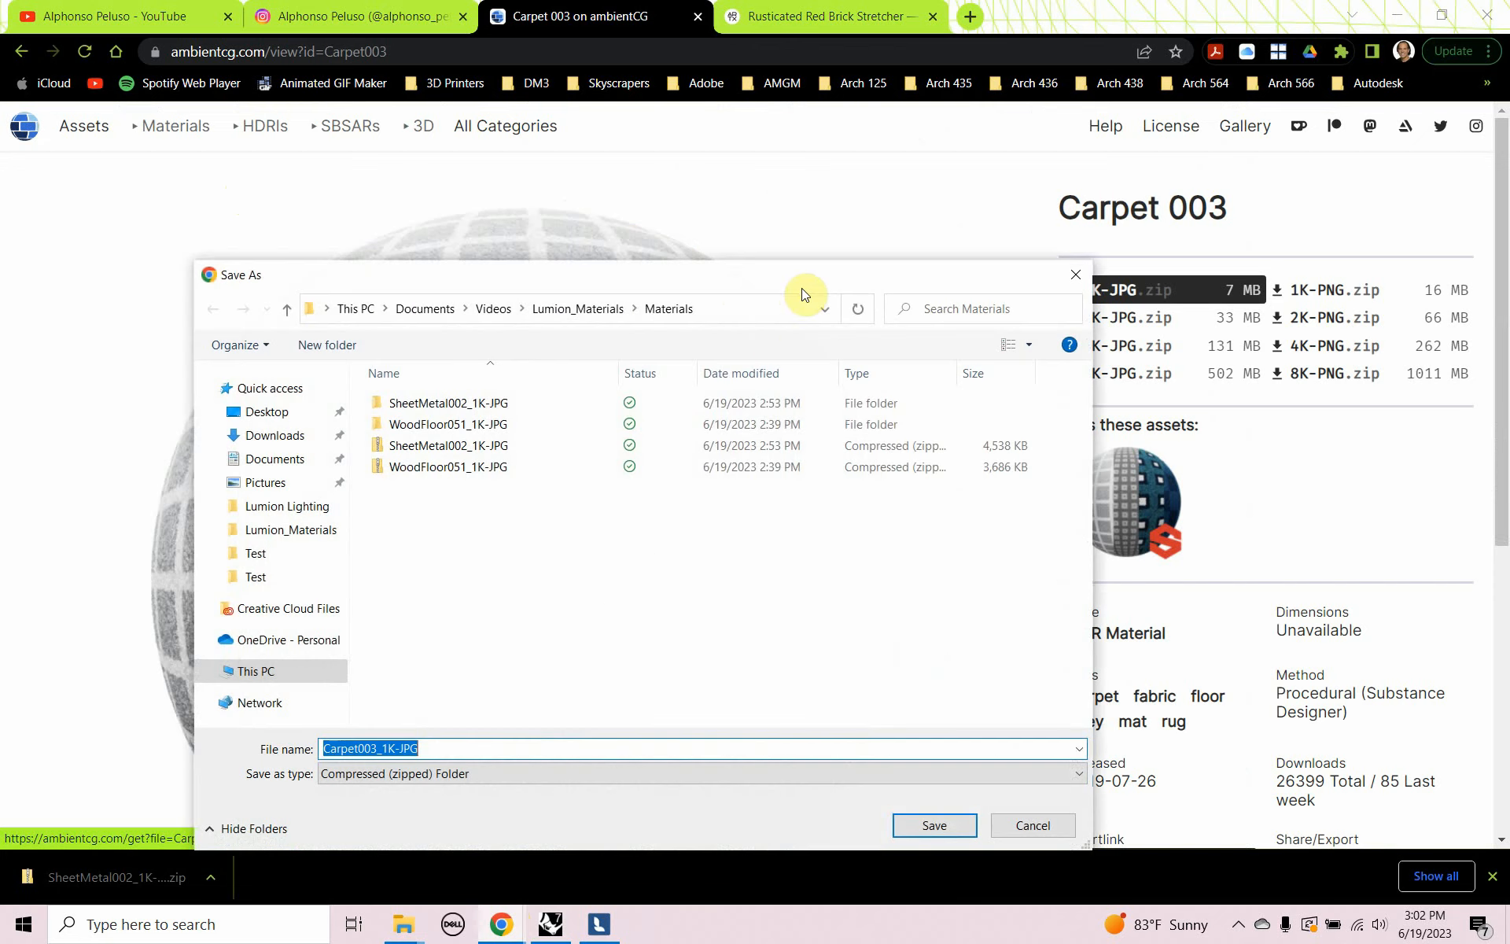
pyautogui.click(896, 823)
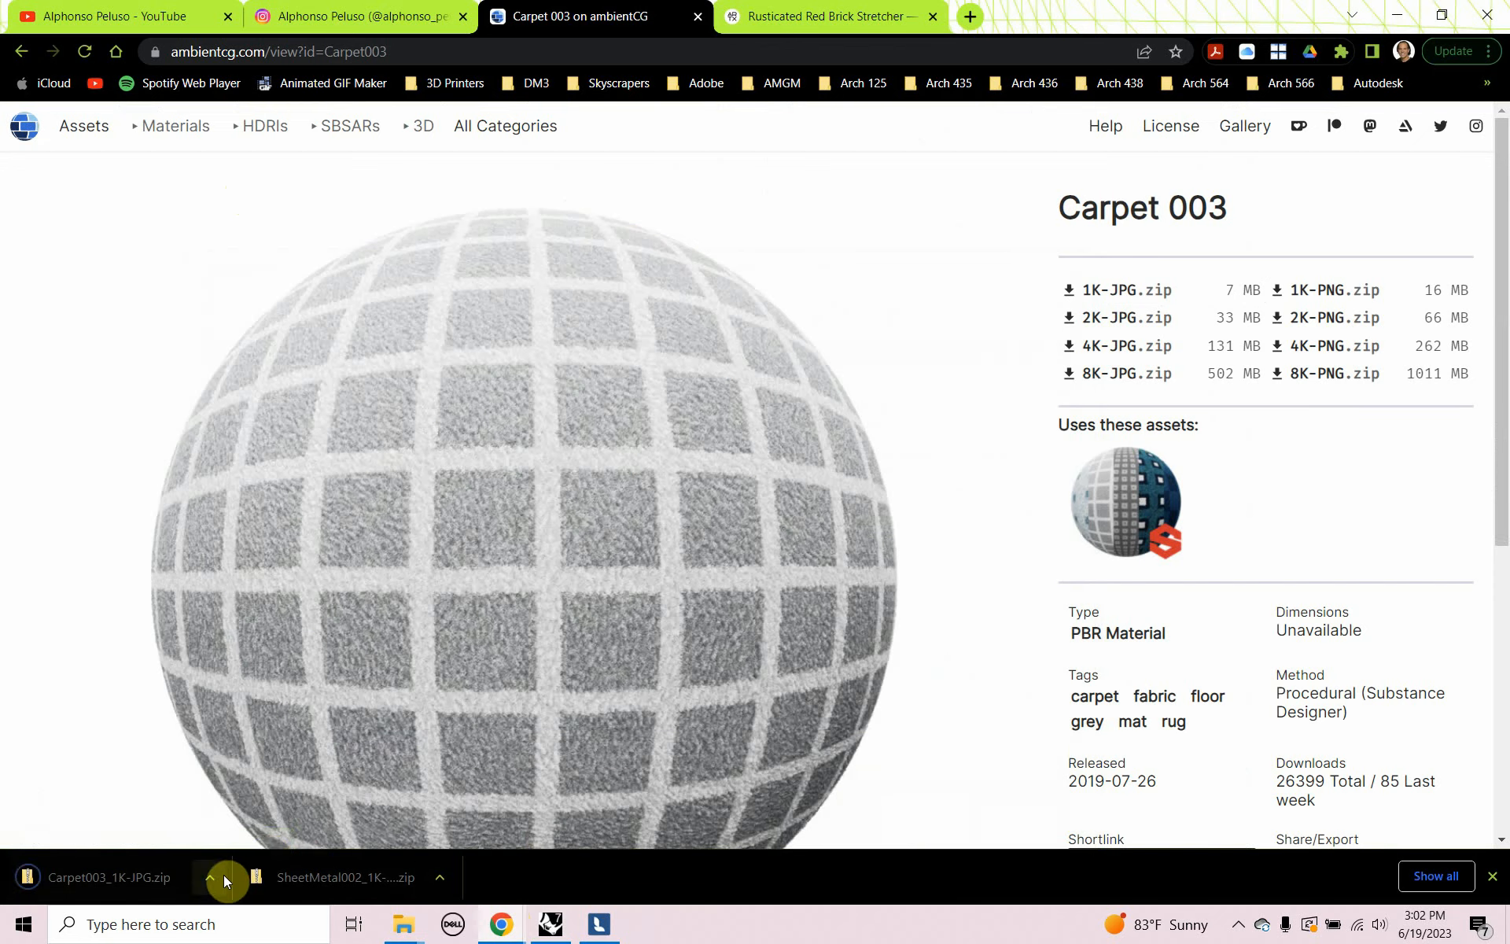
# Show the downloaded Carpet003_1K-JPG zip in its Materials folder and bring up the file's options
pyautogui.click(211, 875)
pyautogui.click(245, 813)
pyautogui.rightClick(277, 329)
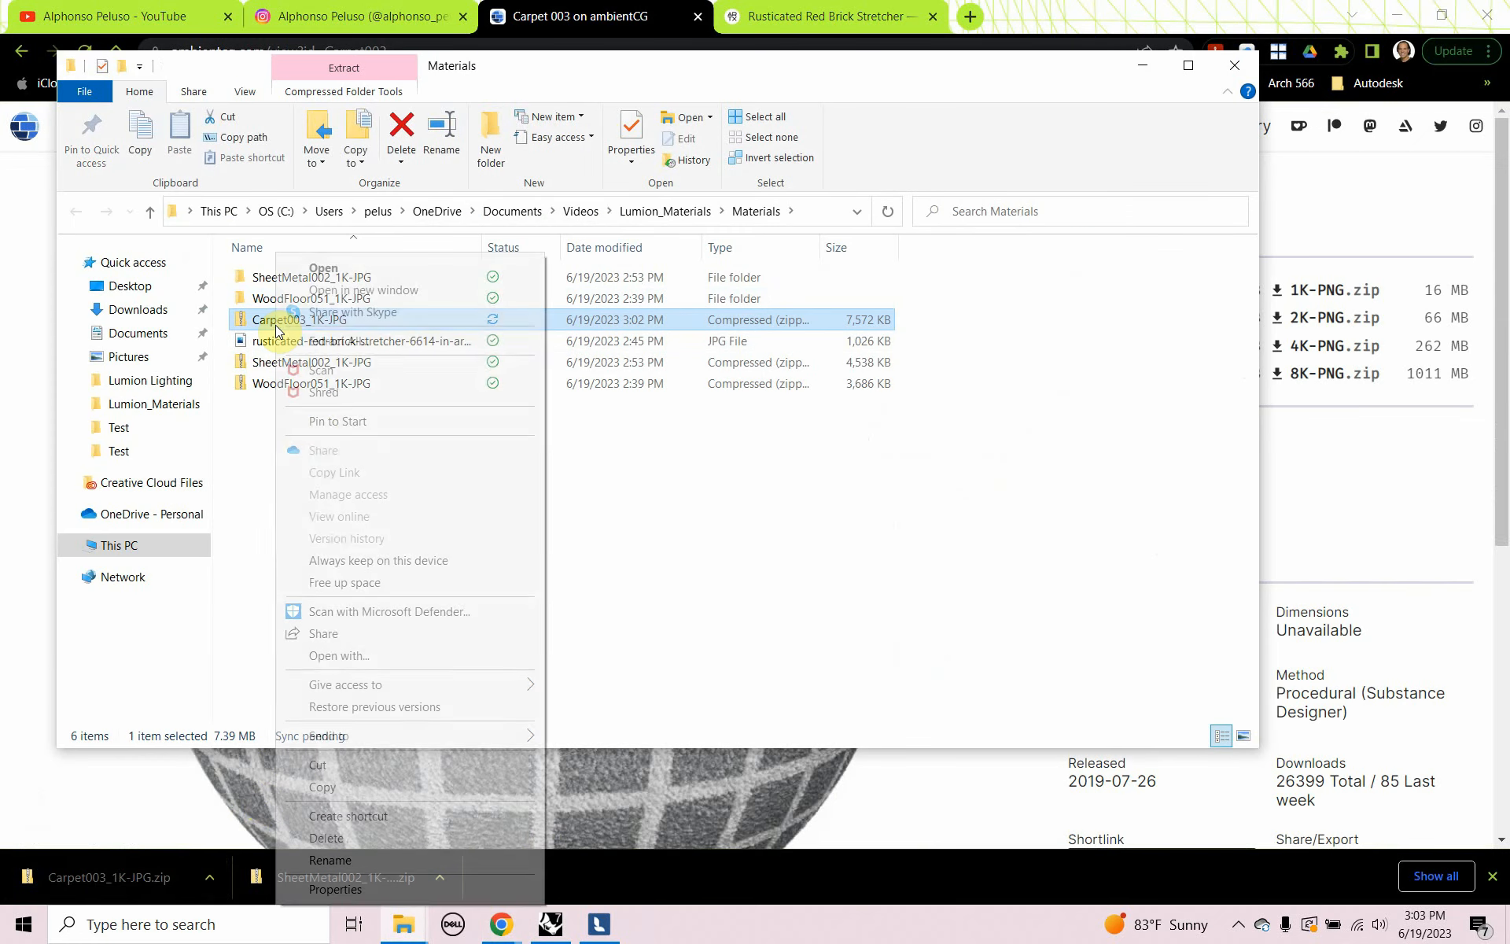
# Extract the Carpet003_1K-JPG archive into the Materials folder and view its Carpet003_1K_Color image
pyautogui.click(297, 336)
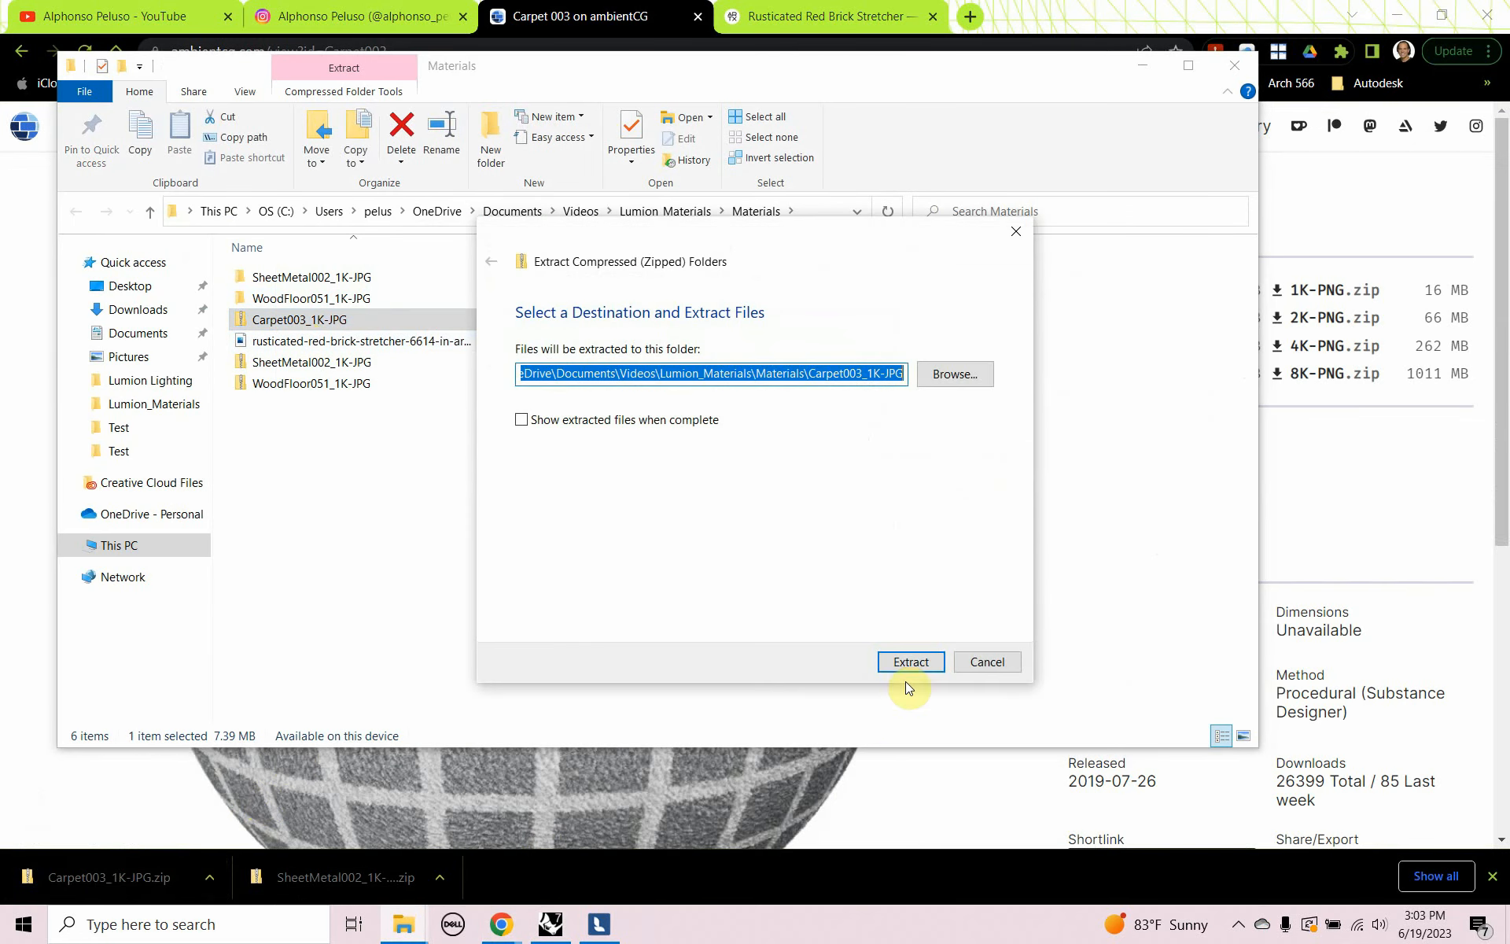
pyautogui.click(910, 658)
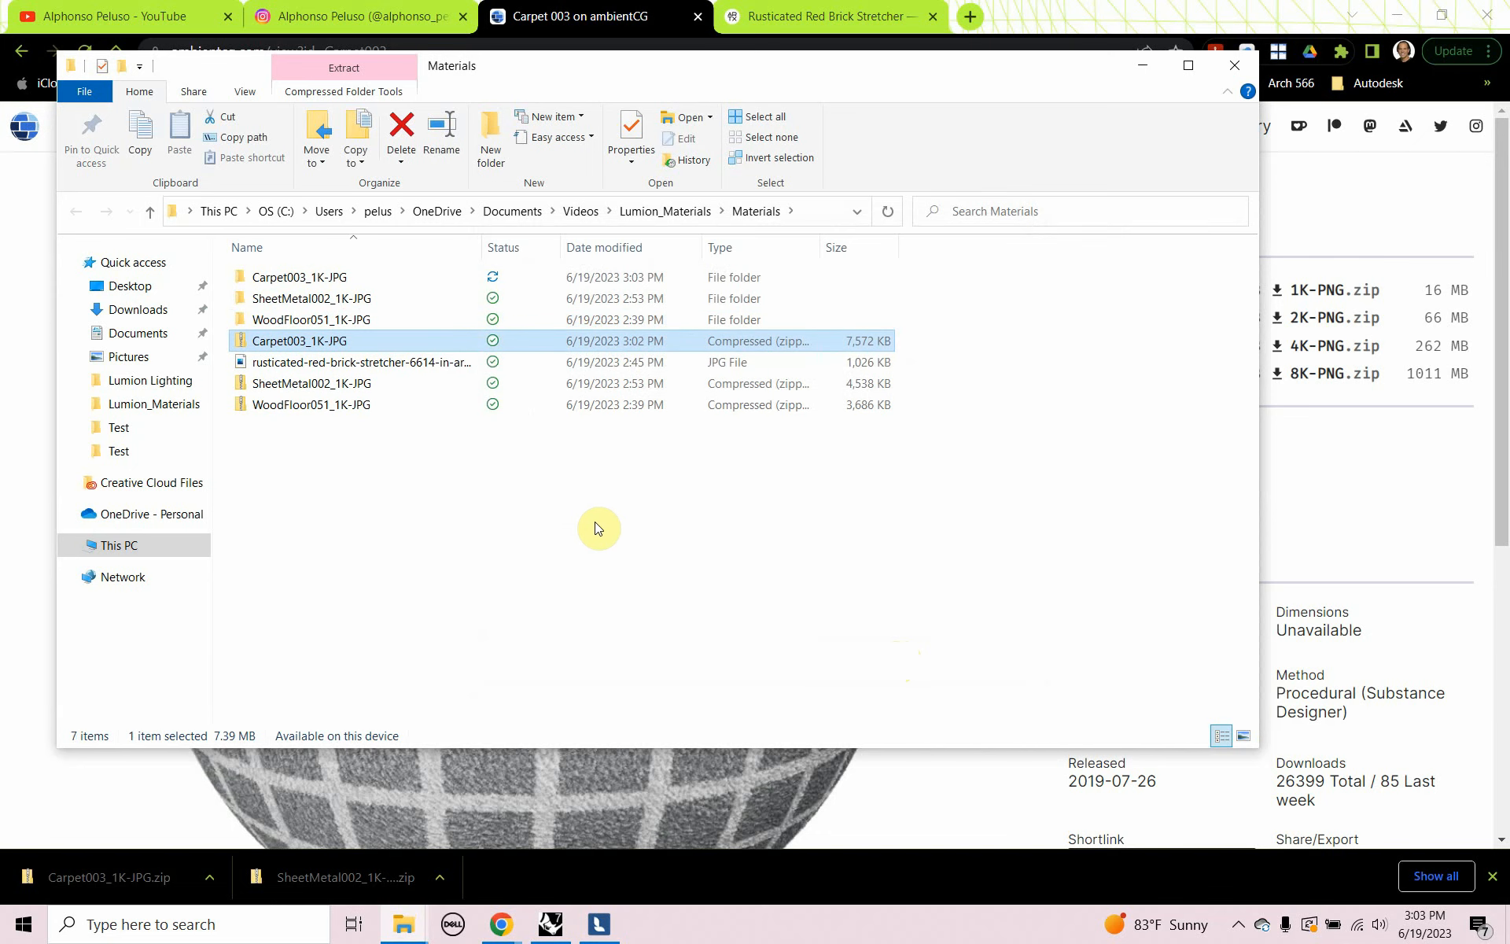
pyautogui.doubleClick(277, 277)
pyautogui.doubleClick(409, 315)
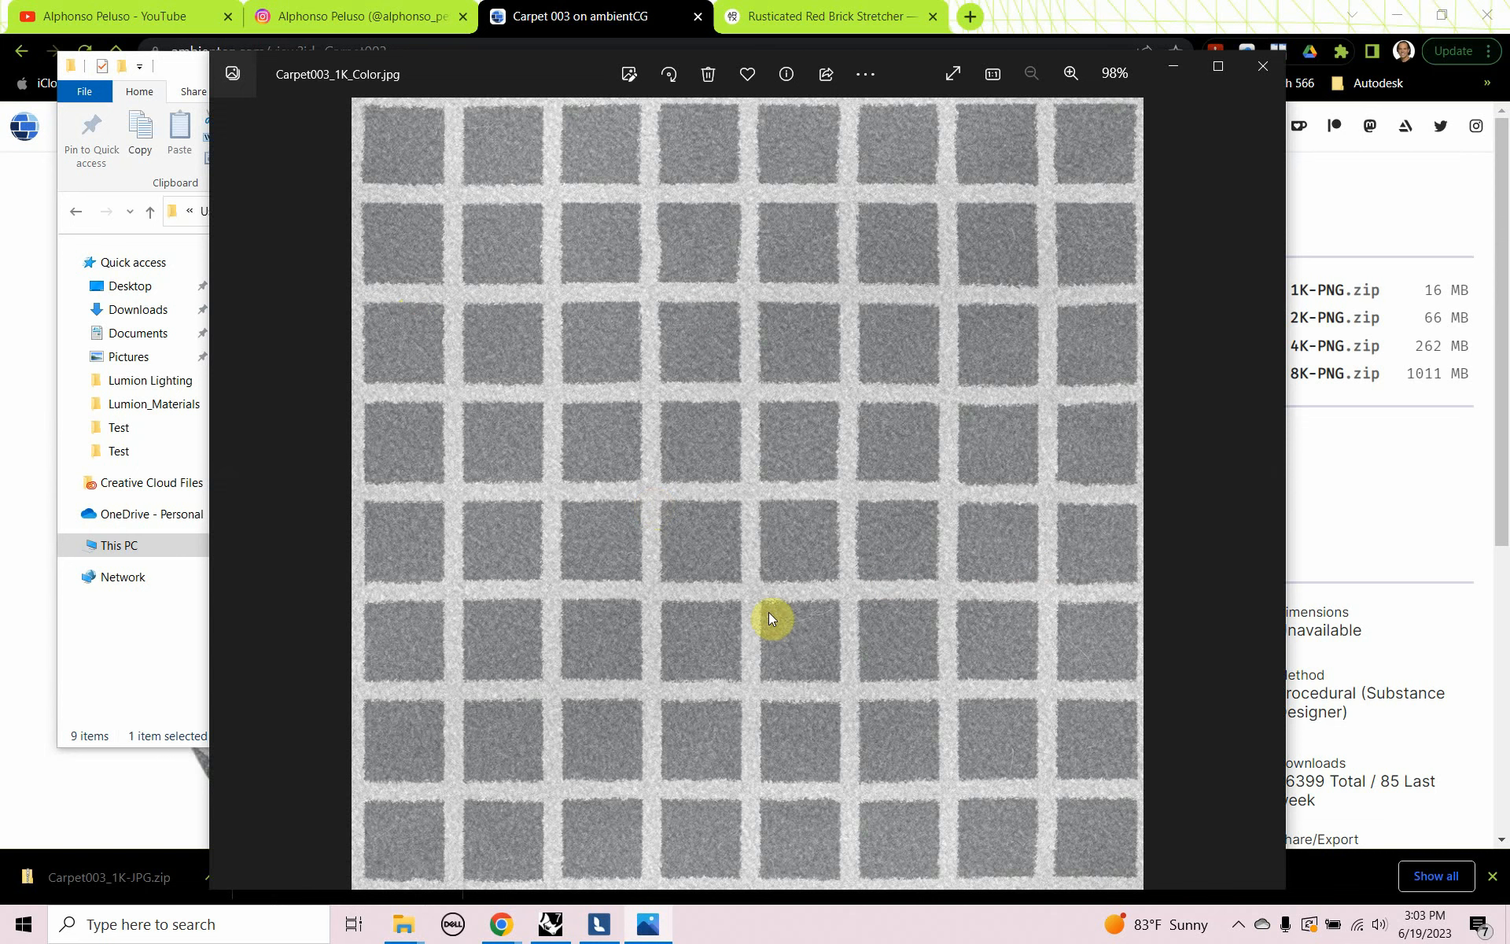
pyautogui.click(1268, 66)
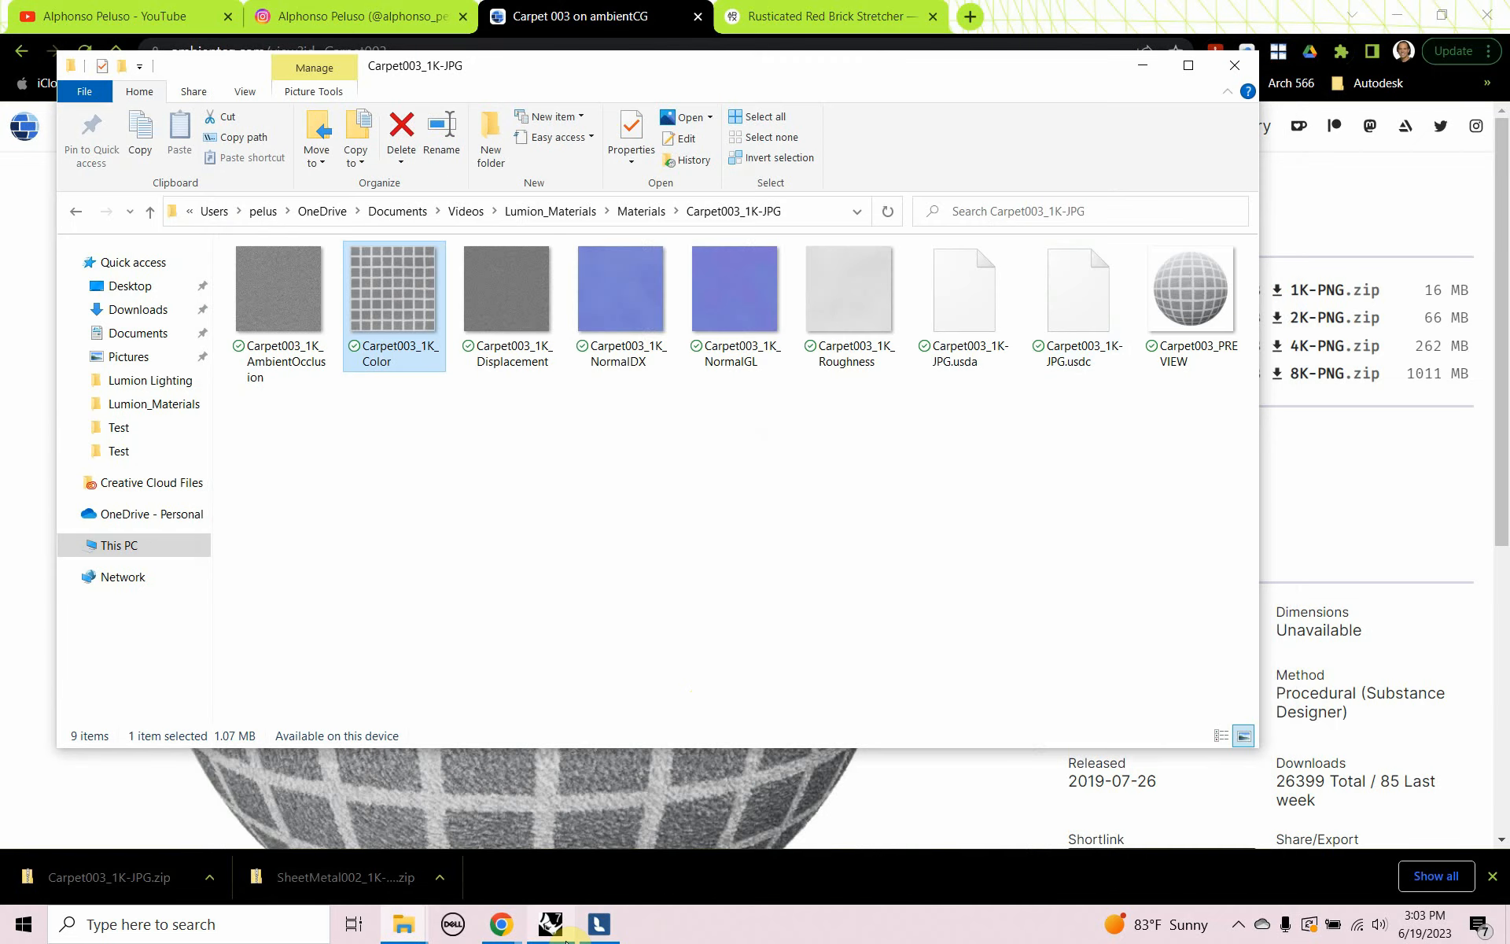
# Switch to Lumion and examine the patio surface up close around the lounge chair and ottoman
pyautogui.click(598, 924)
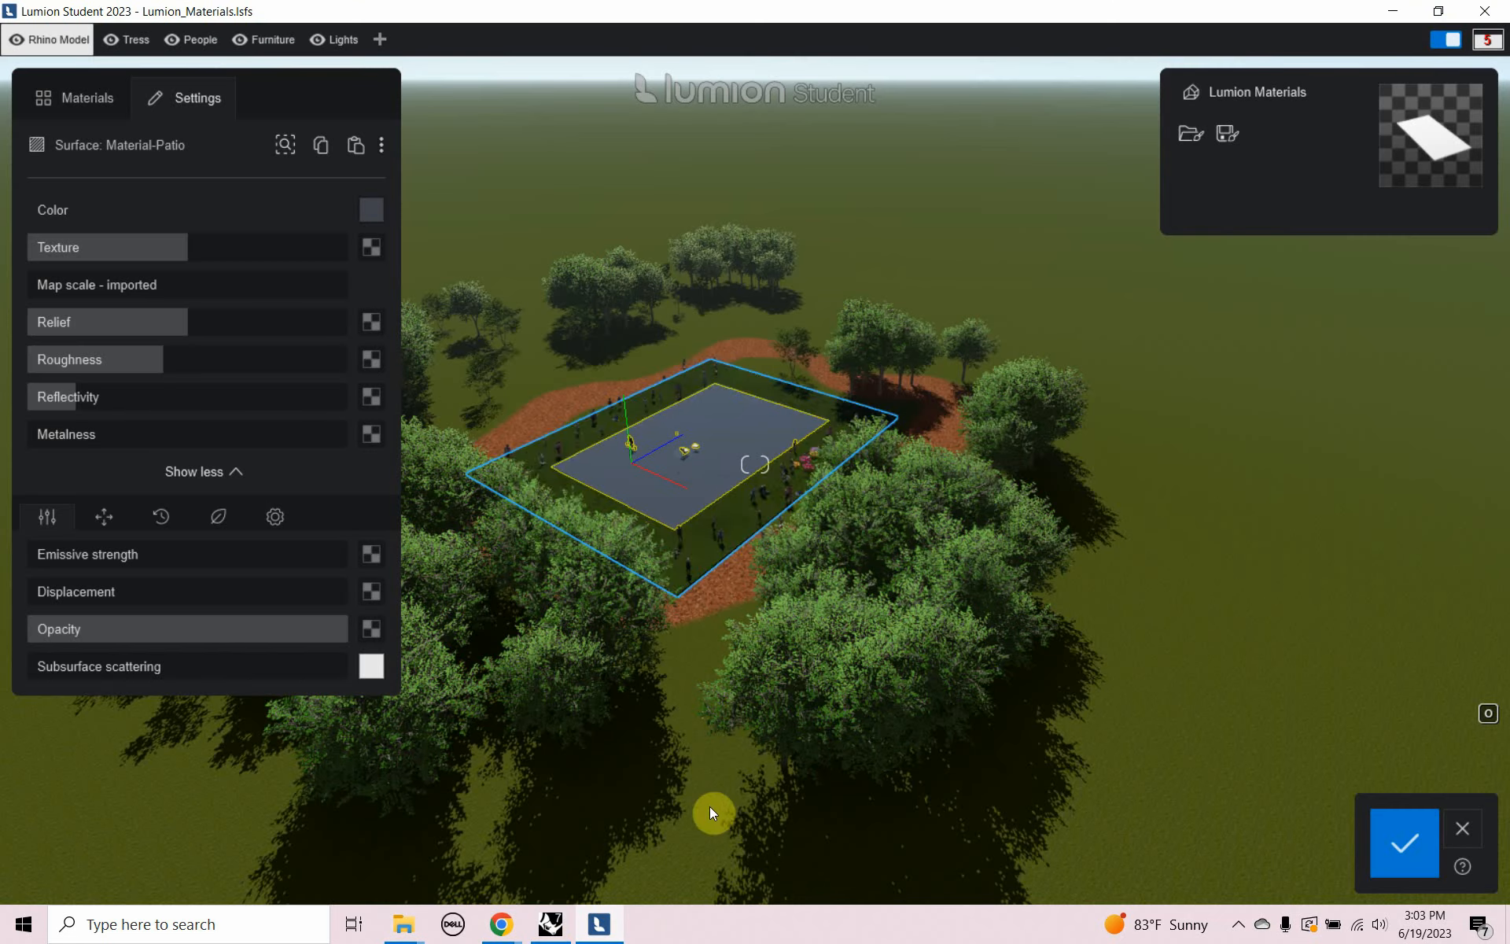
pyautogui.moveTo(700, 471); pyautogui.dragTo(640, 411, button='right')
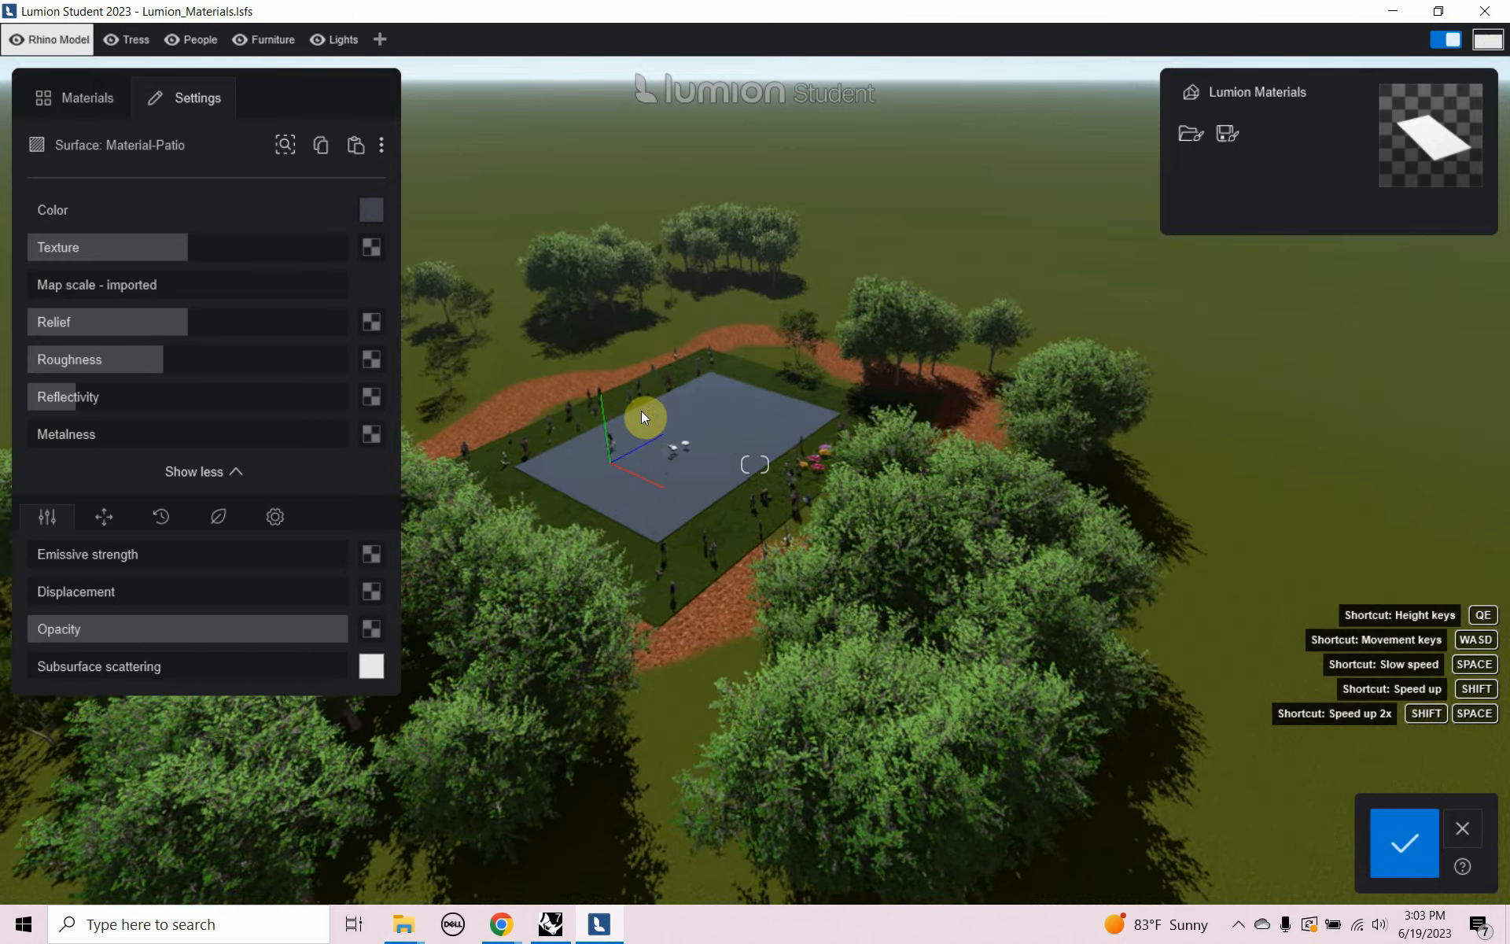
pyautogui.scroll(10, 634, 431)
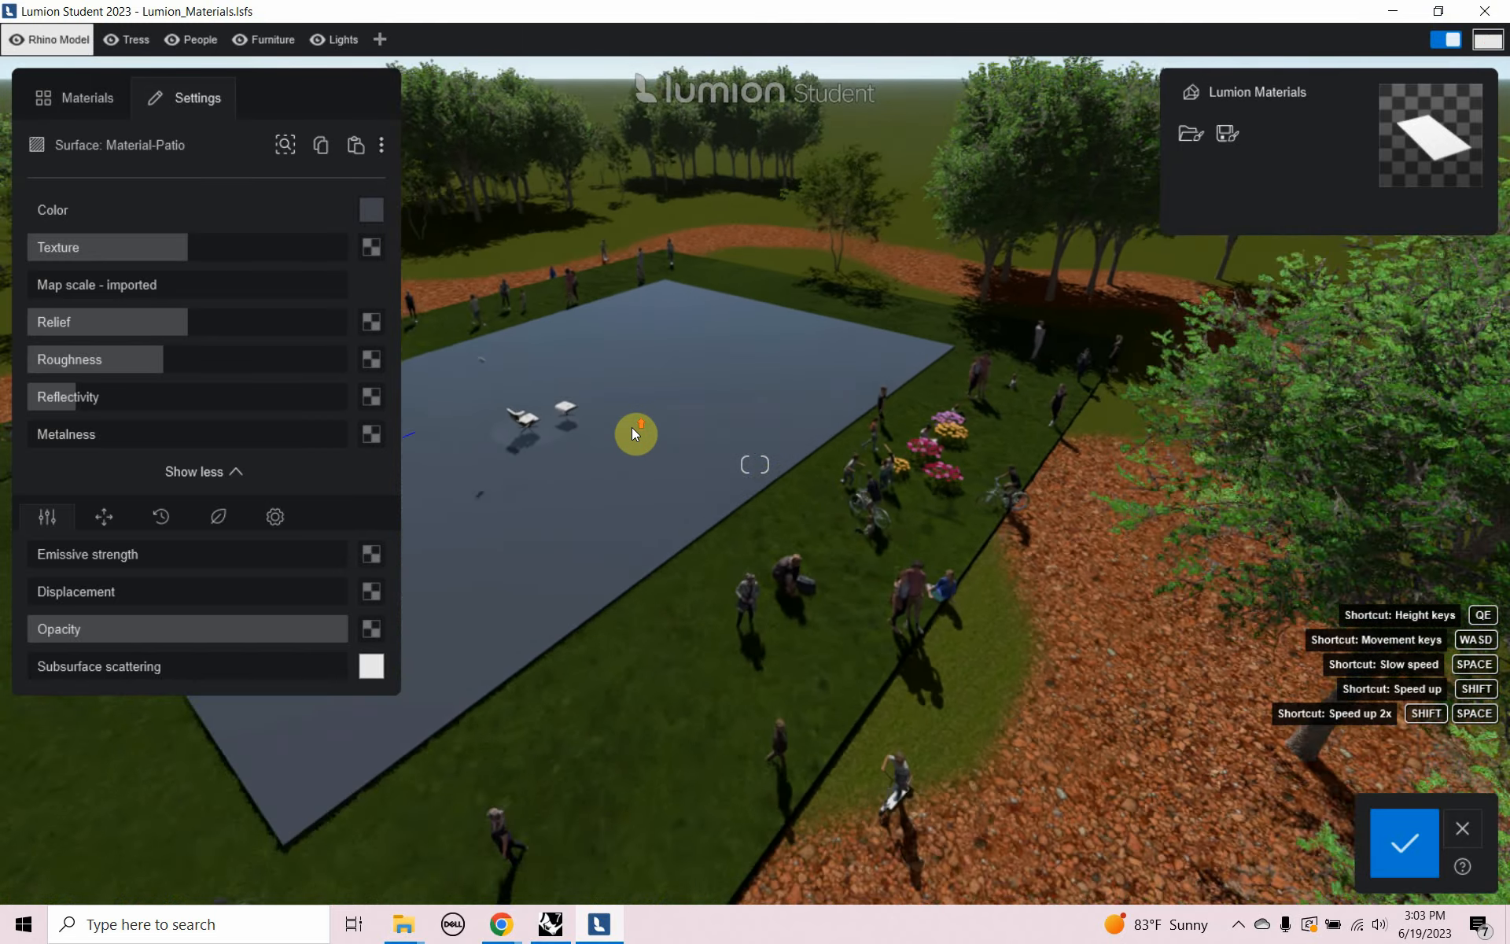
pyautogui.scroll(10, 634, 432)
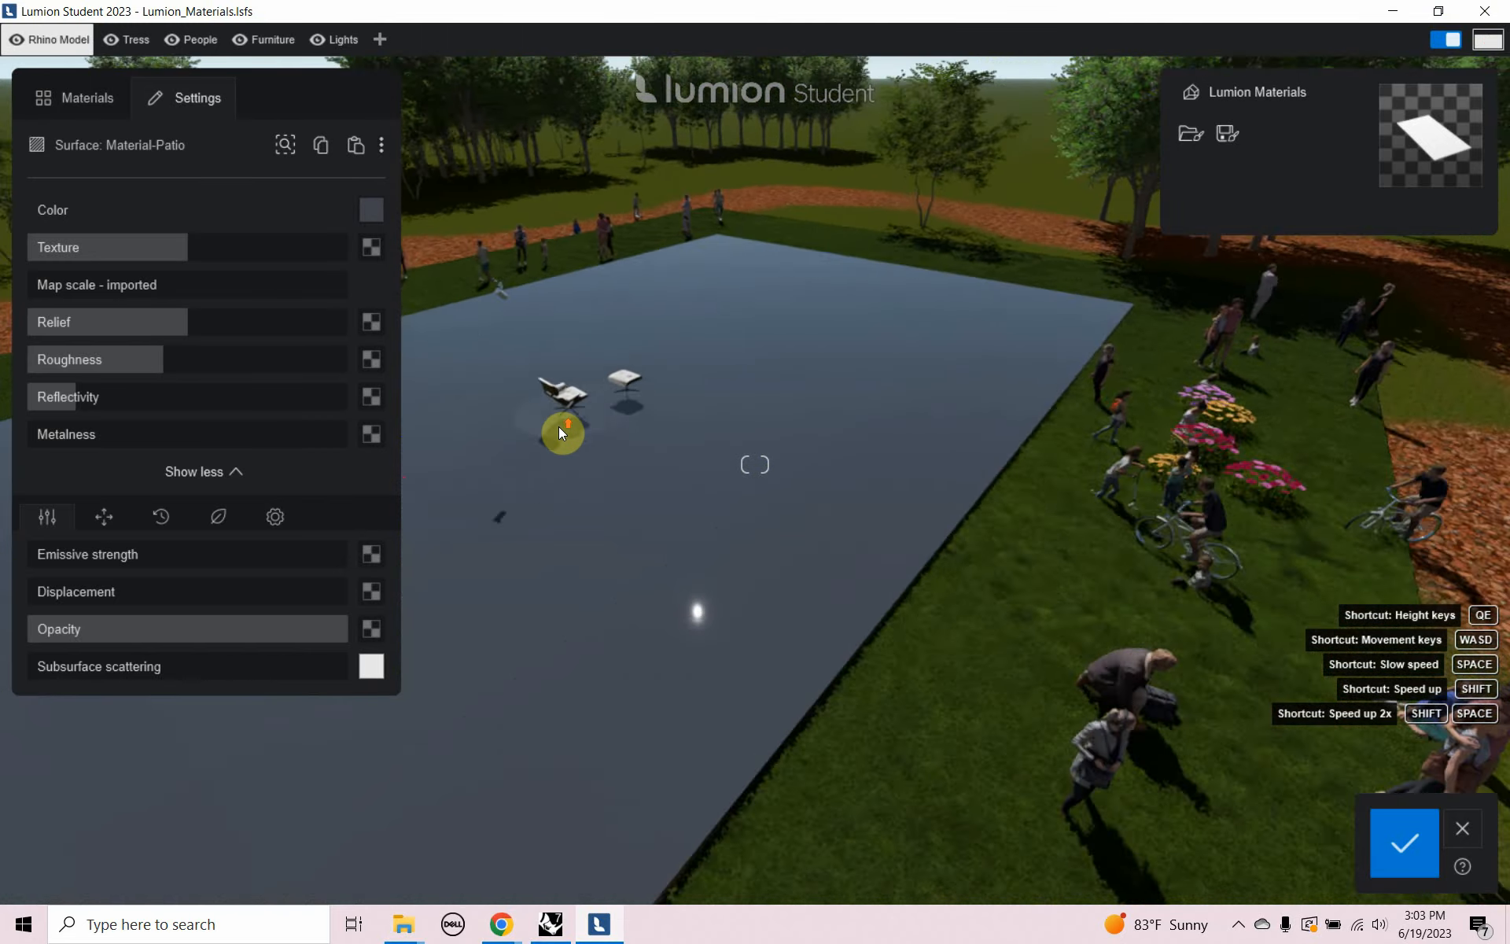
pyautogui.scroll(10, 562, 431)
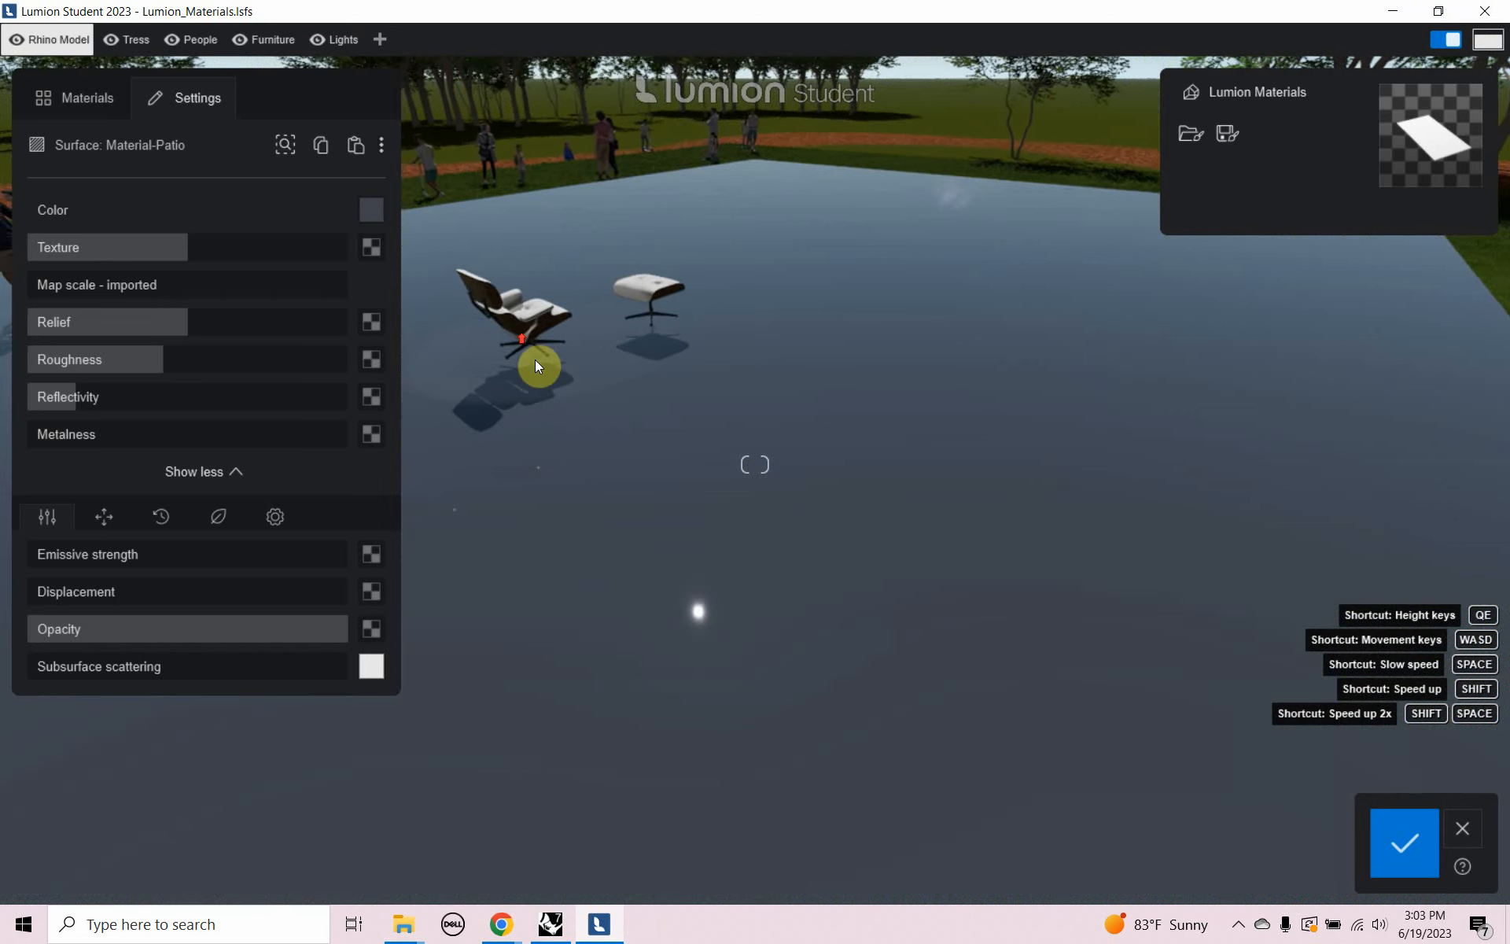
pyautogui.scroll(3, 524, 347)
pyautogui.press('a')
pyautogui.scroll(3, 701, 260)
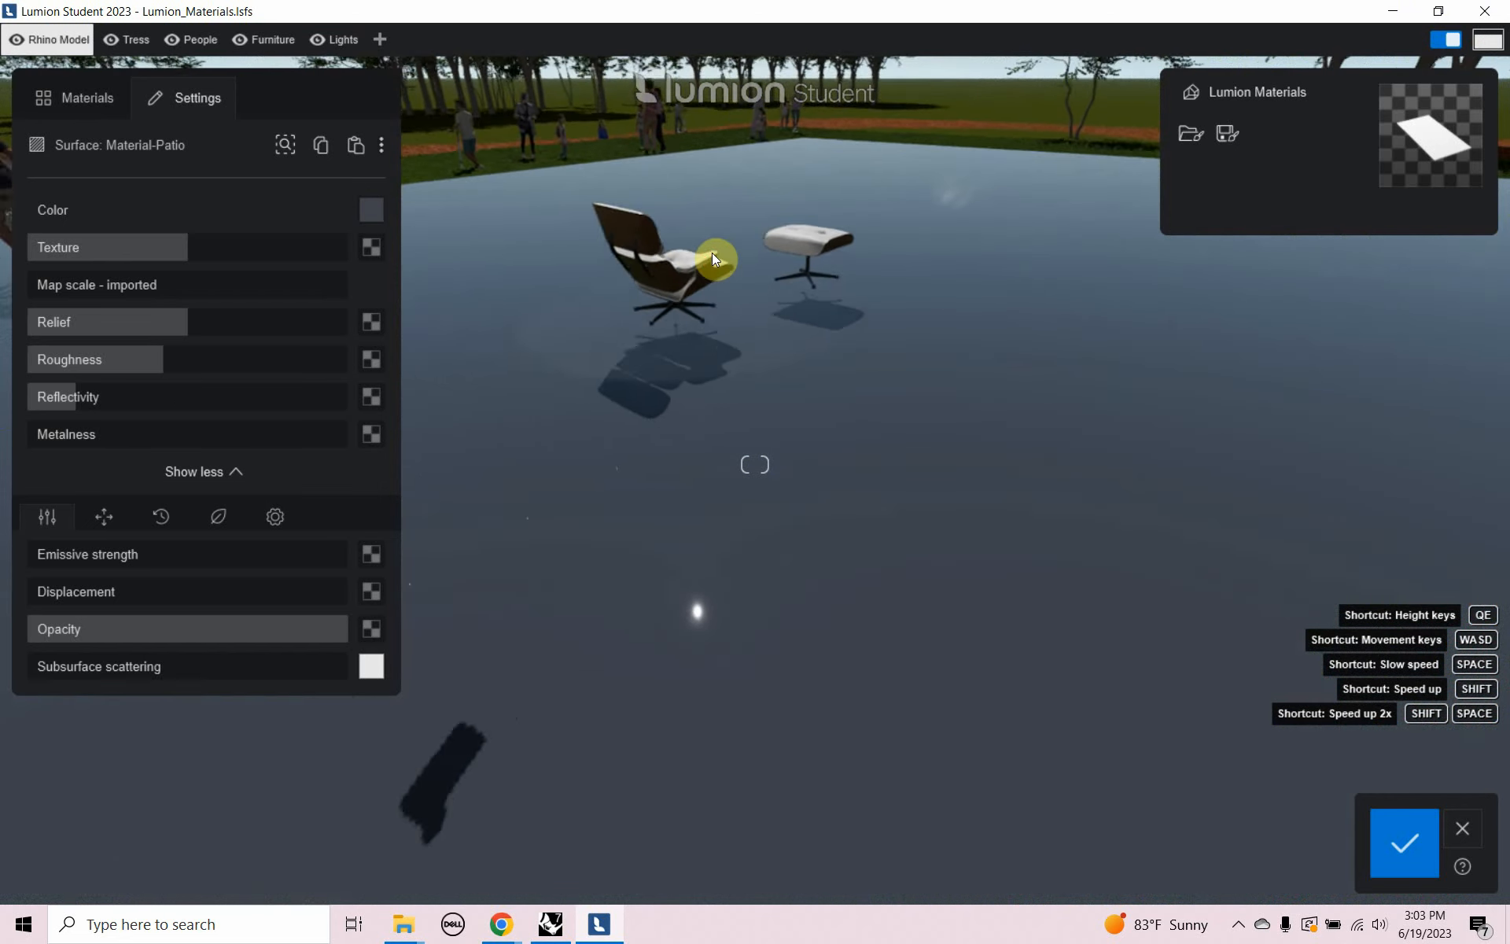
pyautogui.scroll(3, 710, 253)
pyautogui.scroll(3, 720, 249)
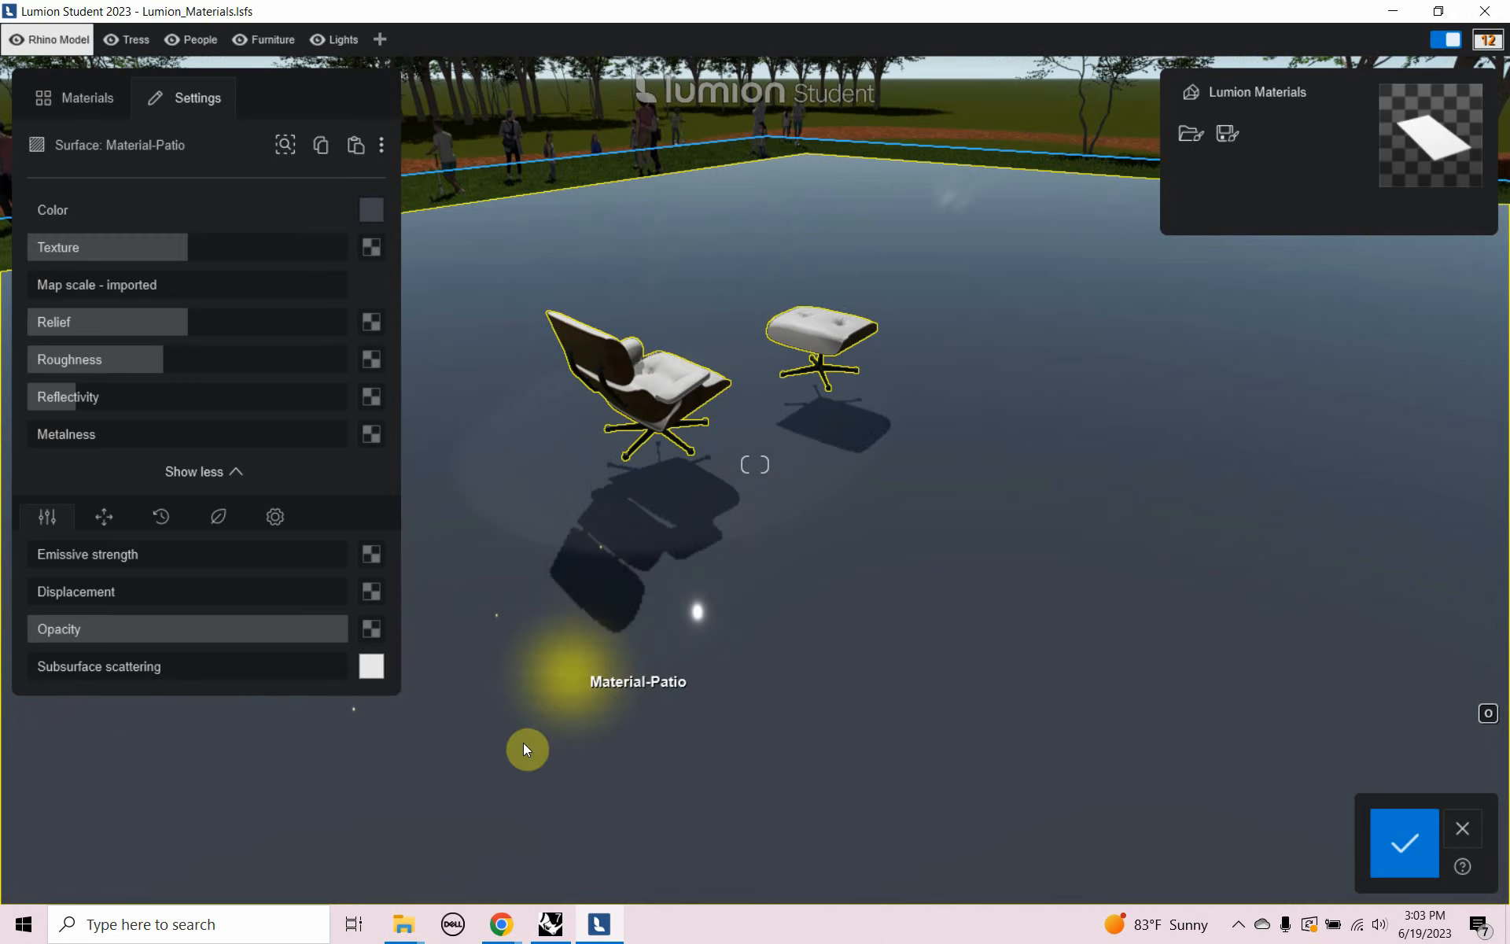
# Switch to Rhino and create a new layer named Area Rug
pyautogui.click(548, 933)
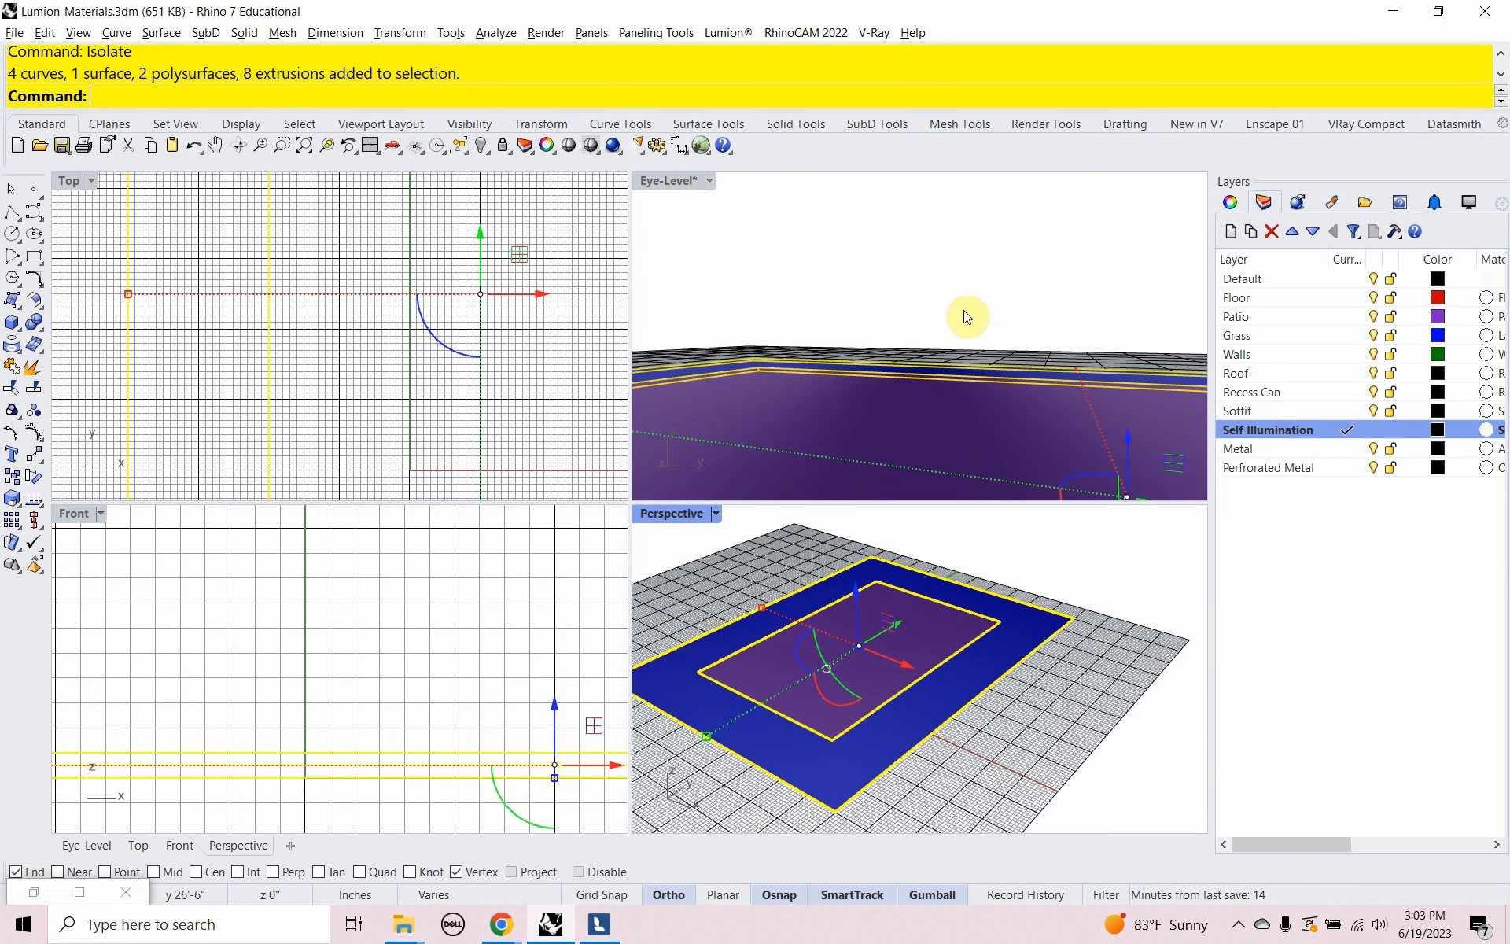
pyautogui.click(1252, 512)
pyautogui.rightClick(1252, 512)
pyautogui.click(1255, 521)
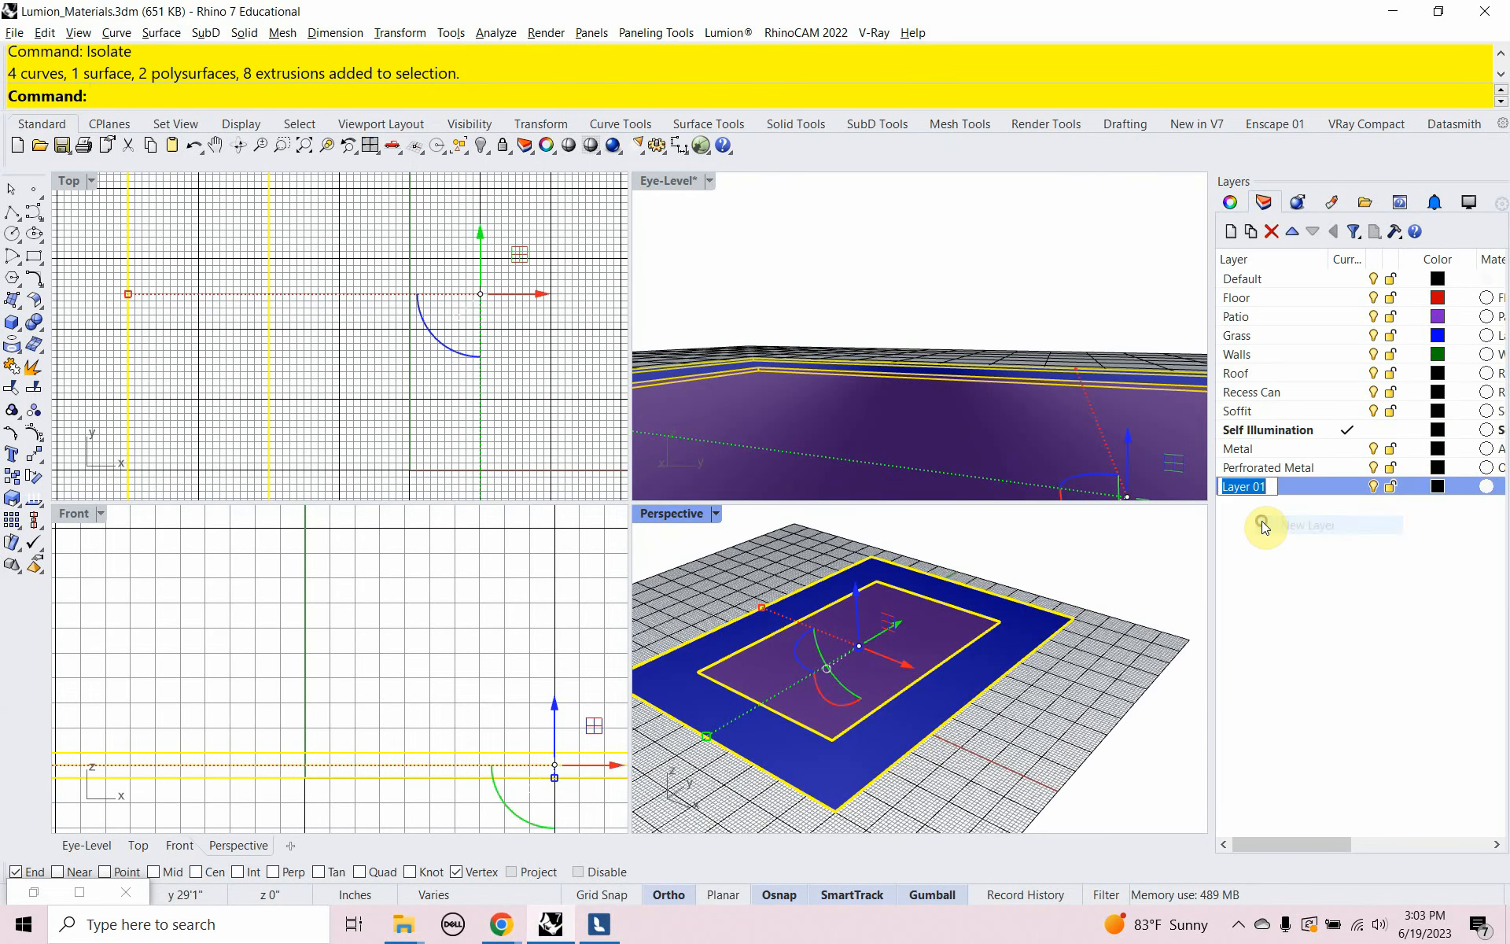
pyautogui.write('Area')
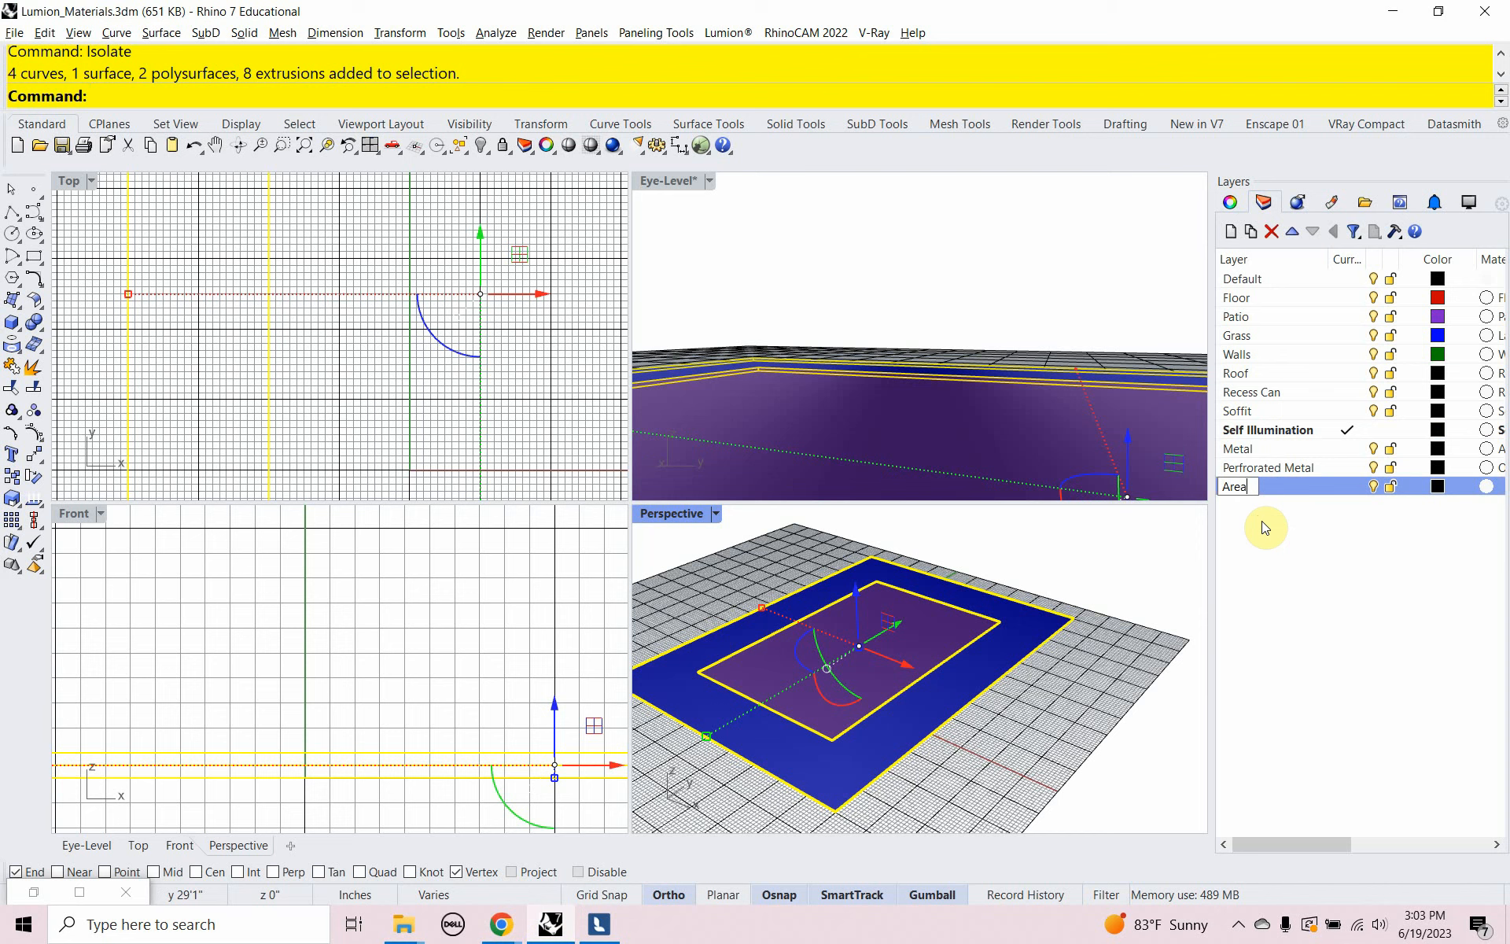
pyautogui.write(' Ru')
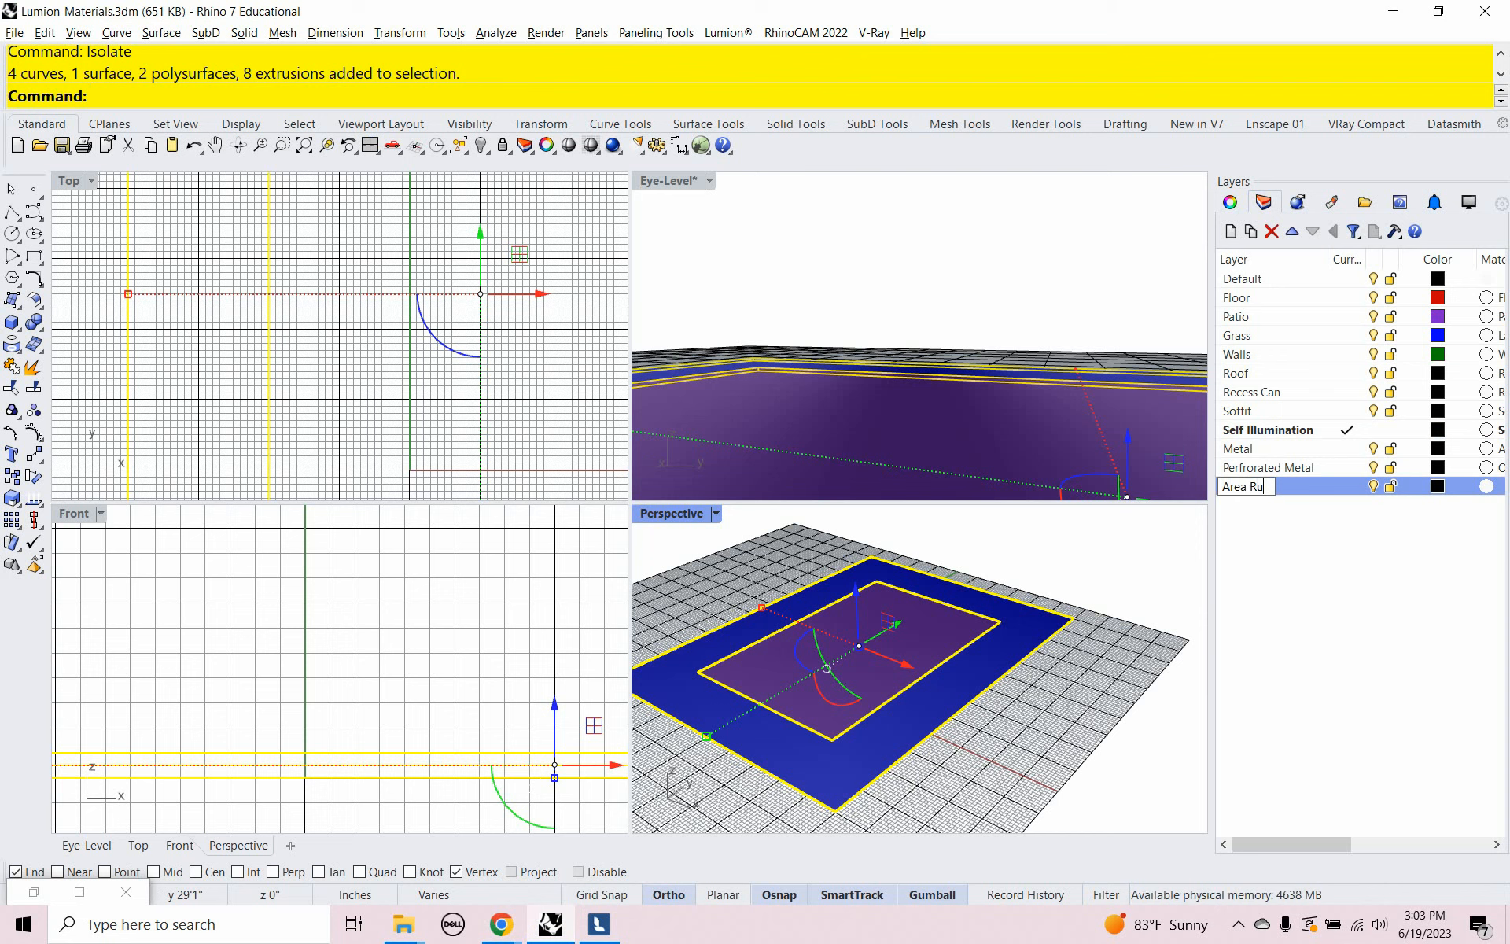
pyautogui.write('cg')
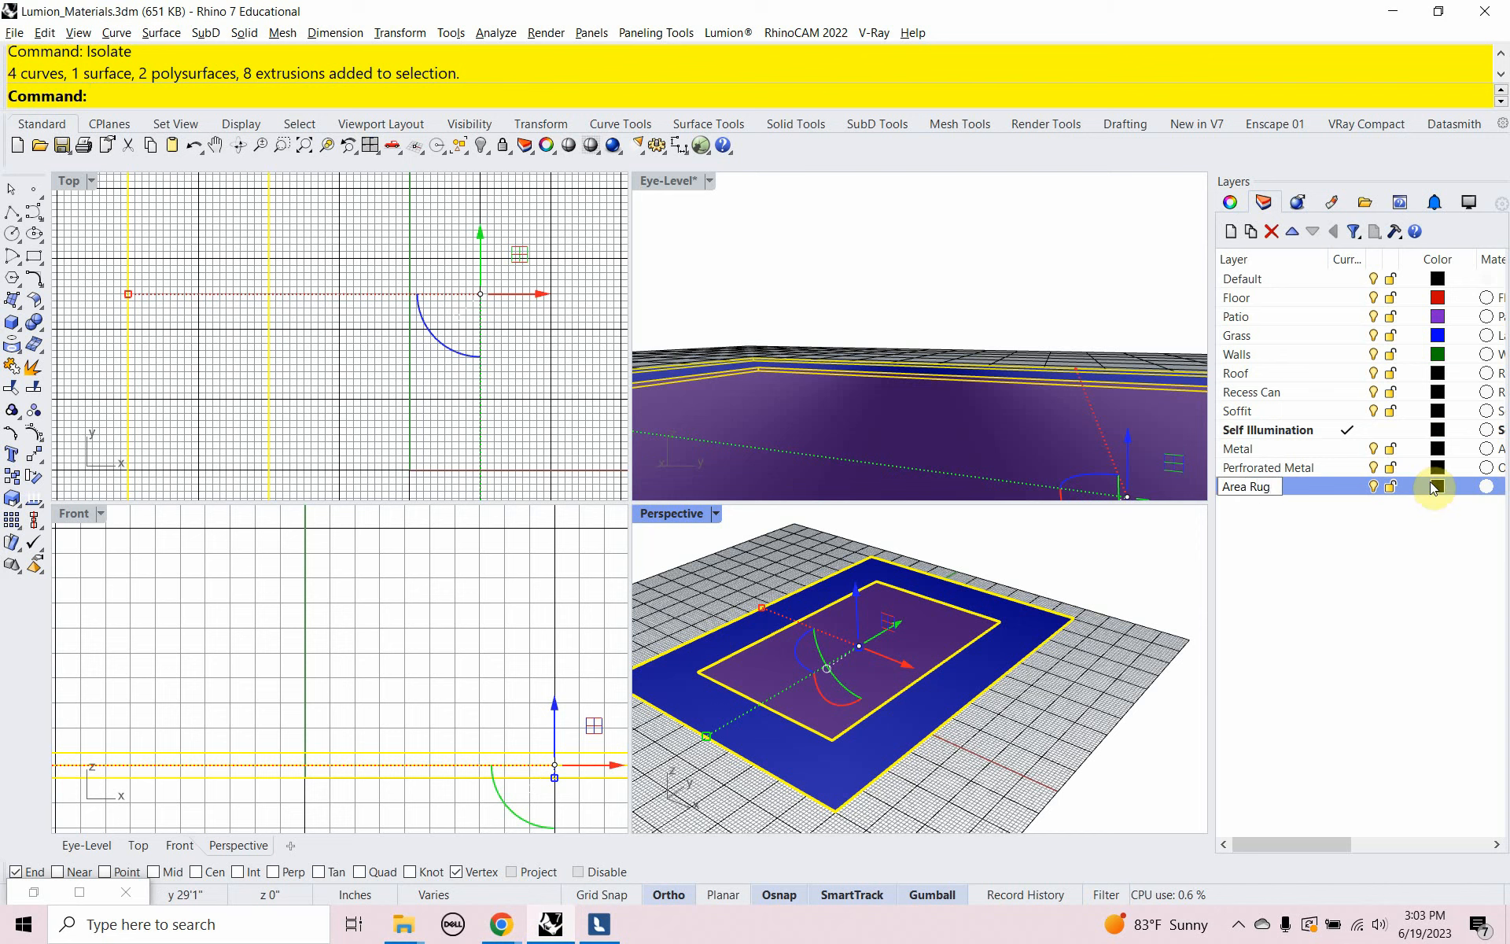
# Assign the Area Rug layer a Plaster material named Carpet
pyautogui.click(1486, 487)
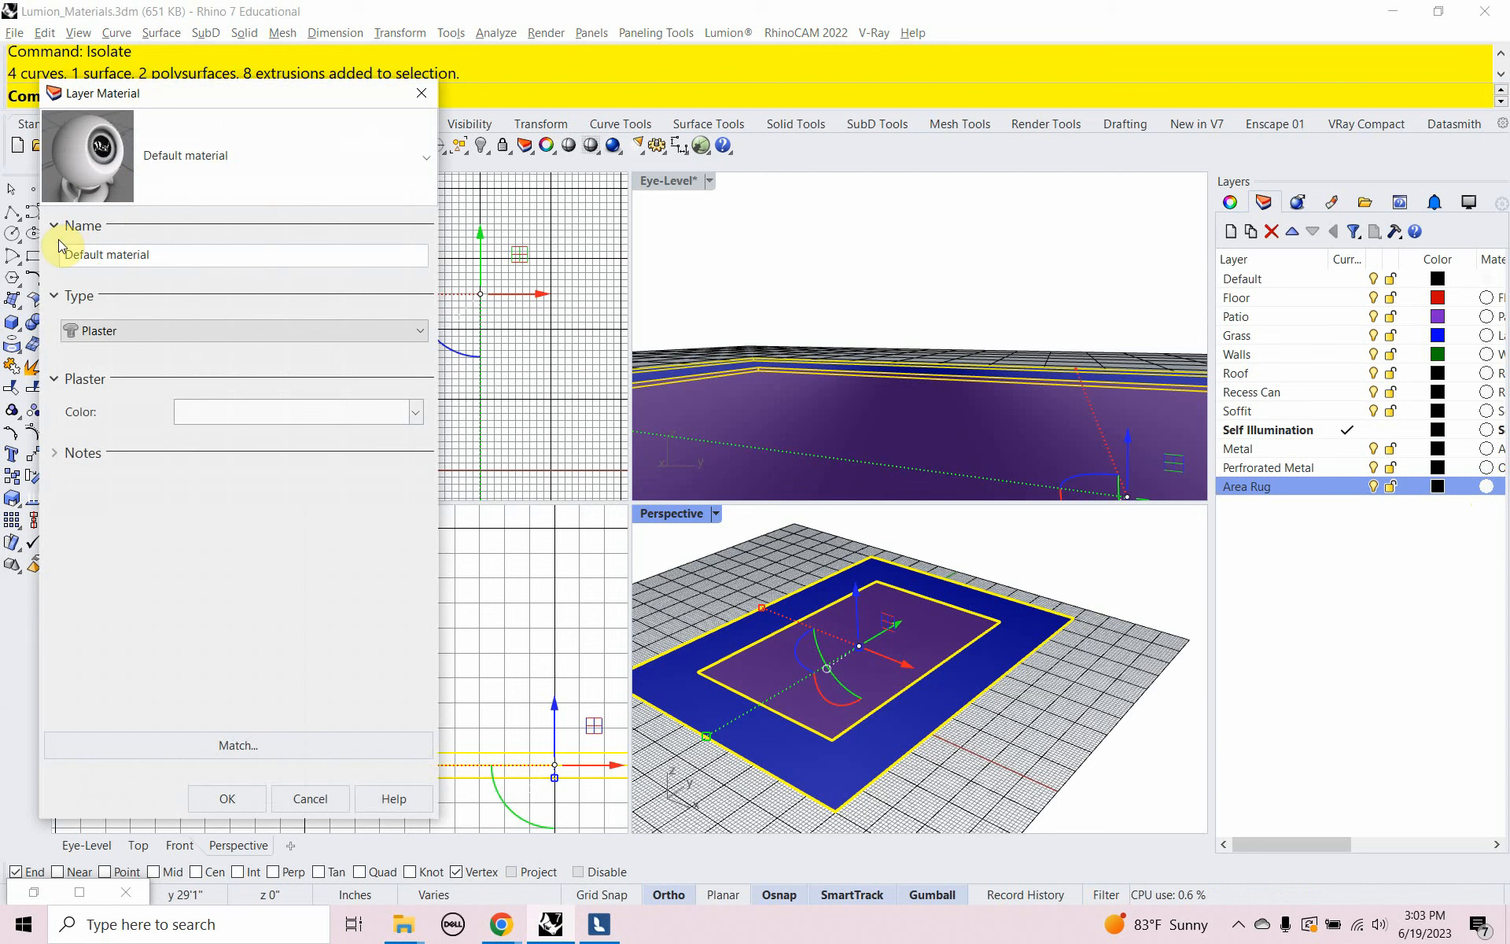
pyautogui.moveTo(150, 263); pyautogui.dragTo(59, 259)
pyautogui.write('Carpet')
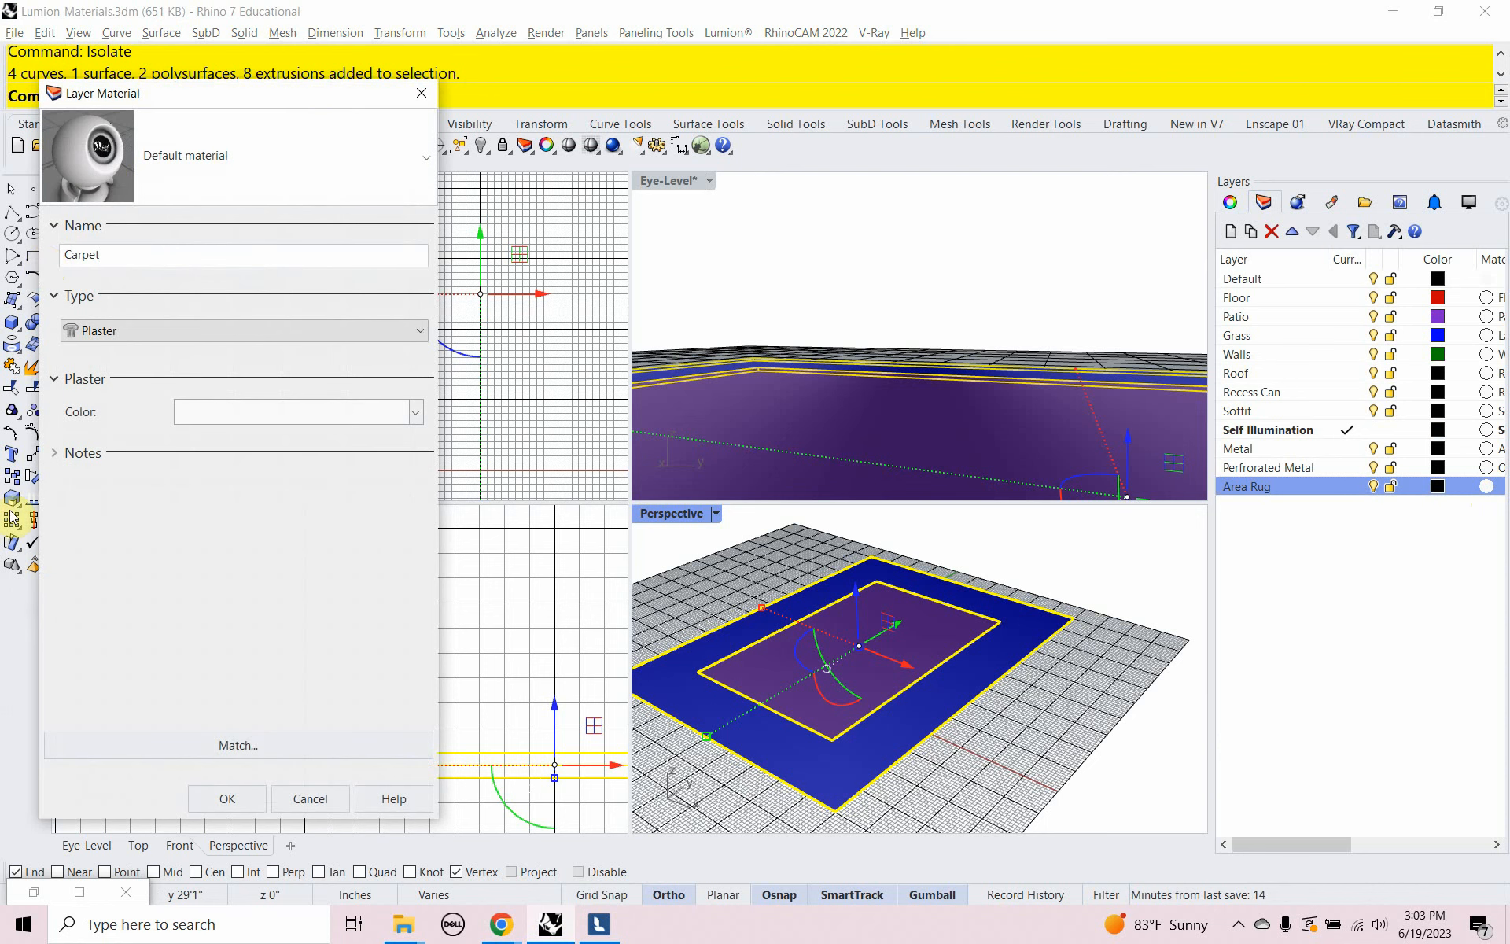
pyautogui.click(227, 796)
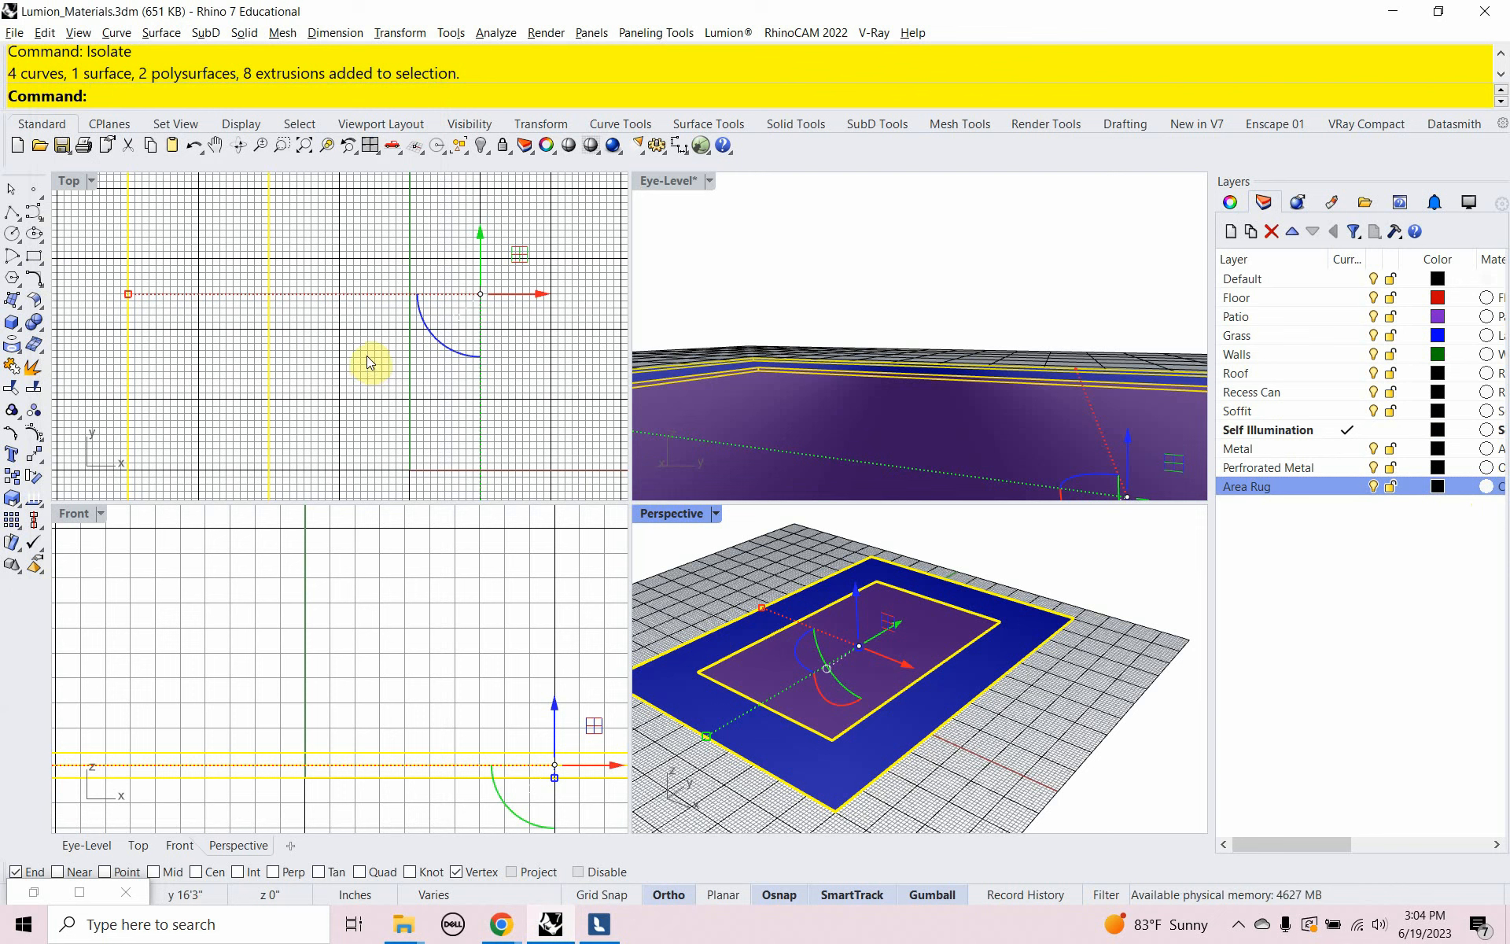
# Show all hidden objects, then isolate the floor and the two green walls
pyautogui.write('Show')
pyautogui.press('Return')
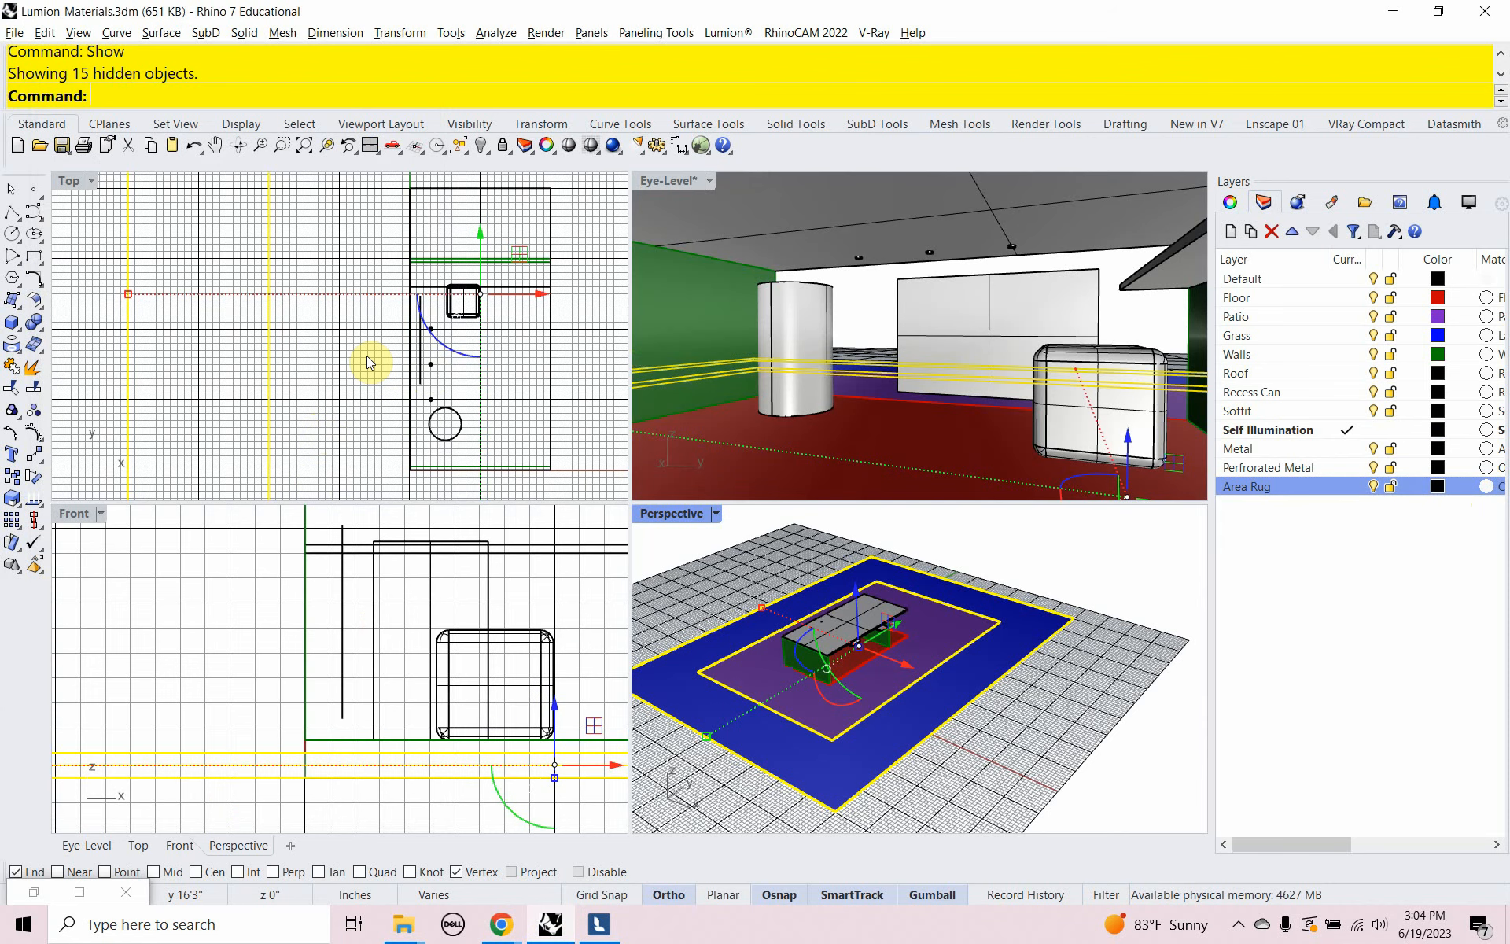
pyautogui.click(754, 462)
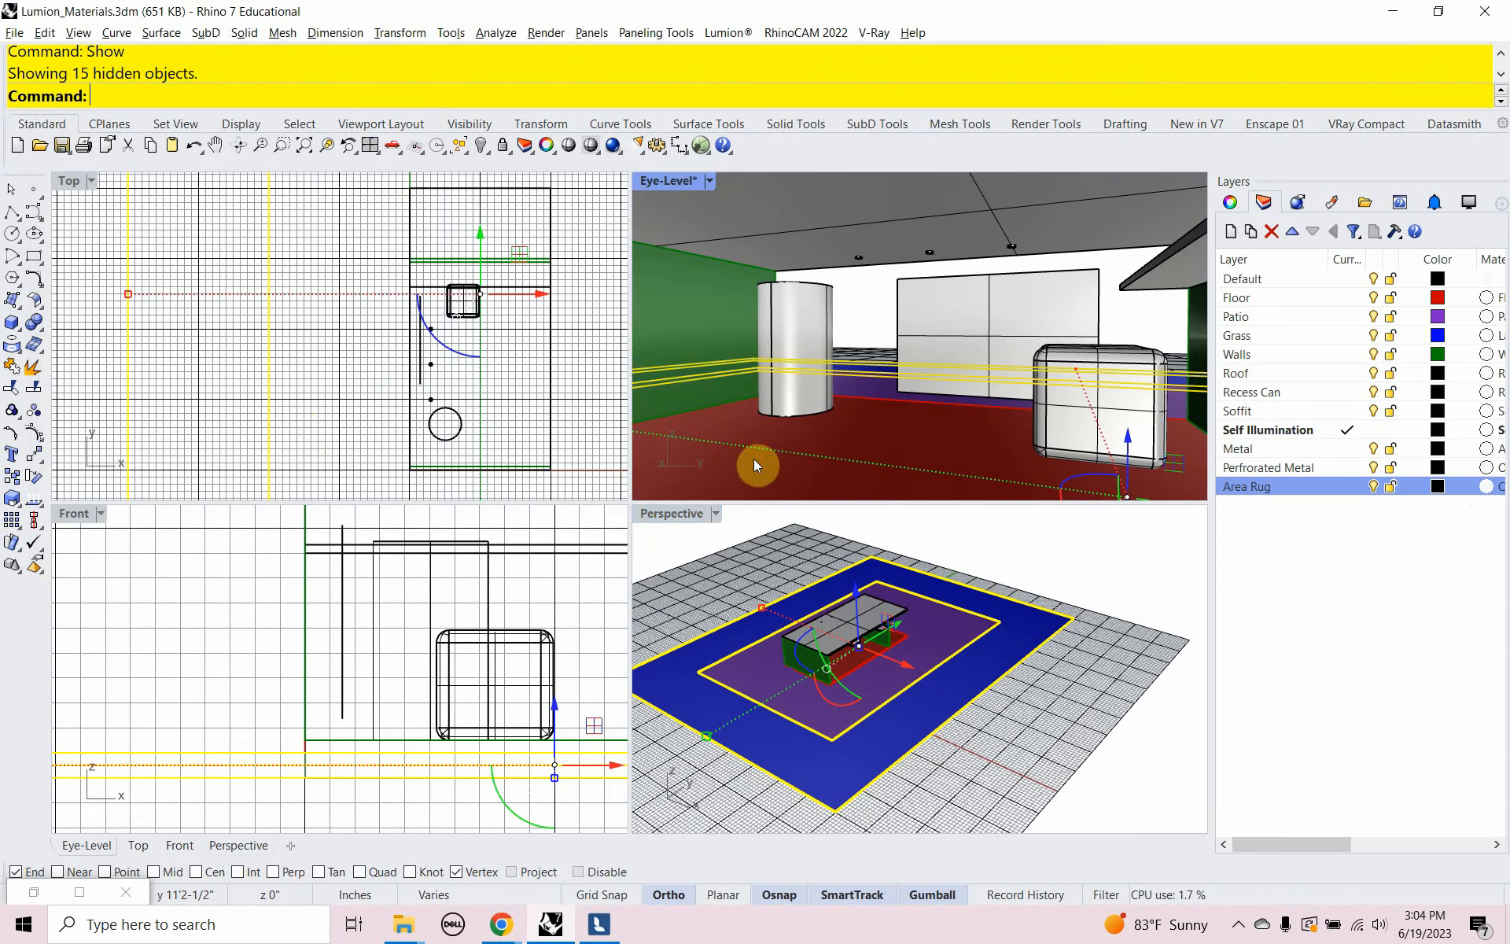
pyautogui.write('I')
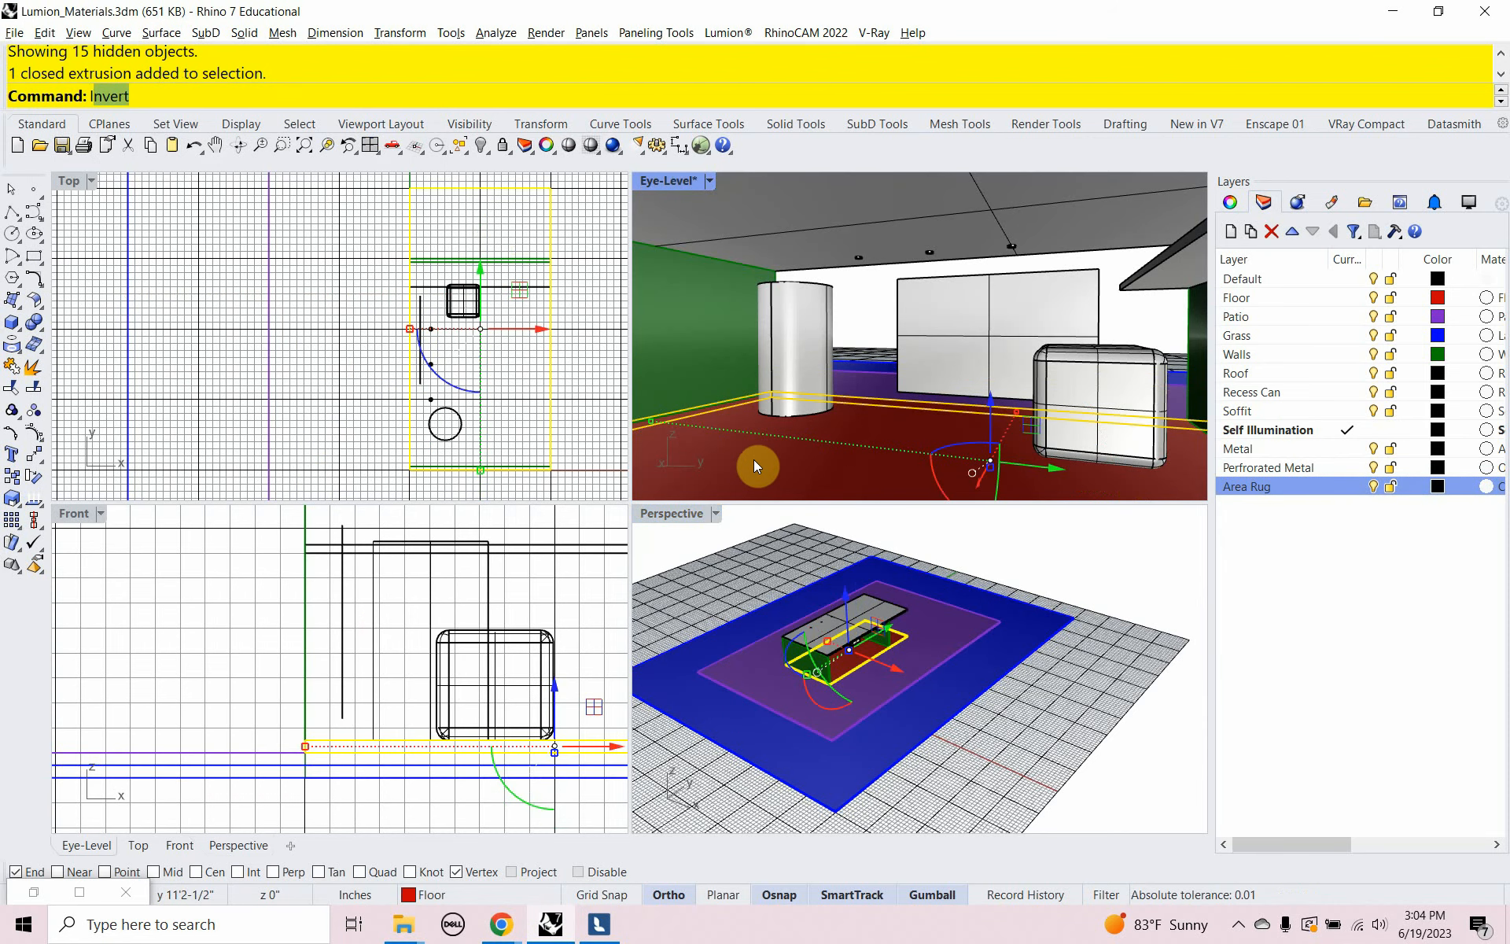
pyautogui.press('Escape')
pyautogui.press('Escape')
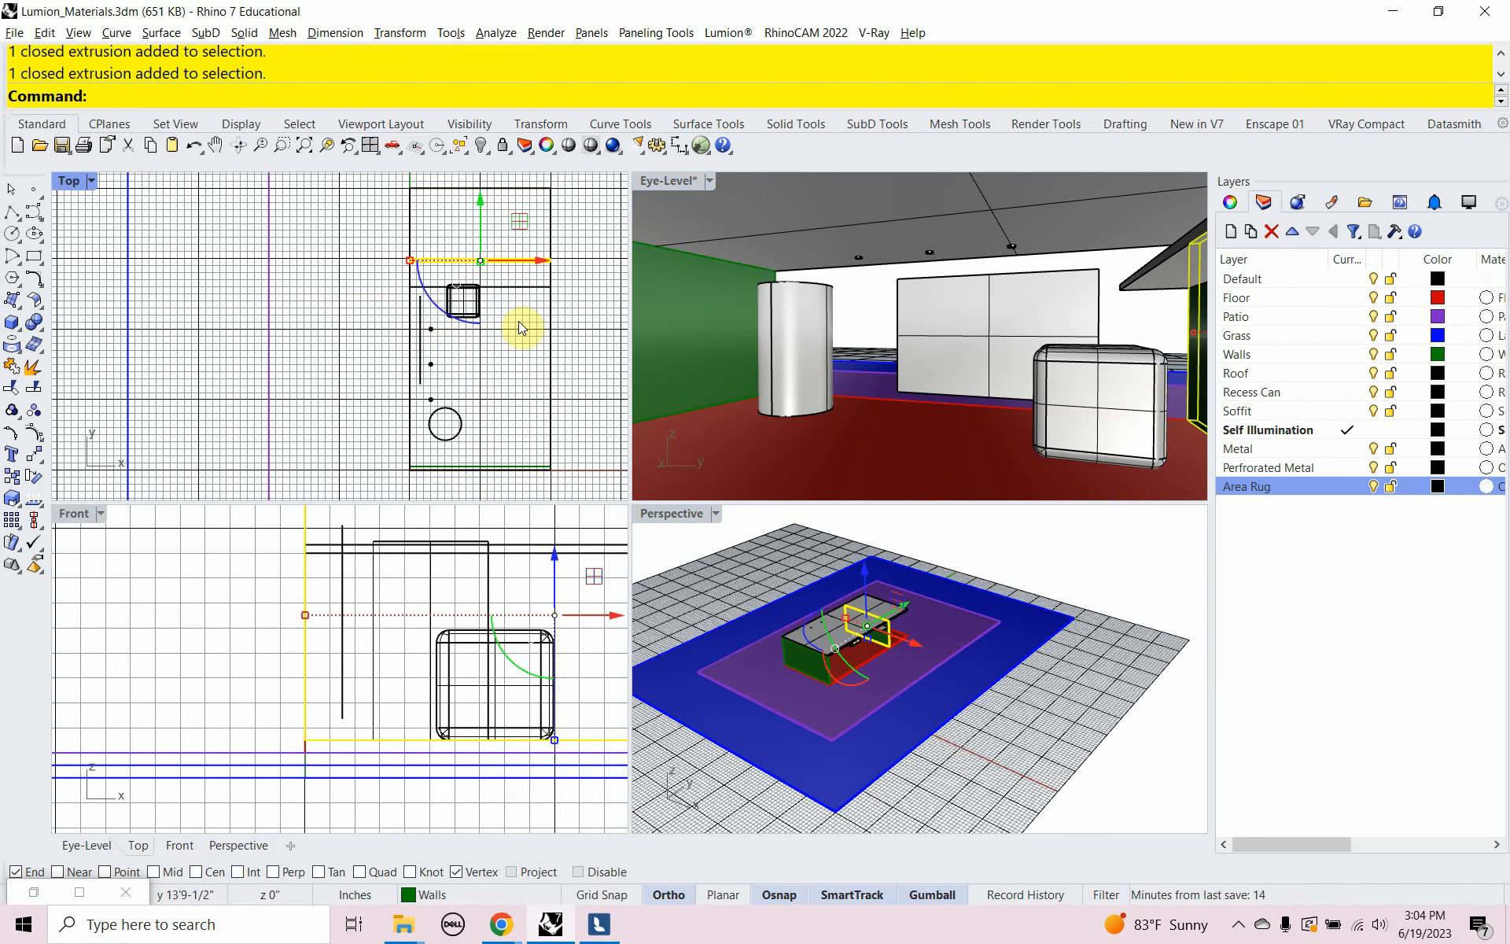
pyautogui.click(528, 465)
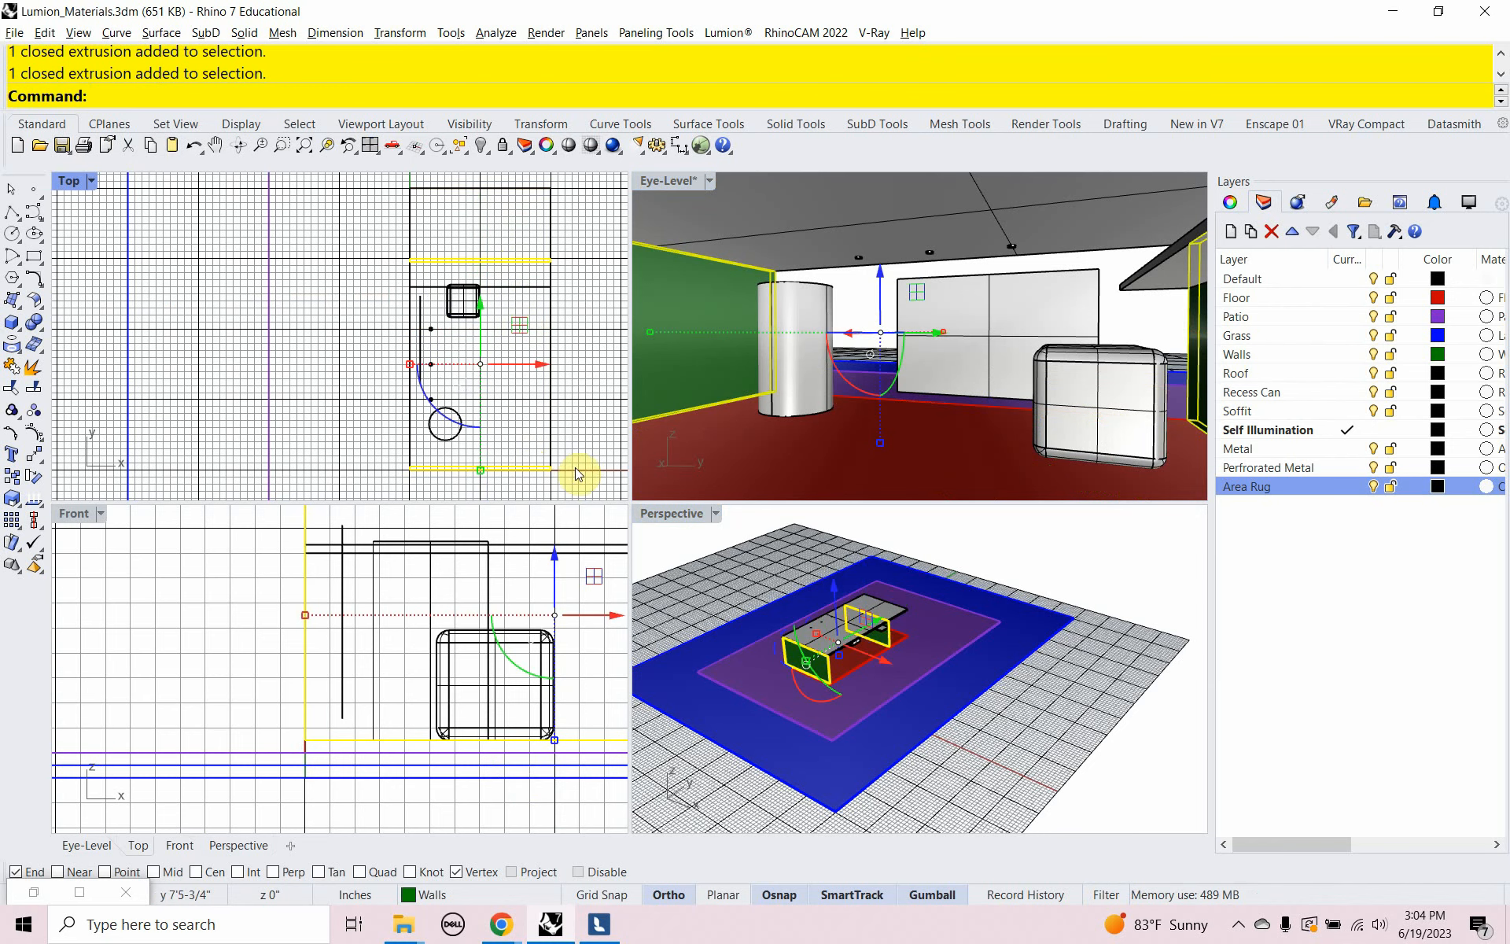
pyautogui.write('Isolate')
pyautogui.press('Return')
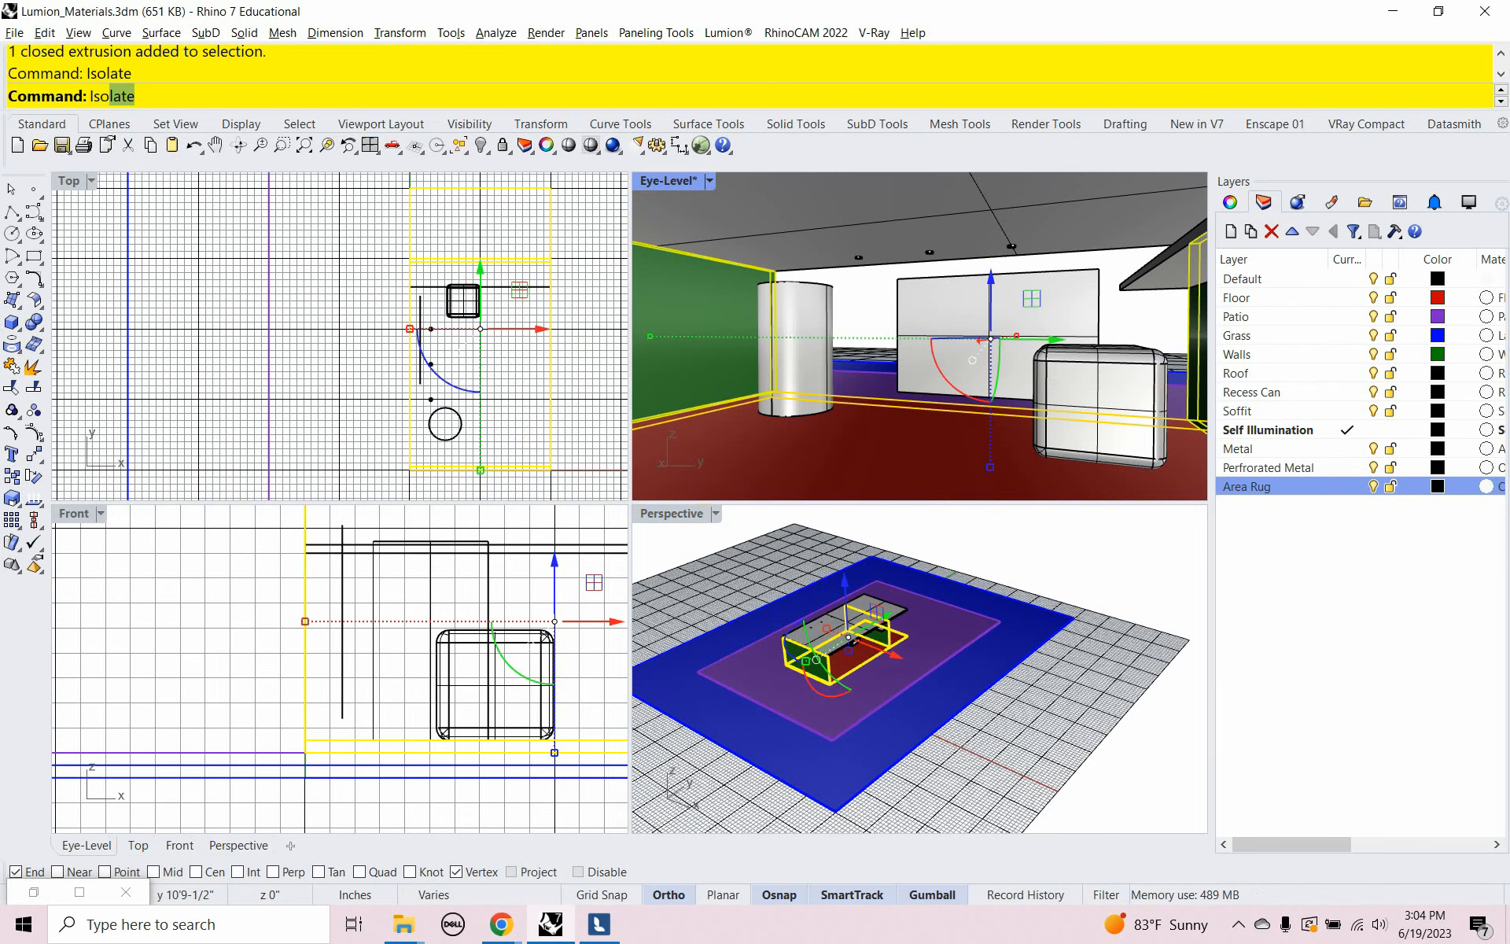
pyautogui.click(385, 392)
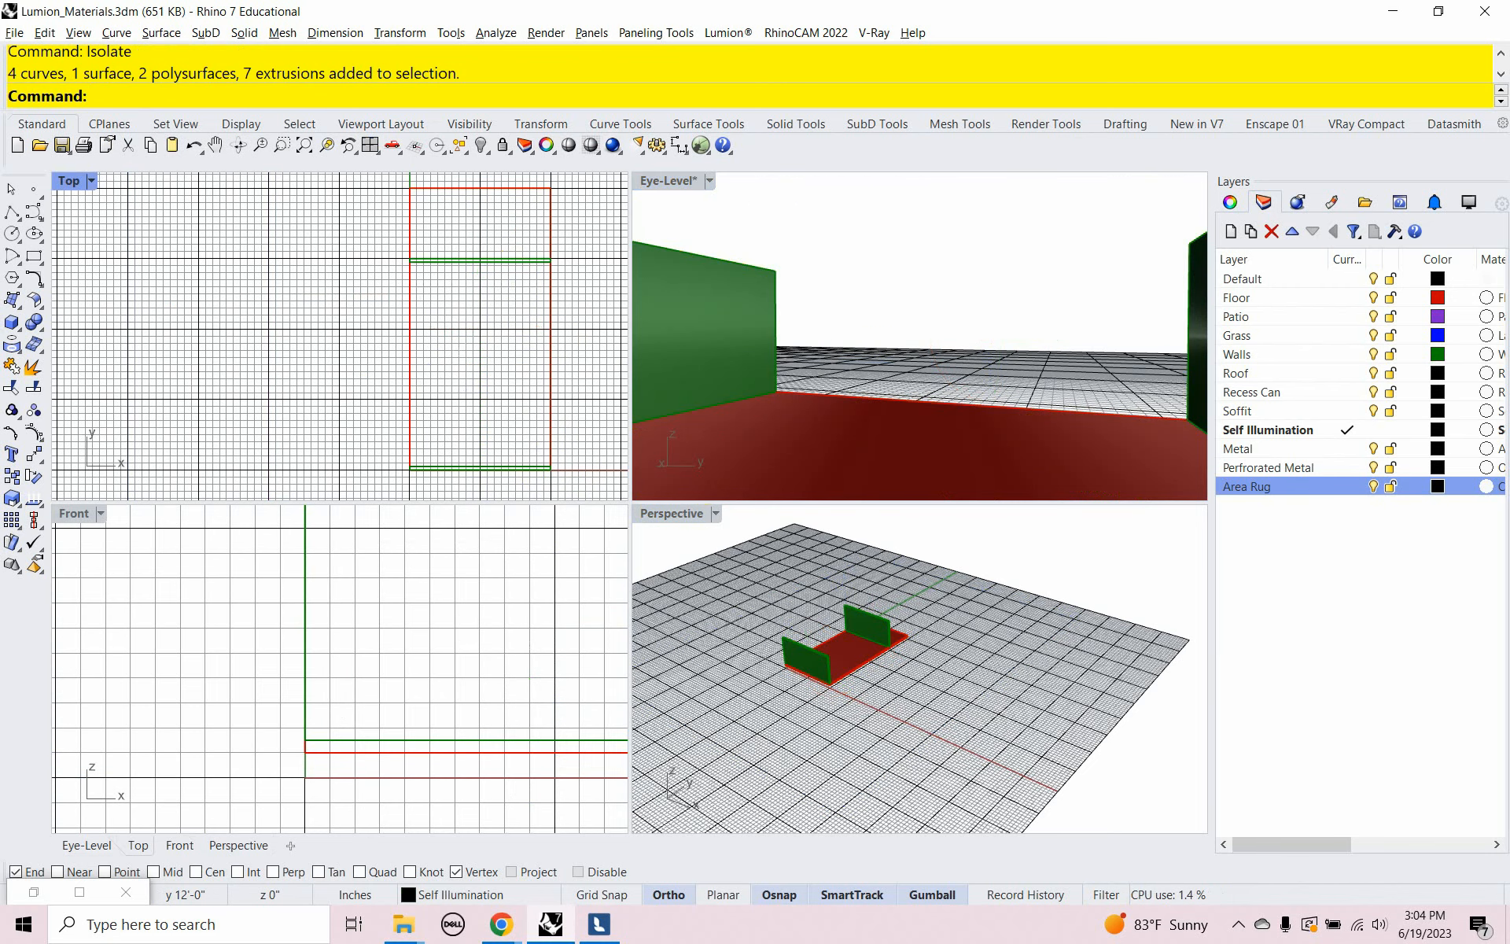
# Make Area Rug the current layer and draw a rectangular box 0.25" high at the floor's open edge in the Top view
pyautogui.write('Box')
pyautogui.press('Return')
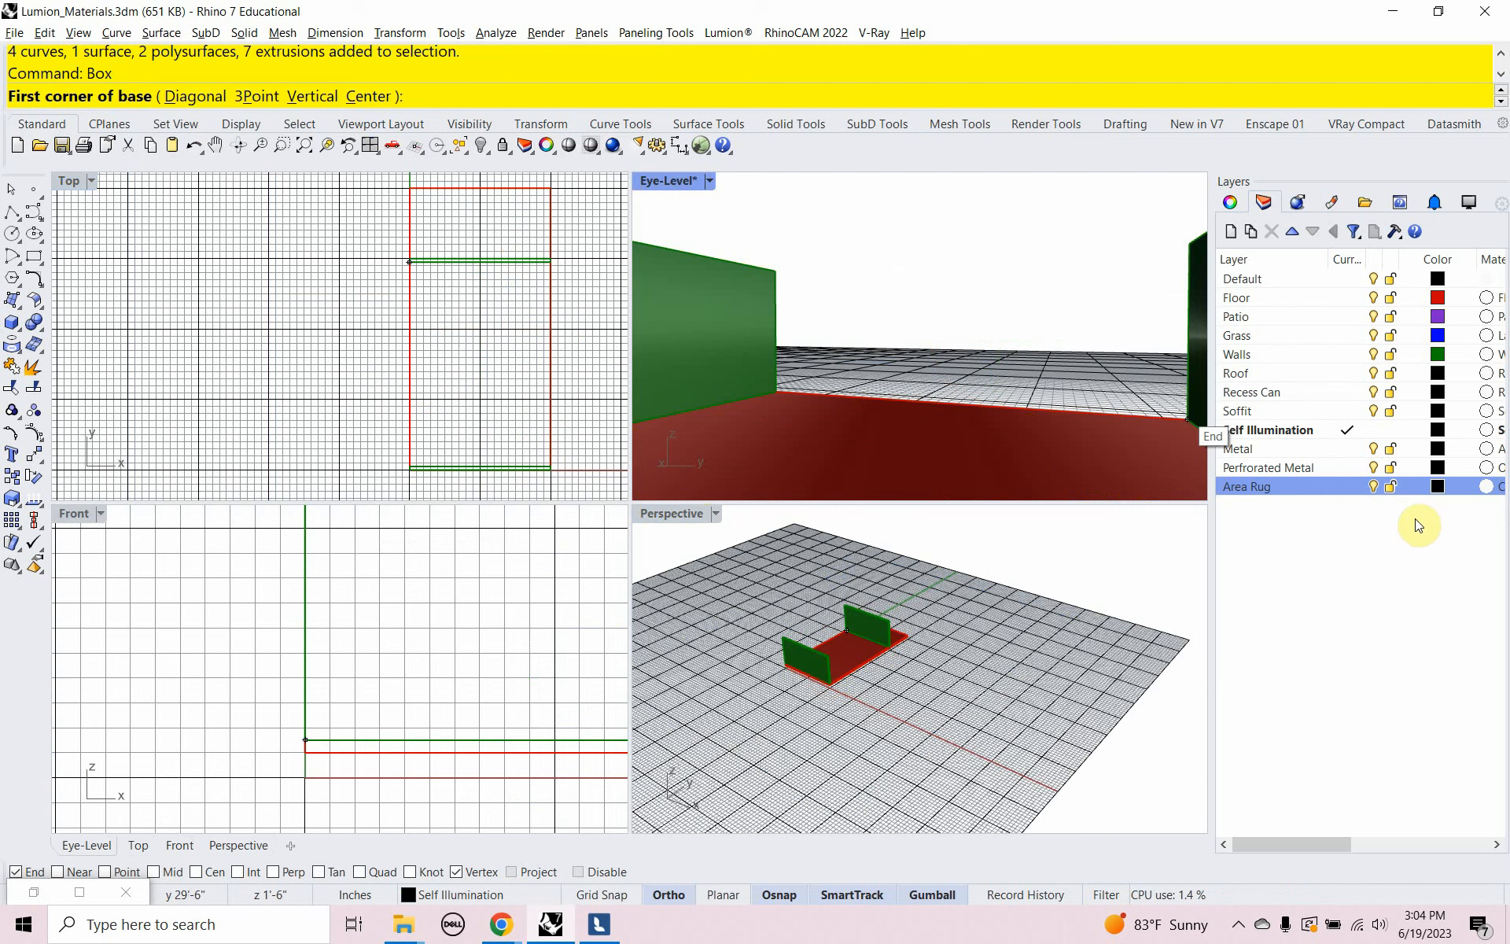
pyautogui.click(1341, 488)
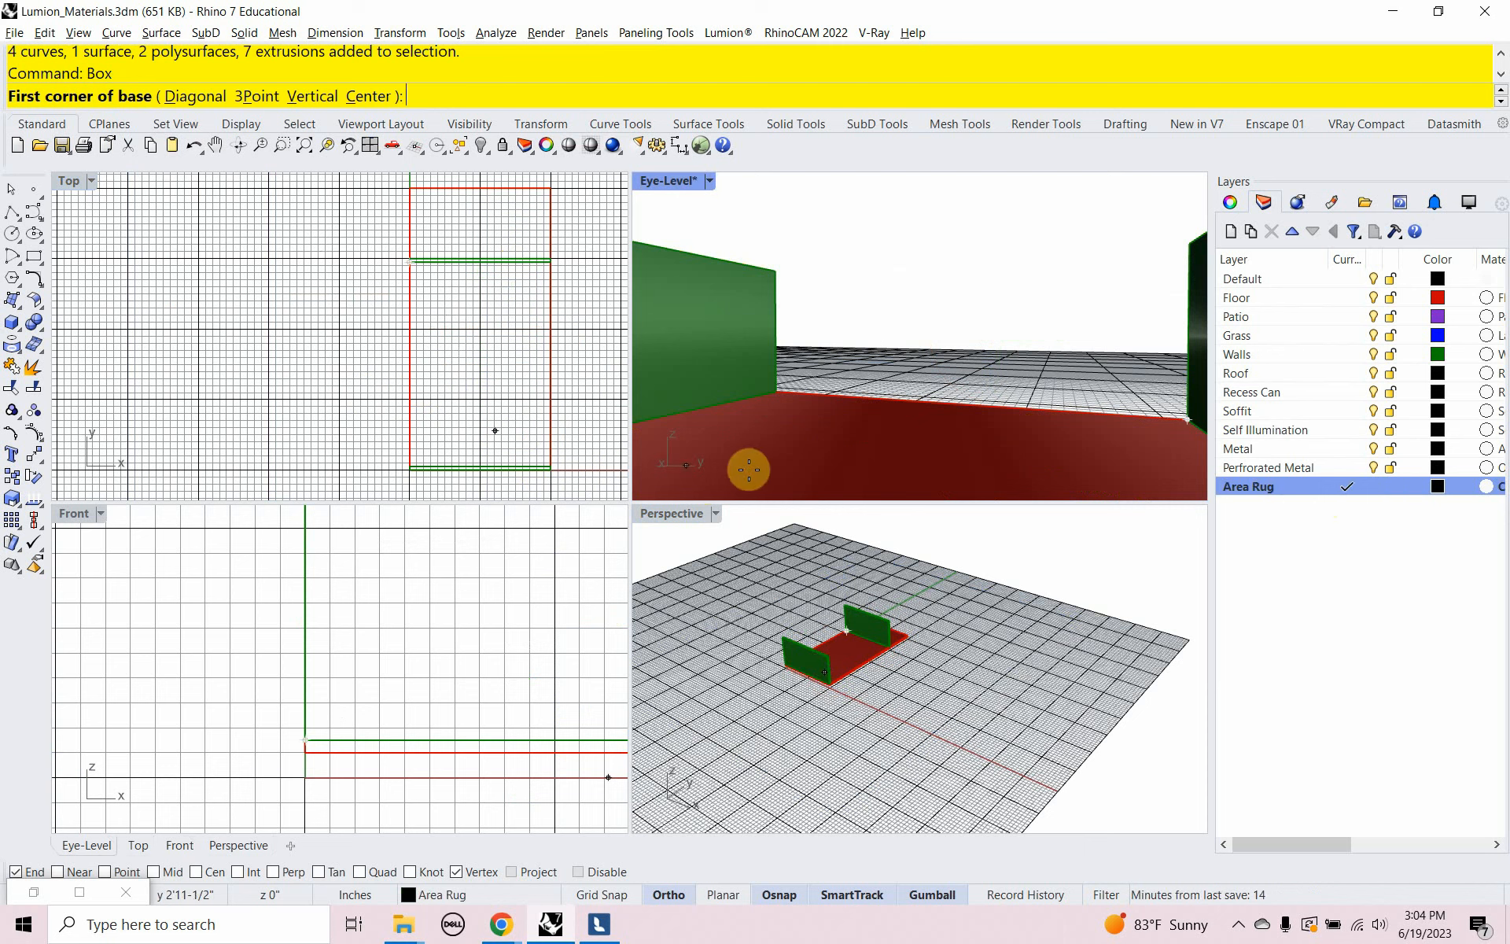
pyautogui.click(501, 407)
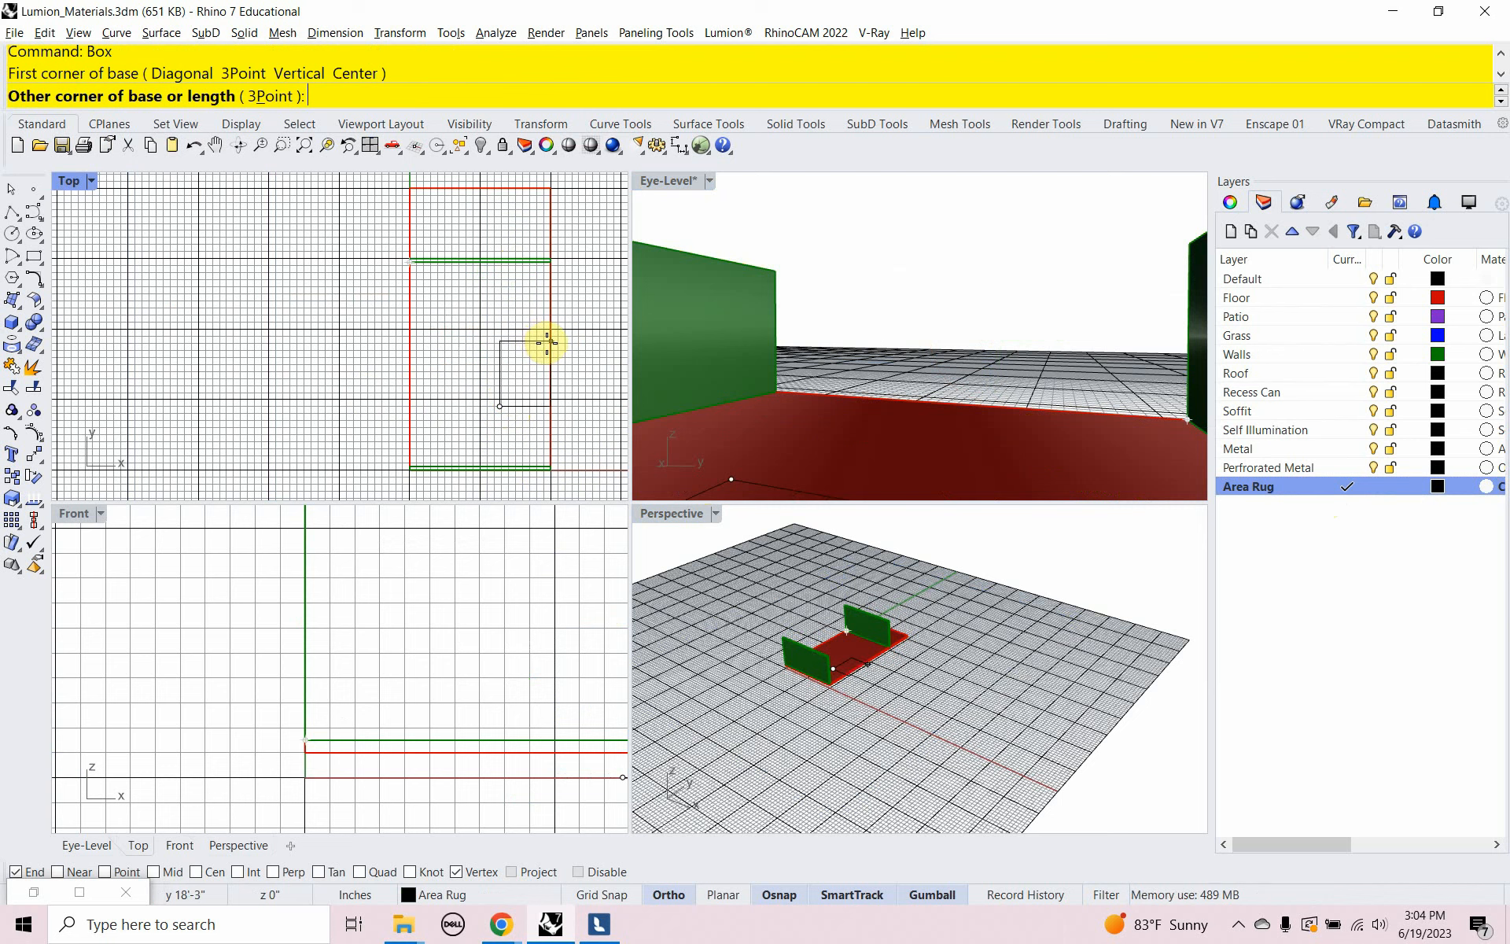
pyautogui.click(554, 336)
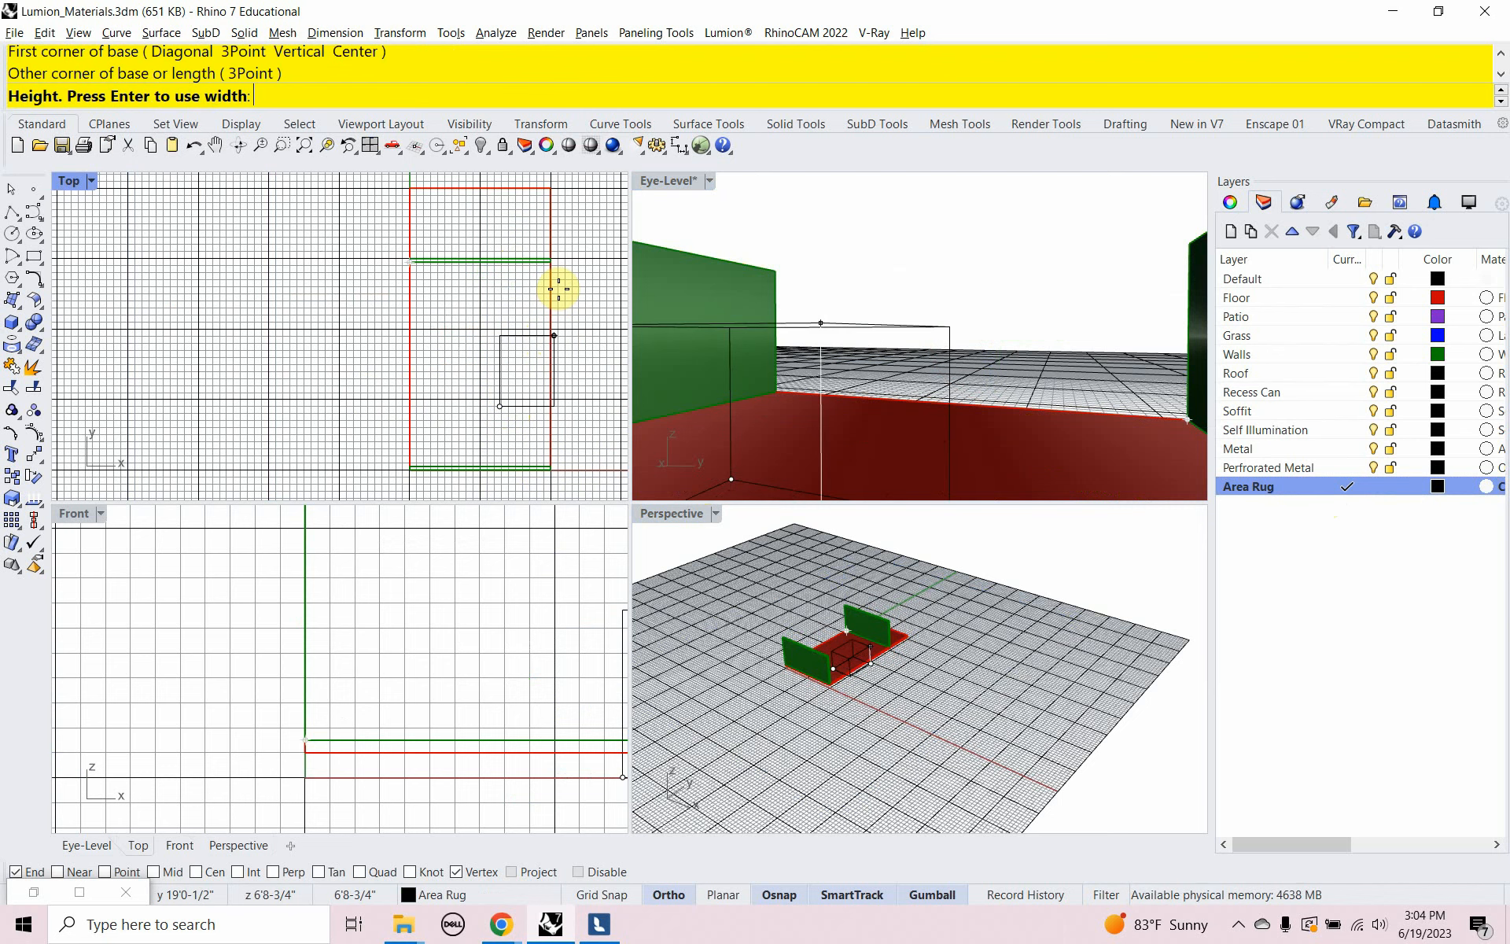
pyautogui.write('.25')
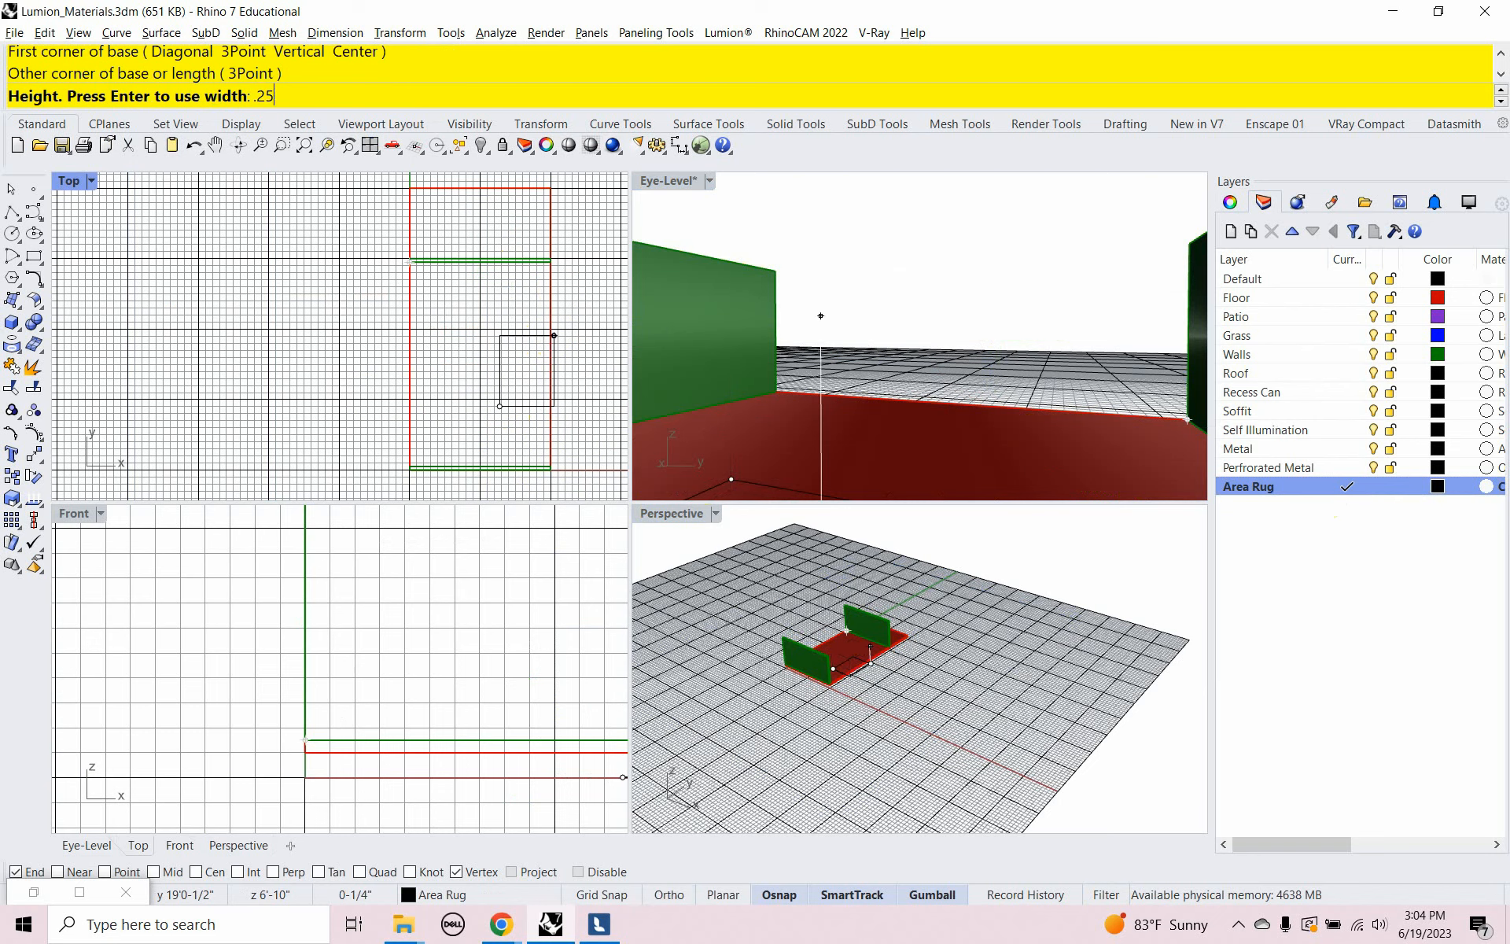
pyautogui.press('Return')
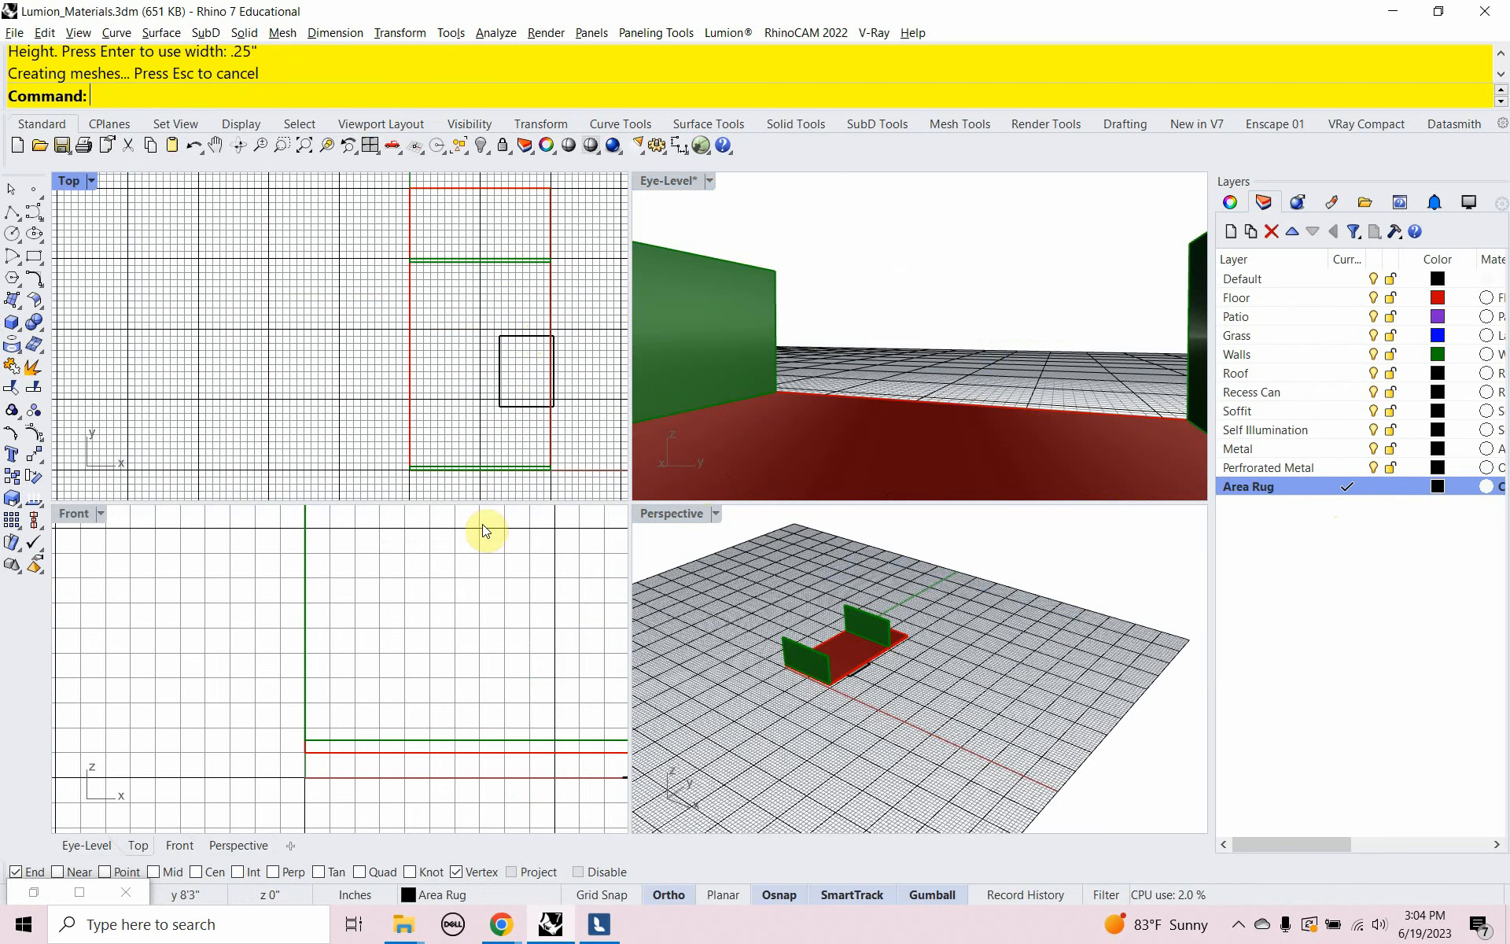
# Move the rug box straight up in the Front view so it sits on the floor's top surface
pyautogui.scroll(-5, 417, 566)
pyautogui.scroll(5, 529, 673)
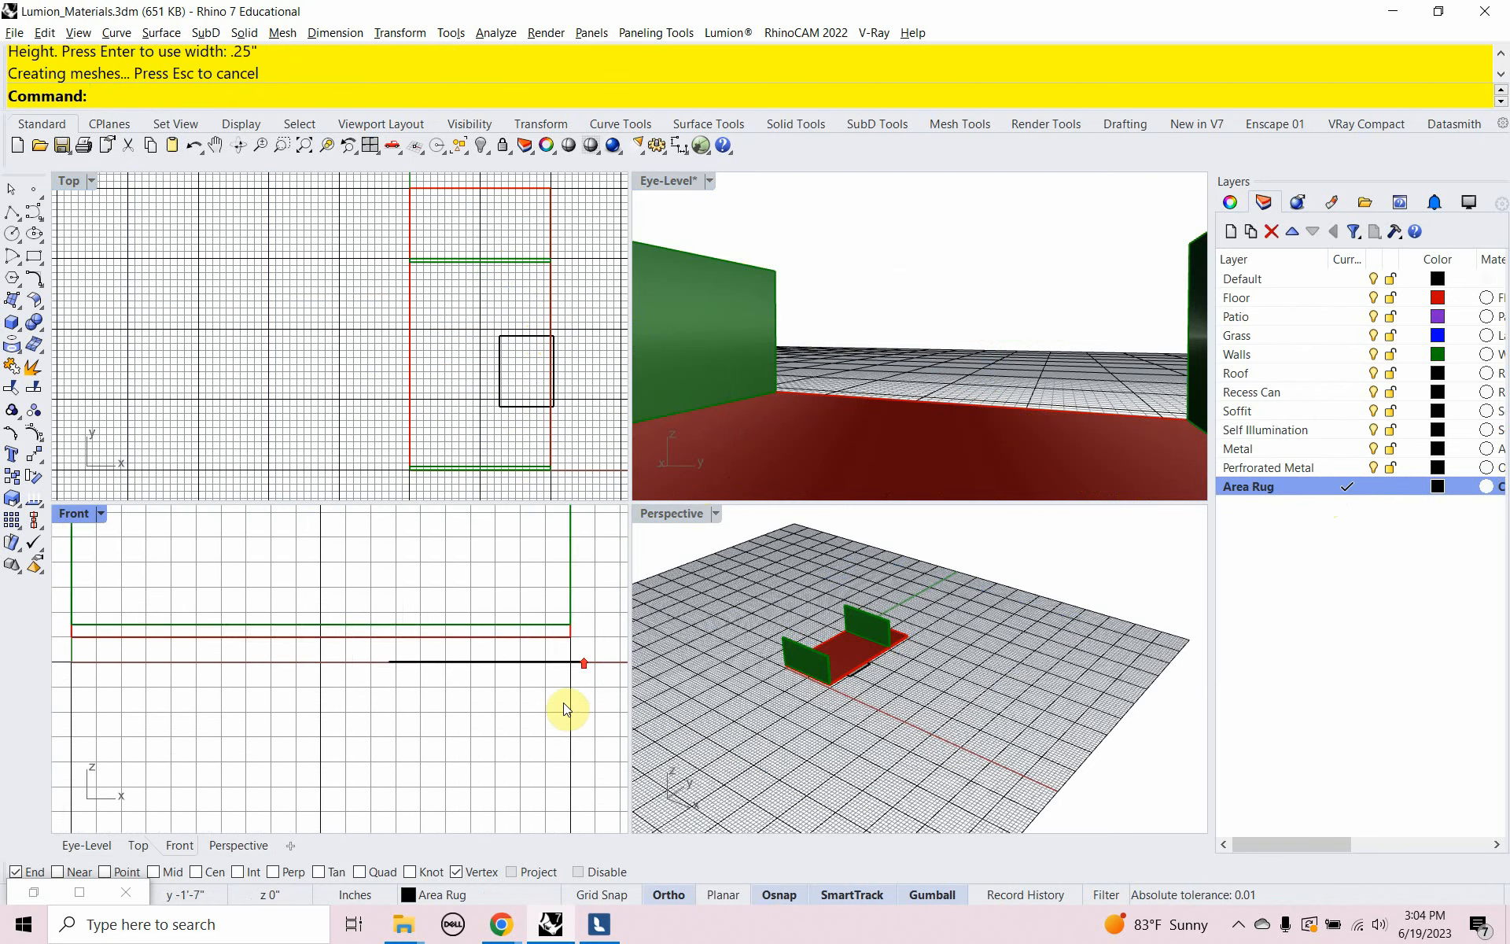
pyautogui.click(588, 644)
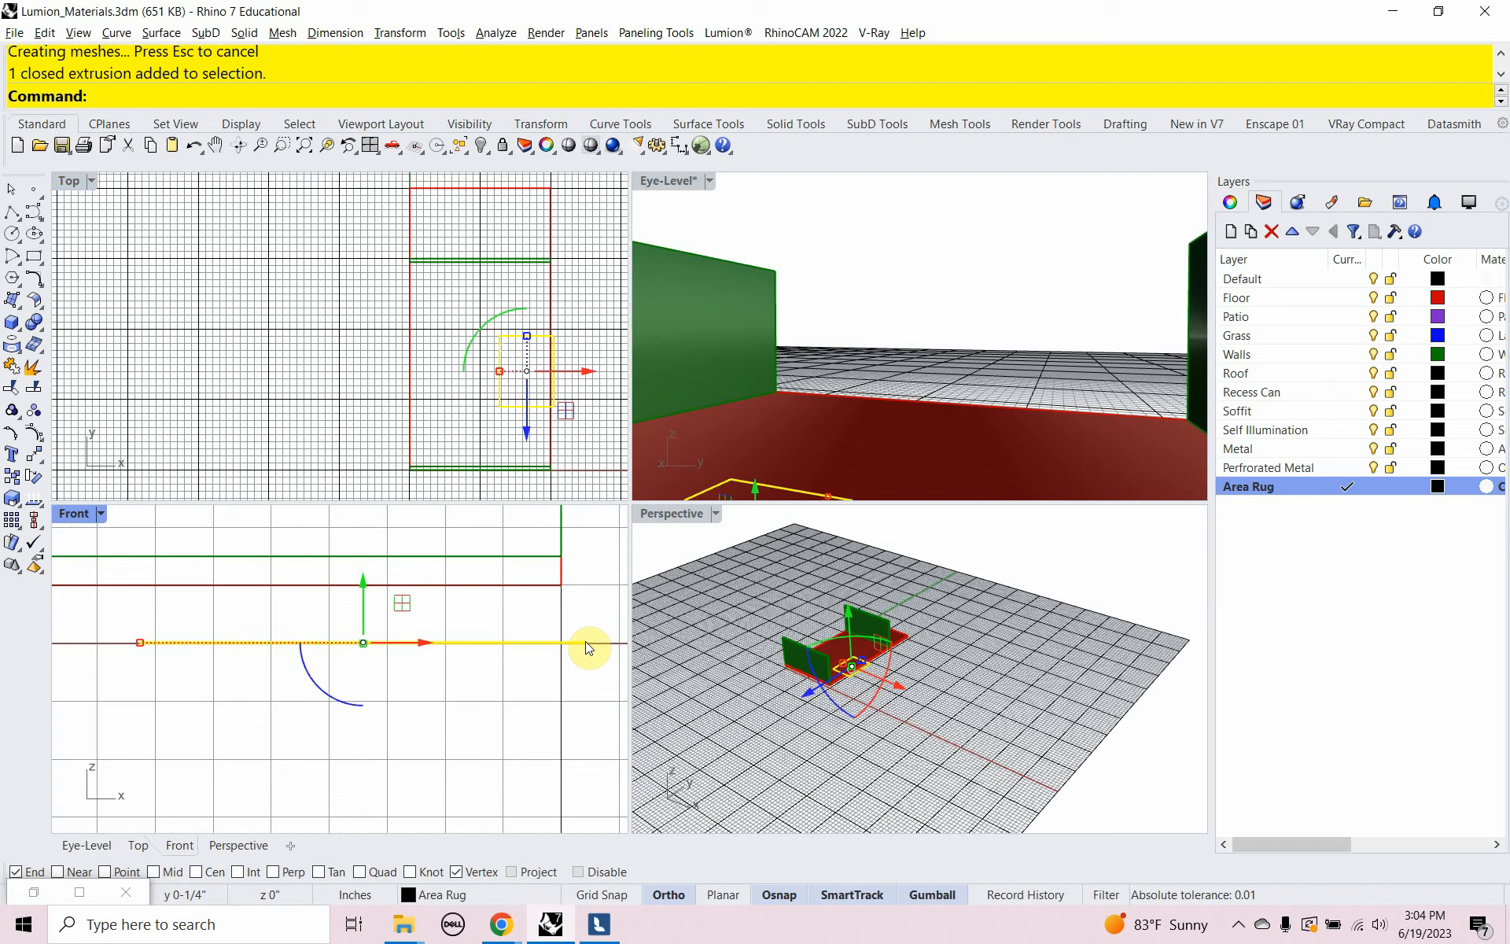
pyautogui.press('Return')
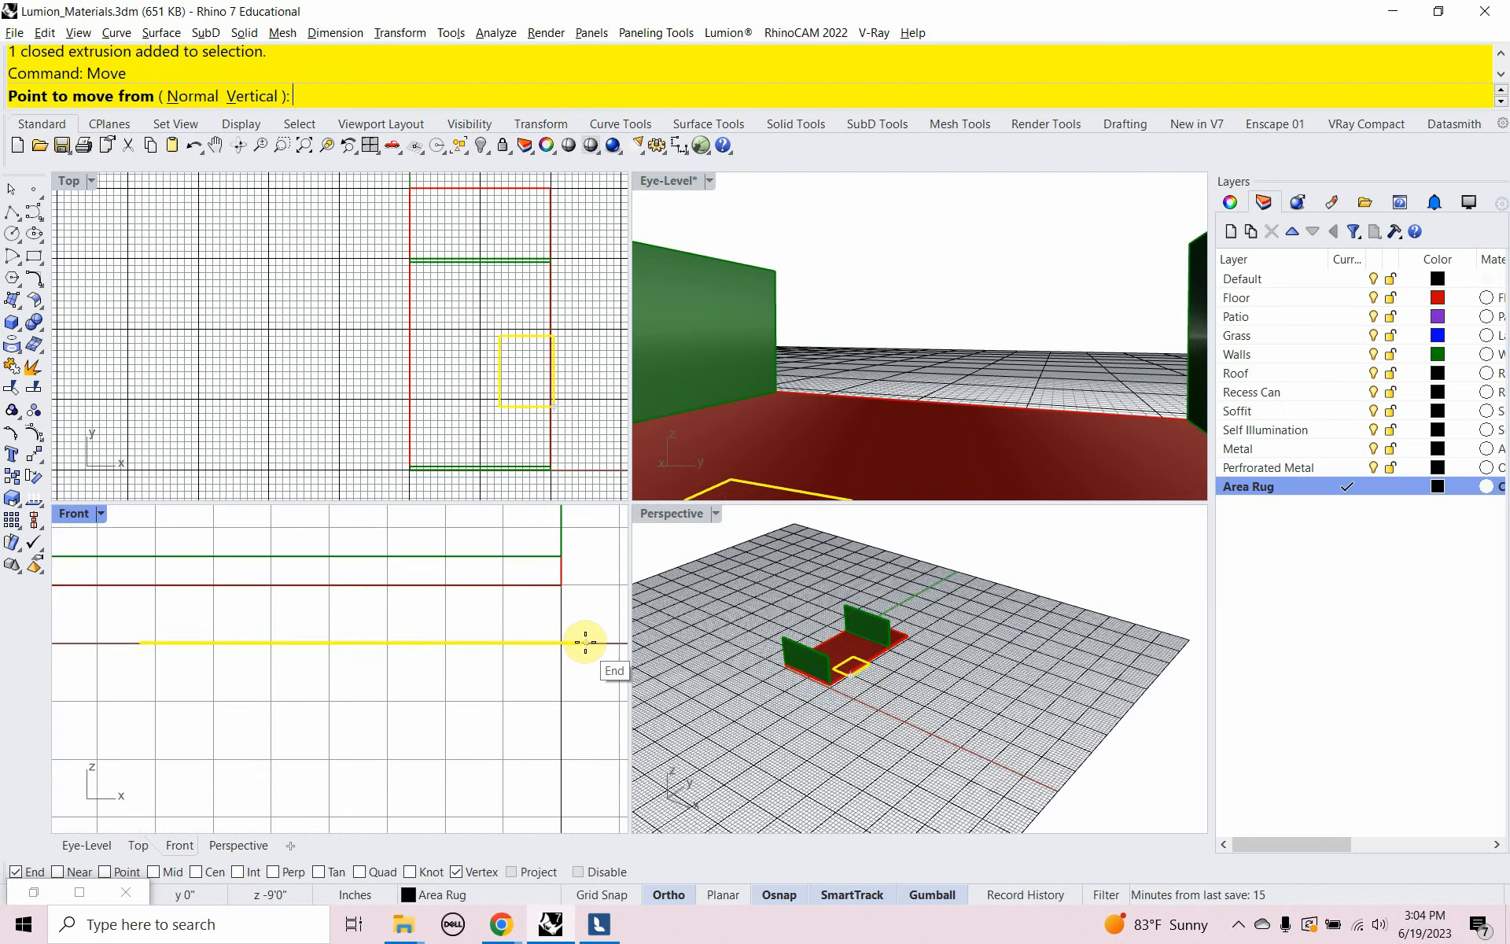
pyautogui.scroll(3, 586, 647)
pyautogui.scroll(3, 582, 648)
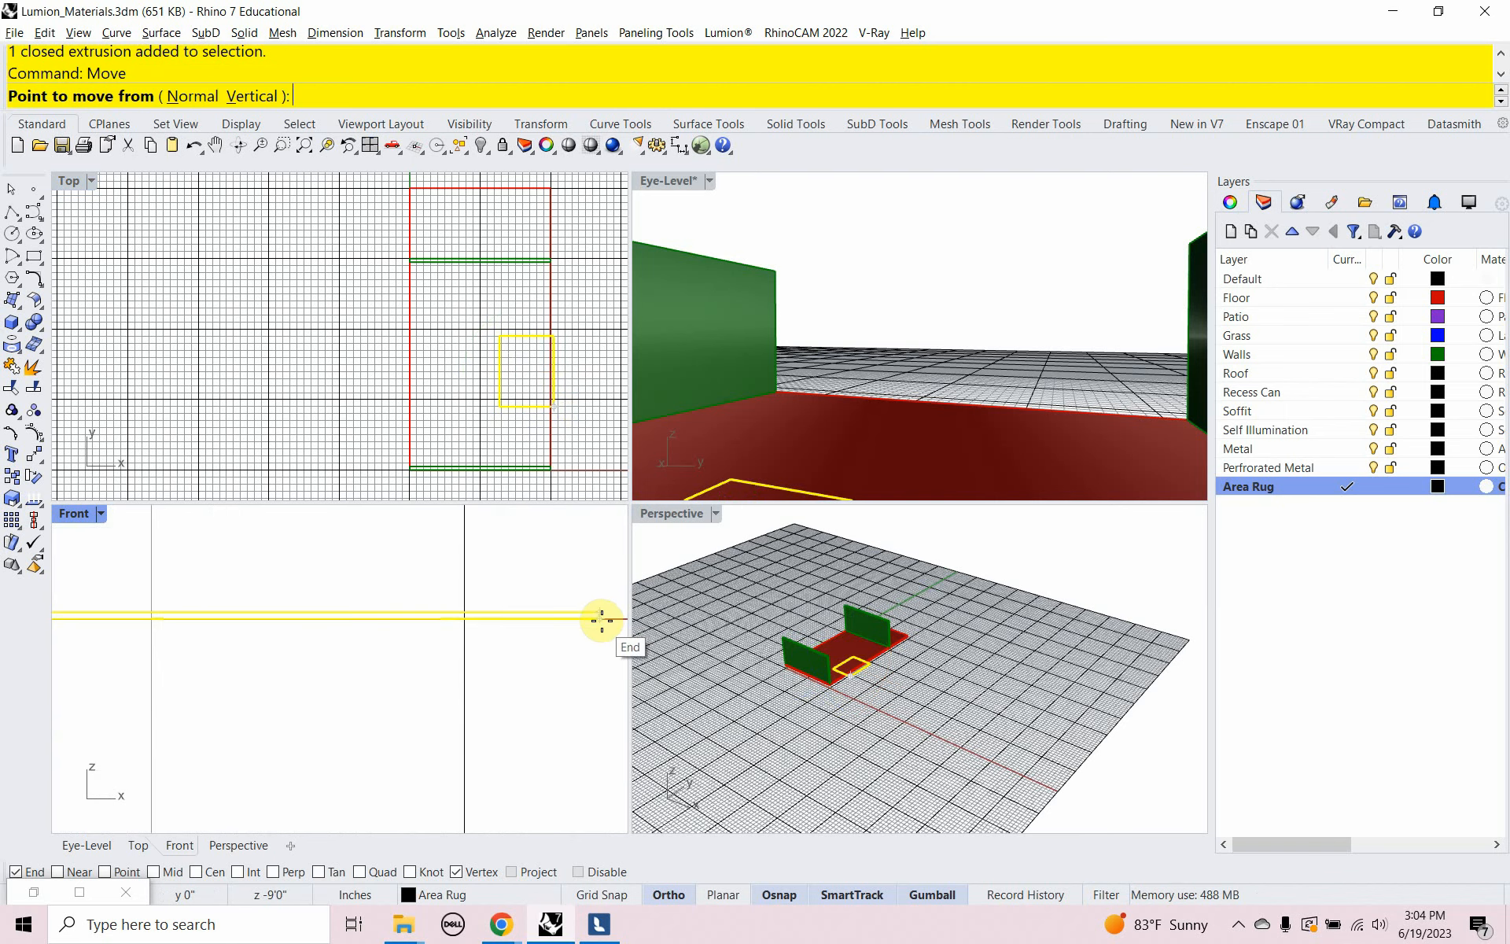
pyautogui.click(599, 619)
pyautogui.scroll(-4, 539, 705)
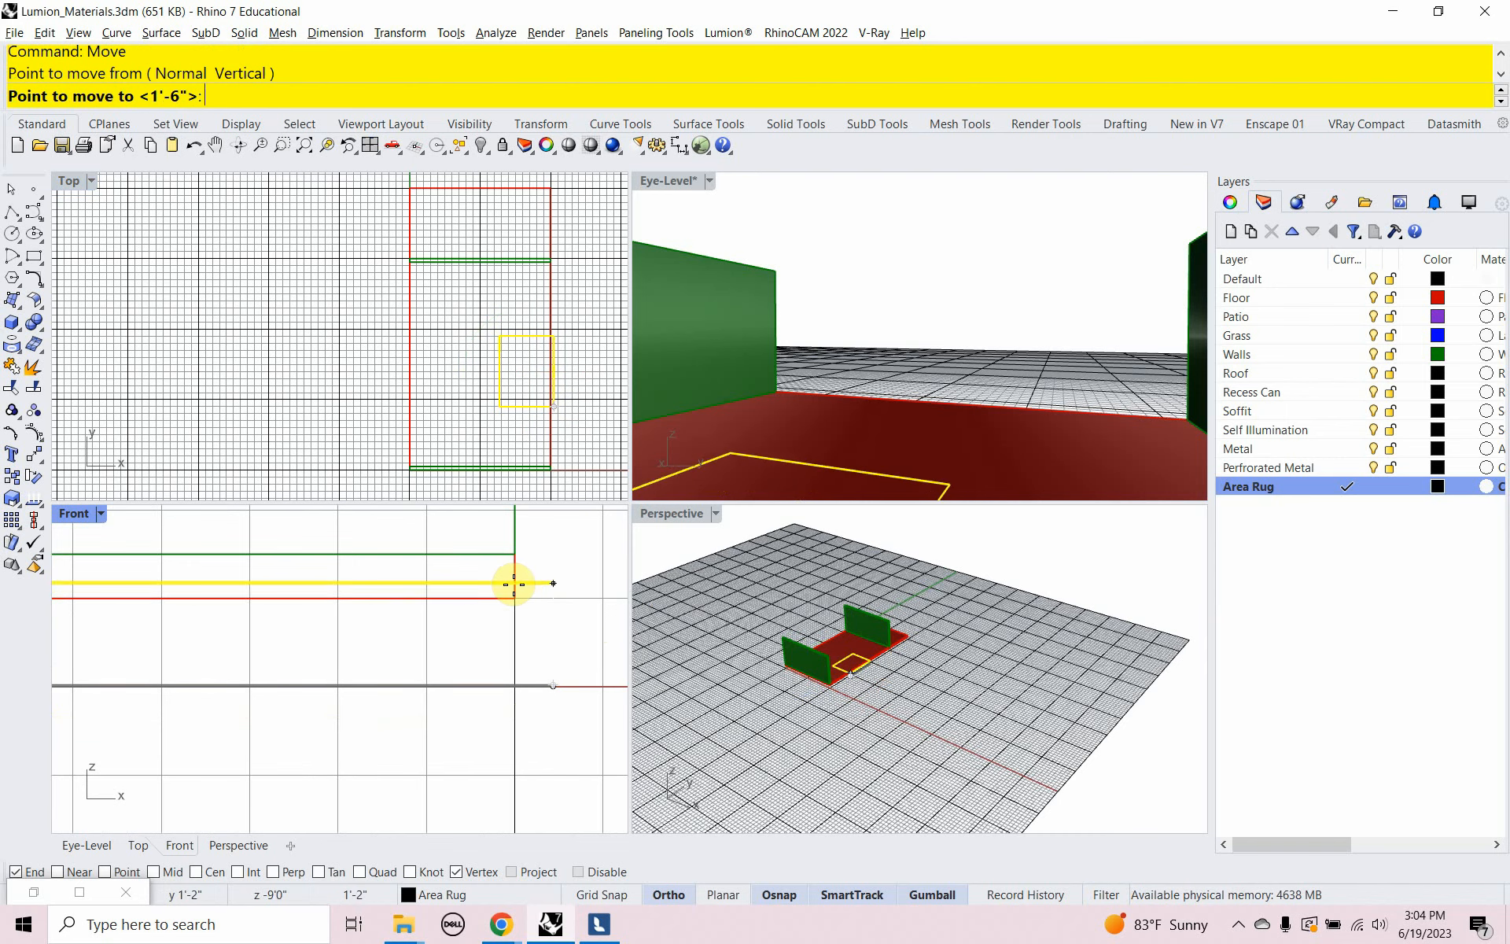
pyautogui.click(521, 555)
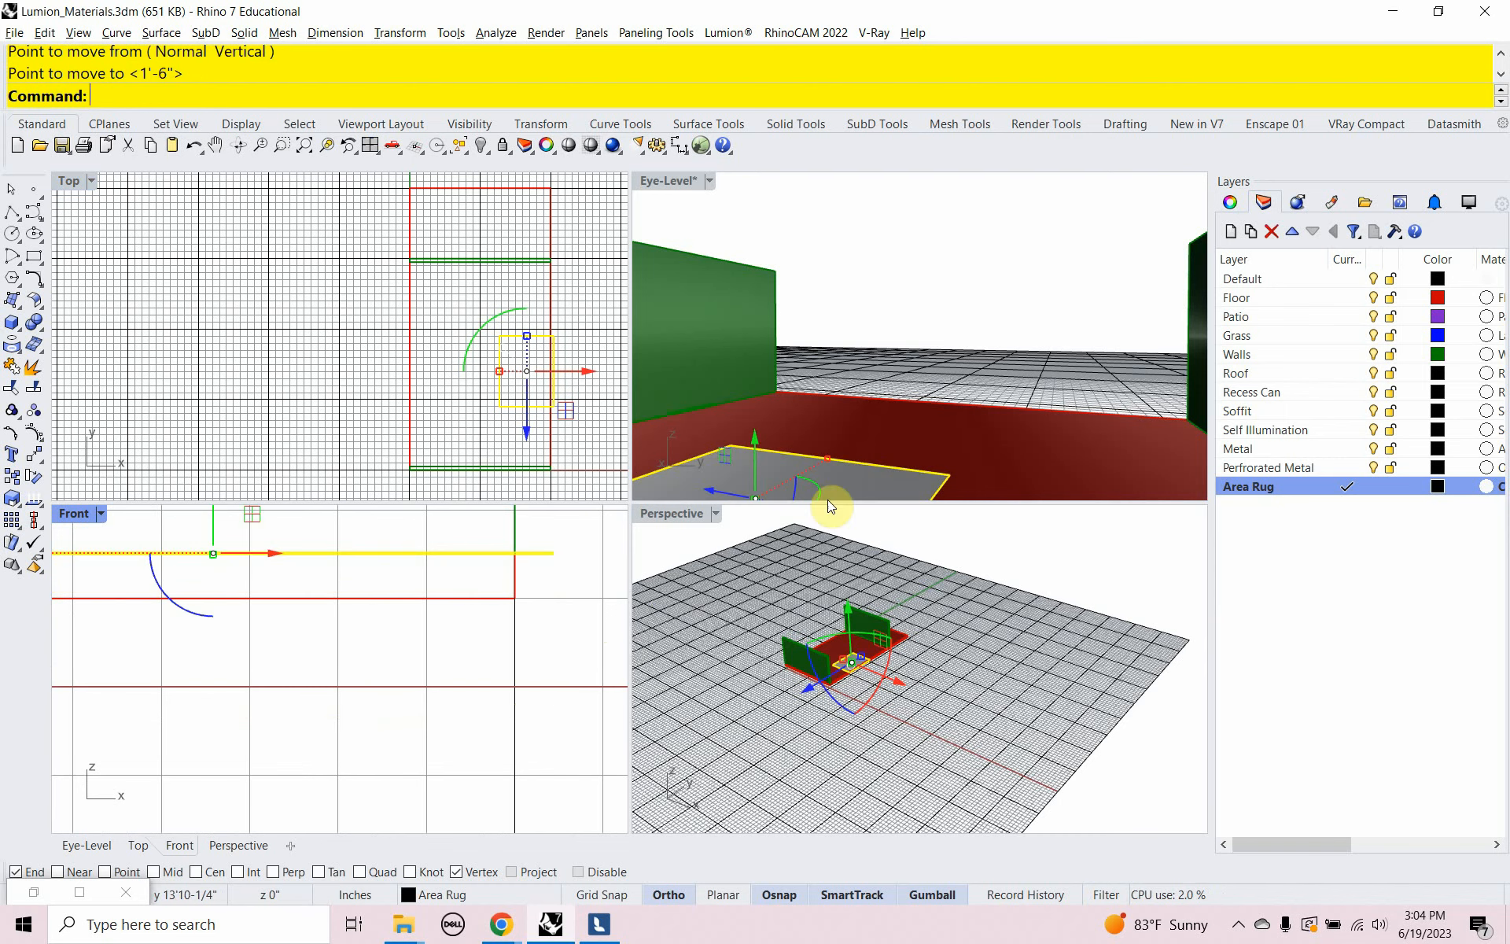
pyautogui.click(339, 402)
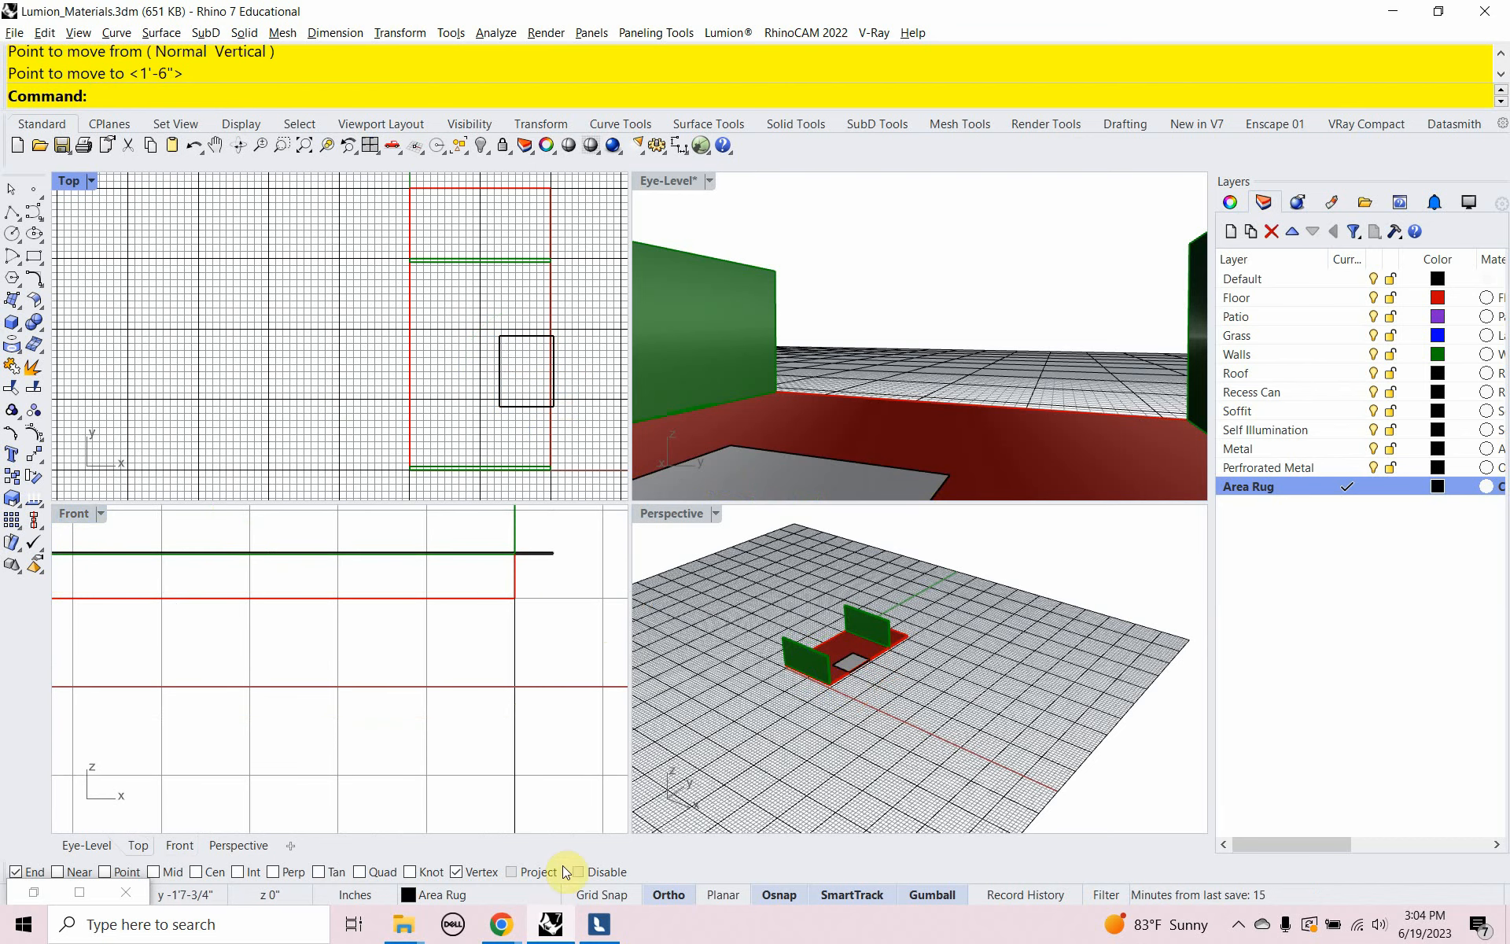
# Check the rug against the Lumion scene and, in Rhino's Top view, move it inward from the floor's open edge toward the chair and ottoman
pyautogui.click(598, 924)
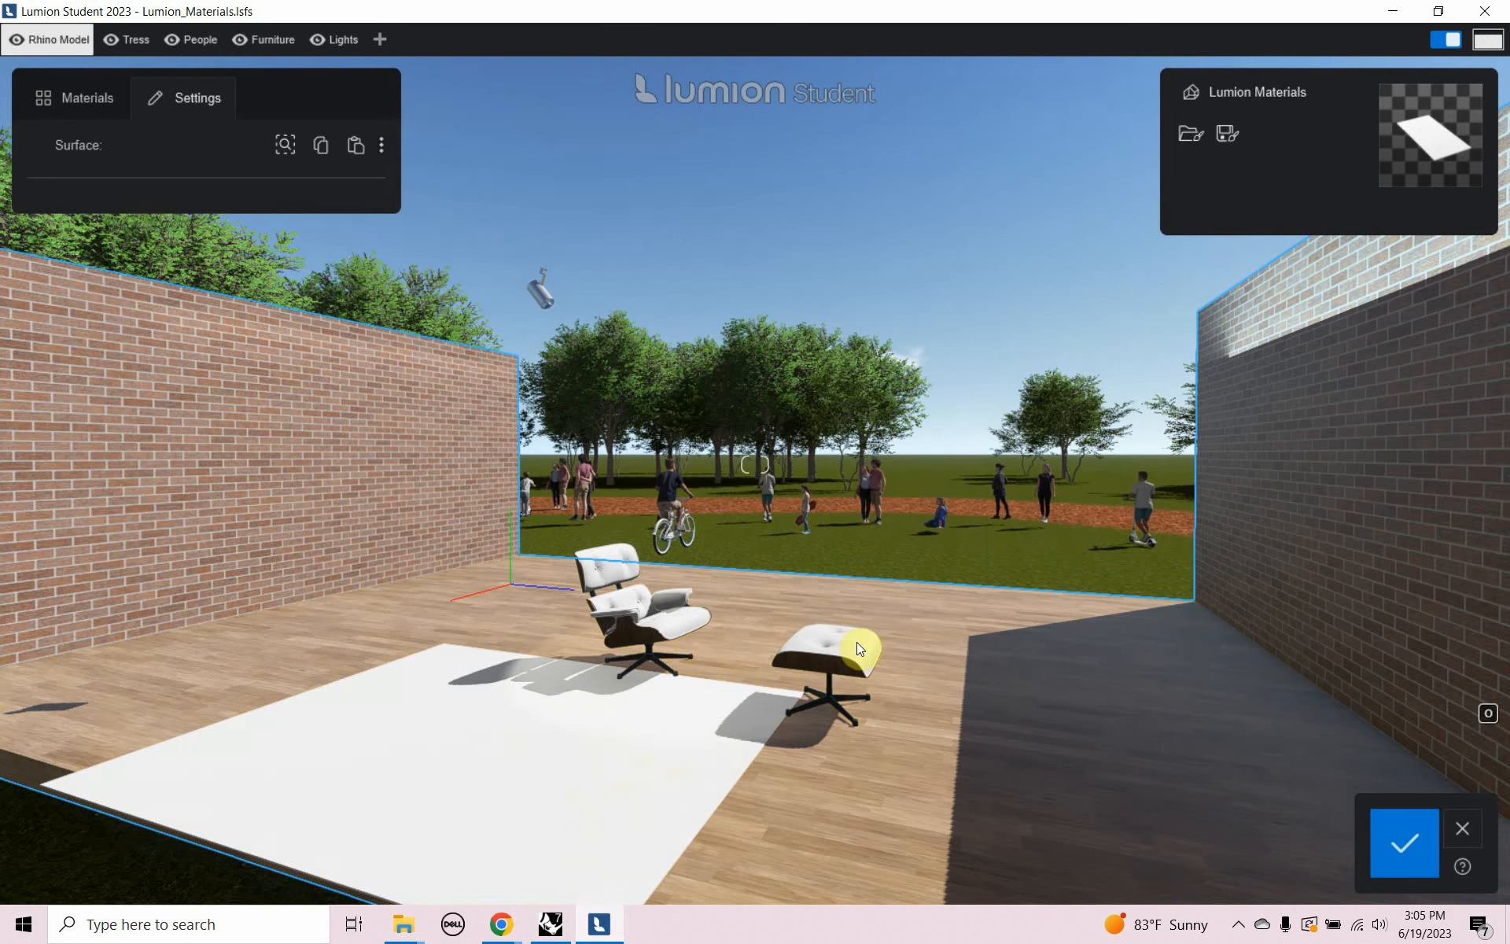
pyautogui.click(550, 925)
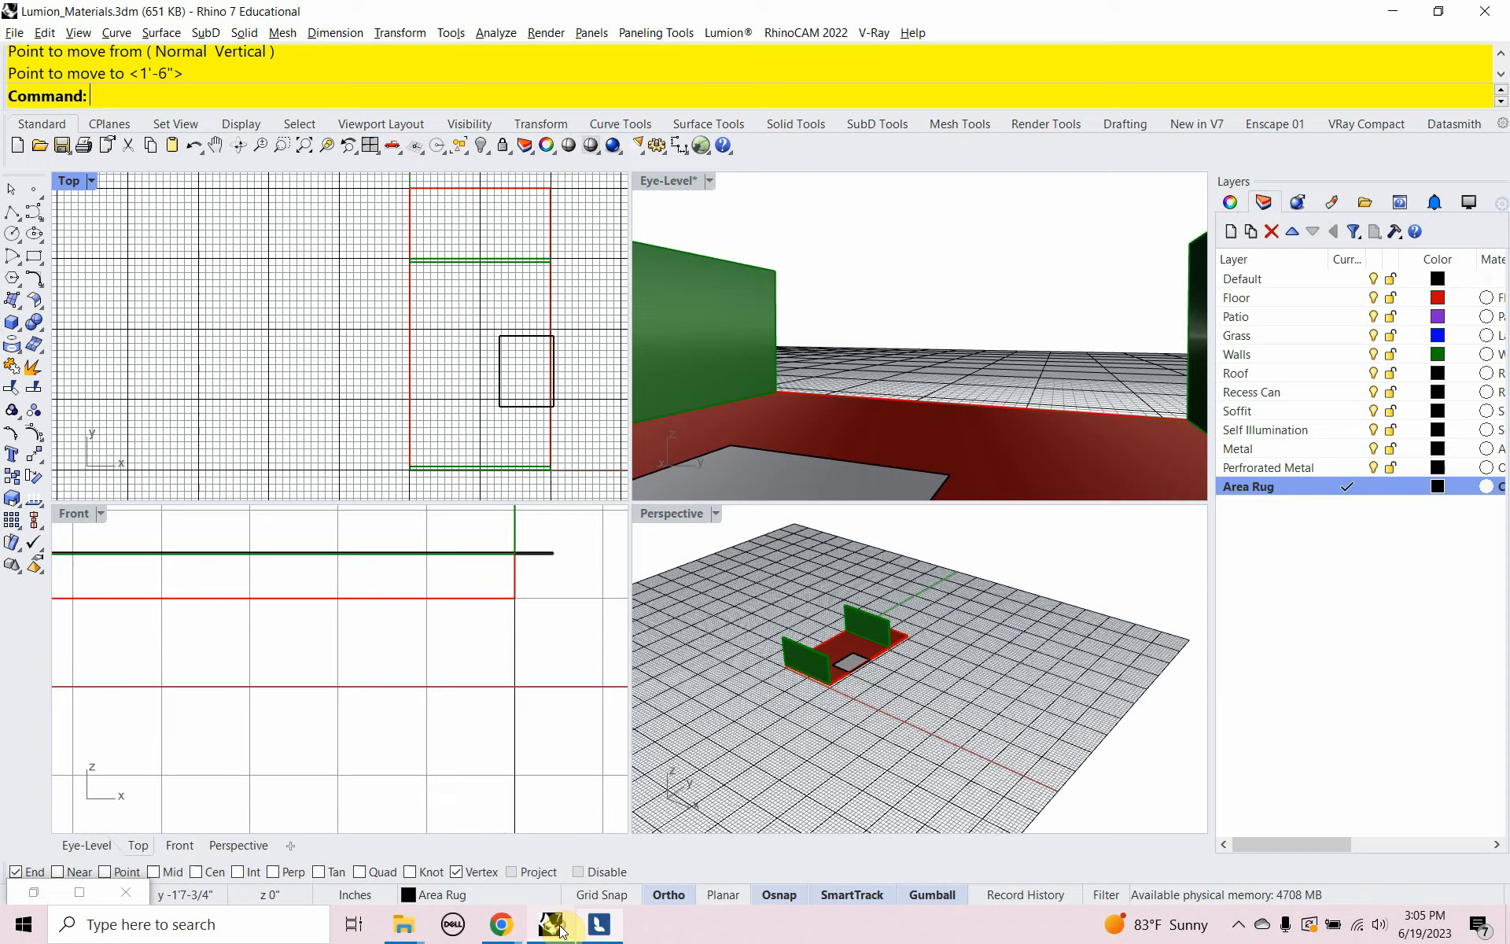
pyautogui.click(554, 411)
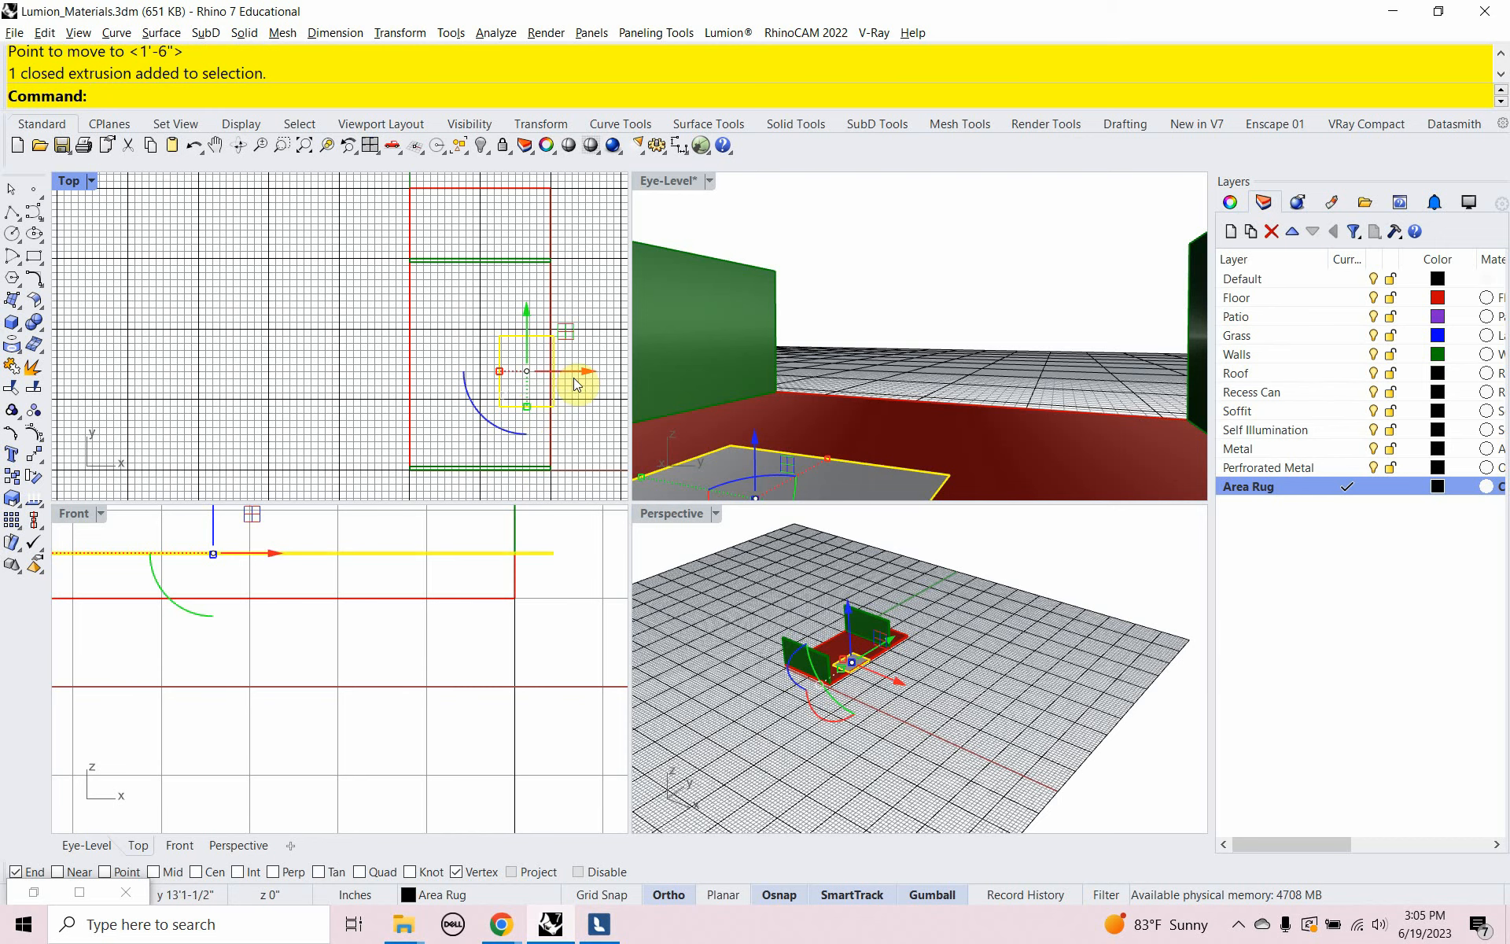
pyautogui.moveTo(581, 371); pyautogui.dragTo(511, 309)
pyautogui.click(598, 925)
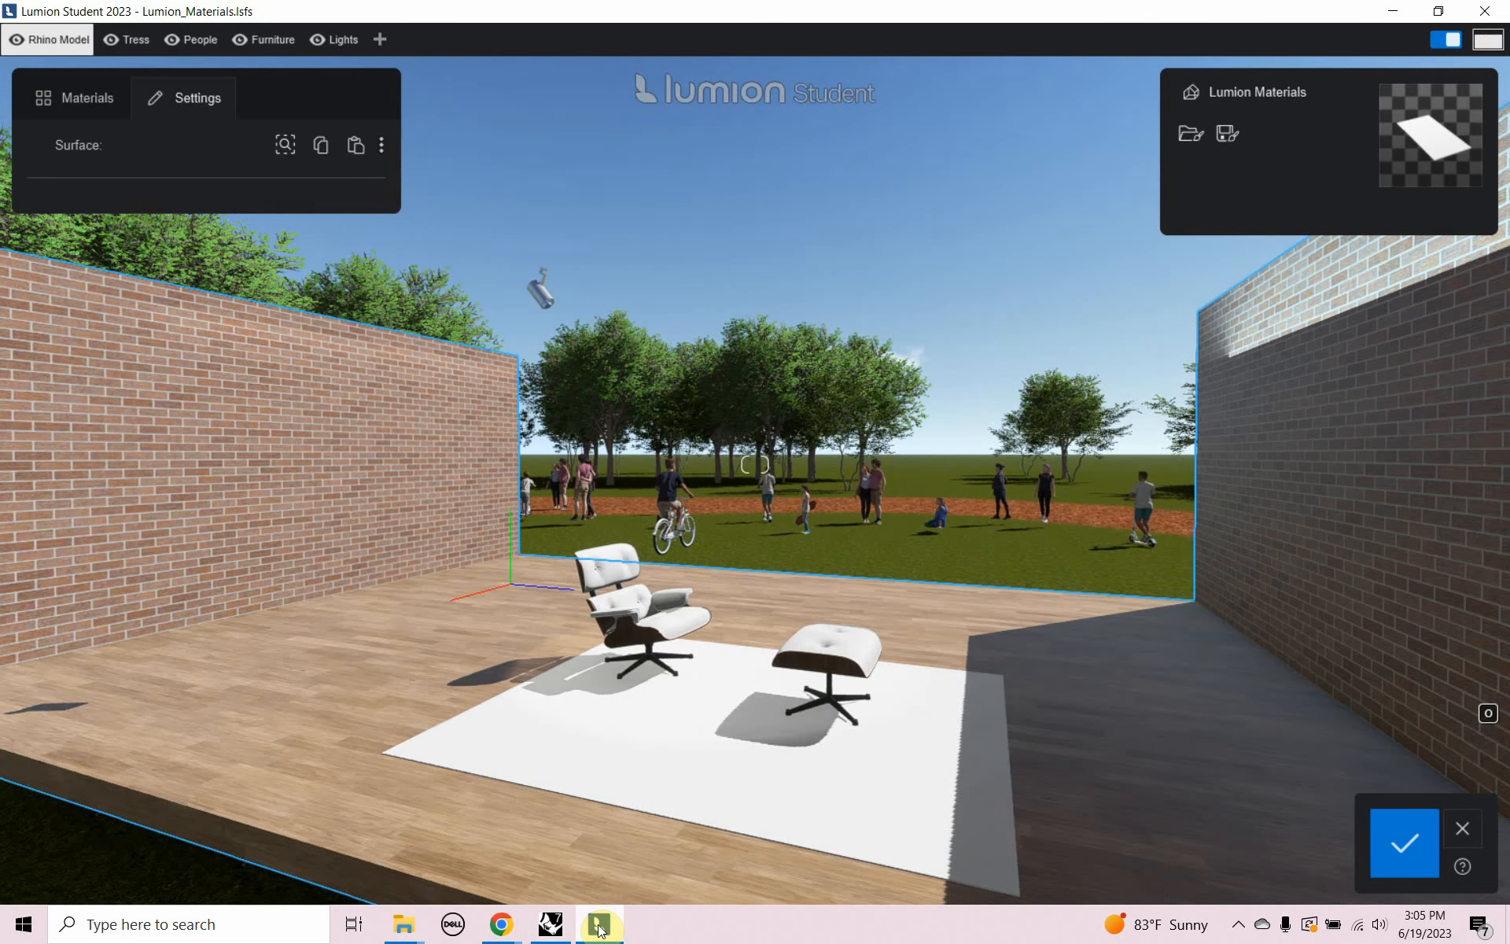
# Return to Rhino and fine-tune the rug's Top view position, checking in Lumion that it lies centred under the chair and ottoman
pyautogui.click(550, 925)
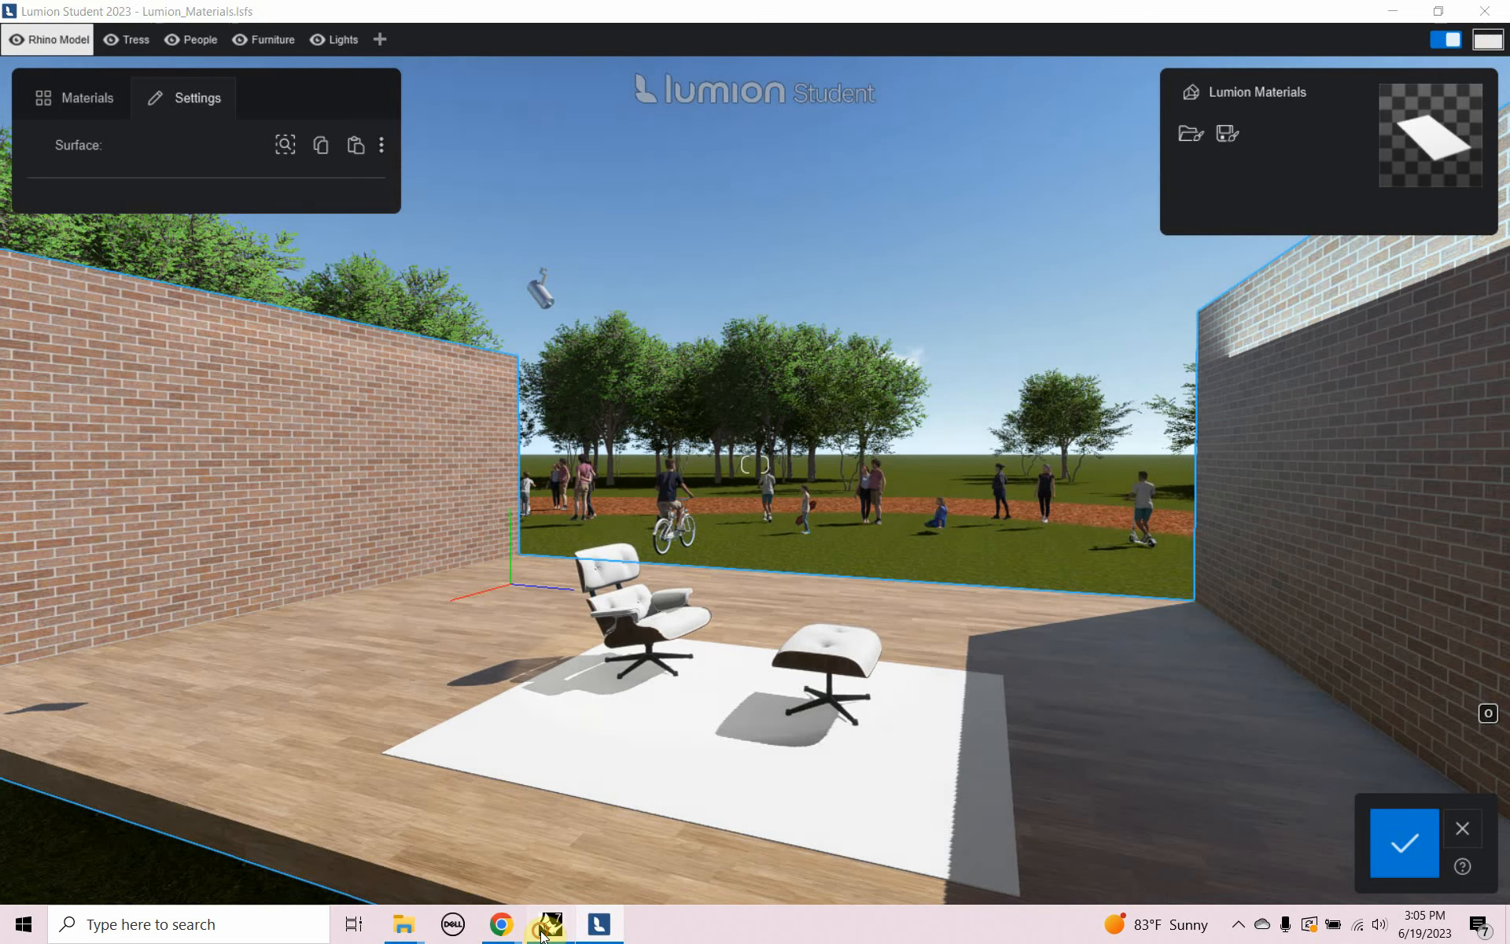
pyautogui.moveTo(554, 344); pyautogui.dragTo(541, 344)
pyautogui.click(602, 926)
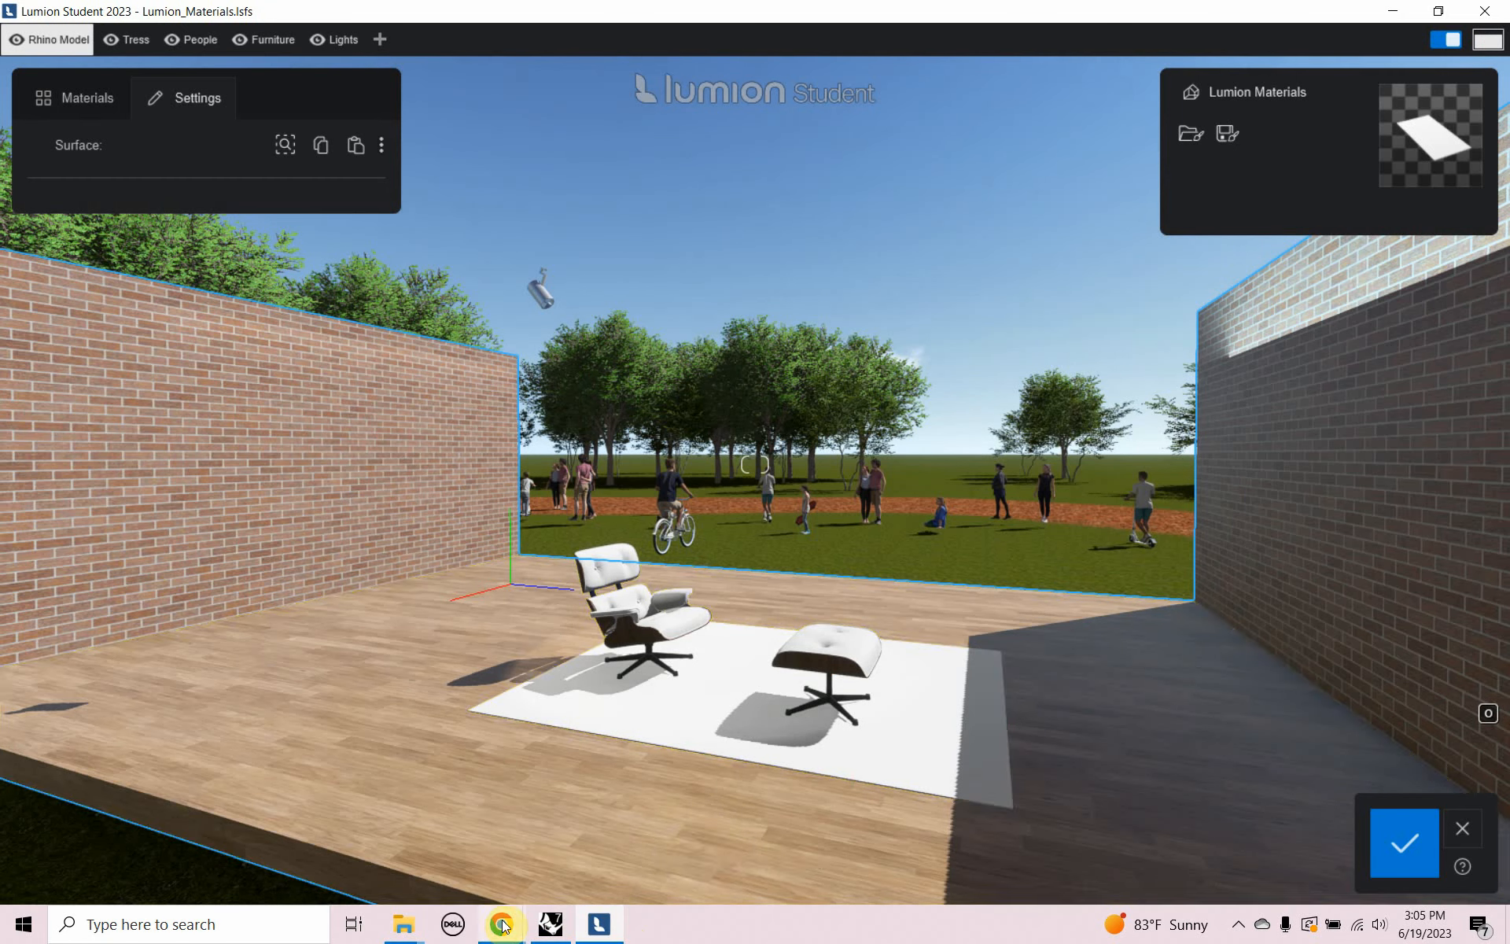
pyautogui.click(551, 924)
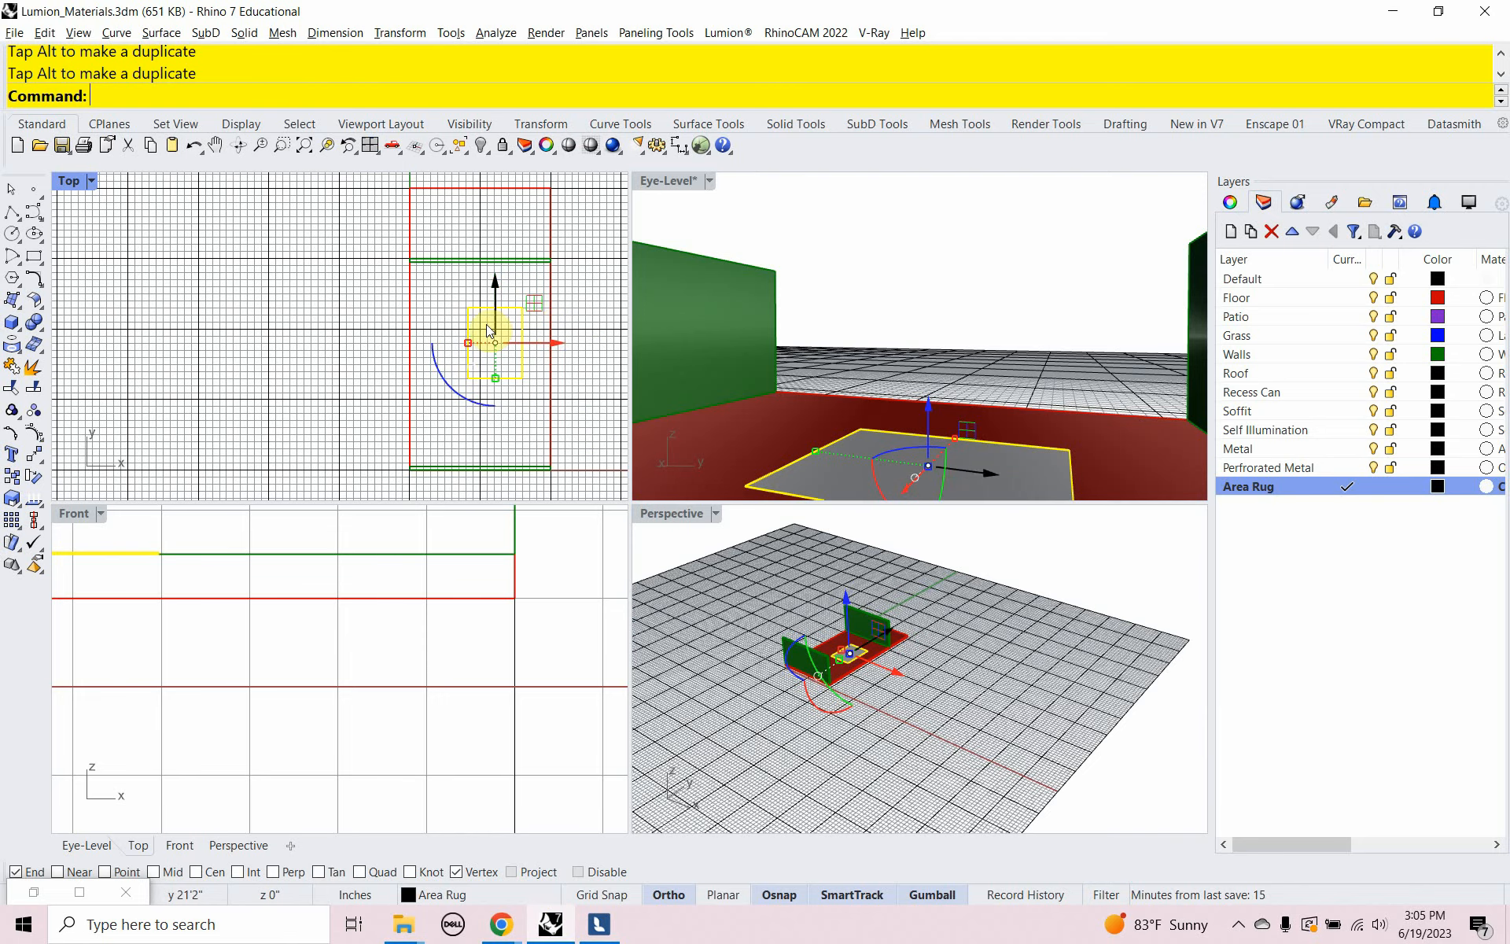
pyautogui.moveTo(494, 324); pyautogui.dragTo(496, 332)
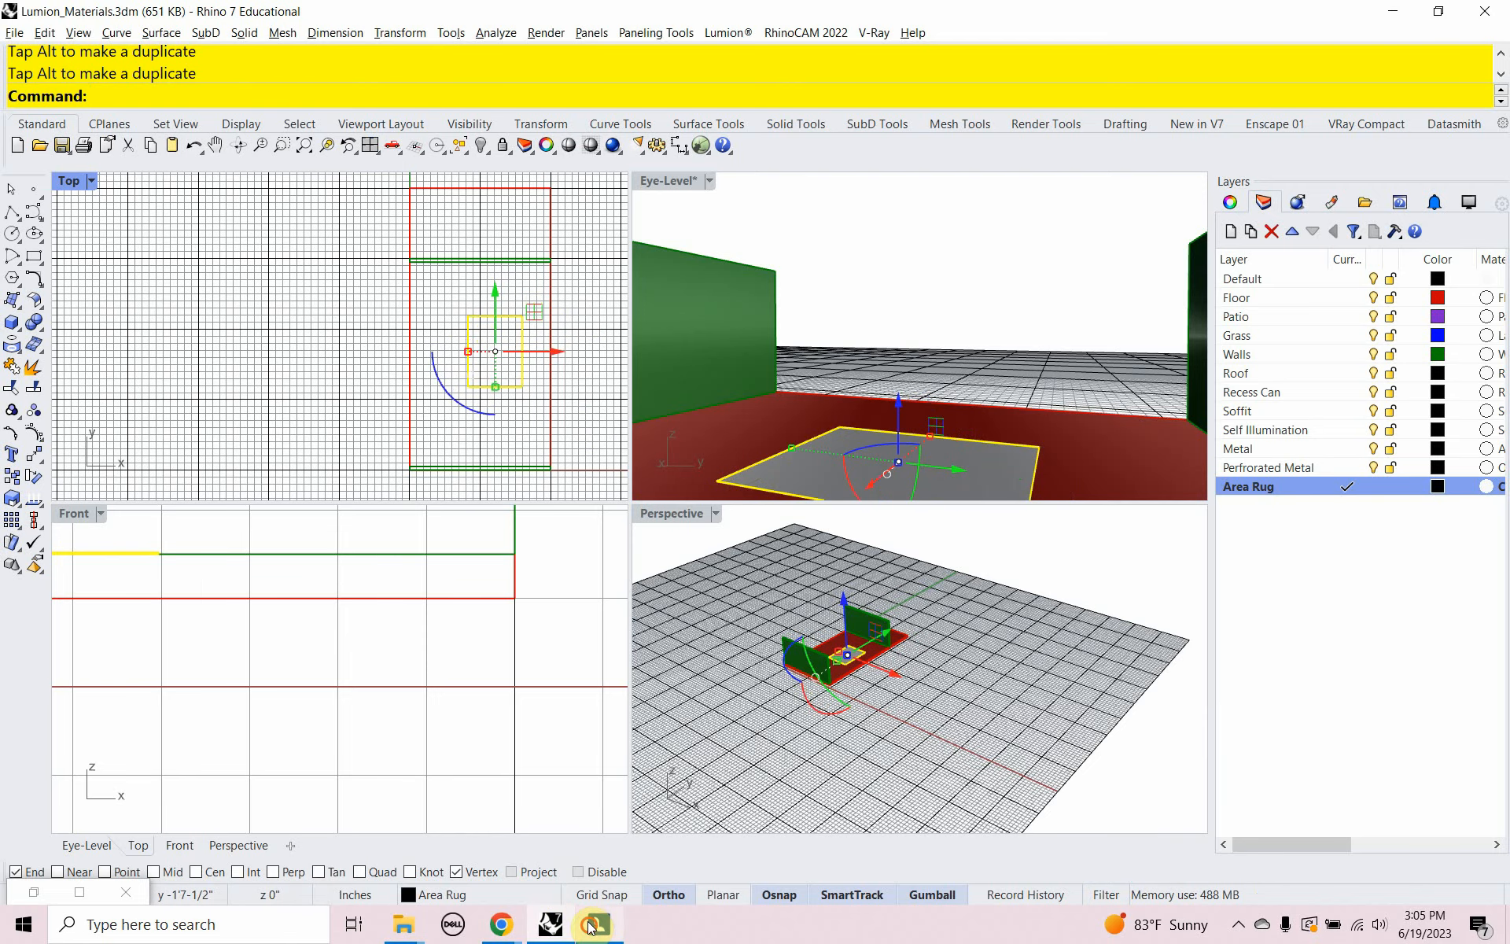
# Switch to Lumion, load Carpet003_1K_Color as the rug material's texture, and set a custom map scale that shrinks the grid pattern
pyautogui.click(596, 924)
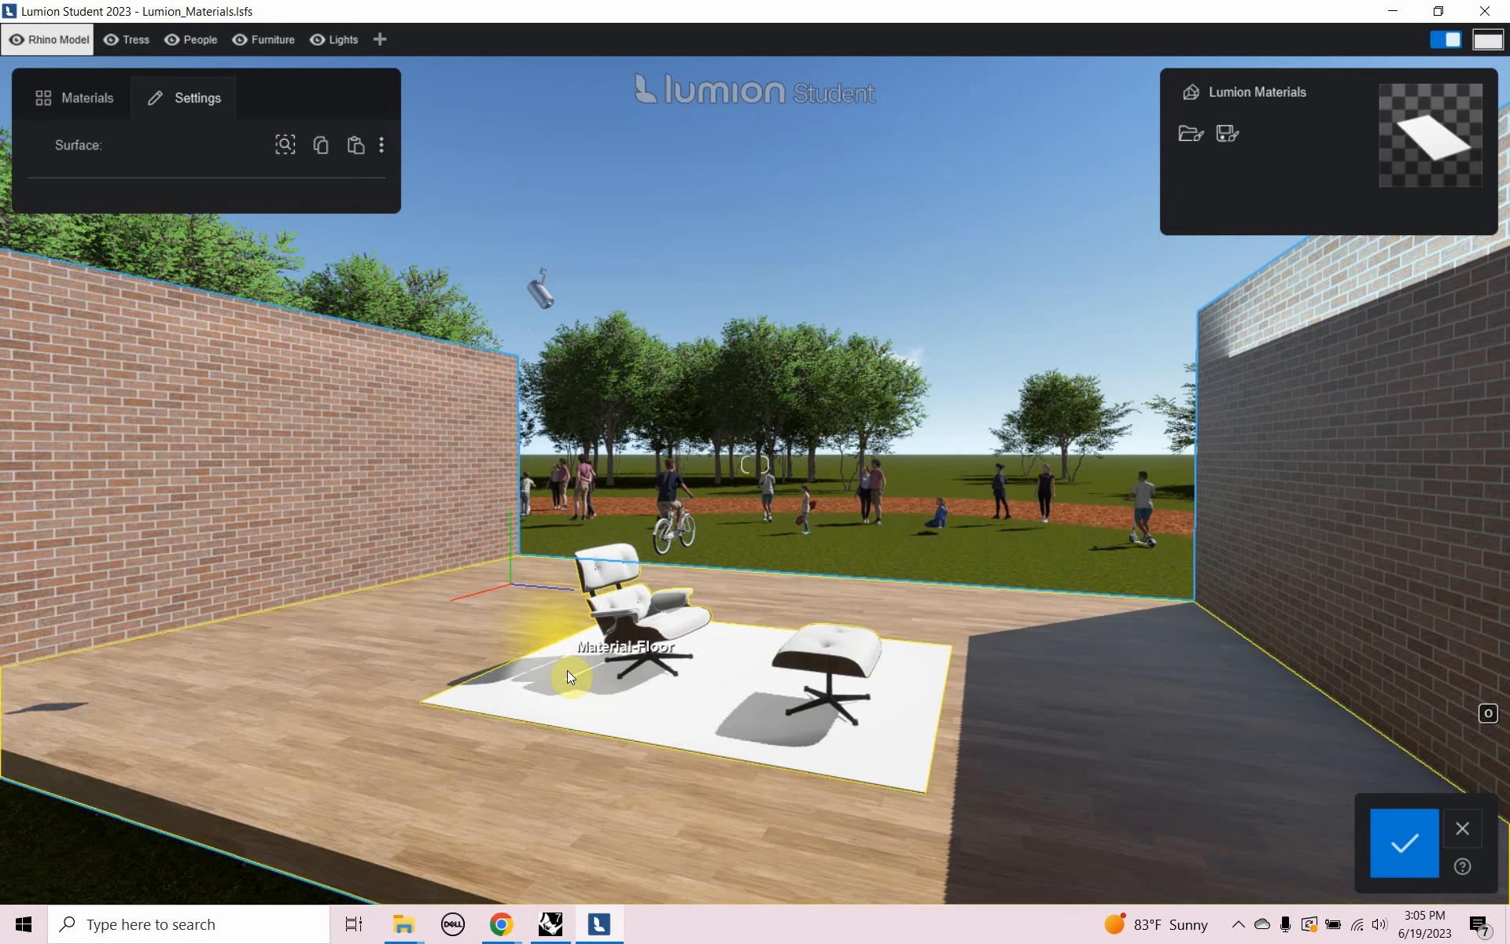
pyautogui.click(573, 697)
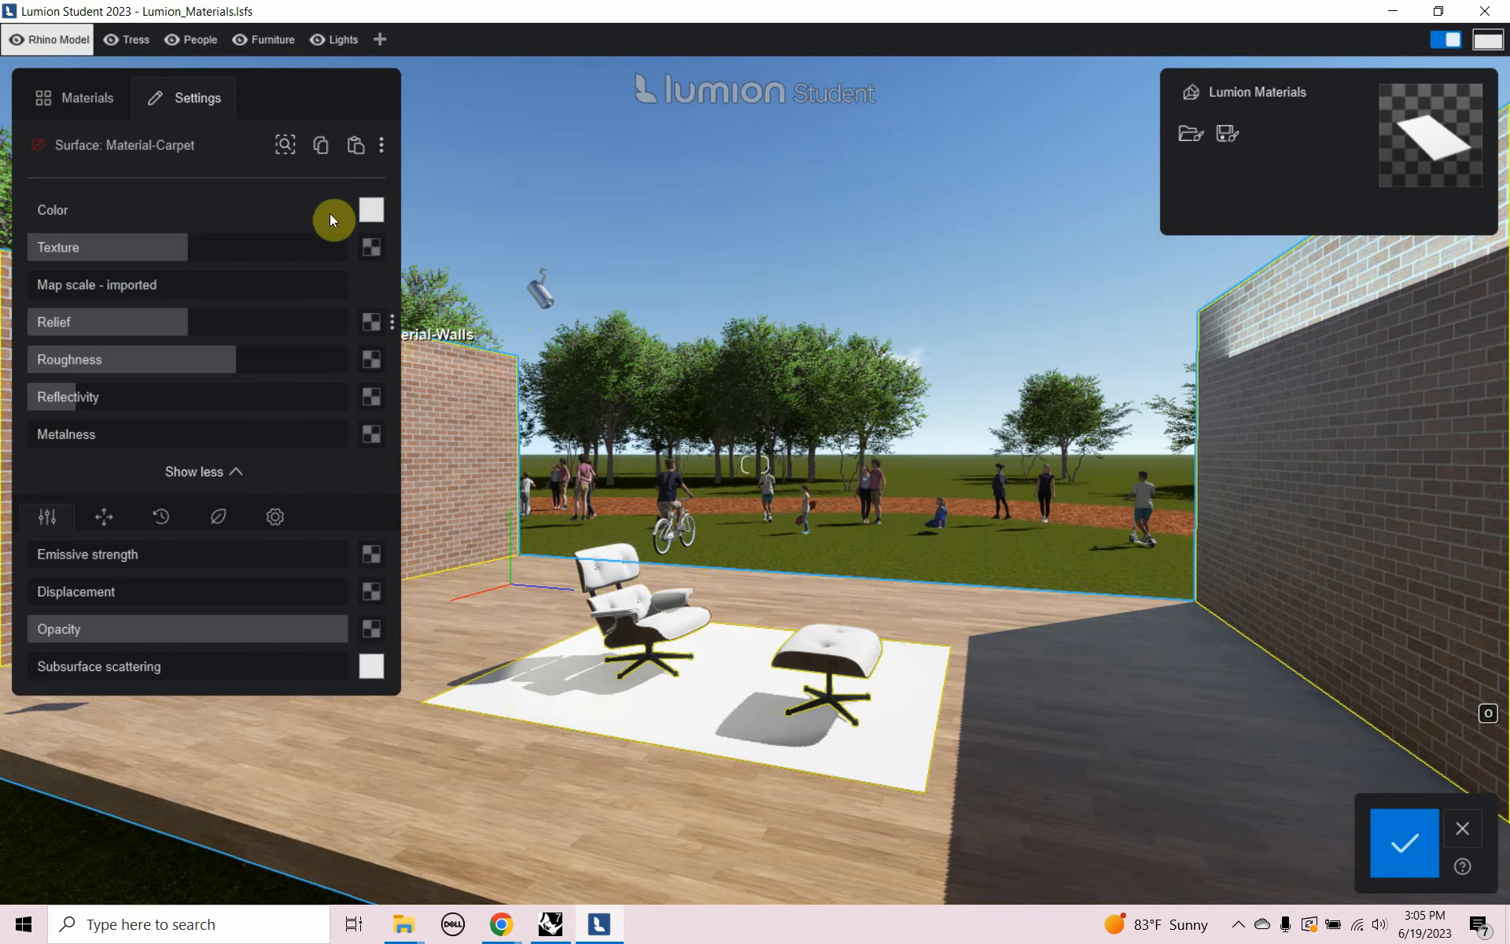
pyautogui.click(363, 212)
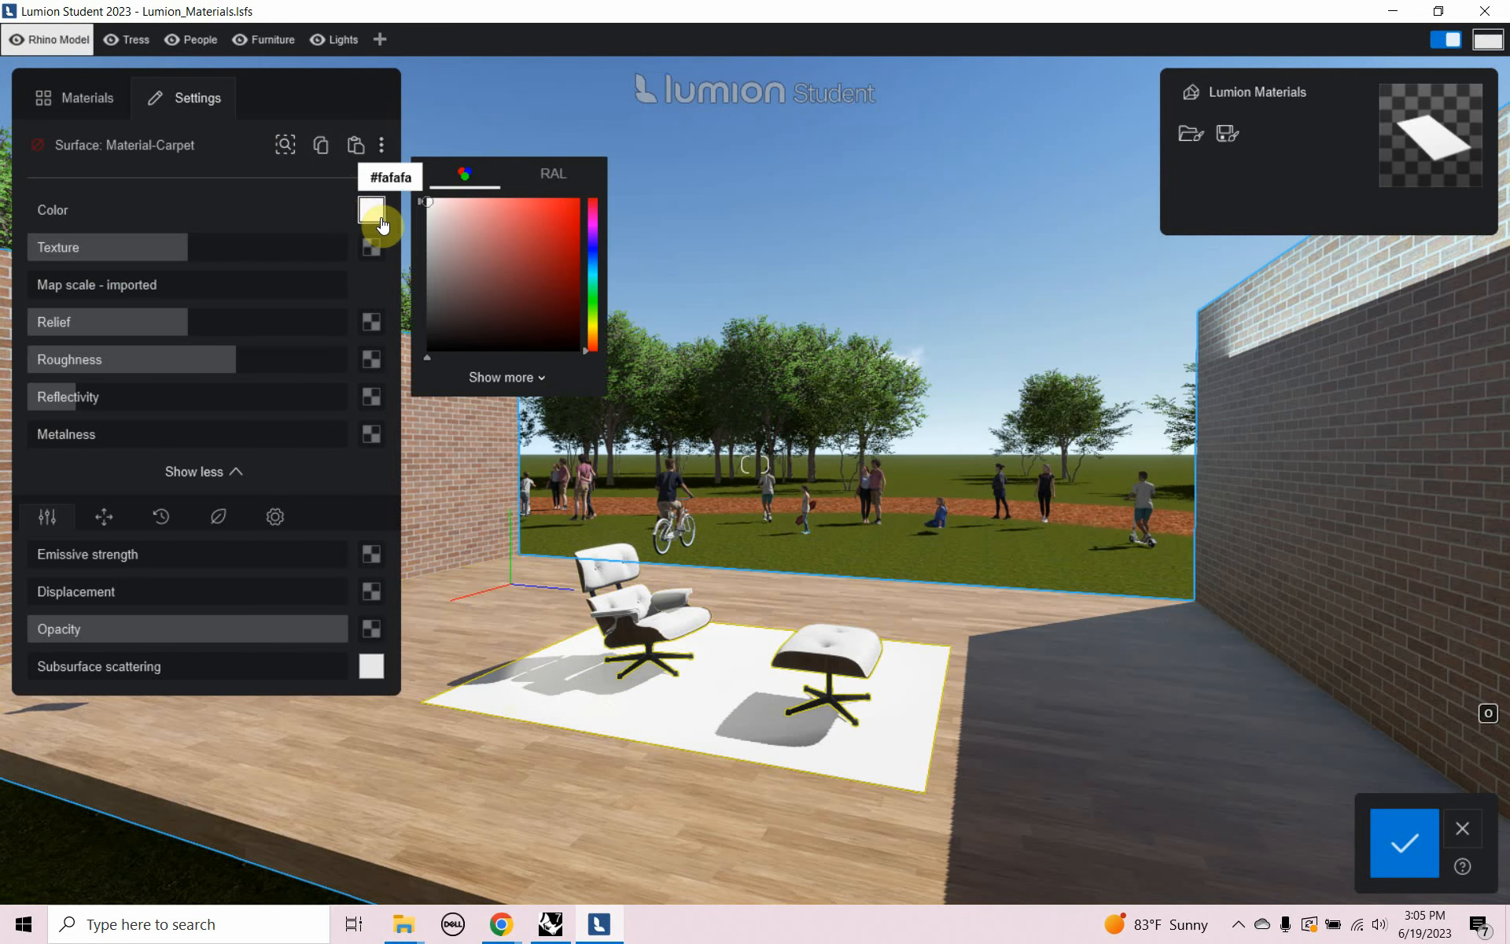
pyautogui.click(371, 245)
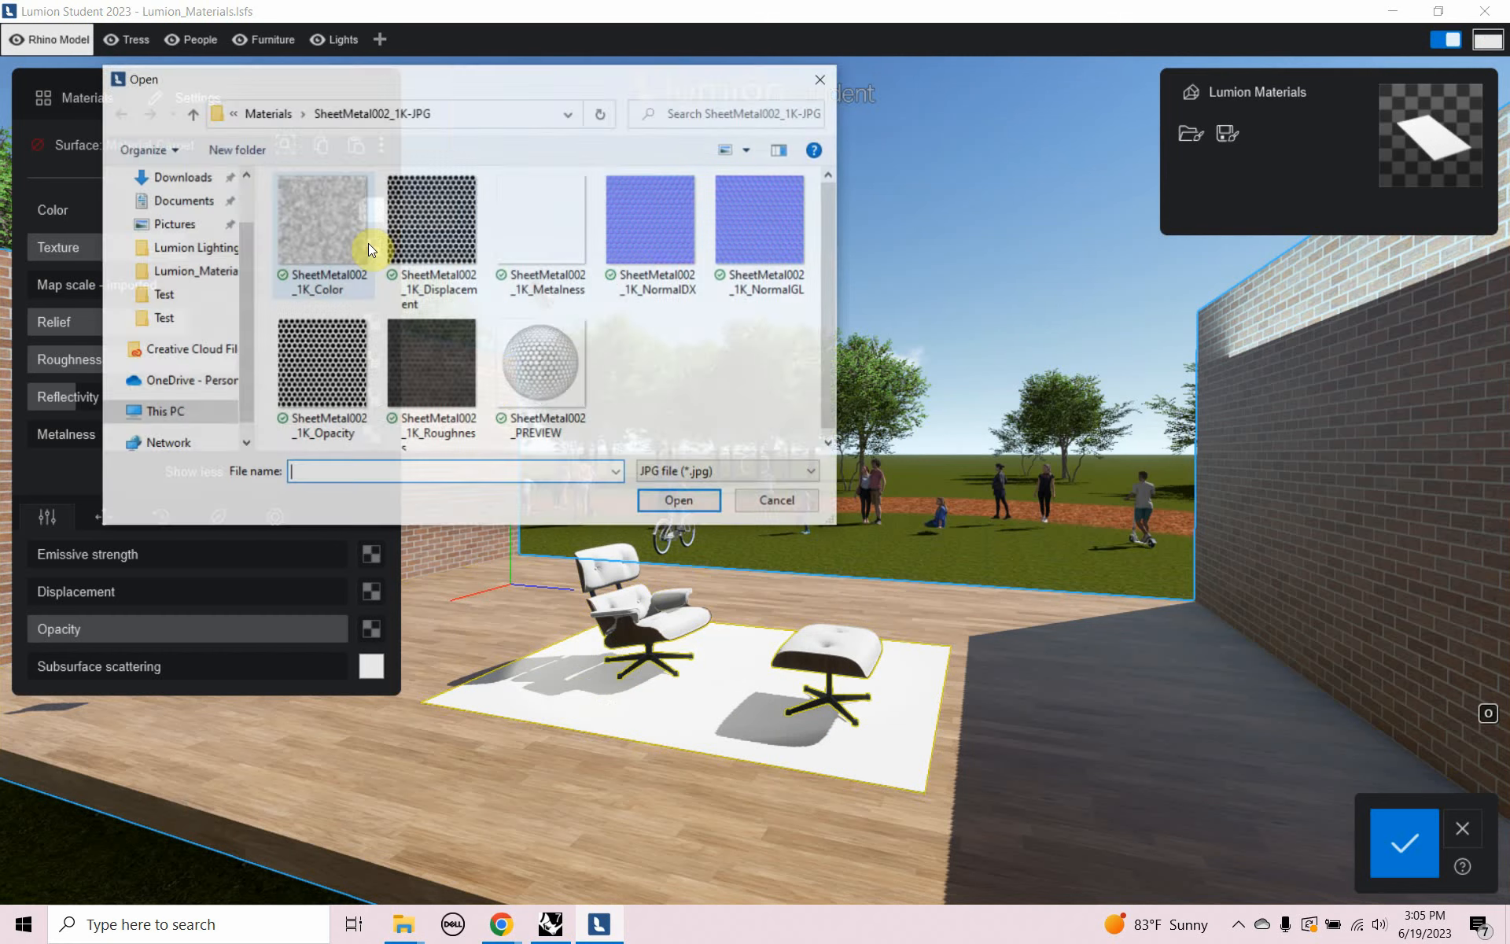
pyautogui.click(257, 117)
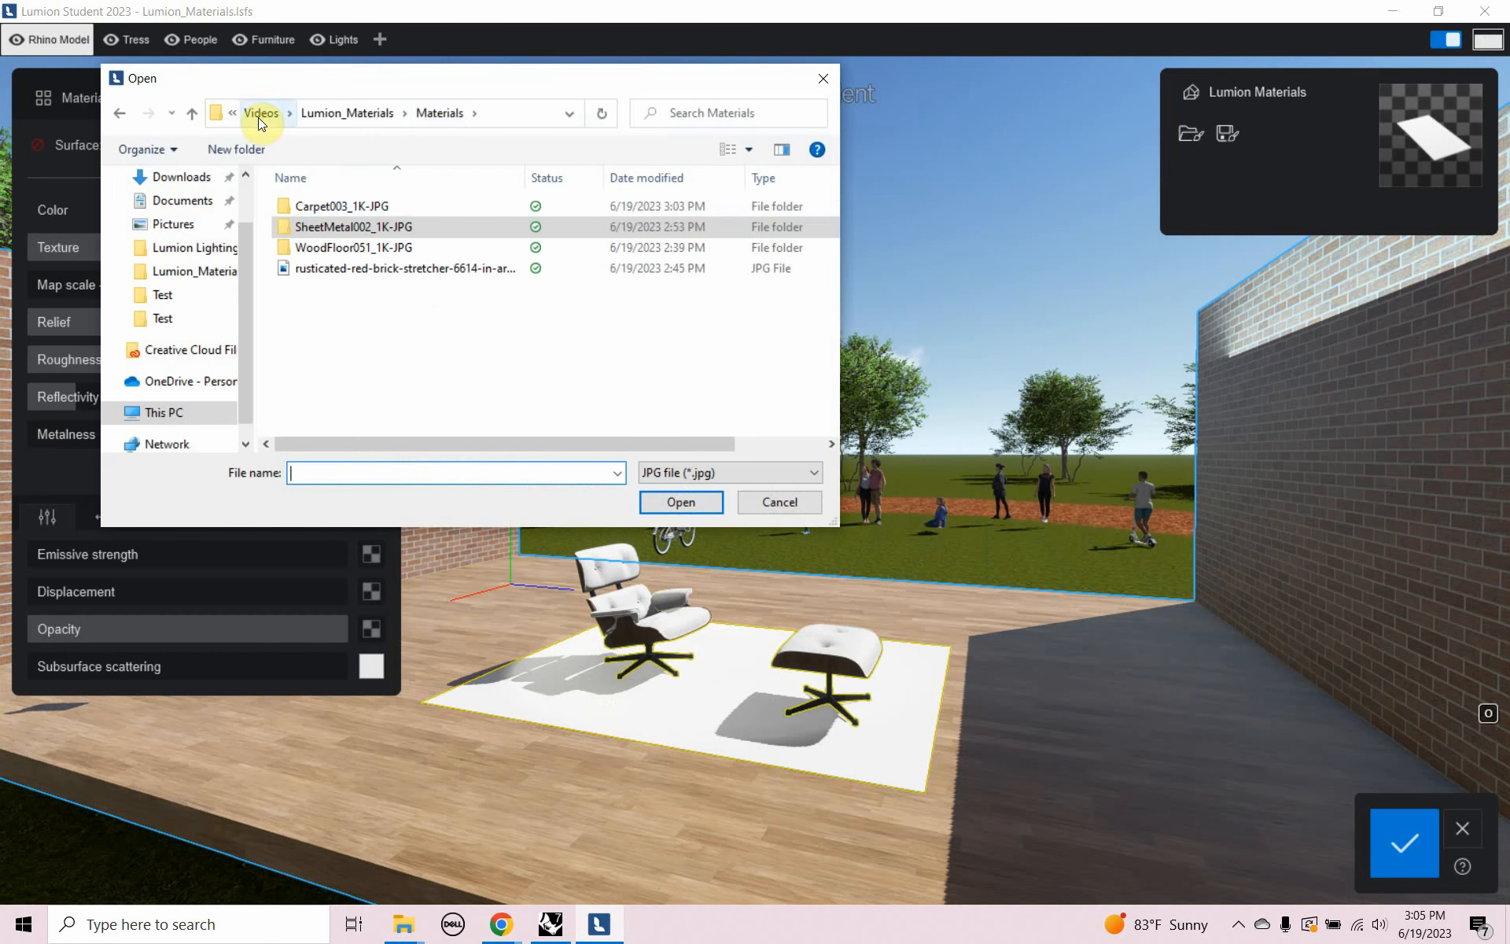
pyautogui.doubleClick(293, 206)
pyautogui.doubleClick(414, 214)
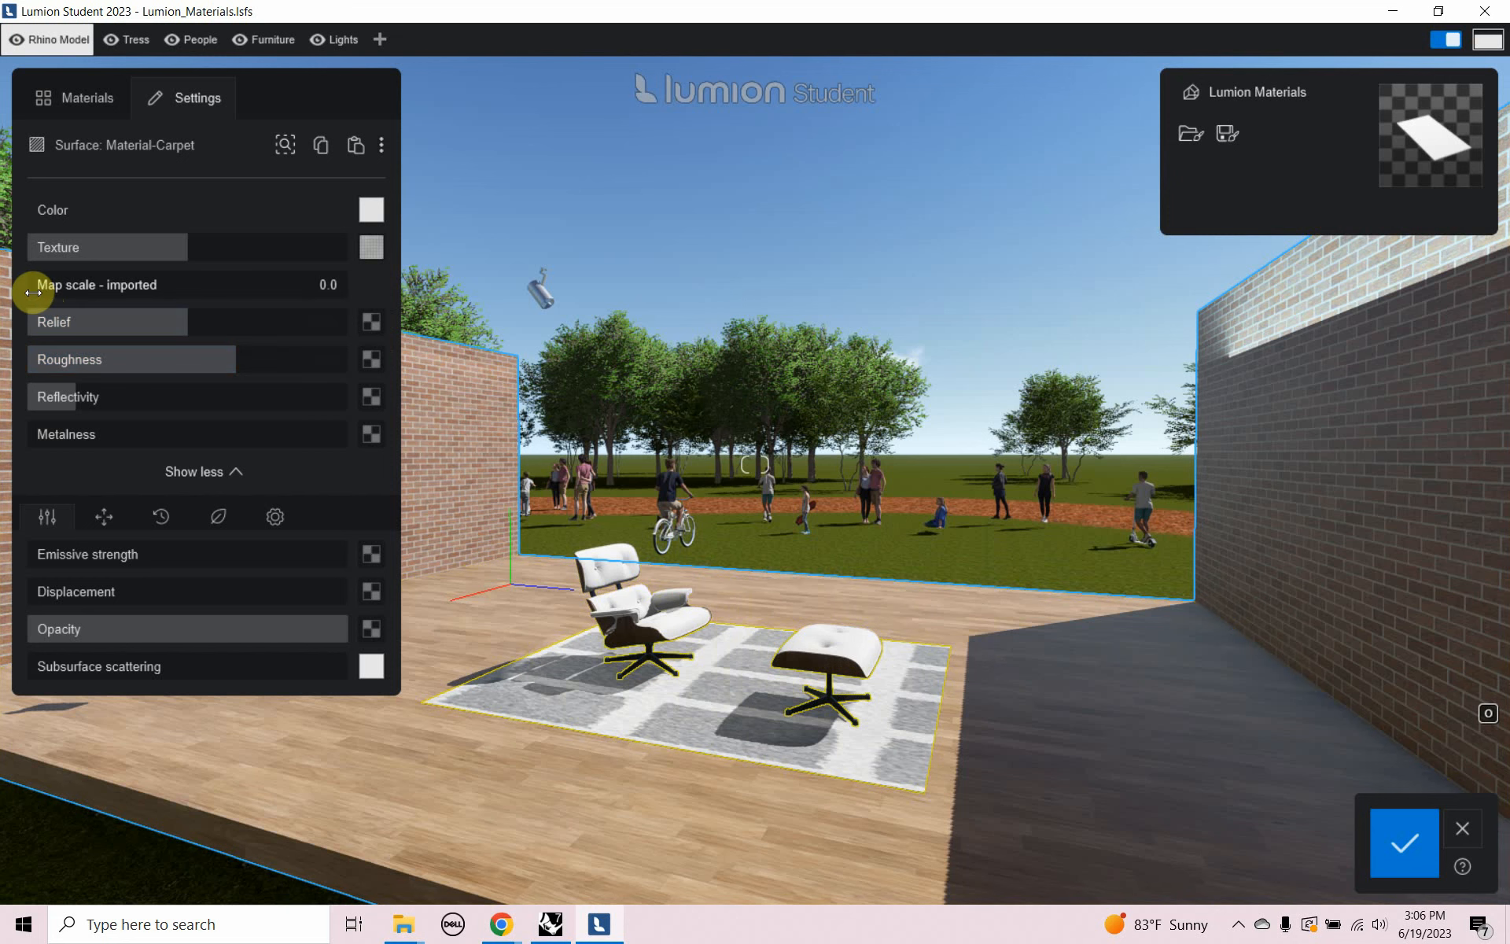
pyautogui.moveTo(34, 290); pyautogui.dragTo(125, 309)
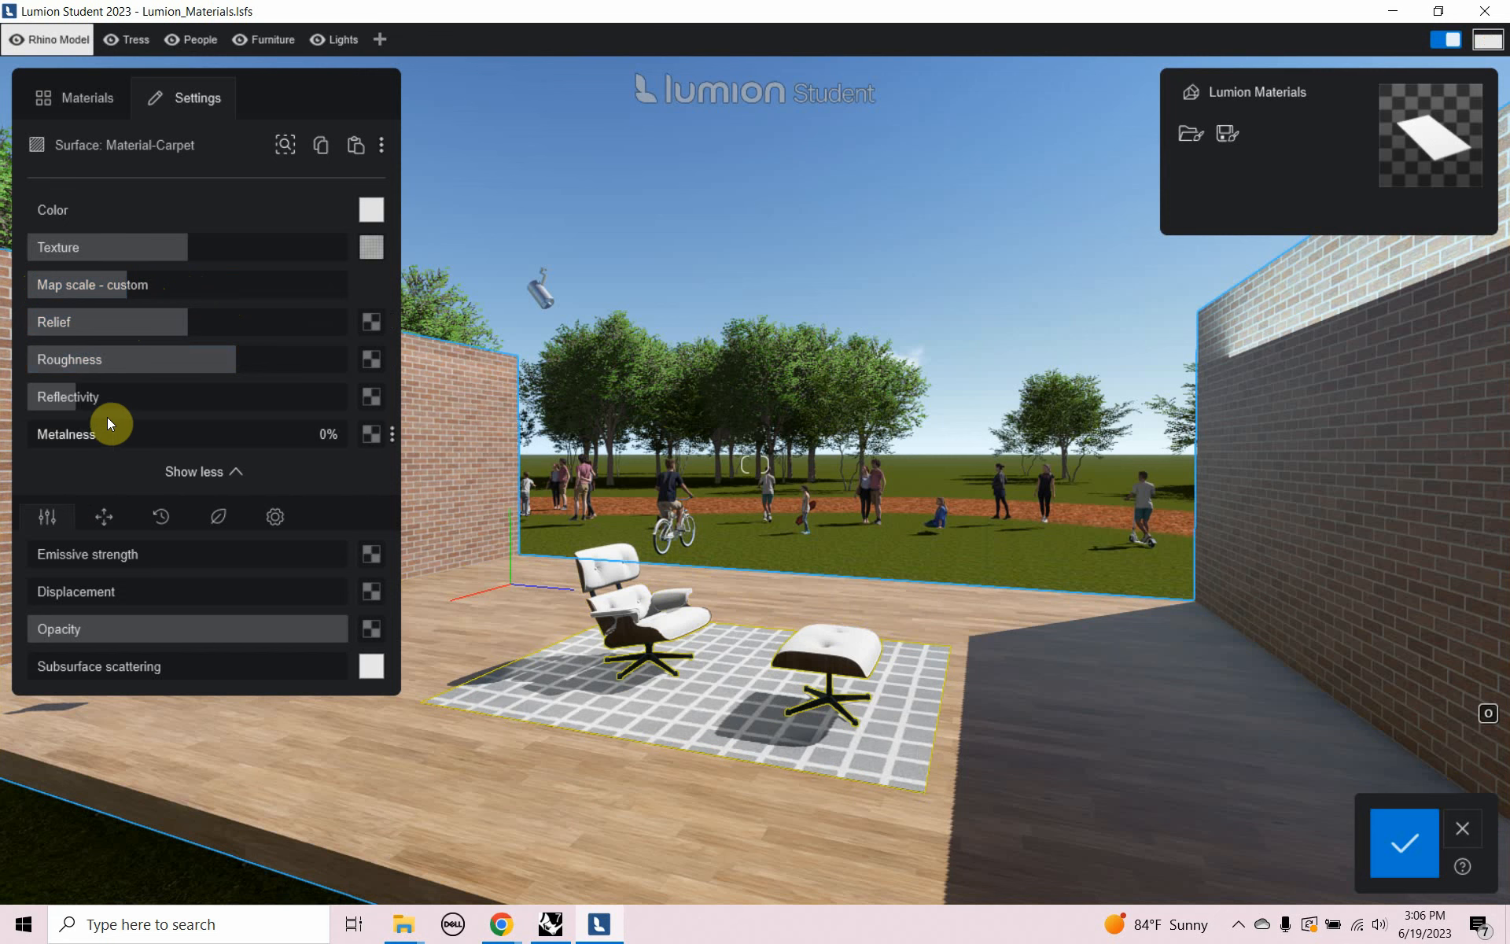
# Load Carpet003_1K_Displacement as the rug material's relief map
pyautogui.click(369, 322)
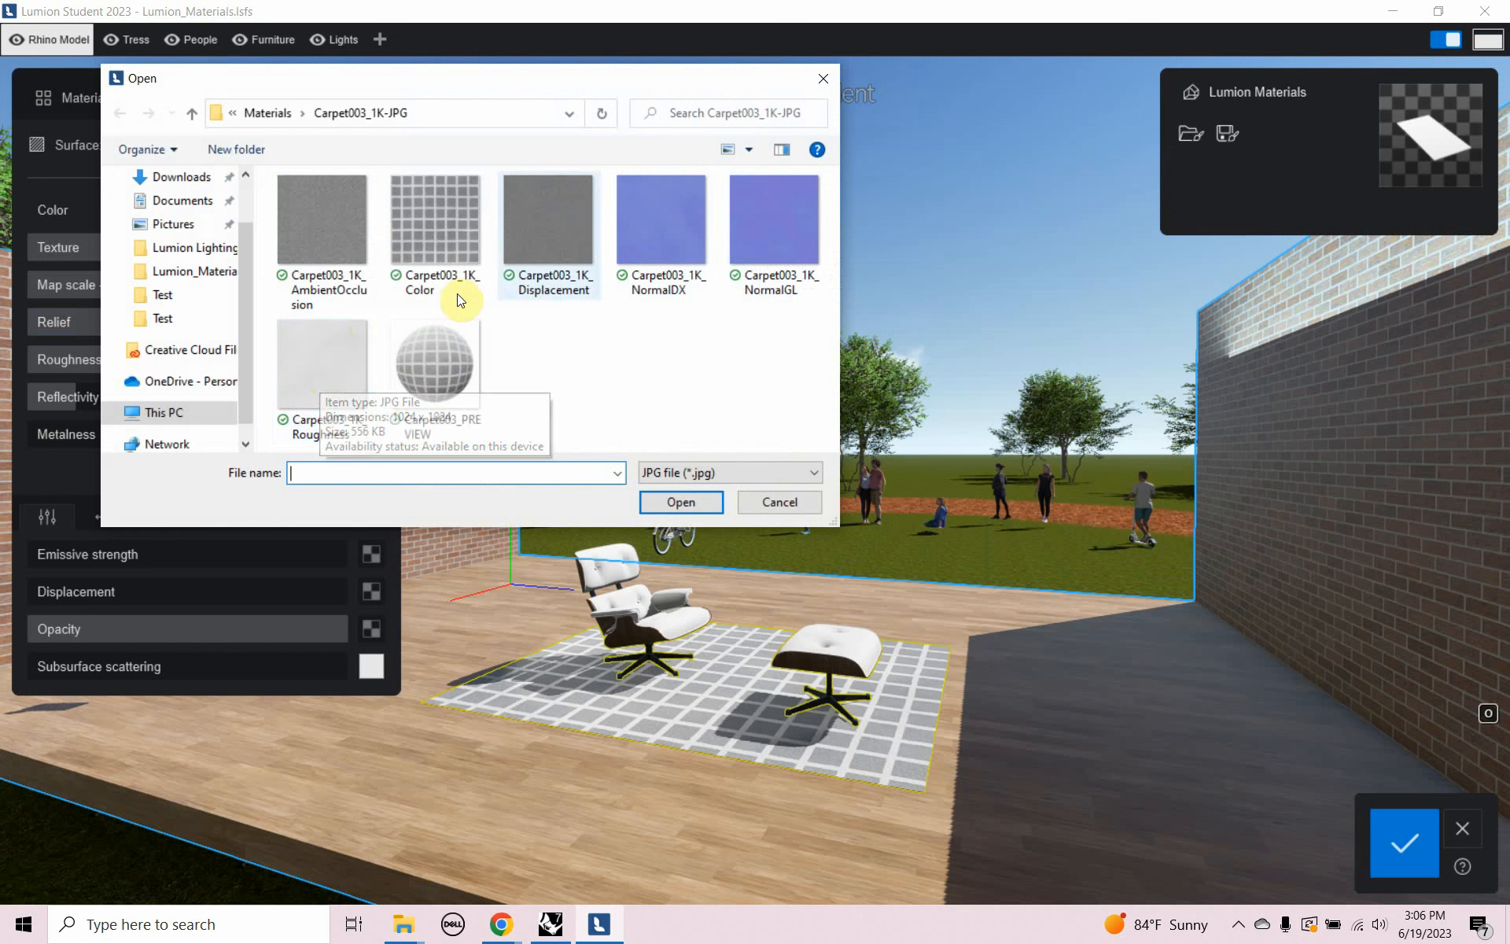
pyautogui.doubleClick(564, 242)
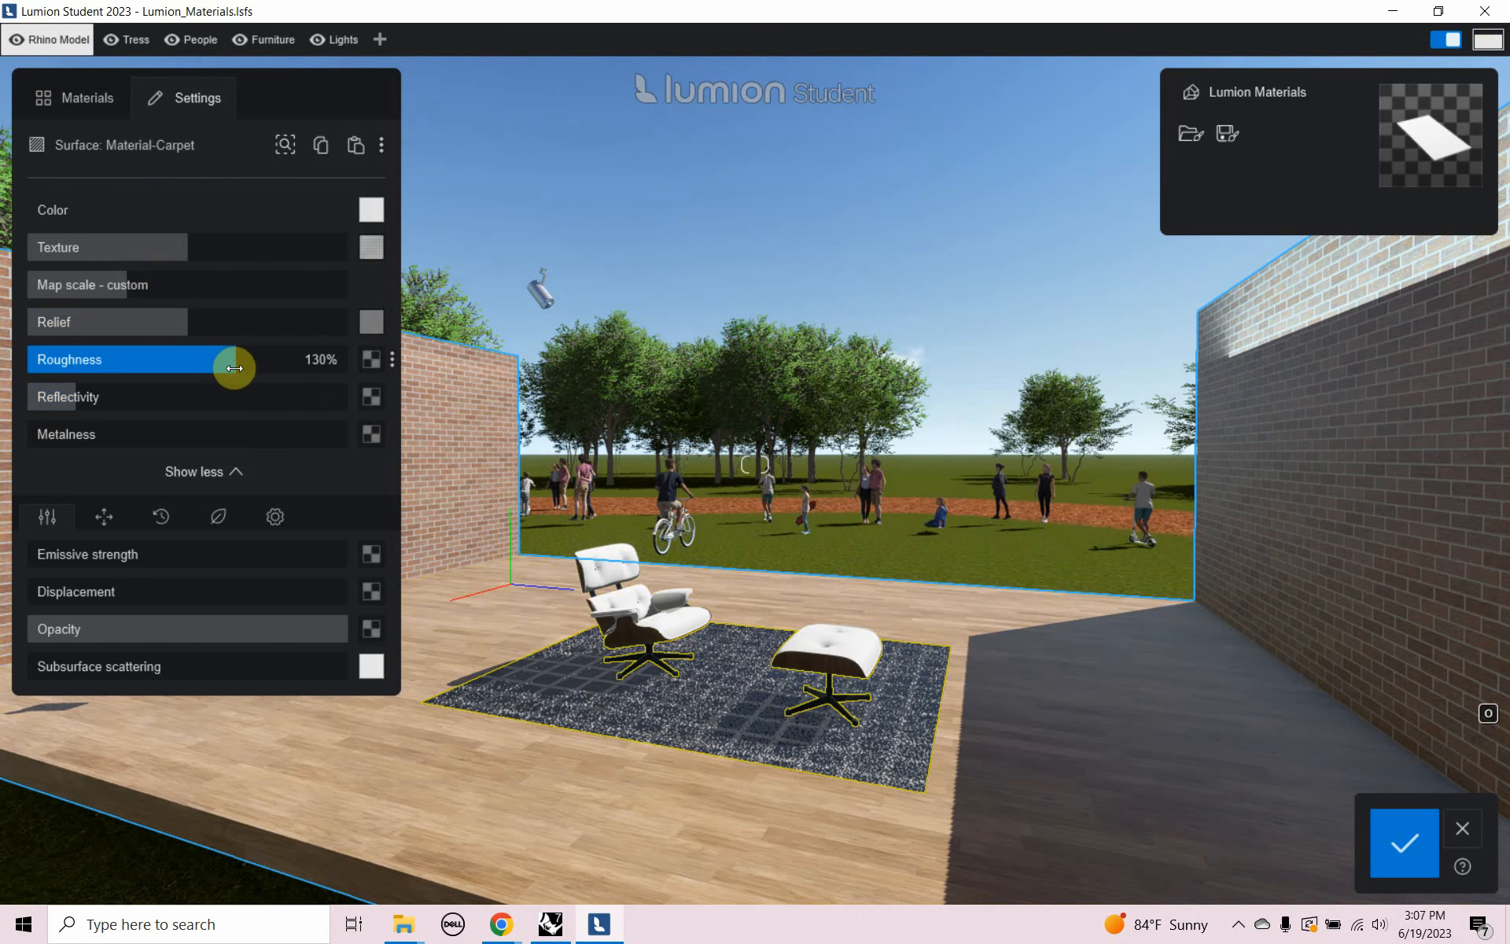
# Set the rug material's roughness to 200% and raise its relief to about three quarters of the range
pyautogui.moveTo(229, 361); pyautogui.dragTo(375, 361)
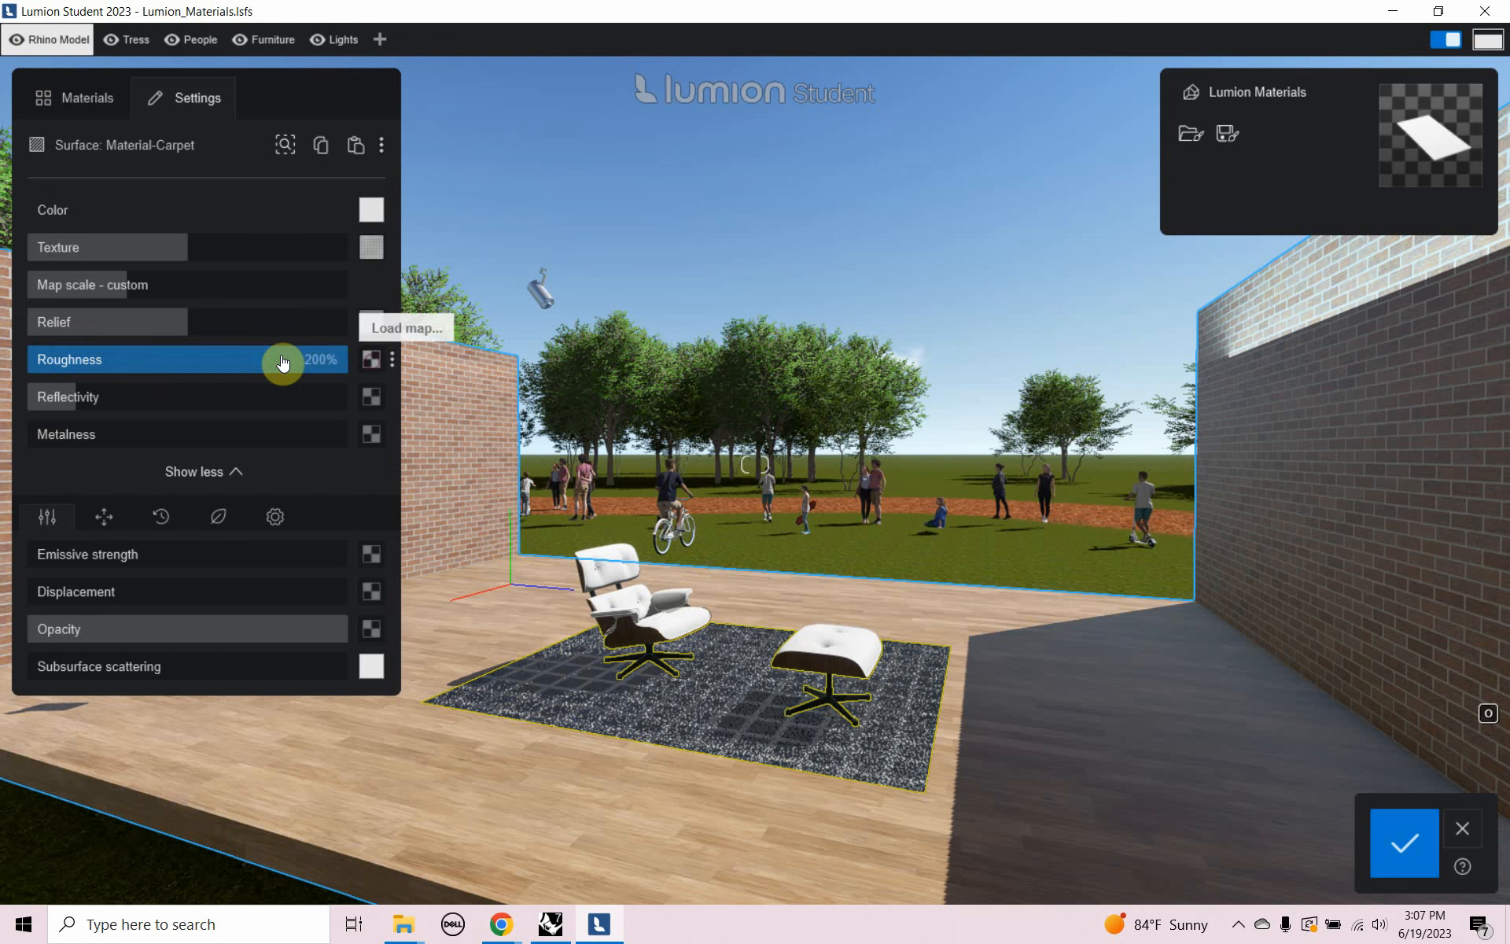
pyautogui.moveTo(180, 325); pyautogui.dragTo(269, 341)
# Examine the rug's surface and pattern up close from floor level and from above
pyautogui.press('w')
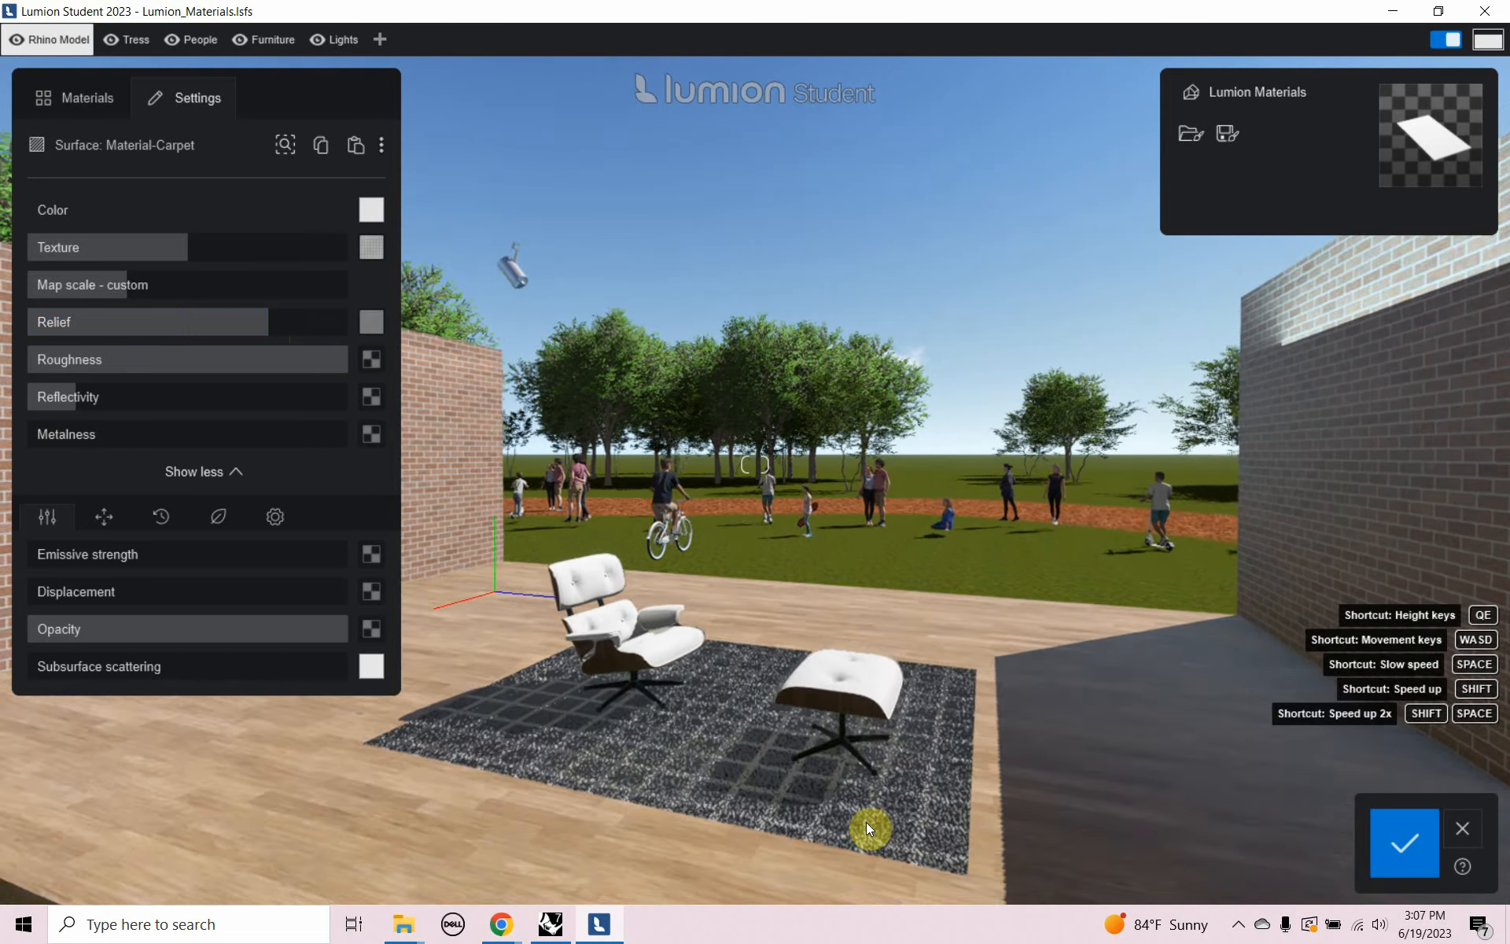
pyautogui.press('w')
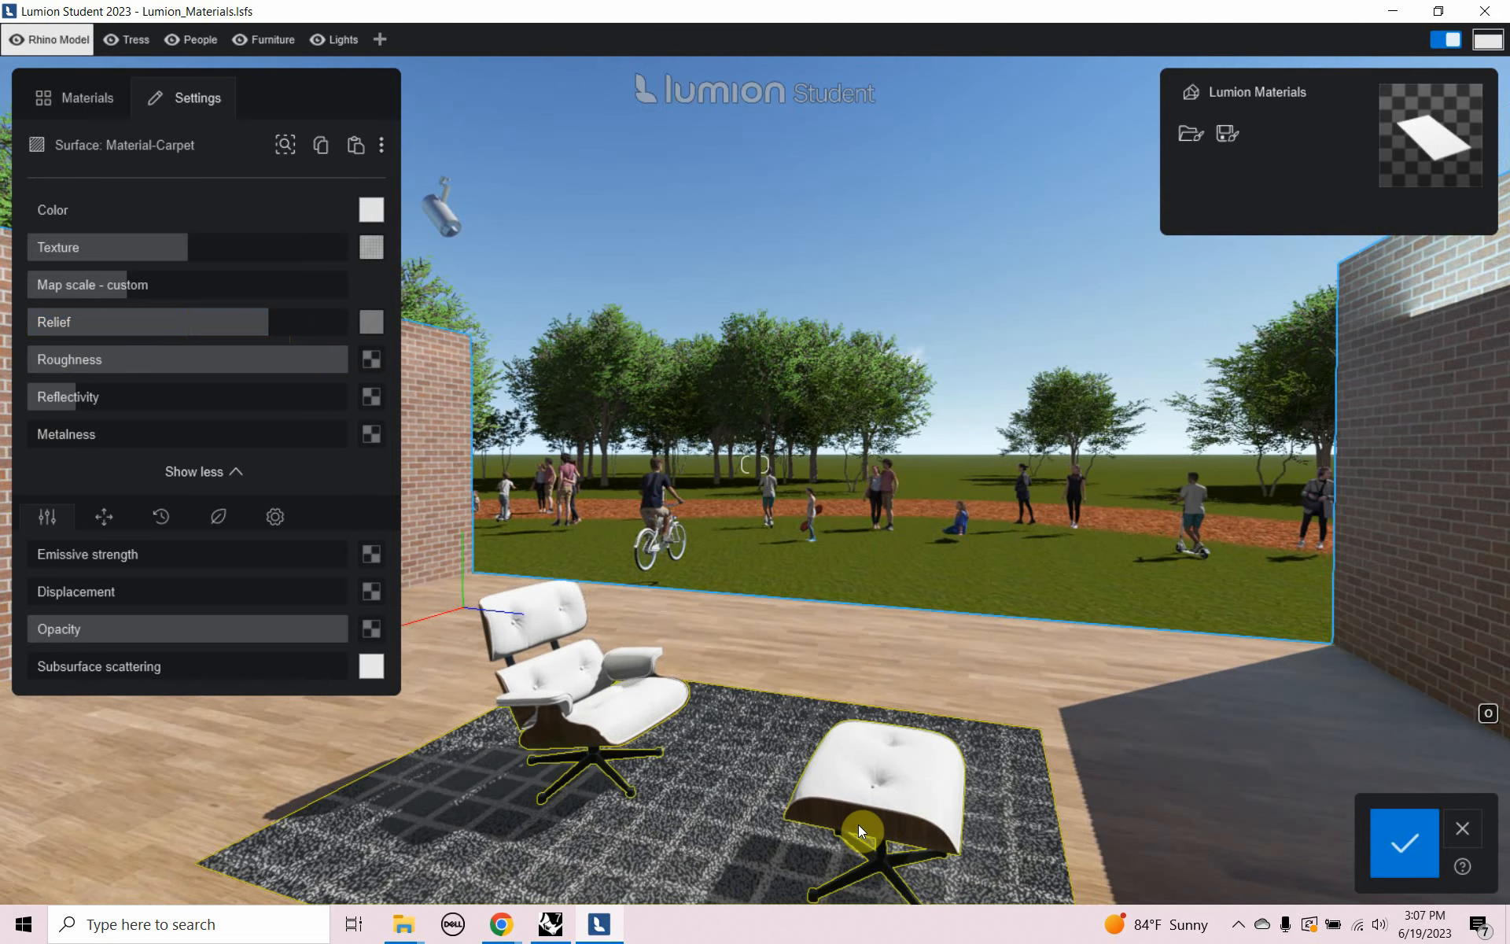
pyautogui.press('q')
pyautogui.press('e')
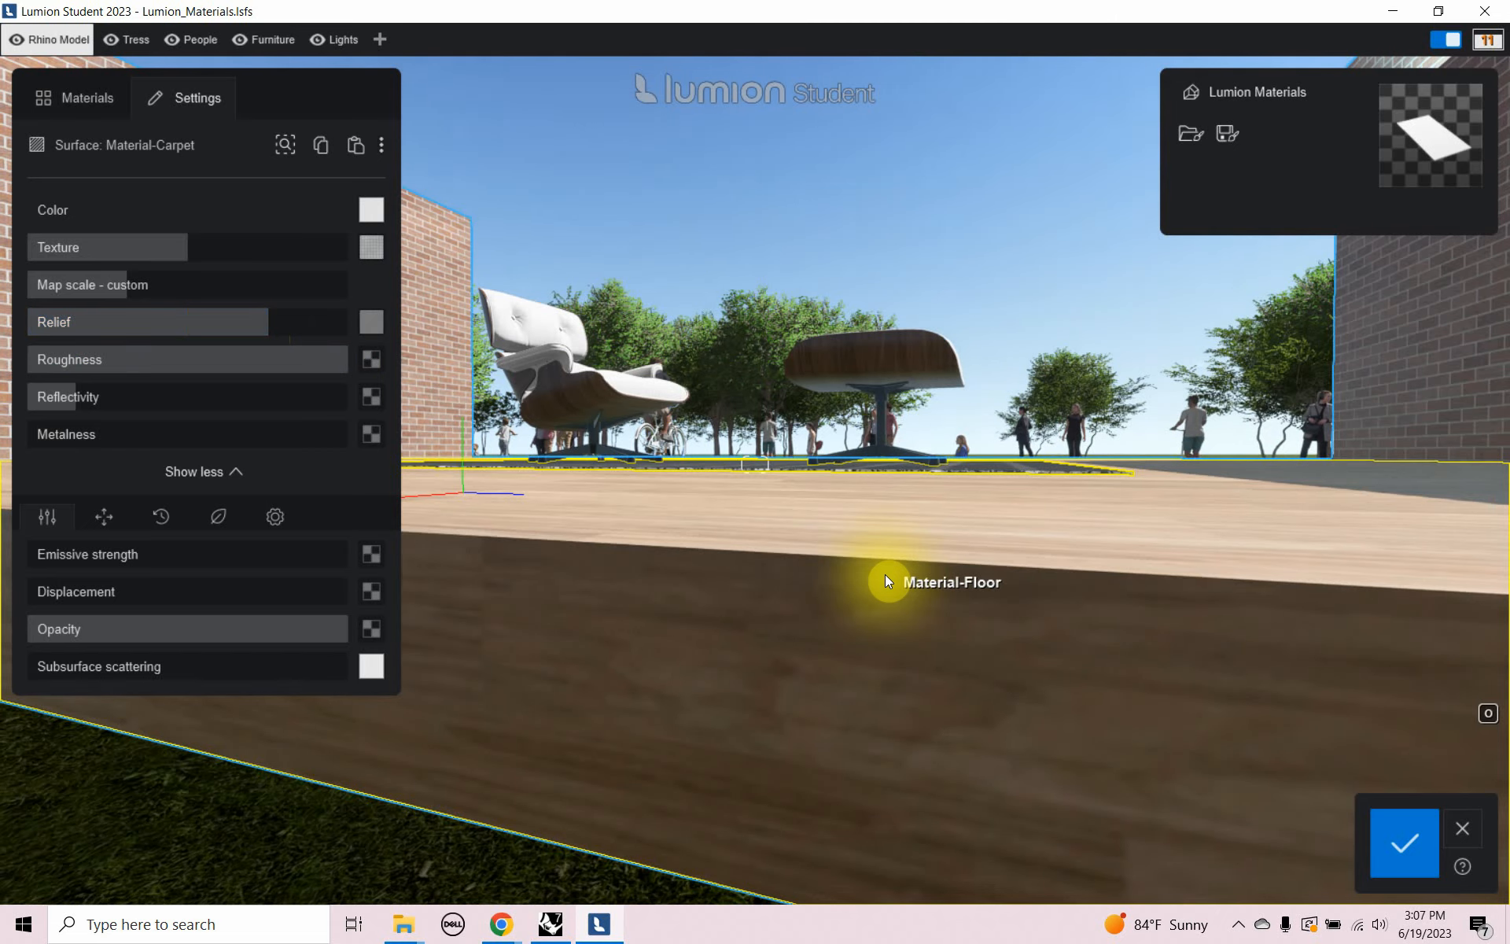
pyautogui.press('q')
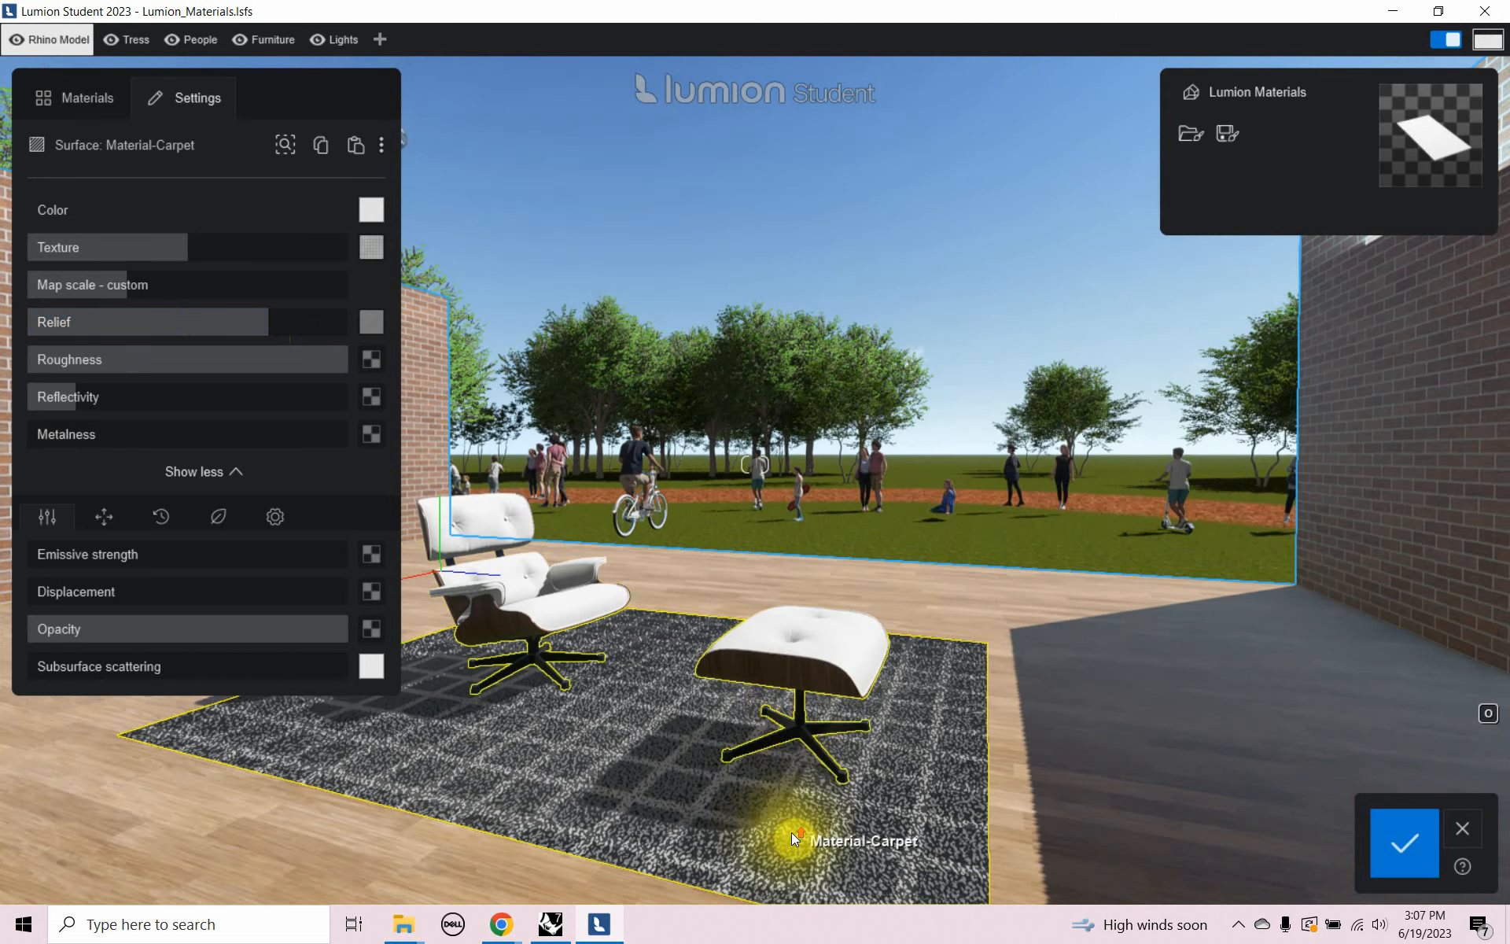
pyautogui.press('e')
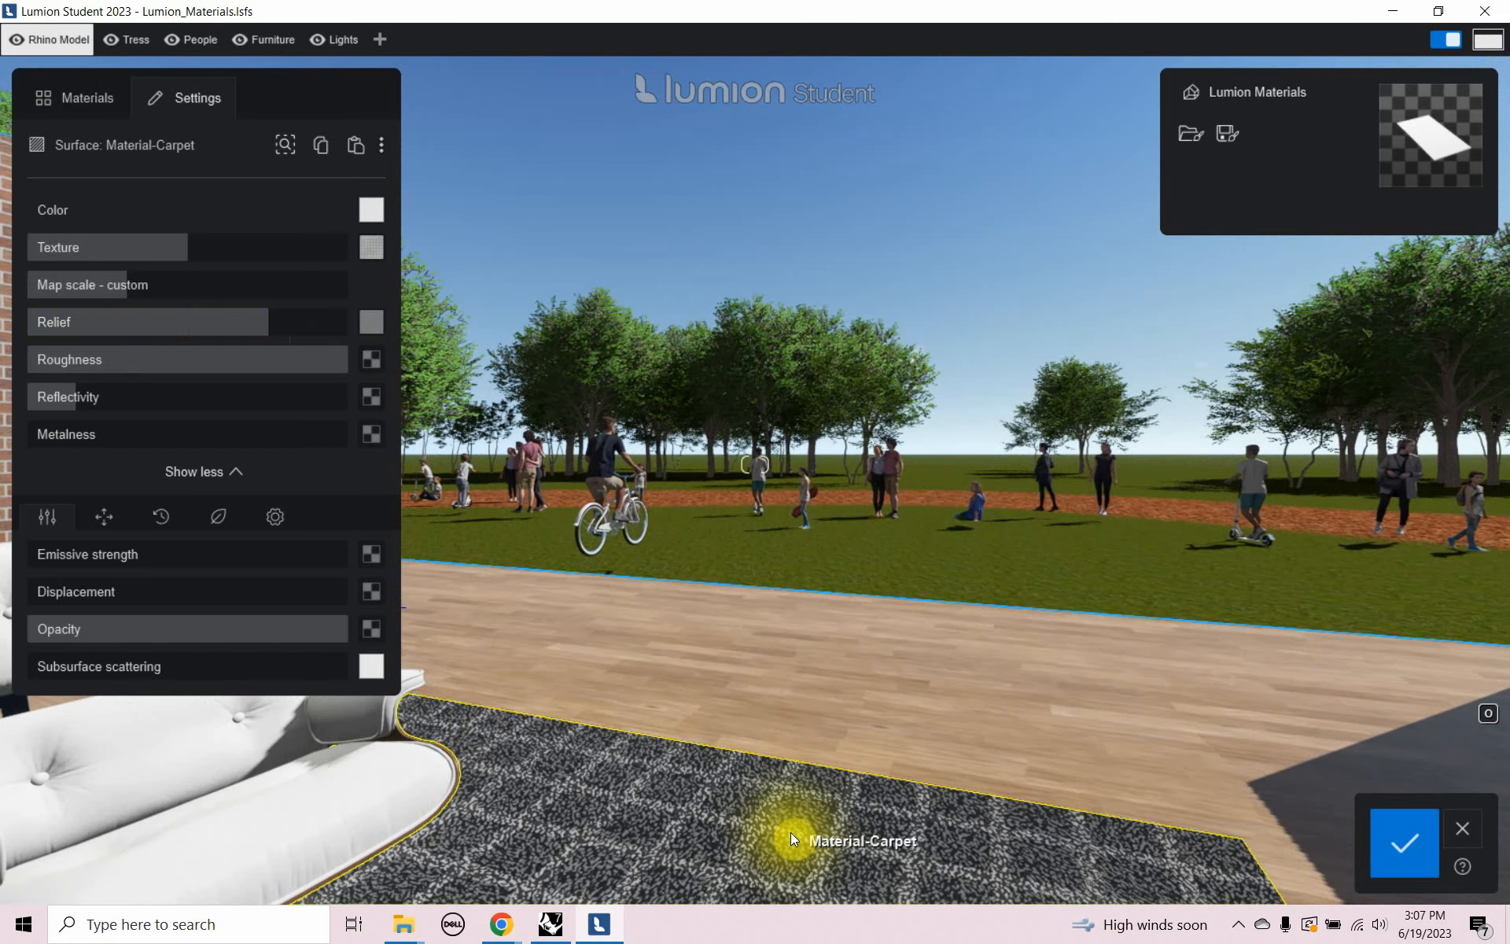
pyautogui.moveTo(788, 832); pyautogui.dragTo(779, 897, button='right')
pyautogui.moveTo(754, 464); pyautogui.dragTo(758, 819, button='right')
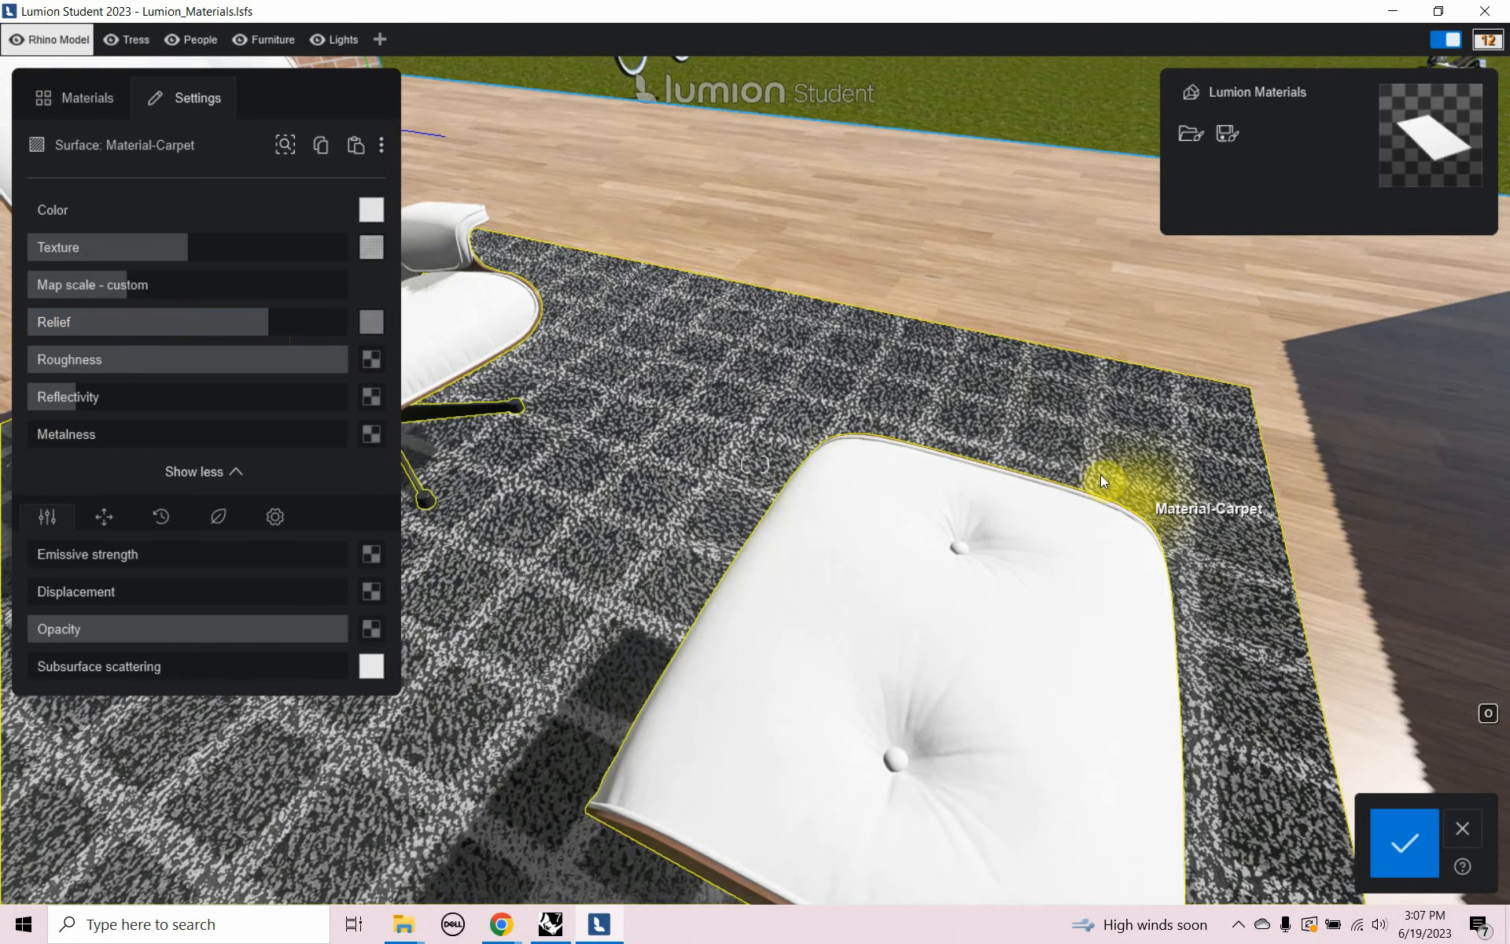
pyautogui.scroll(-2, 596, 518)
pyautogui.scroll(-5, 596, 518)
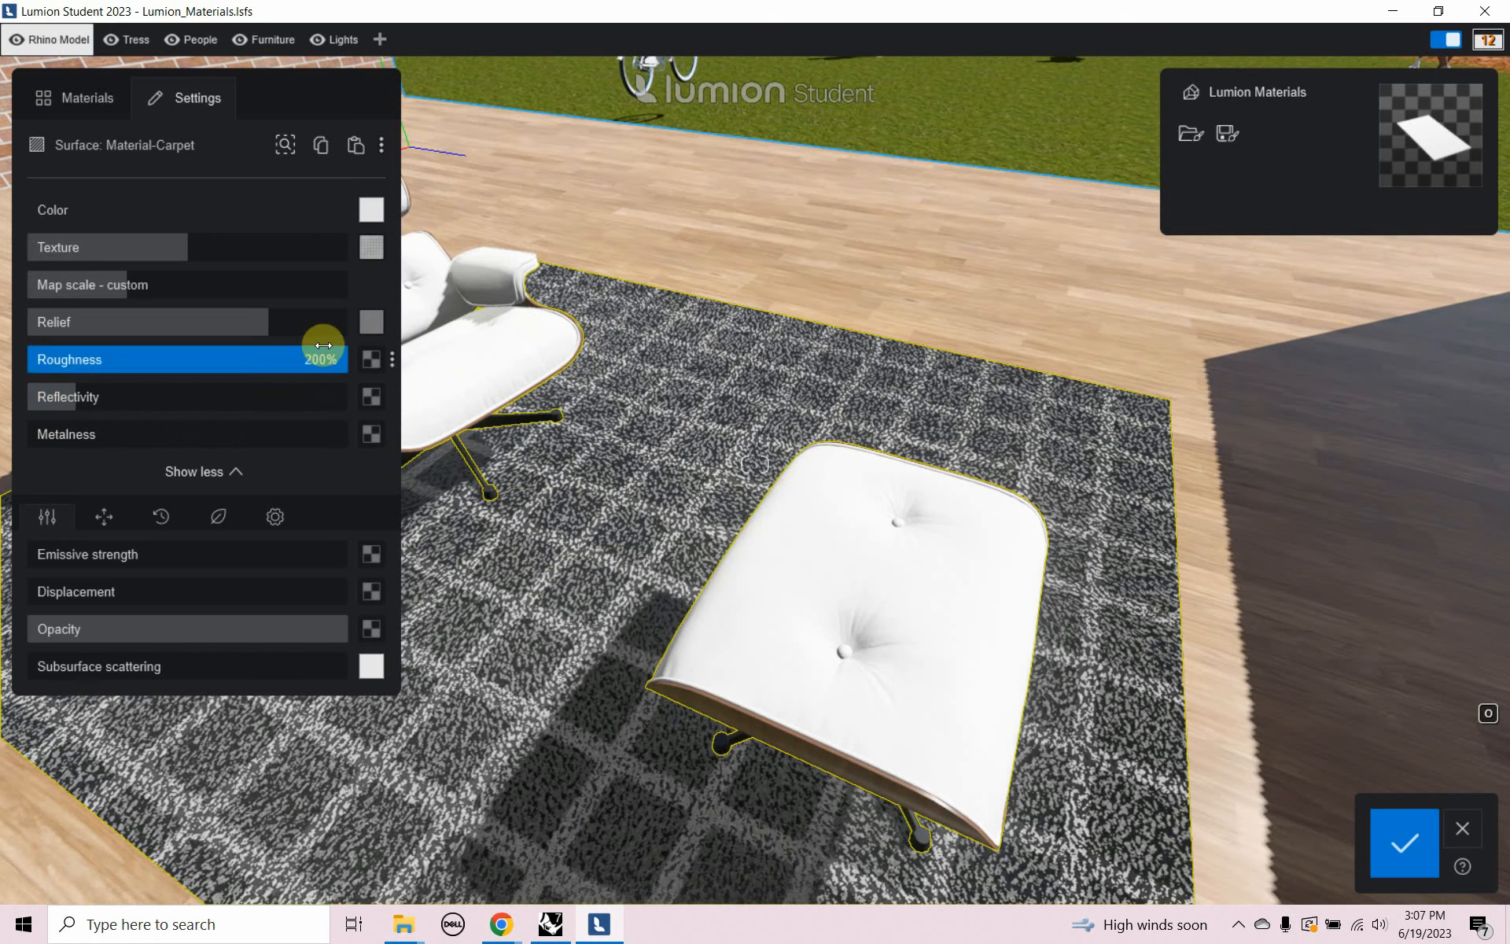
# Replace the rug material's relief map with Carpet003_1K_NormalDX
pyautogui.click(370, 328)
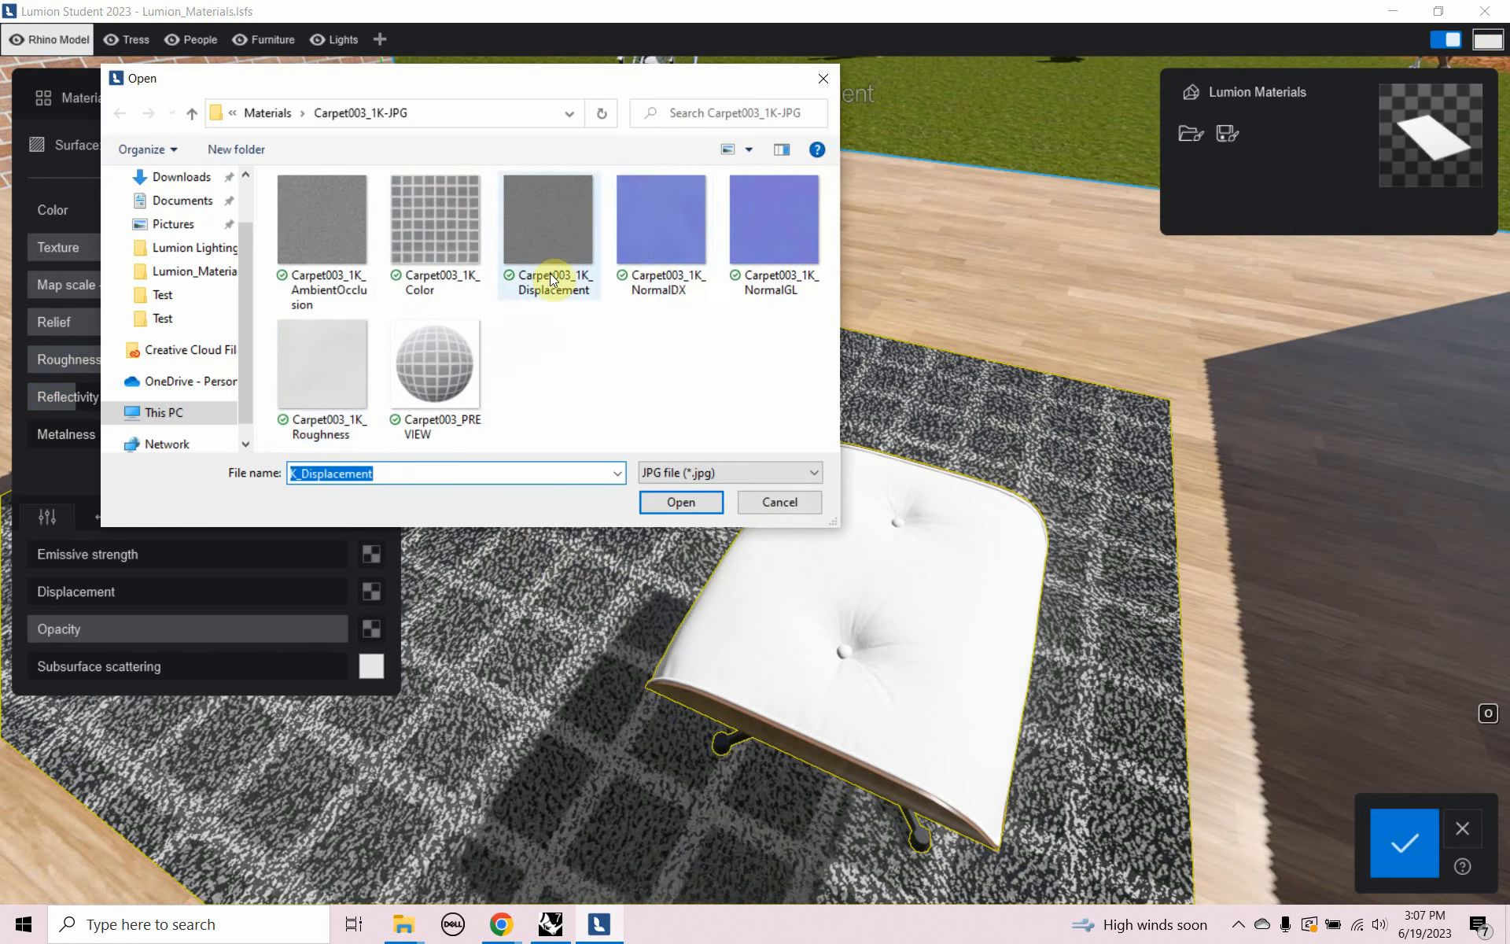
pyautogui.doubleClick(664, 226)
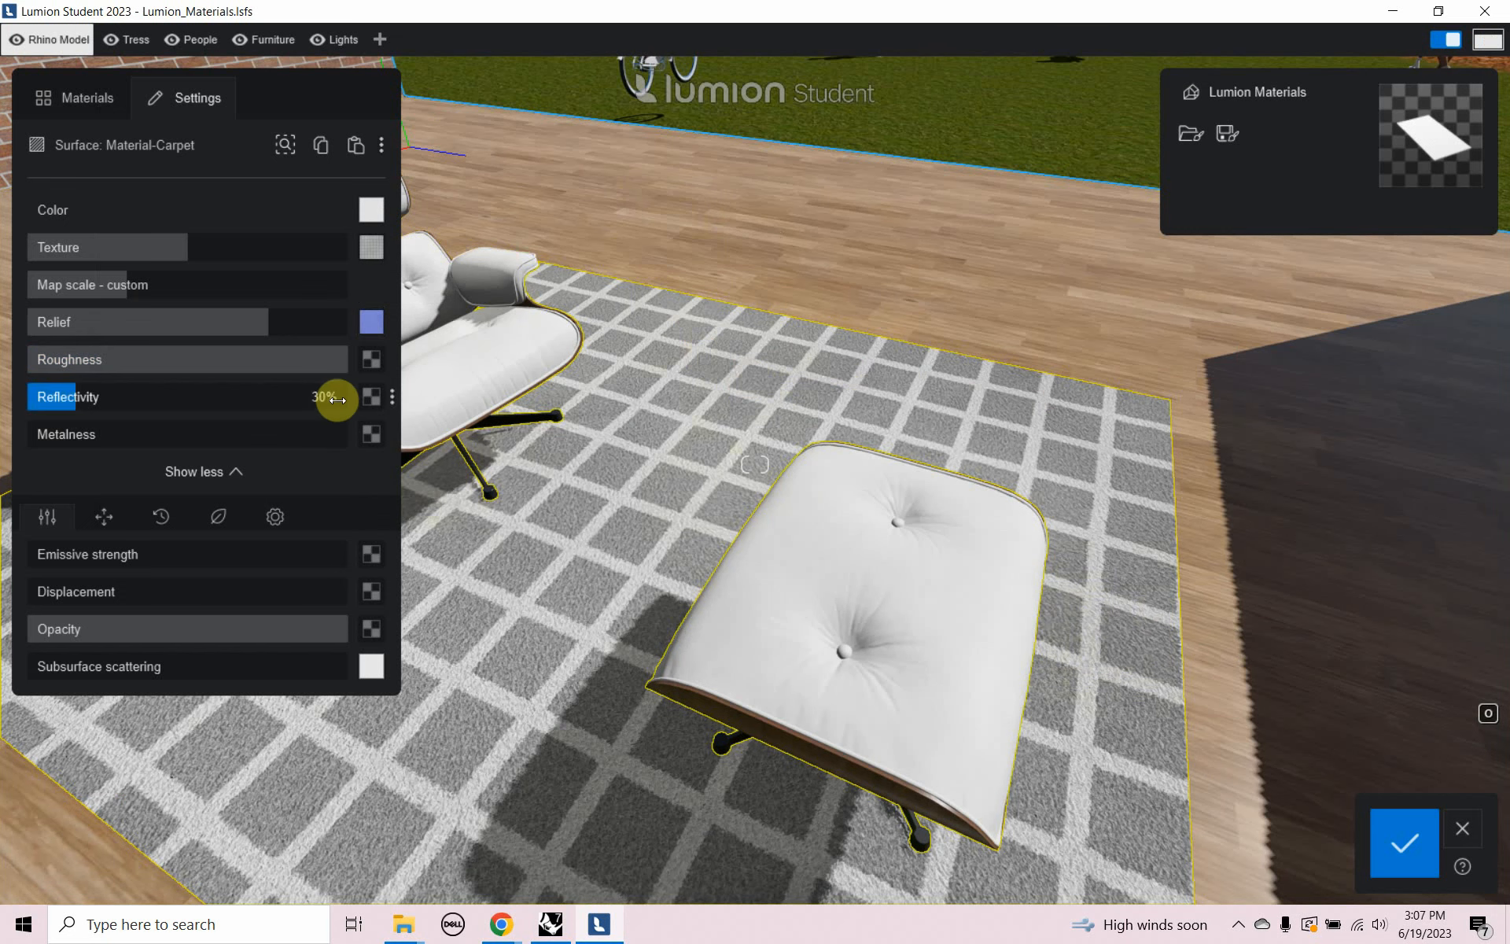
pyautogui.click(371, 429)
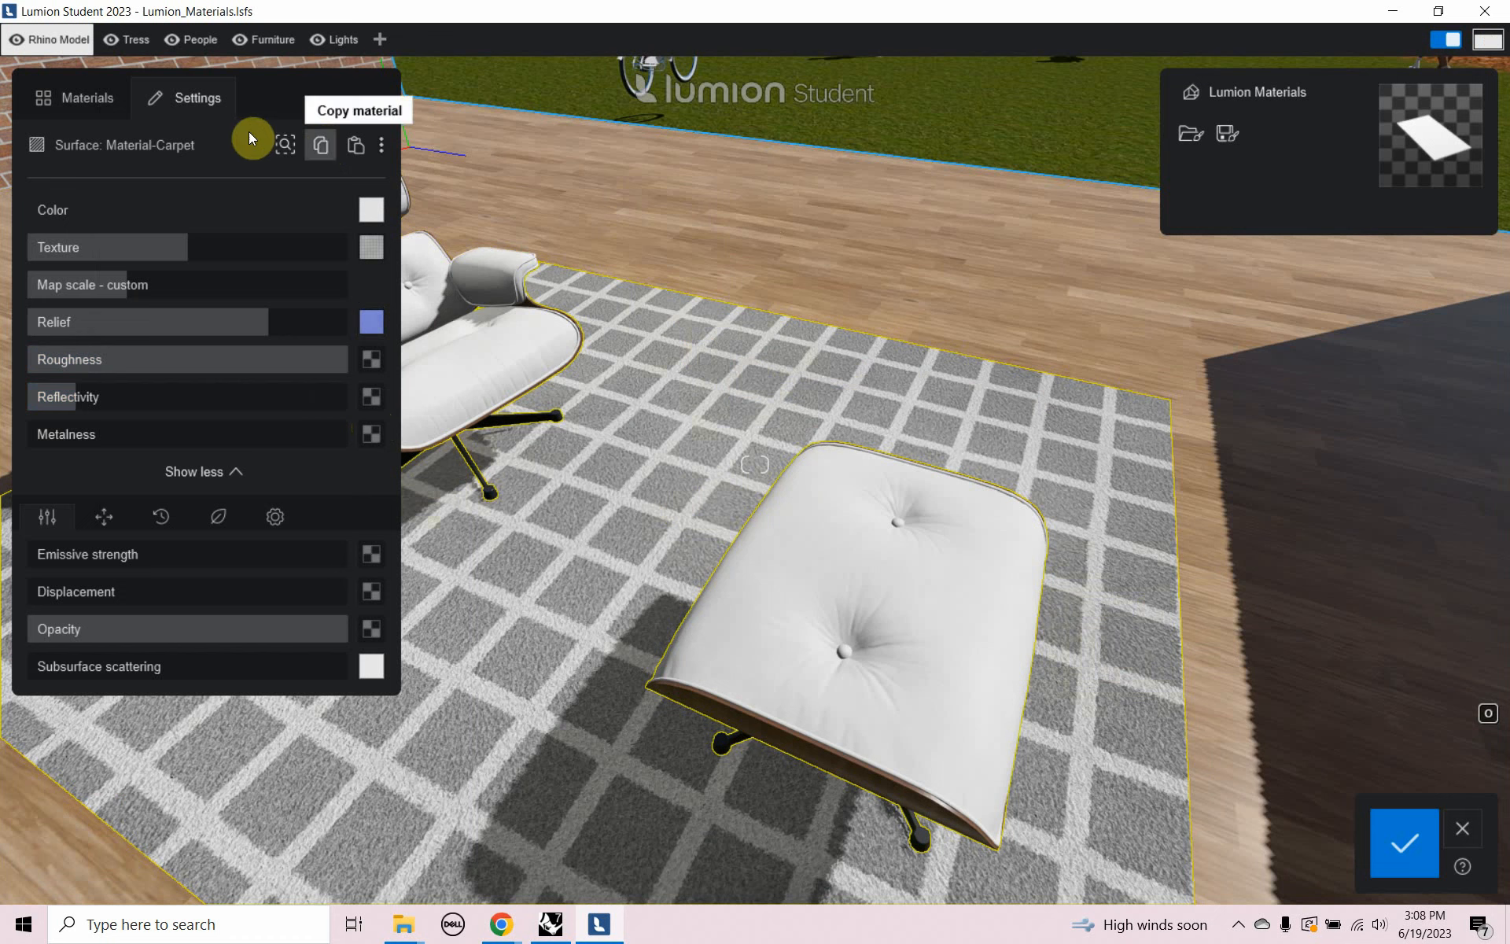
# Replace the rug's material with a 3DGrass preset from the landscape materials and load Carpet003_1K_Color as its texture
pyautogui.click(95, 115)
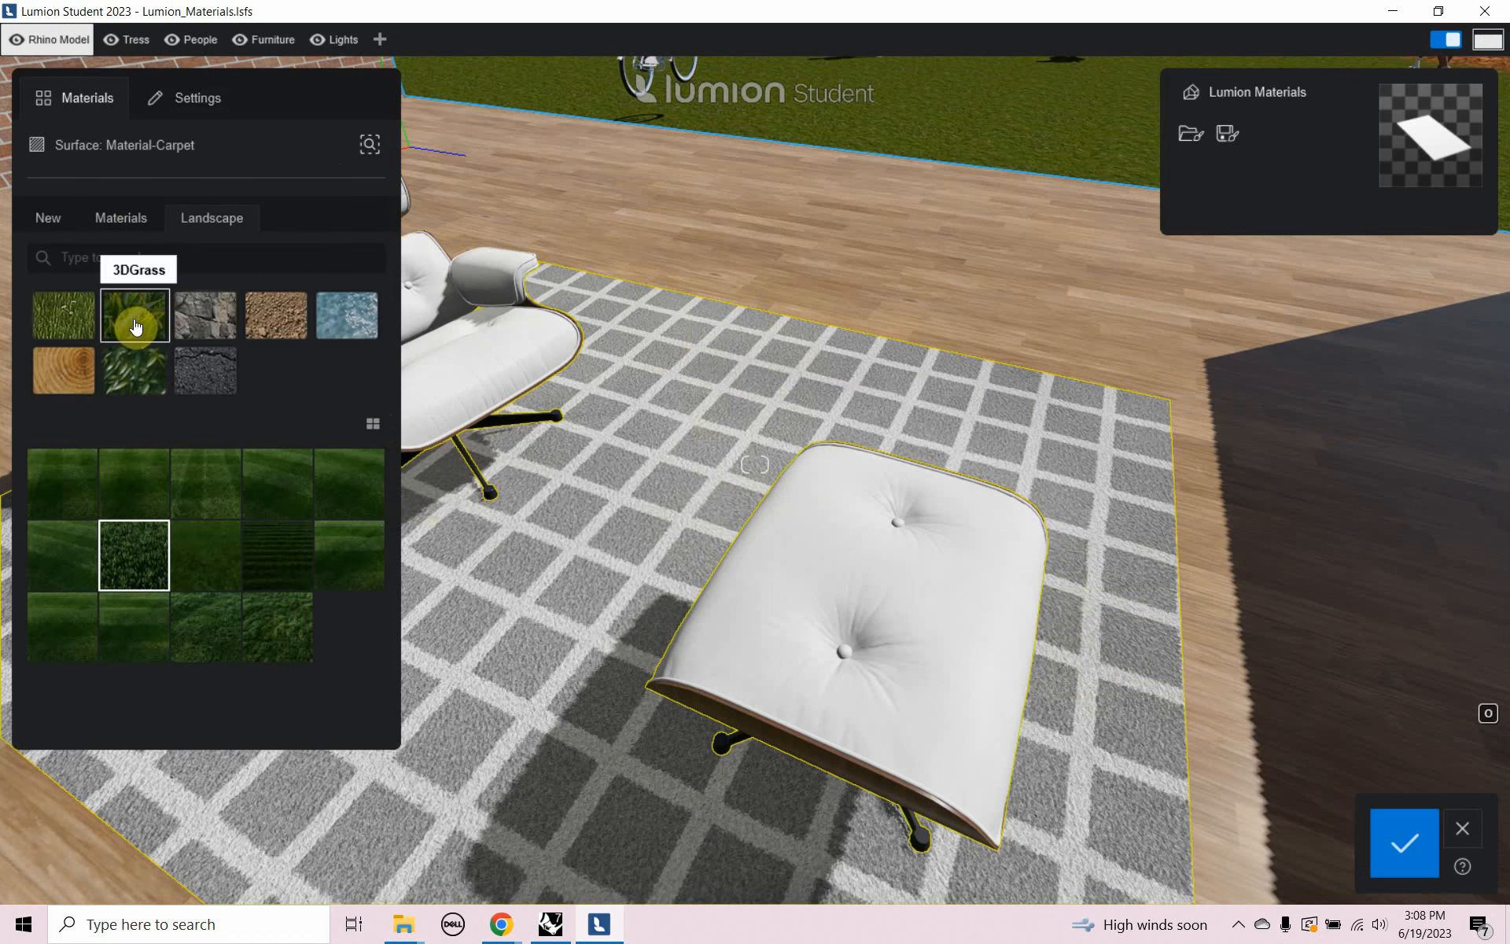
pyautogui.click(134, 563)
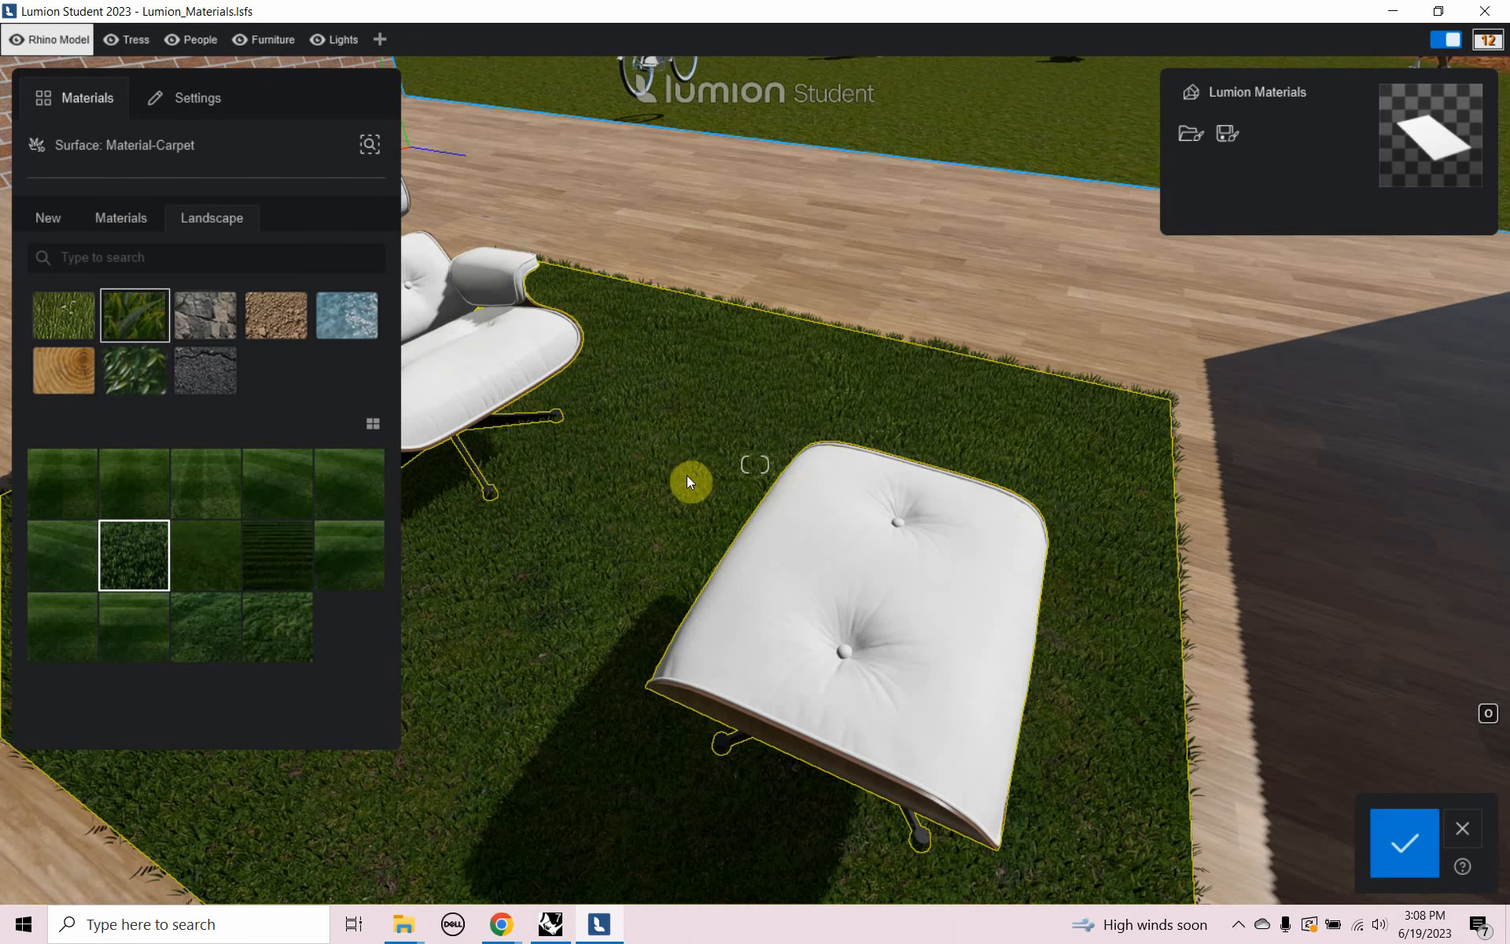
pyautogui.click(196, 107)
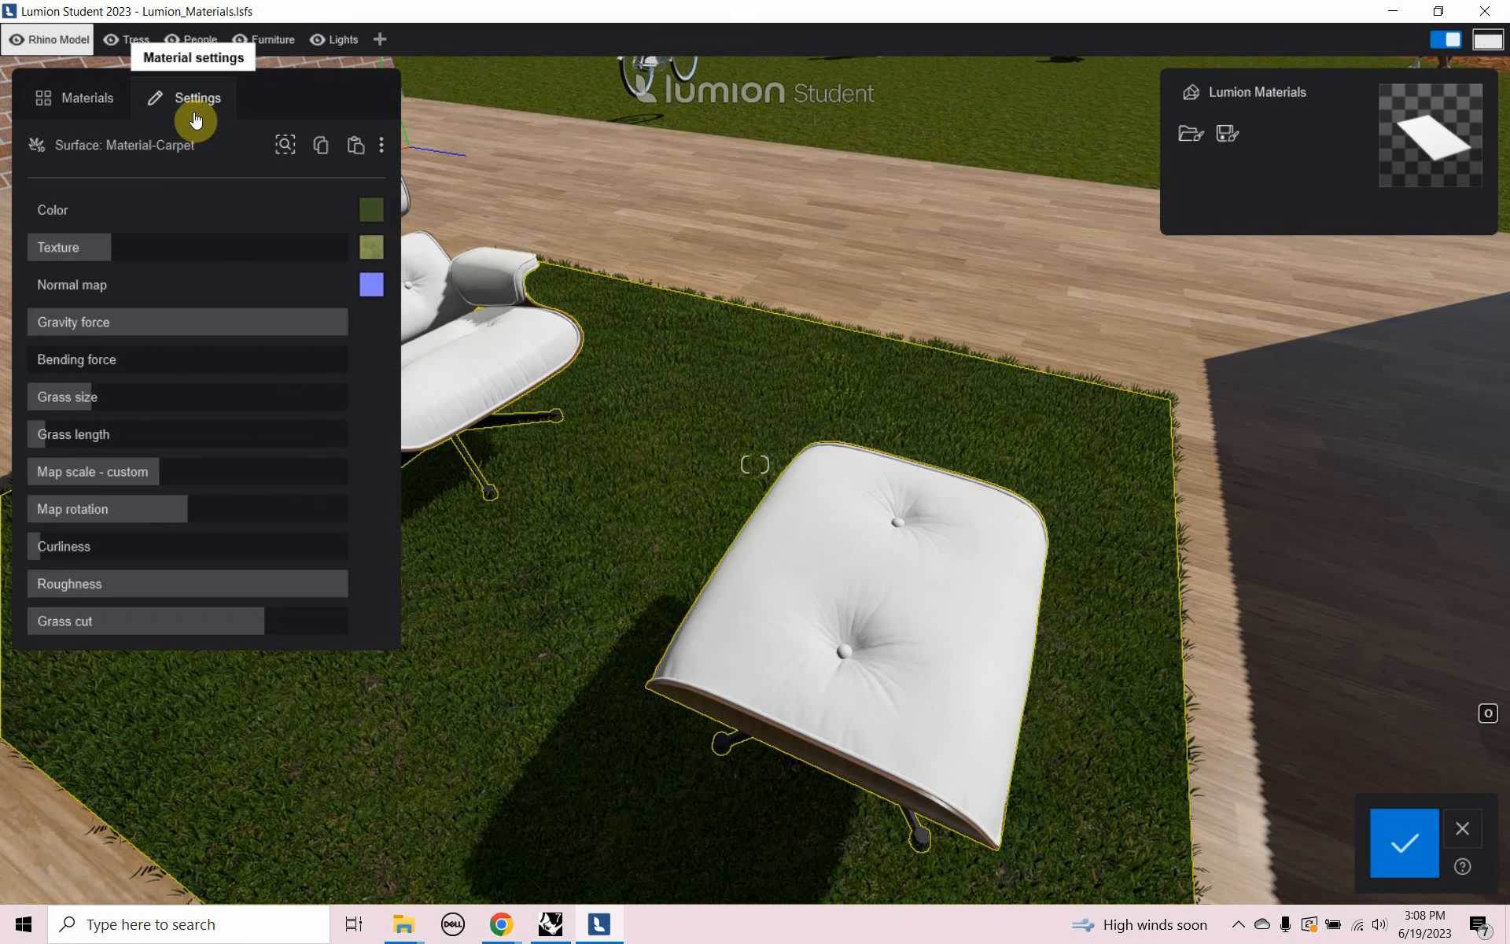
pyautogui.click(371, 244)
pyautogui.click(388, 236)
pyautogui.click(421, 217)
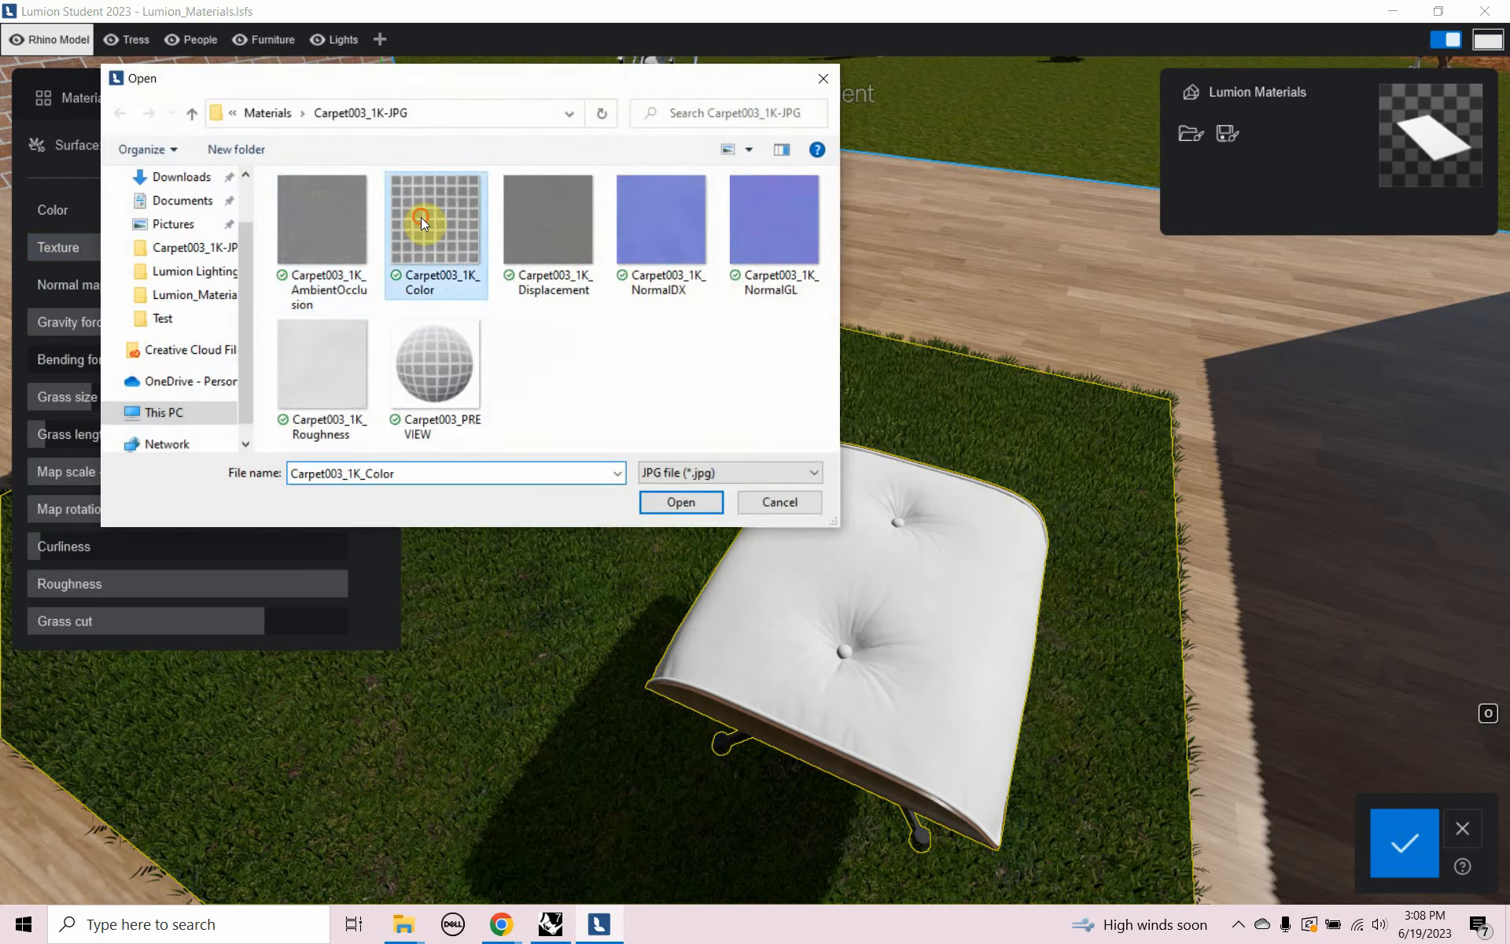
pyautogui.doubleClick(421, 217)
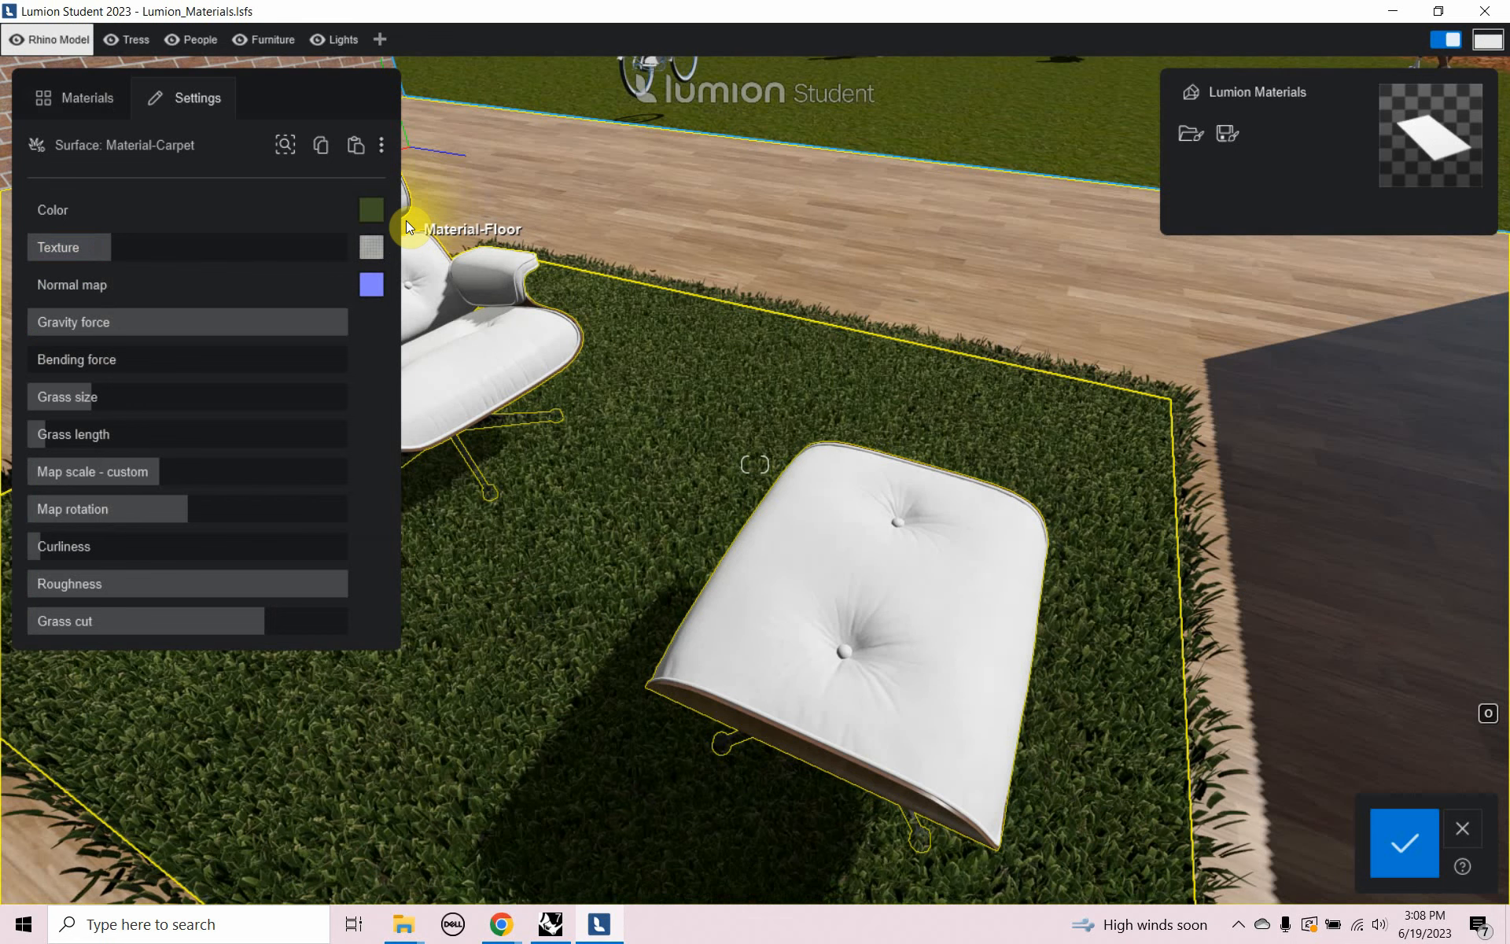
# Raise the rug's texture strength to the maximum and reduce its grass length and grass size to small values
pyautogui.moveTo(108, 255); pyautogui.dragTo(411, 284)
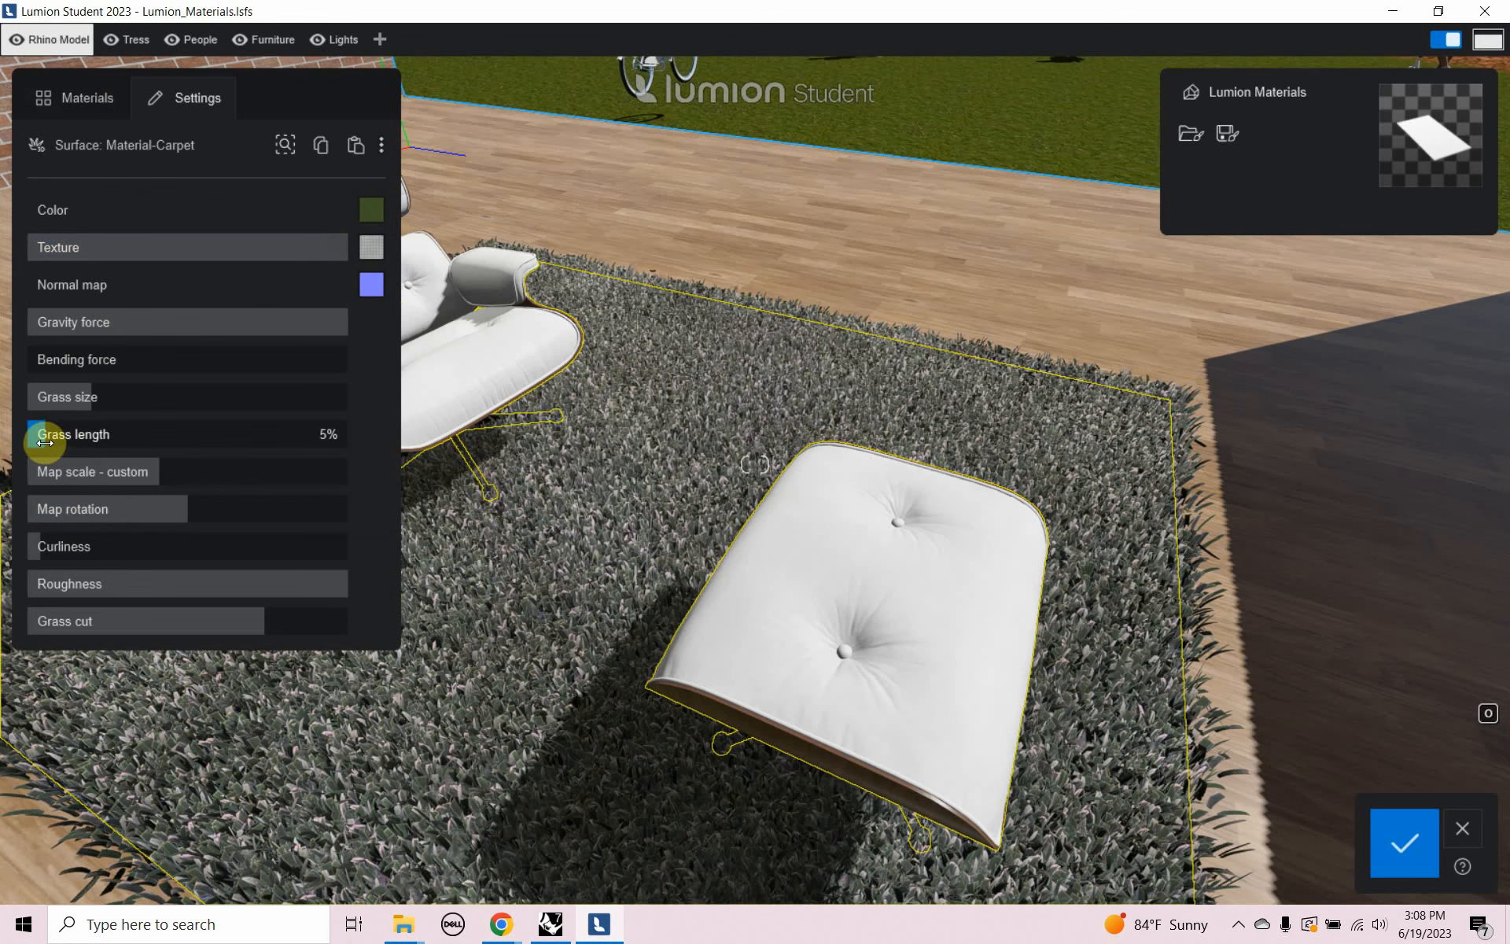
pyautogui.moveTo(45, 443)
pyautogui.mouseDown()
pyautogui.moveTo(60, 400)
pyautogui.moveTo(53, 411)
pyautogui.mouseUp()
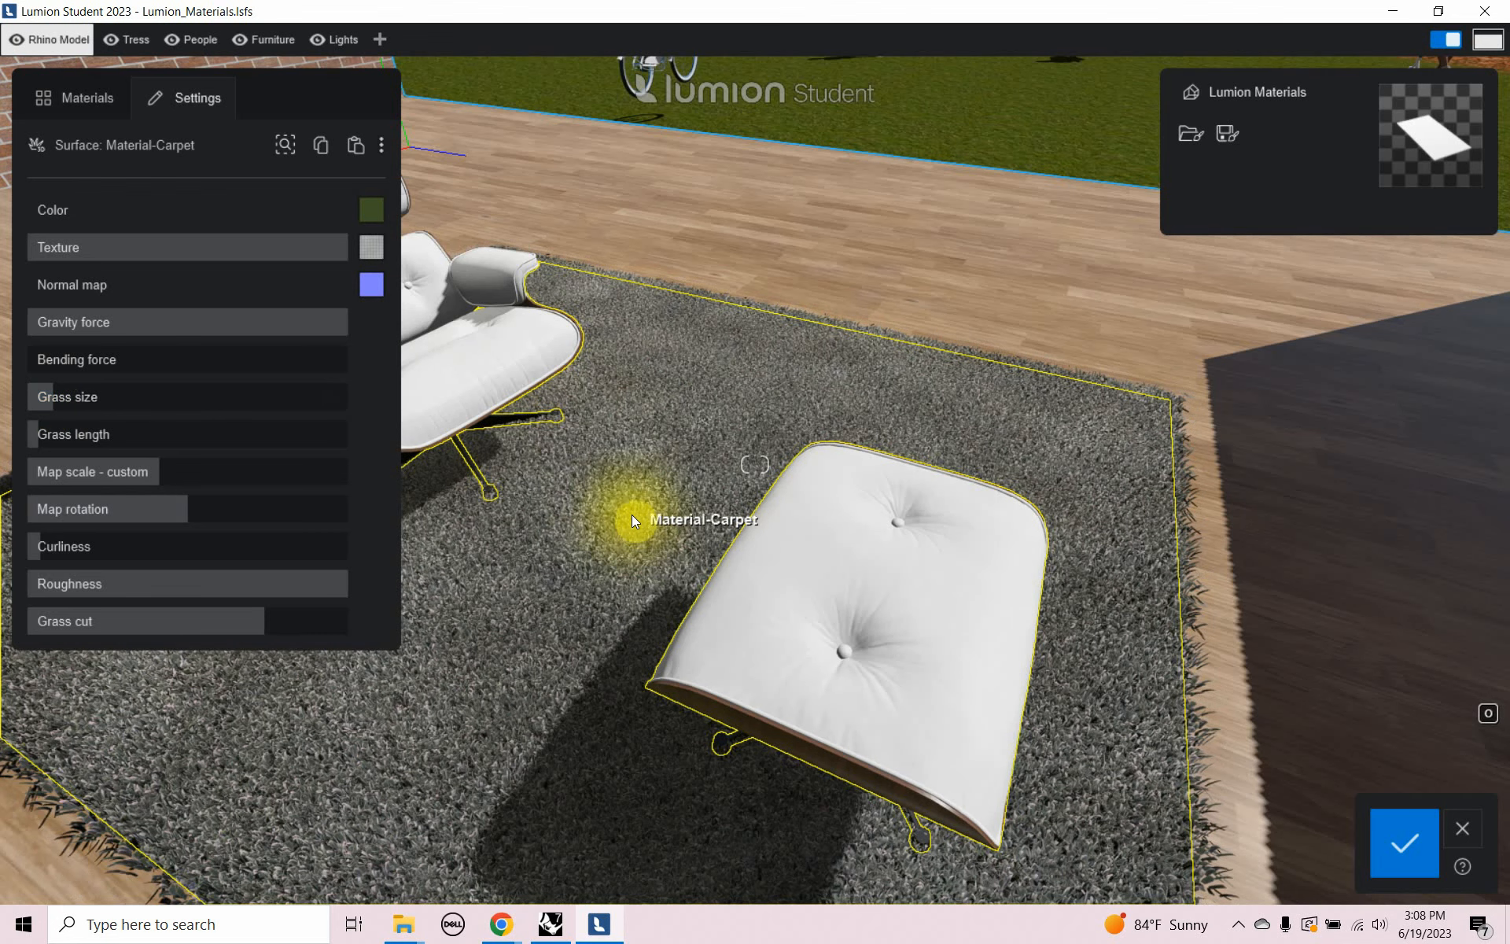
# Load Carpet003_1K_NormalDX as the rug's normal map and check the rug from farther away
pyautogui.moveTo(371, 287)
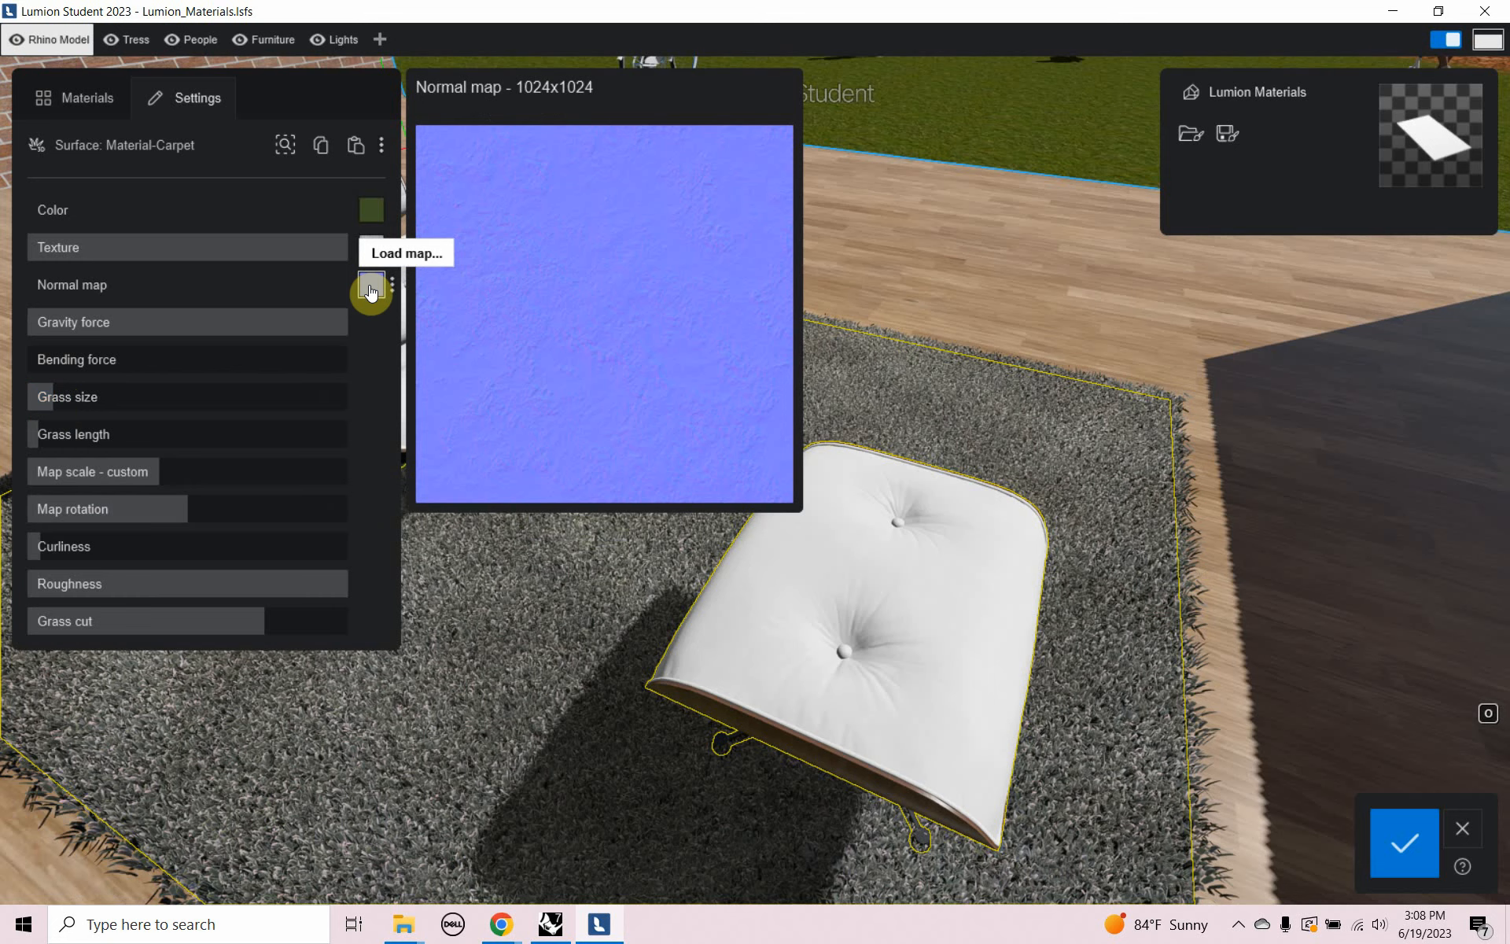
pyautogui.click(372, 286)
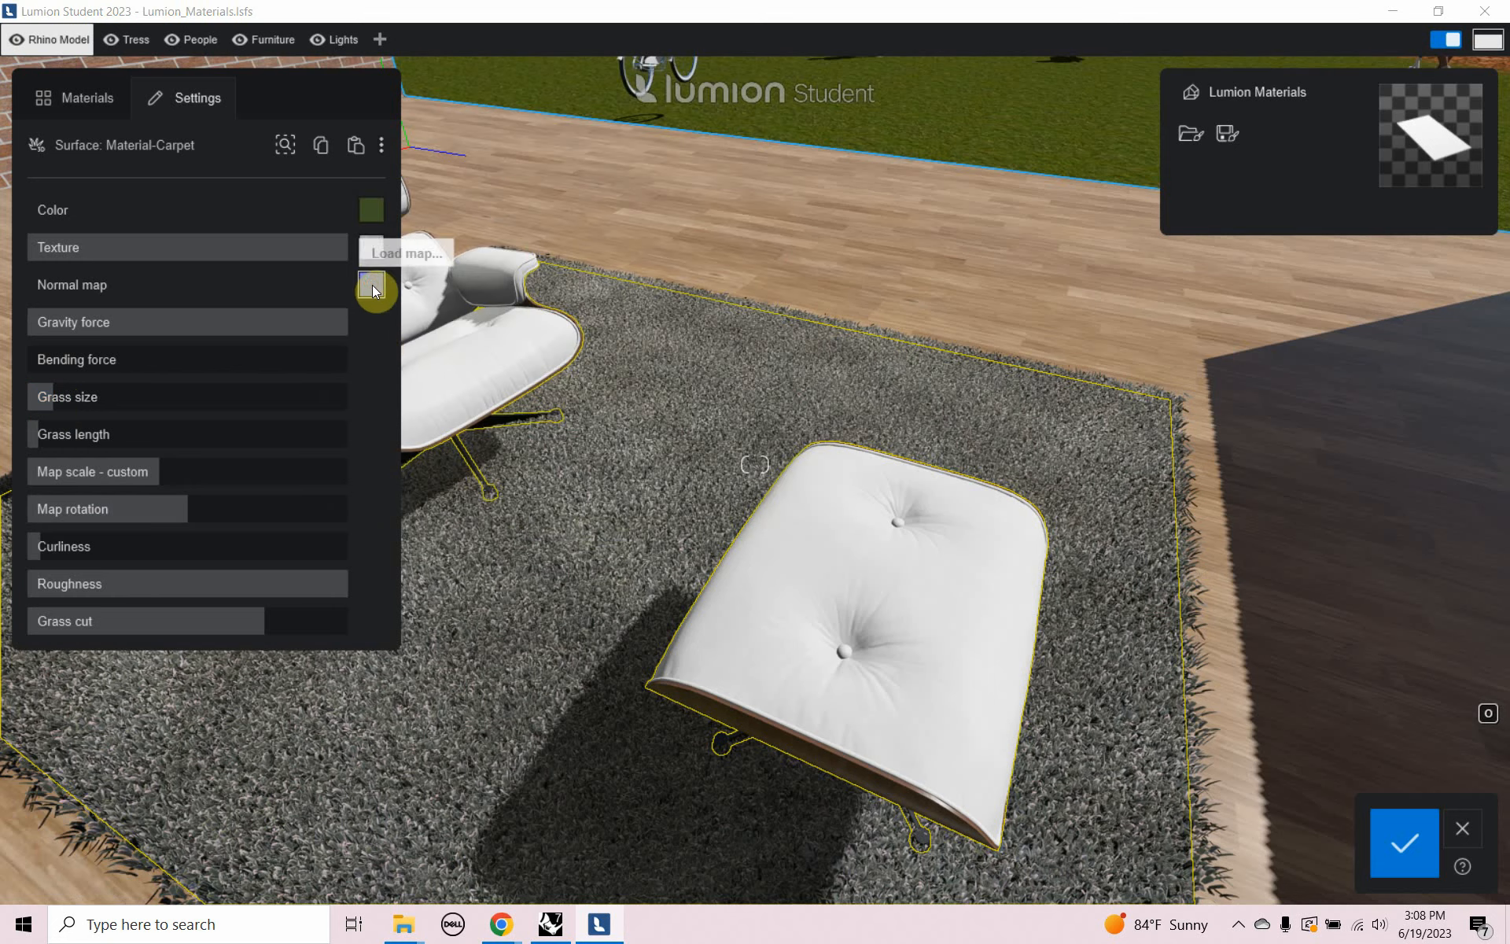
pyautogui.doubleClick(660, 221)
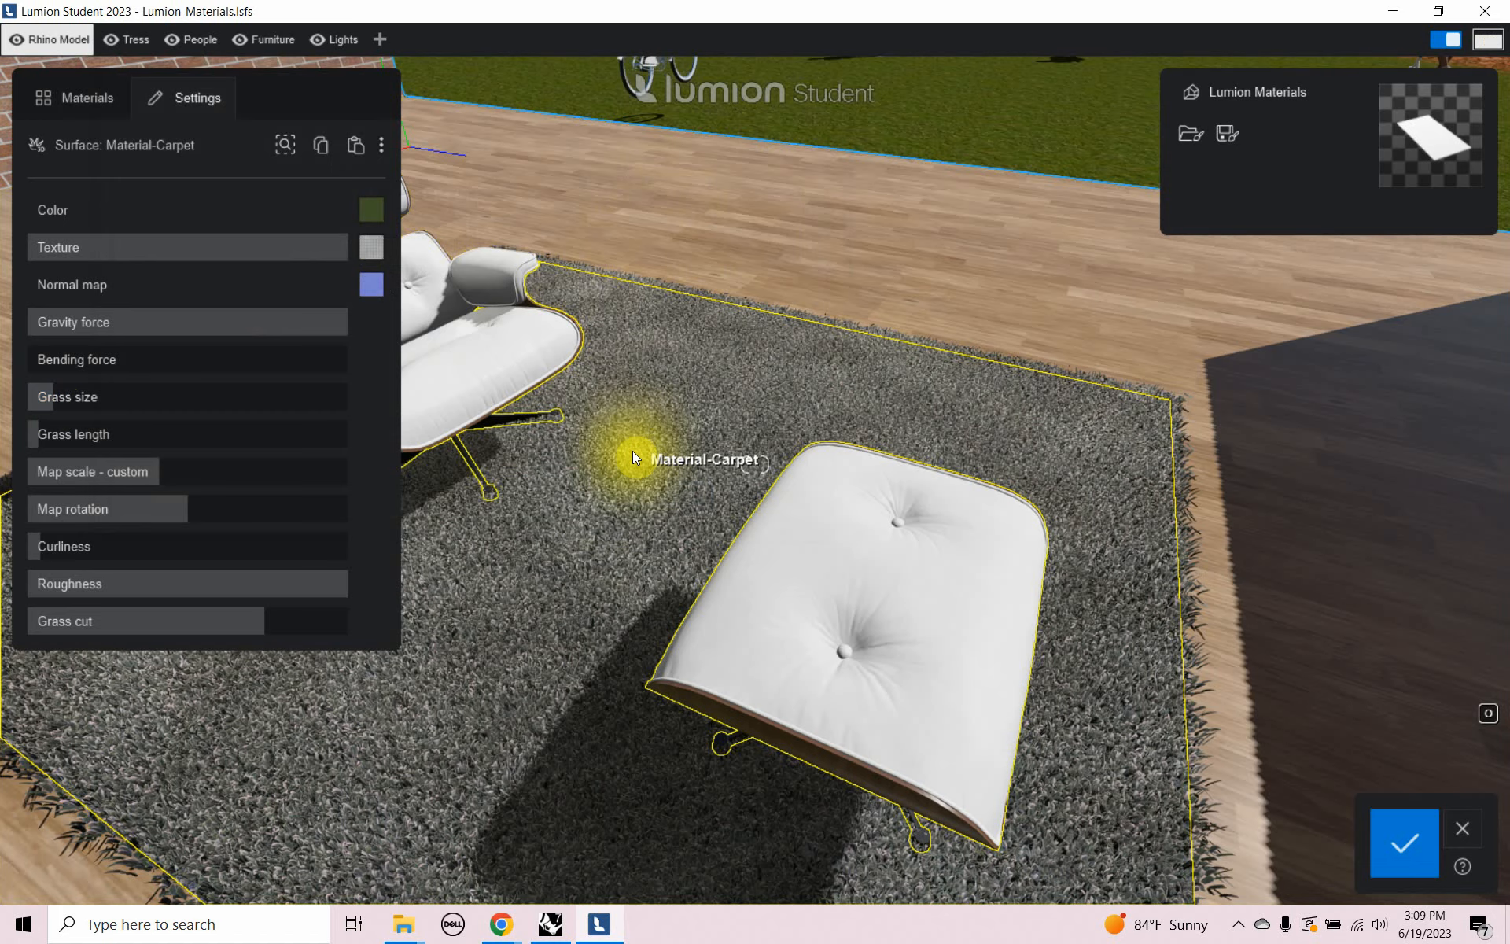
pyautogui.moveTo(702, 419); pyautogui.dragTo(702, 425, button='right')
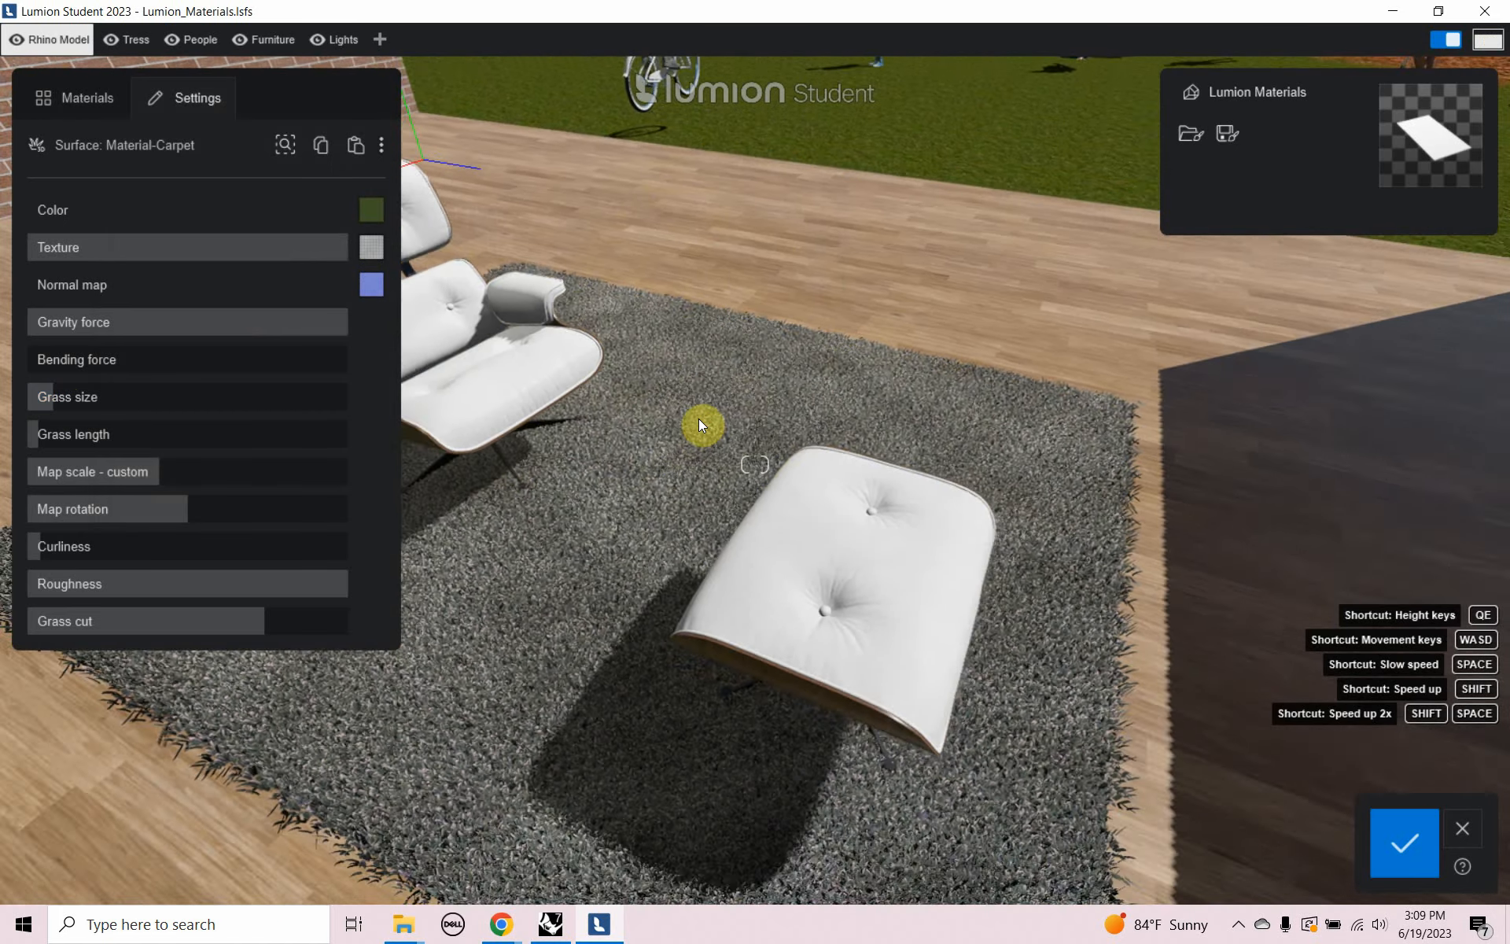
pyautogui.scroll(-4, 698, 418)
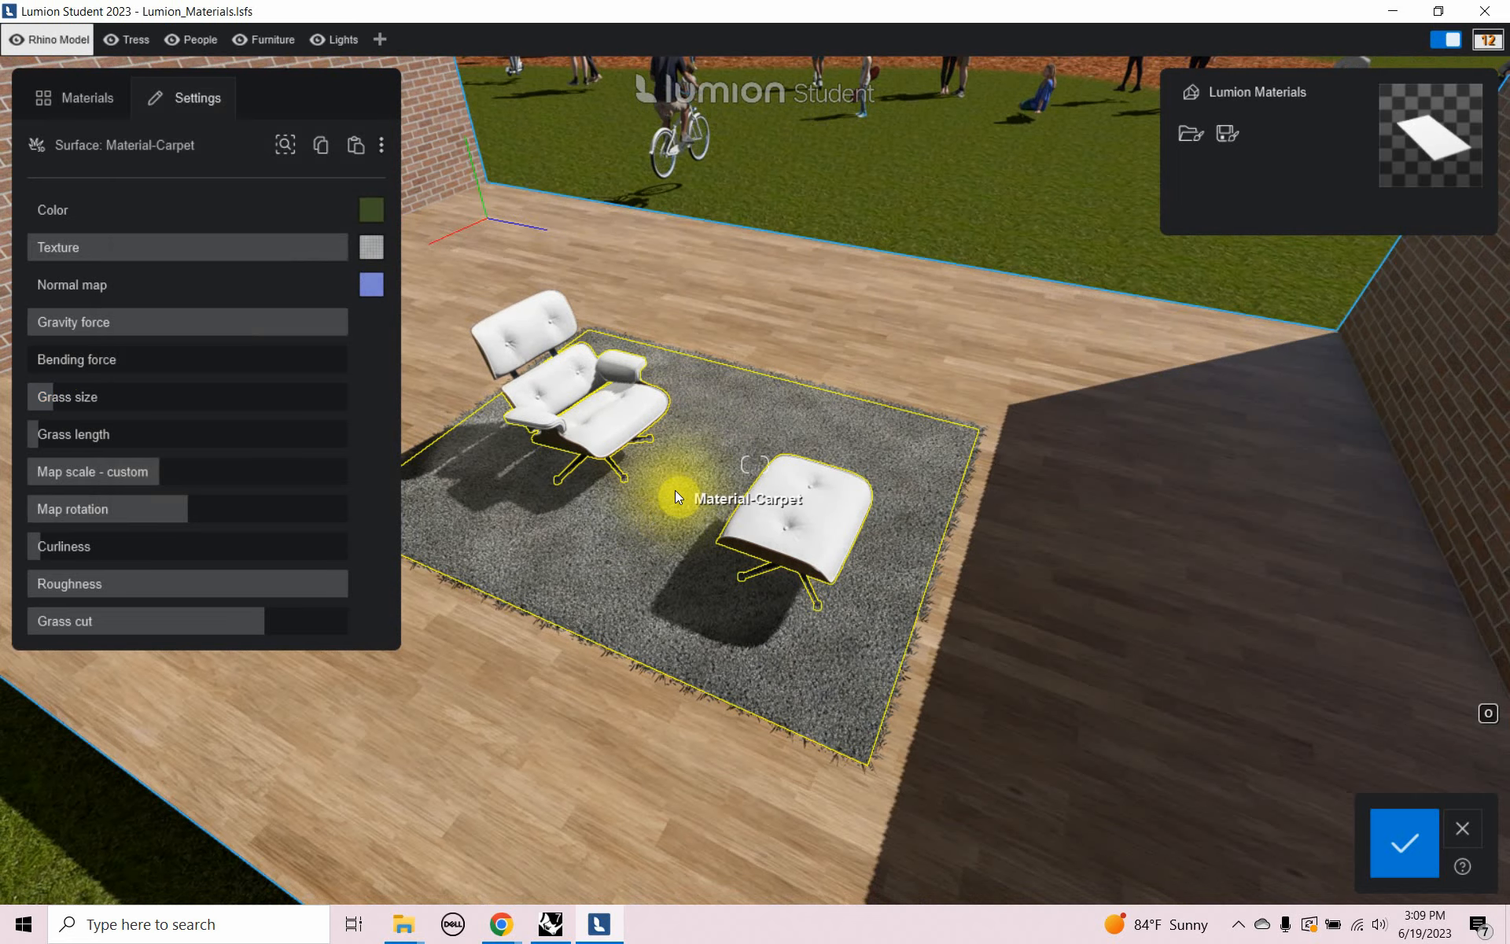
pyautogui.moveTo(649, 514); pyautogui.dragTo(645, 518, button='right')
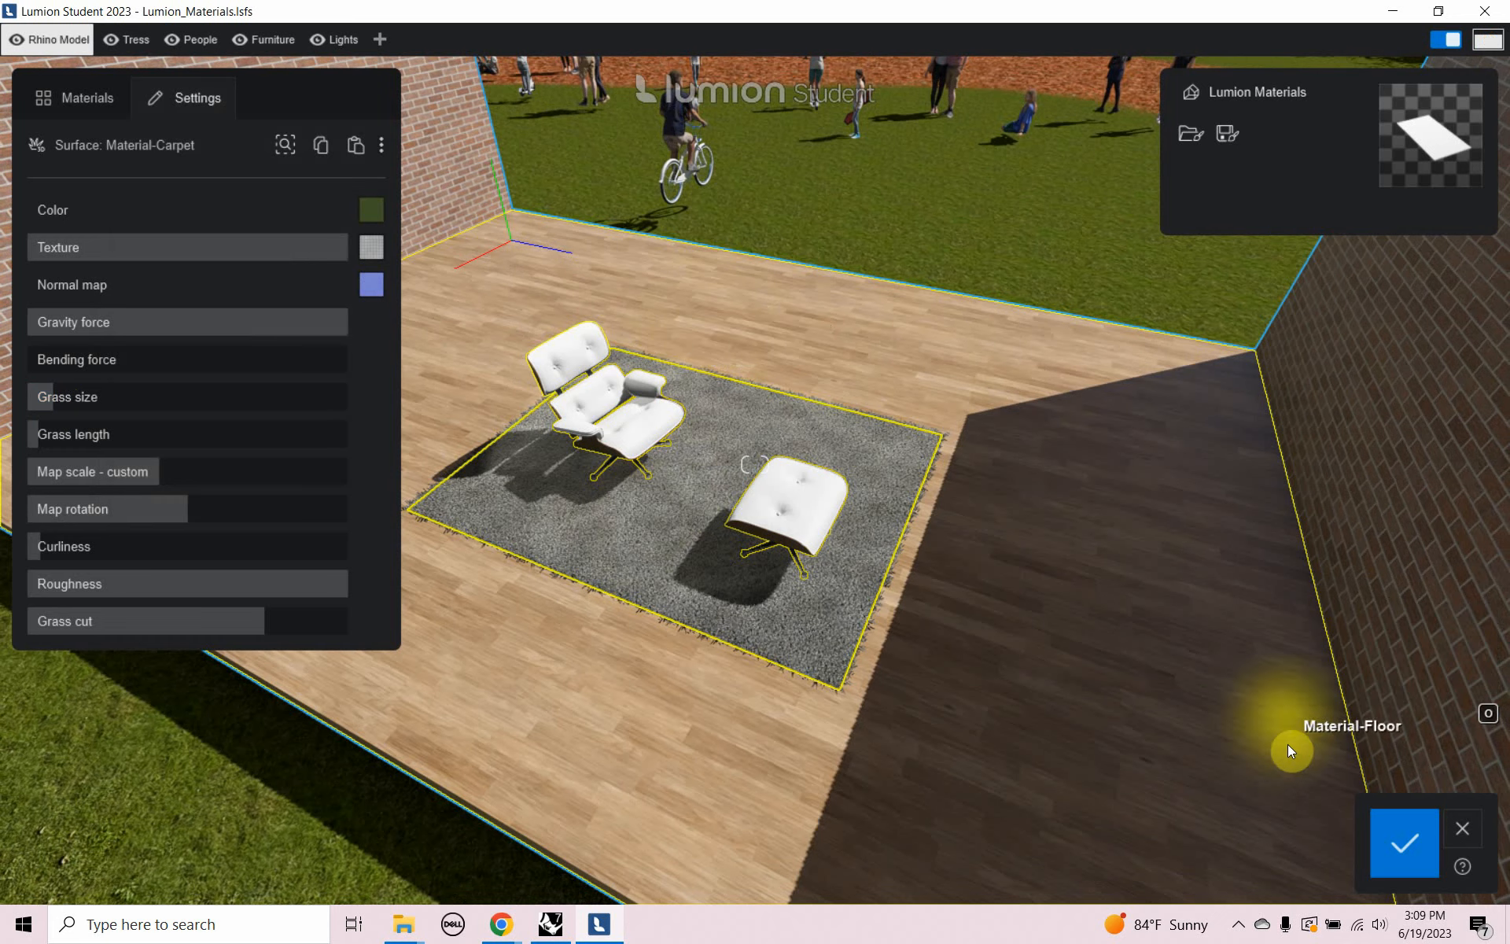
# Confirm the rug's material changes and save the Lumion_Materials scene
pyautogui.click(1392, 821)
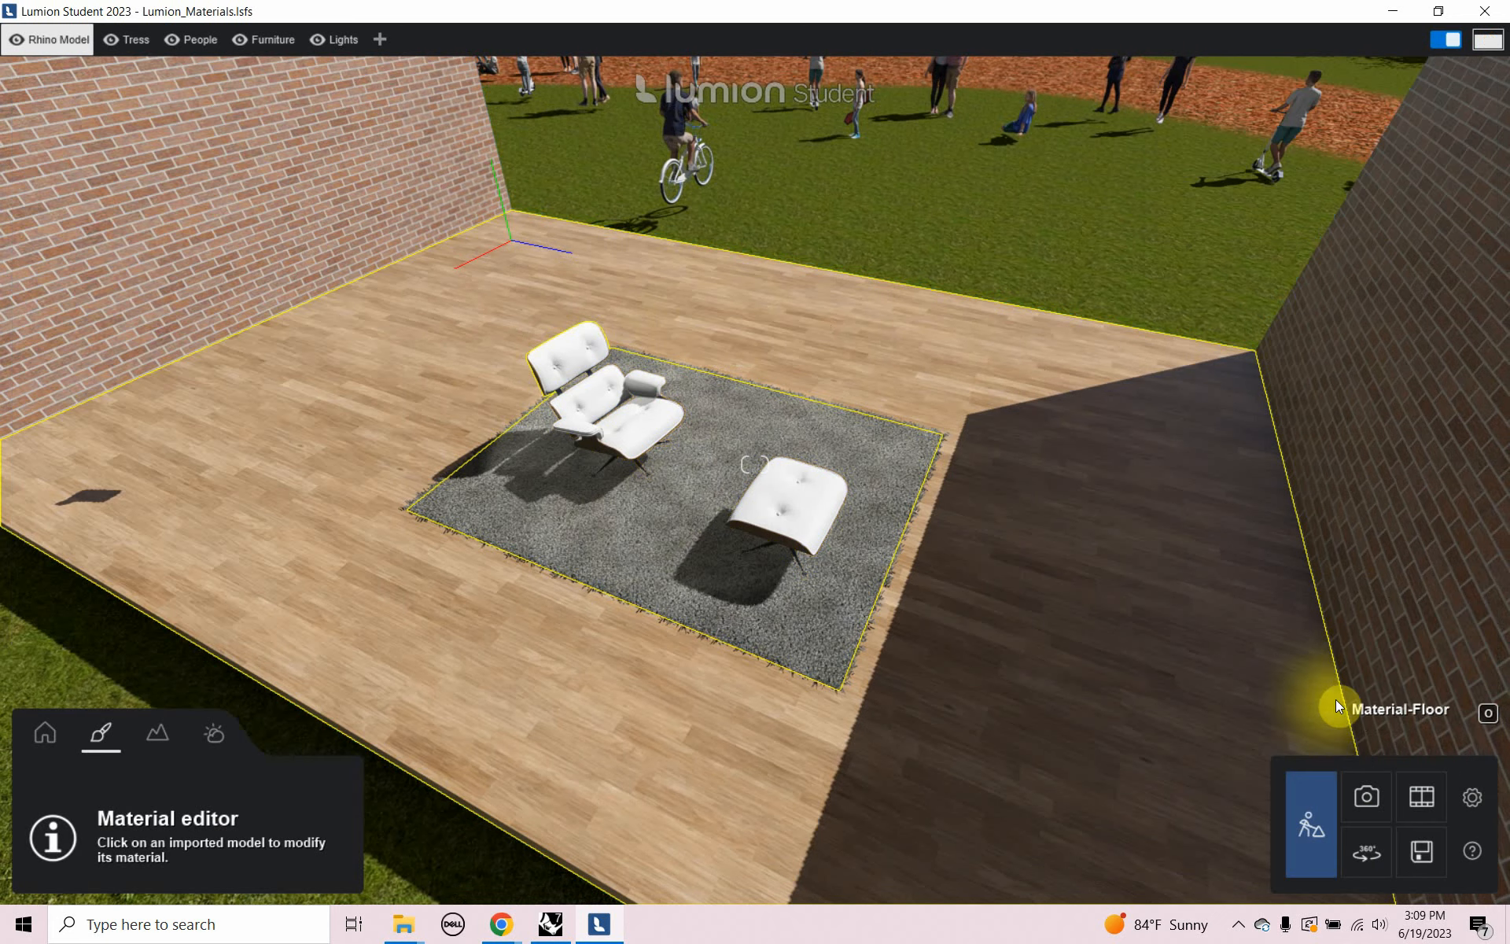
pyautogui.click(1418, 829)
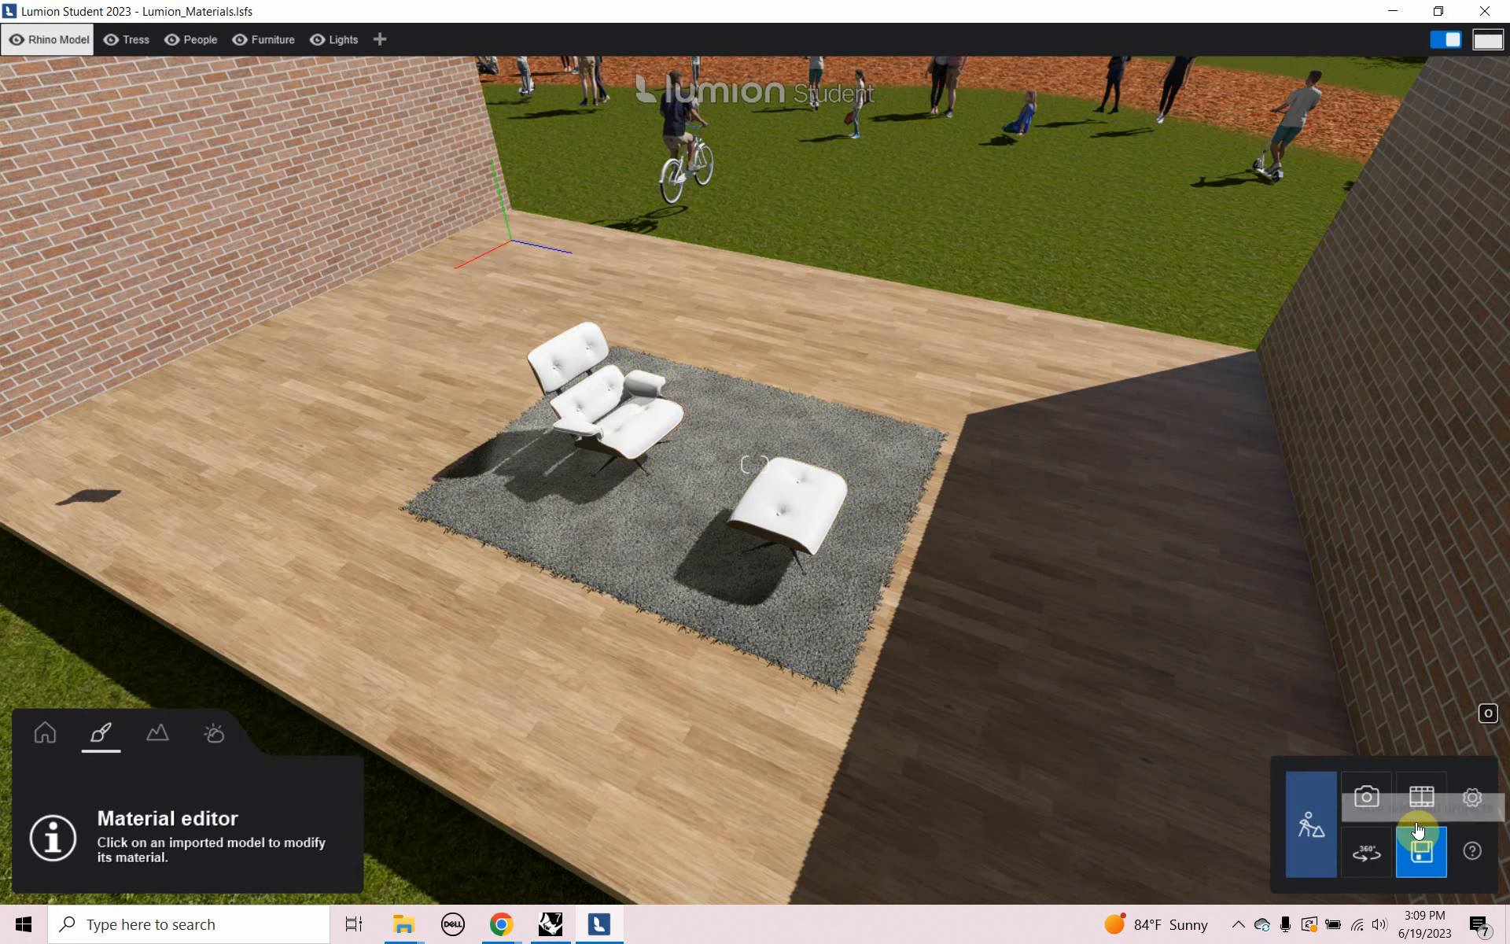
pyautogui.click(777, 322)
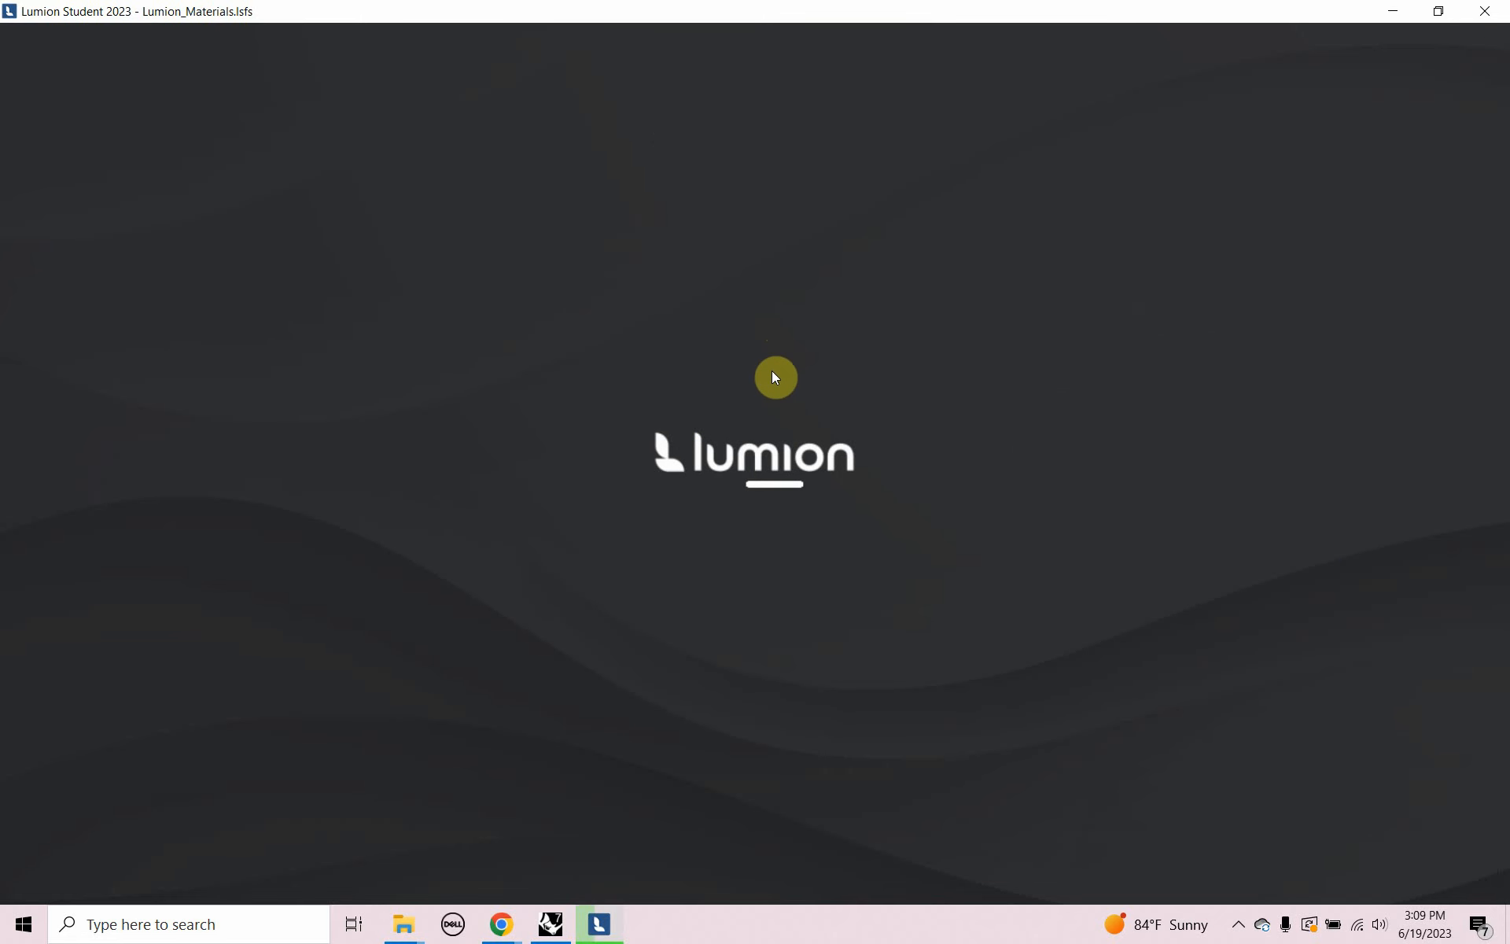
# Switch to Rhino, restore the Grasshopper window with the Lumion materials topic list, and return to Lumion
pyautogui.hotkey('alt', 'Tab')
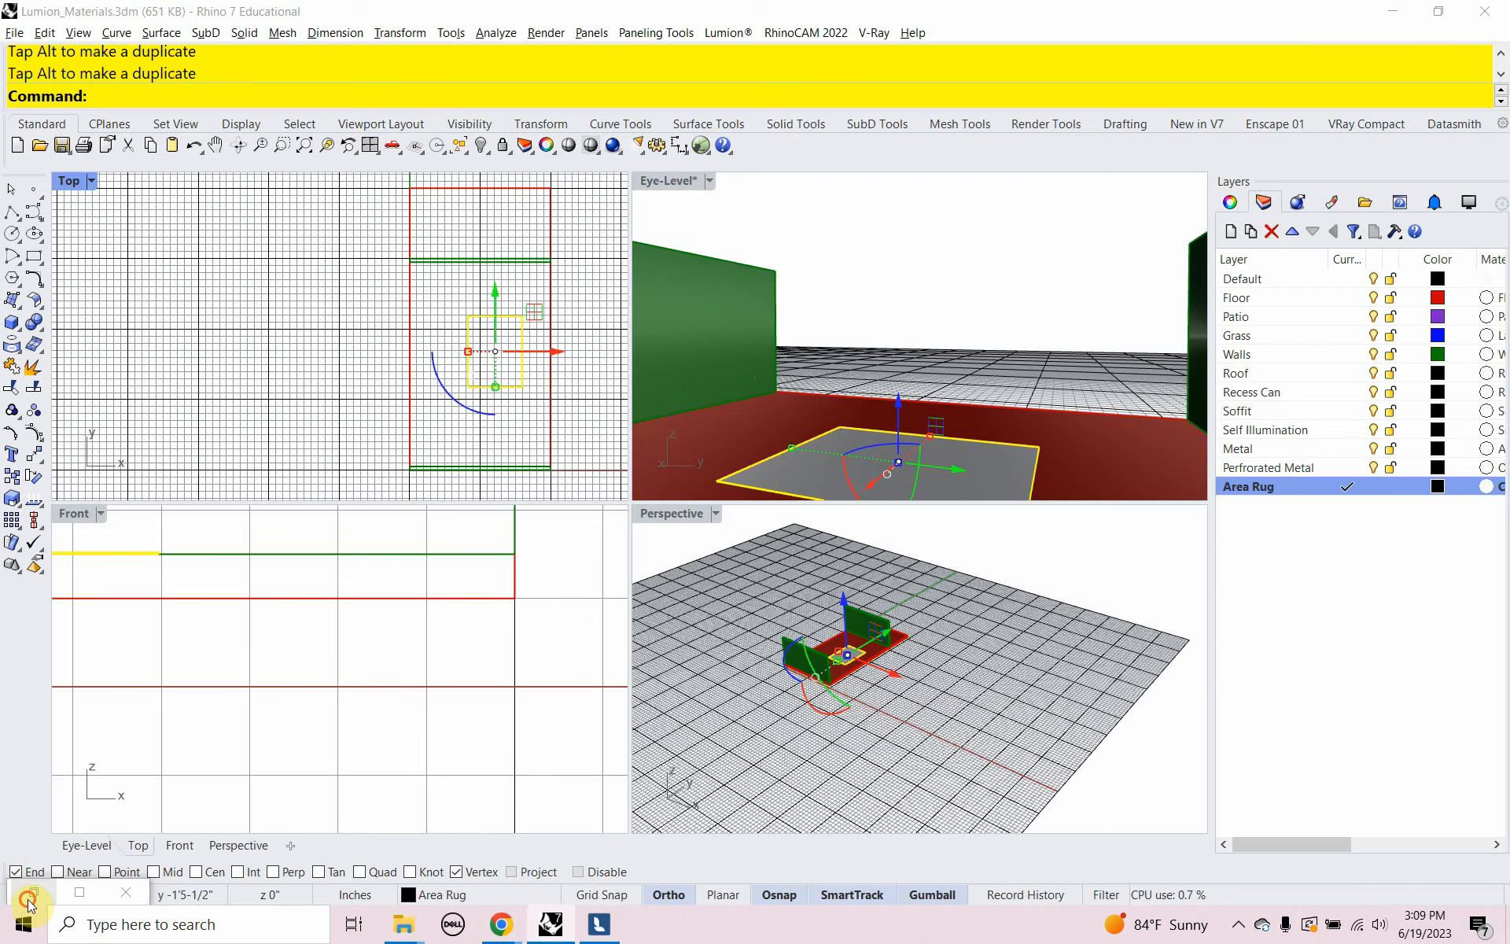
pyautogui.doubleClick(28, 901)
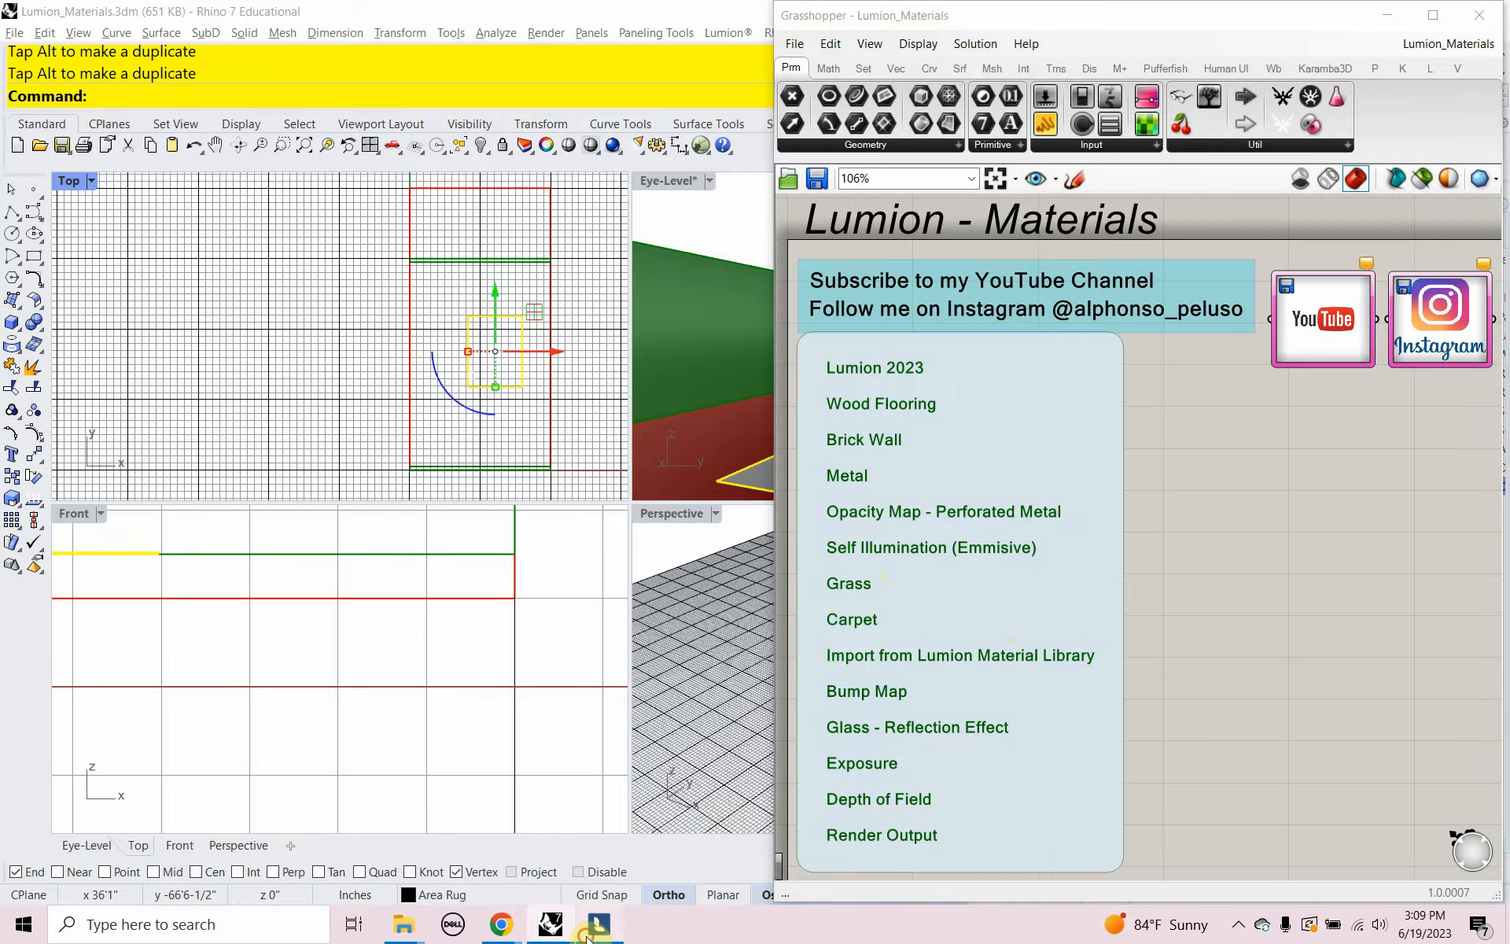
pyautogui.click(588, 935)
pyautogui.click(1294, 801)
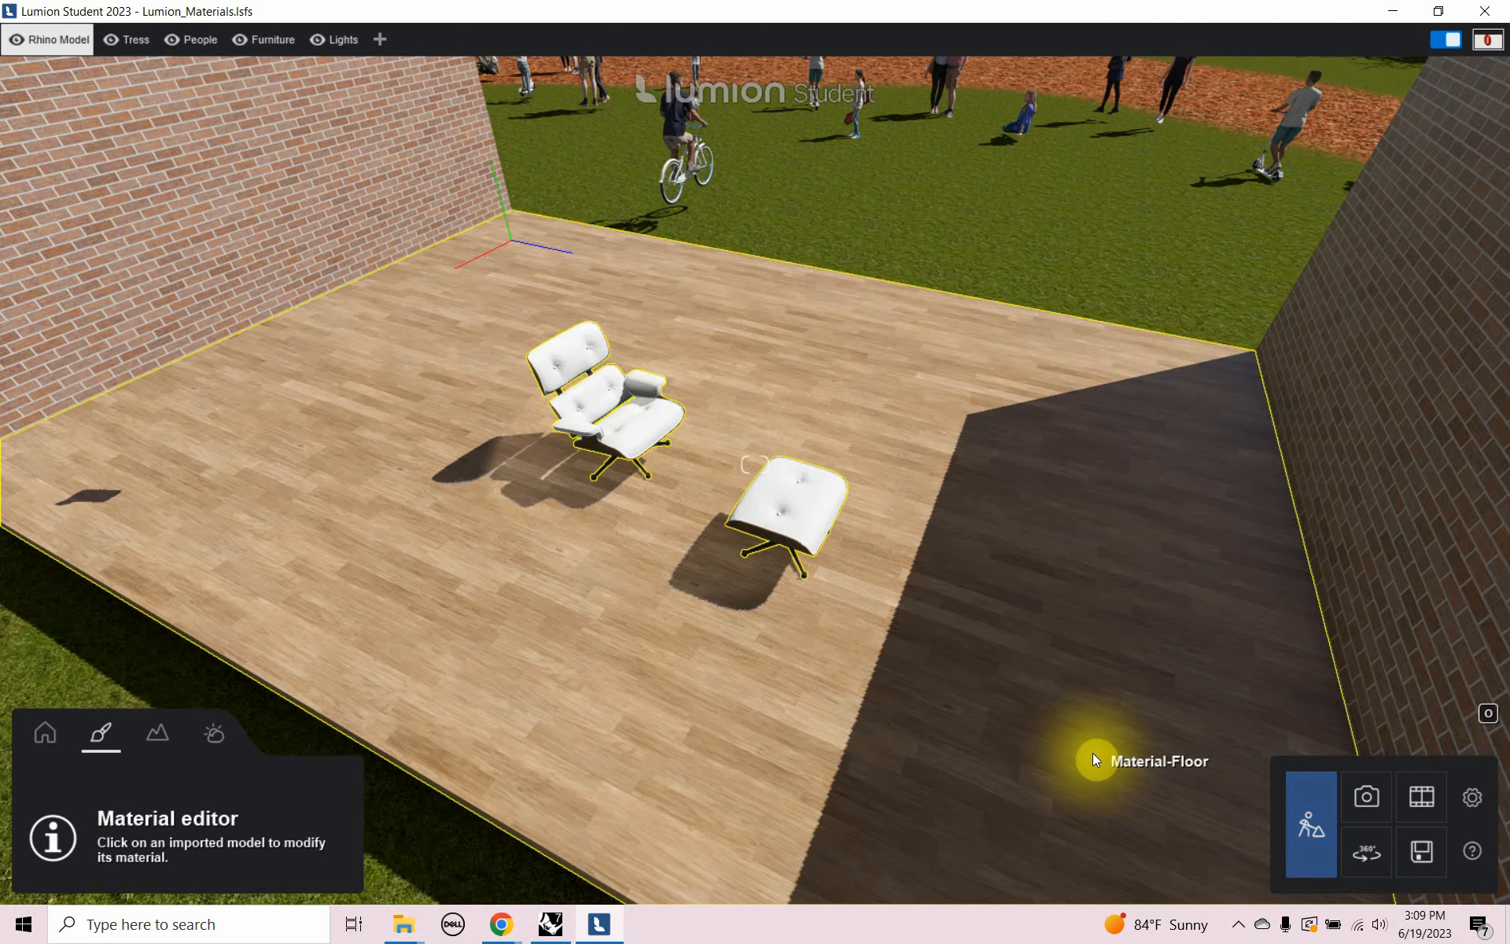
# Open the material settings of the brick wall at the floor's far end
pyautogui.moveTo(1044, 733); pyautogui.dragTo(1096, 561, button='right')
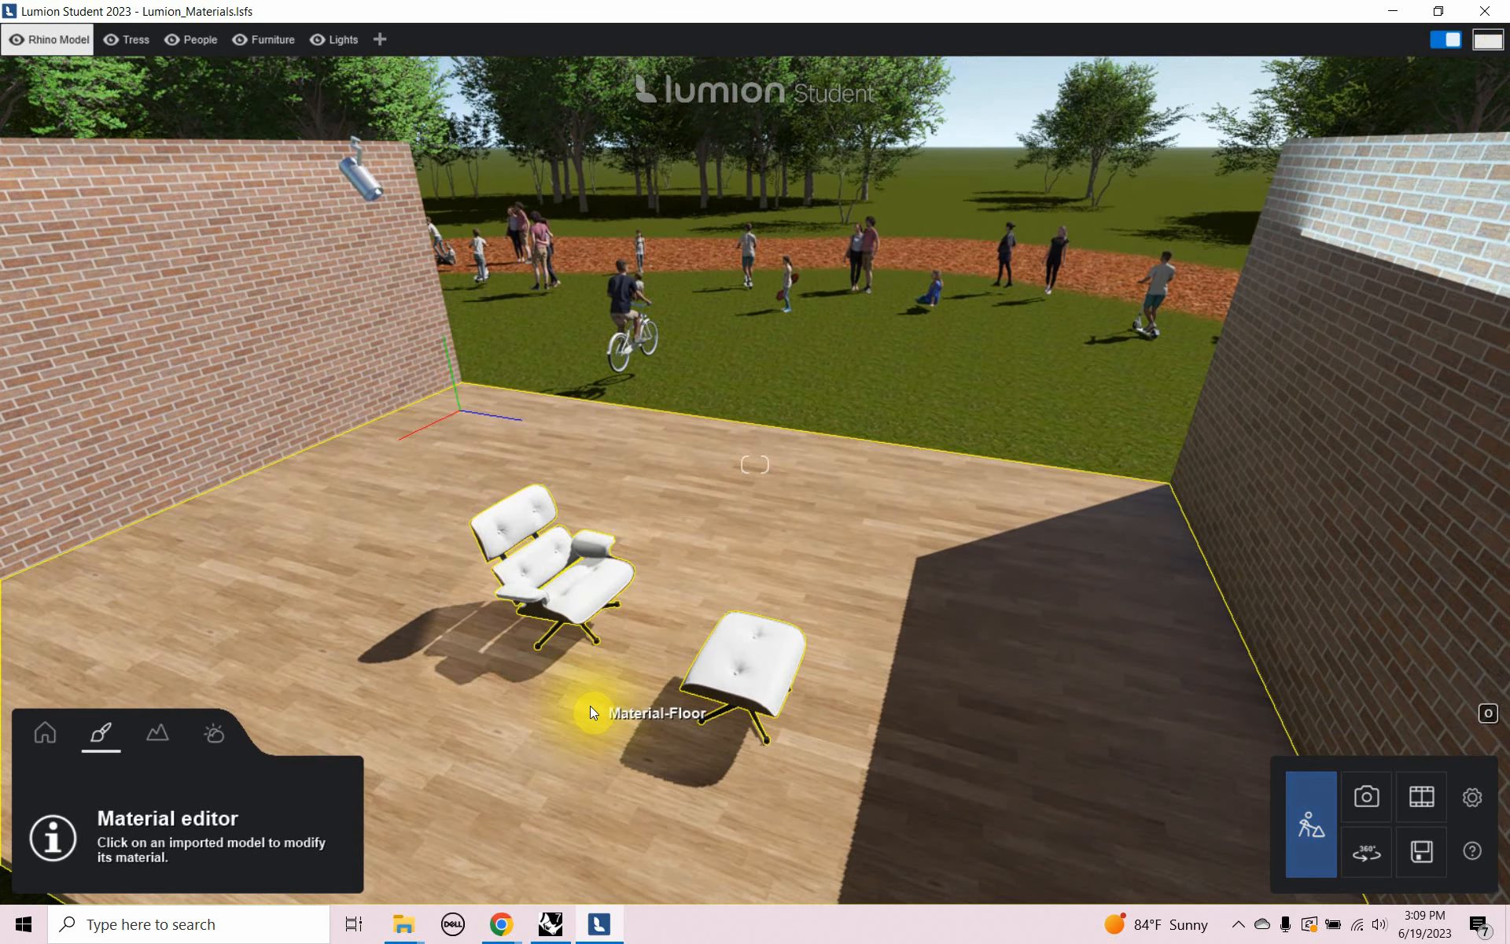
pyautogui.press('a')
pyautogui.press('a')
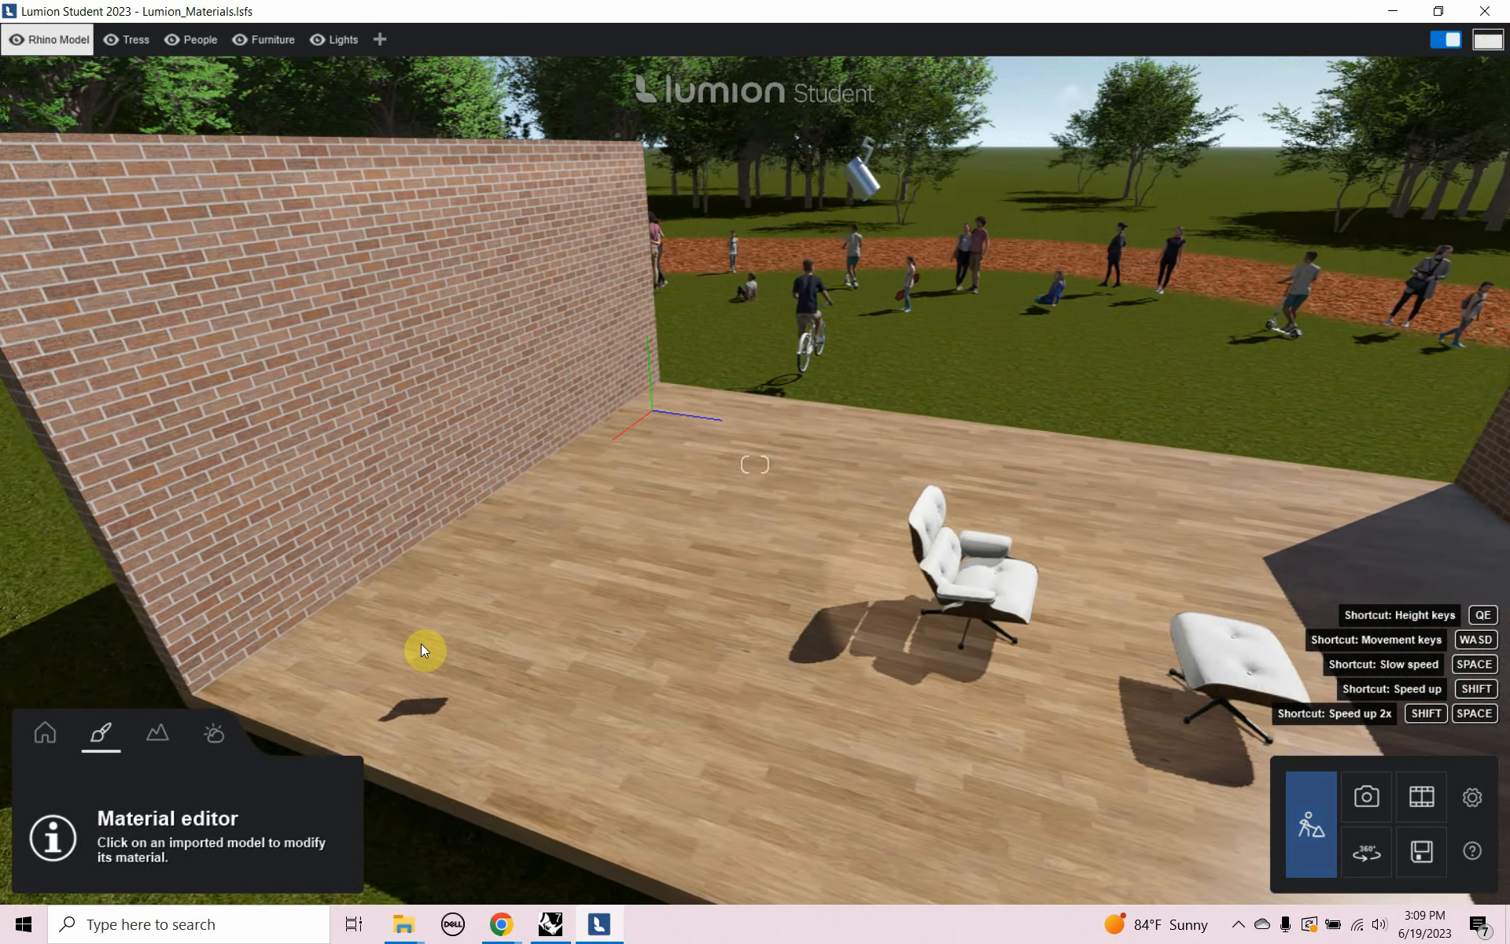
pyautogui.press('a')
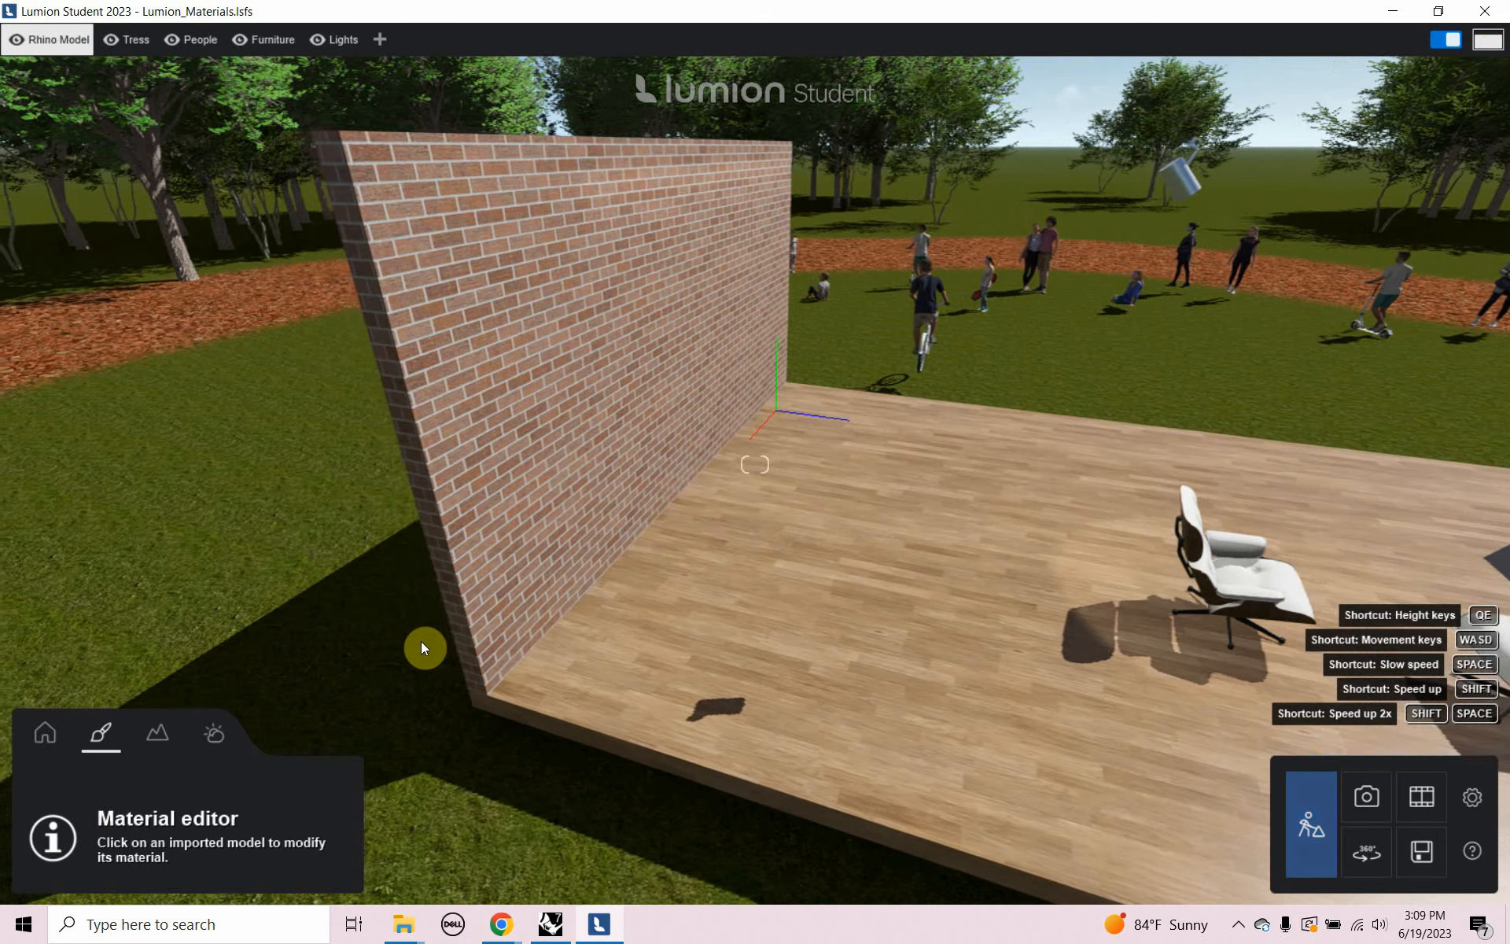
pyautogui.press('d')
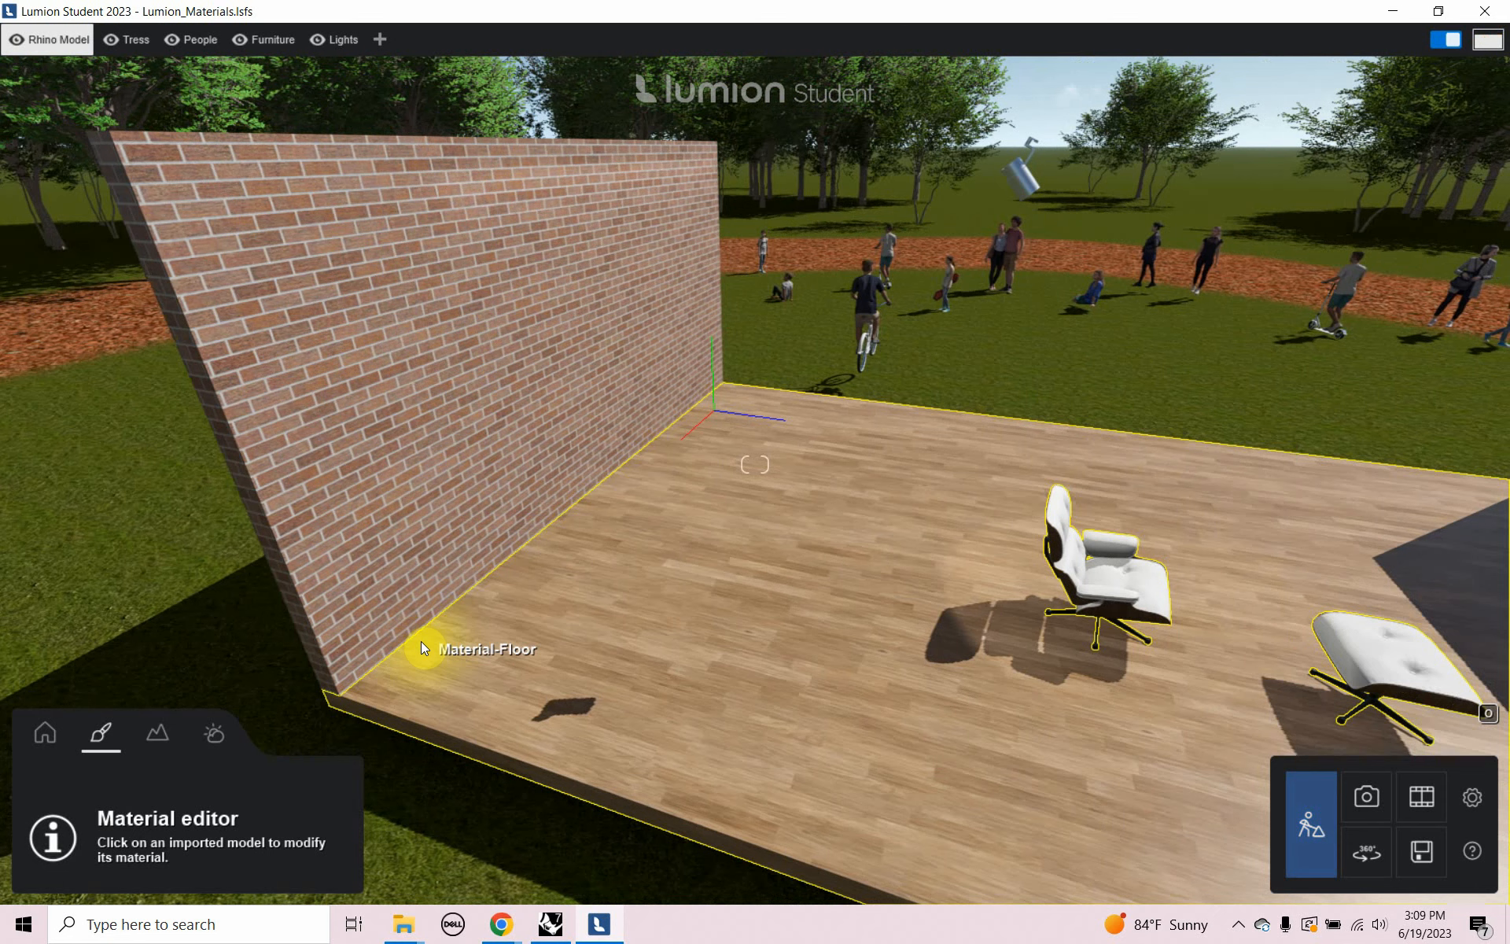
pyautogui.click(365, 437)
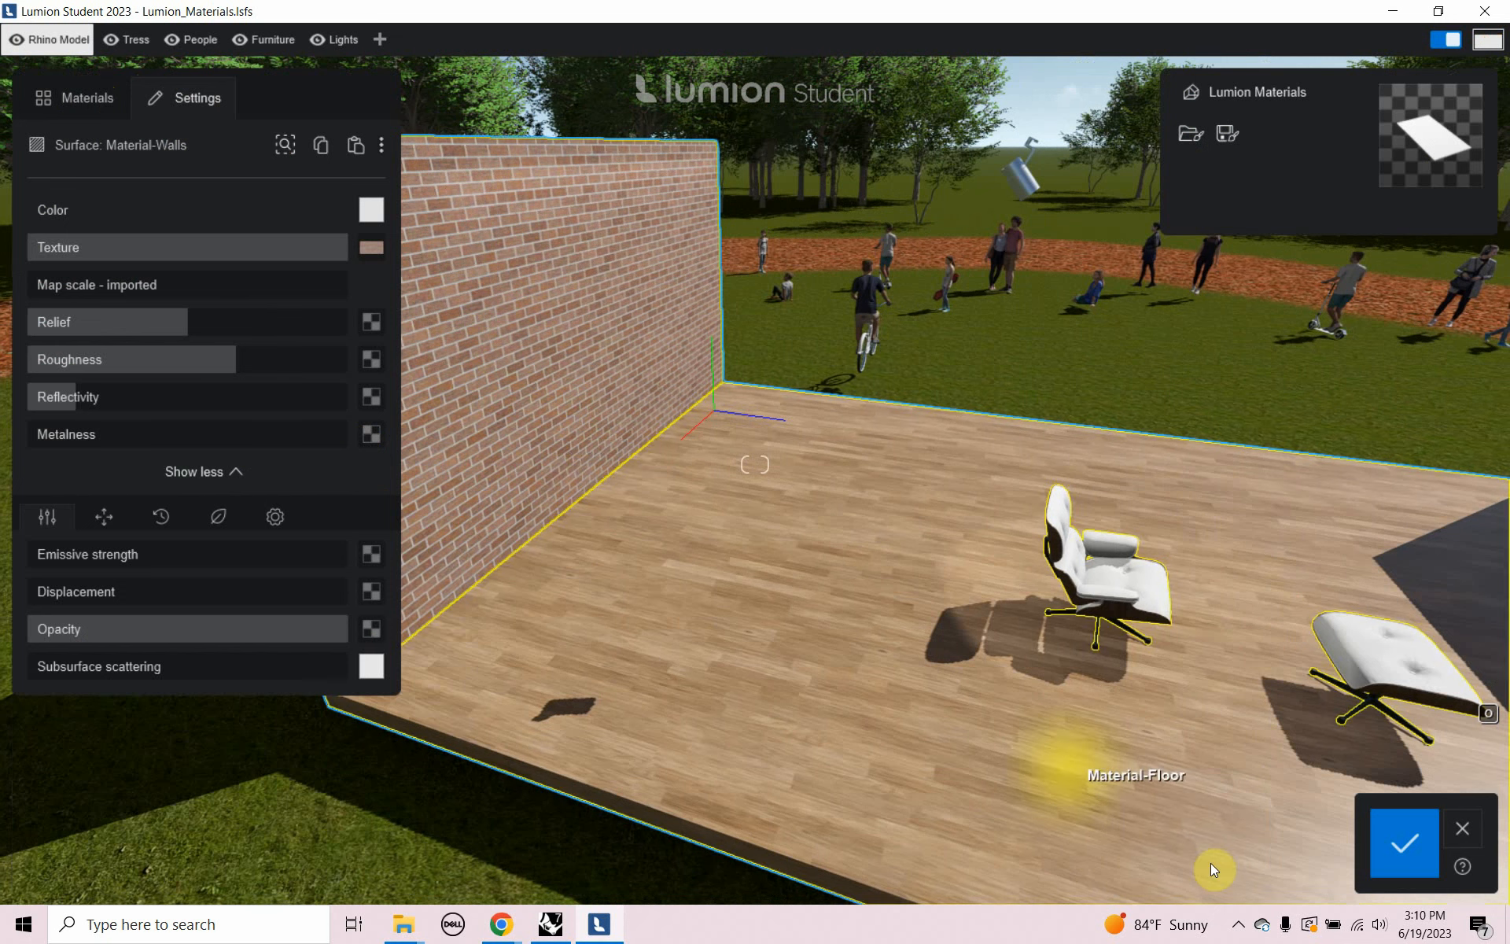
pyautogui.click(1396, 862)
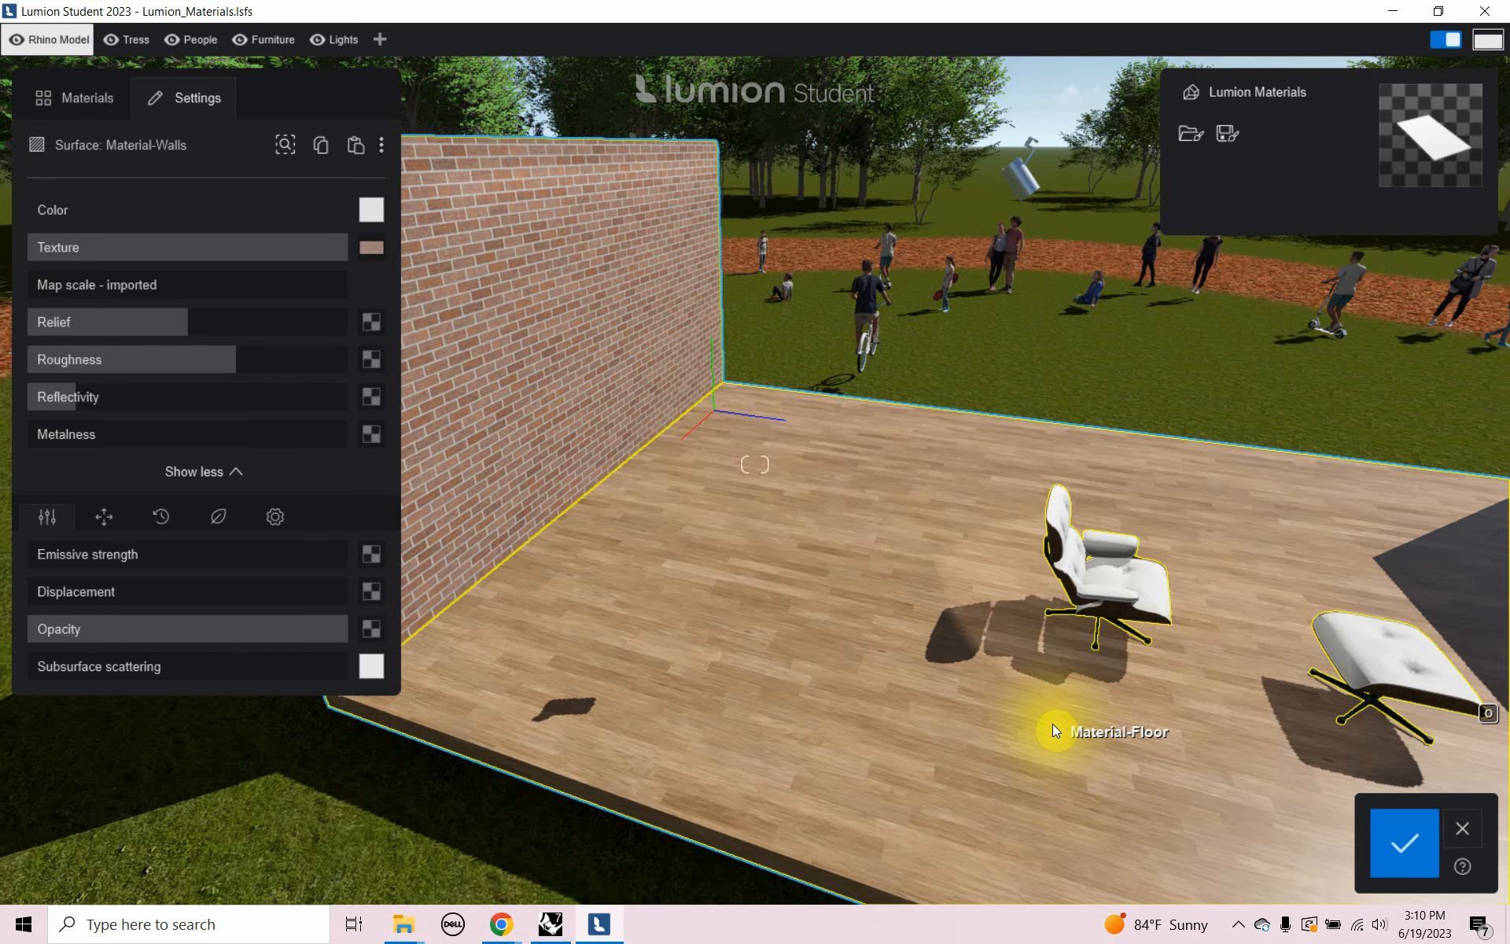
# Switch to Rhino and stop the Lumion LiveSync connection
pyautogui.click(563, 931)
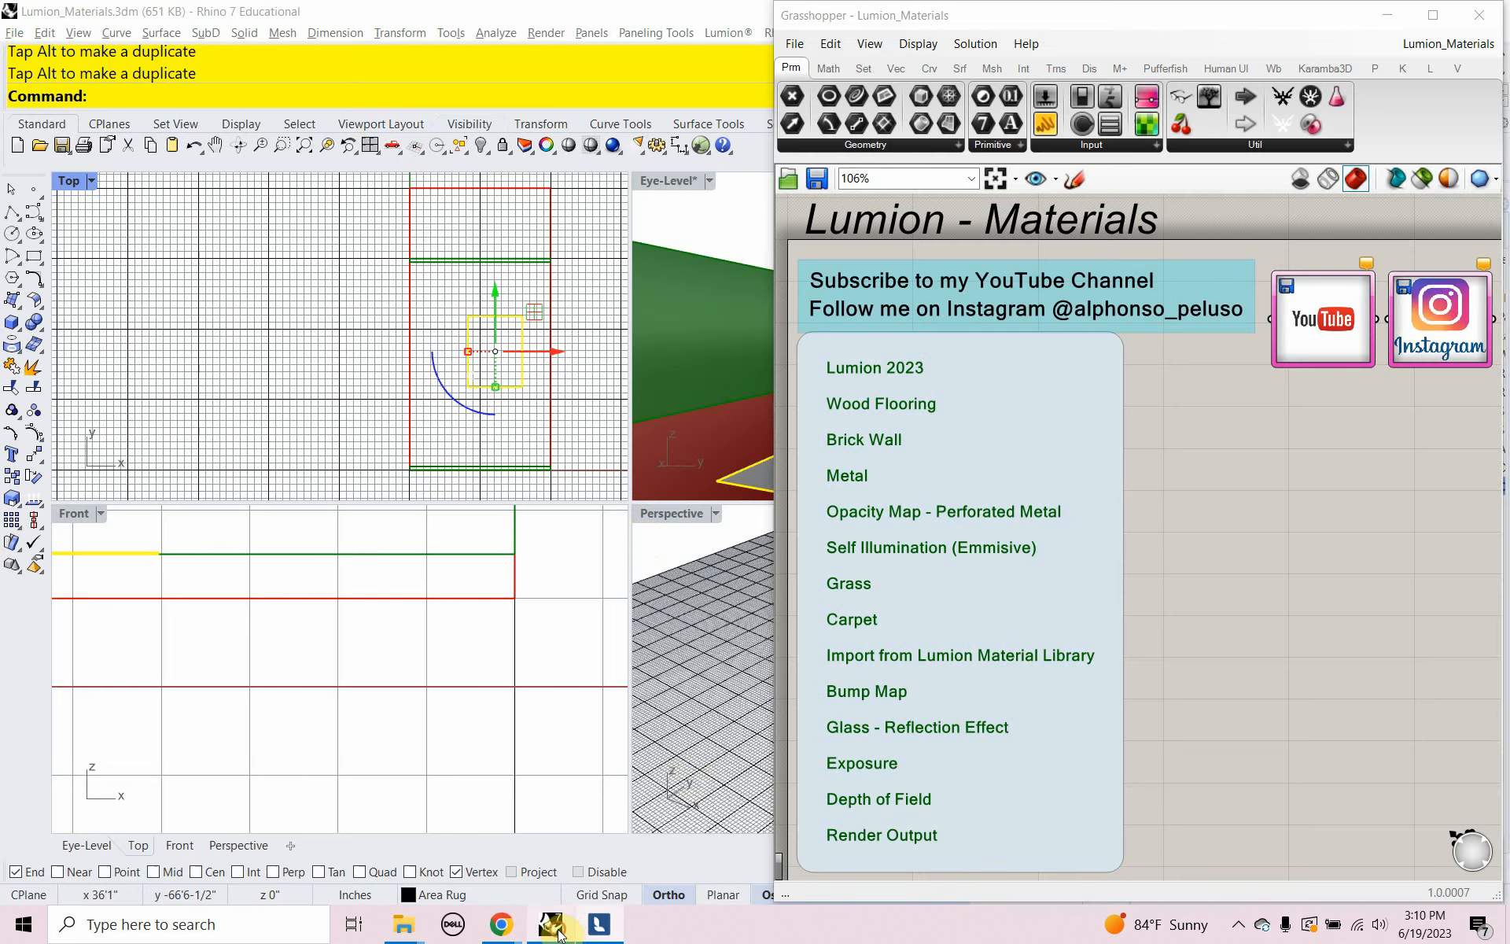
pyautogui.click(734, 33)
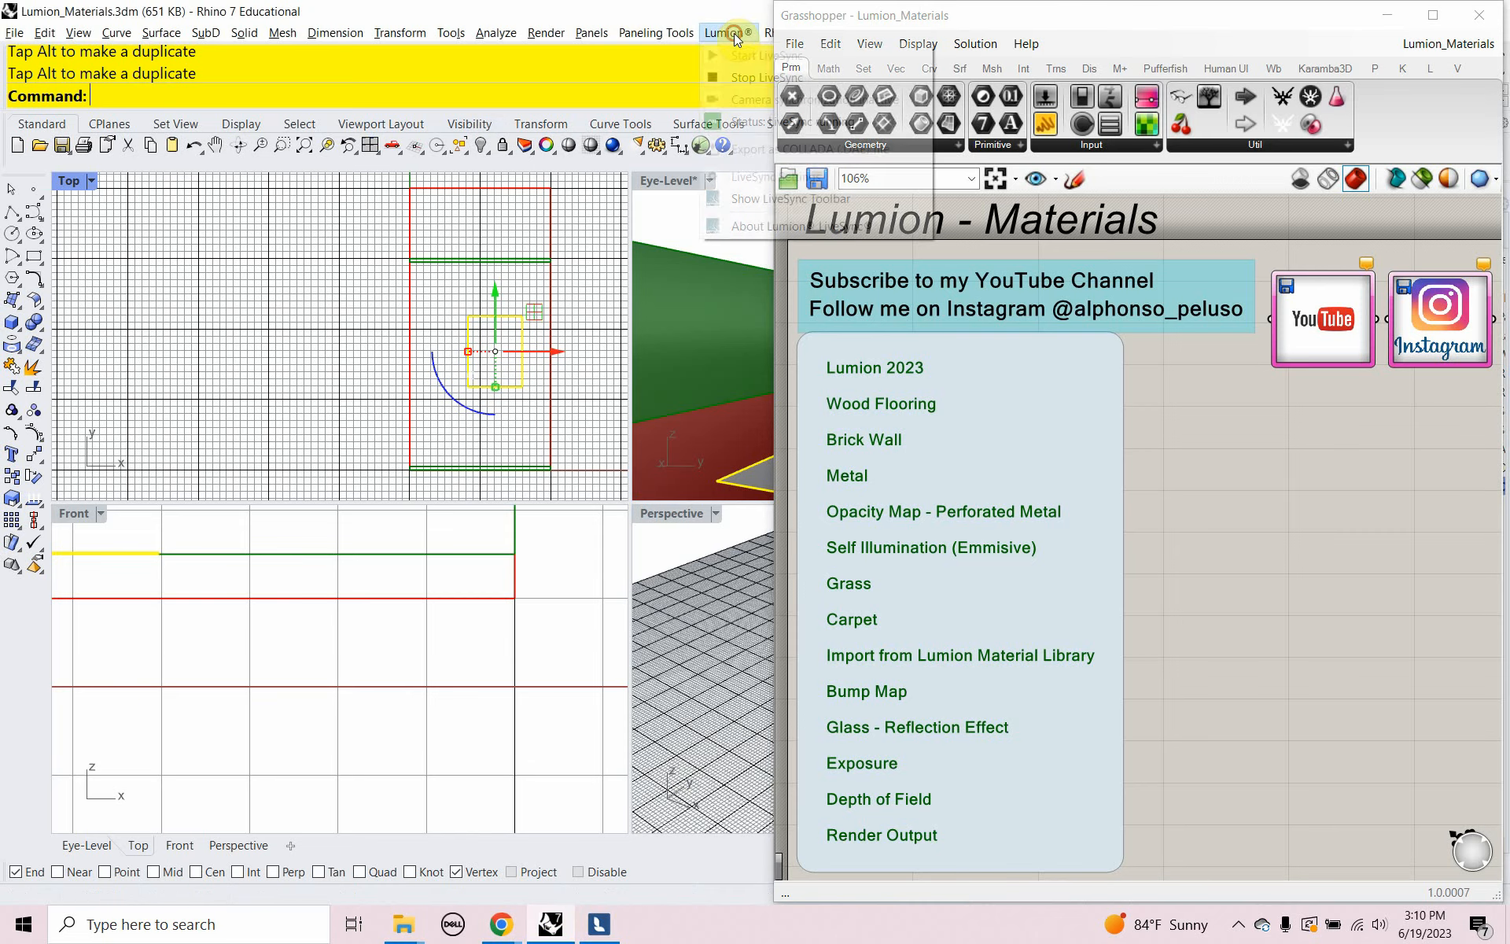
pyautogui.click(734, 79)
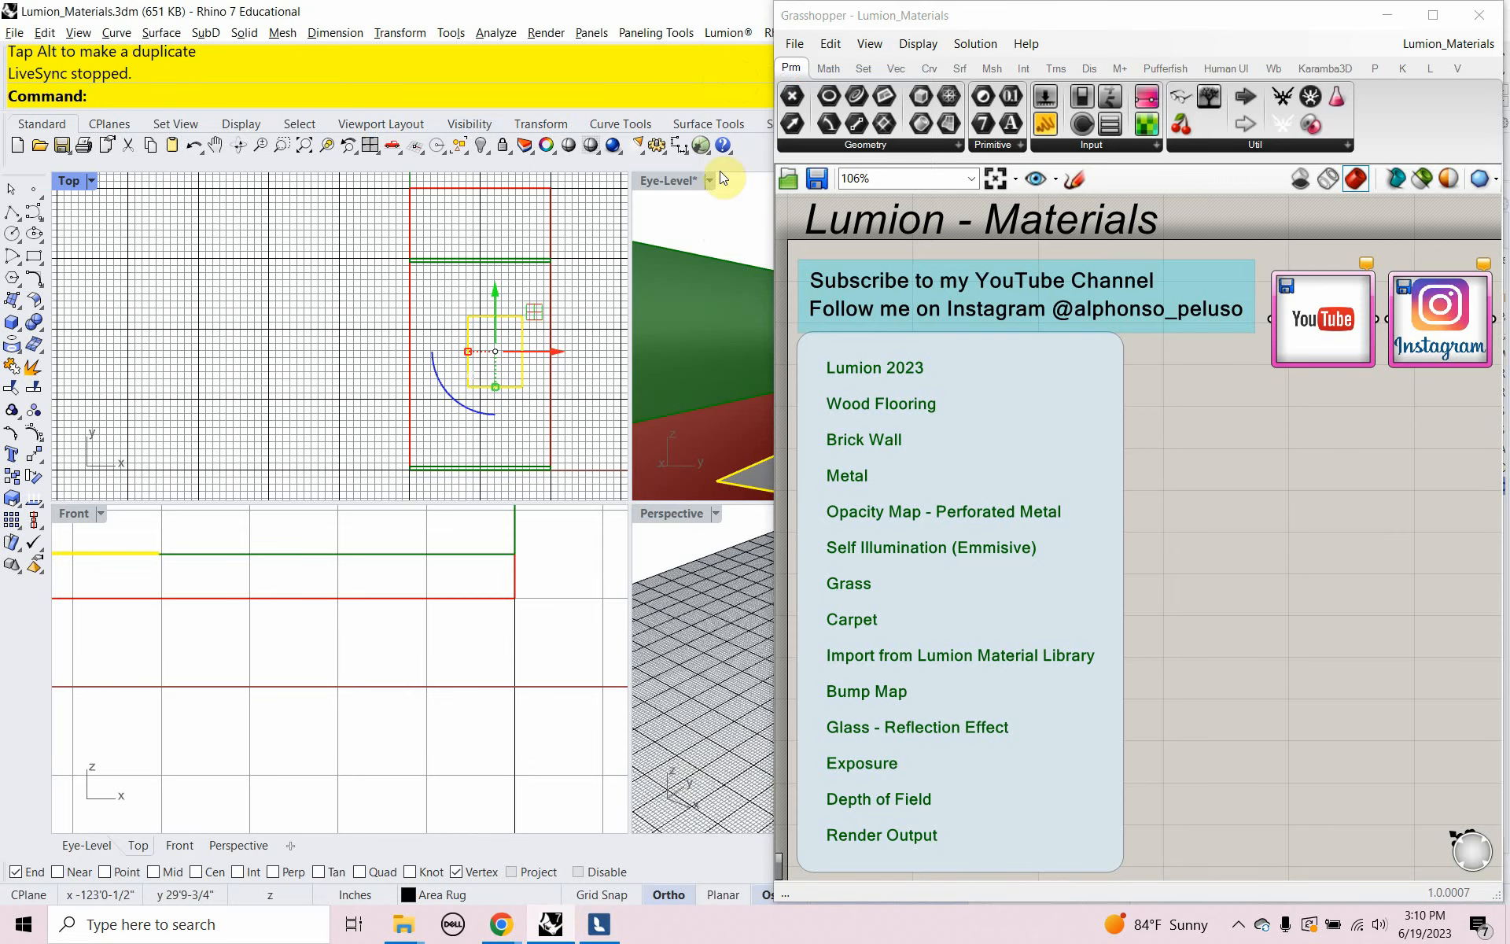
# Return to Lumion, confirm and close the walls' material settings, and approach the brick wall
pyautogui.click(600, 927)
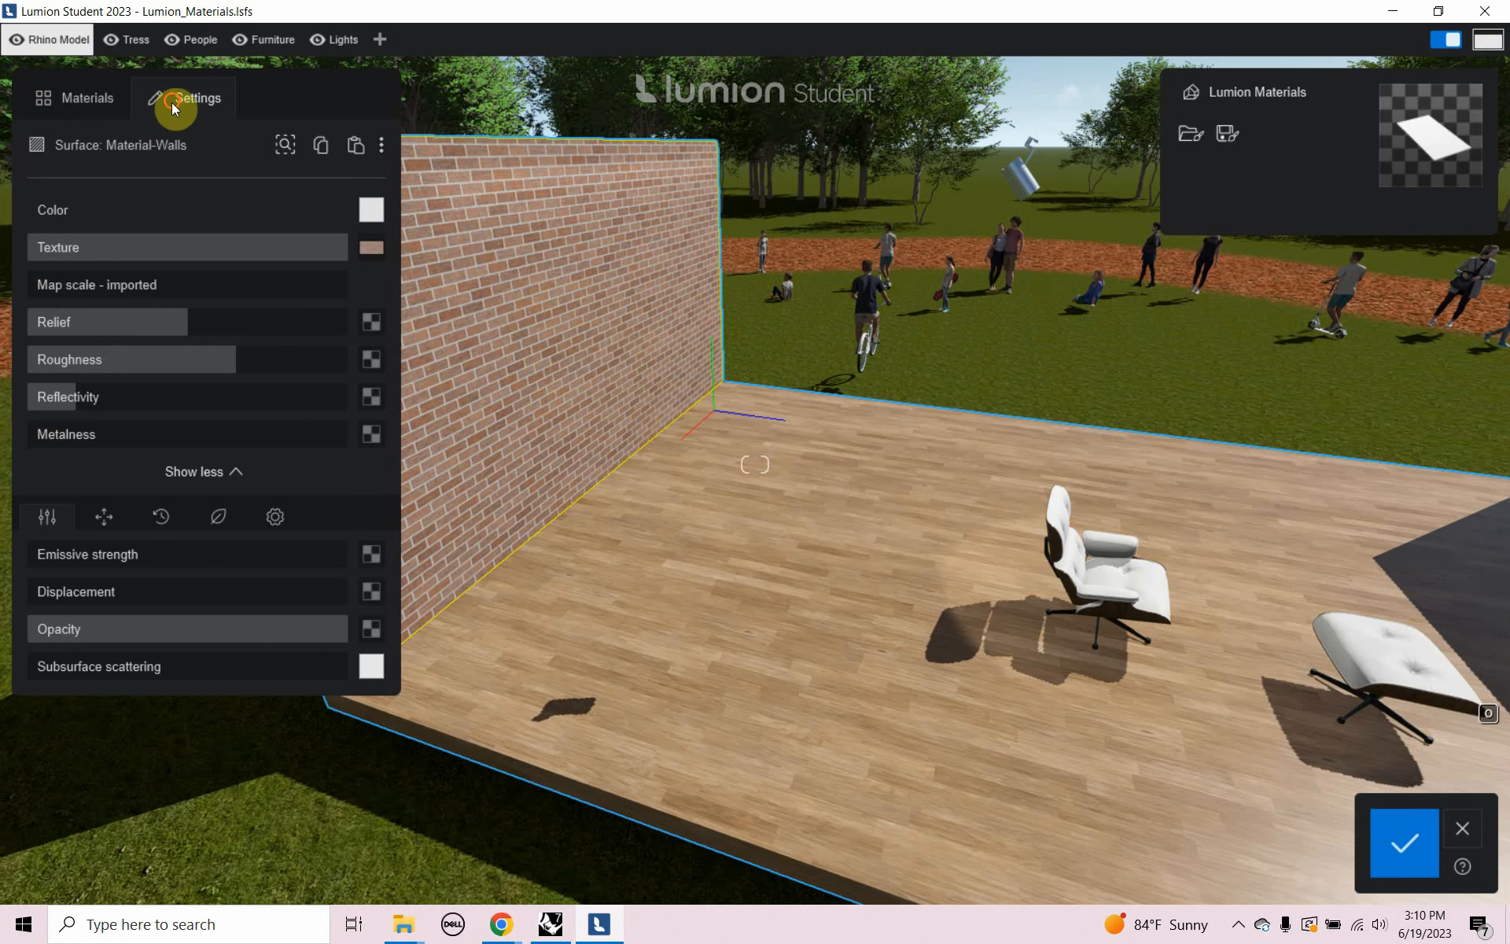
pyautogui.scroll(-5, 761, 449)
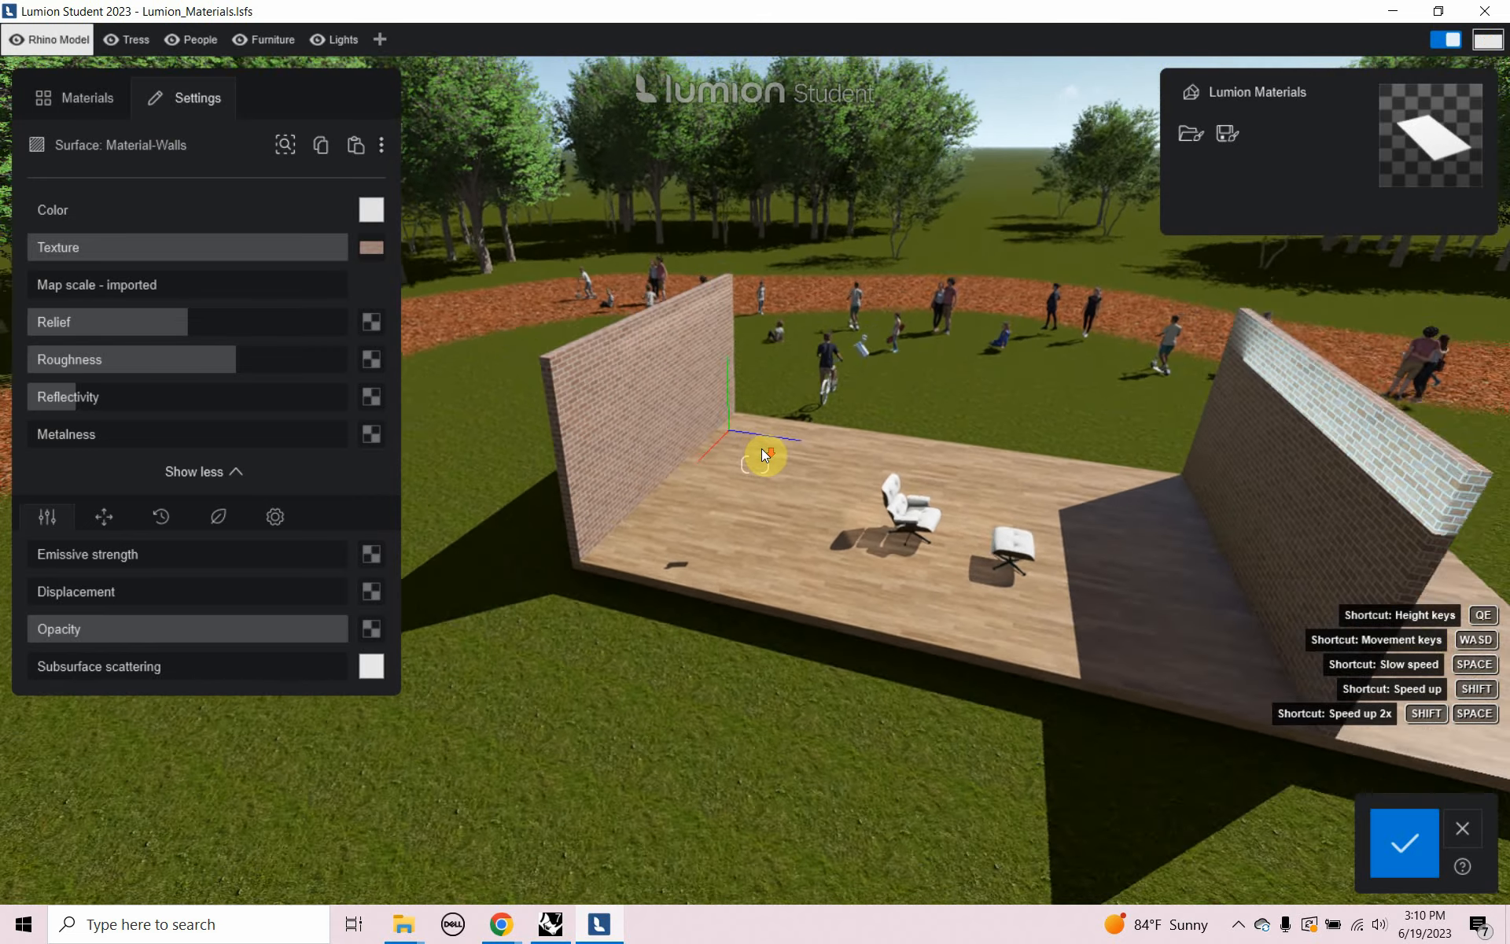
pyautogui.click(1404, 856)
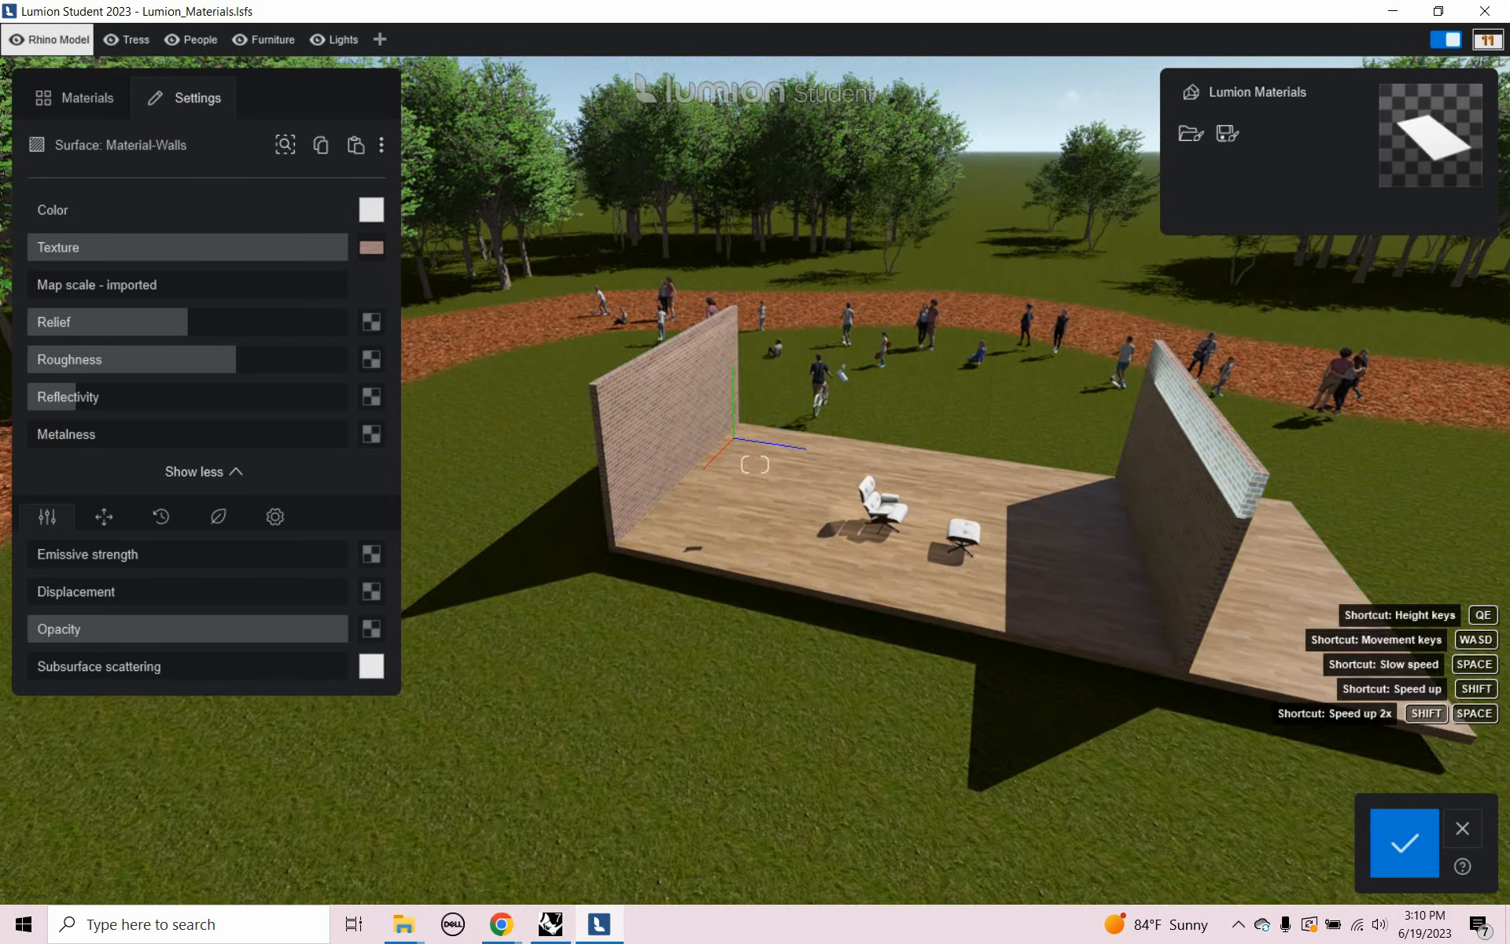
pyautogui.moveTo(1014, 792); pyautogui.dragTo(1007, 738, button='right')
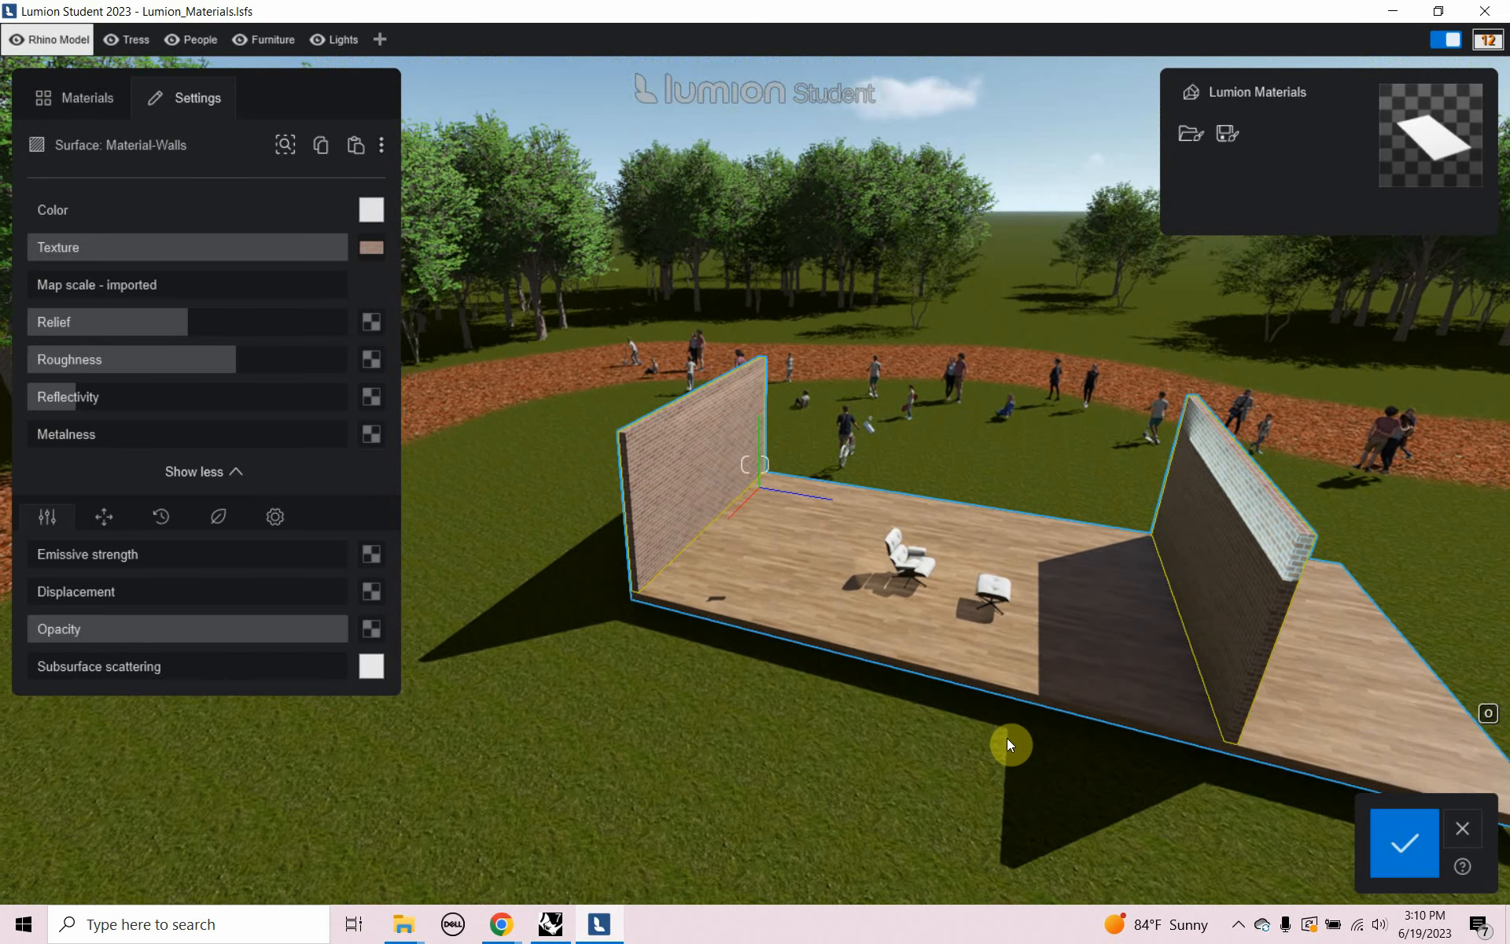
pyautogui.press('d')
pyautogui.press('a')
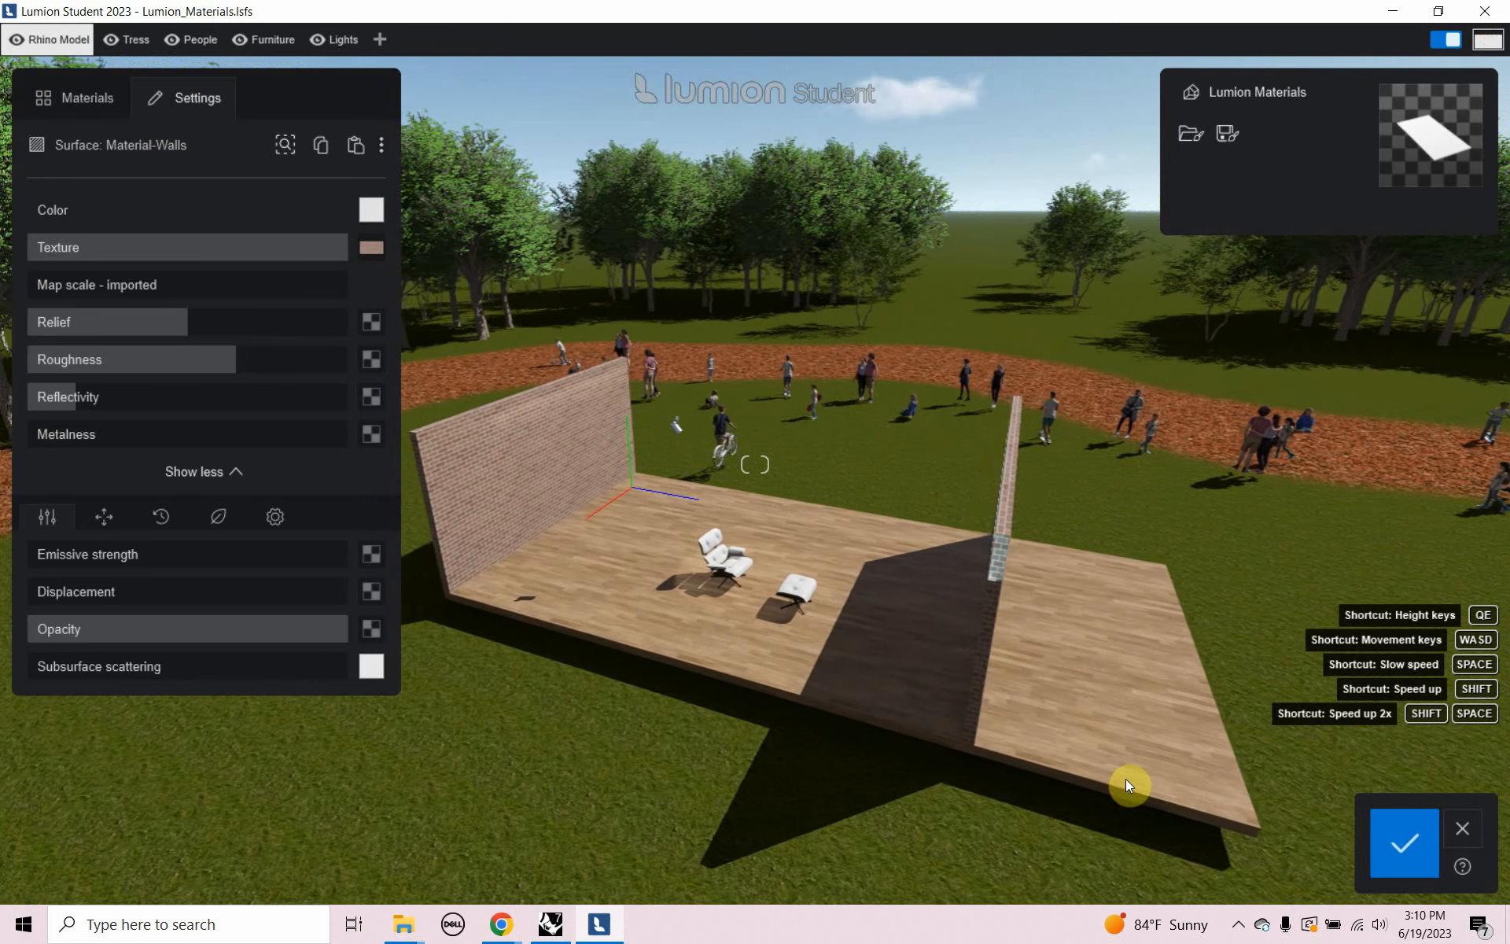
pyautogui.click(1373, 844)
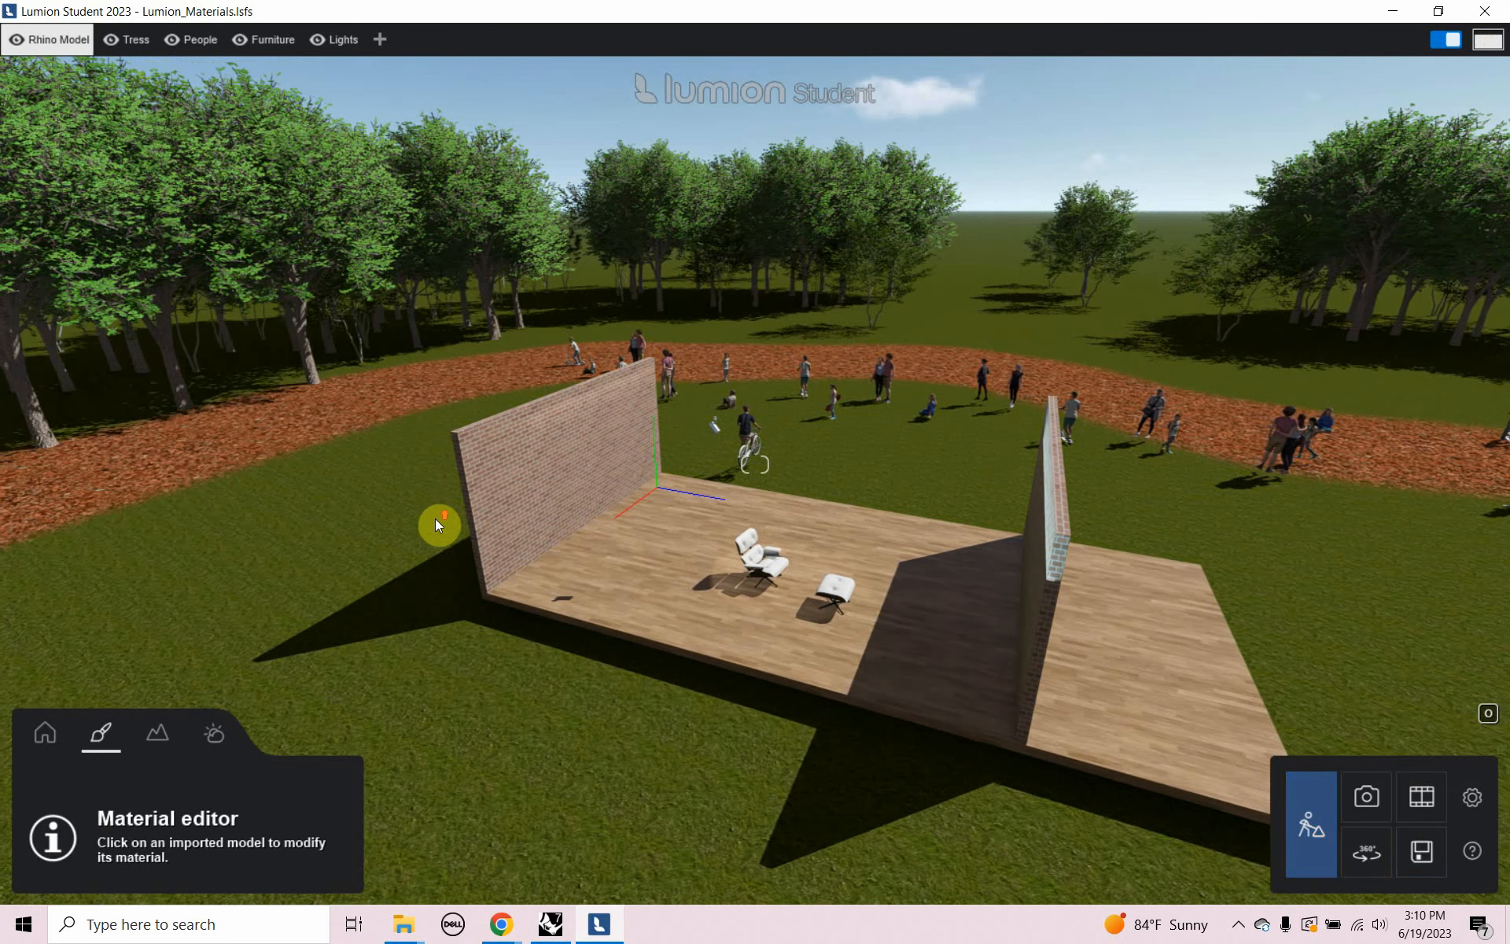
pyautogui.press('w')
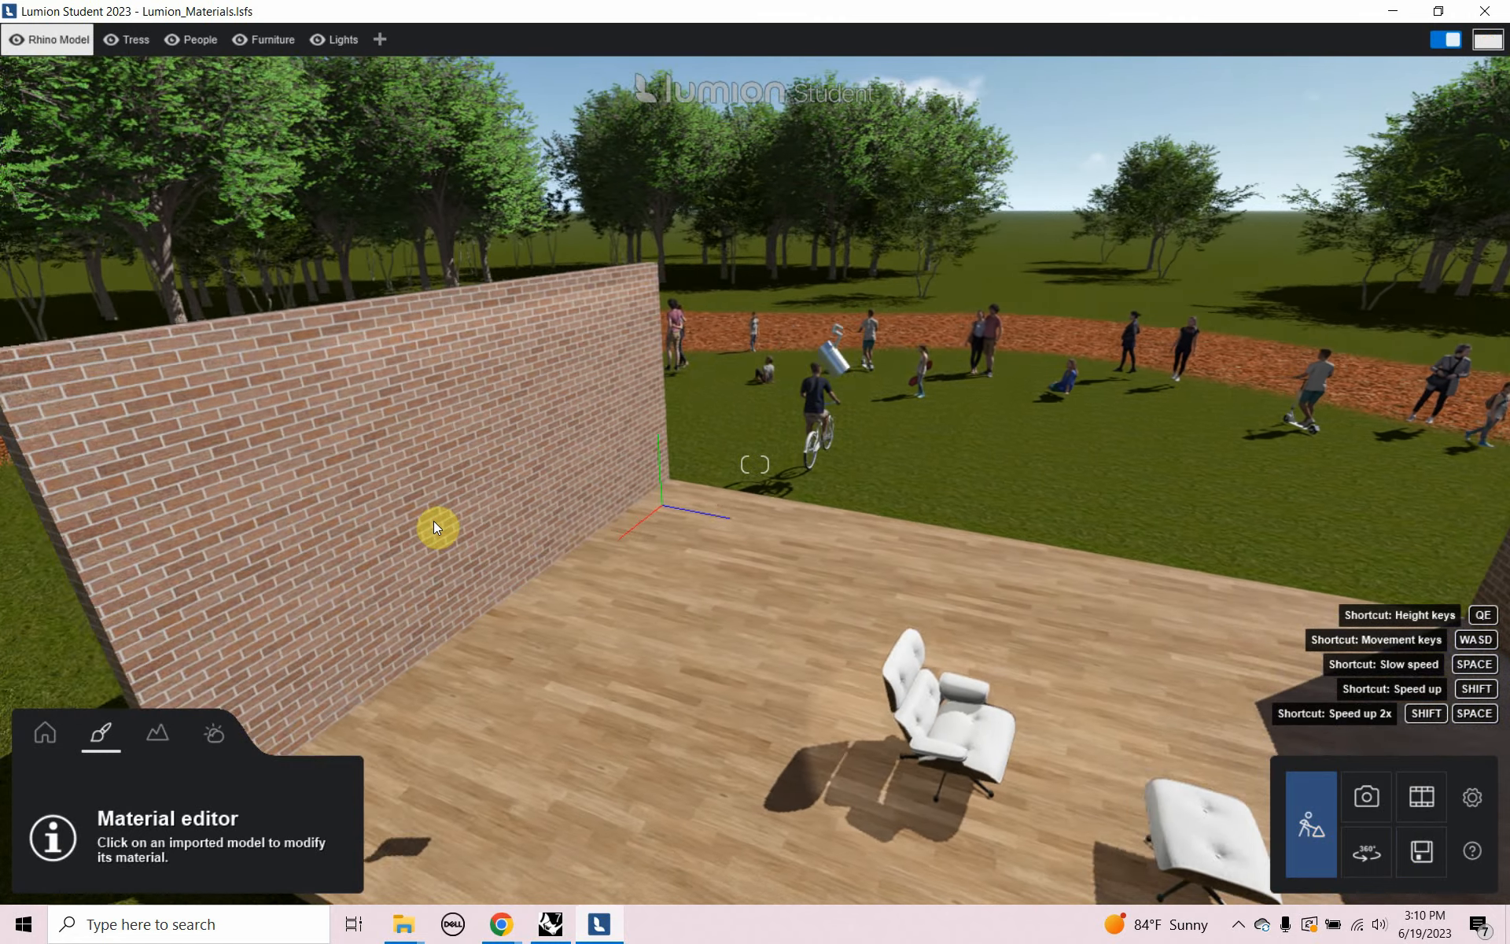
# Open the material library's Bricks collection for the Material-Walls surface of the brick wall
pyautogui.press('a')
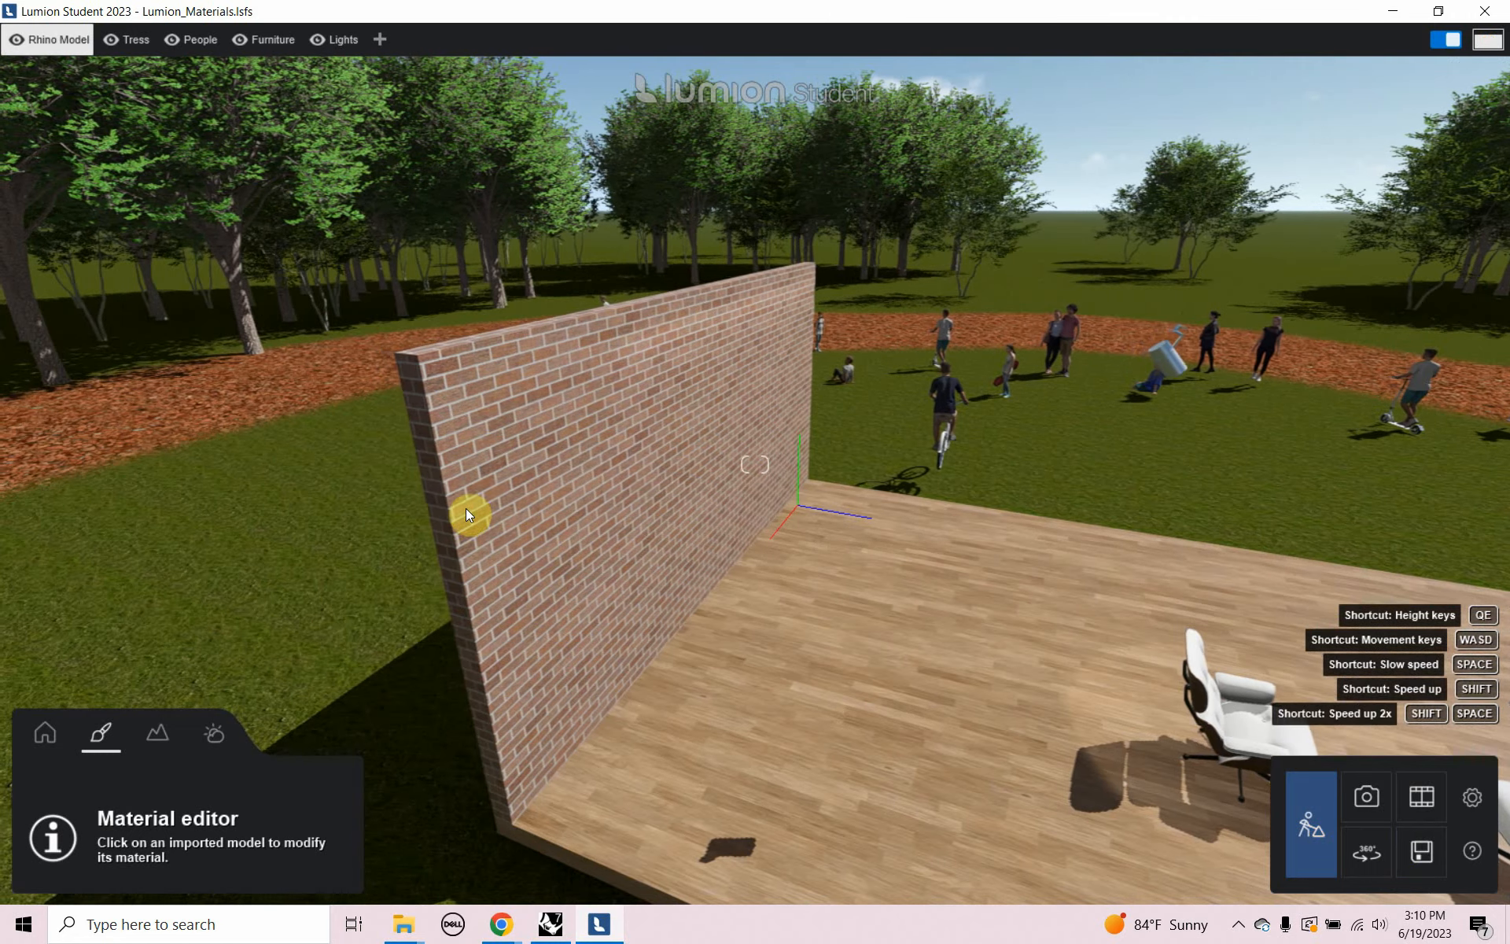
pyautogui.click(466, 508)
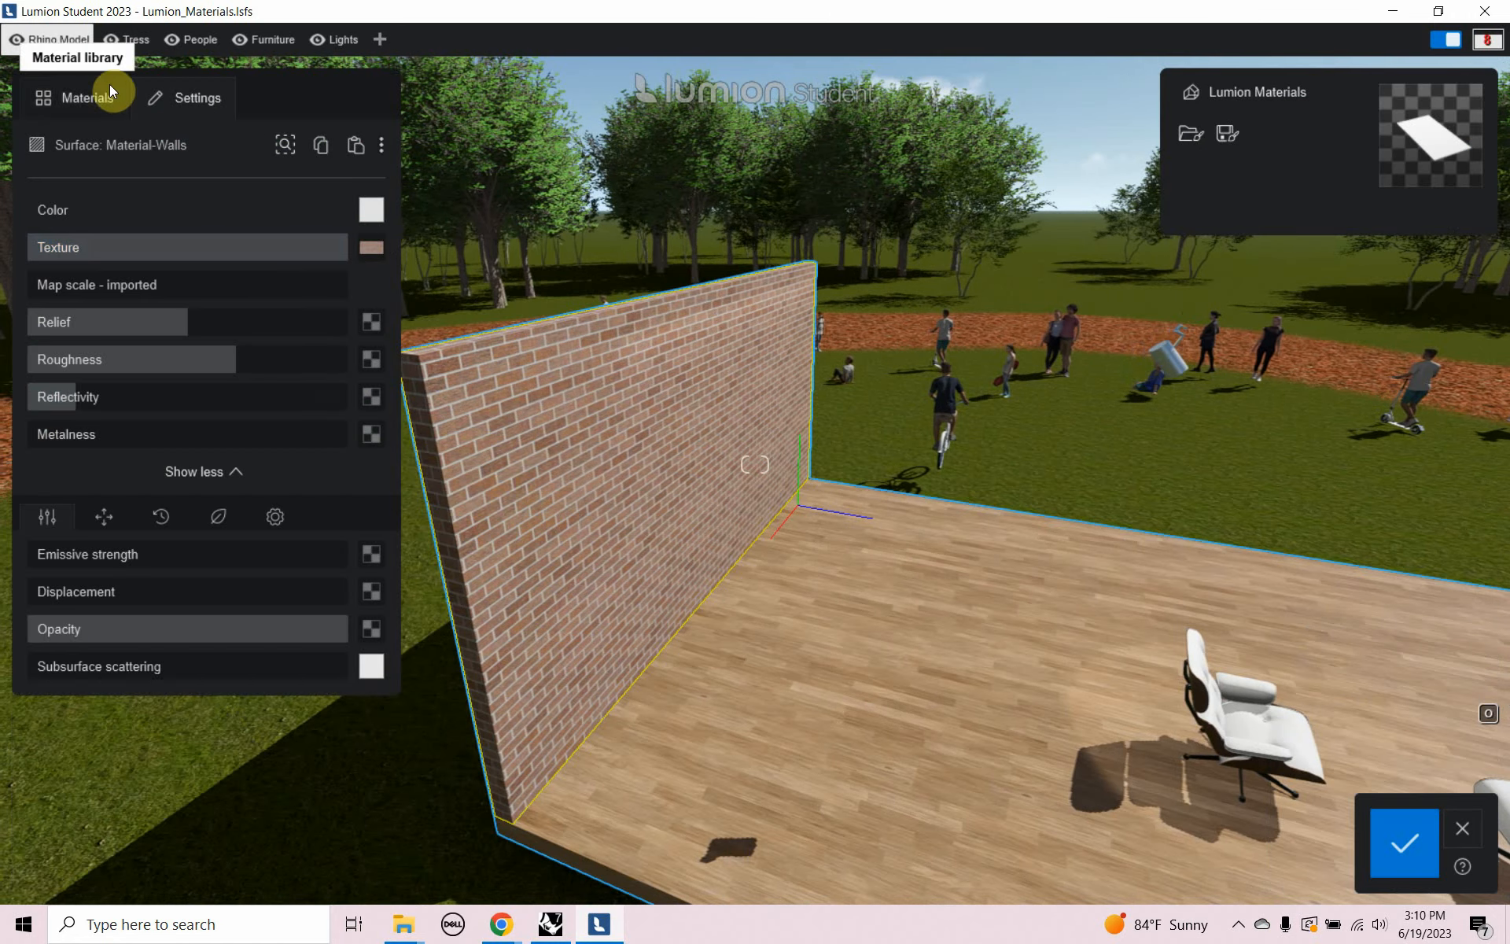
pyautogui.click(84, 101)
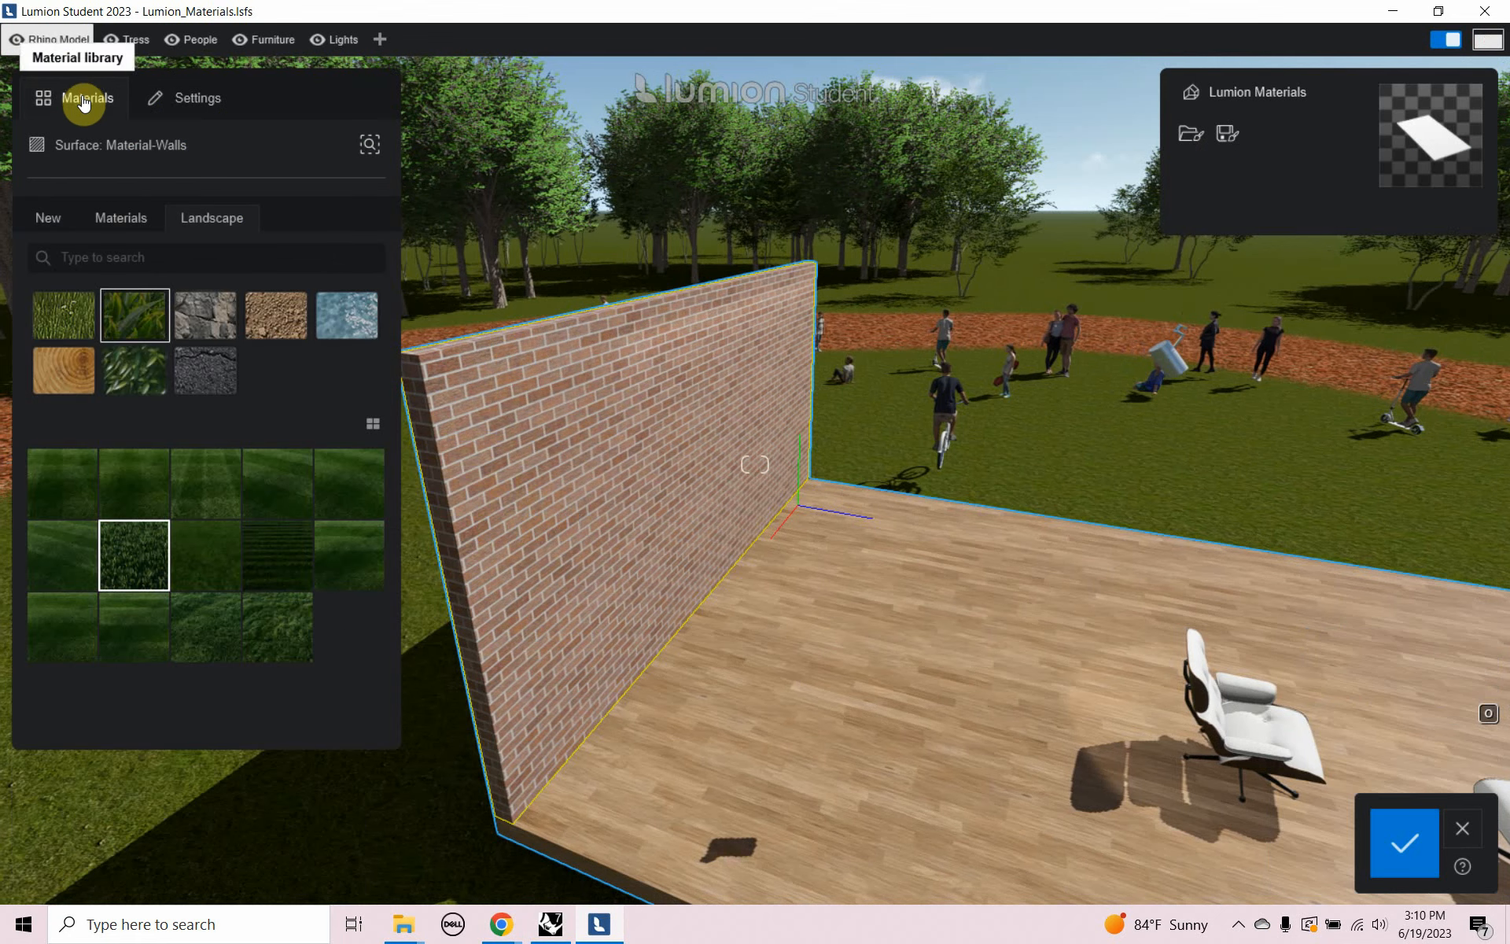
pyautogui.click(117, 220)
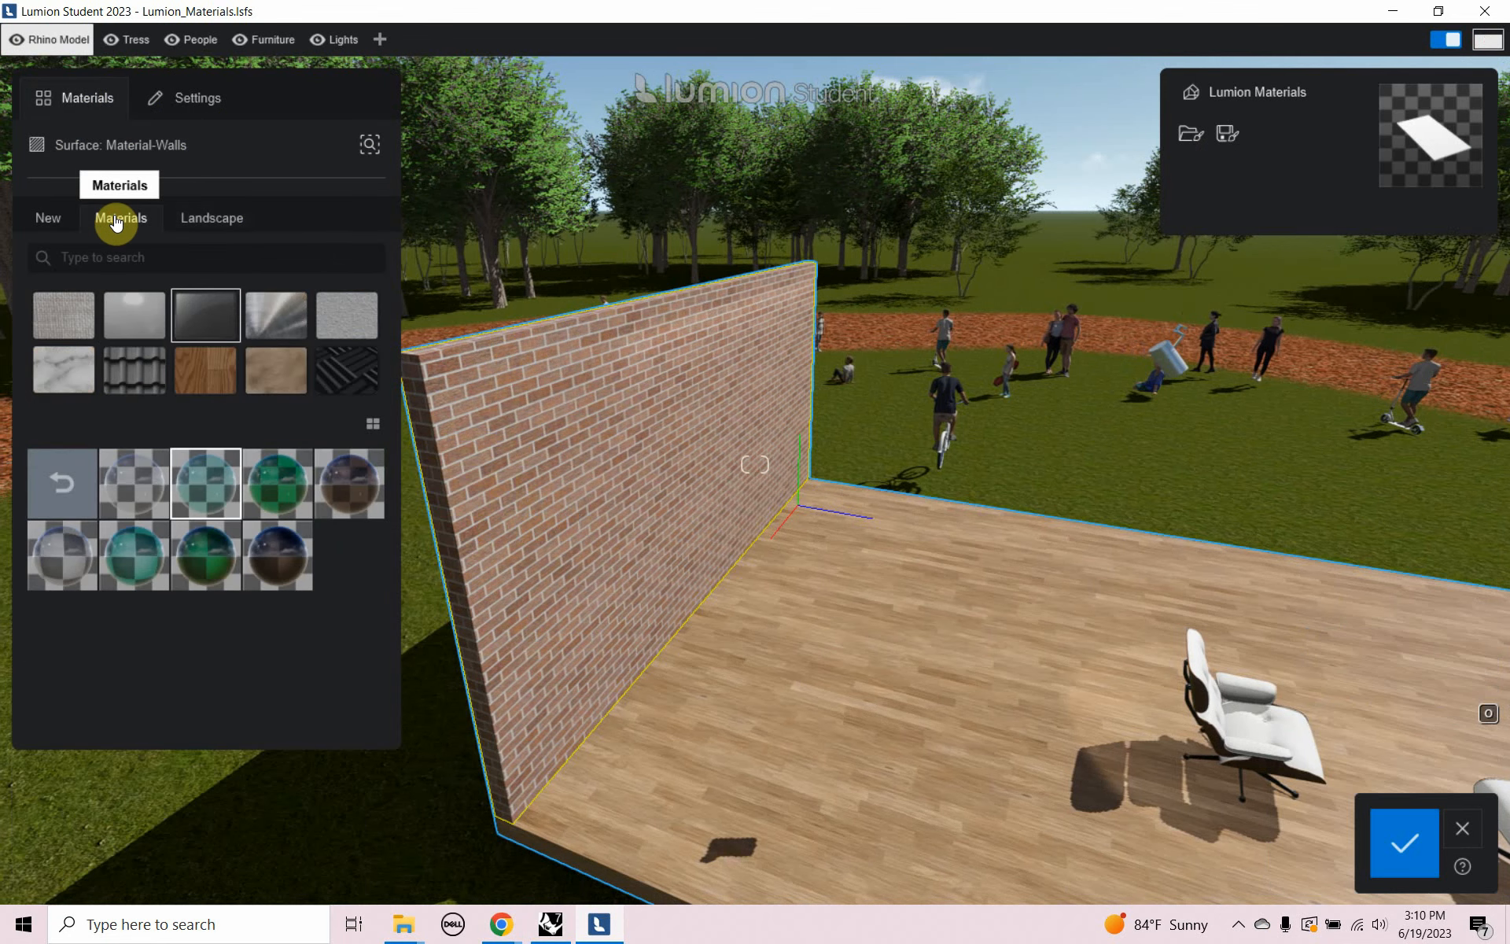
pyautogui.click(74, 370)
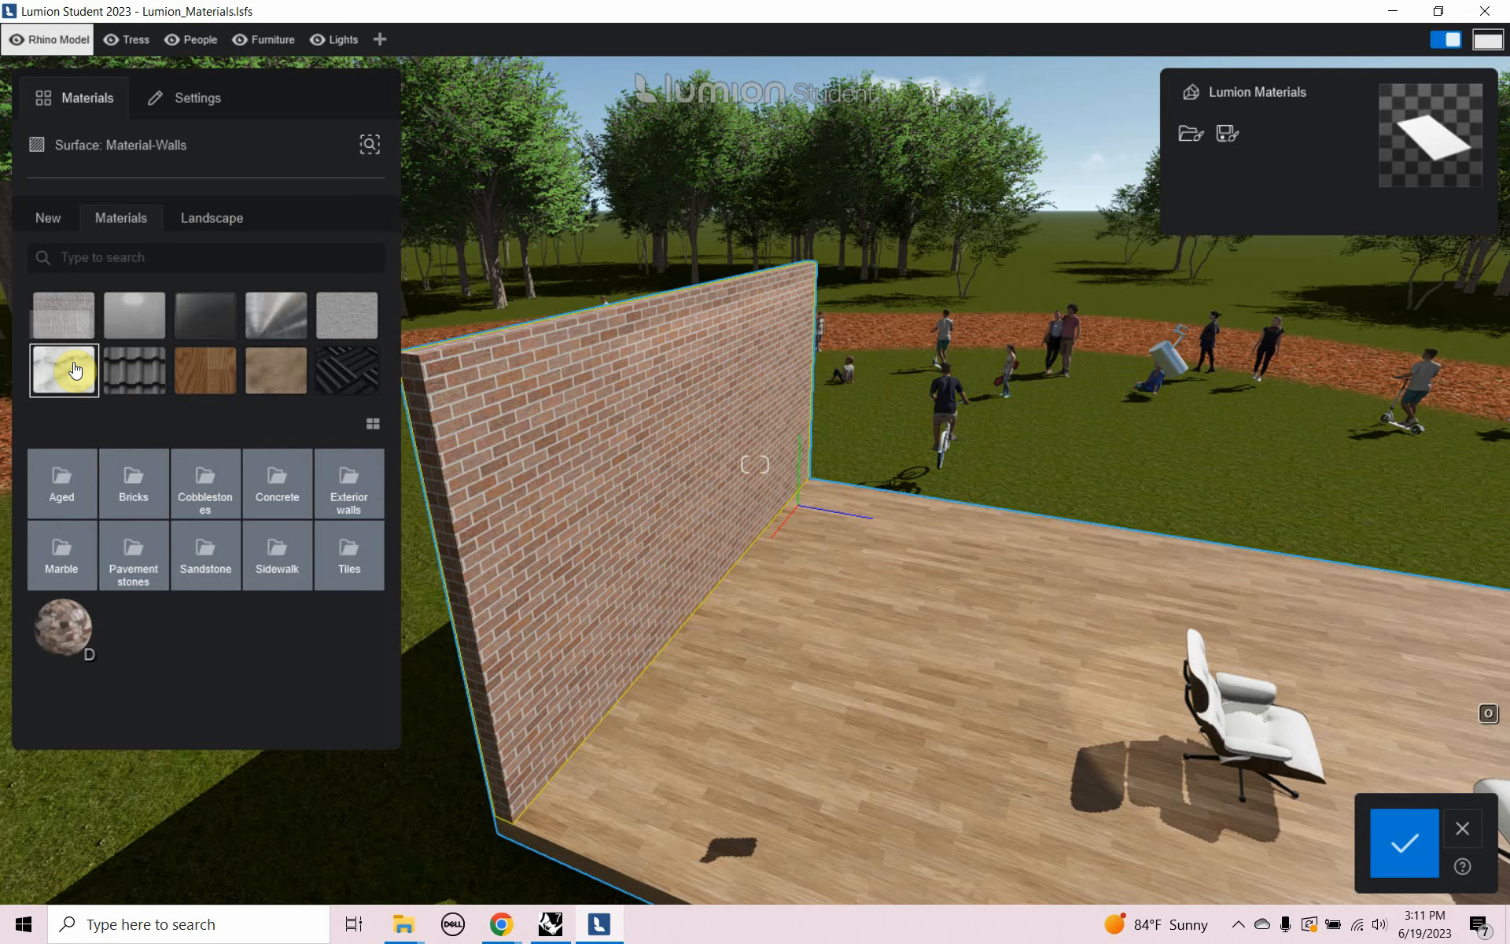
pyautogui.click(144, 477)
pyautogui.click(145, 483)
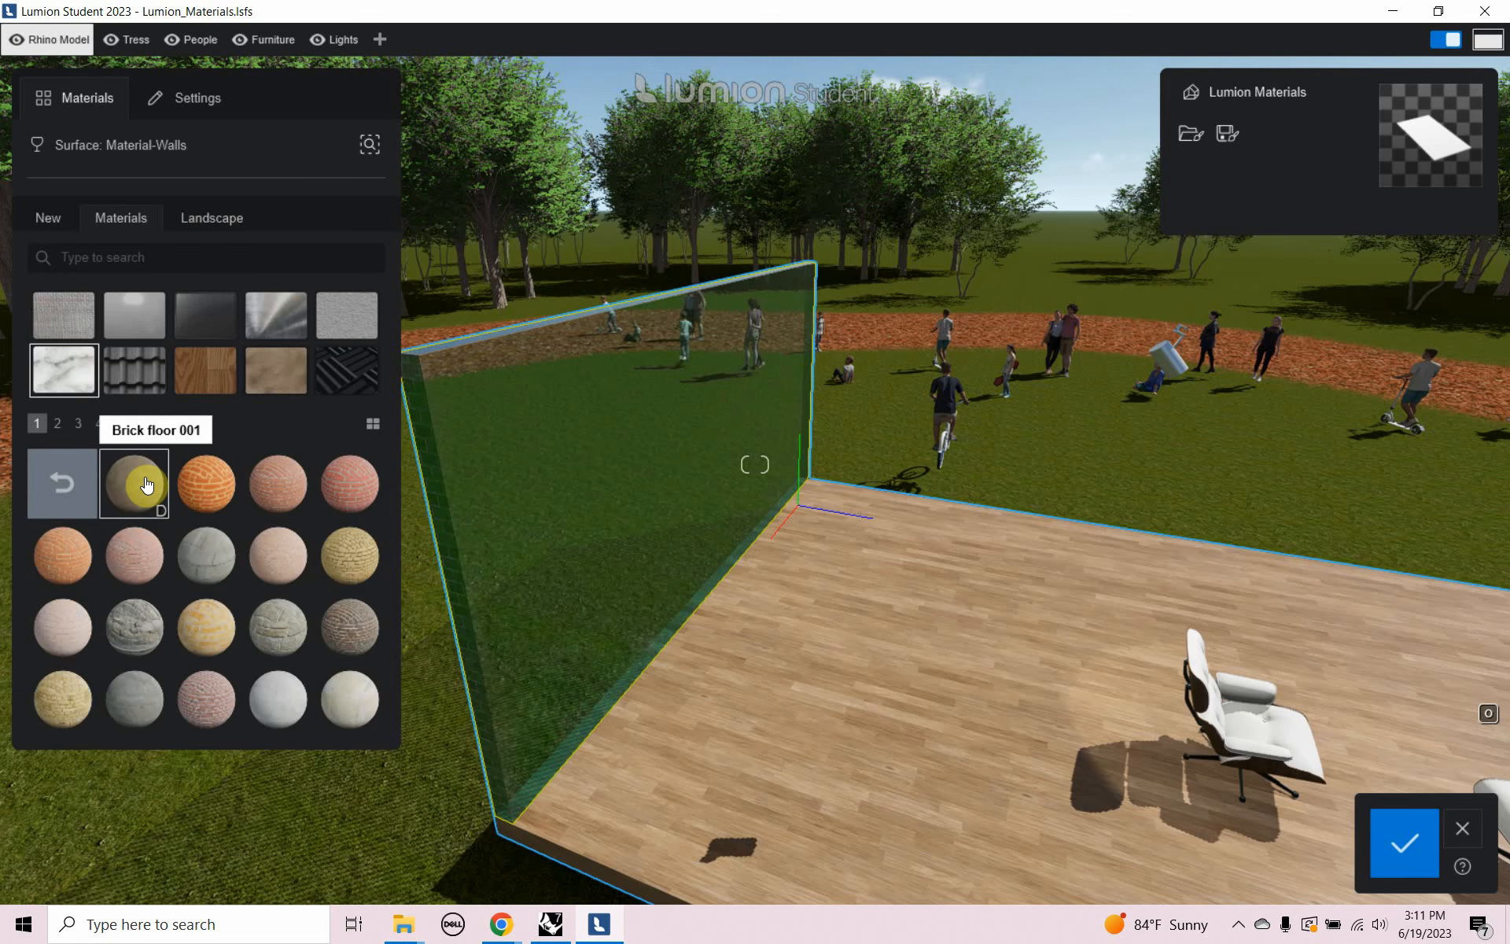
# Try the Bricks 001, 002, 006a, 013 and 007 1024 materials on the brick wall
pyautogui.click(222, 495)
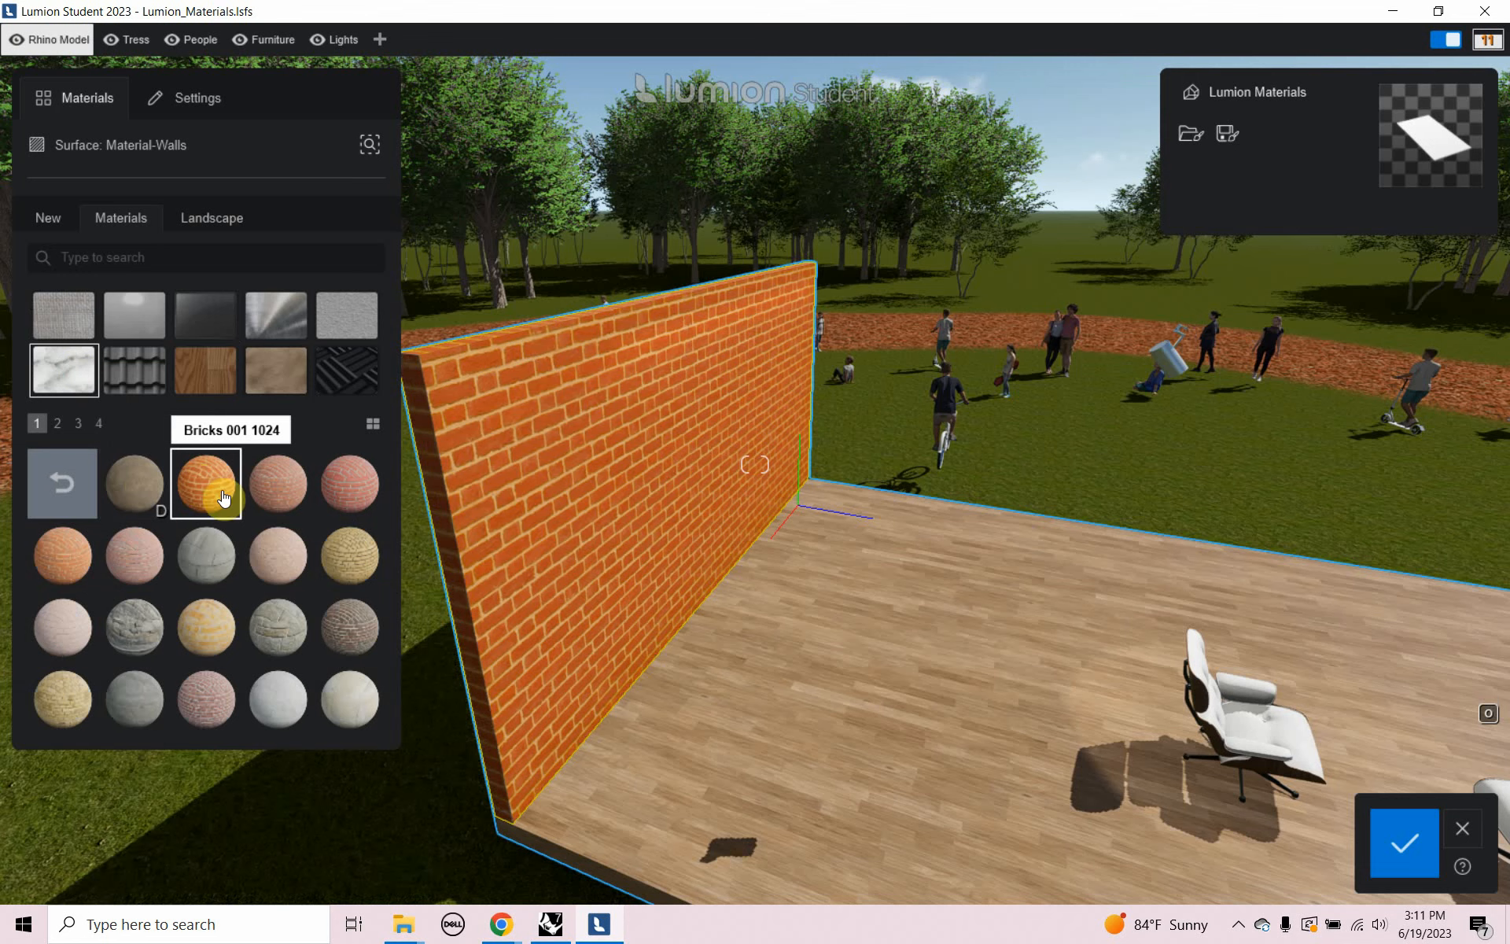
pyautogui.click(267, 486)
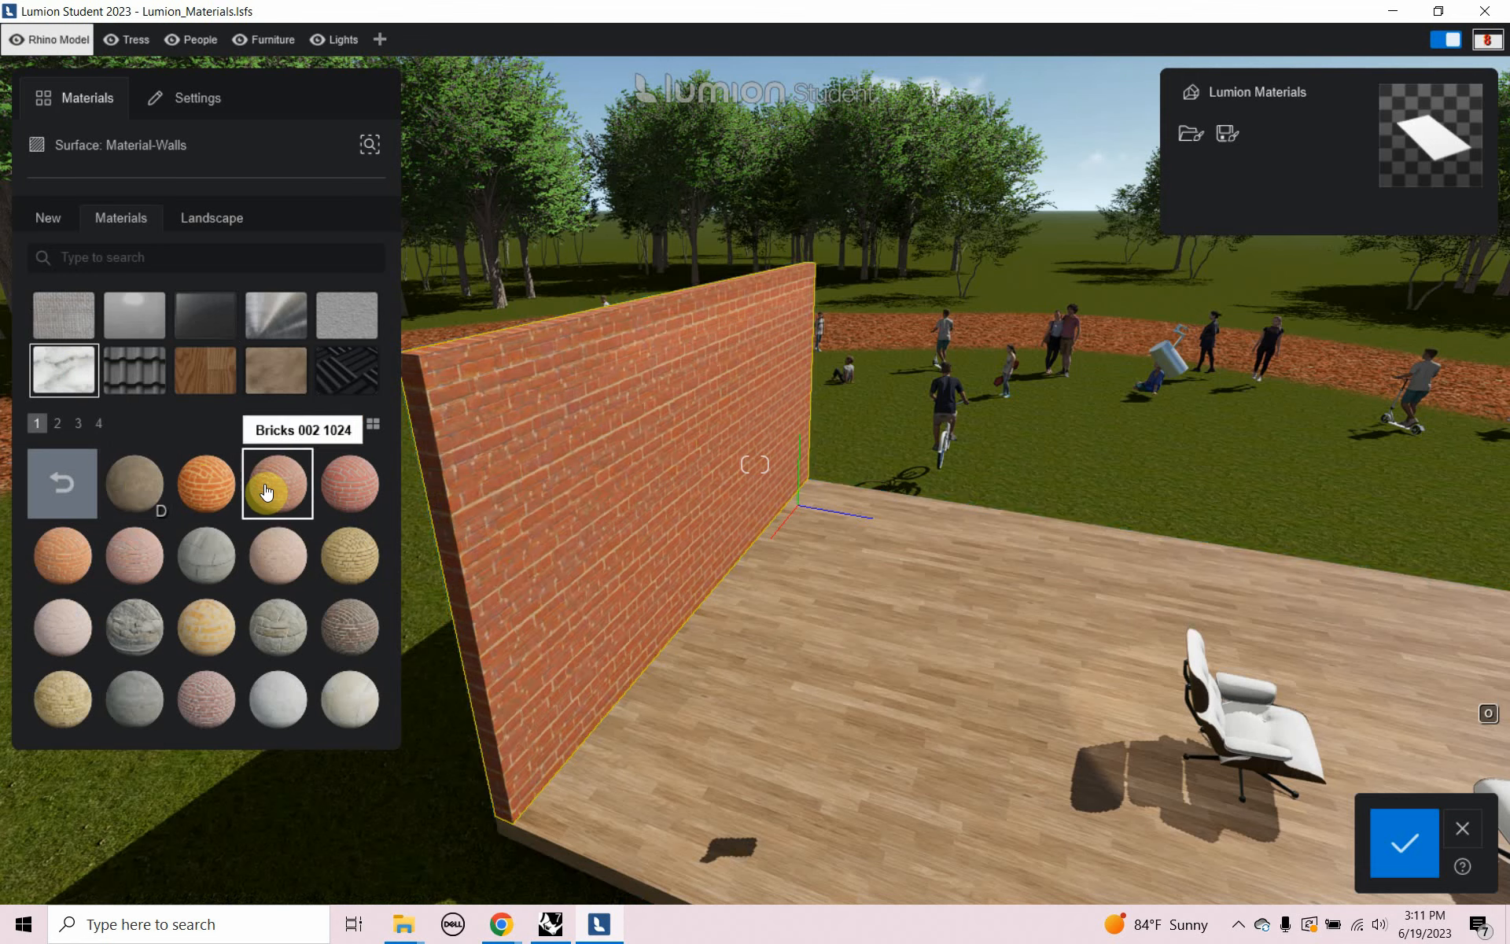
pyautogui.click(344, 558)
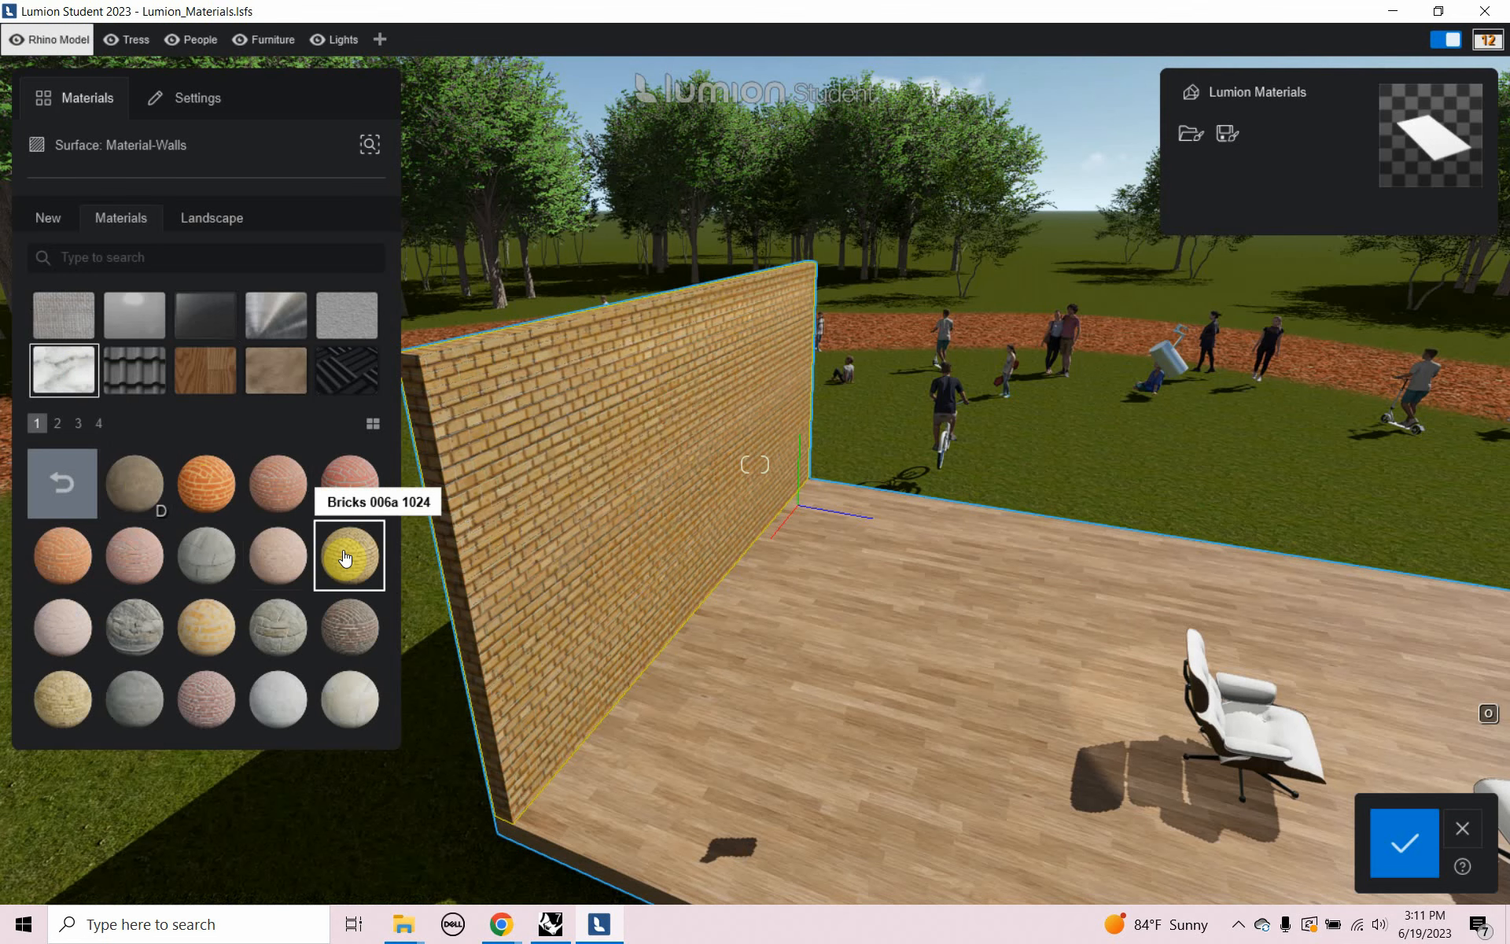
pyautogui.click(199, 714)
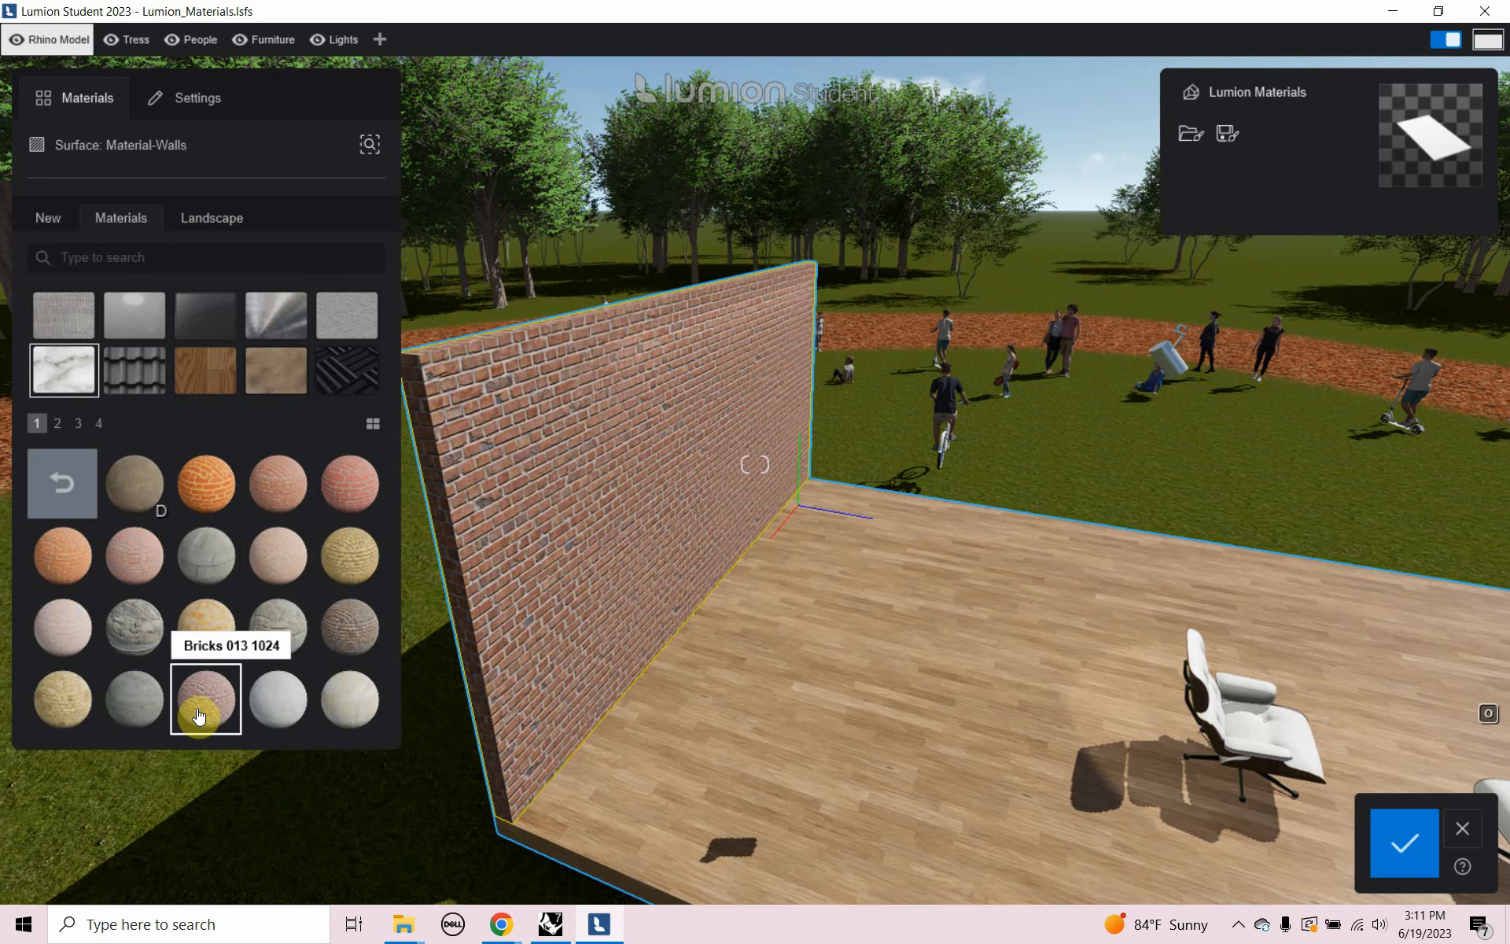
pyautogui.click(43, 696)
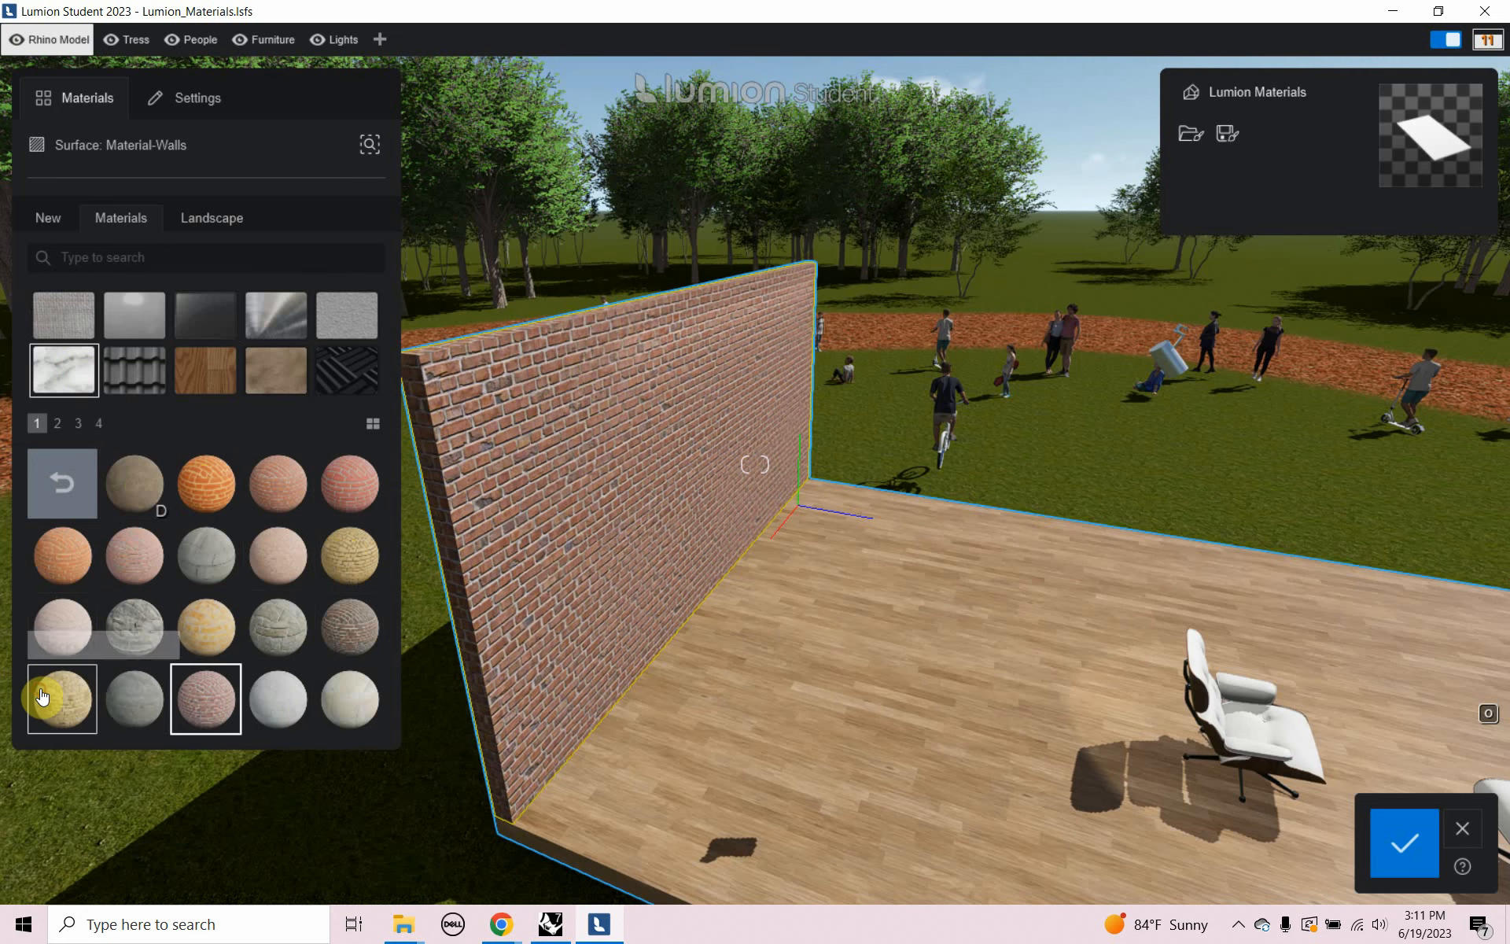
pyautogui.click(62, 627)
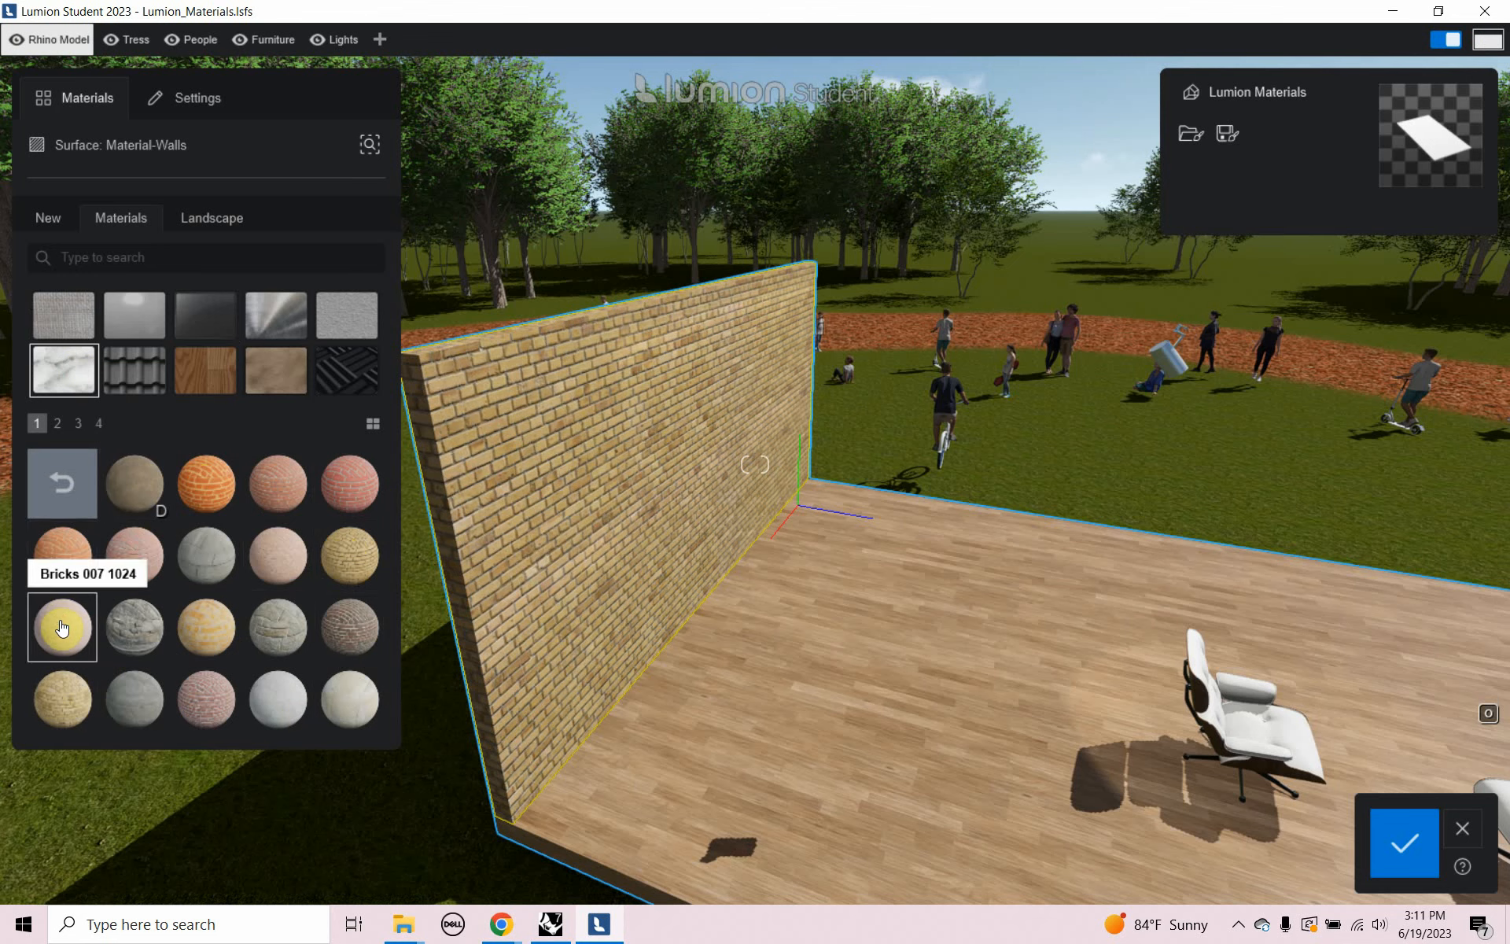
# Try brick materials from the collection's second page, including Bricks 027, and settle on Evermotion Bricks 002 2048 for the wall
pyautogui.click(55, 426)
pyautogui.click(216, 510)
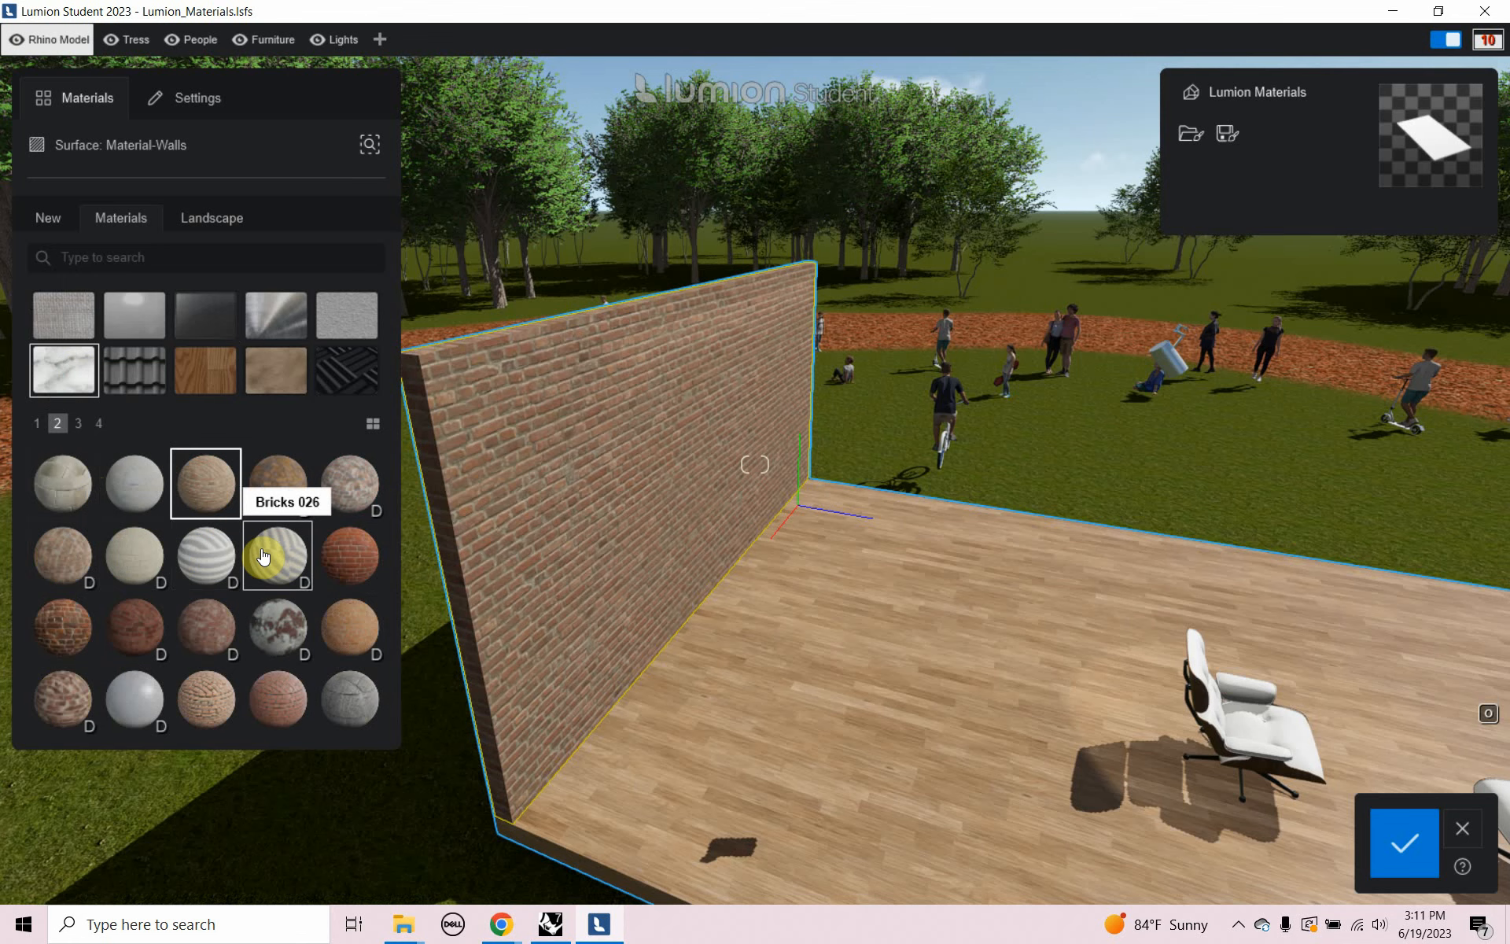
pyautogui.click(346, 557)
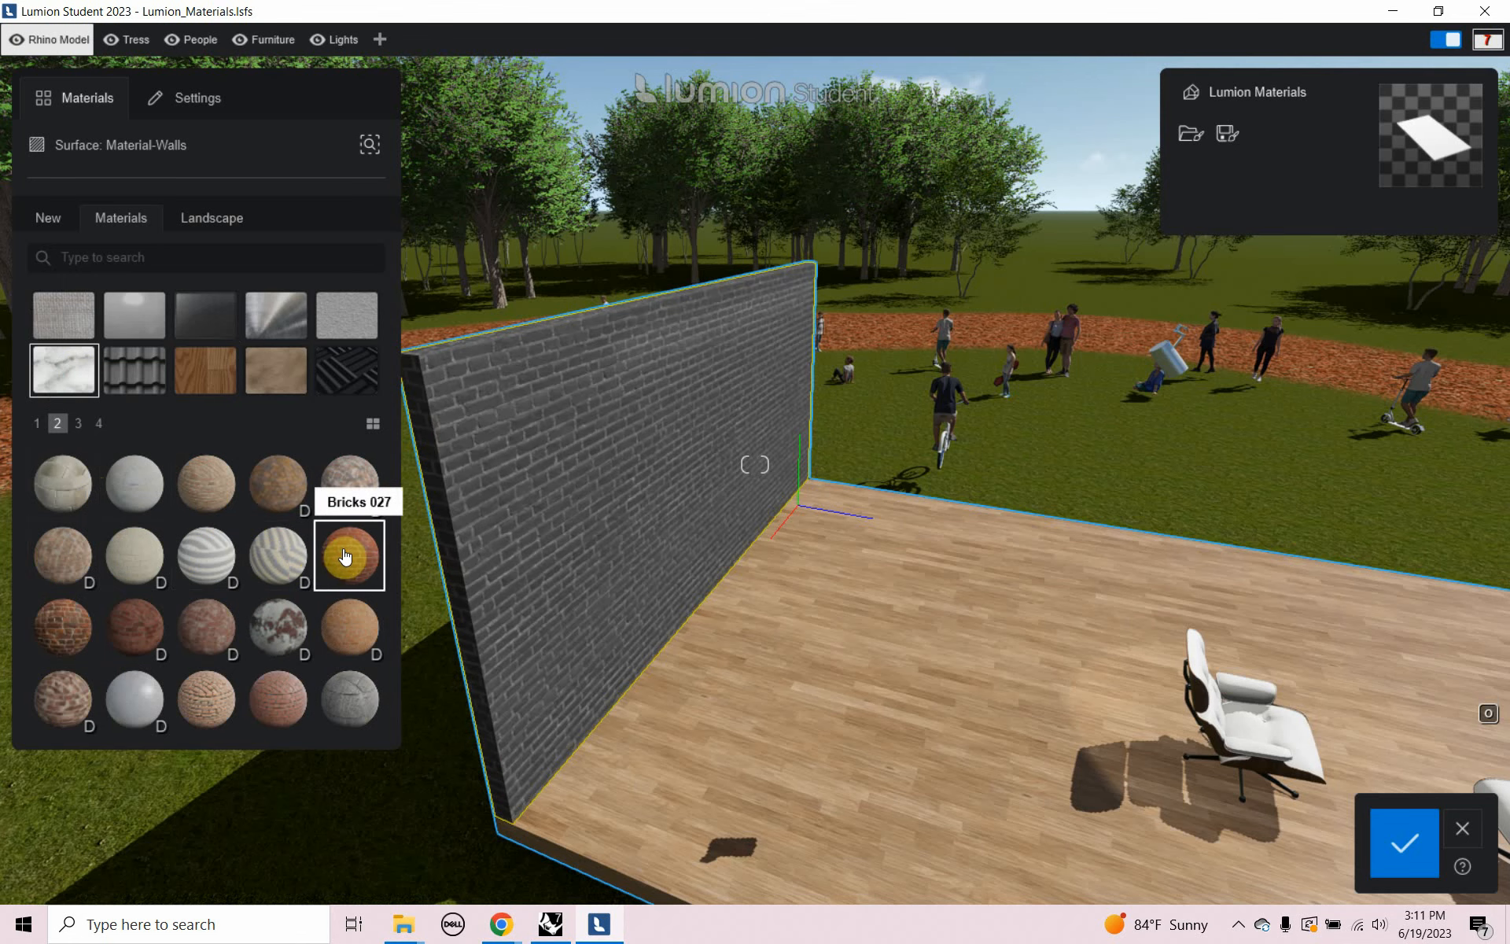
pyautogui.click(279, 688)
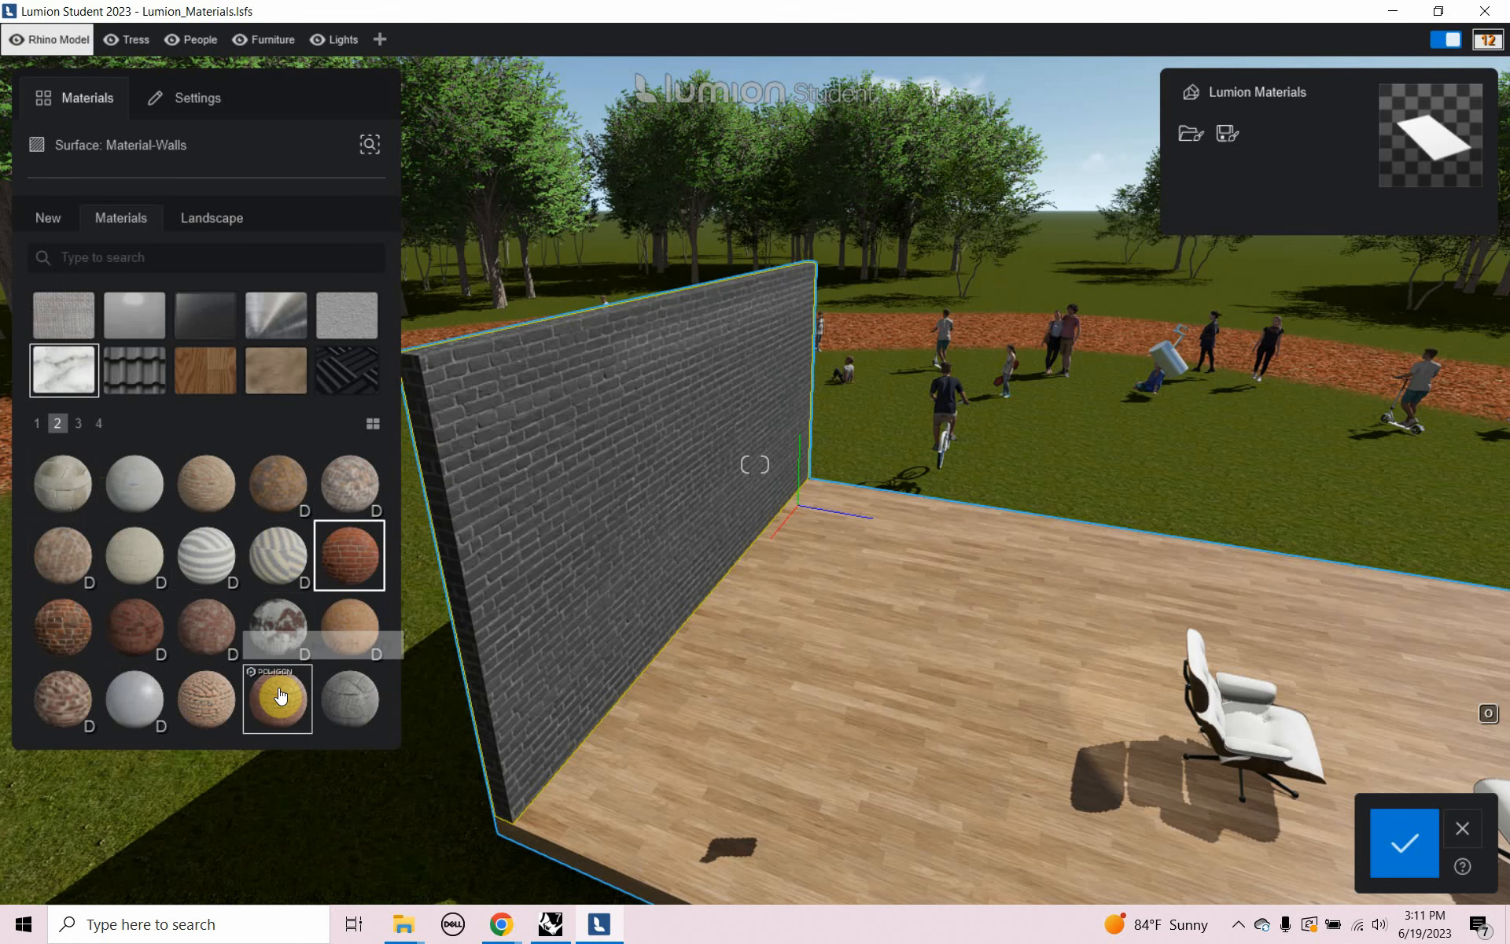
pyautogui.click(206, 694)
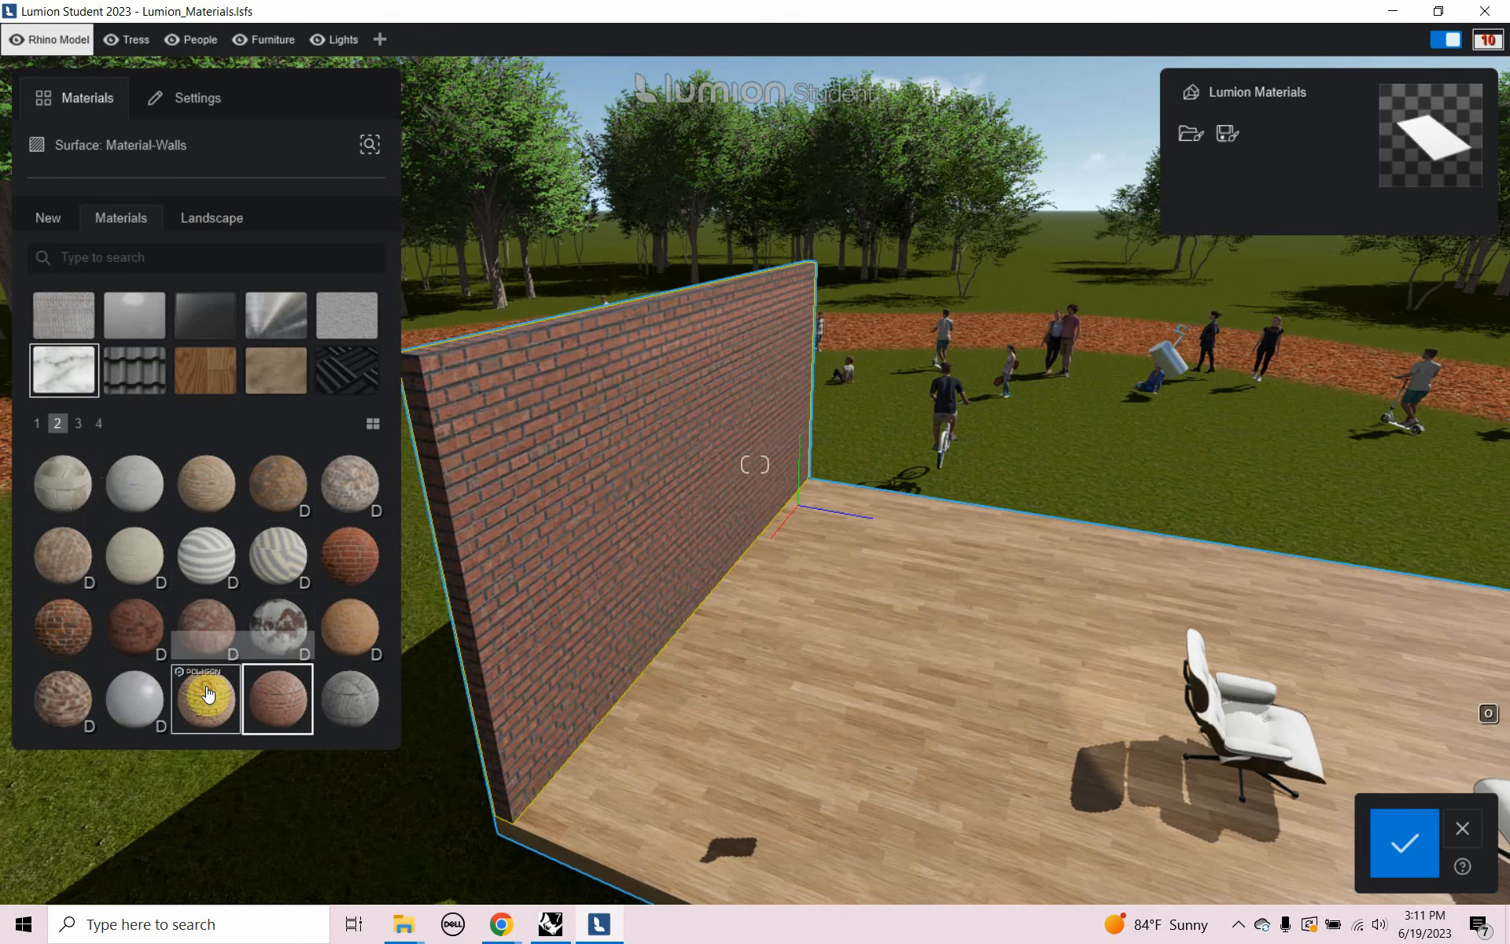
pyautogui.click(89, 697)
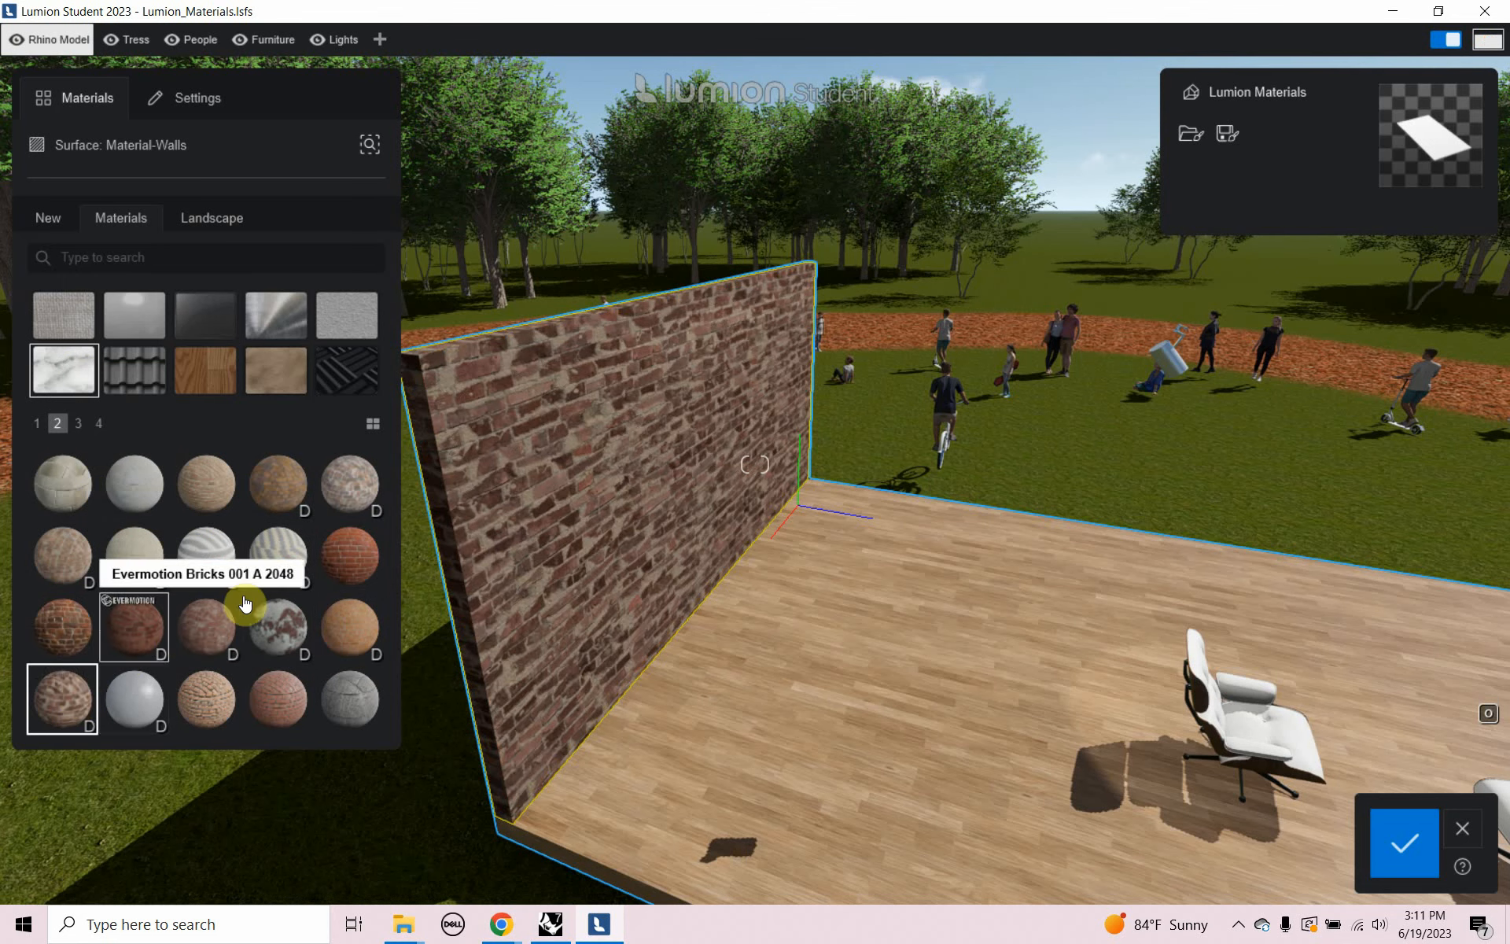
pyautogui.click(342, 634)
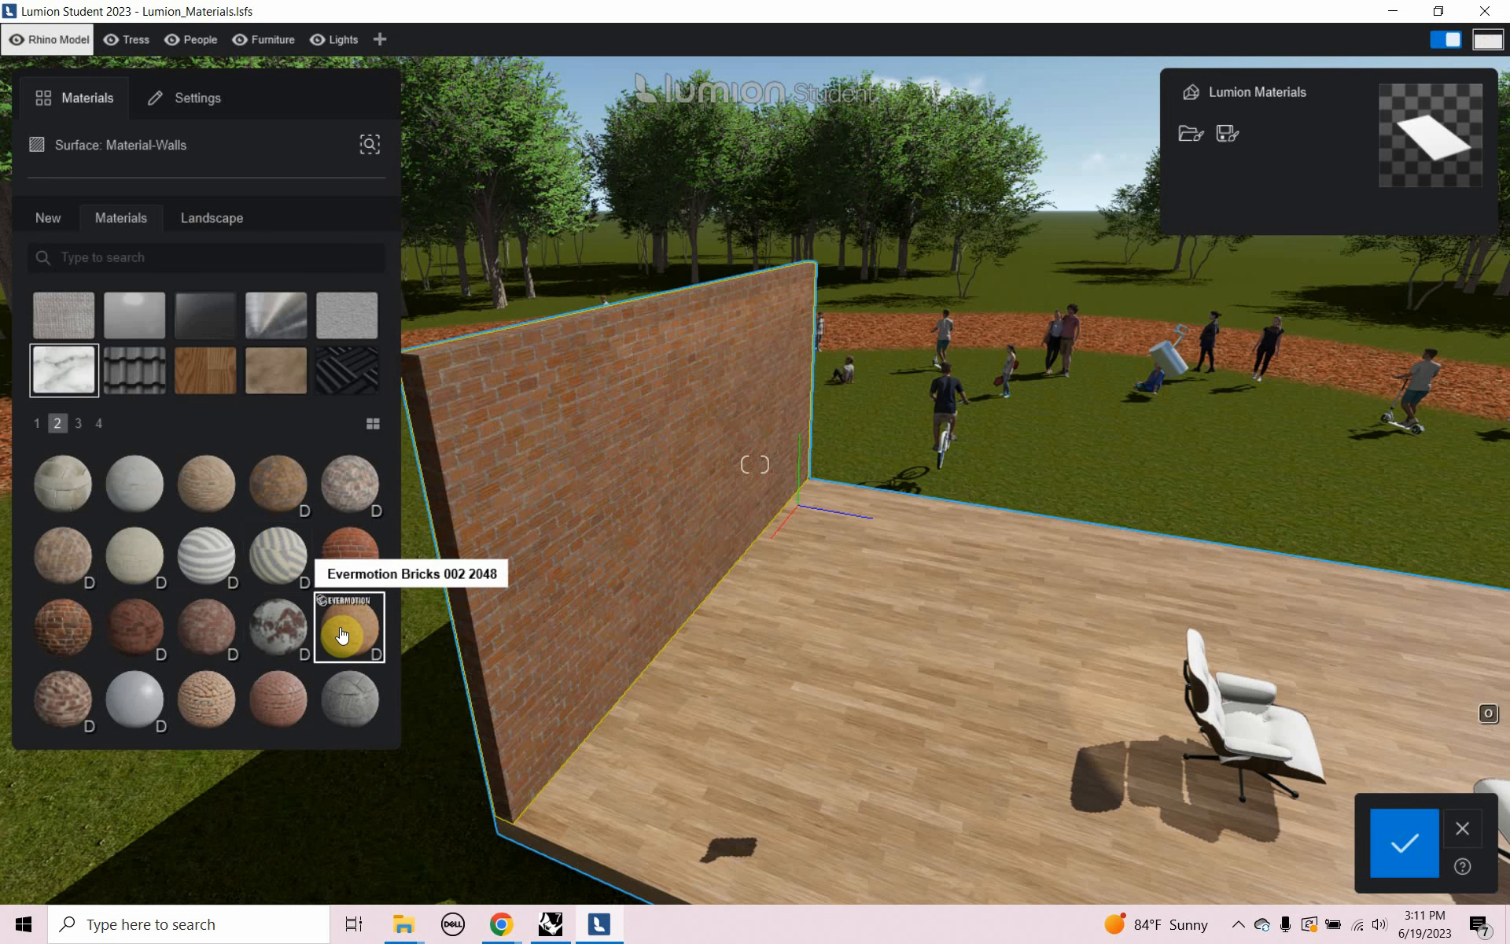
# Switch to Chrome's ambientCG page and search its materials for "brick"
pyautogui.moveTo(501, 924)
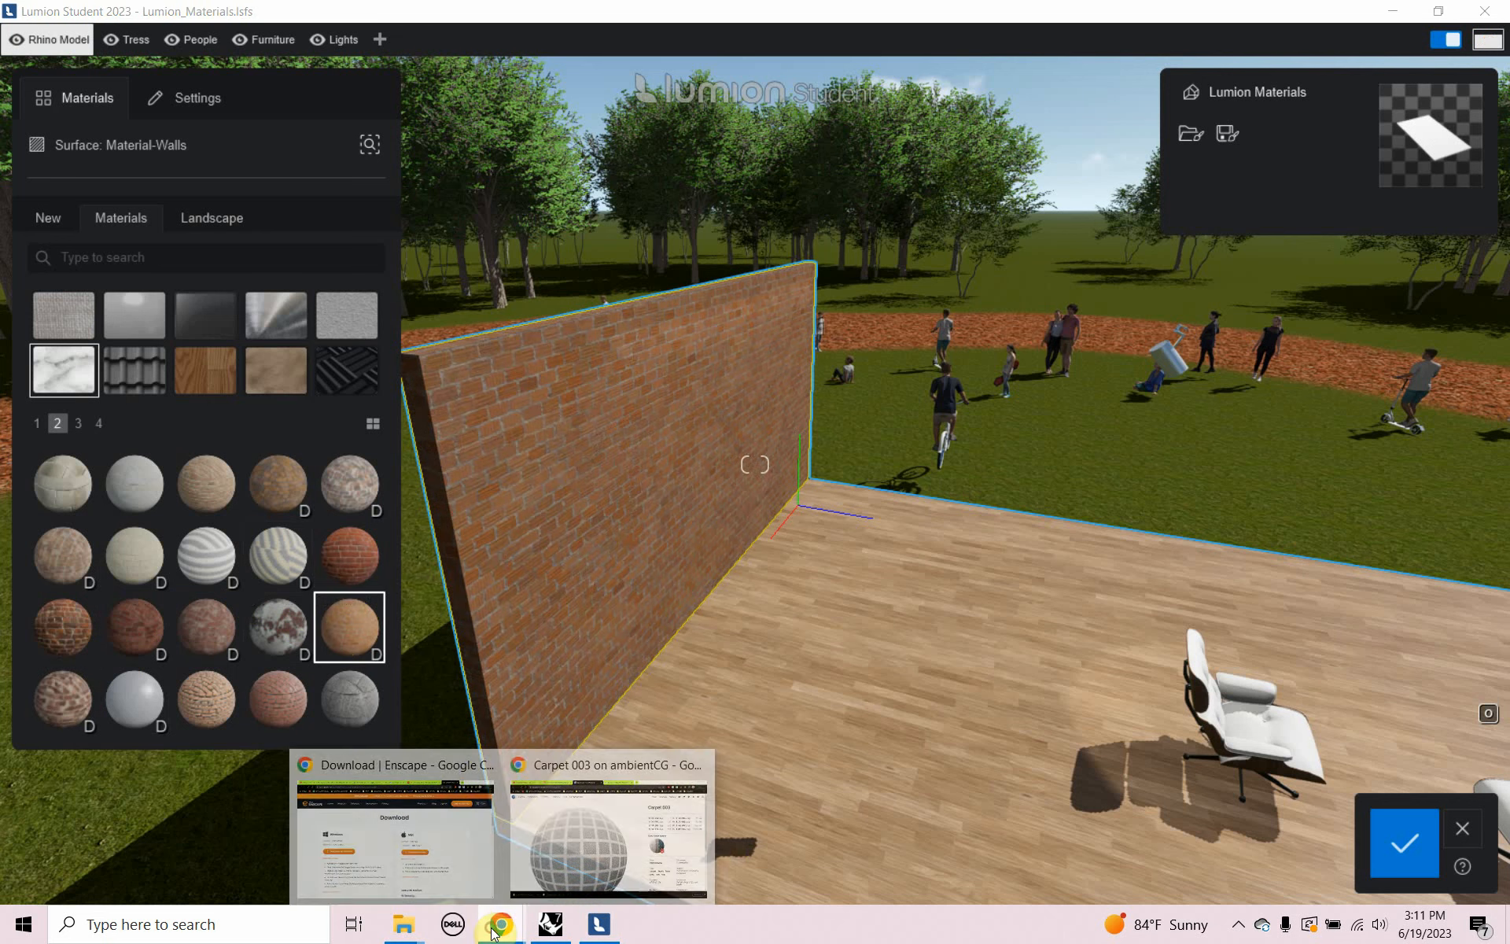
pyautogui.click(526, 779)
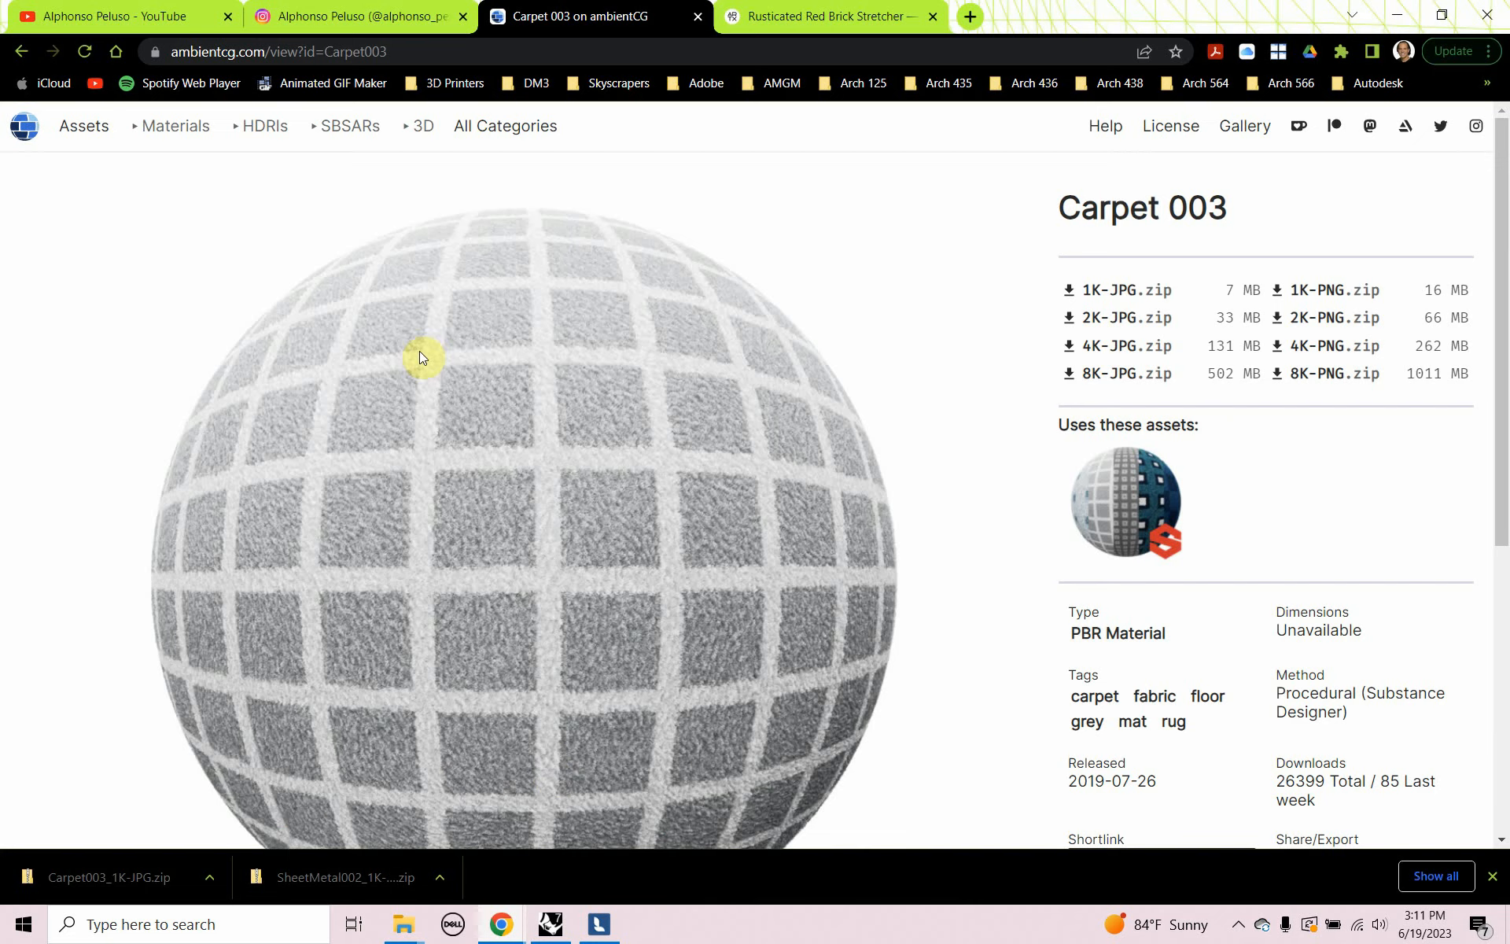
pyautogui.click(153, 133)
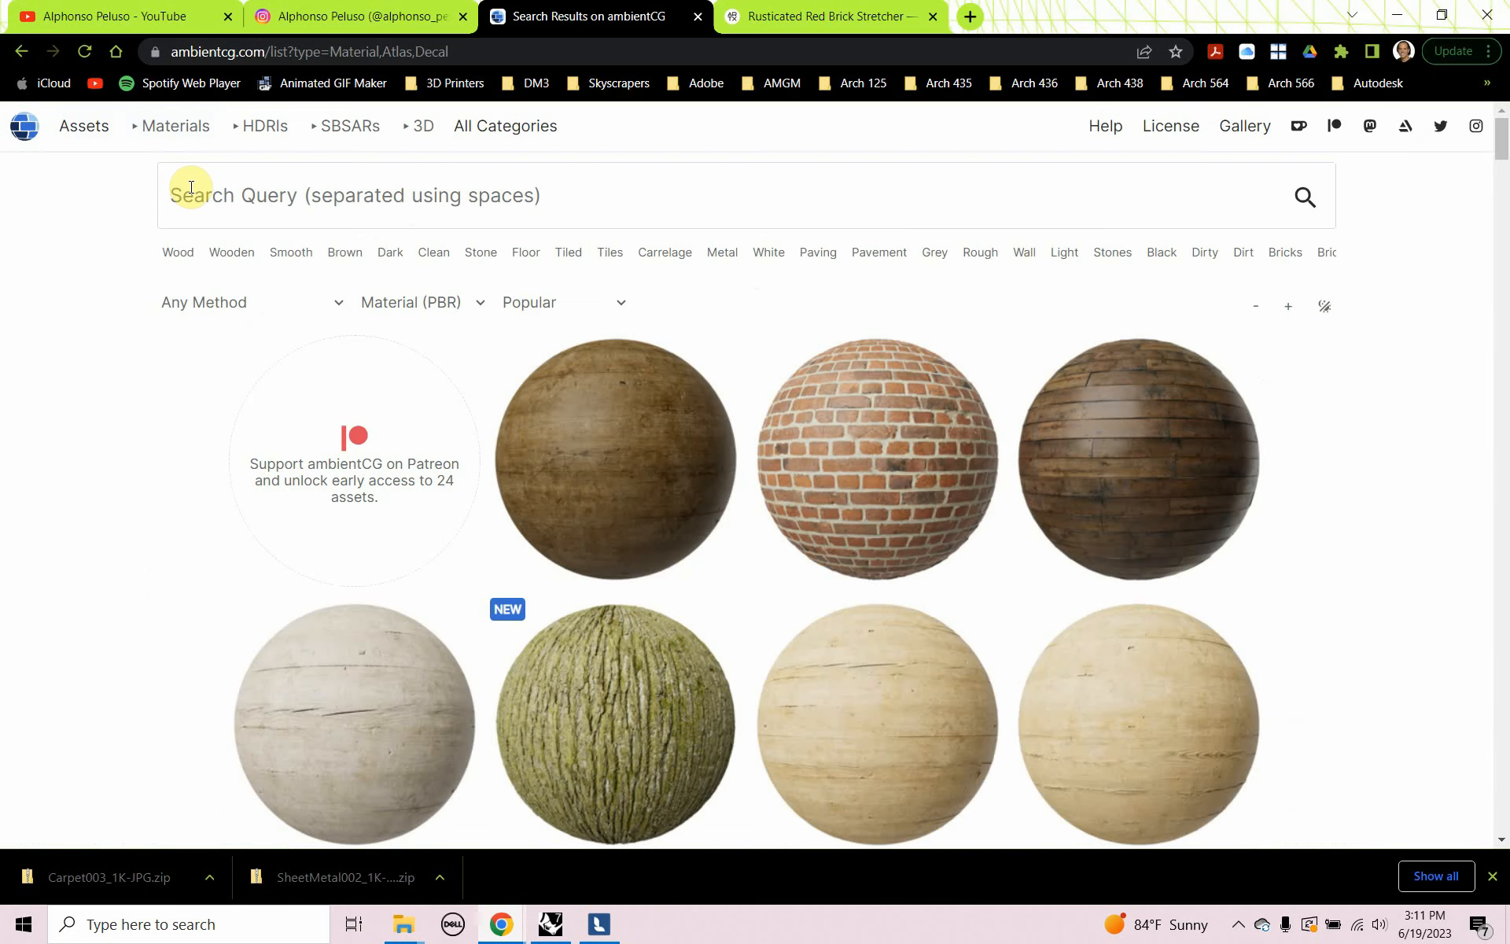
pyautogui.click(192, 188)
pyautogui.write('brick')
pyautogui.press('Return')
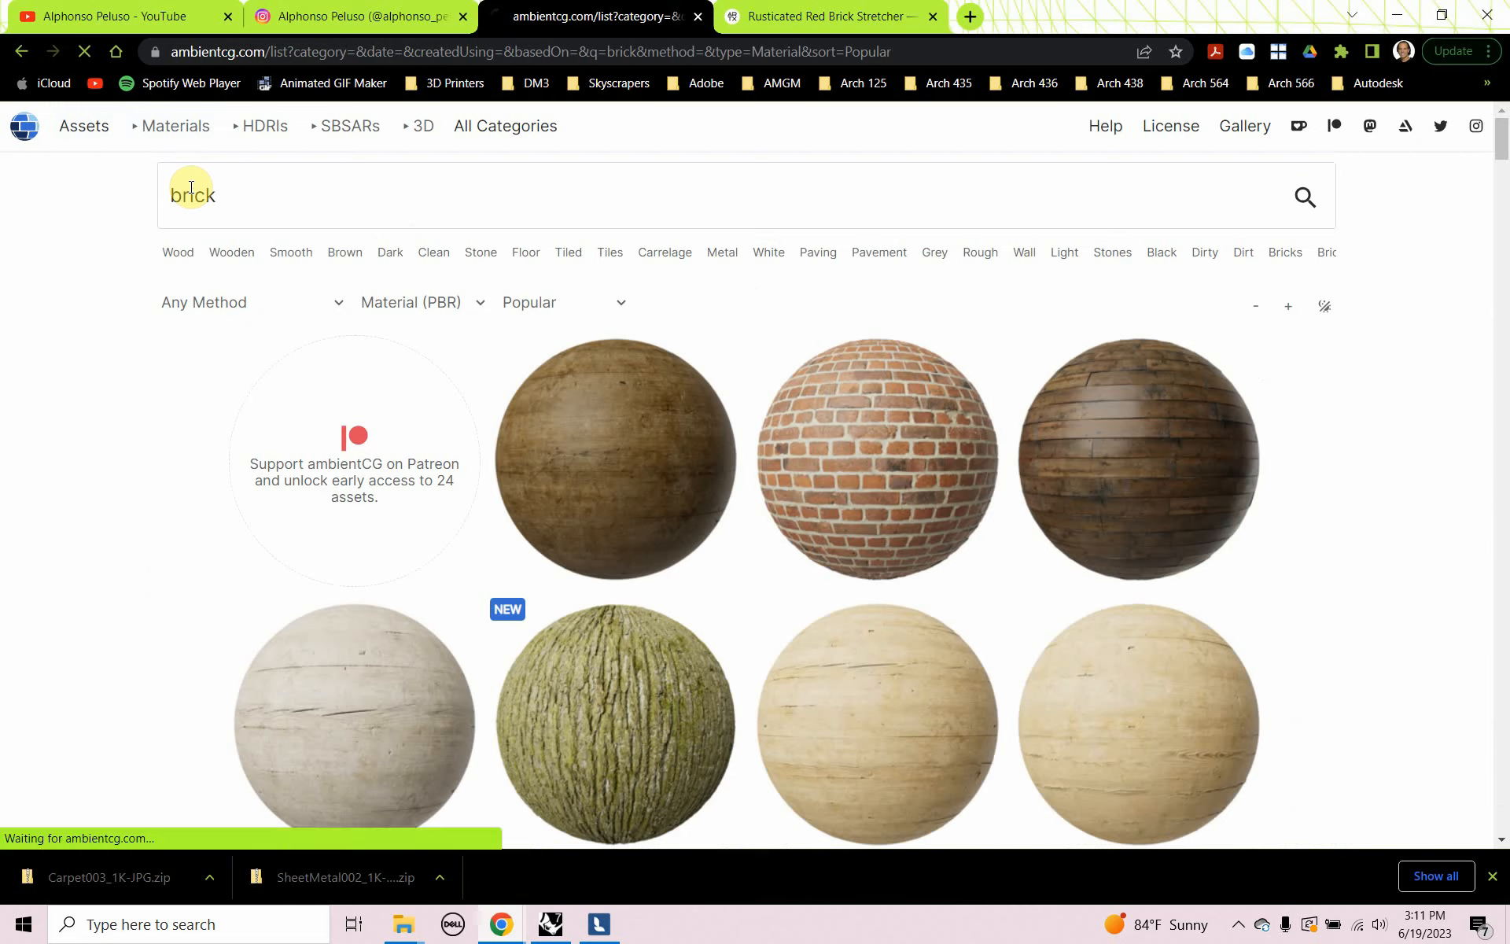
# Browse the brick search results and open the orange-red Bricks 025 material
pyautogui.scroll(-1, 865, 463)
pyautogui.scroll(-12, 865, 462)
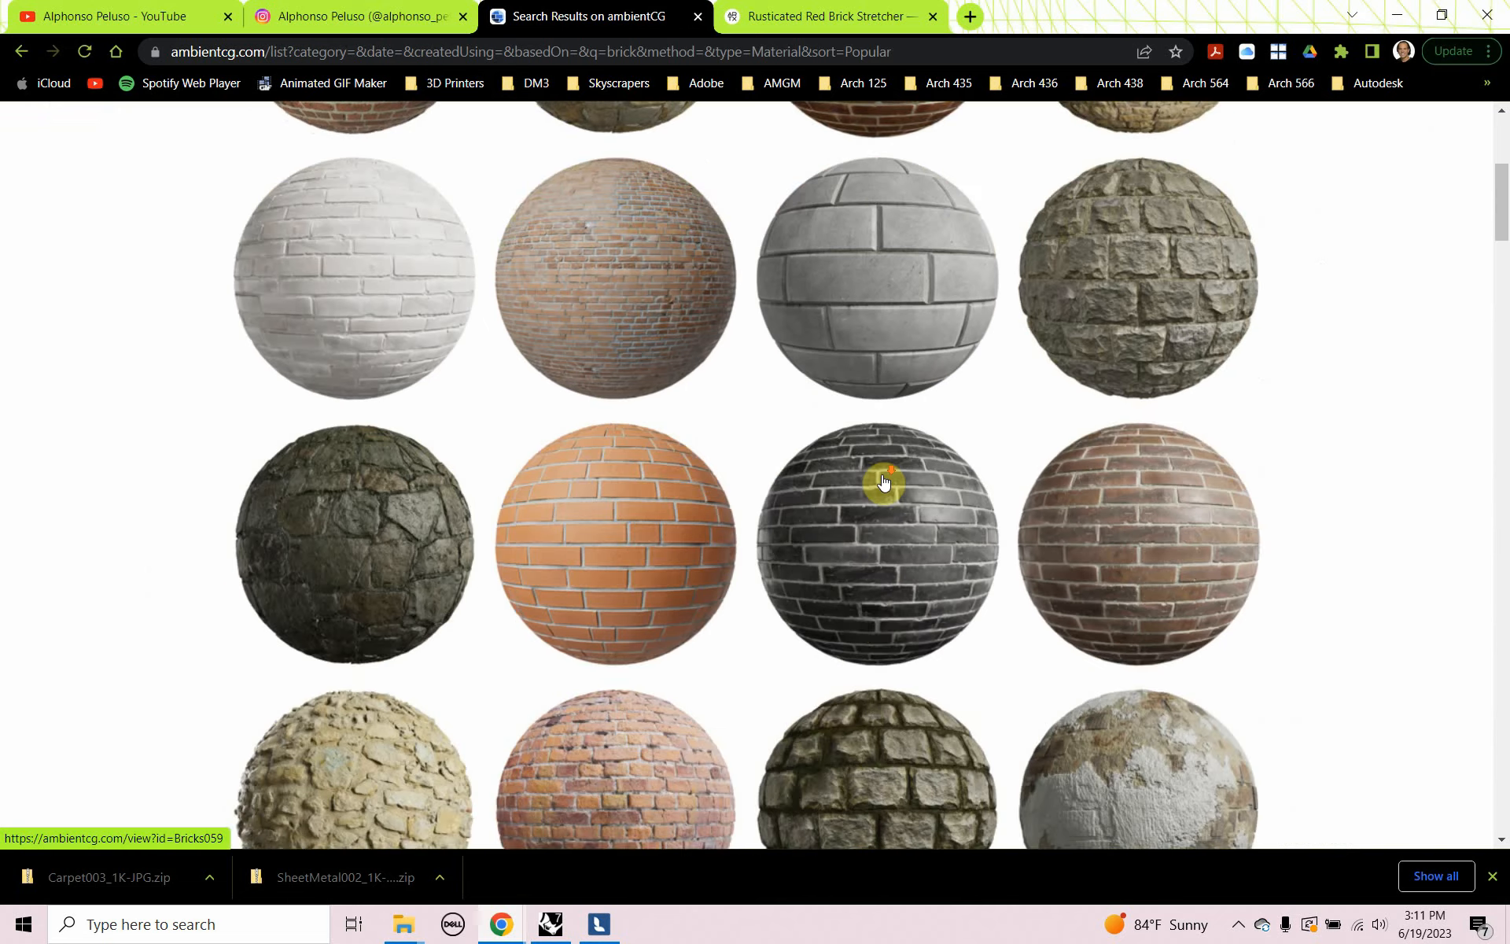
pyautogui.scroll(-20, 884, 483)
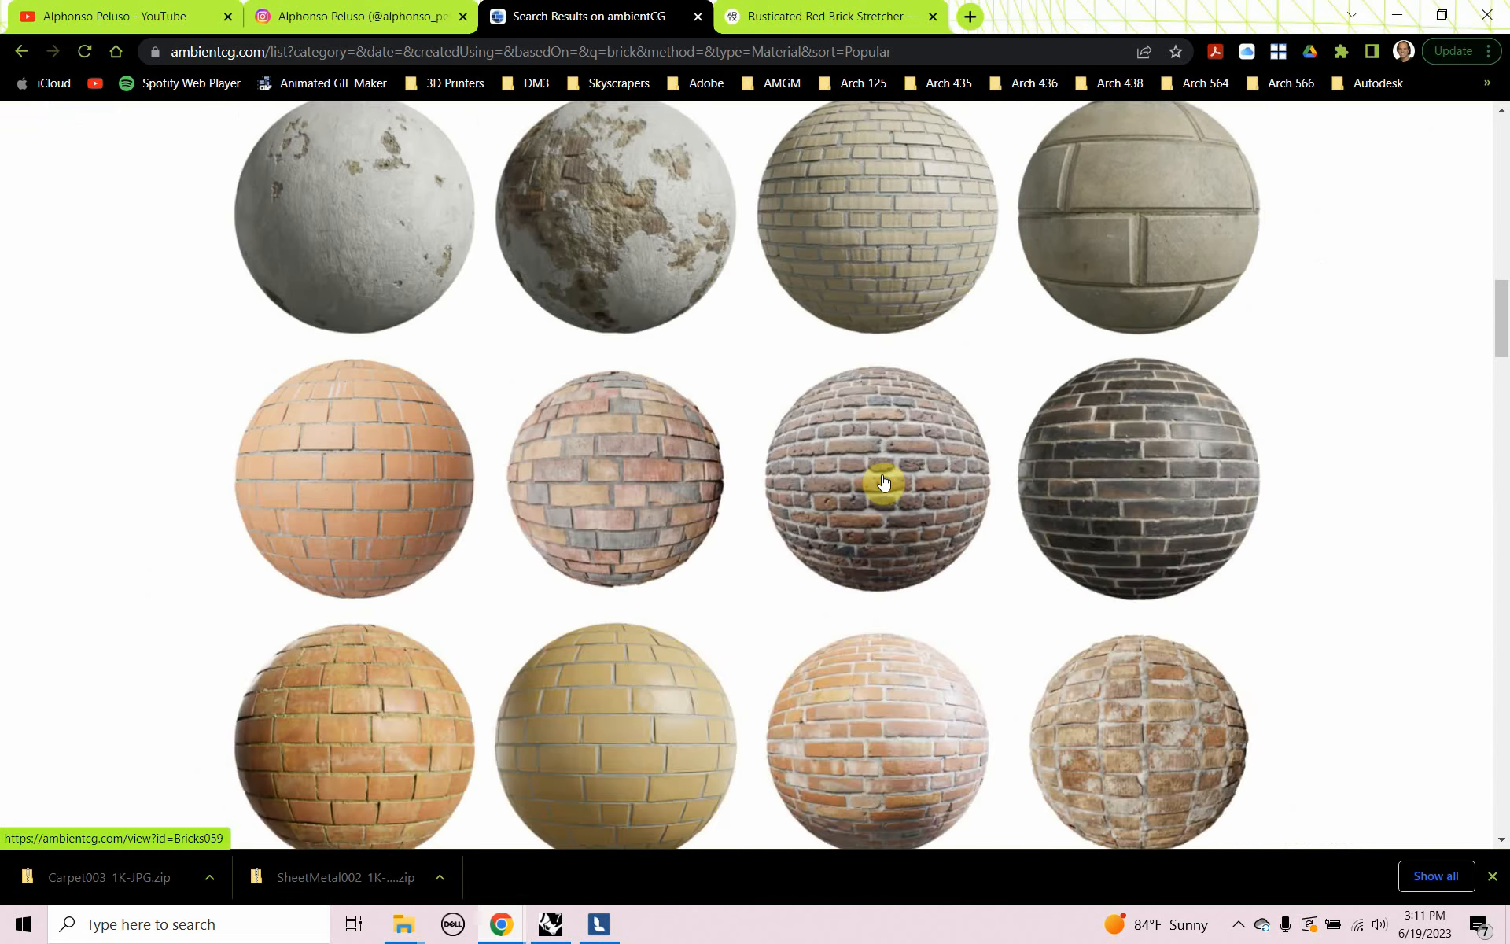
pyautogui.scroll(-3, 884, 482)
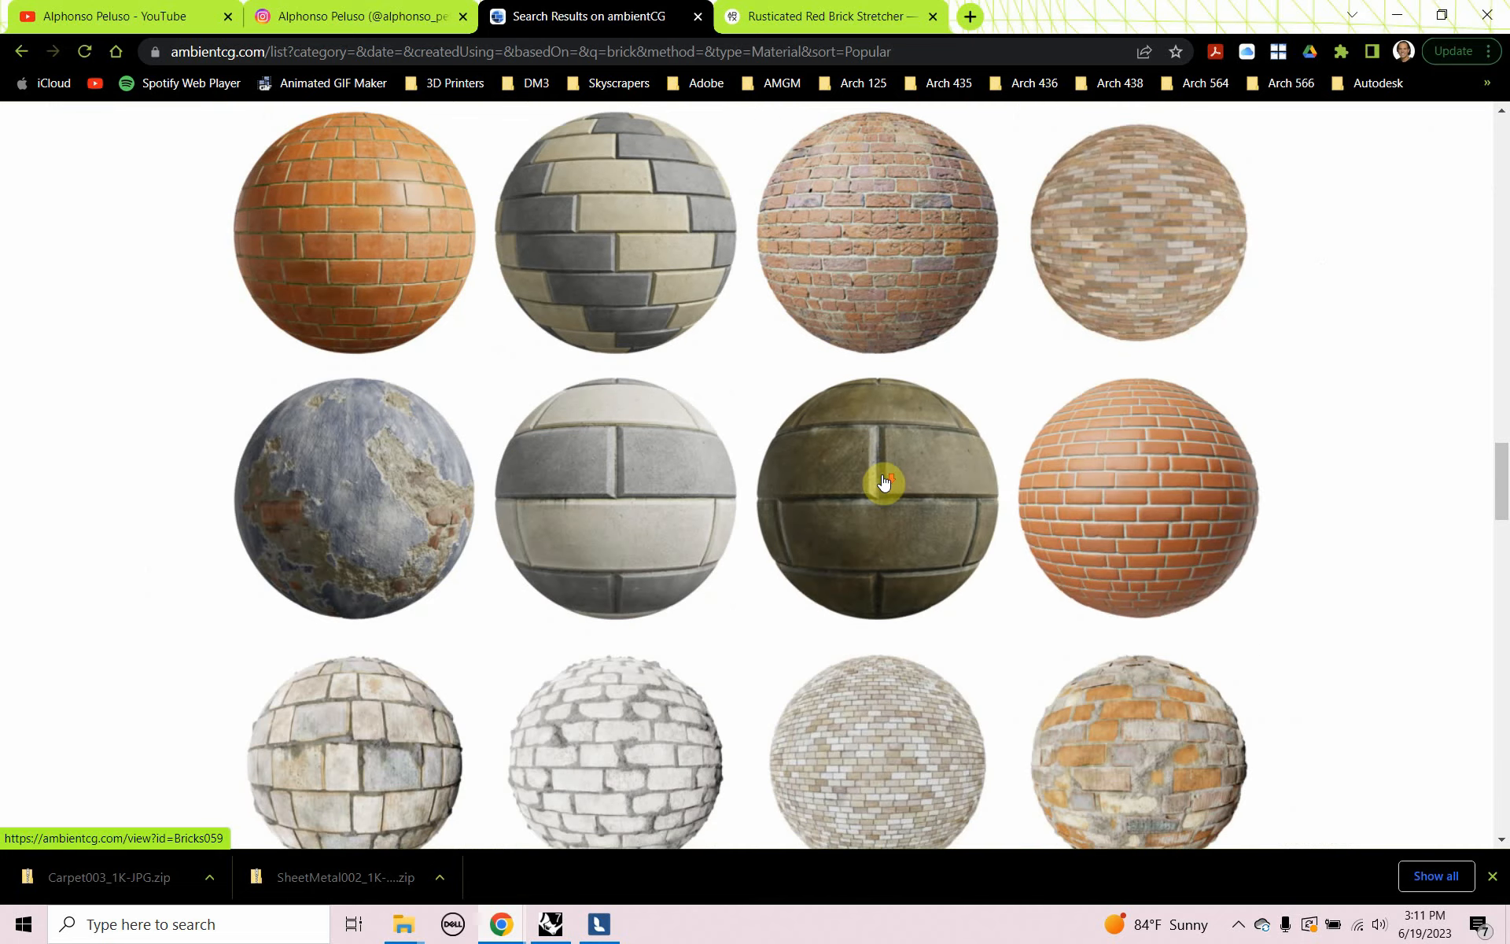
pyautogui.click(1101, 495)
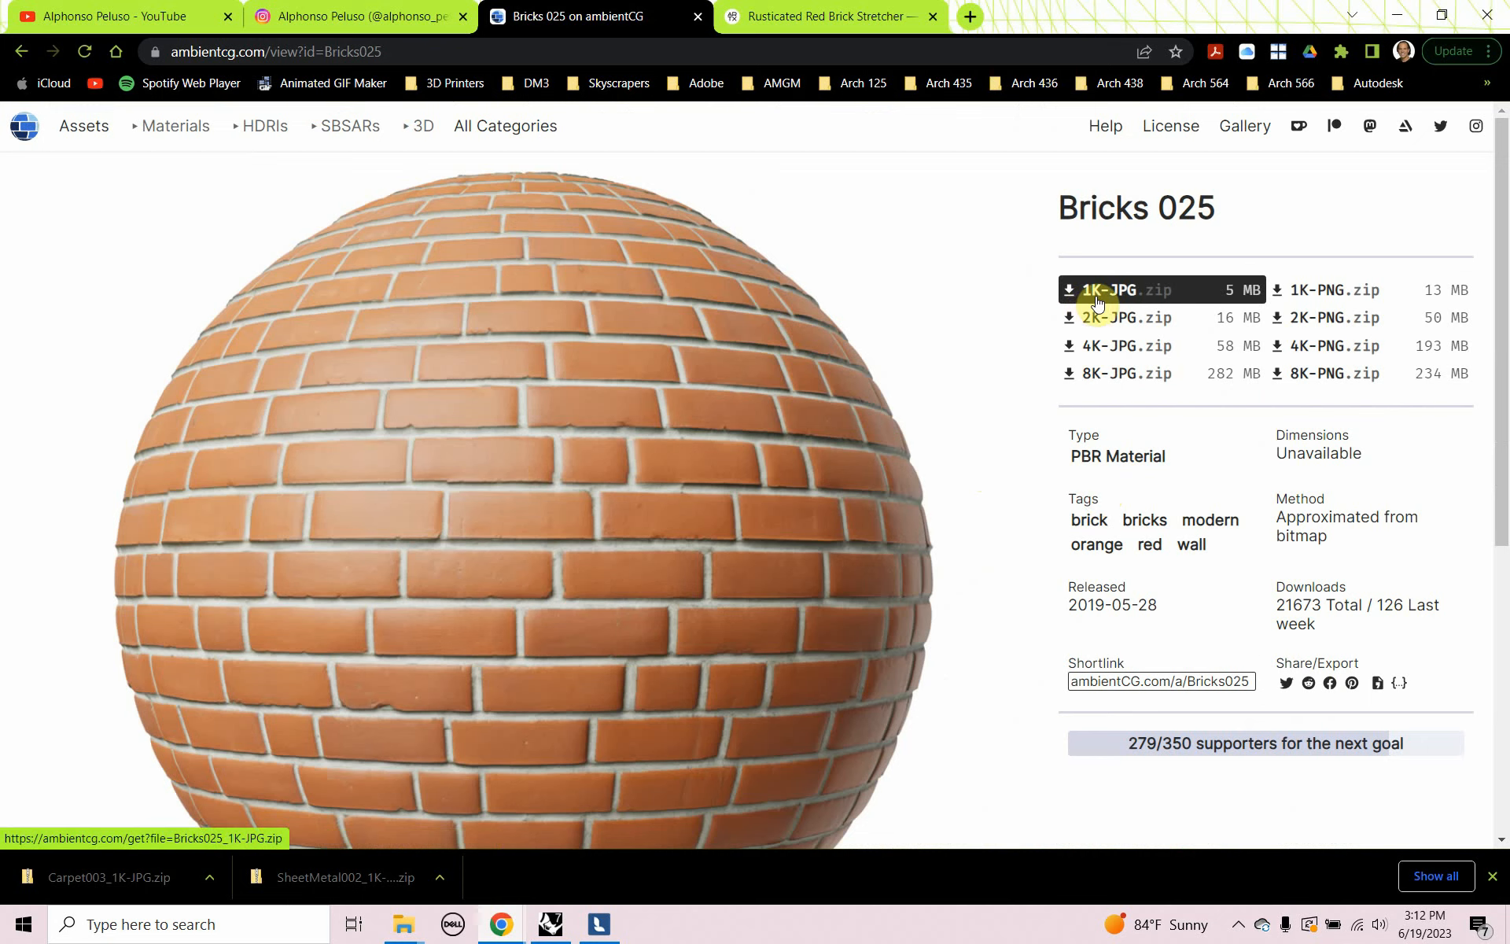
# Download the Bricks 025 1K-JPG zip into the Lumion_Materials project's Materials folder and show it in File Explorer
pyautogui.click(1069, 294)
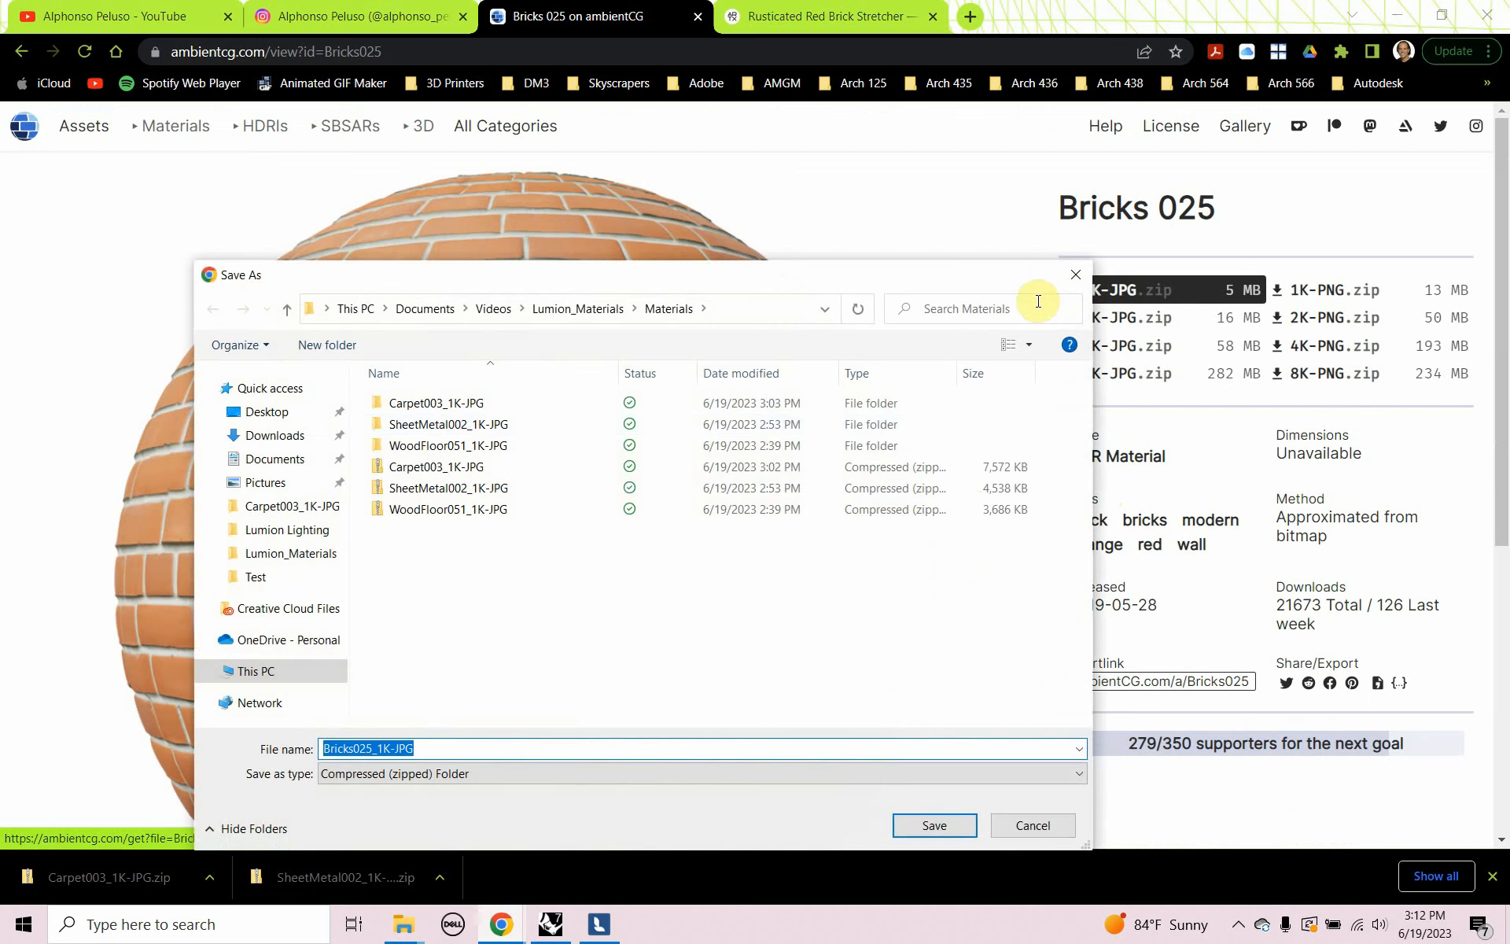
pyautogui.click(916, 825)
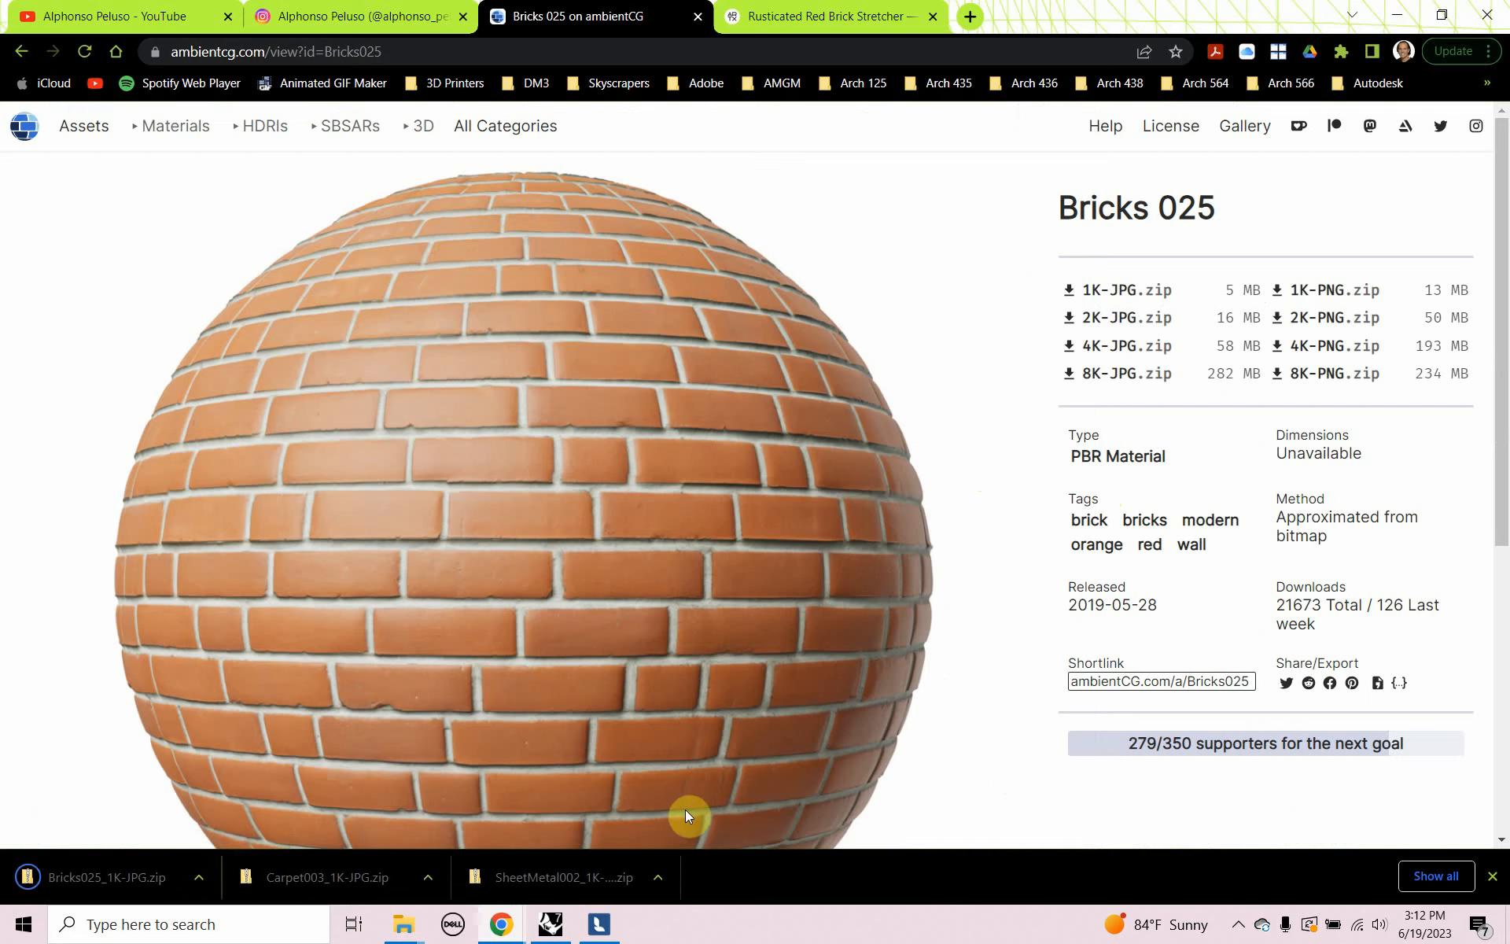
pyautogui.click(201, 881)
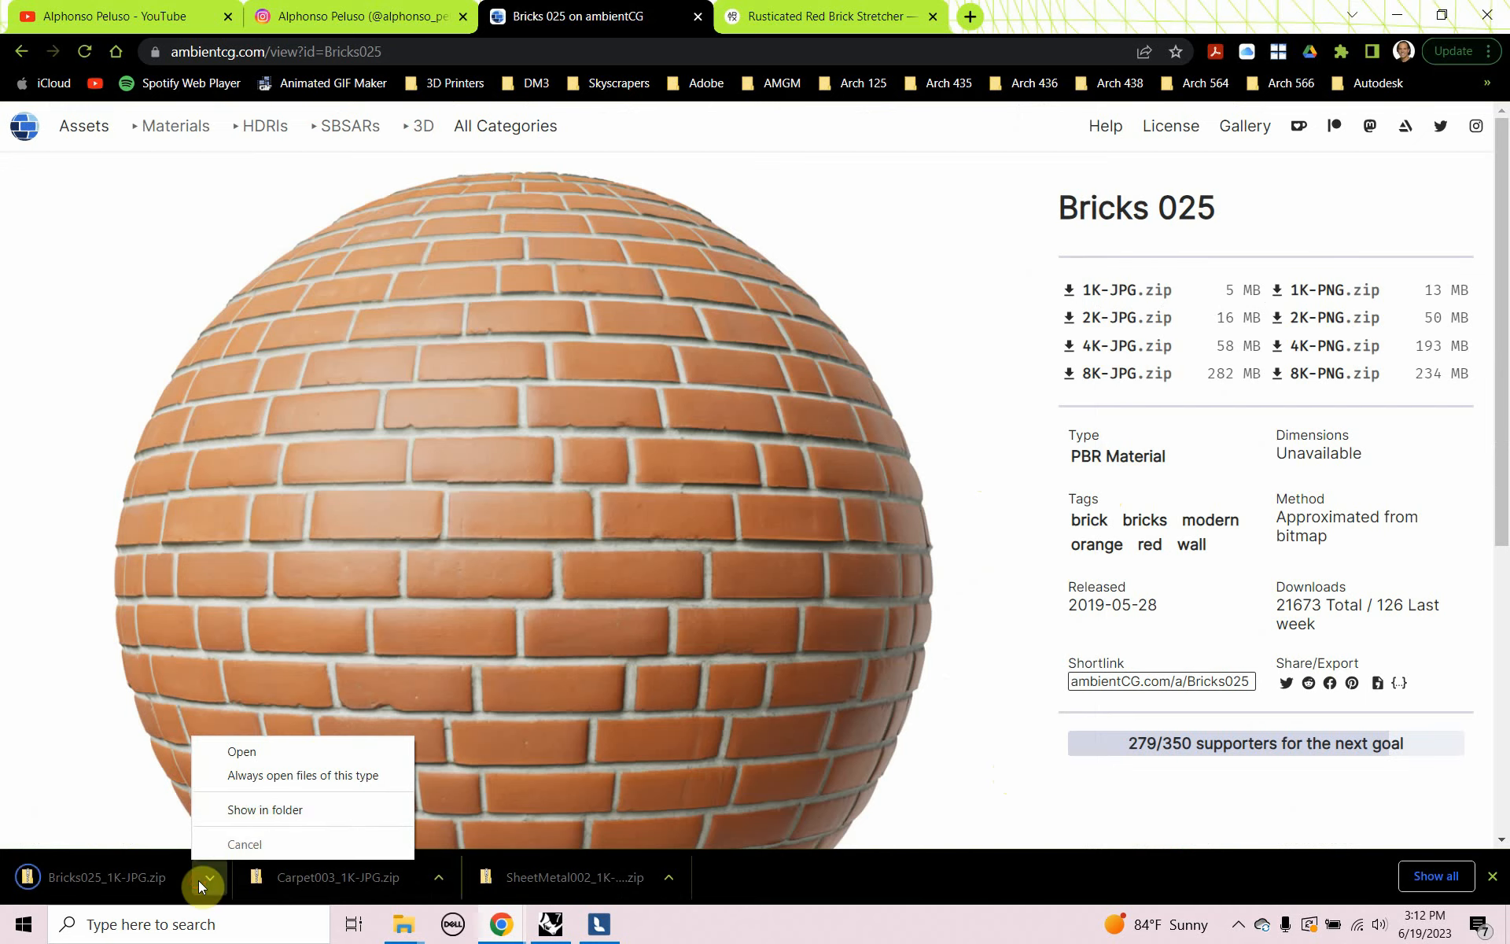
pyautogui.click(240, 814)
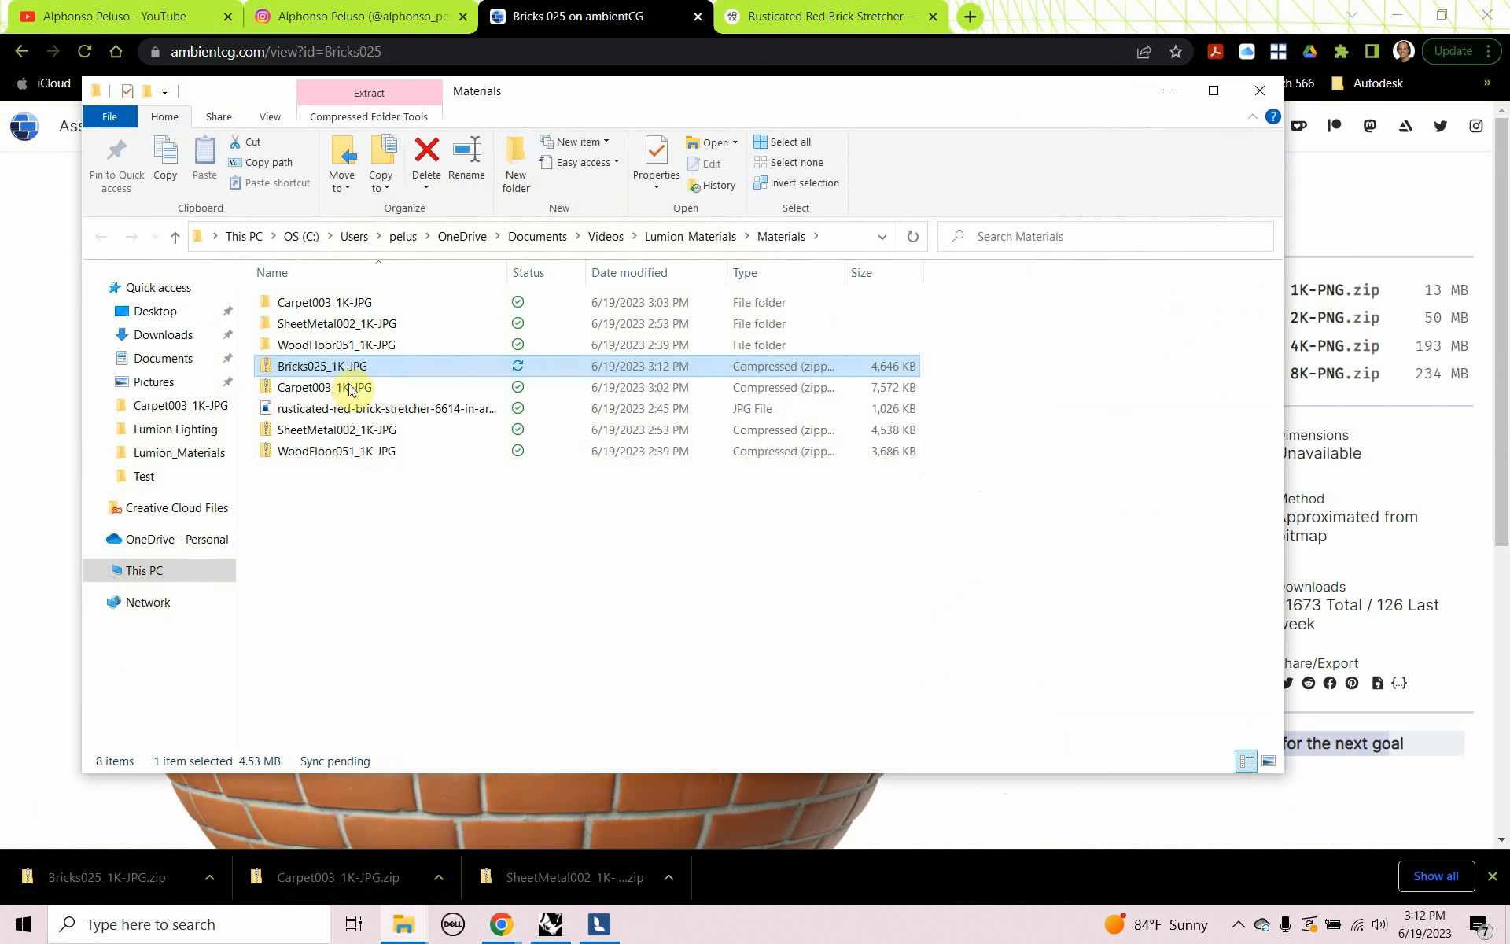
# Extract the Bricks025_1K-JPG zip into its own folder inside Materials
pyautogui.rightClick(317, 363)
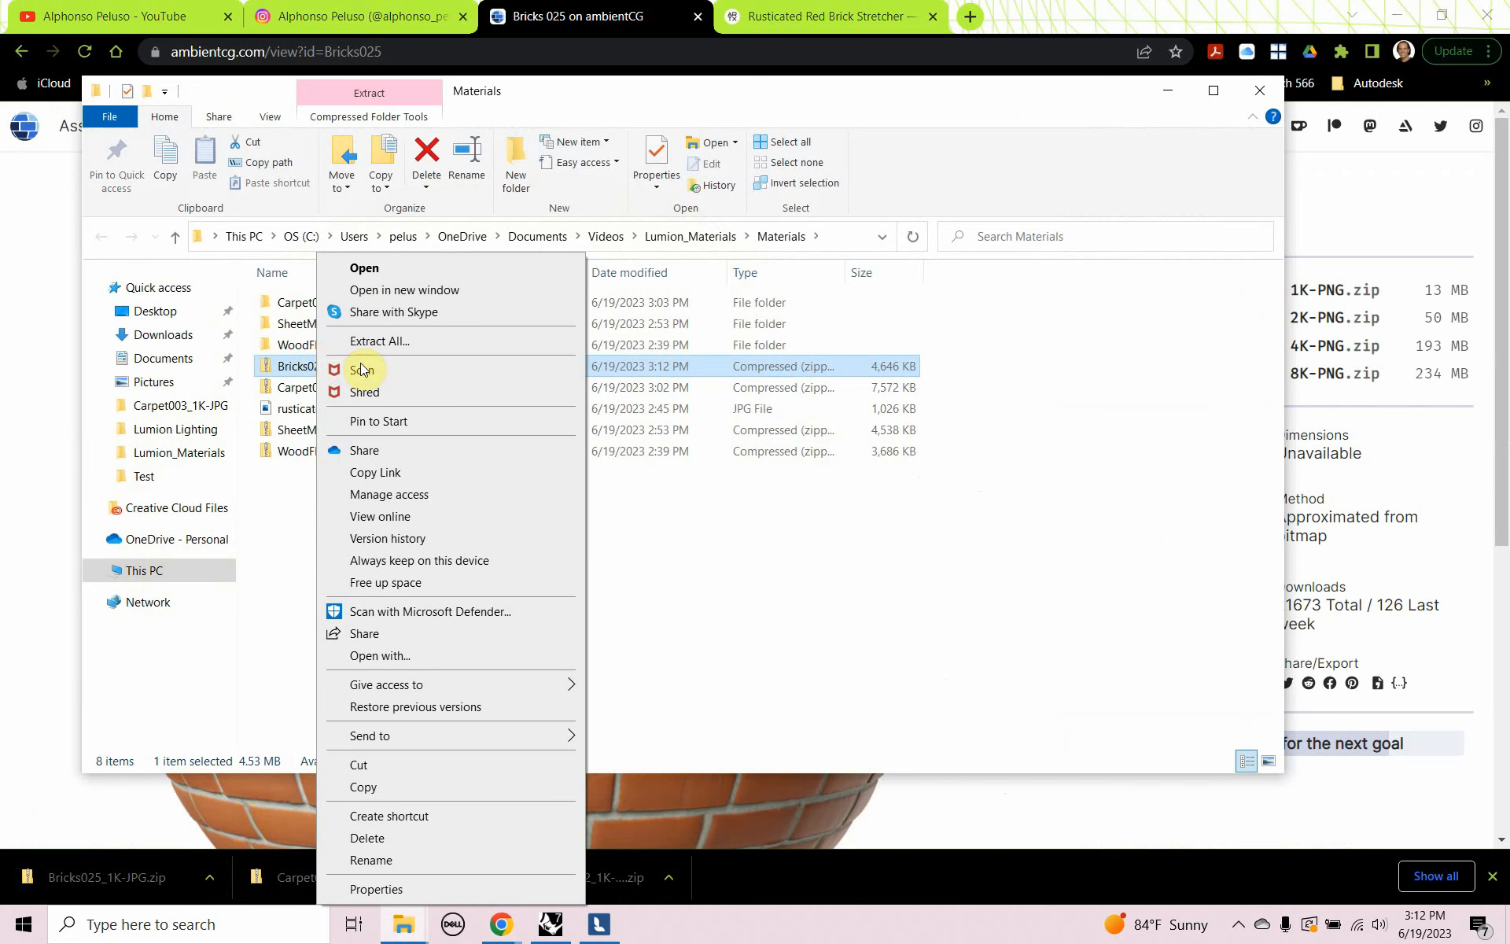
pyautogui.click(377, 342)
pyautogui.click(889, 659)
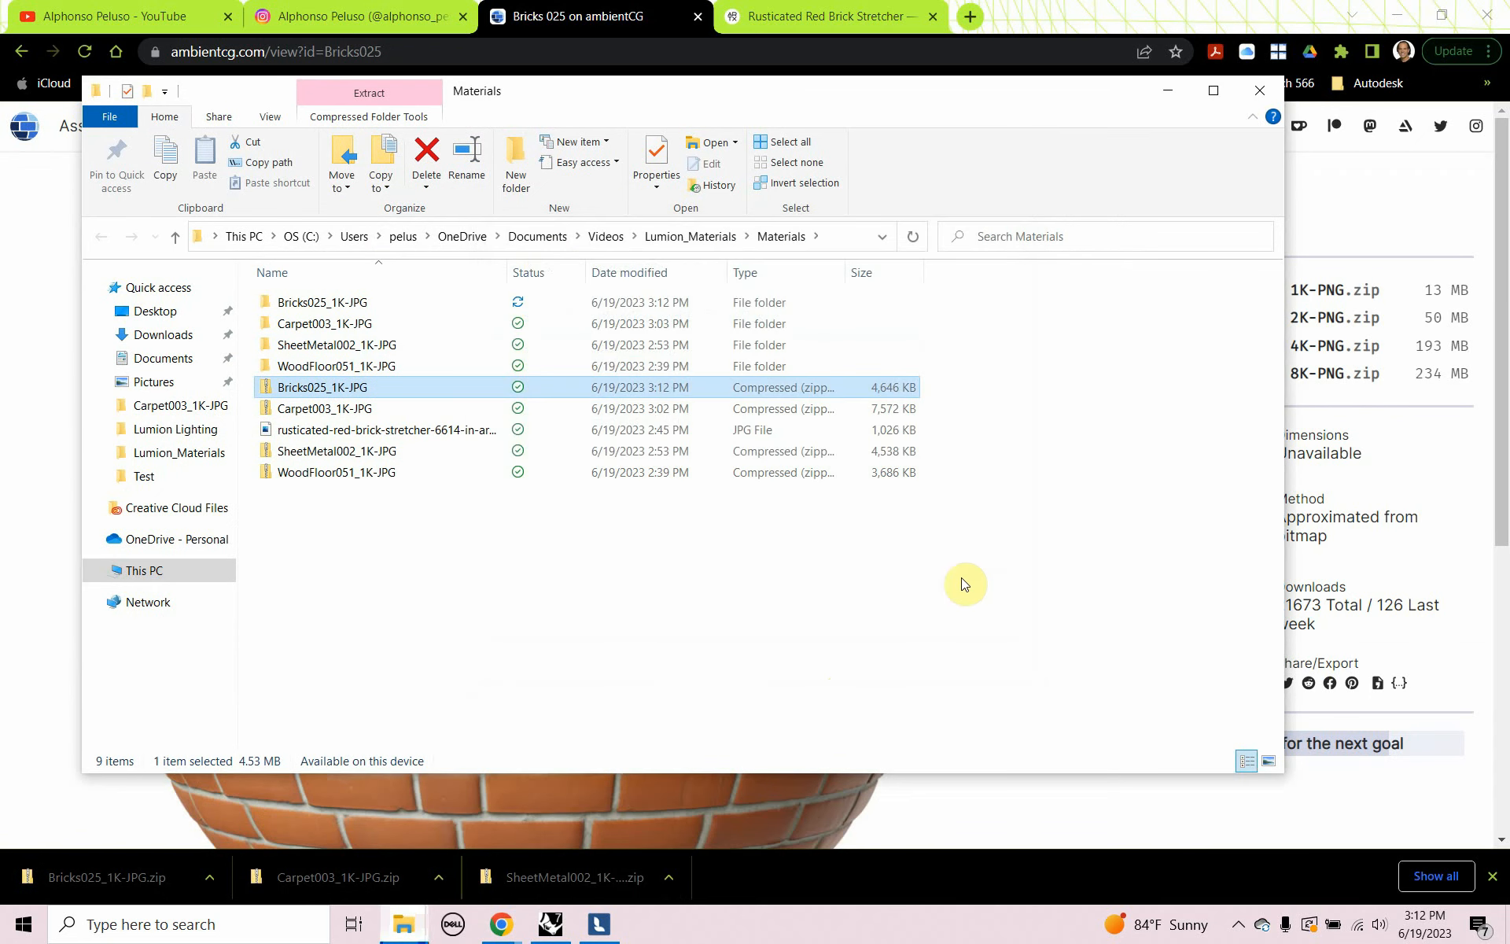
# Open the extracted Bricks025_1K-JPG folder and examine the brick pattern in the Bricks025_1K_Color image
pyautogui.doubleClick(308, 306)
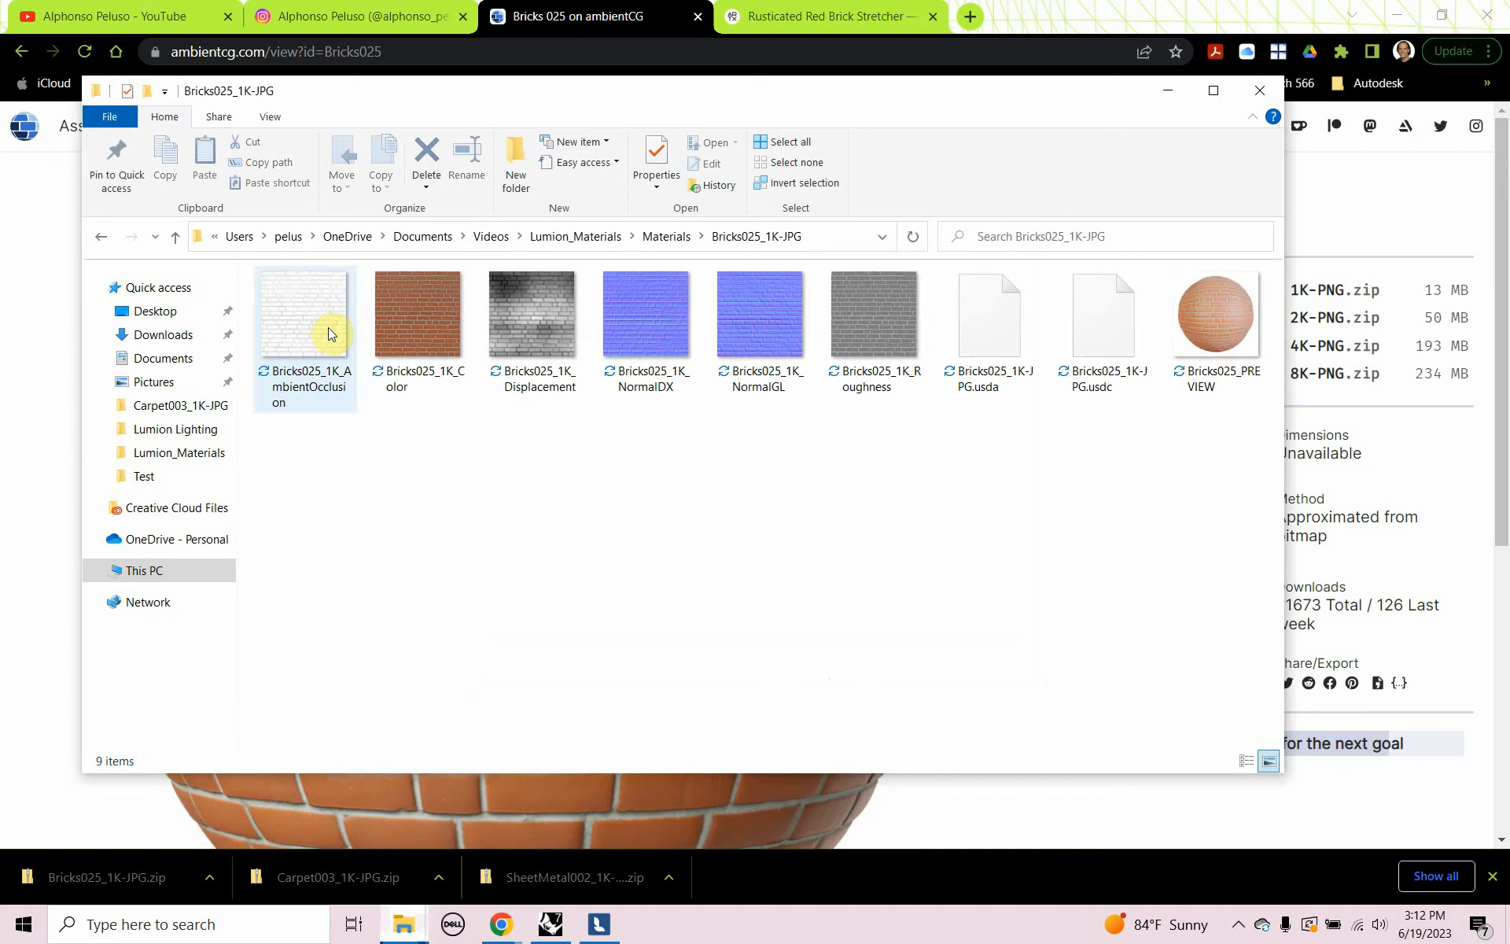
pyautogui.click(437, 319)
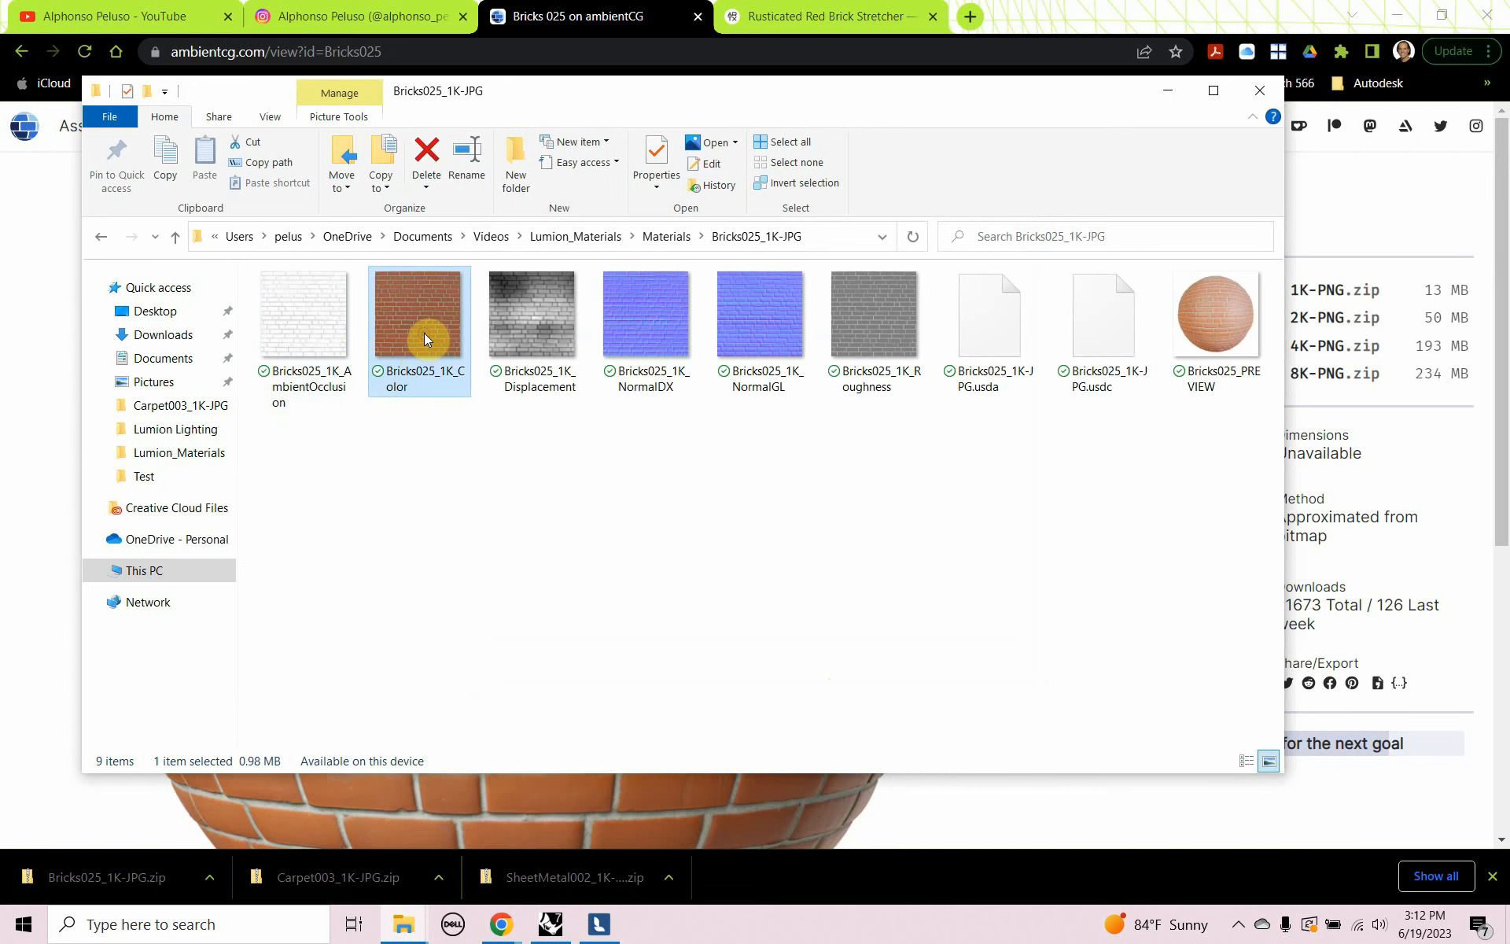
pyautogui.doubleClick(423, 334)
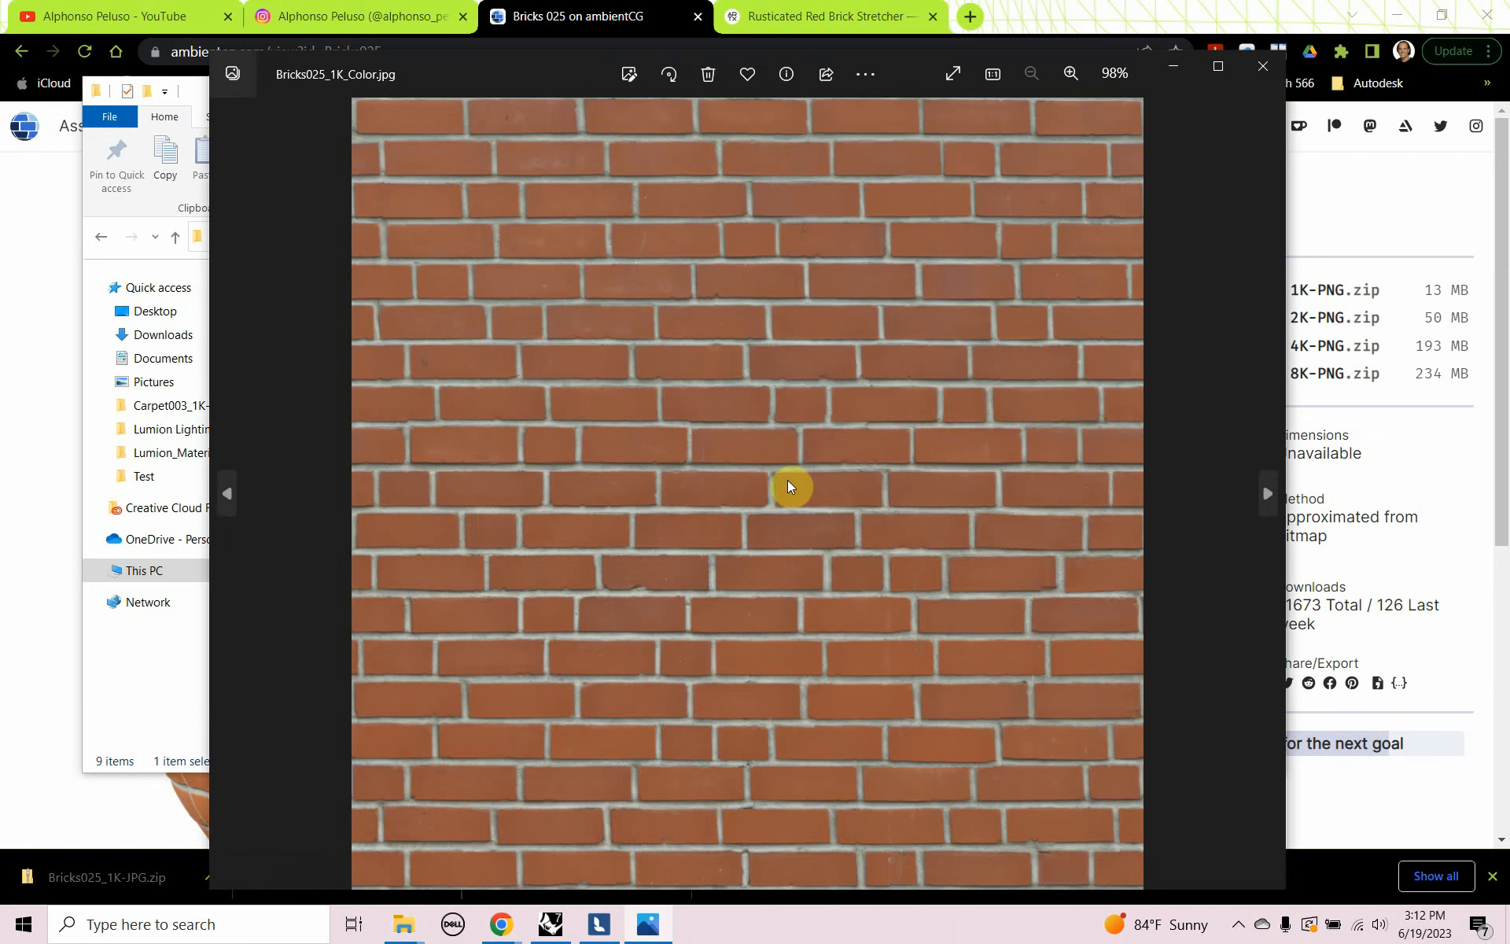
# Examine the Bricks025 Displacement, NormalDX and NormalGL images, comparing the two normal maps, and close the image viewer
pyautogui.click(1270, 497)
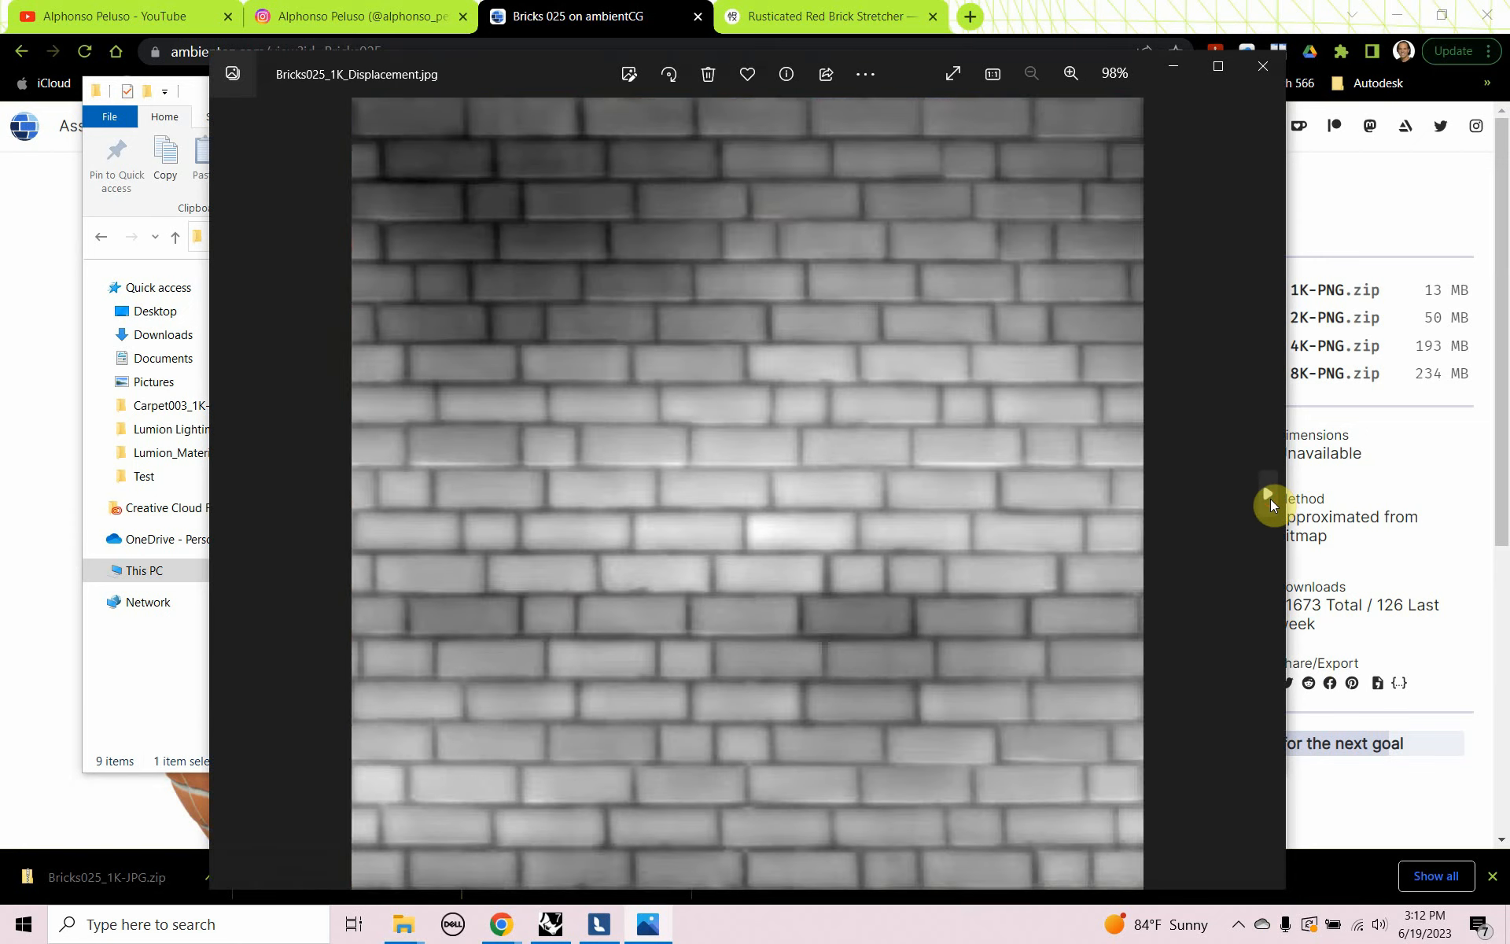
pyautogui.click(1269, 497)
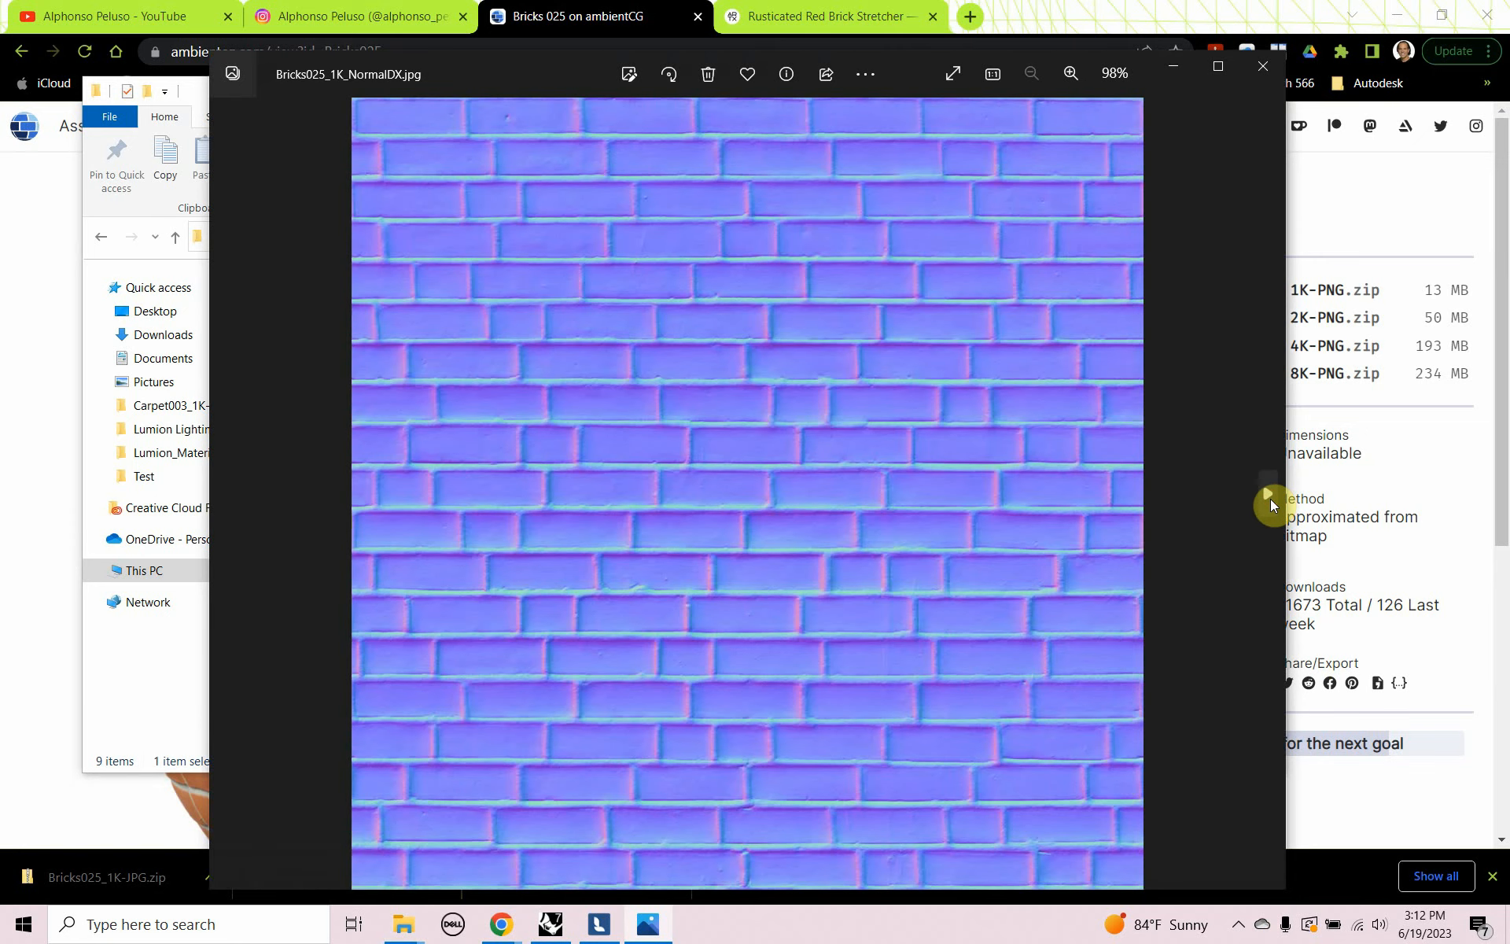
pyautogui.click(1272, 493)
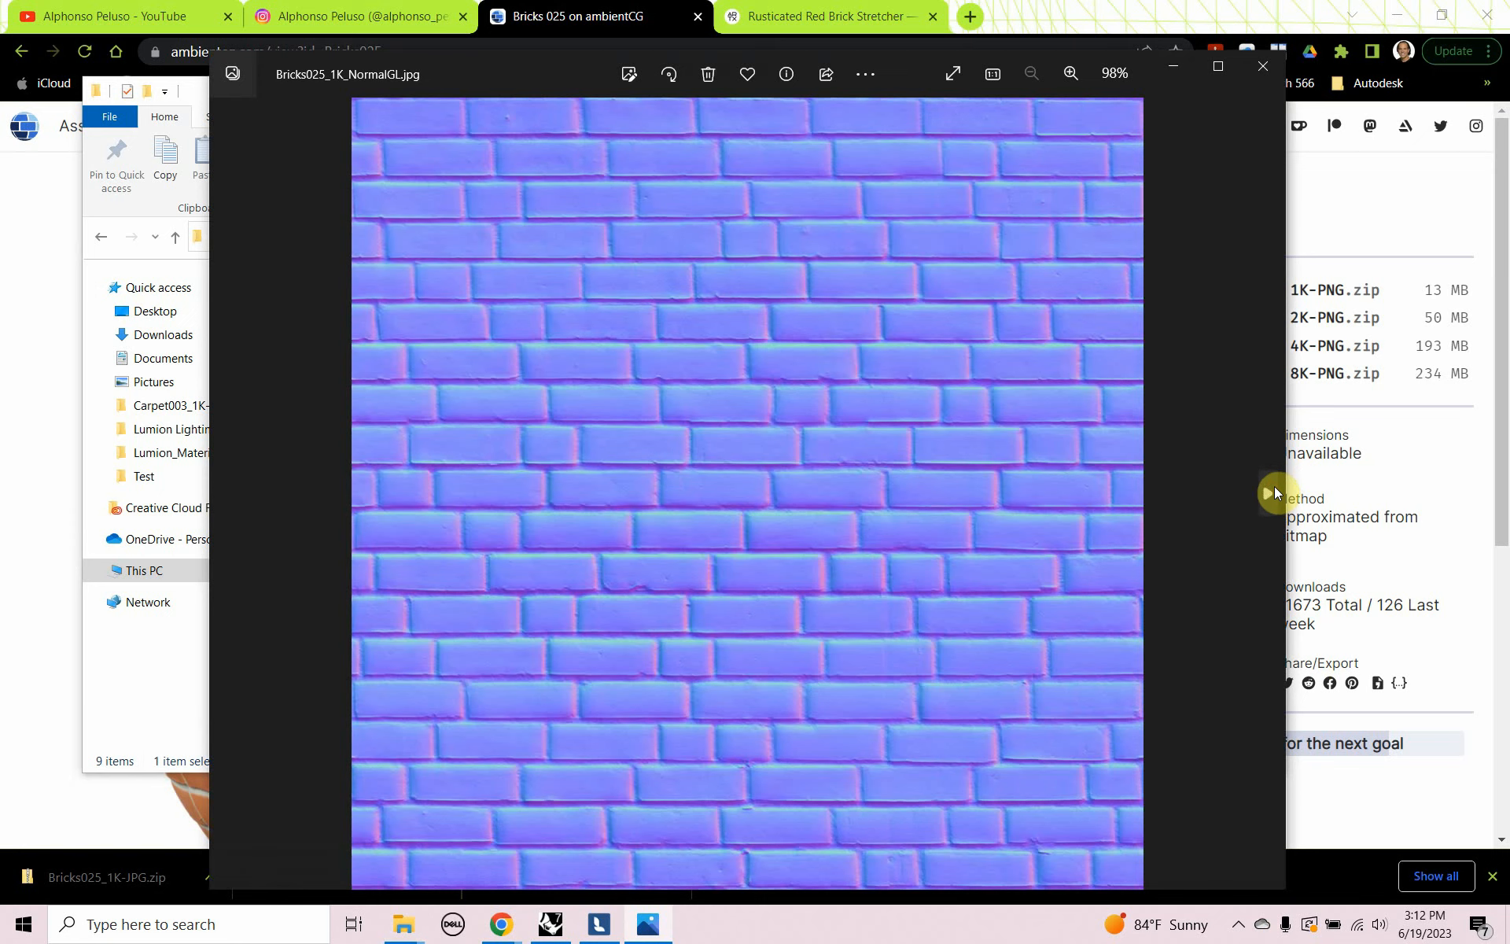
pyautogui.click(231, 497)
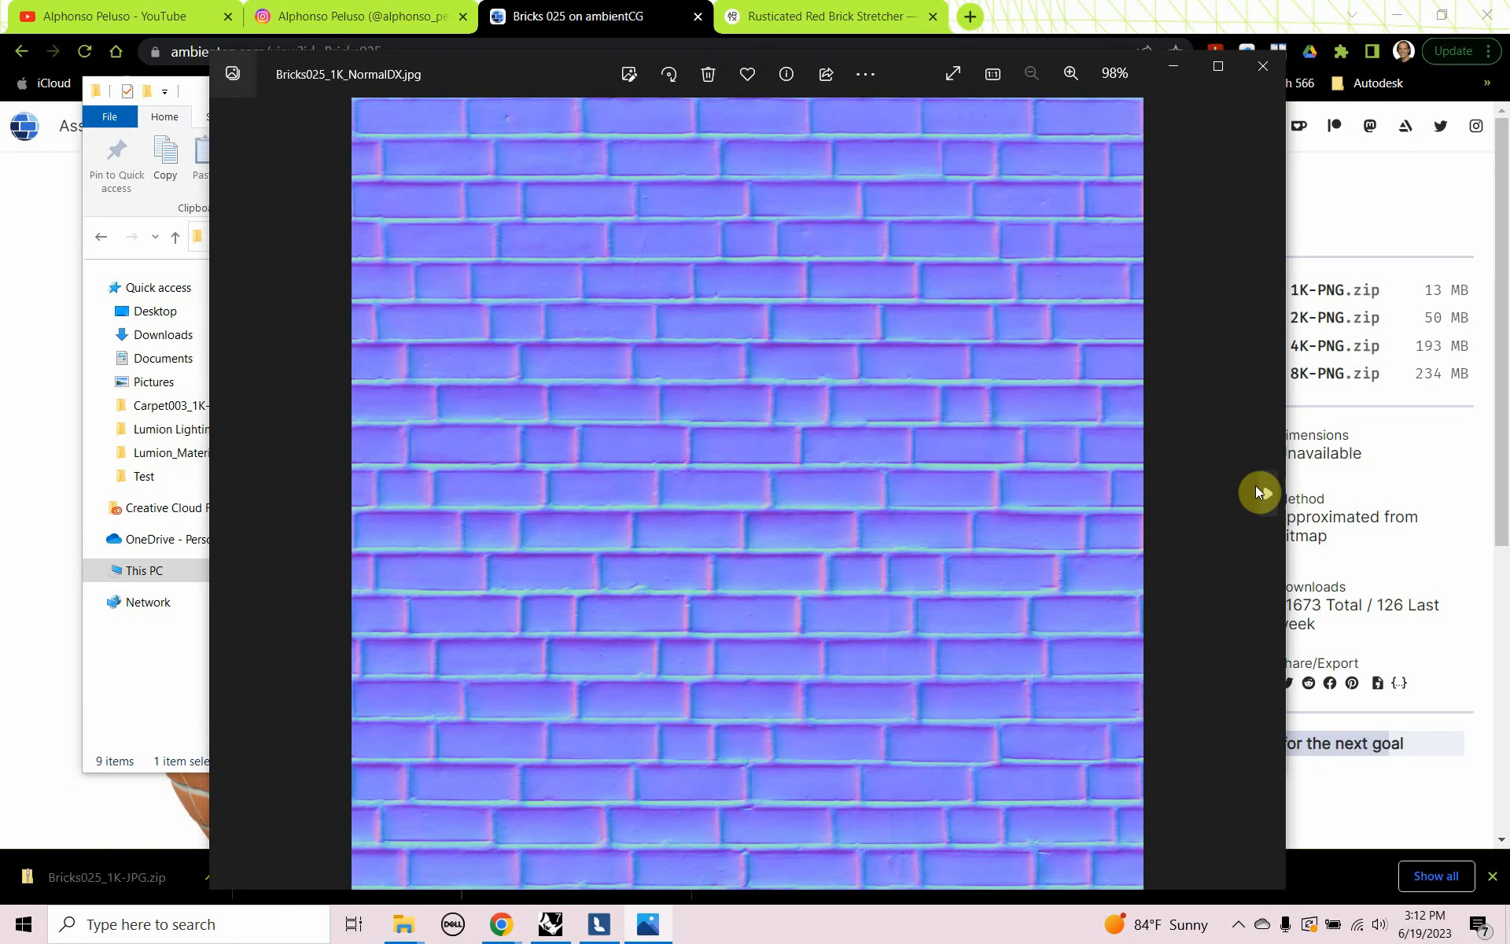
pyautogui.click(1261, 491)
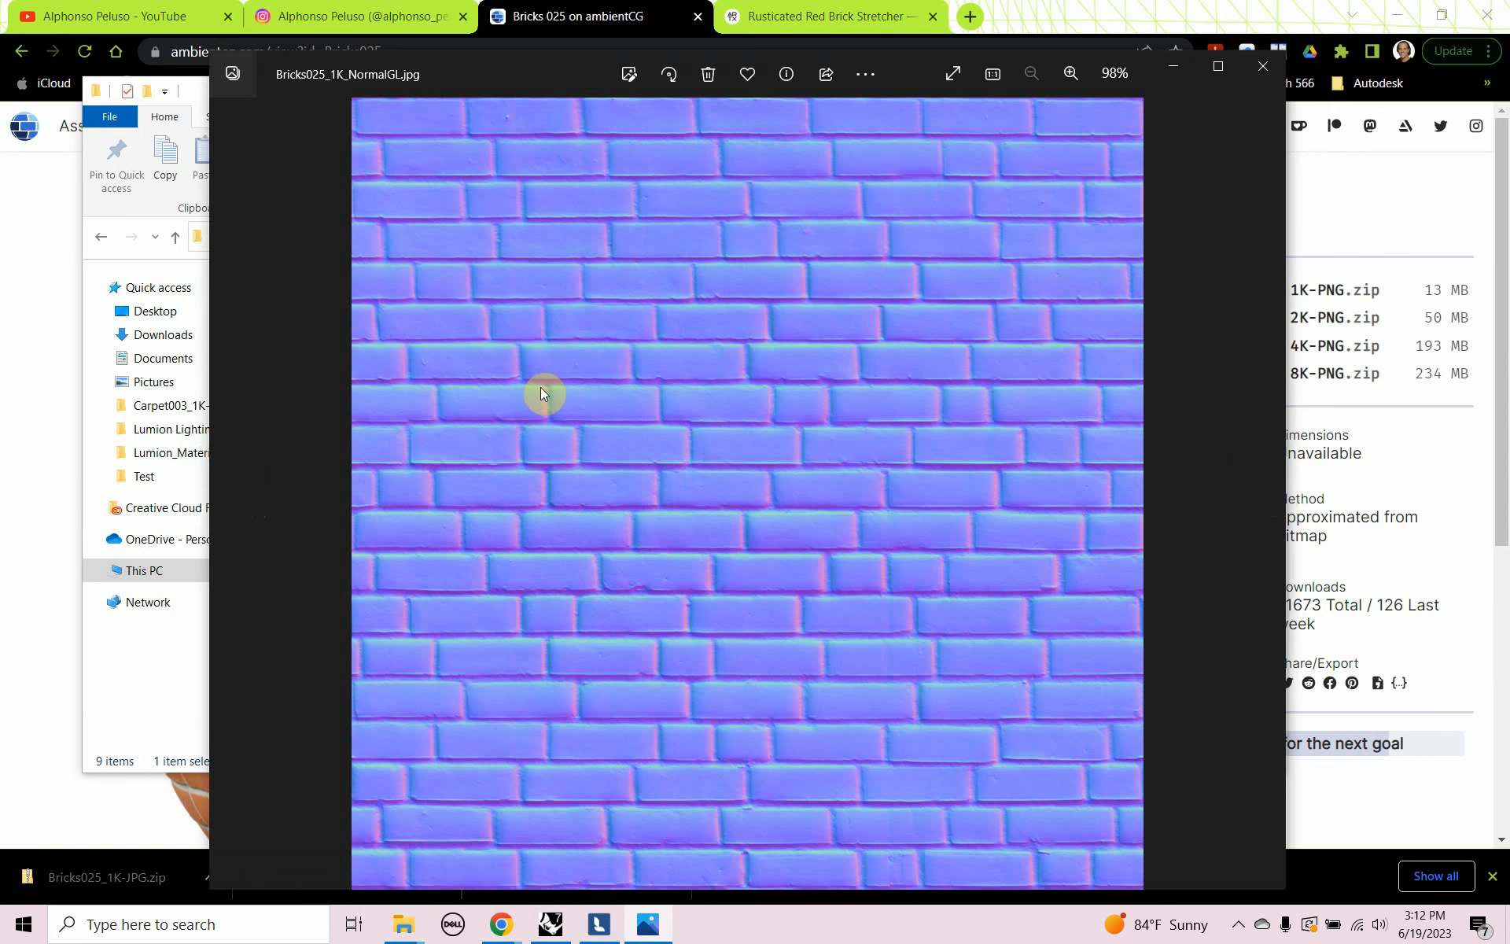
pyautogui.click(1260, 69)
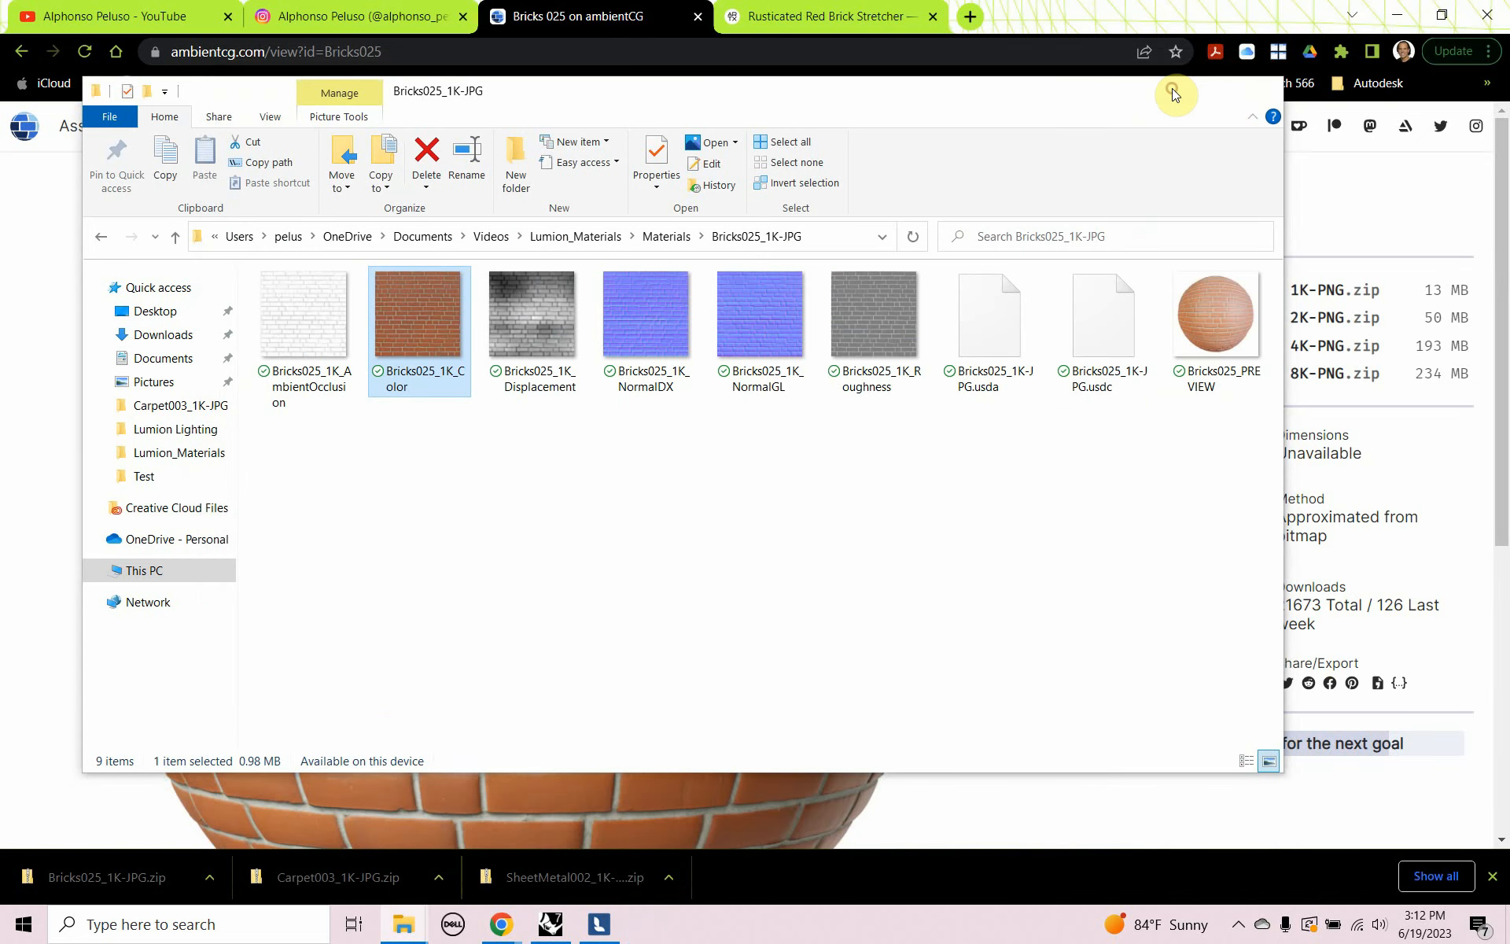
# Switch to Lumion and assign a new Standard material to the Material-Walls surface
pyautogui.click(1168, 91)
pyautogui.click(1397, 15)
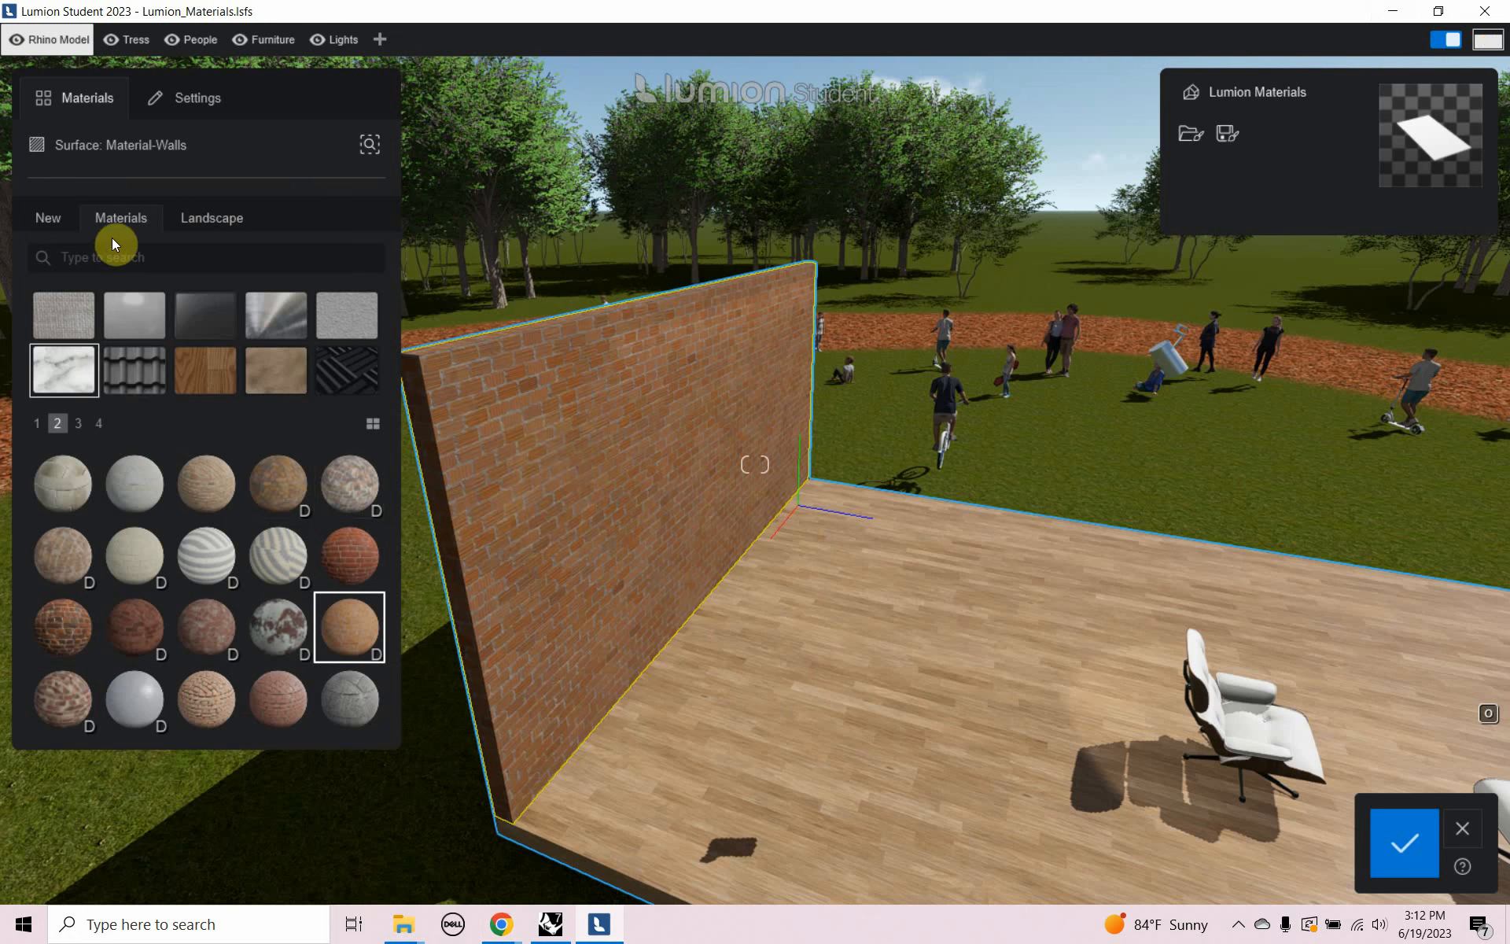
pyautogui.click(53, 226)
pyautogui.click(141, 319)
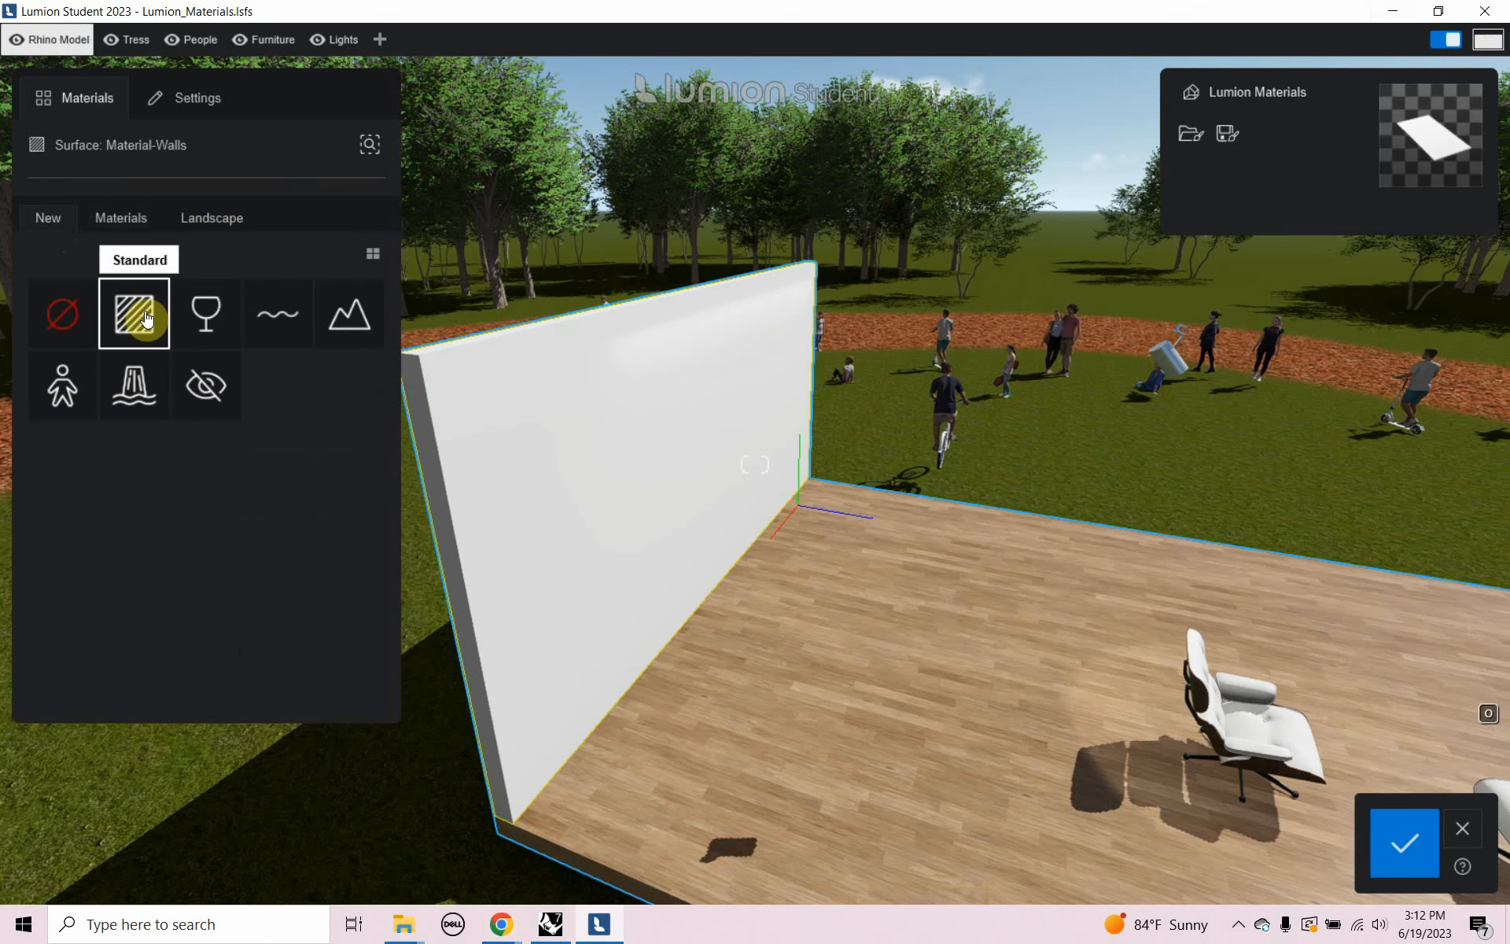
pyautogui.click(146, 319)
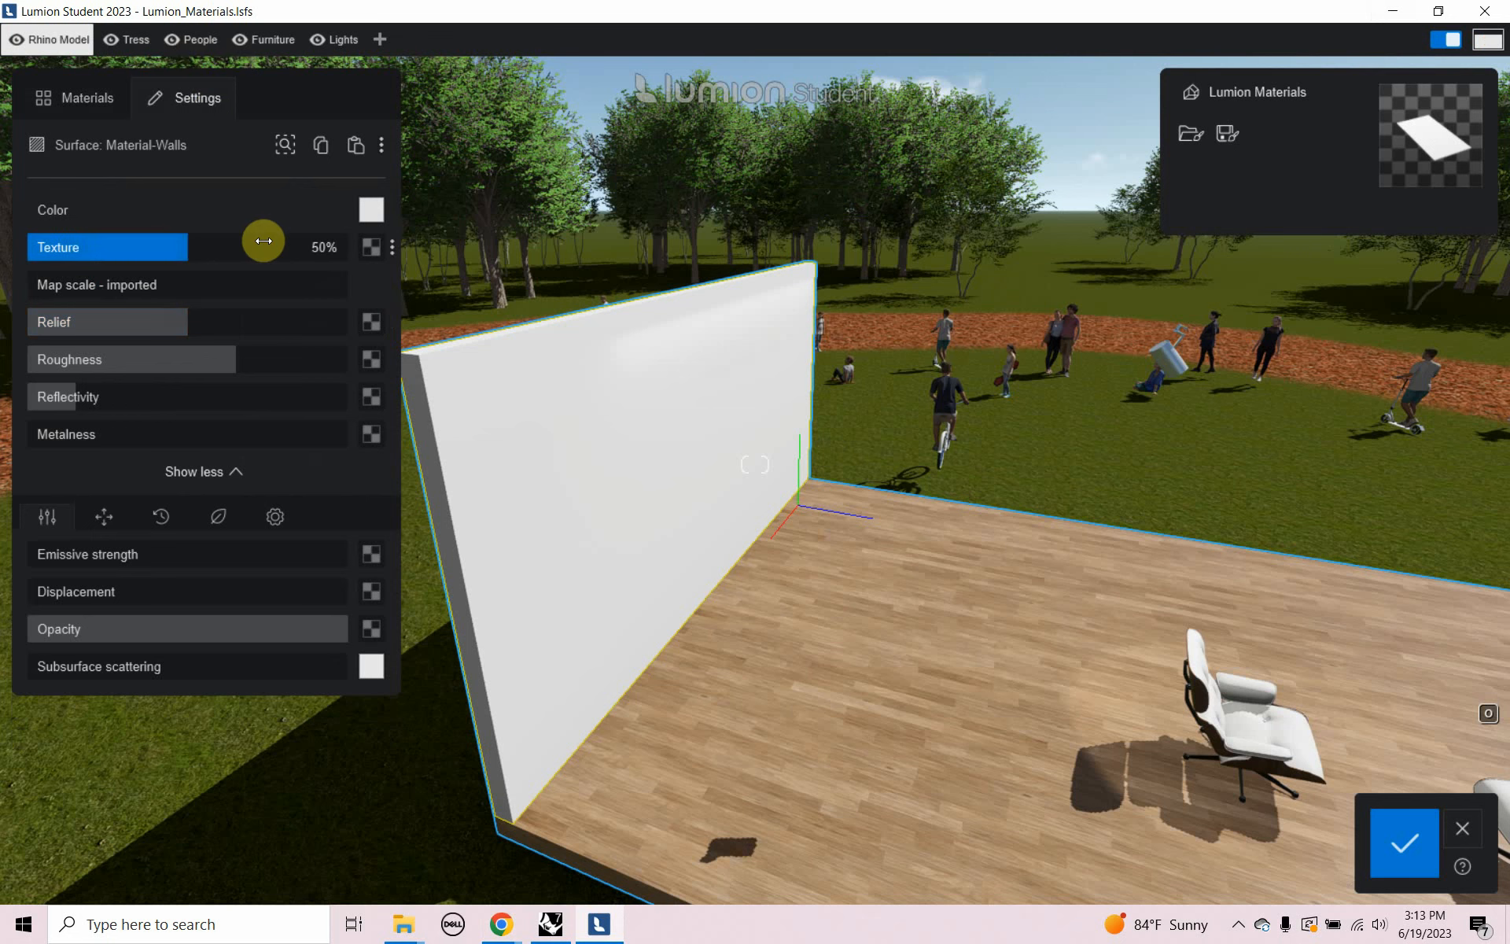
# Load Bricks025_1K_Color from the Bricks025_1K-JPG folder as the walls' texture and raise the Texture amount to its maximum
pyautogui.click(369, 246)
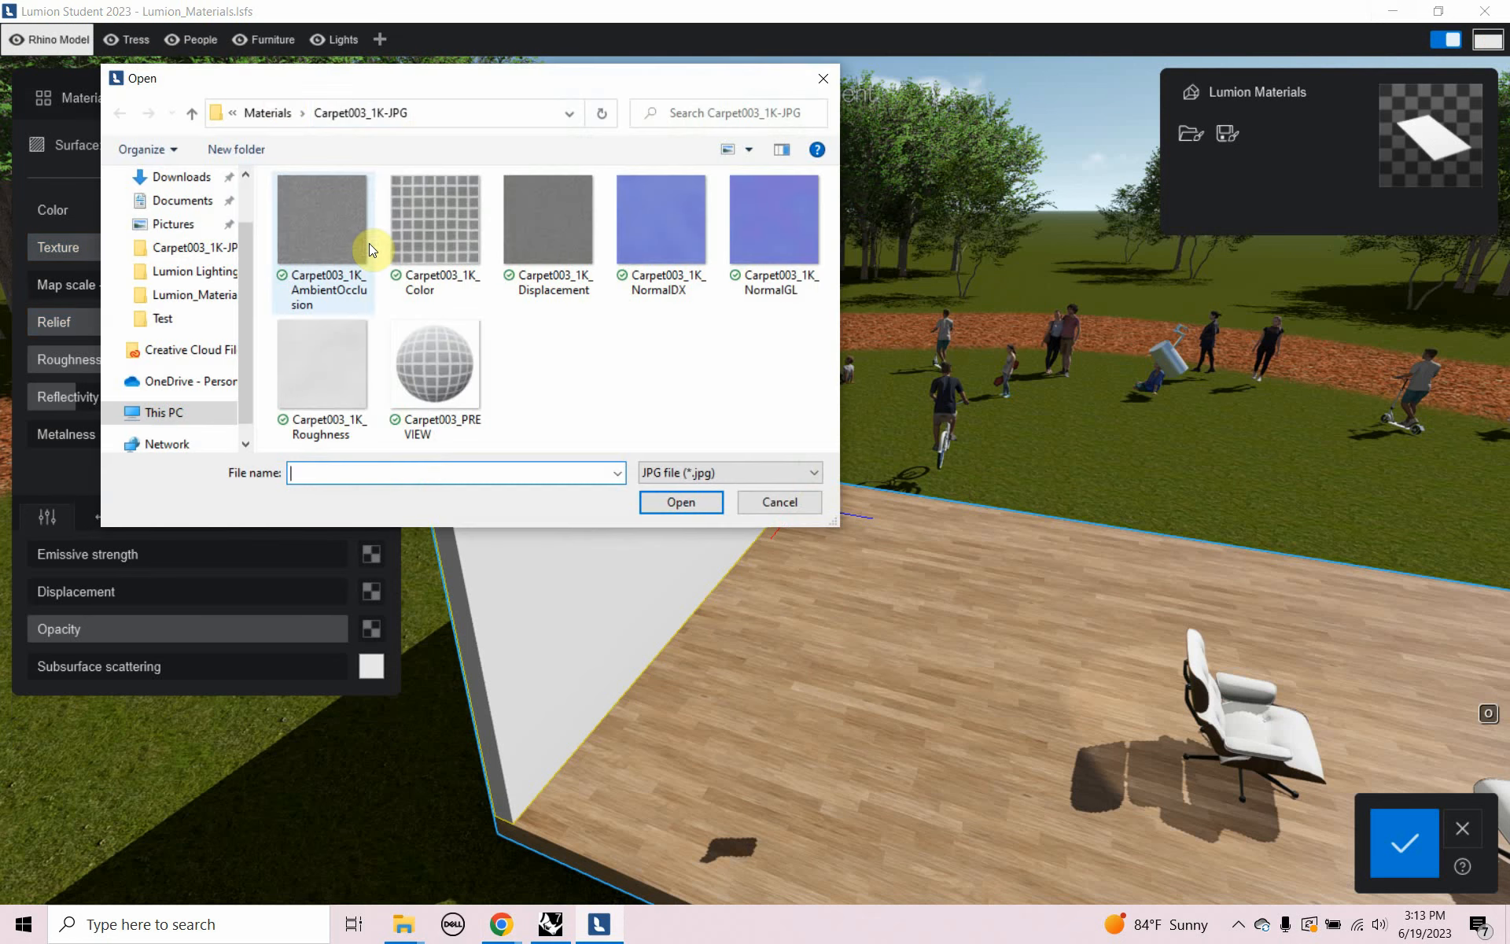
pyautogui.click(266, 113)
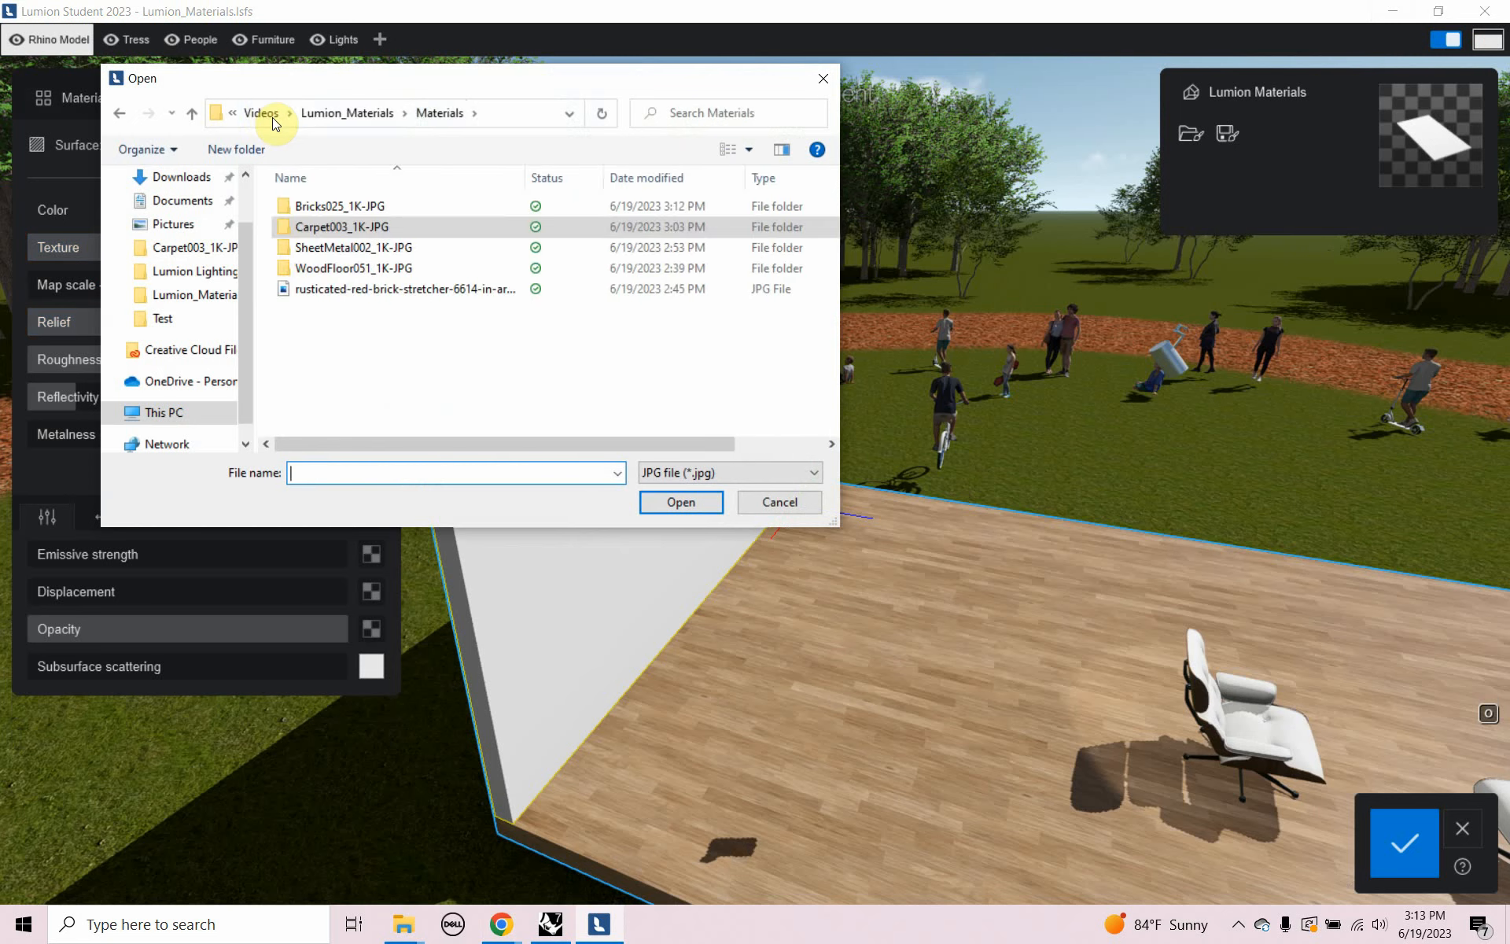
pyautogui.doubleClick(319, 206)
pyautogui.click(410, 229)
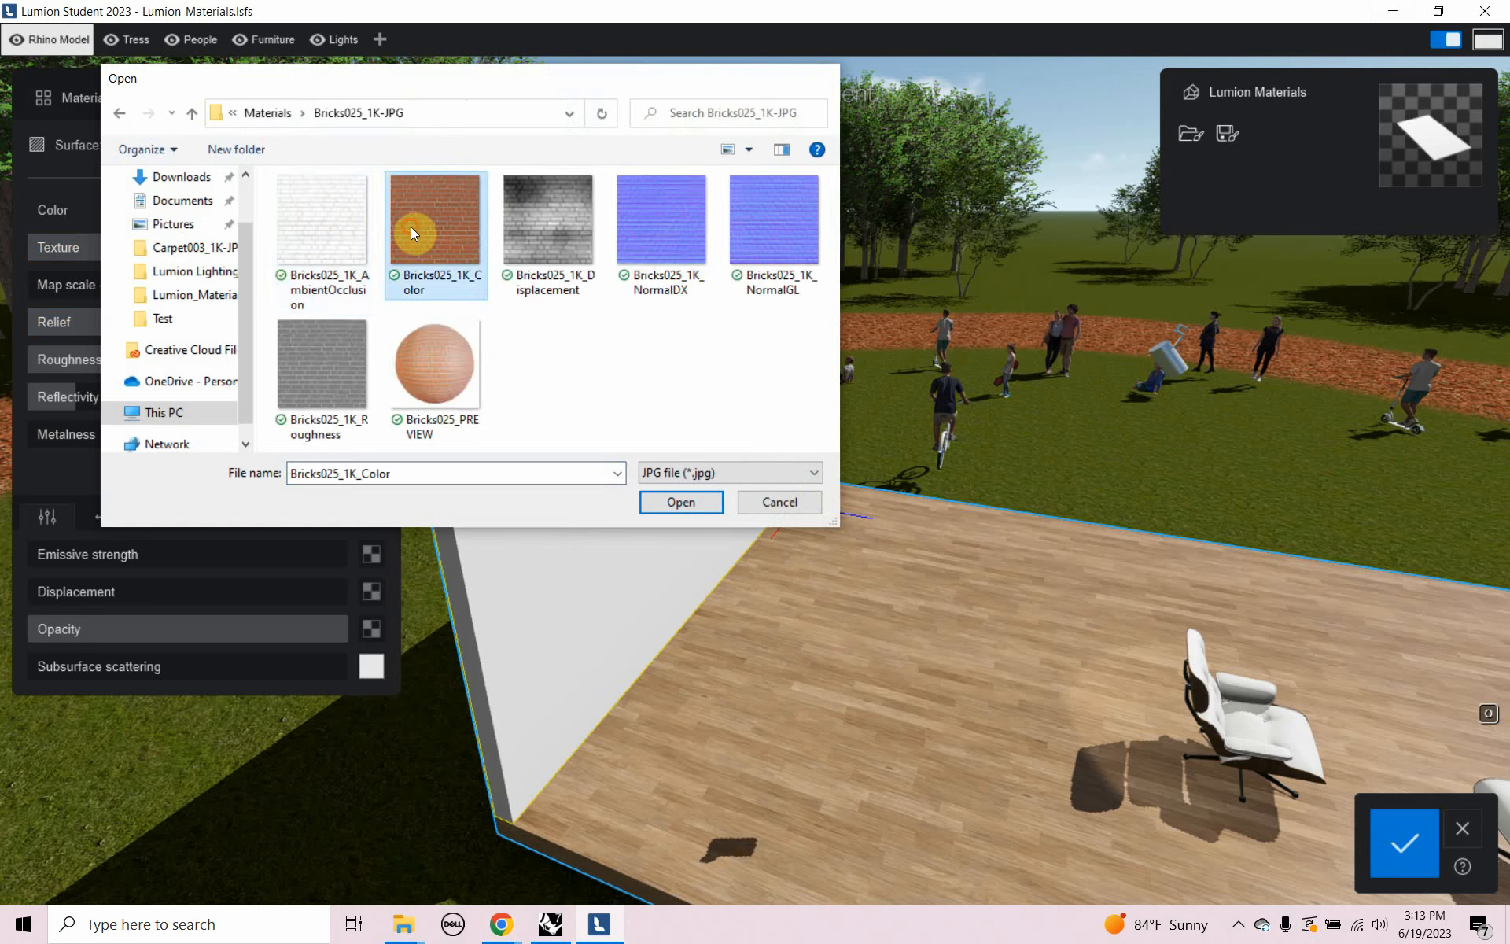
pyautogui.doubleClick(411, 227)
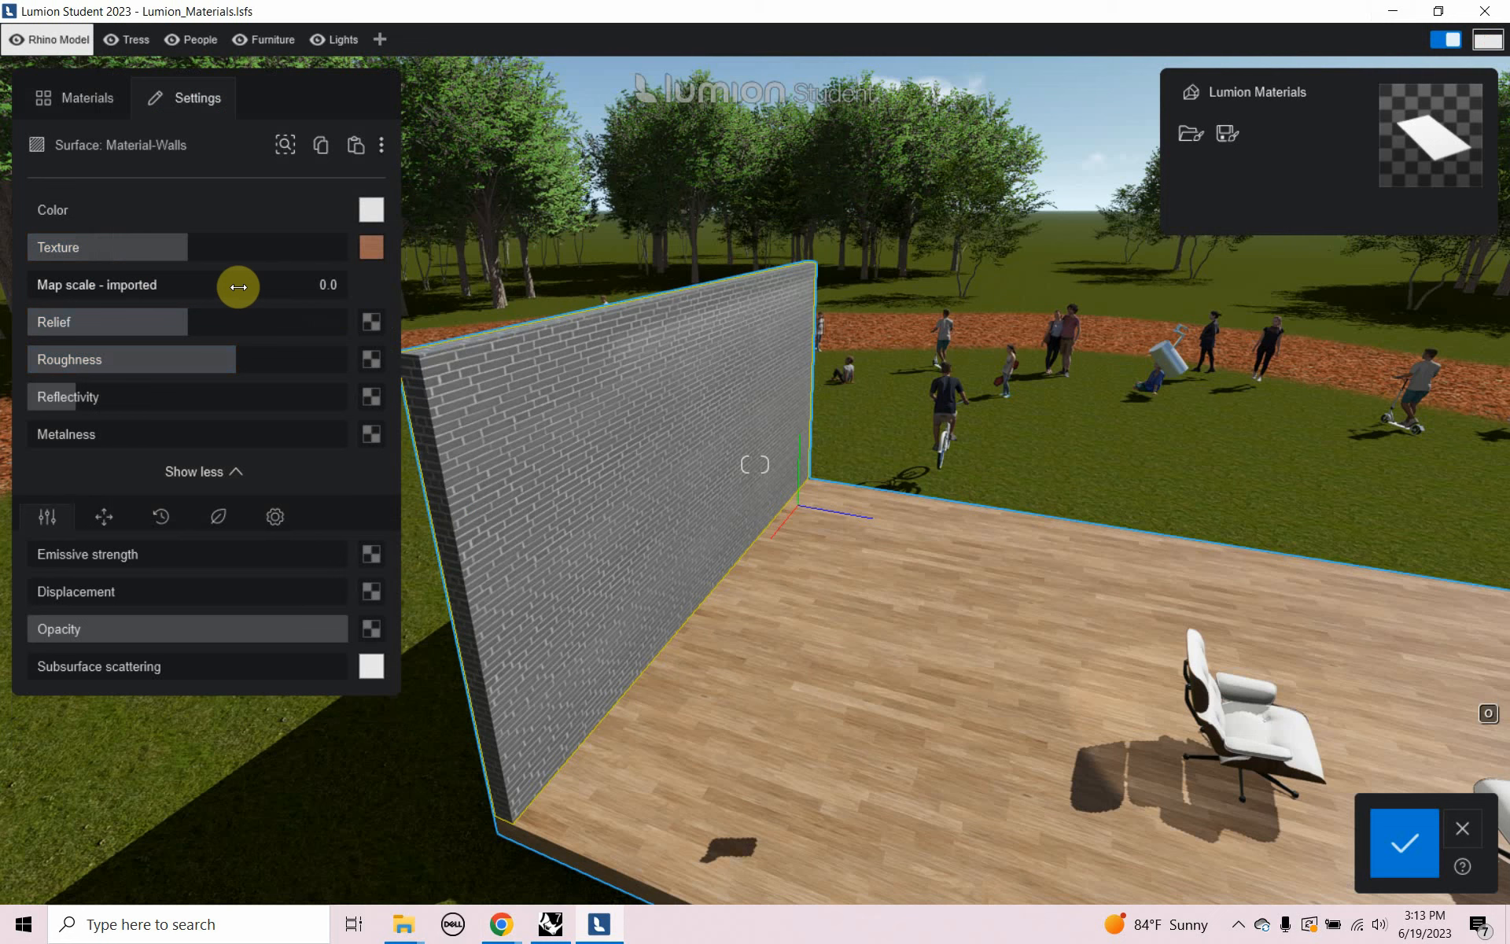
pyautogui.moveTo(182, 247); pyautogui.dragTo(398, 303)
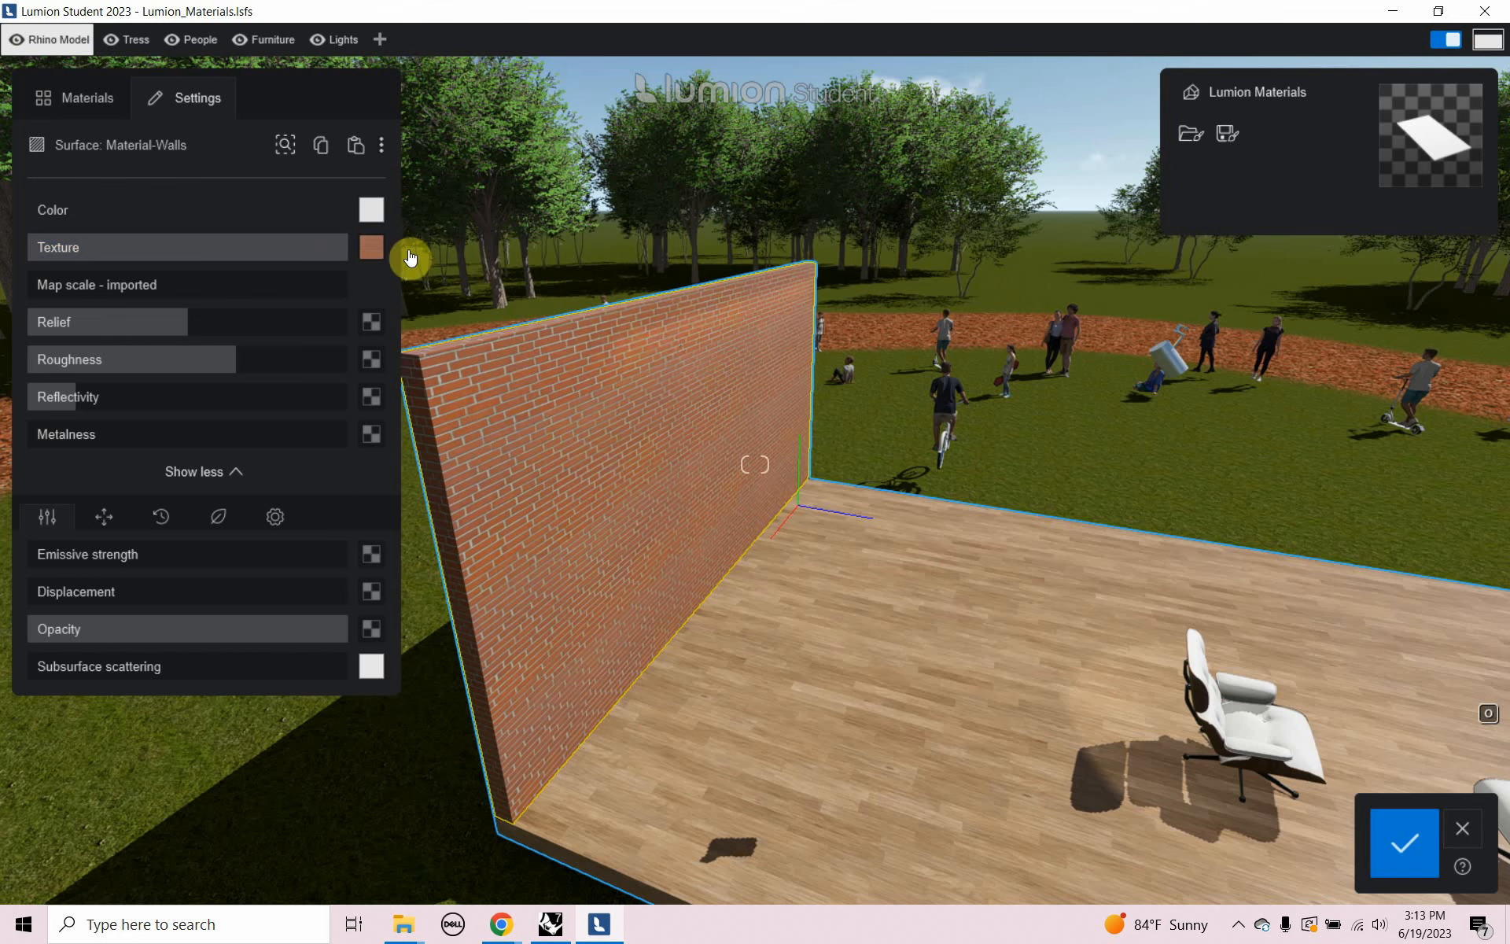
# Reselect Bricks025_1K_Color as the walls' texture and preview the assigned color map
pyautogui.click(374, 253)
pyautogui.doubleClick(437, 237)
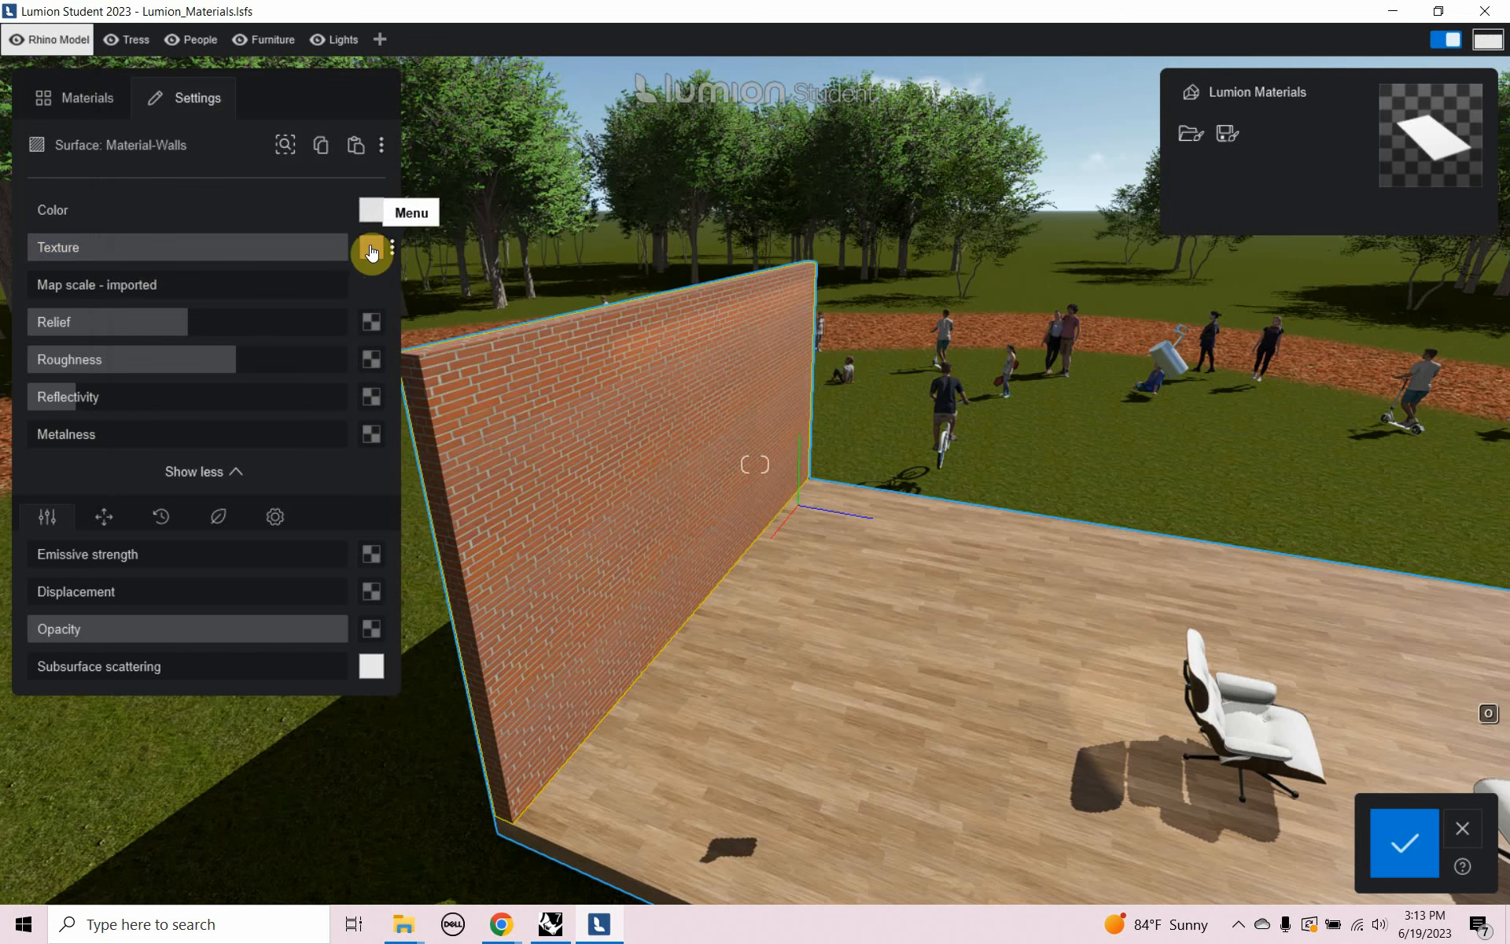
pyautogui.moveTo(371, 251)
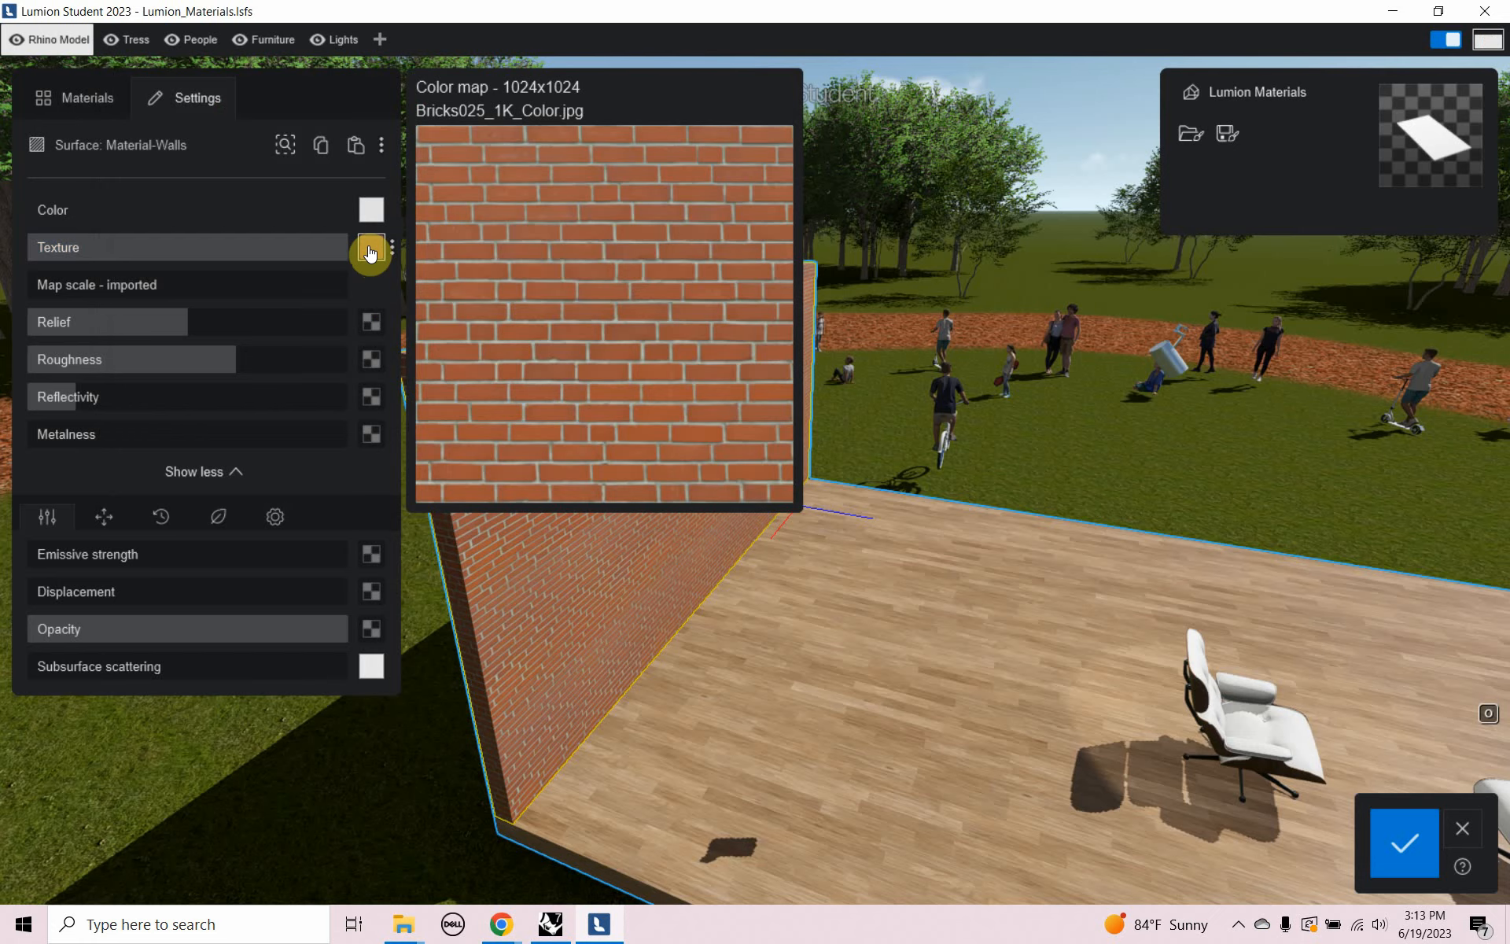
# Switch to Rhino and set the texture mapping XYZ size of both walls to 51 in all three directions
pyautogui.click(550, 924)
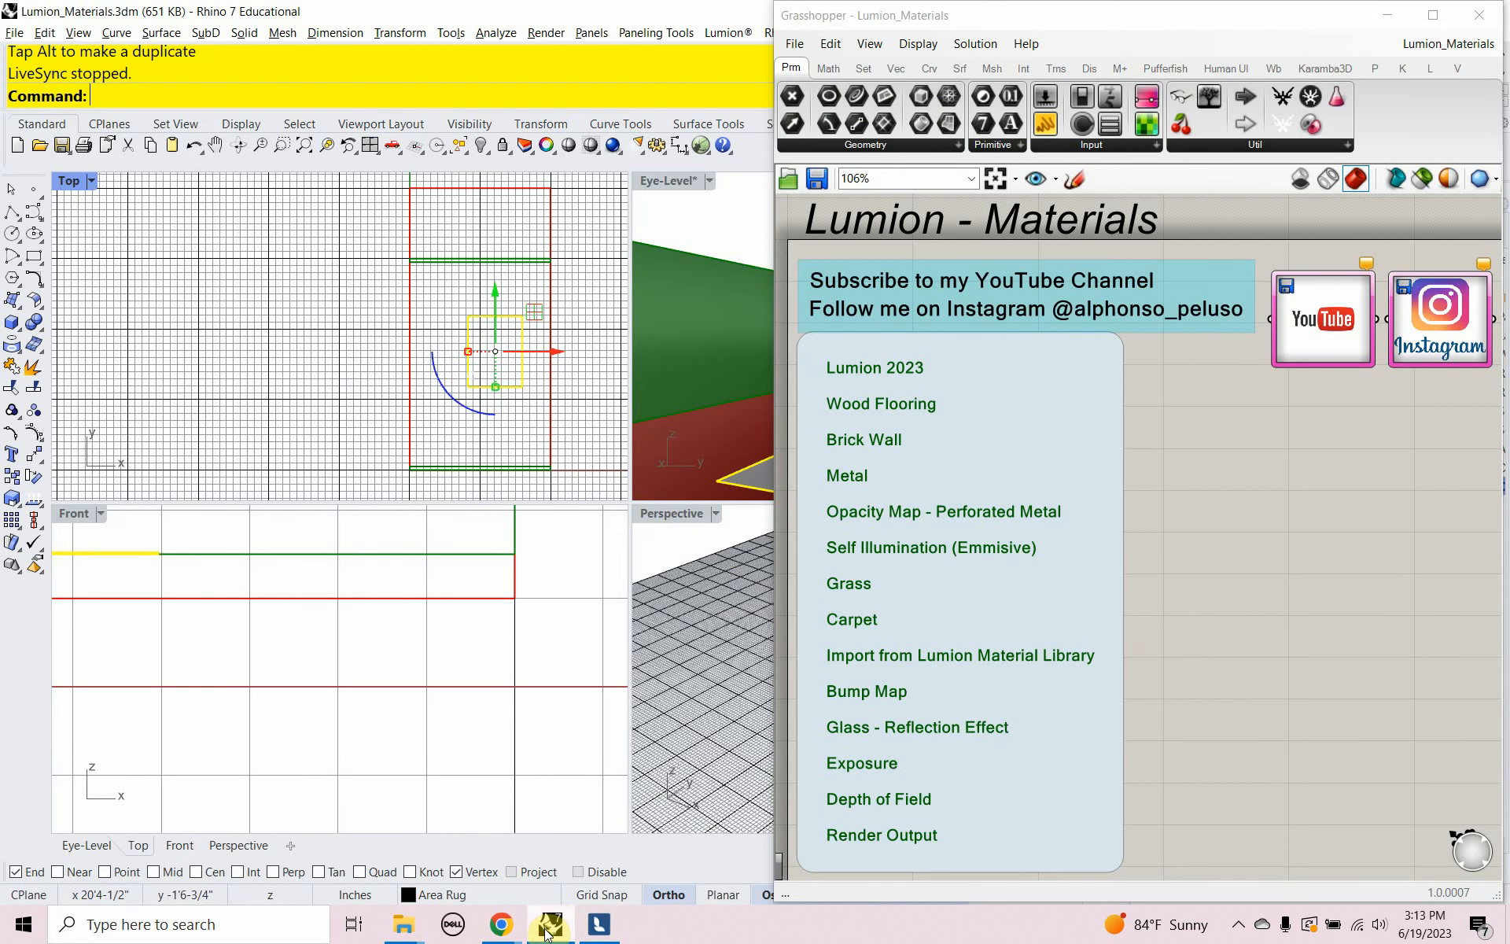
pyautogui.click(1387, 14)
pyautogui.click(774, 352)
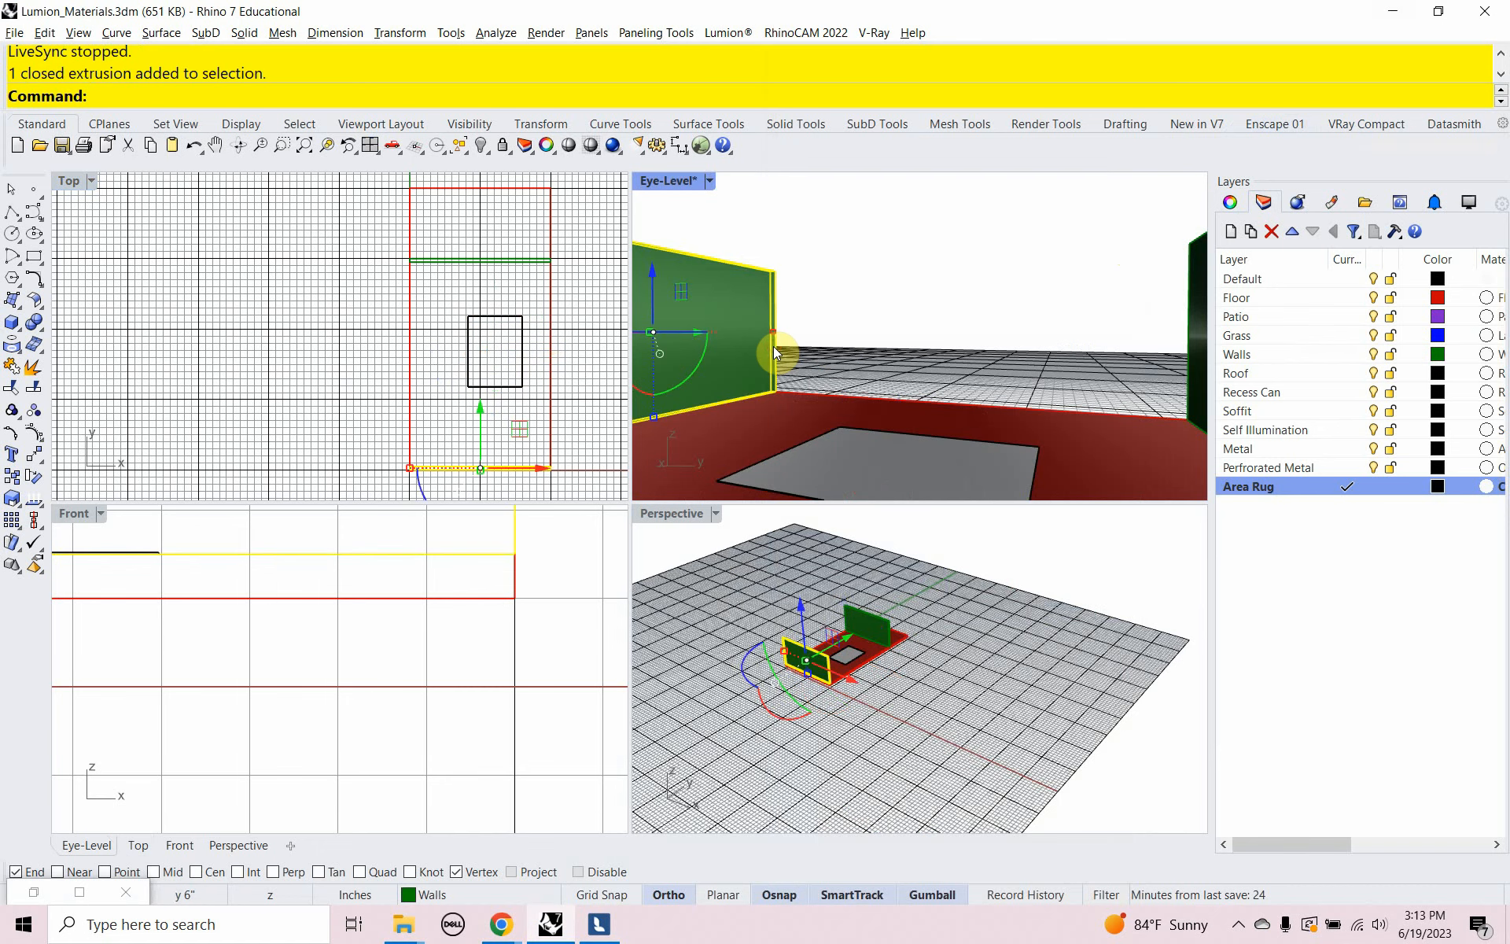
pyautogui.keyDown('shift'); pyautogui.click(1192, 335); pyautogui.keyUp('shift')
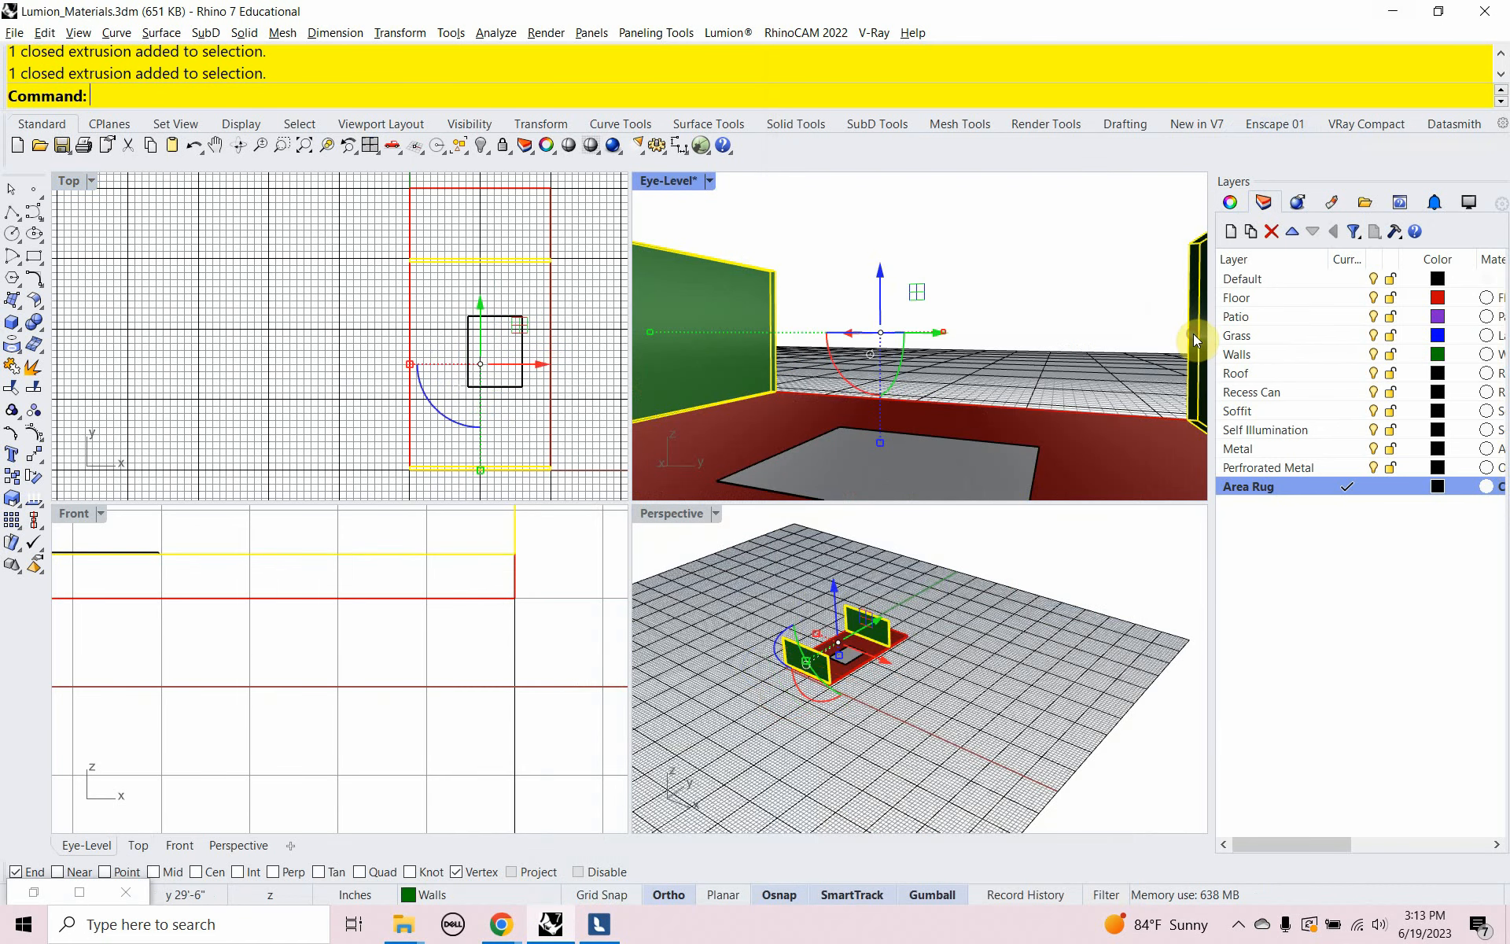
pyautogui.click(1230, 203)
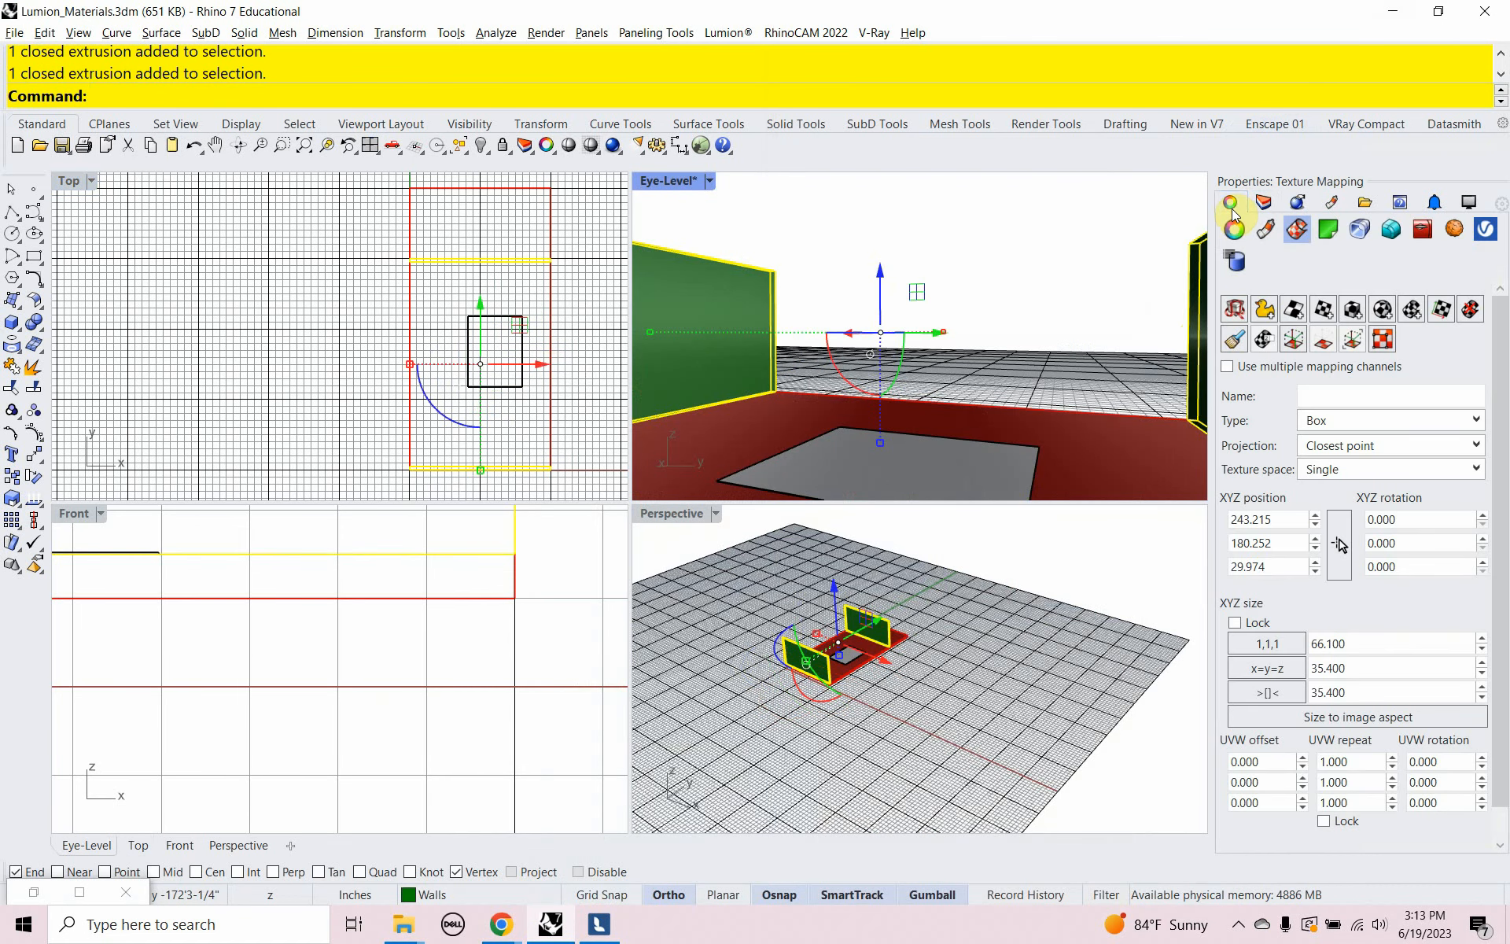
pyautogui.click(1362, 652)
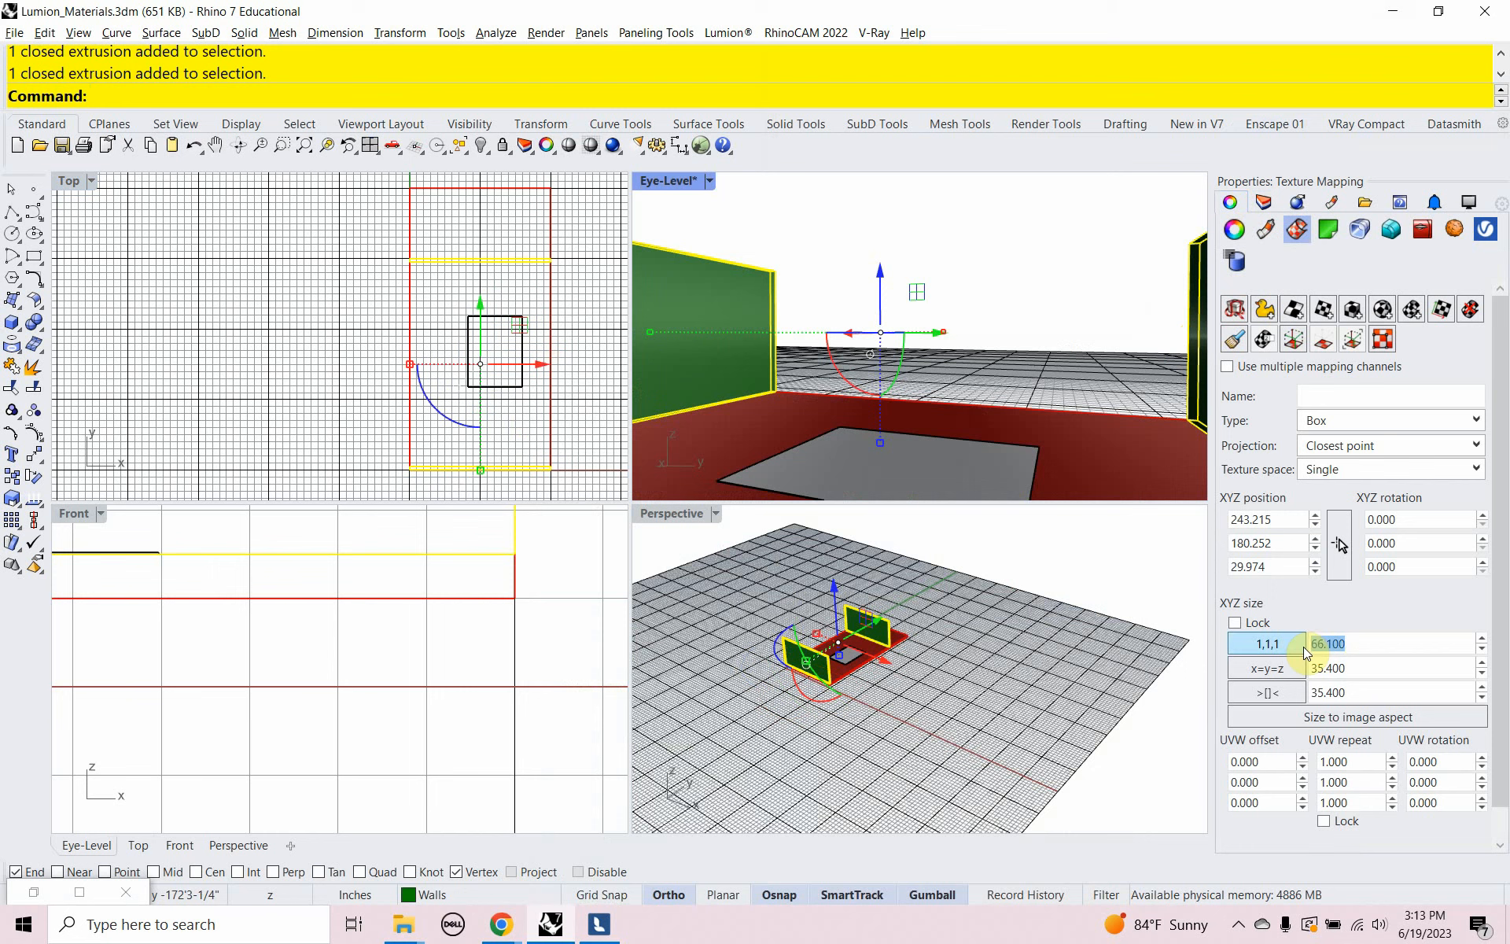
pyautogui.write('52')
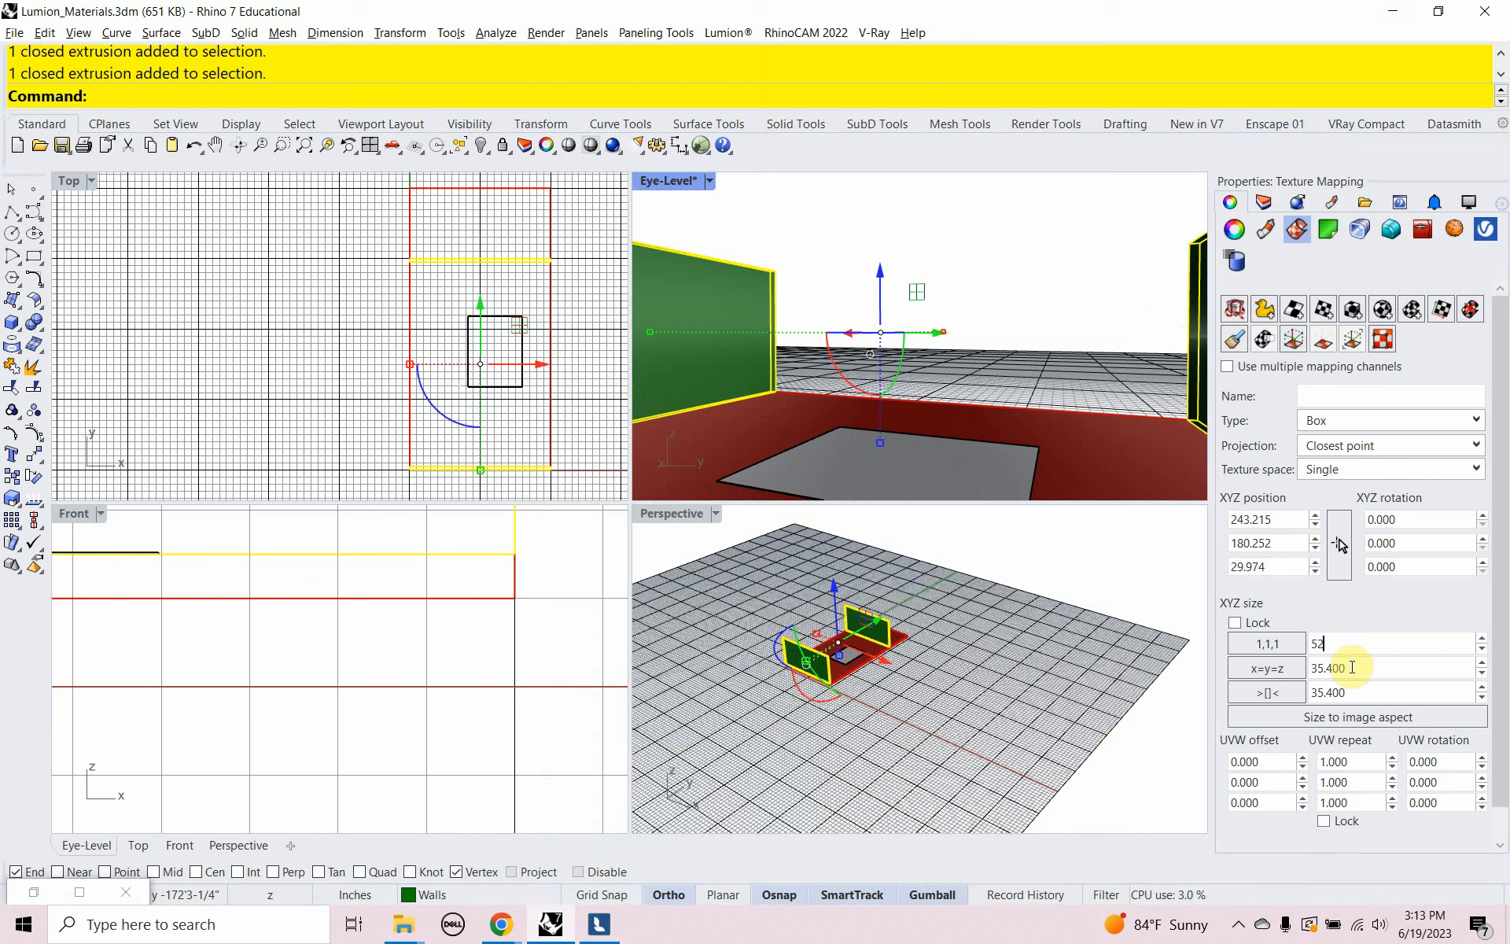
pyautogui.press('BackSpace')
pyautogui.write('1')
pyautogui.press('Tab')
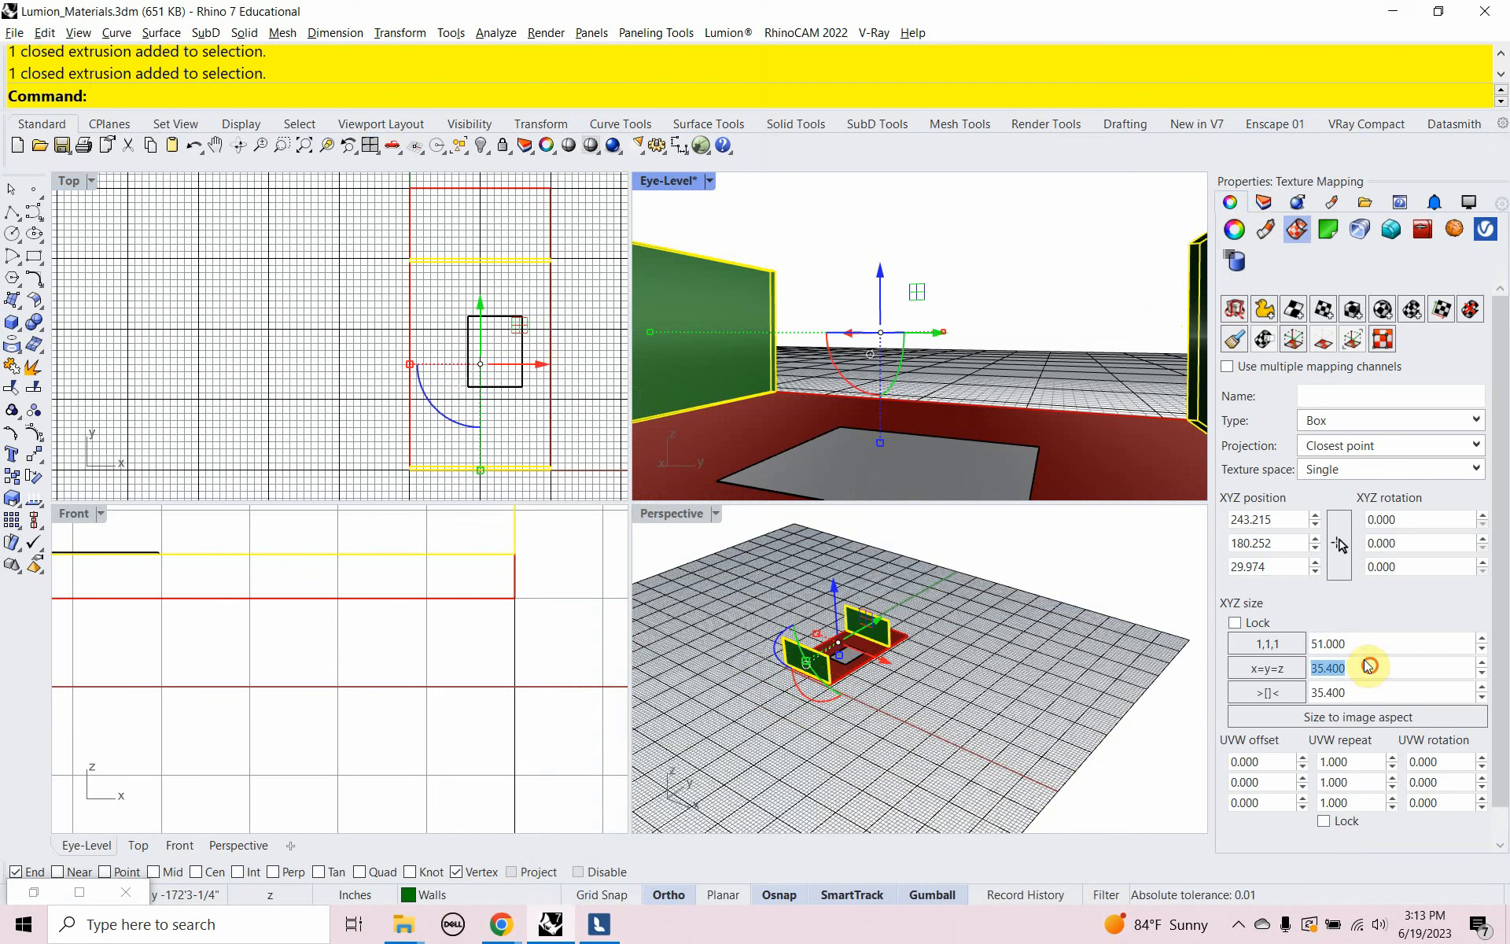
pyautogui.write('51')
pyautogui.press('Tab')
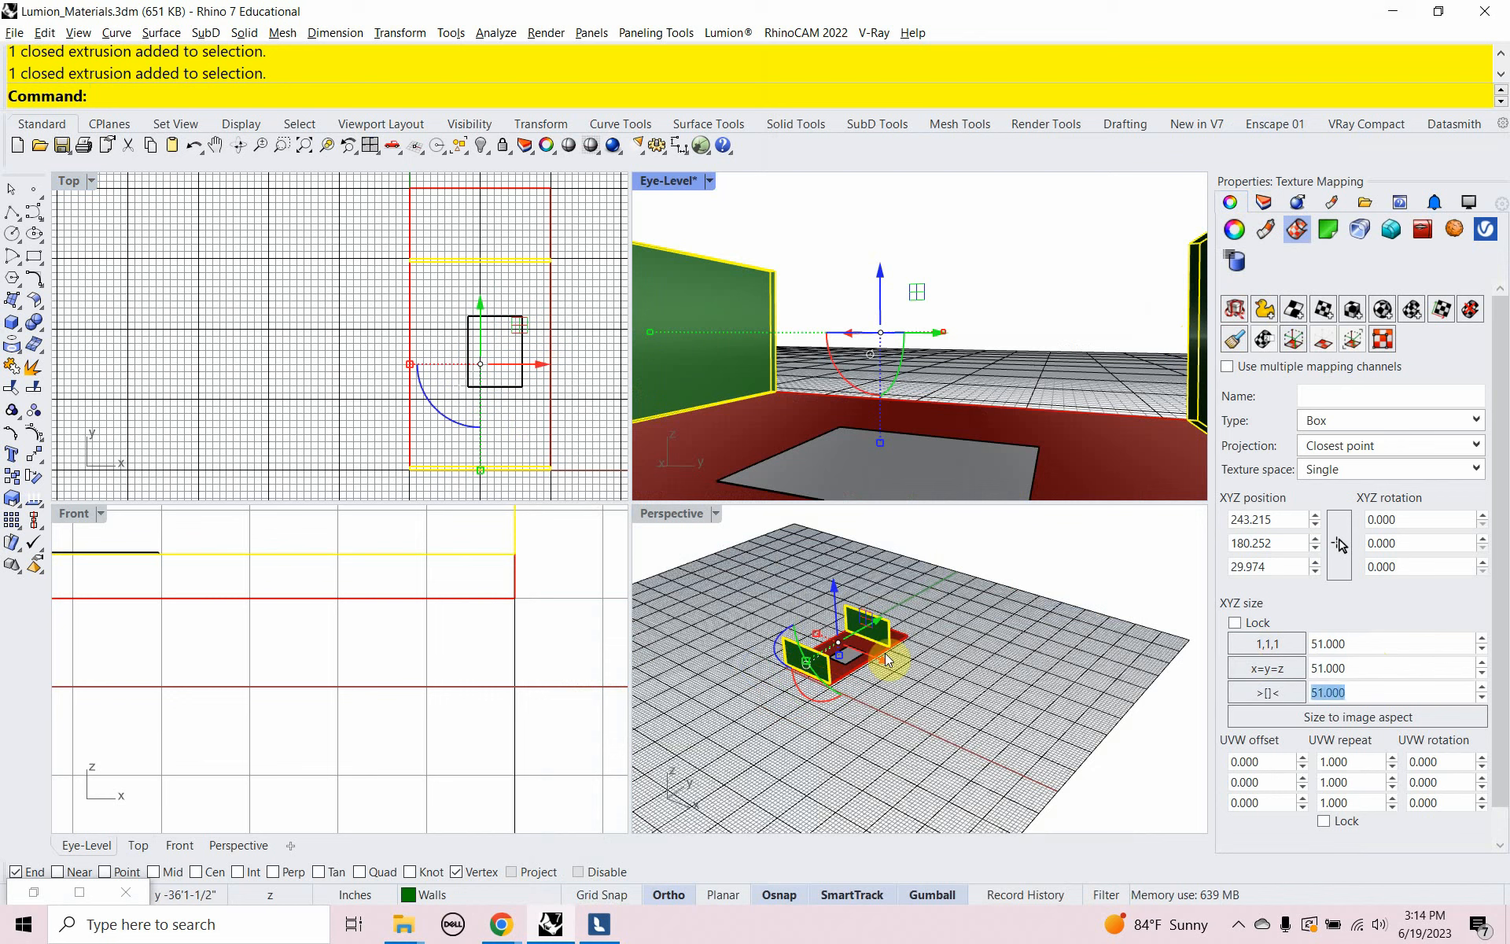
# Start and stop LiveSync to send the new wall mapping to Lumion, and save the material changes there
pyautogui.click(727, 32)
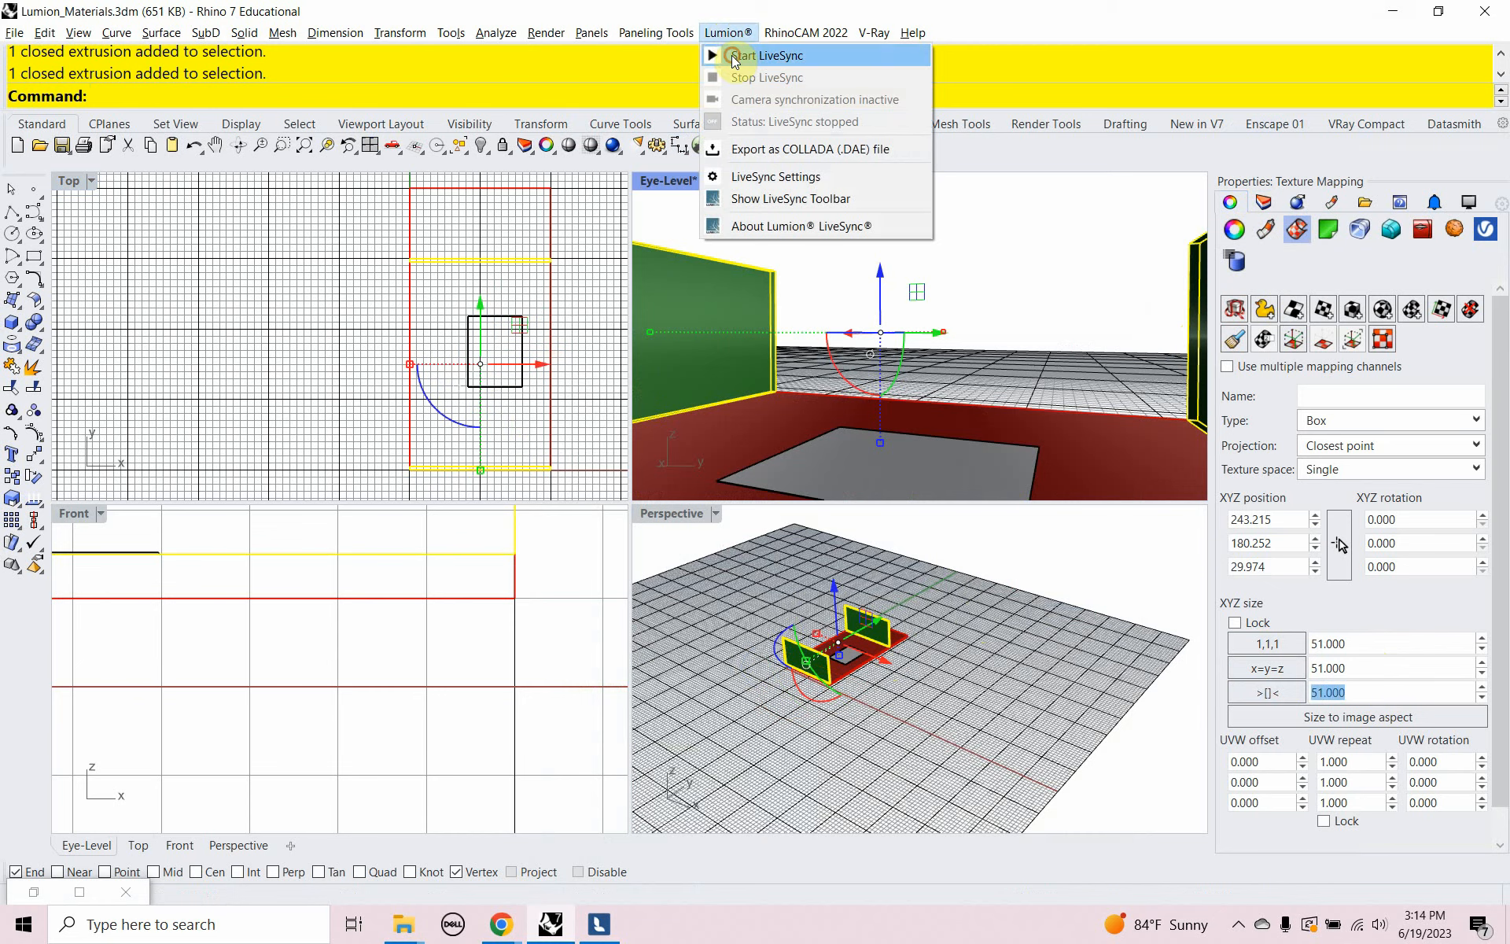
pyautogui.click(734, 55)
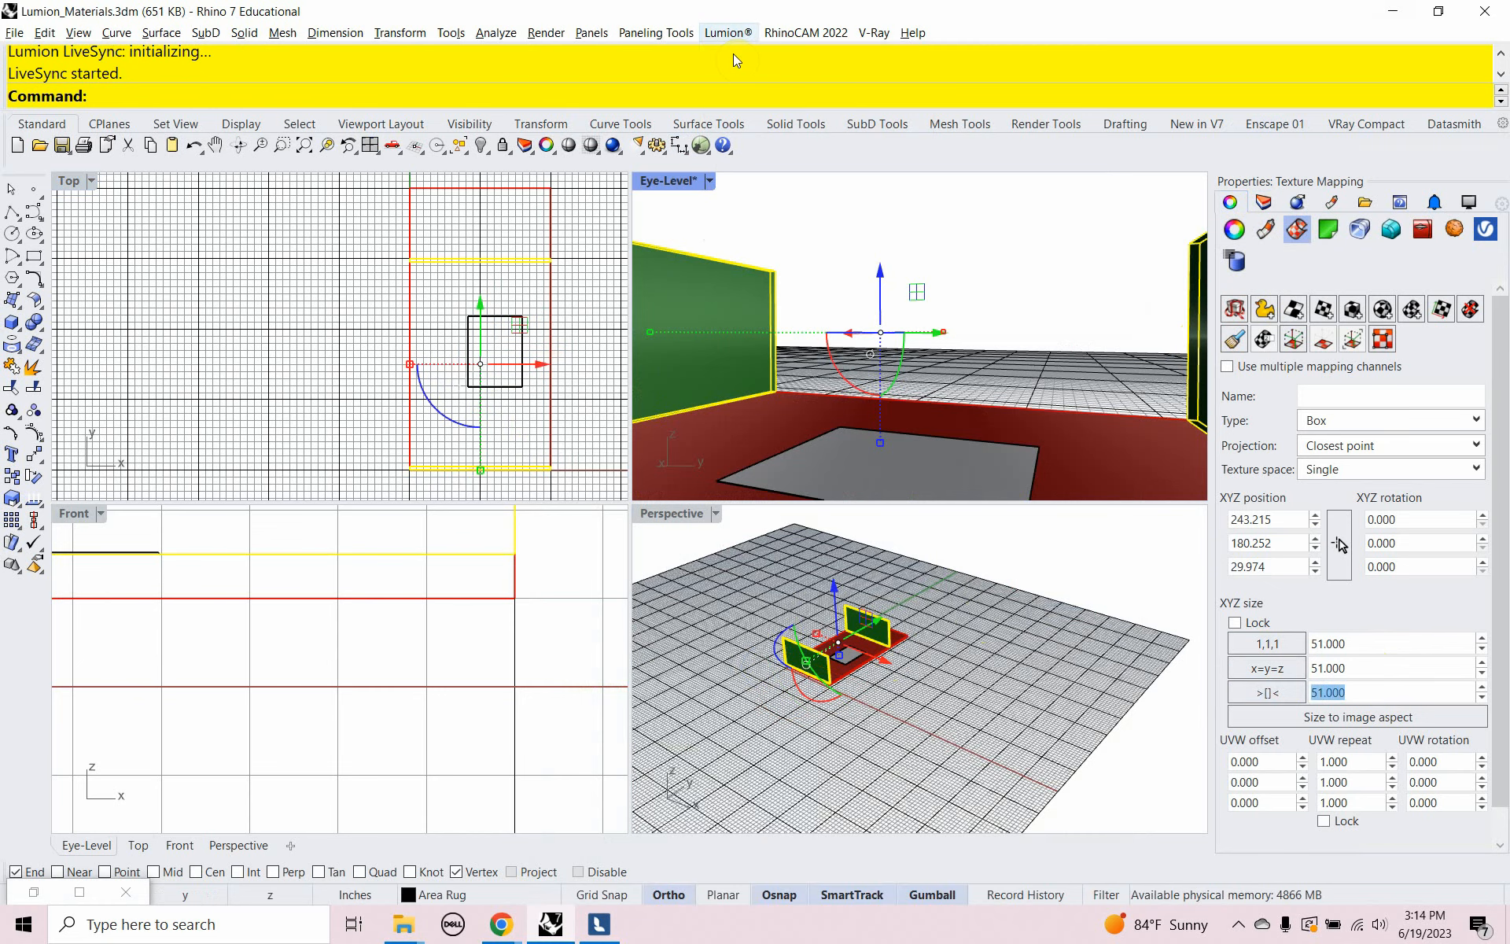
pyautogui.click(727, 32)
pyautogui.click(733, 73)
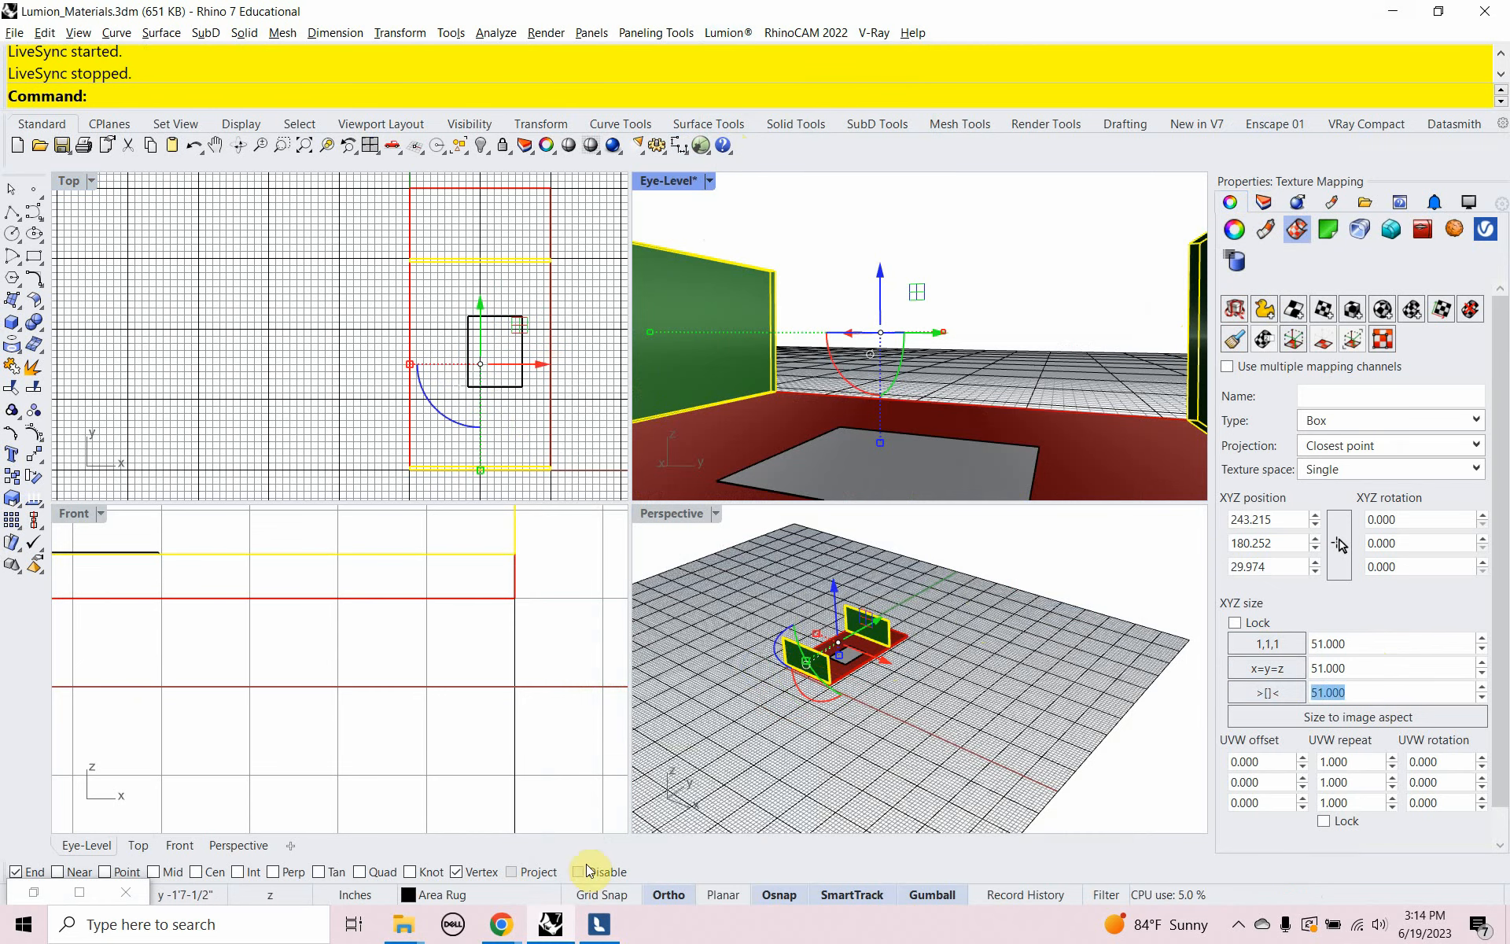
pyautogui.click(598, 924)
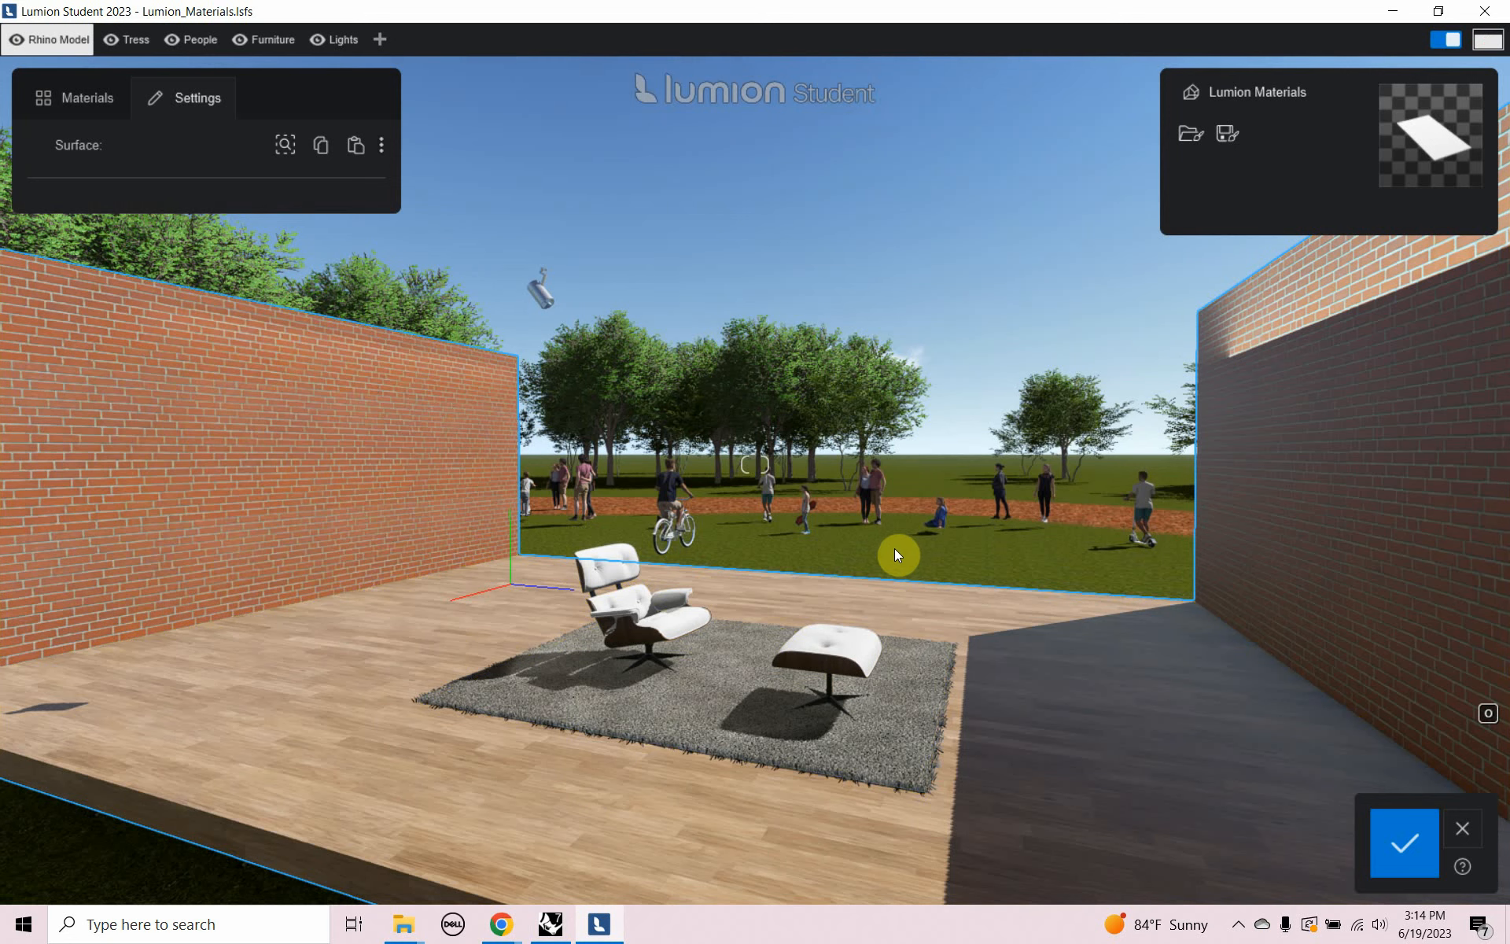
pyautogui.click(1405, 843)
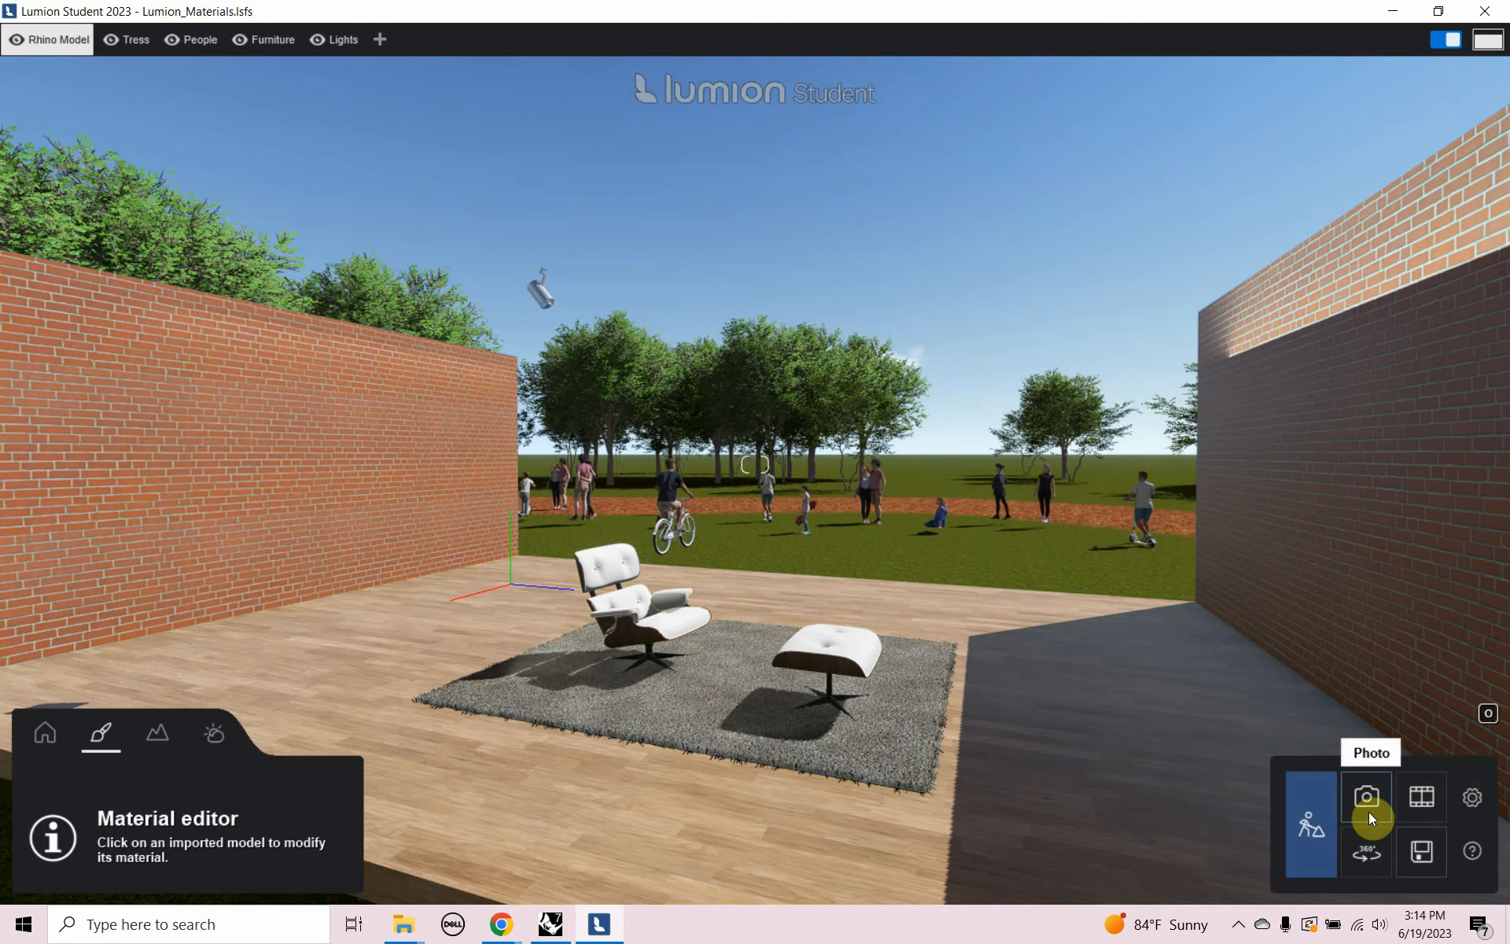
# Recall the 2 - Photo camera view in Photo mode and return to Build mode
pyautogui.scroll(-3, 1020, 510)
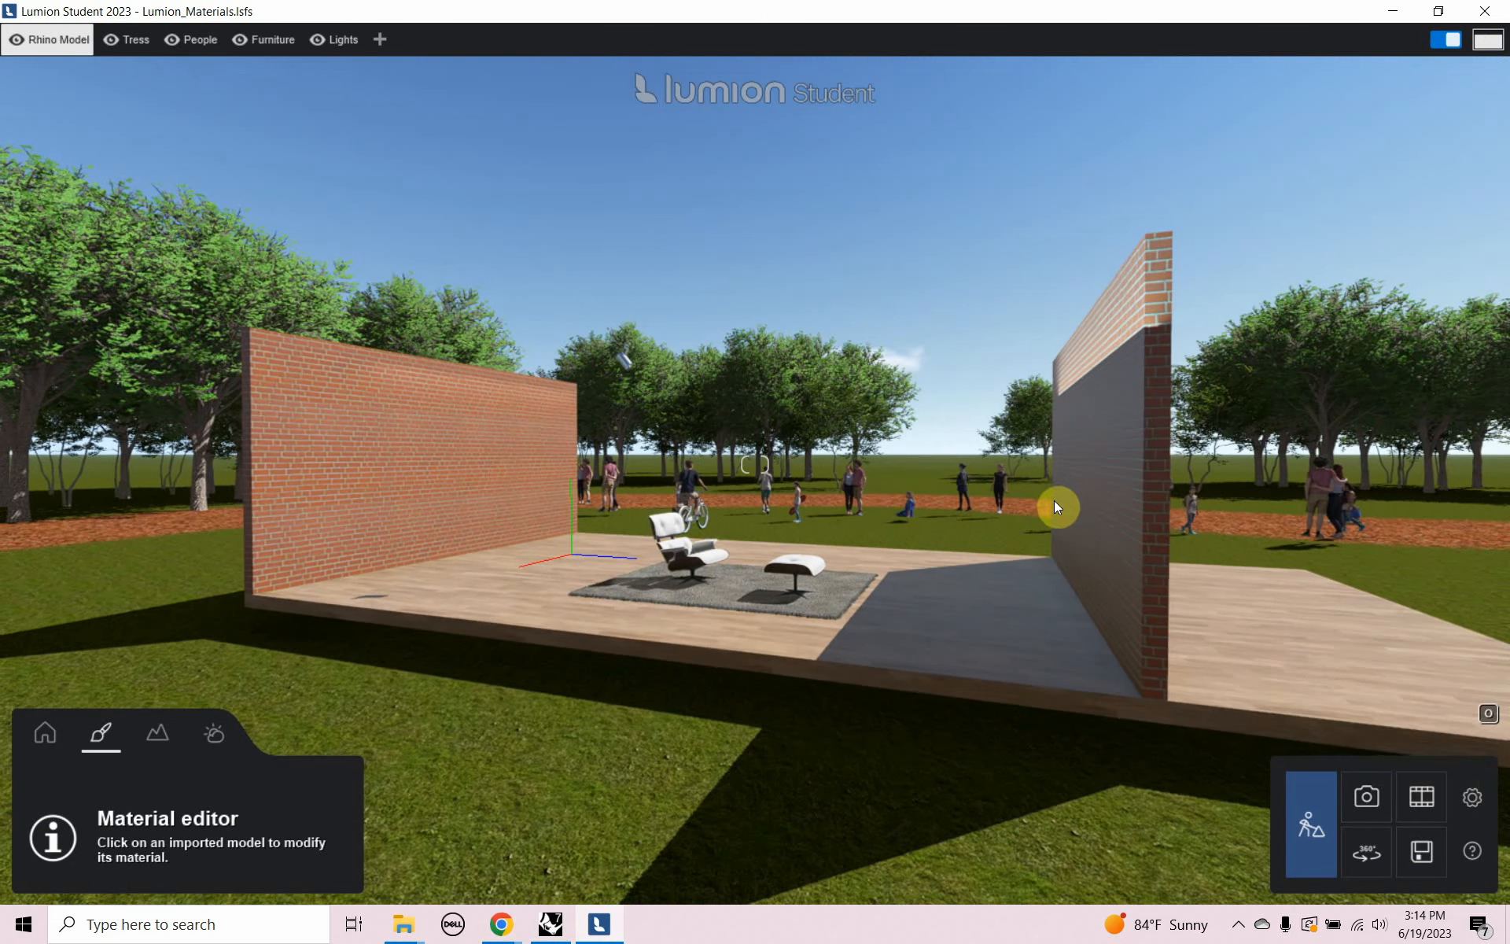
pyautogui.click(1346, 800)
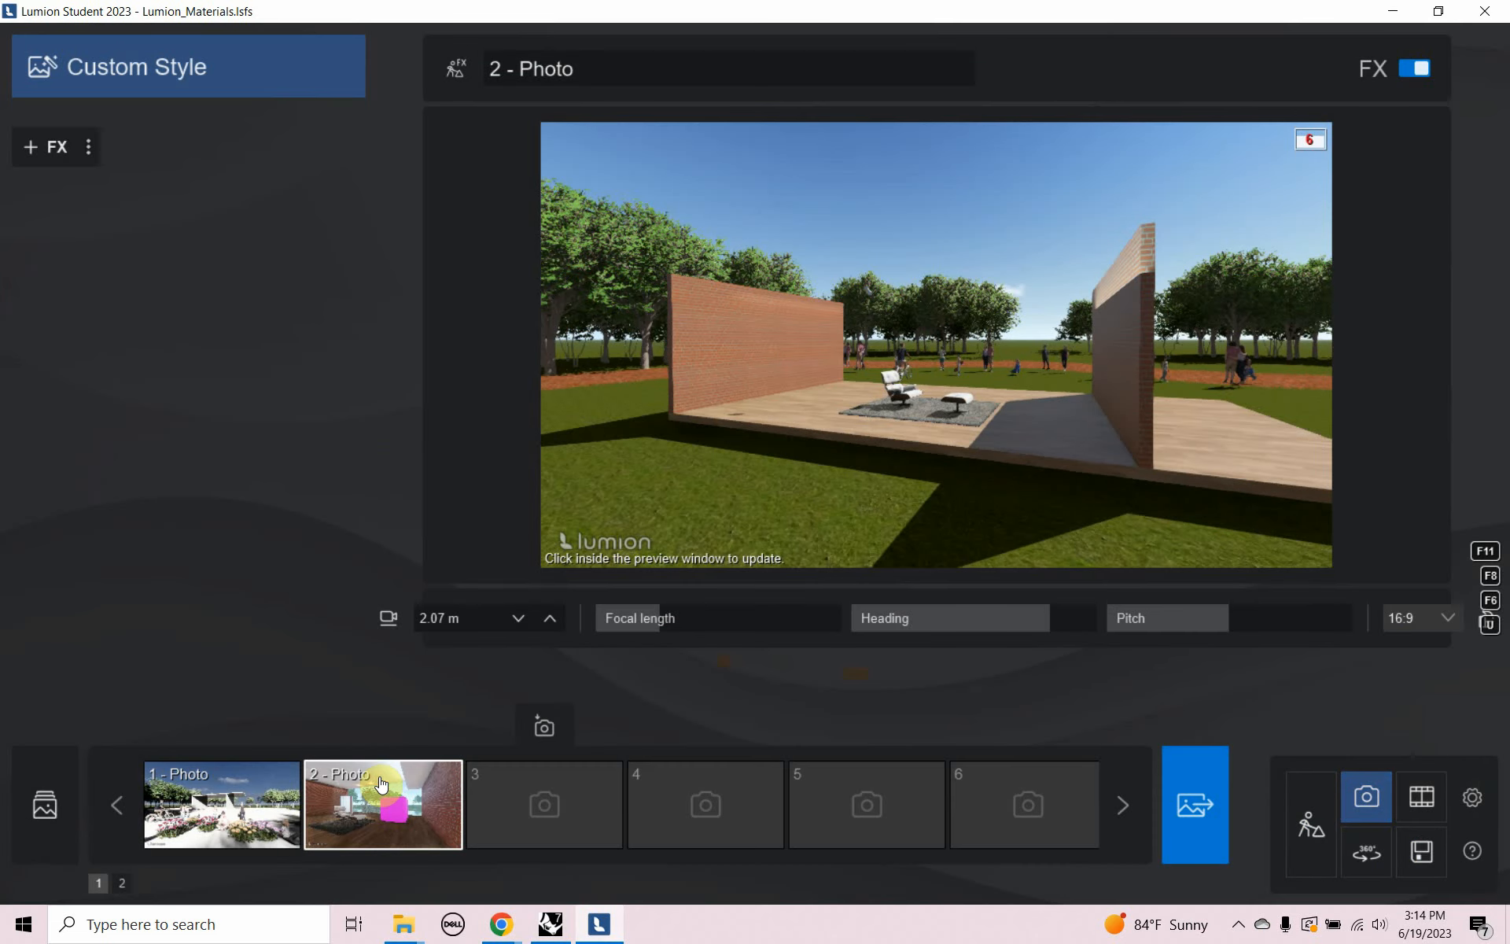
pyautogui.click(382, 783)
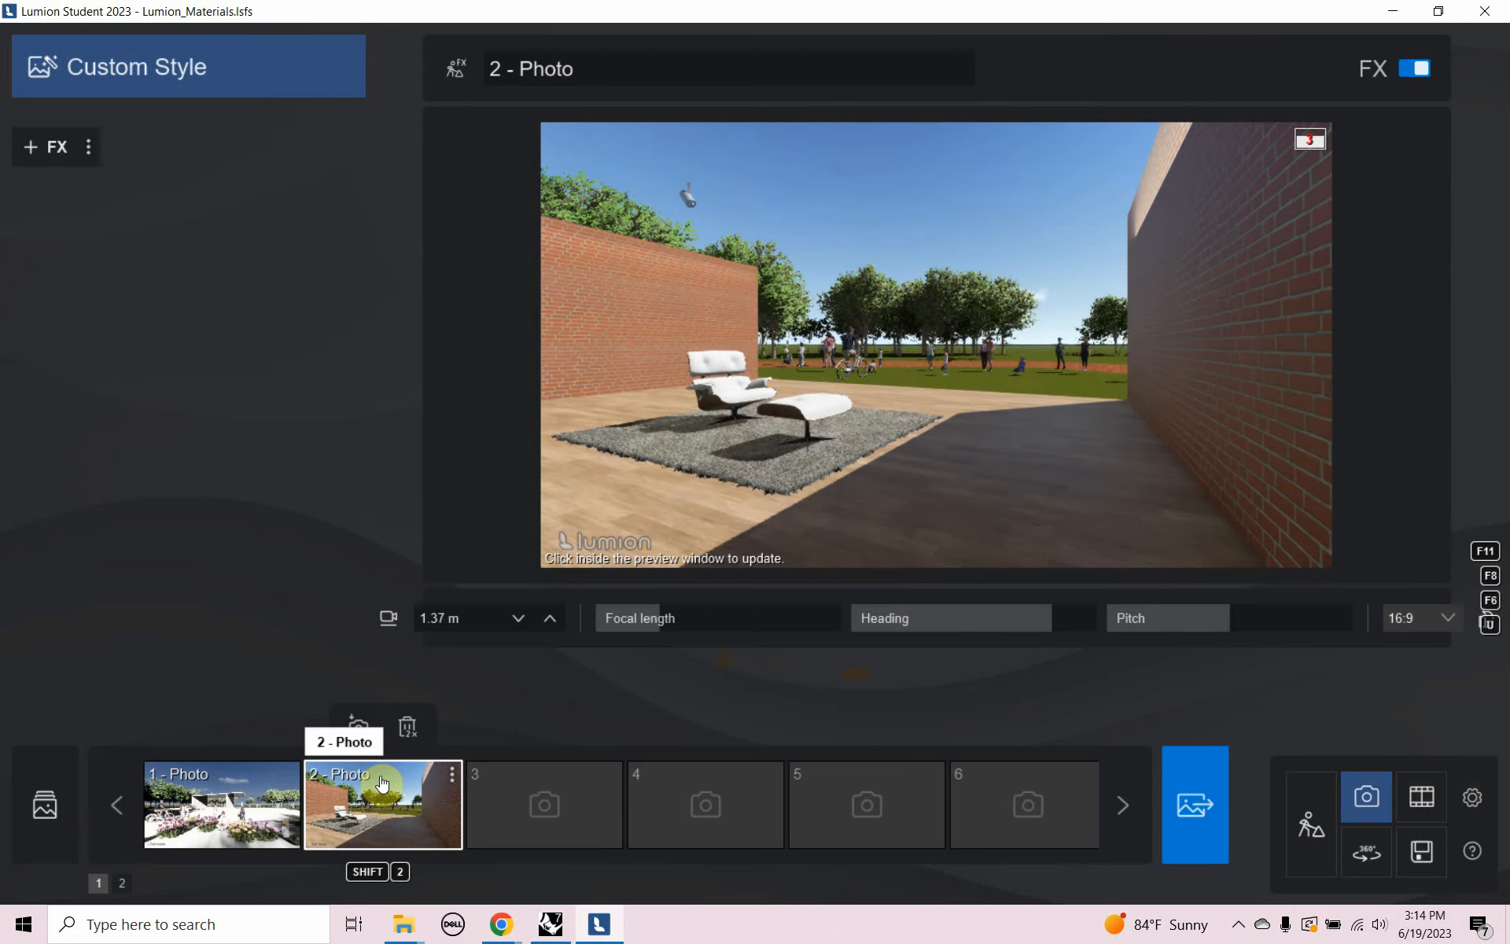
pyautogui.click(1309, 814)
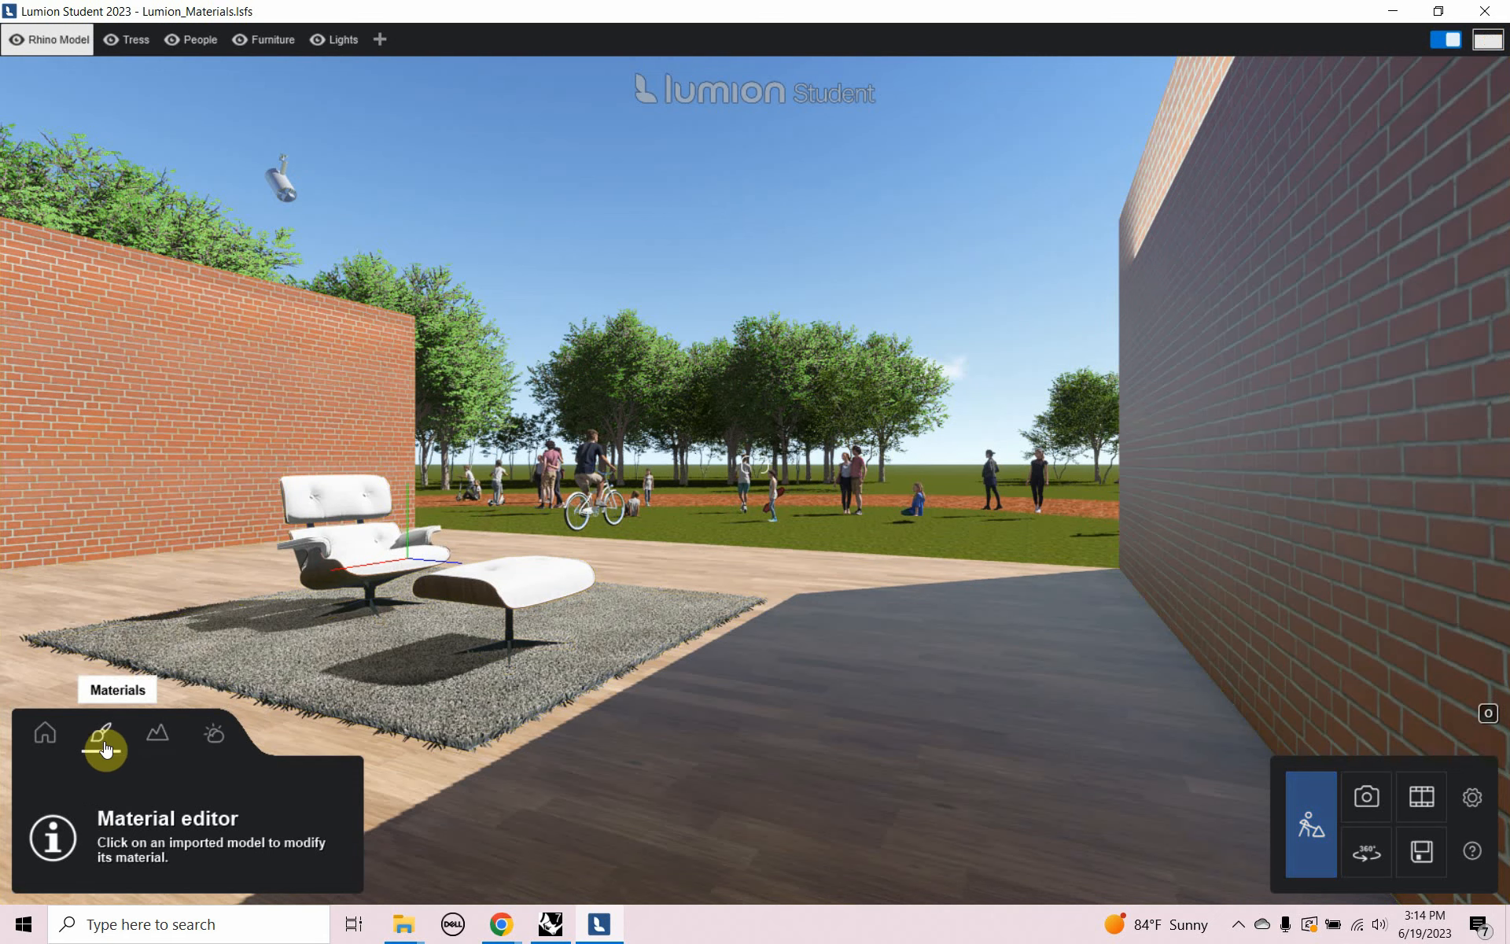
# Open the brick walls' material for editing and load Bricks025_1K_NormalDX as its Relief map
pyautogui.click(148, 513)
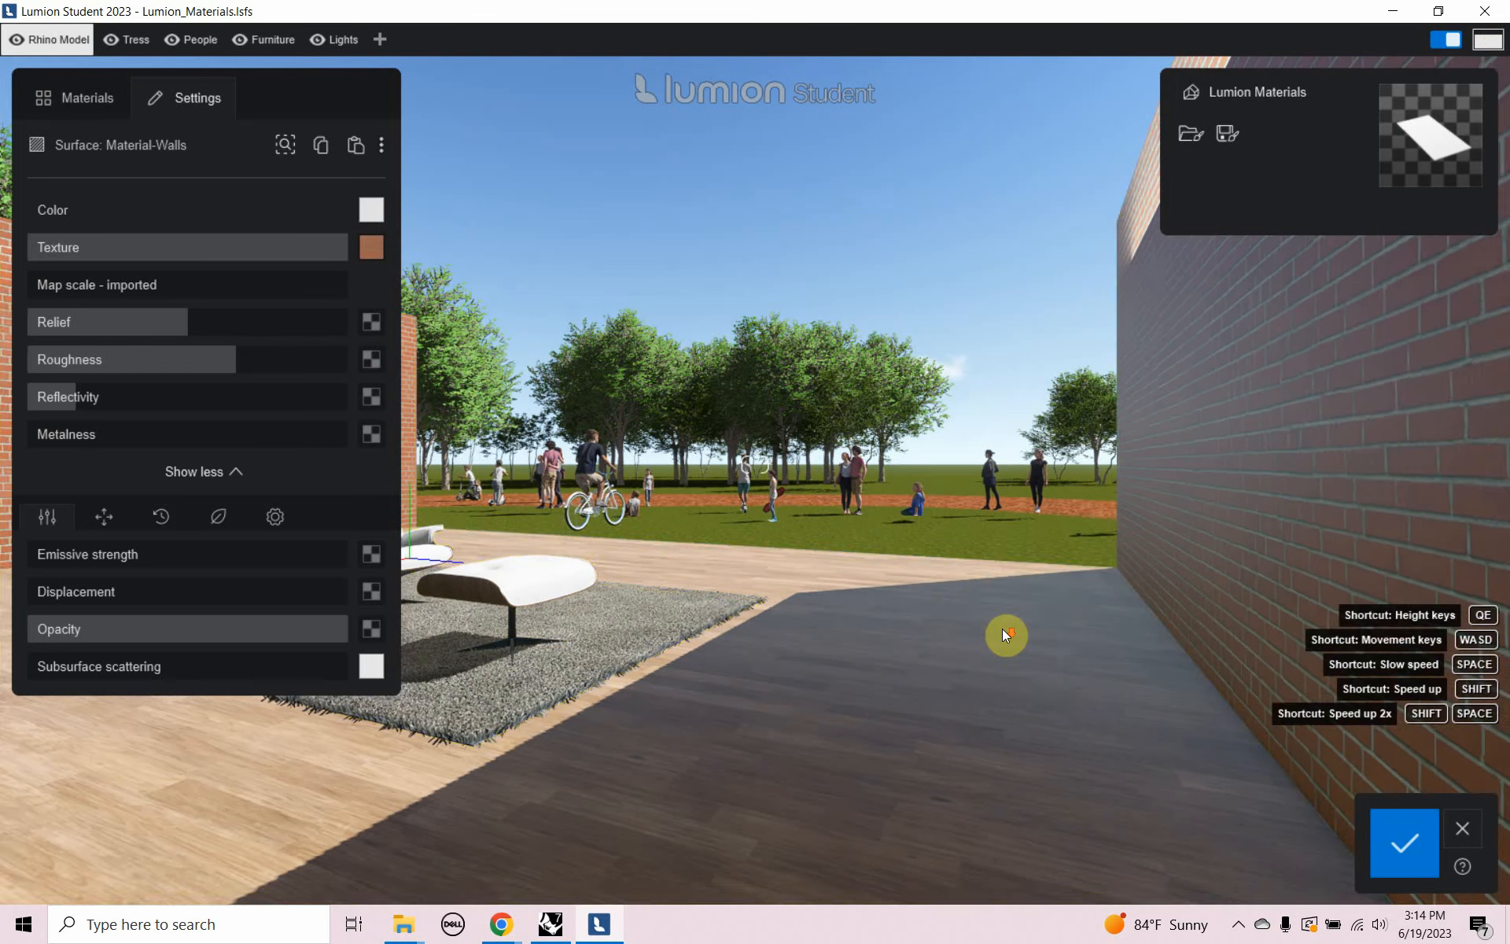
pyautogui.moveTo(1001, 629); pyautogui.dragTo(578, 618, button='right')
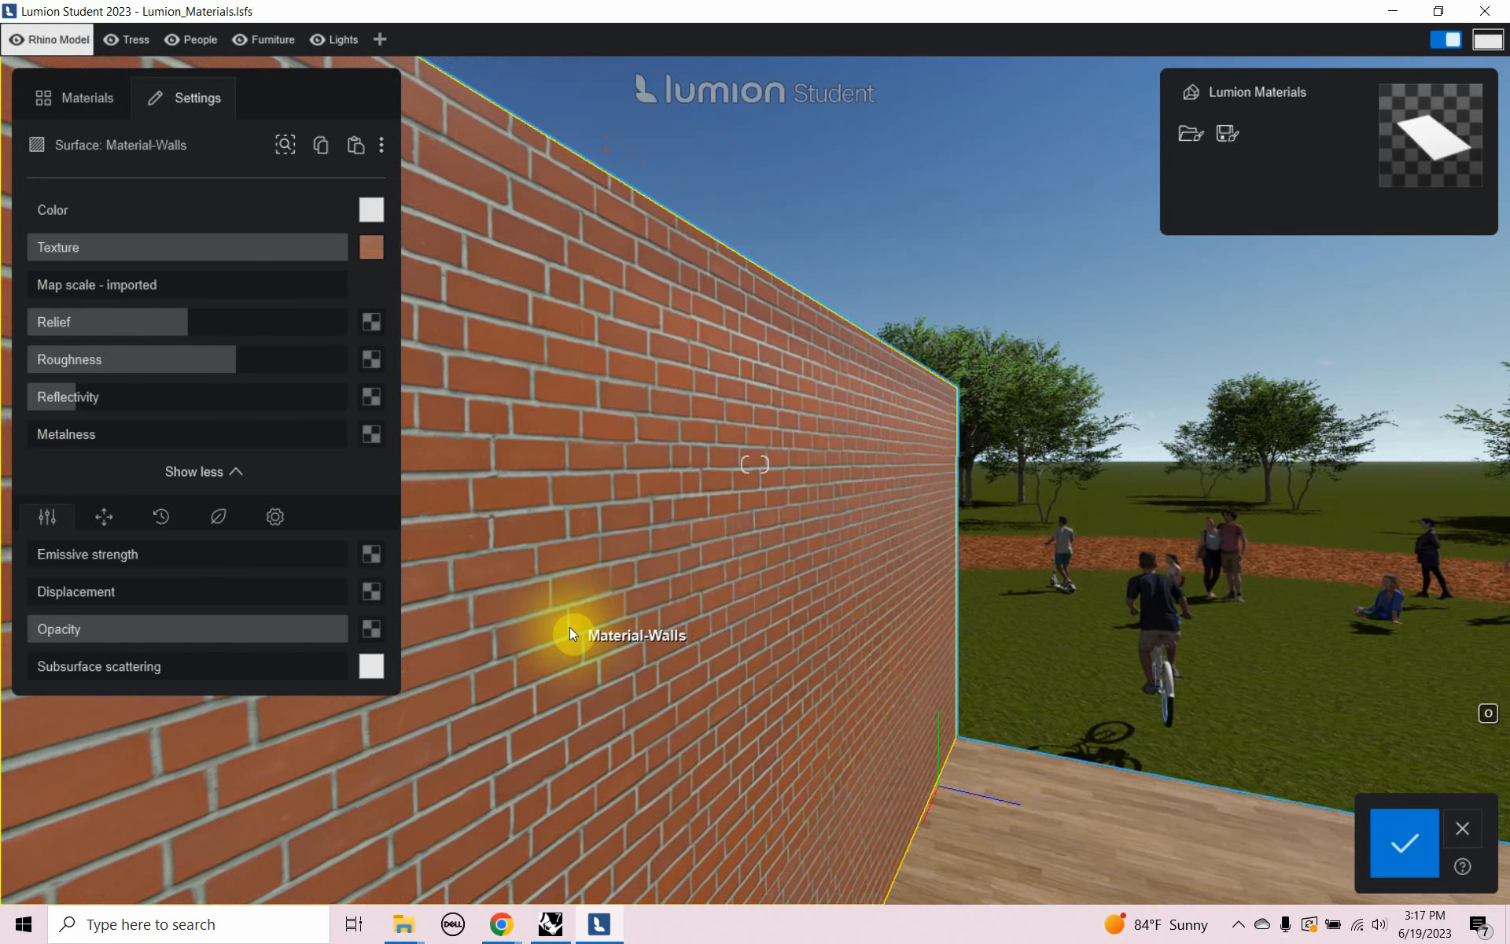
pyautogui.click(374, 330)
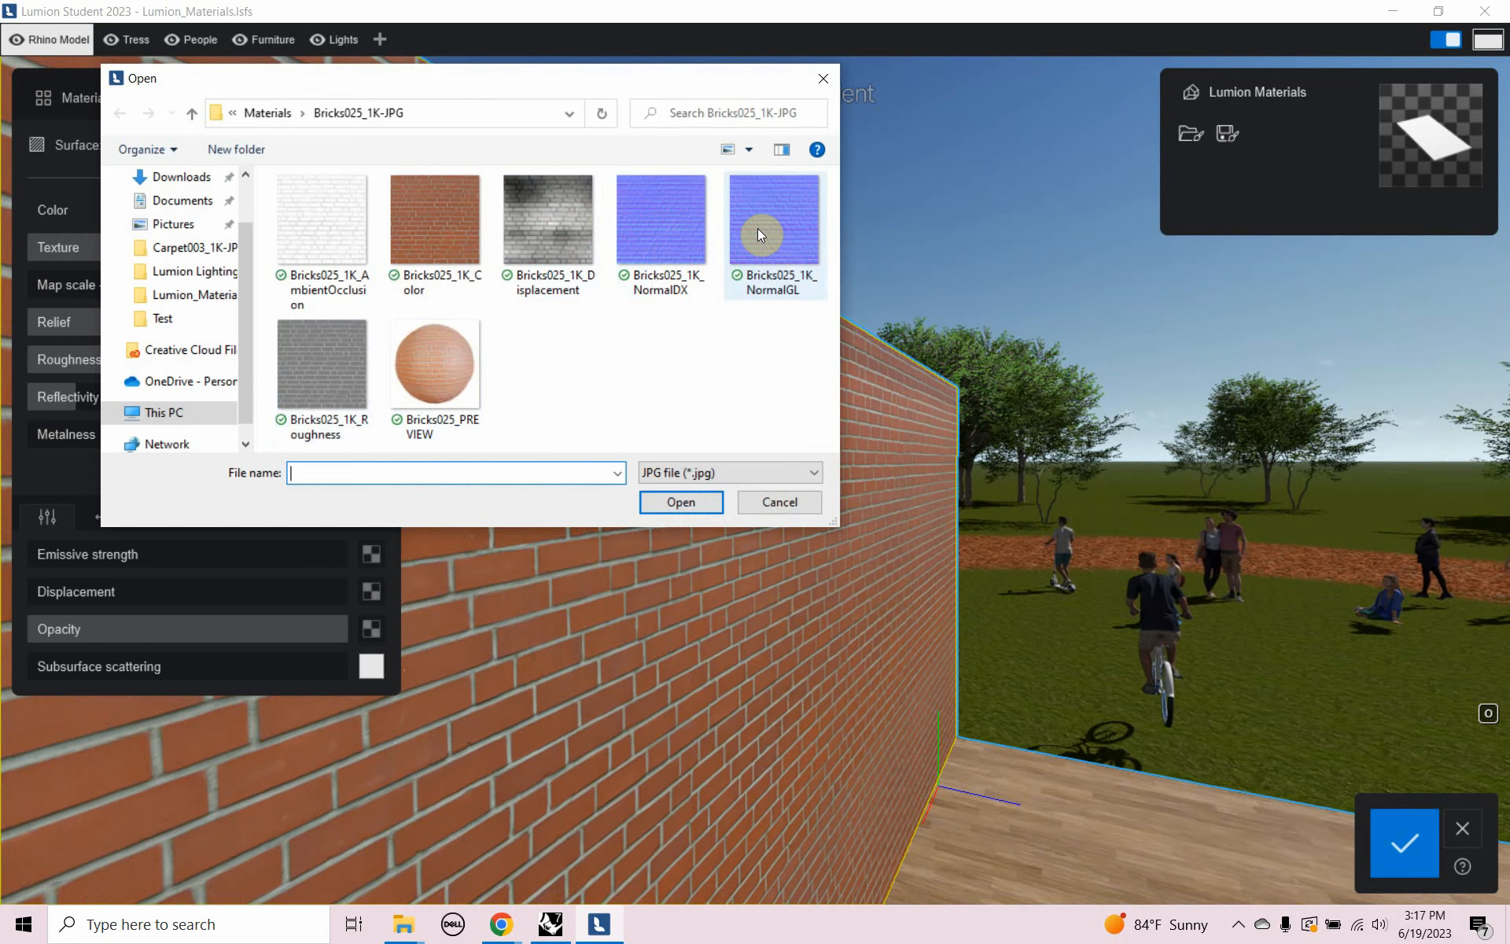
pyautogui.click(678, 232)
pyautogui.doubleClick(678, 232)
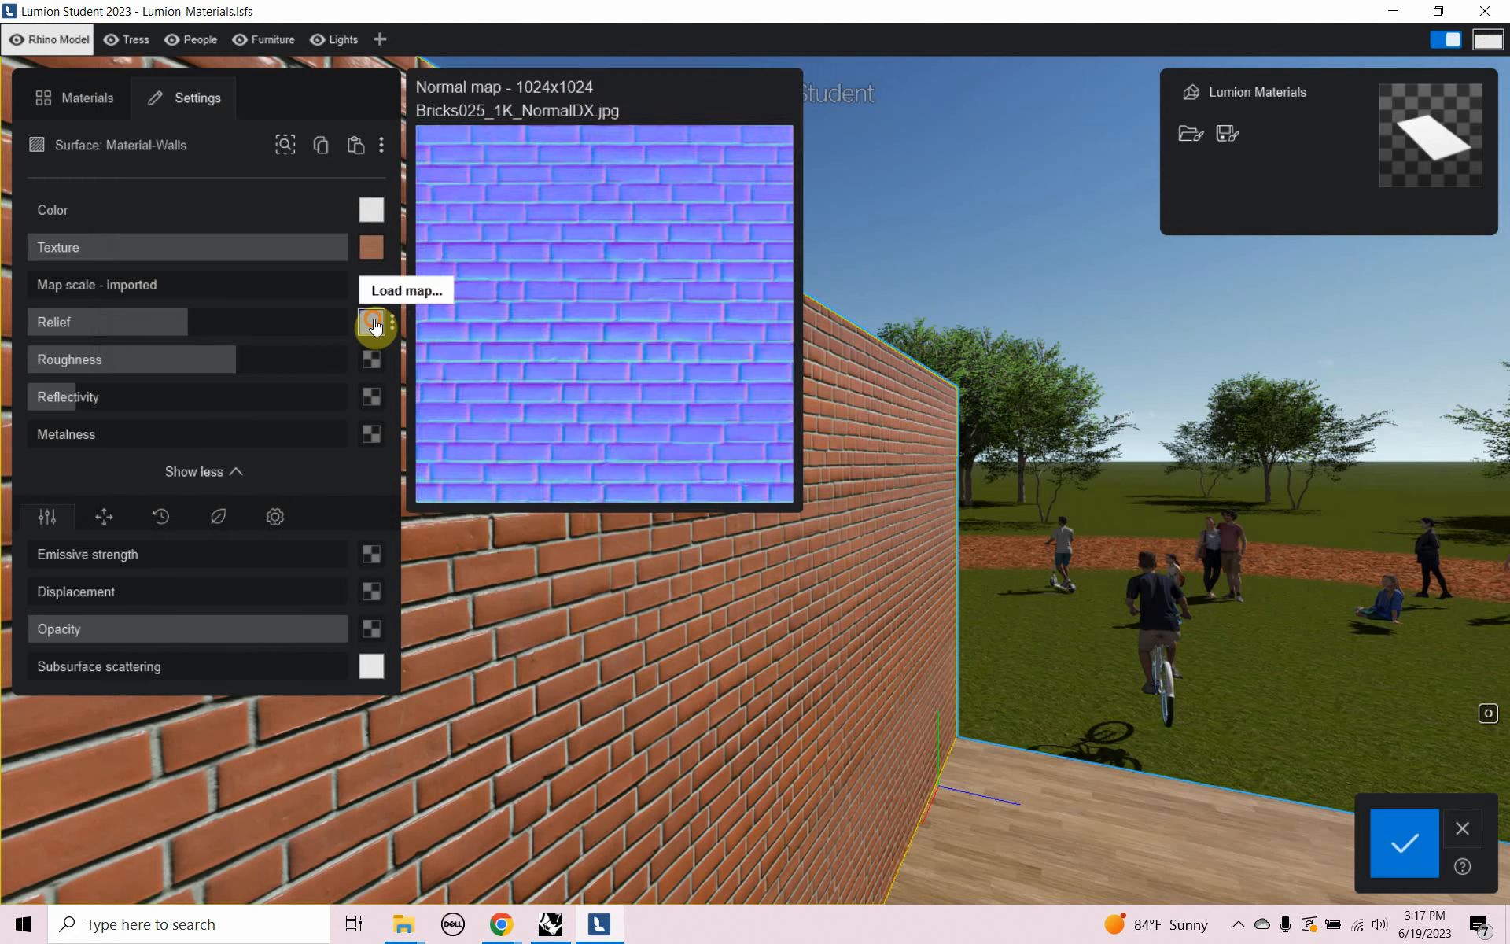
# Try Bricks025_1K_NormalGL as the walls' Relief map, and reload Bricks025_1K_NormalDX in its place
pyautogui.click(371, 321)
pyautogui.doubleClick(733, 220)
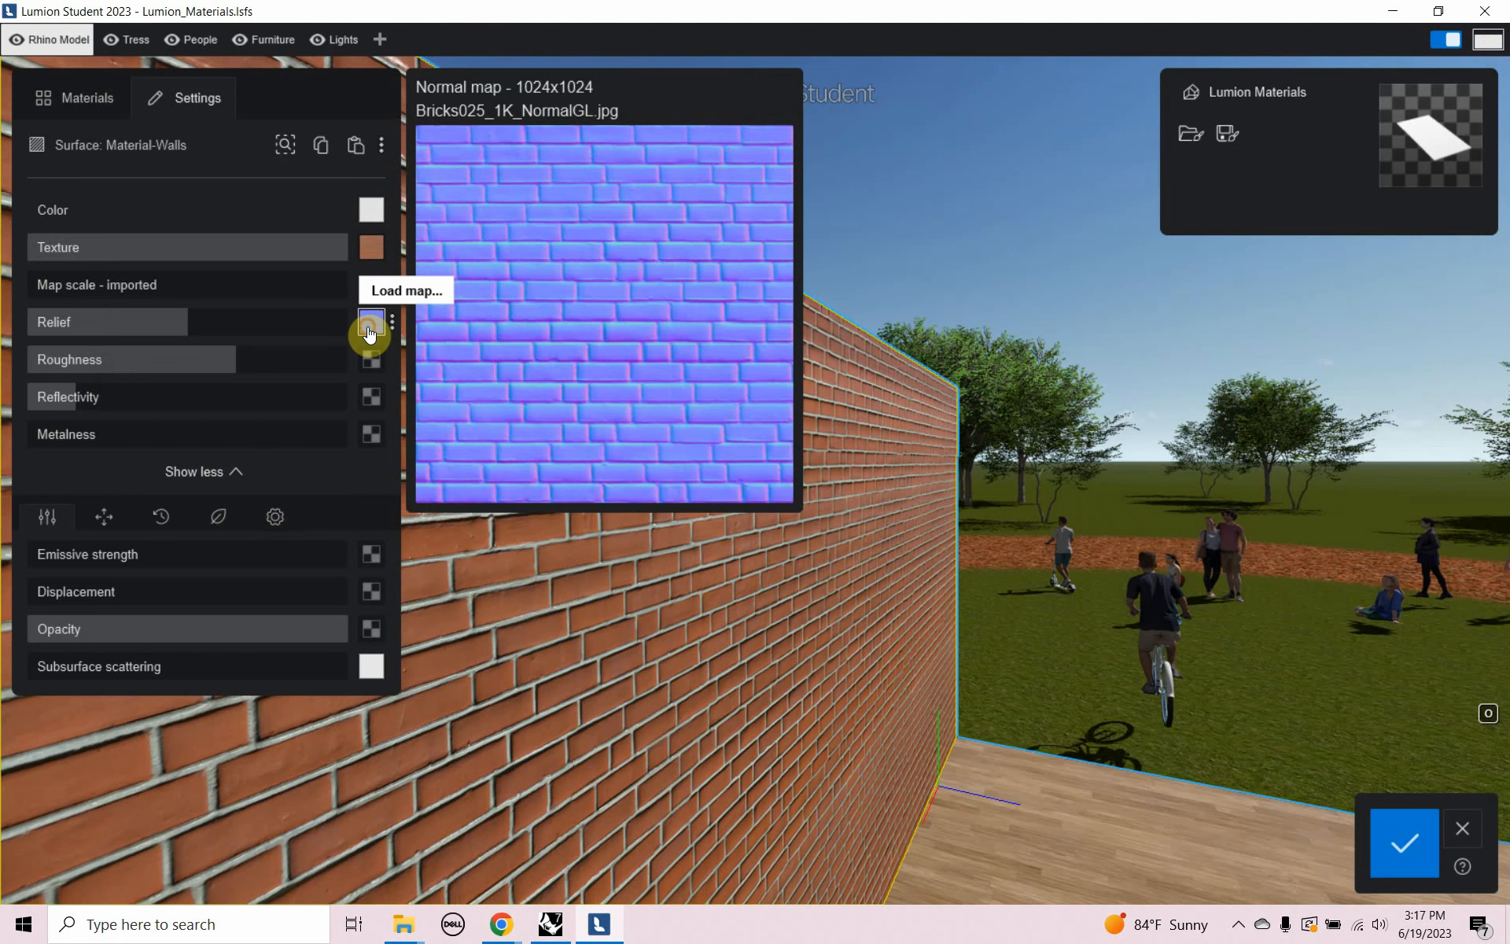
pyautogui.click(370, 335)
pyautogui.doubleClick(643, 248)
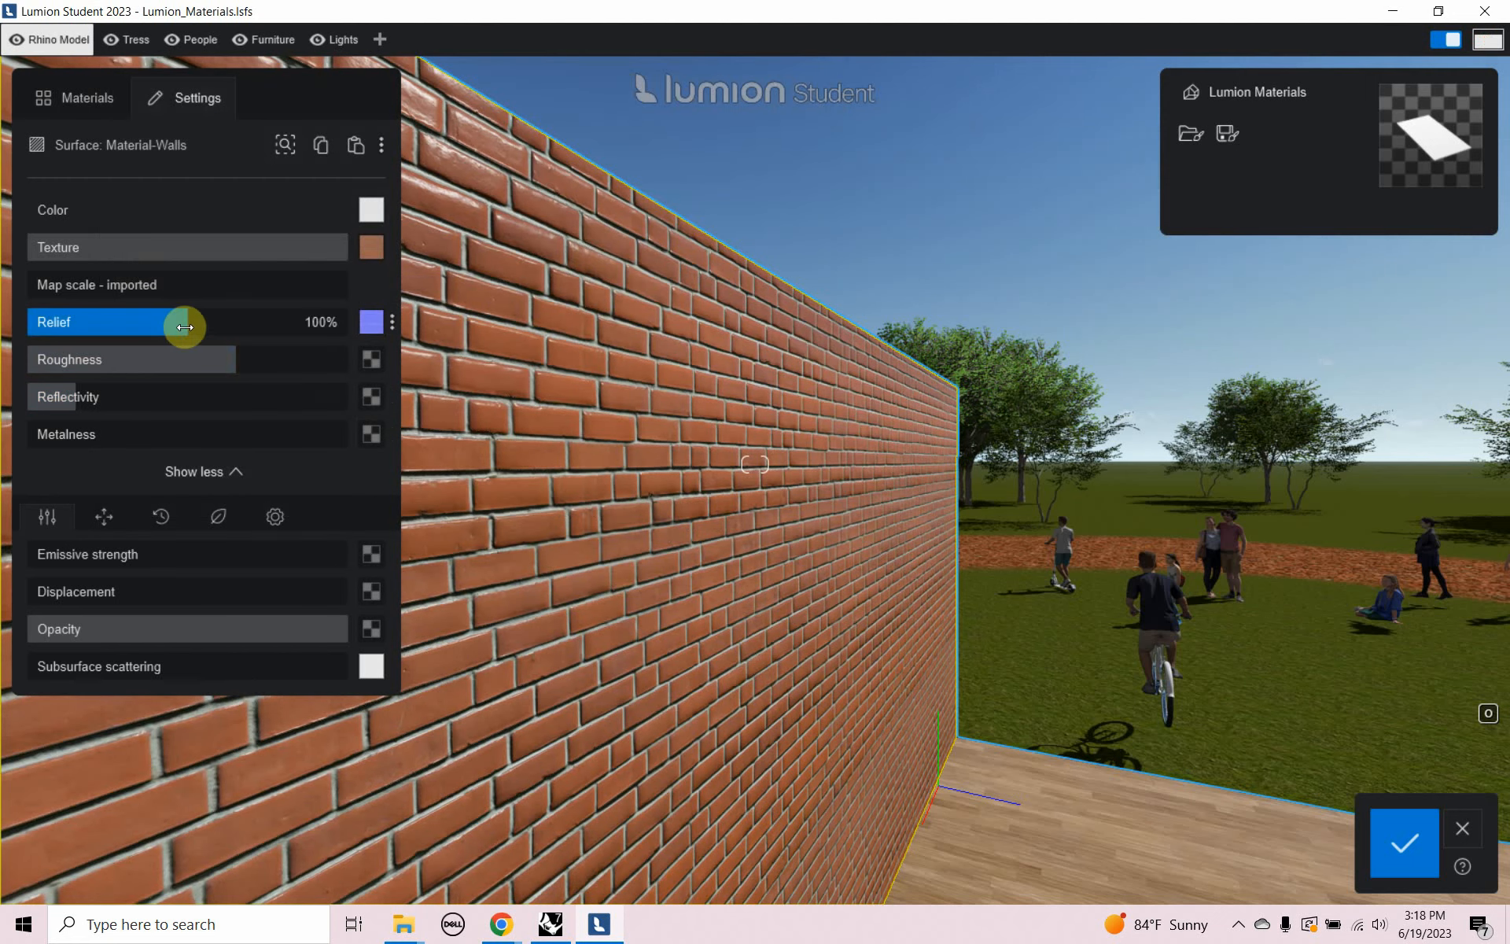
# Test the walls' Relief strength at its maximum, return it to about mid-range, and inspect the walls from outside
pyautogui.moveTo(191, 325); pyautogui.dragTo(543, 327)
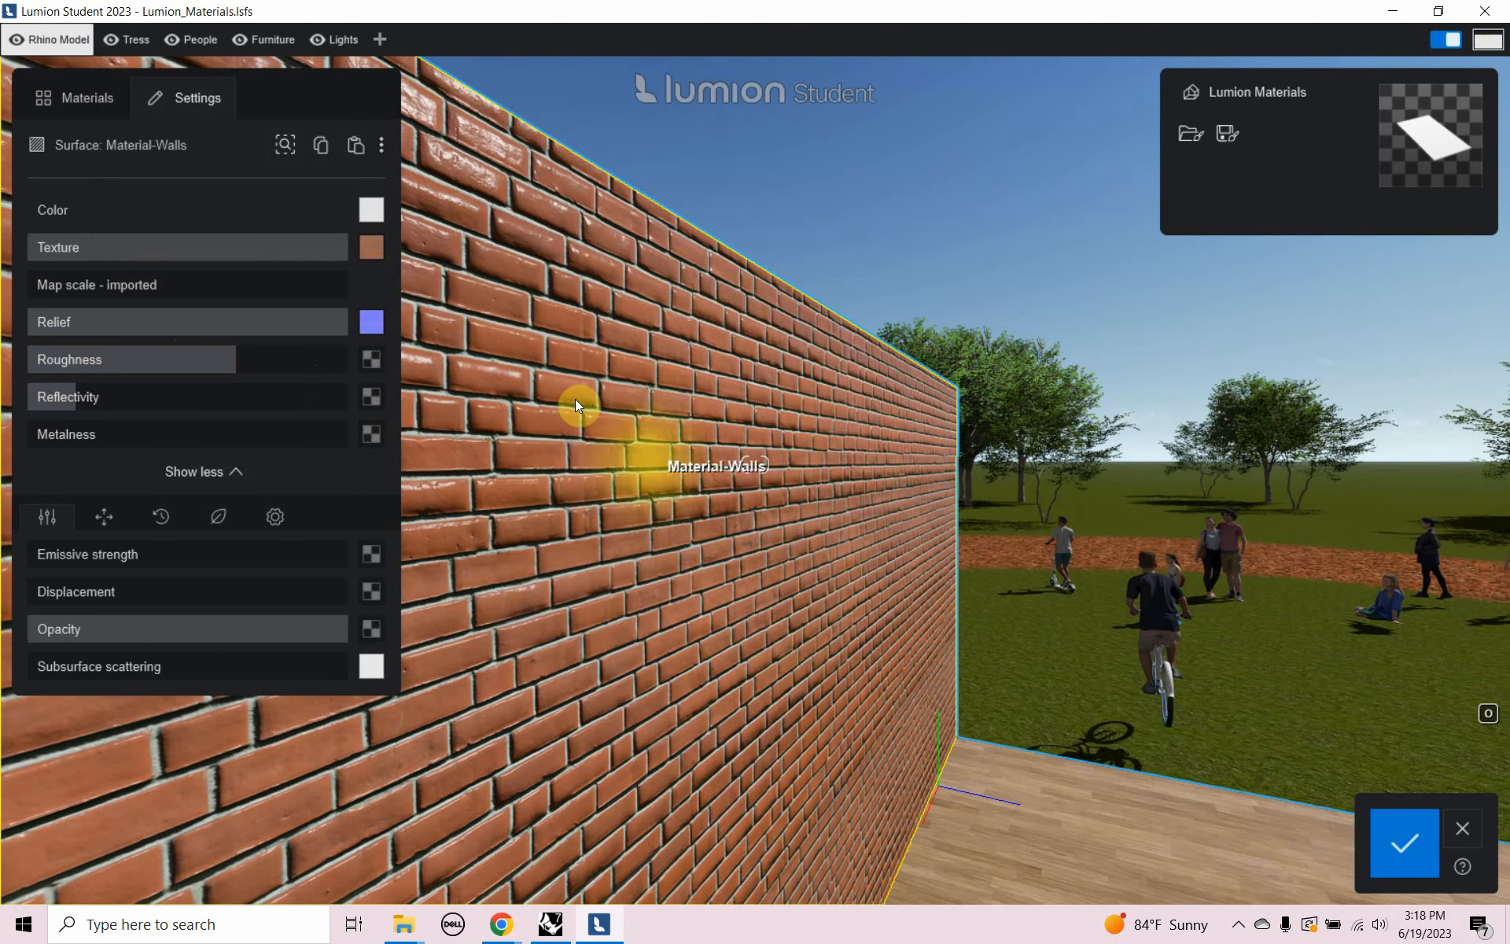
pyautogui.moveTo(339, 321); pyautogui.dragTo(183, 343)
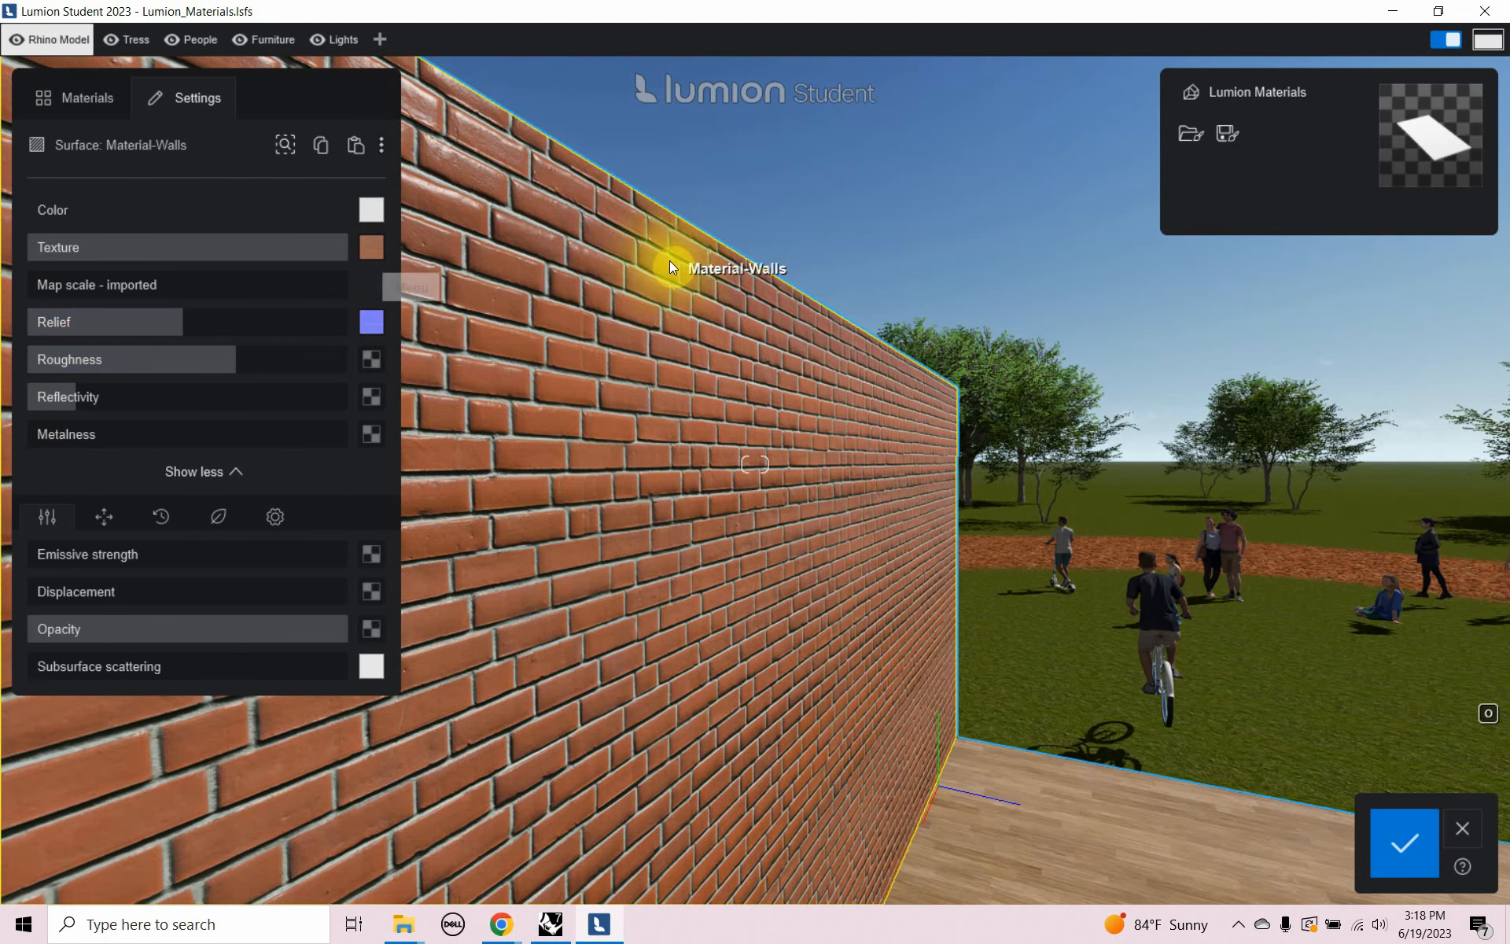
pyautogui.moveTo(670, 259); pyautogui.dragTo(843, 239, button='right')
pyautogui.scroll(-3, 842, 239)
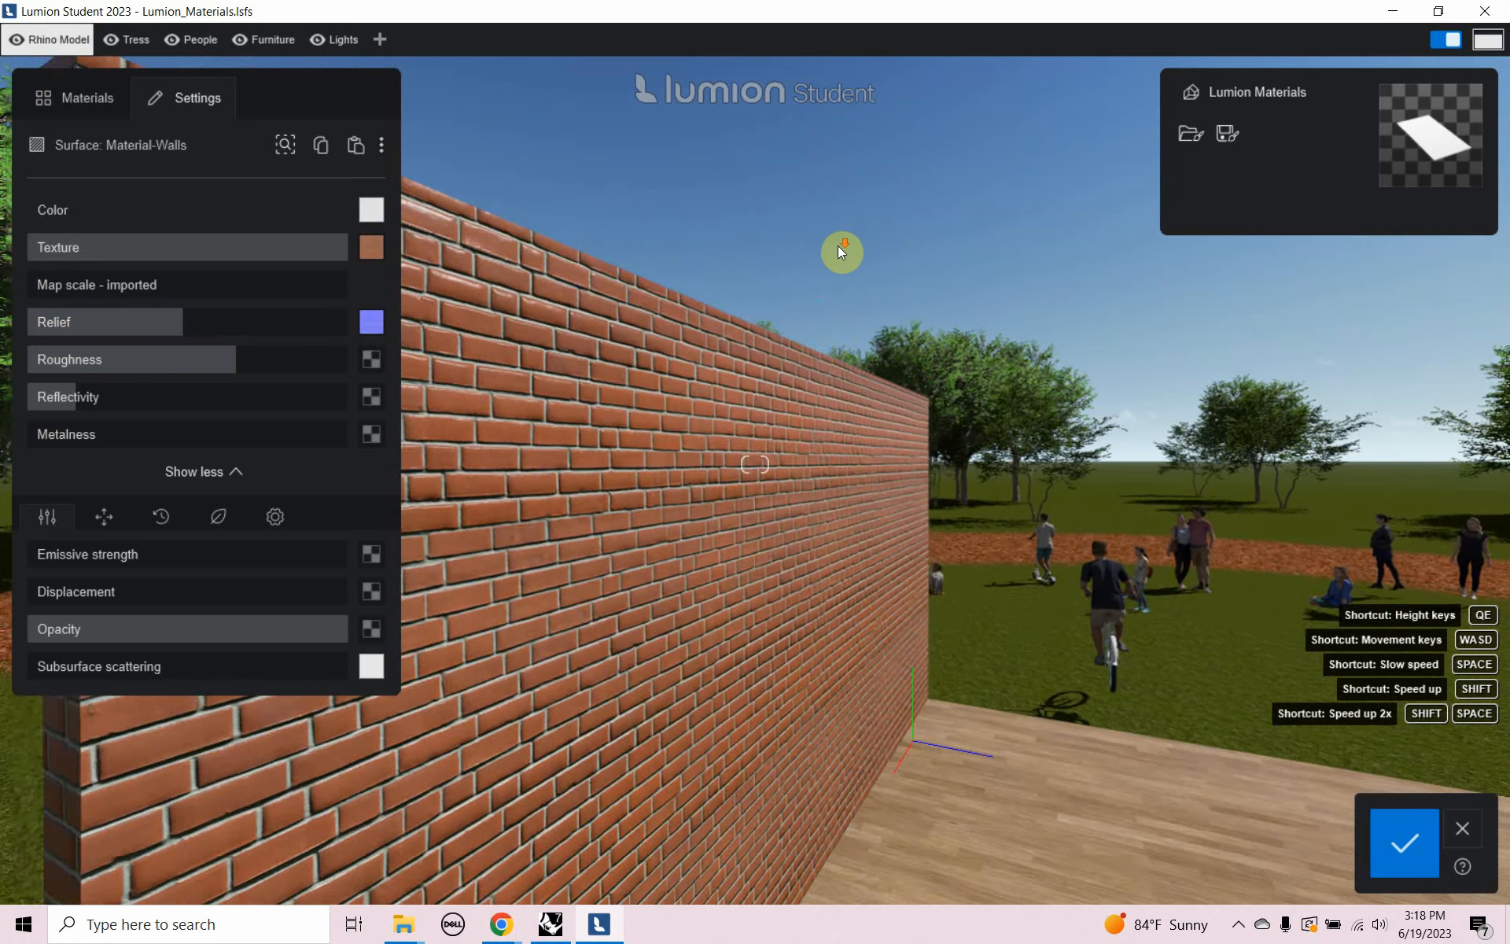
pyautogui.scroll(-5, 834, 248)
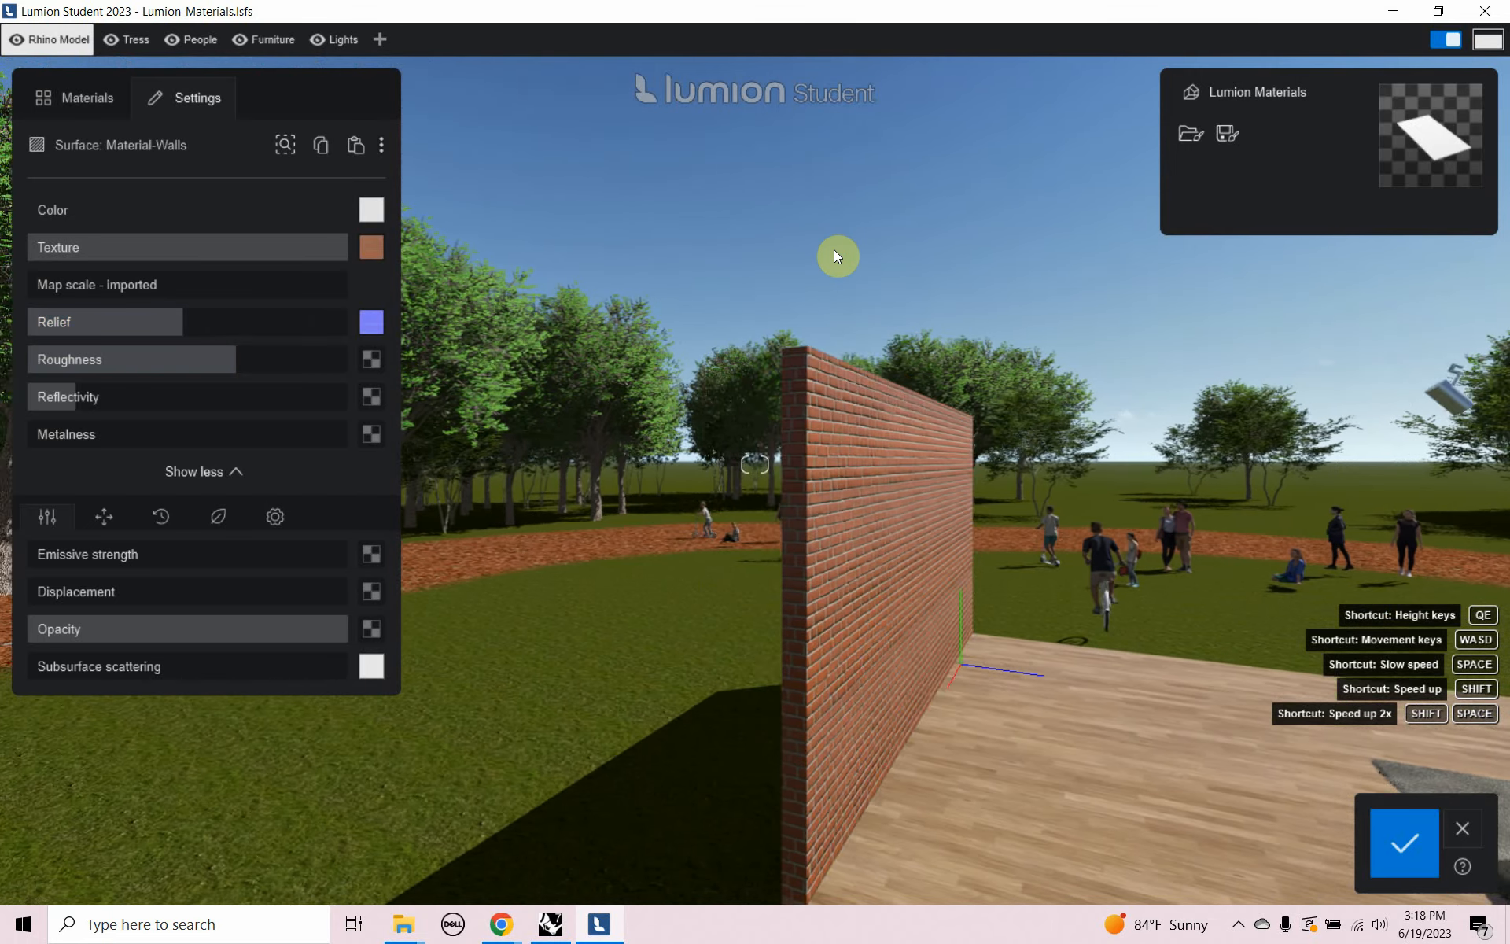
pyautogui.scroll(-3, 834, 248)
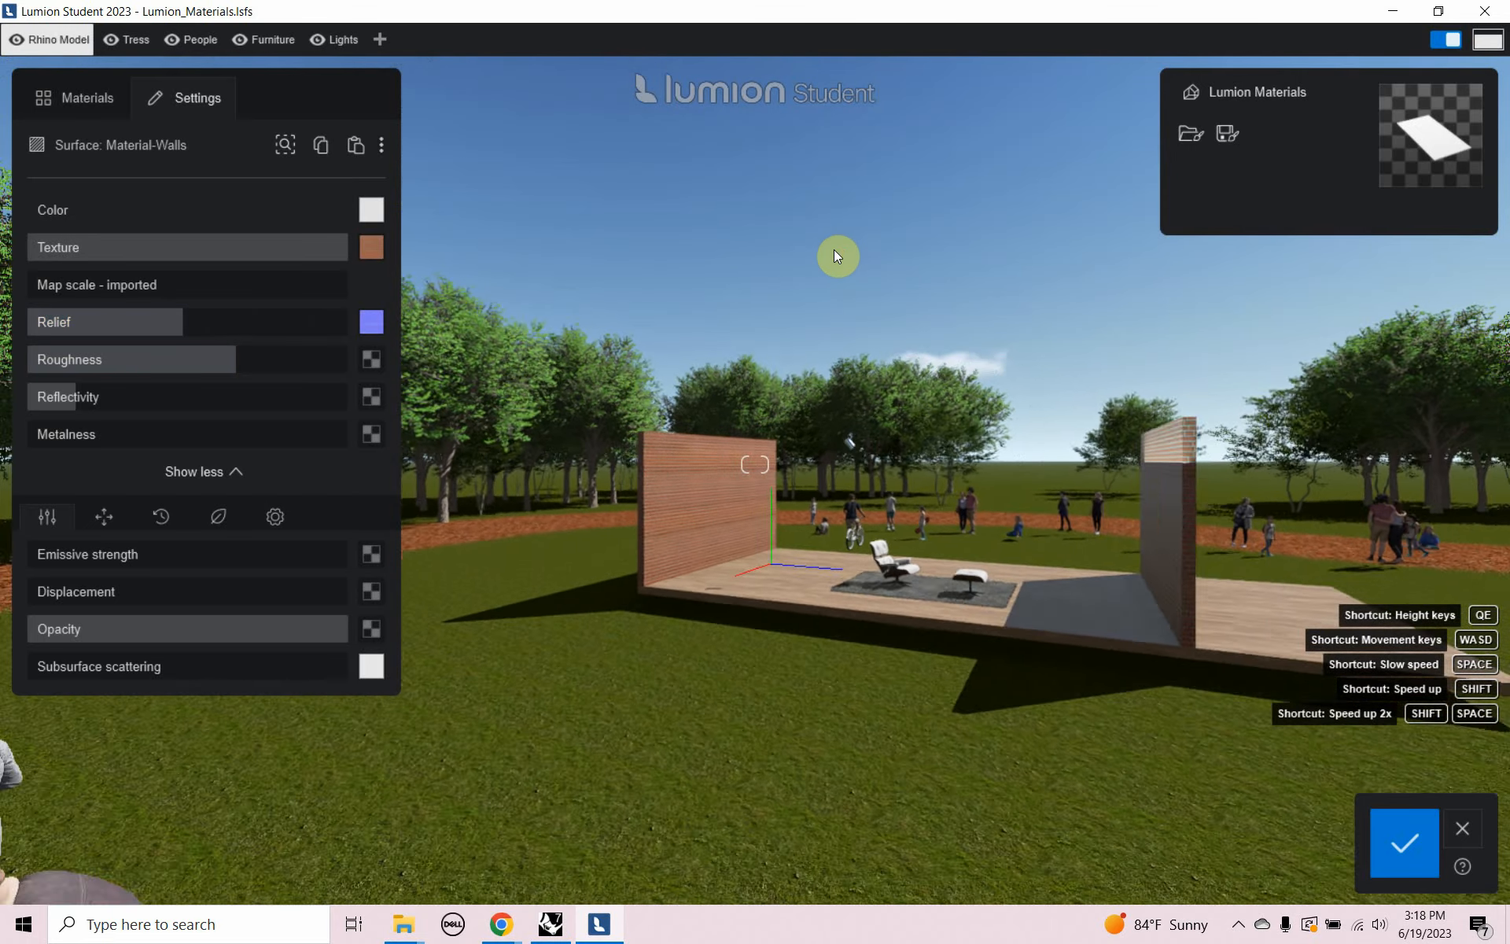
pyautogui.scroll(3, 1006, 511)
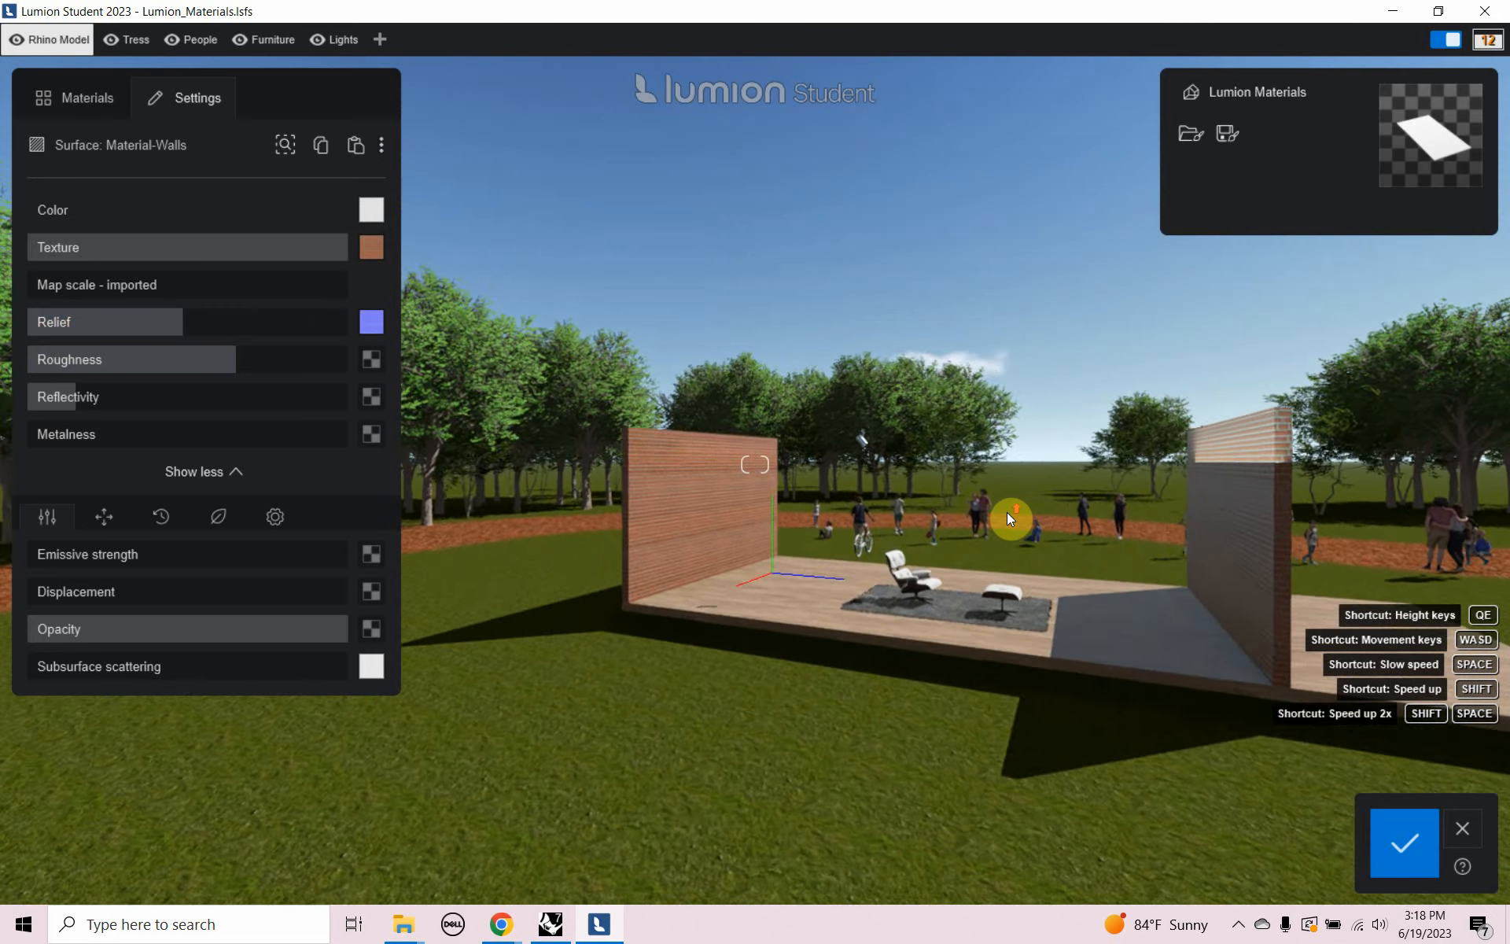
pyautogui.press('d')
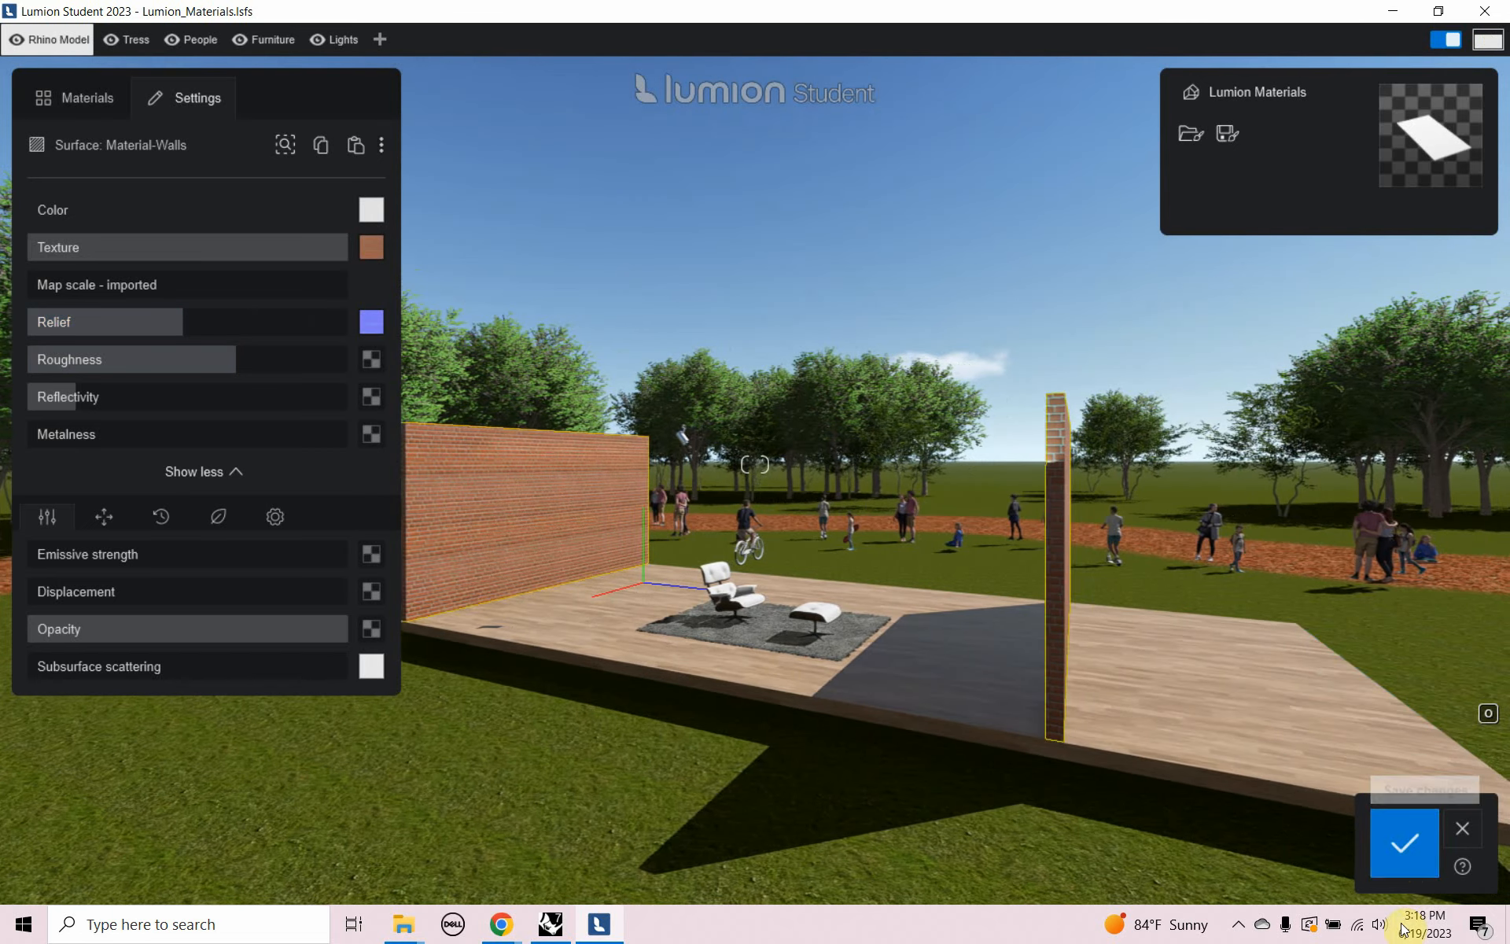
# Save the wall material changes and save the Lumion_Materials scene
pyautogui.click(1393, 861)
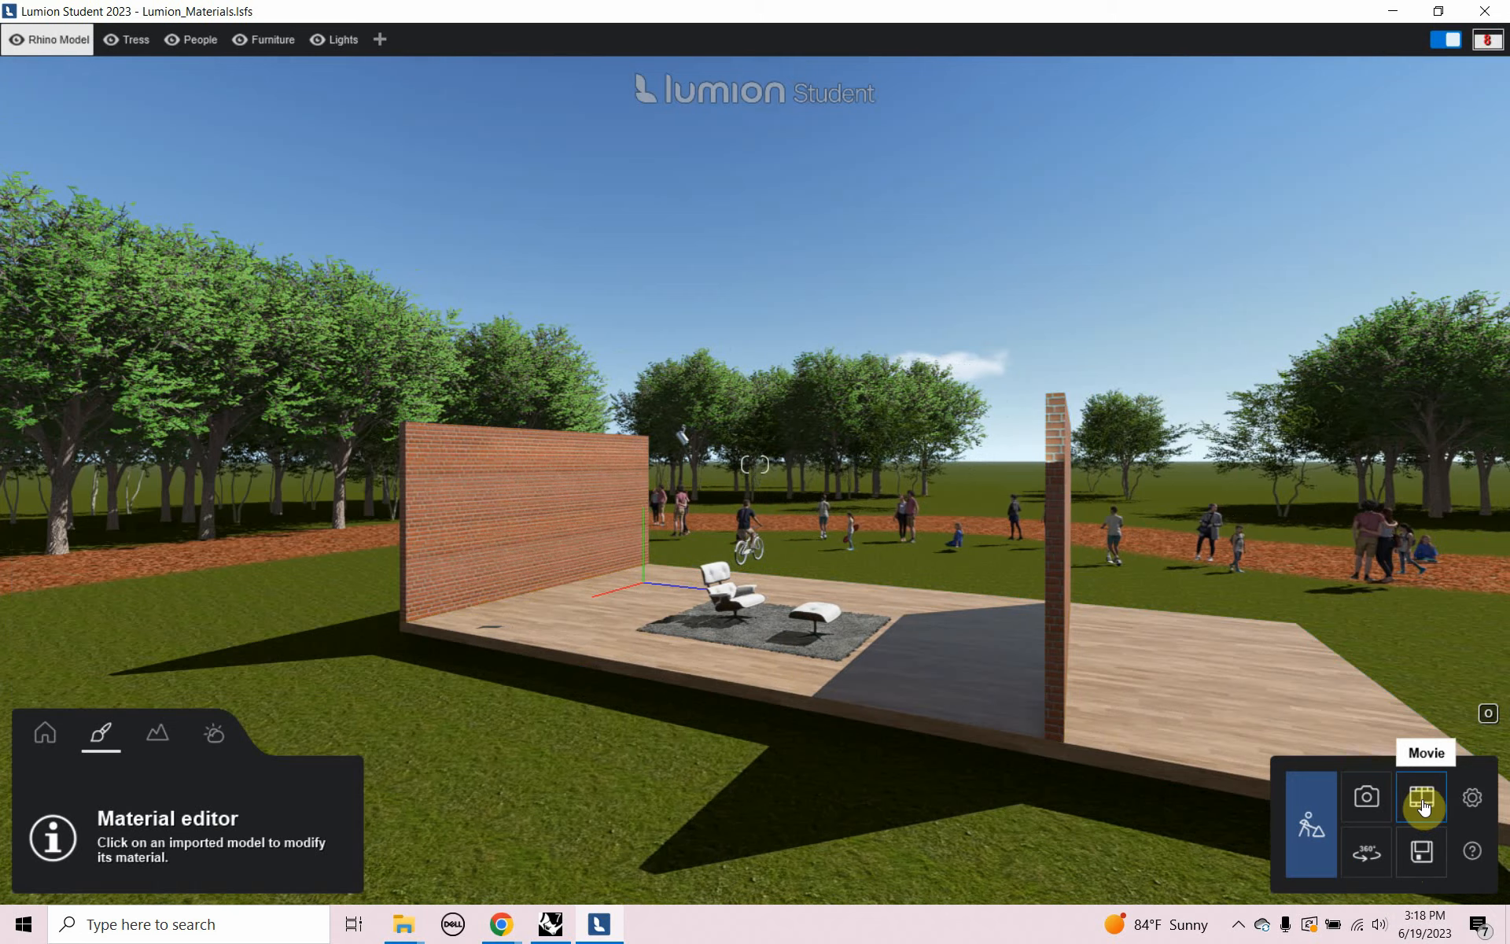
pyautogui.click(1421, 852)
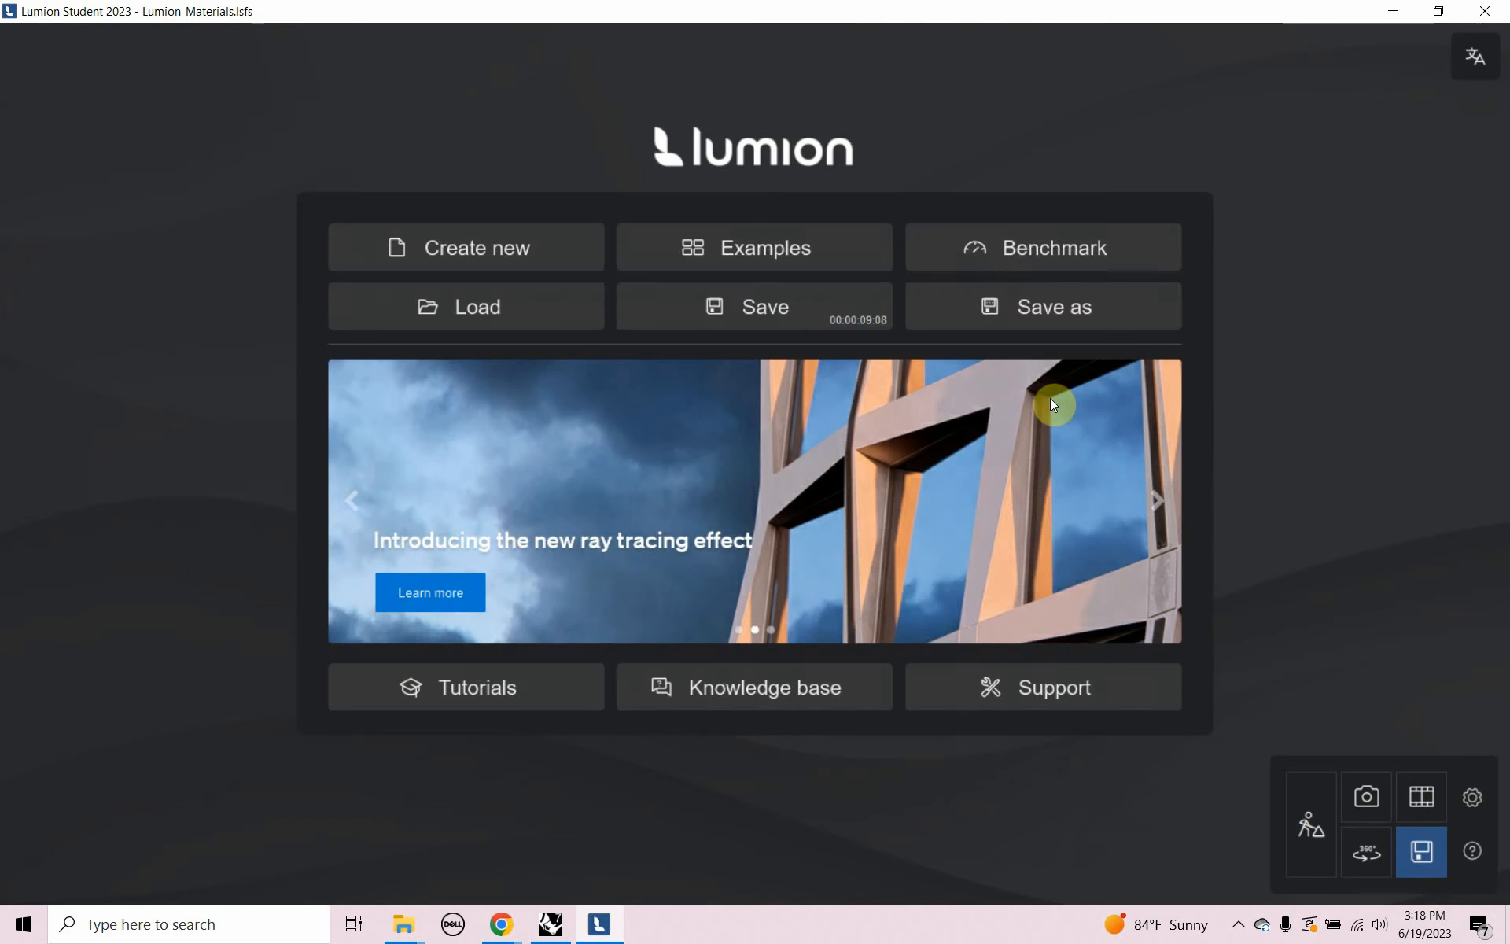
pyautogui.click(735, 313)
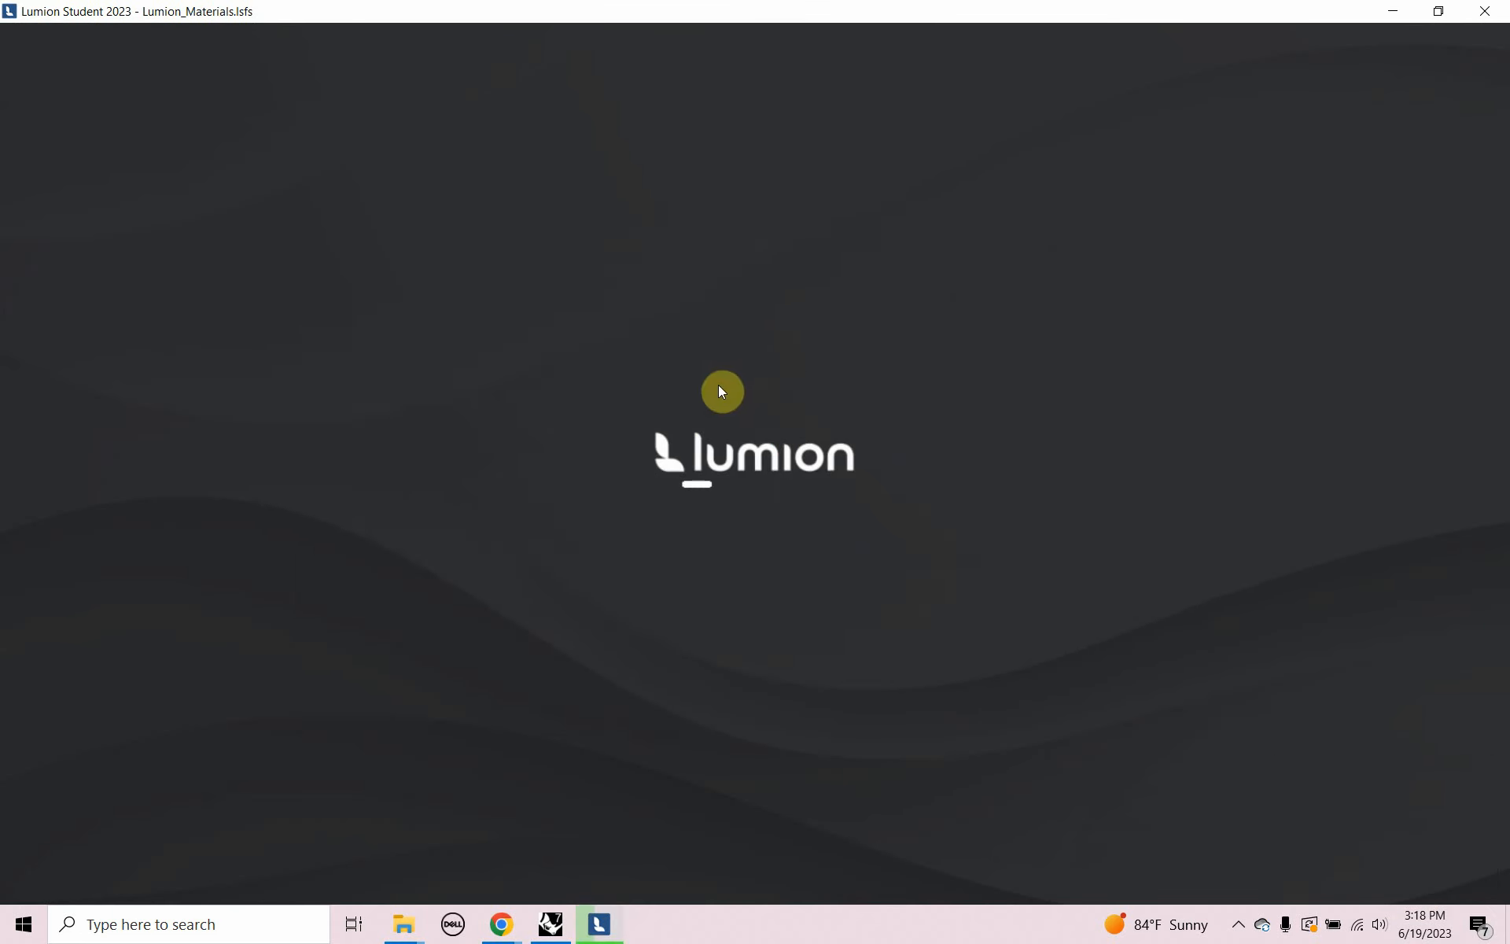
# Switch to Rhino, read the tutorial topic outline in the Grasshopper window, and minimize that window
pyautogui.hotkey('alt', 'Tab')
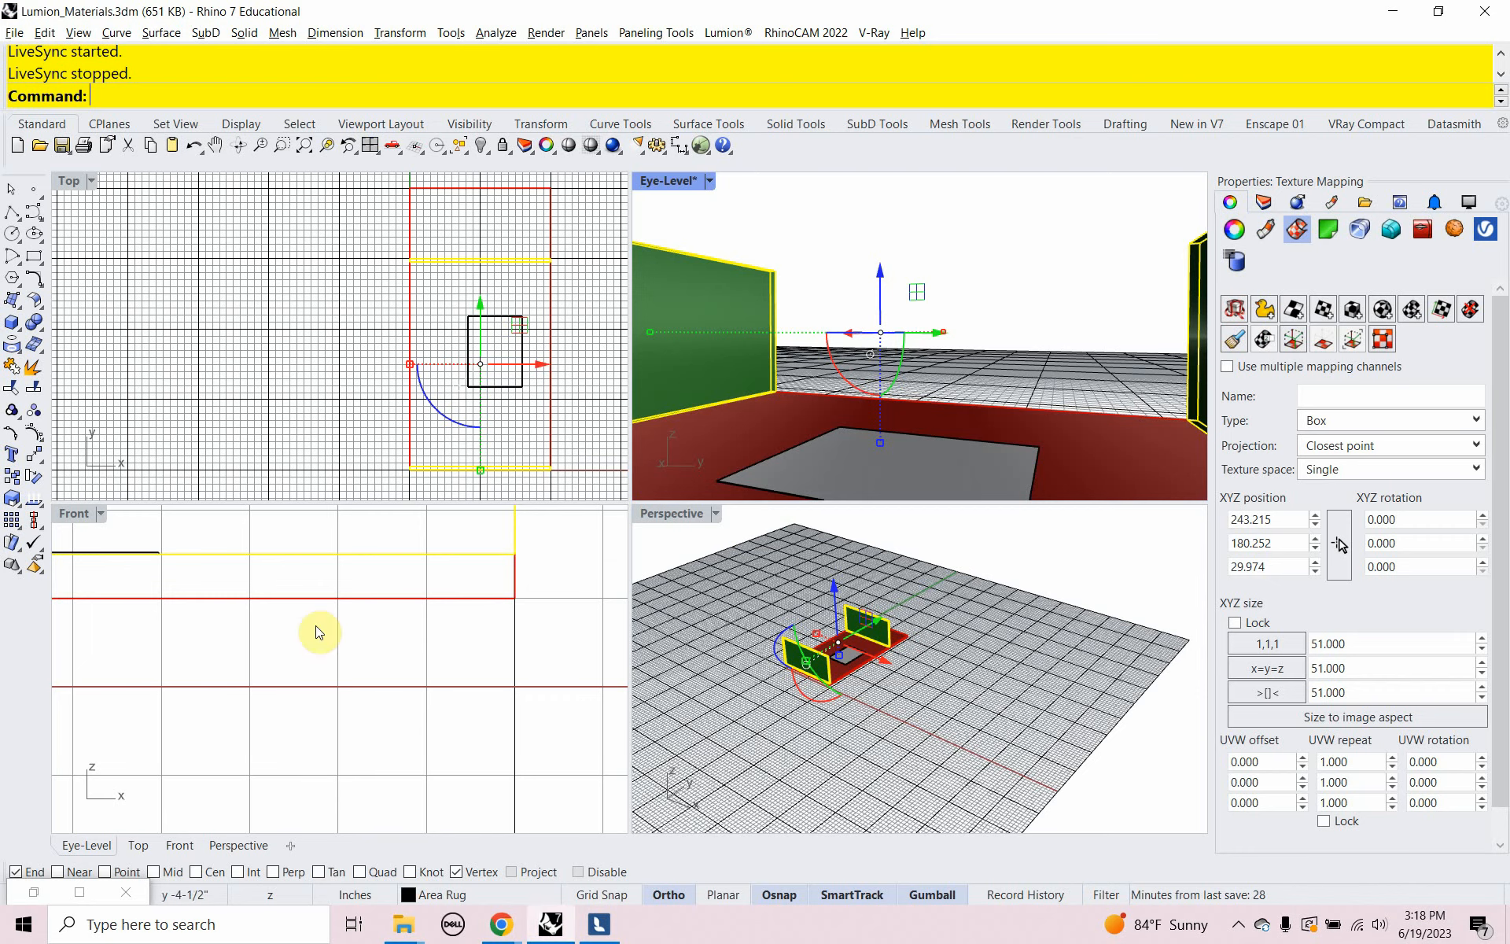
pyautogui.click(34, 892)
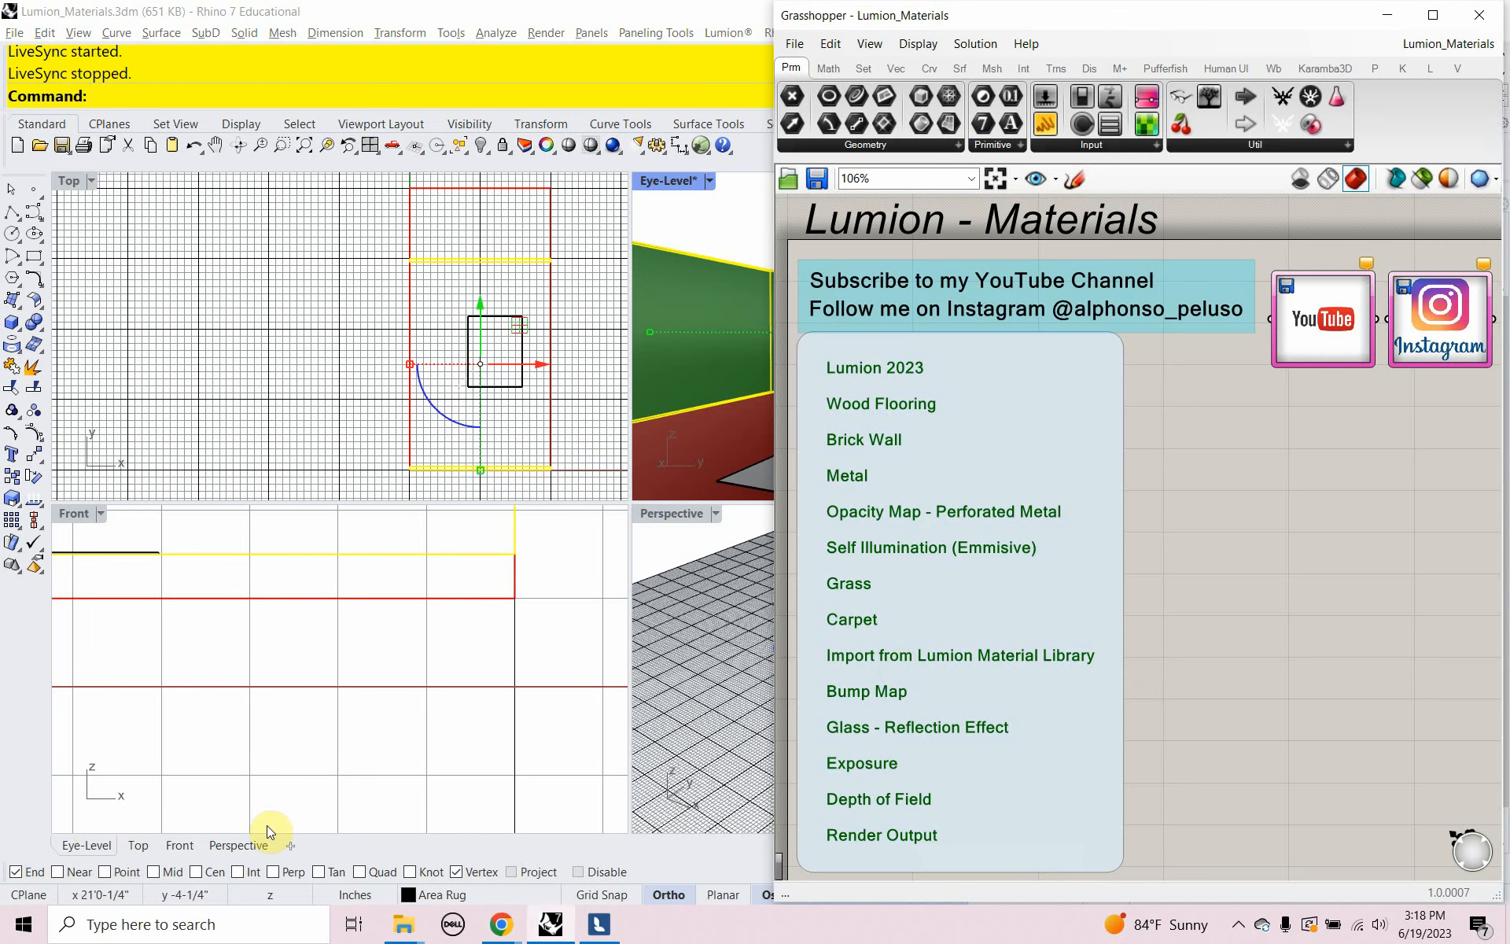
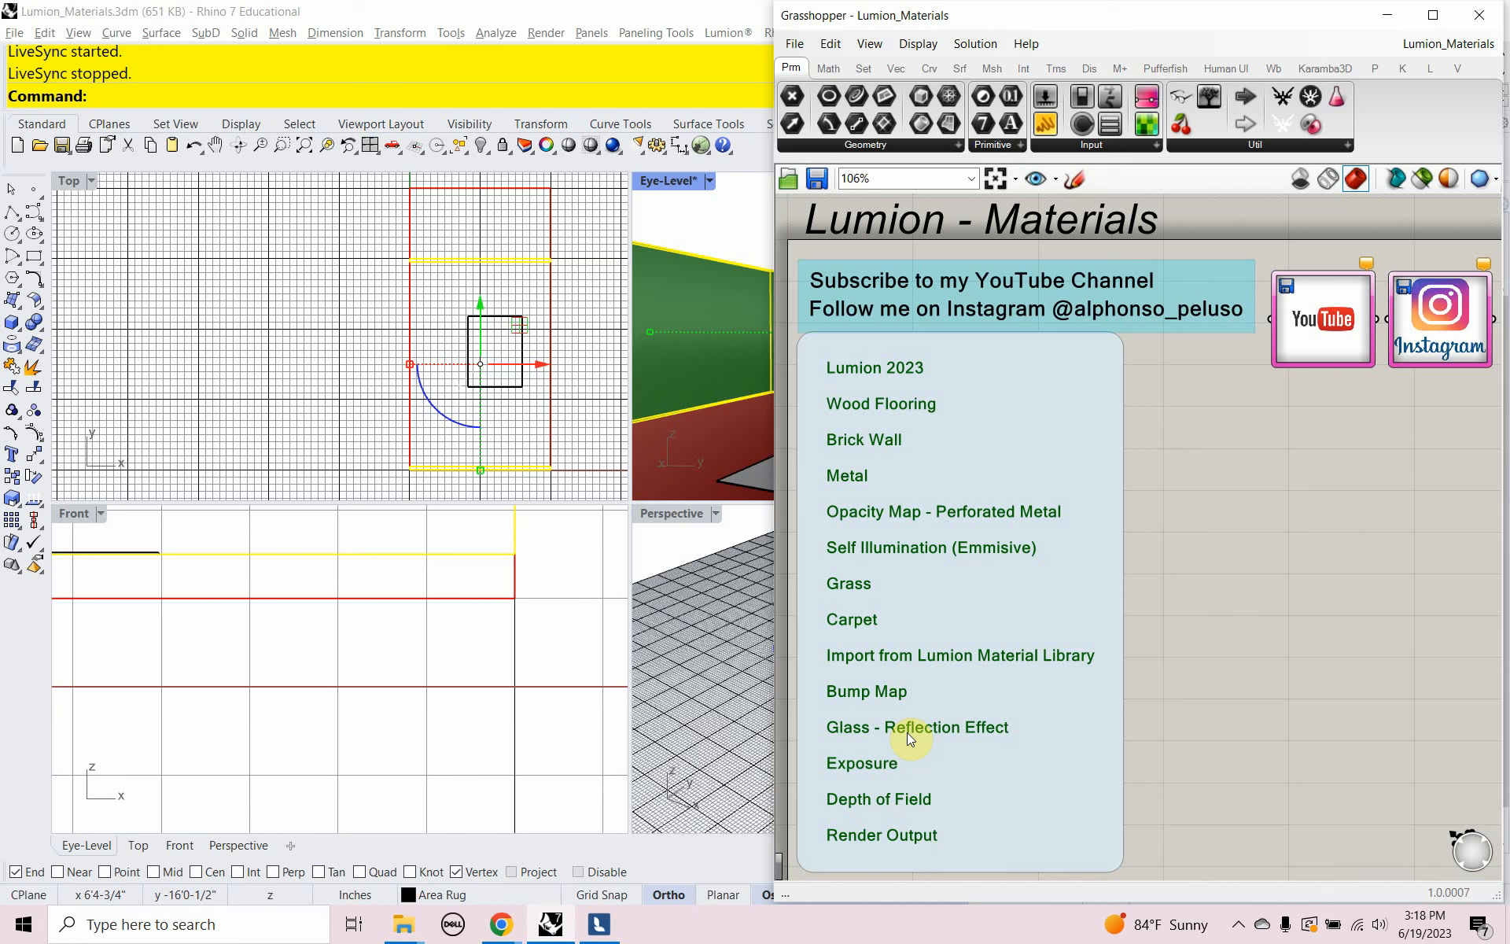
pyautogui.click(1387, 15)
# Create a new layer named Glass below Area Rug and make it the current layer
pyautogui.click(1264, 202)
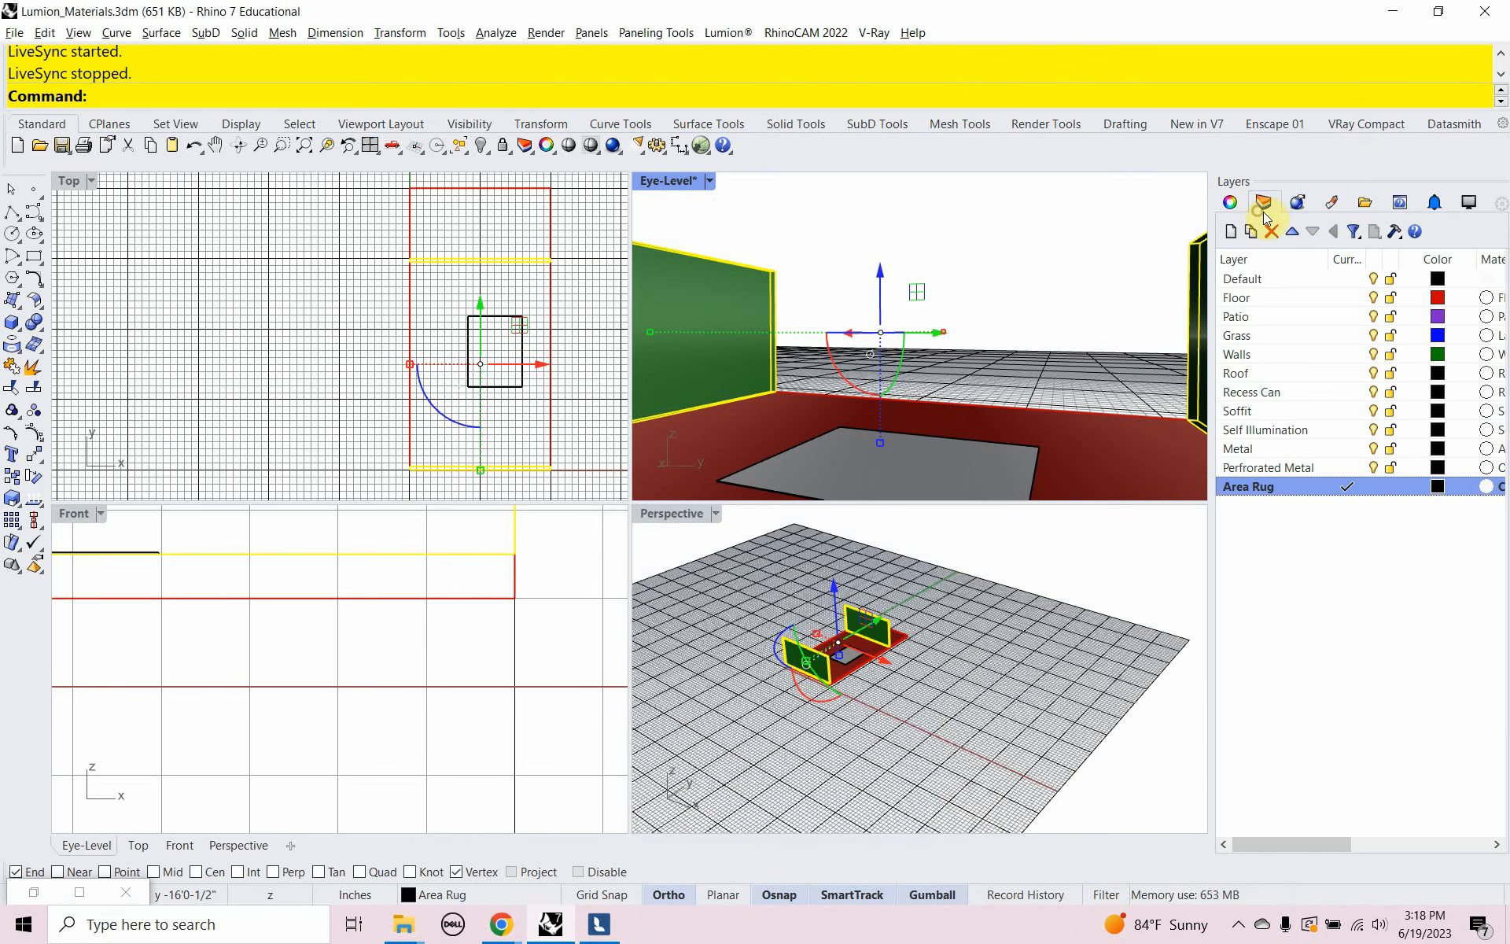
pyautogui.rightClick(1249, 543)
pyautogui.click(1272, 550)
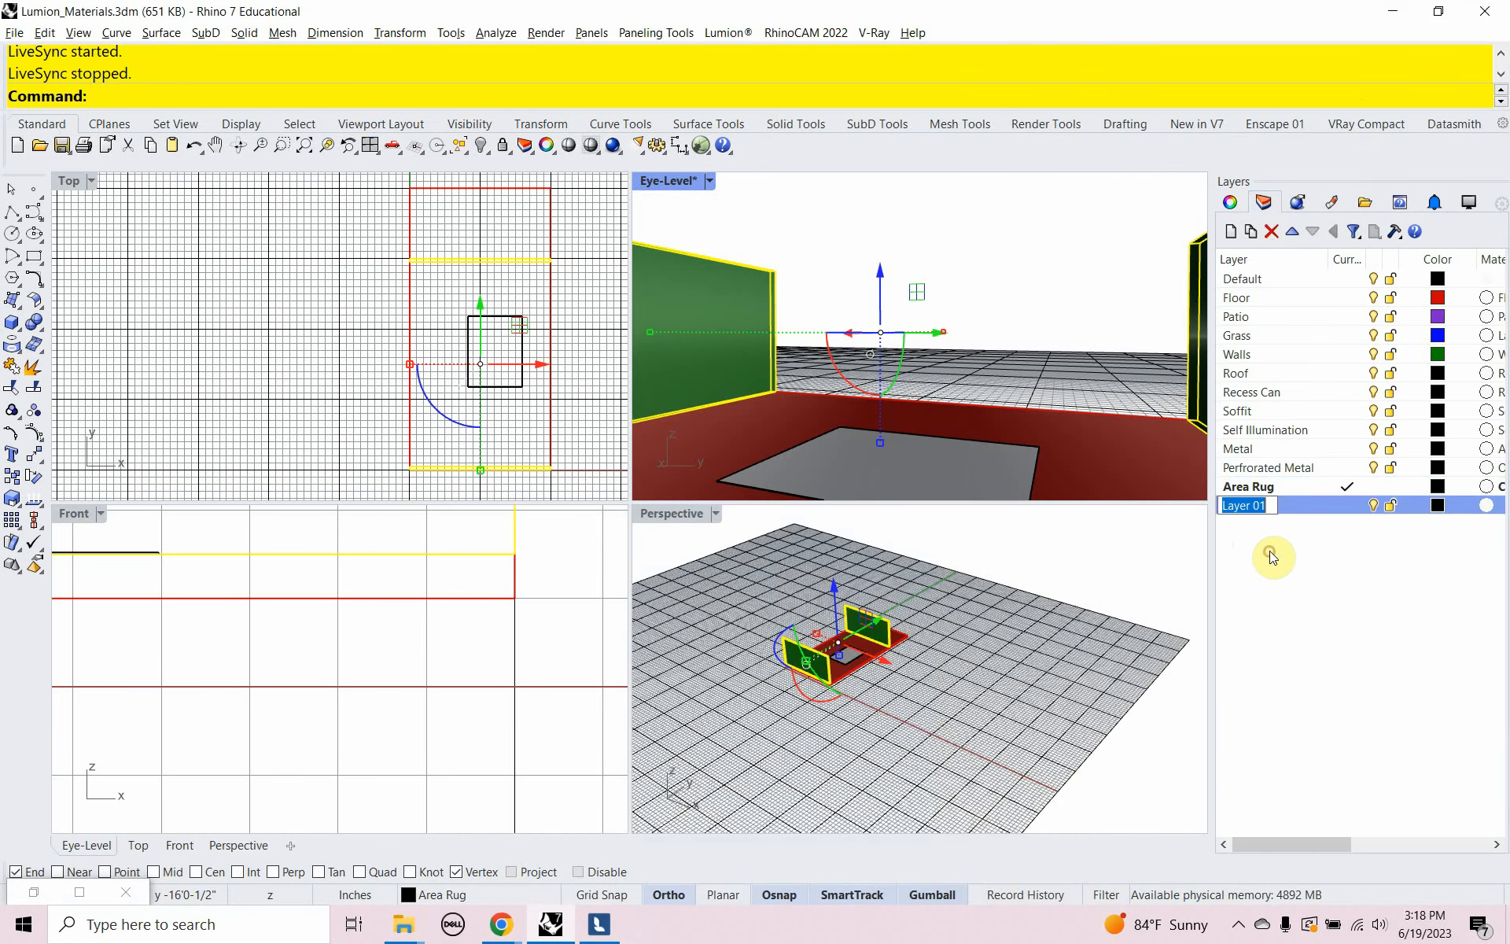
pyautogui.write('Glass')
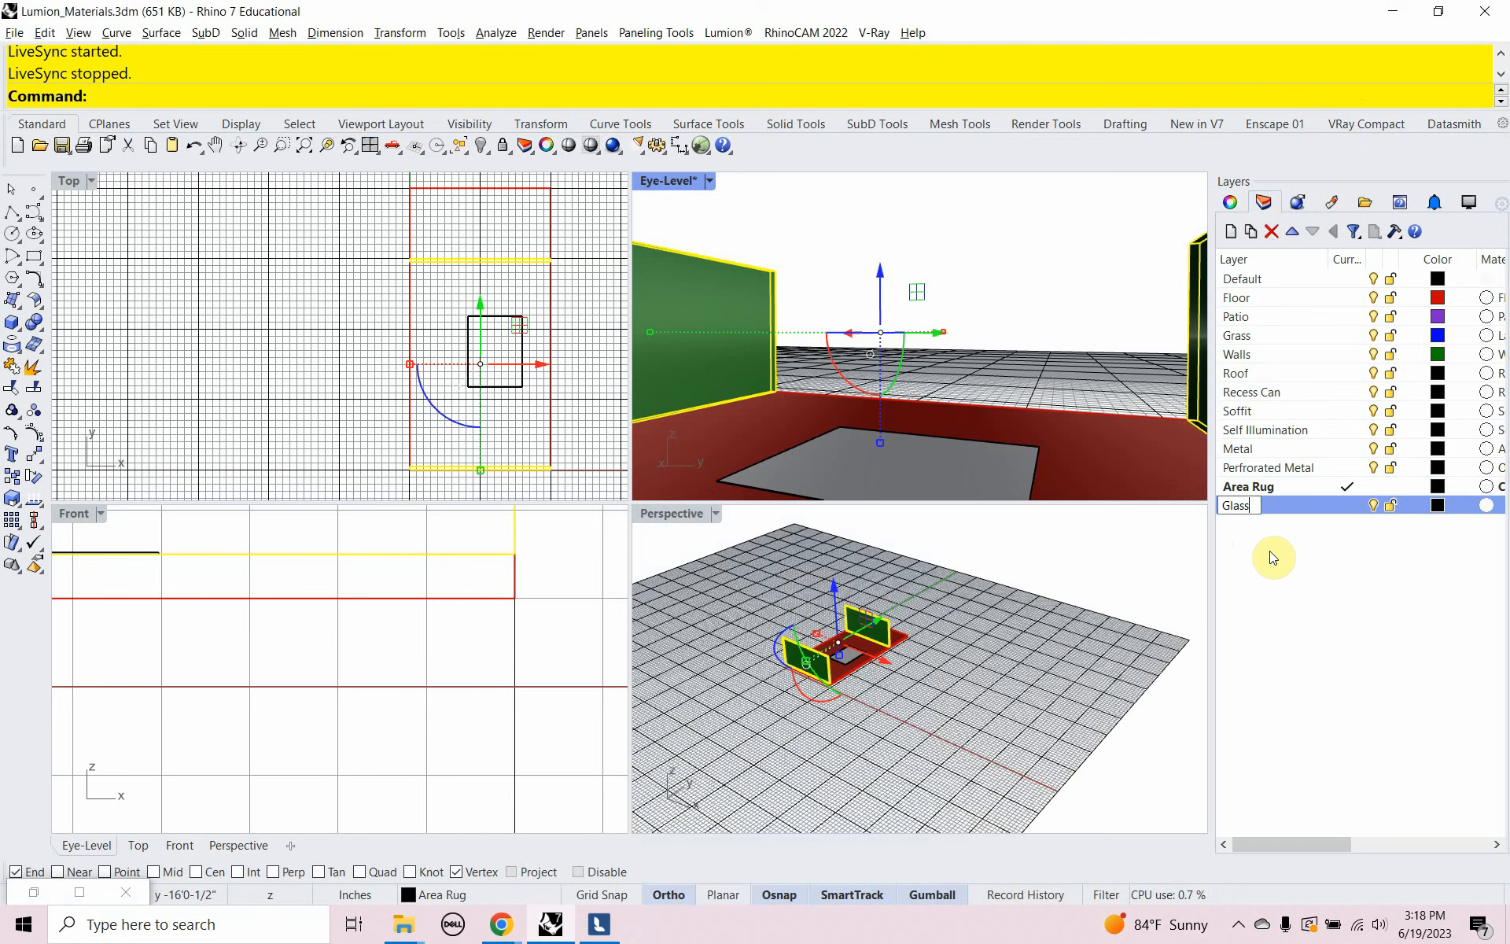
pyautogui.click(1300, 507)
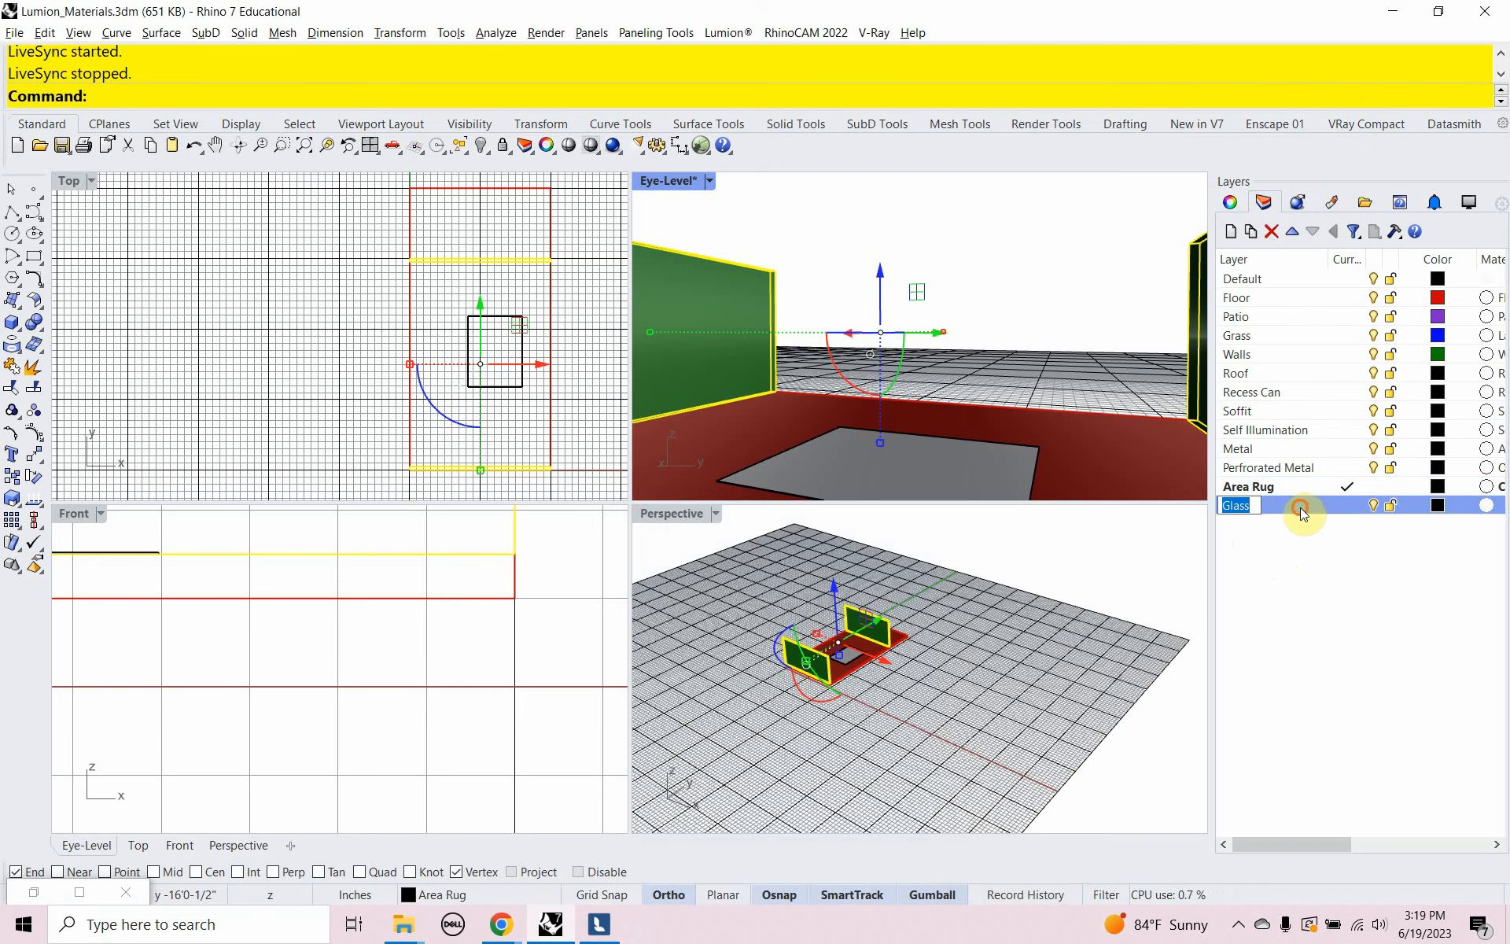
pyautogui.doubleClick(1301, 510)
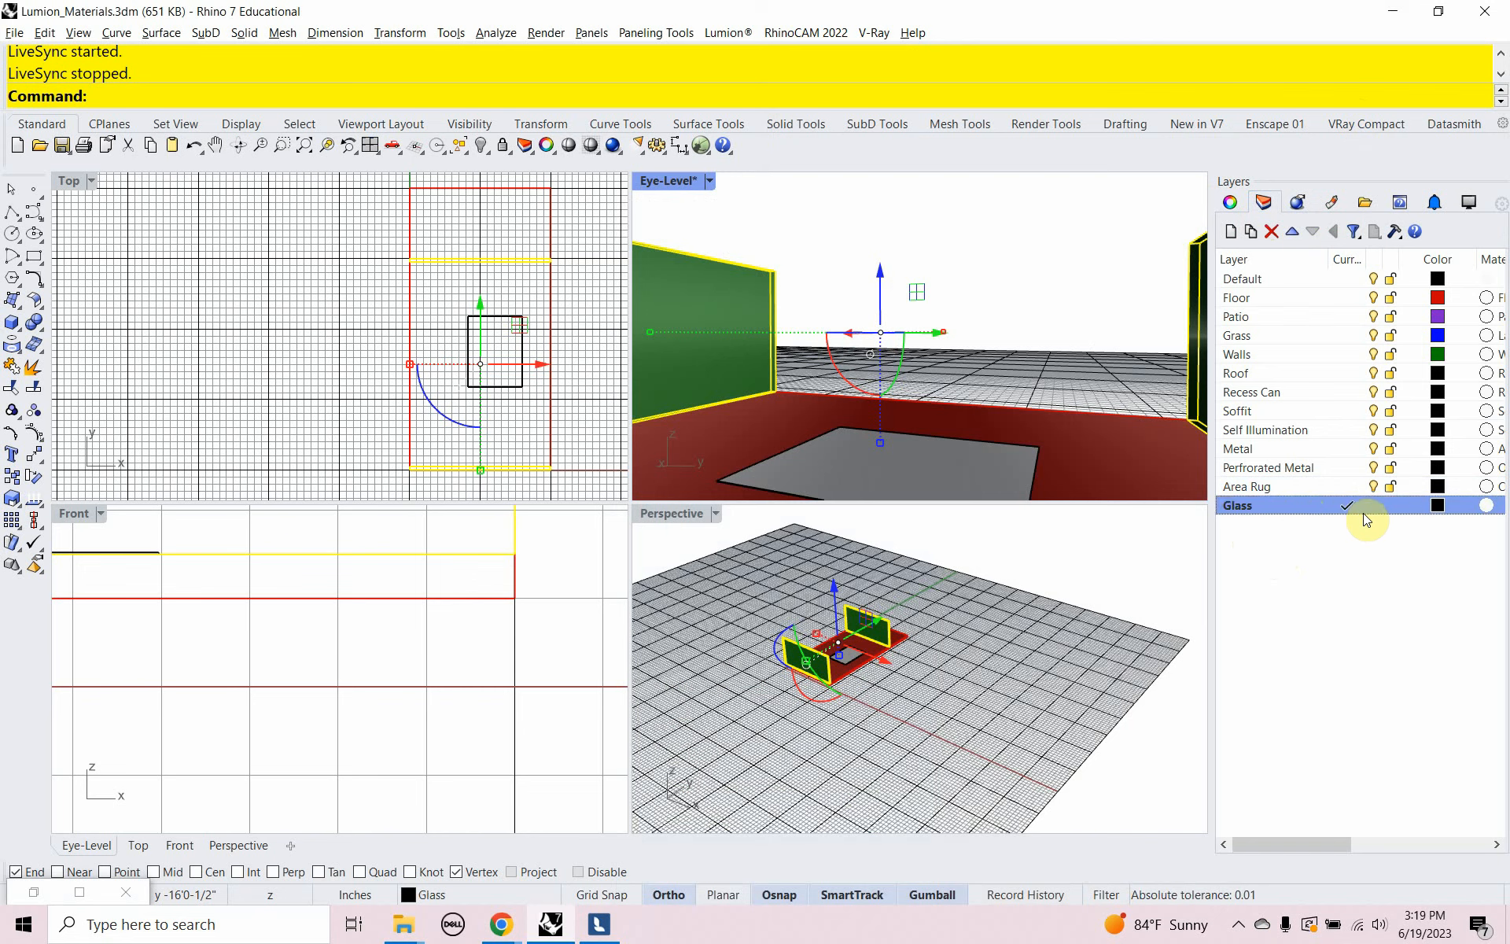
# Assign a layer material named Glass to the Glass layer
pyautogui.click(1487, 507)
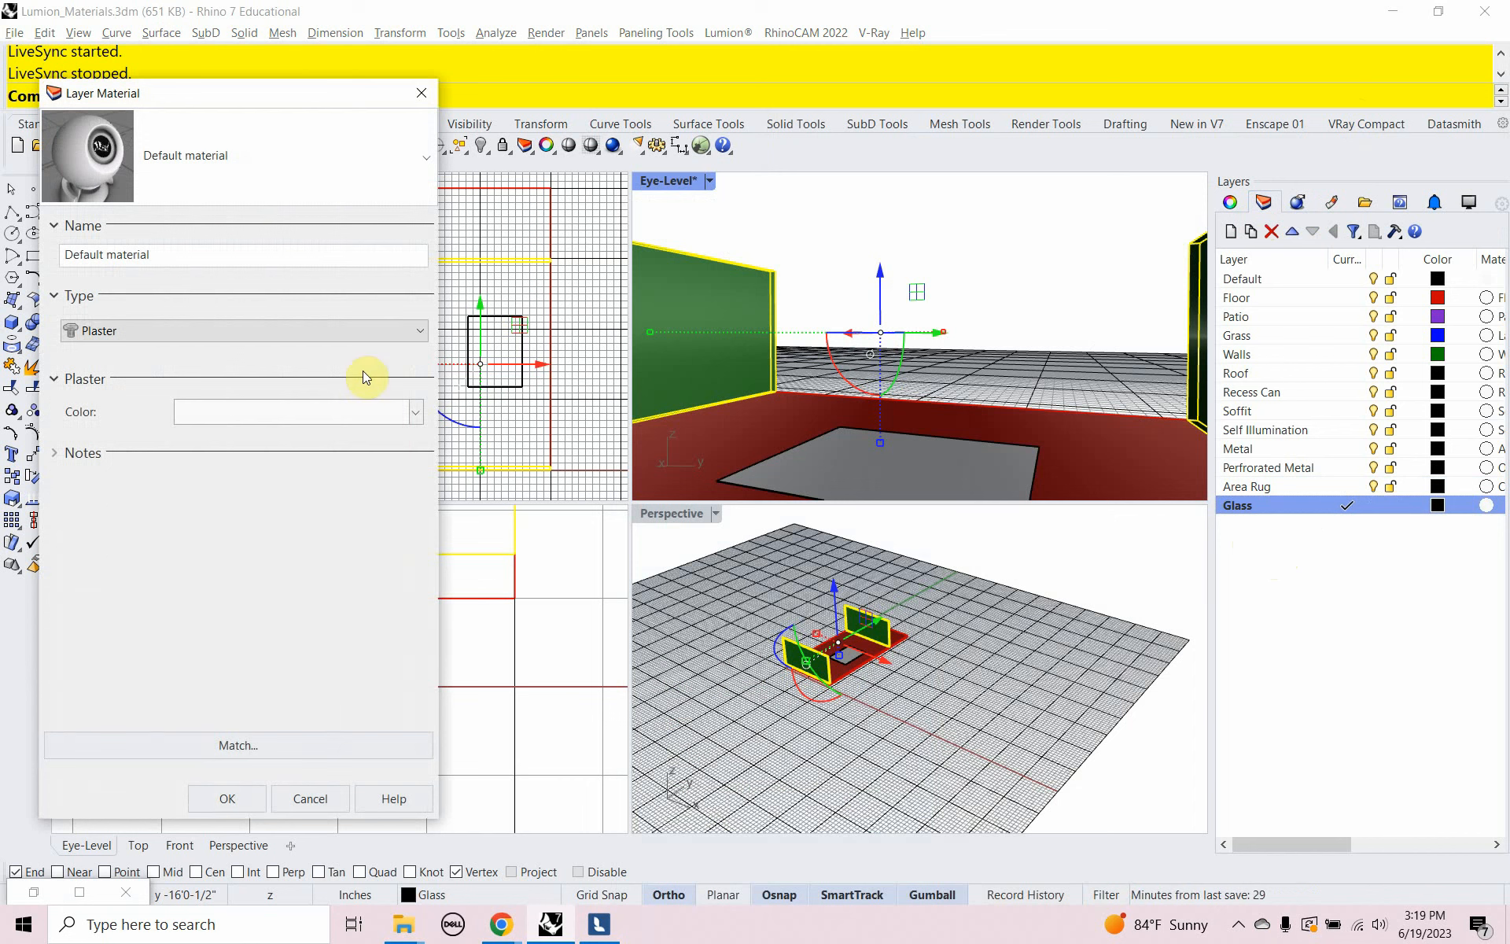
pyautogui.moveTo(74, 254); pyautogui.dragTo(154, 254)
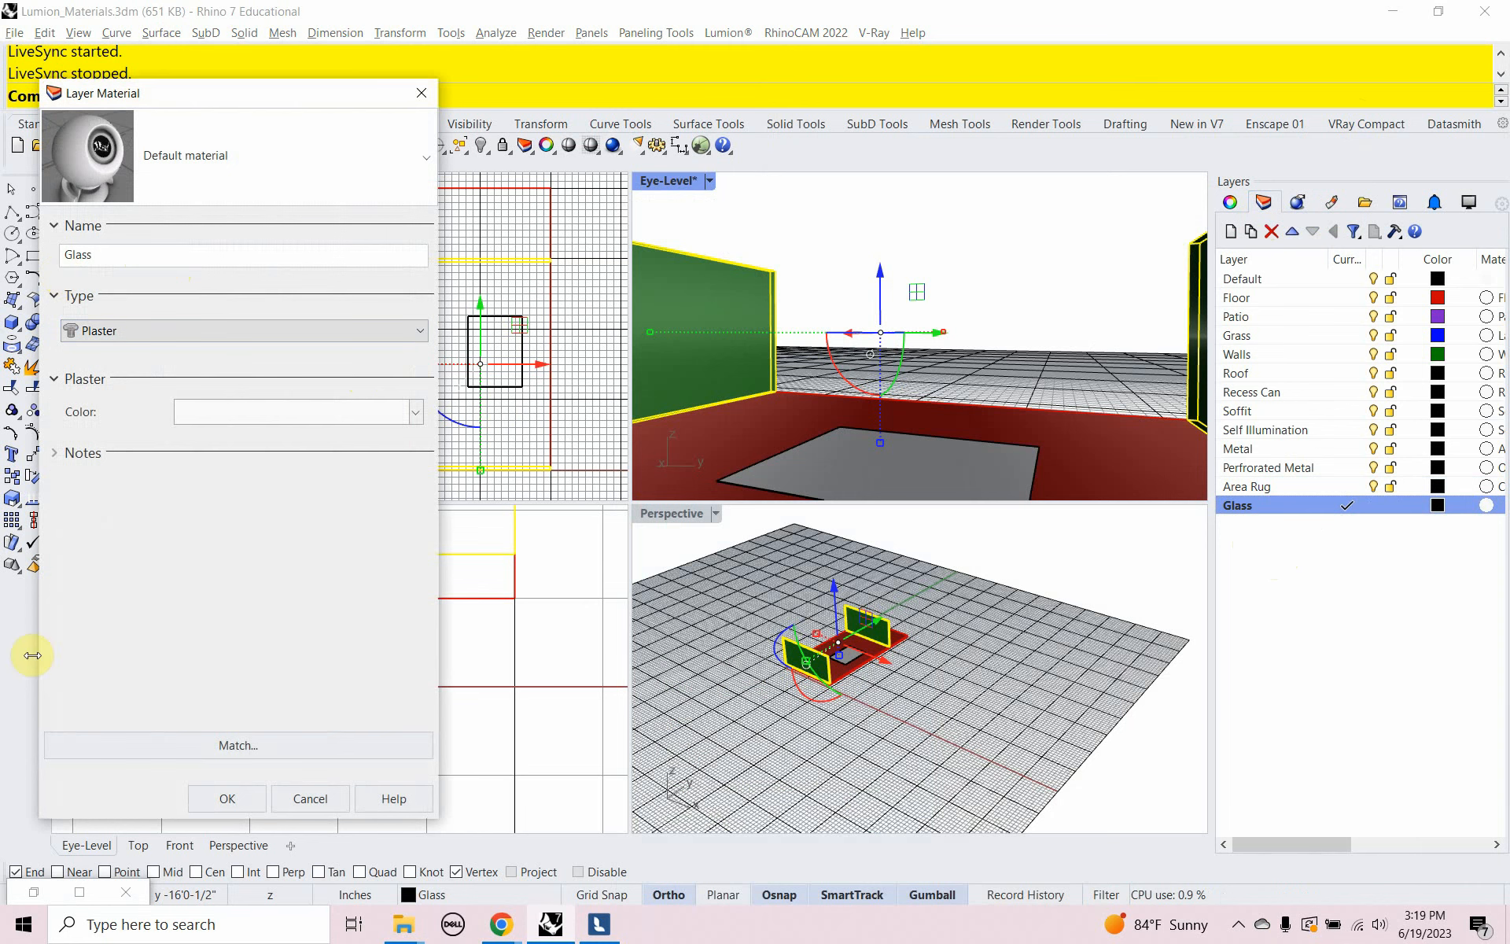
pyautogui.click(206, 799)
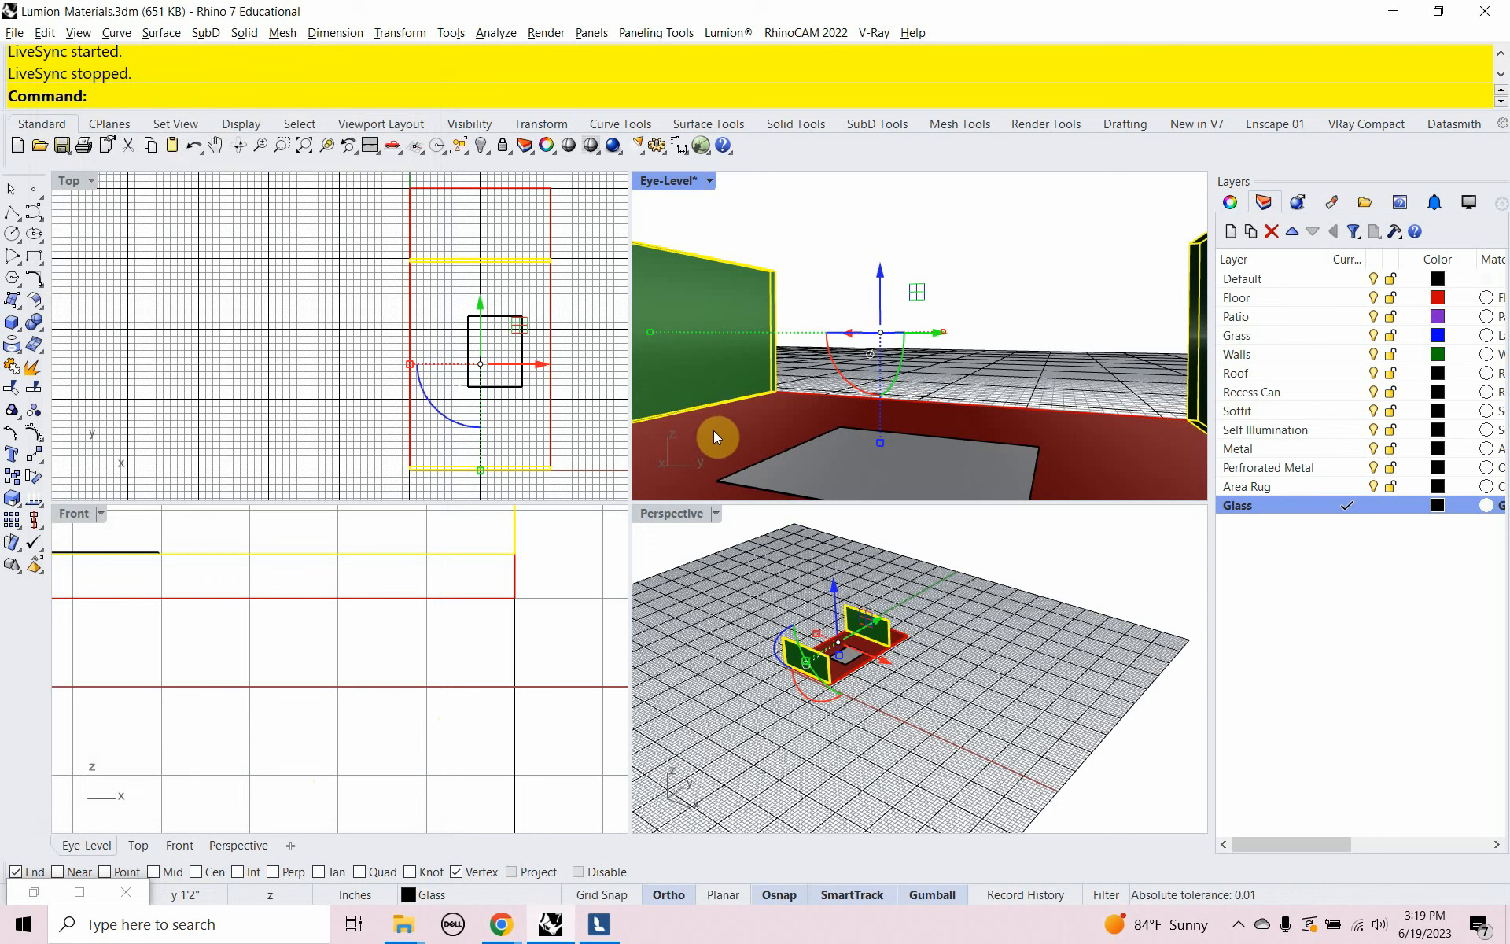
# Model a vertical Box as a 1" thick glass panel spanning between the two walls, up to their top edge
pyautogui.write('box')
pyautogui.press('Return')
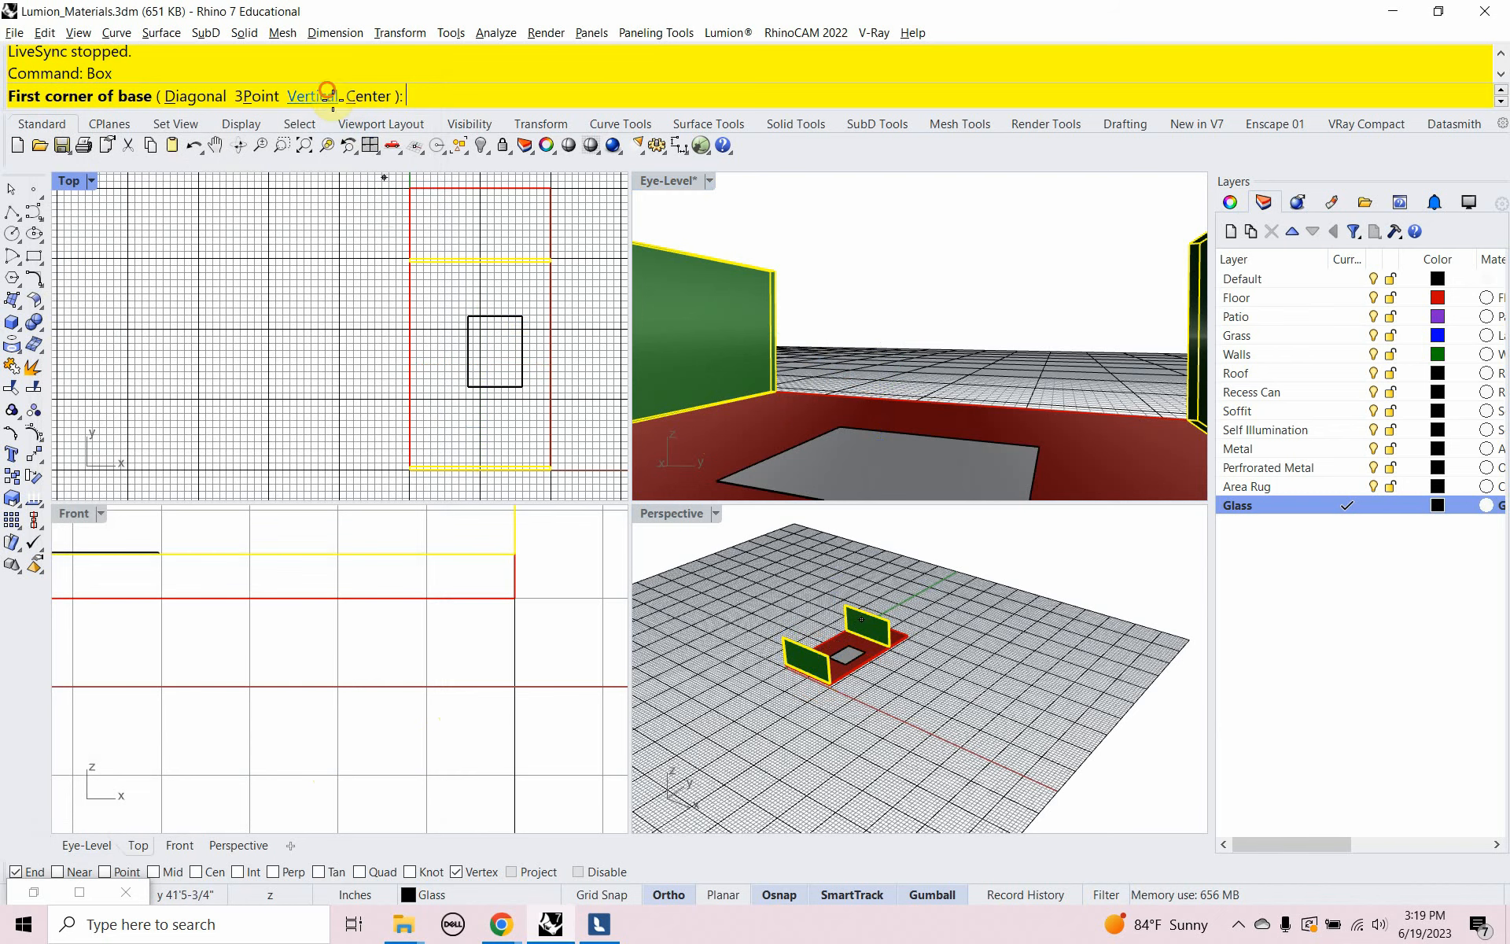
pyautogui.click(313, 96)
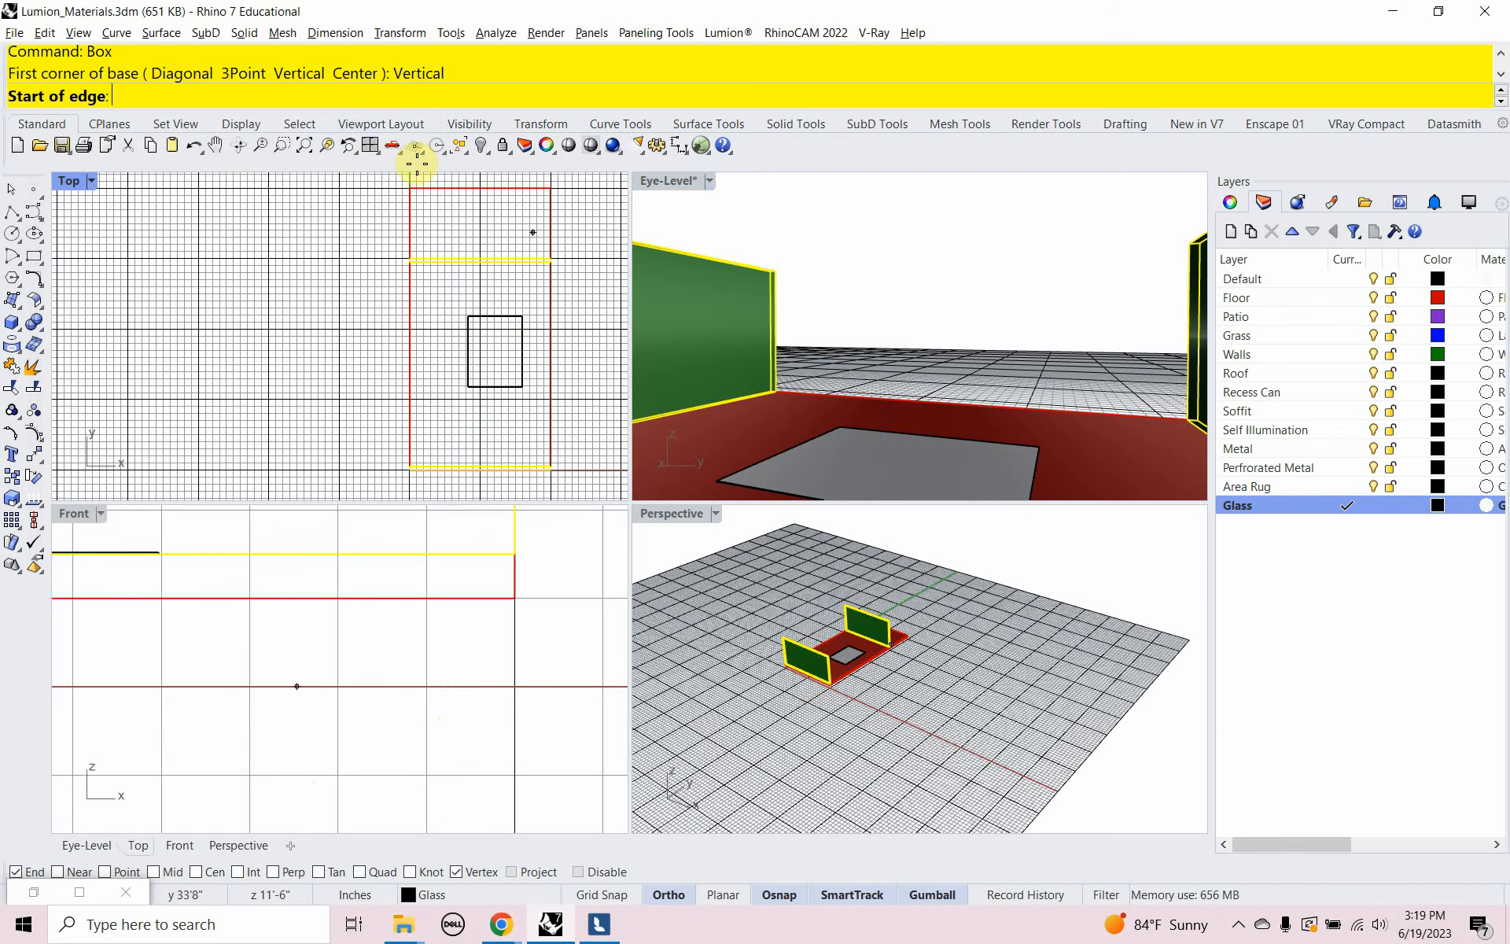
pyautogui.click(775, 390)
pyautogui.click(1187, 424)
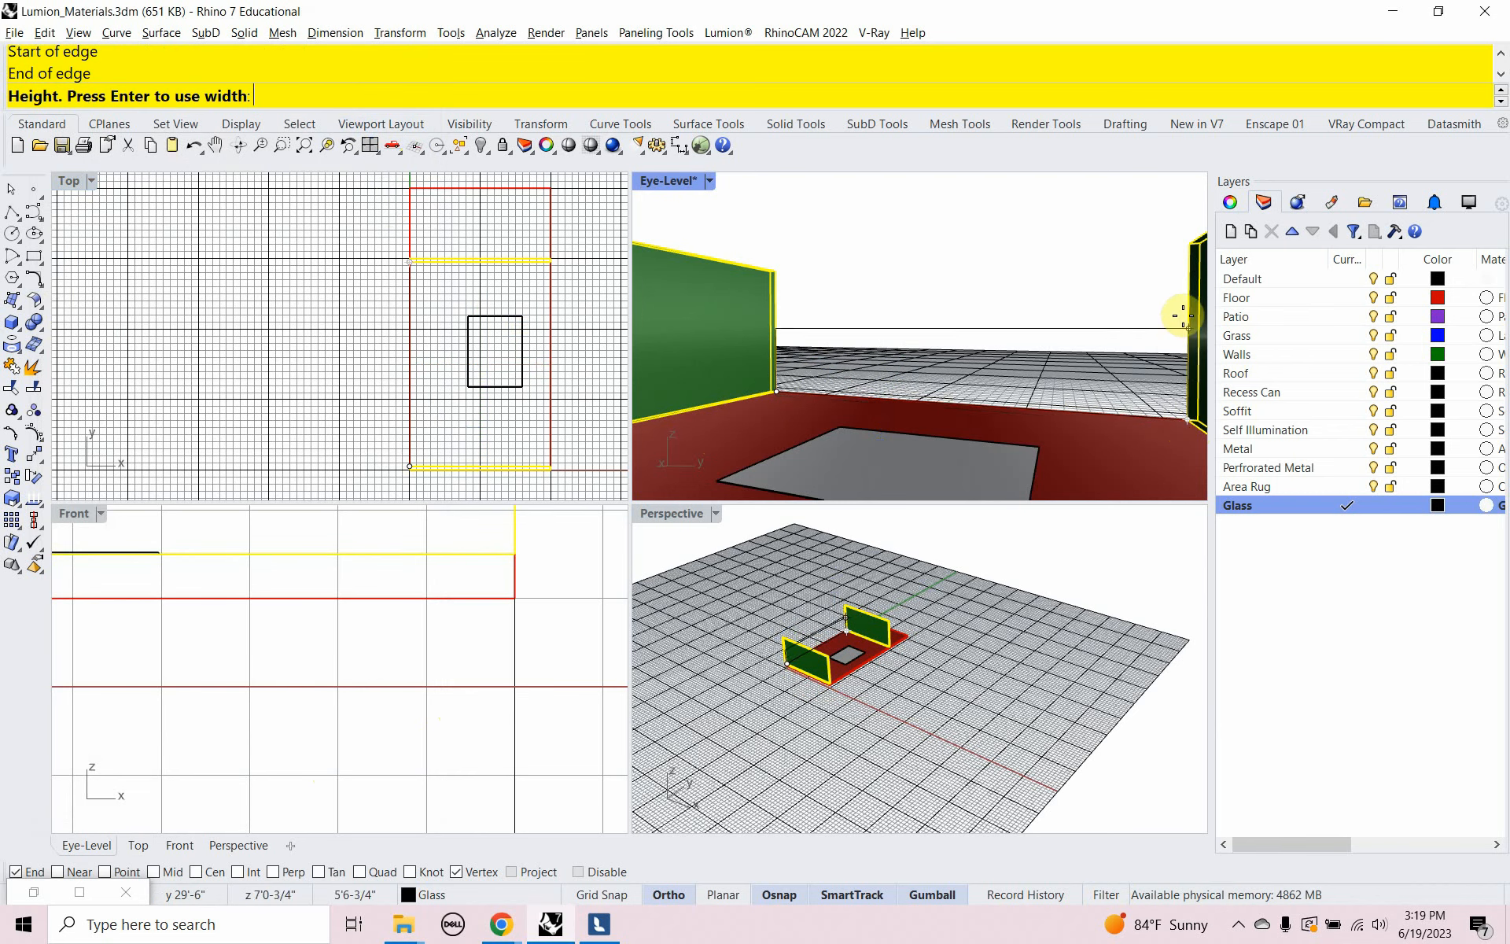
pyautogui.click(1187, 244)
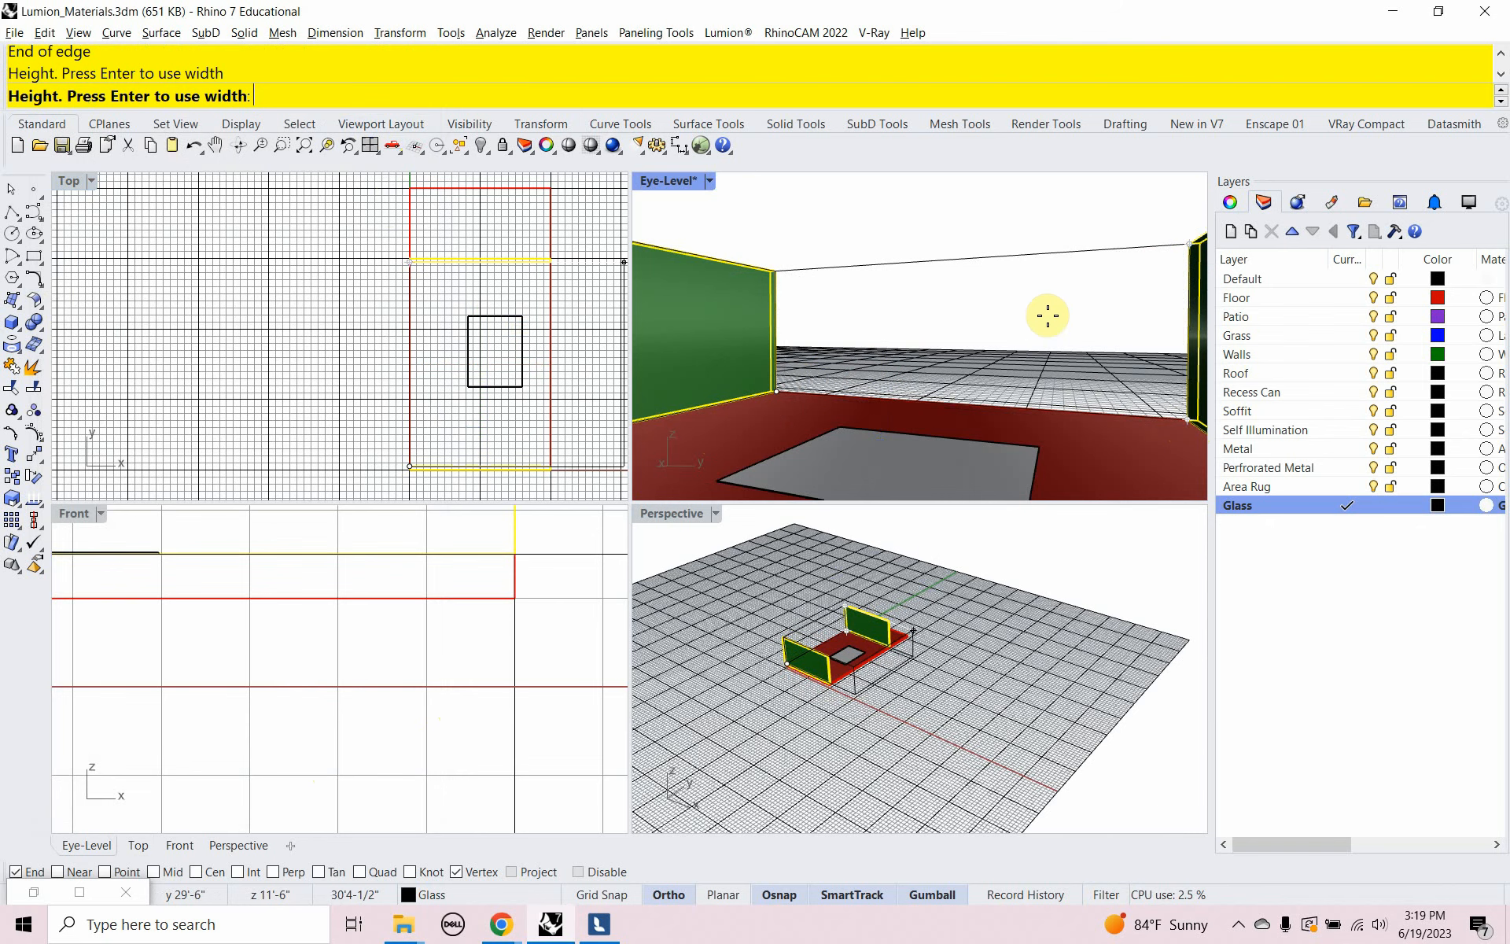
pyautogui.write('1')
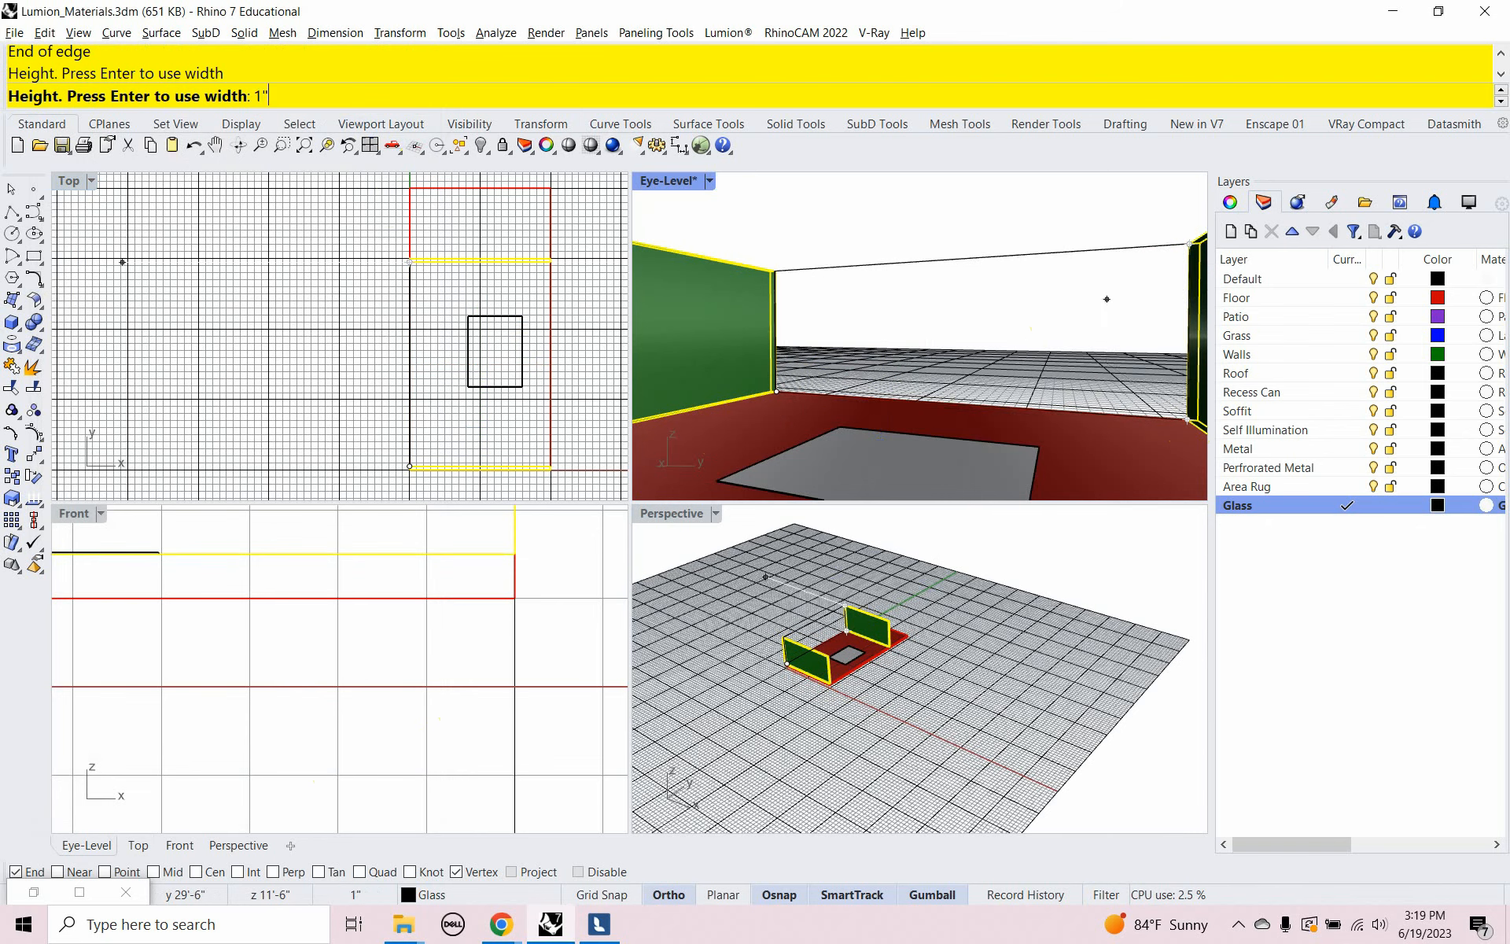
pyautogui.press('Return')
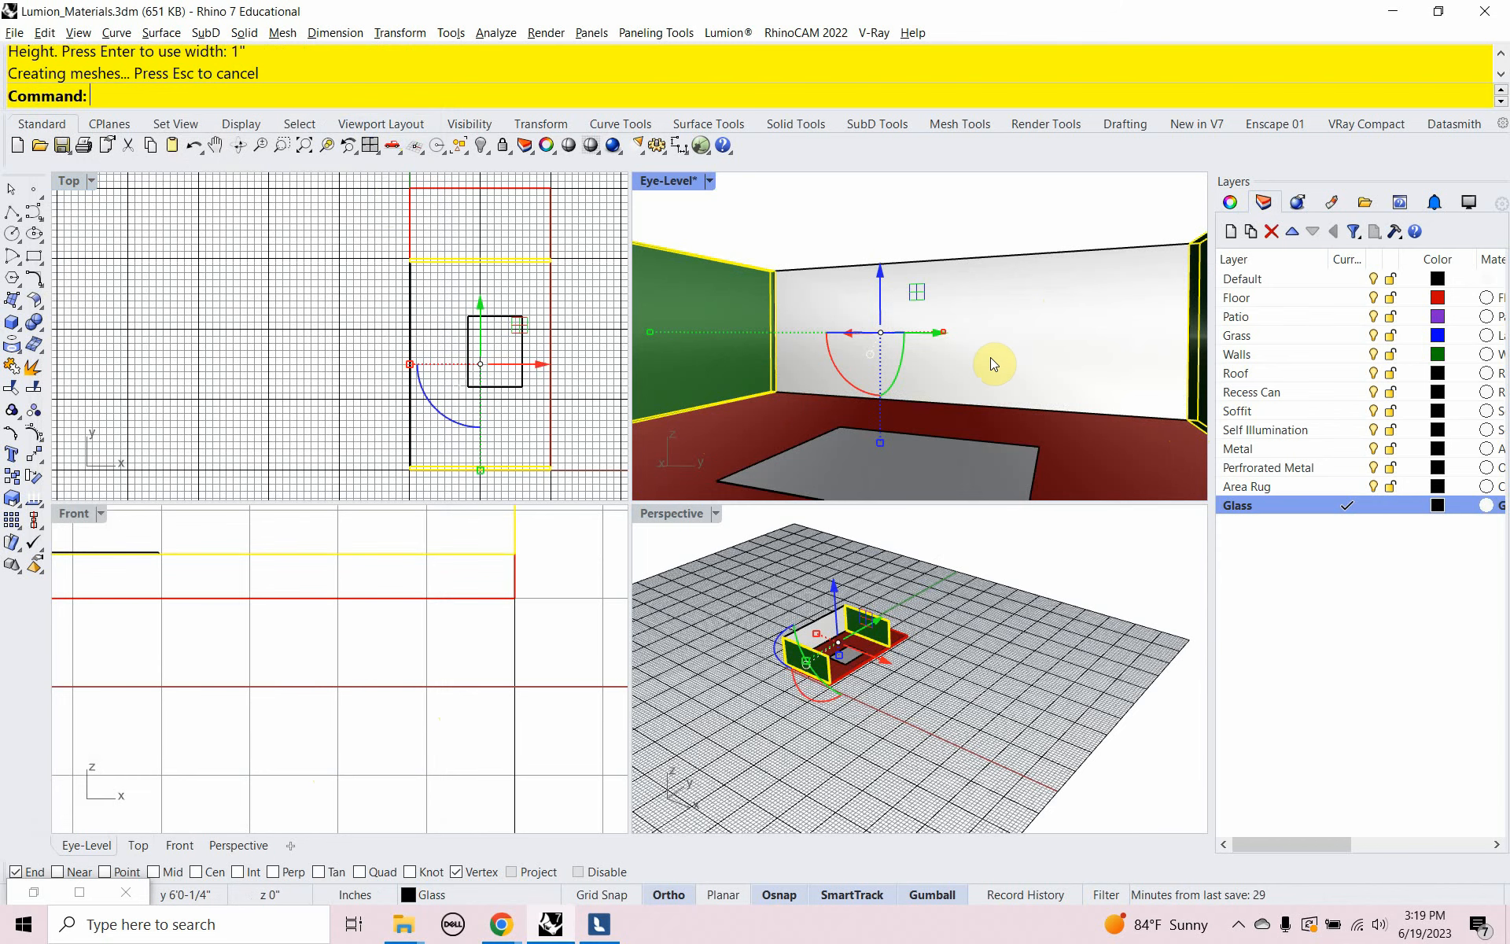
# Save the Rhino model and start Lumion LiveSync
pyautogui.click(14, 32)
pyautogui.click(17, 115)
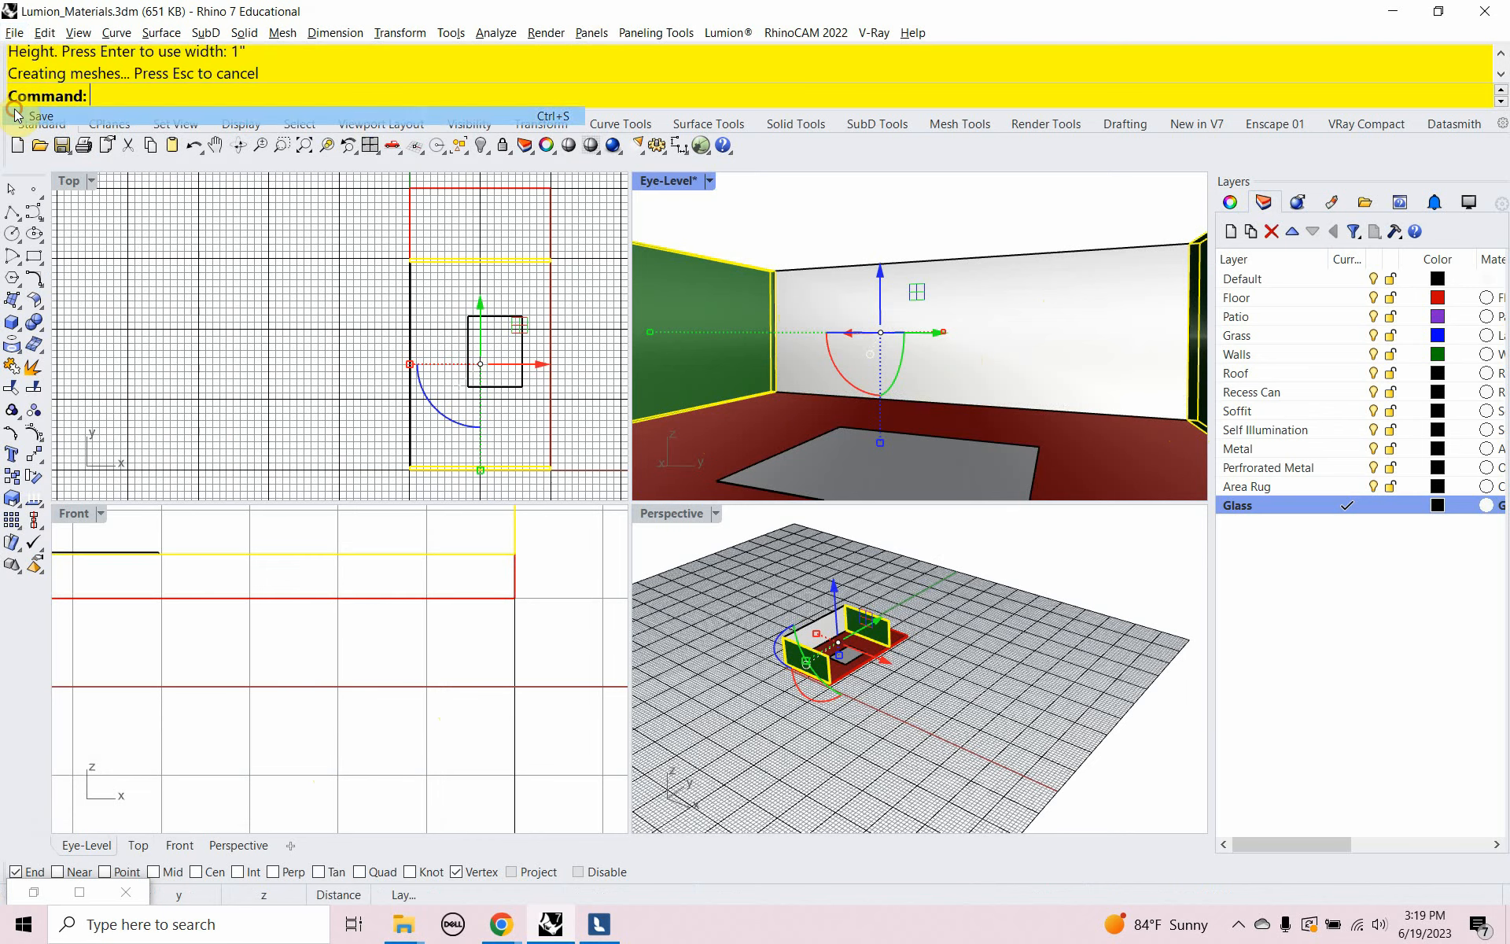
pyautogui.click(710, 33)
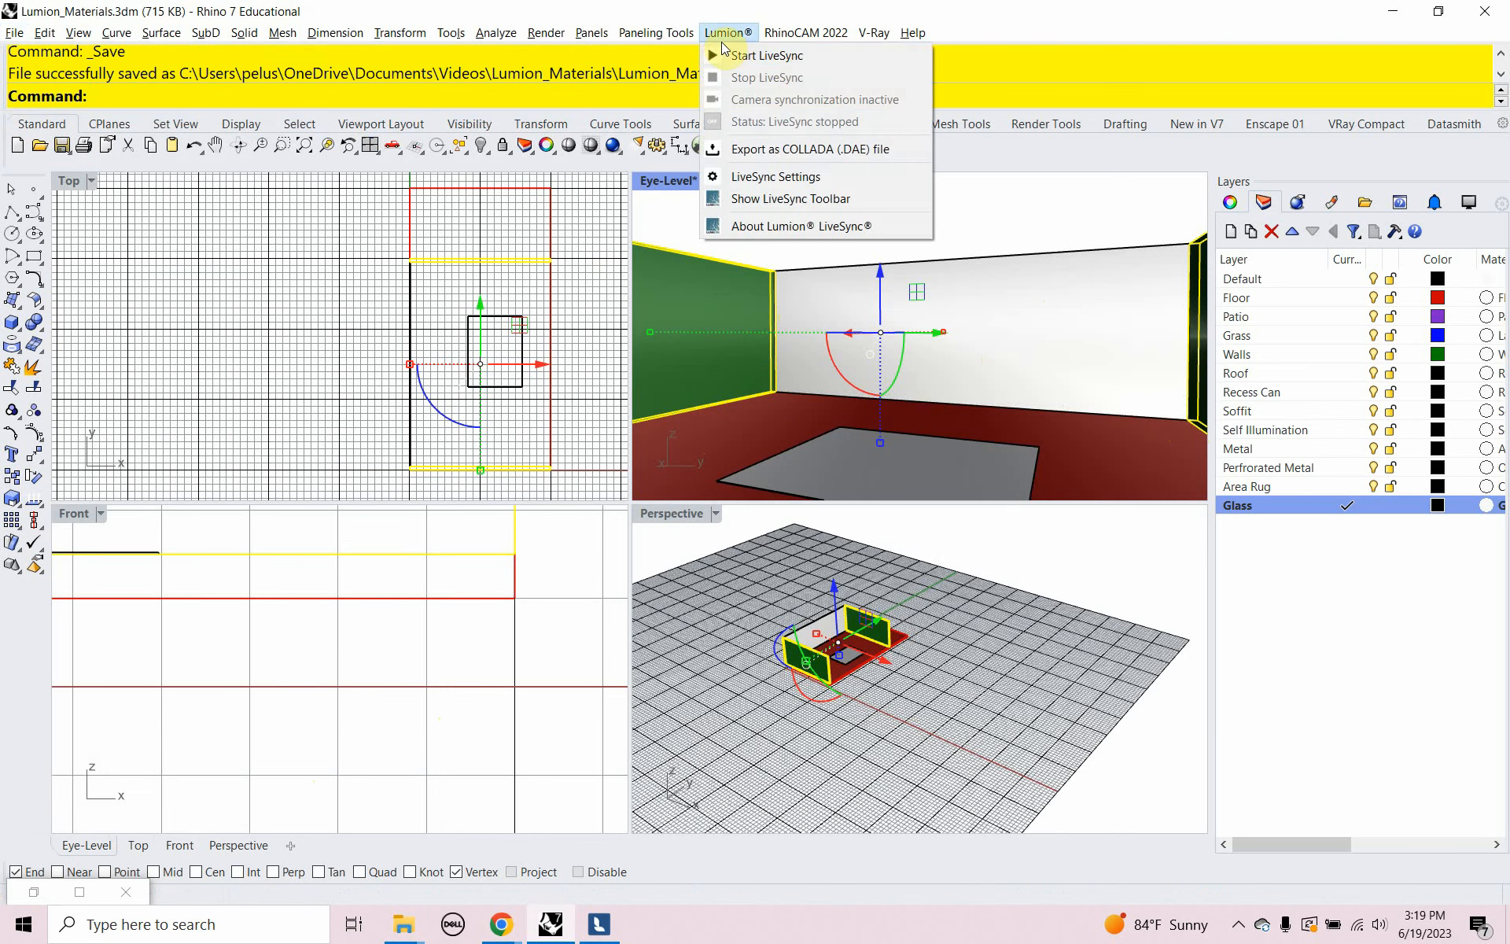
pyautogui.click(724, 51)
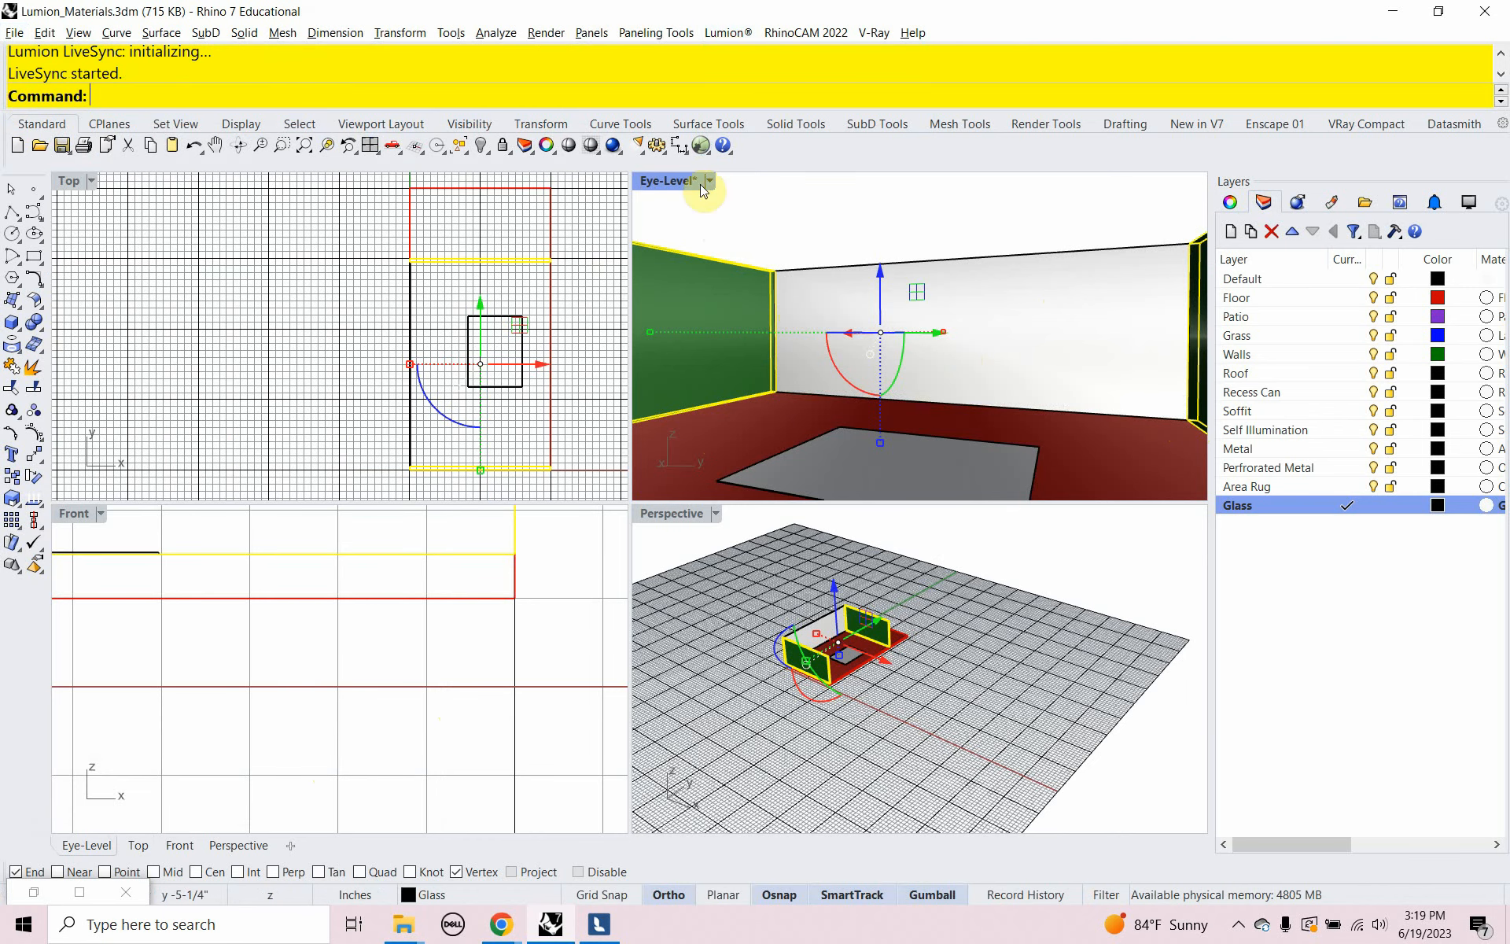
# Switch to Lumion, enter build mode, and view the synced glass panel between the brick walls up close
pyautogui.click(608, 934)
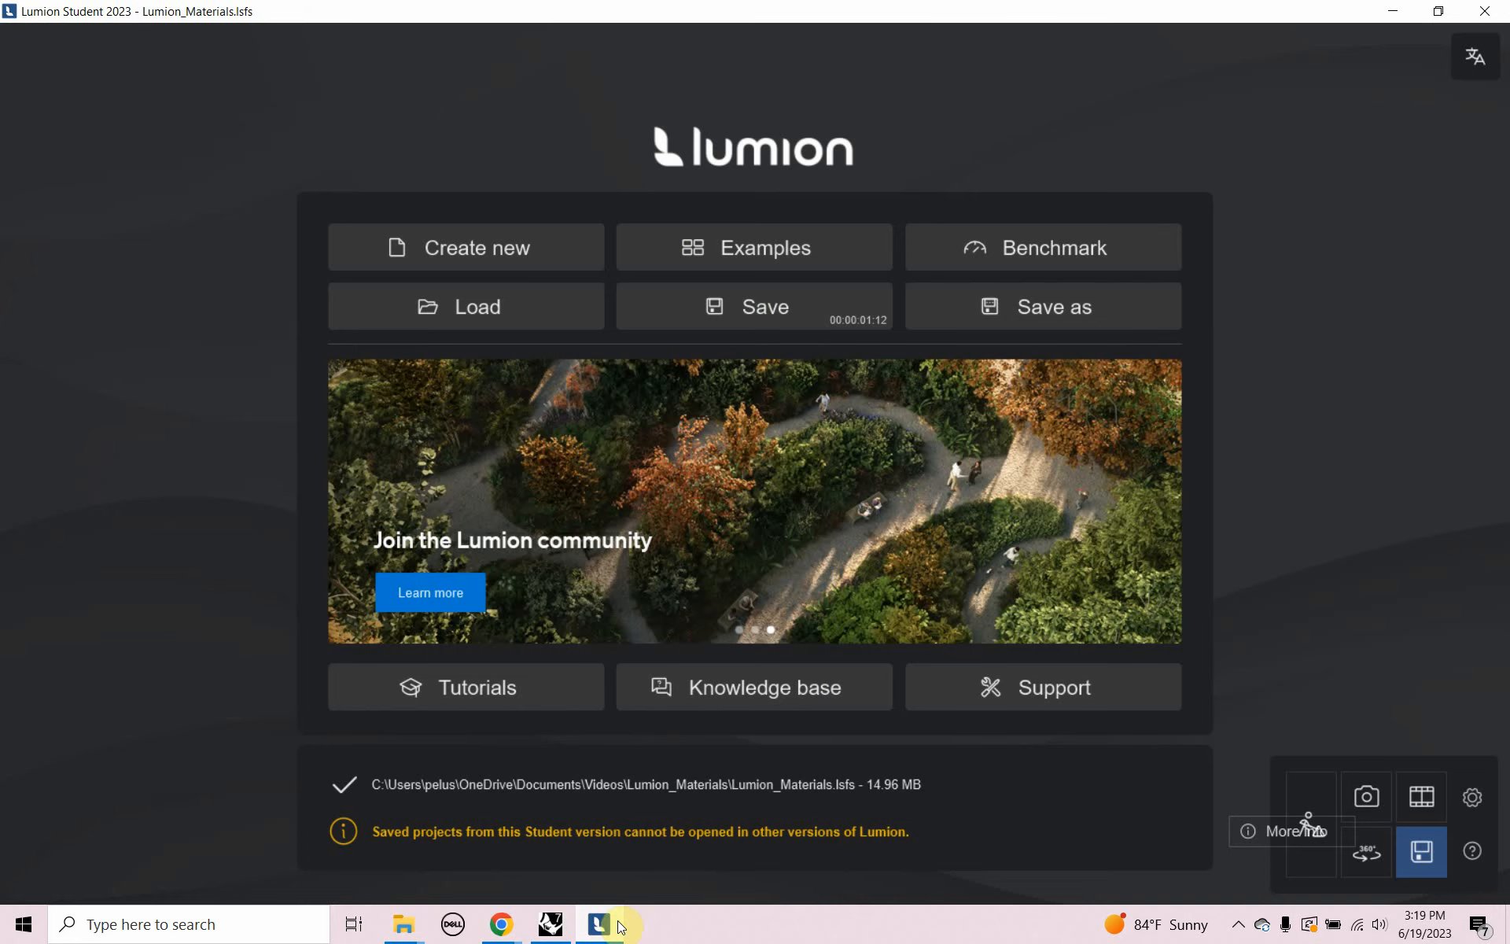
pyautogui.click(1305, 782)
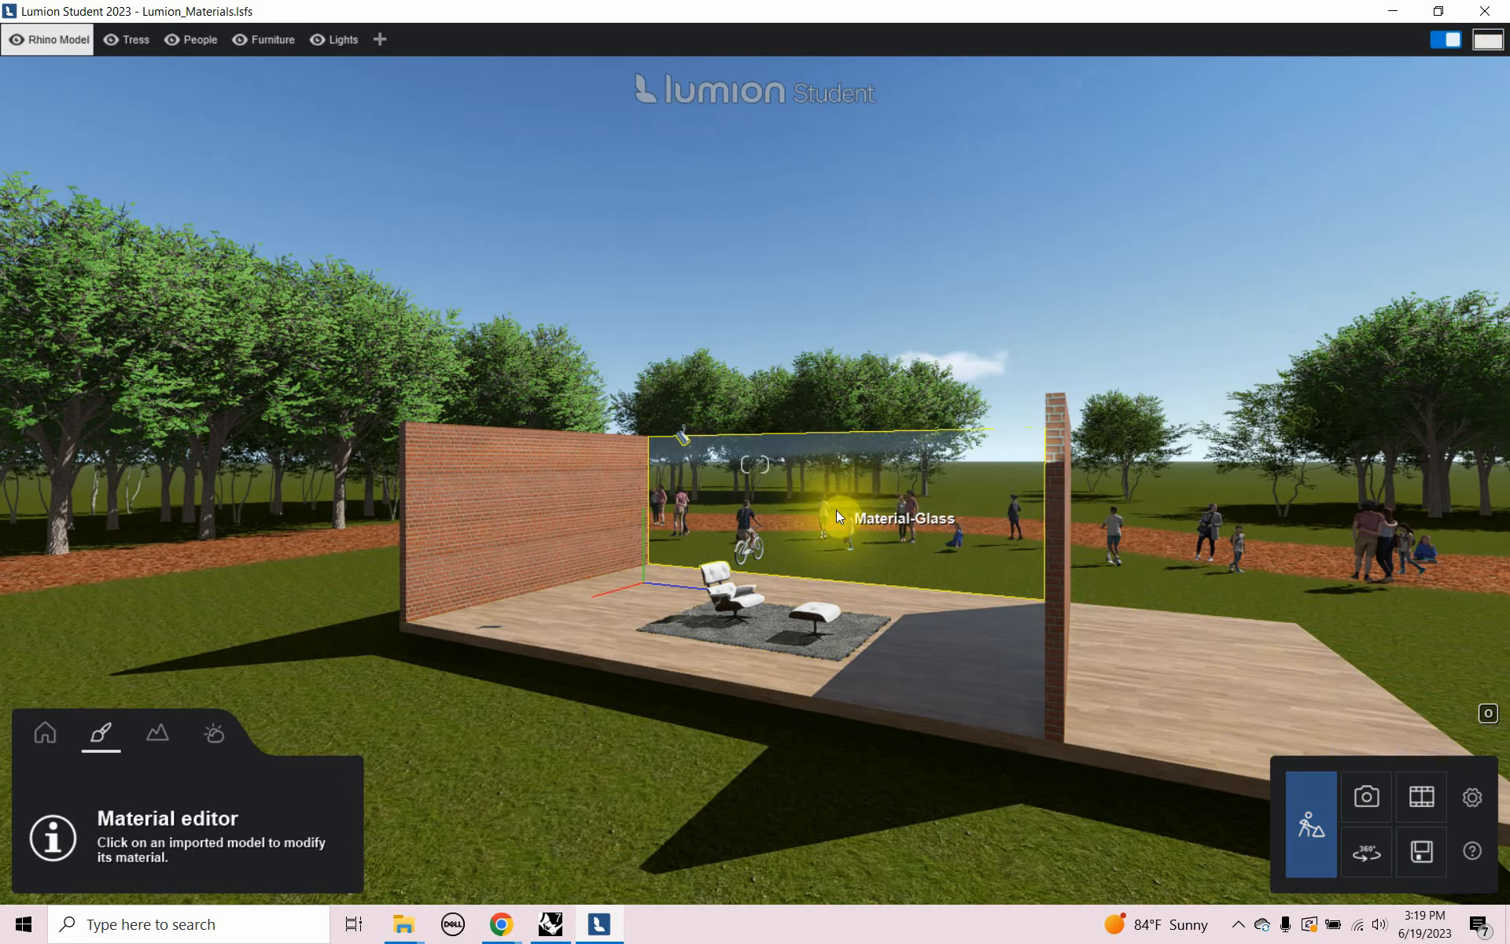
pyautogui.press('w')
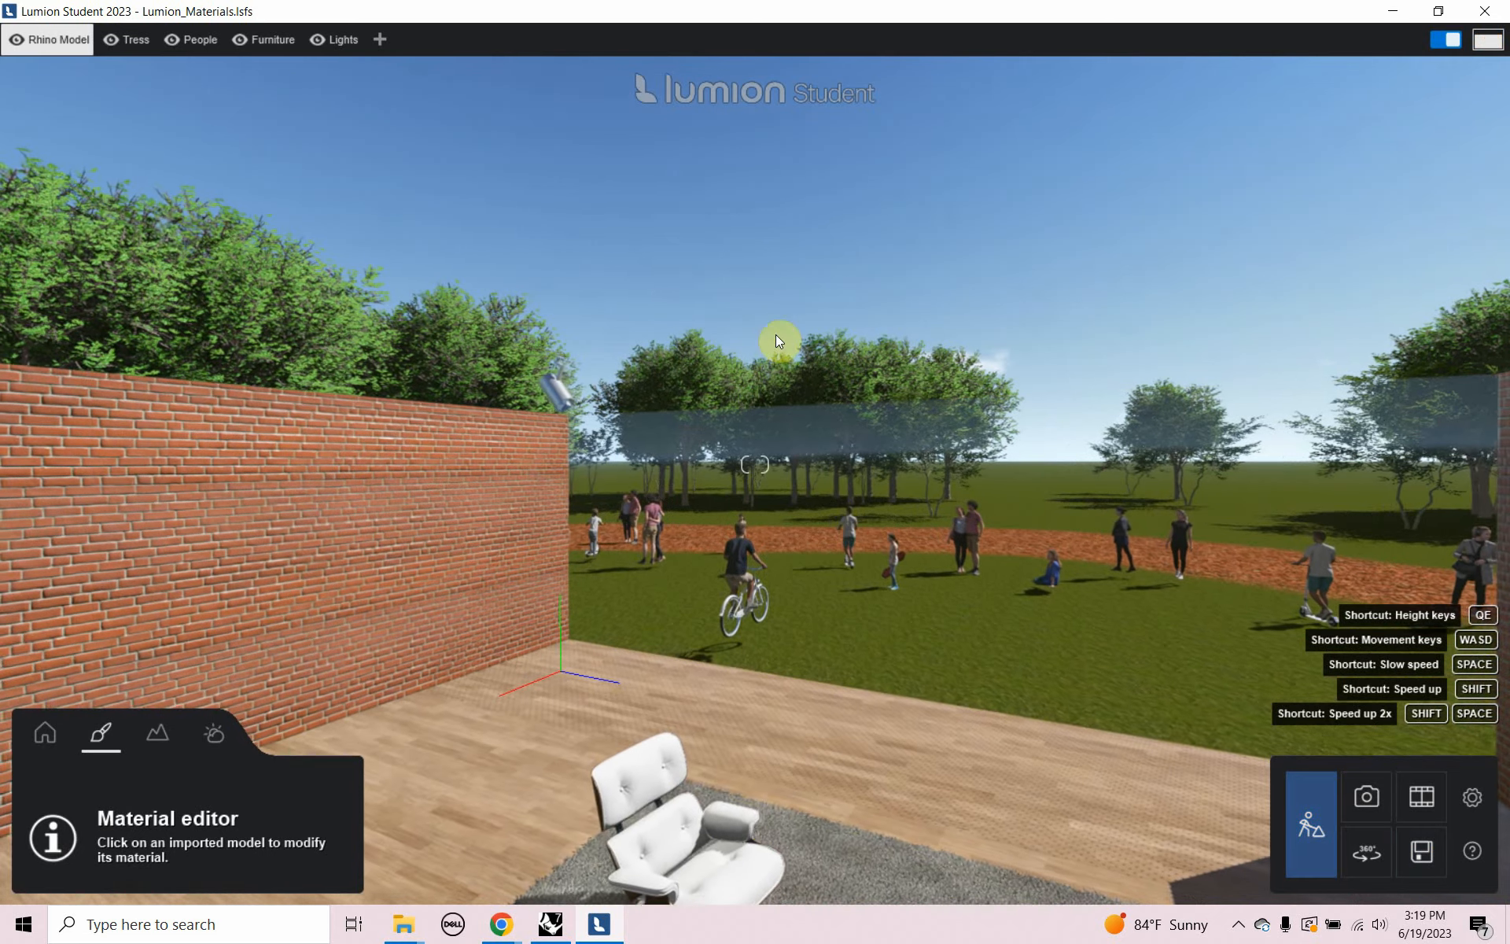
# Switch back to Rhino and stop LiveSync
pyautogui.click(550, 924)
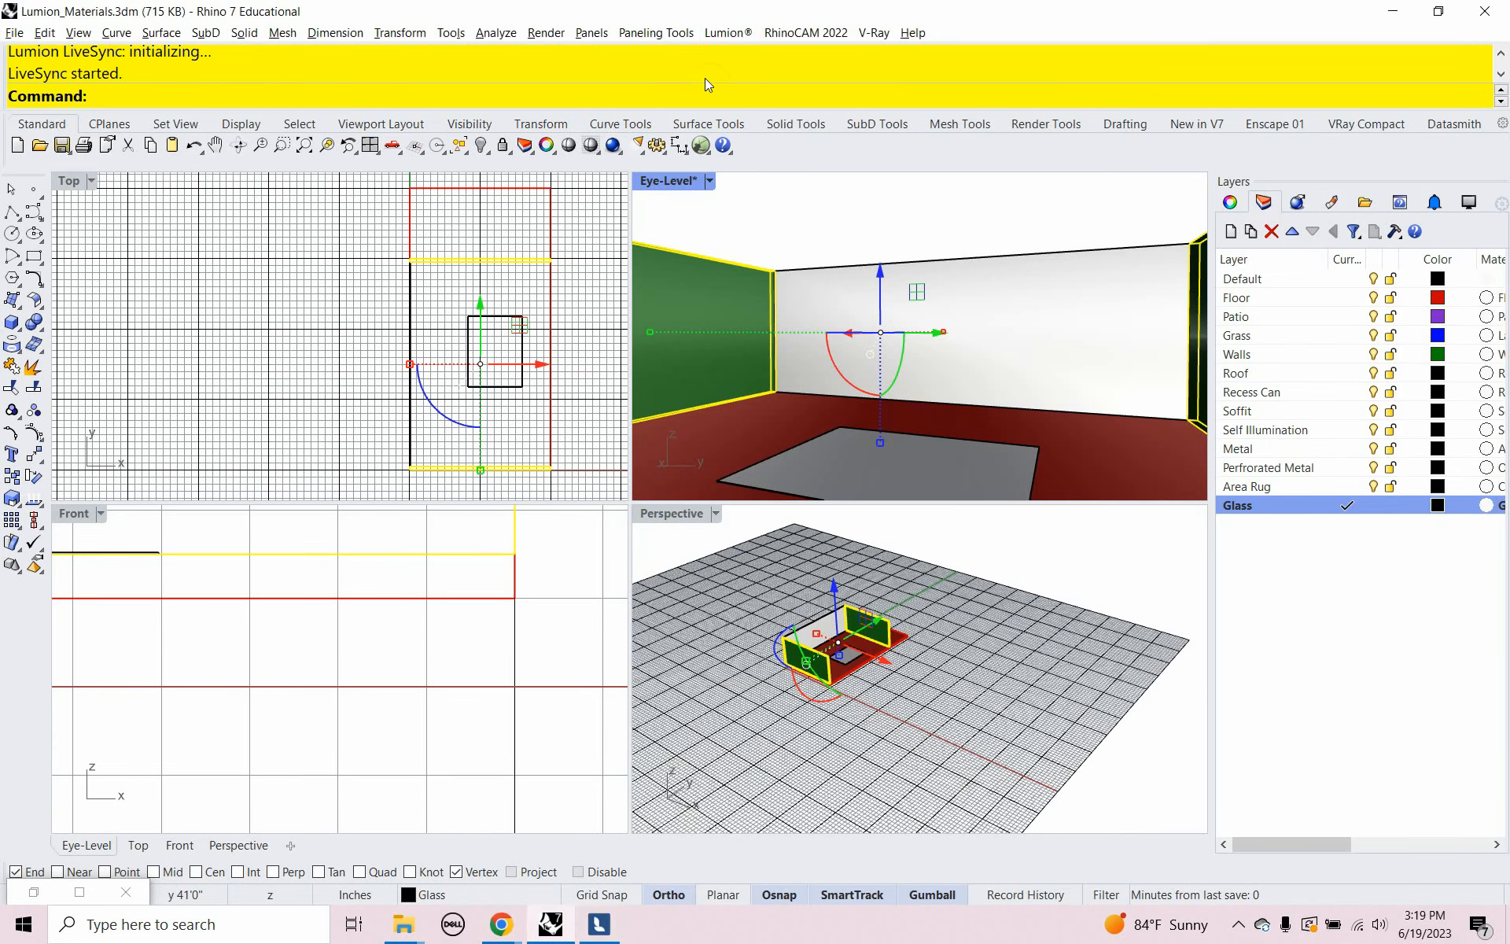
pyautogui.click(740, 32)
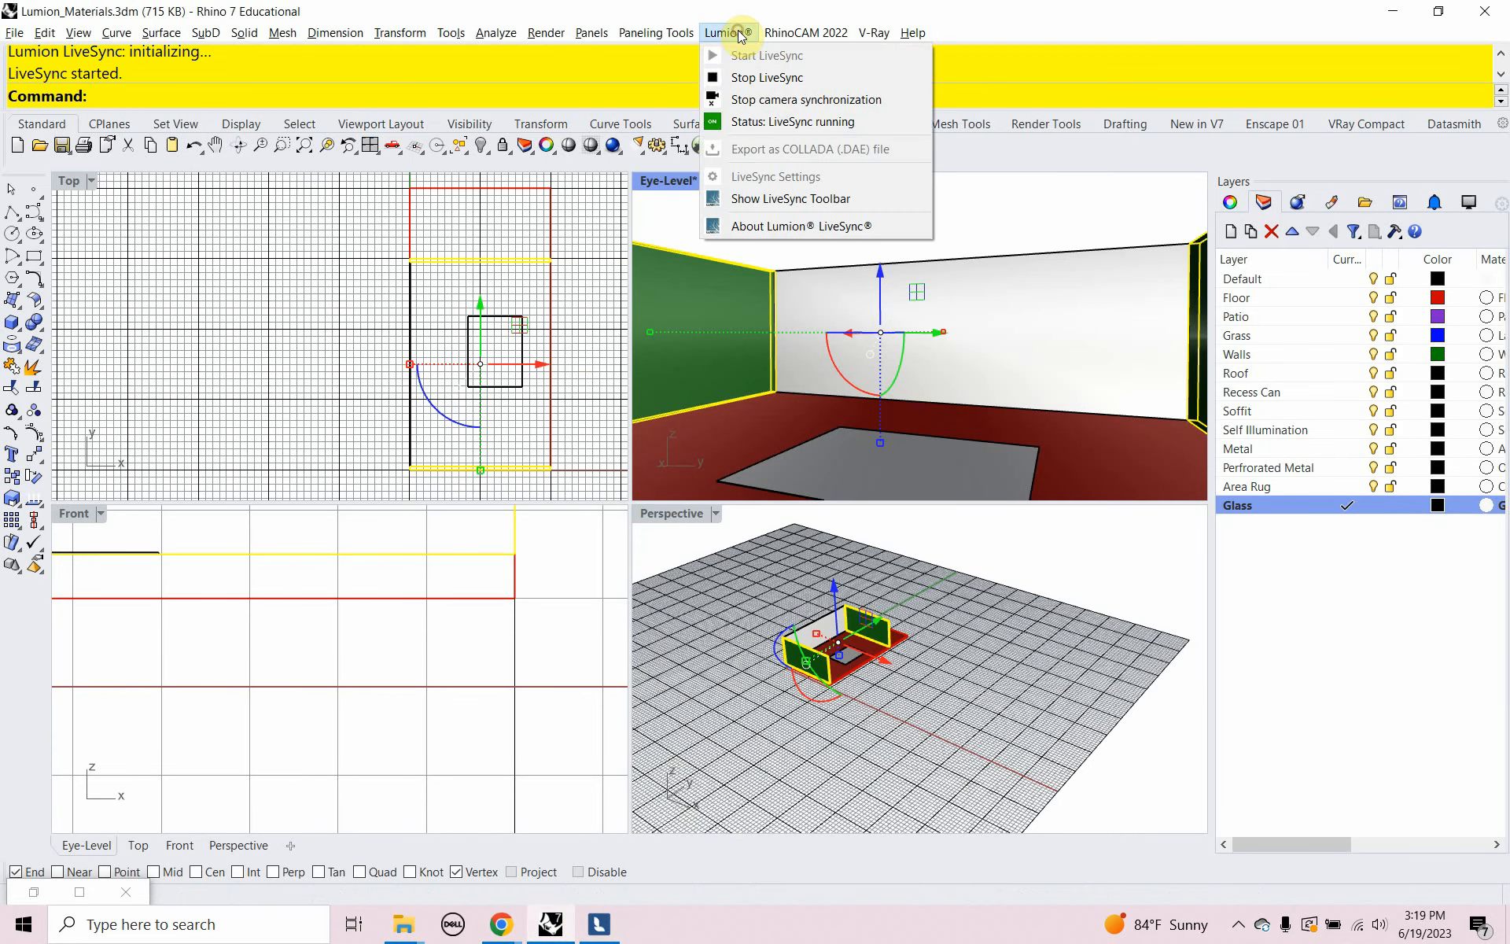
pyautogui.click(739, 77)
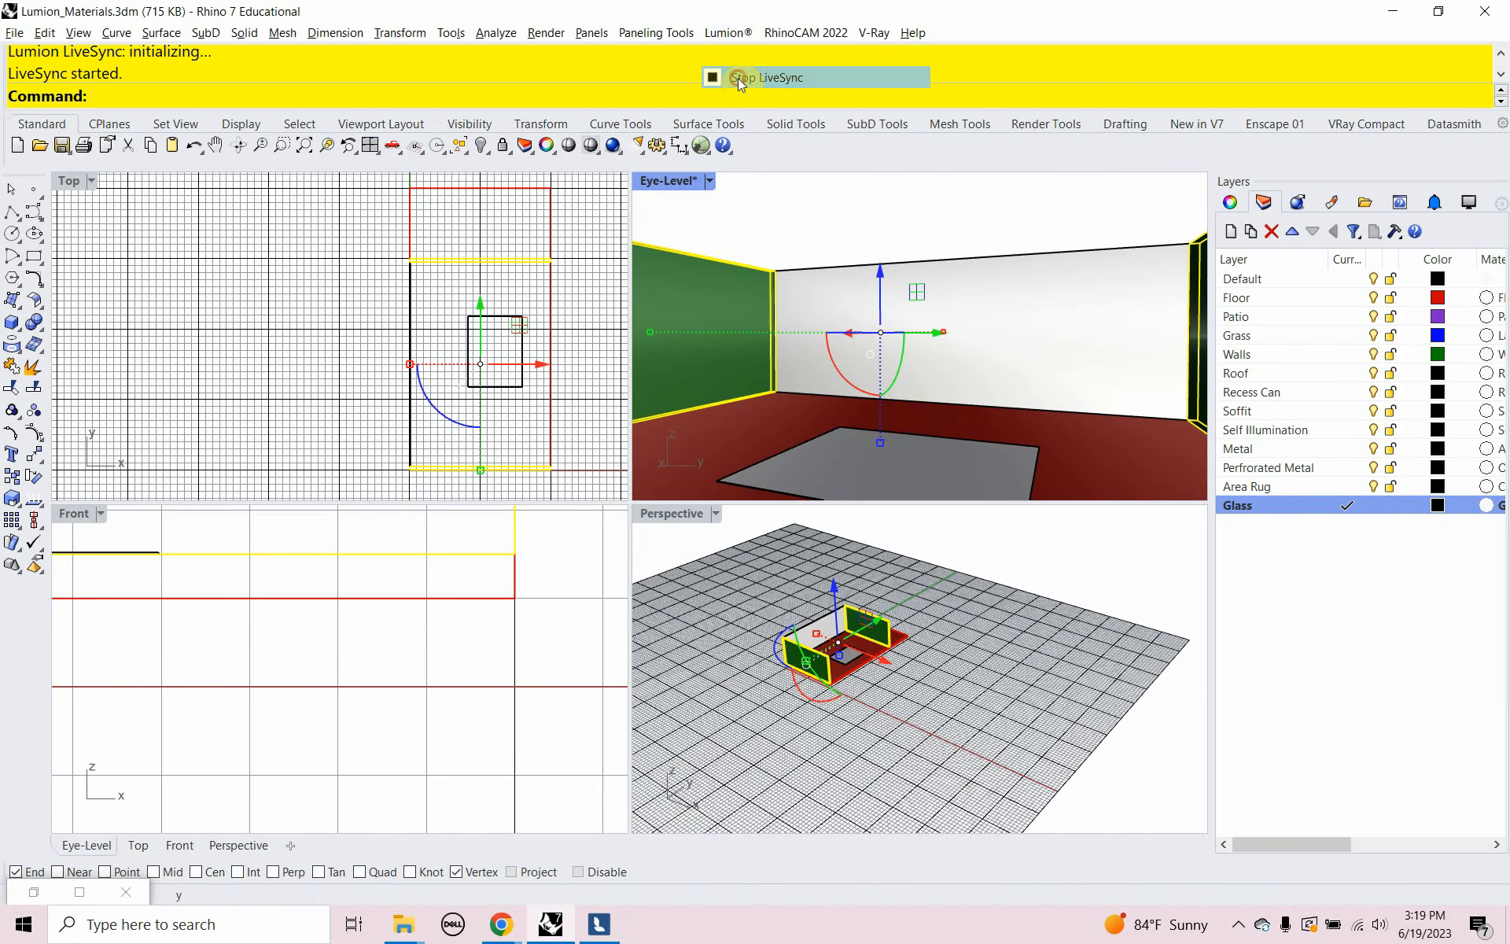
# Switch to Lumion, recall the saved 2 - Photo camera view, and open the glass panel's material for editing in build mode
pyautogui.click(605, 935)
pyautogui.moveTo(758, 645)
pyautogui.mouseDown(button='right')
pyautogui.moveTo(753, 606)
pyautogui.moveTo(781, 653)
pyautogui.mouseUp(button='right')
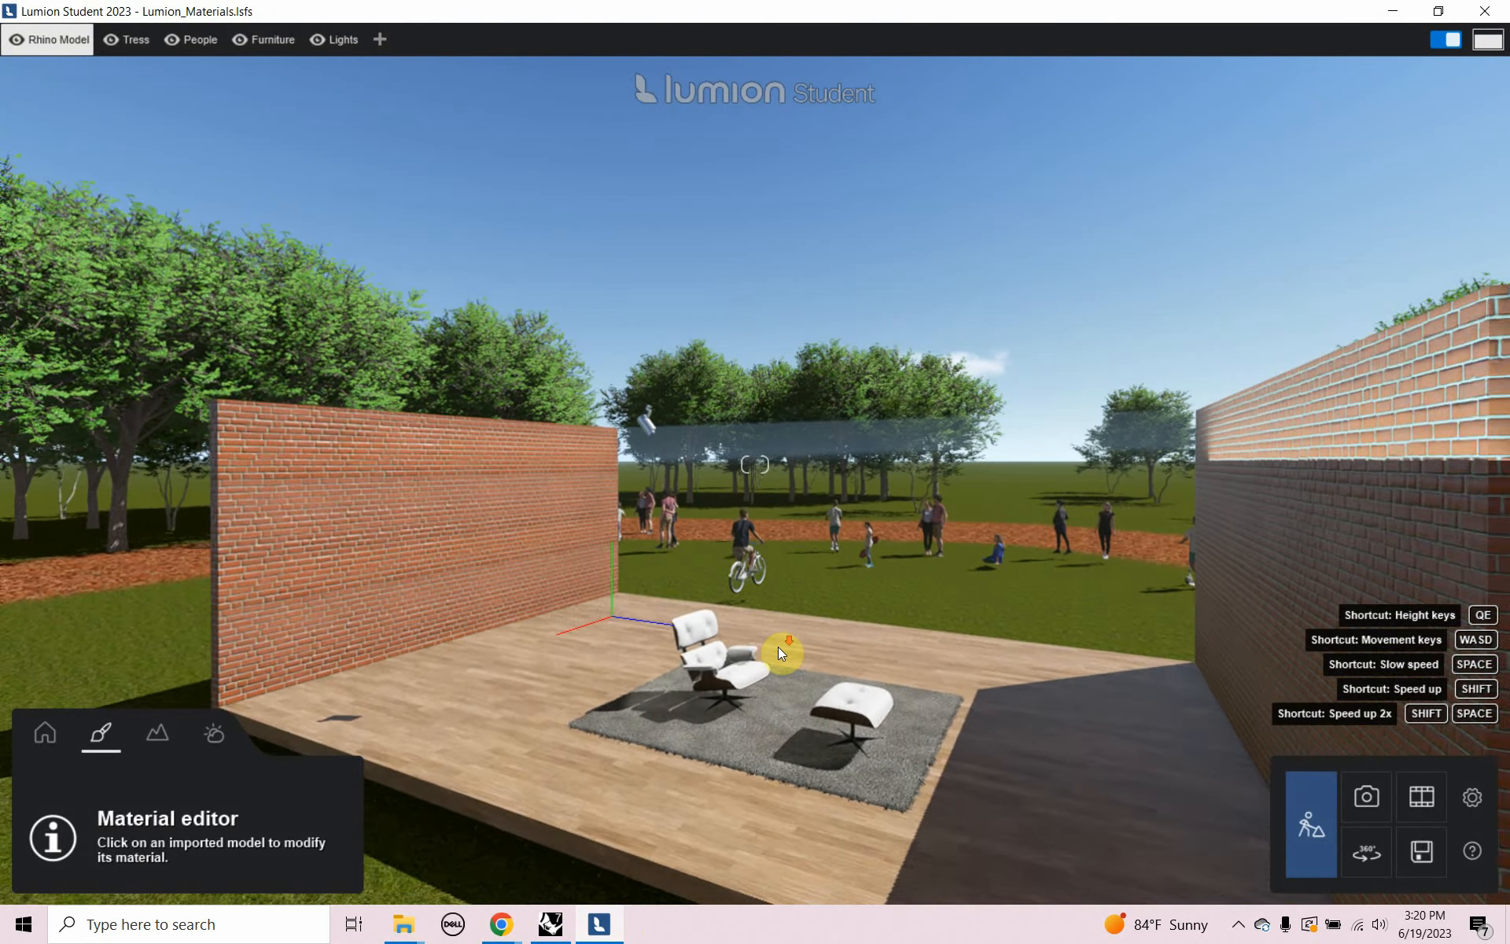
pyautogui.scroll(-5, 781, 646)
pyautogui.moveTo(846, 626); pyautogui.dragTo(781, 648, button='right')
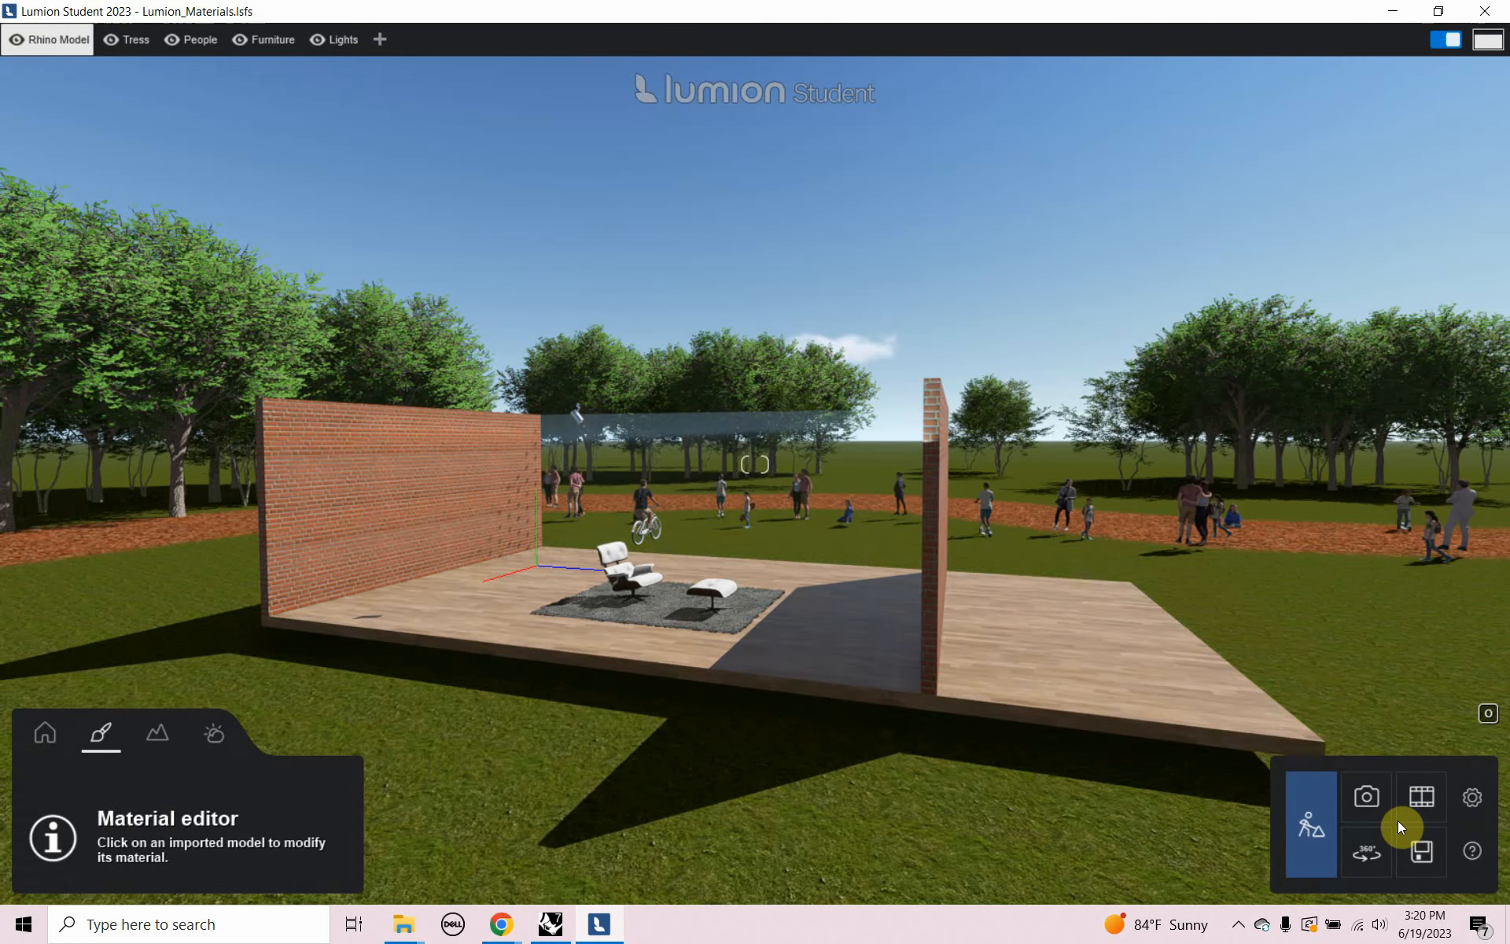
pyautogui.click(1375, 803)
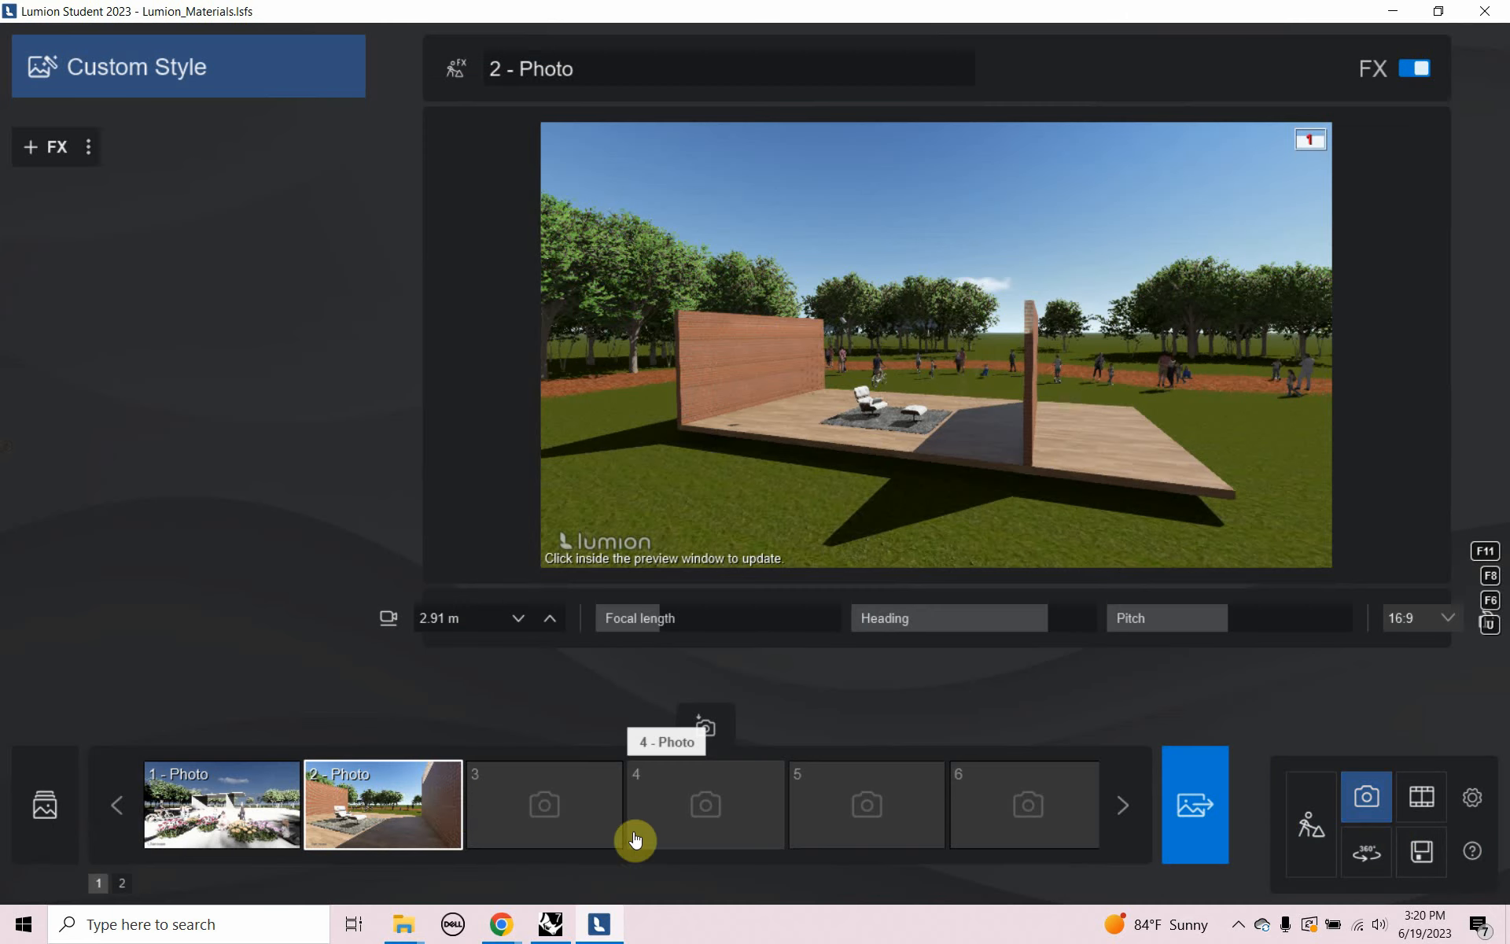
pyautogui.click(436, 808)
pyautogui.hotkey('shift', '2')
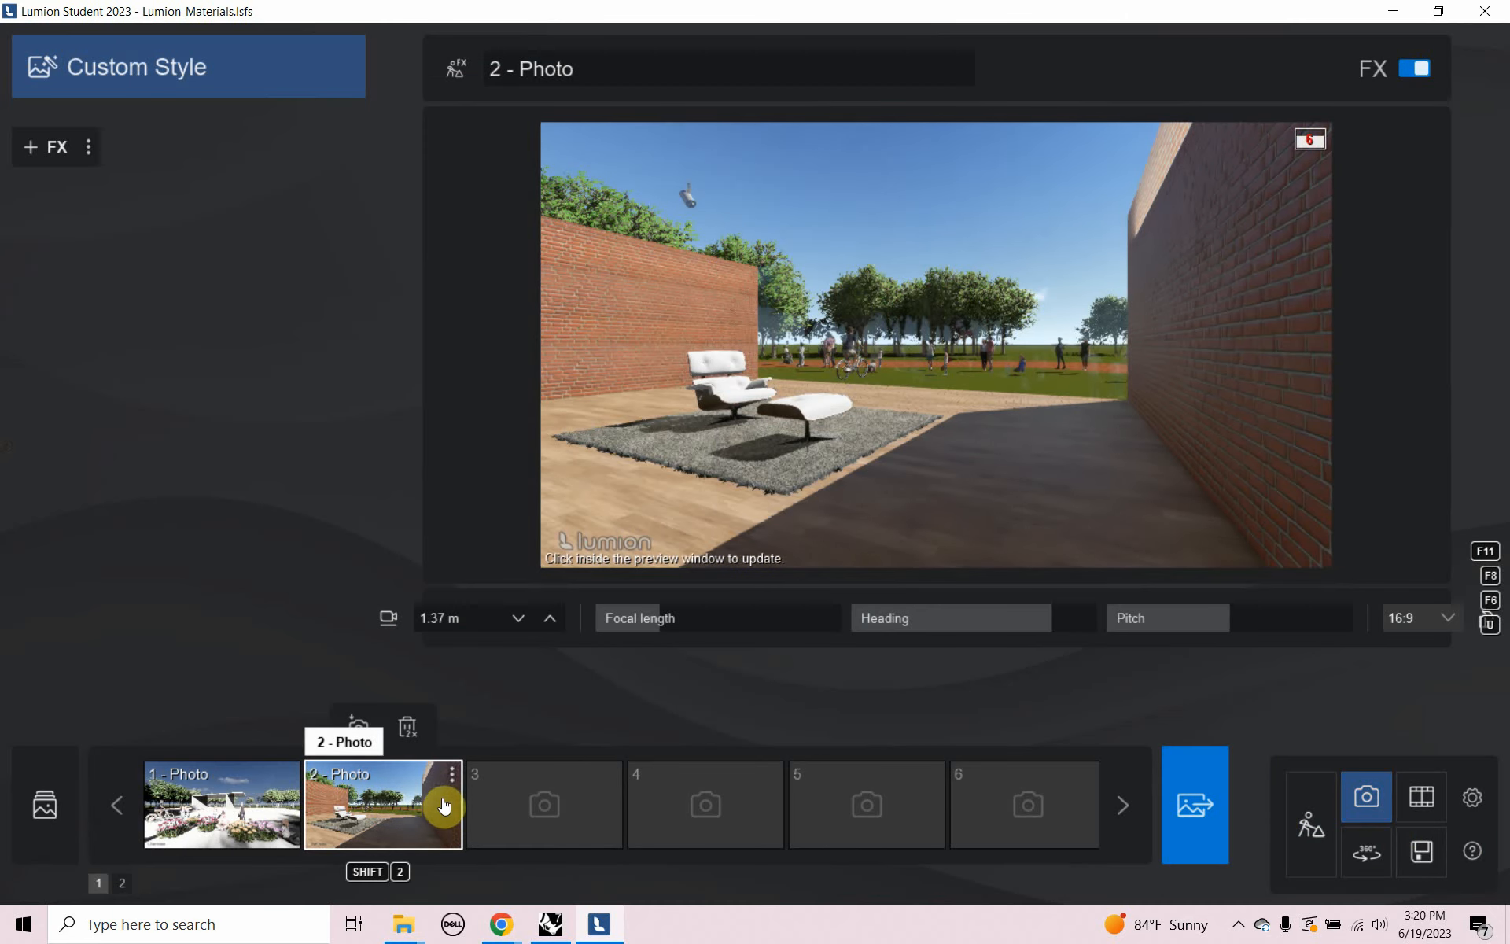
pyautogui.click(1307, 808)
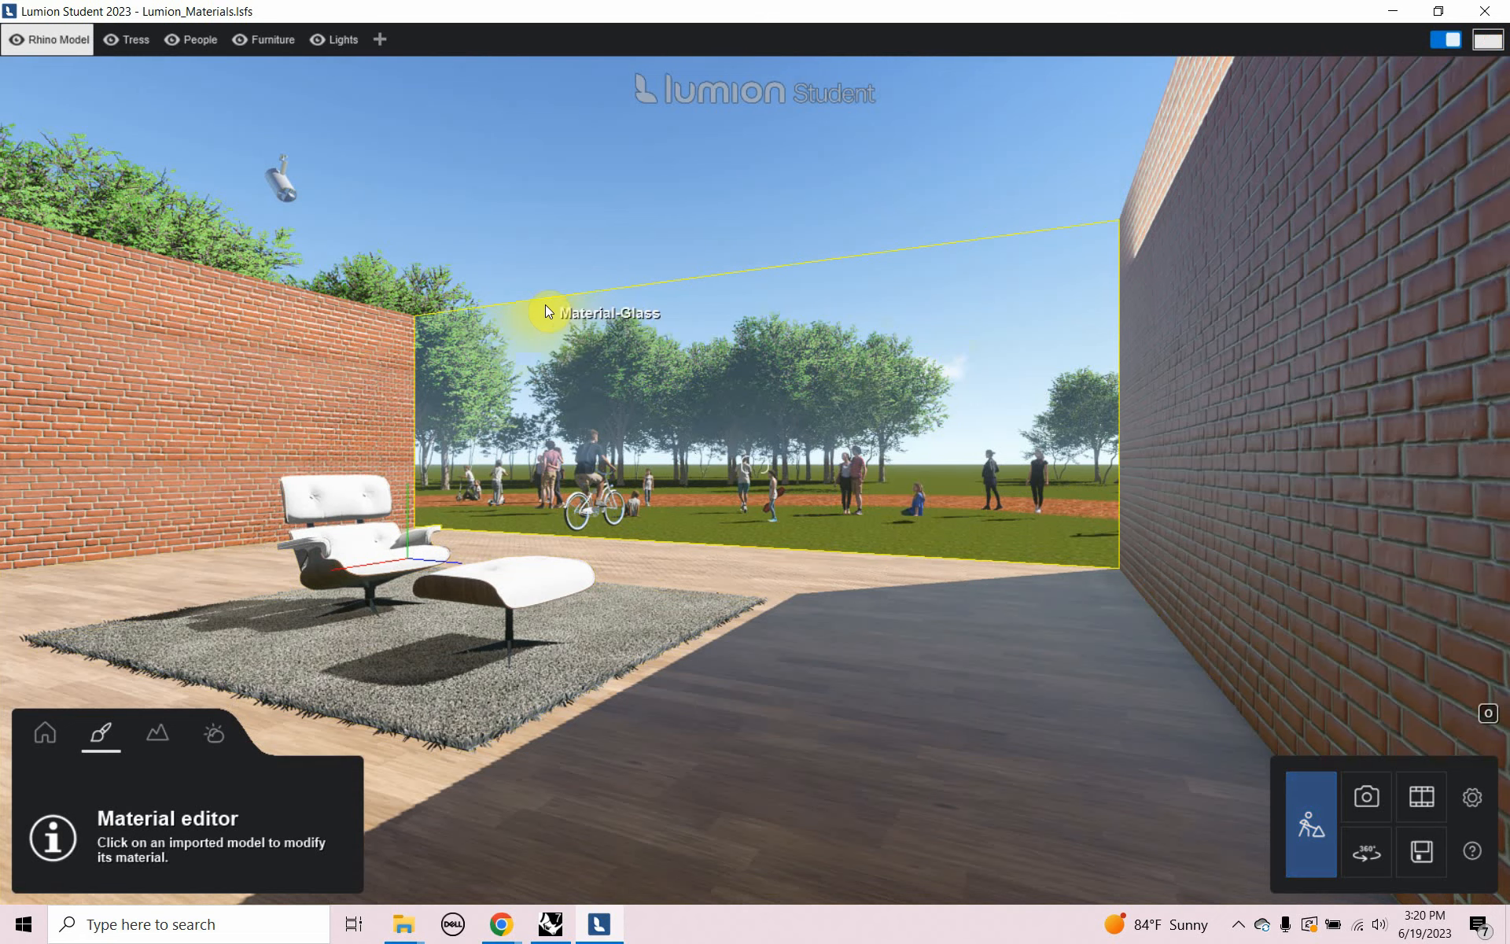
pyautogui.click(593, 338)
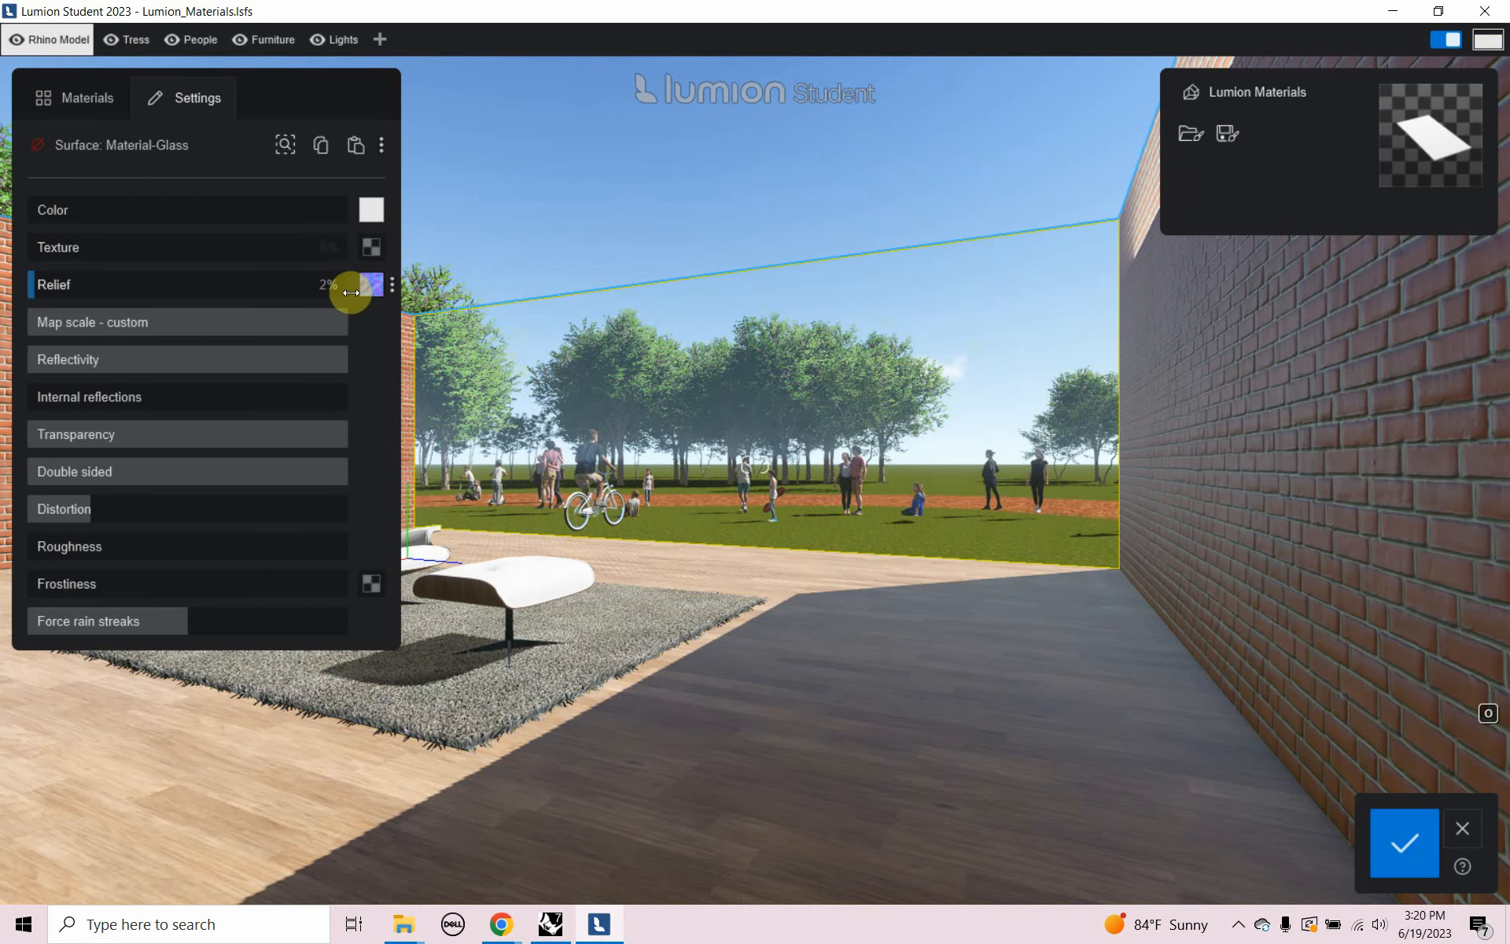
# Try the glass panel's material with relief raised to 90%, transparency lowered, and relief reduced again
pyautogui.moveTo(370, 301)
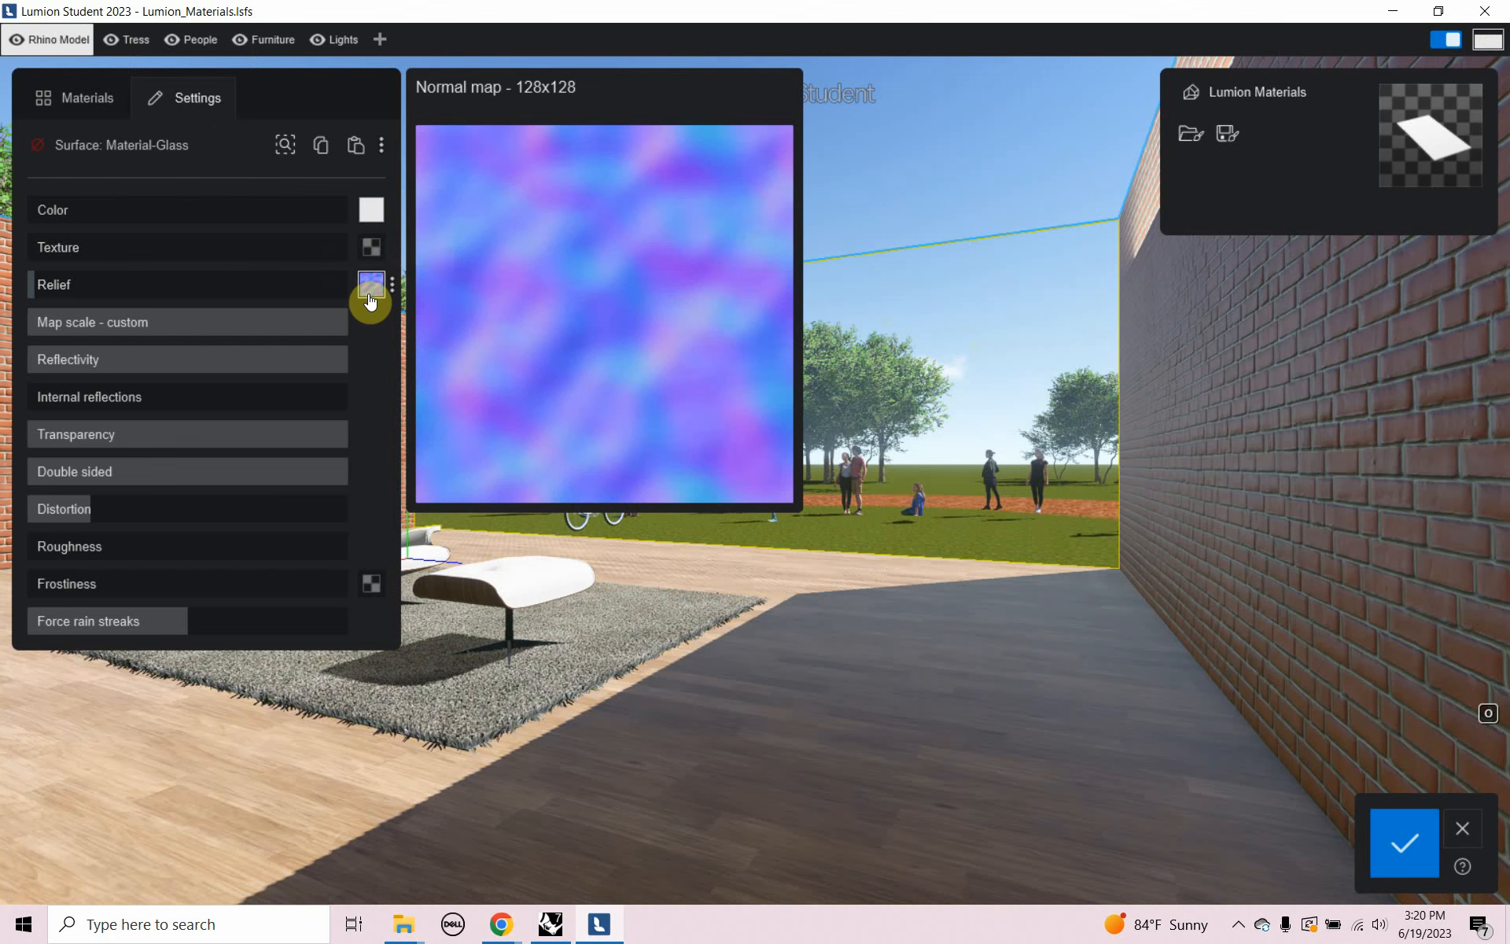
pyautogui.moveTo(39, 285); pyautogui.dragTo(315, 300)
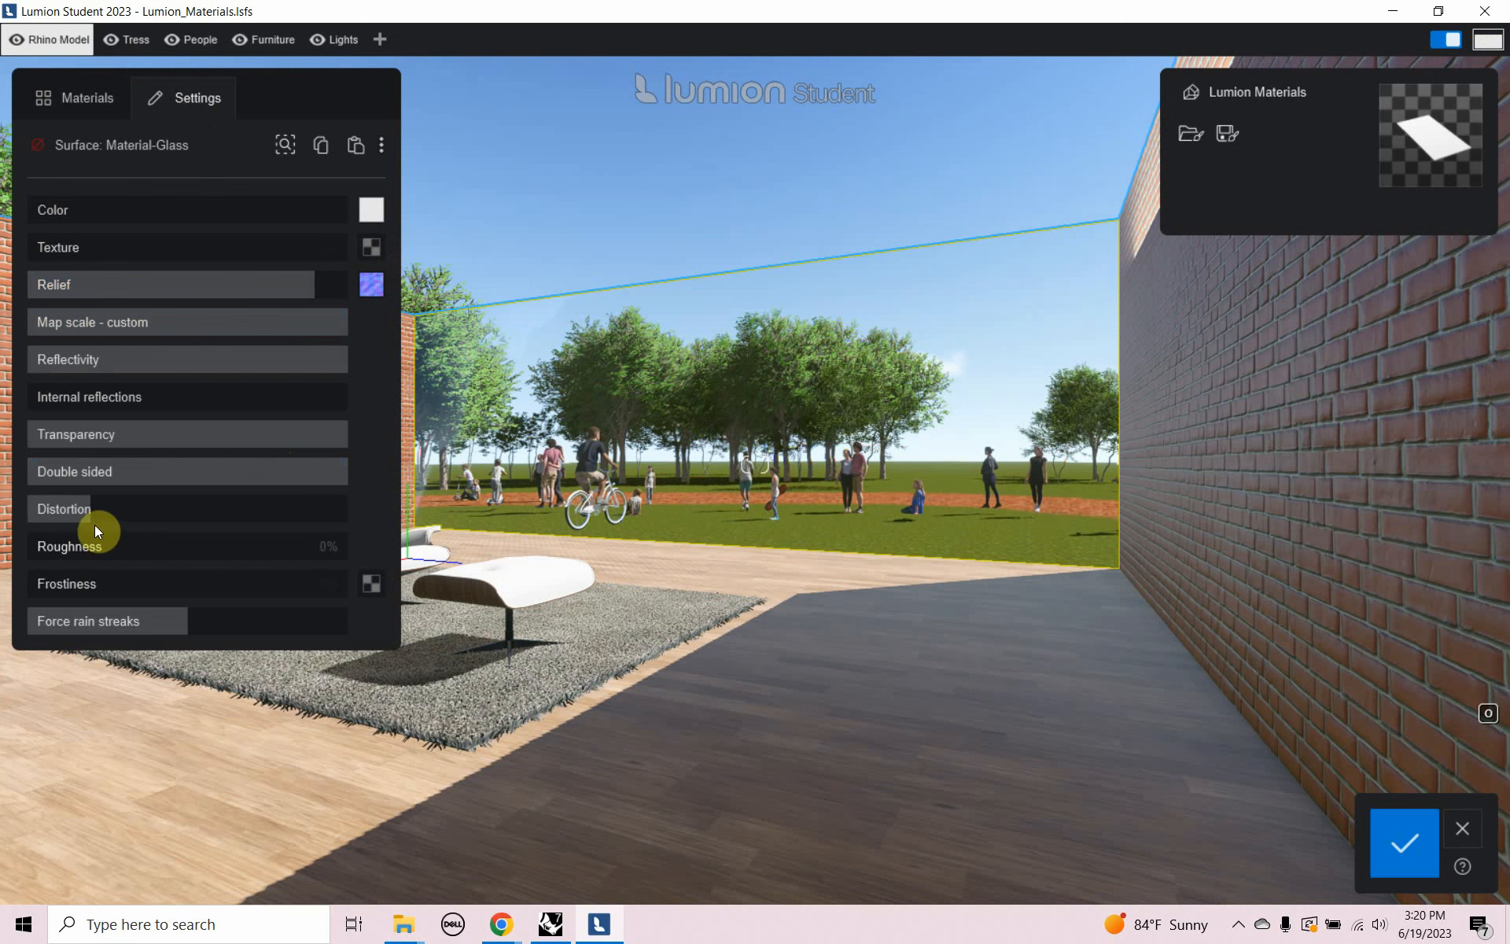
pyautogui.moveTo(84, 517); pyautogui.dragTo(85, 517)
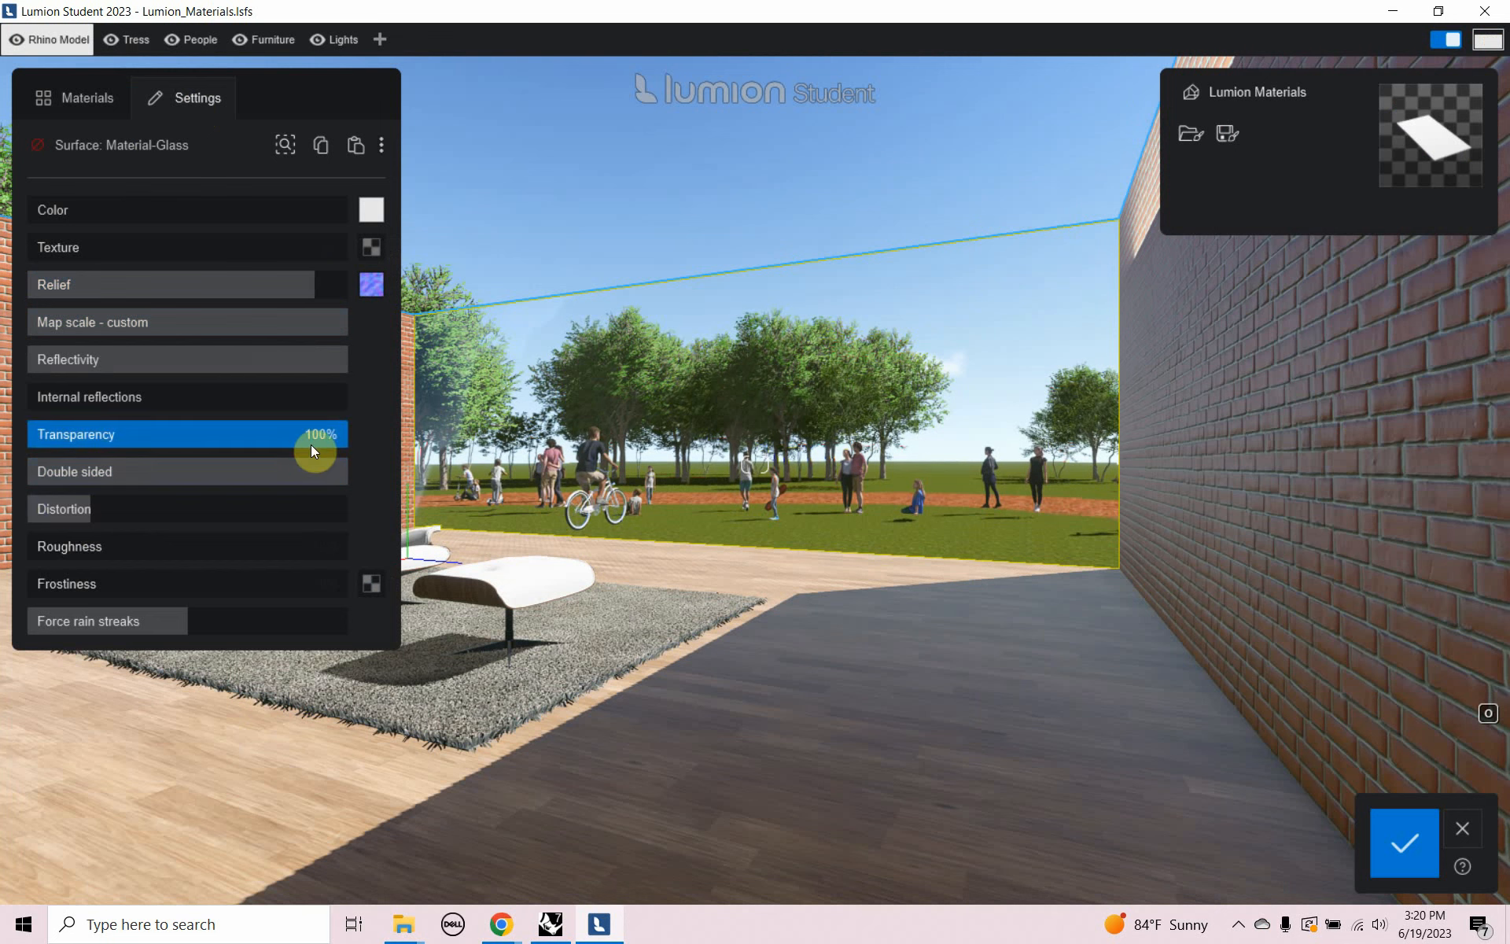
pyautogui.moveTo(342, 437); pyautogui.dragTo(233, 441)
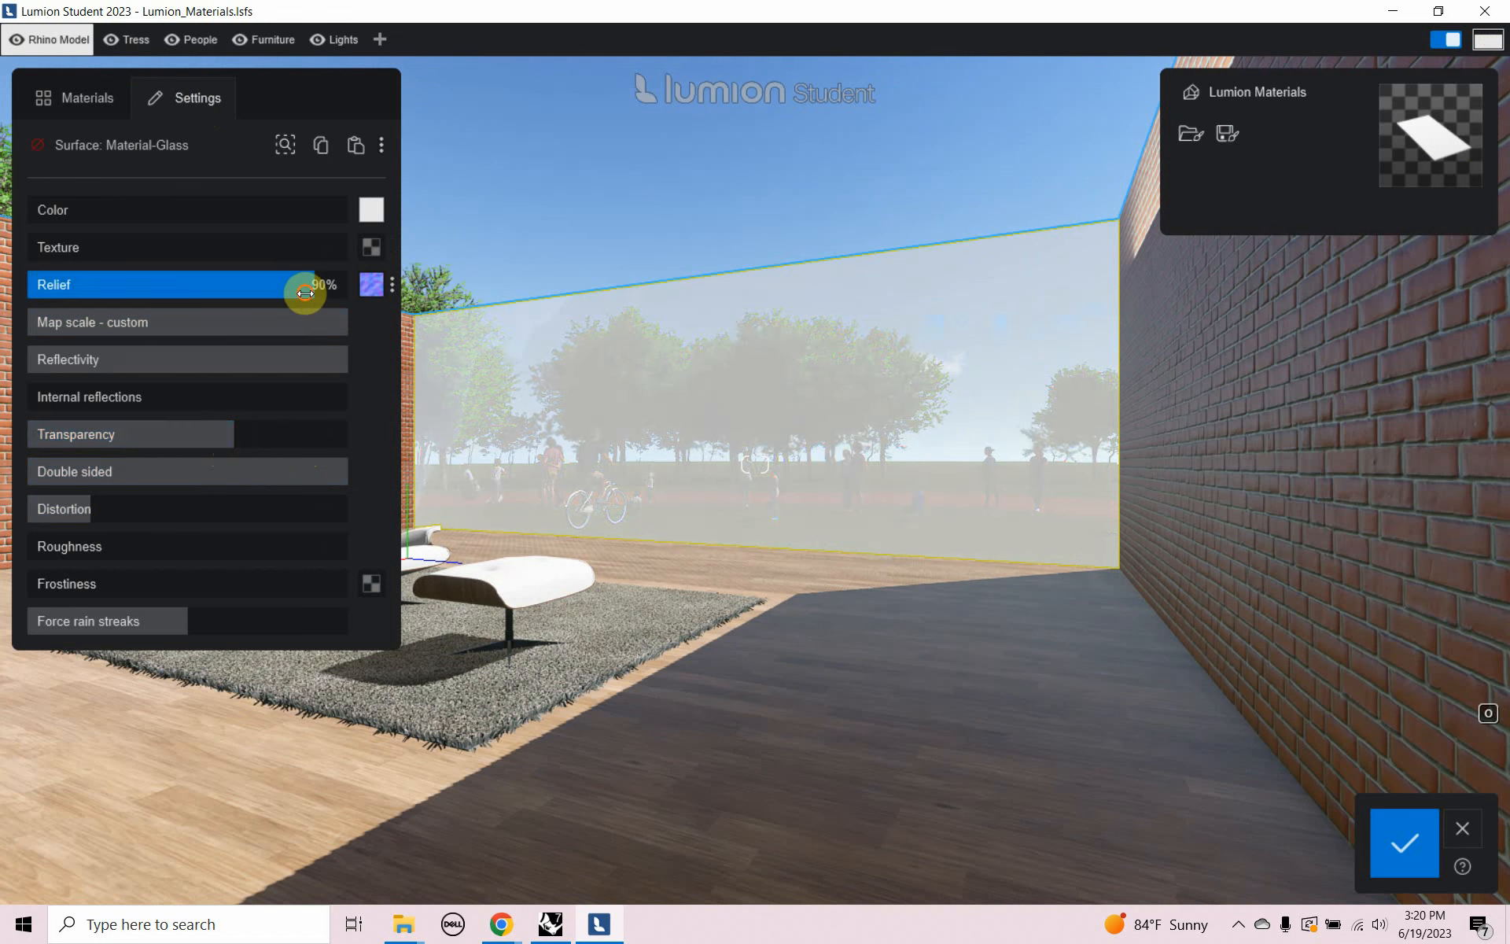
pyautogui.moveTo(305, 292); pyautogui.dragTo(217, 315)
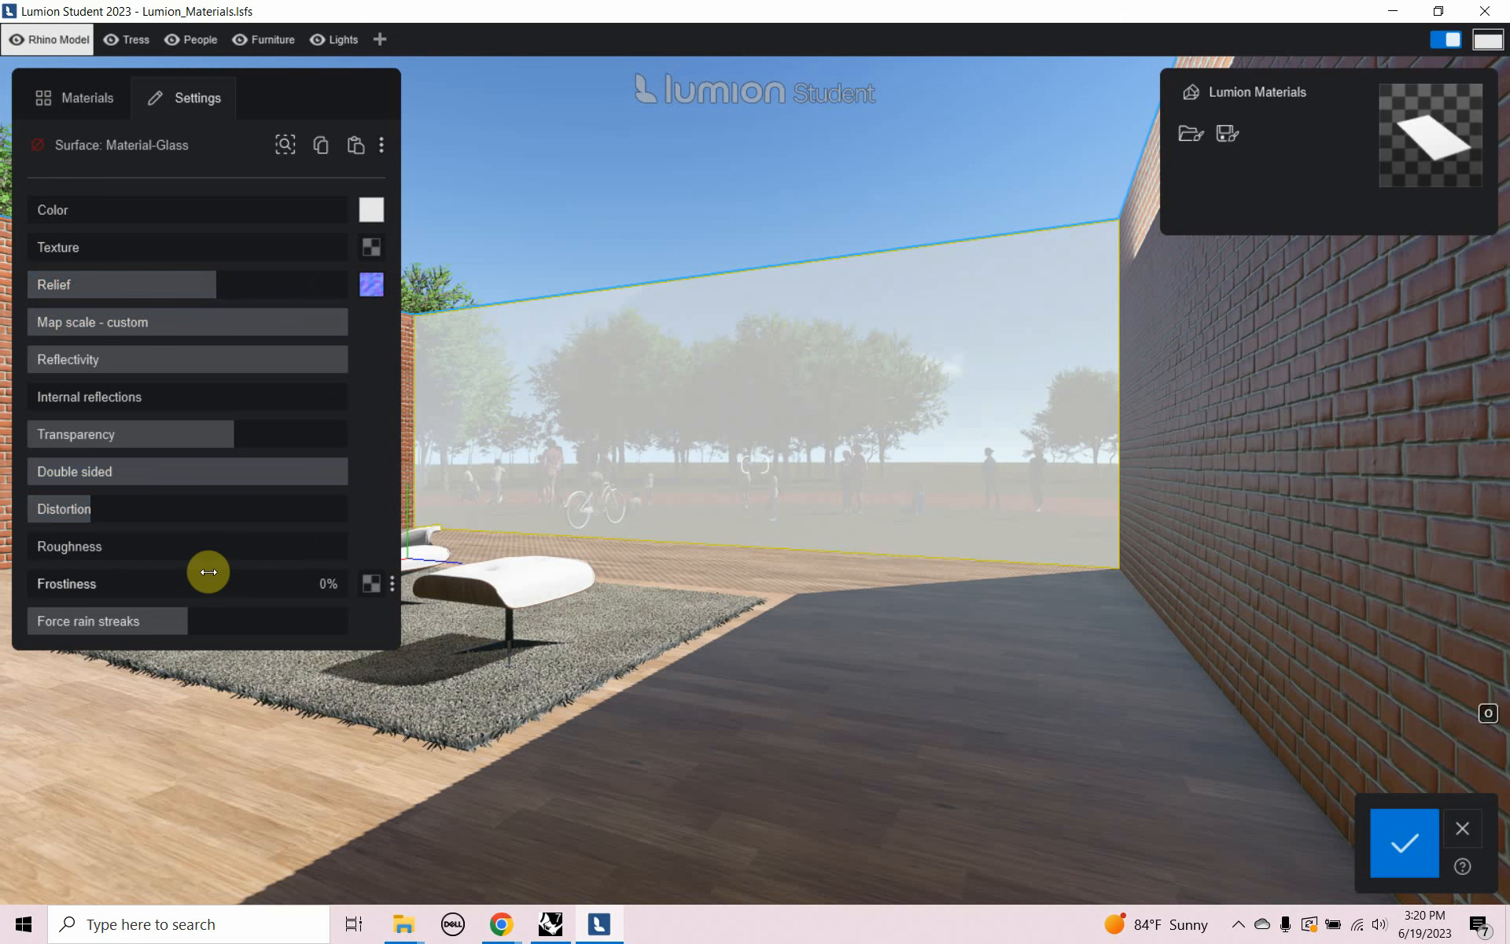
# Assign the new standard Glass material to the panel and remove its relief normal map
pyautogui.click(72, 107)
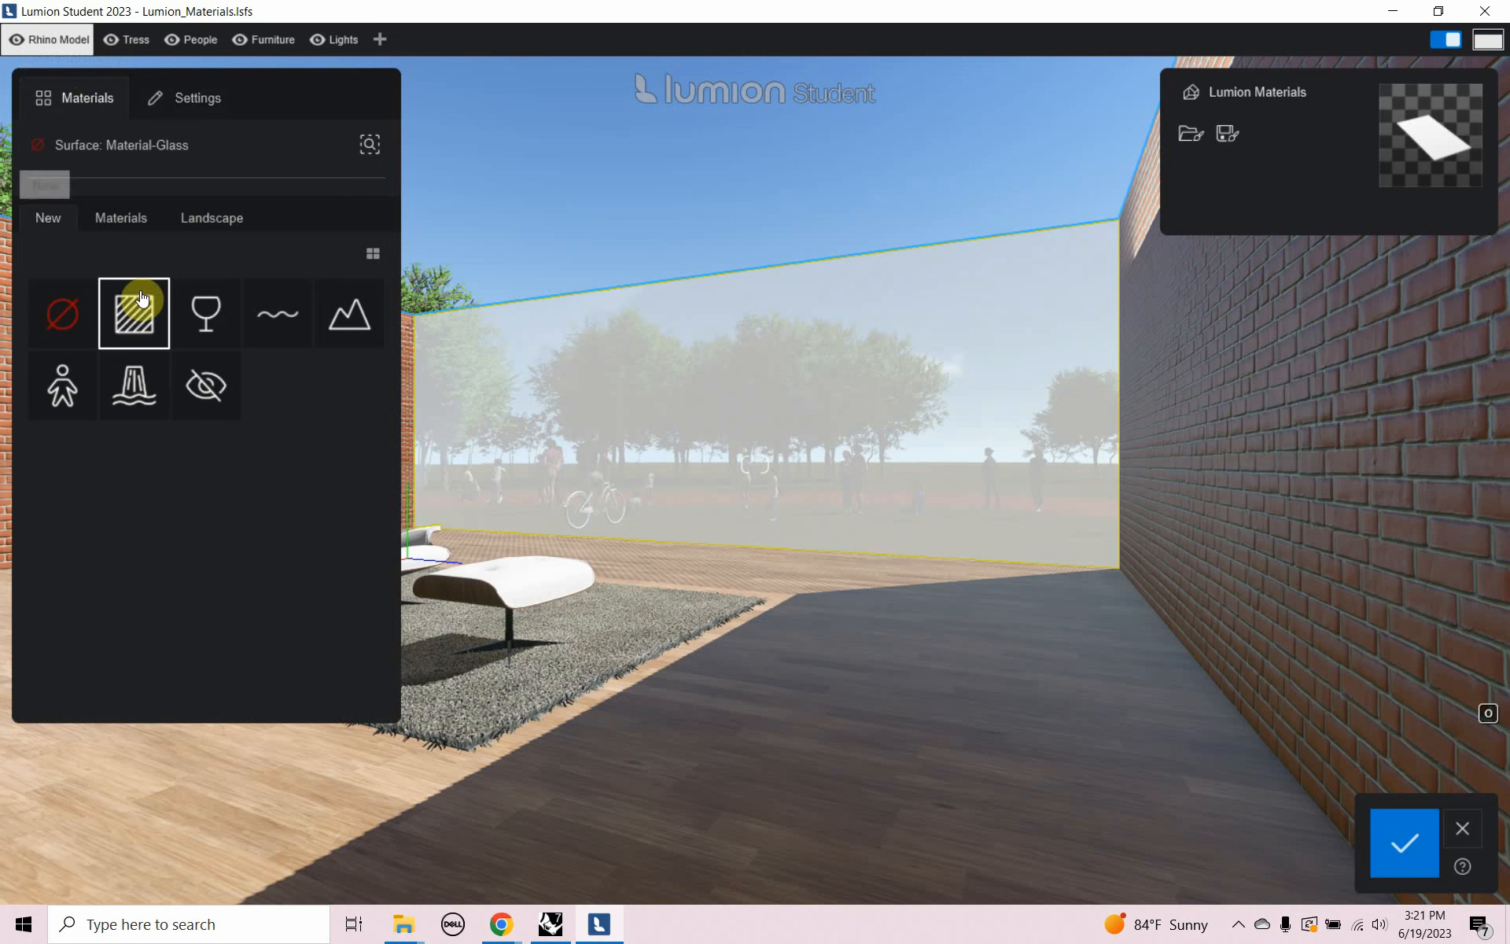
pyautogui.click(206, 322)
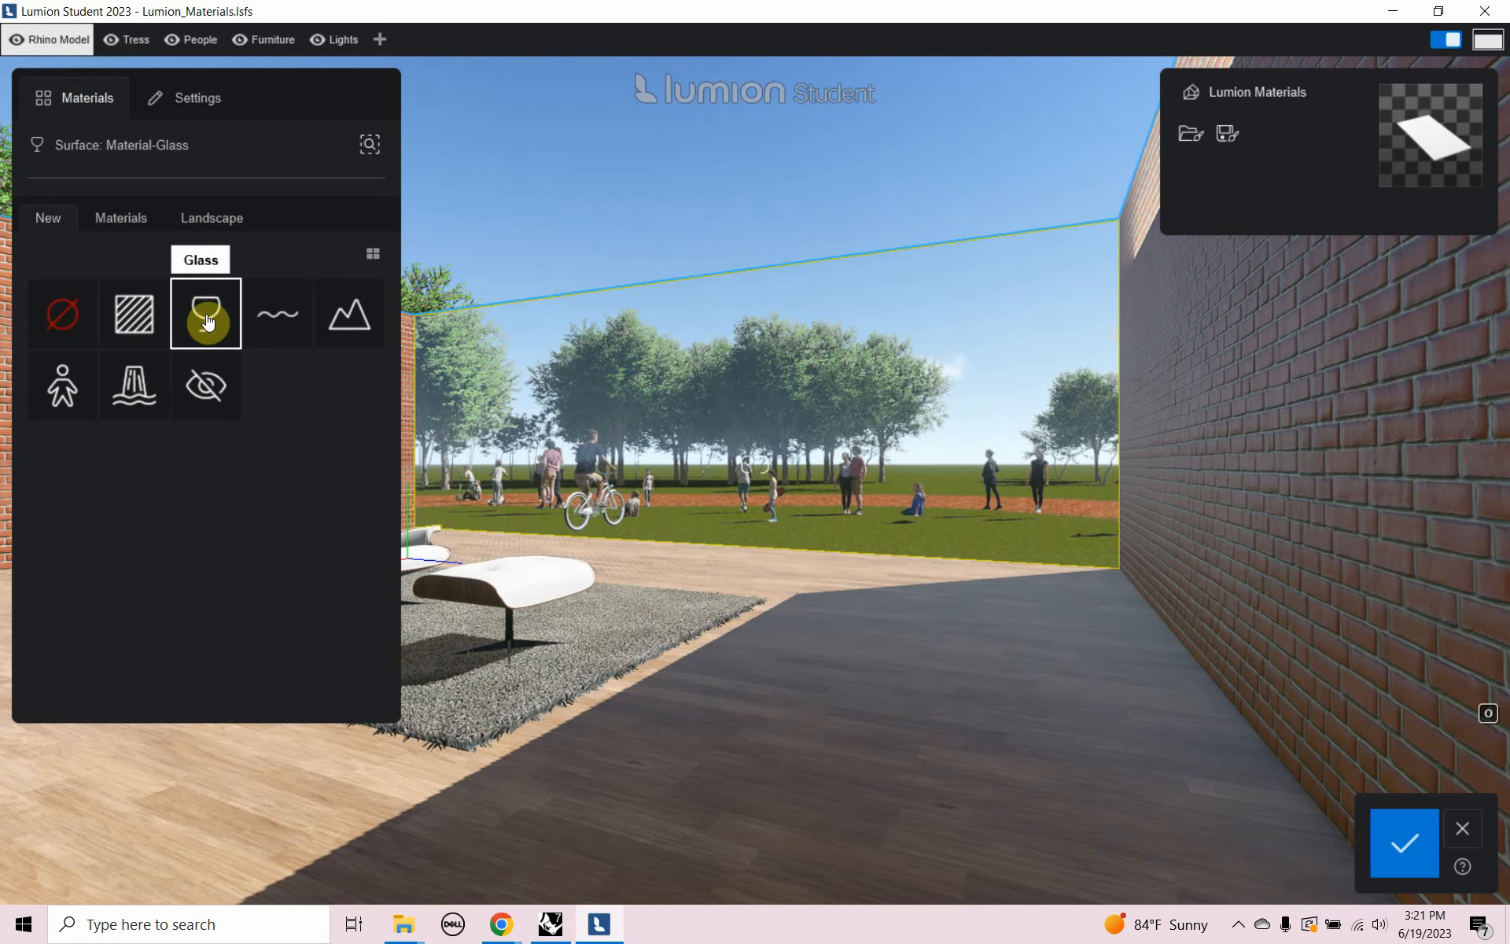
pyautogui.click(214, 102)
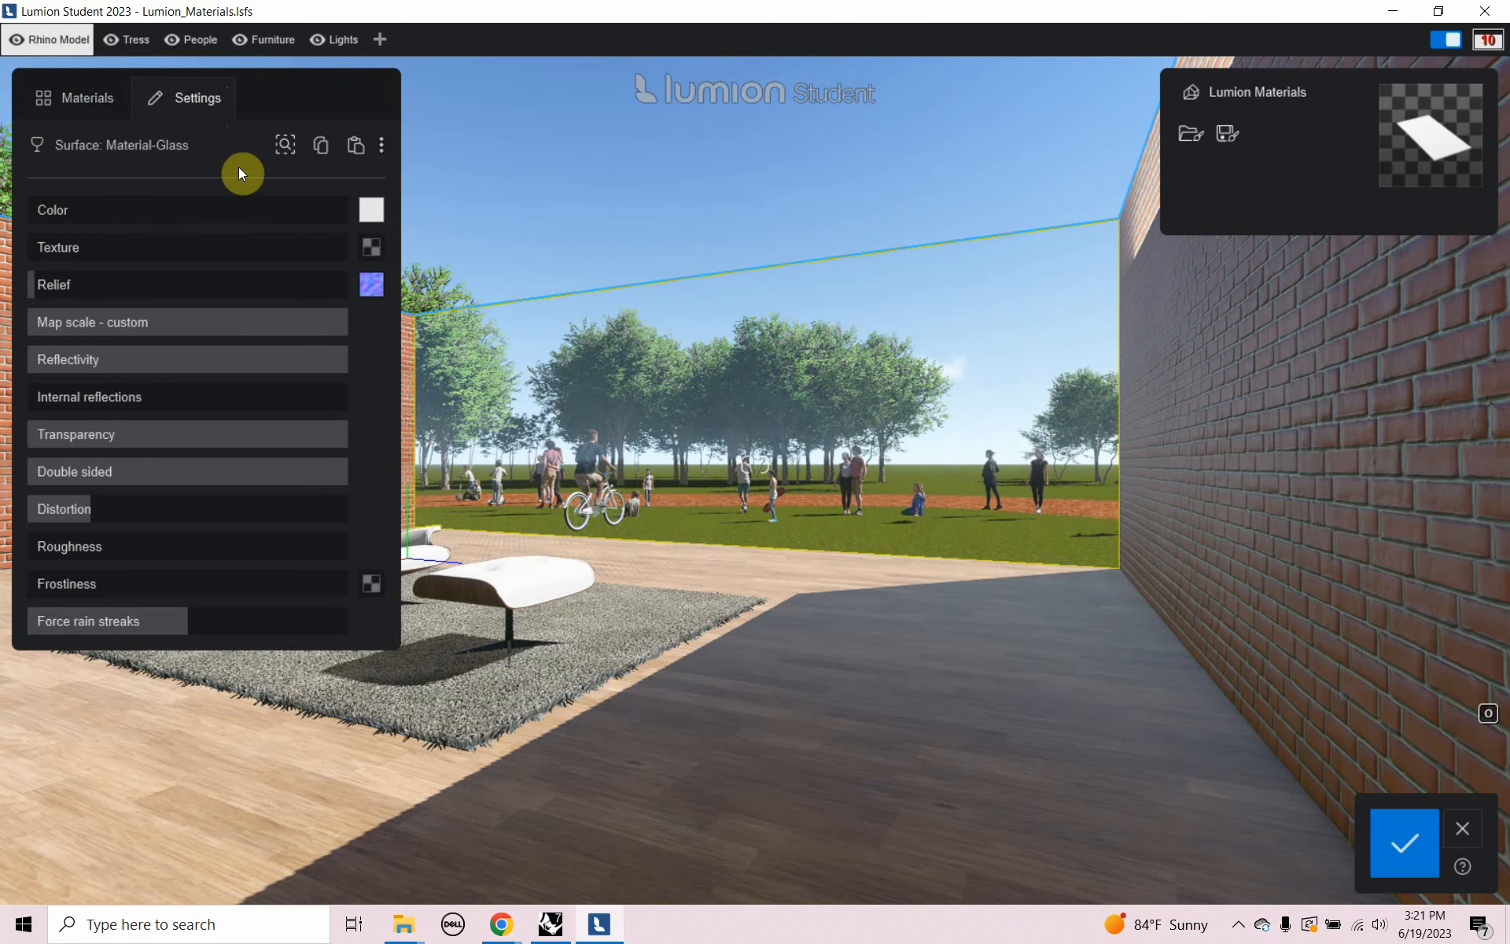
pyautogui.click(91, 104)
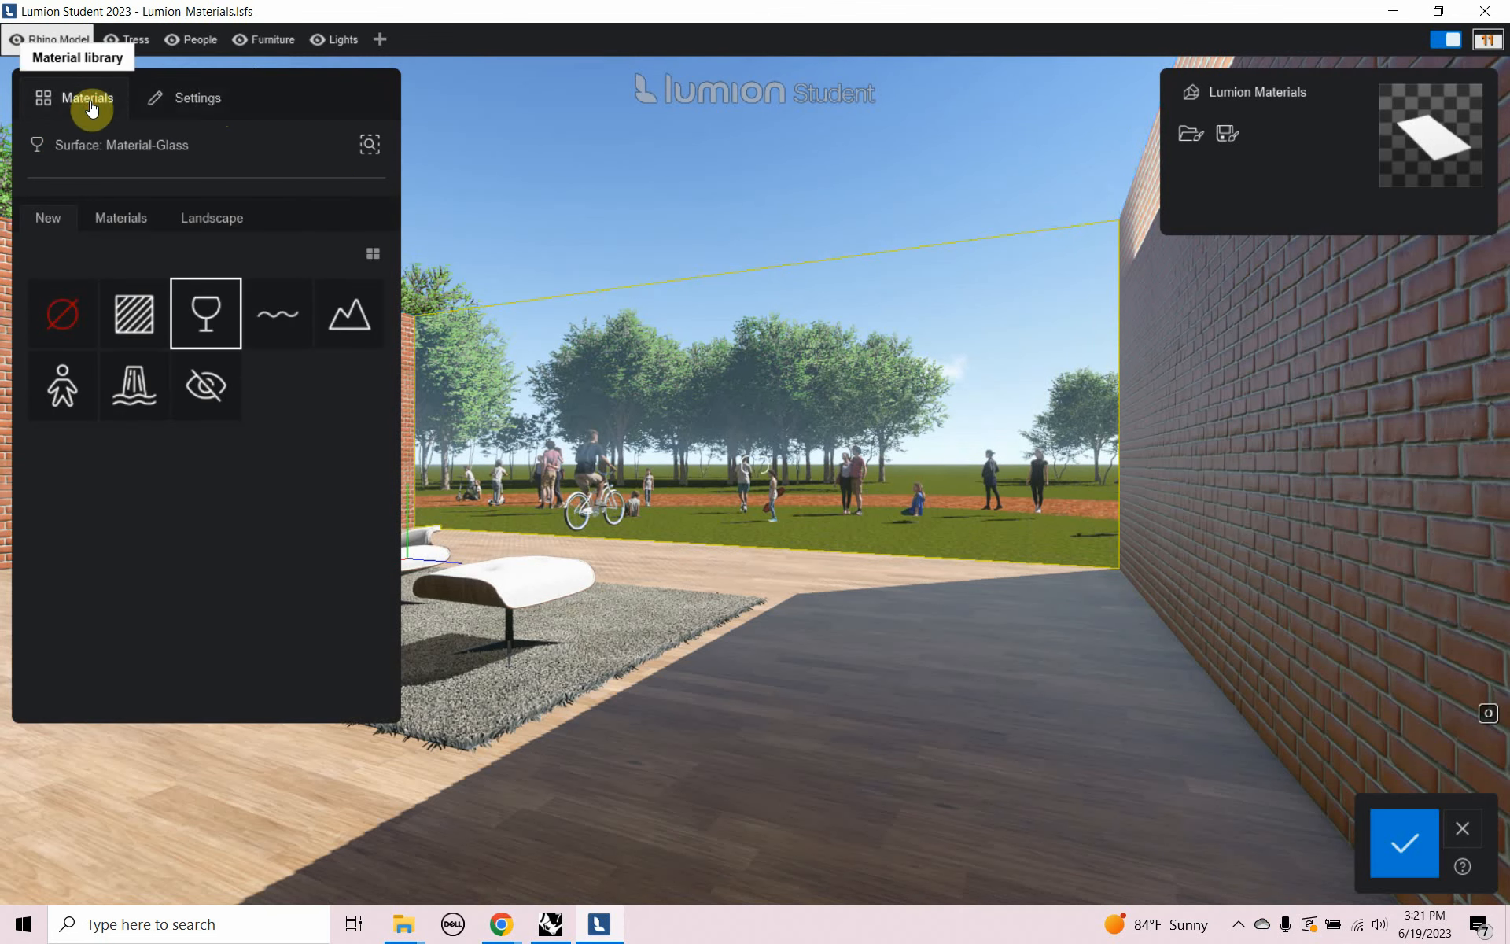
pyautogui.click(197, 317)
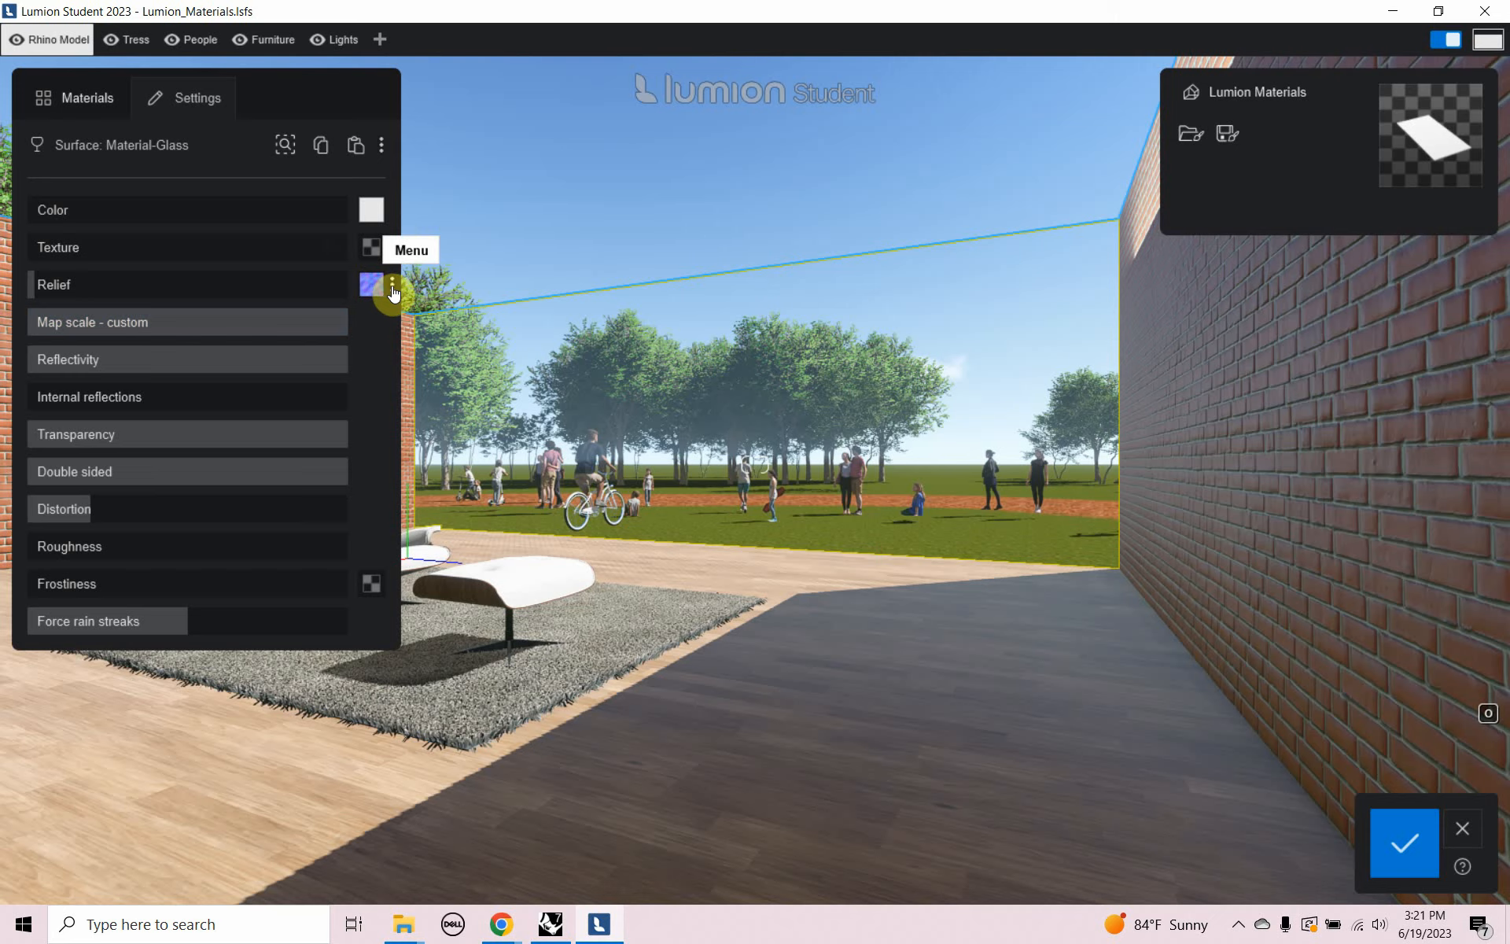
pyautogui.click(392, 289)
pyautogui.click(453, 287)
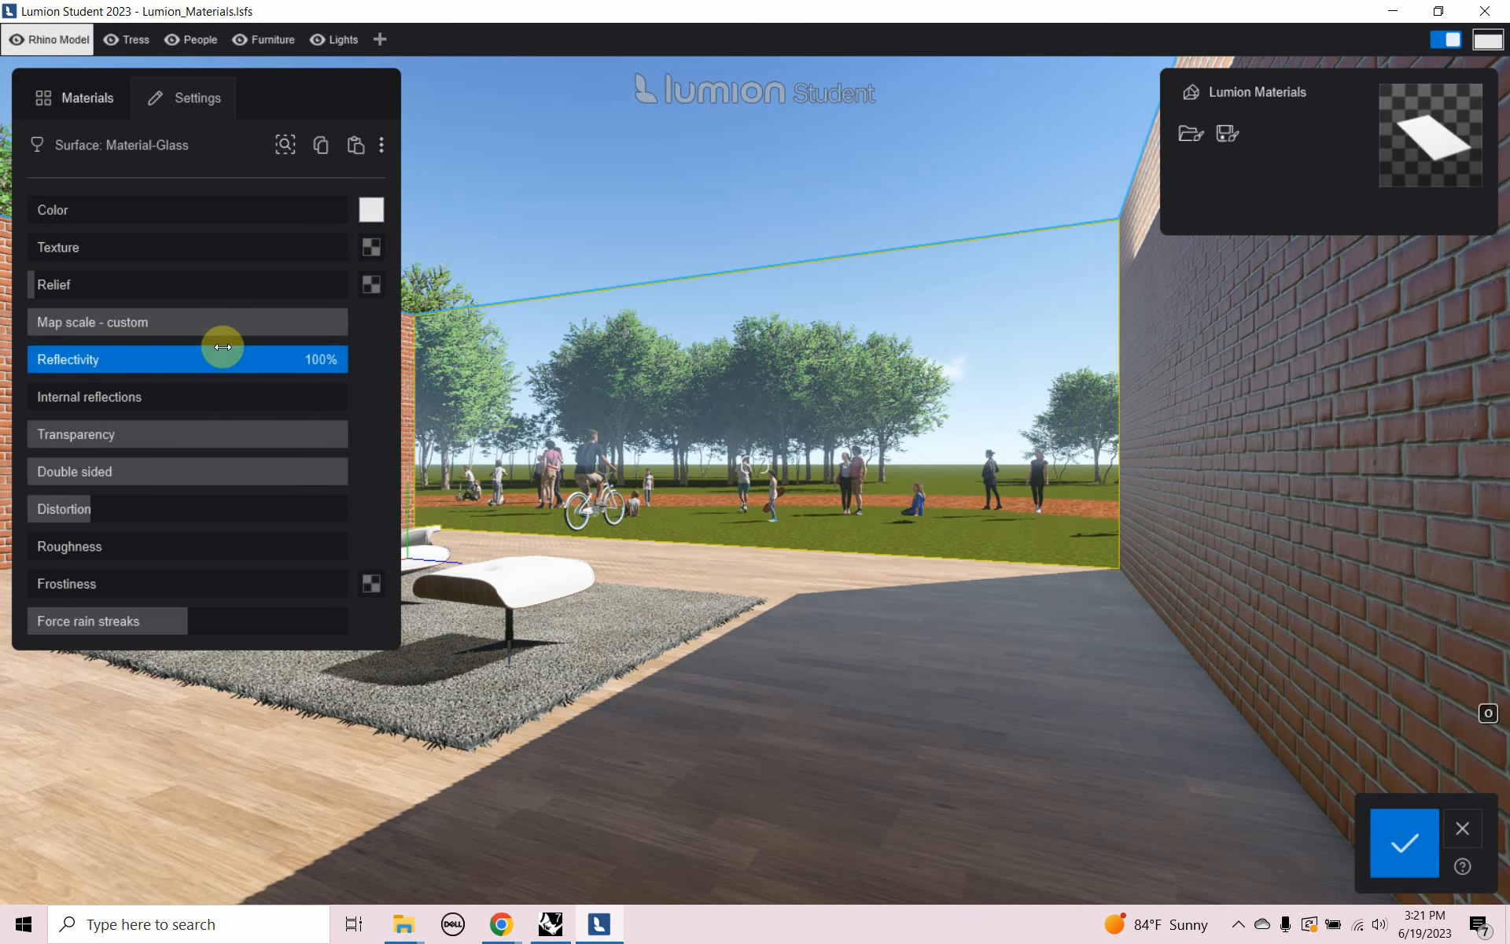
# Try several Deco glass library materials on the glass panel, such as Deco Glass 001 and 004, ending with Deco Glass 005
pyautogui.click(77, 102)
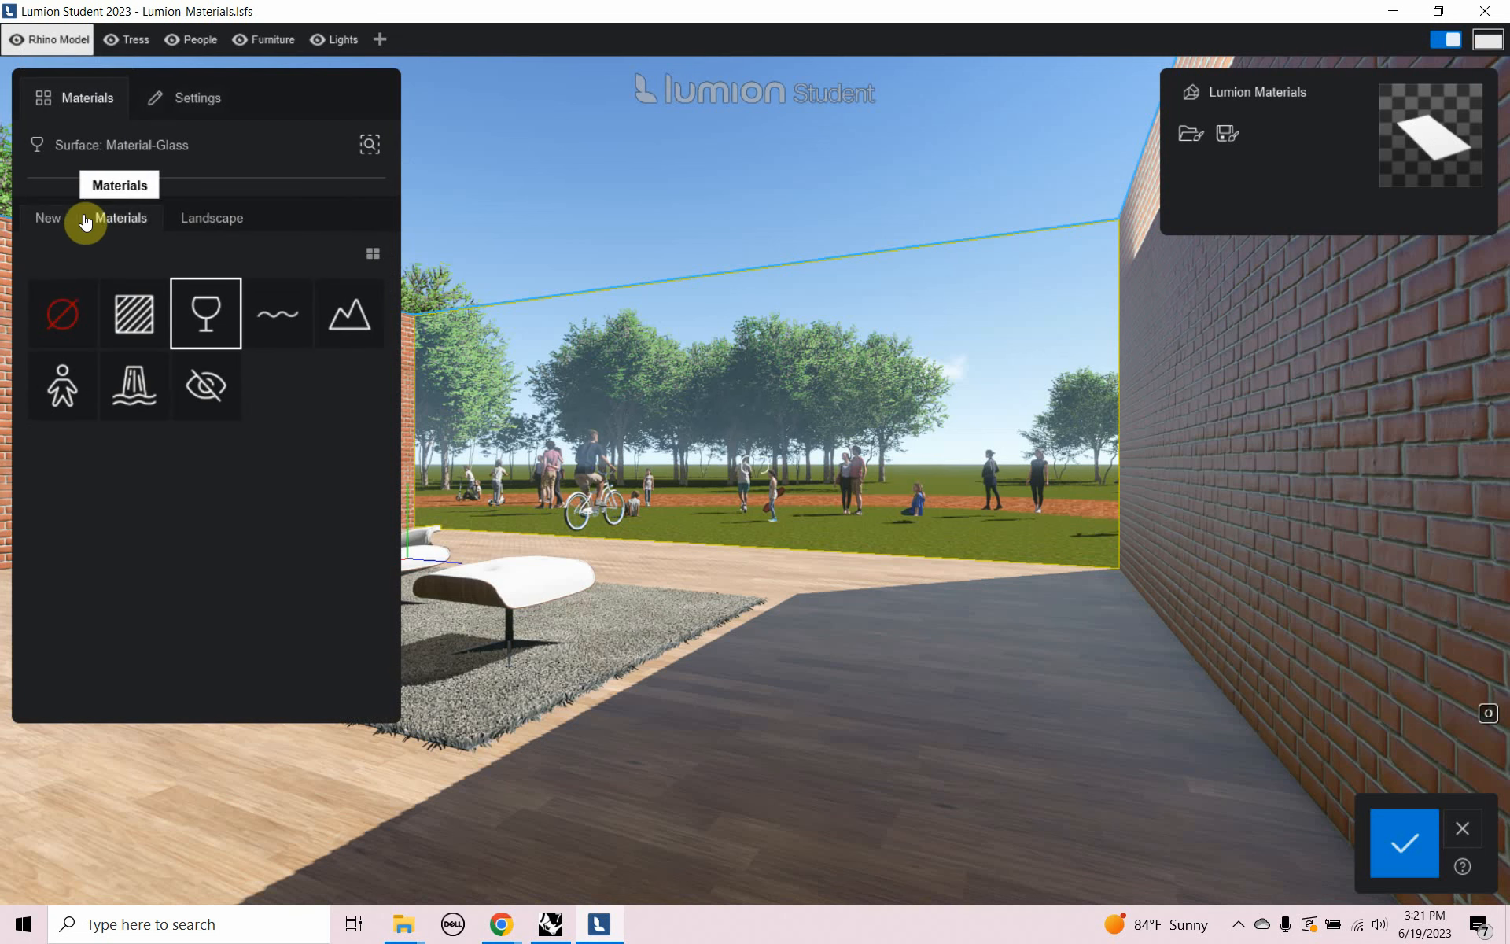
pyautogui.click(142, 218)
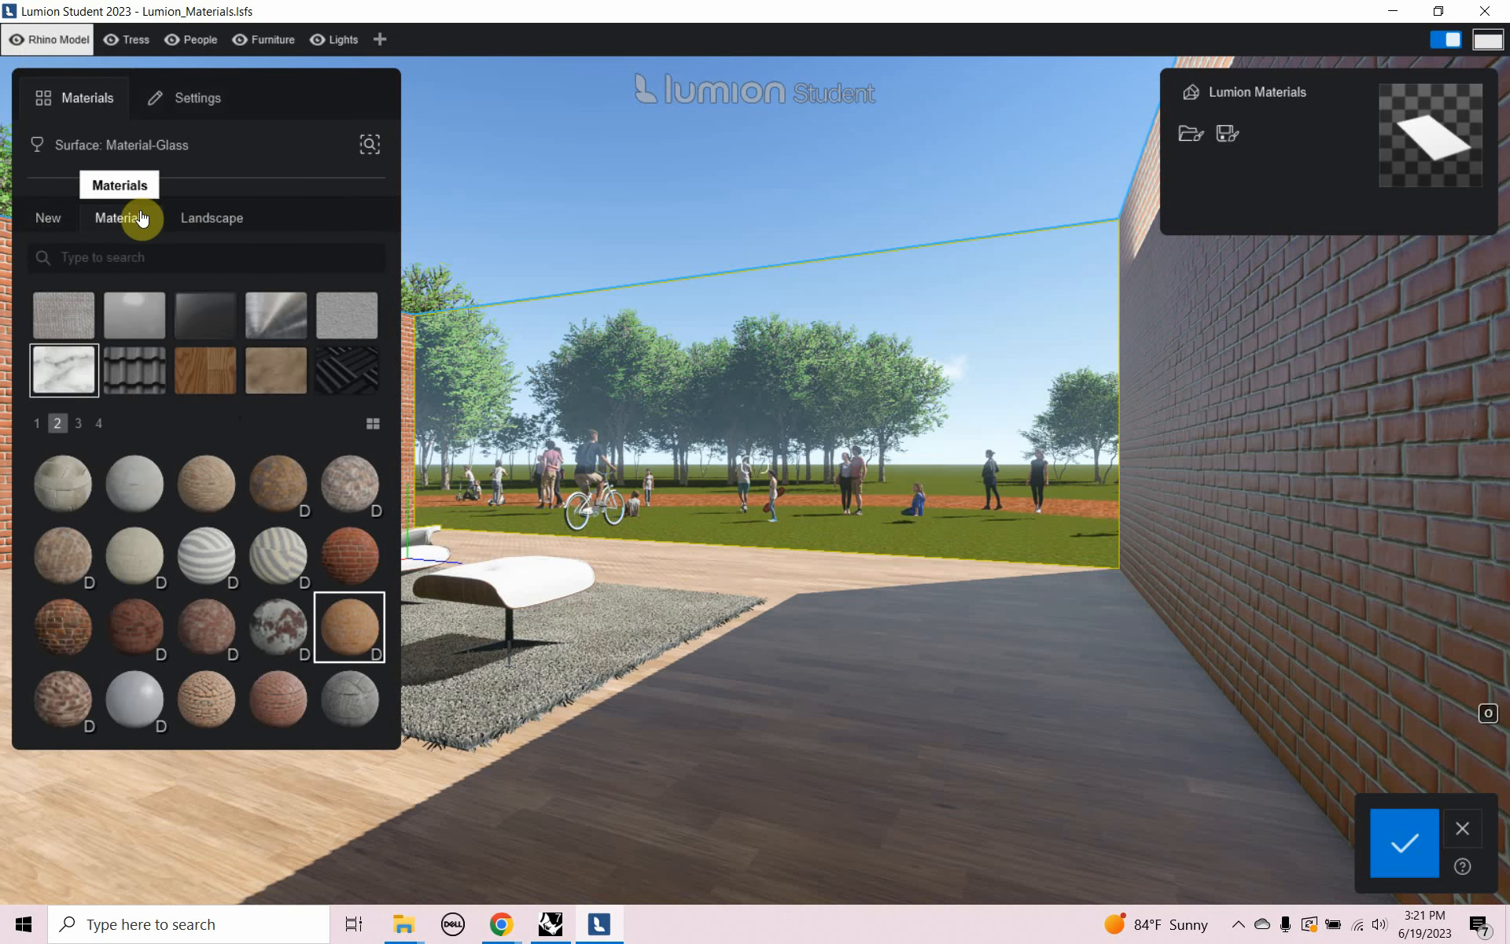
pyautogui.click(226, 315)
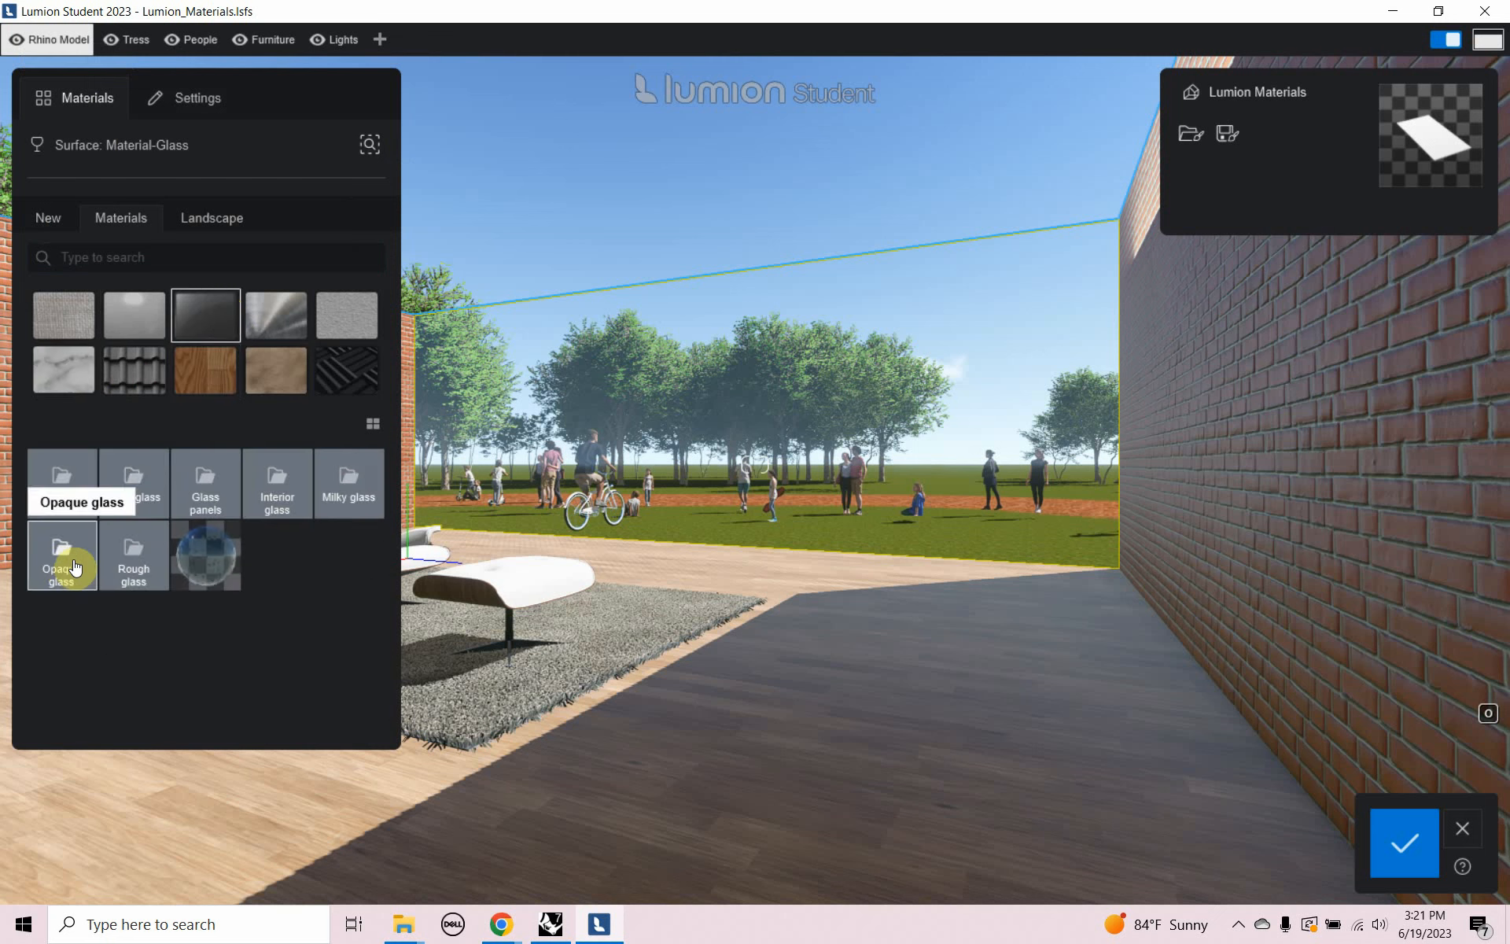
pyautogui.click(157, 473)
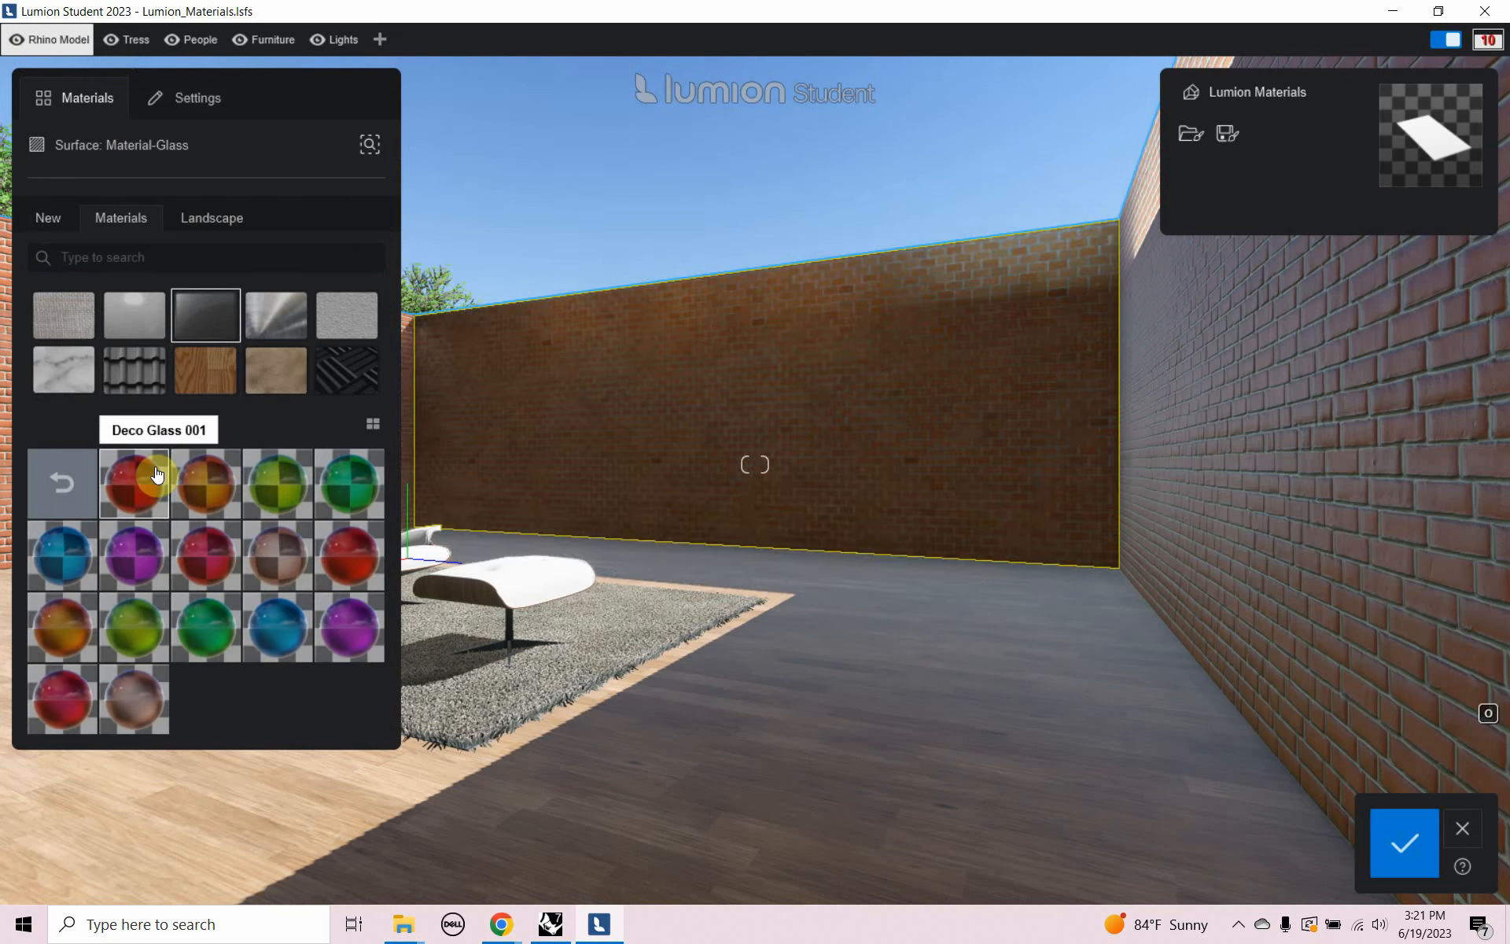
pyautogui.click(137, 495)
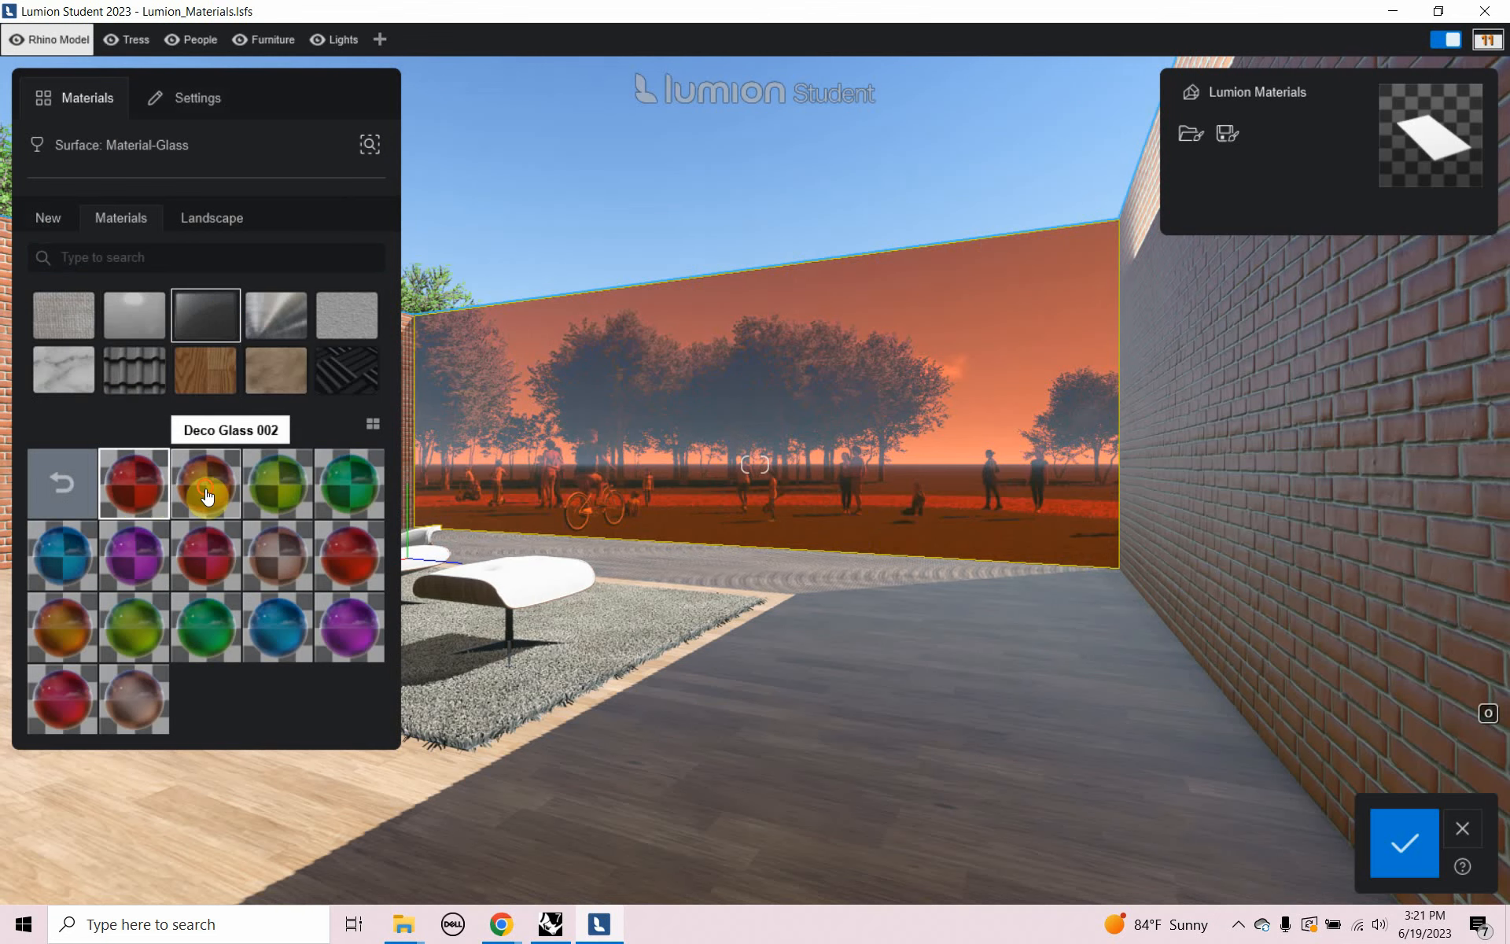
pyautogui.click(205, 489)
pyautogui.click(282, 504)
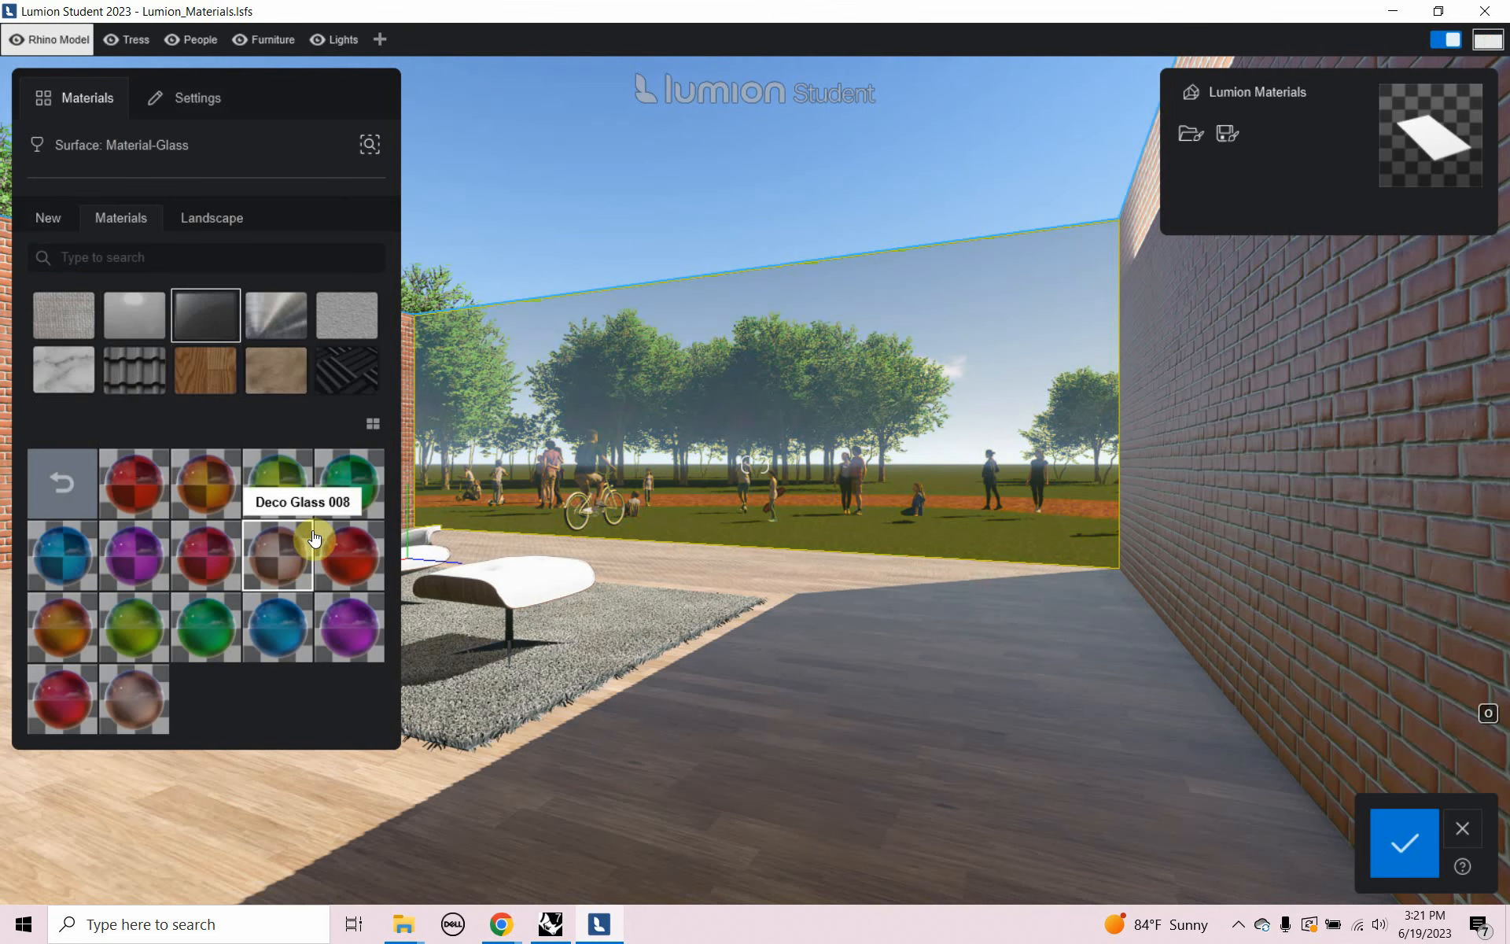
pyautogui.click(346, 489)
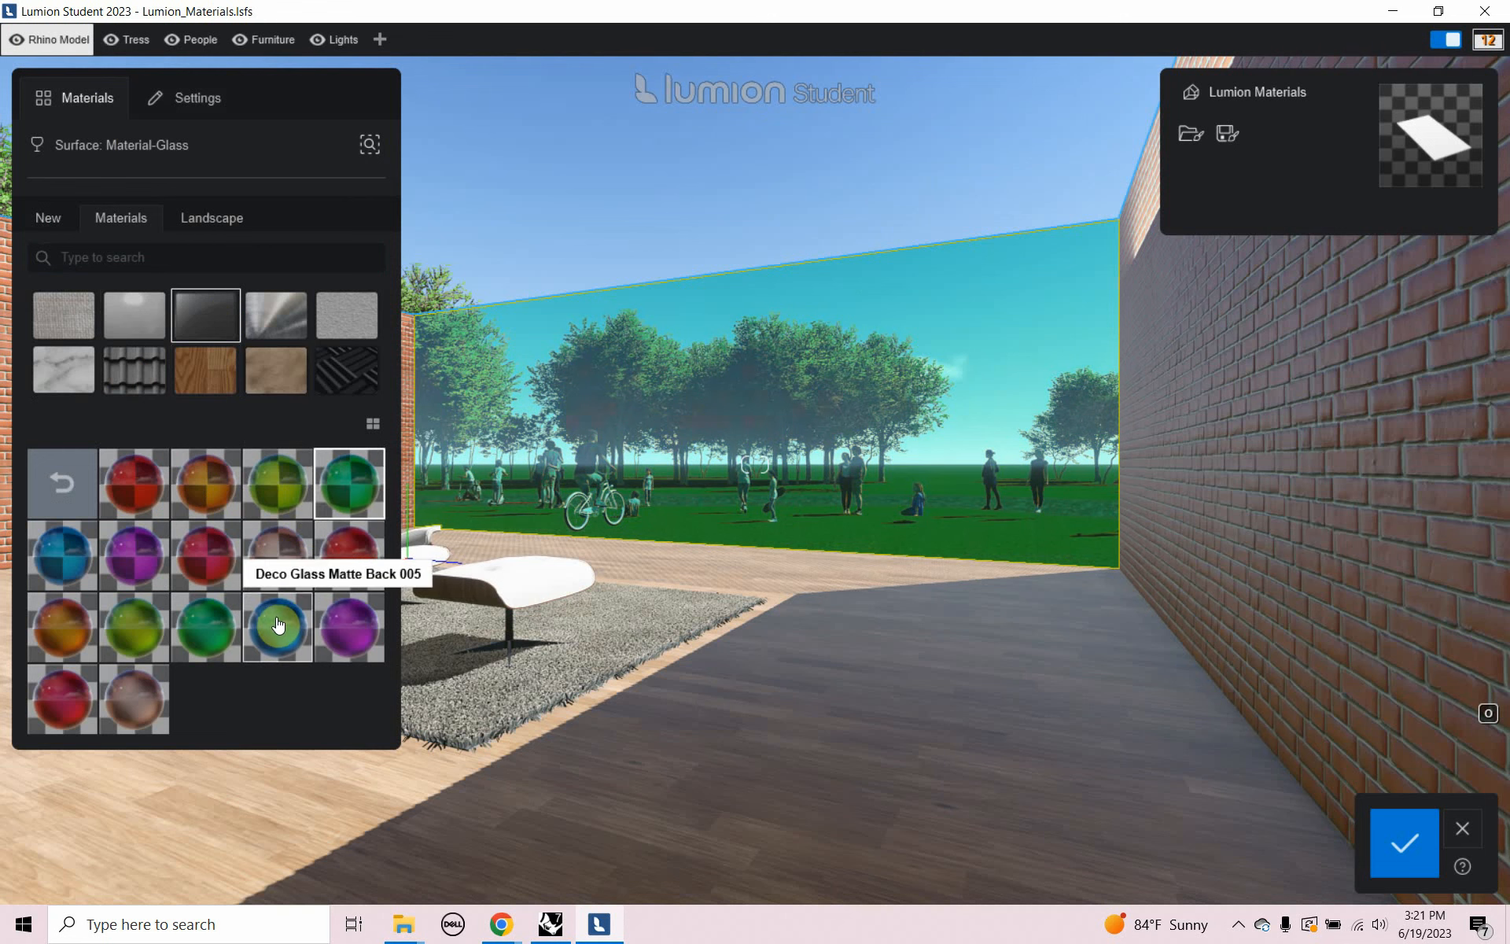
pyautogui.click(279, 623)
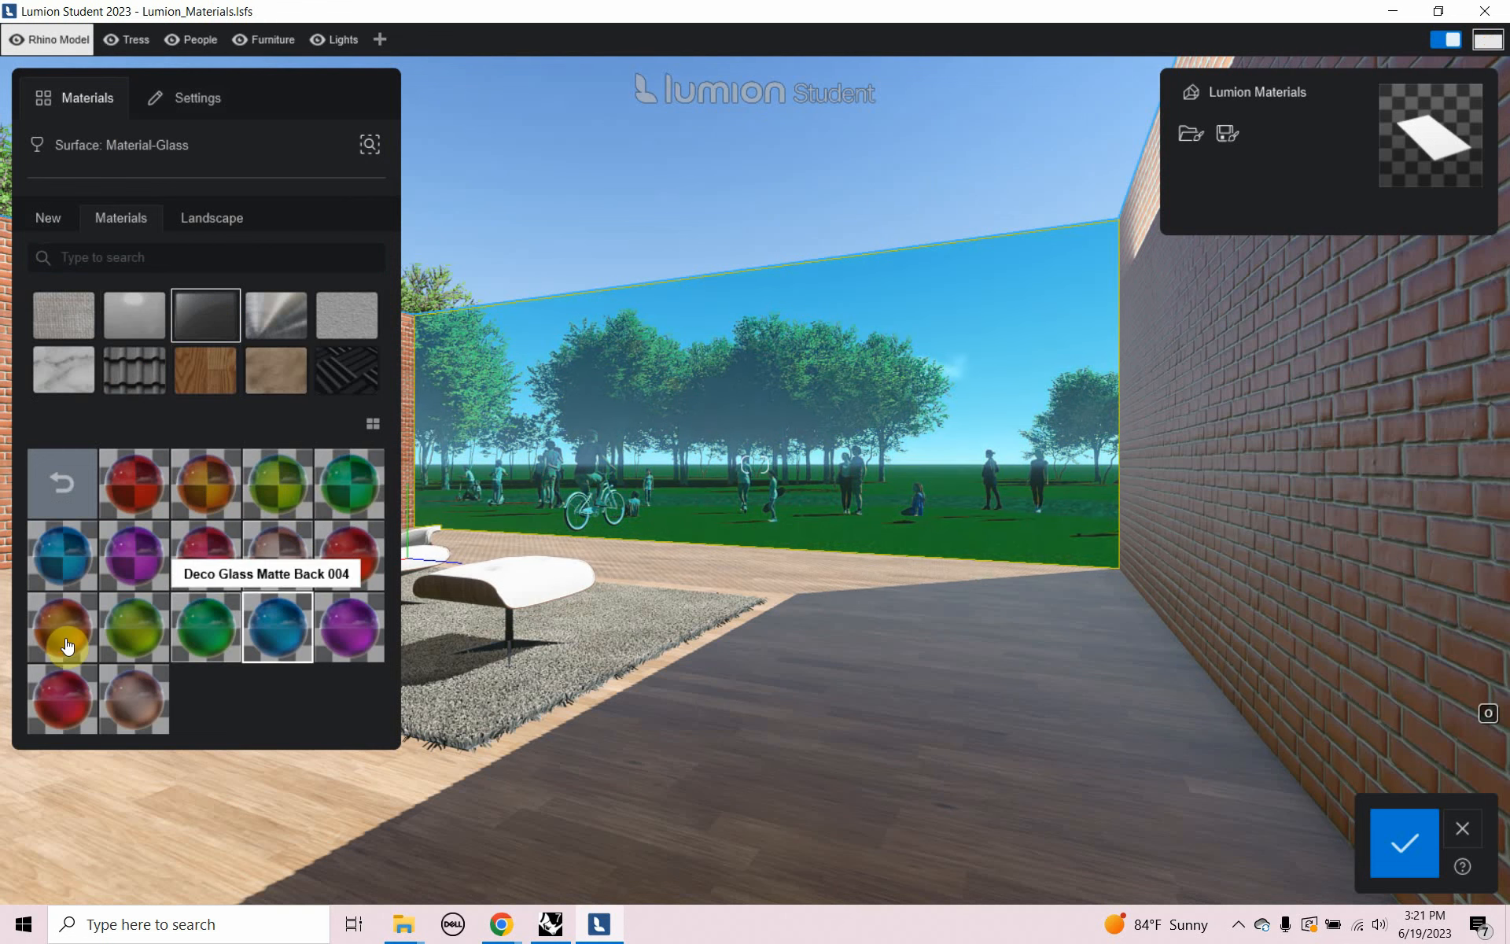
pyautogui.click(67, 629)
pyautogui.click(78, 557)
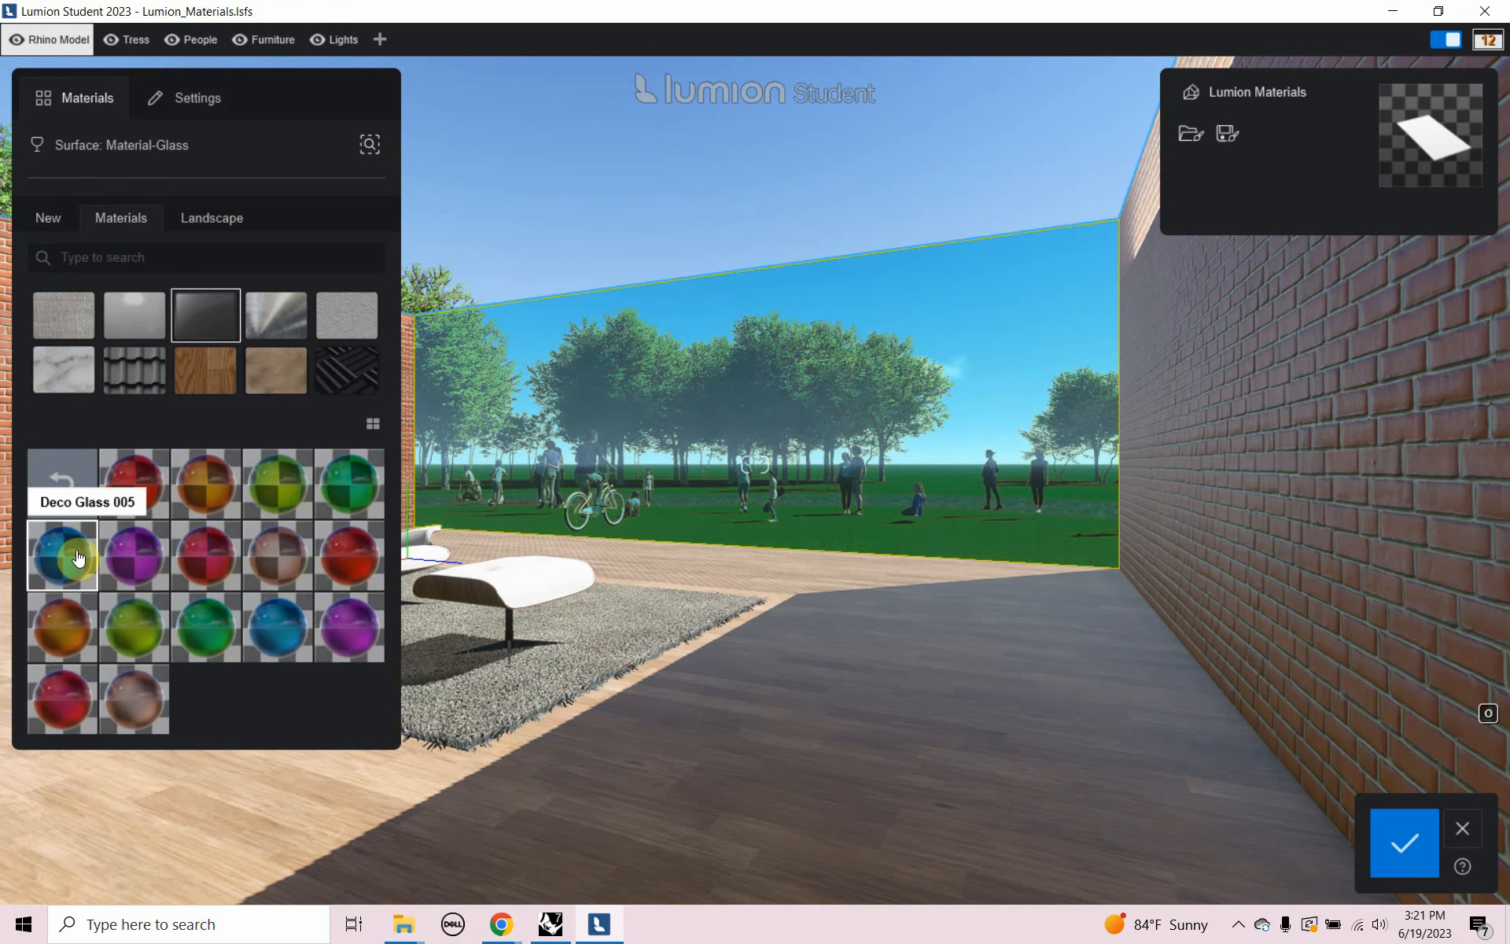
# Try Interior glass library materials on the glass panel, including Interior Glass 003
pyautogui.click(220, 318)
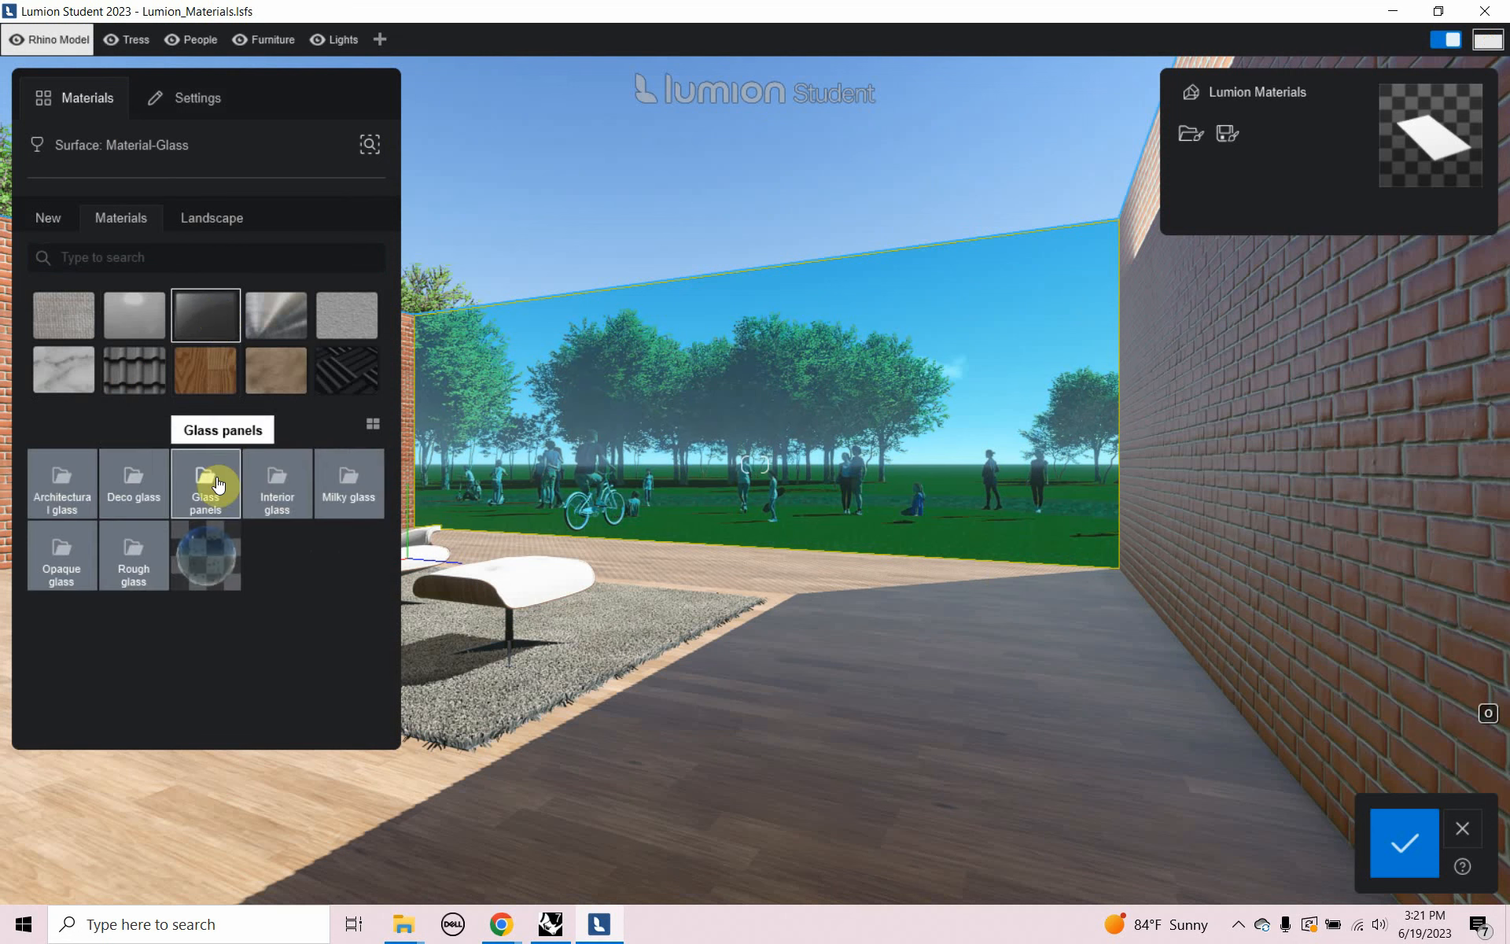
pyautogui.click(281, 493)
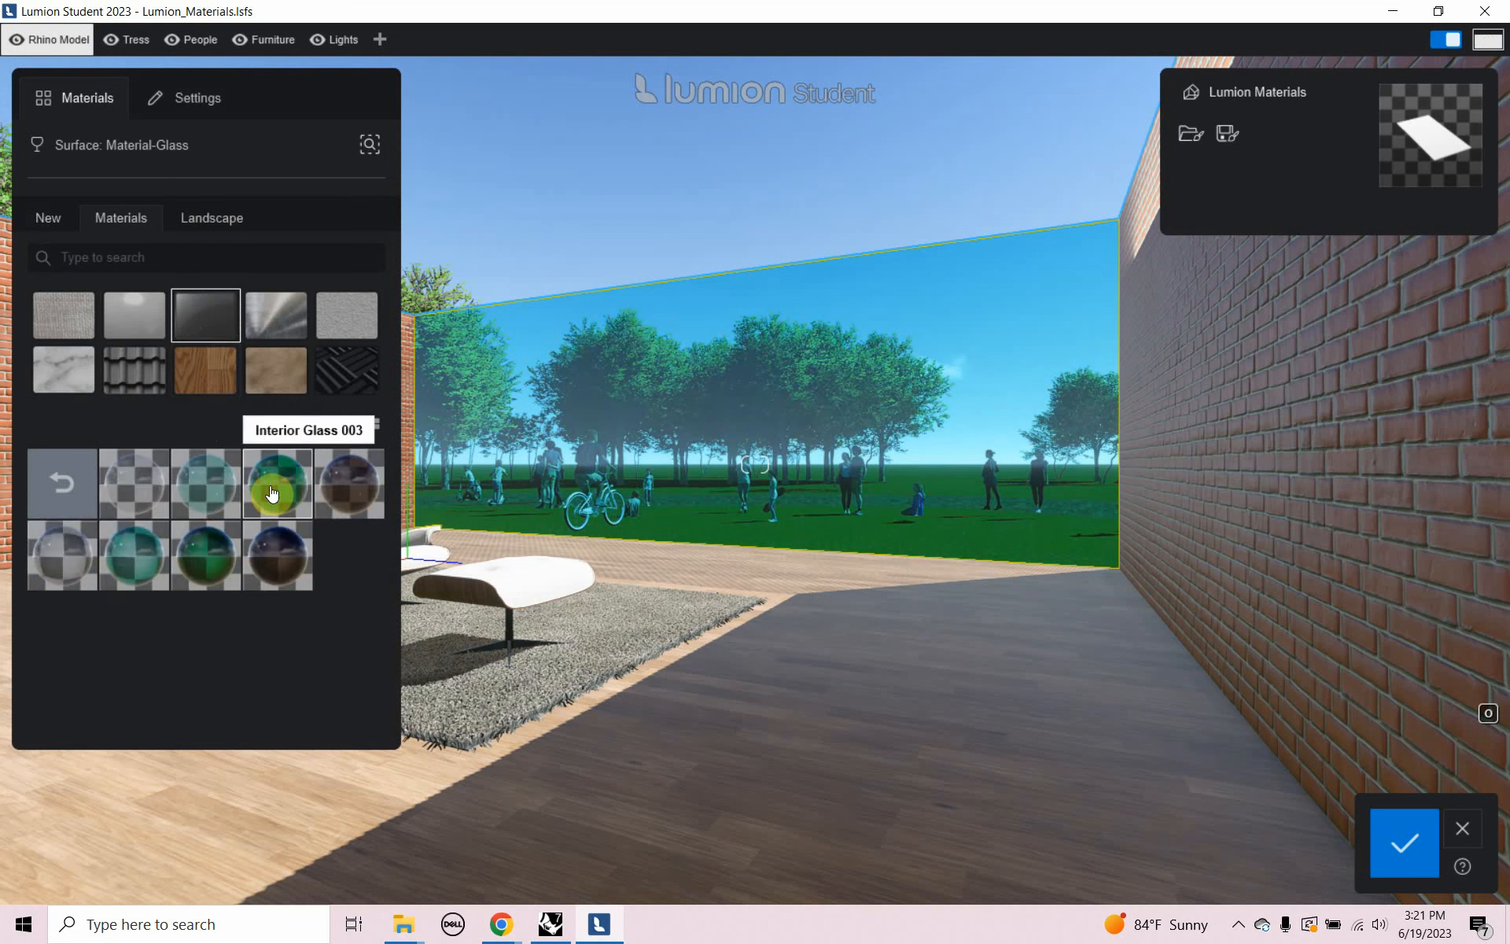
pyautogui.click(153, 486)
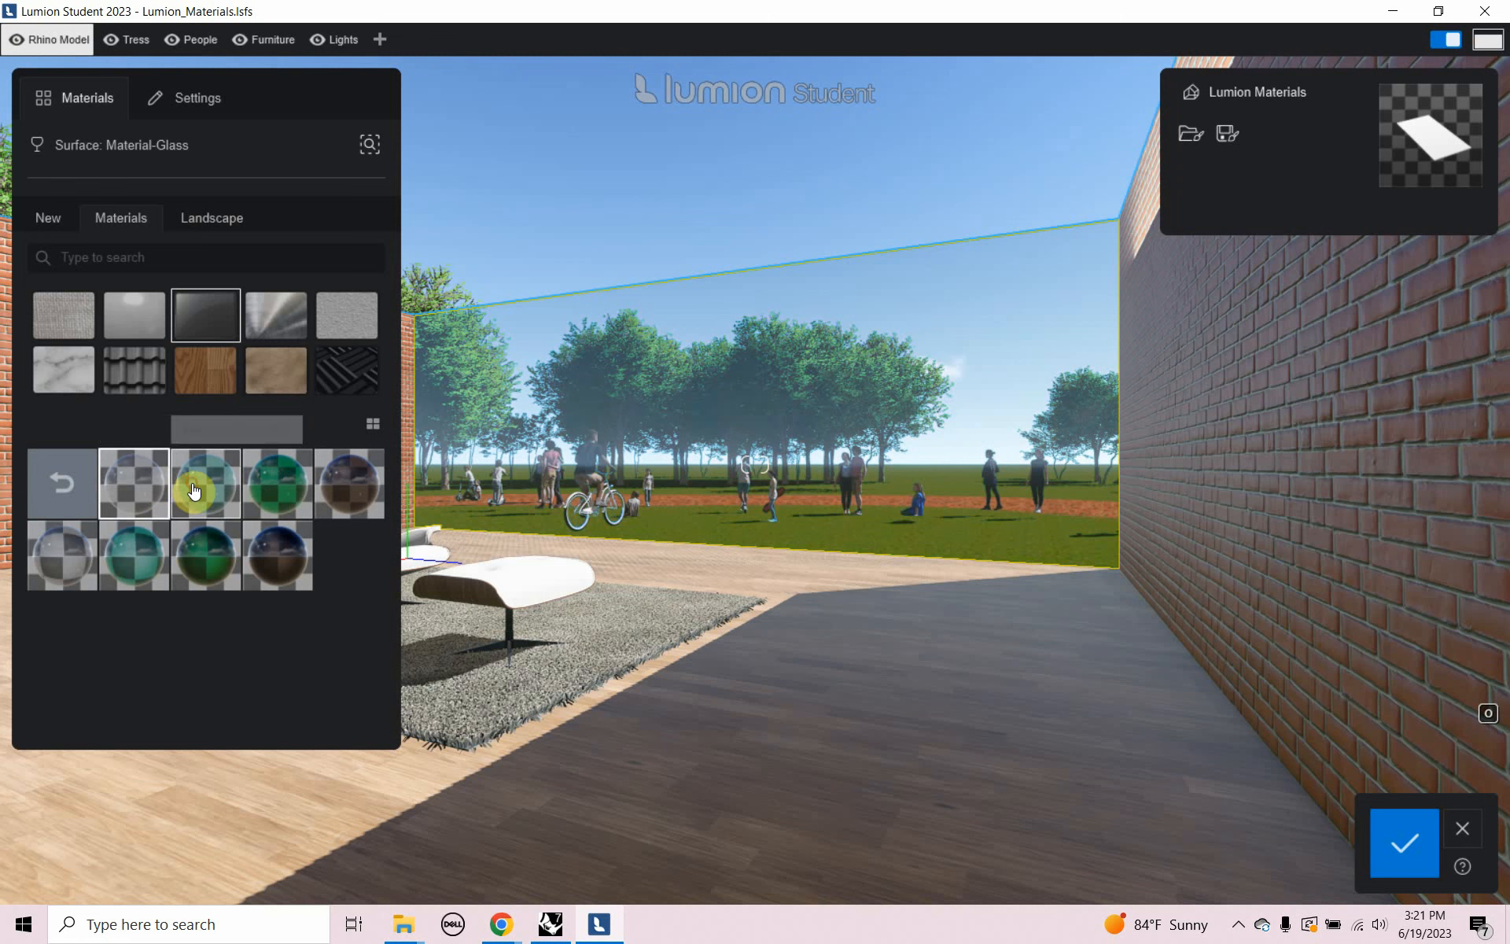
pyautogui.click(270, 487)
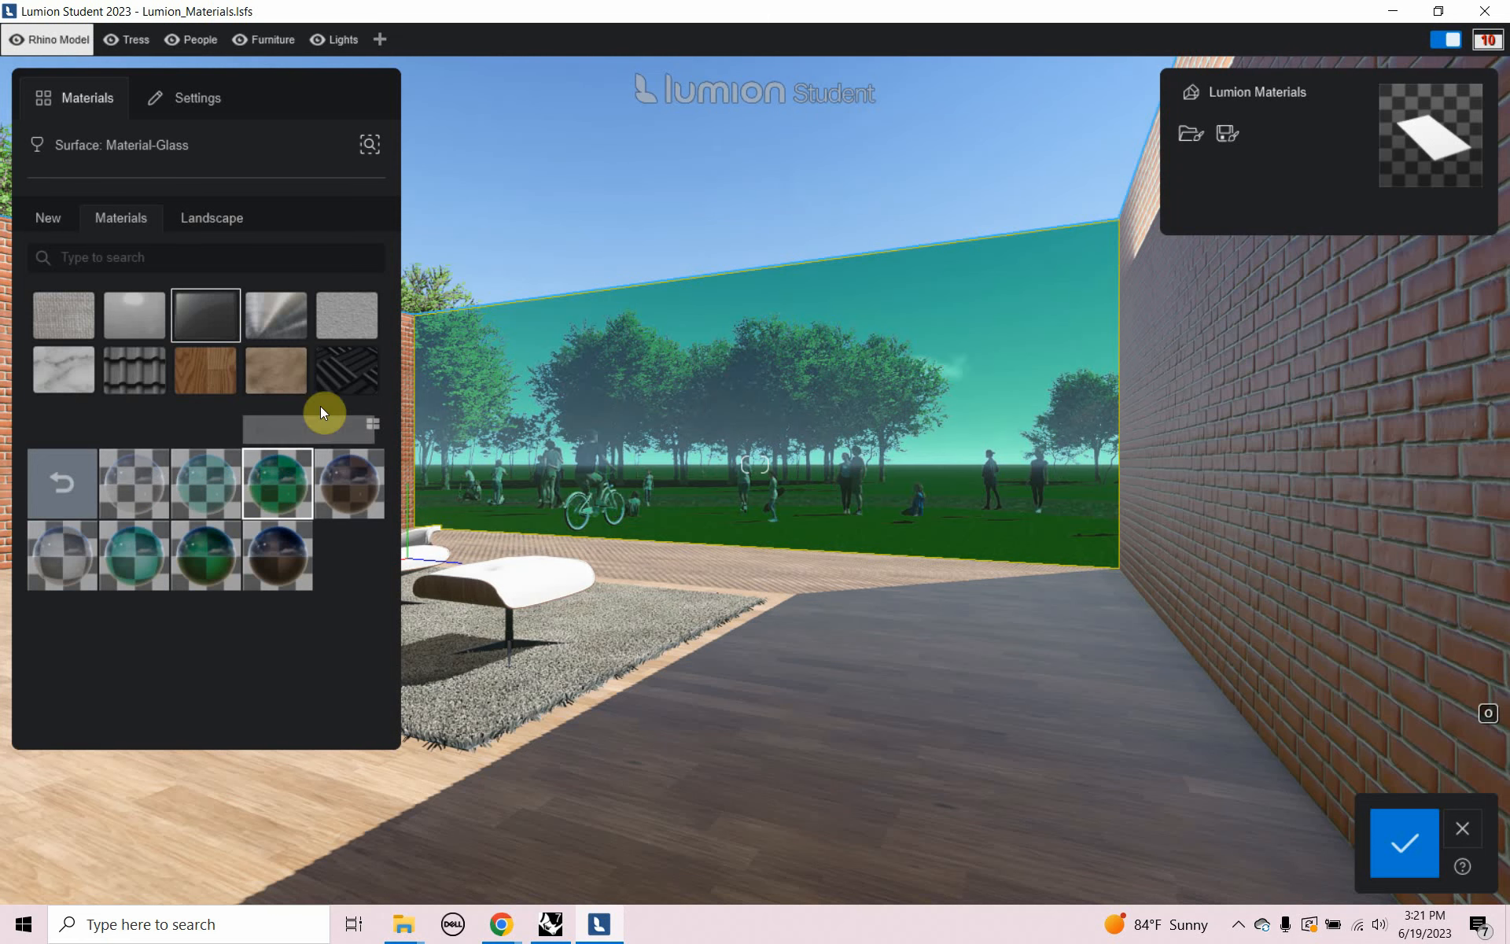
# Try the Milky Glass 001 to 004 library materials on the glass panel and view the settings of Milky Glass 004
pyautogui.click(214, 324)
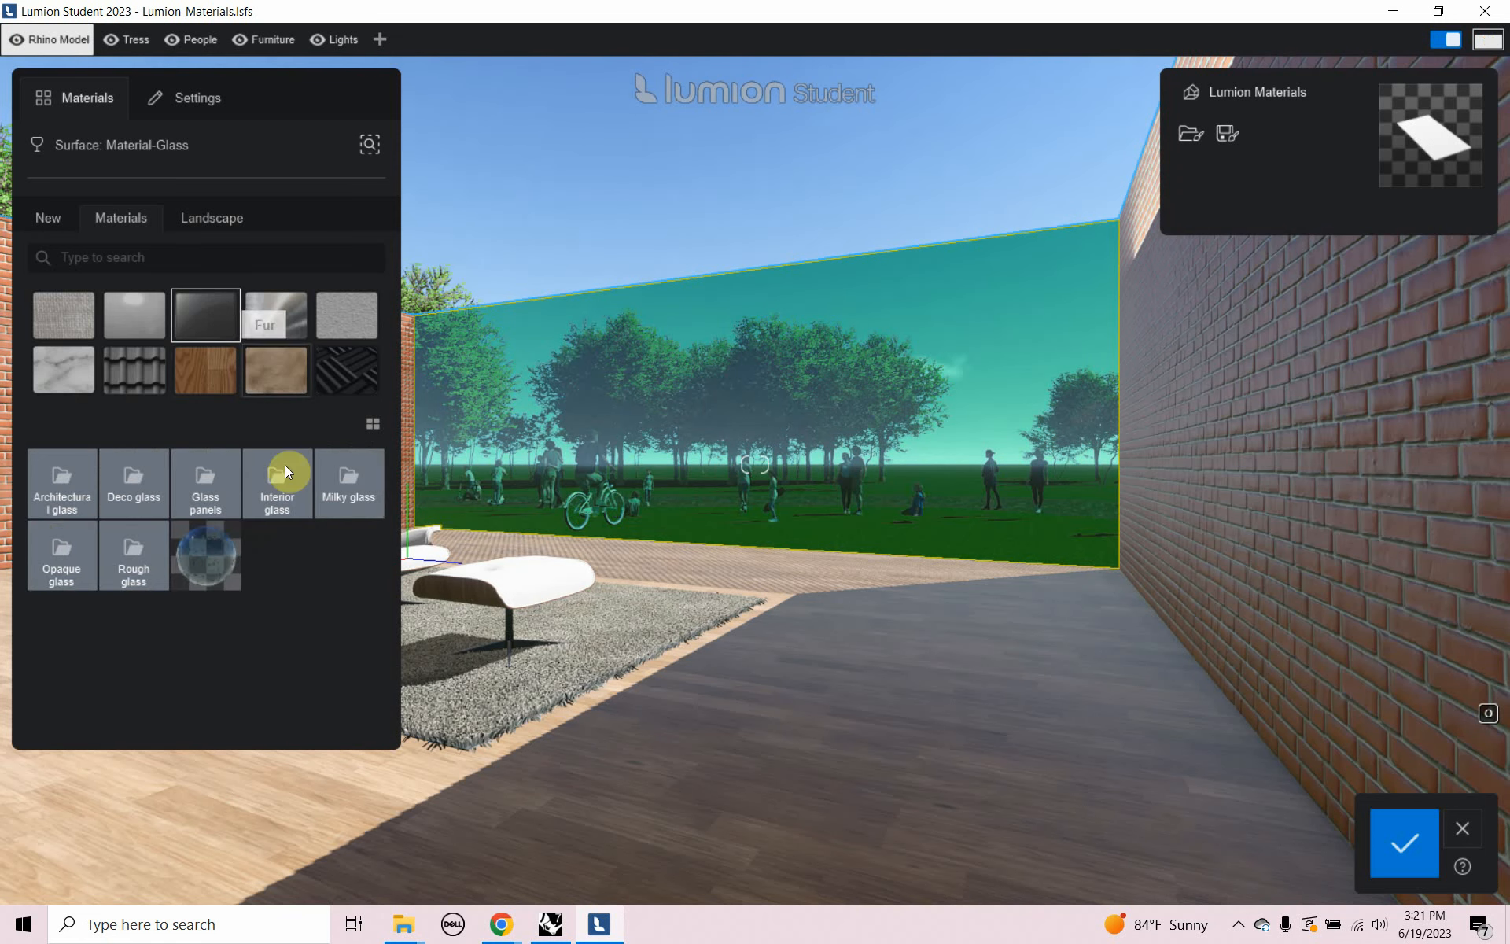
pyautogui.click(329, 497)
pyautogui.click(124, 490)
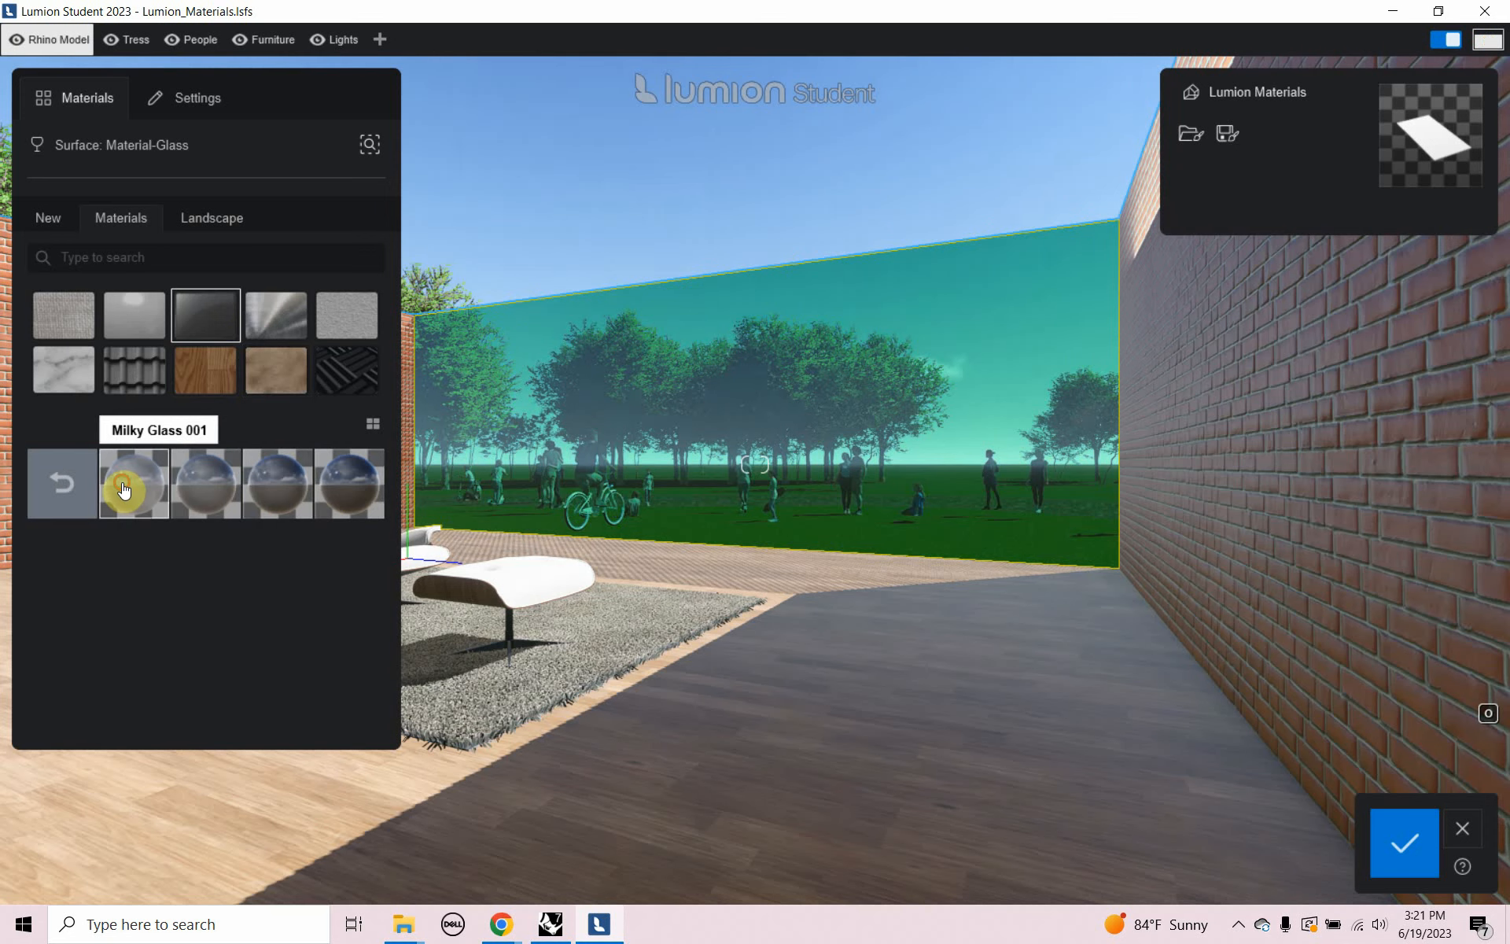
pyautogui.click(199, 502)
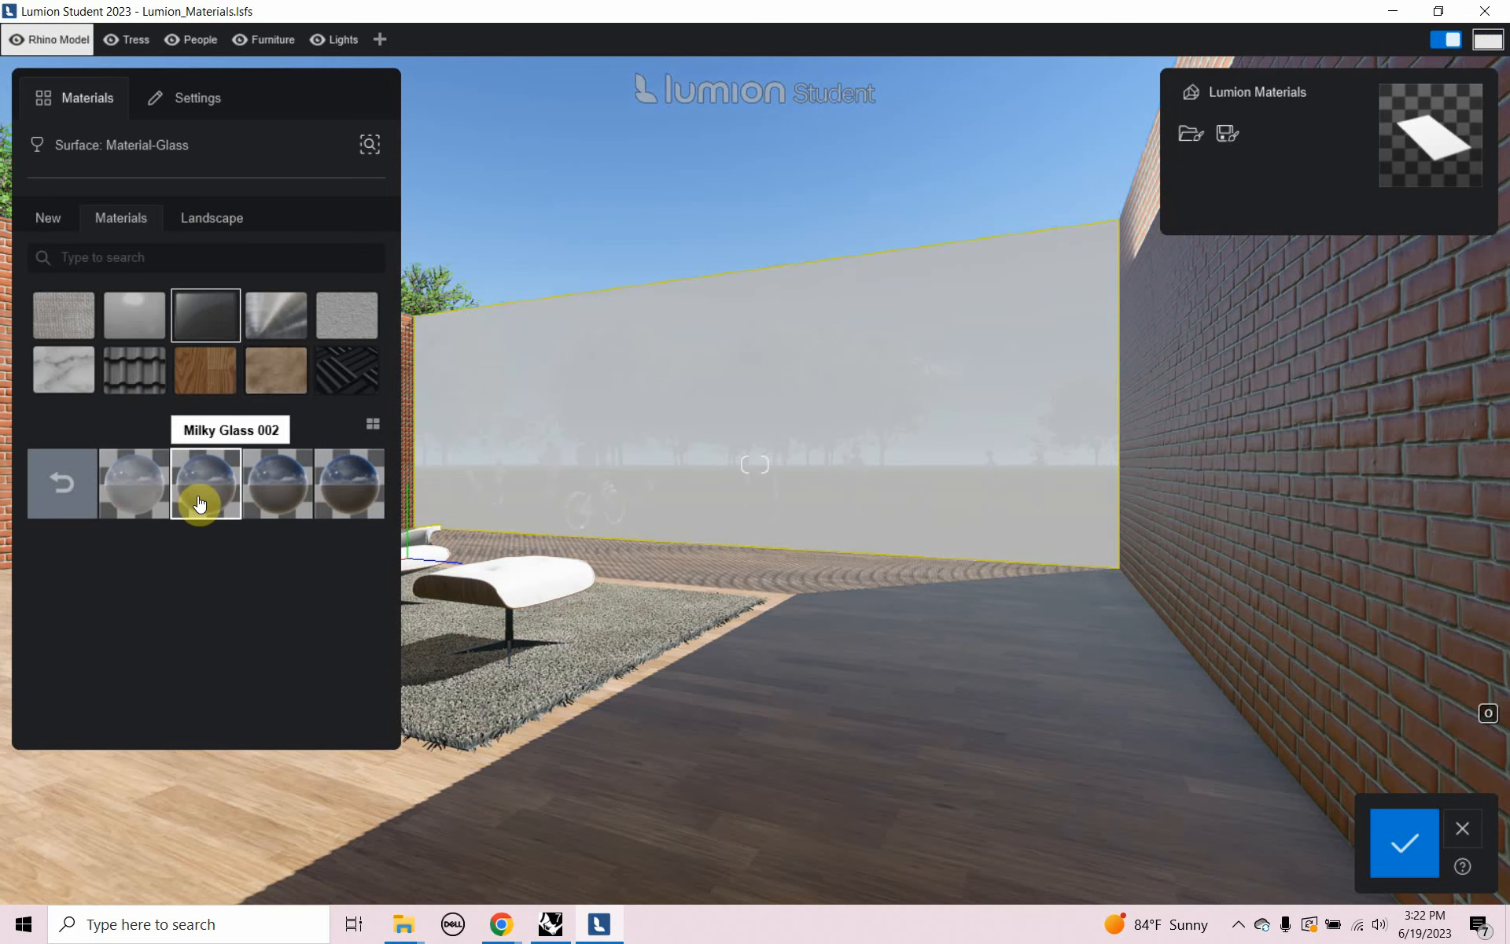
pyautogui.click(272, 494)
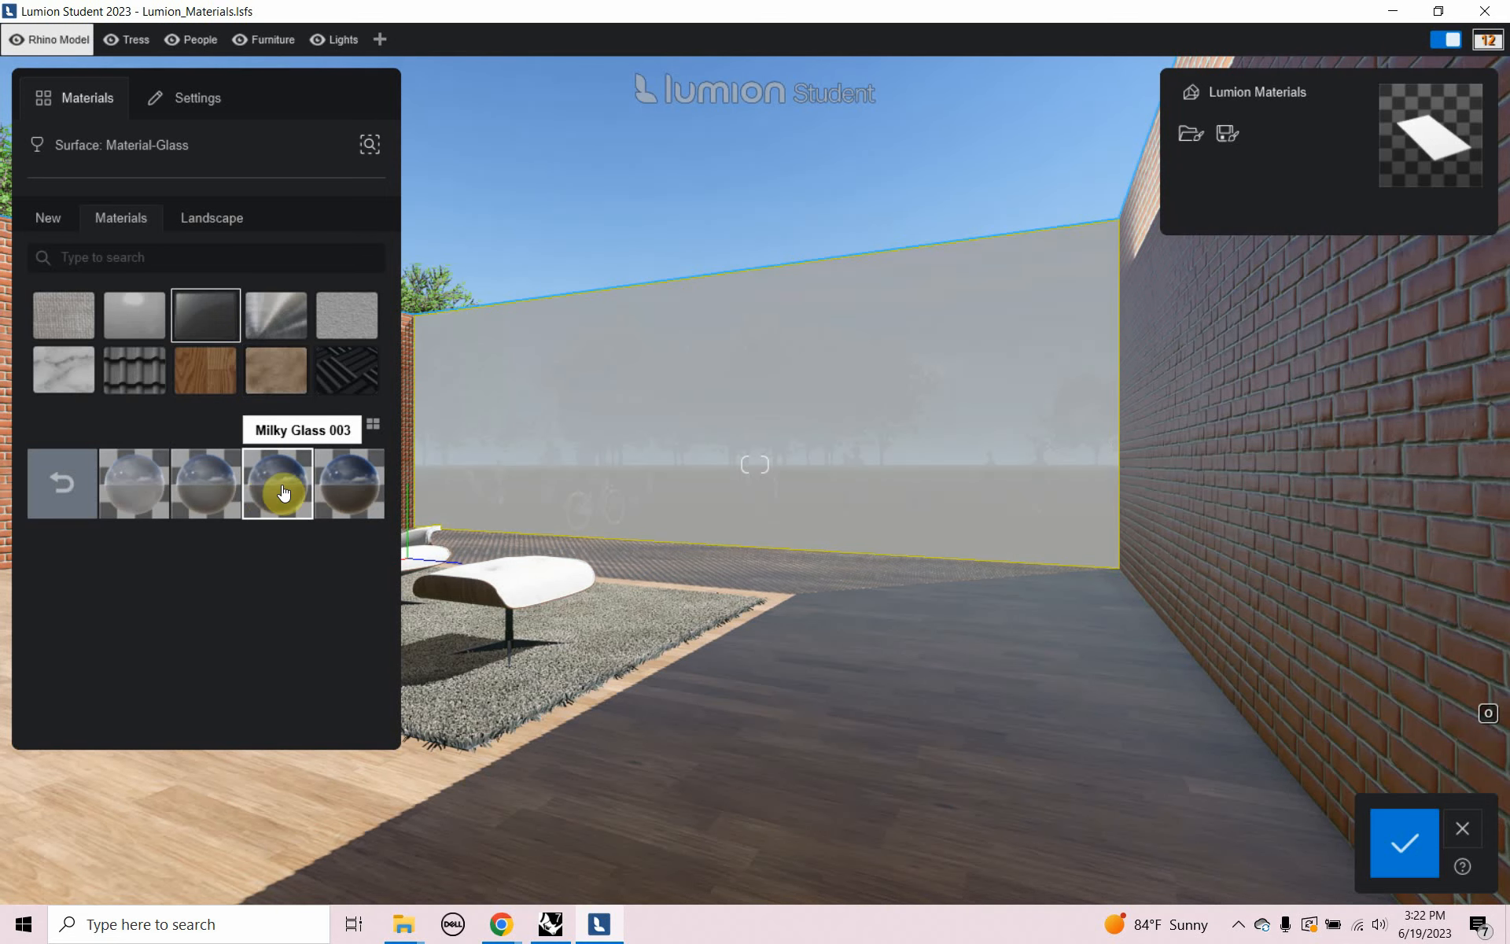
pyautogui.click(343, 491)
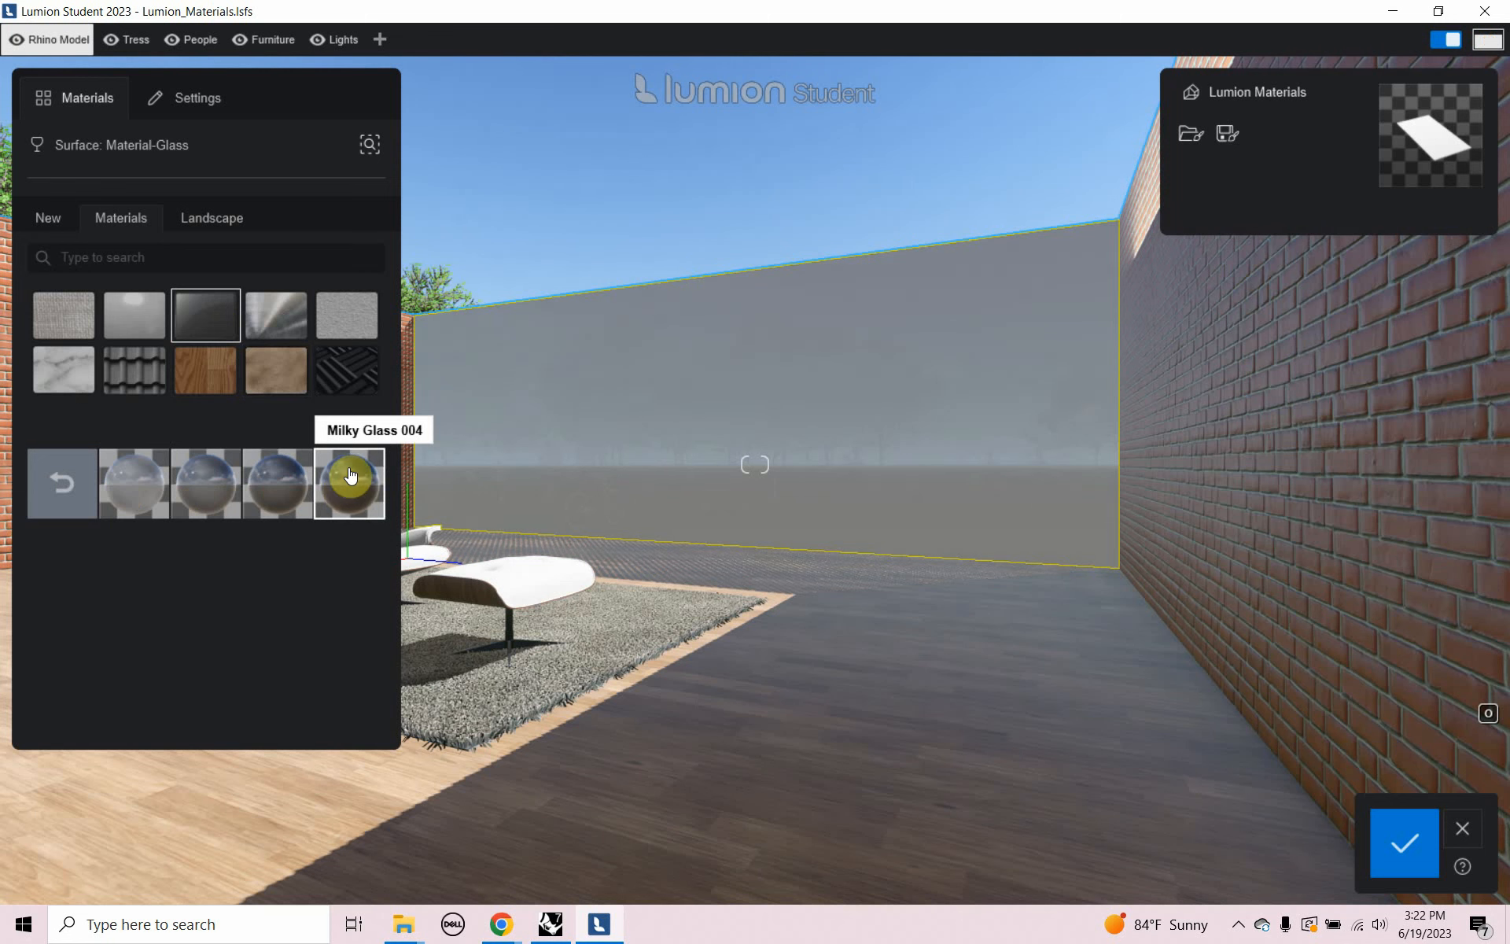
pyautogui.click(180, 113)
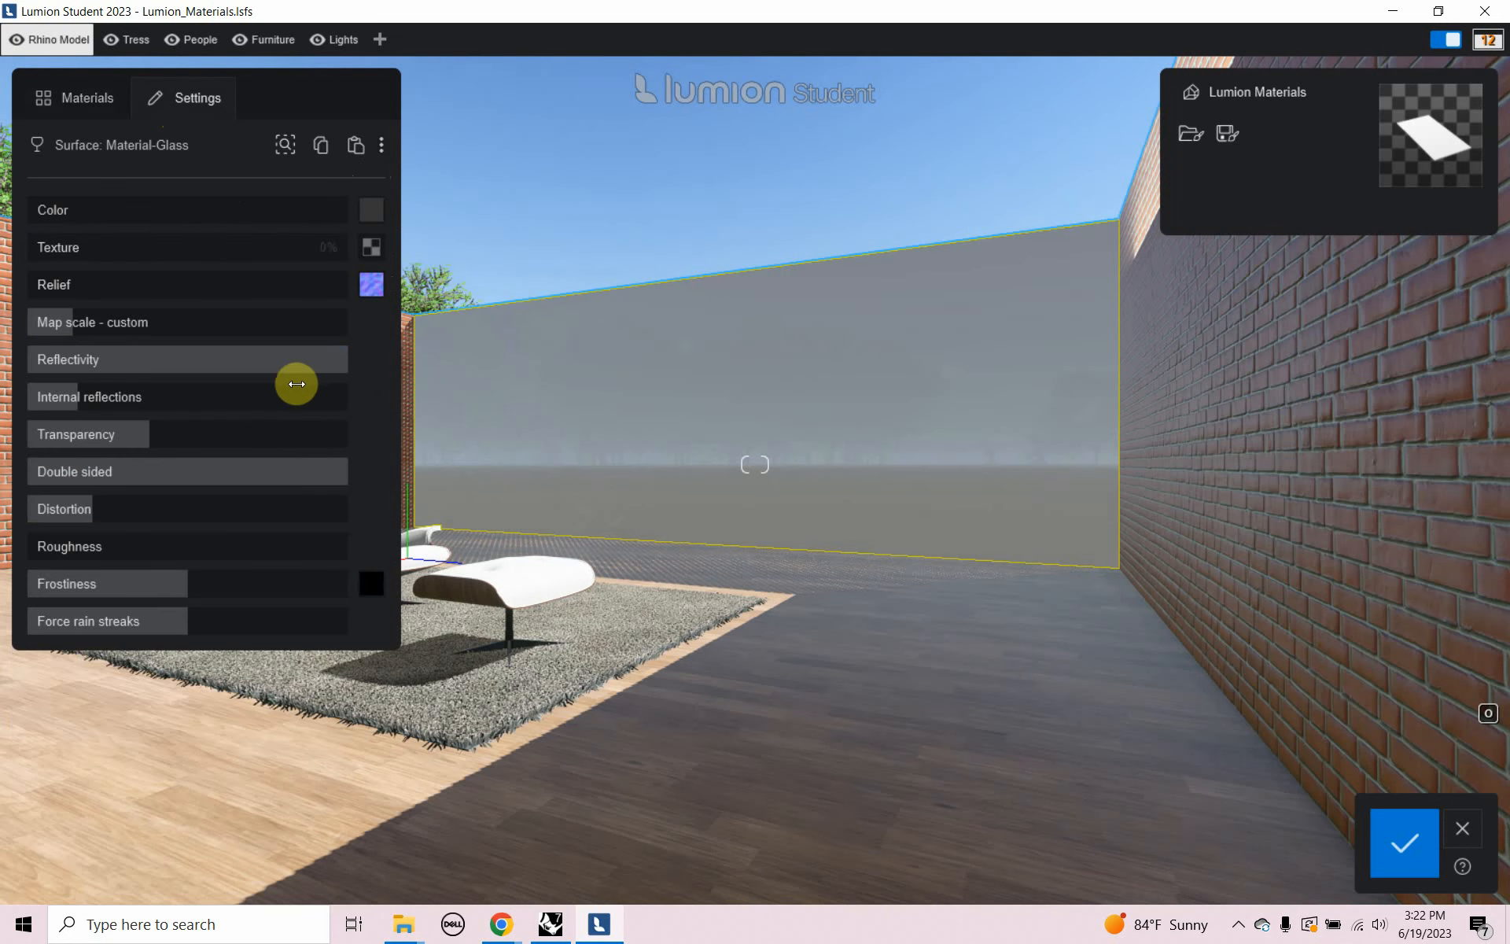
pyautogui.click(81, 104)
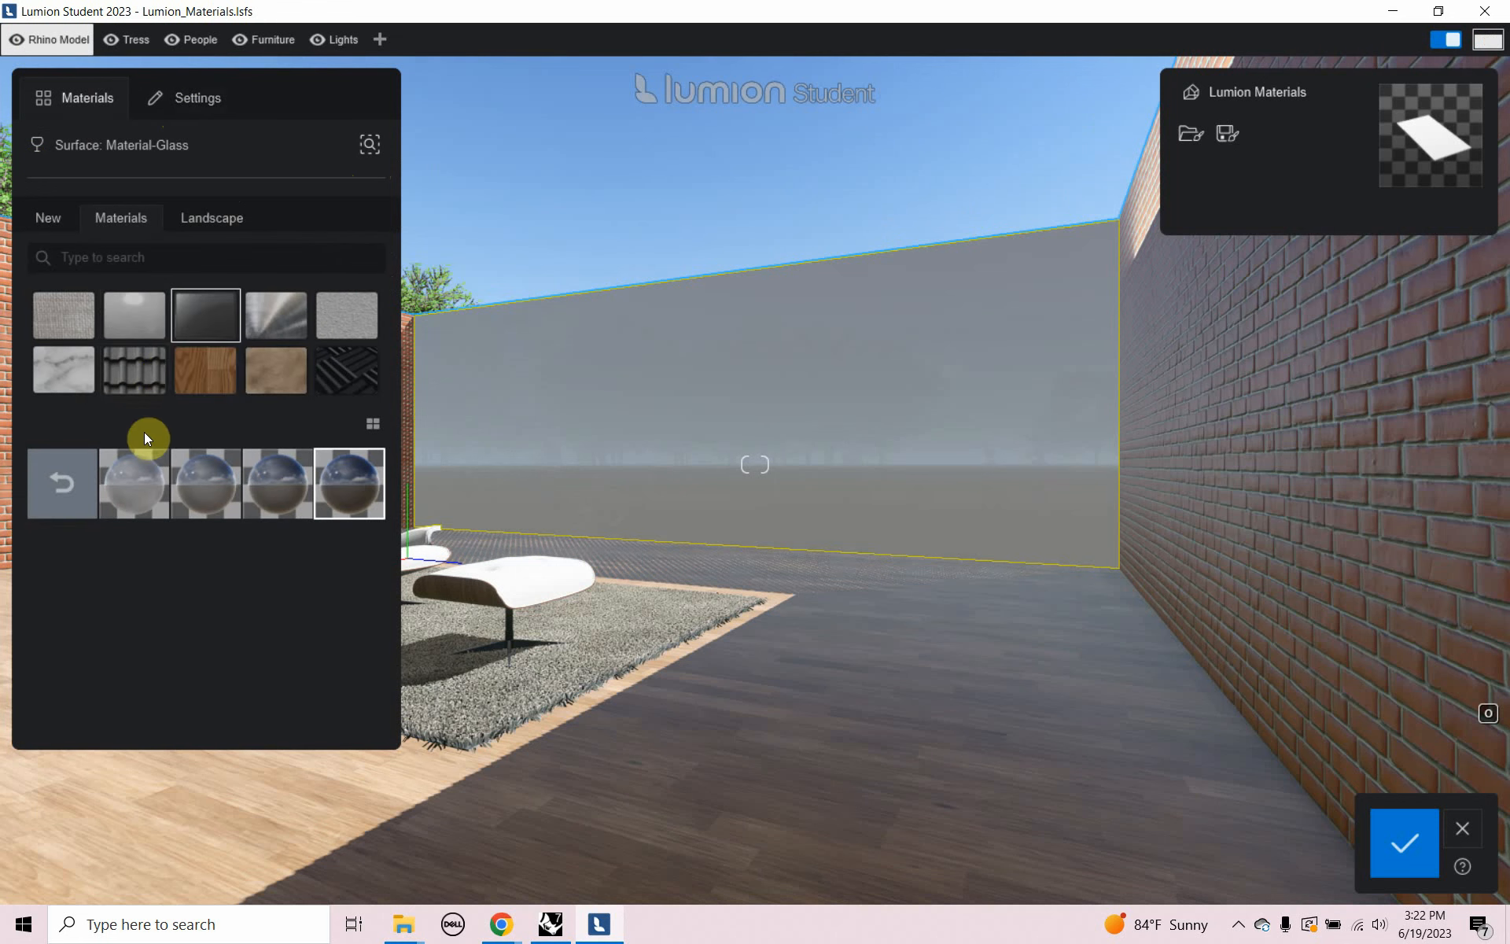
# Assign Deco Glass 005 to the glass panel and change its color to a muted blue-grey
pyautogui.click(199, 326)
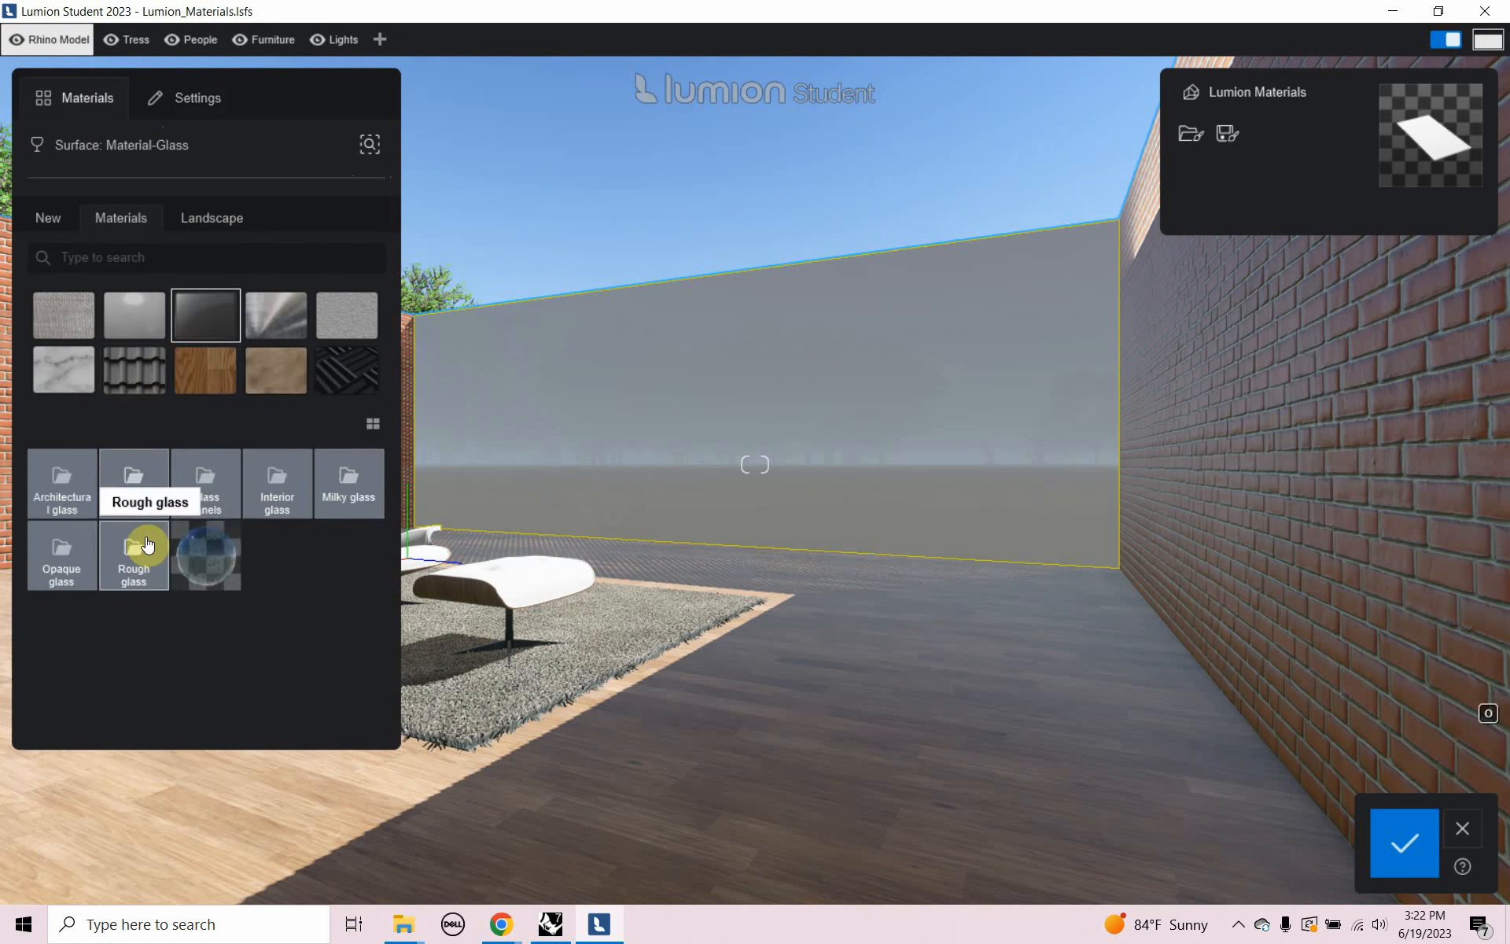
pyautogui.click(140, 483)
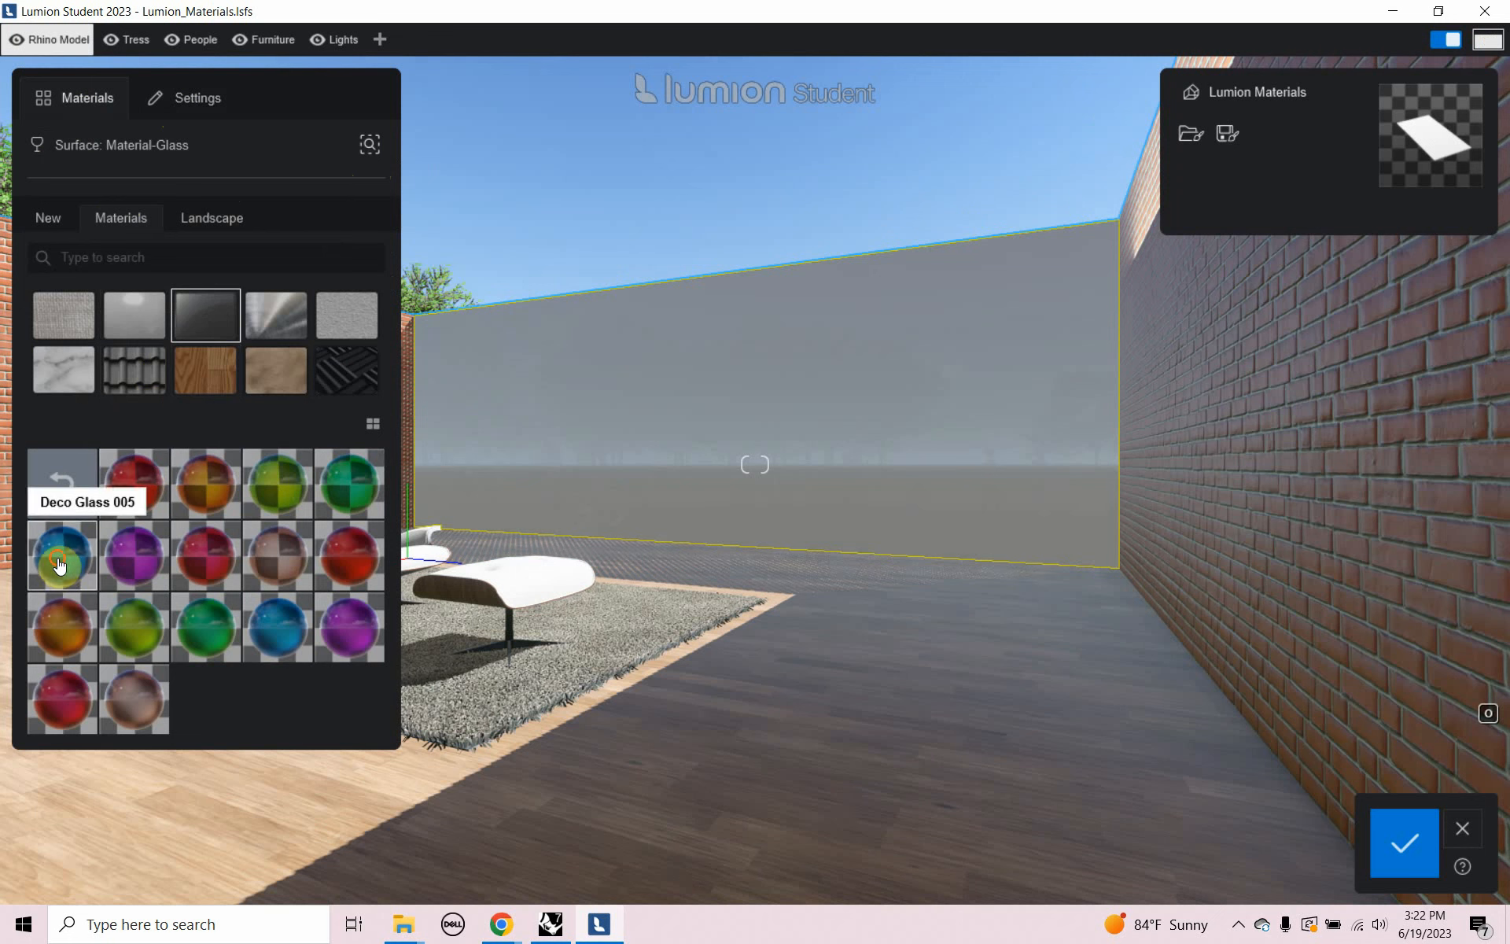
pyautogui.click(59, 563)
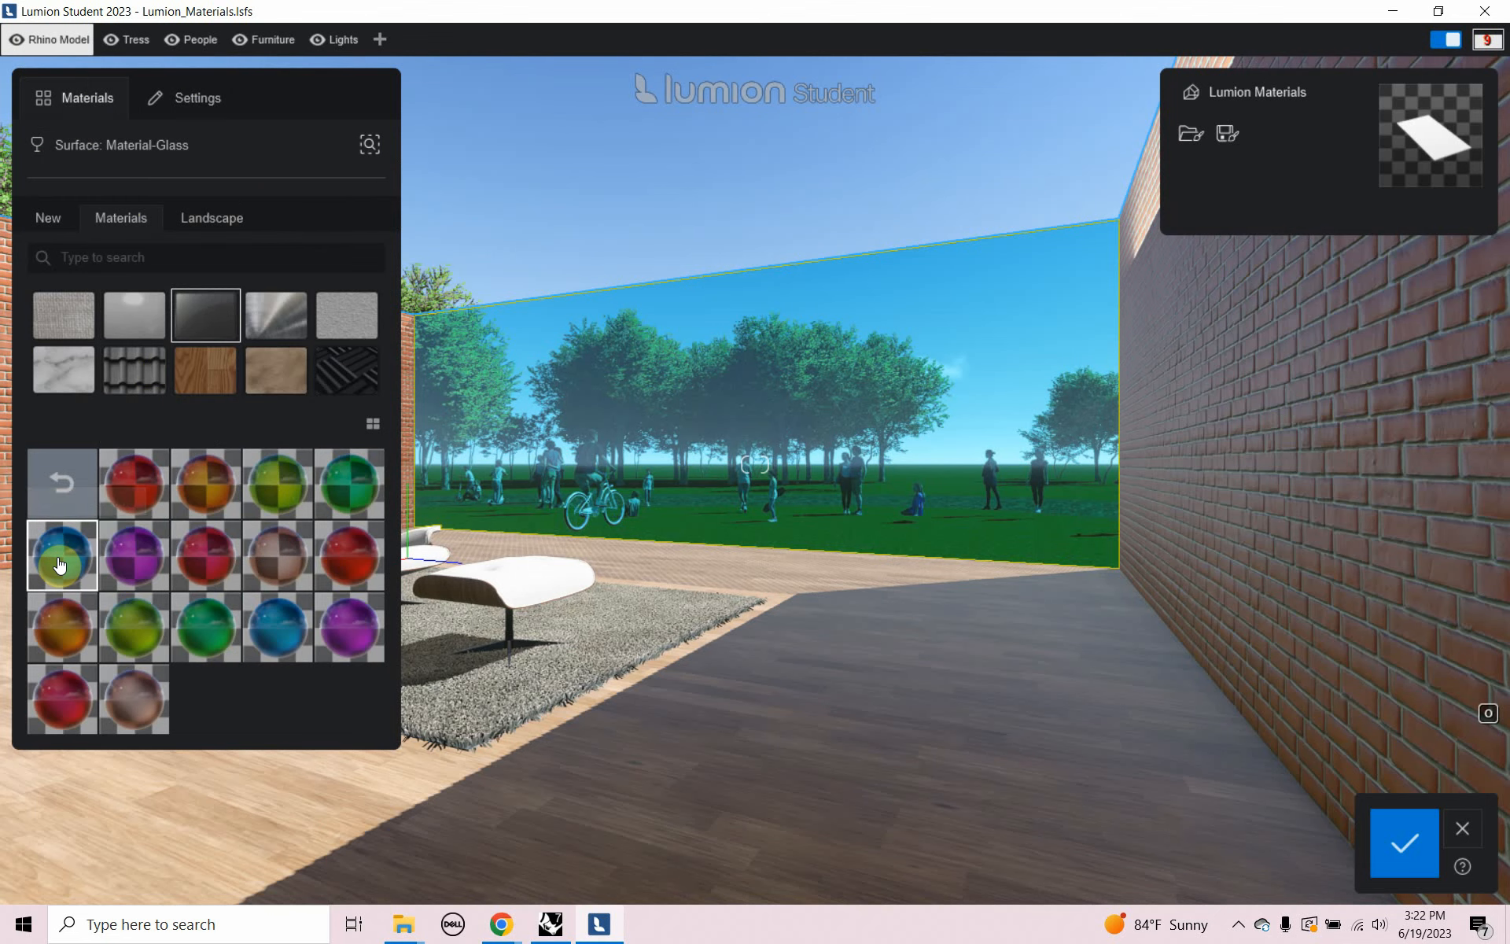
pyautogui.click(214, 113)
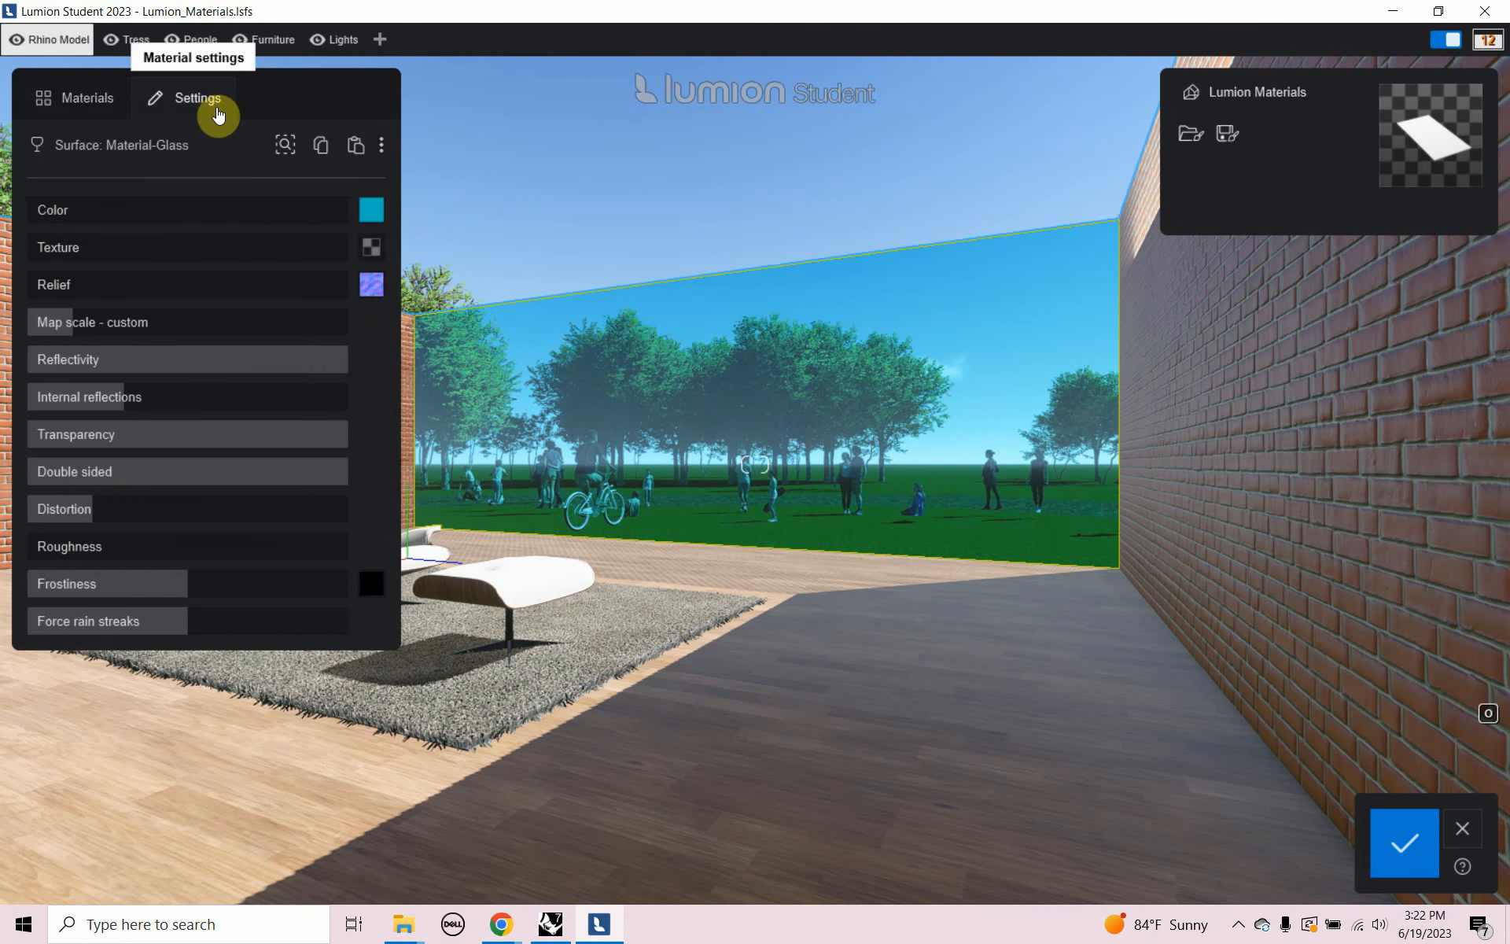
pyautogui.click(371, 209)
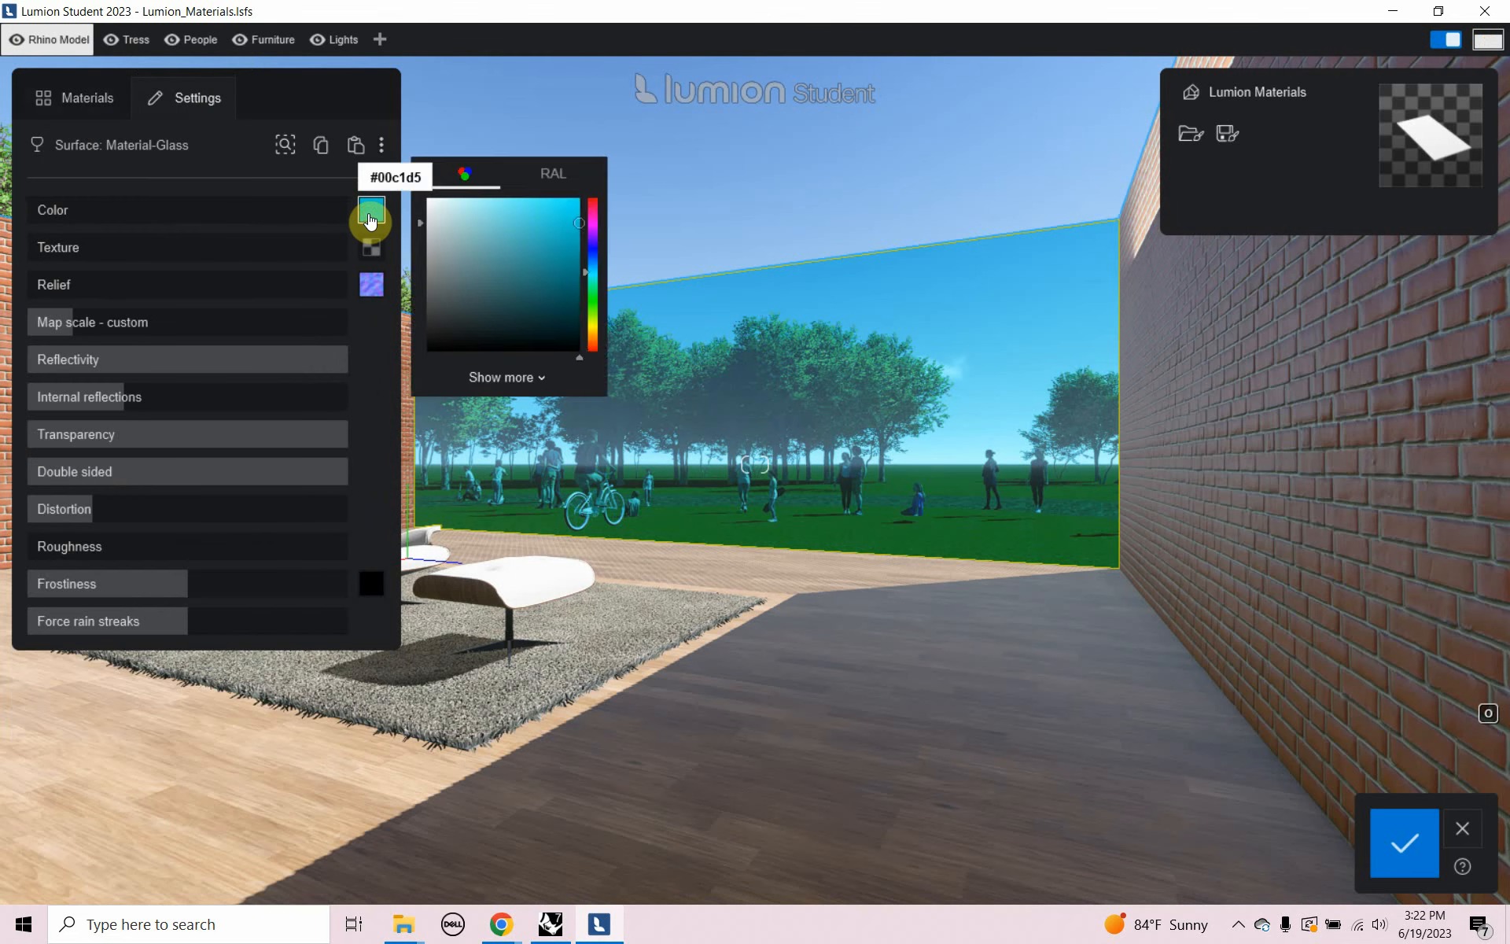
pyautogui.click(445, 260)
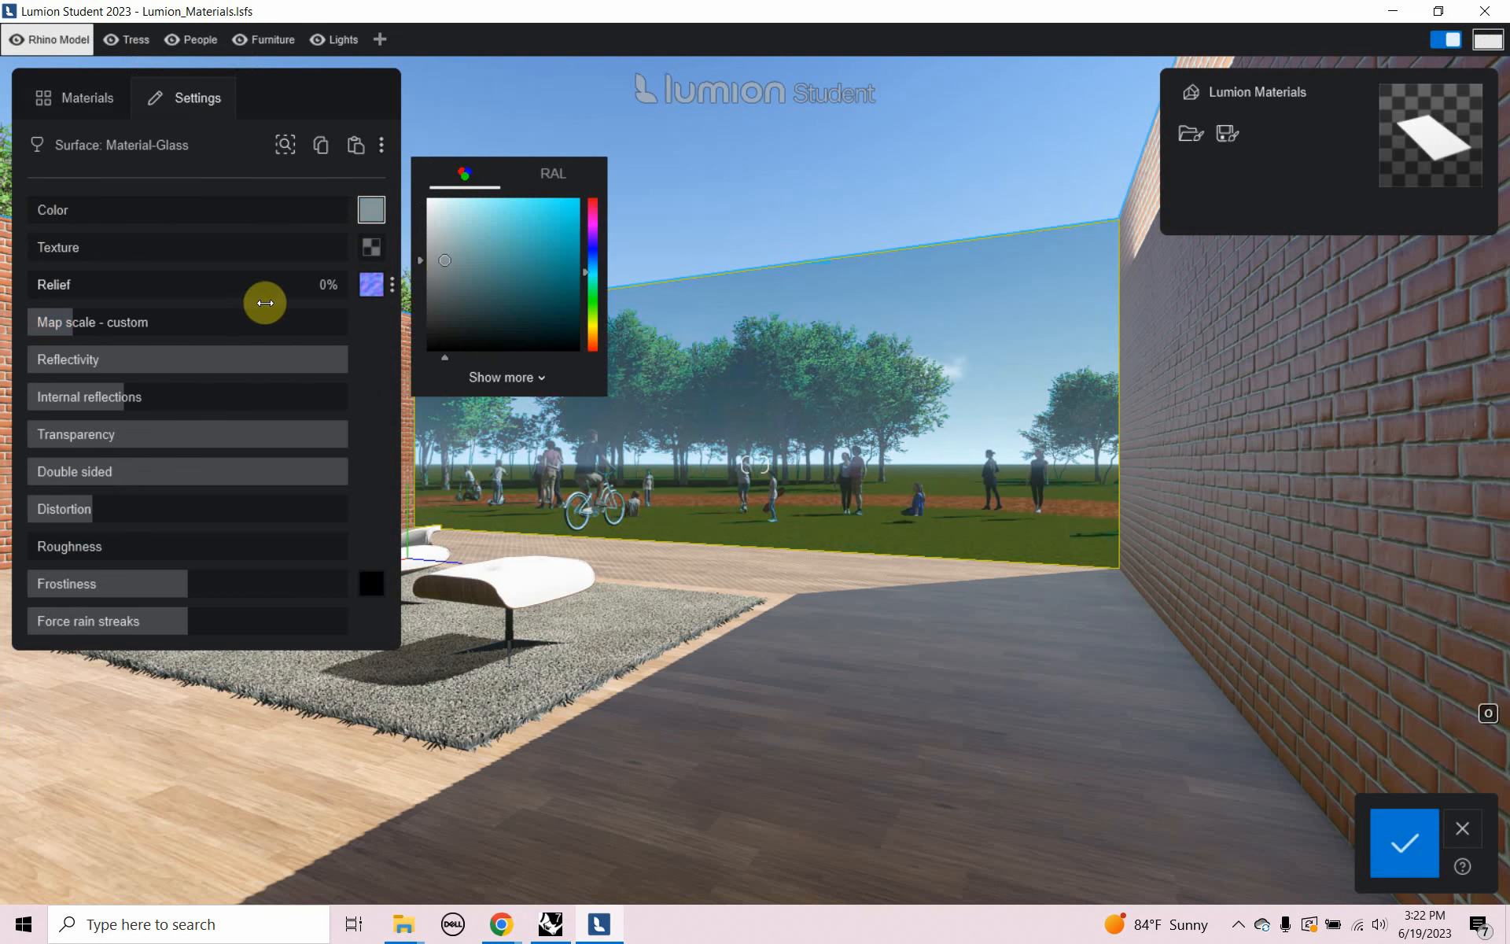
# Give the glass panel's material a very slight relief and reduce its distortion
pyautogui.moveTo(376, 293)
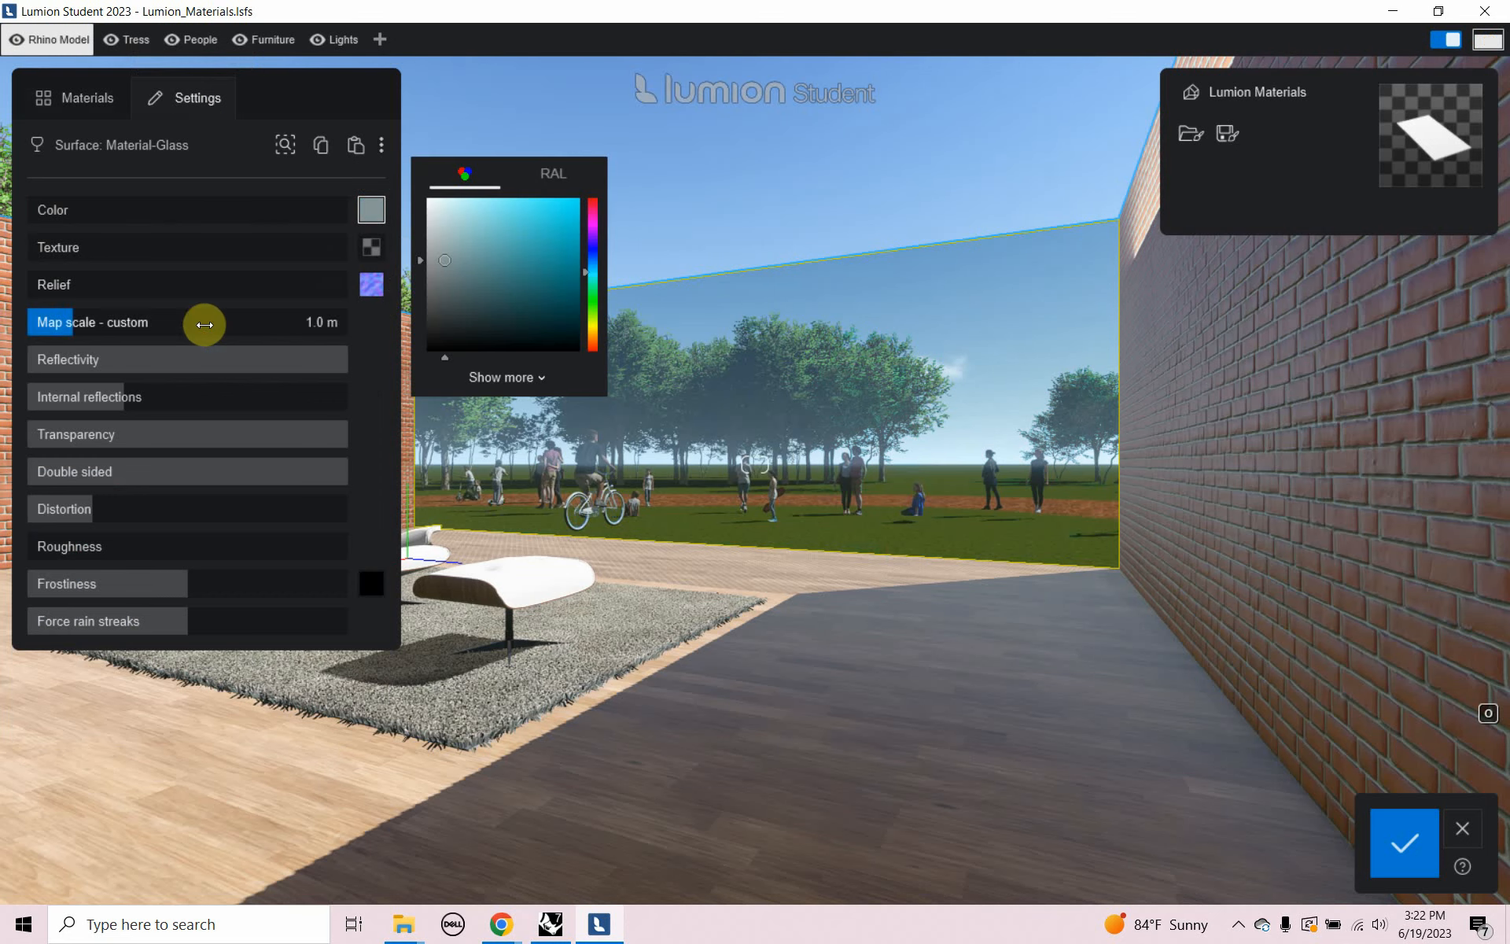
pyautogui.moveTo(36, 286); pyautogui.dragTo(64, 298)
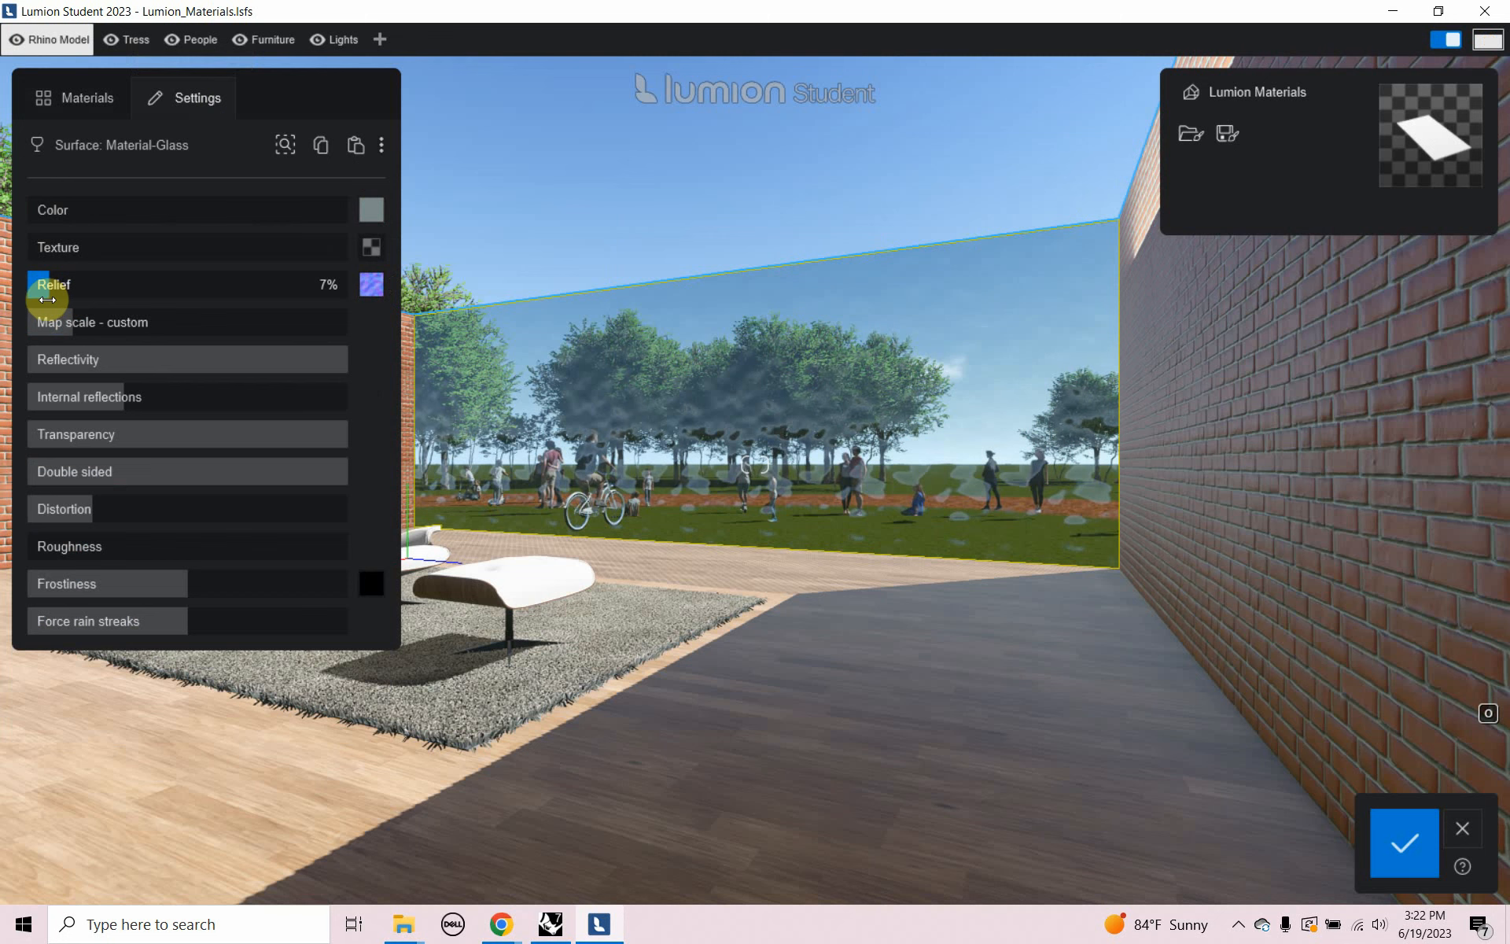
pyautogui.moveTo(47, 299)
pyautogui.mouseDown()
pyautogui.moveTo(174, 299)
pyautogui.moveTo(53, 310)
pyautogui.mouseUp()
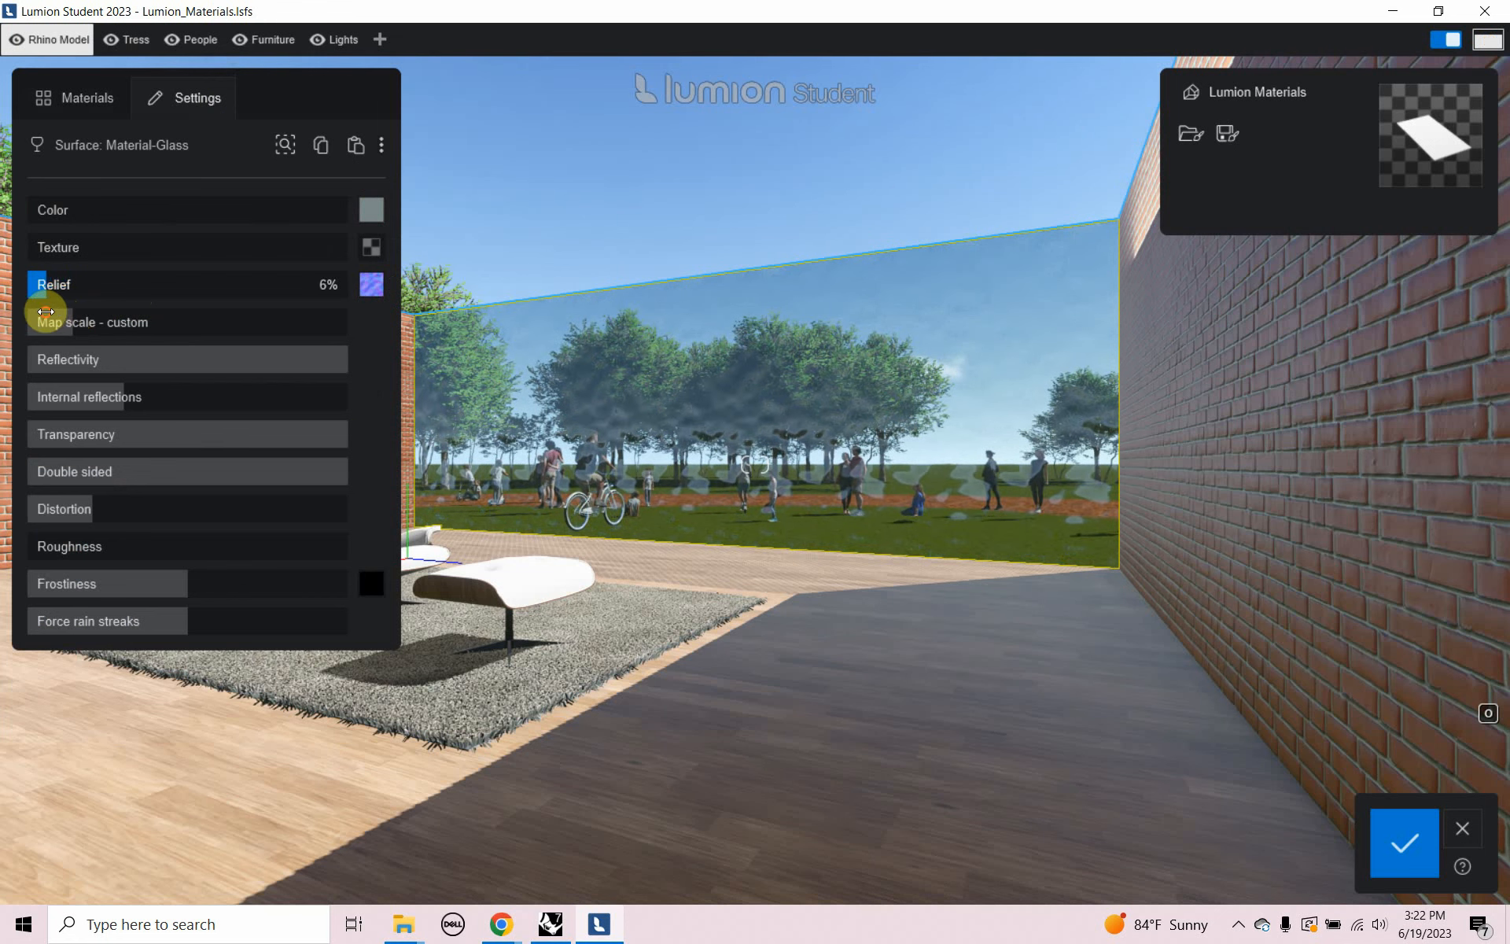
pyautogui.moveTo(67, 508)
pyautogui.mouseDown()
pyautogui.moveTo(209, 506)
pyautogui.moveTo(374, 550)
pyautogui.moveTo(71, 507)
pyautogui.moveTo(135, 489)
pyautogui.moveTo(407, 507)
pyautogui.moveTo(296, 496)
pyautogui.moveTo(61, 509)
pyautogui.mouseUp()
pyautogui.click(49, 300)
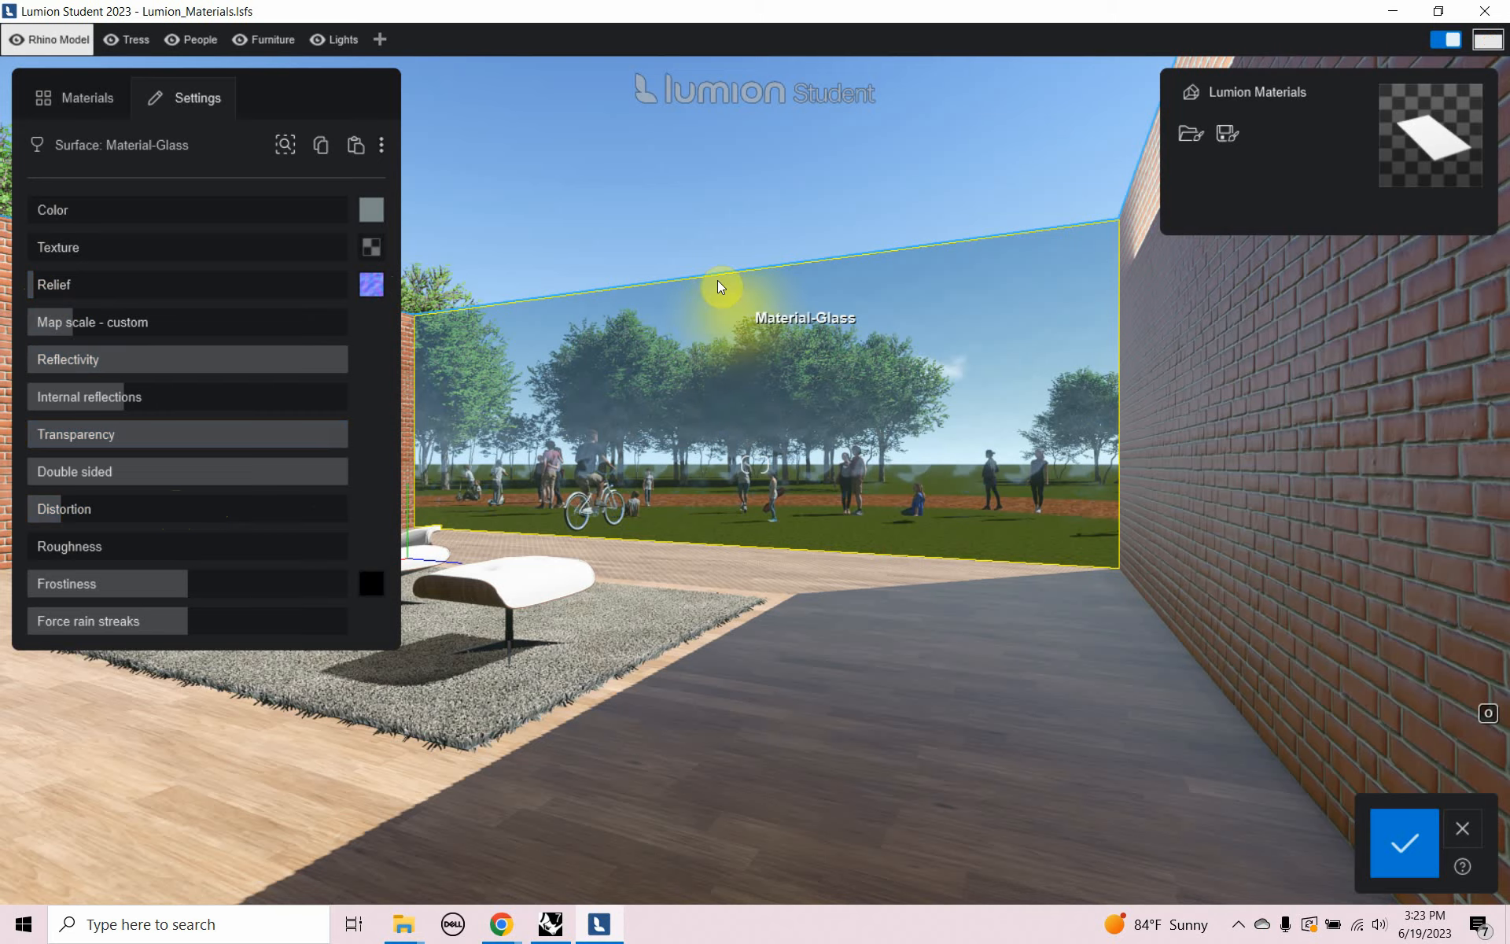
# Switch to Rhino and show all hidden objects in the model with the Show command
pyautogui.click(550, 923)
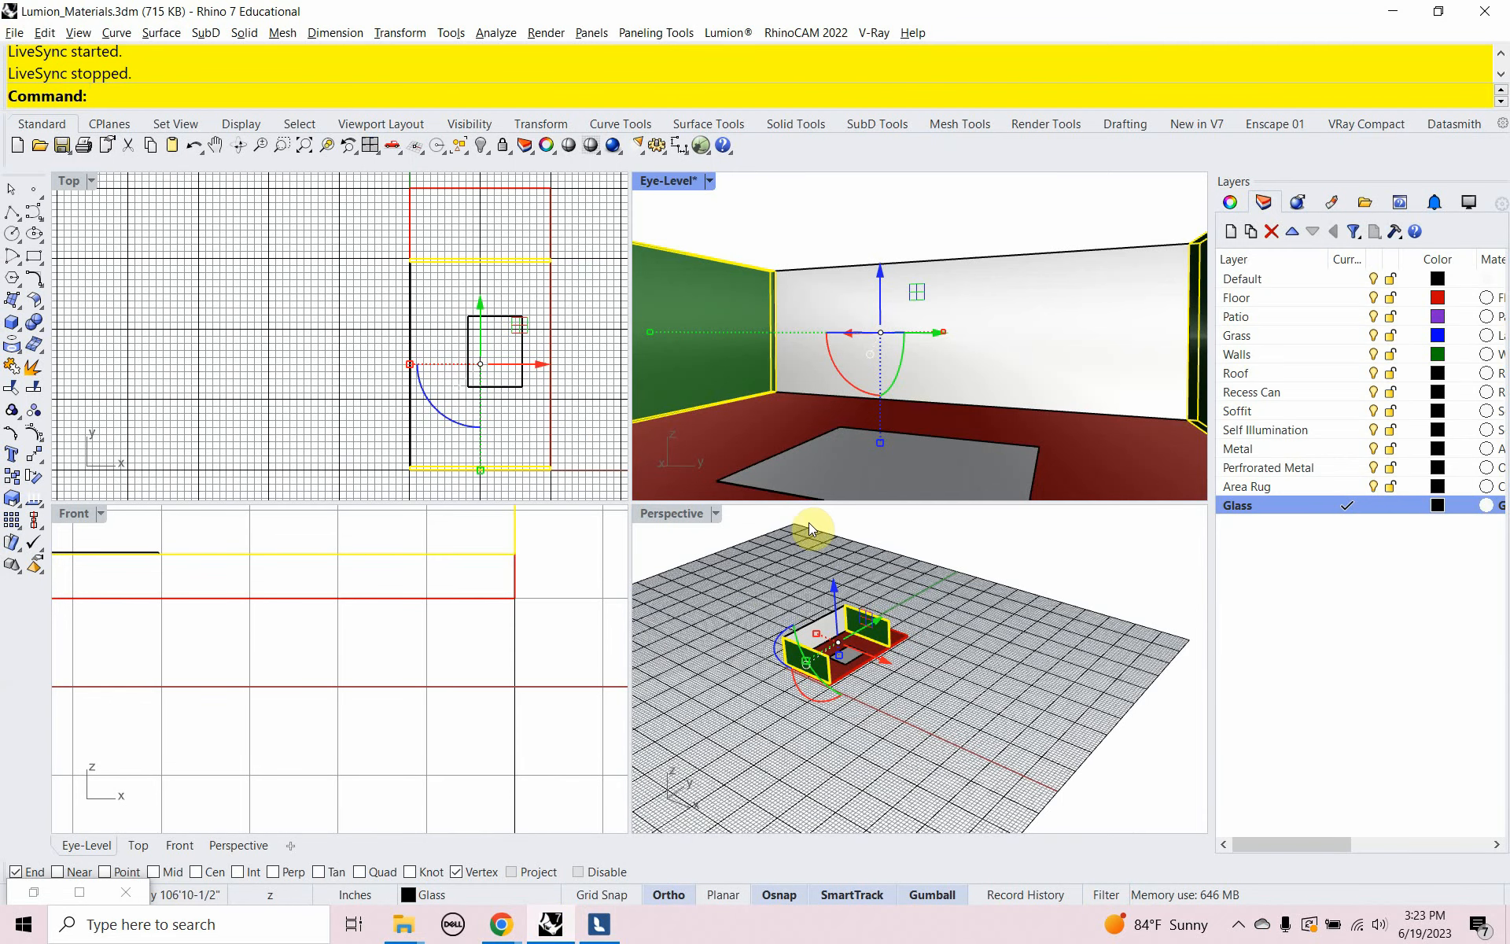
pyautogui.click(33, 892)
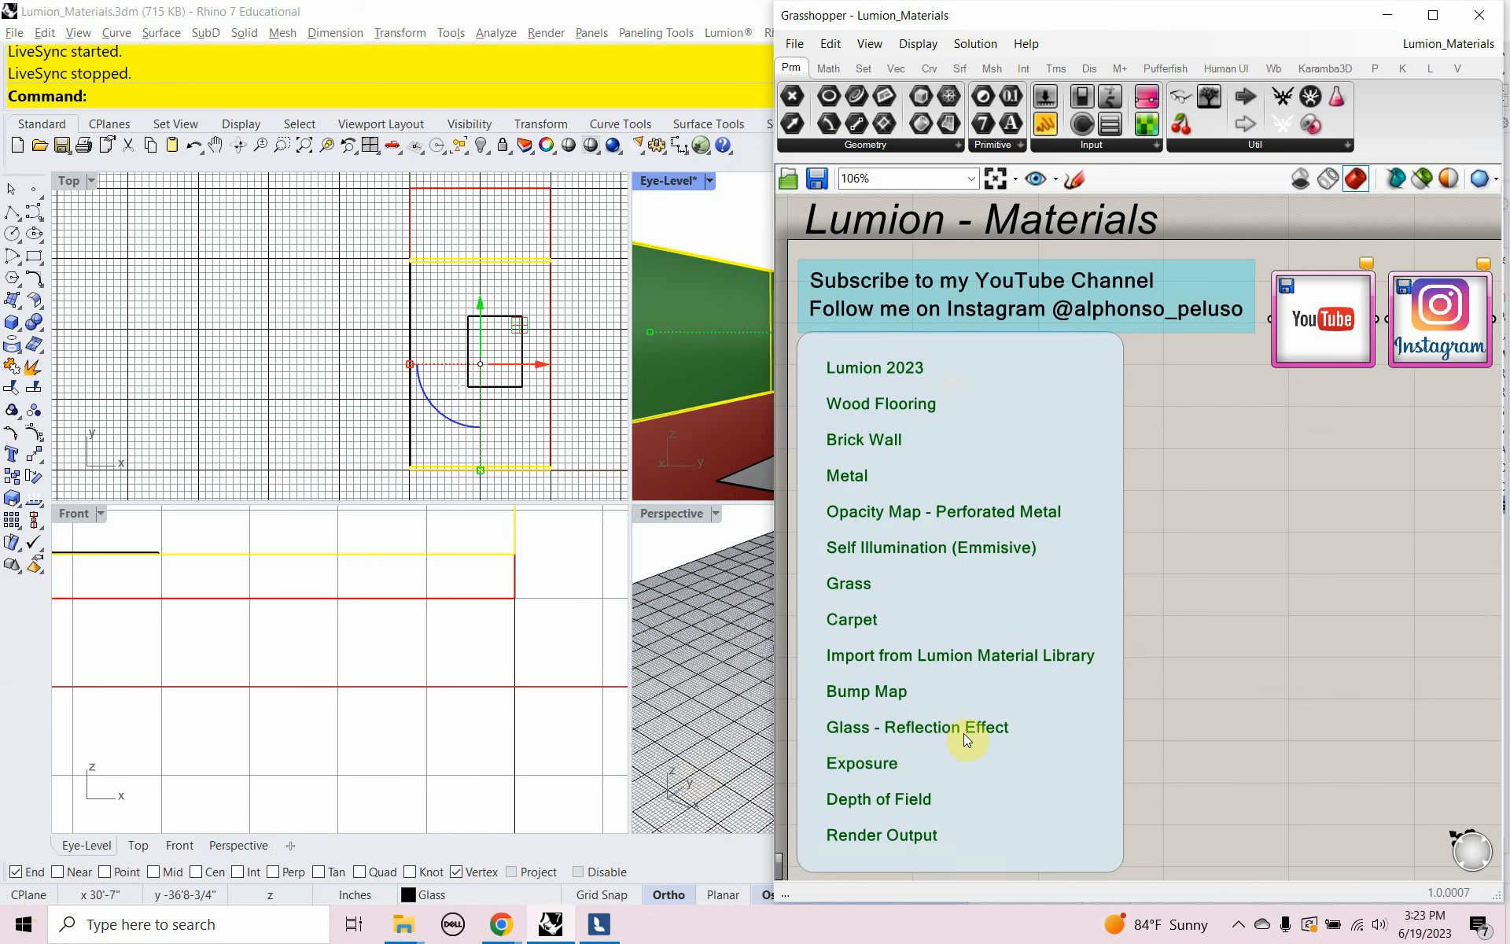
pyautogui.click(1386, 15)
pyautogui.write('Show')
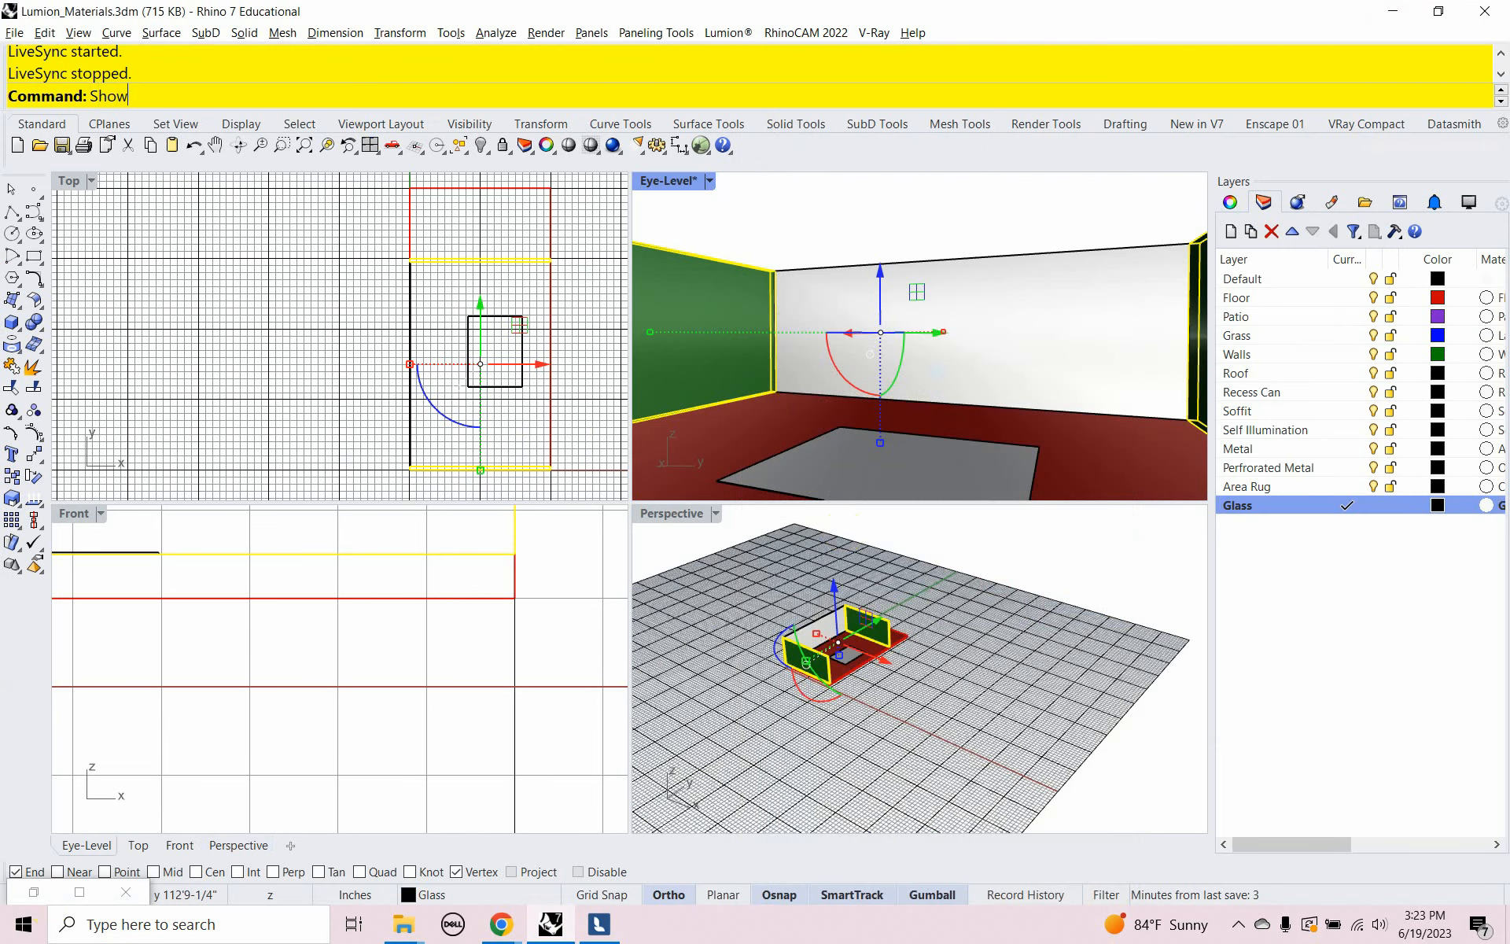
pyautogui.press('Return')
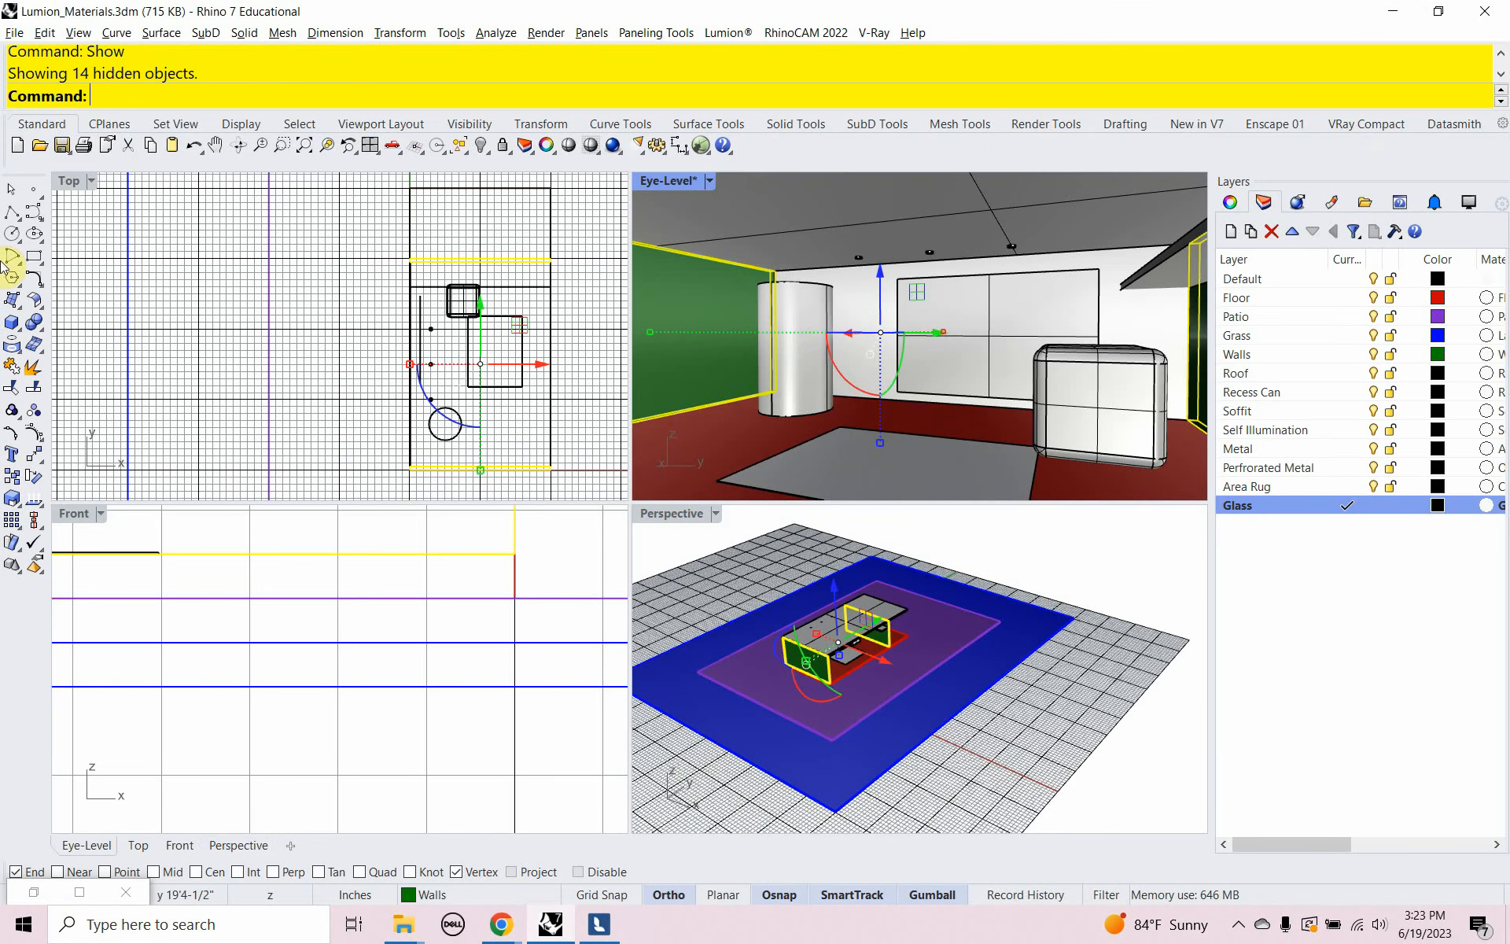
# Save the Rhino model and start LiveSync to update the scene in Lumion
pyautogui.click(14, 32)
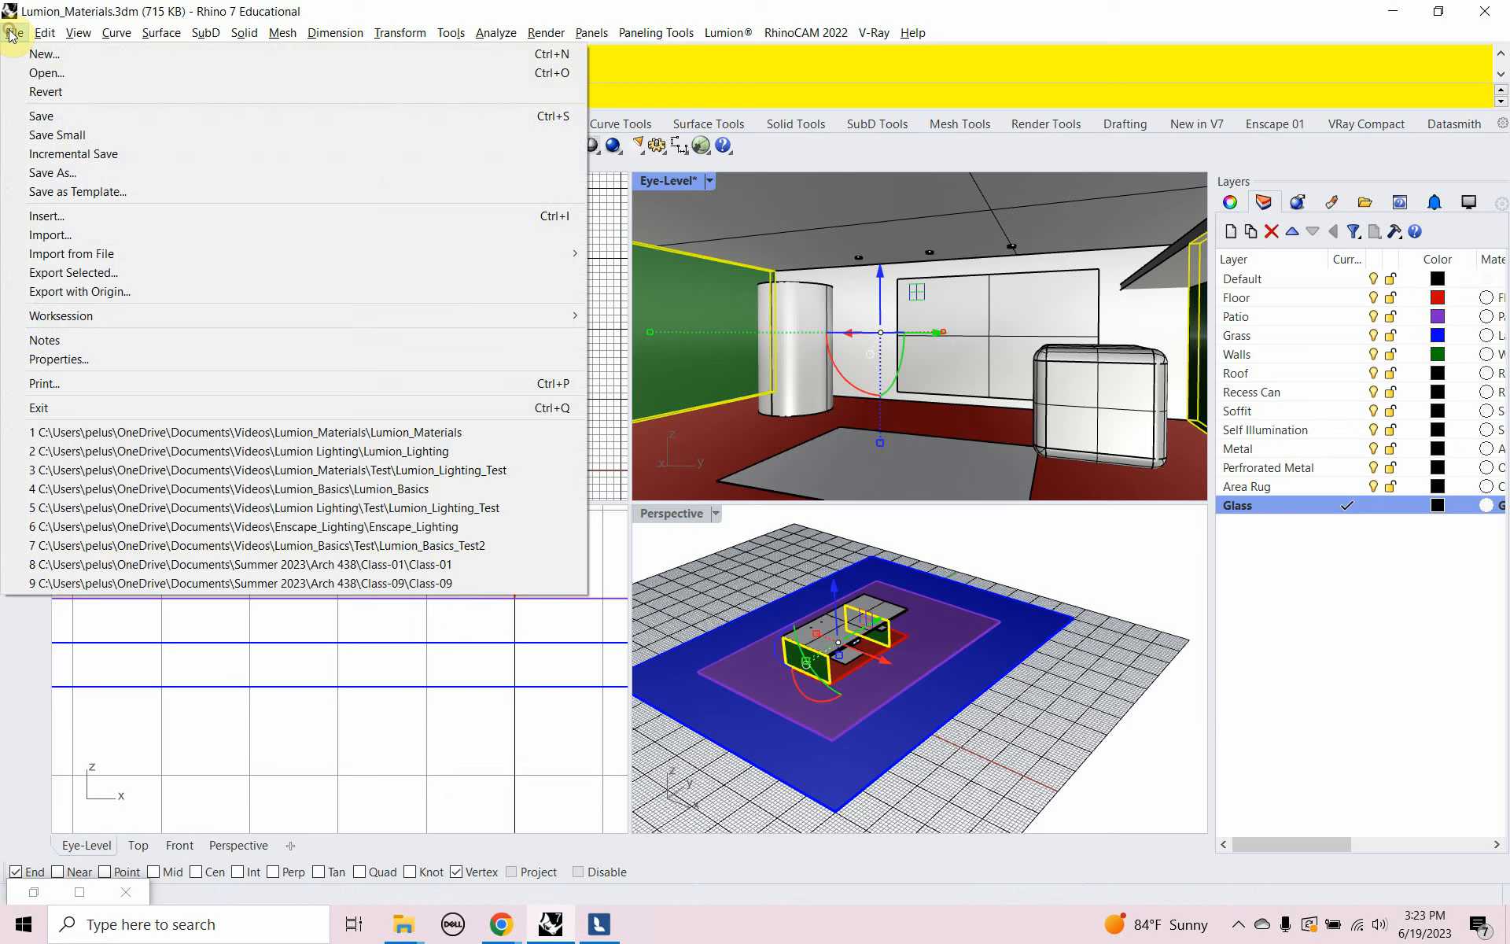
pyautogui.click(21, 112)
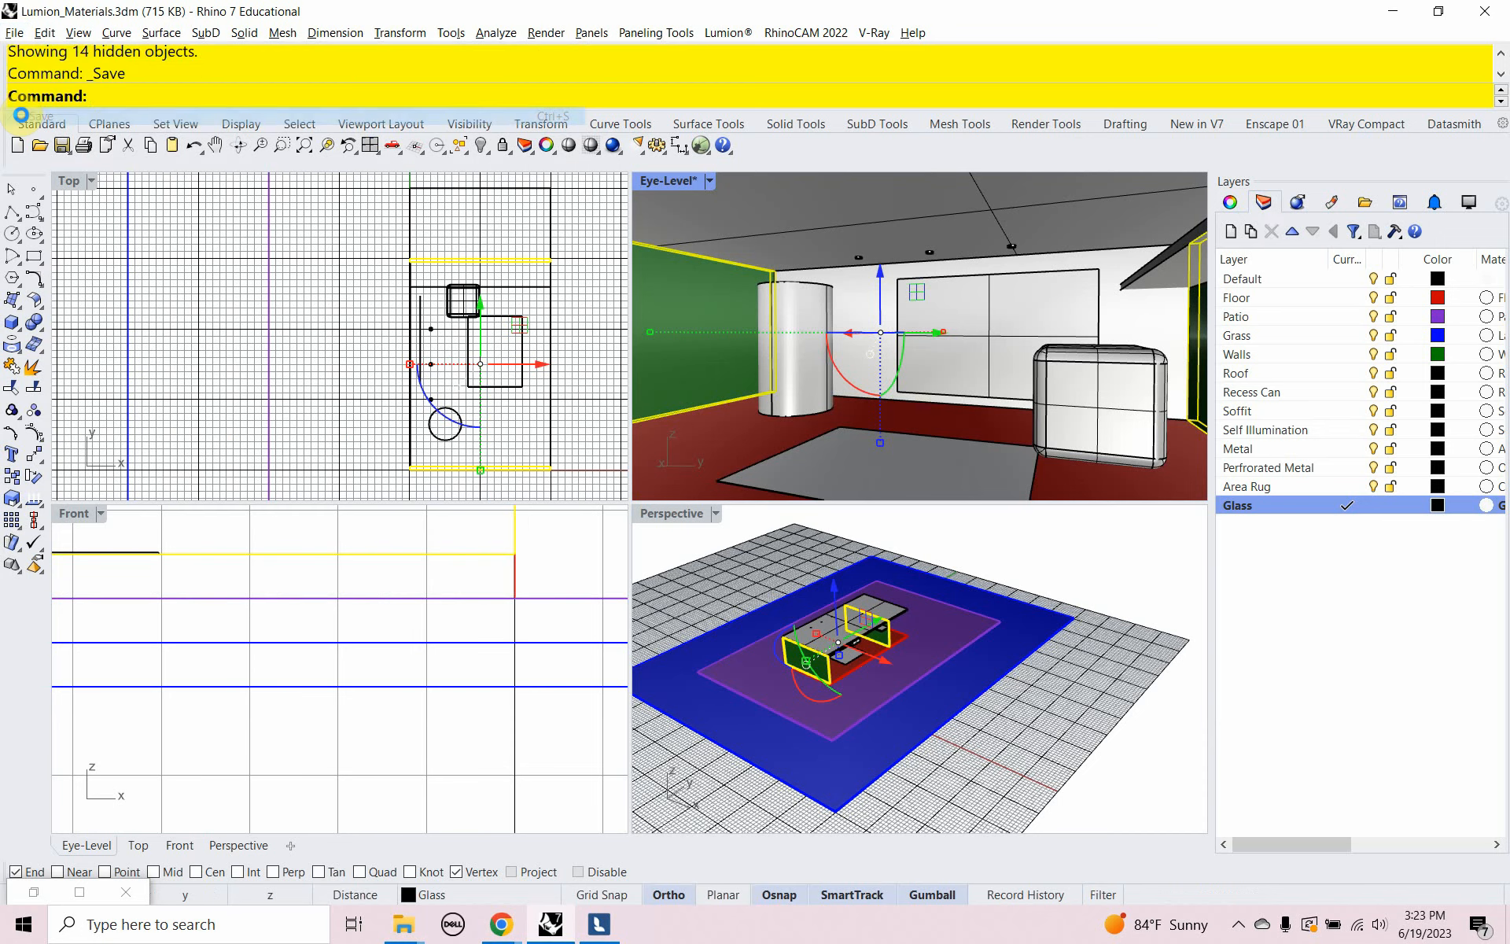
pyautogui.click(727, 33)
pyautogui.click(745, 56)
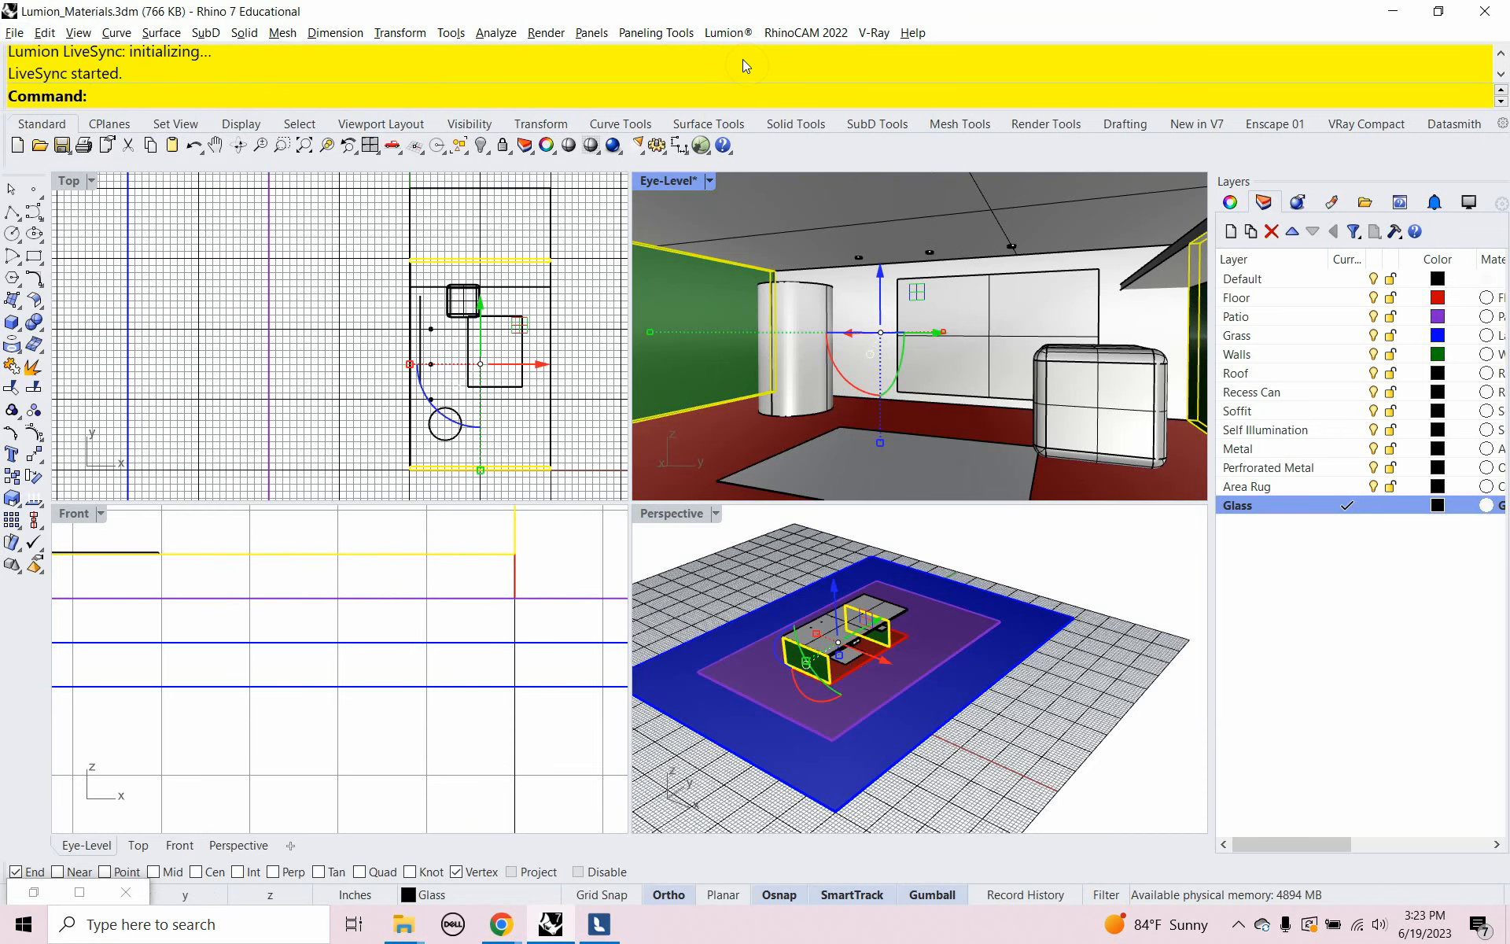
pyautogui.click(602, 927)
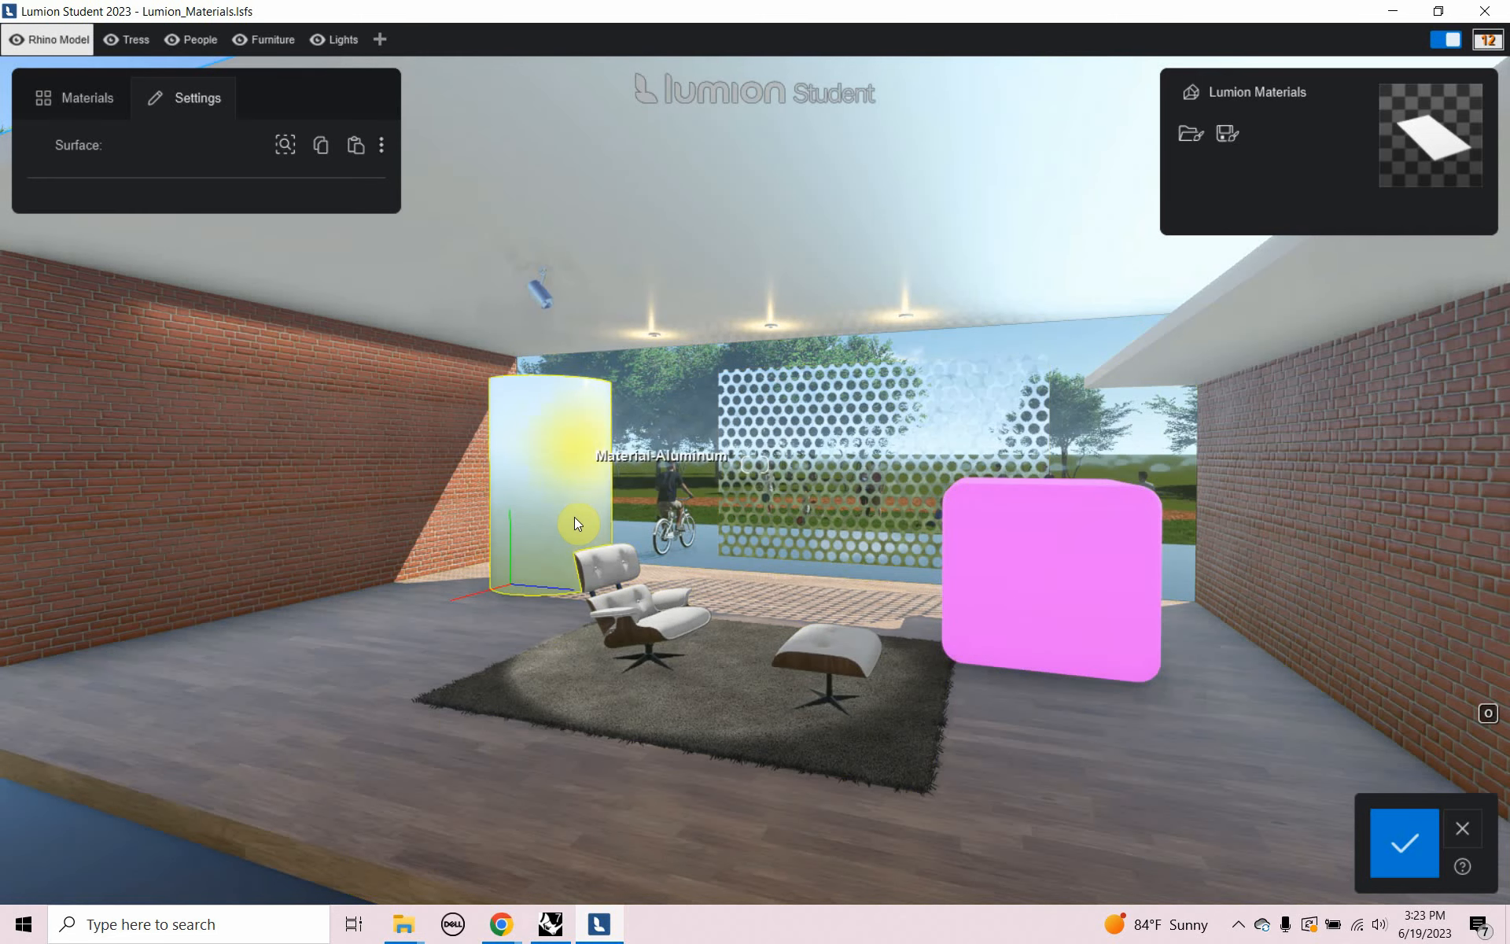
# Return to Rhino, stop LiveSync, and save the model file again
pyautogui.click(597, 928)
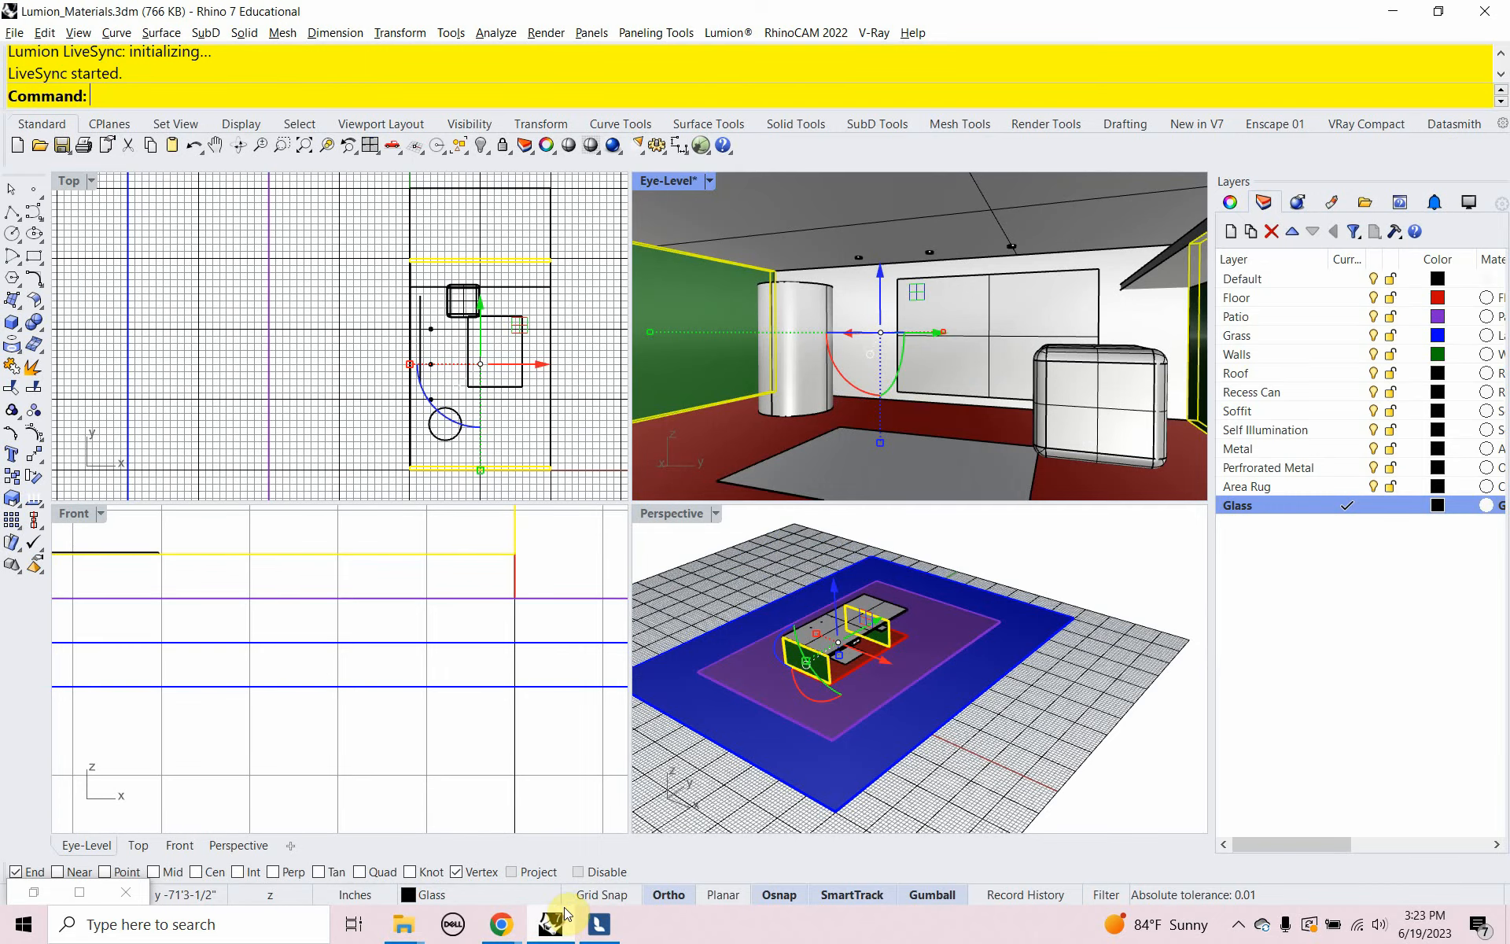
pyautogui.click(753, 33)
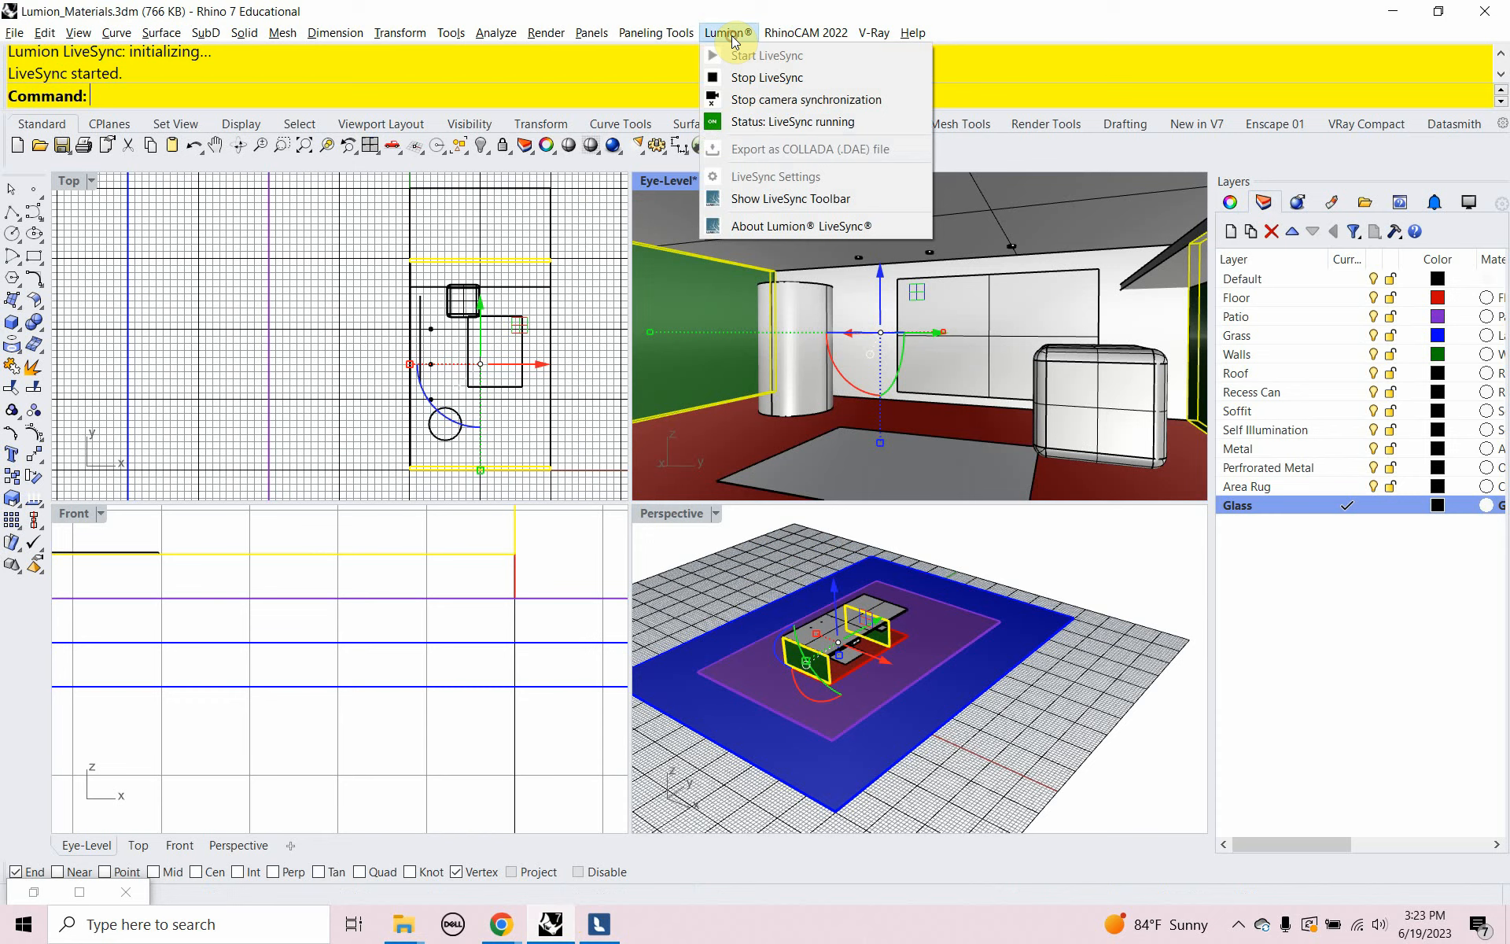
pyautogui.click(739, 74)
pyautogui.click(14, 33)
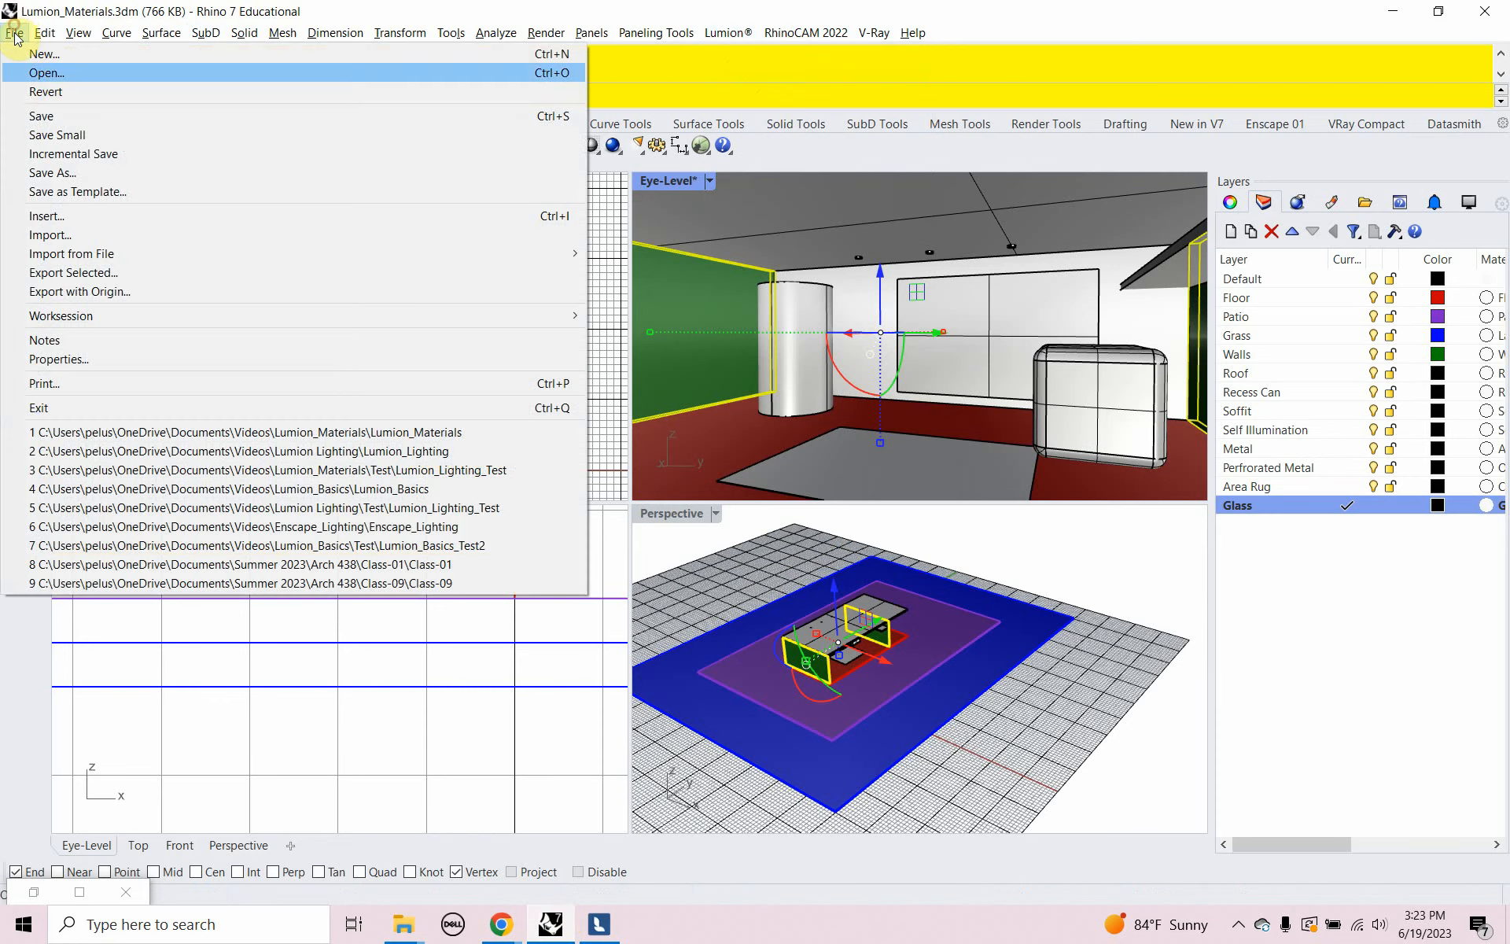
pyautogui.click(14, 114)
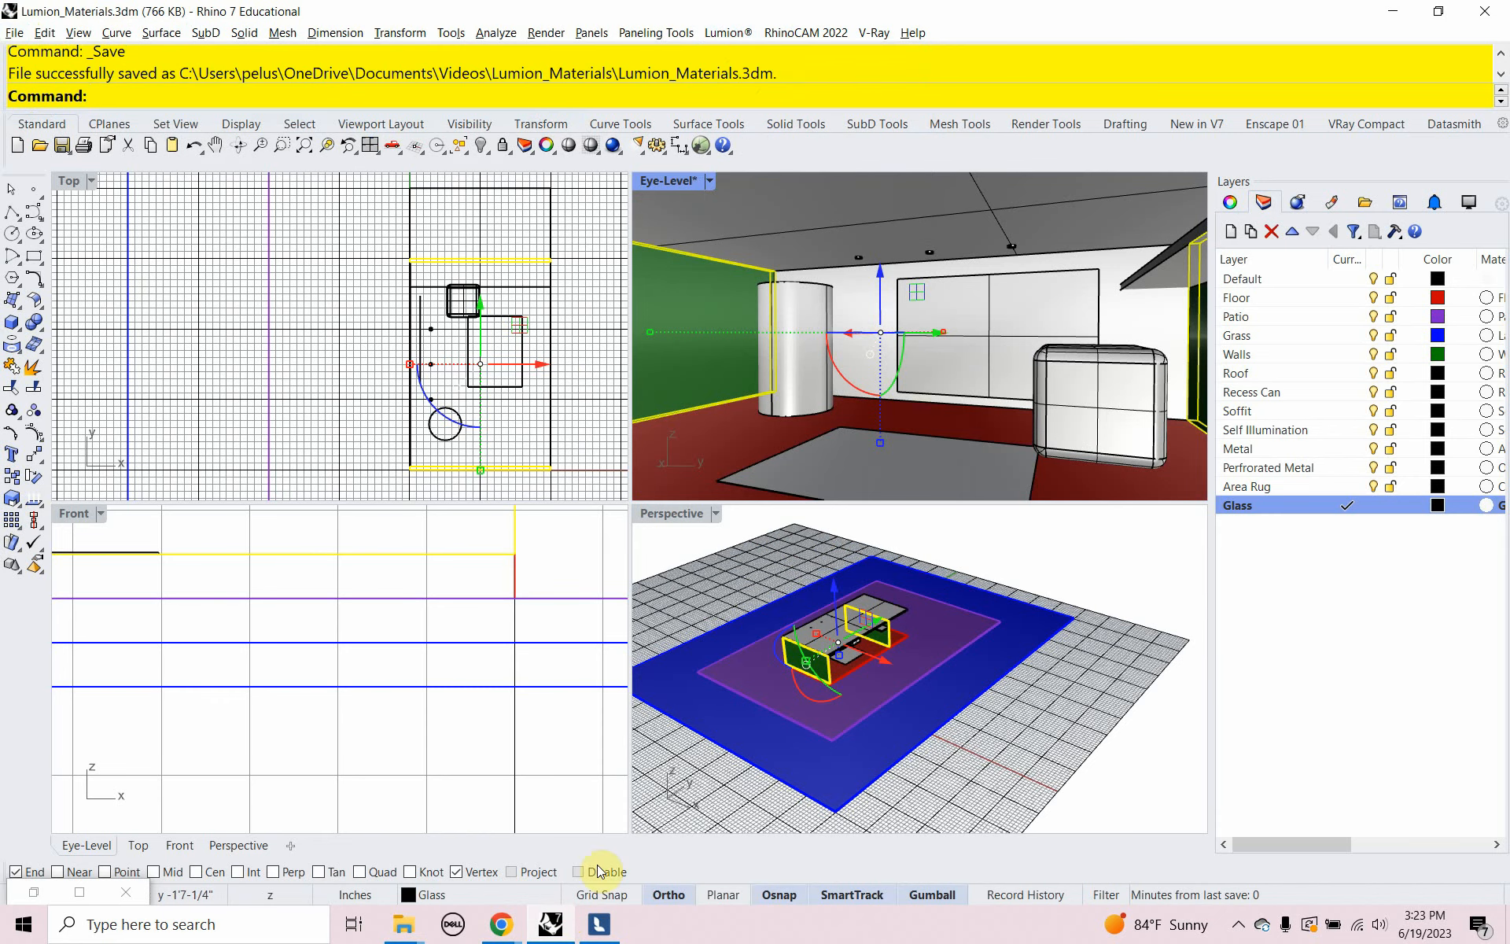
# Switch to Lumion and accept the material changes to leave material editing
pyautogui.click(618, 917)
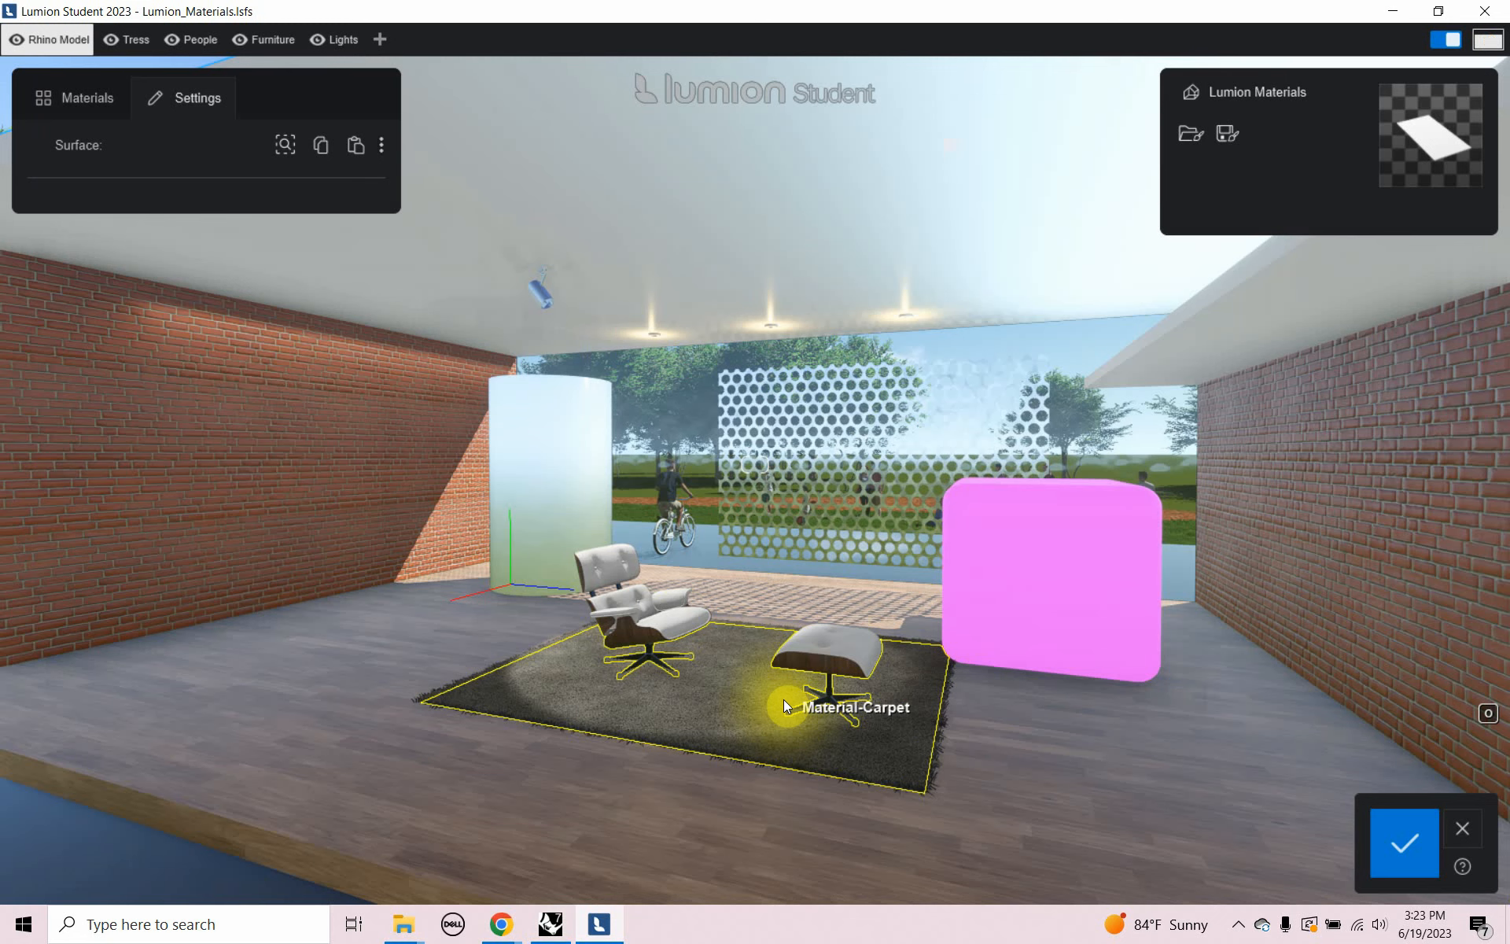
pyautogui.click(1404, 841)
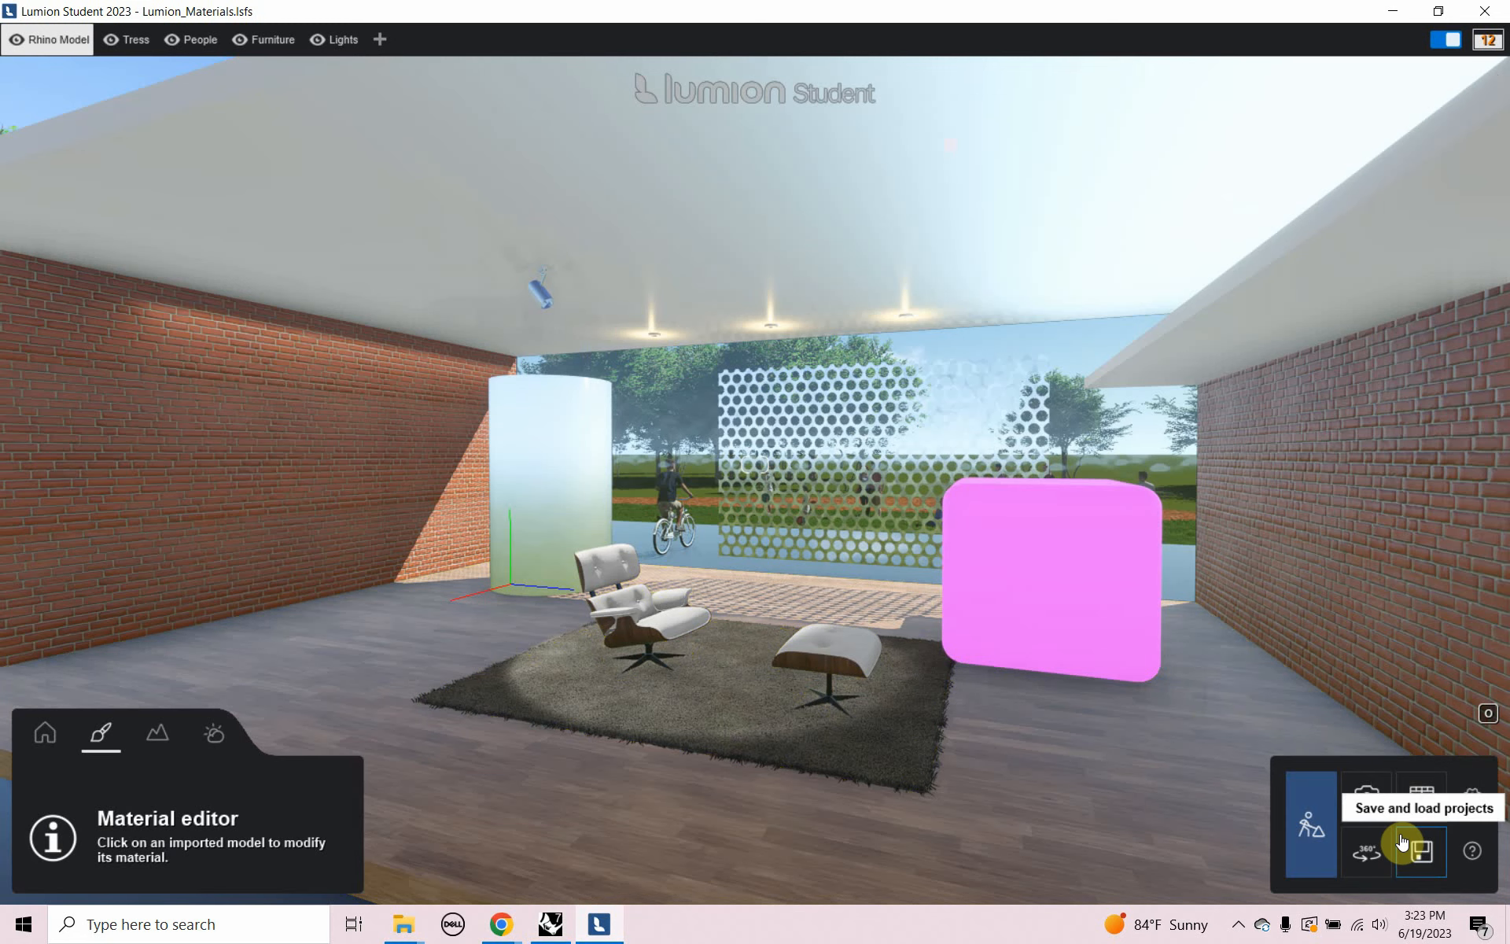
# Switch to Photo mode, select photo 2 and reframe its camera on the interior at about 1.22 m eye height
pyautogui.click(1369, 791)
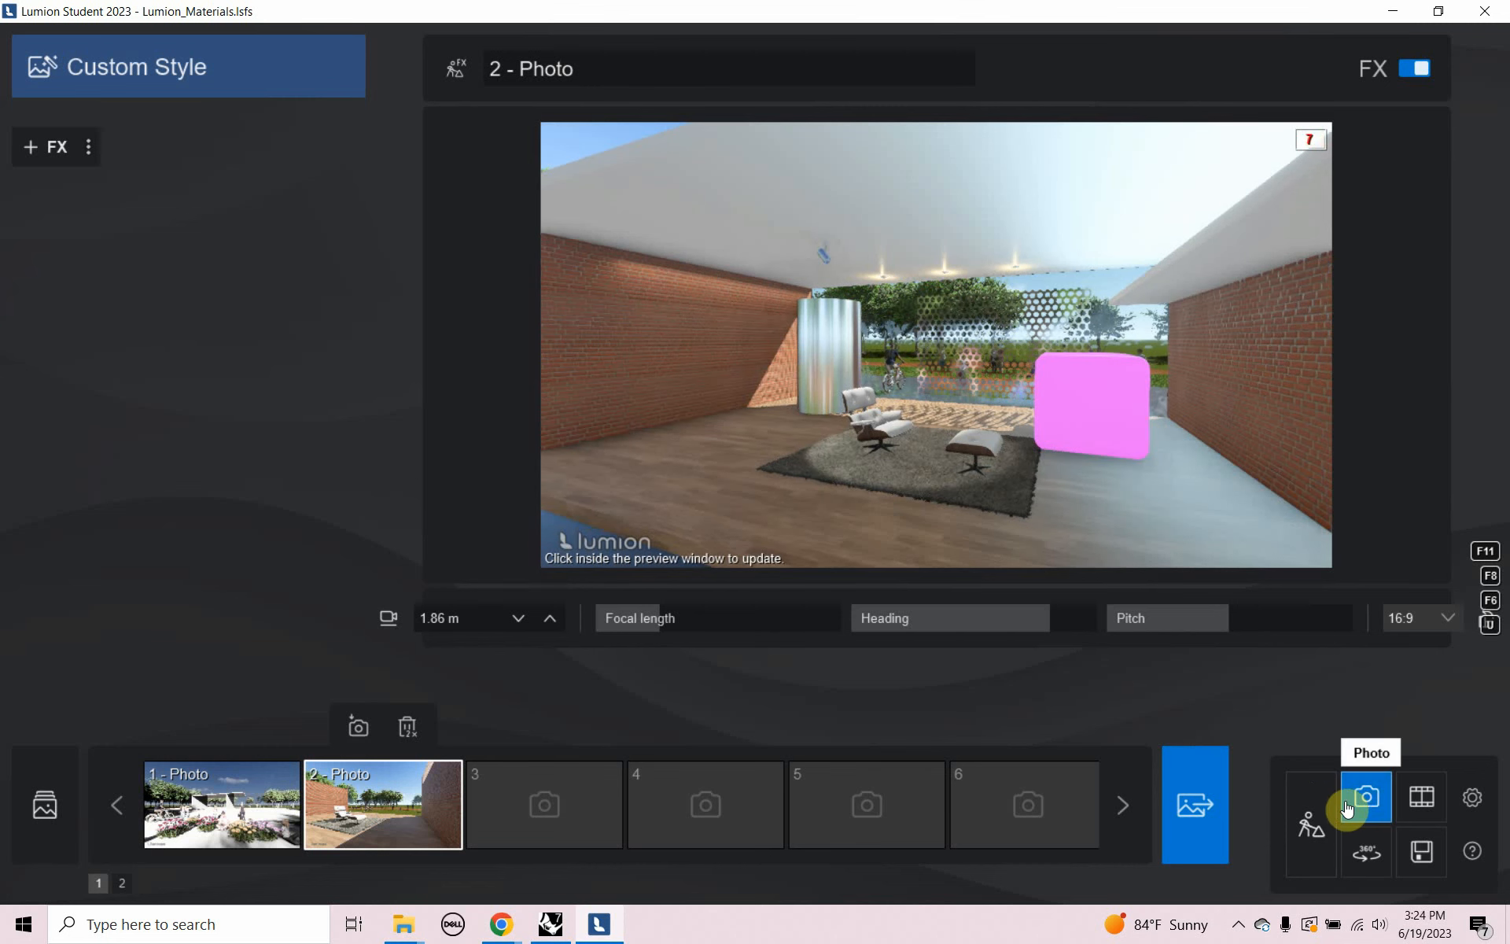
pyautogui.click(338, 796)
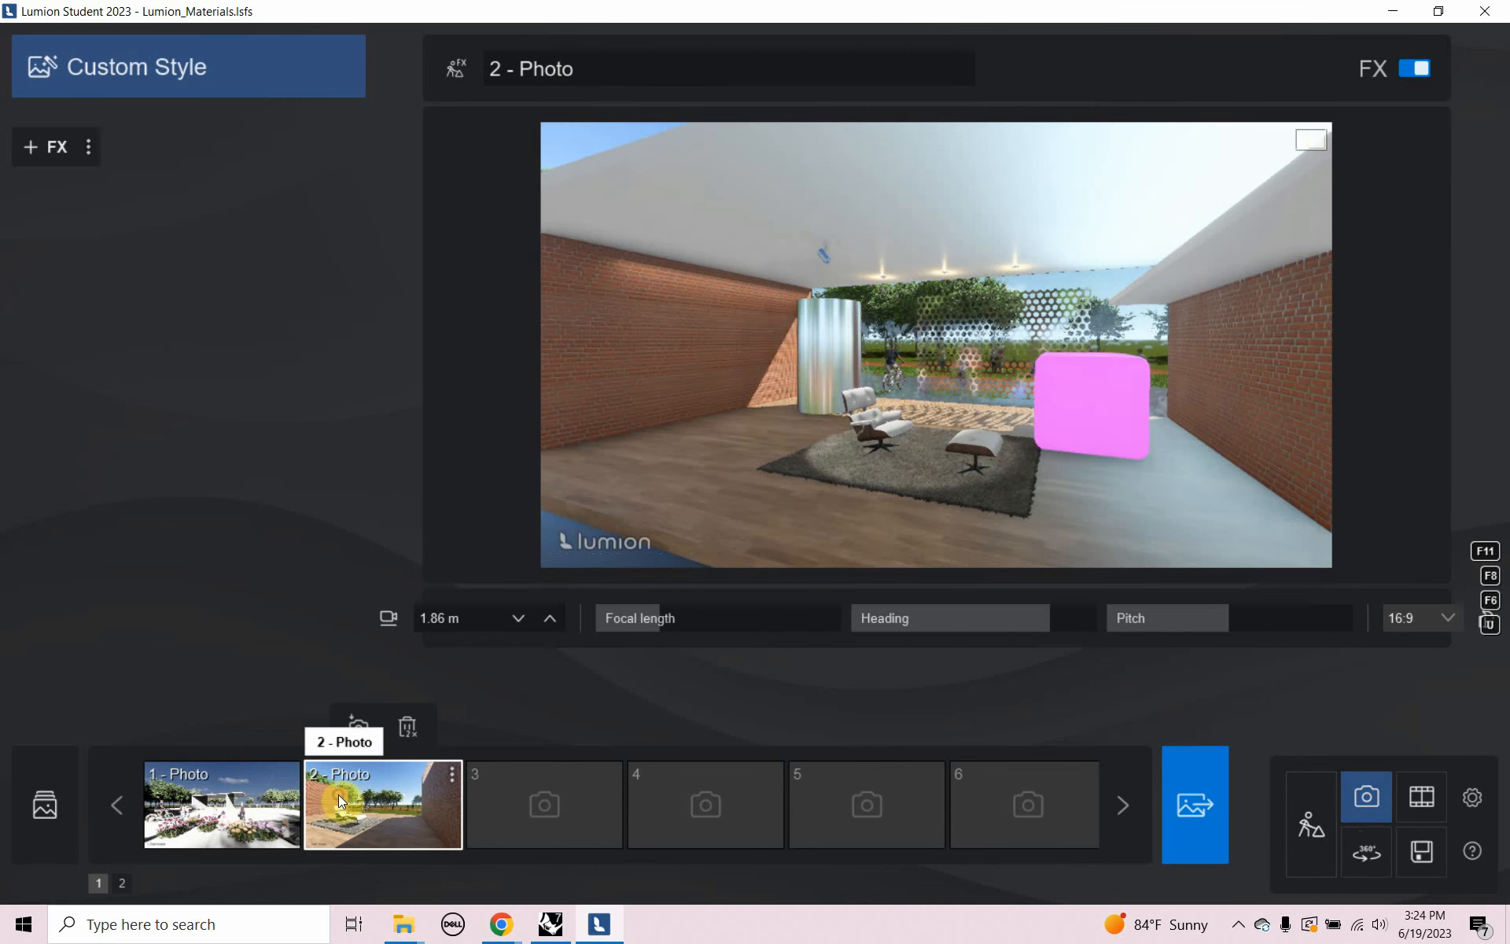
pyautogui.click(593, 448)
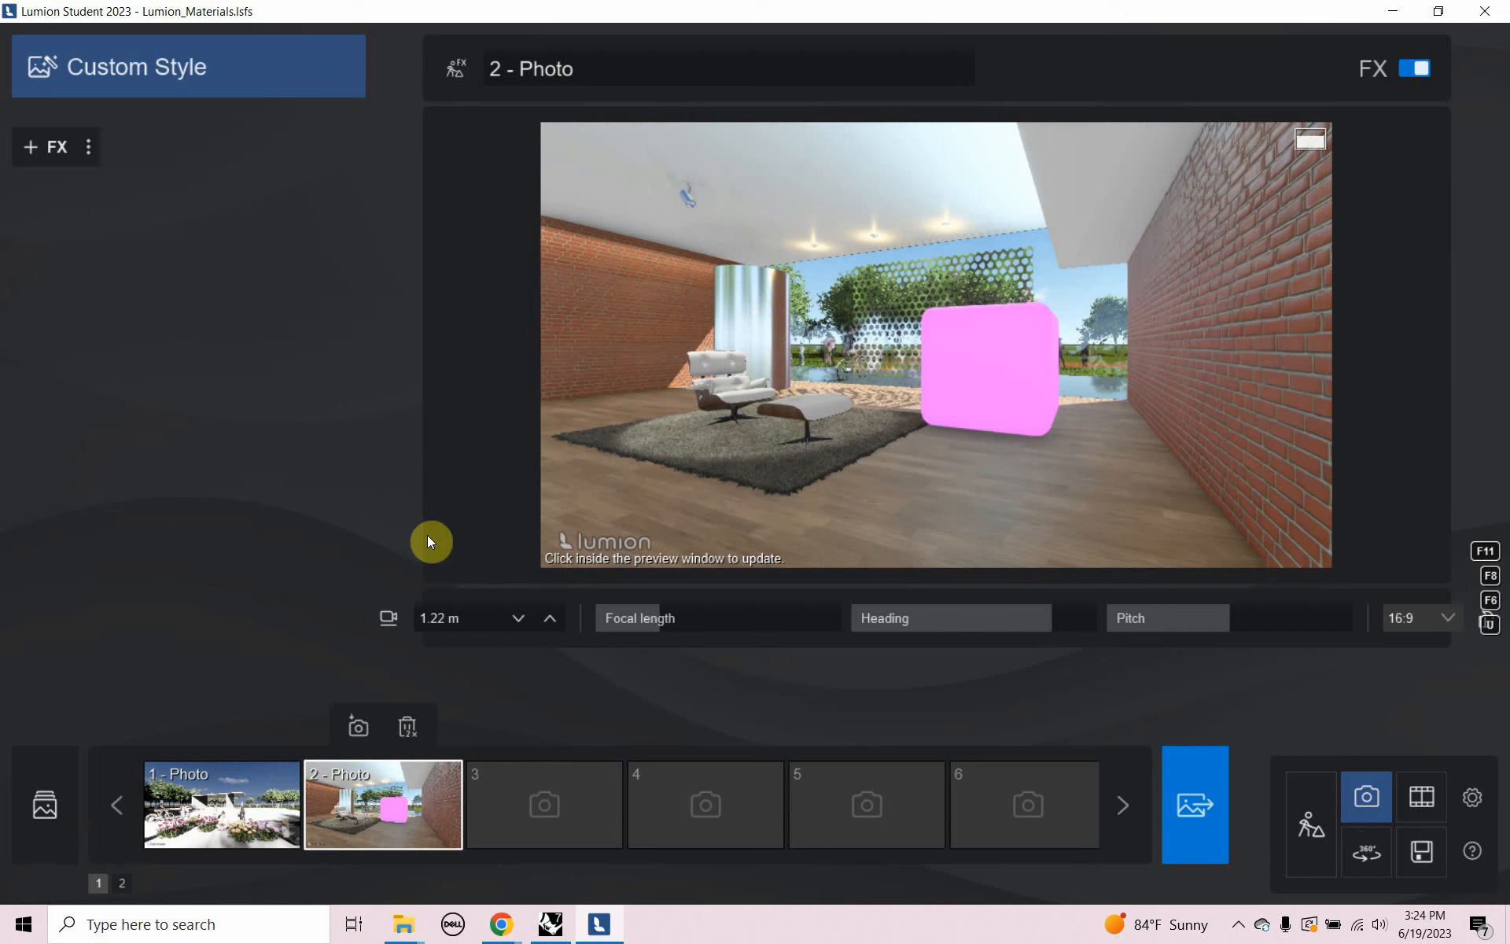
# Add a Reflection effect to photo 2 and place one reflection plane on the glass panel
pyautogui.click(50, 157)
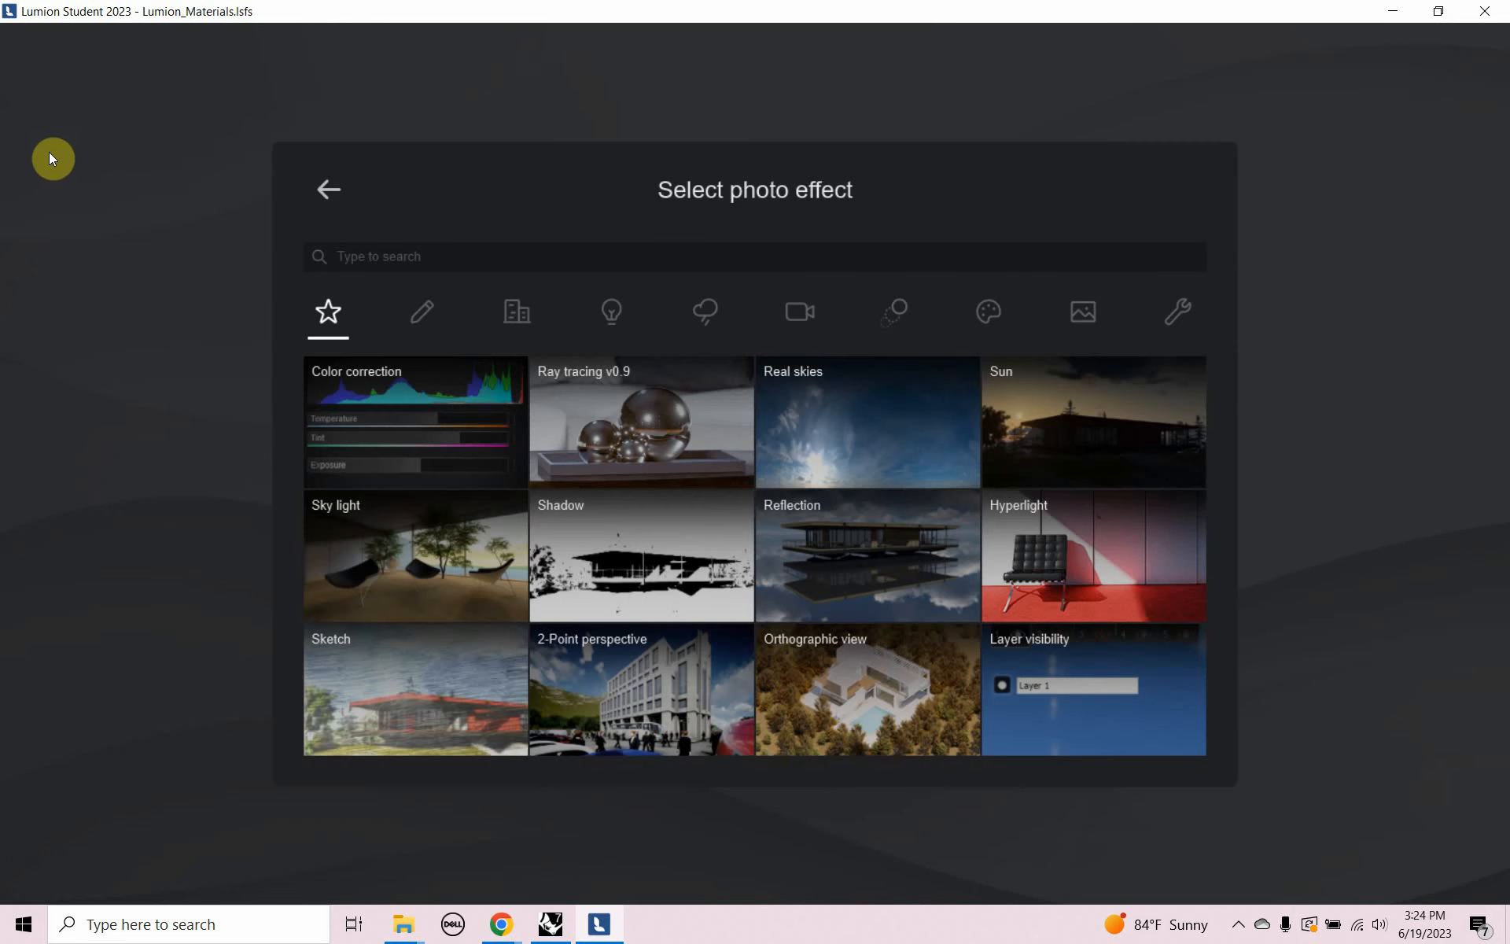
pyautogui.click(797, 564)
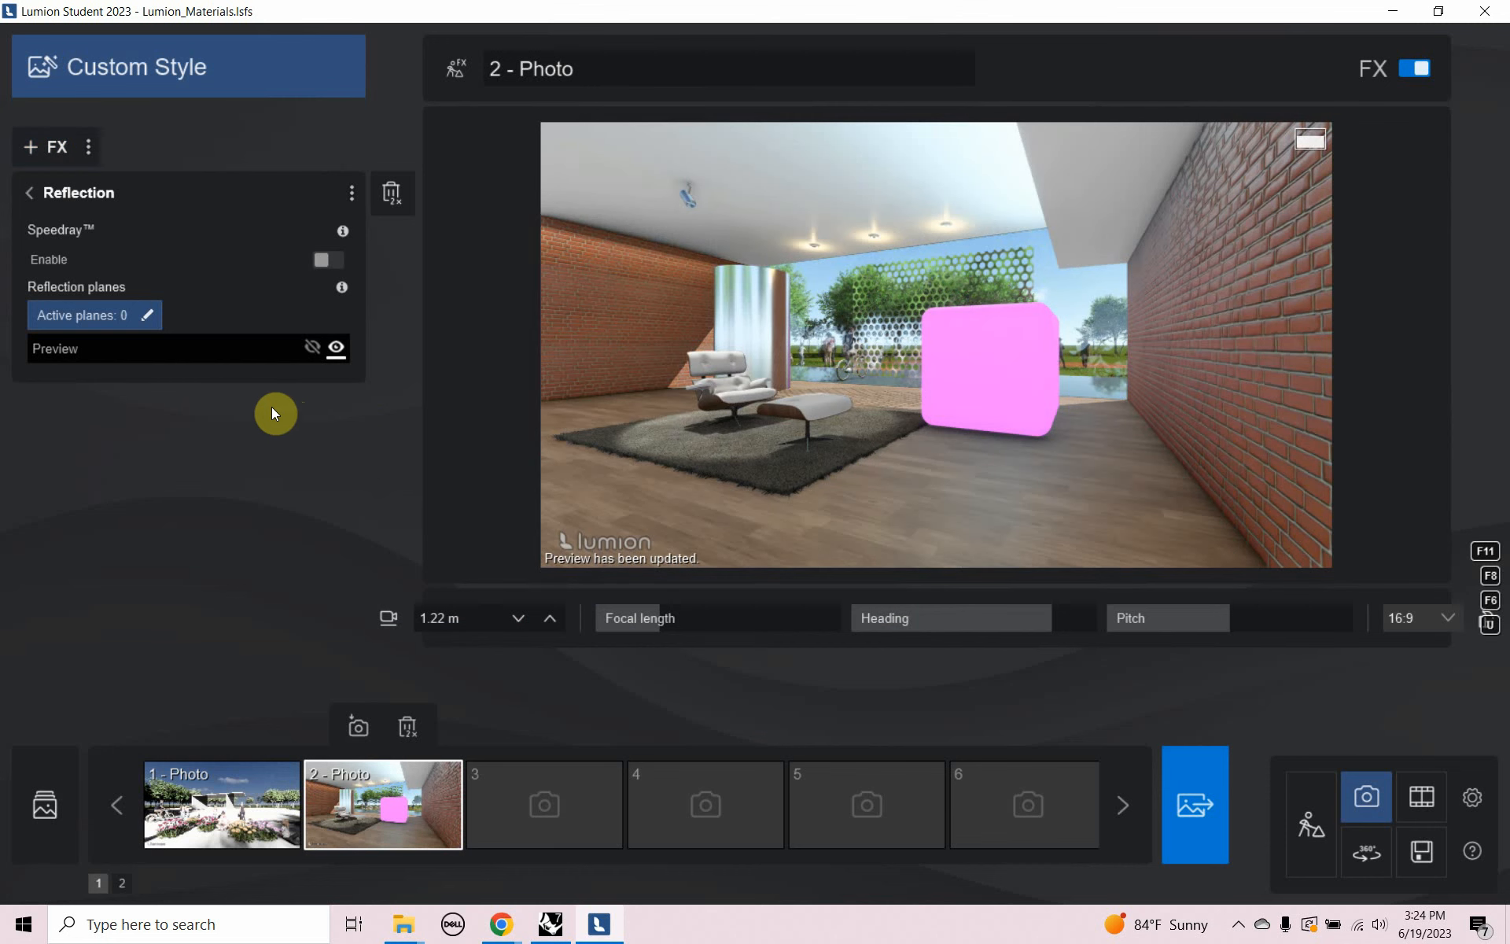
pyautogui.click(148, 318)
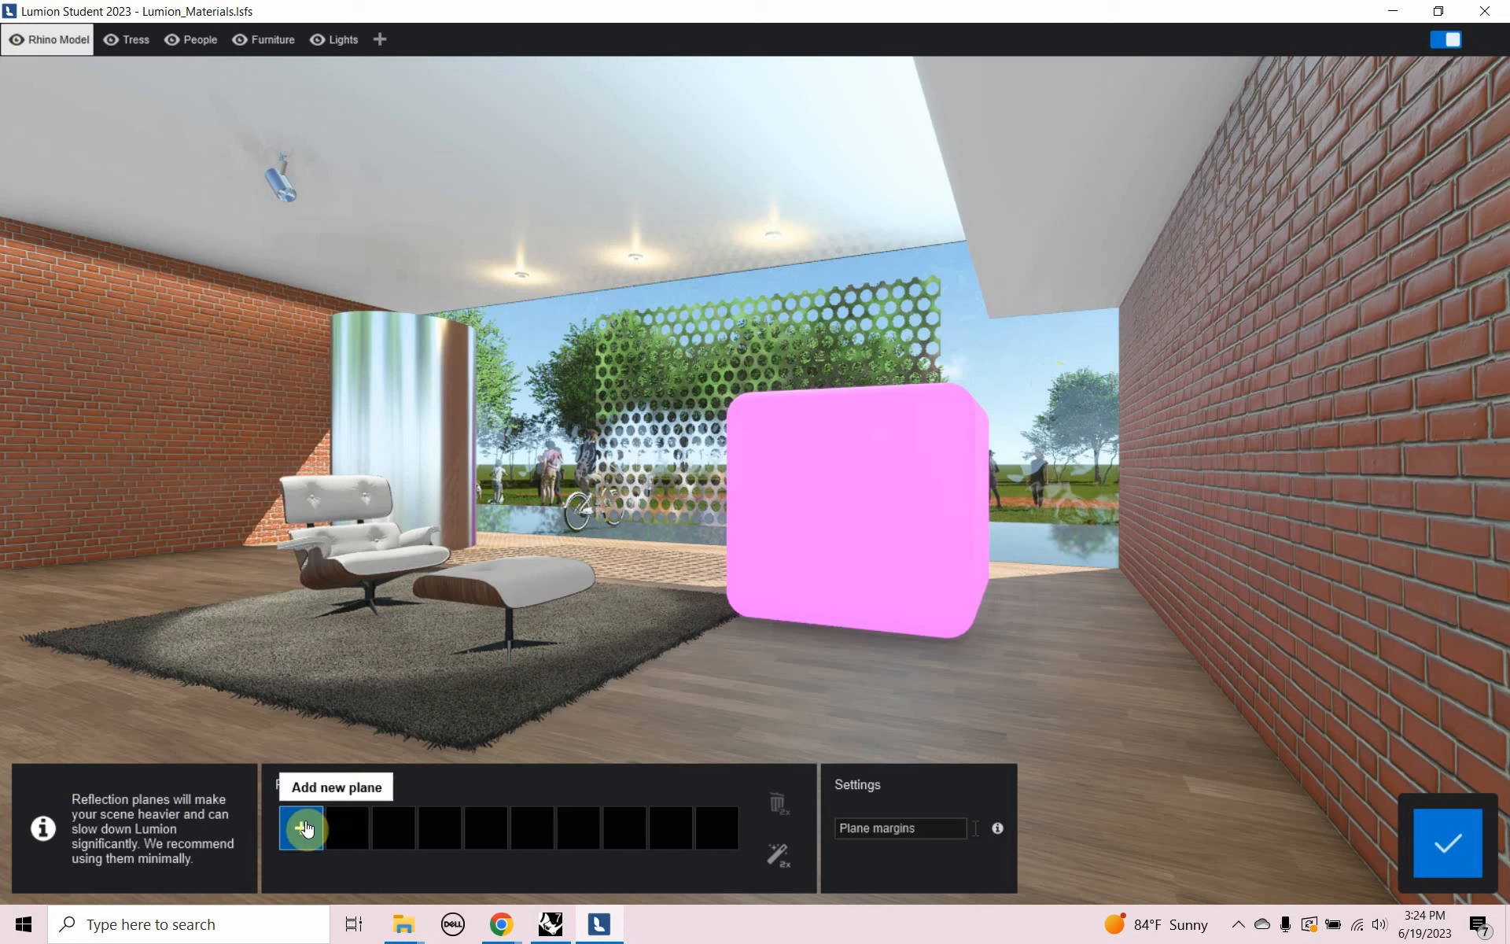
pyautogui.click(301, 828)
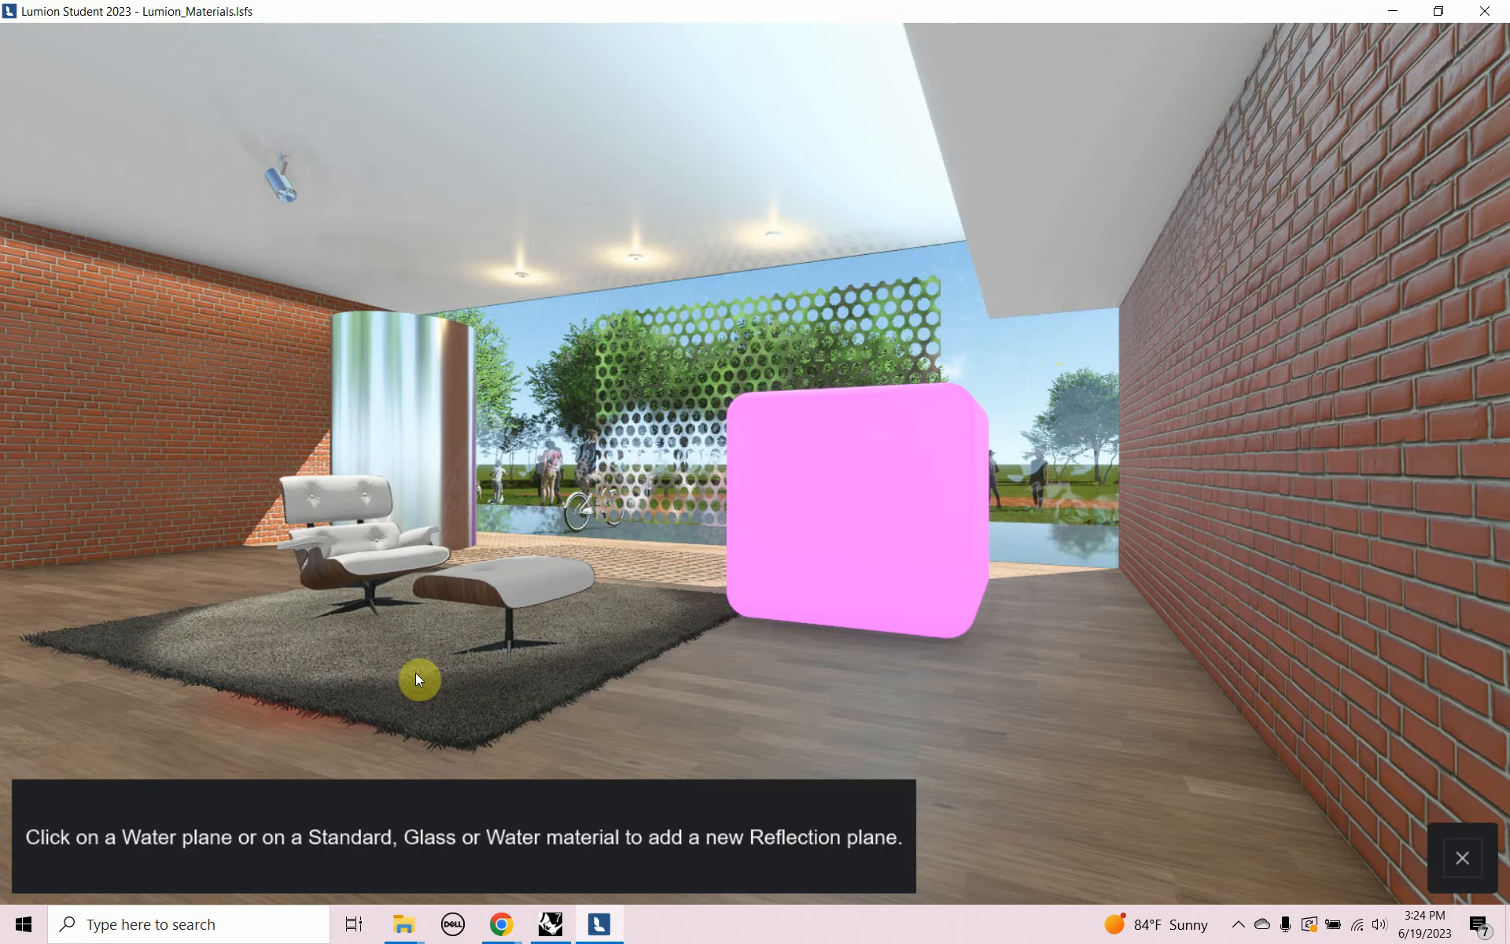
pyautogui.click(534, 456)
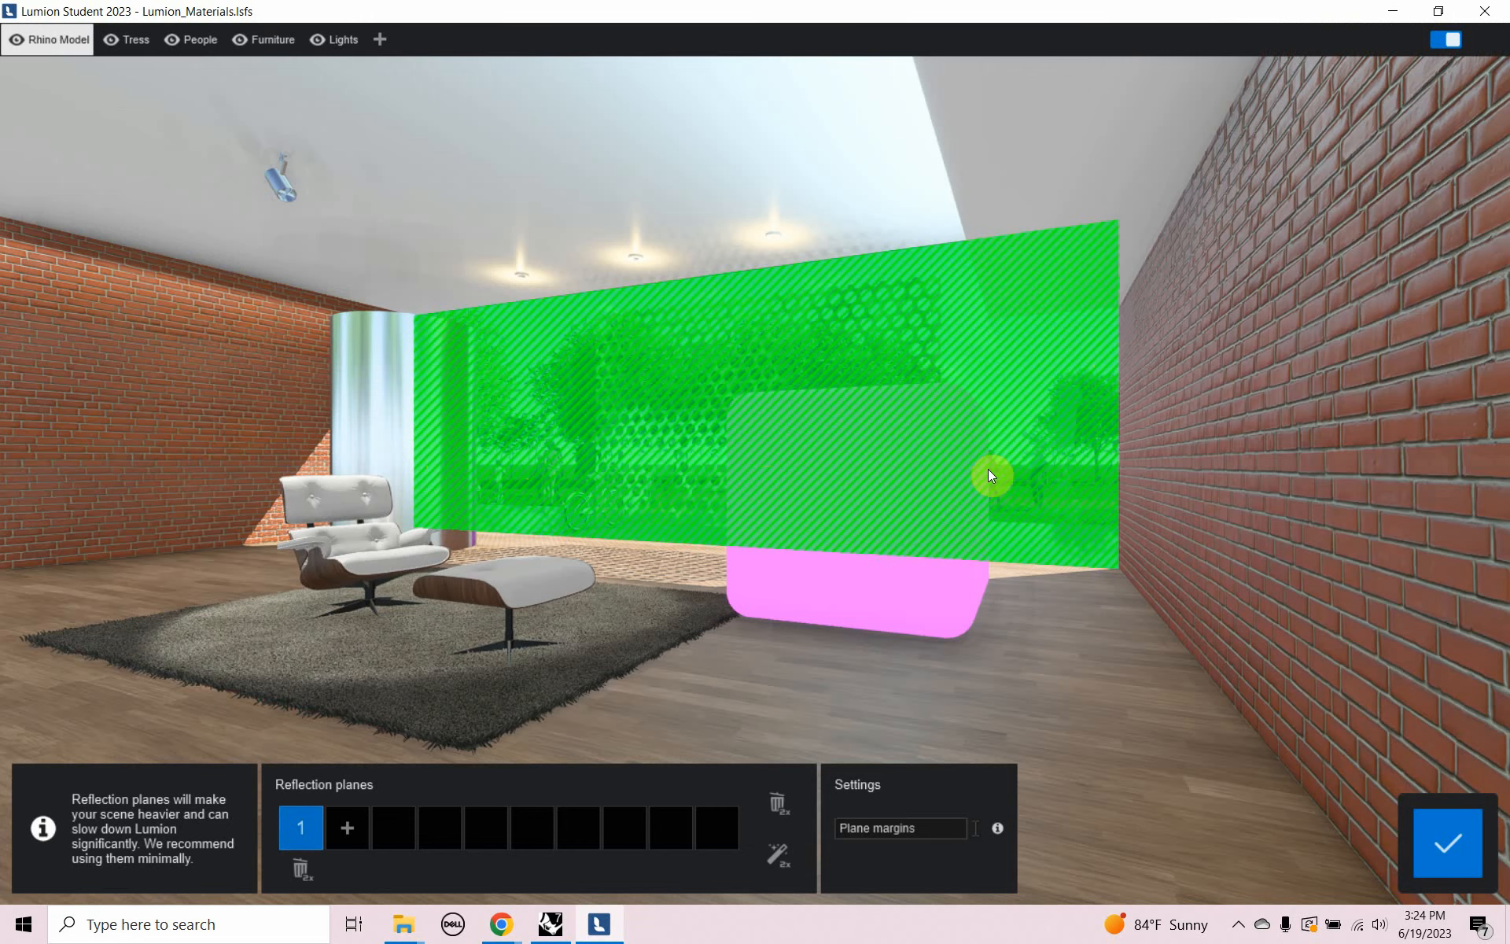
pyautogui.click(1451, 847)
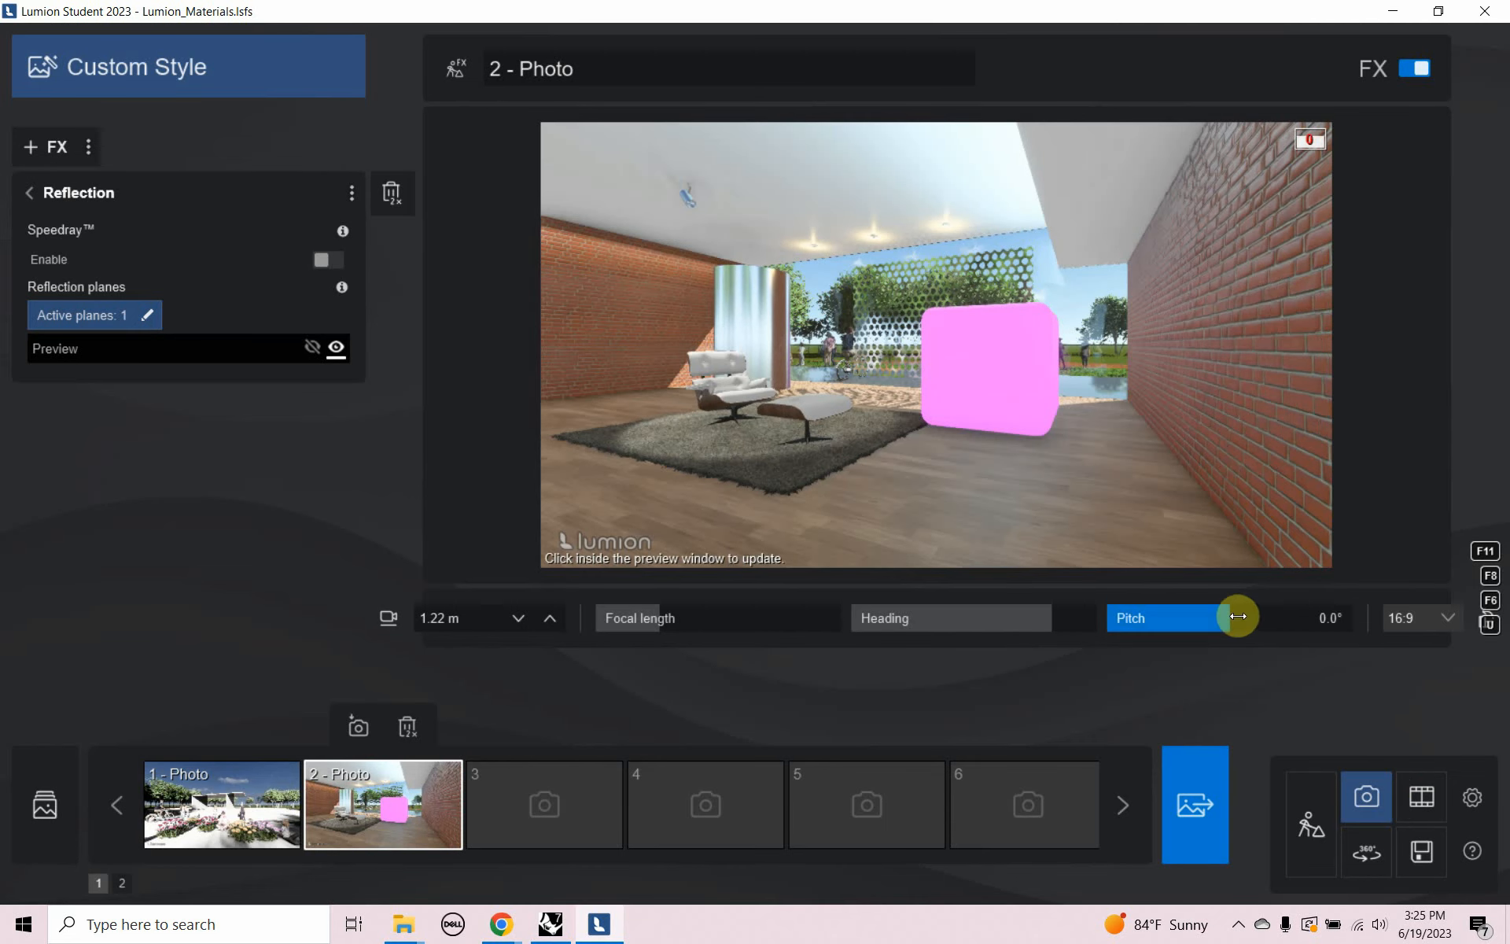
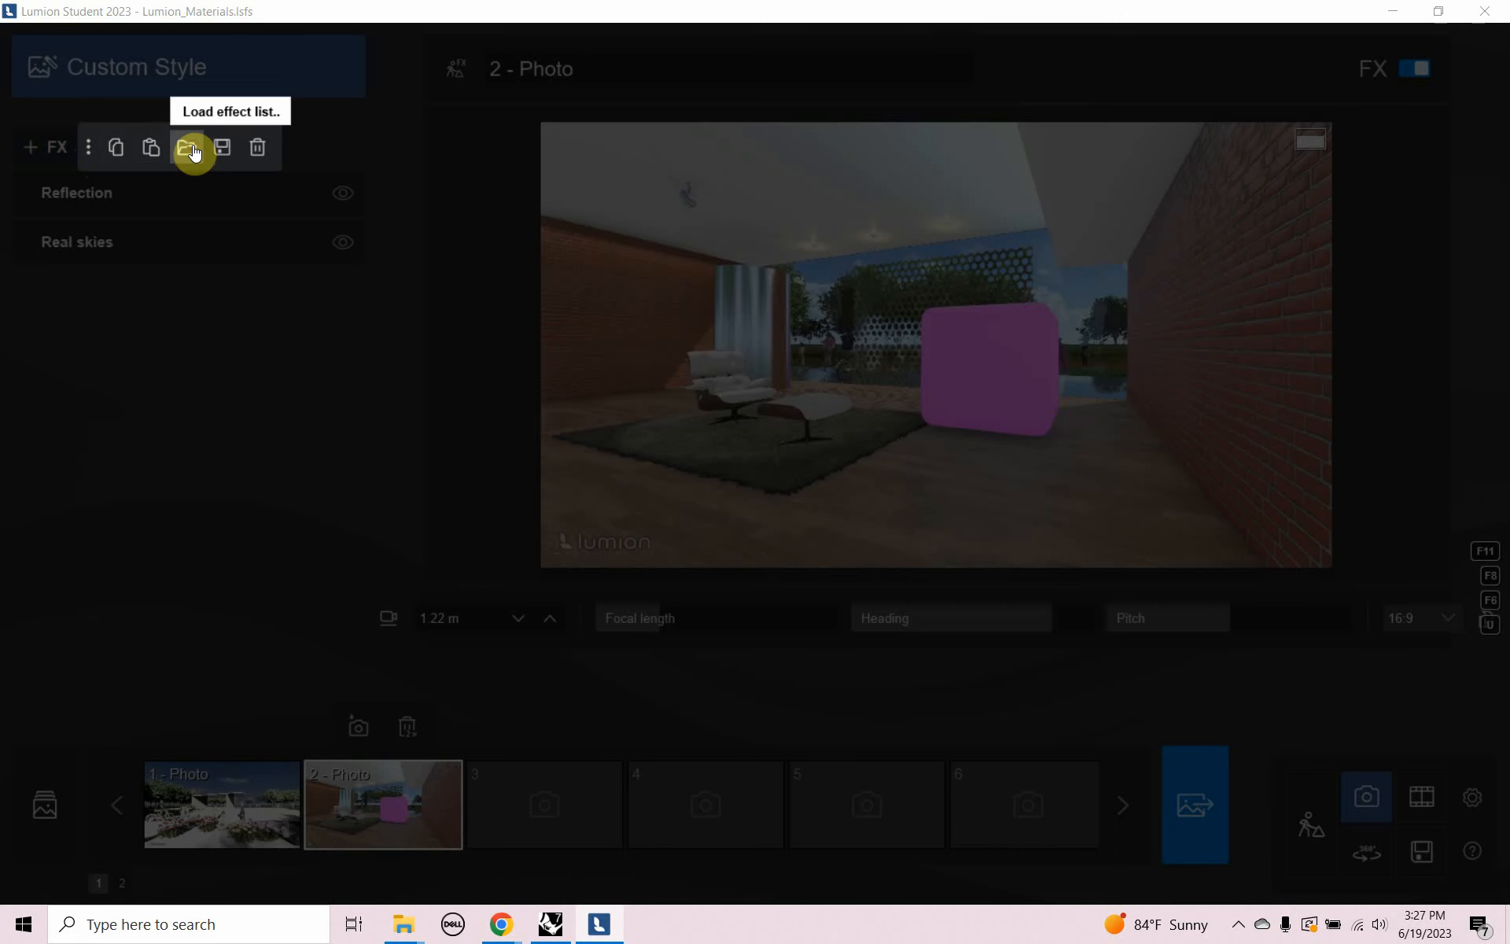
# Load a saved effect list onto photo 2 and remove its Volumetric sunlight and Ray tracing v0.9 effects
pyautogui.click(189, 148)
pyautogui.doubleClick(328, 248)
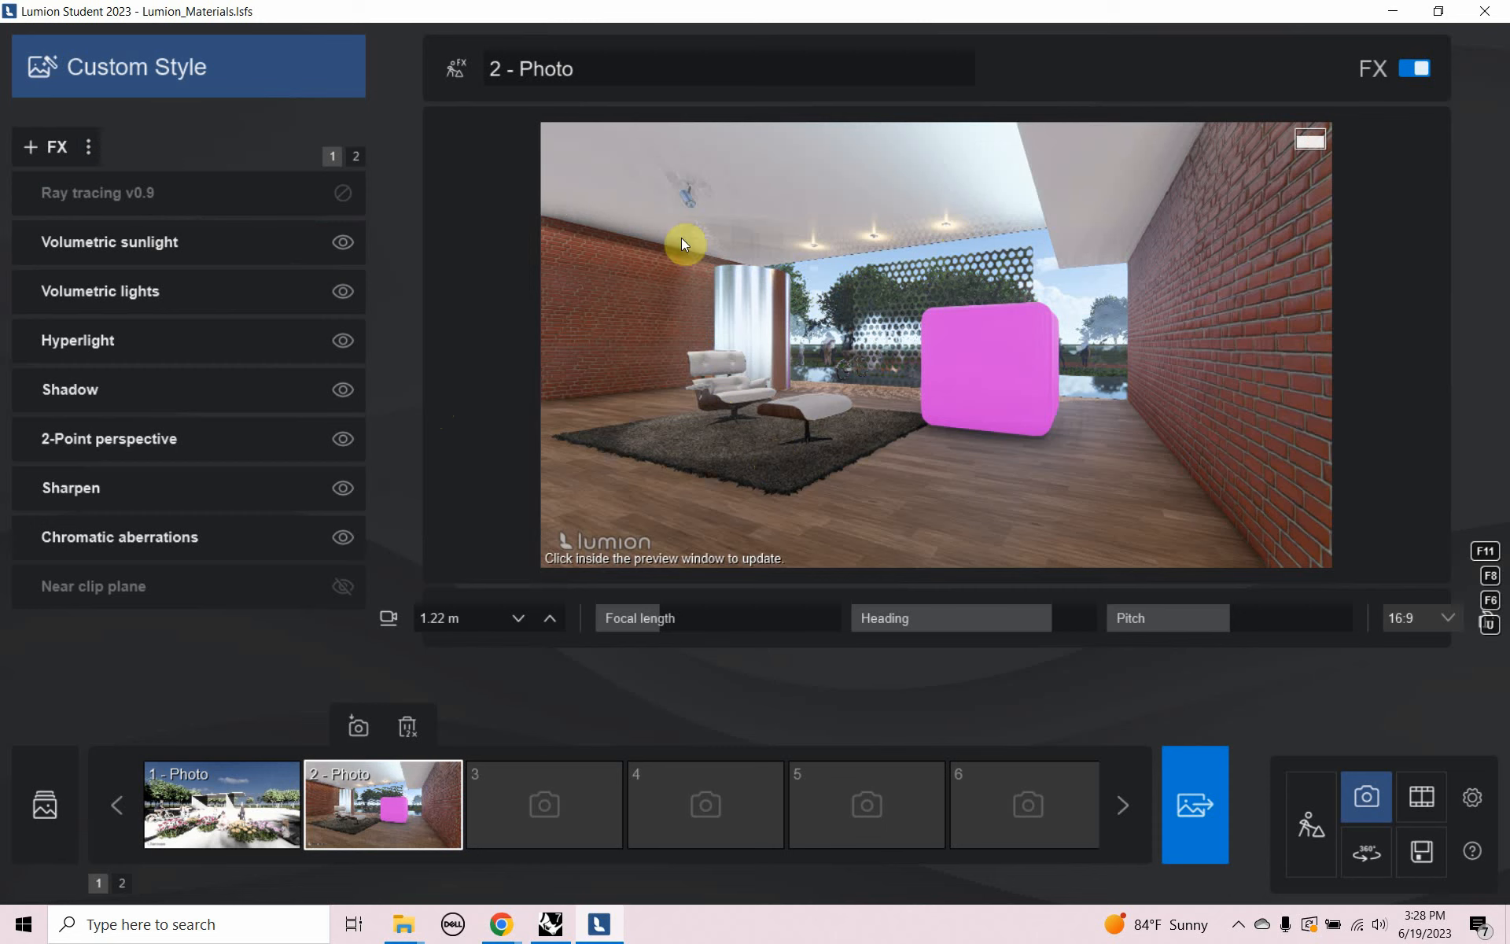
pyautogui.moveTo(364, 194)
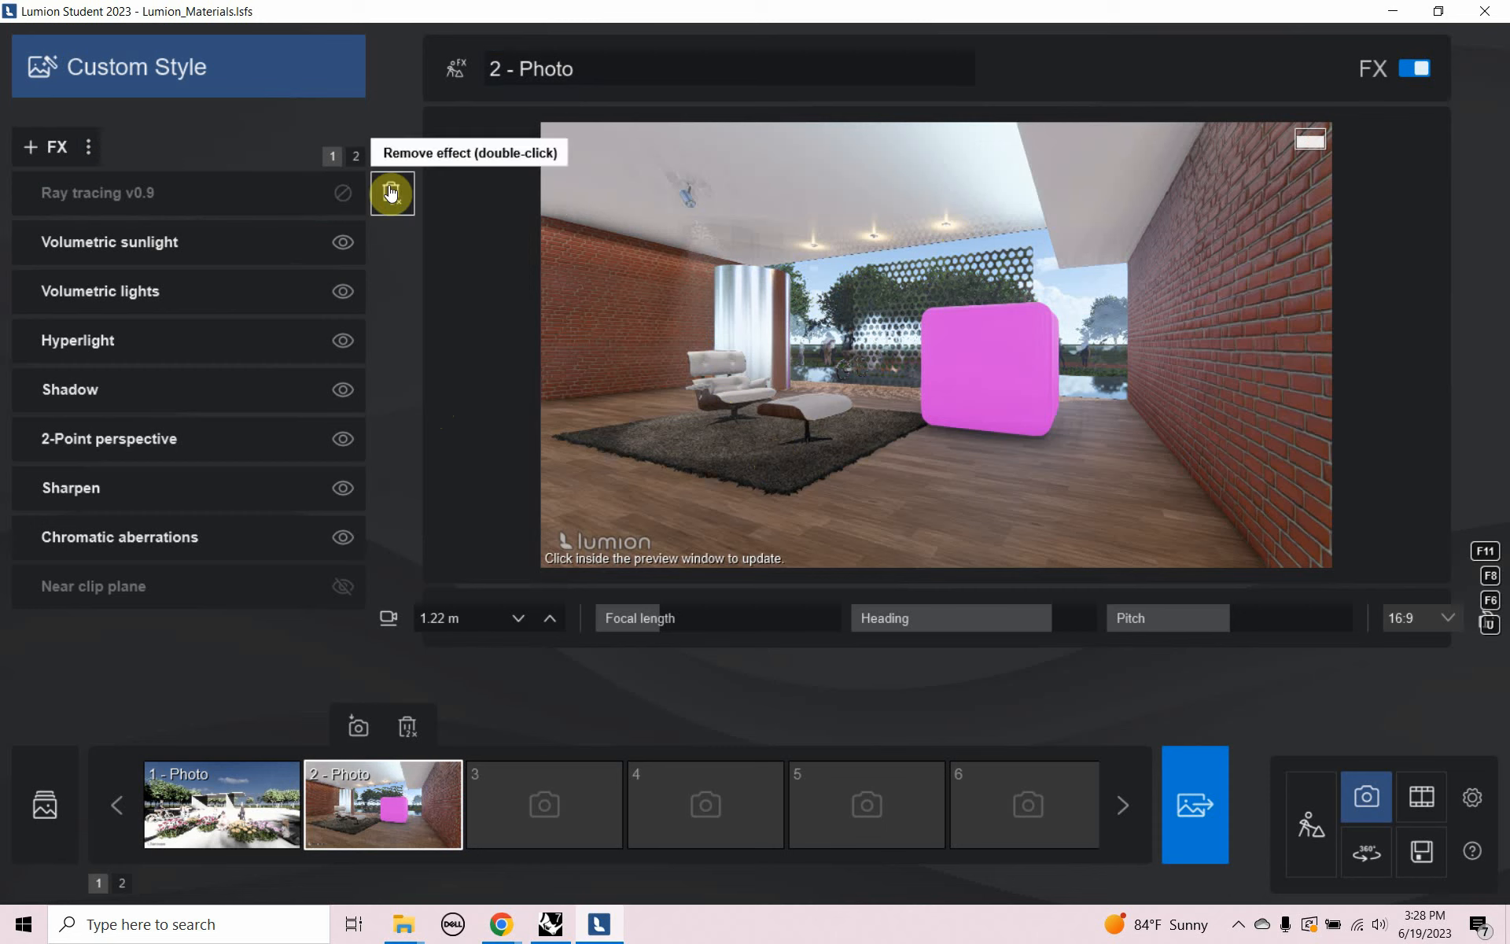
pyautogui.doubleClick(392, 192)
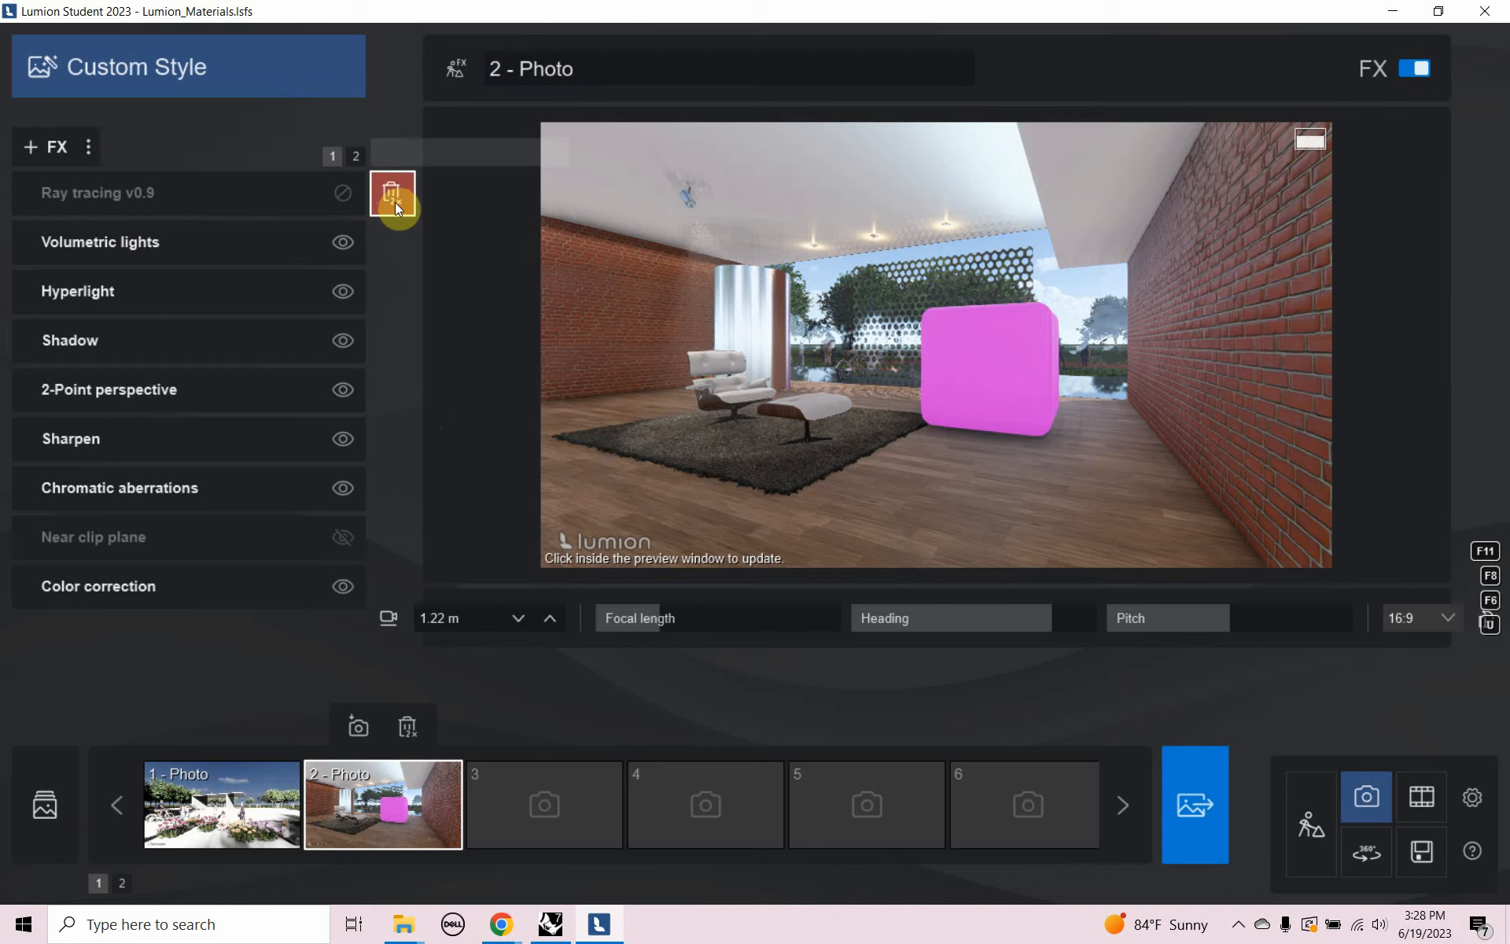
pyautogui.doubleClick(394, 193)
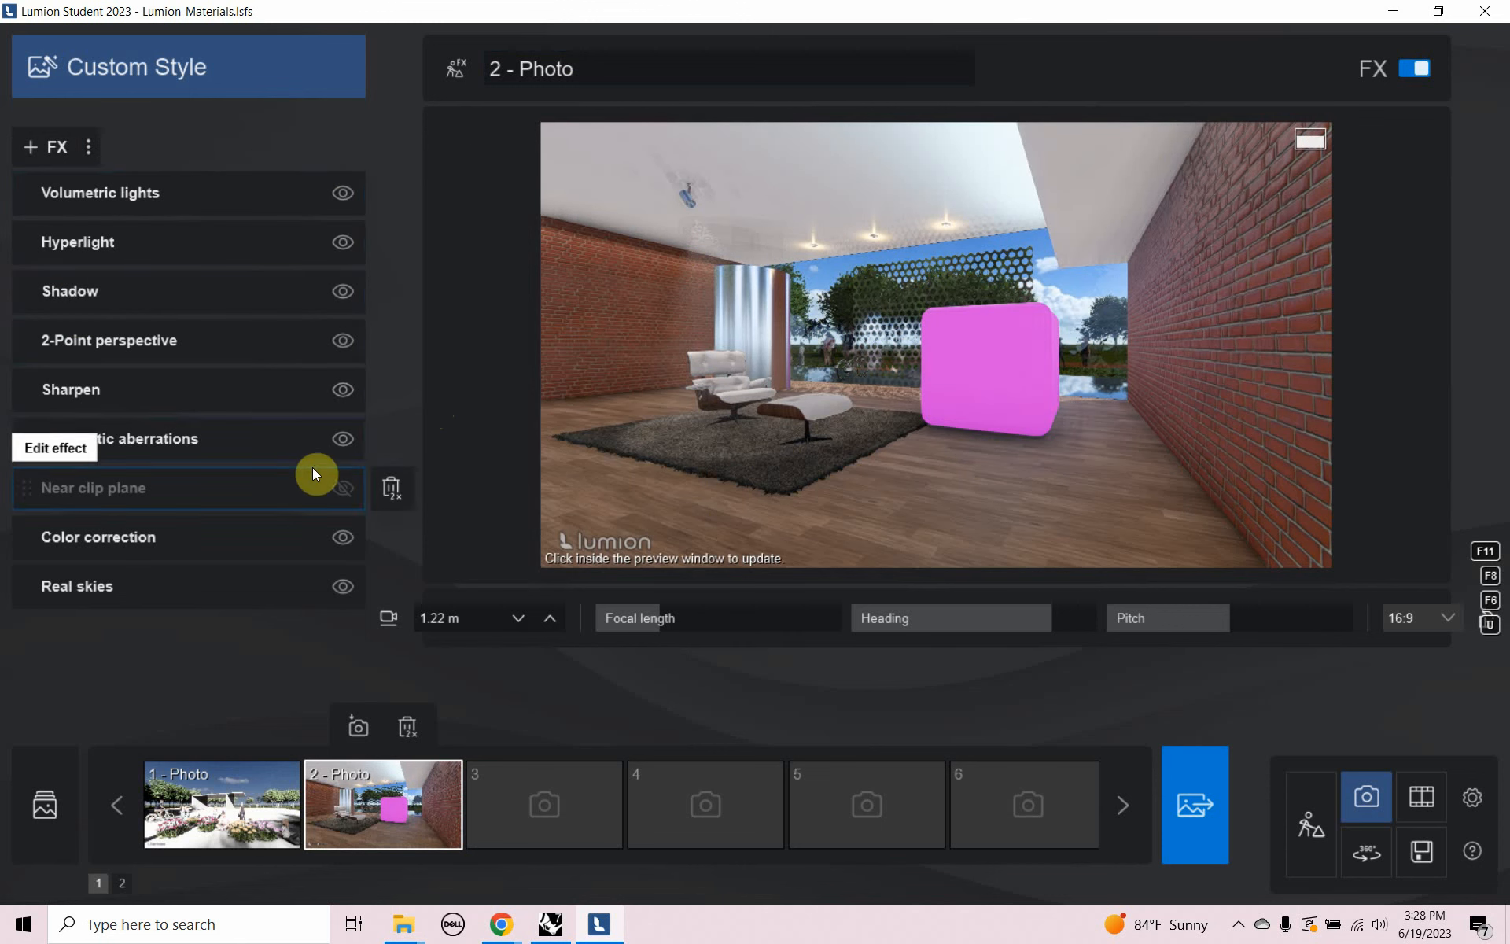
# Render the current shot at Desktop size 1920x1080 and save it as the JPG Lumion_Materials in the Test folder
pyautogui.click(1198, 842)
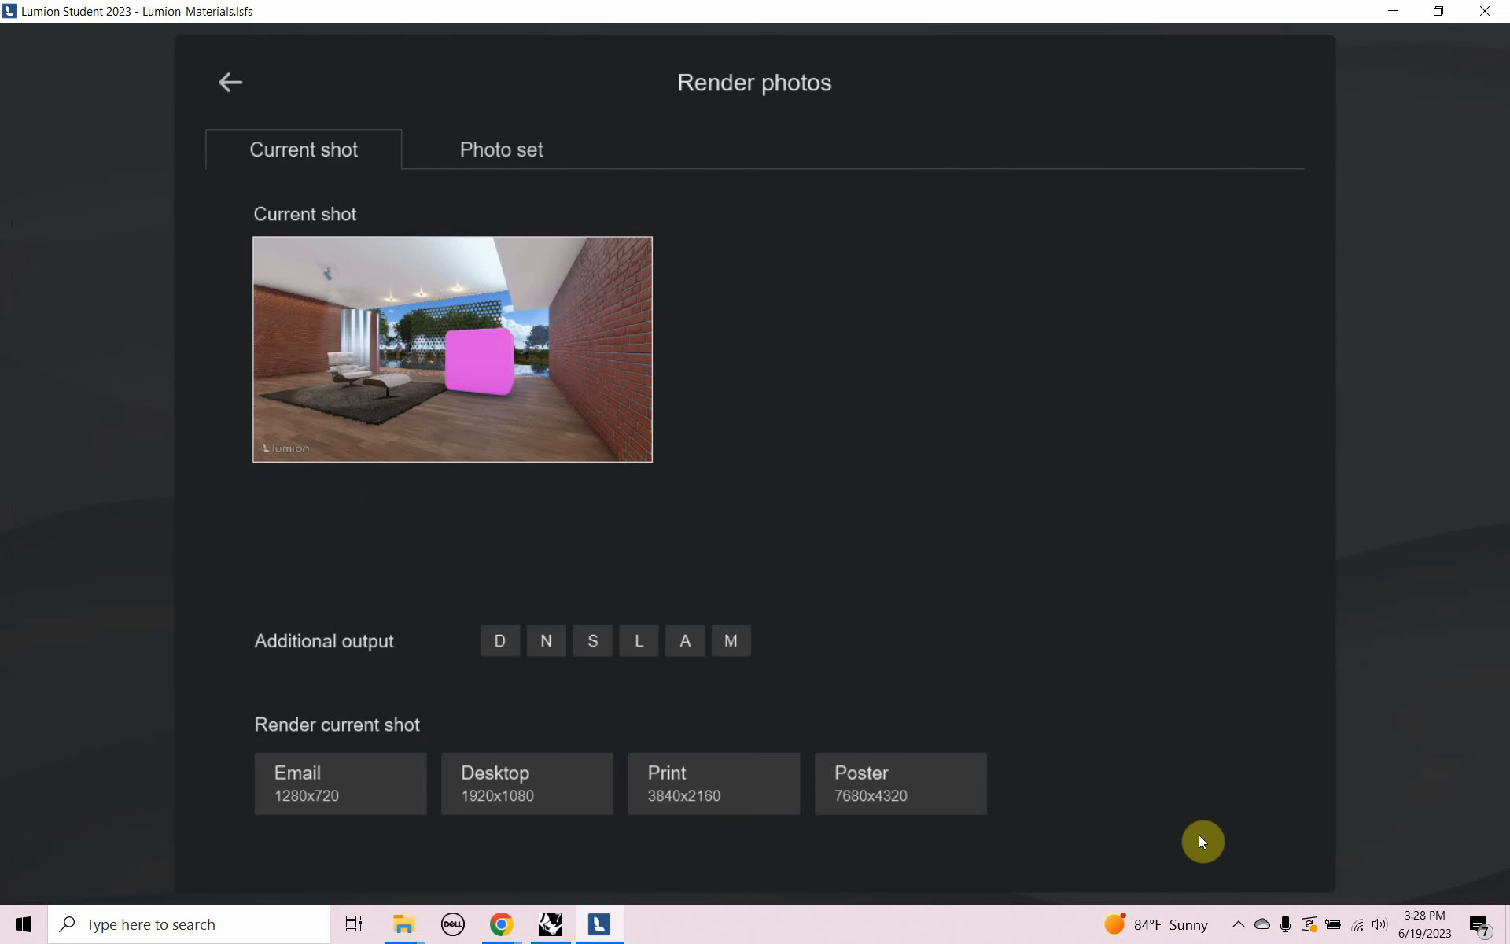
pyautogui.click(512, 791)
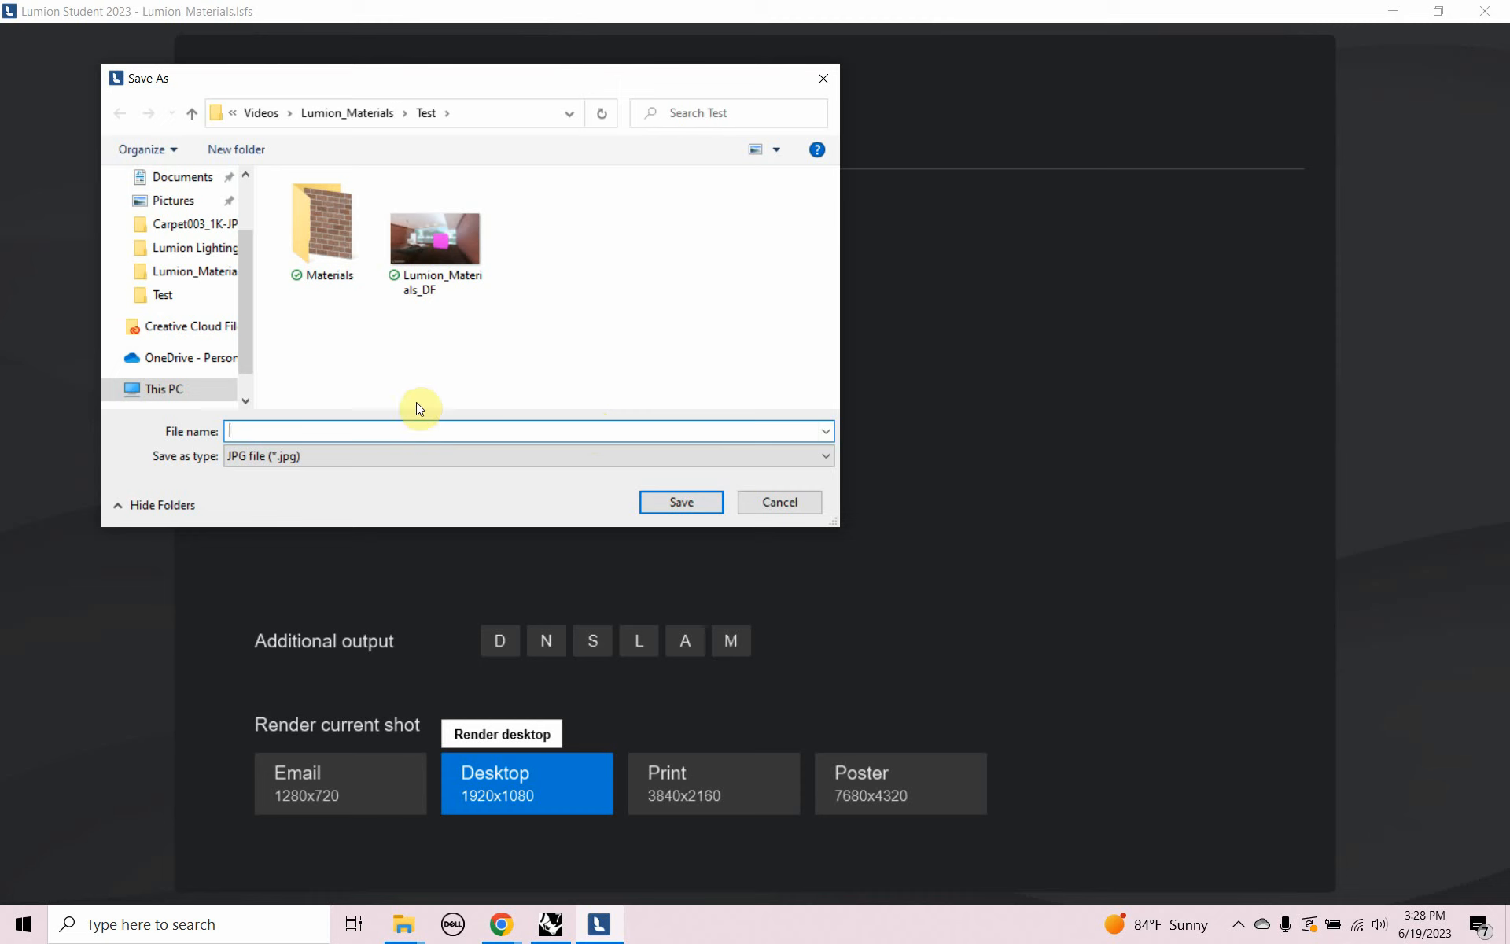
pyautogui.click(439, 271)
pyautogui.click(363, 433)
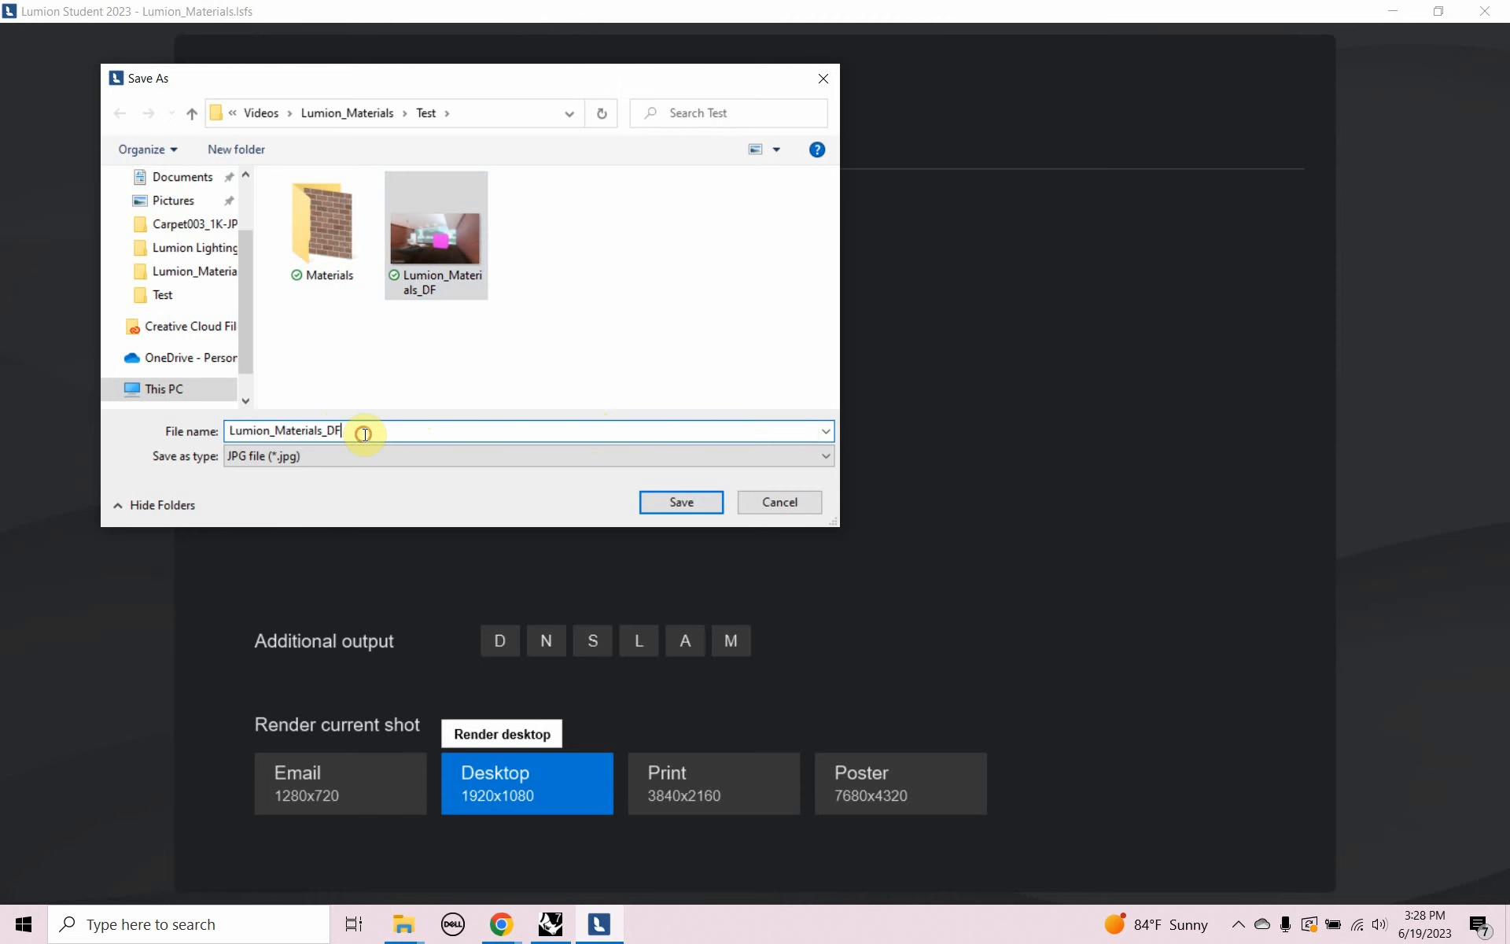
pyautogui.press('BackSpace')
pyautogui.press('BackSpace')
pyautogui.press('BackSpace')
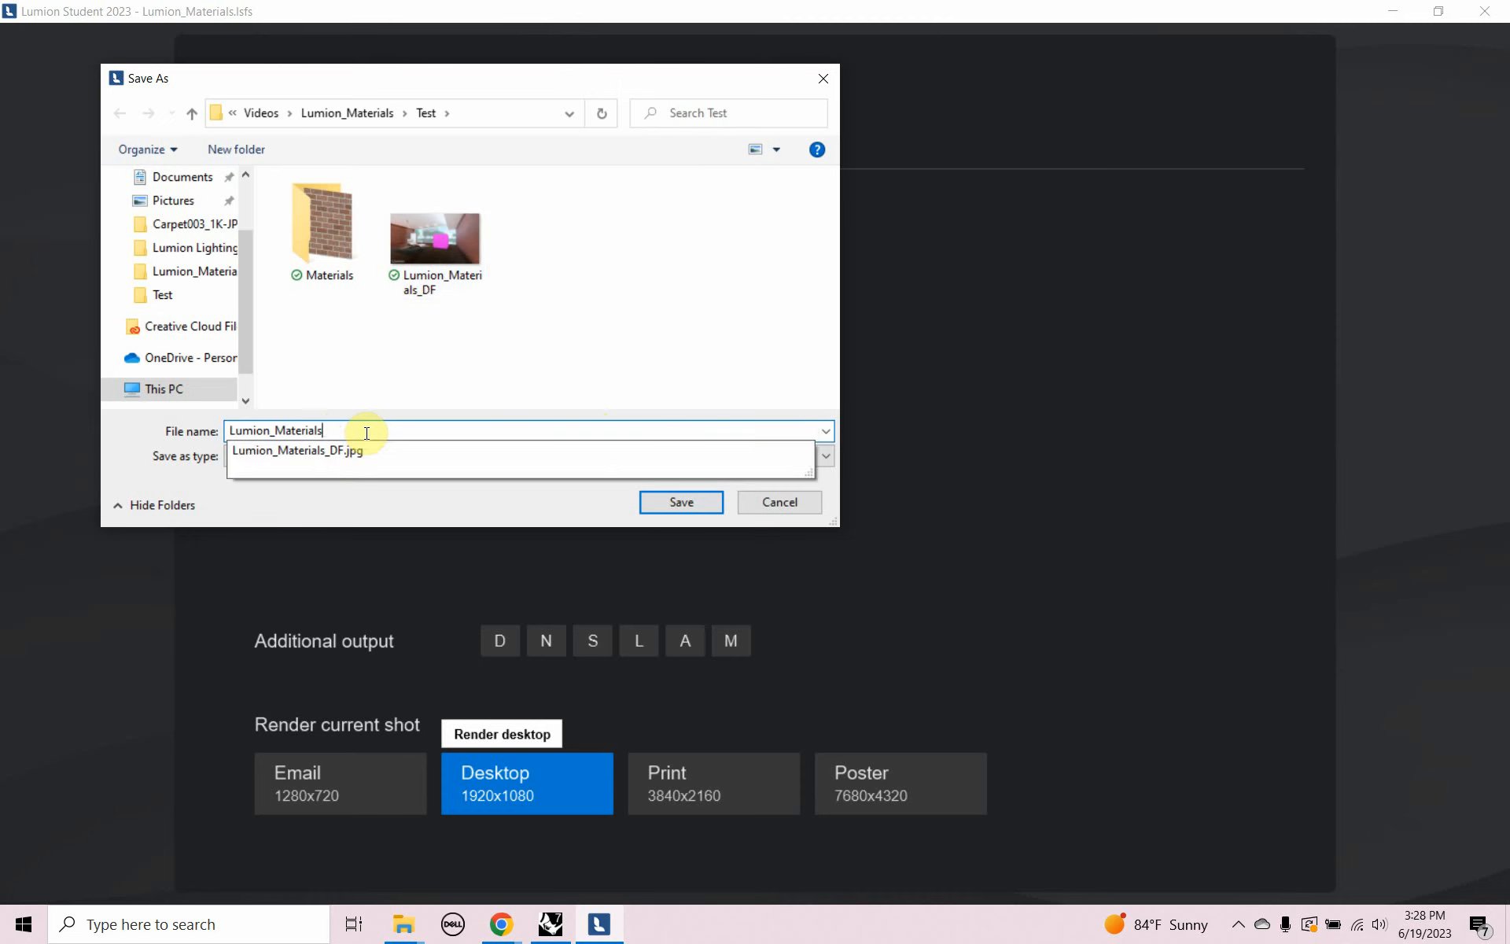
pyautogui.click(366, 431)
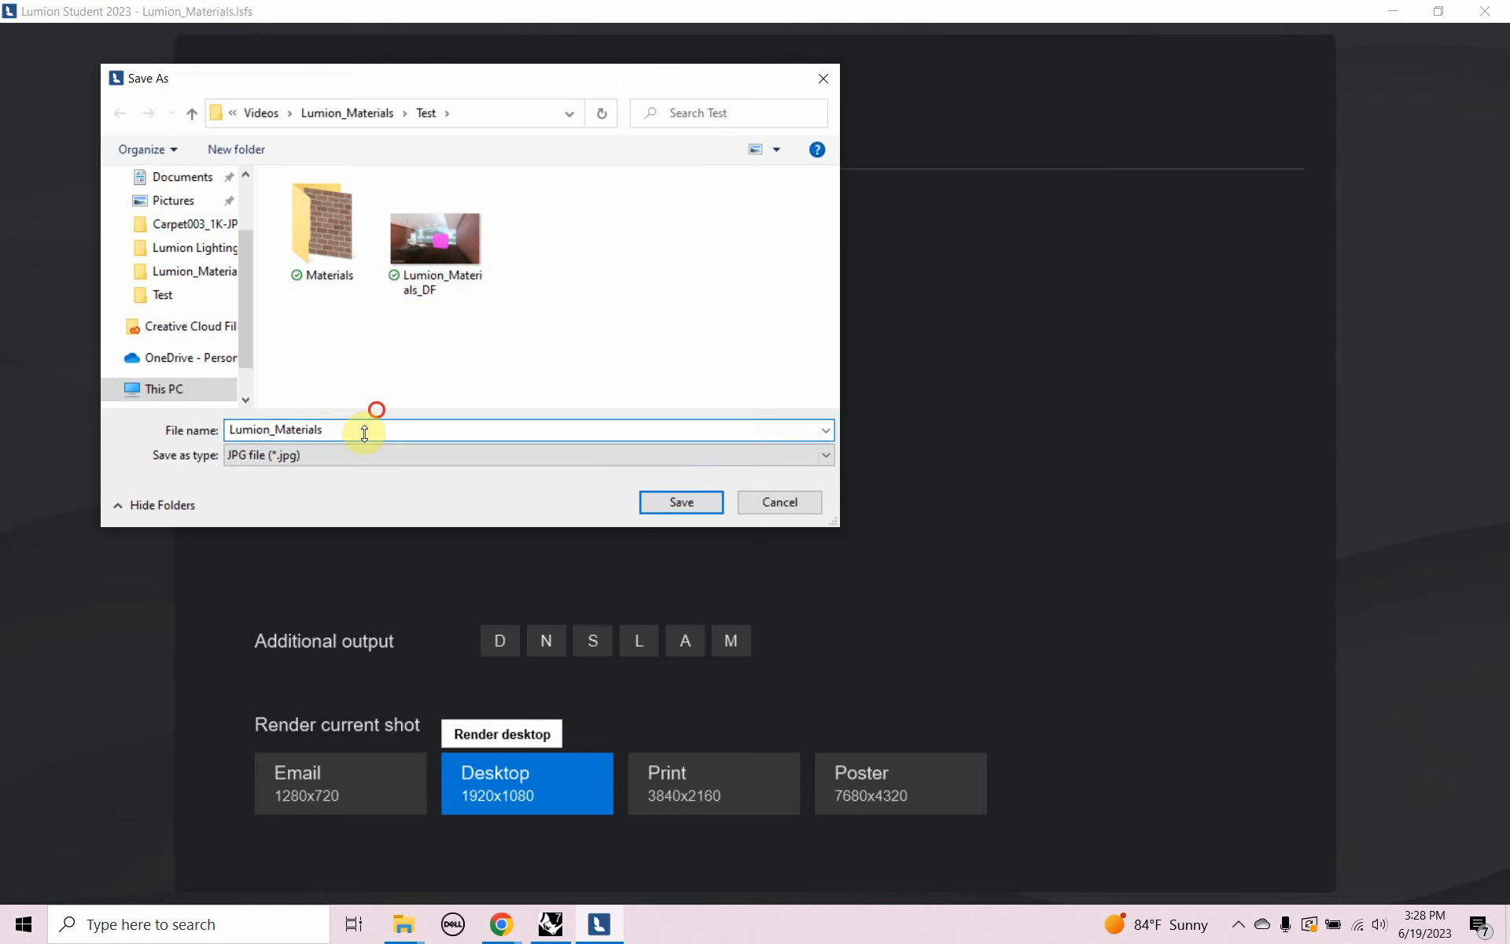
pyautogui.click(648, 503)
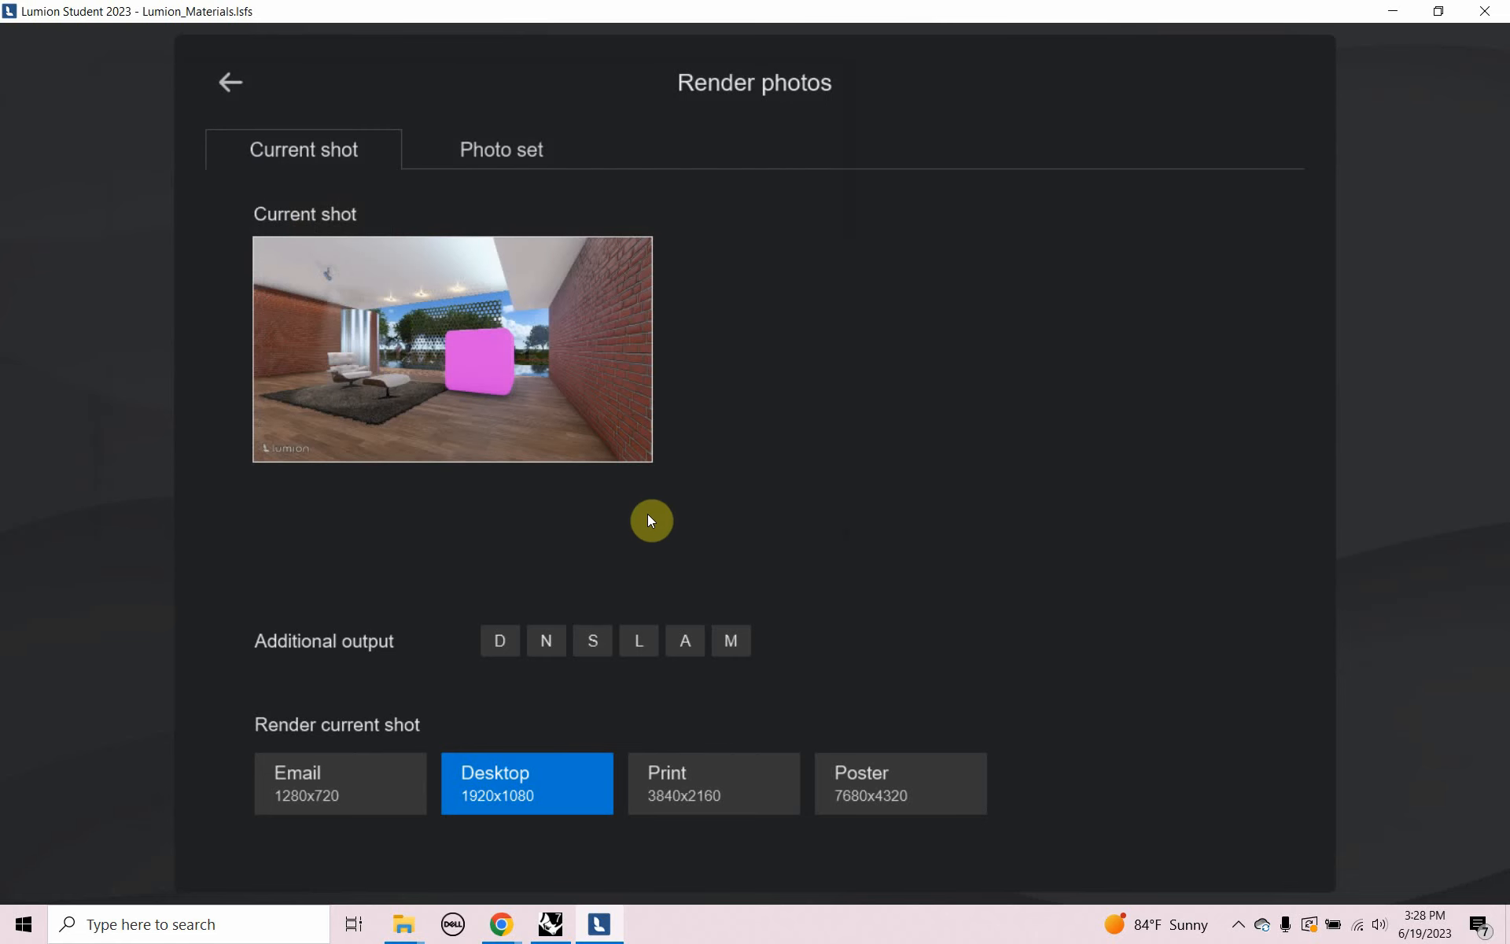
# Switch to Rhino and restore the Grasshopper window to review the list of Lumion material topics
pyautogui.click(550, 924)
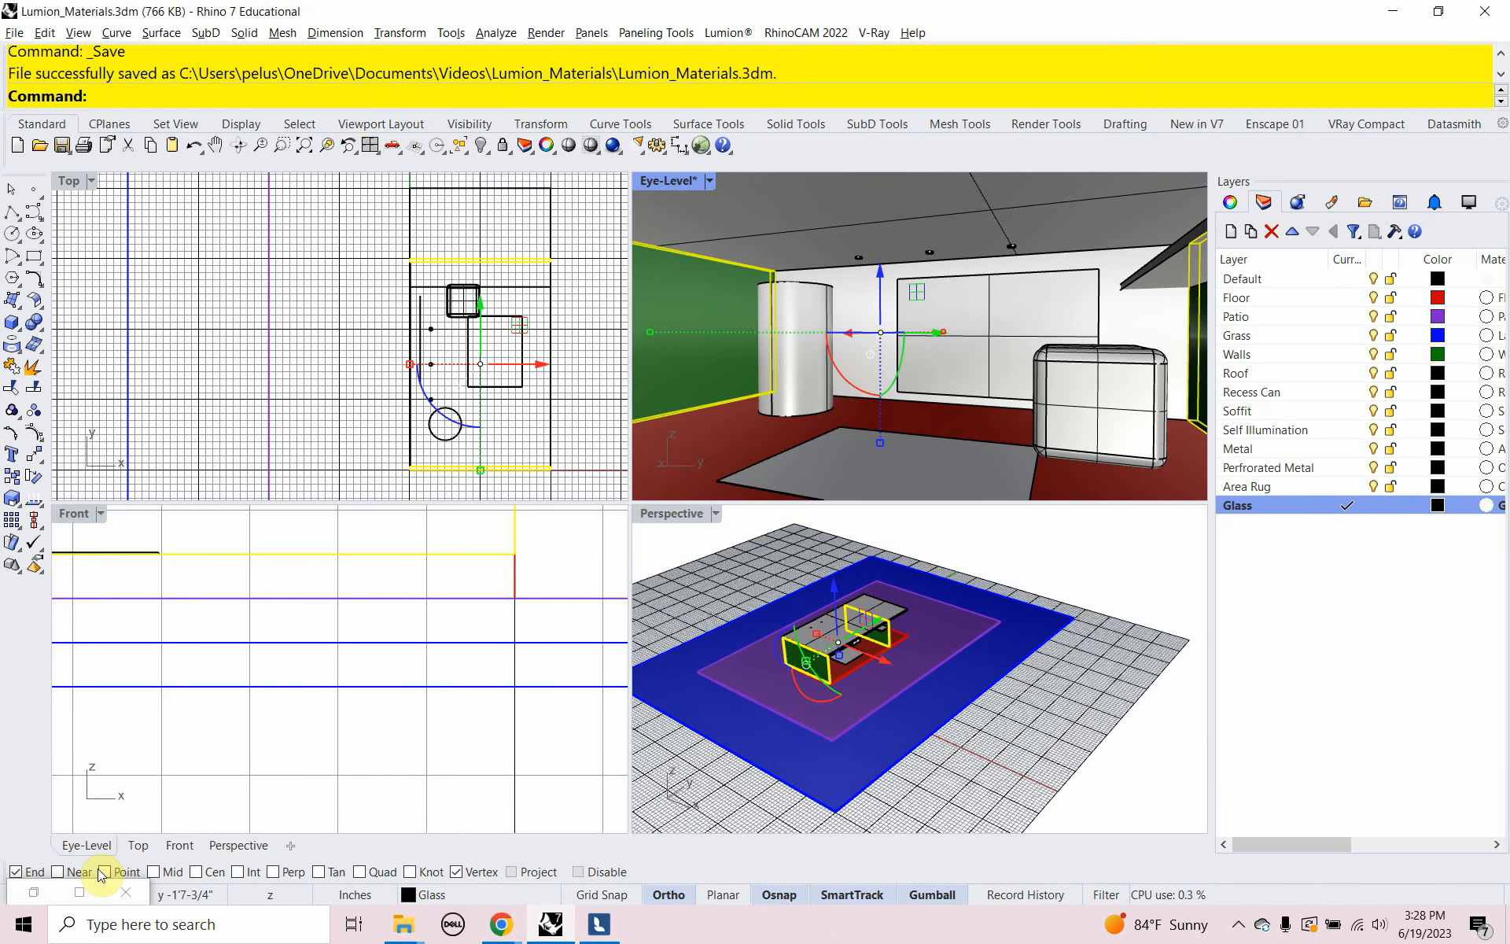
pyautogui.click(34, 892)
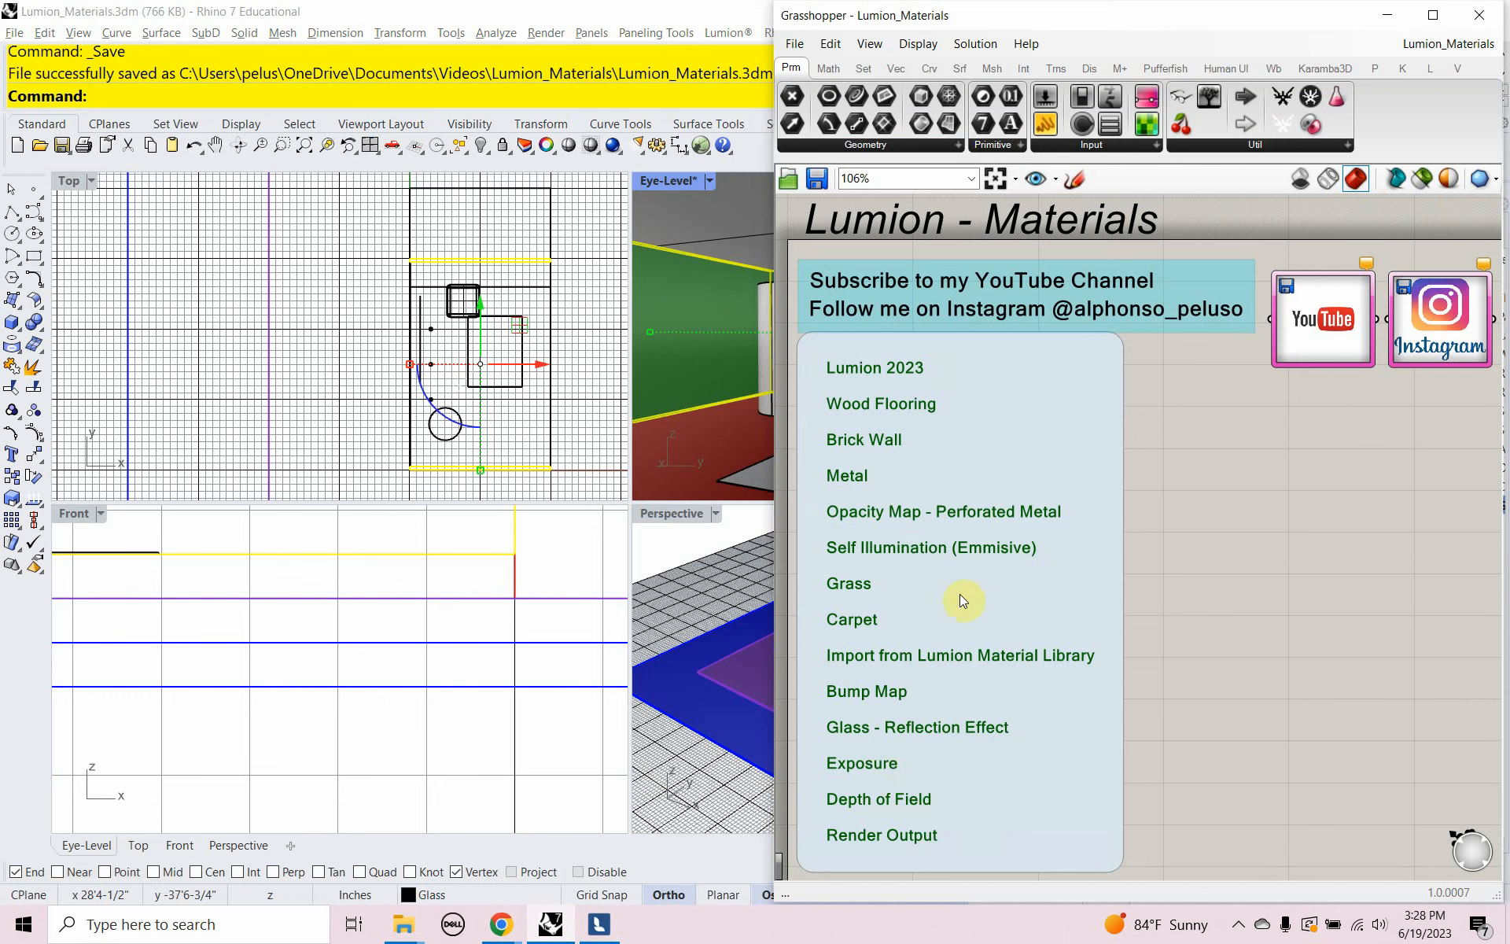
# Return to Lumion, dismiss the render notification and close the finished rendering
pyautogui.click(588, 929)
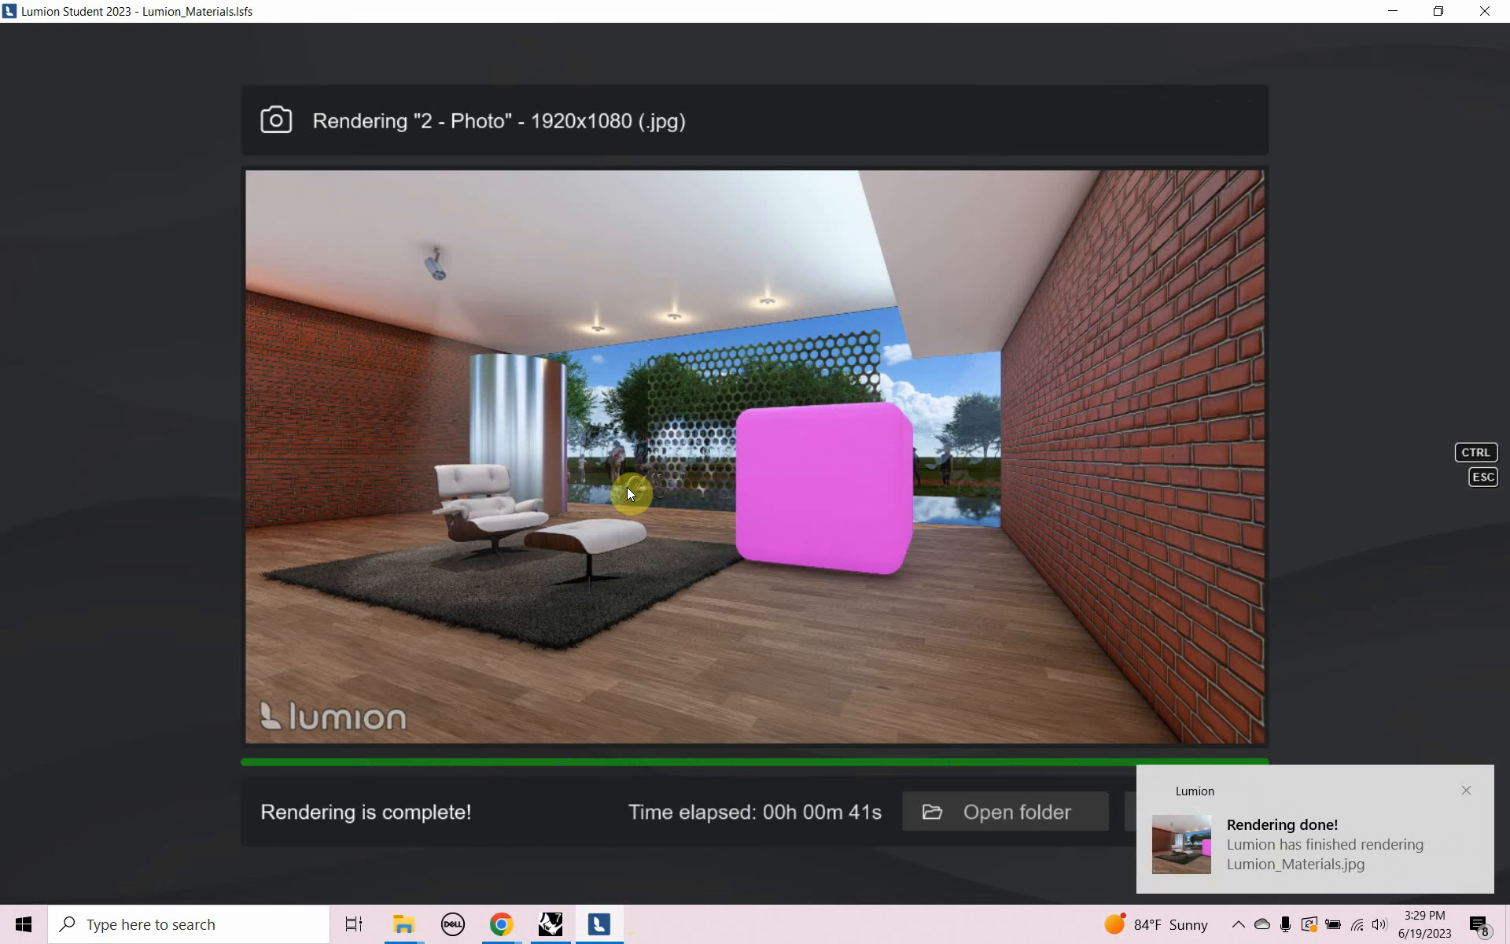
pyautogui.click(1467, 789)
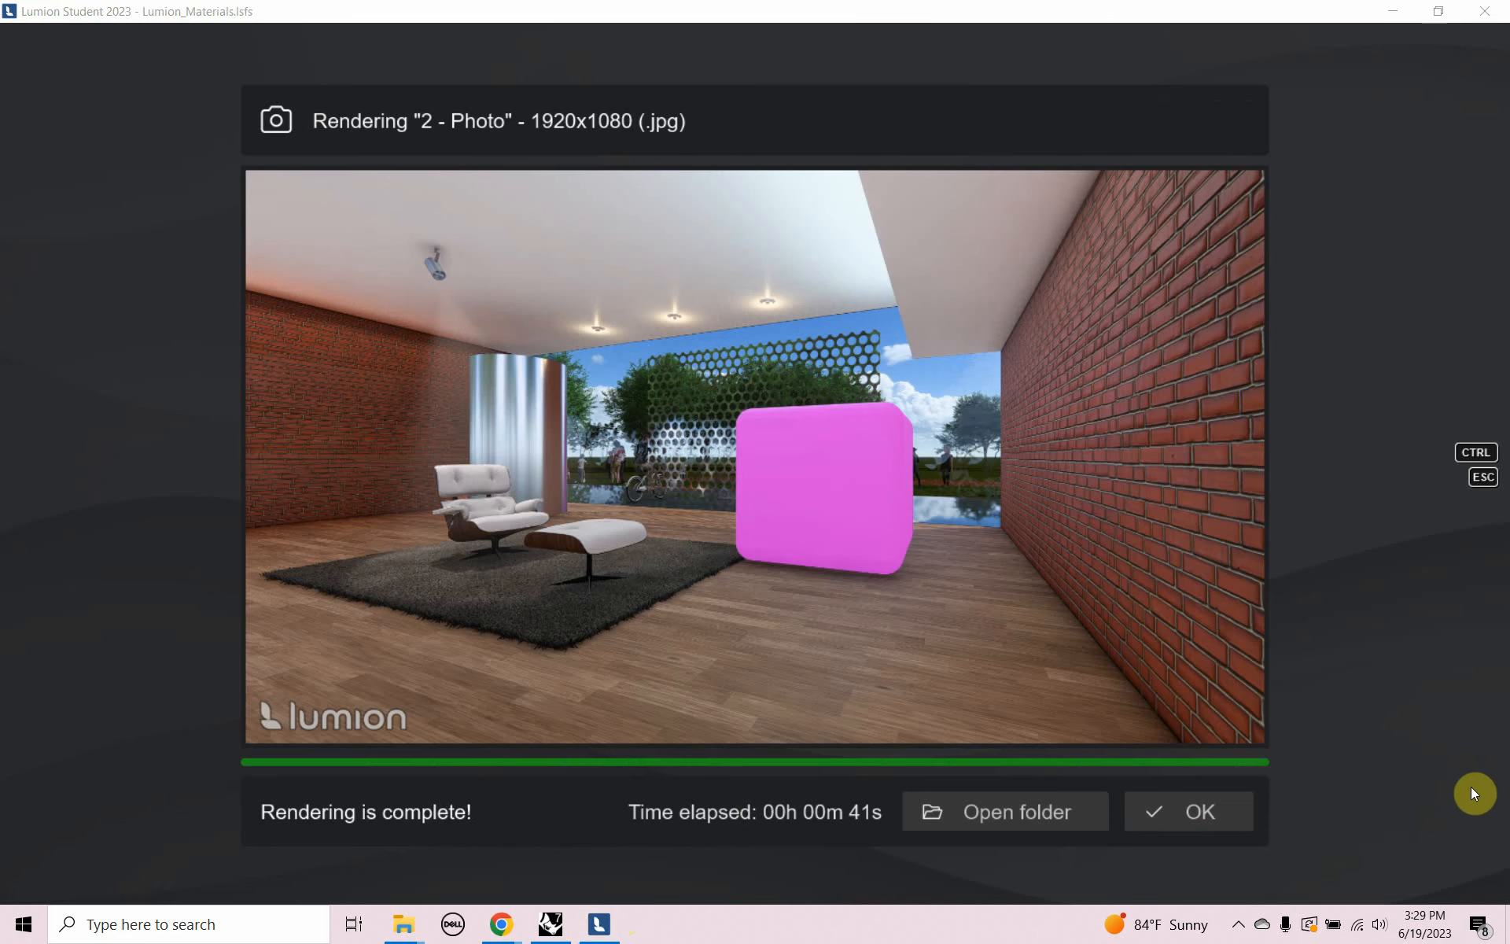
pyautogui.click(1230, 816)
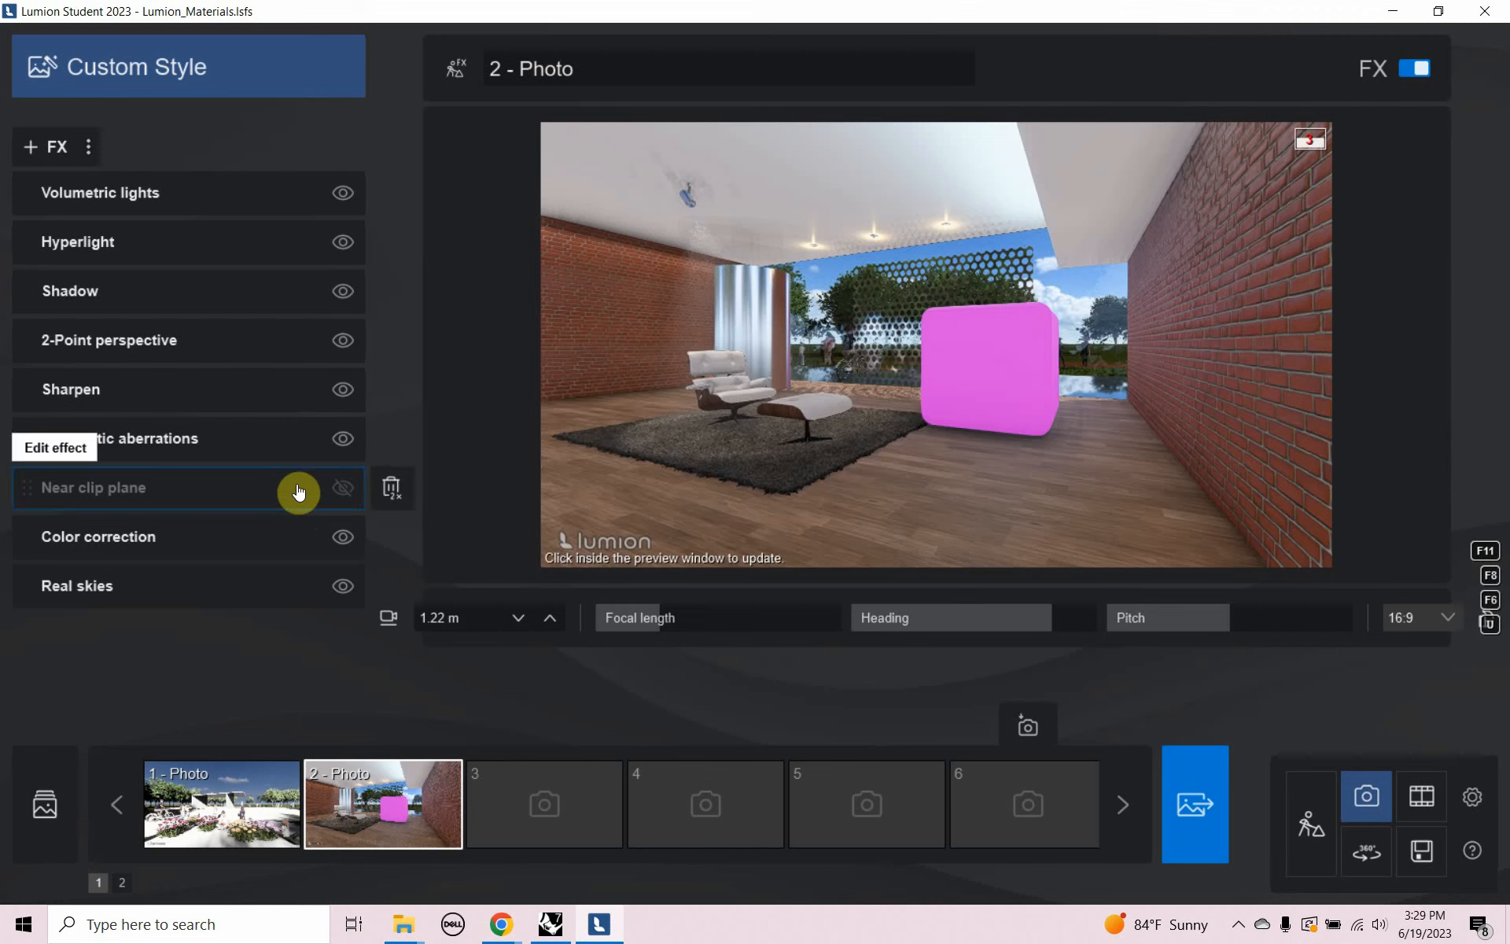
# Raise the exposure in photo 2's Color correction effect to the middle of its range and return to the effect list
pyautogui.click(172, 551)
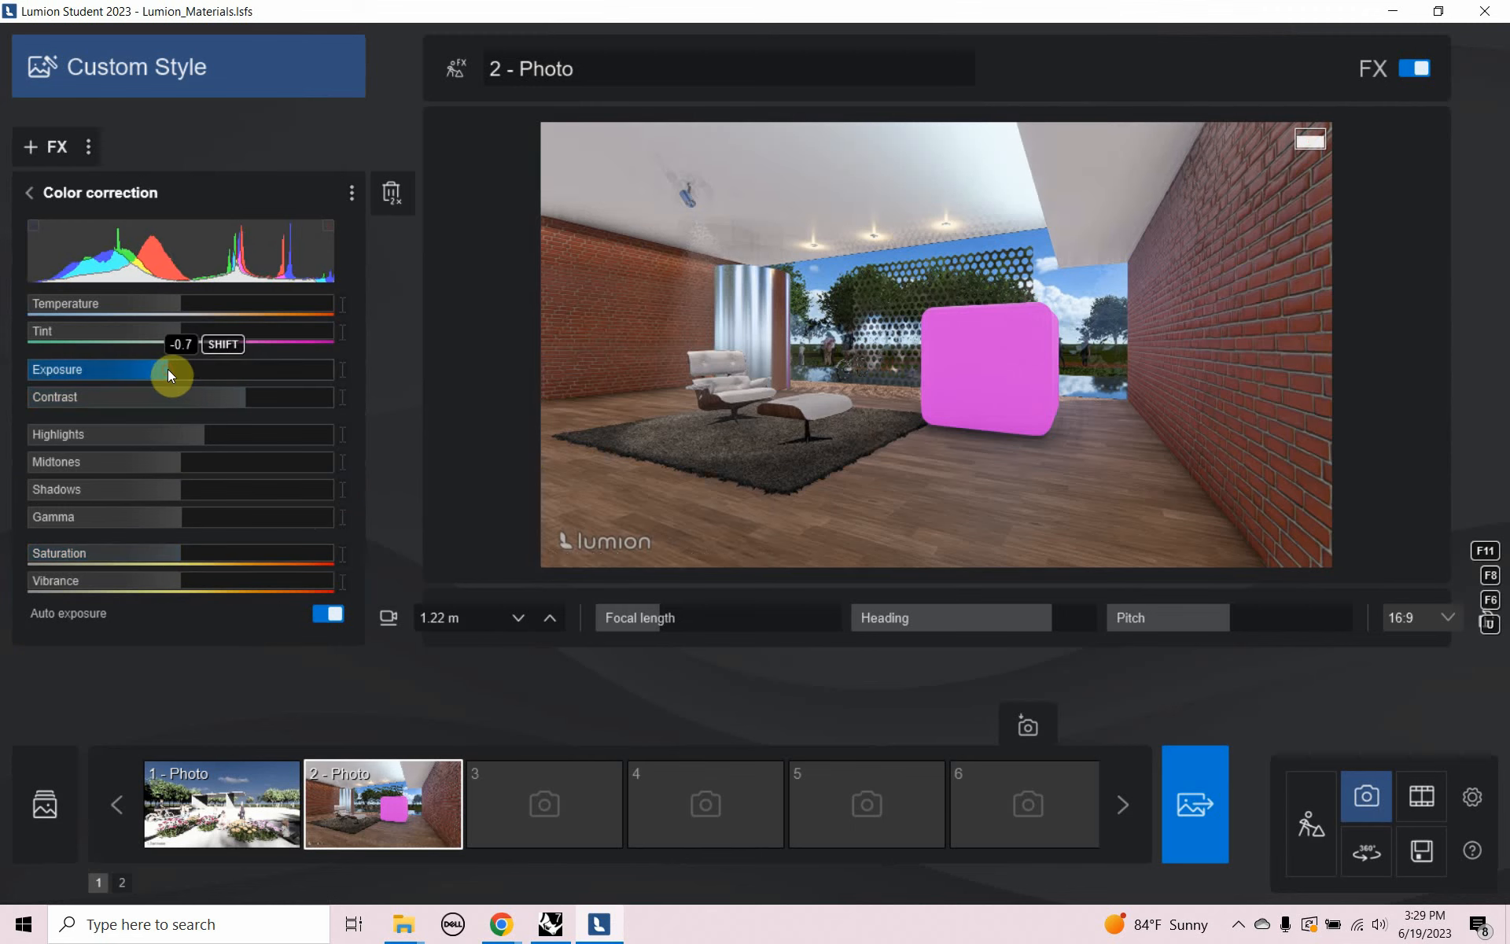
pyautogui.moveTo(168, 370)
pyautogui.mouseDown()
pyautogui.moveTo(139, 374)
pyautogui.moveTo(205, 380)
pyautogui.moveTo(189, 380)
pyautogui.mouseUp()
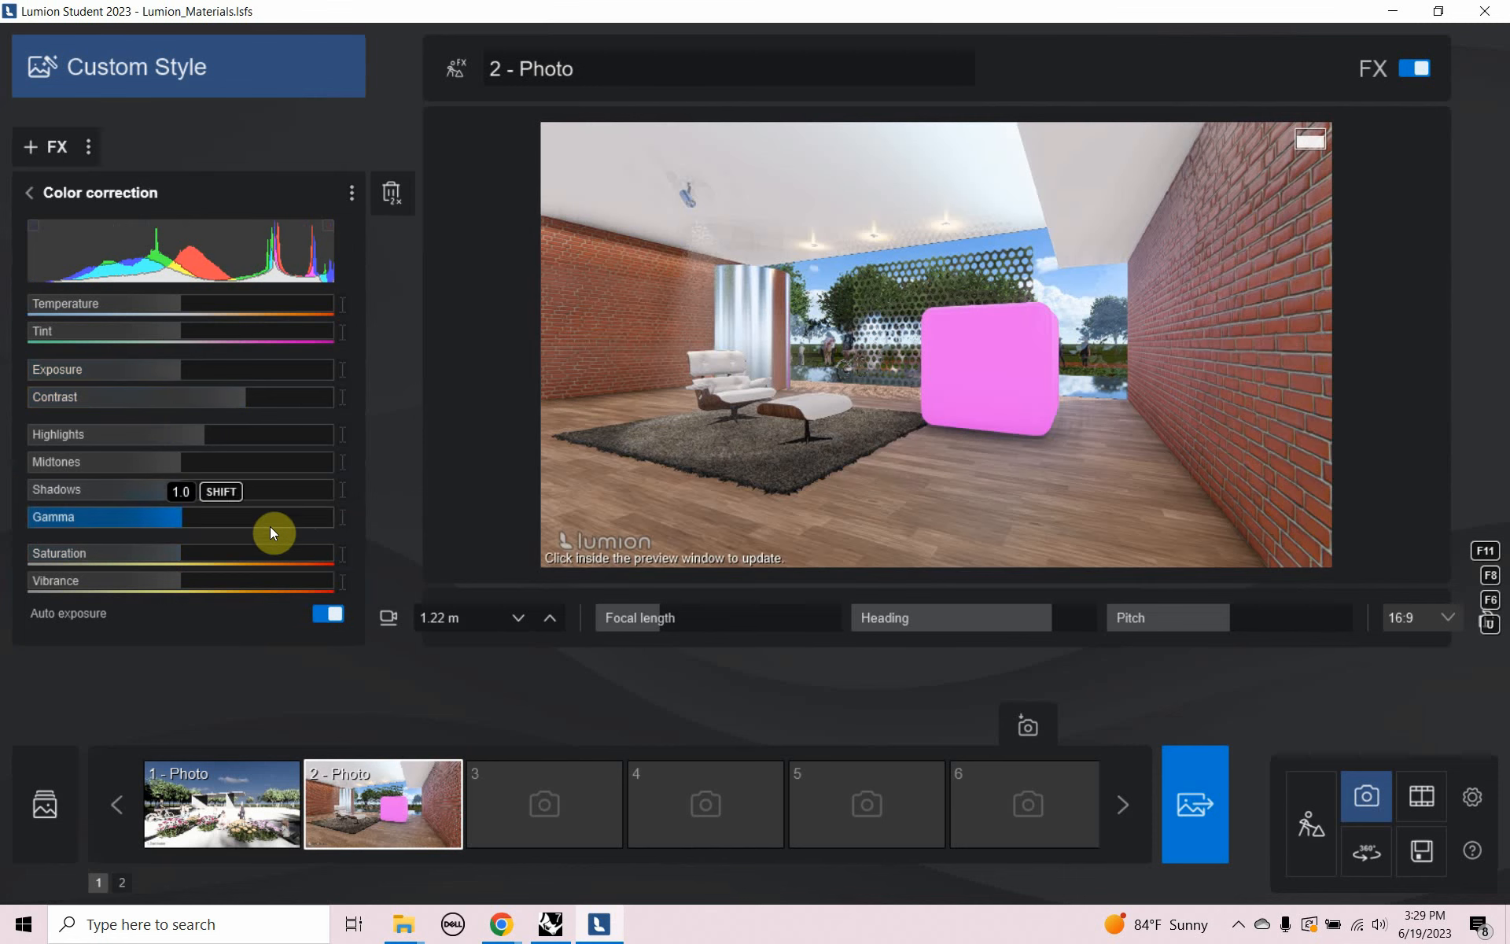
pyautogui.click(32, 194)
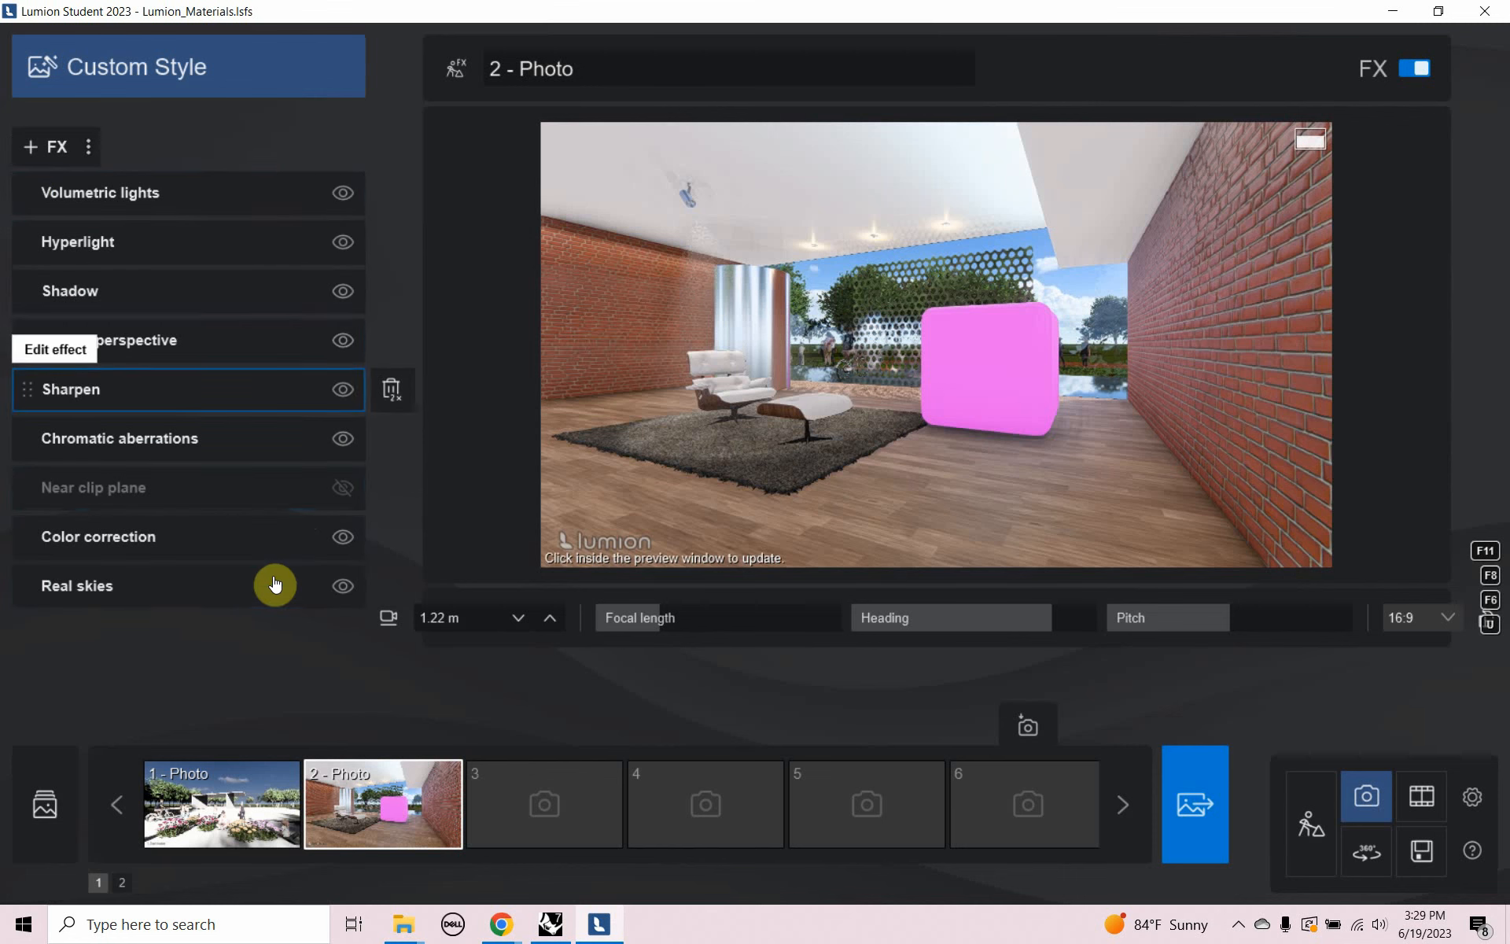
# Add the Depth of field camera effect to photo 2 and raise its amount to the maximum
pyautogui.click(59, 149)
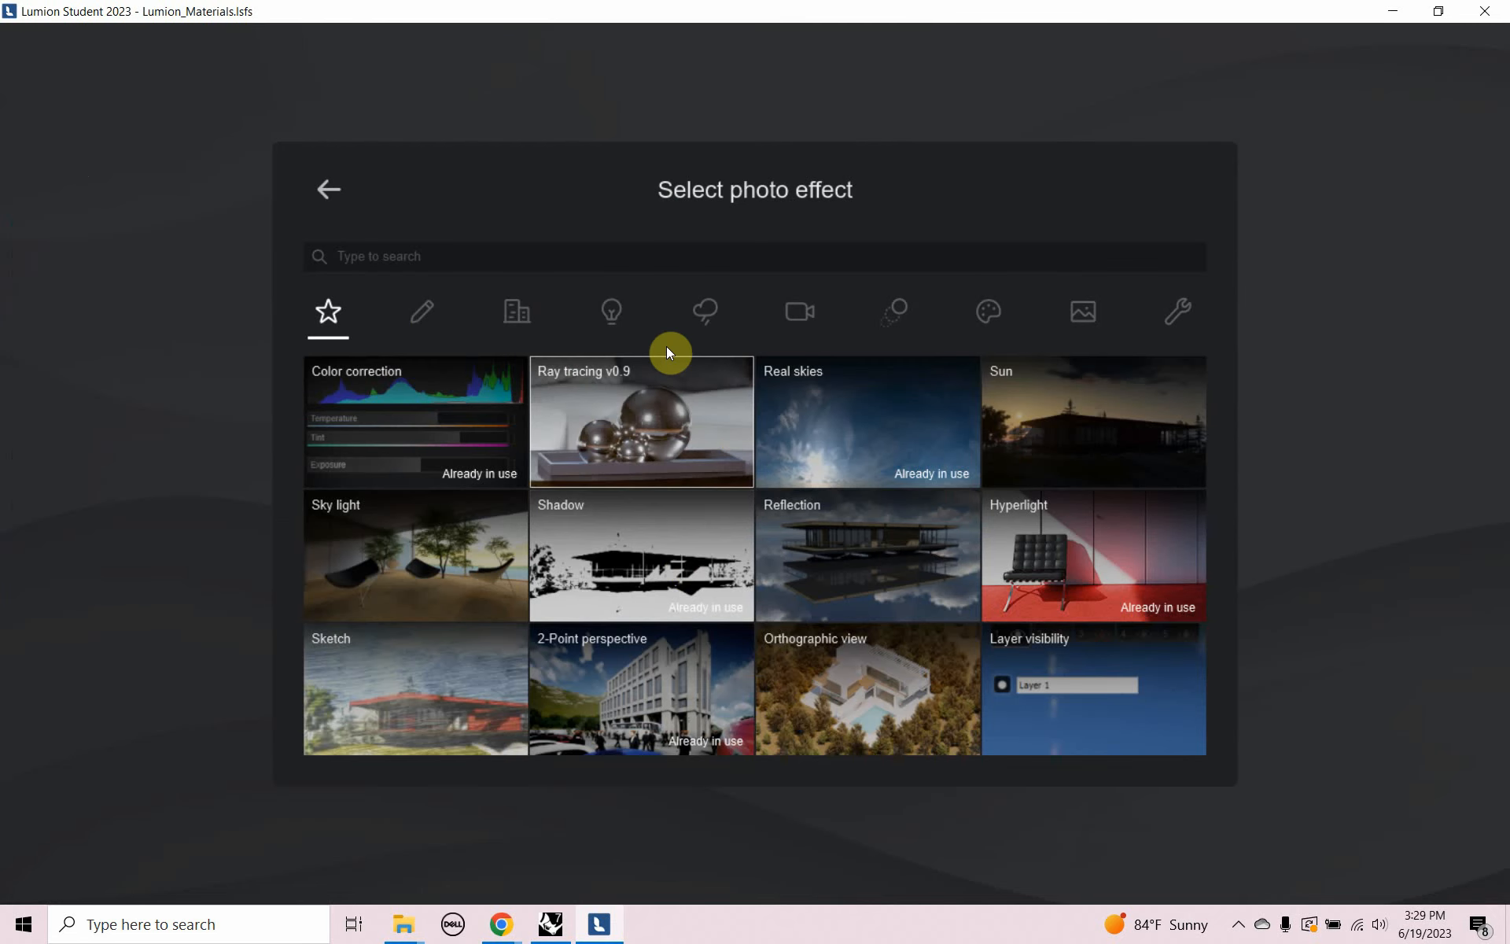
pyautogui.click(792, 326)
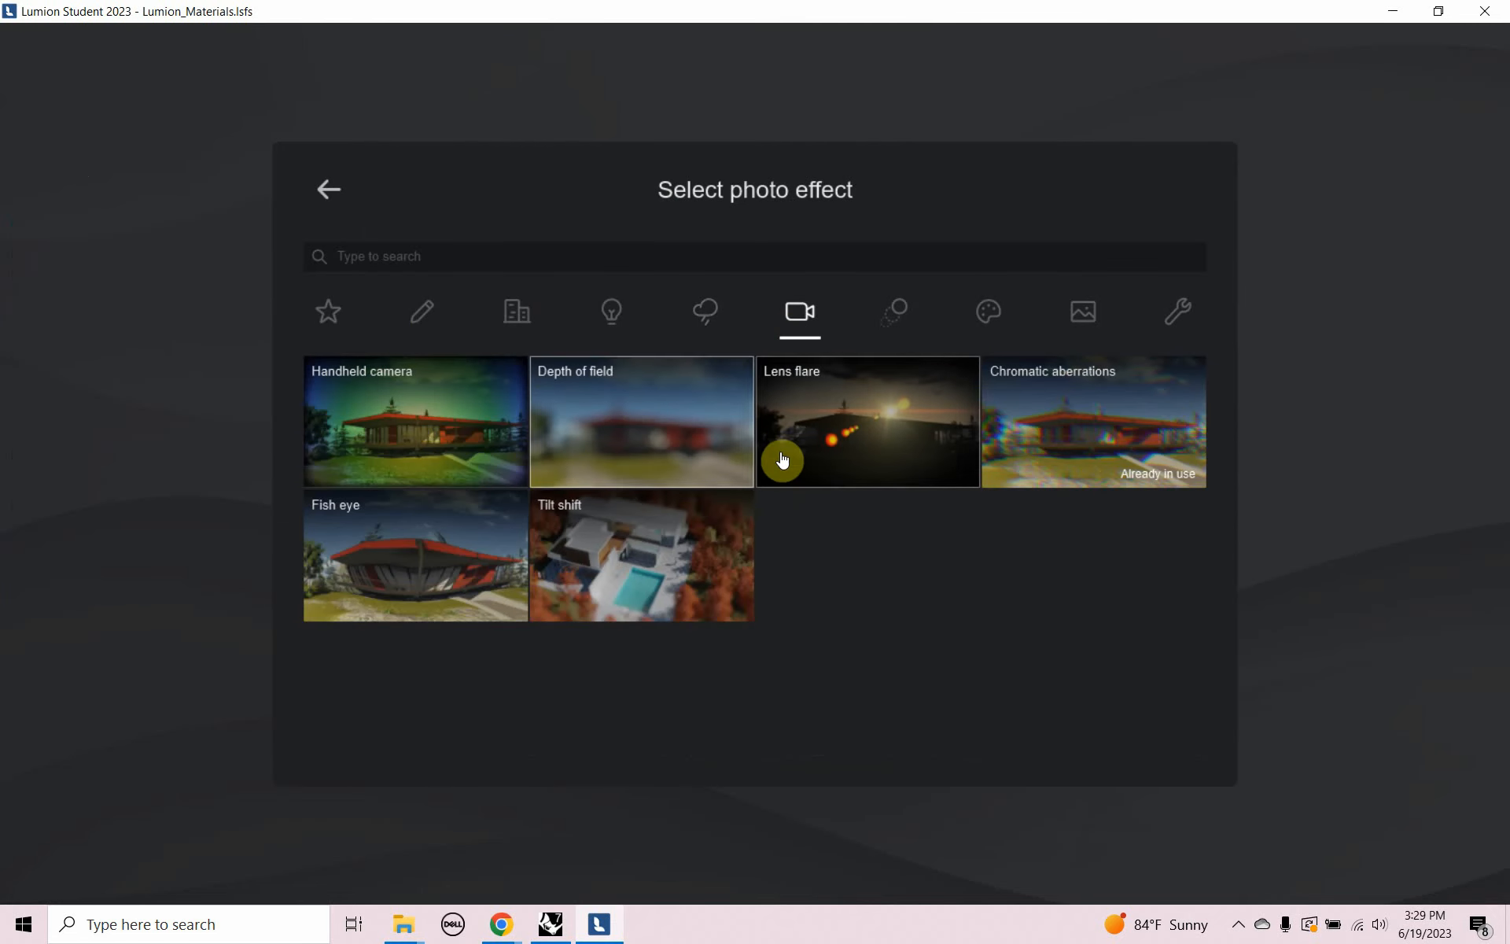
pyautogui.click(632, 447)
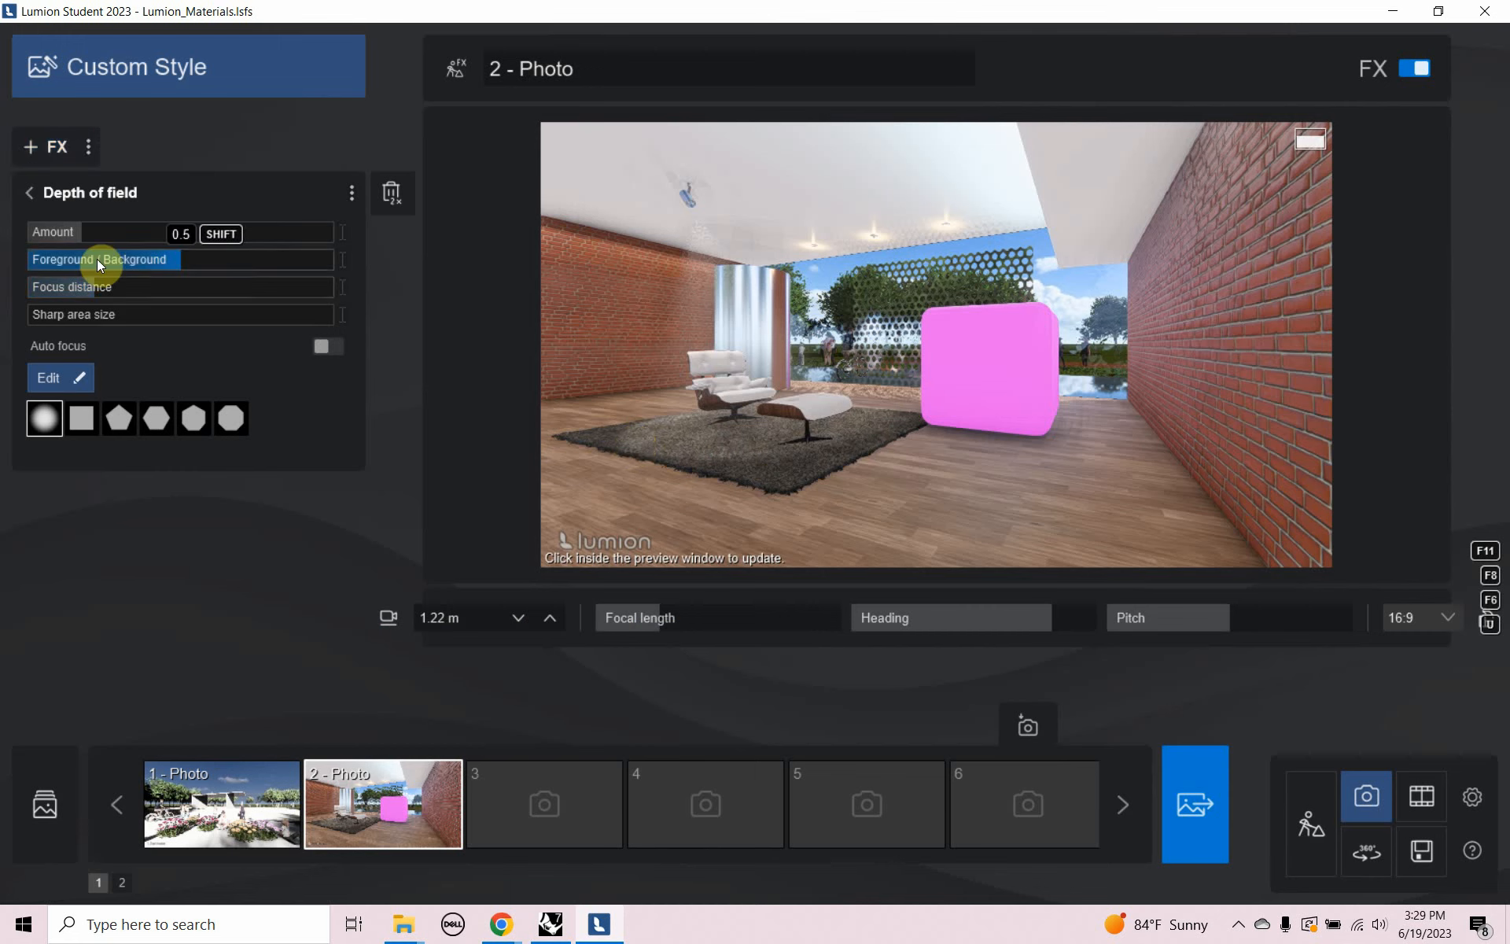
pyautogui.moveTo(93, 234); pyautogui.dragTo(358, 263)
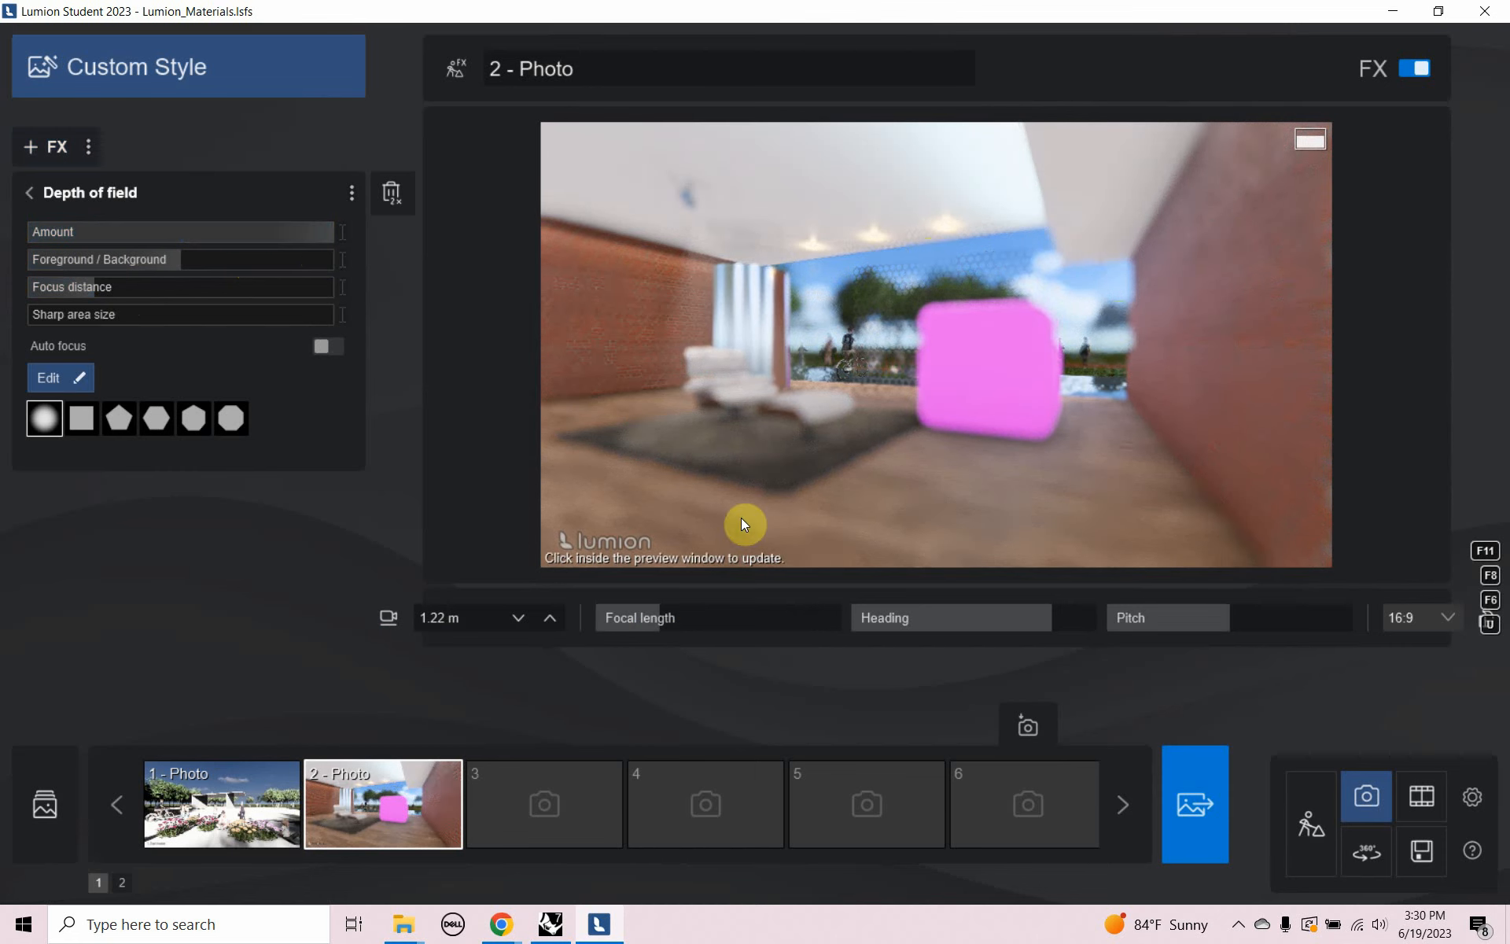
# Adjust the Depth of field focus distance until the lounge chair and pink box are sharp against a blurred background
pyautogui.click(92, 296)
pyautogui.moveTo(92, 294); pyautogui.dragTo(65, 309)
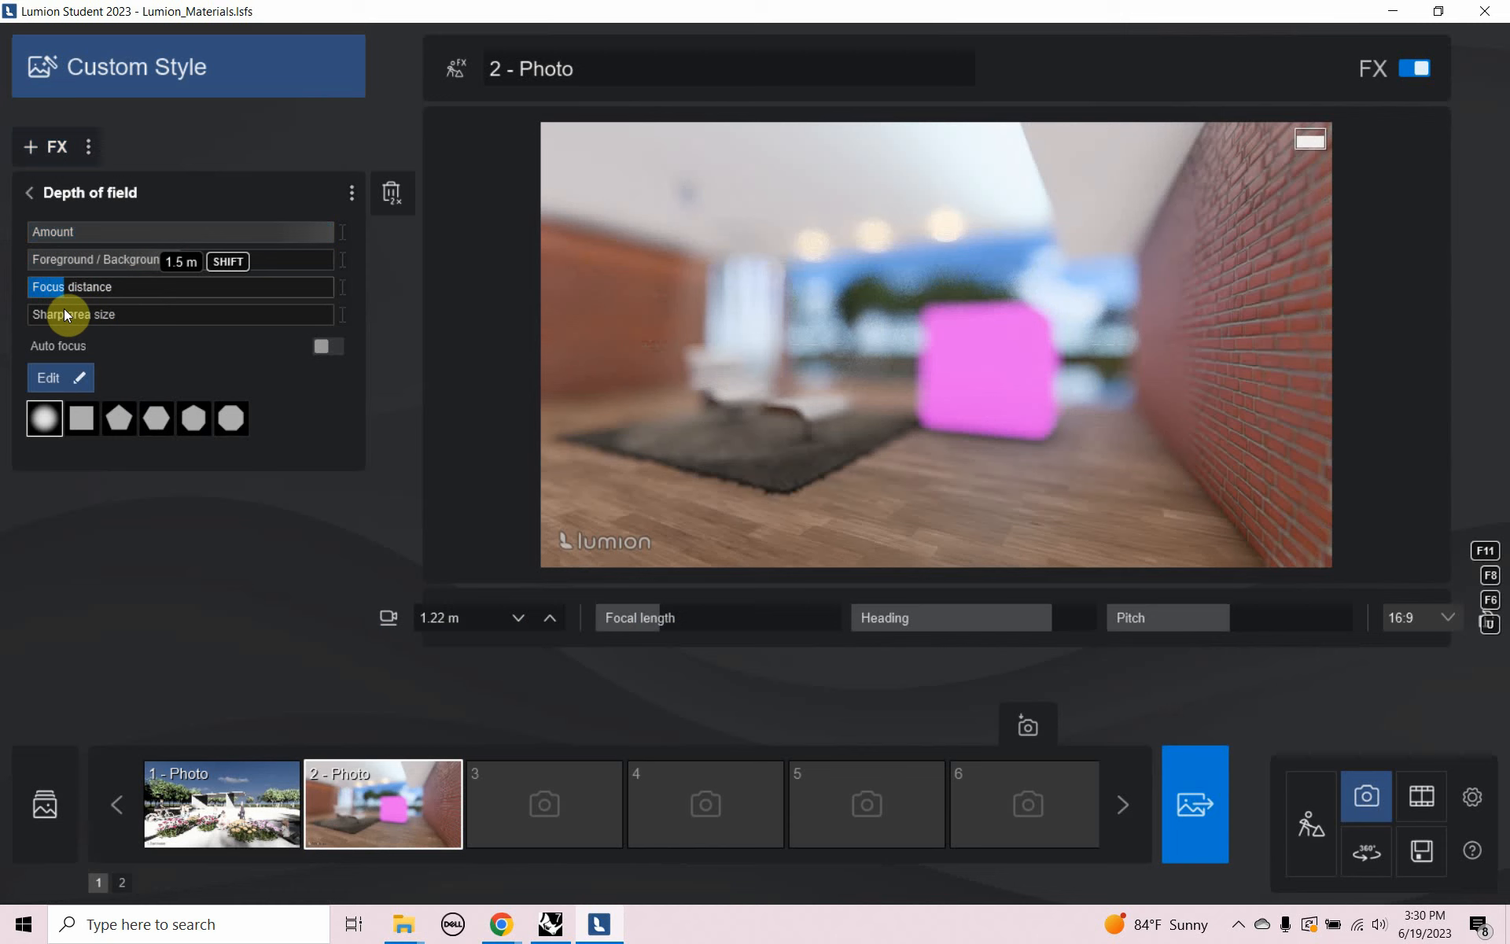
pyautogui.moveTo(63, 309)
pyautogui.mouseDown()
pyautogui.moveTo(88, 307)
pyautogui.moveTo(75, 306)
pyautogui.mouseUp()
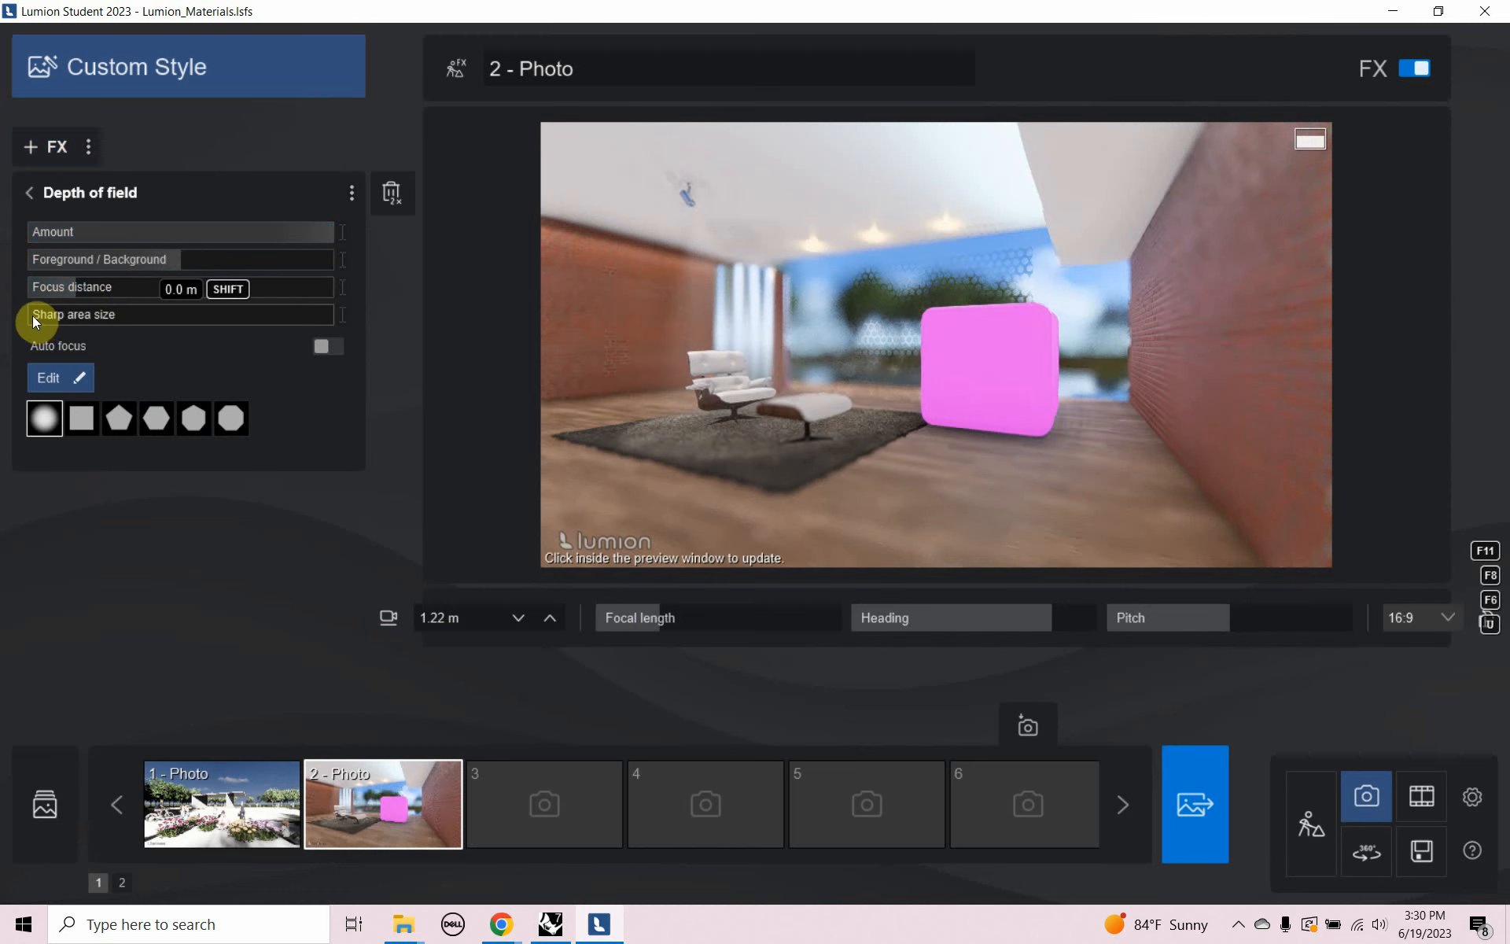
# Enlarge the Depth of field sharp area size to about a sixth of its range and lower the amount to just under half
pyautogui.moveTo(28, 315); pyautogui.dragTo(78, 351)
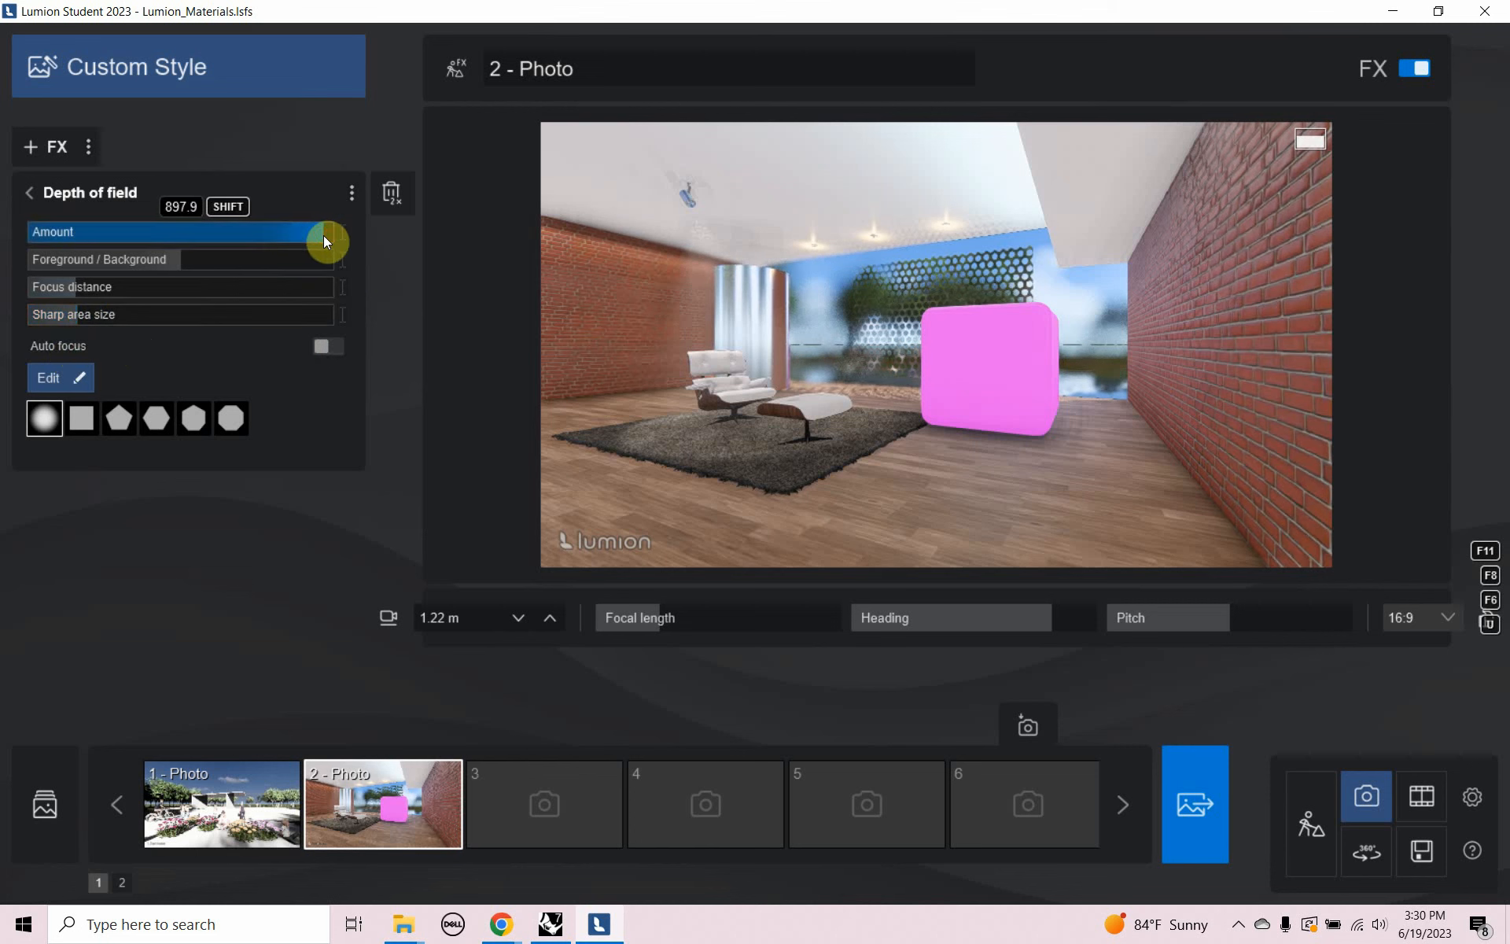
pyautogui.moveTo(323, 235); pyautogui.dragTo(168, 255)
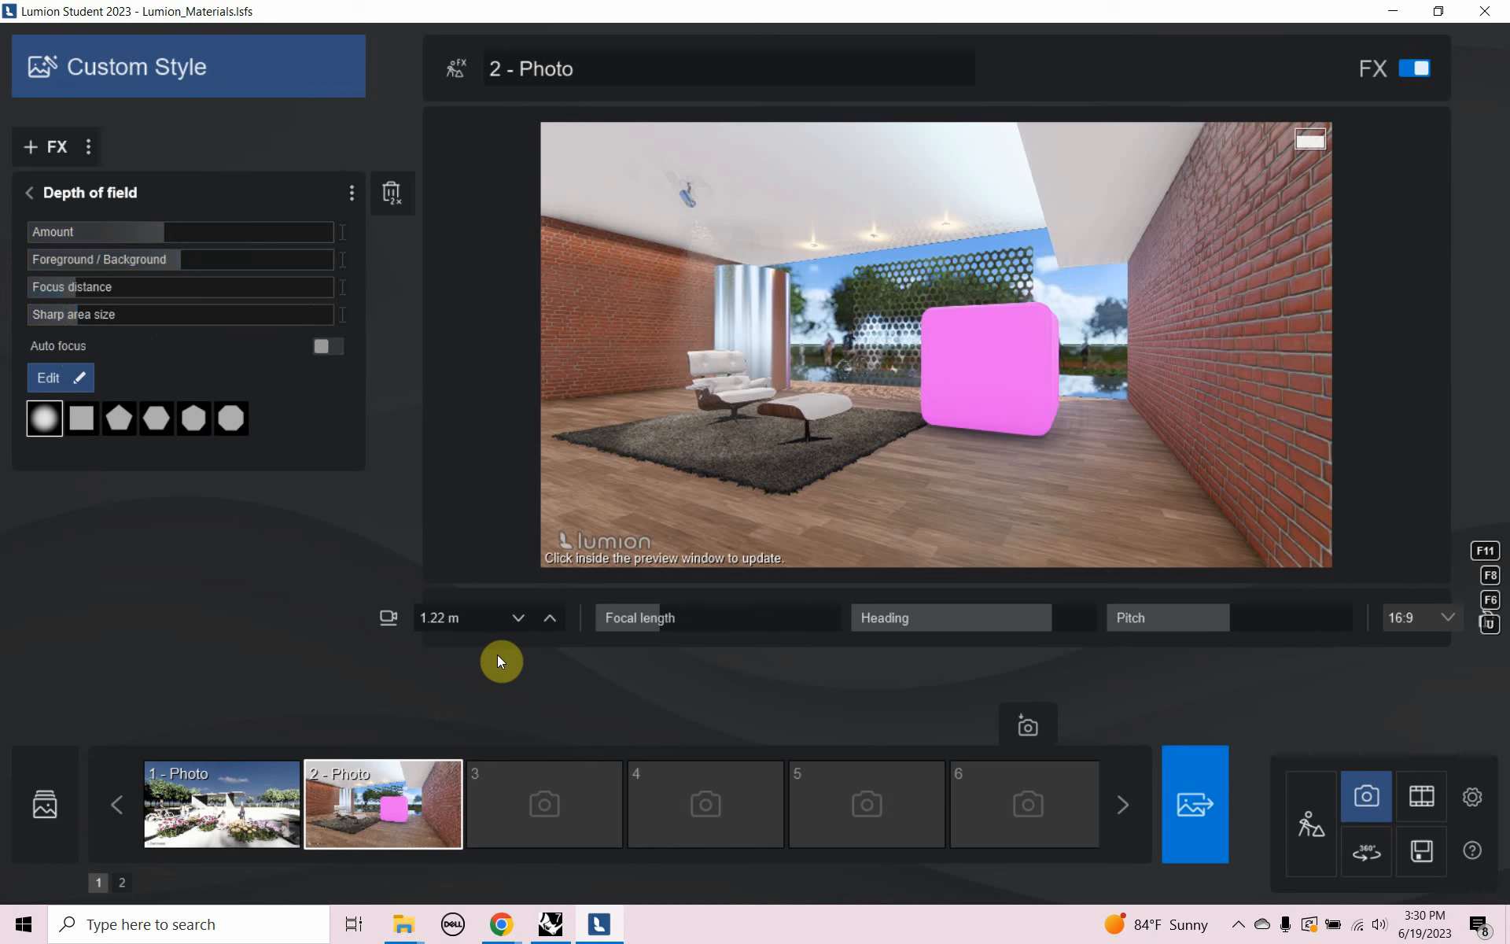